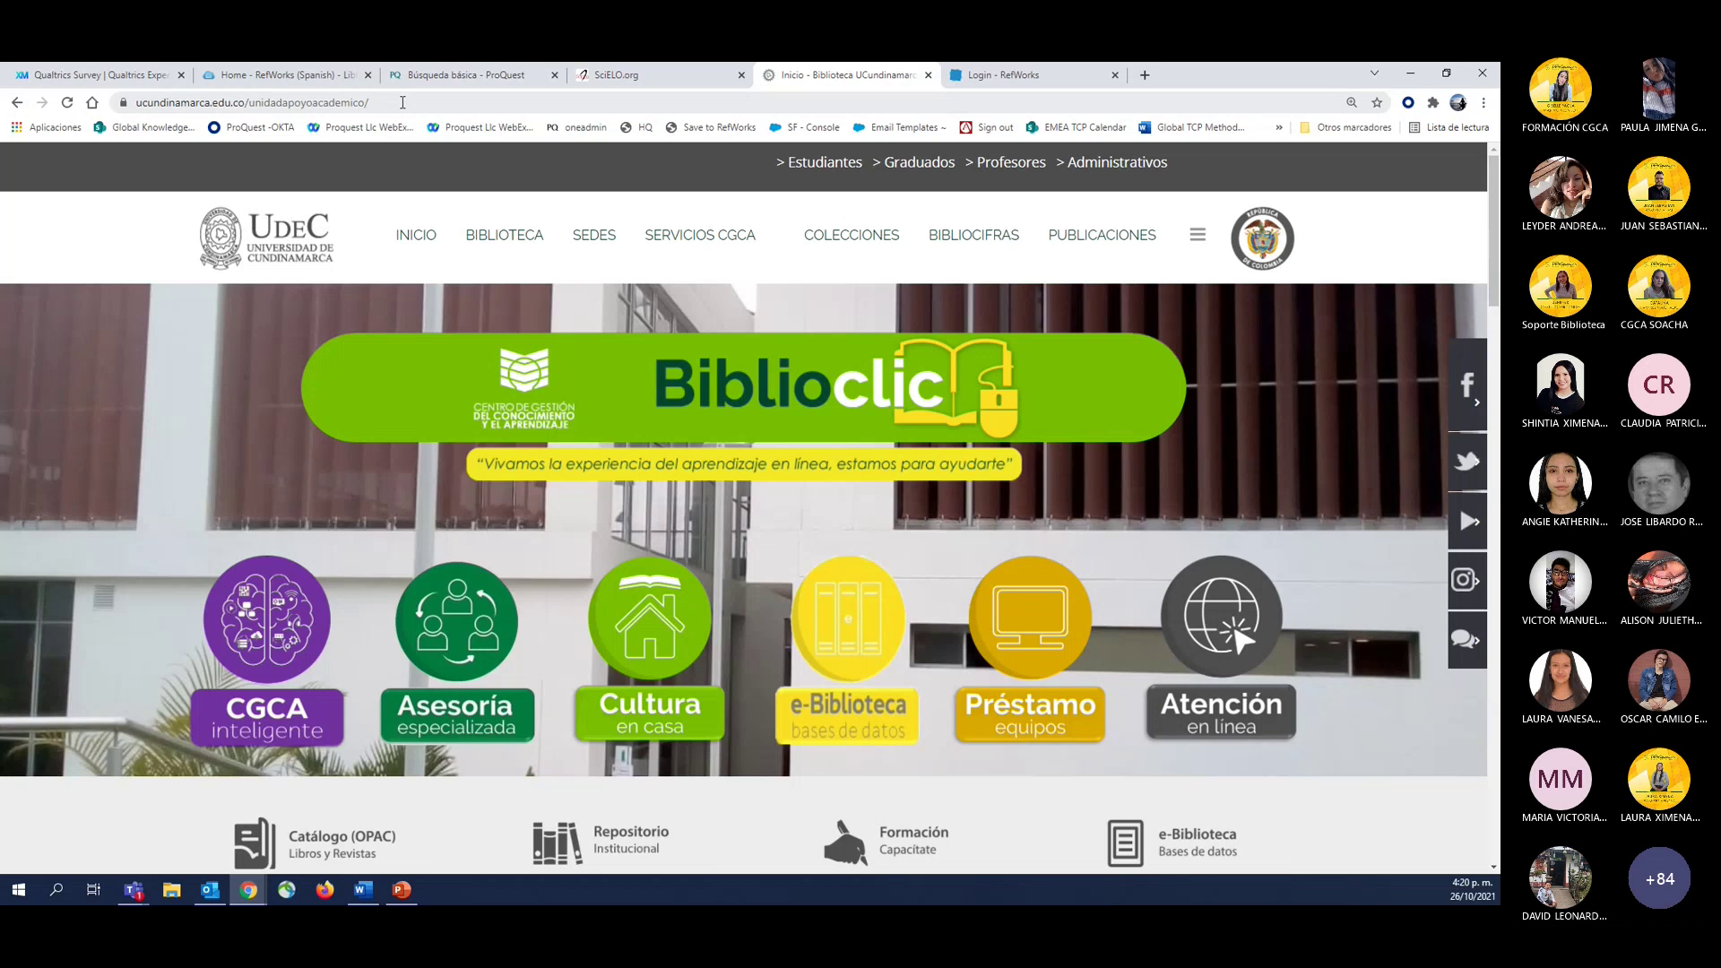
Go from the library page to the e-Biblioteca databases portal.
left_click(403, 102)
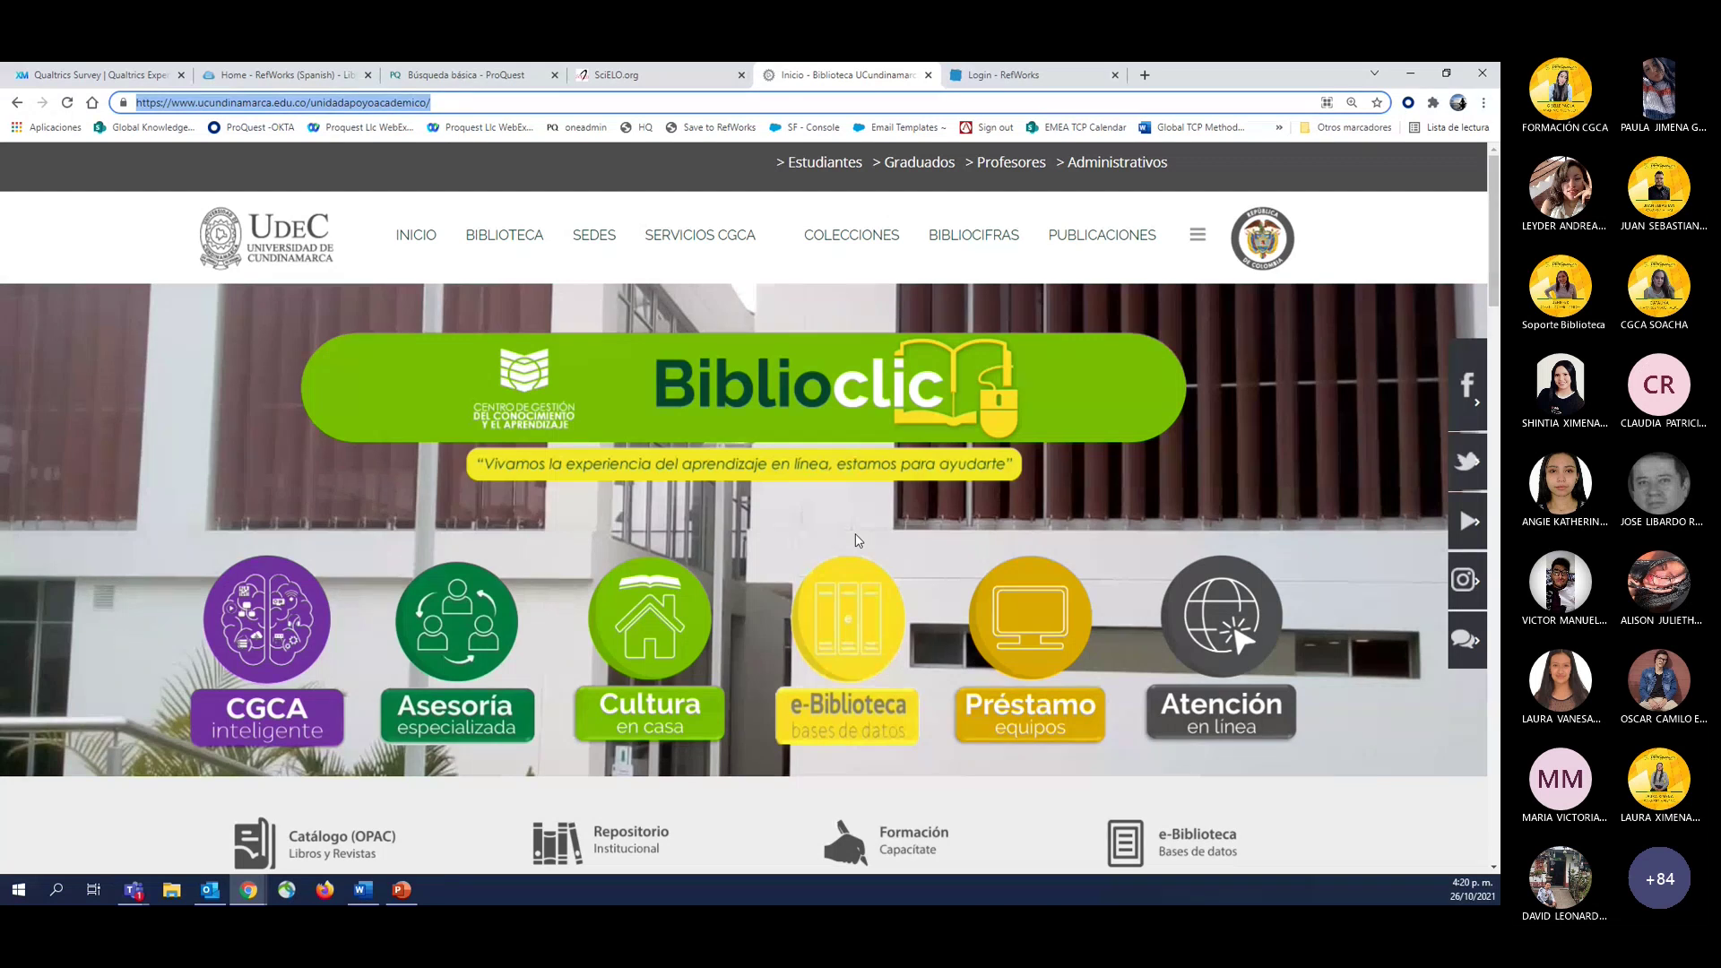
scroll(856, 540, "down", 3)
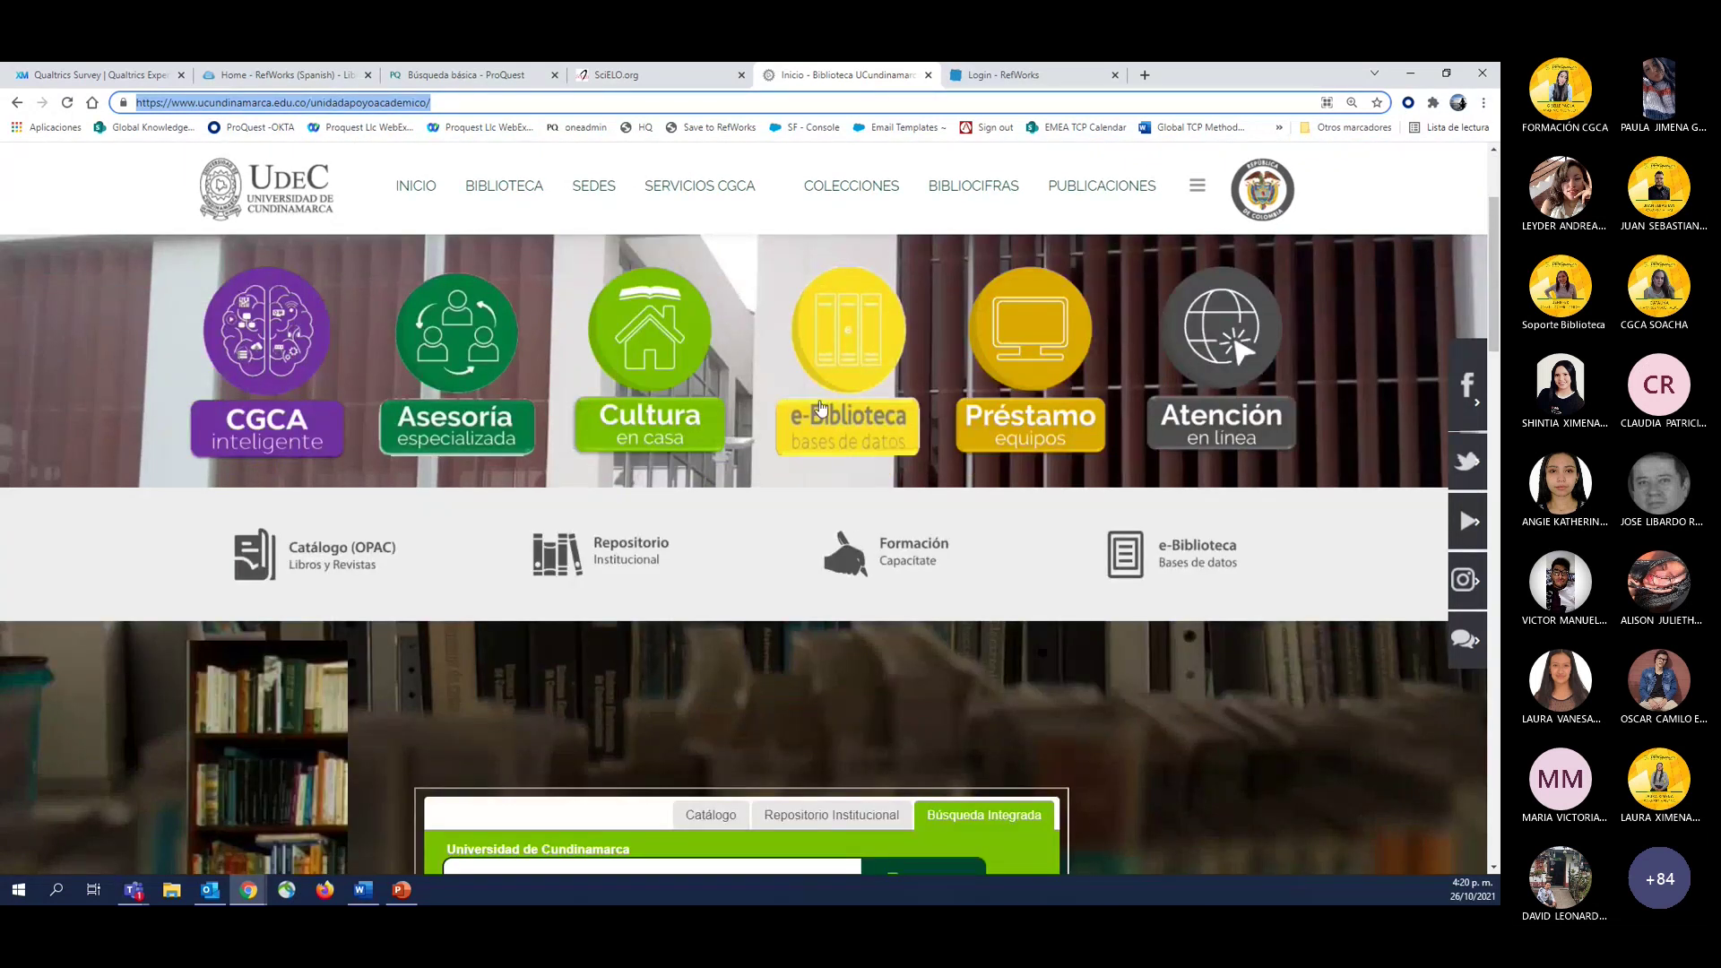
scroll(820, 408, "up", 3)
scroll(716, 423, "down", 3)
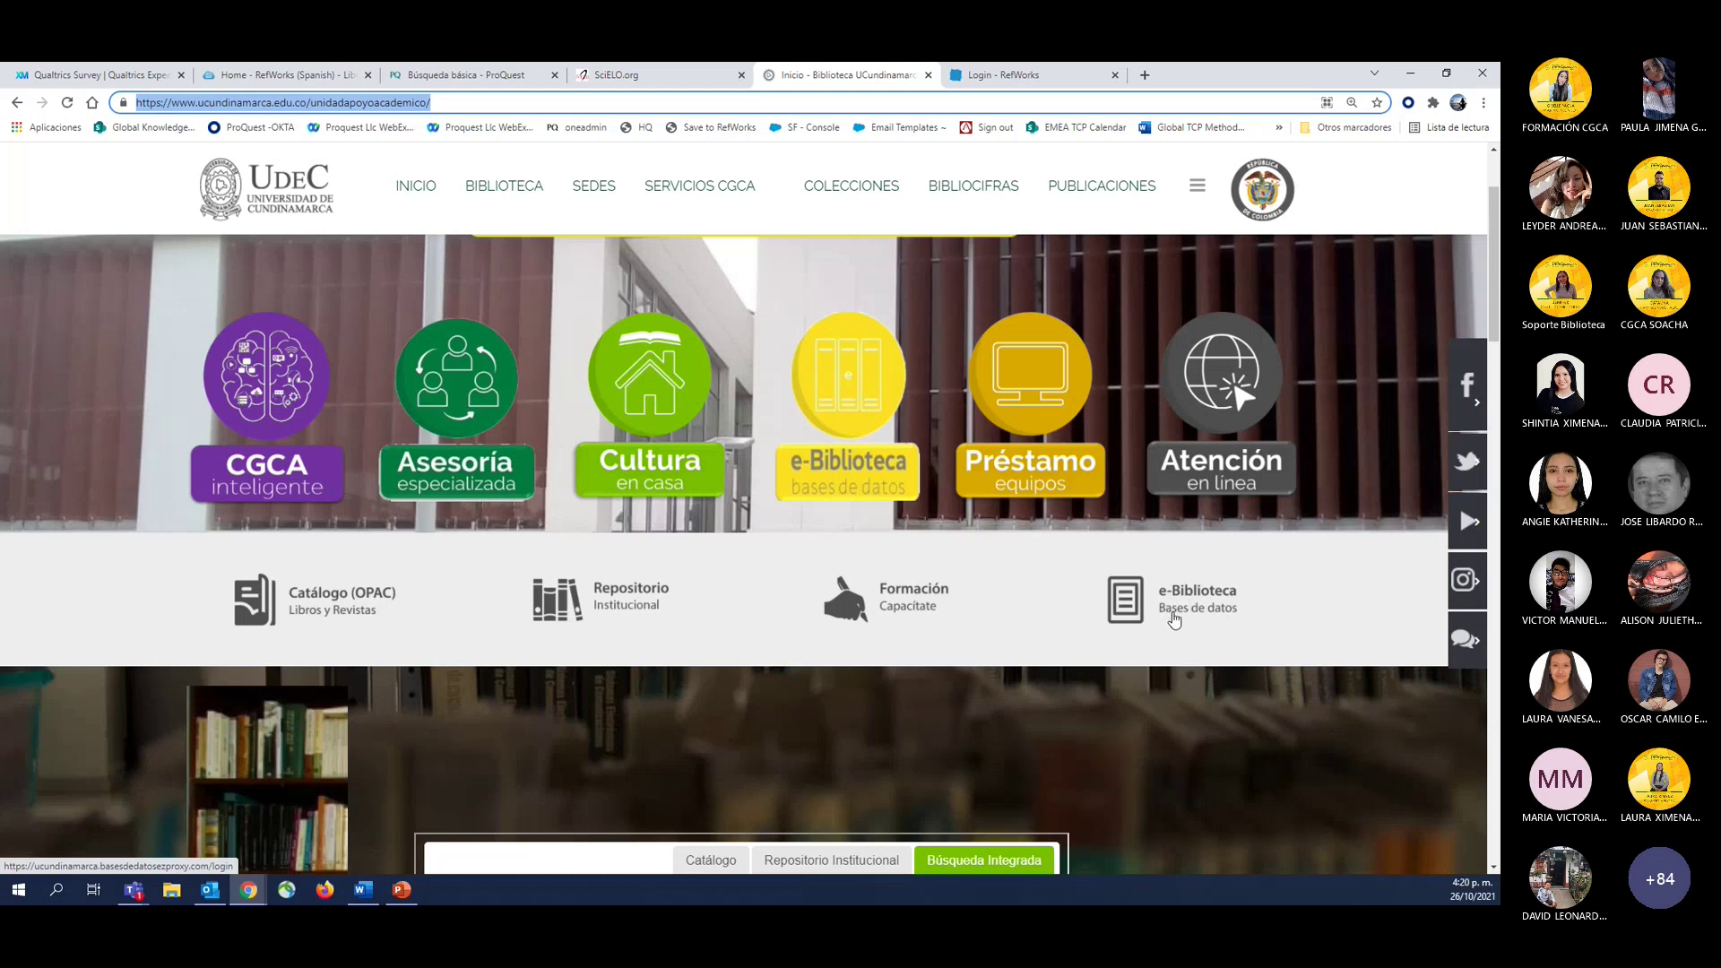
left_click(1148, 605)
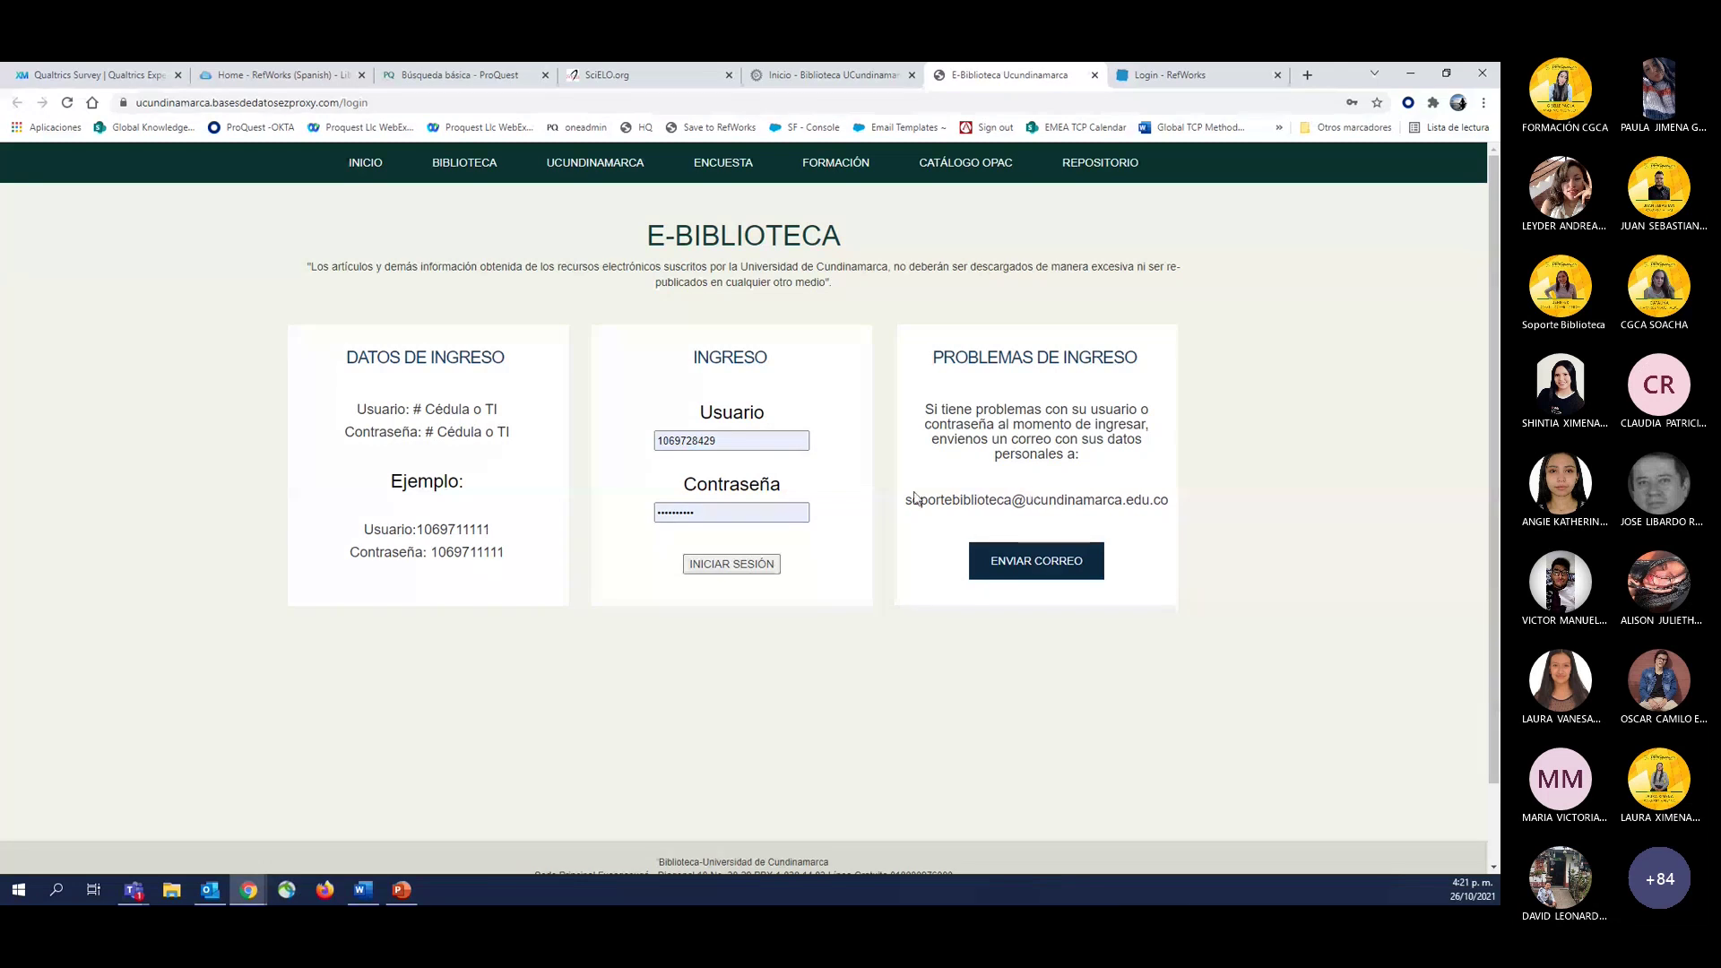
Sign in to e-Biblioteca and launch RefWorks from the database list.
left_click(727, 572)
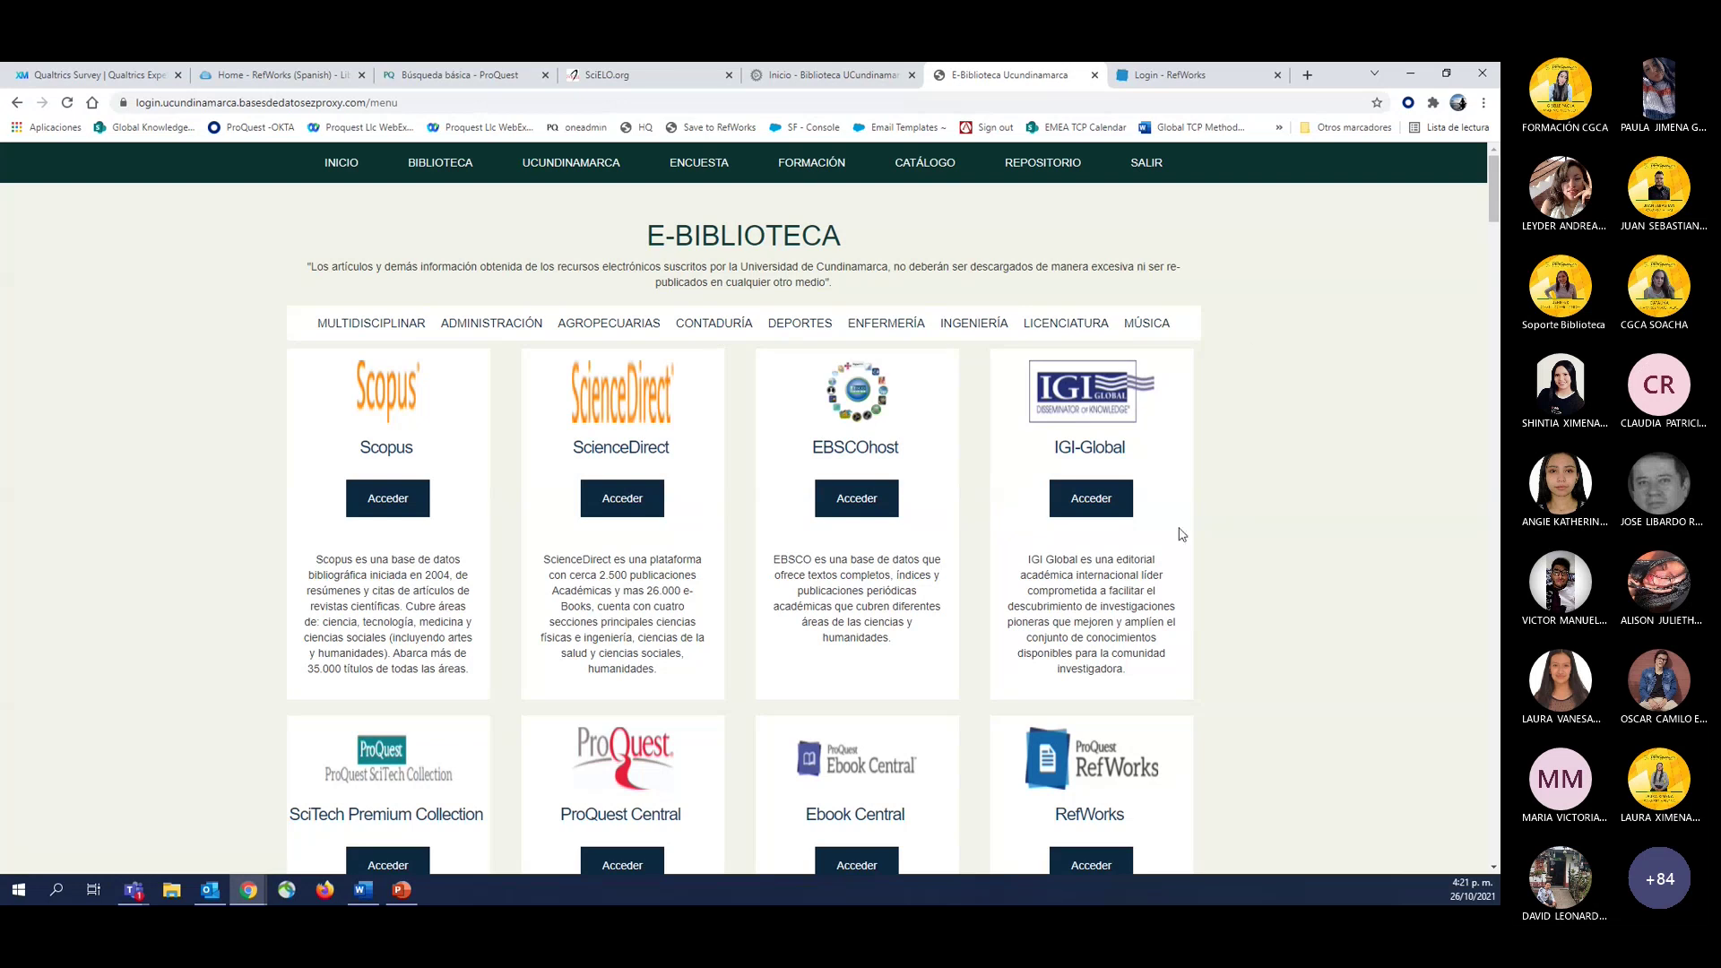
scroll(1176, 540, "down", 2)
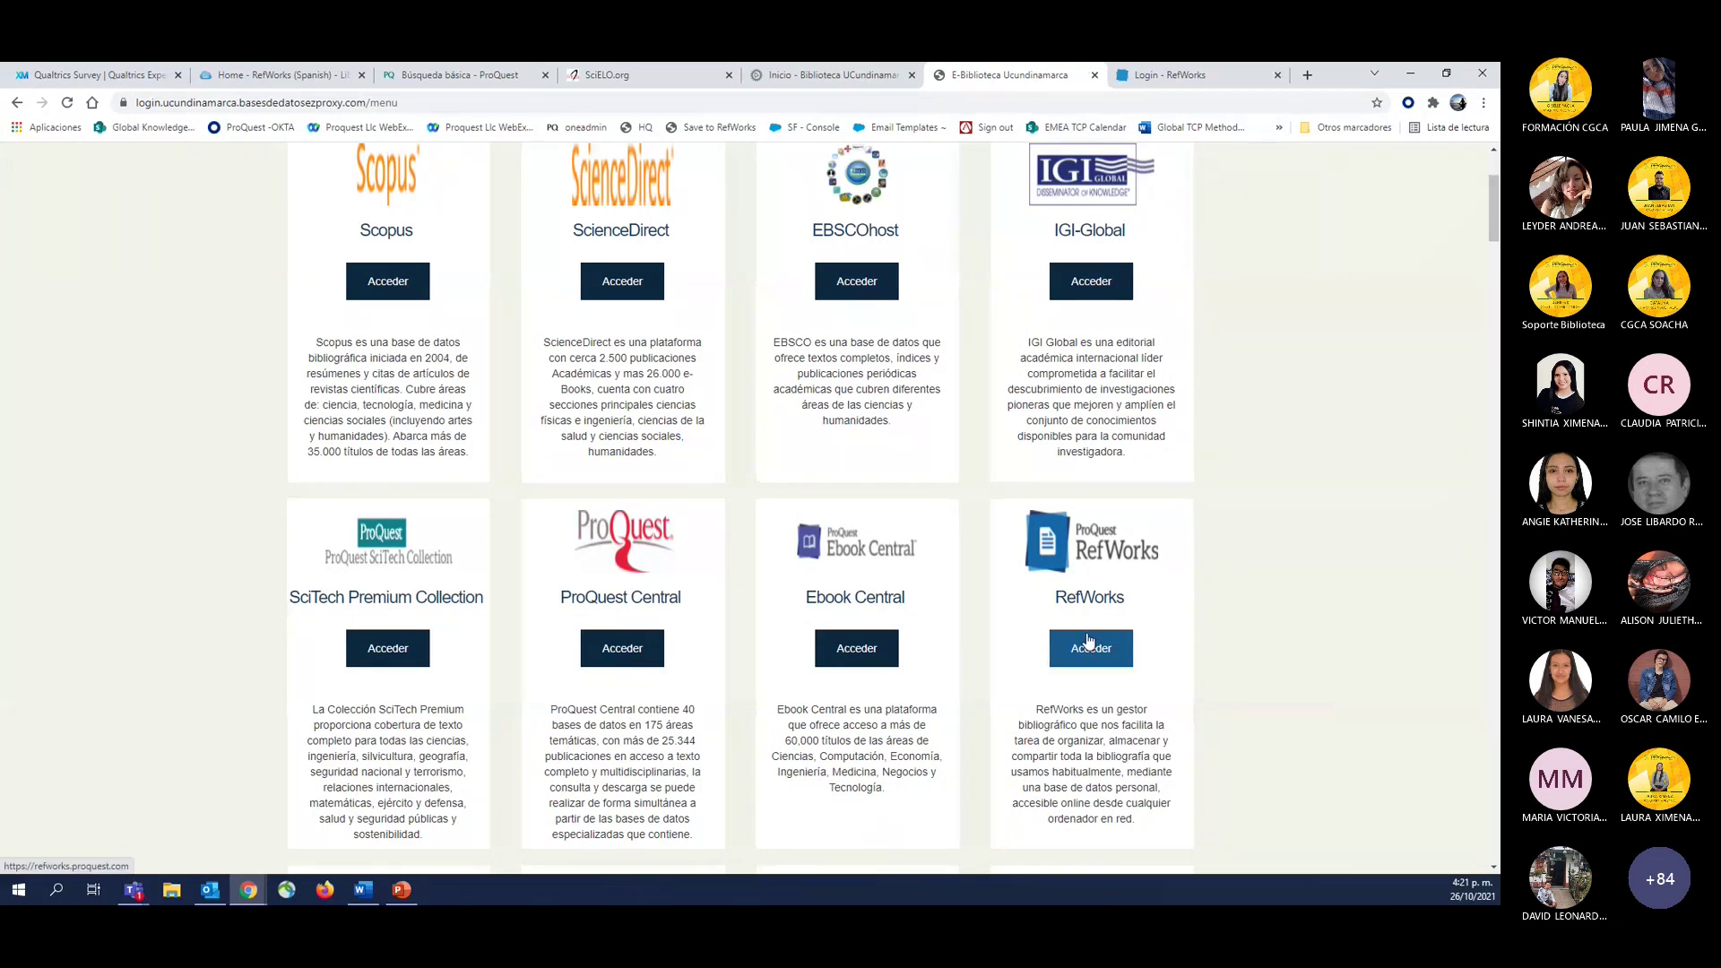
scroll(1099, 682, "up", 1)
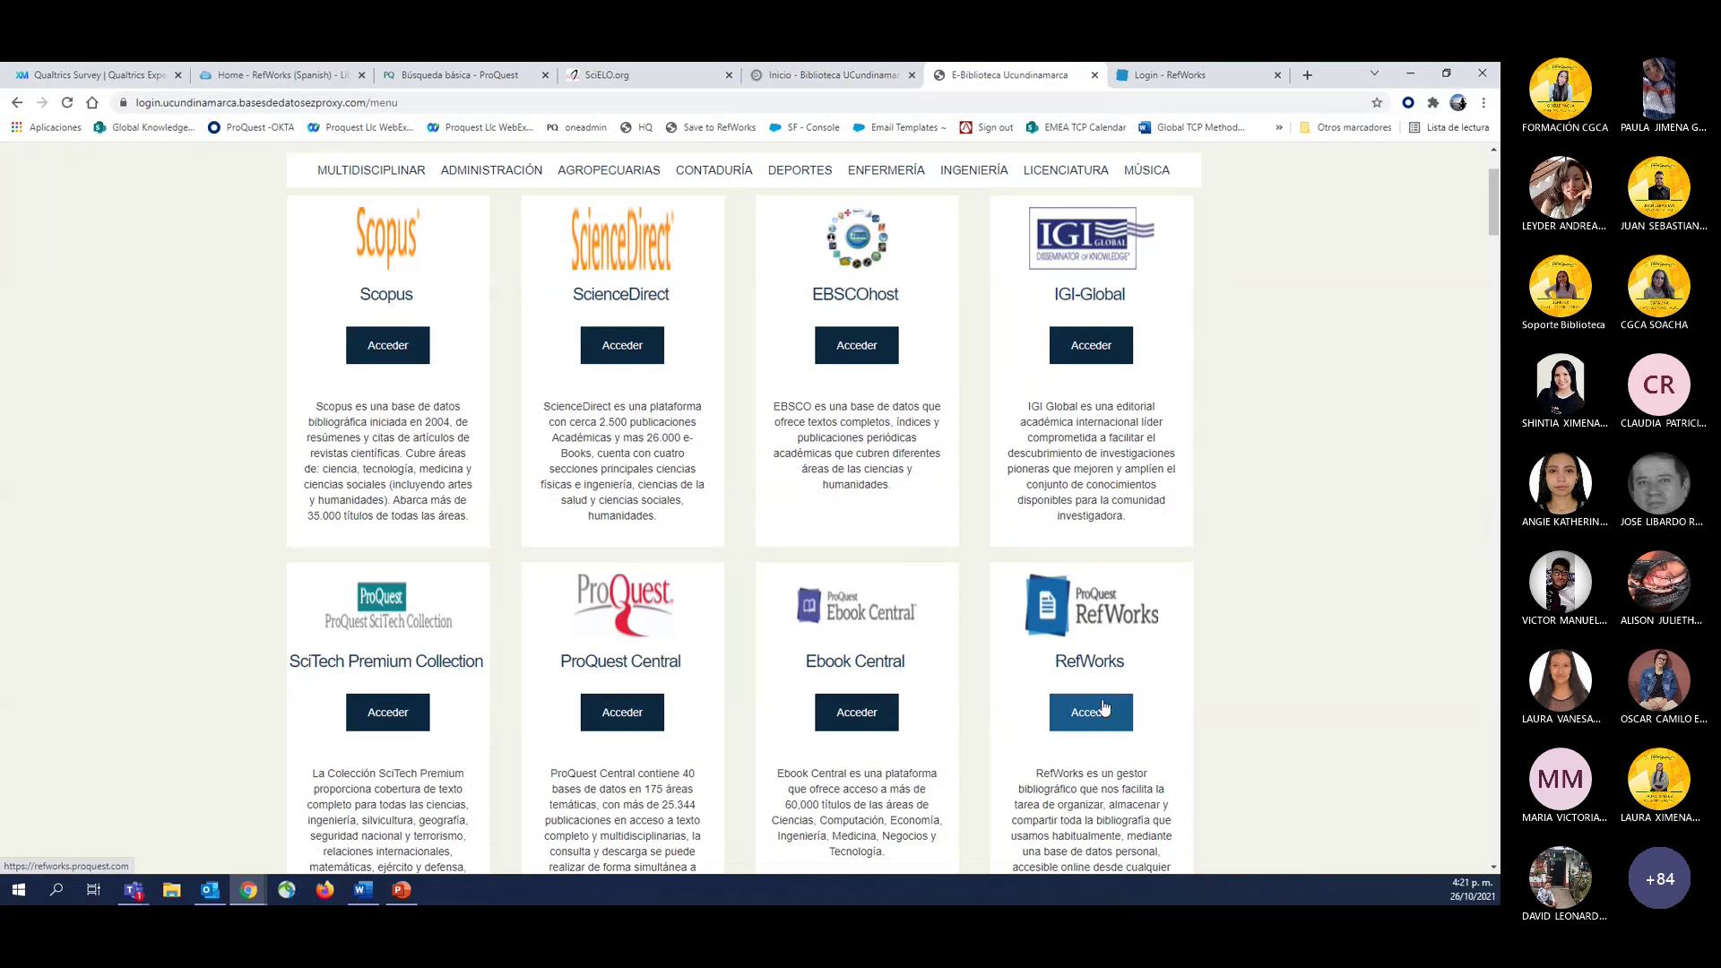
left_click(1105, 709)
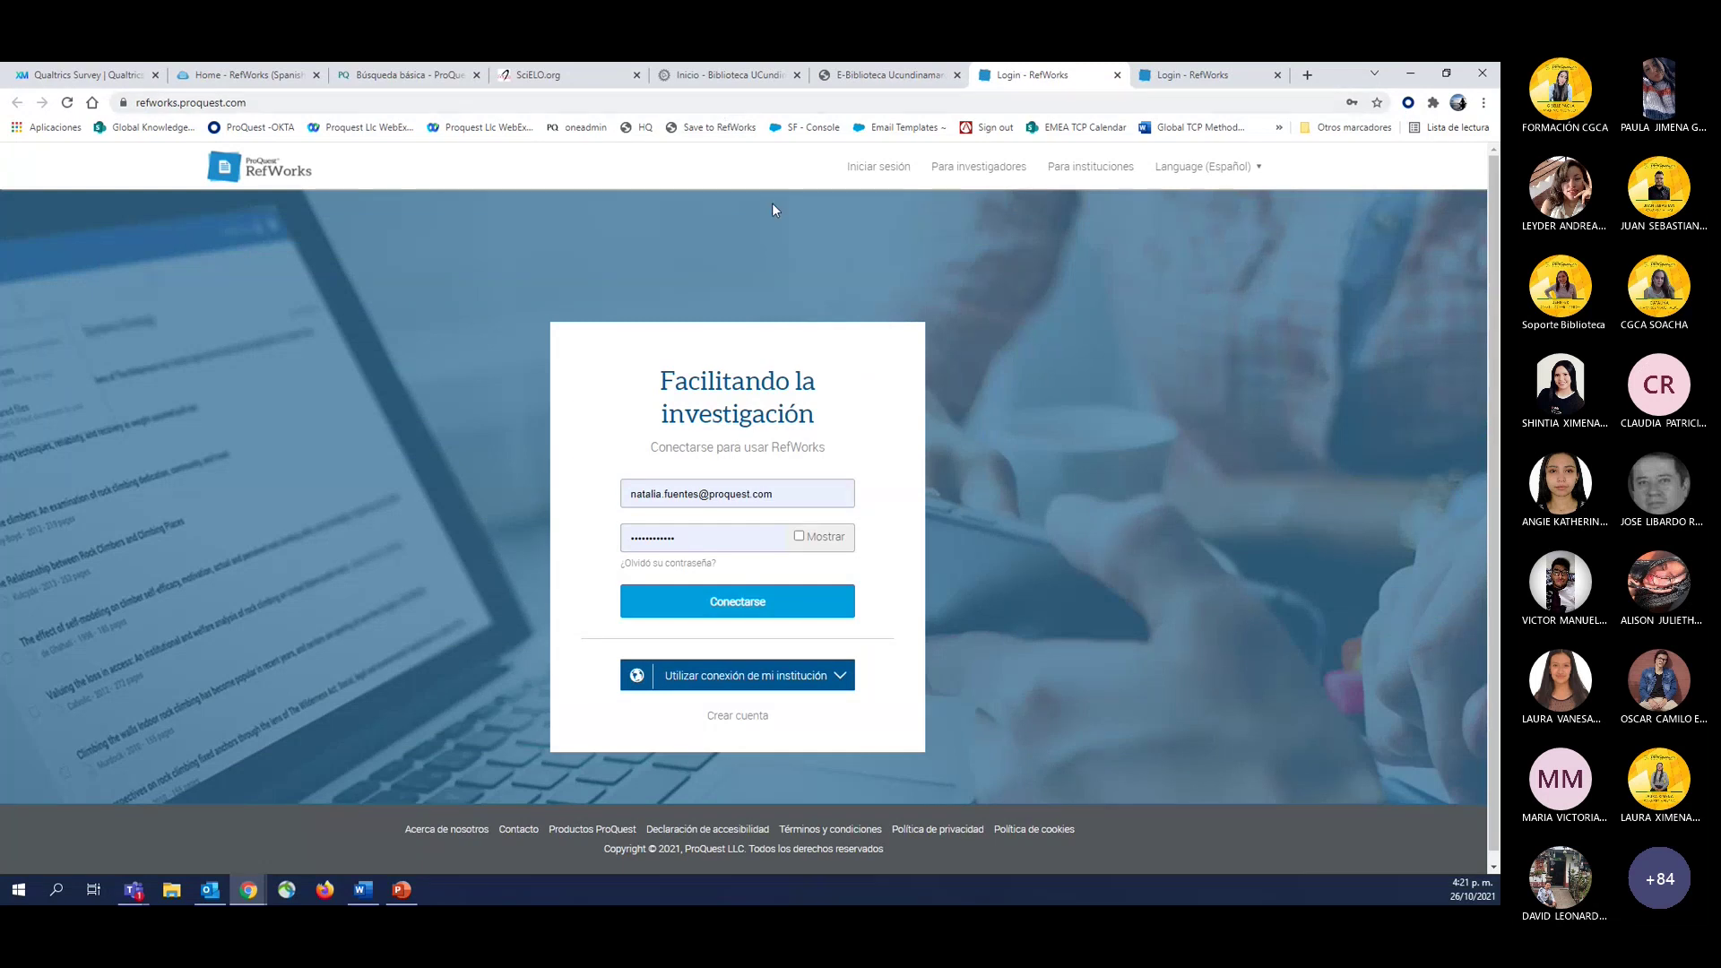
Close the duplicate RefWorks login tab and zoom the login page to 125%.
left_click(1277, 74)
left_click(1483, 102)
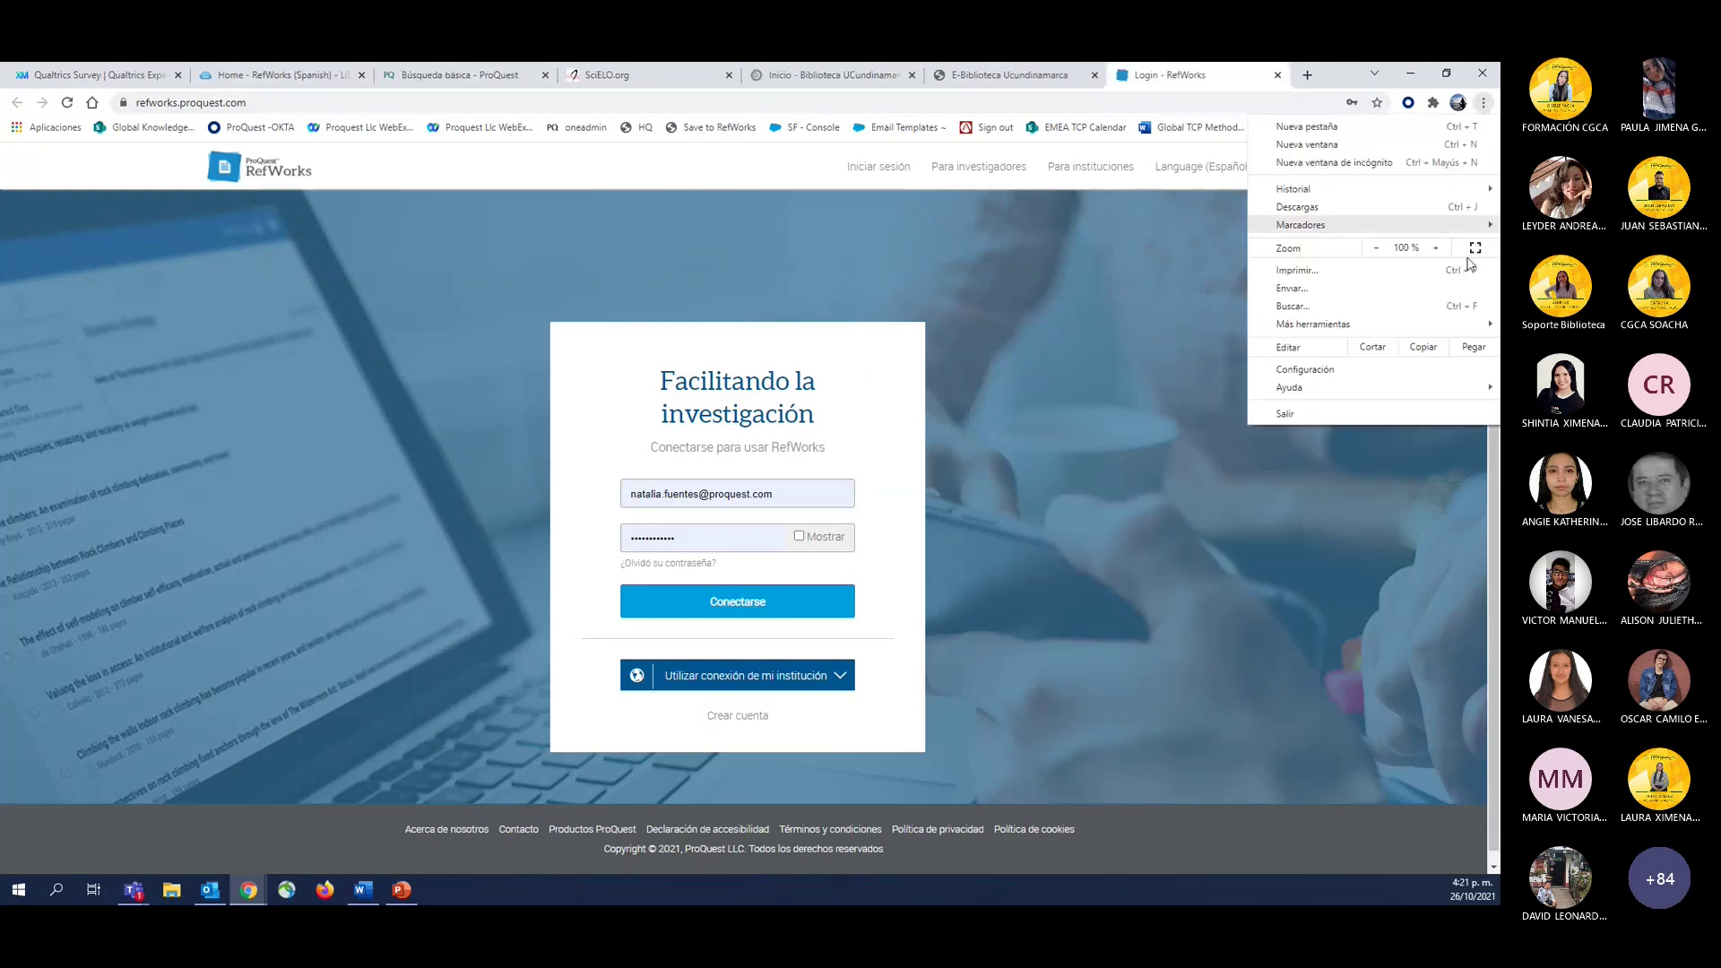
left_click(1440, 251)
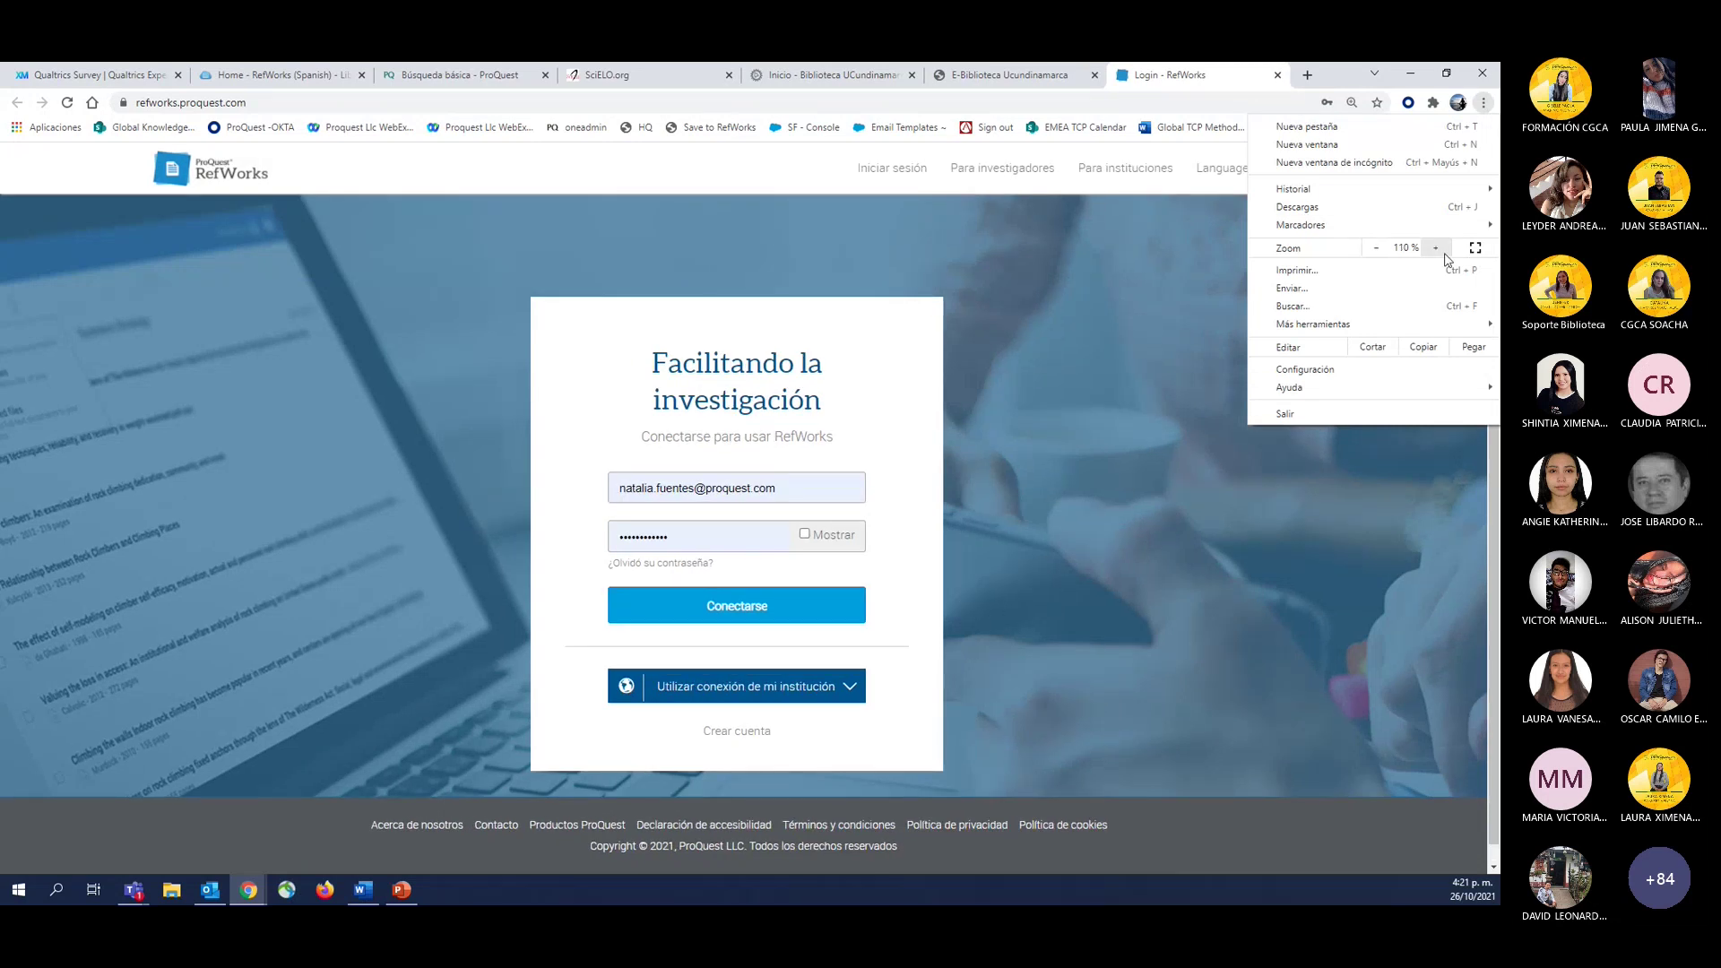
left_click(1437, 249)
left_click(997, 380)
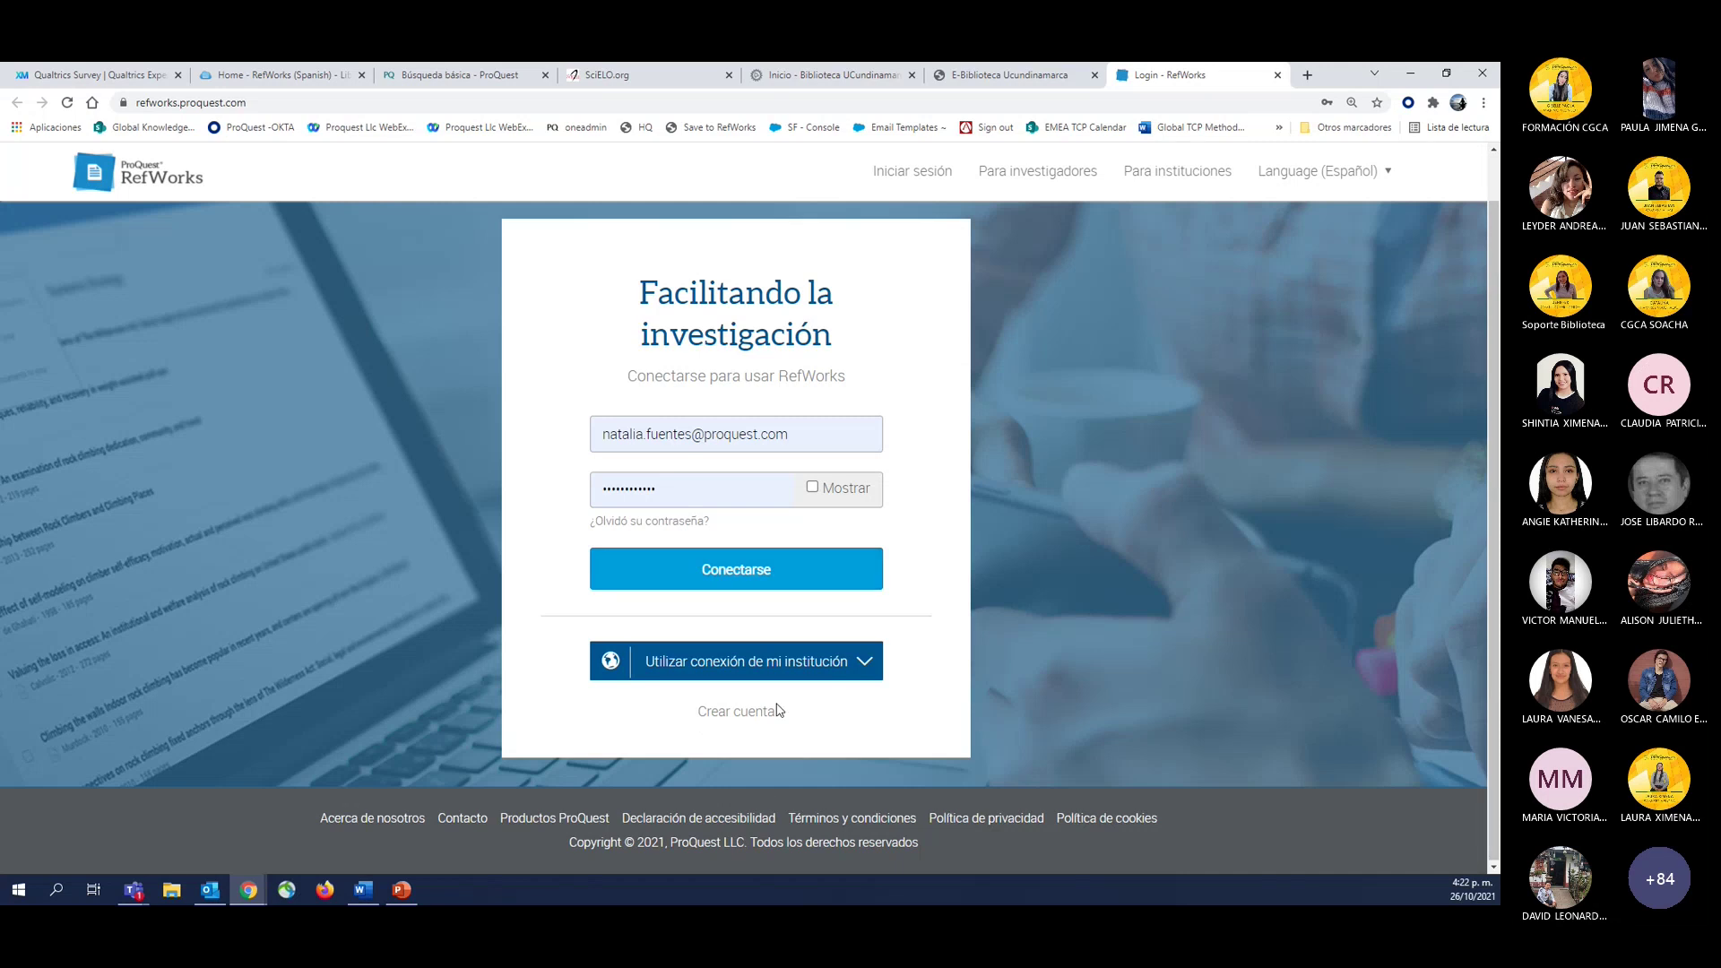
Go to RefWorks' Crear cuenta page and try the institutional e-mail field.
left_click(756, 714)
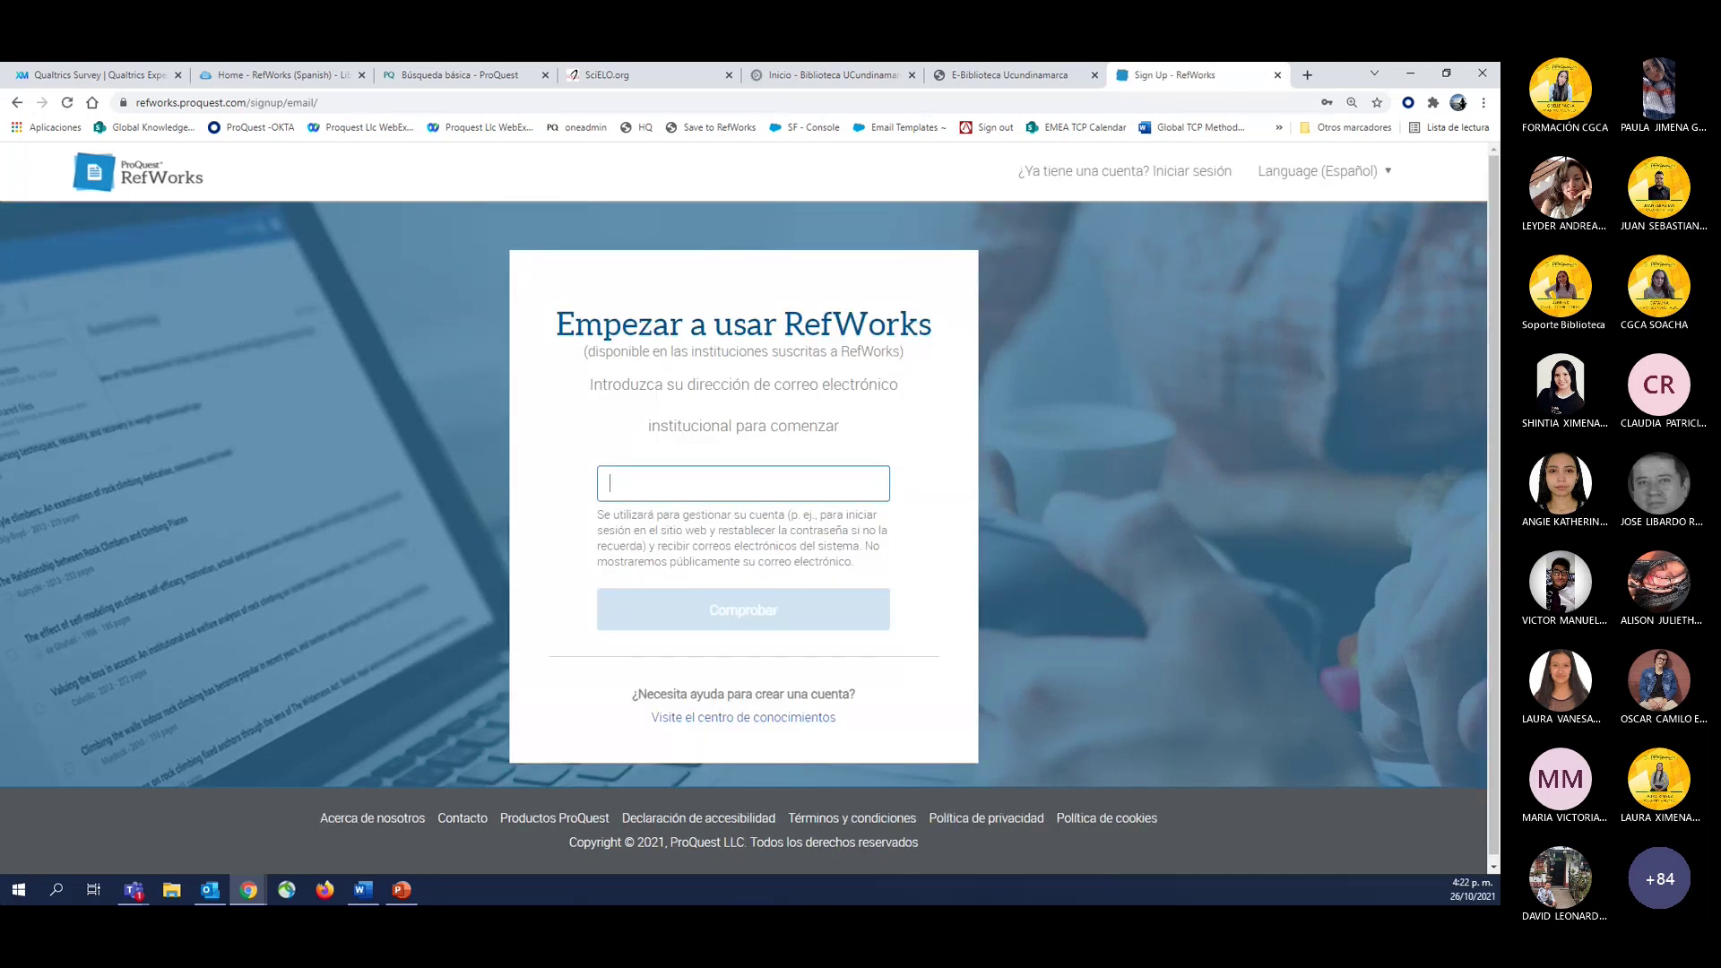
key("alt+Tab")
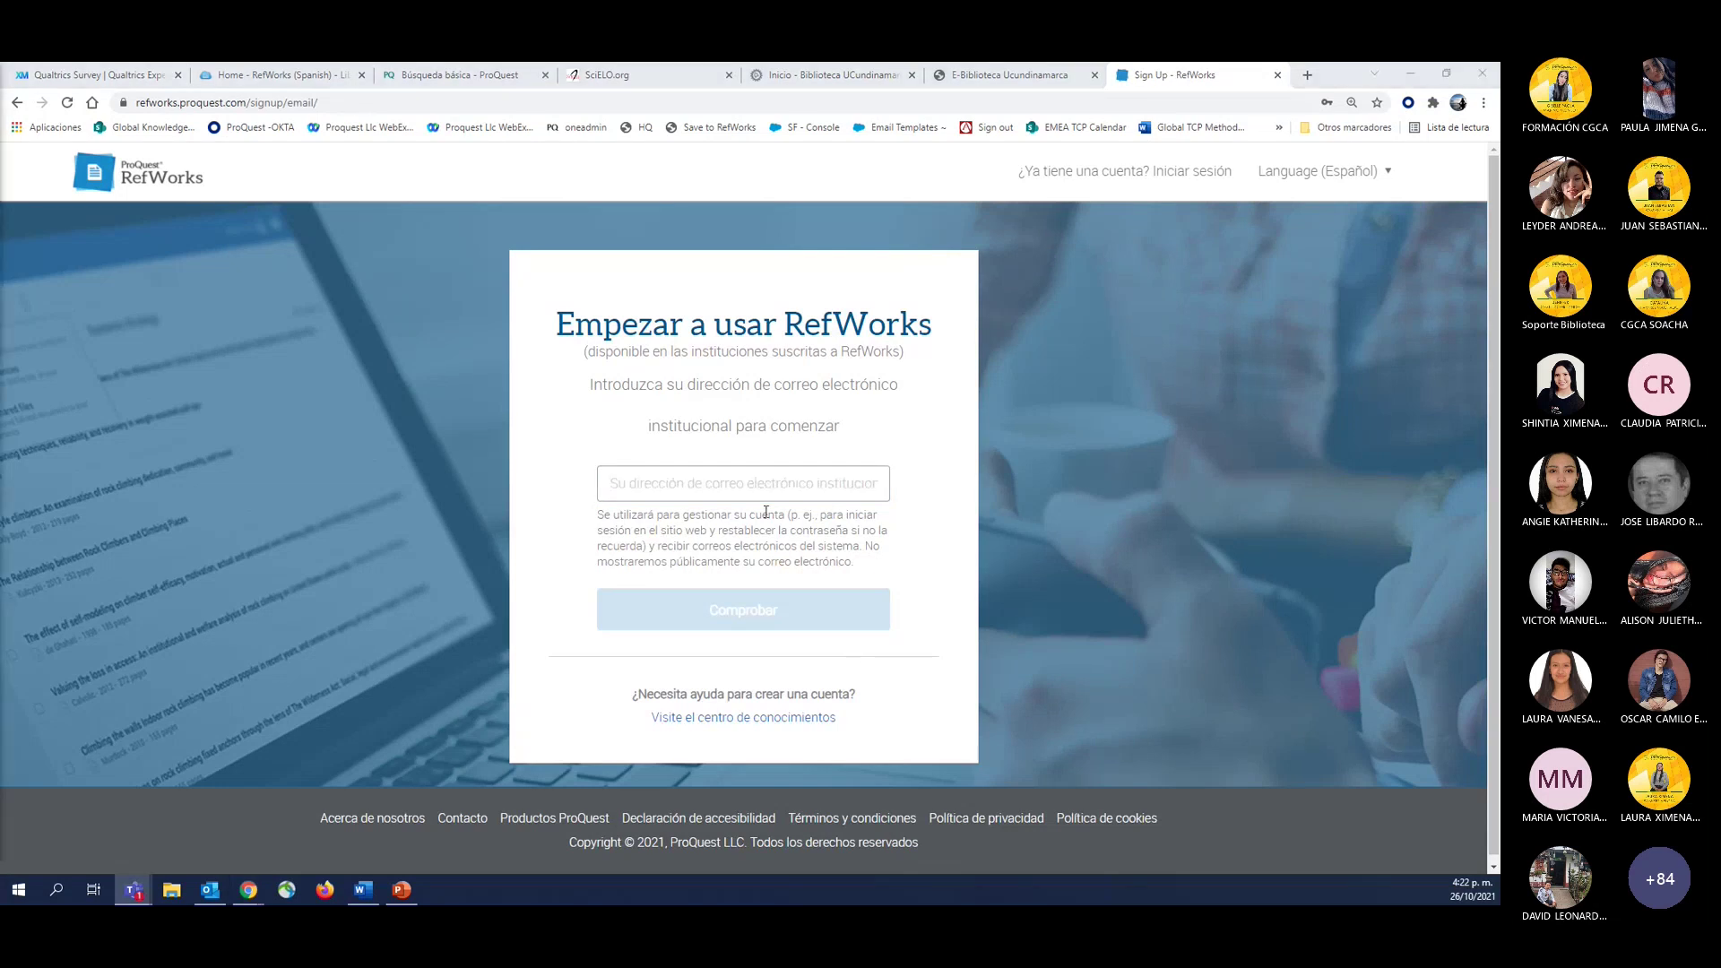
left_click(741, 484)
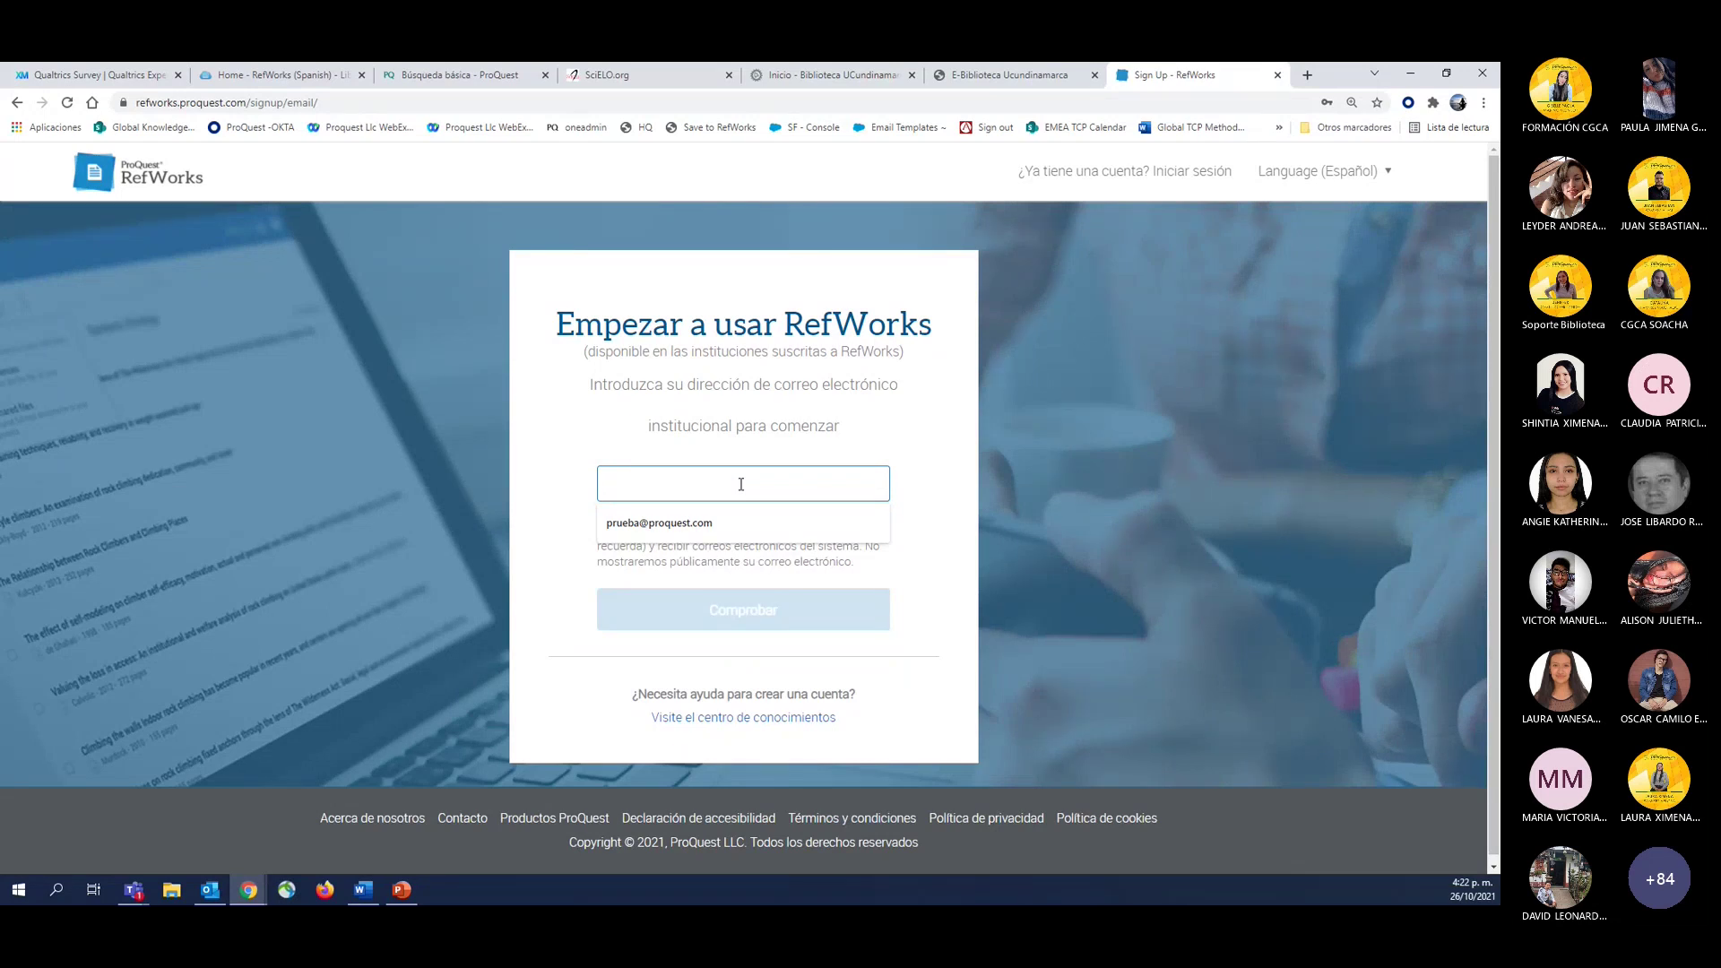
left_click(632, 434)
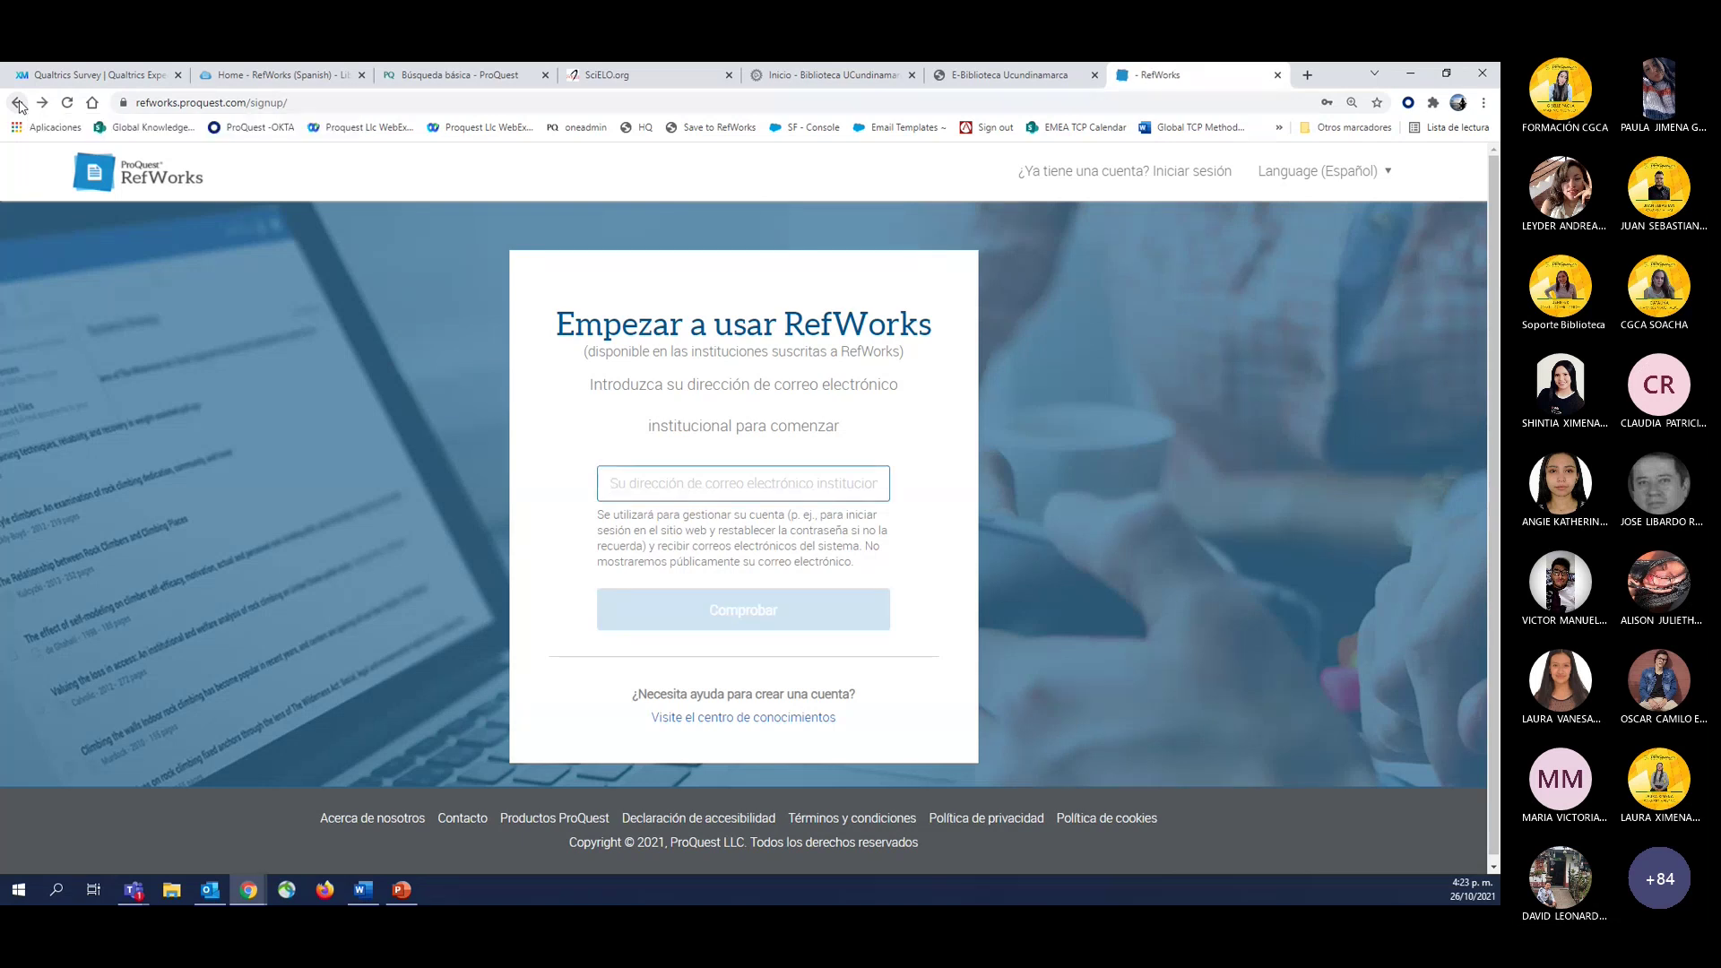
Return to the RefWorks login page and sign in with the autofilled credentials.
left_click(17, 102)
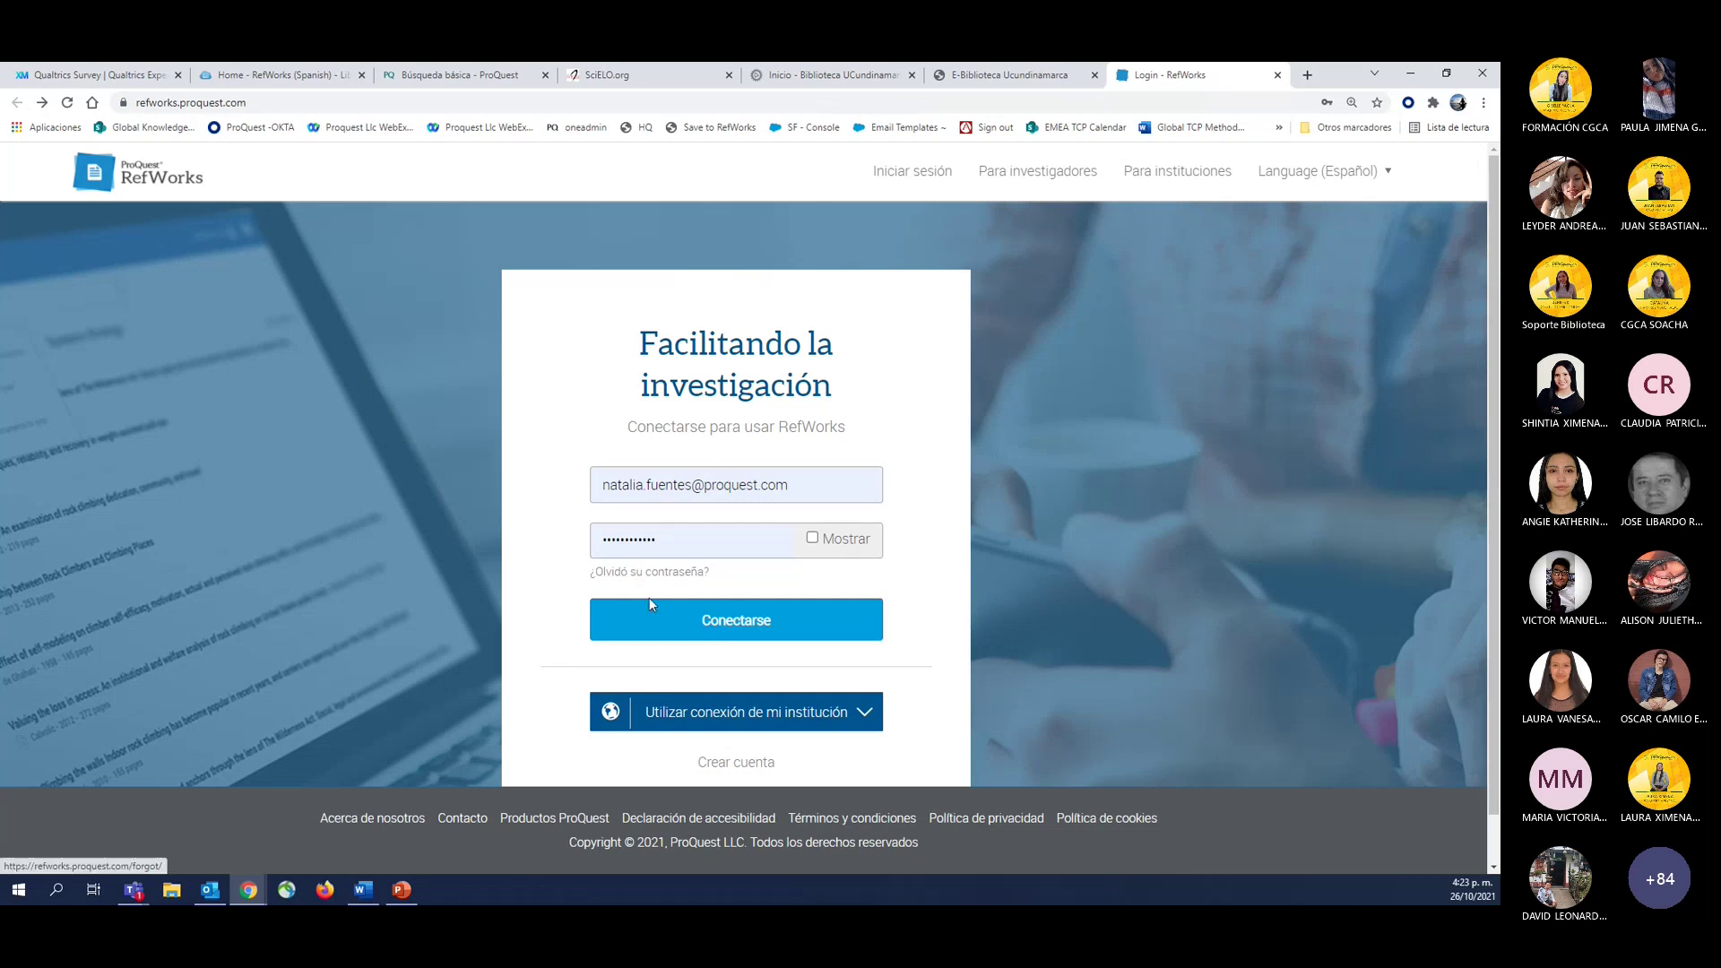
left_click(702, 626)
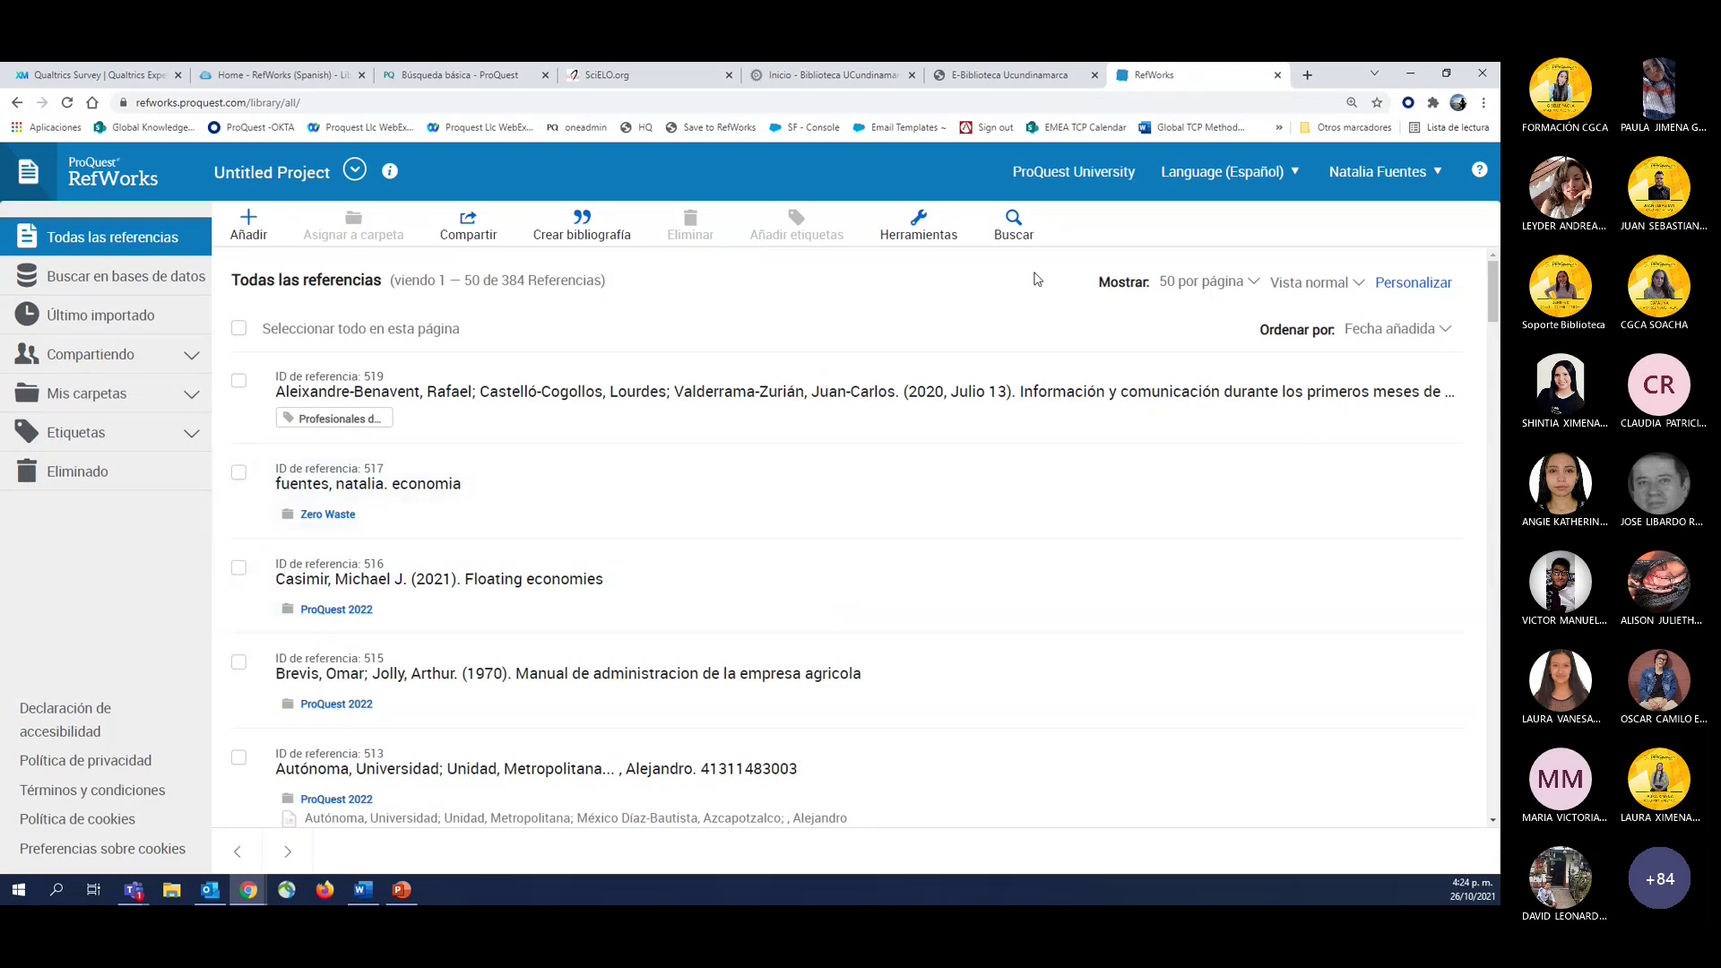
Check the account menu, then go to Herramientas from the toolbar's tools dropdown.
left_click(1369, 177)
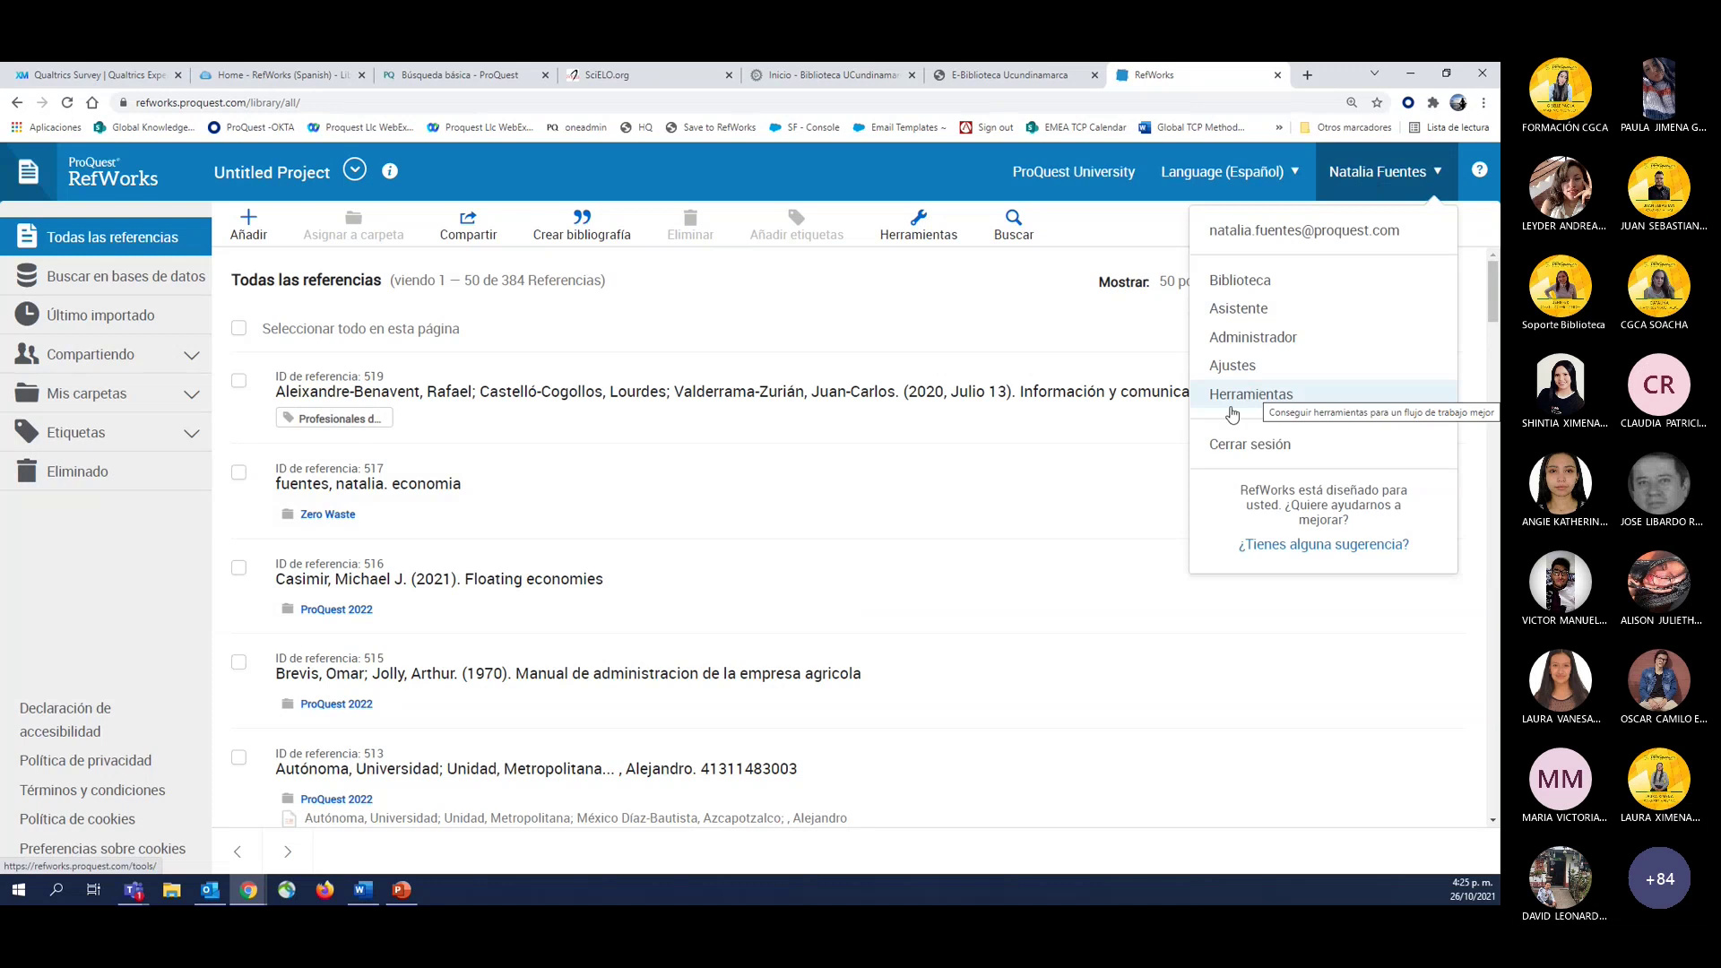
left_click(949, 167)
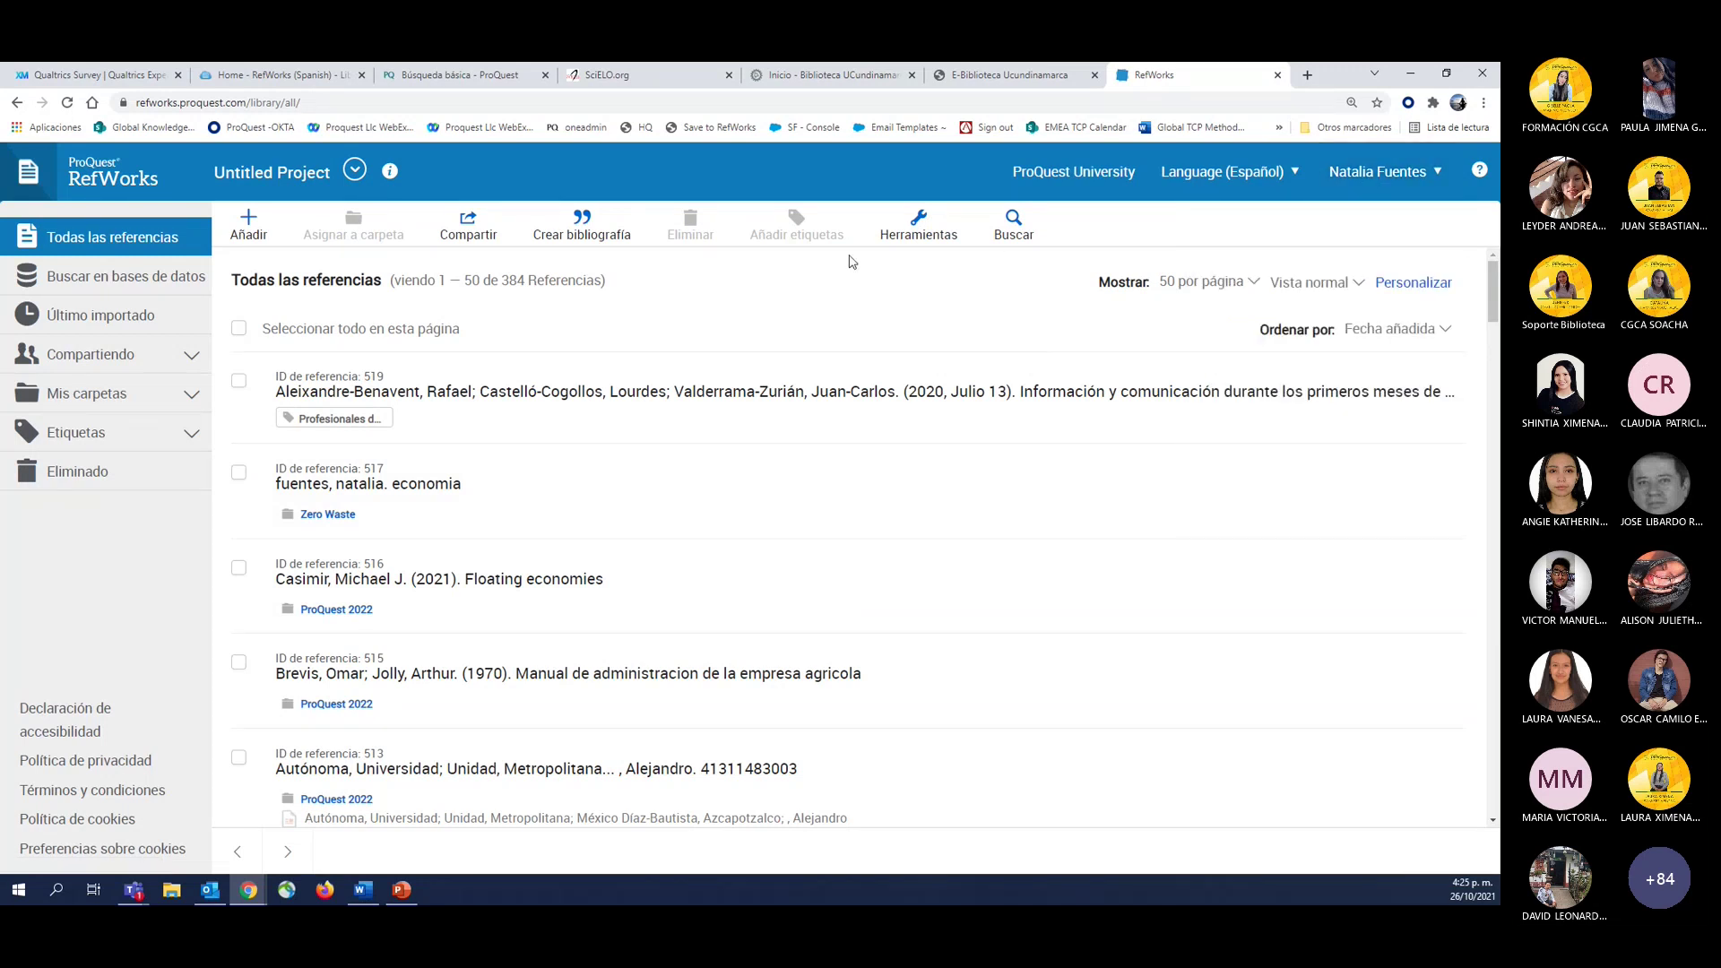
left_click(910, 227)
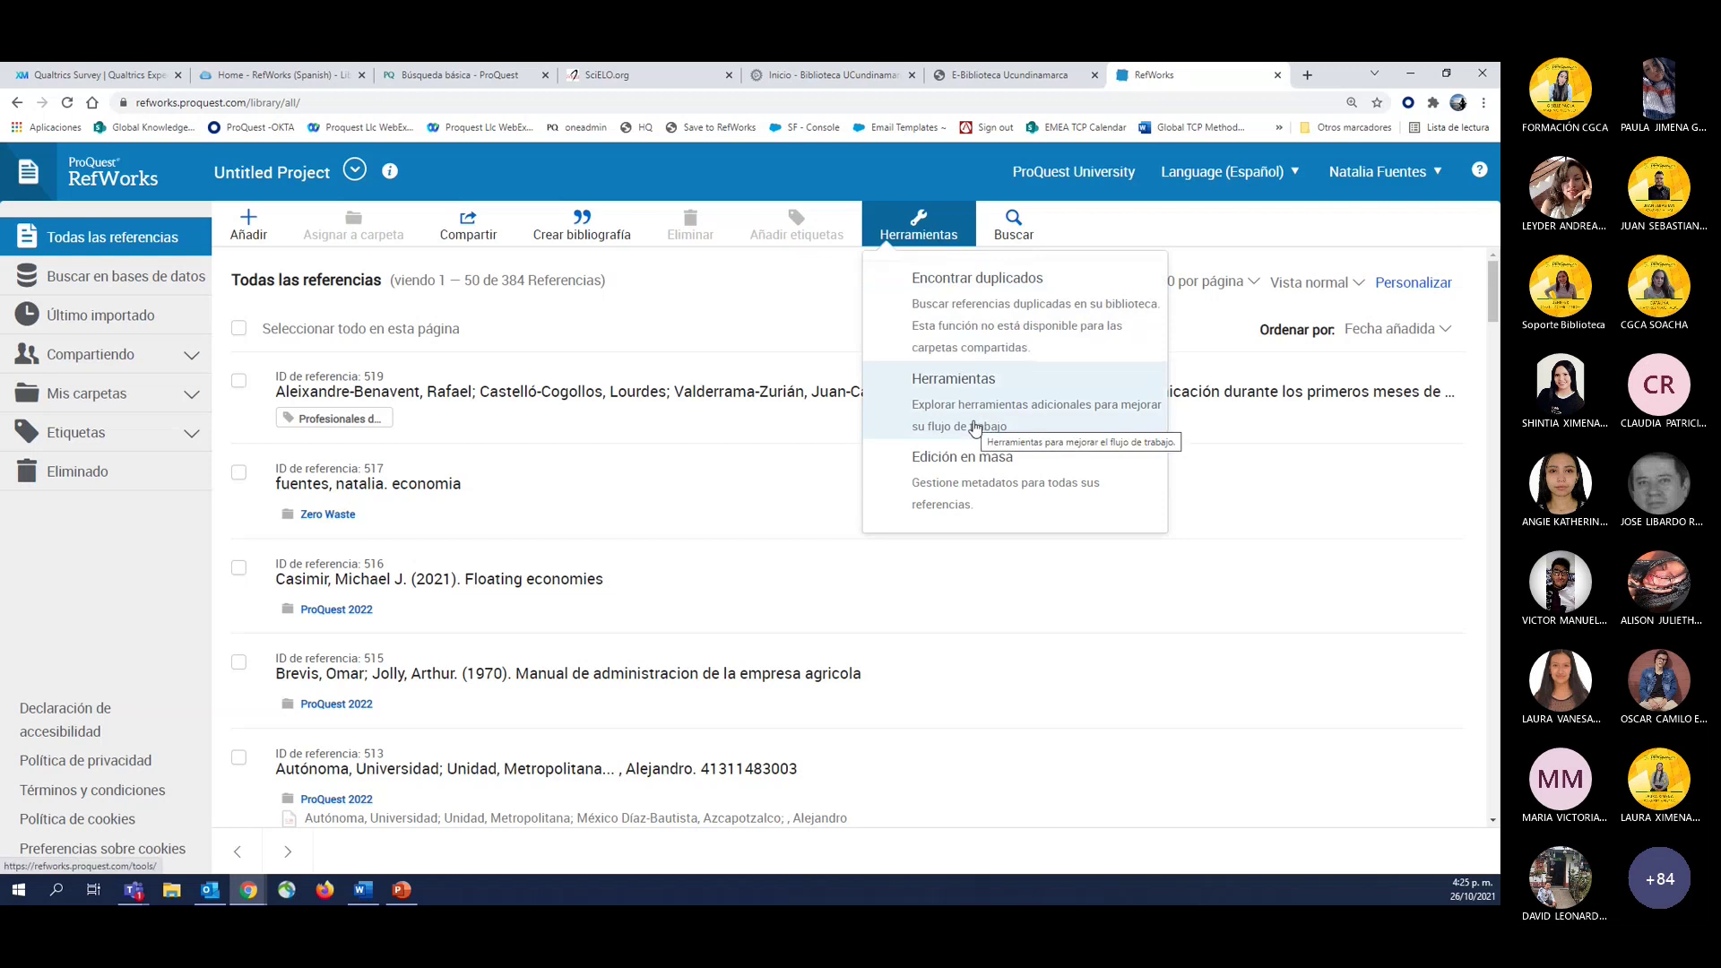
left_click(928, 390)
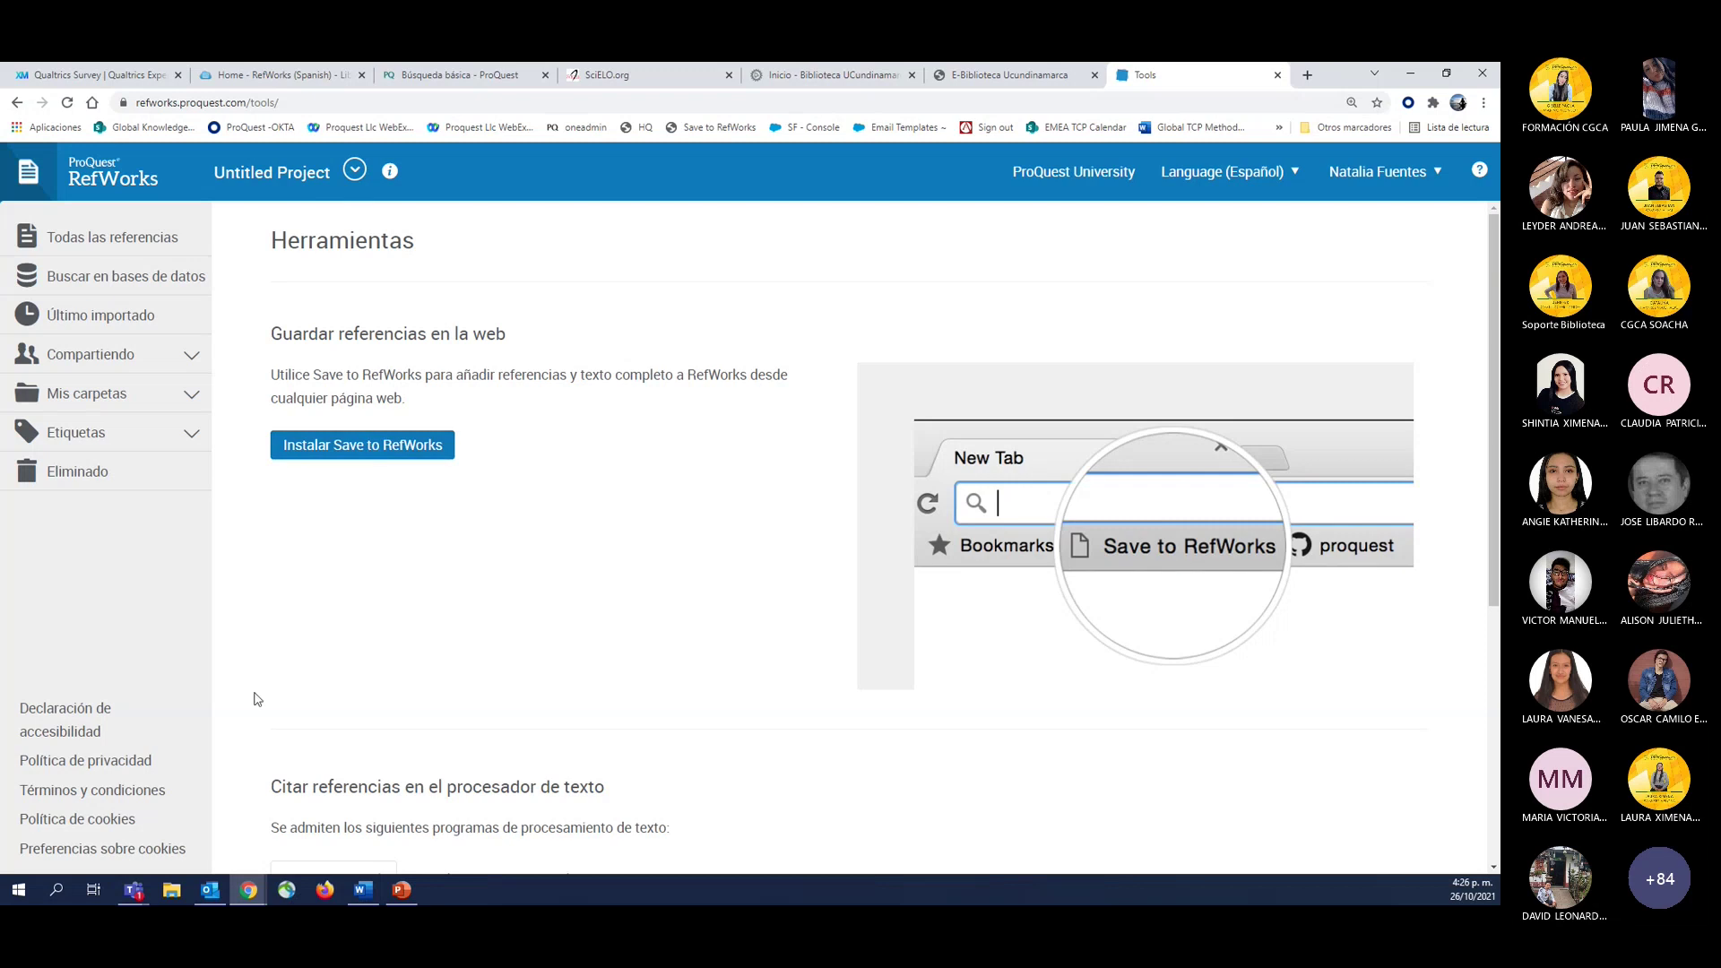
Switch back to the browser window and select the Herramientas page address.
left_click(249, 890)
left_click(163, 102)
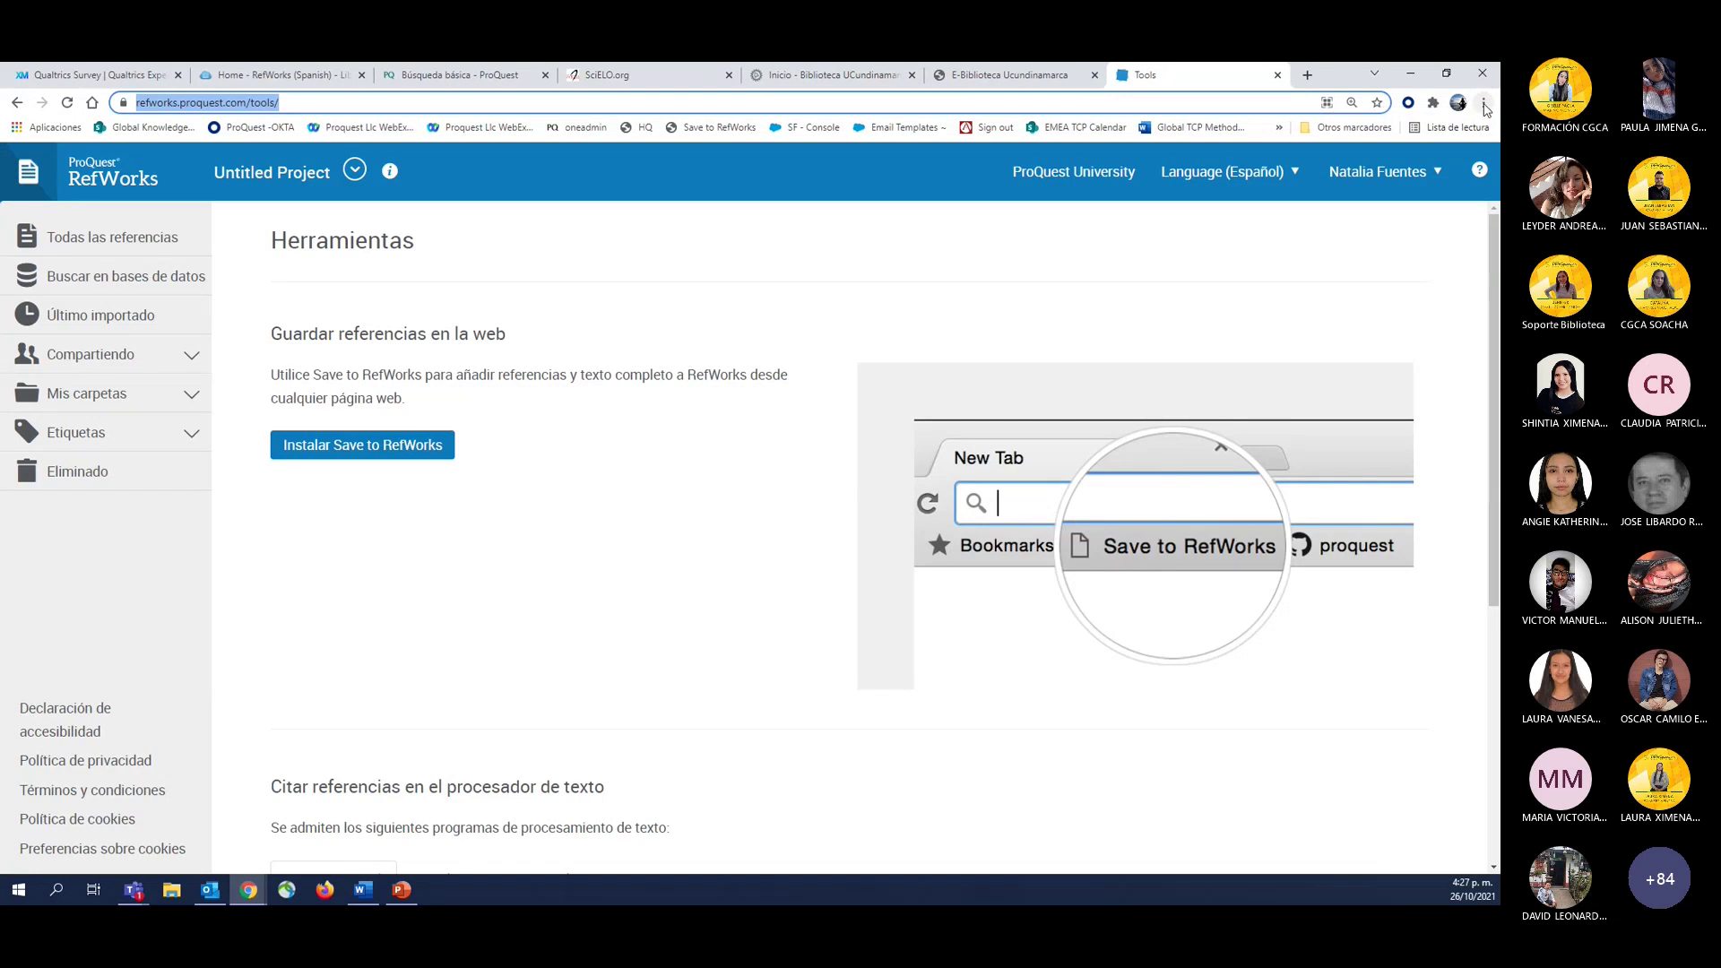
left_click(1485, 104)
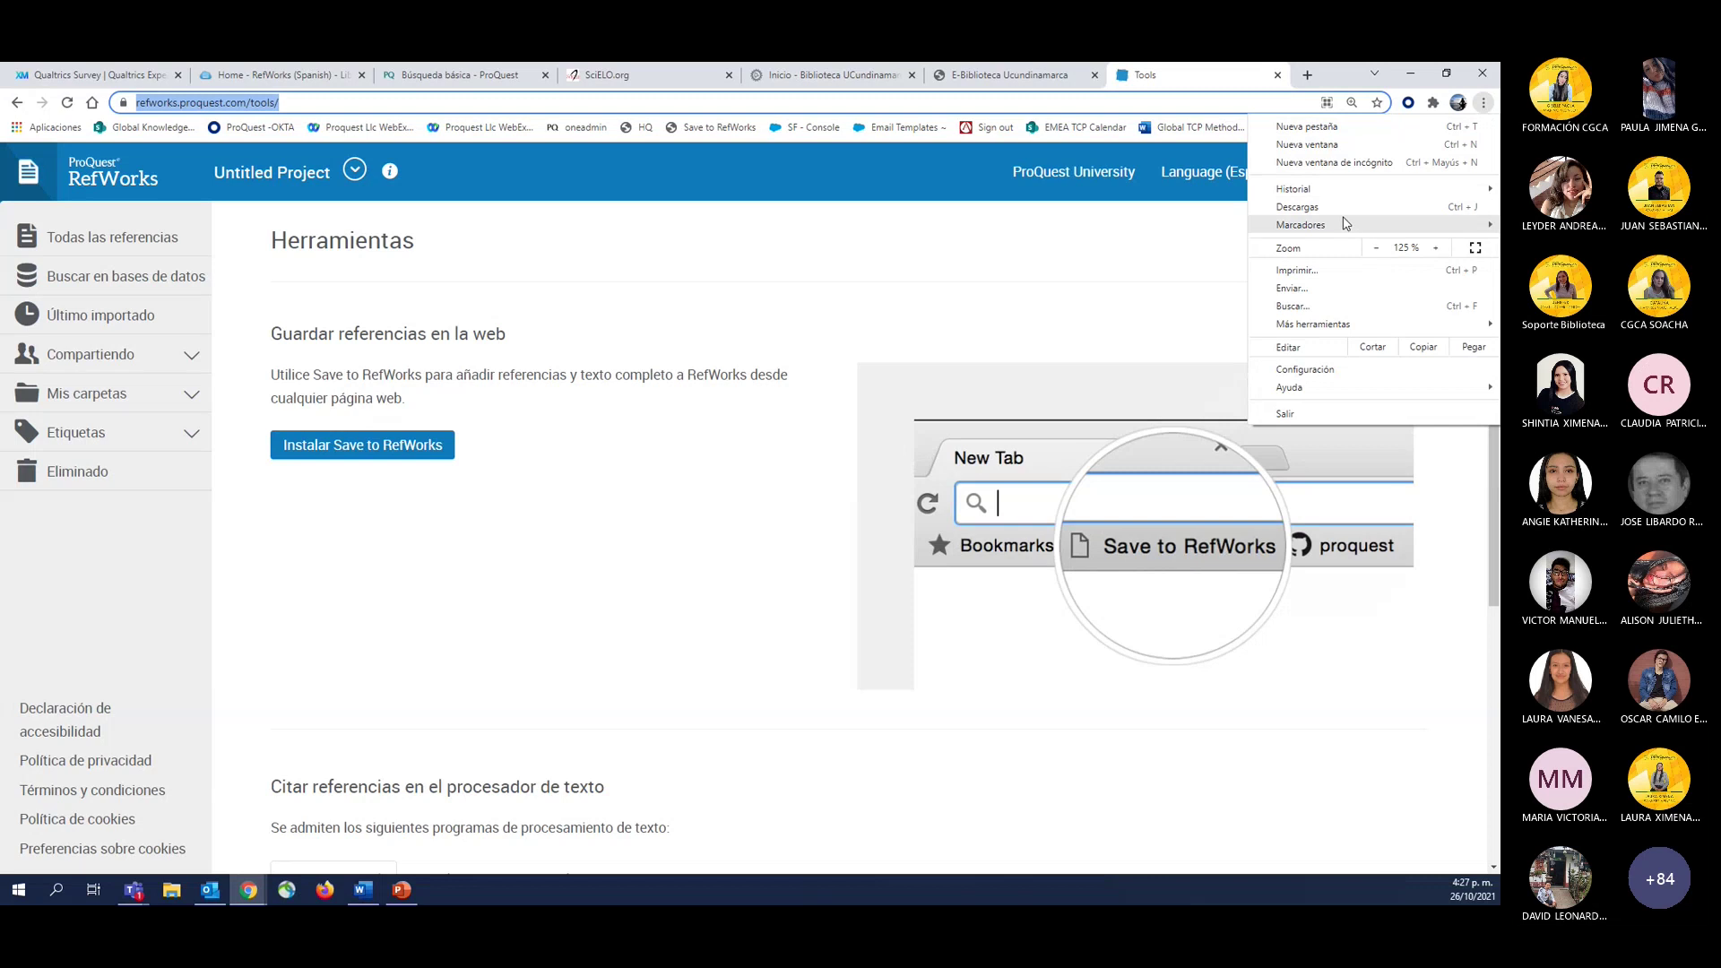
mouse_move(1345, 232)
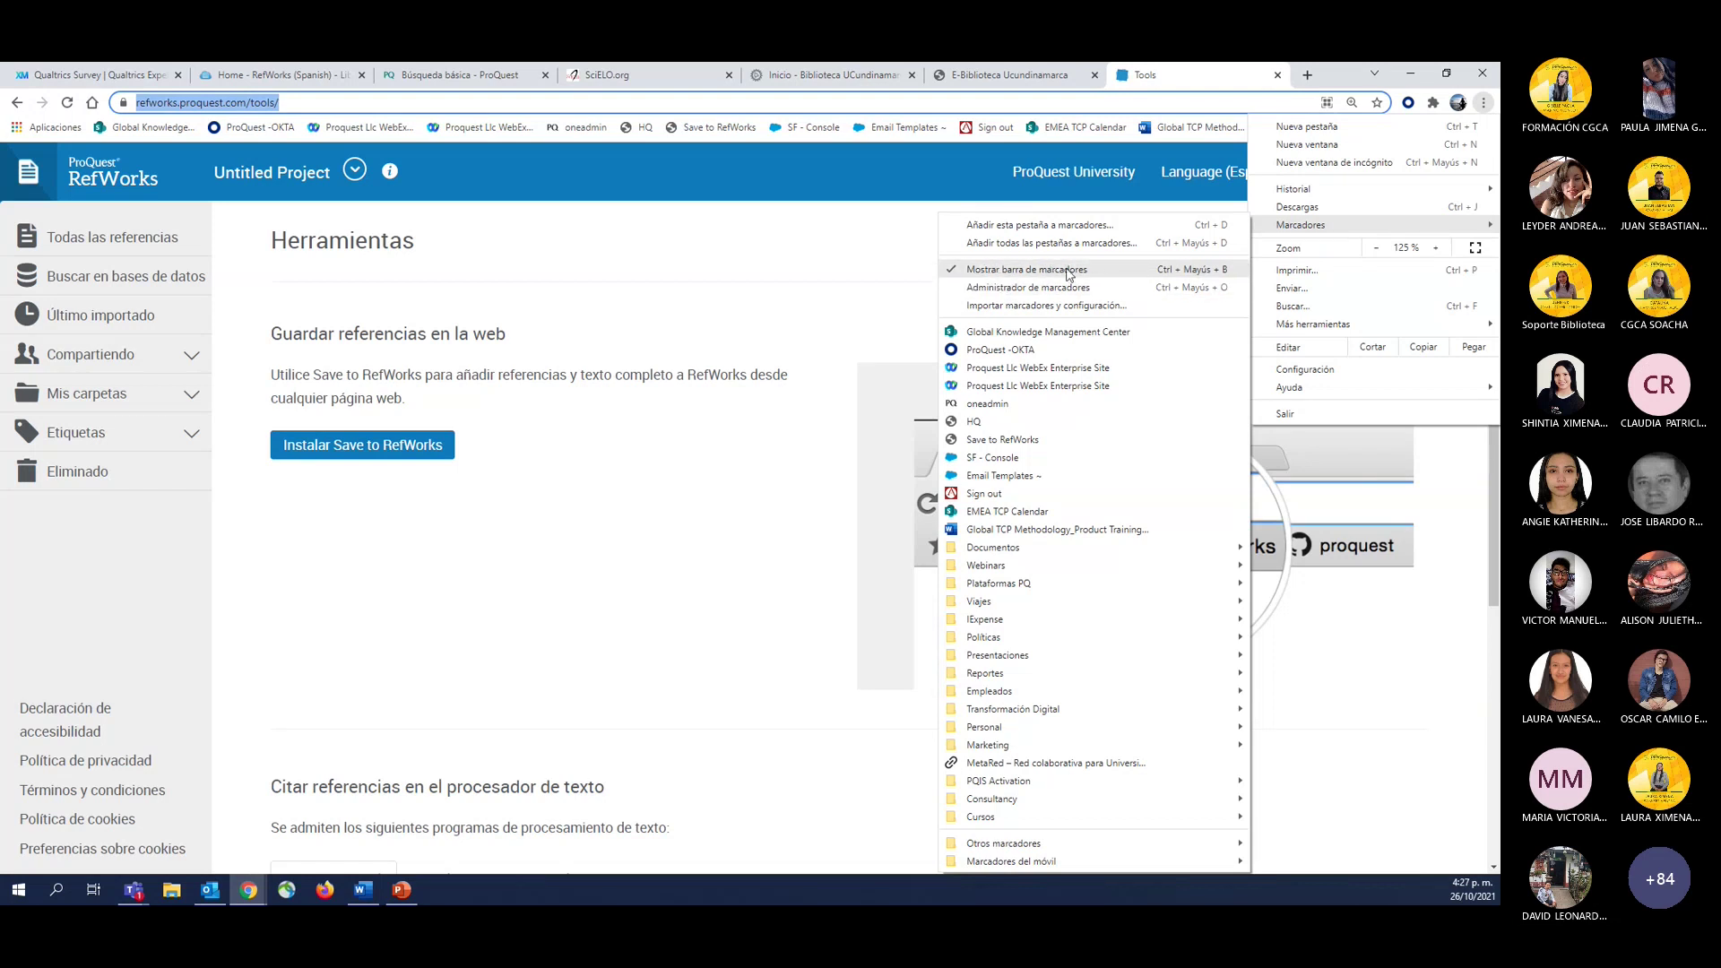
left_click(956, 272)
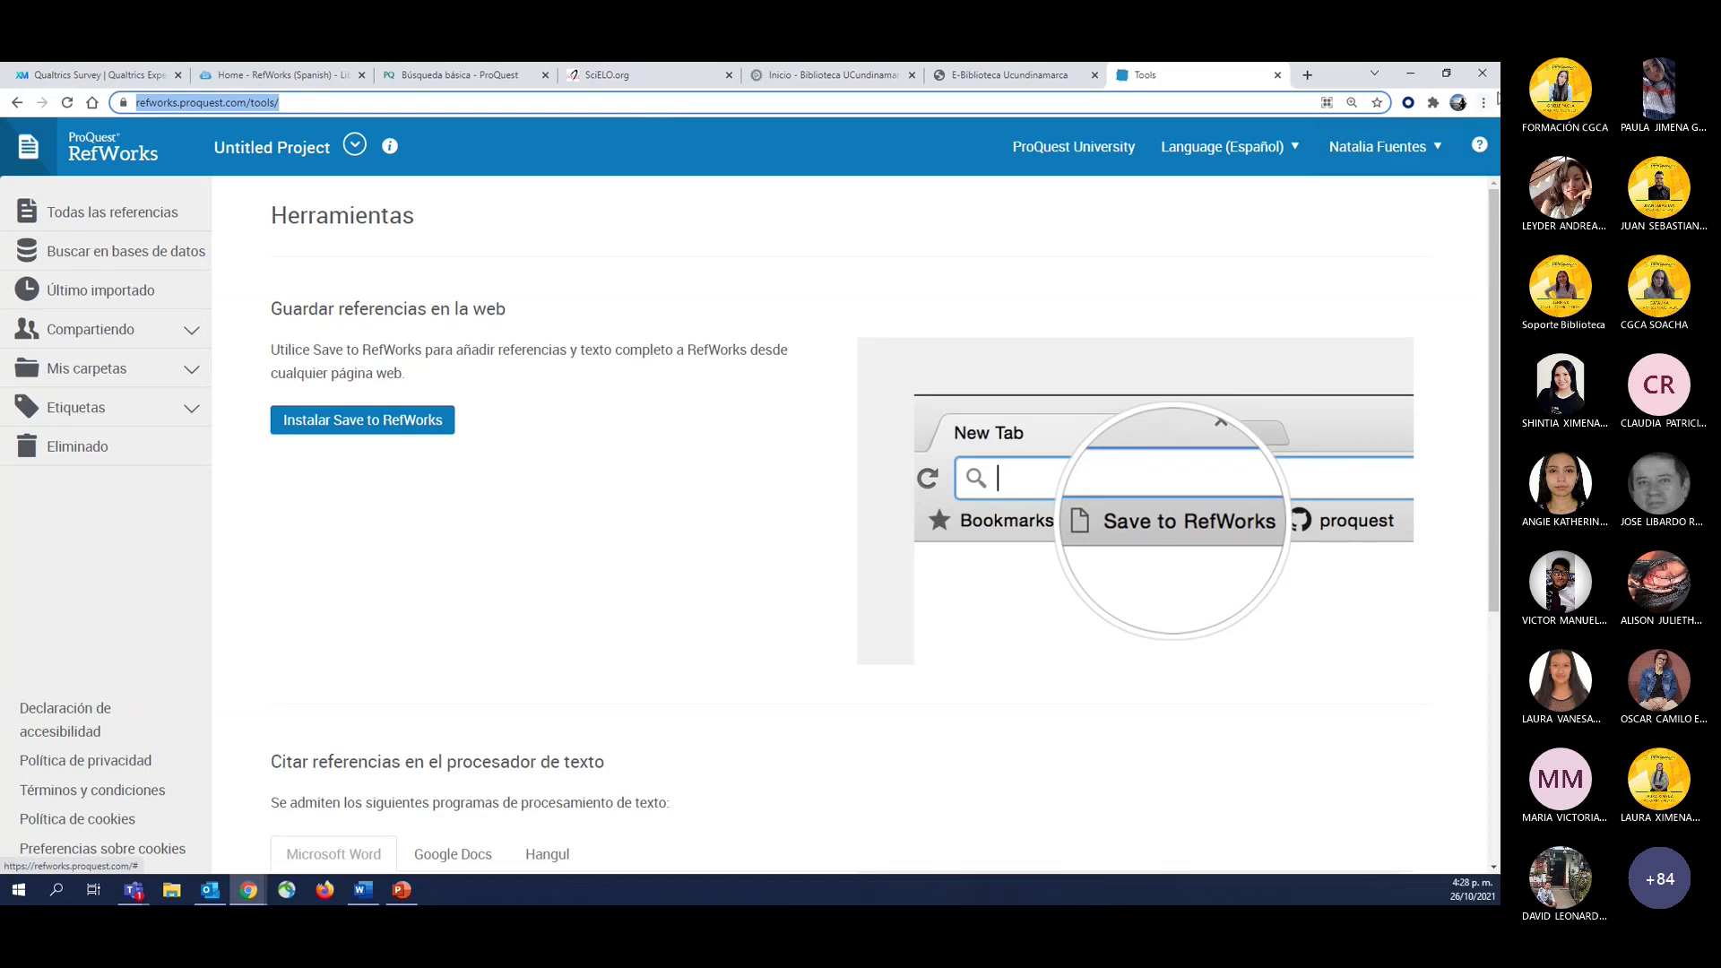
left_click(1484, 102)
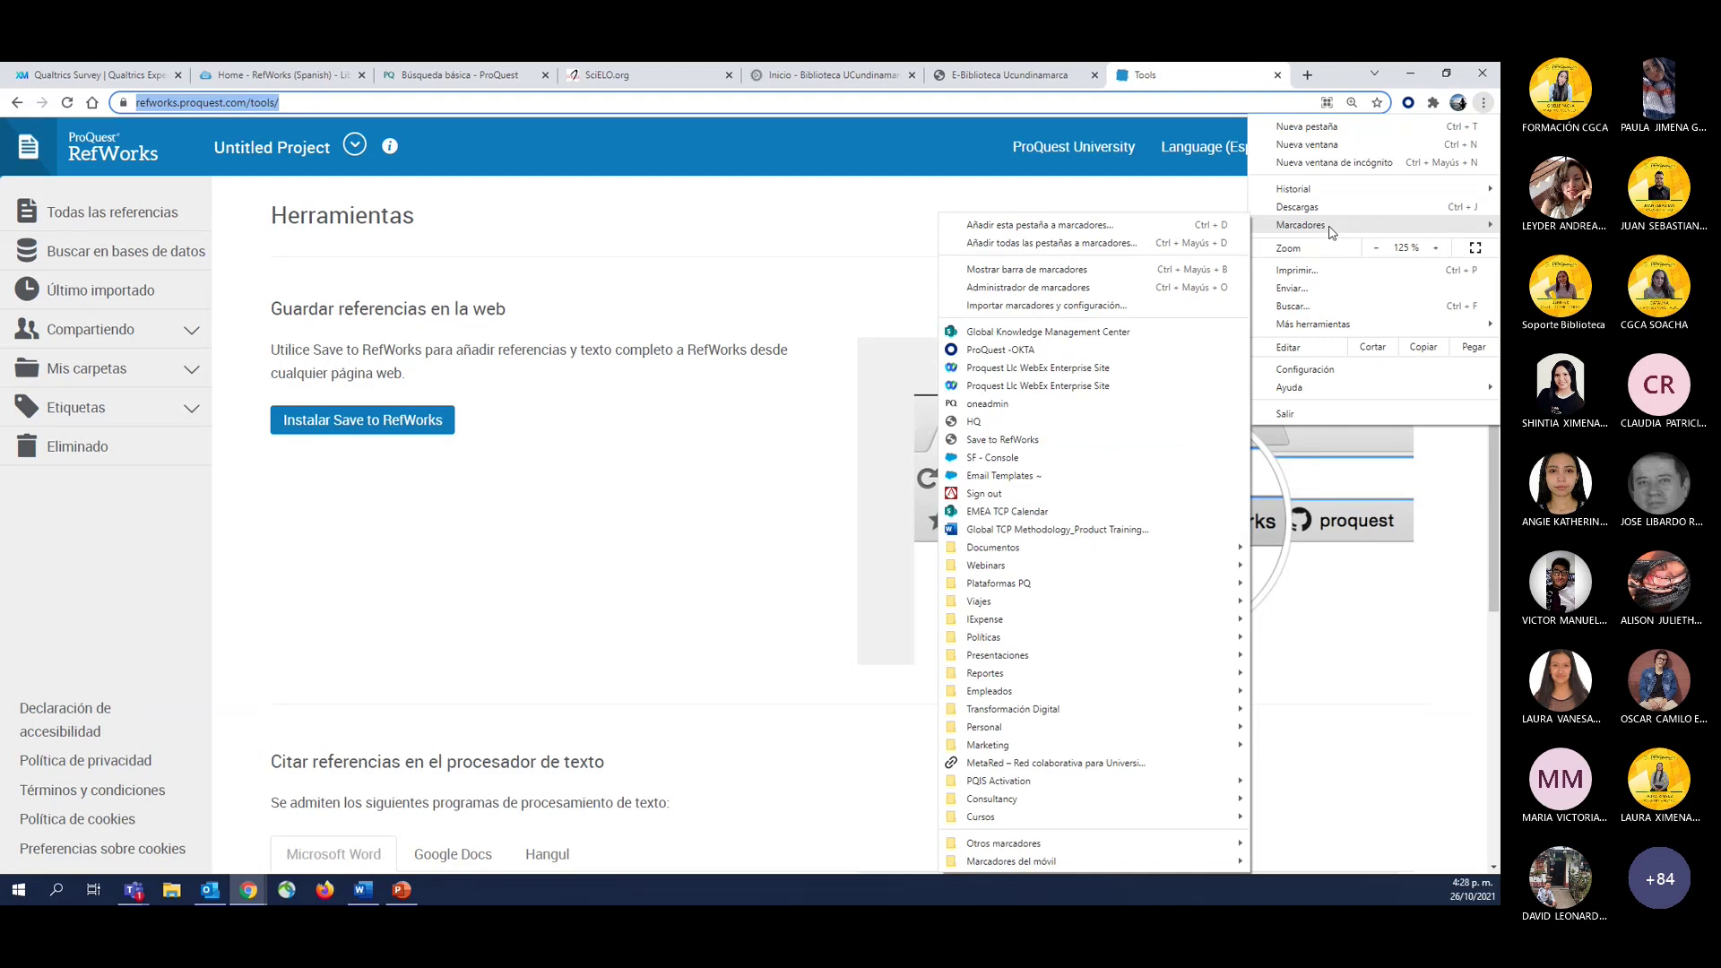
left_click(1055, 271)
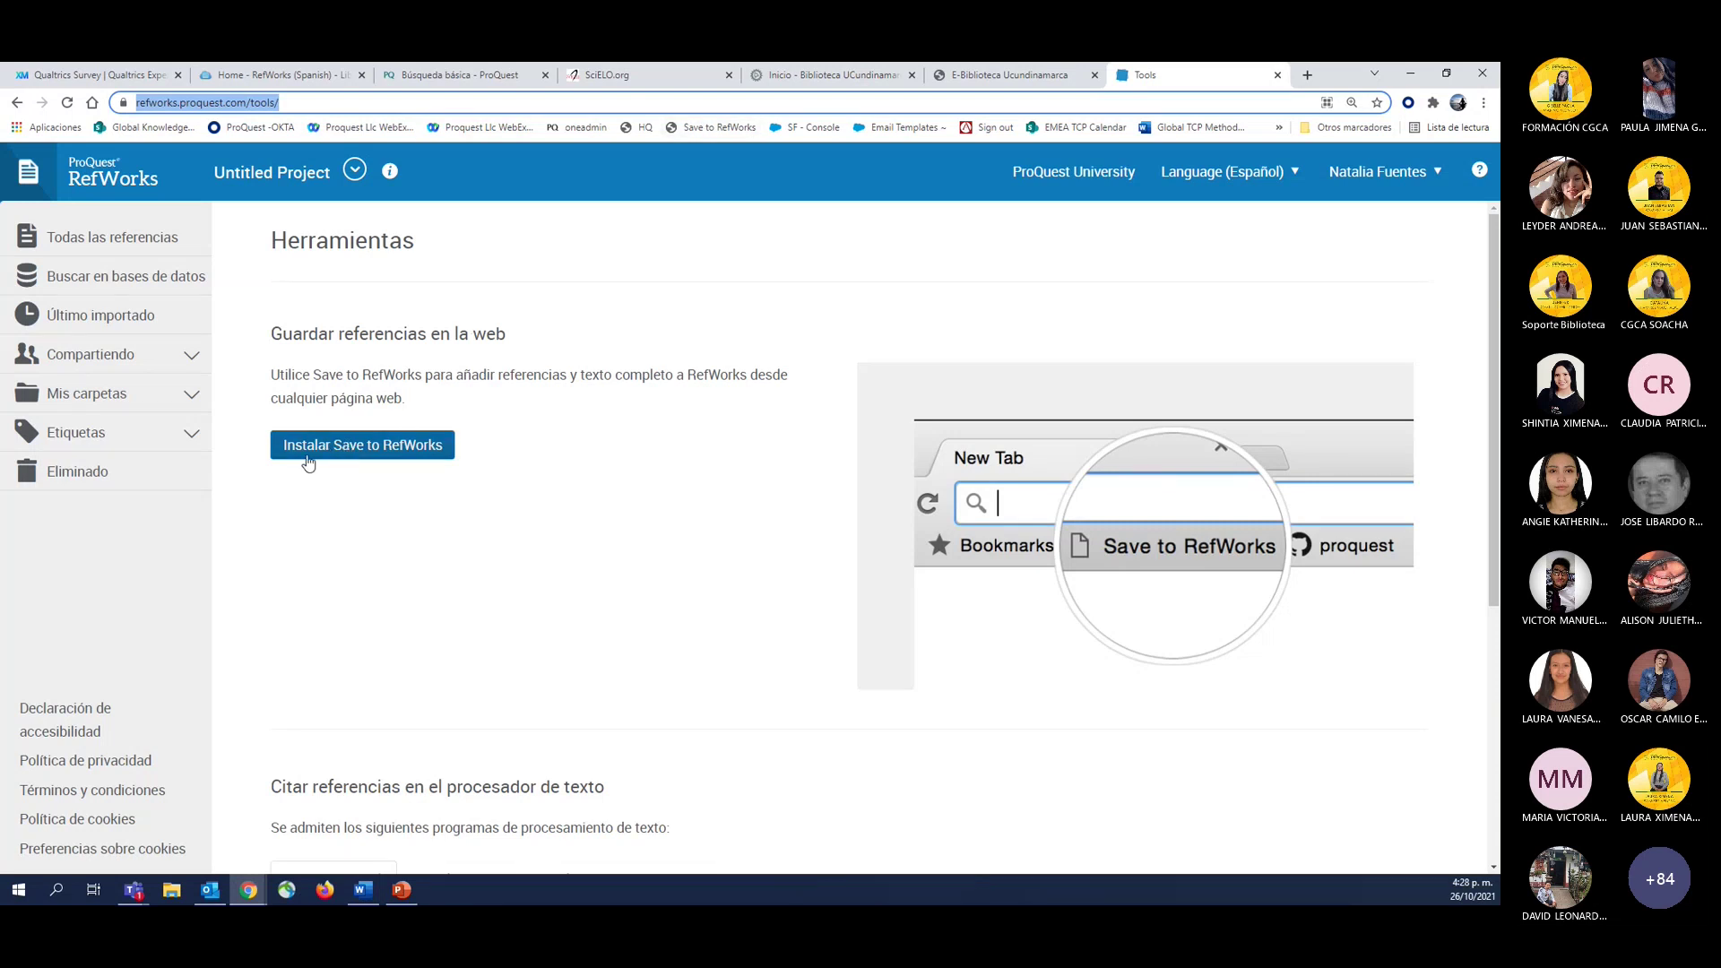
Launch the Save to RefWorks installer and drag its button onto Chrome's bookmarks bar.
left_click(387, 448)
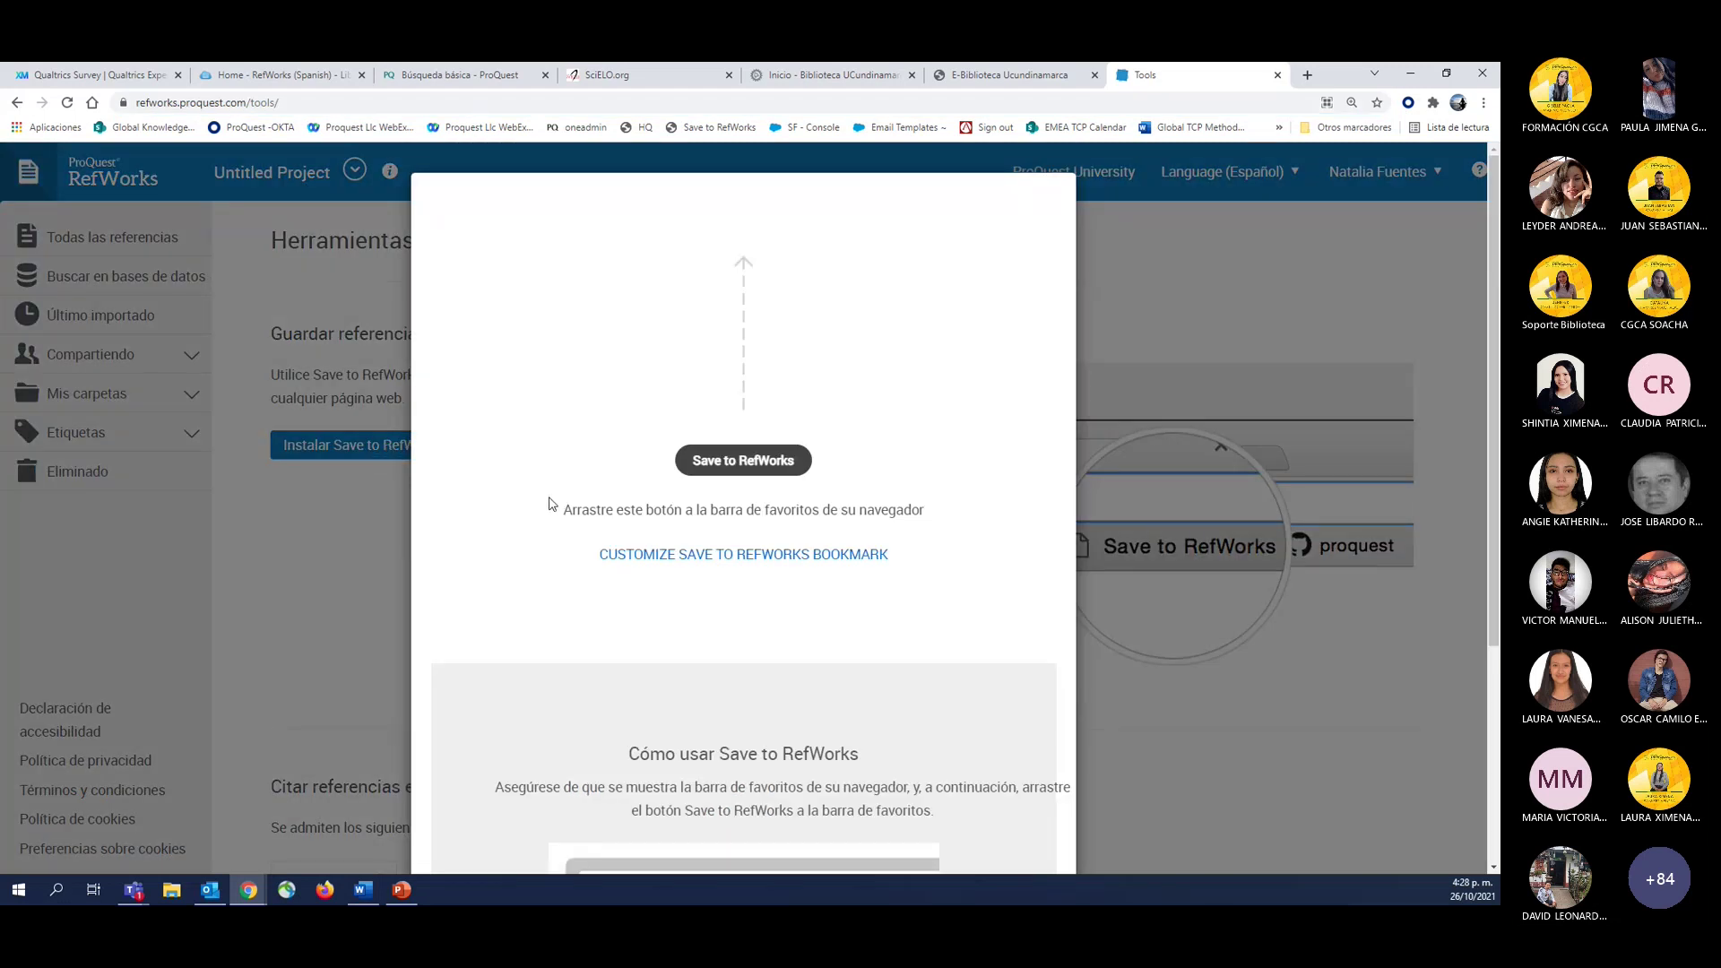
left_click_drag(570, 513, 972, 553)
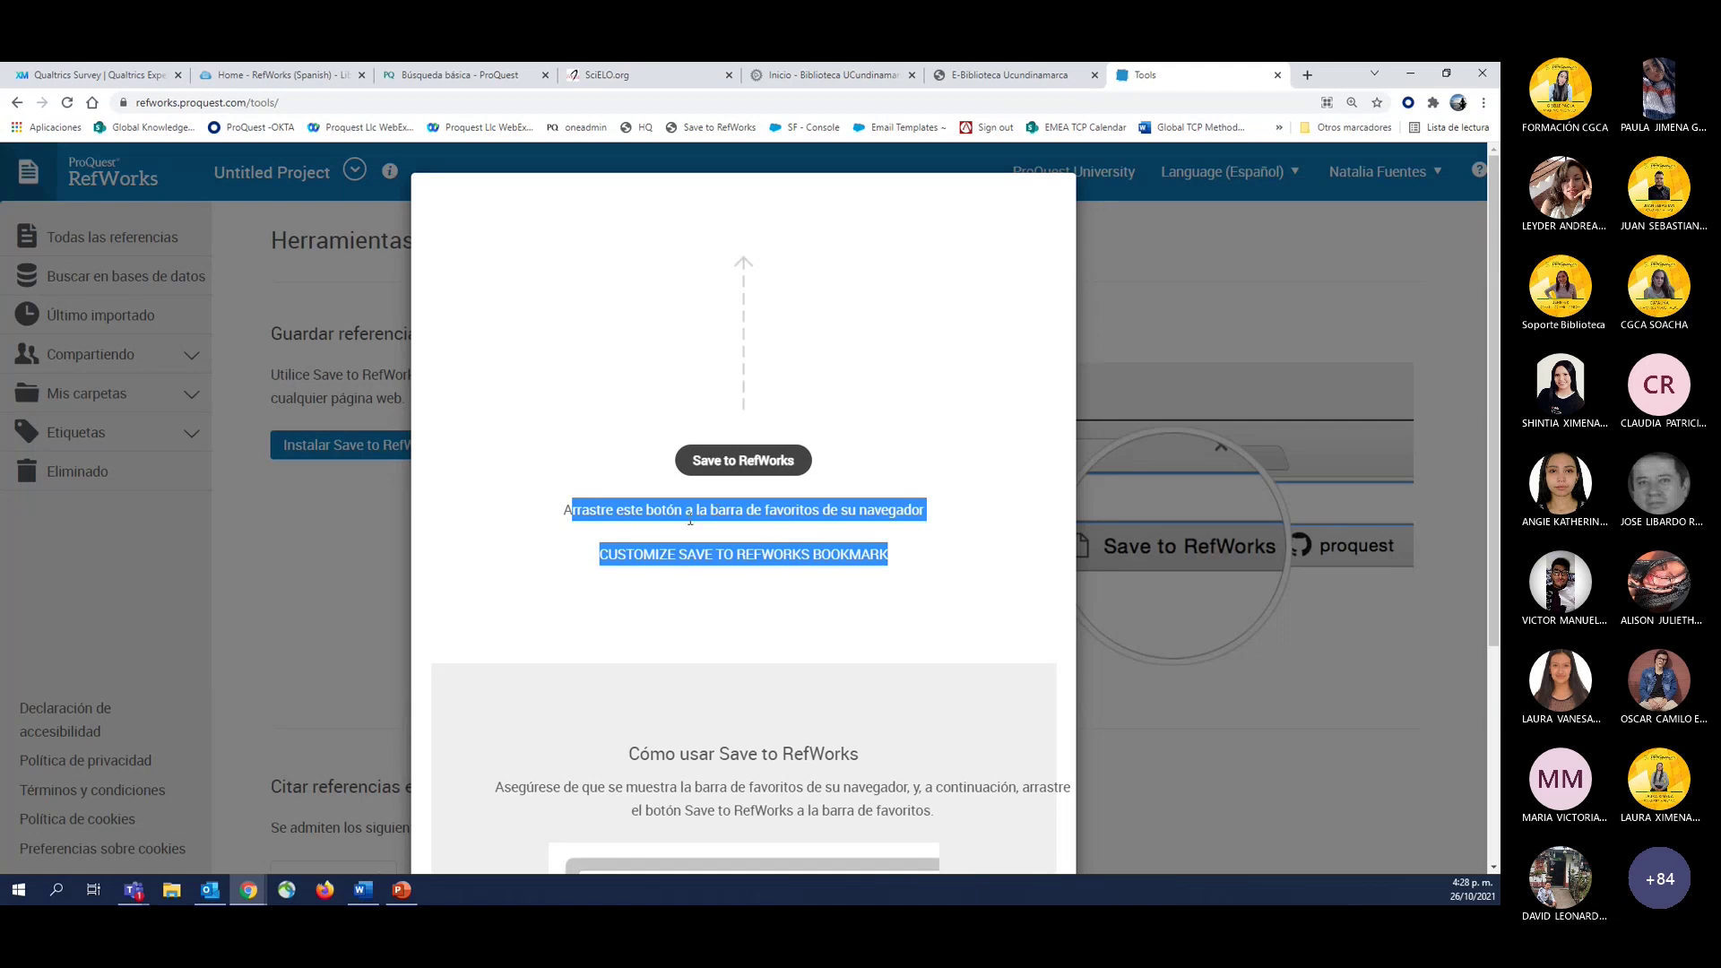
mouse_move(718, 459)
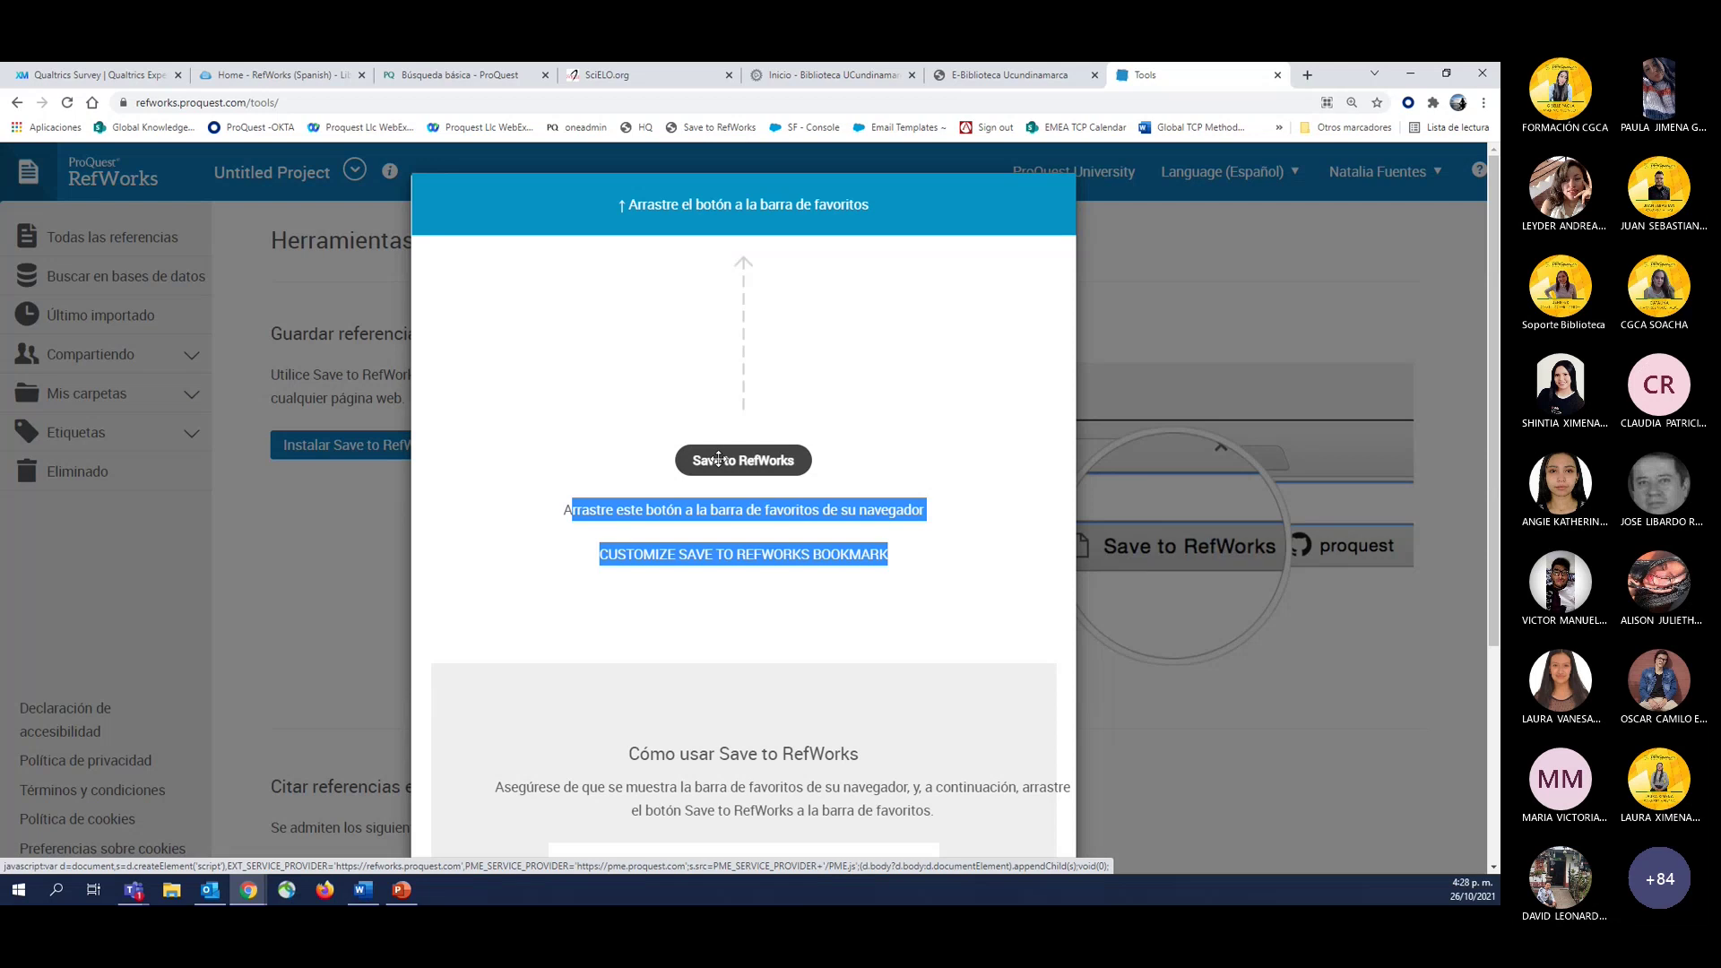
left_click(630, 446)
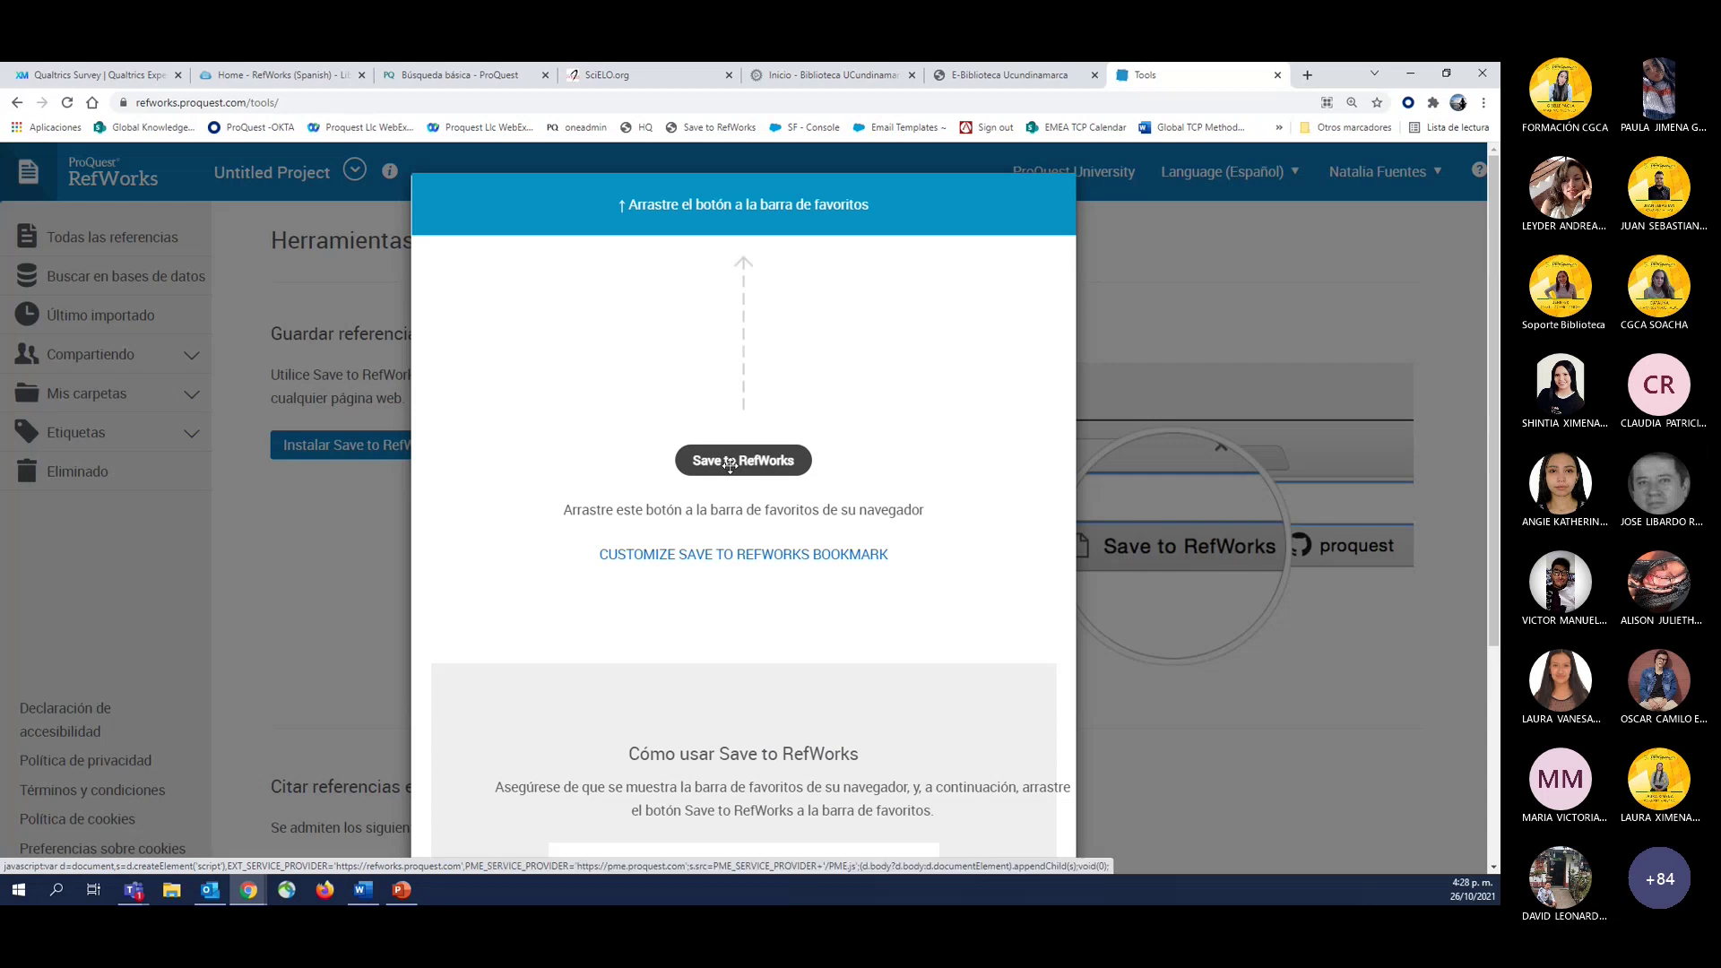
left_click_drag(731, 464, 446, 141)
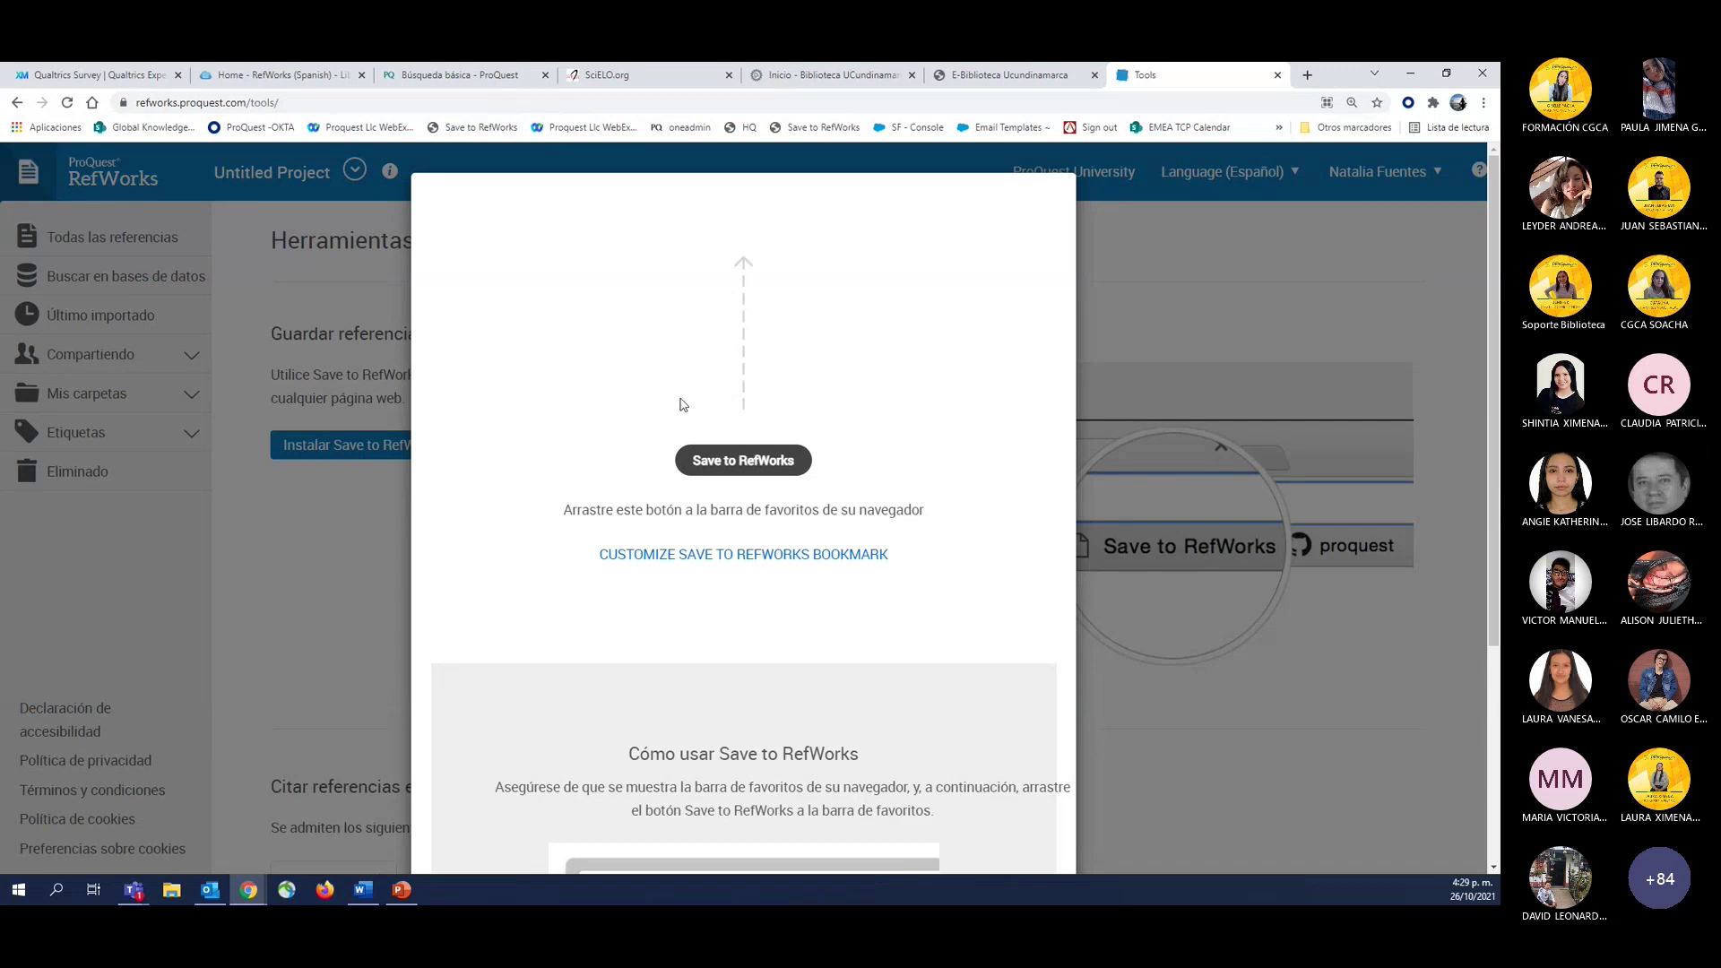
mouse_move(718, 461)
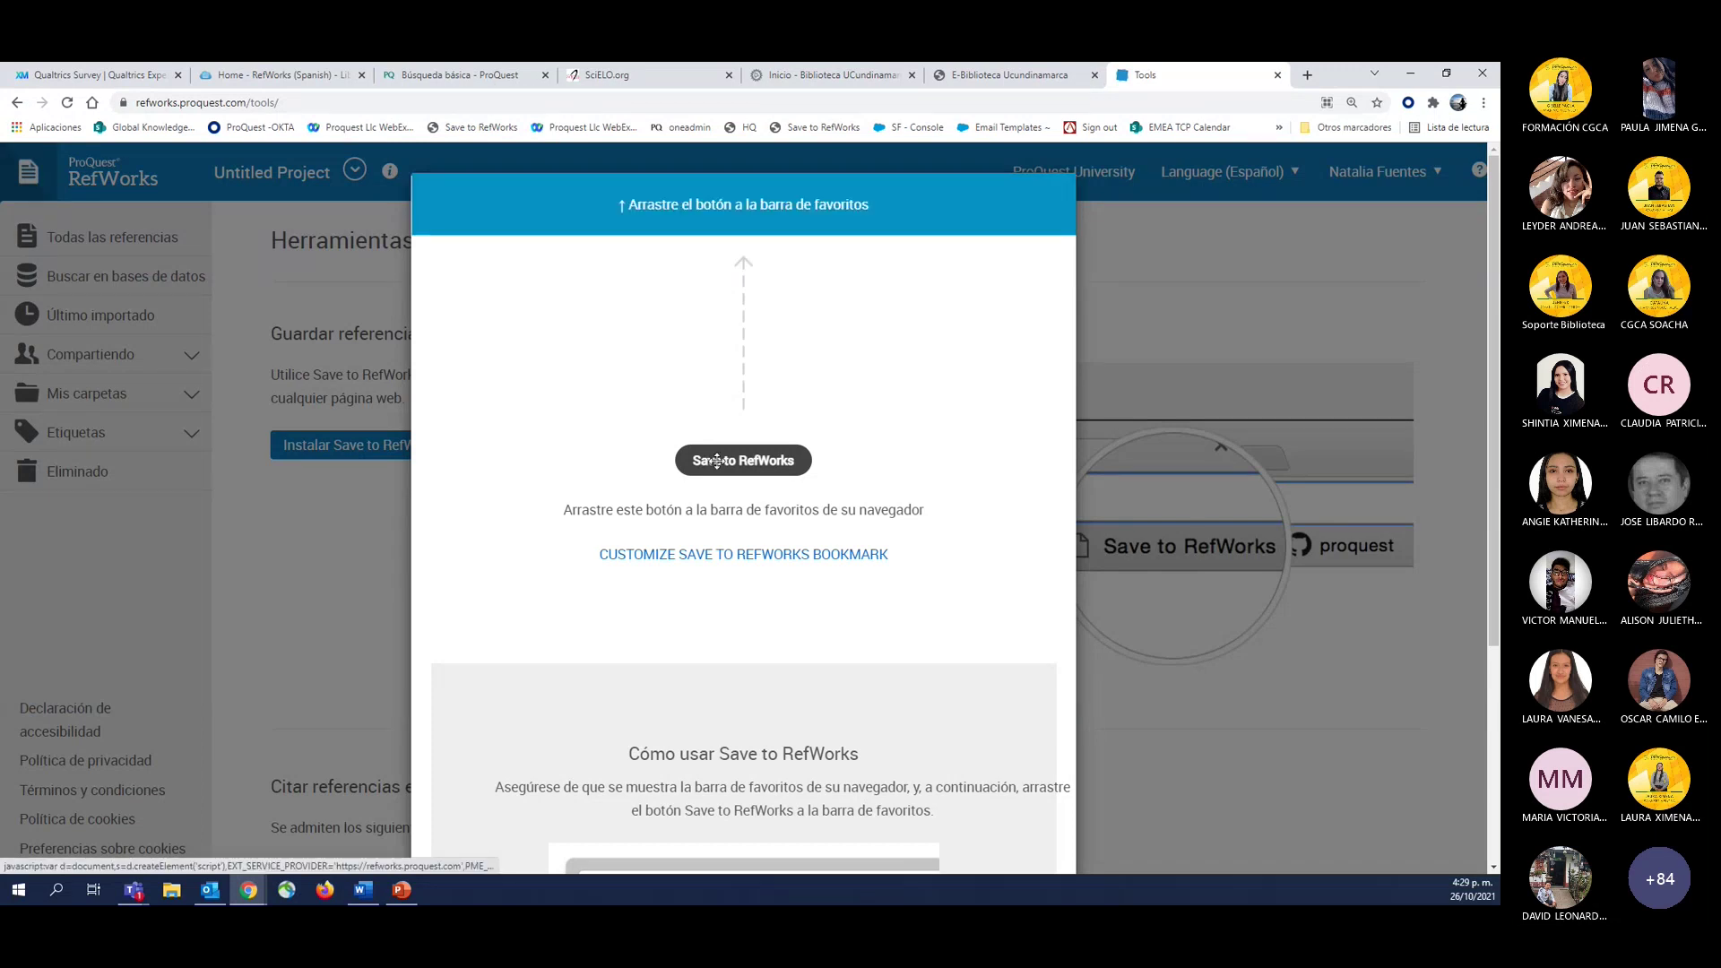
left_click_drag(718, 461, 543, 134)
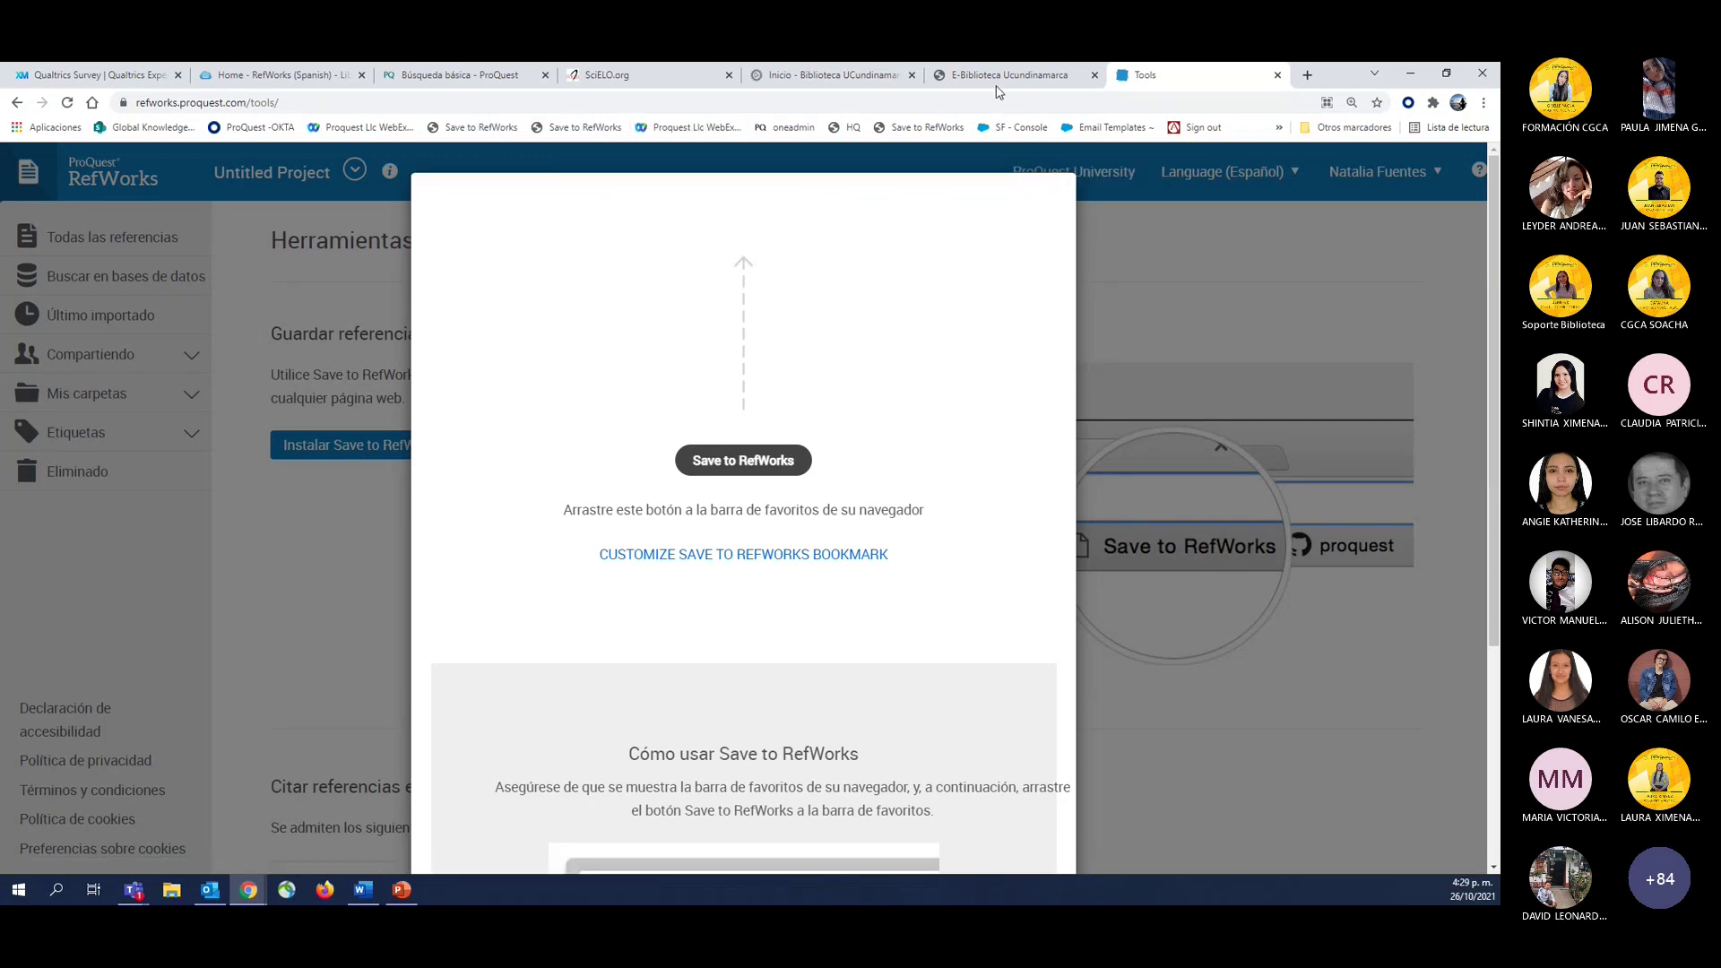
Delete the two extra Save to RefWorks bookmarks from the bookmarks bar, then launch Firefox.
right_click(550, 135)
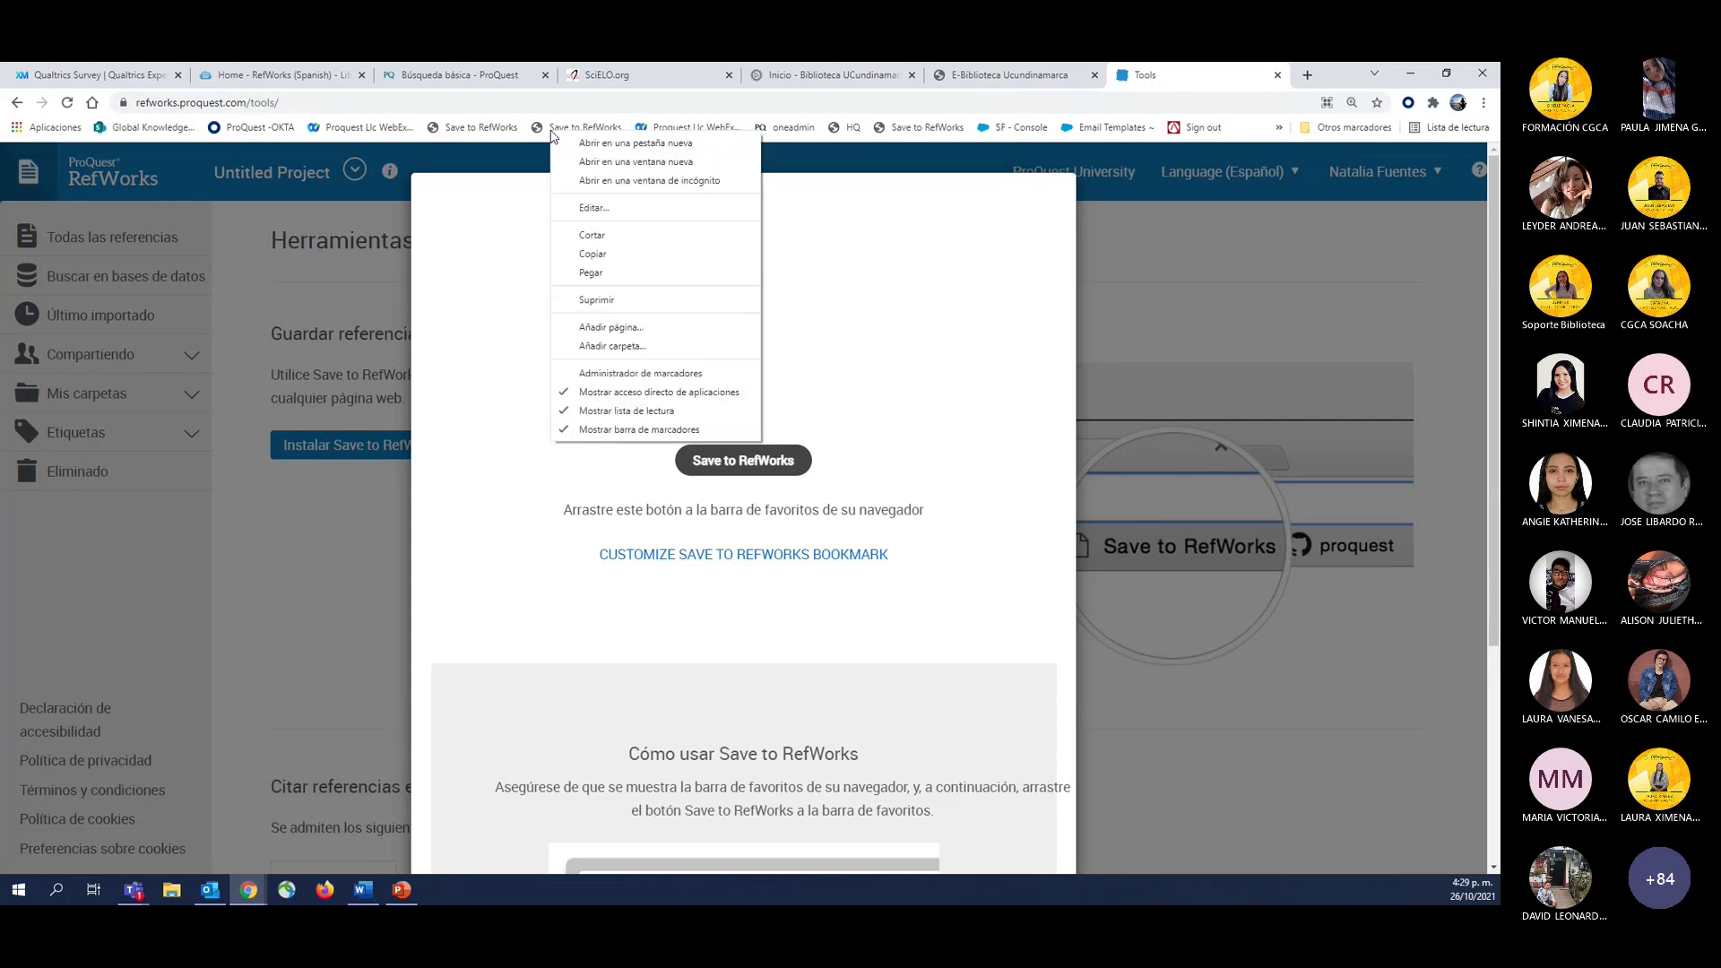
left_click(613, 299)
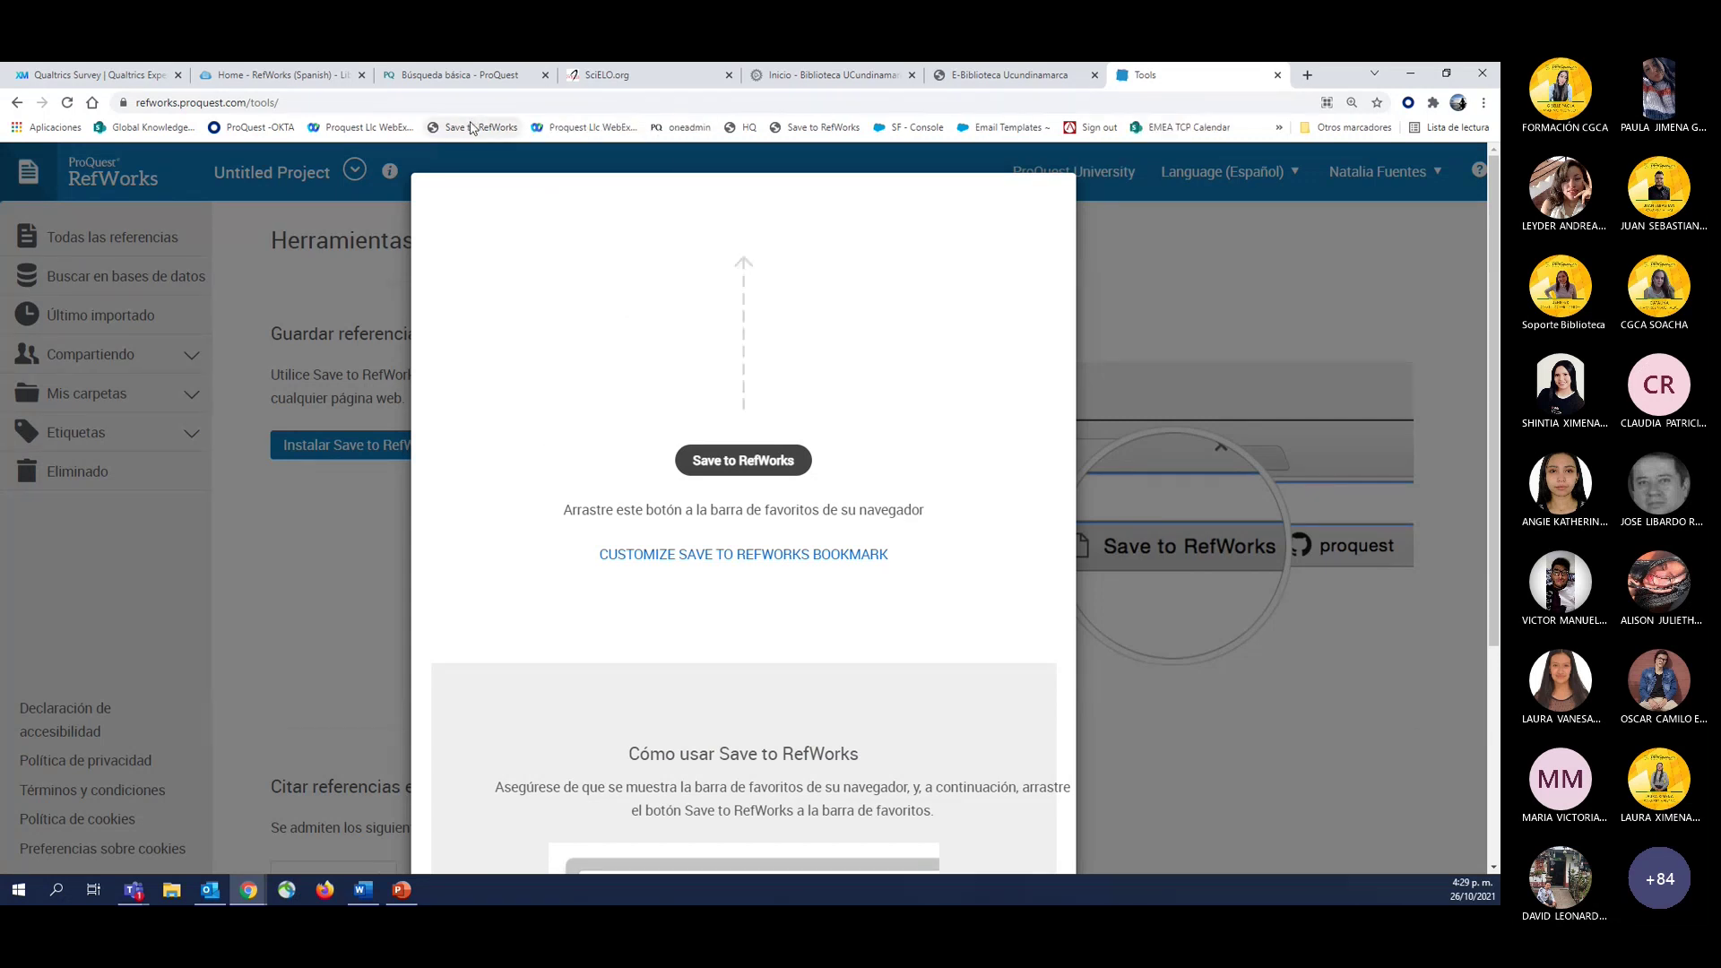
right_click(473, 127)
left_click(520, 291)
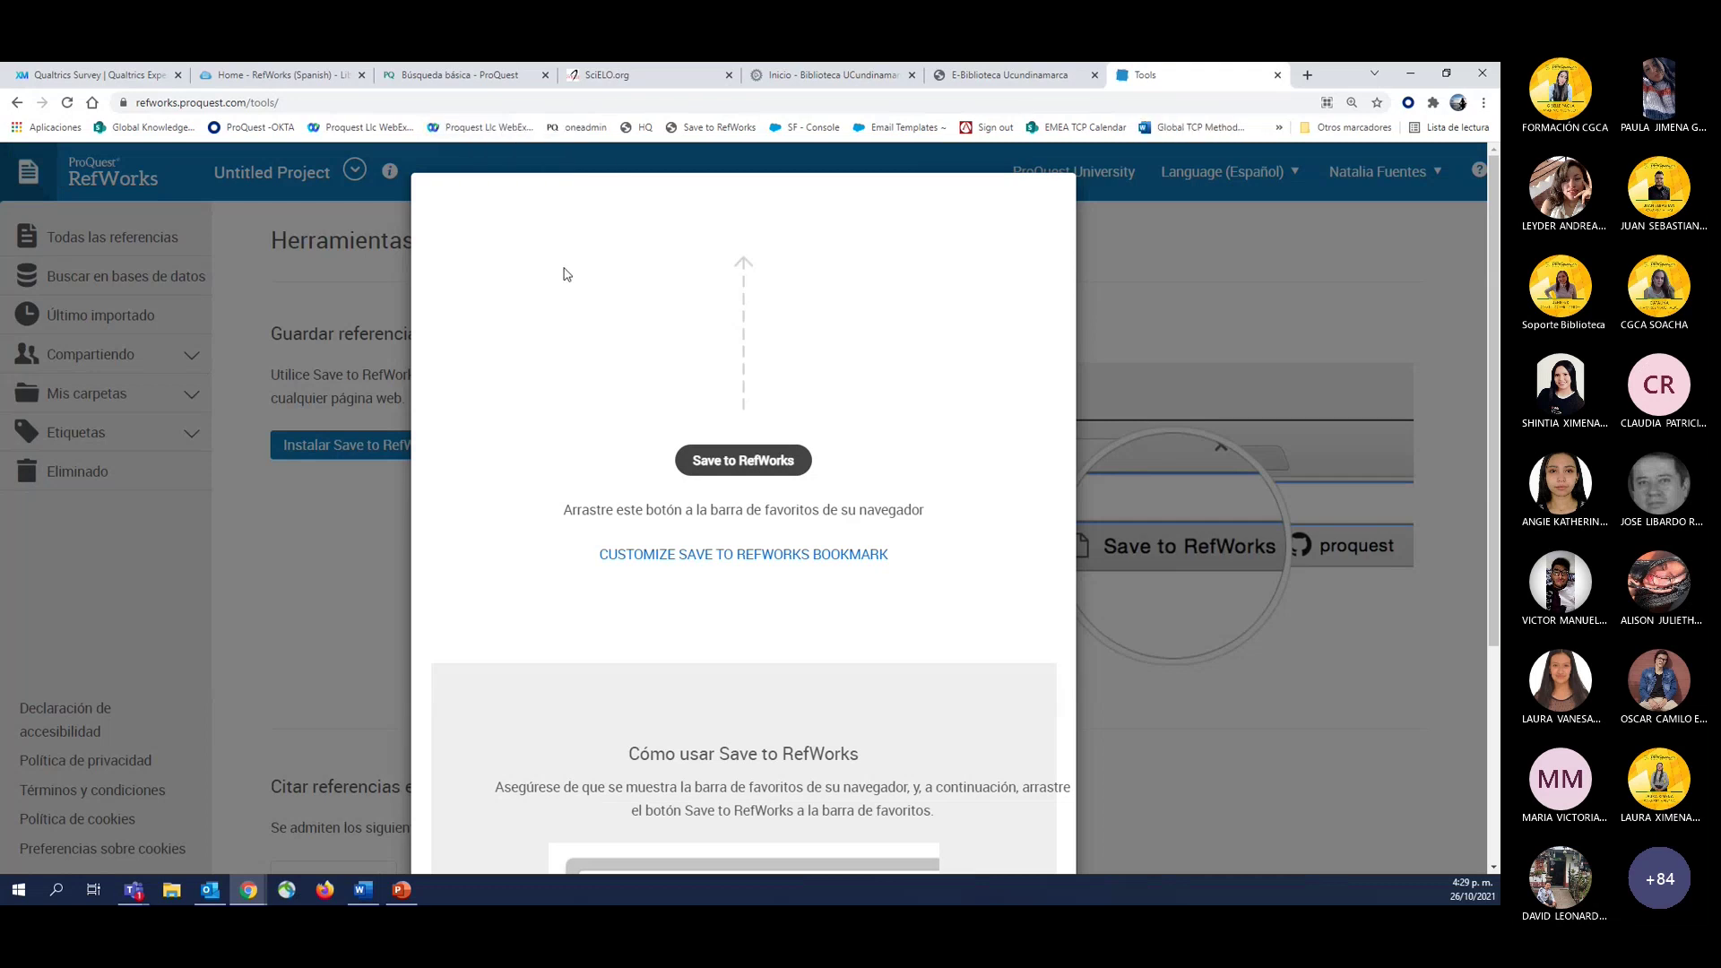
left_click(324, 890)
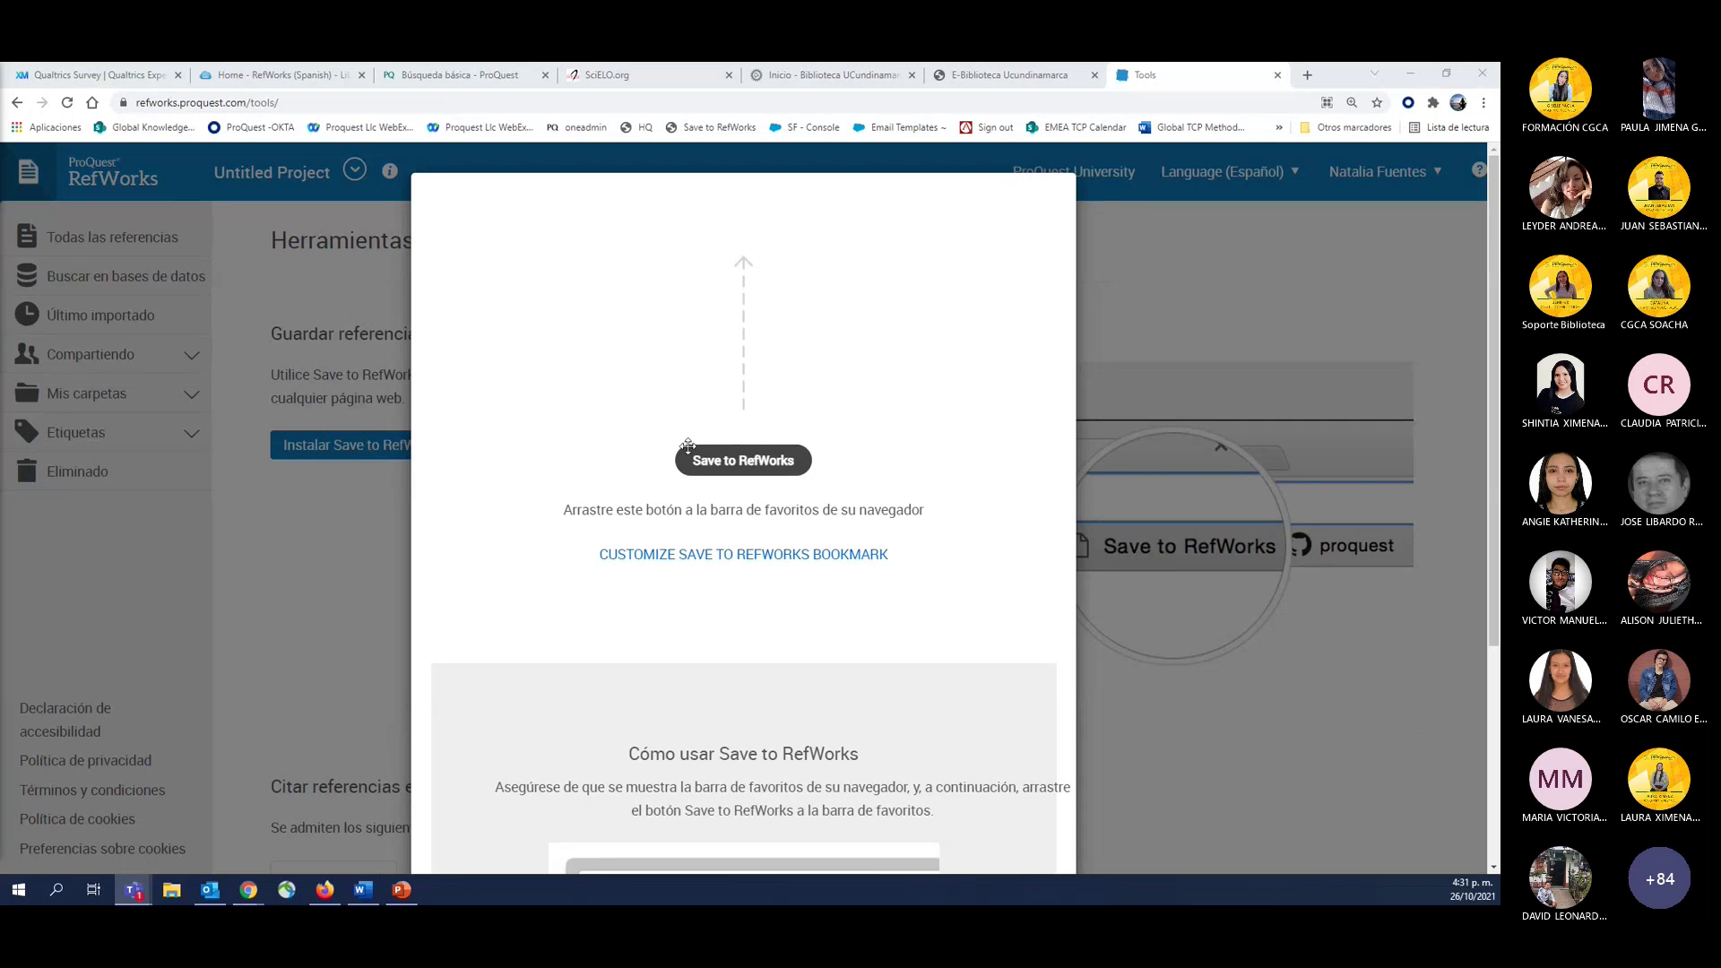
Drop the Save to RefWorks button onto the bookmarks bar after Proquest WebEx.
mouse_move(691, 450)
left_click_drag(723, 461, 534, 140)
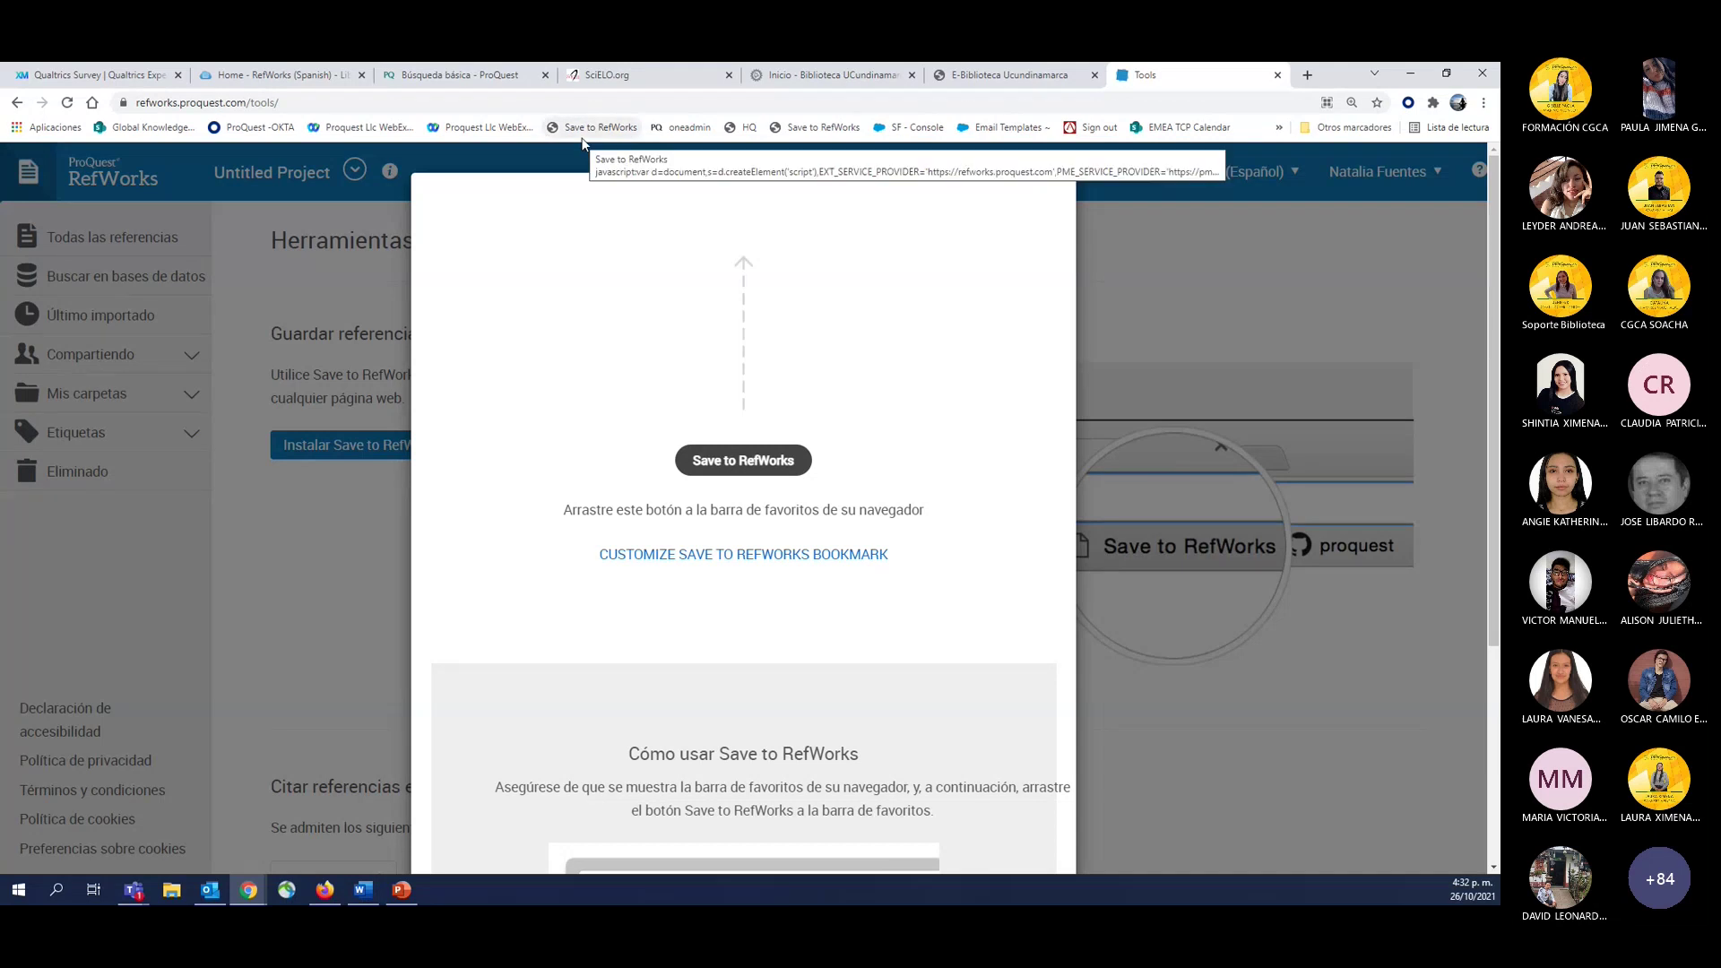
Close the installer and view the Hangul, Microsoft Word and Google Docs citation add-in details.
left_click(1166, 255)
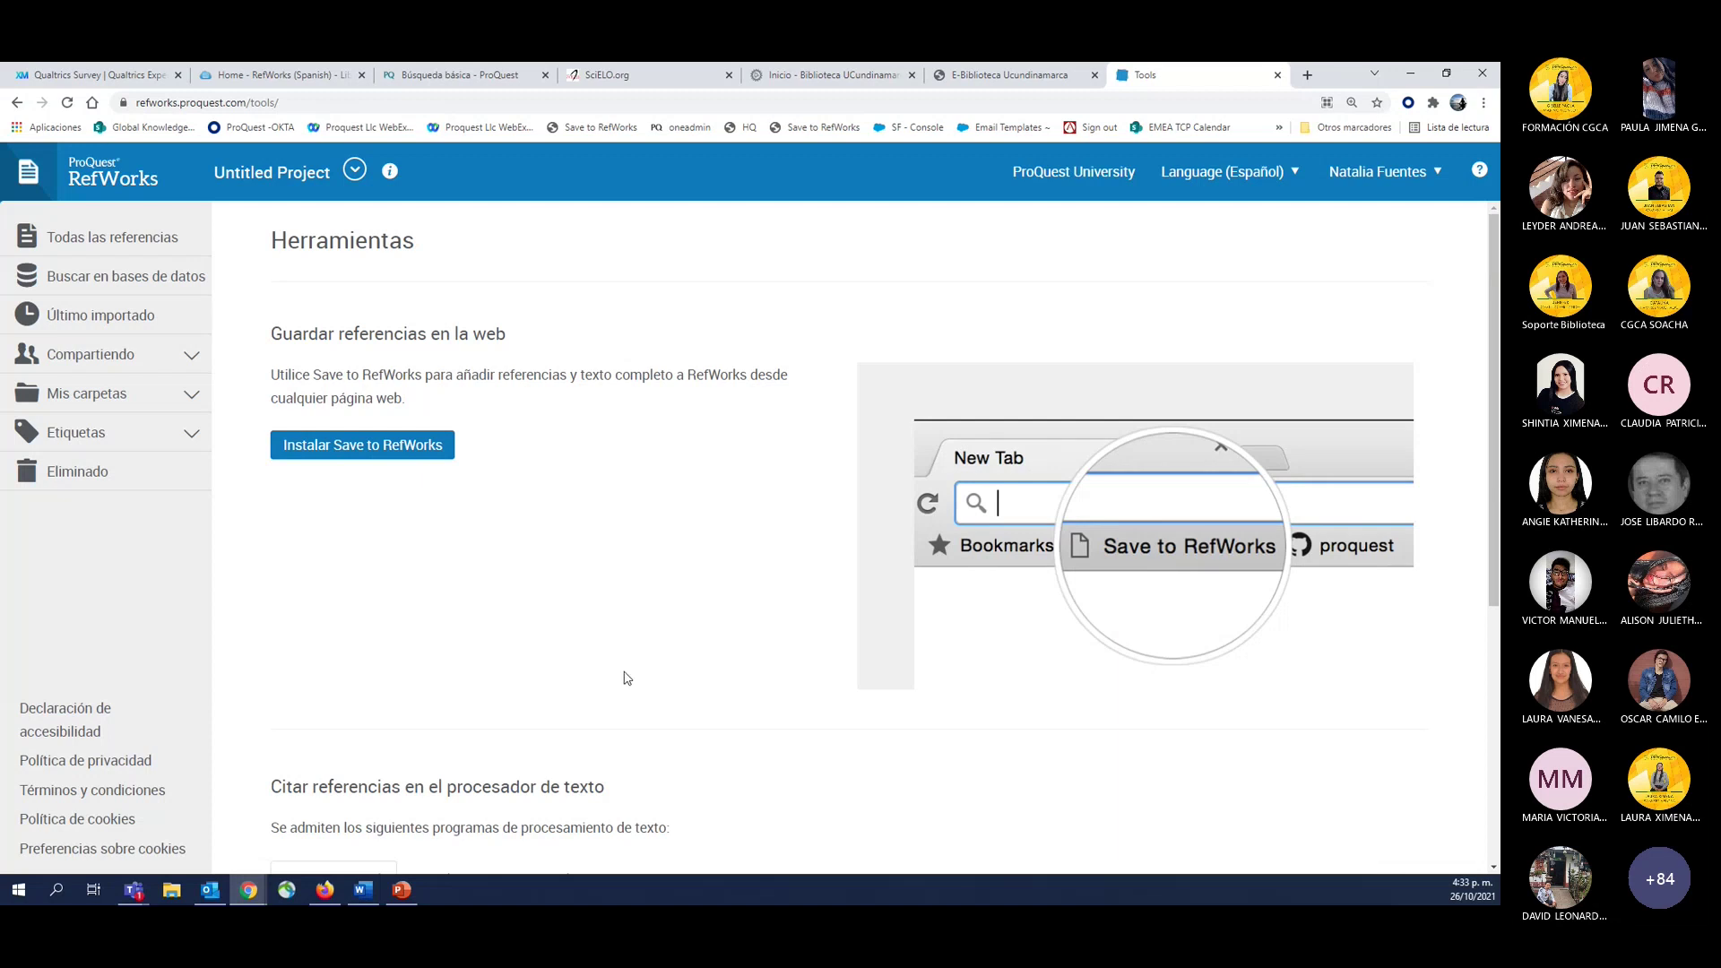
scroll(625, 677, "down", 2)
scroll(341, 549, "down", 3)
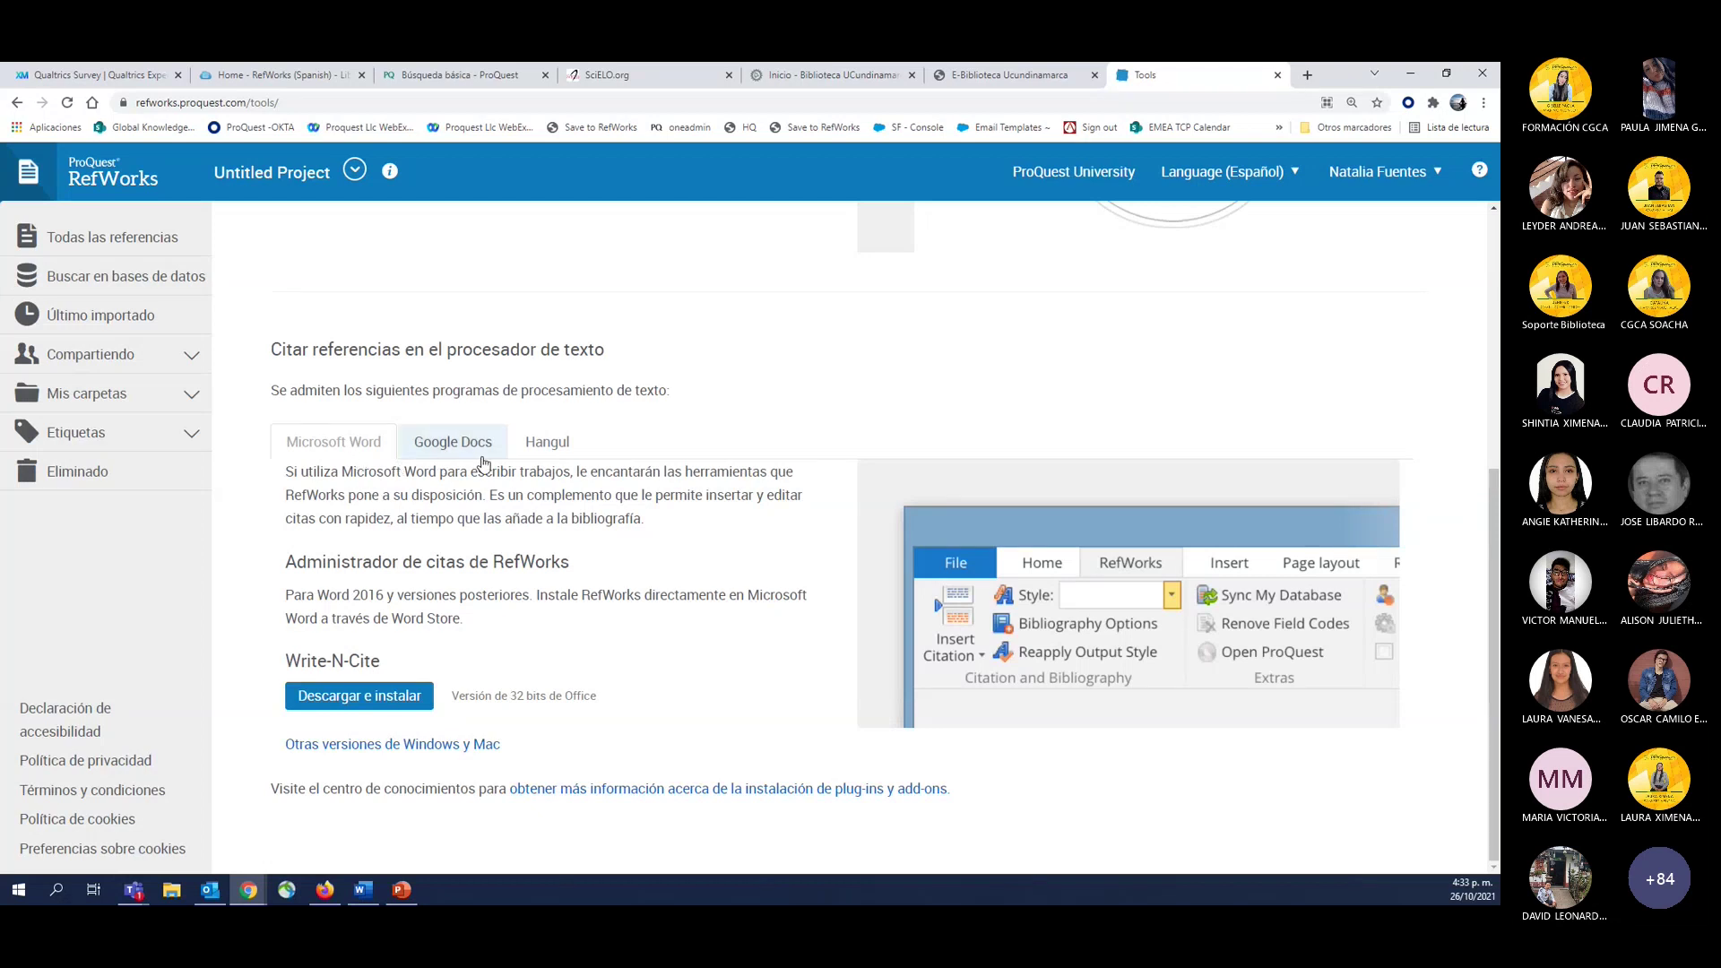
left_click(544, 443)
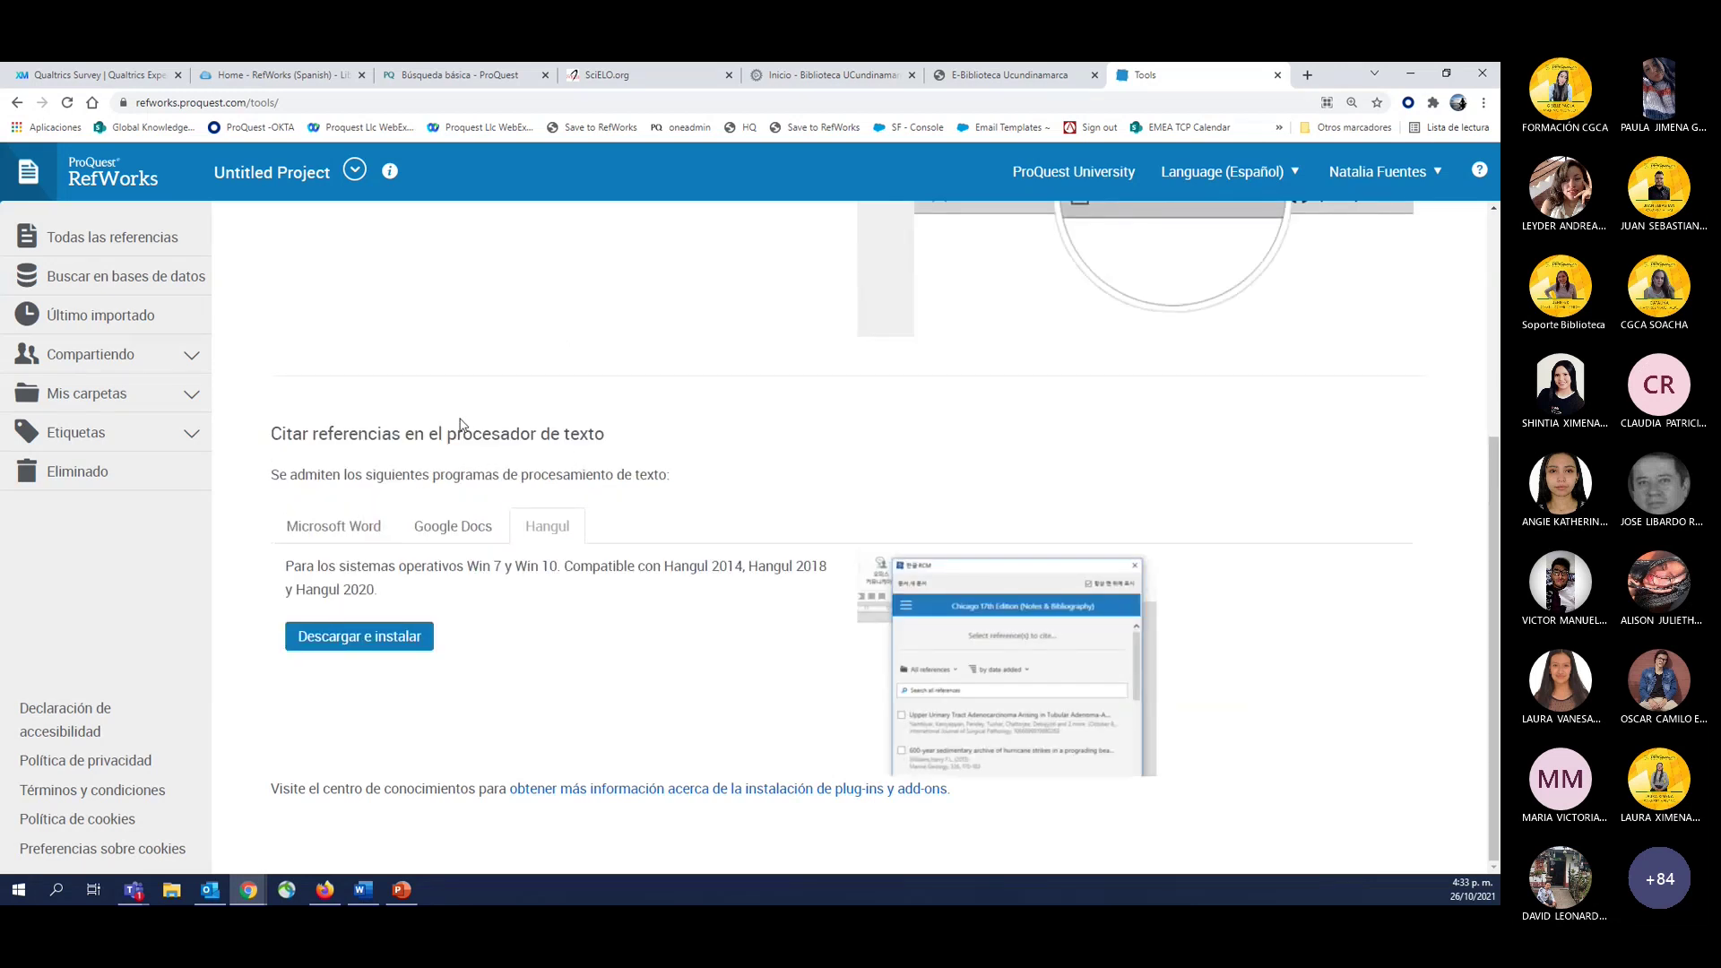
left_click(325, 520)
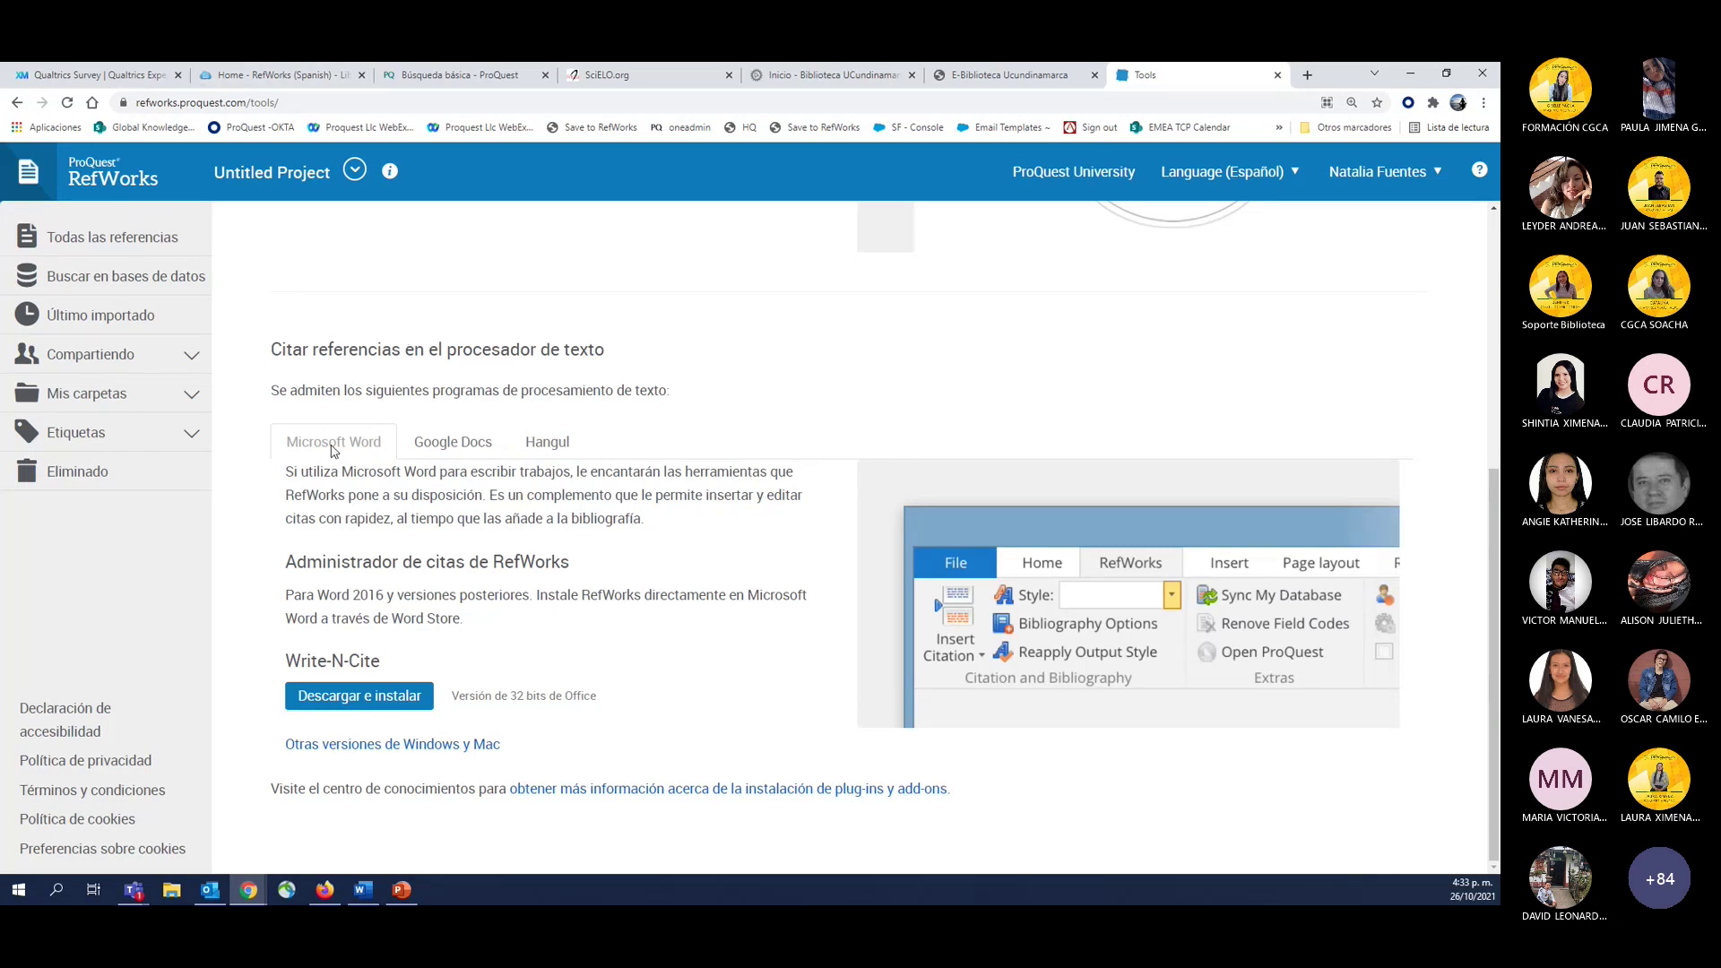
left_click(474, 455)
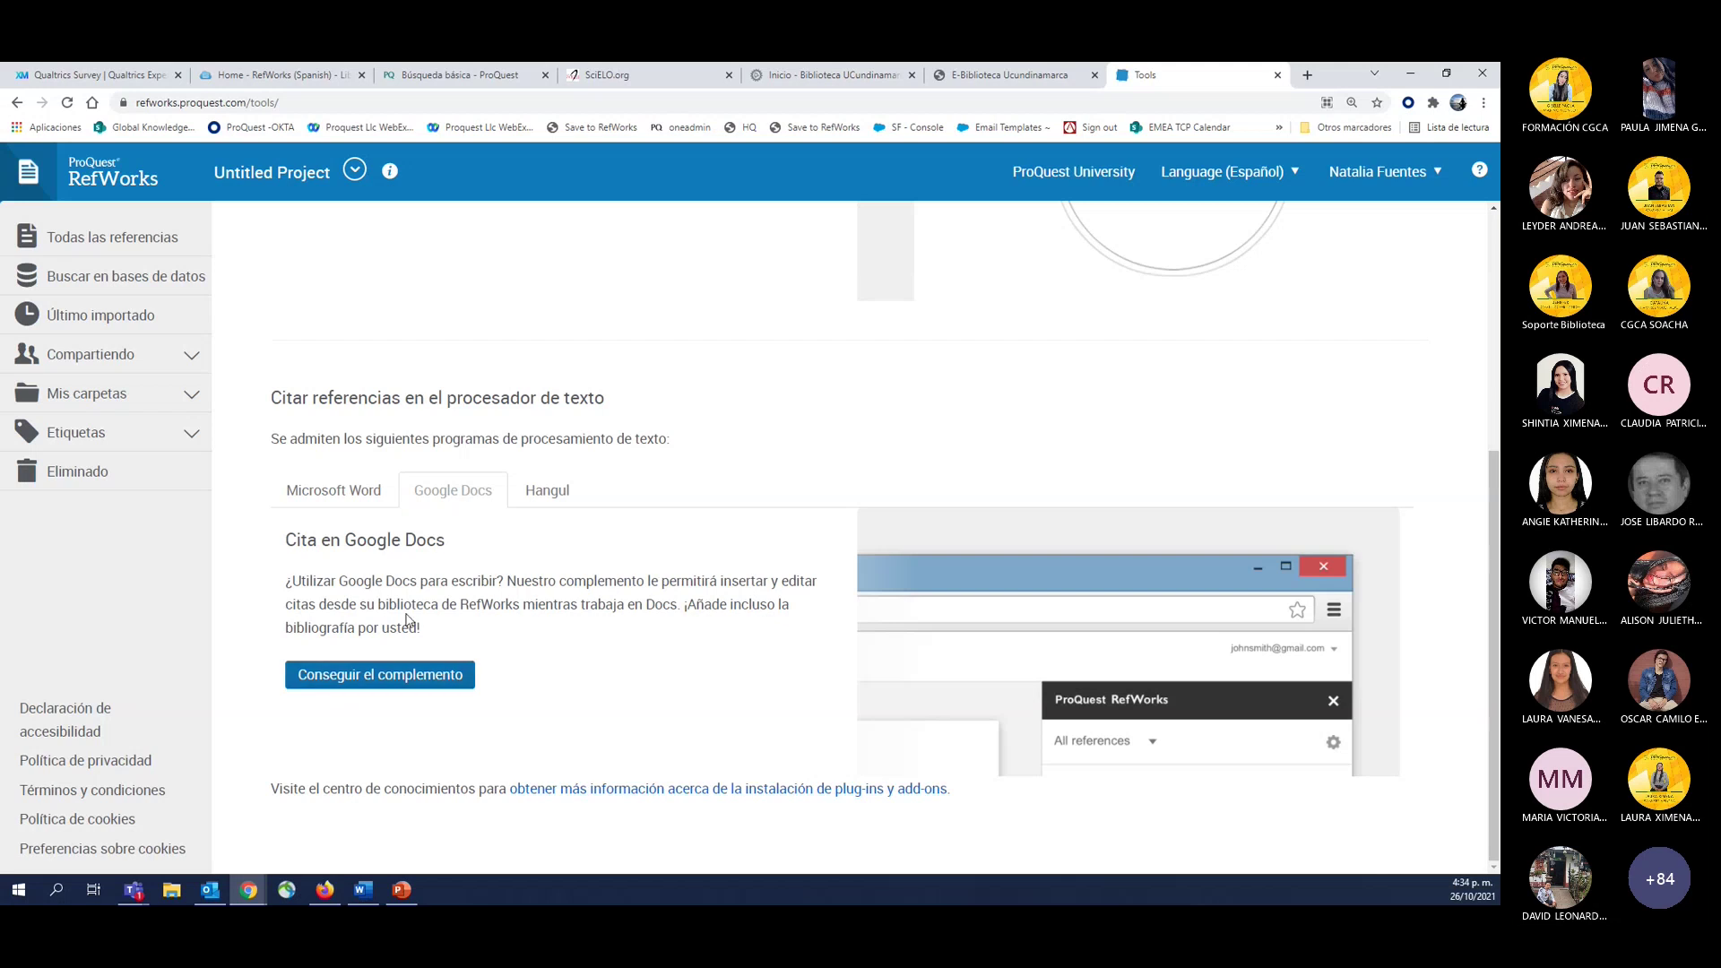
Show the Microsoft Word add-in options, highlight the Write-N-Cite and Administrador de citas headings, and open a new tab.
left_click(333, 489)
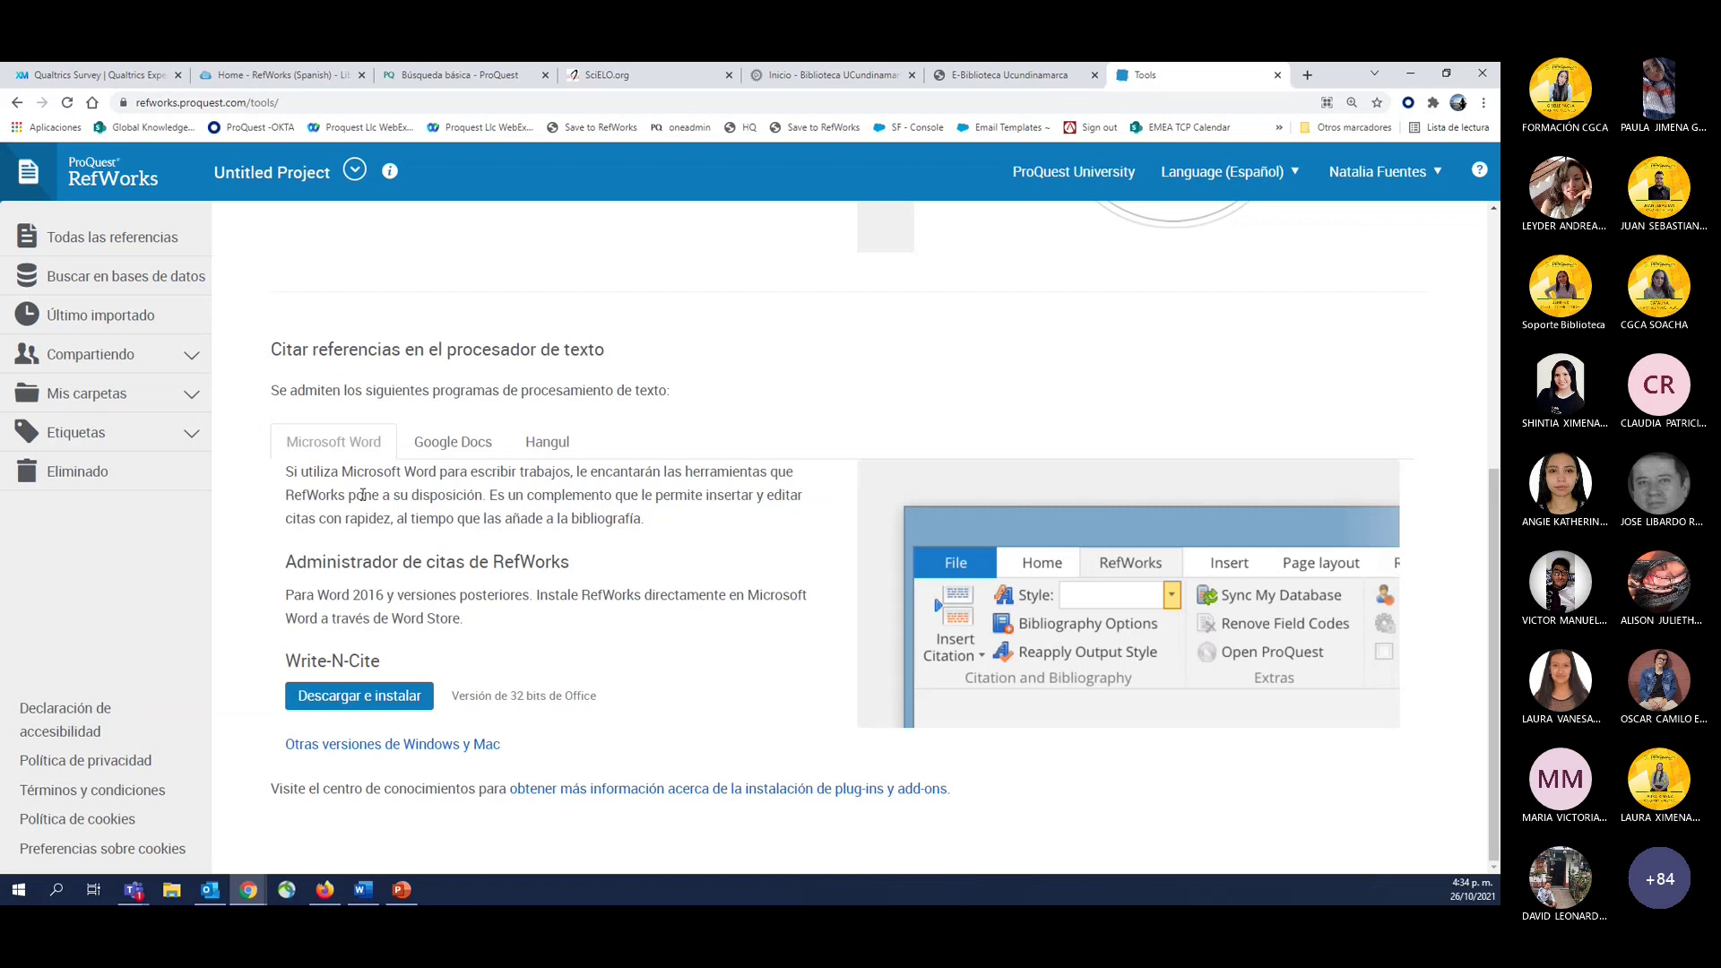
triple_click(296, 662)
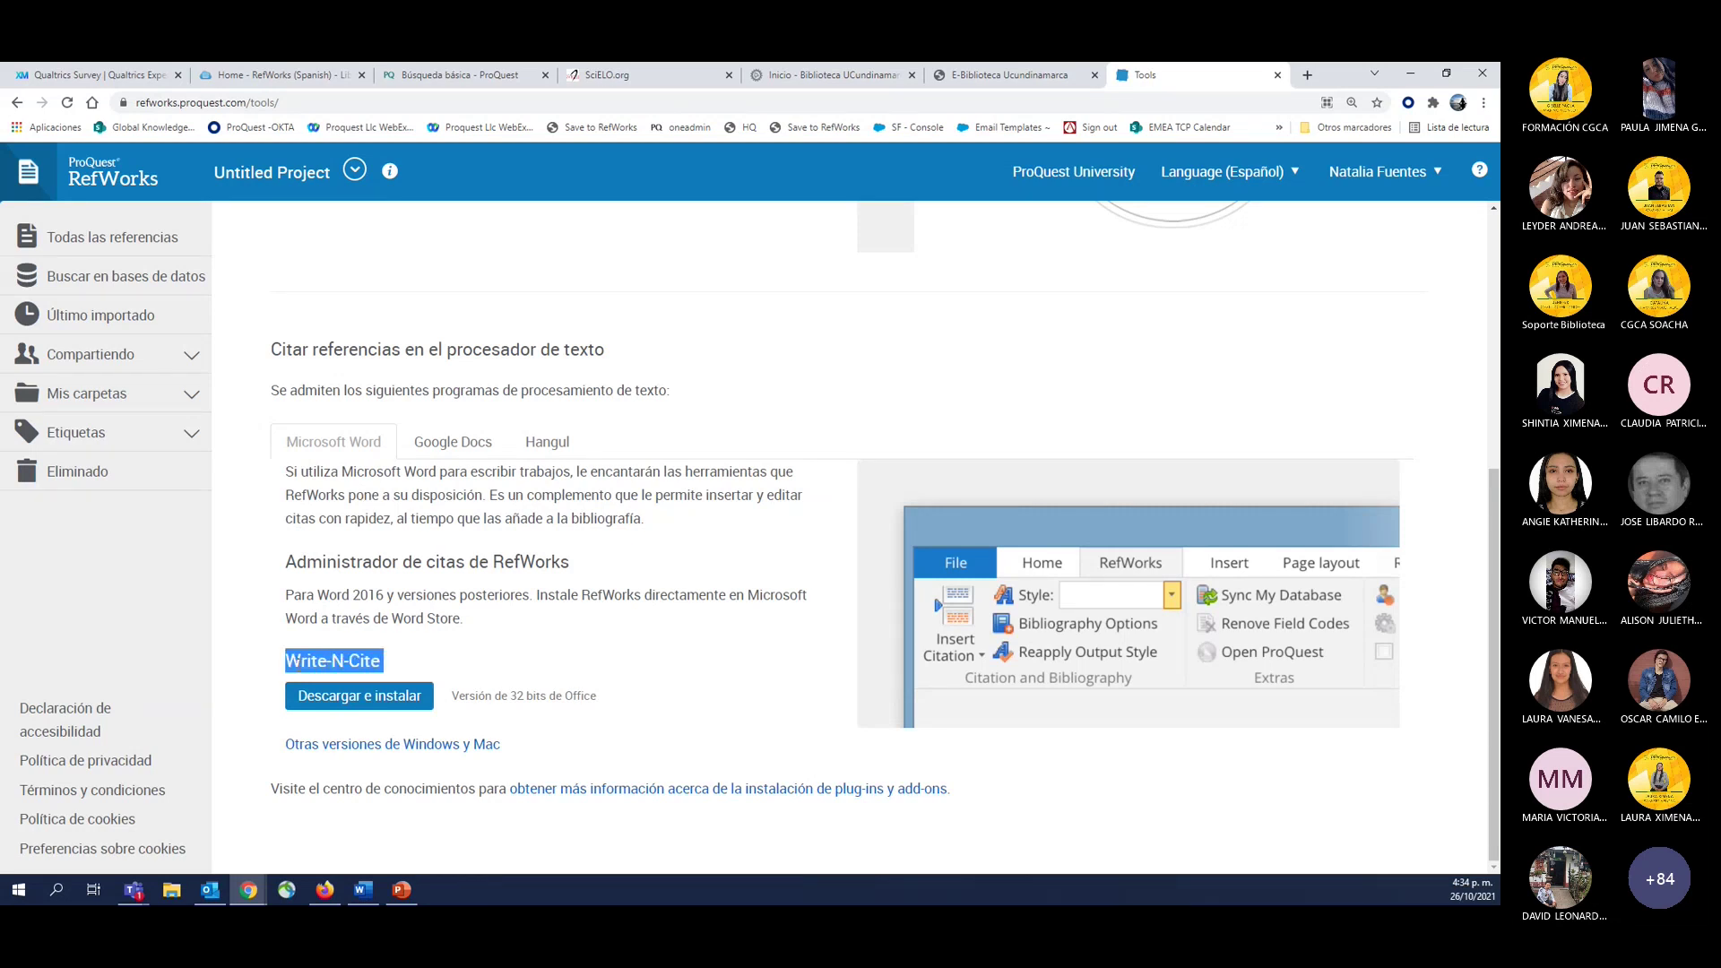
triple_click(427, 563)
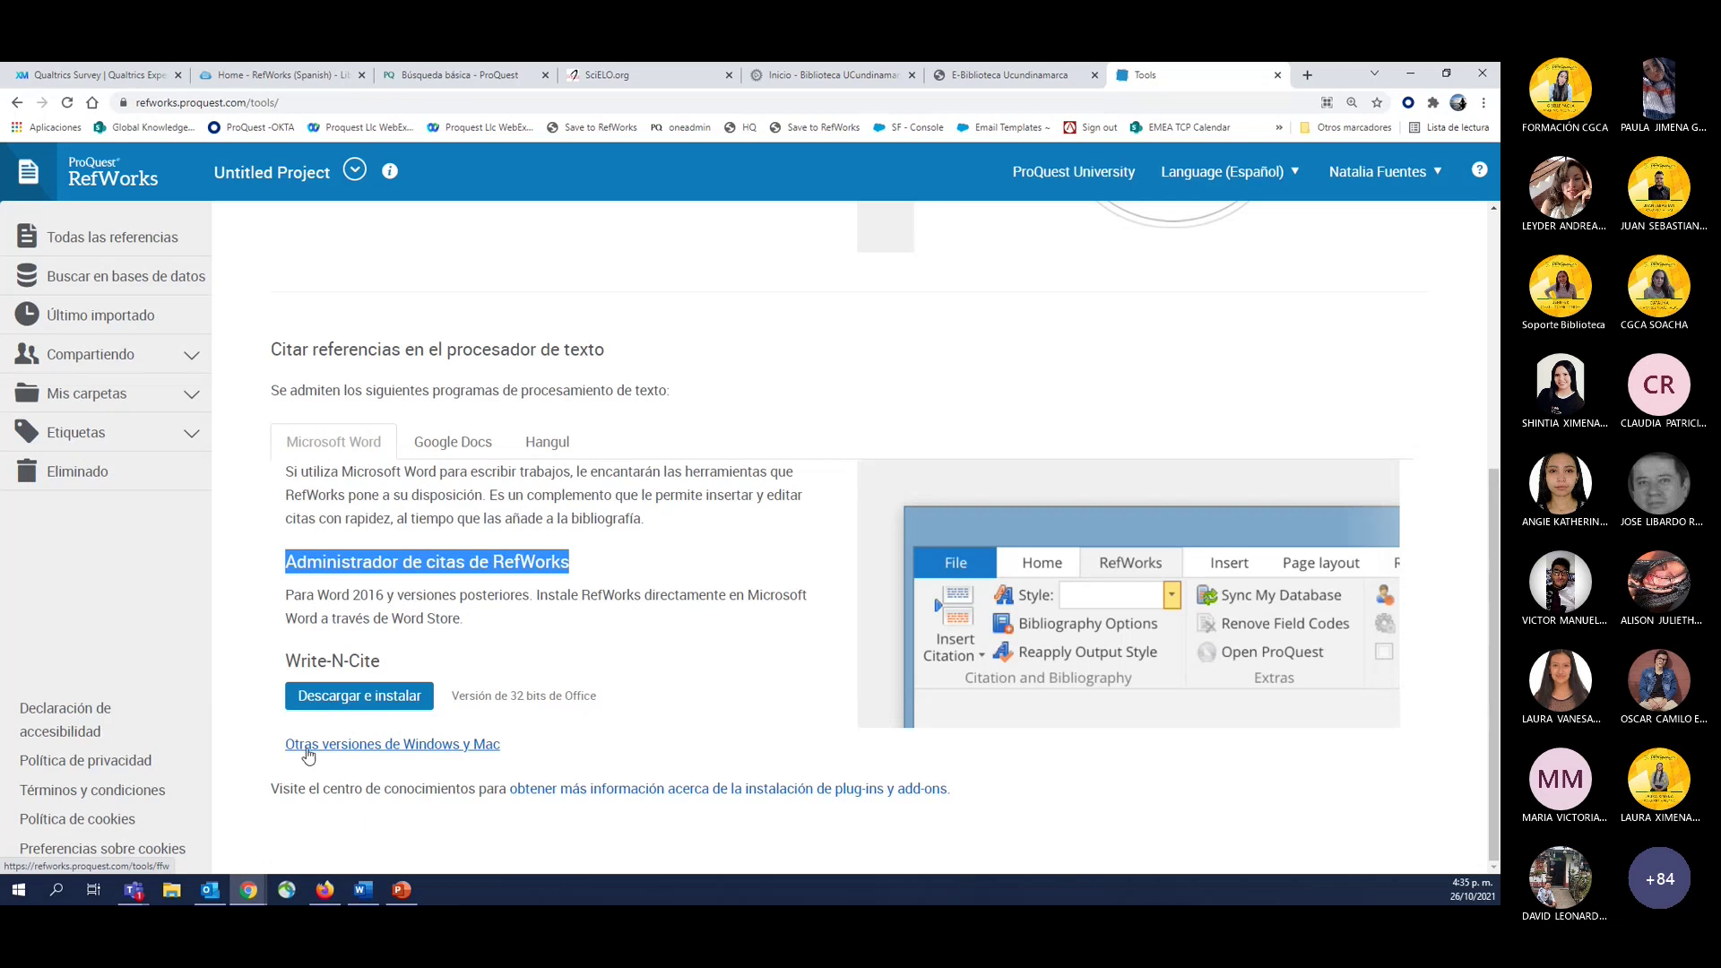
triple_click(334, 650)
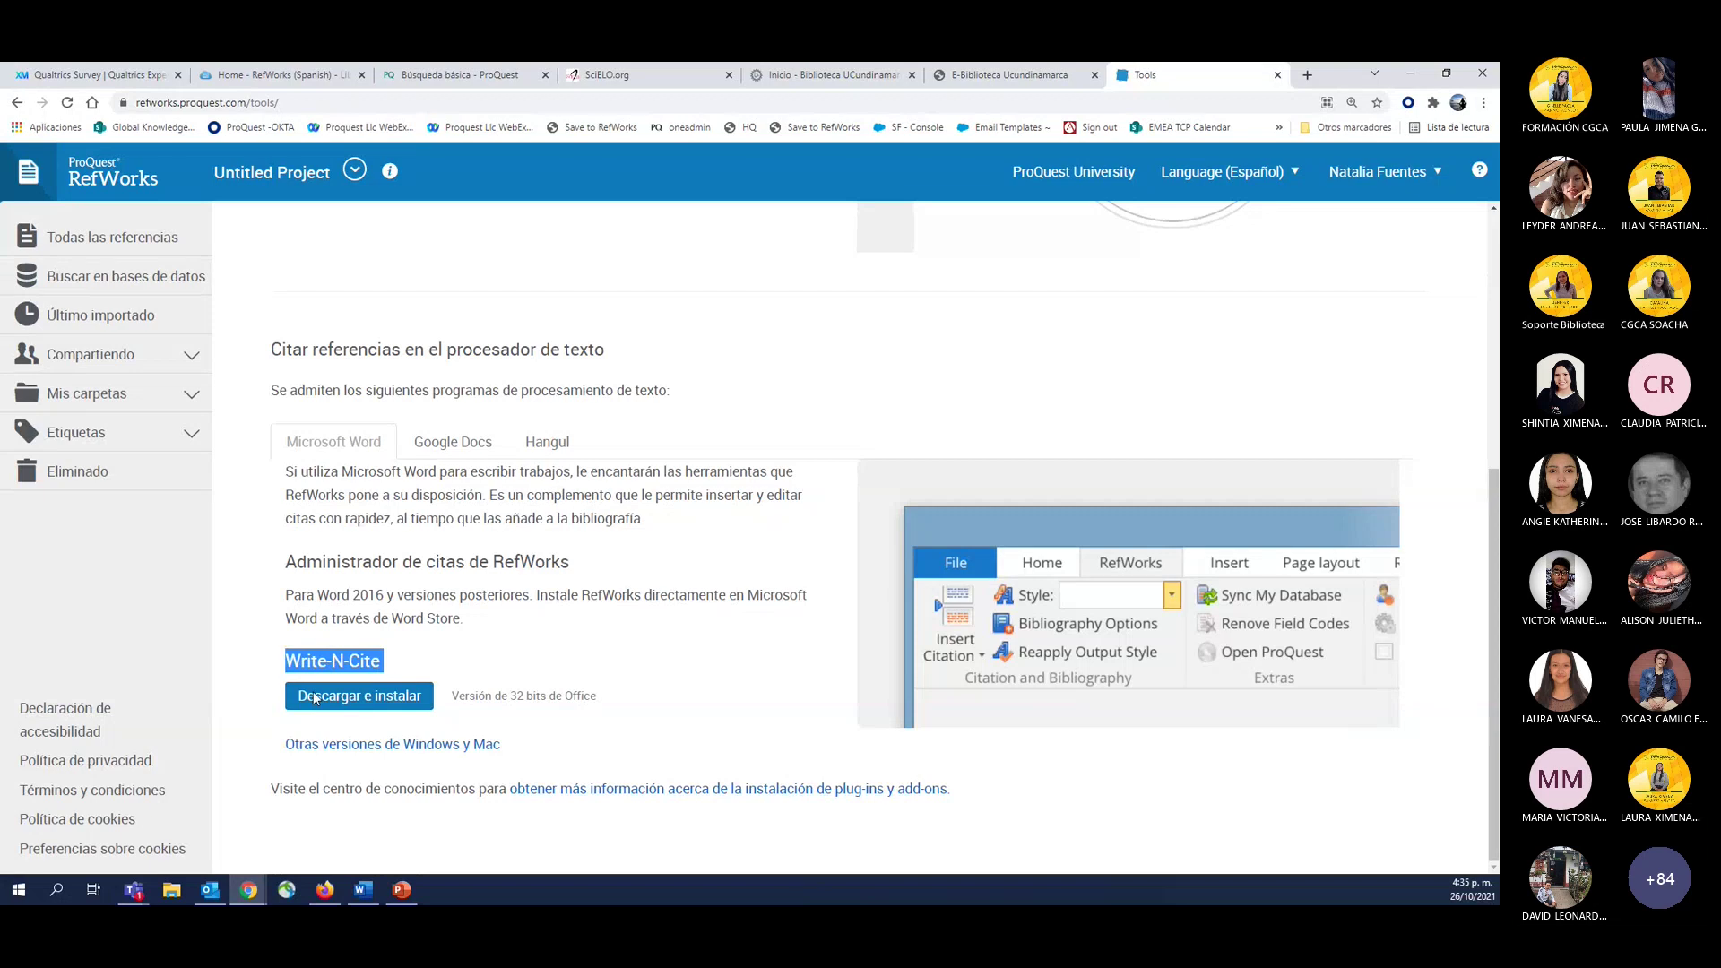
left_click(1311, 76)
Open the Free Microsoft Office 365 page from the Otros marcadores bookmarks folder.
left_click(1280, 129)
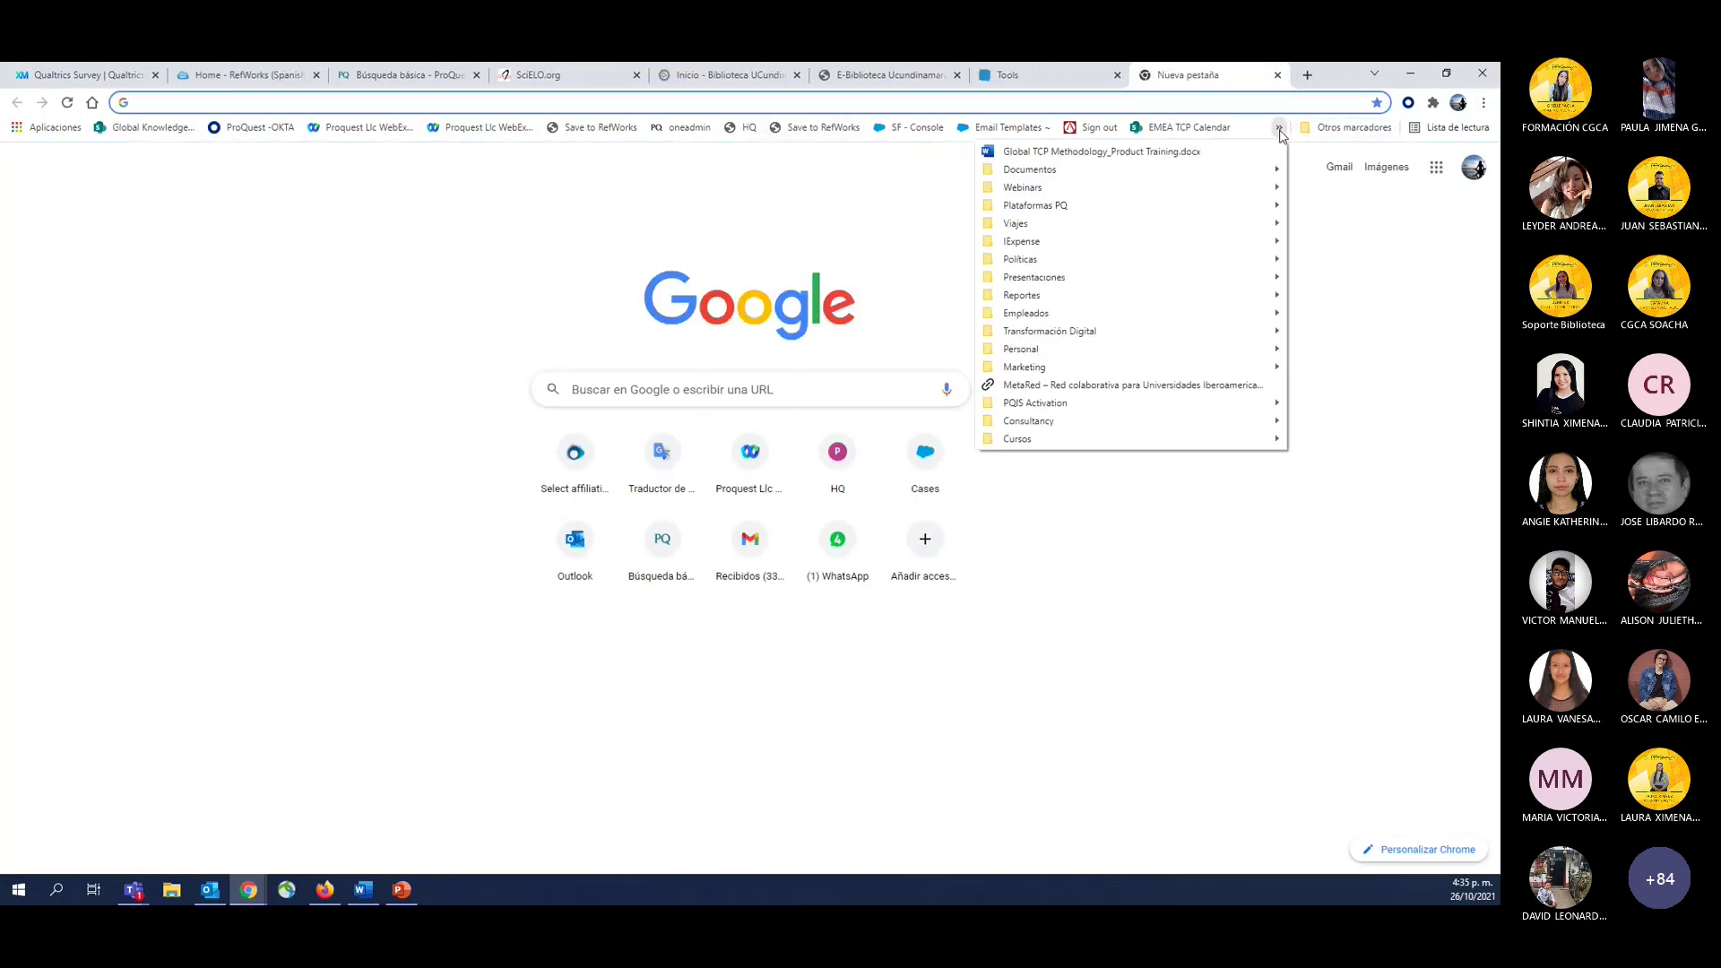
left_click(1349, 128)
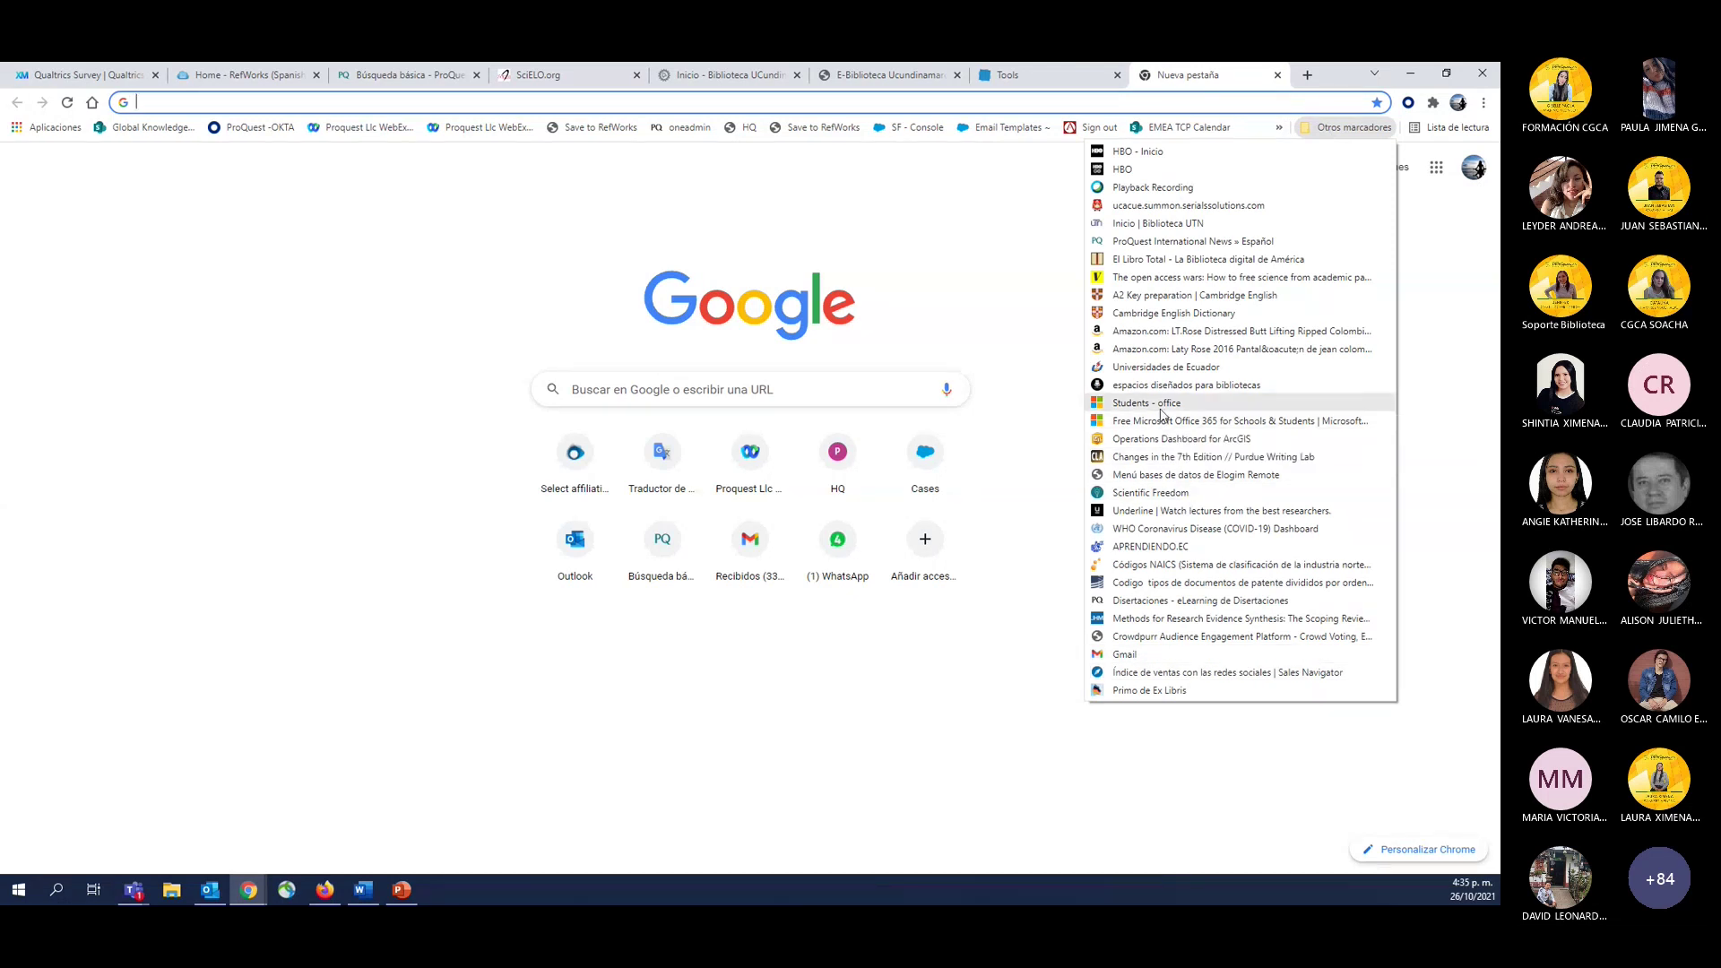
left_click(1163, 421)
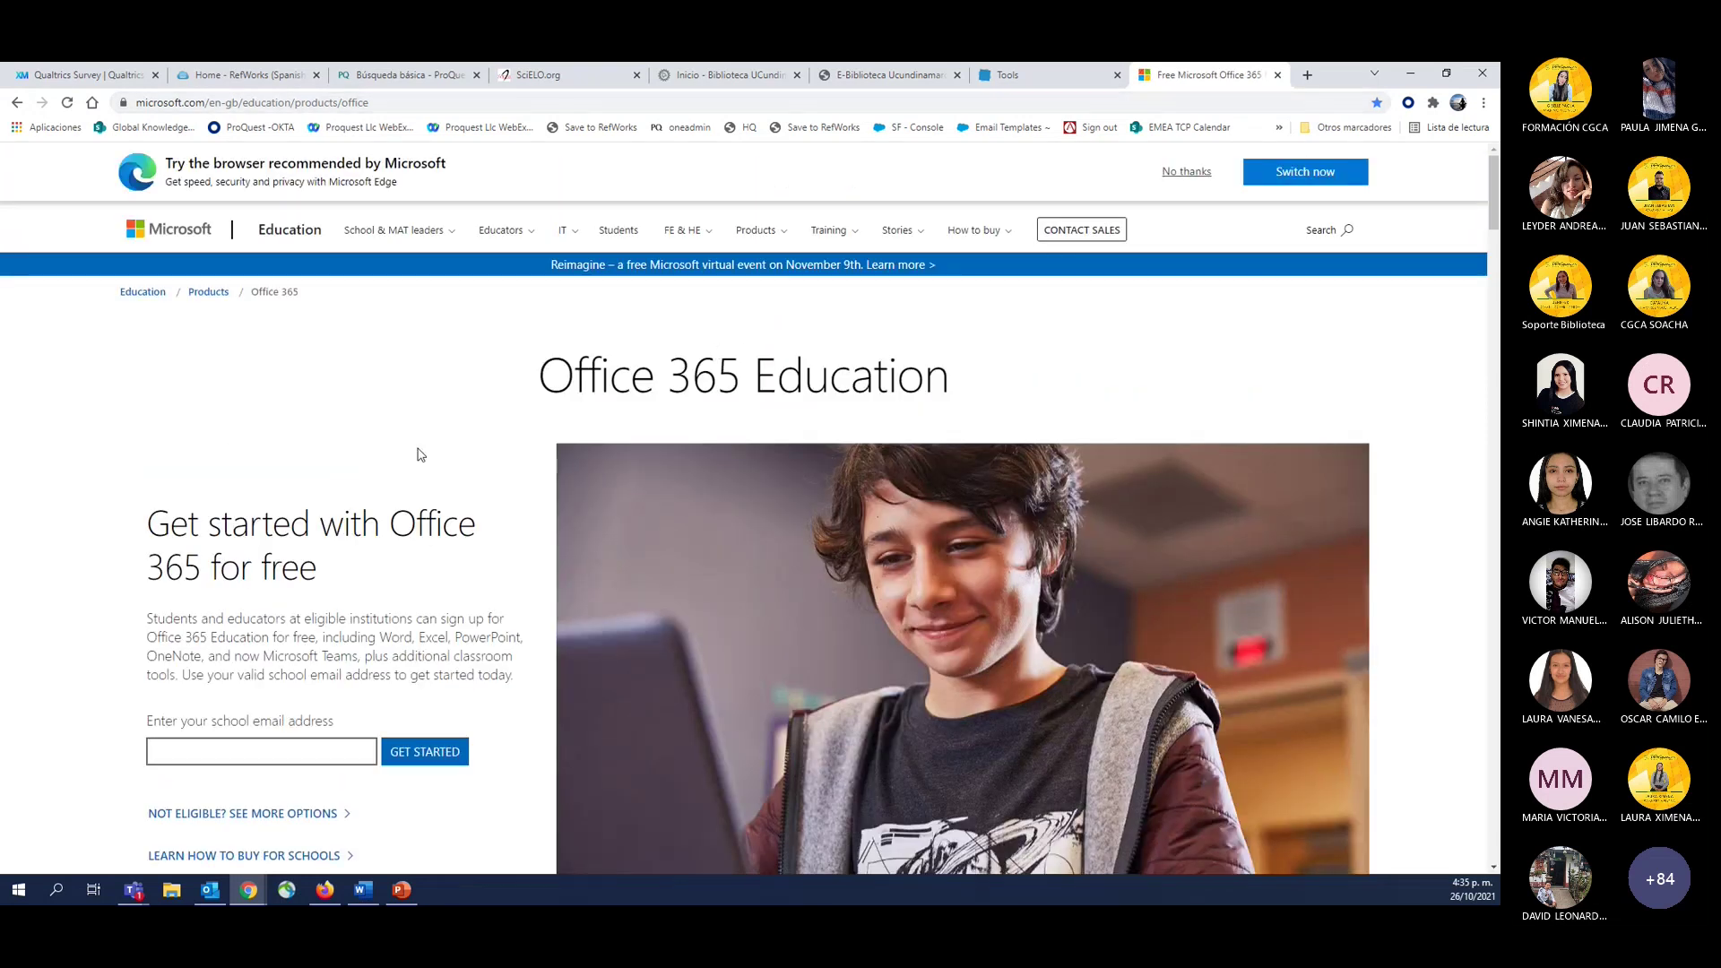
Focus the school email field, zoom the page in and back out, then close the tab.
scroll(263, 654, "down", 1)
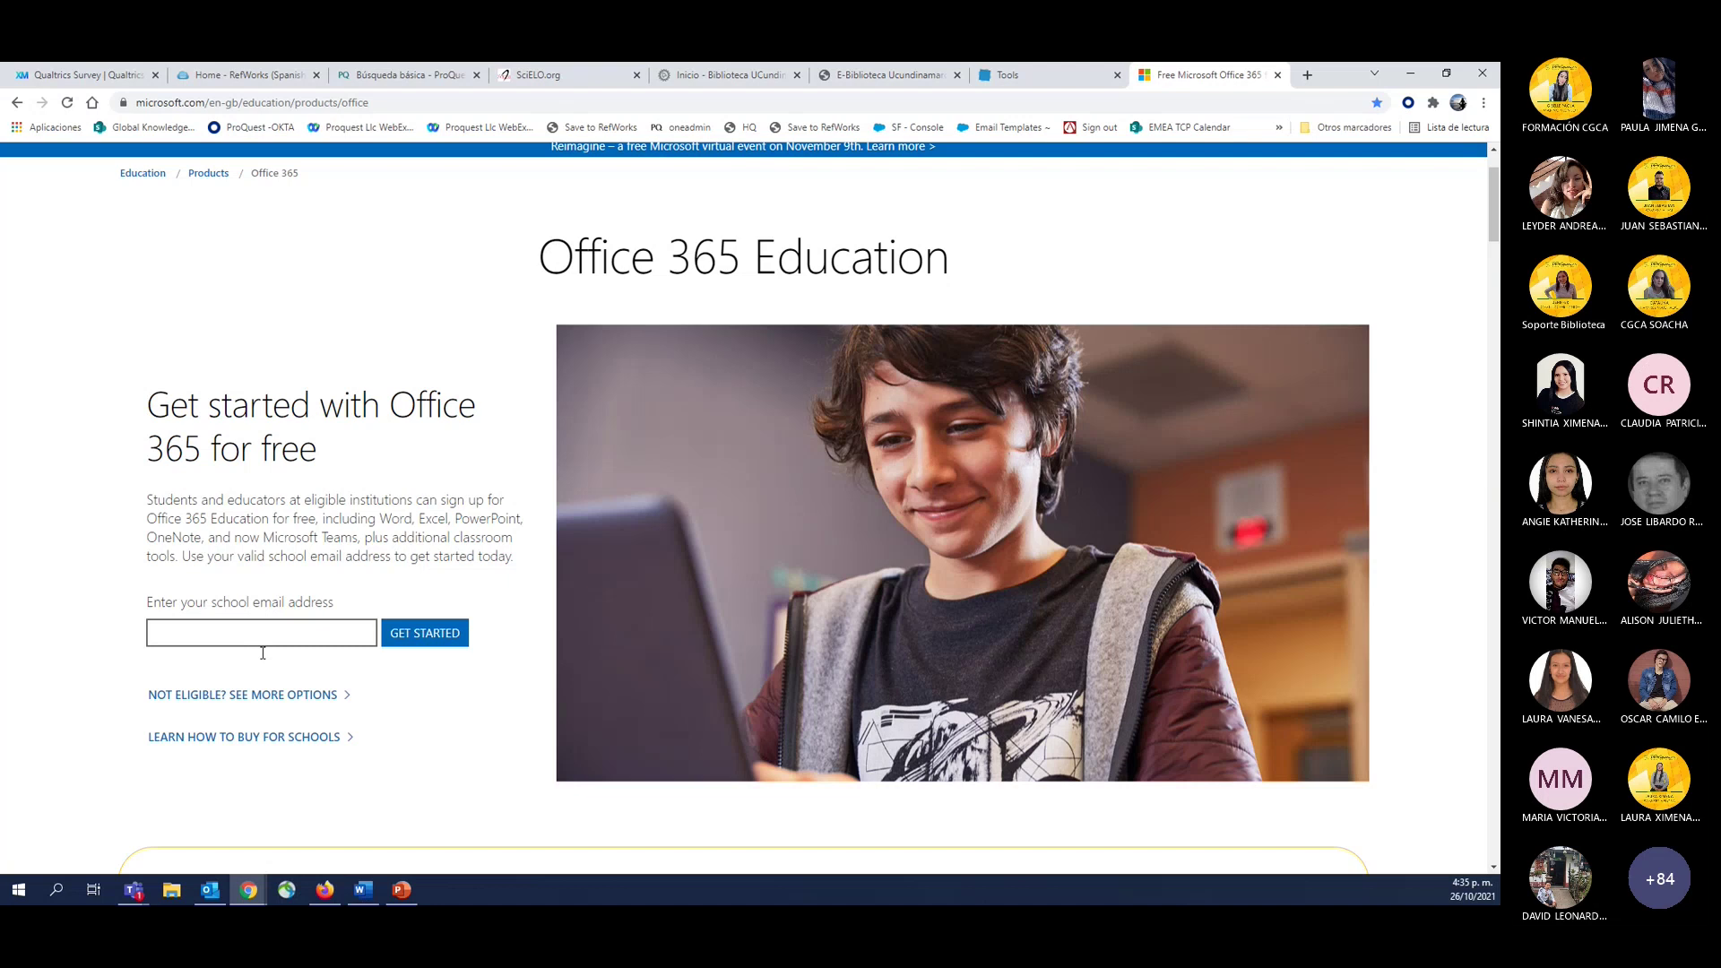
scroll(263, 653, "down", 1)
left_click(317, 576)
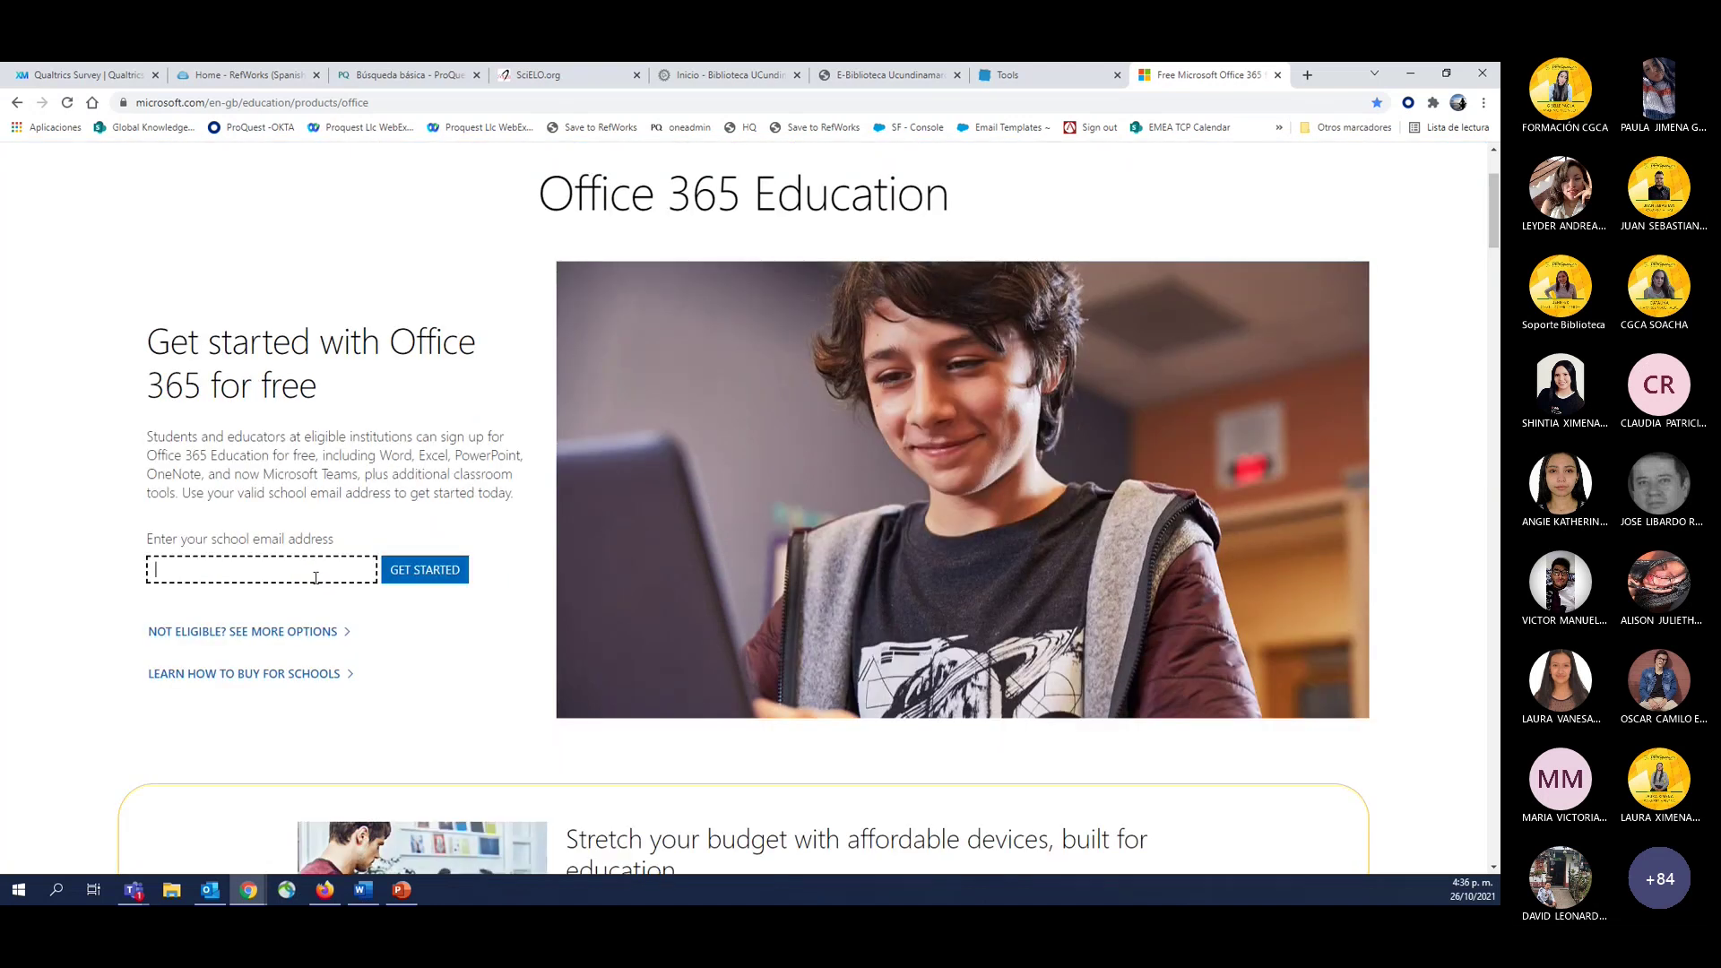
key("ctrl+plus")
key("ctrl+plus")
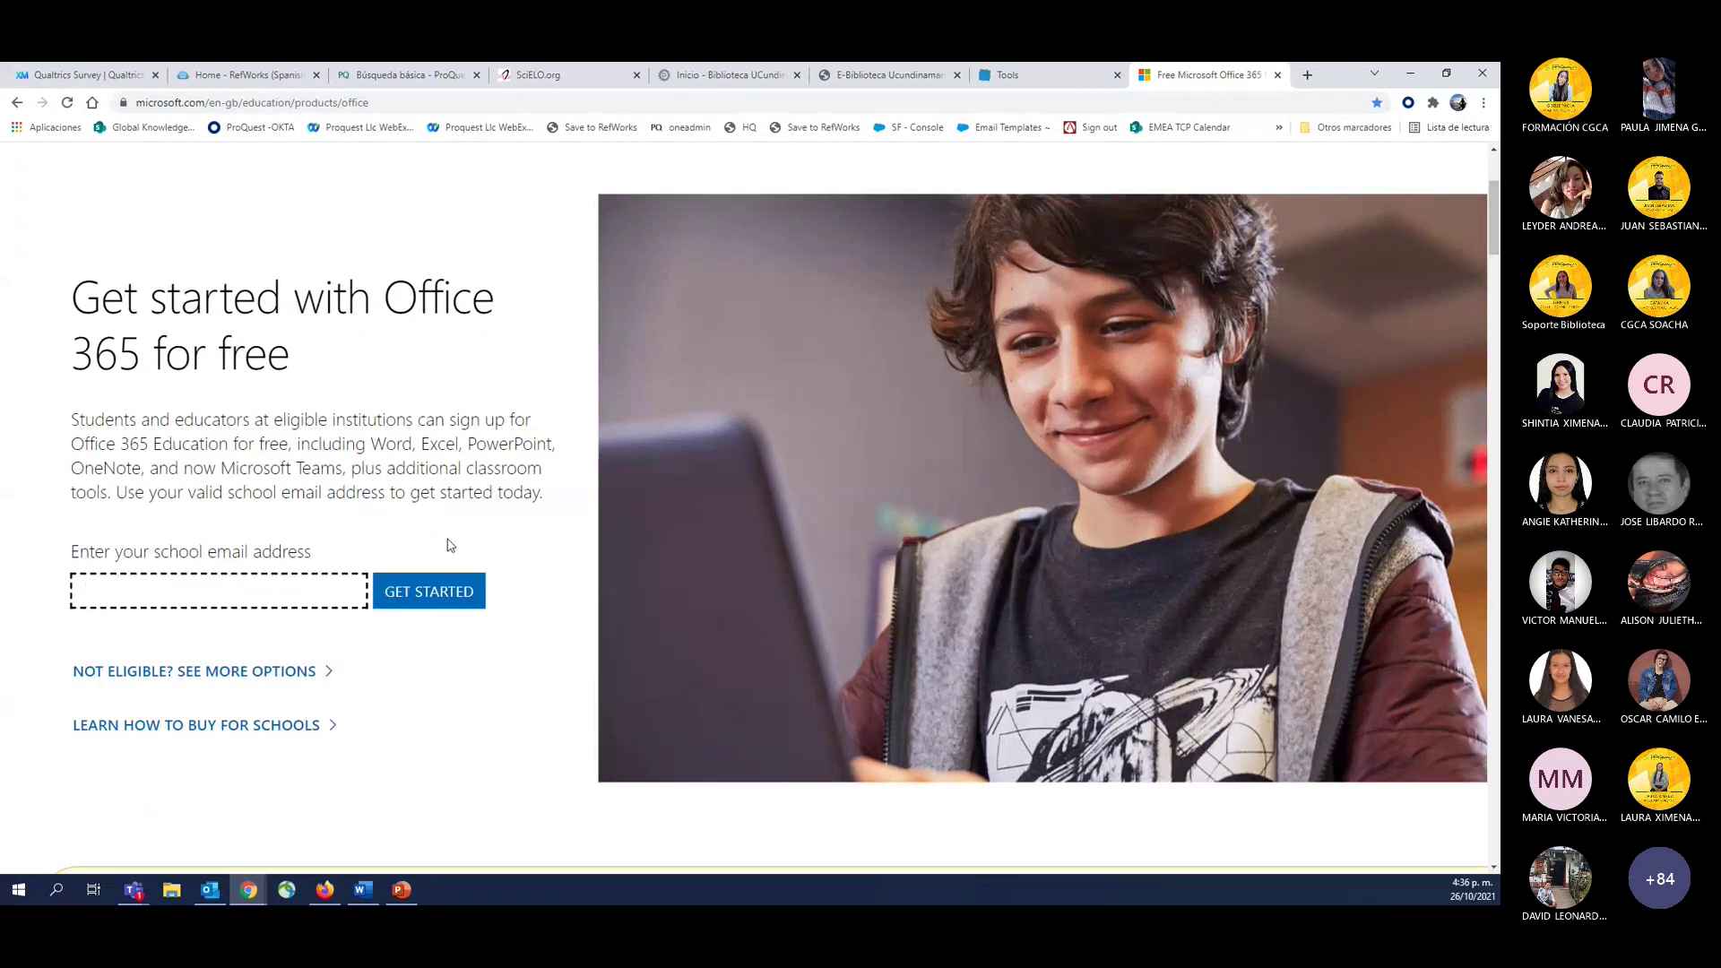
key("ctrl+minus")
key("ctrl+minus")
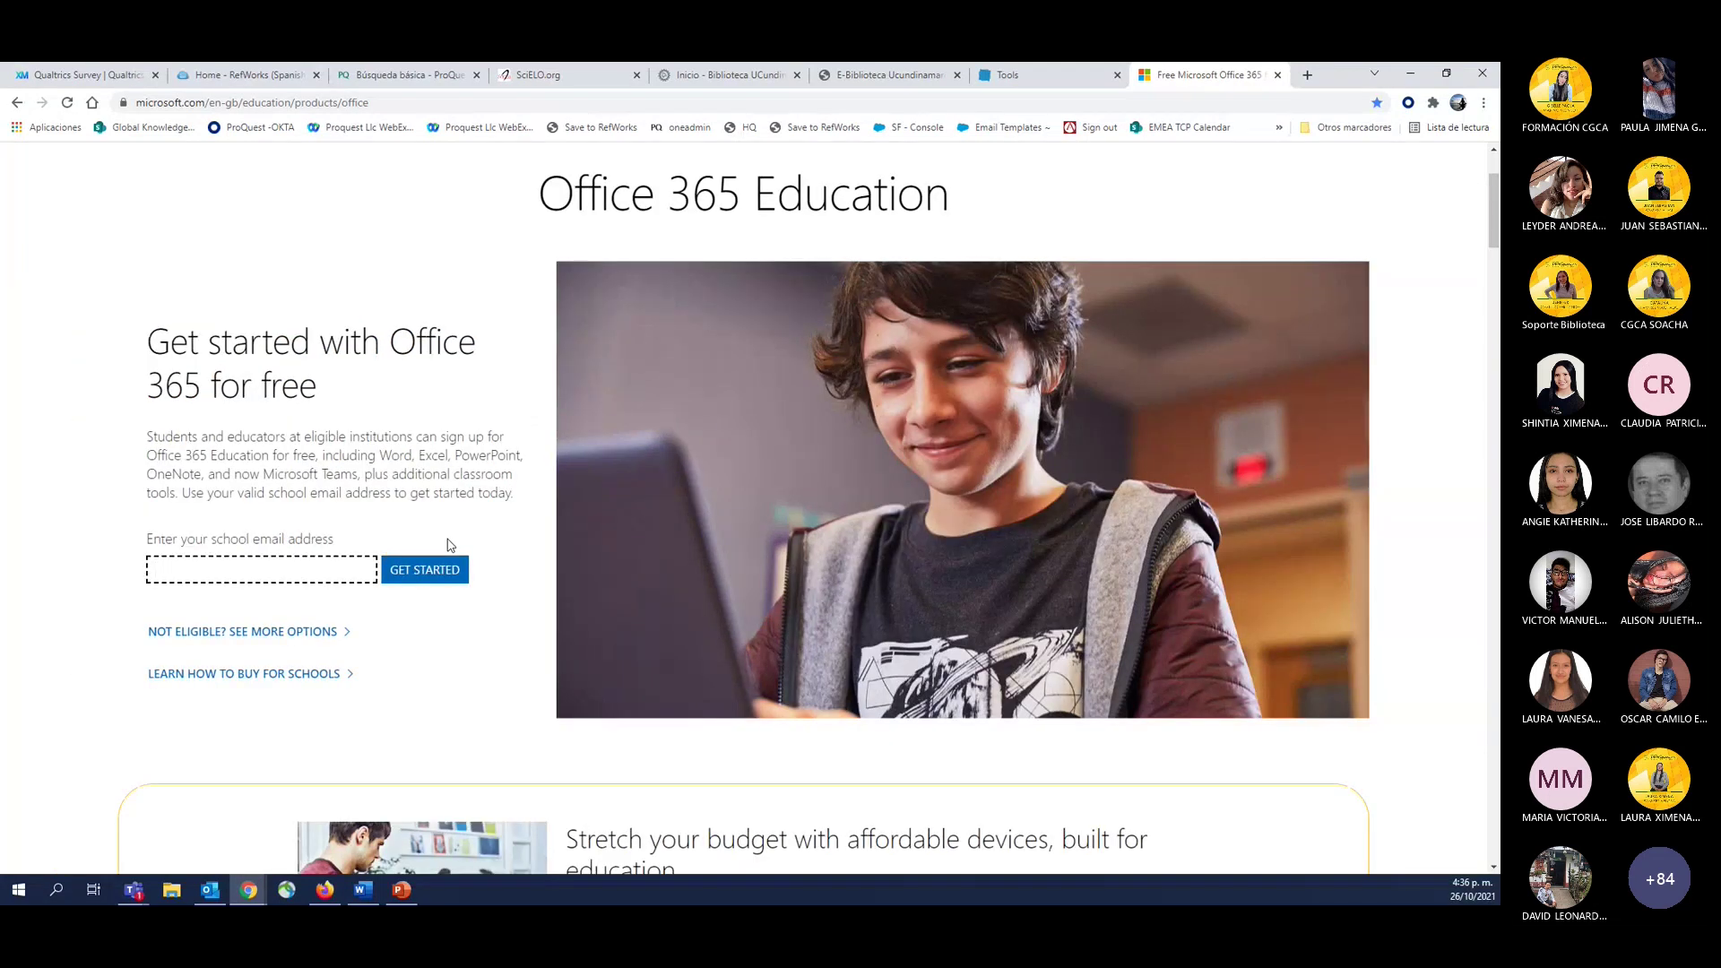
scroll(450, 544, "up", 2)
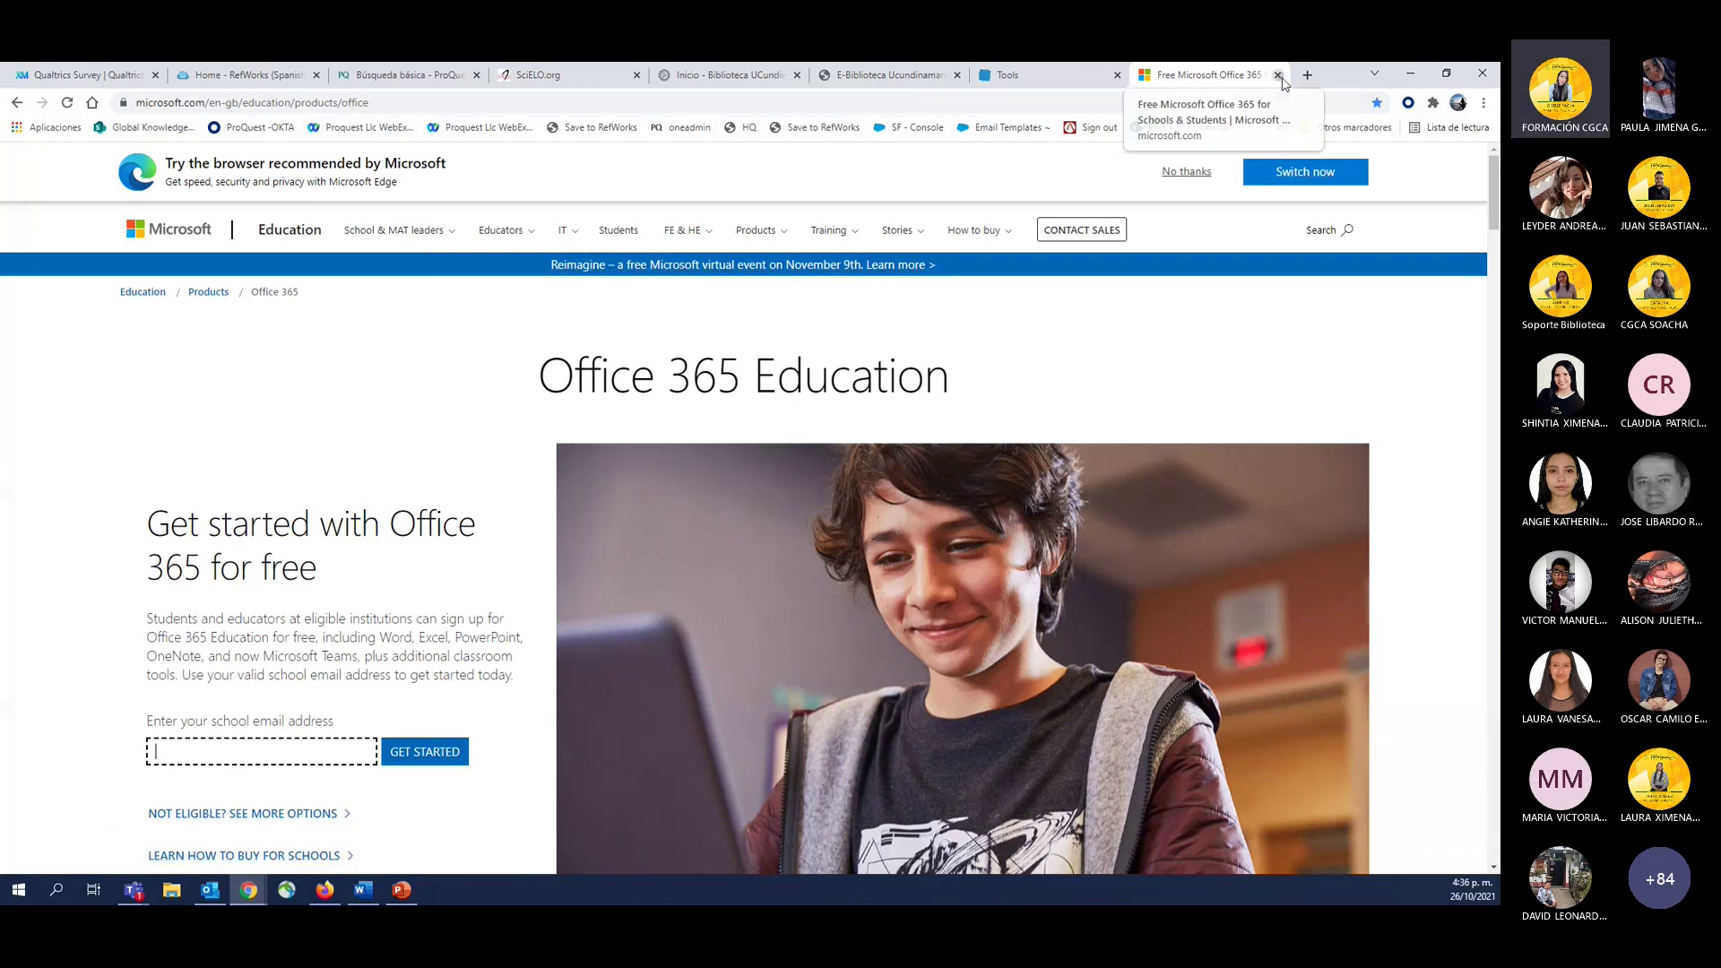
left_click(1279, 77)
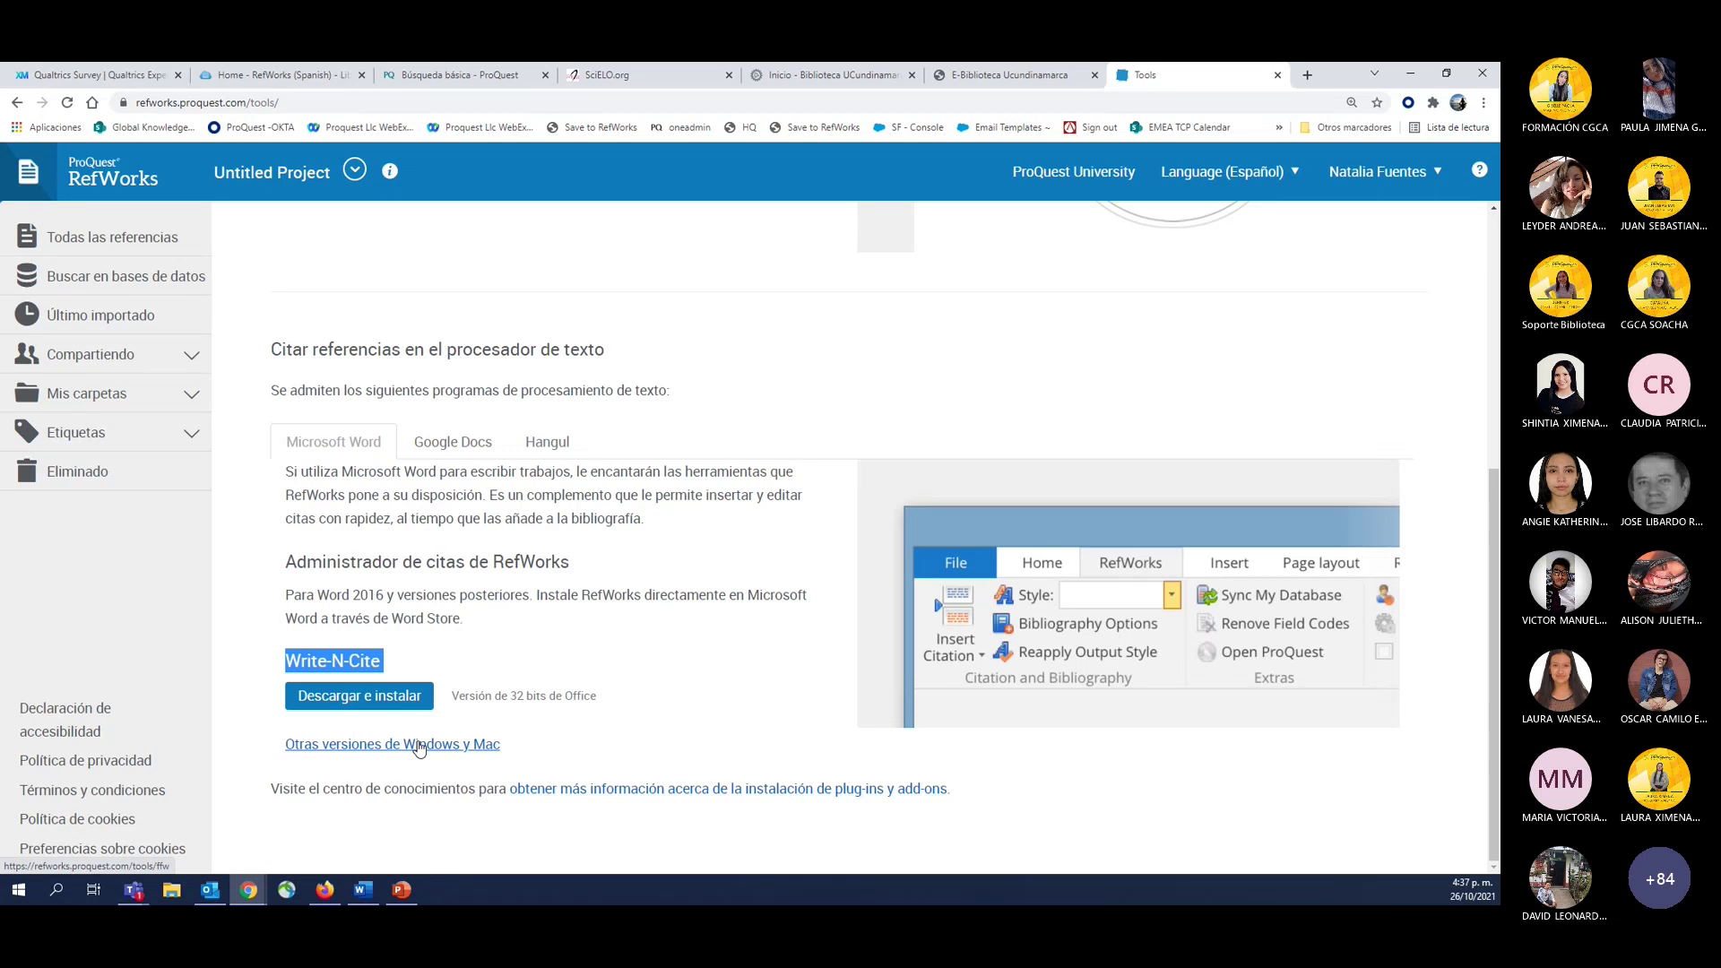
Highlight the '32 bits' note beside the Write-N-Cite download, then bring the Word document forward.
left_click(513, 699)
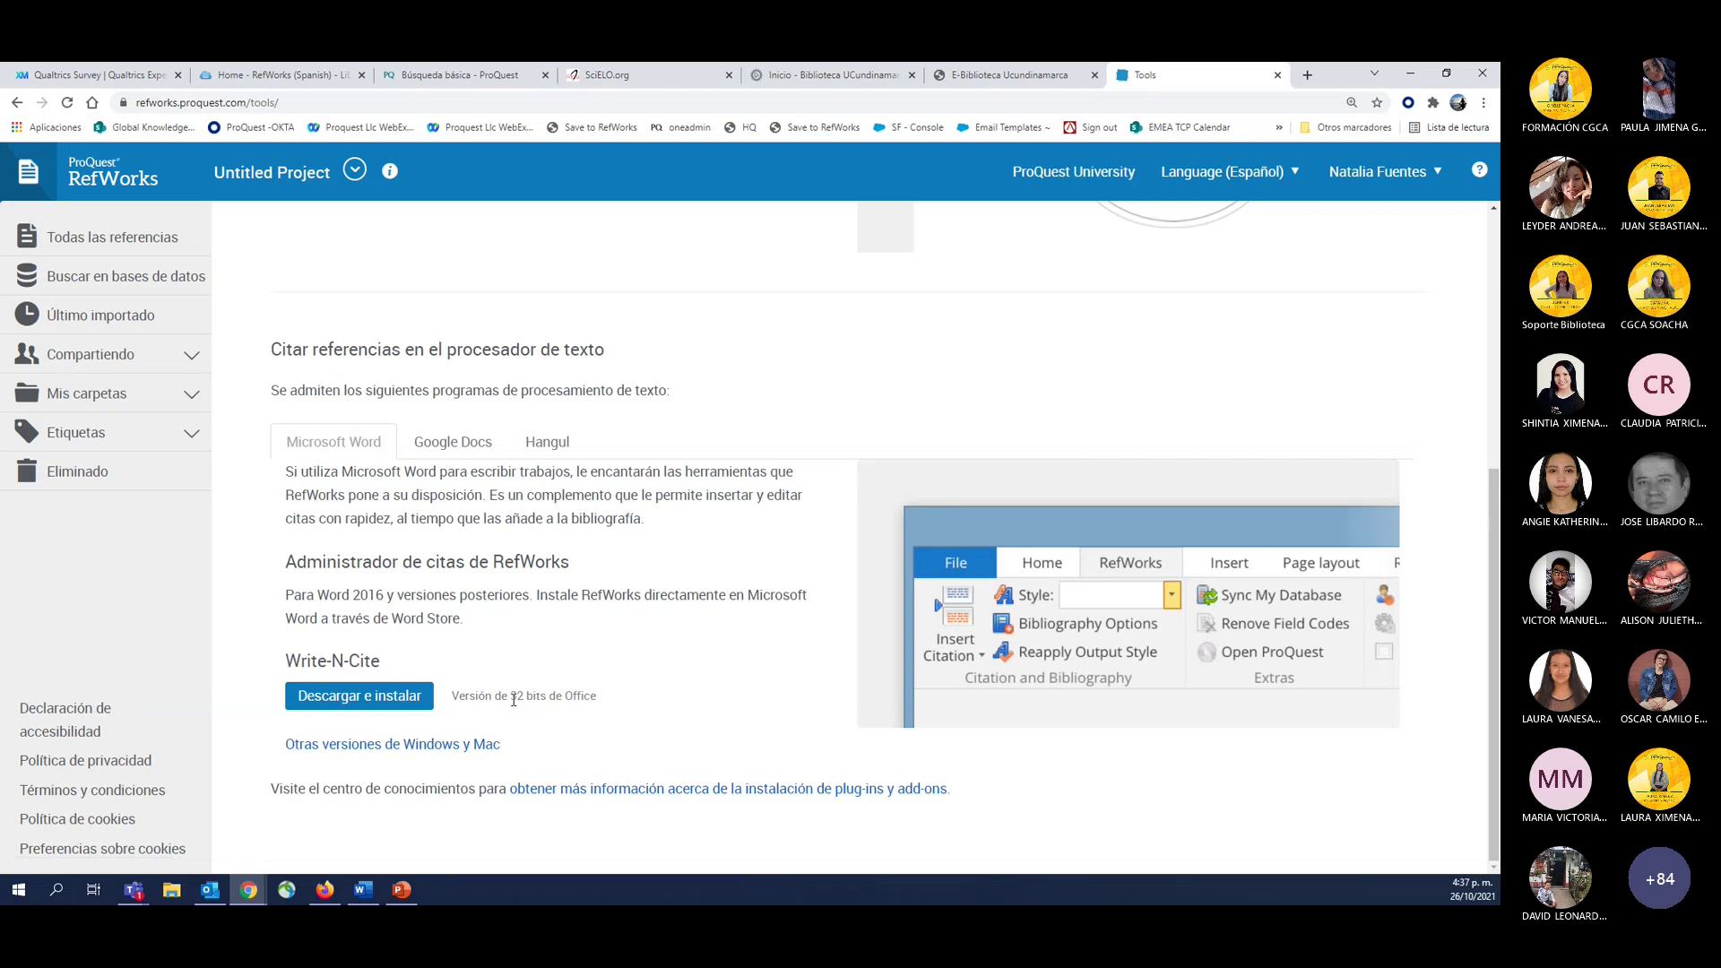
left_click_drag(514, 699, 548, 701)
left_click(363, 892)
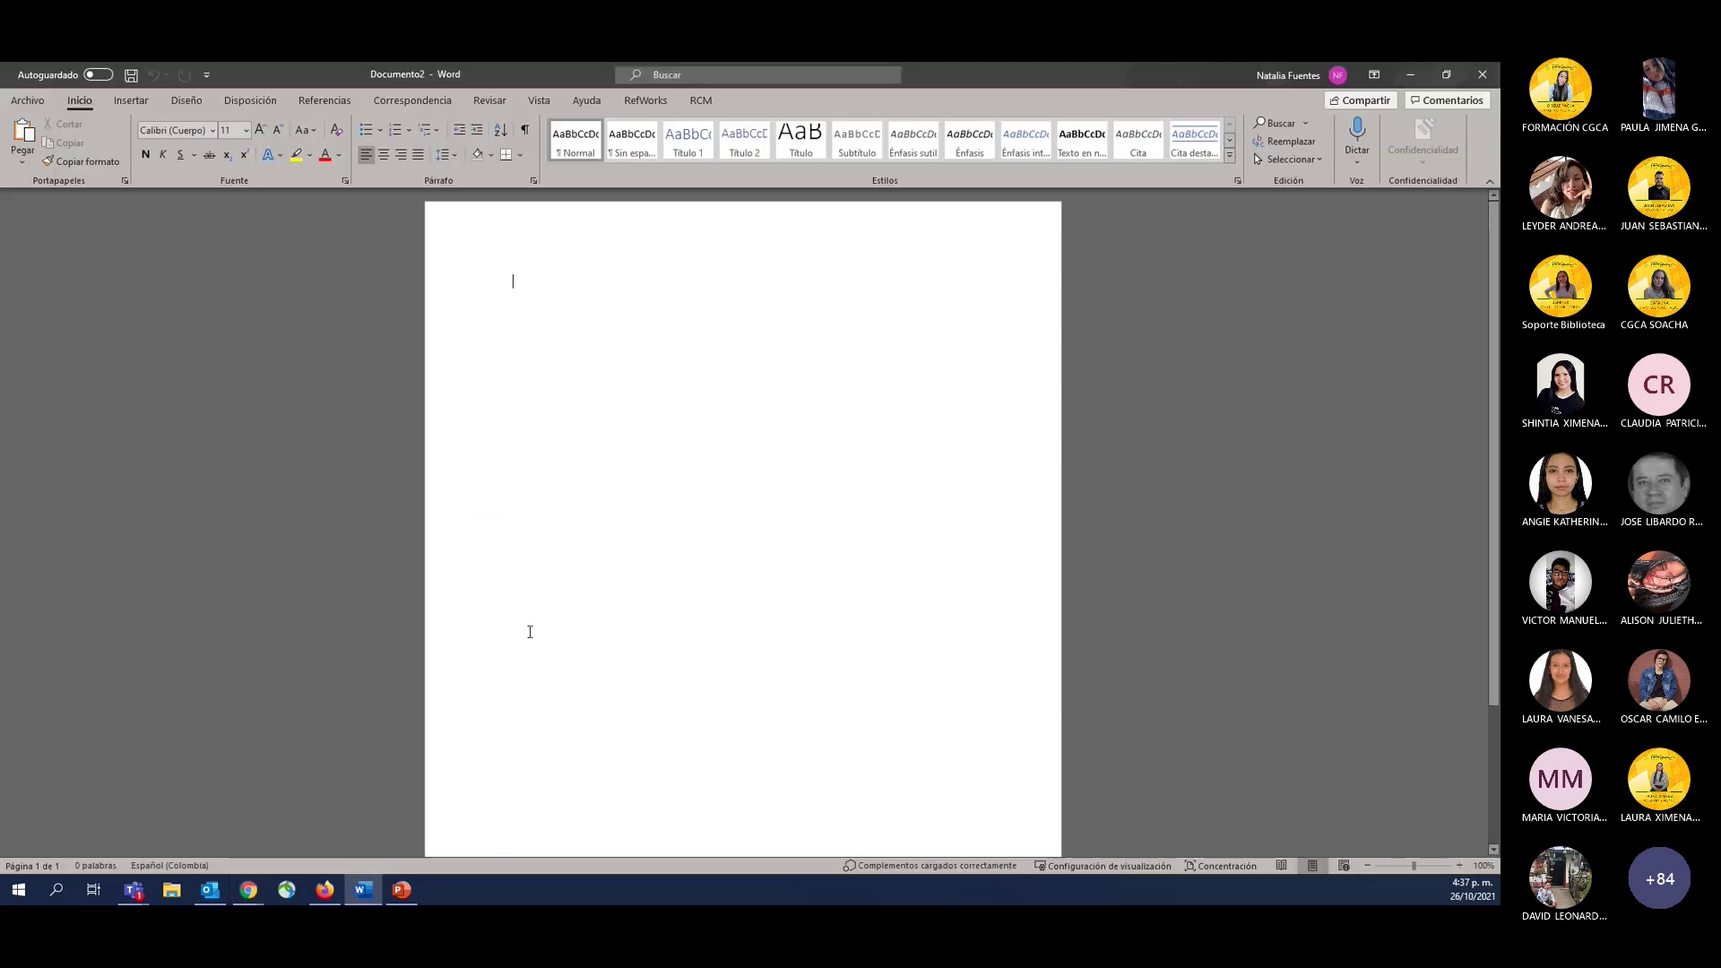
Check Cuenta > Acerca de Word to confirm the 64-bit install, then return to Chrome.
left_click(27, 100)
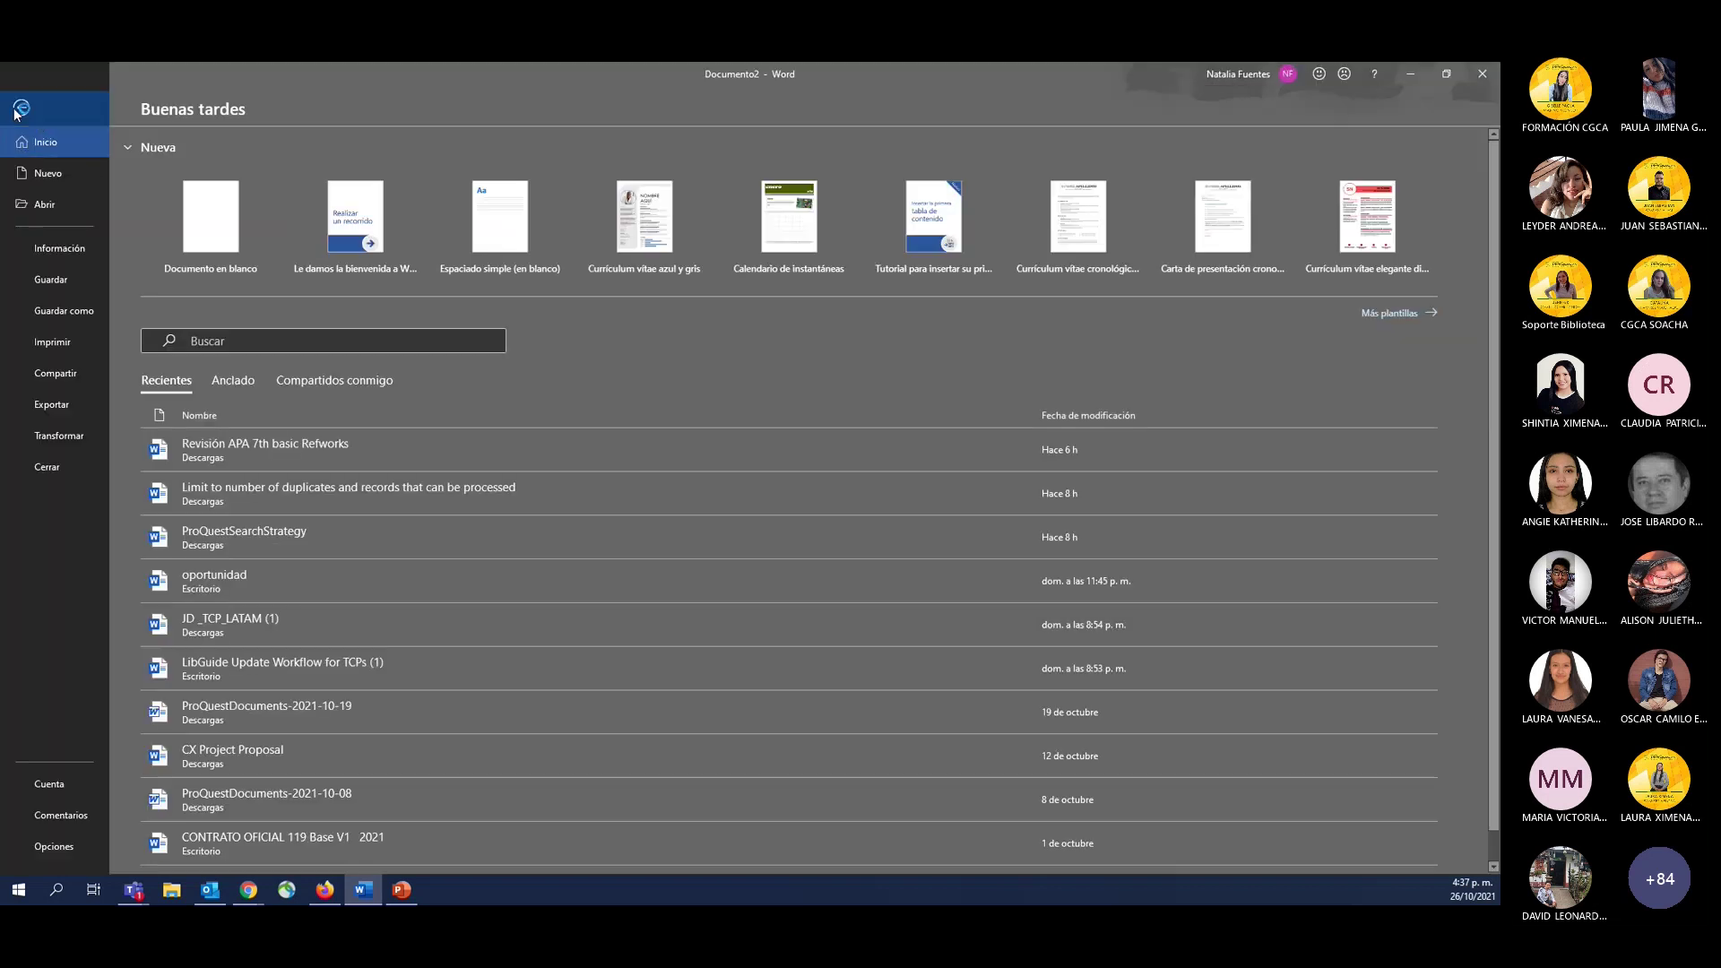
left_click(20, 108)
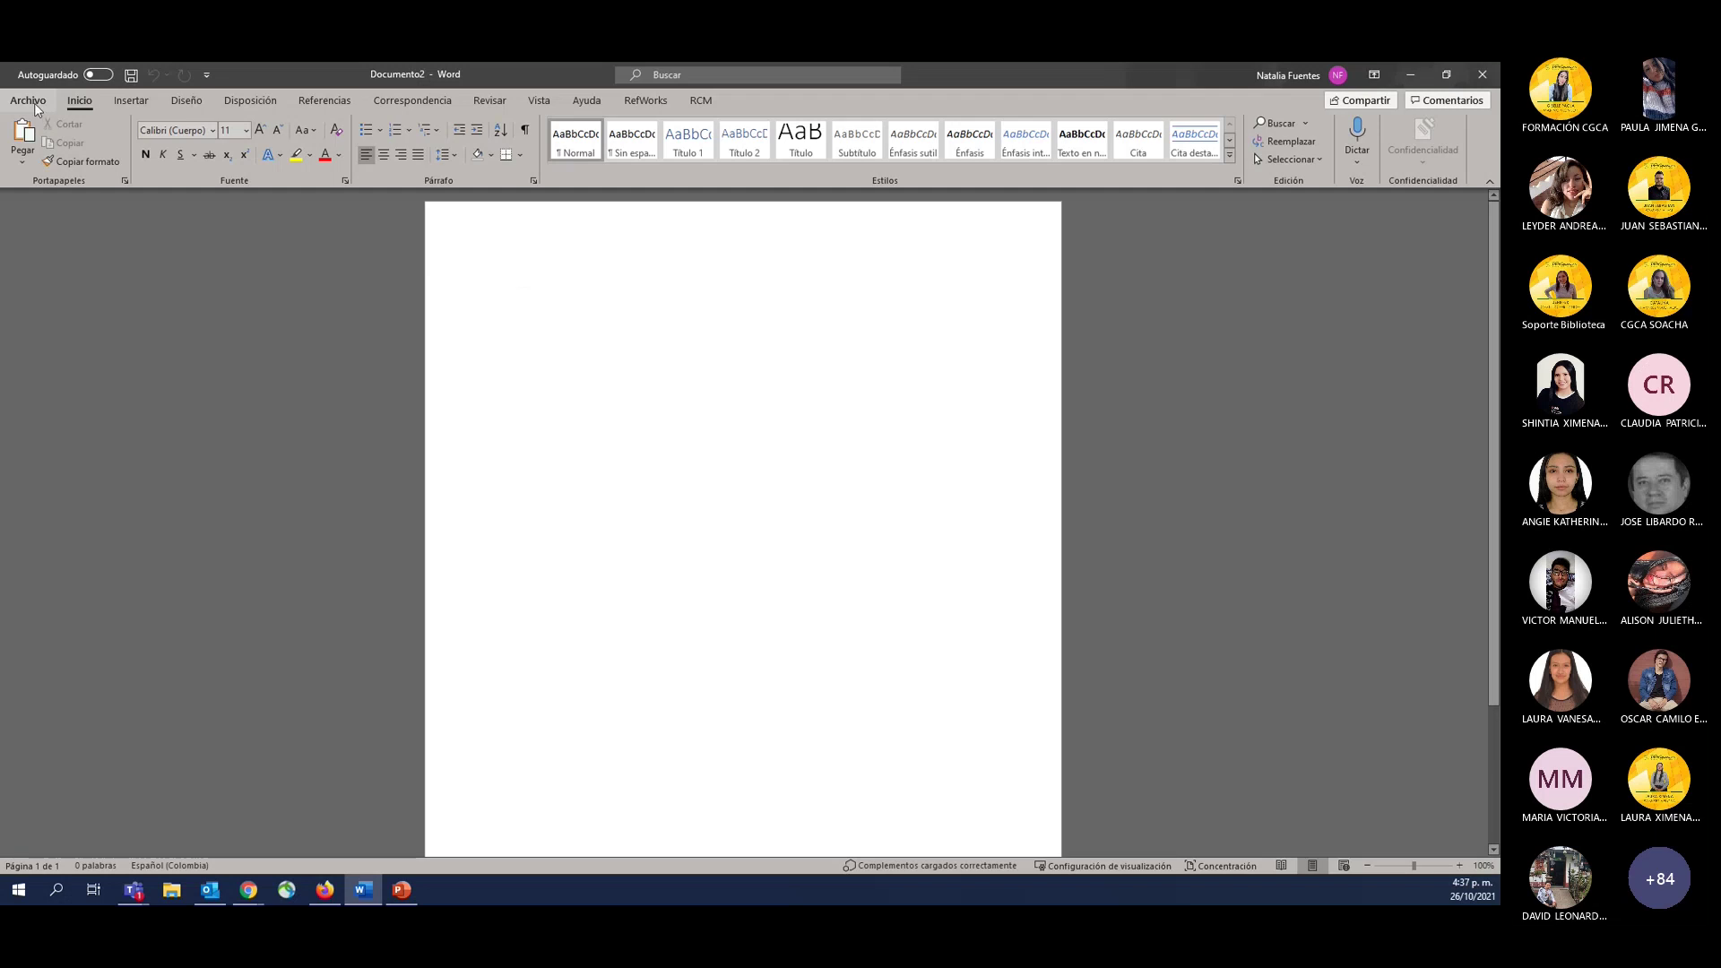
left_click(36, 106)
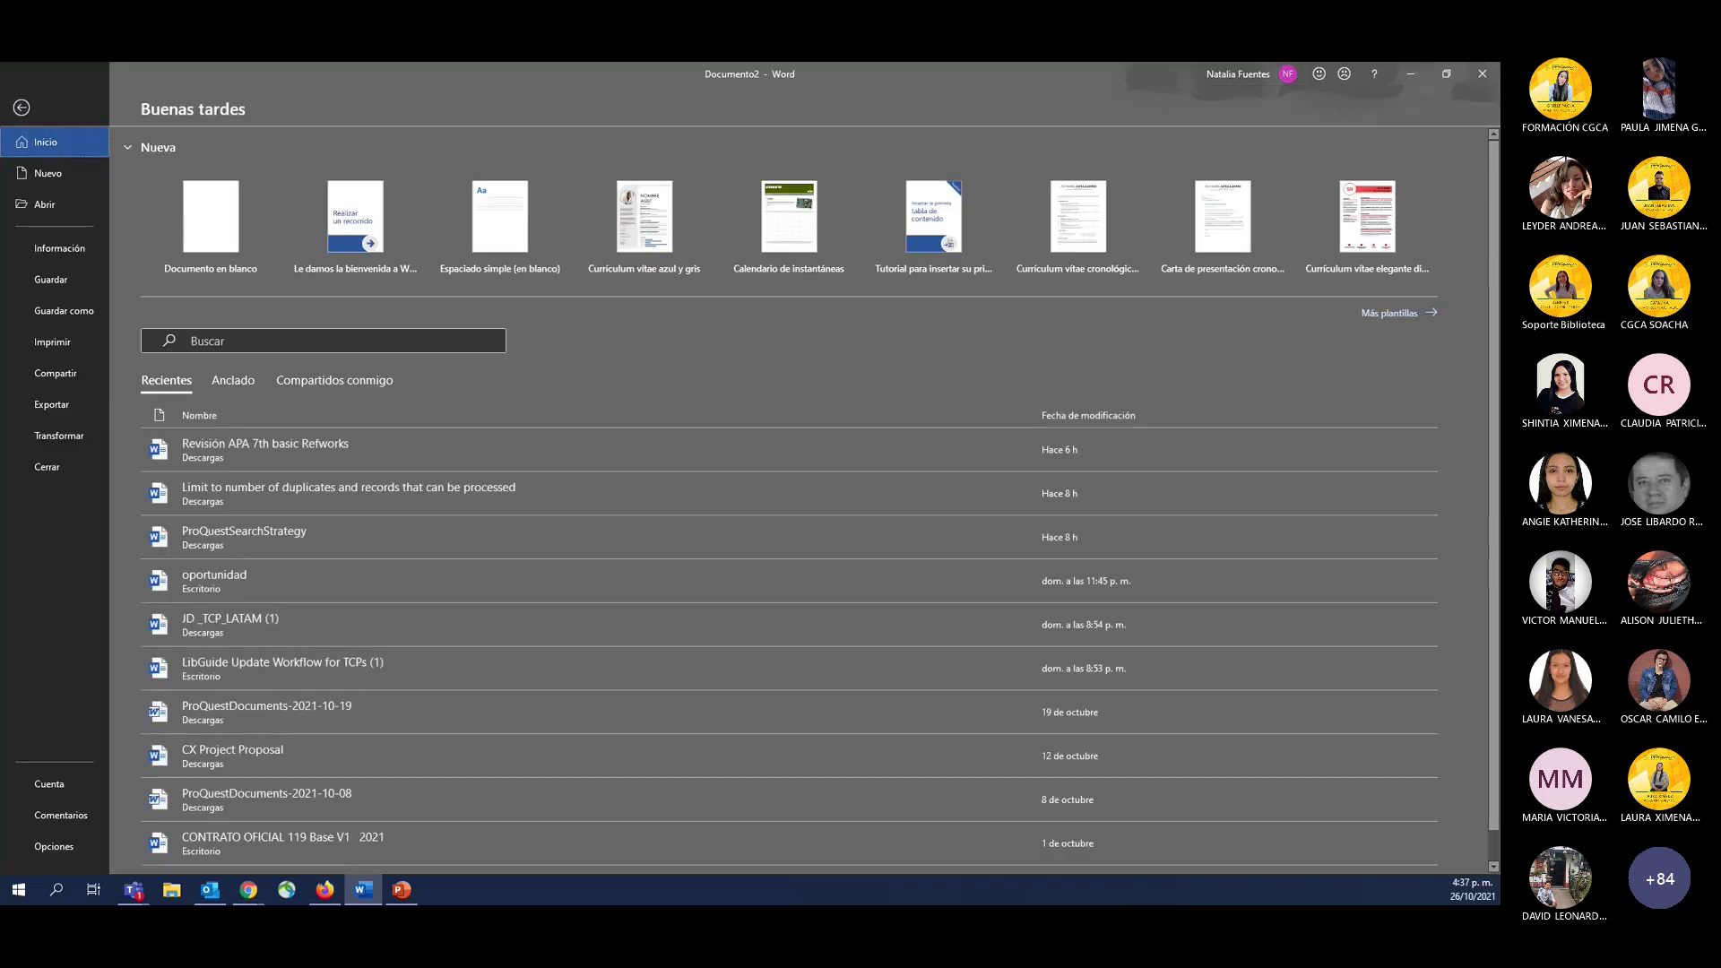
left_click(54, 783)
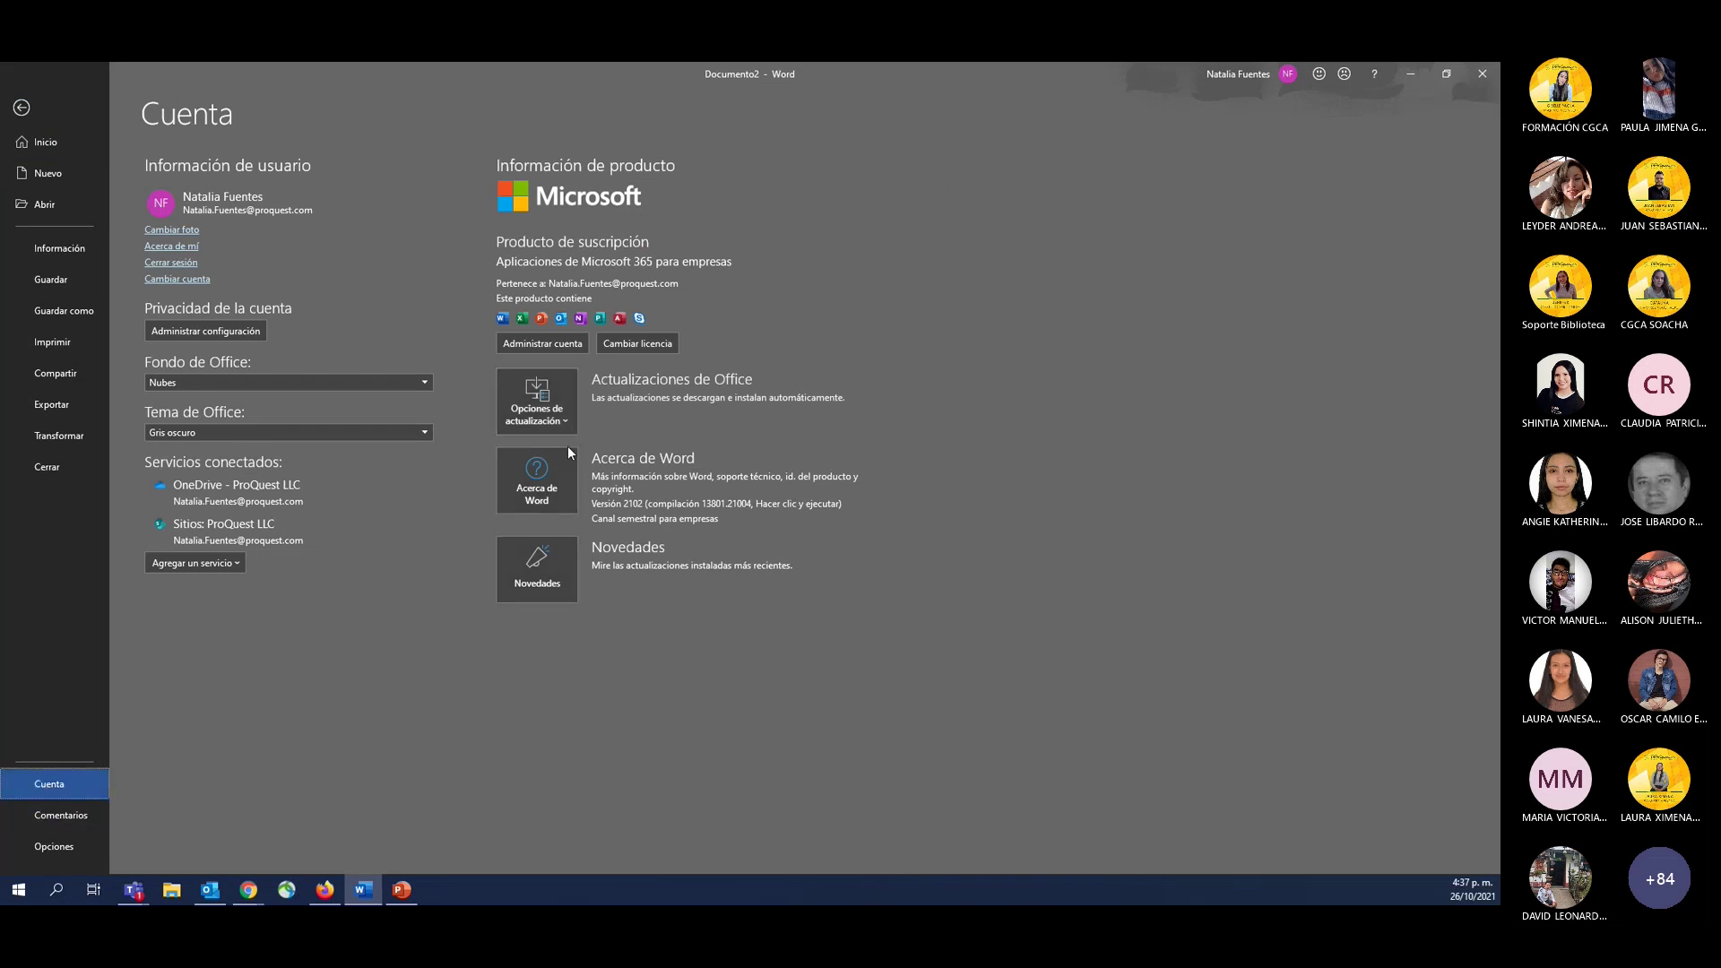
left_click(526, 473)
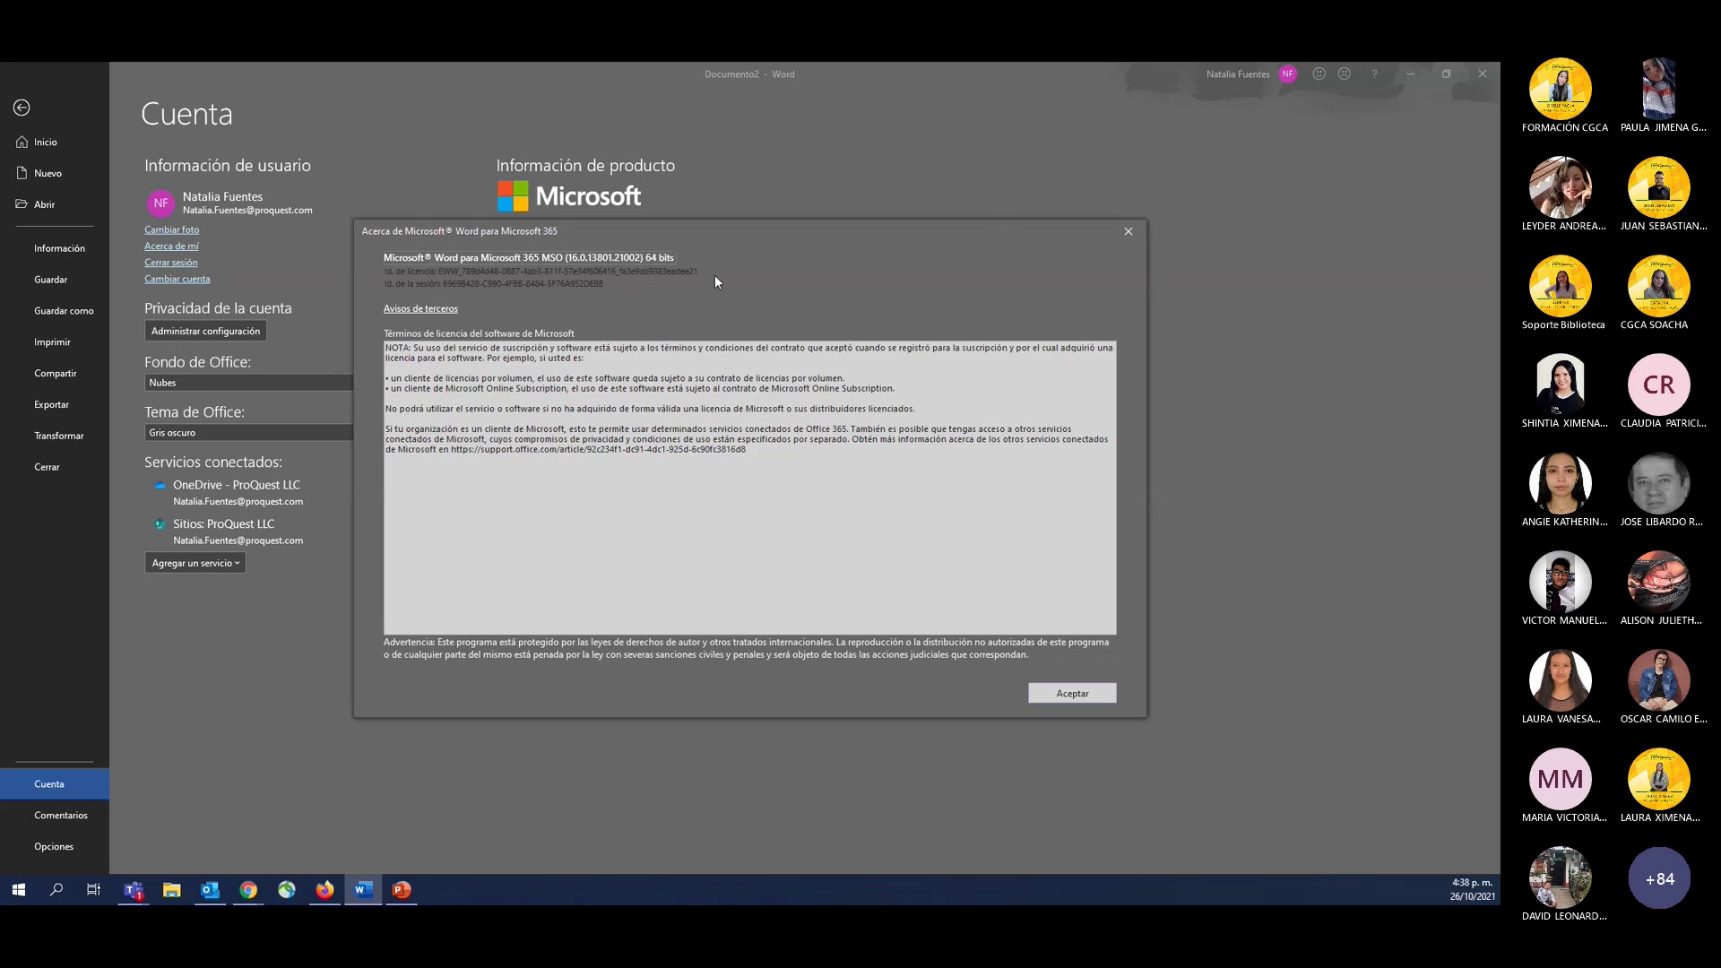
left_click(1130, 233)
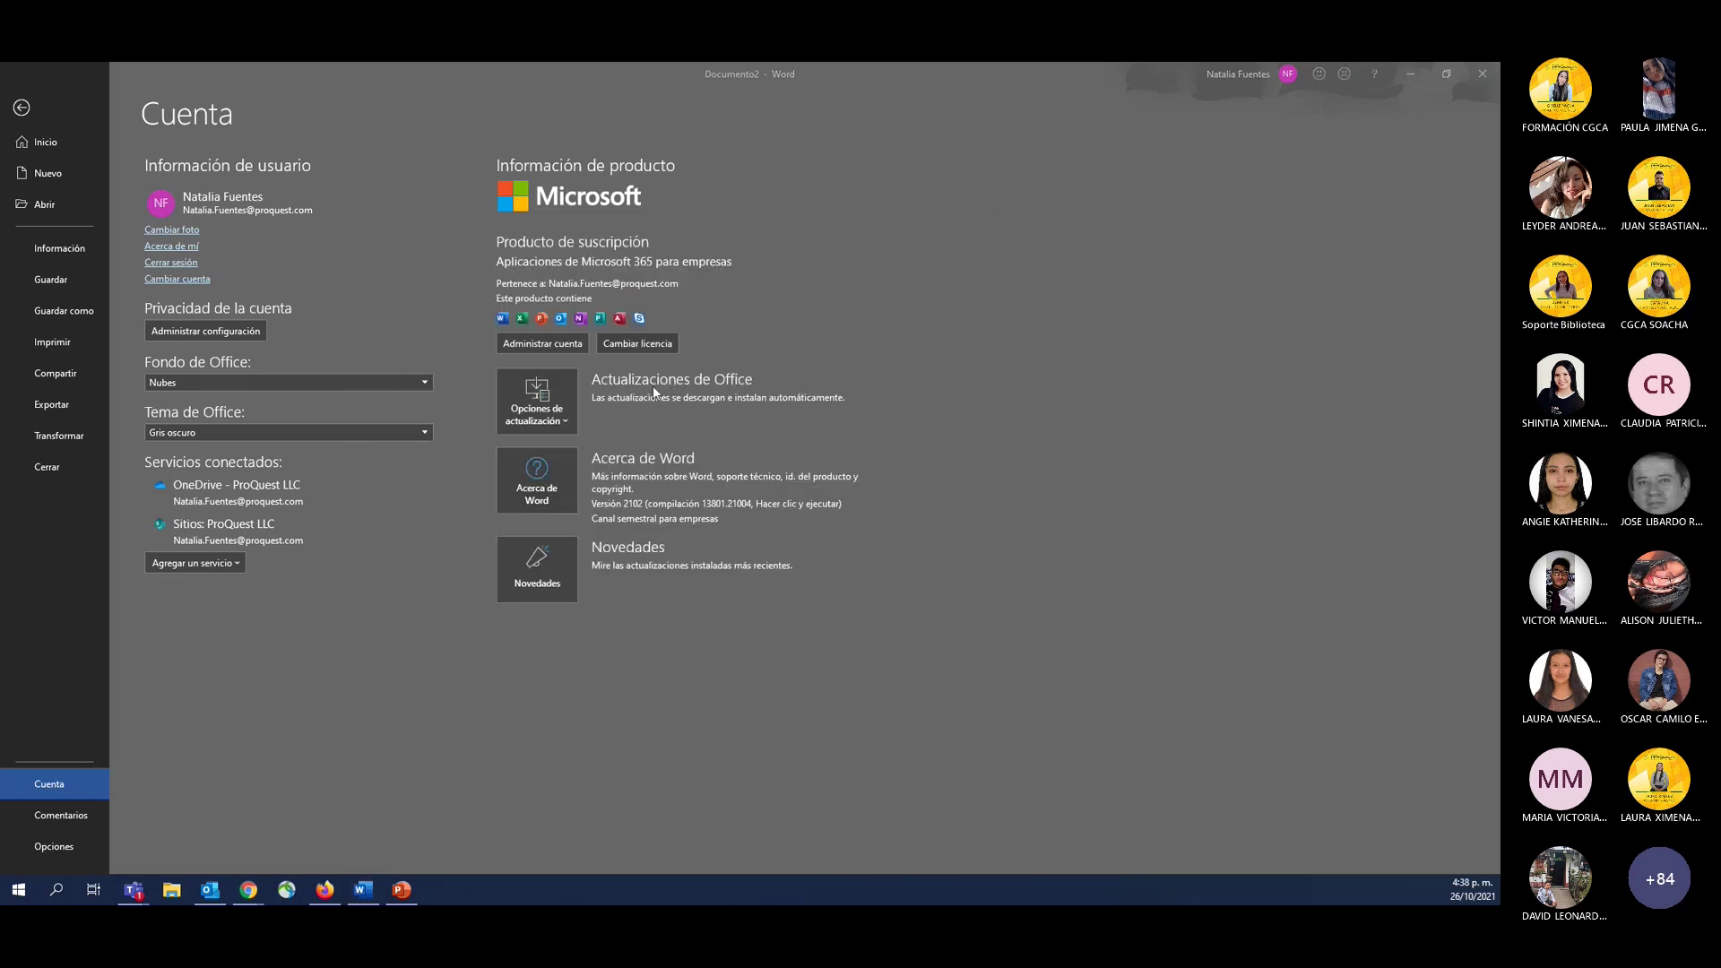
key("alt+Tab")
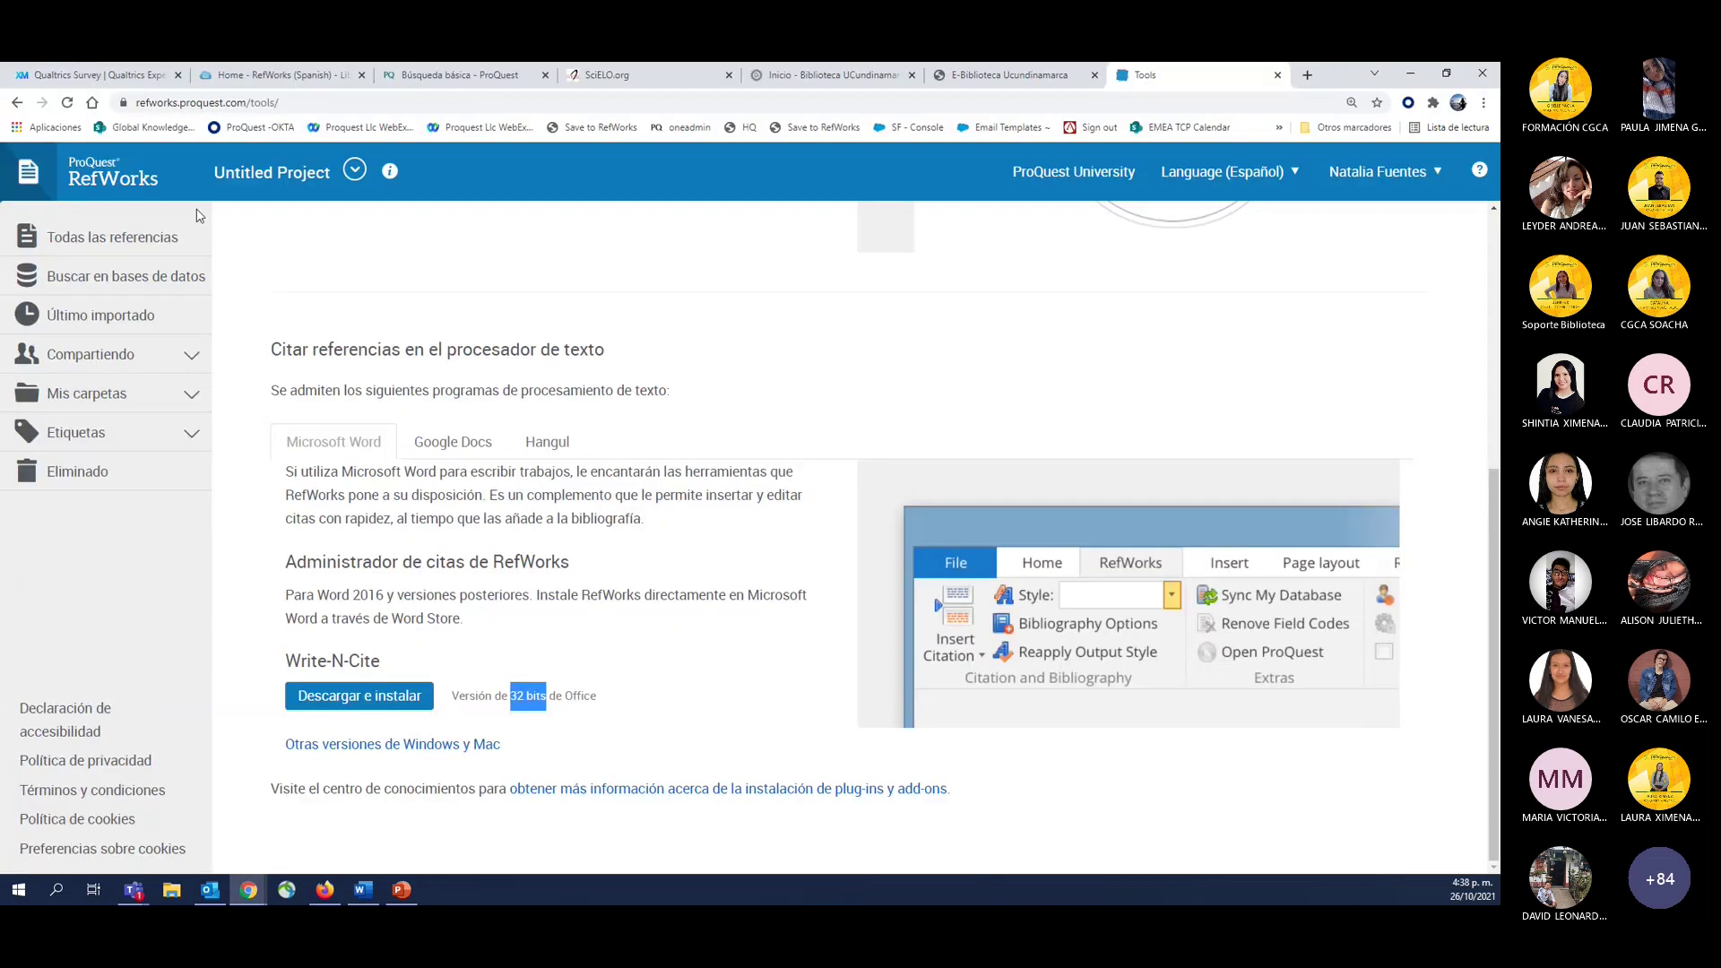
Highlight the 32-bit version note and open Otras versiones de Windows y Mac, emphasizing the 64-bit heading.
left_click(493, 700)
left_click_drag(459, 699, 549, 701)
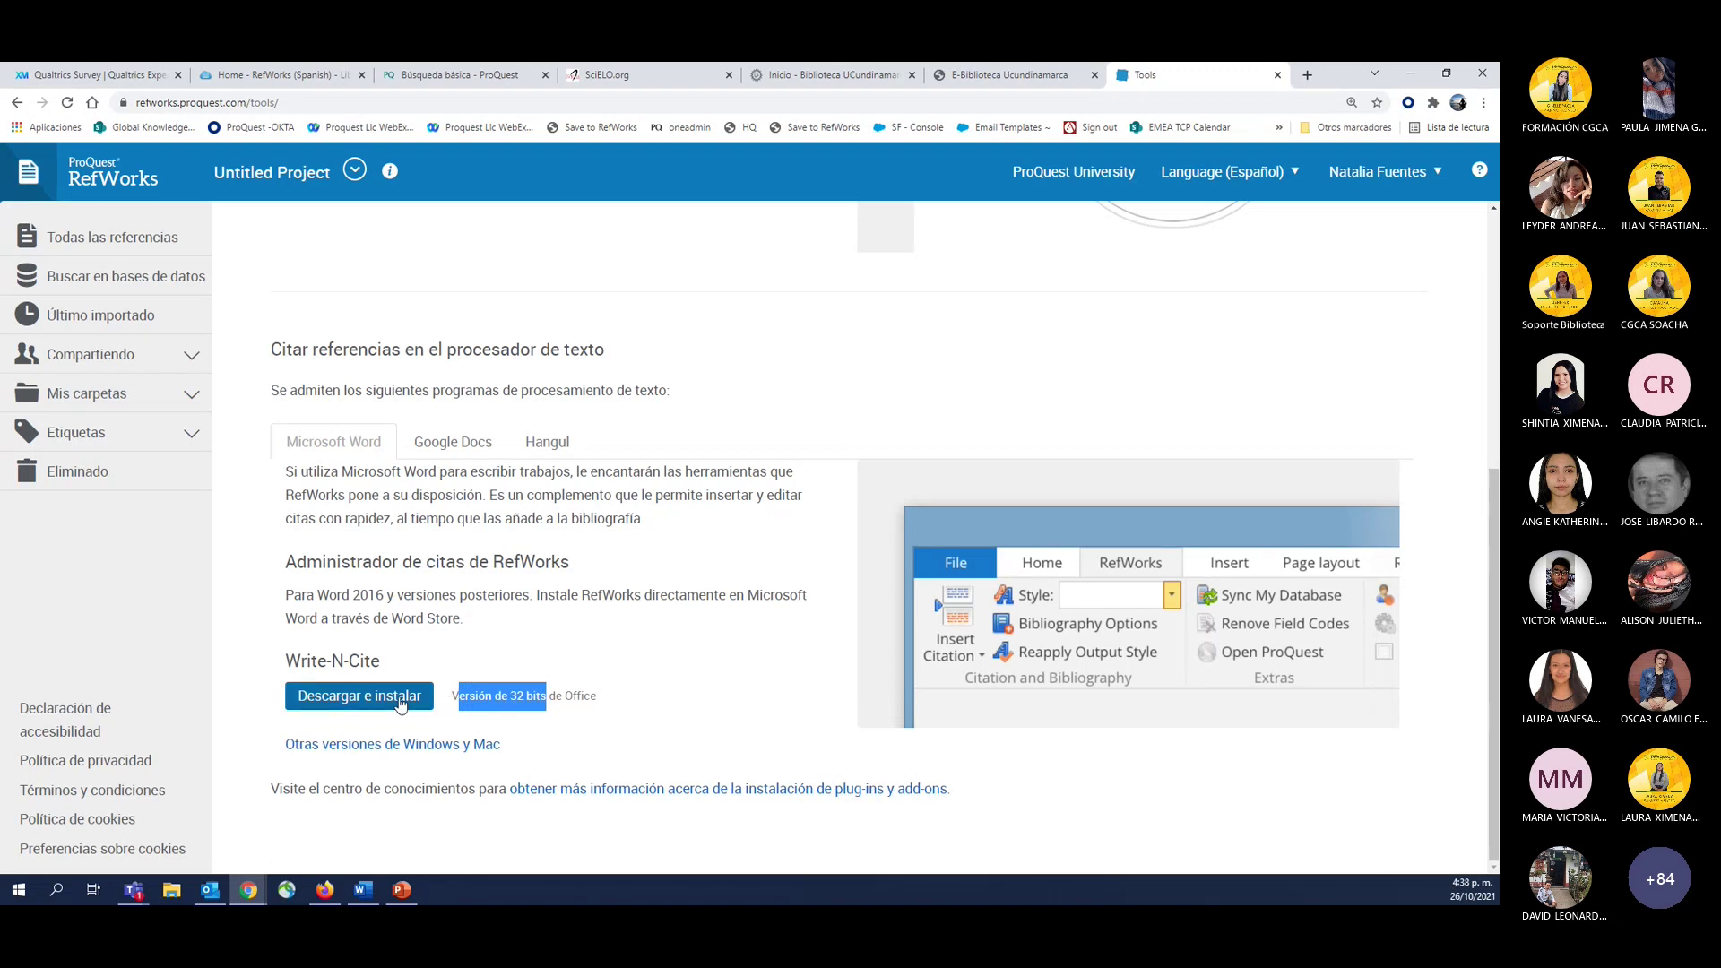
left_click(316, 751)
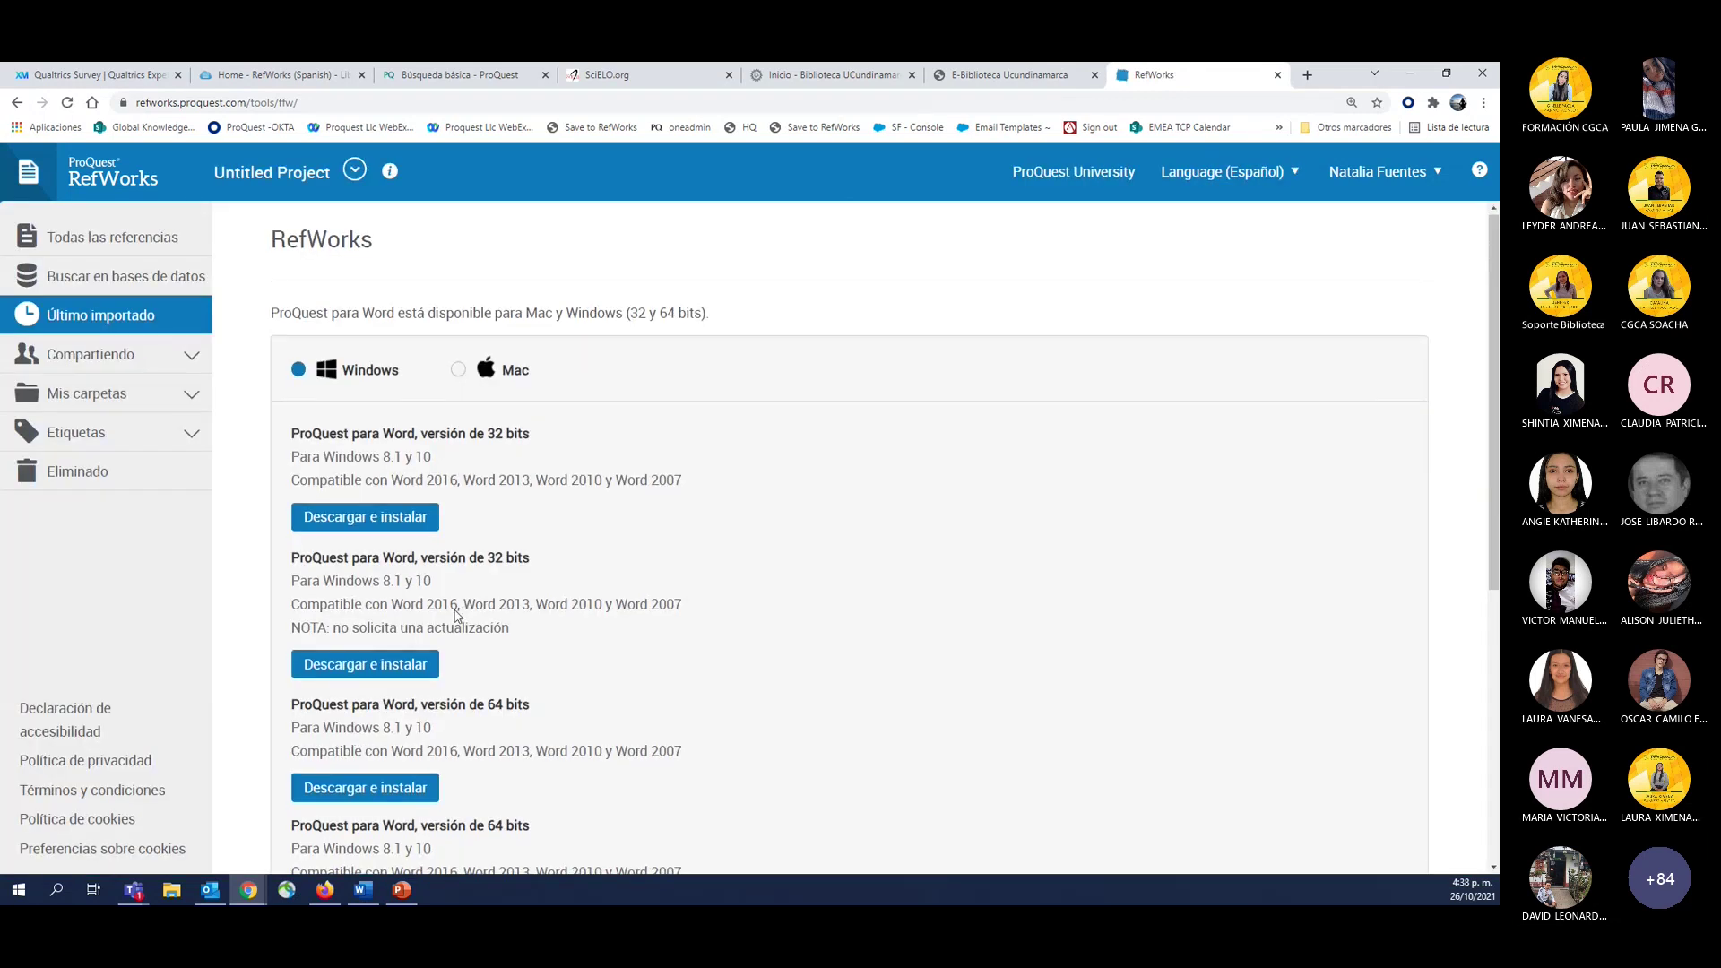
double_click(507, 705)
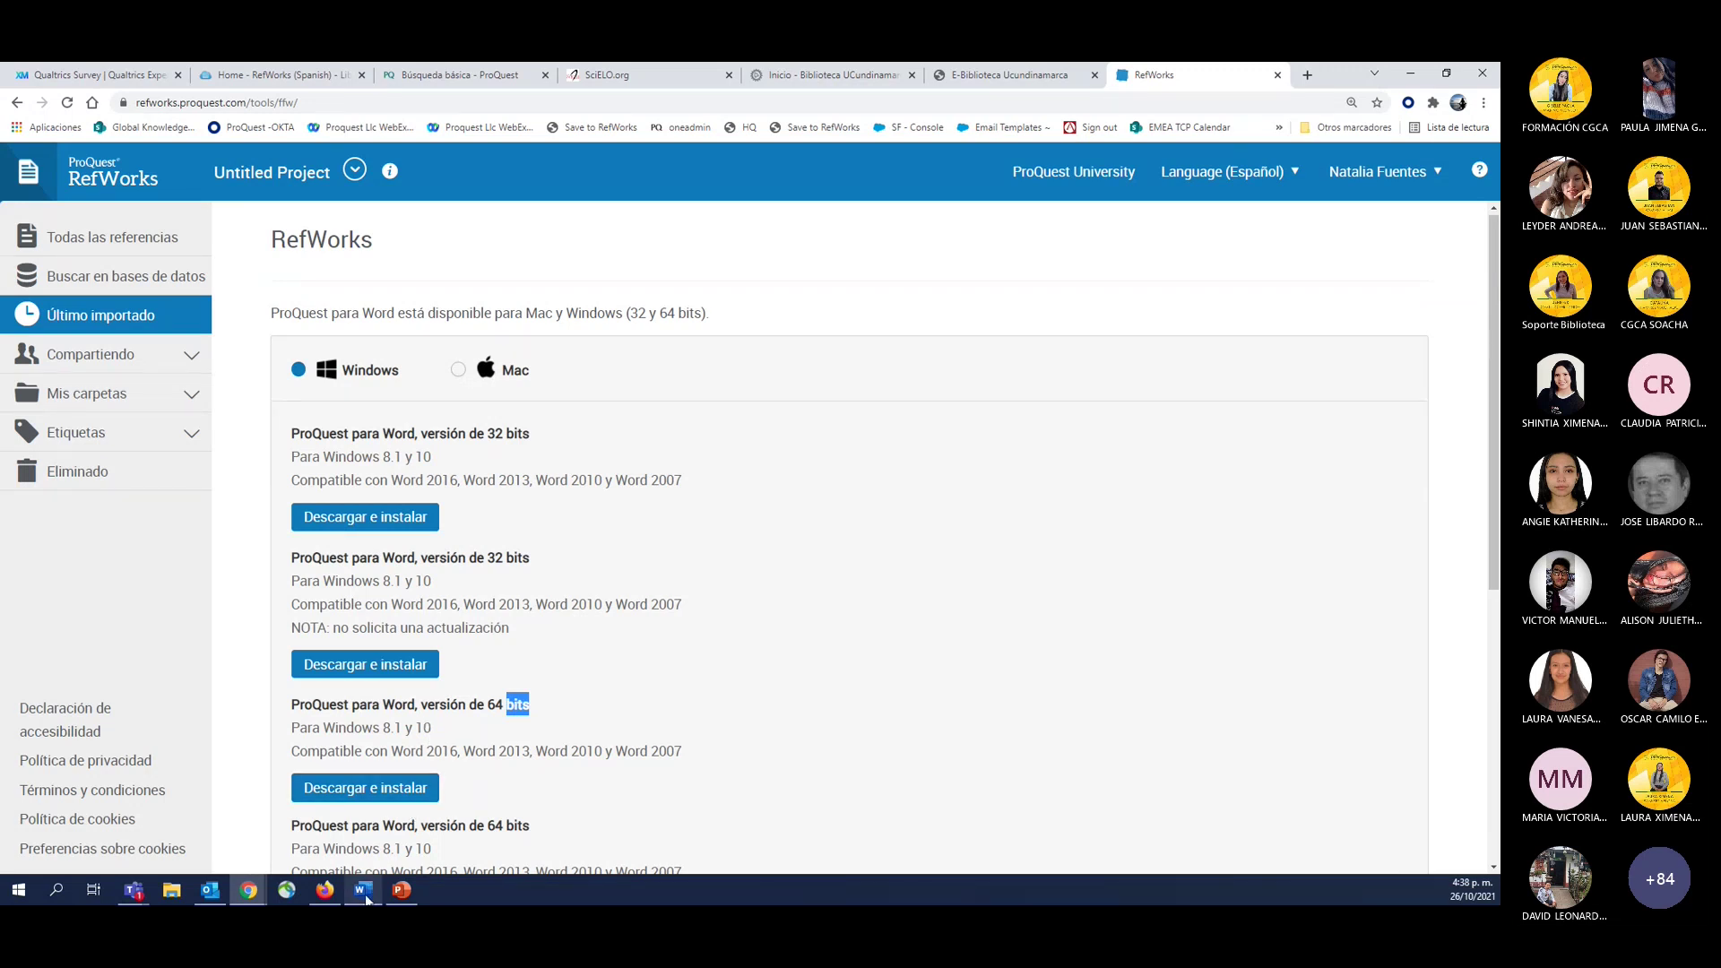
Bring Word forward and leave the account page for the blank document.
mouse_move(366, 899)
left_click(362, 892)
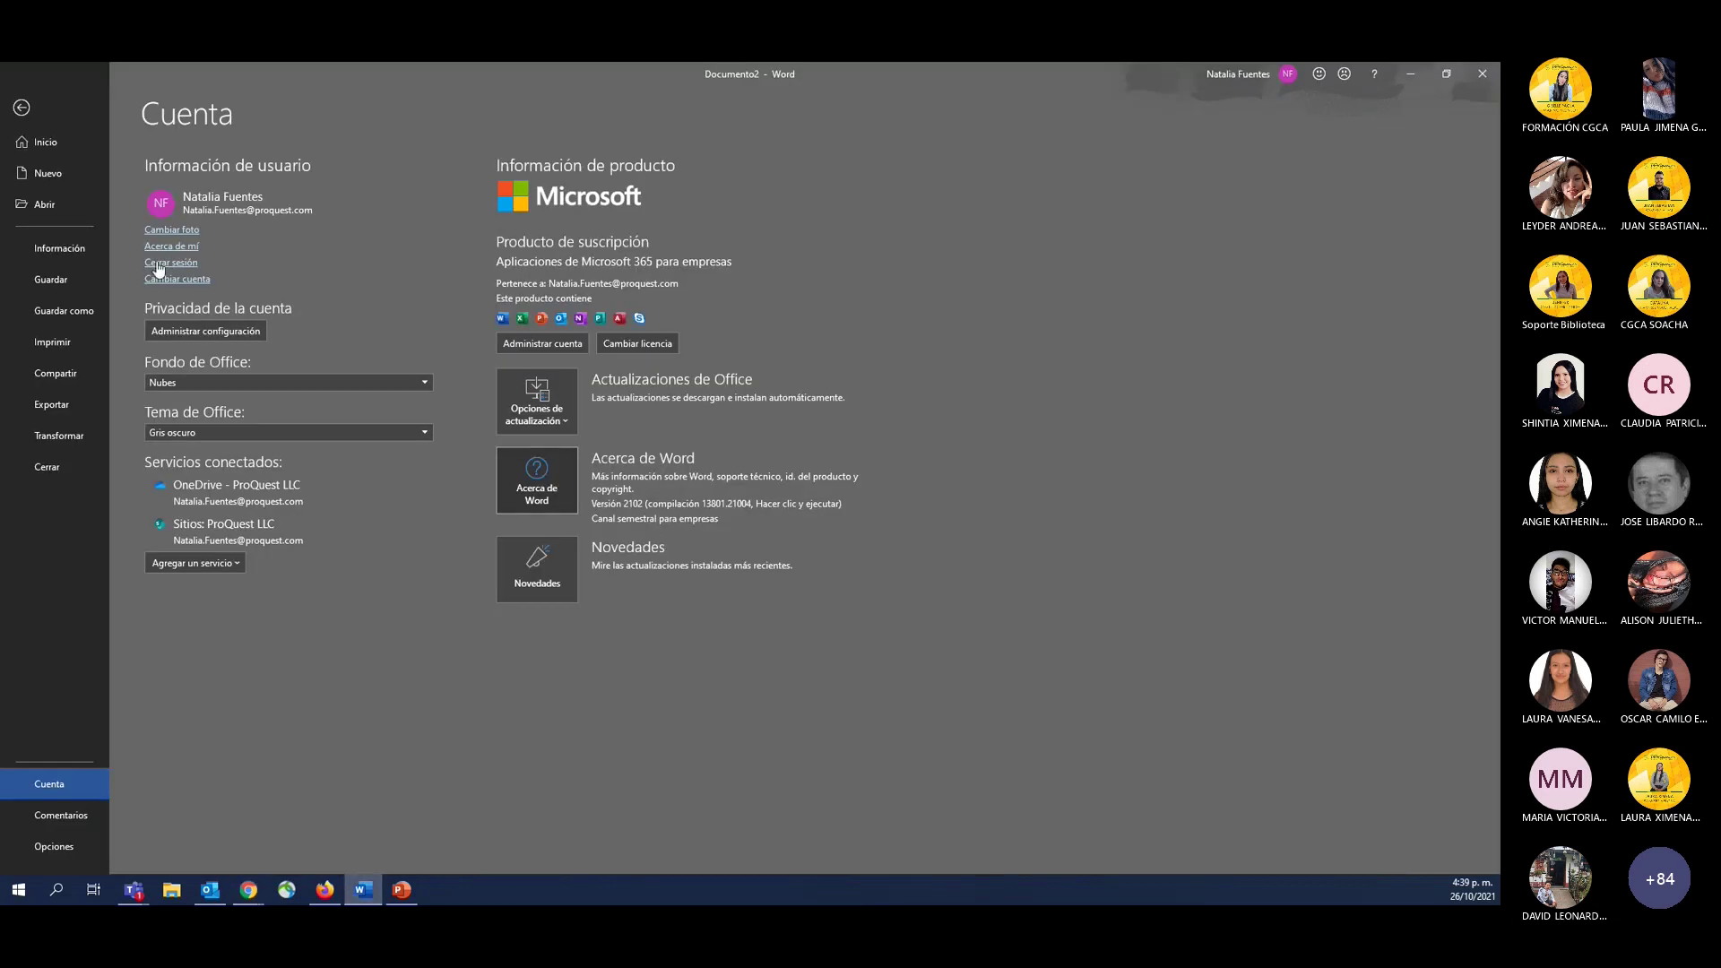
left_click(27, 107)
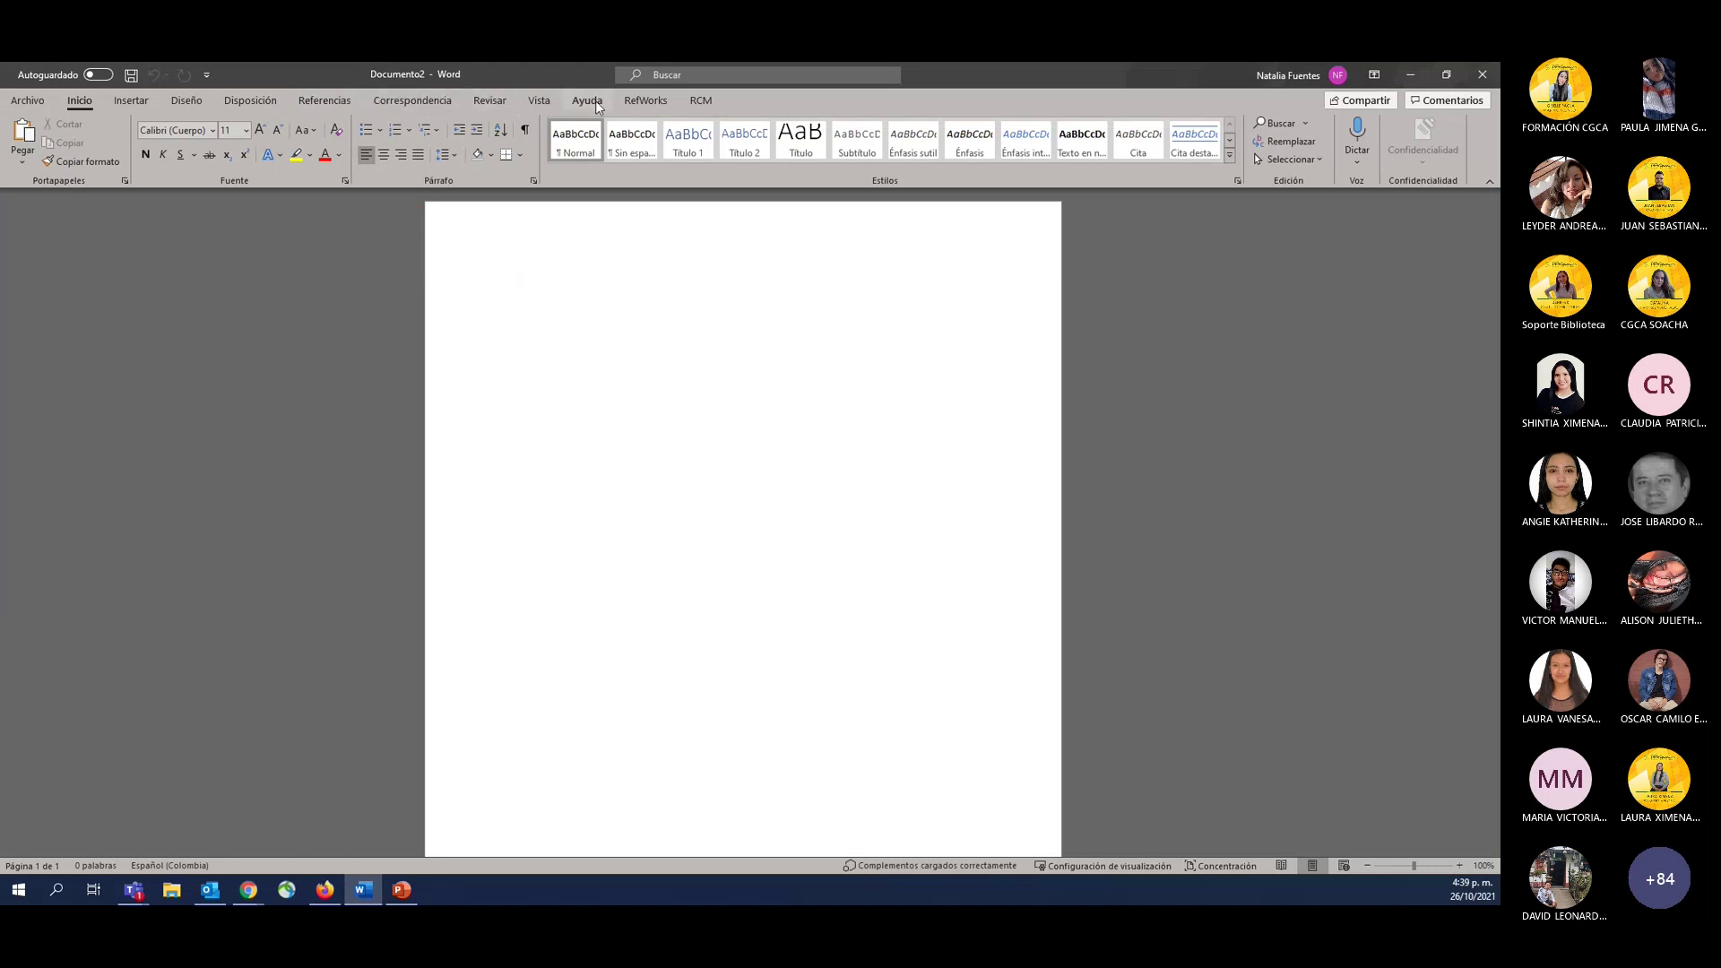
Show the RefWorks ribbon tab's citation tools in Word, then switch back to the browser download page.
left_click(651, 100)
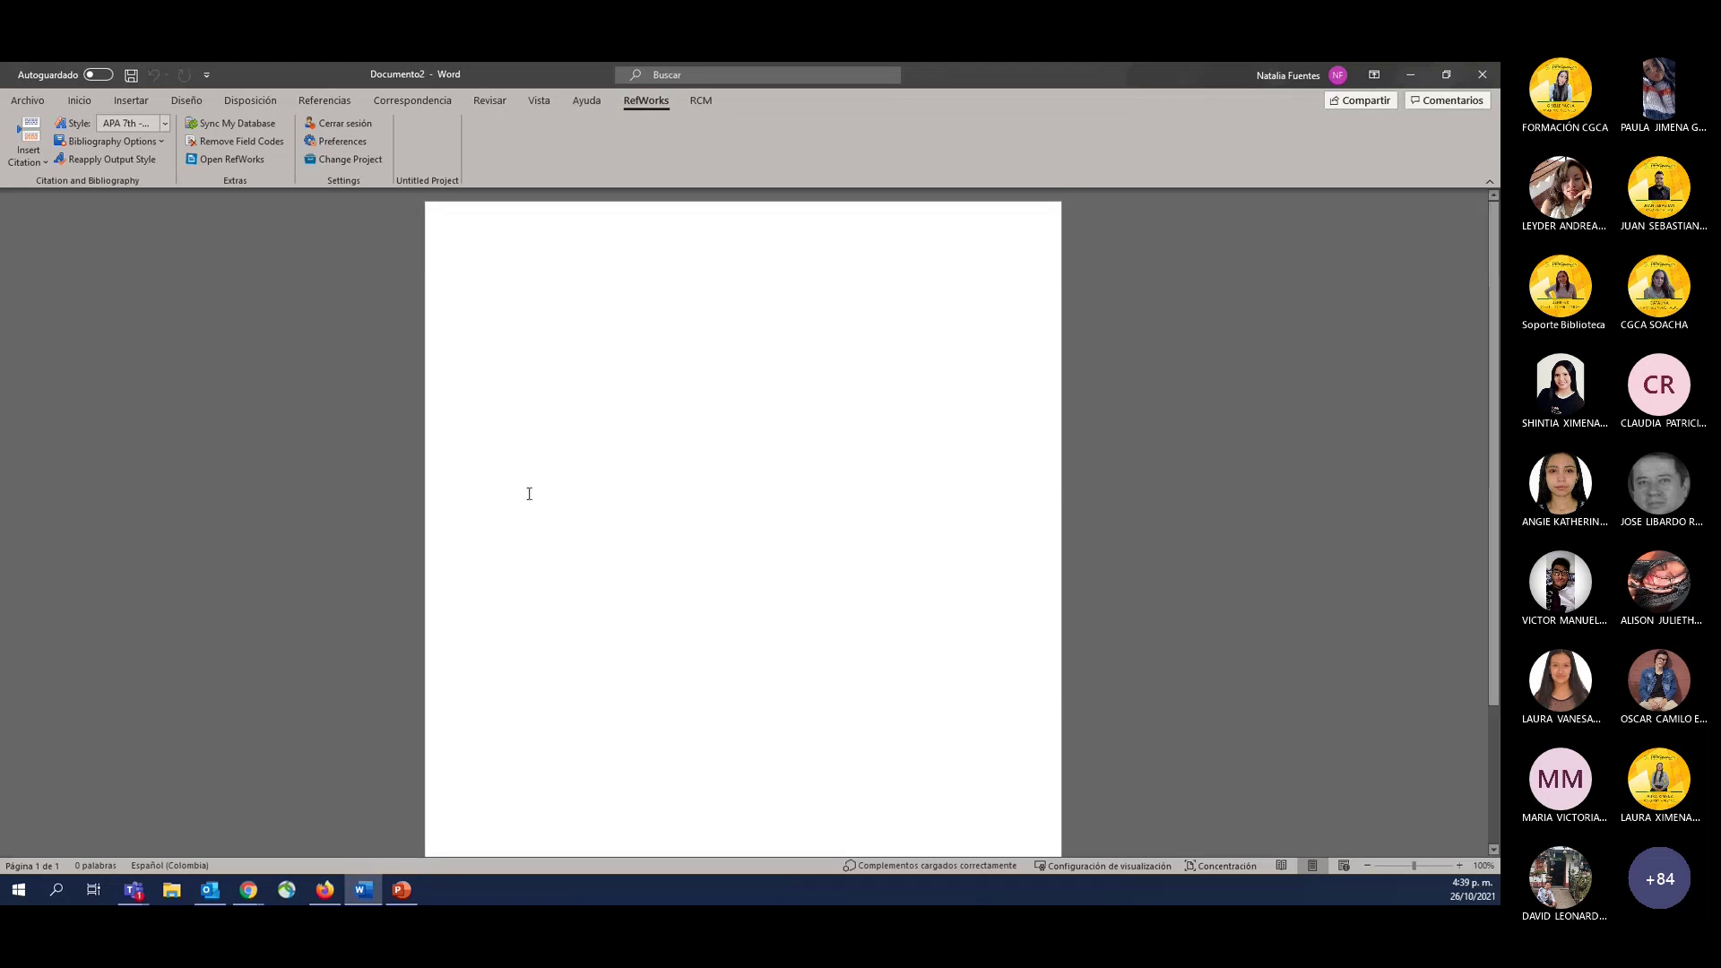
key("alt+Tab")
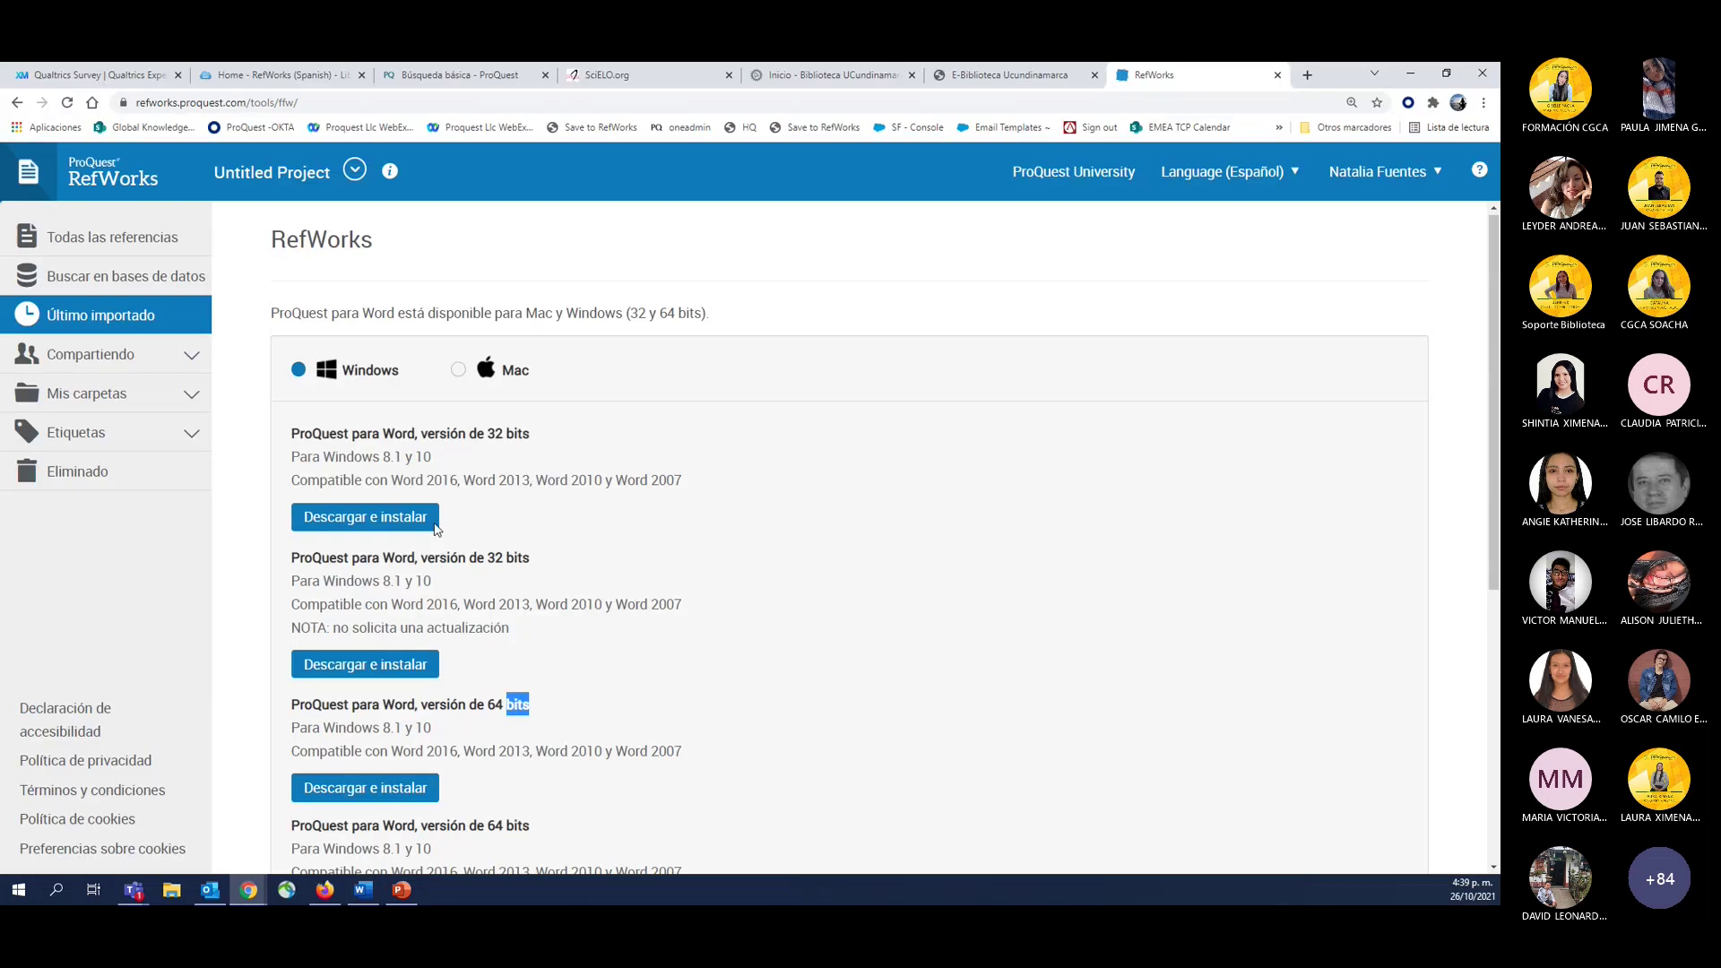
Return to the RefWorks Tools page, scroll to the word-processor citation section, then switch to Word.
left_click(17, 103)
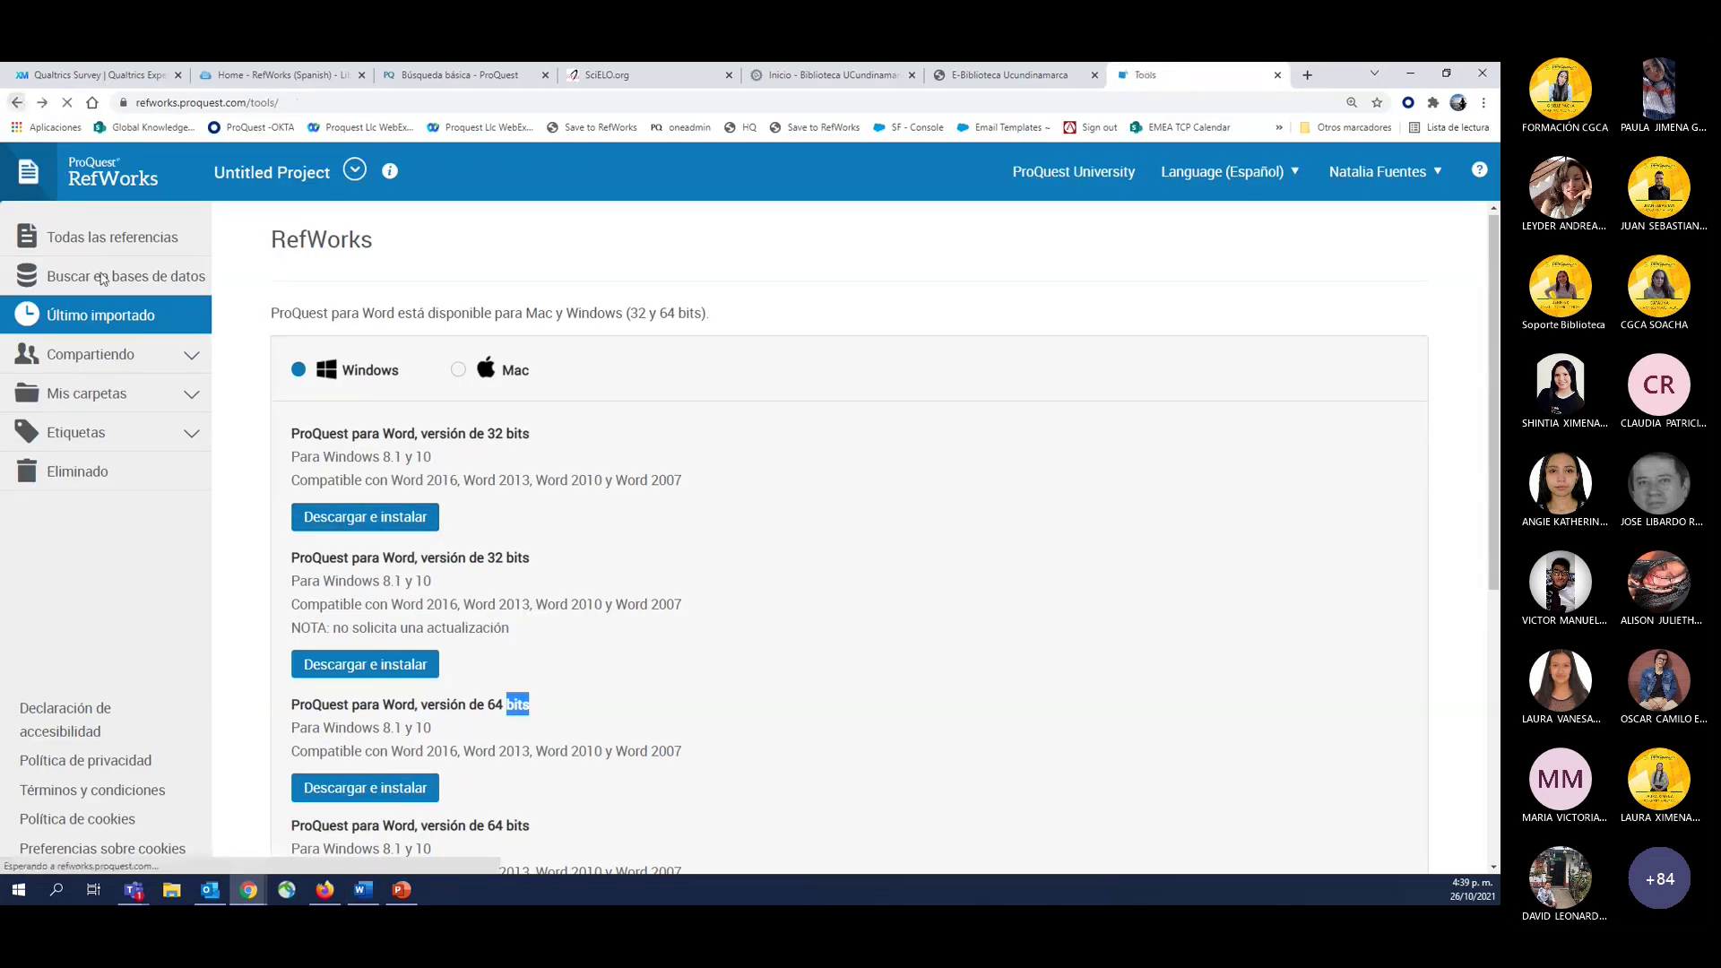
scroll(322, 681, "down", 3)
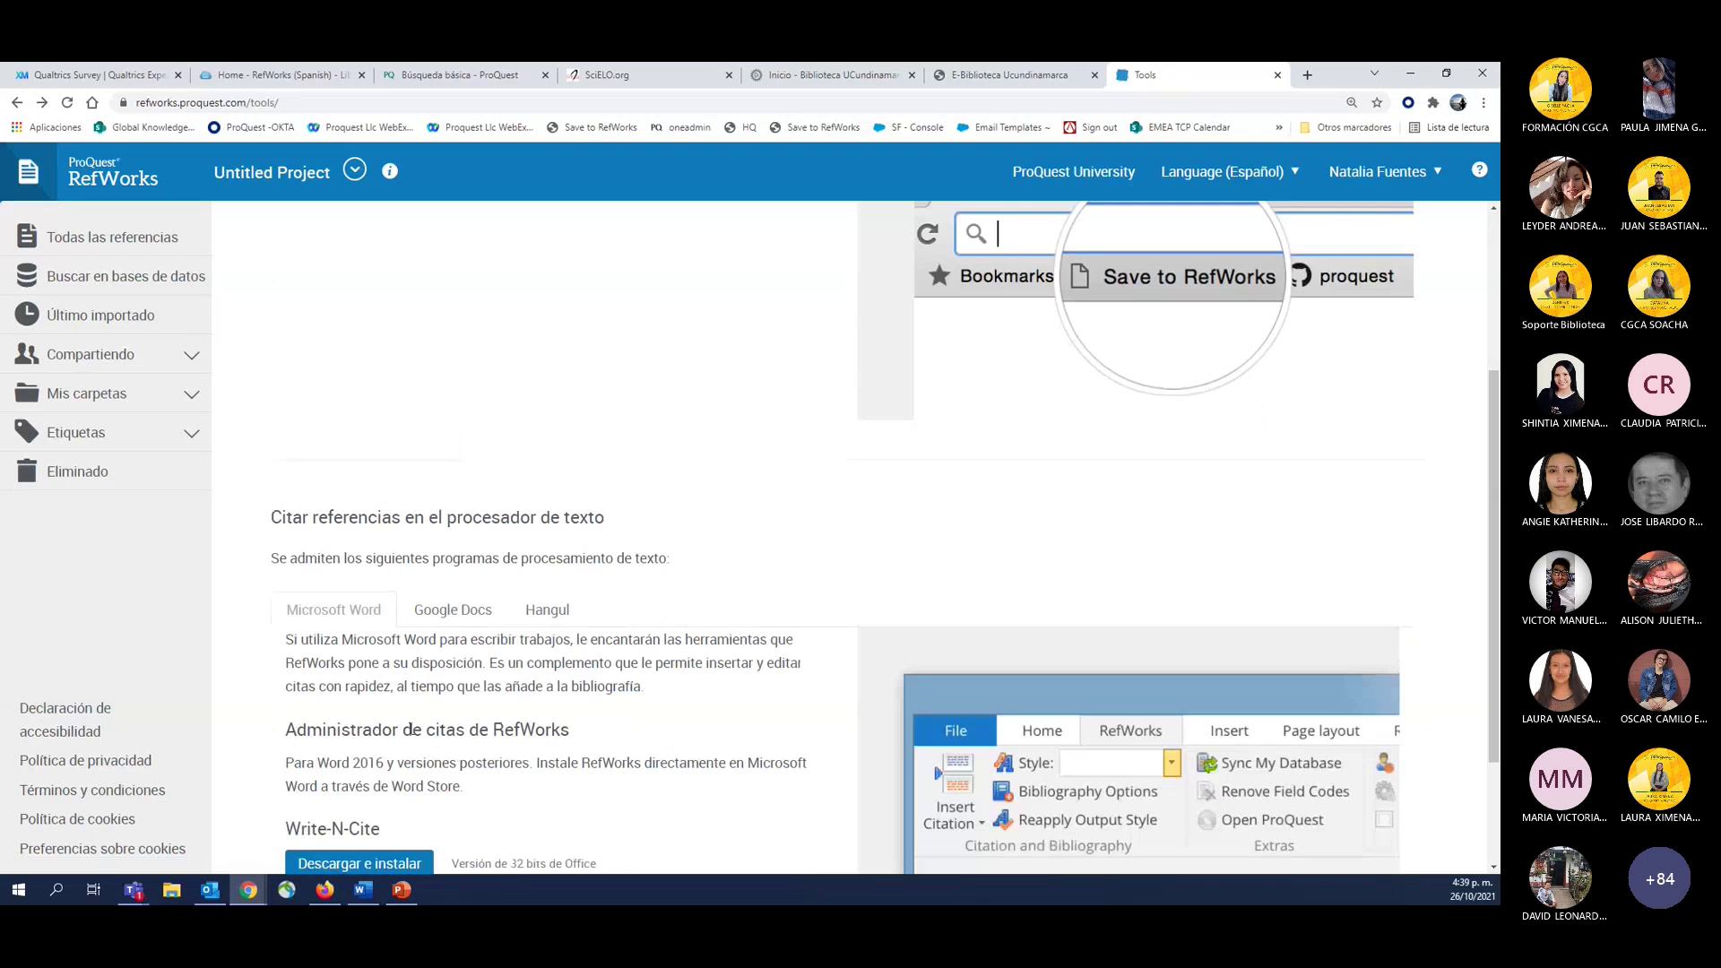
key("alt+Tab")
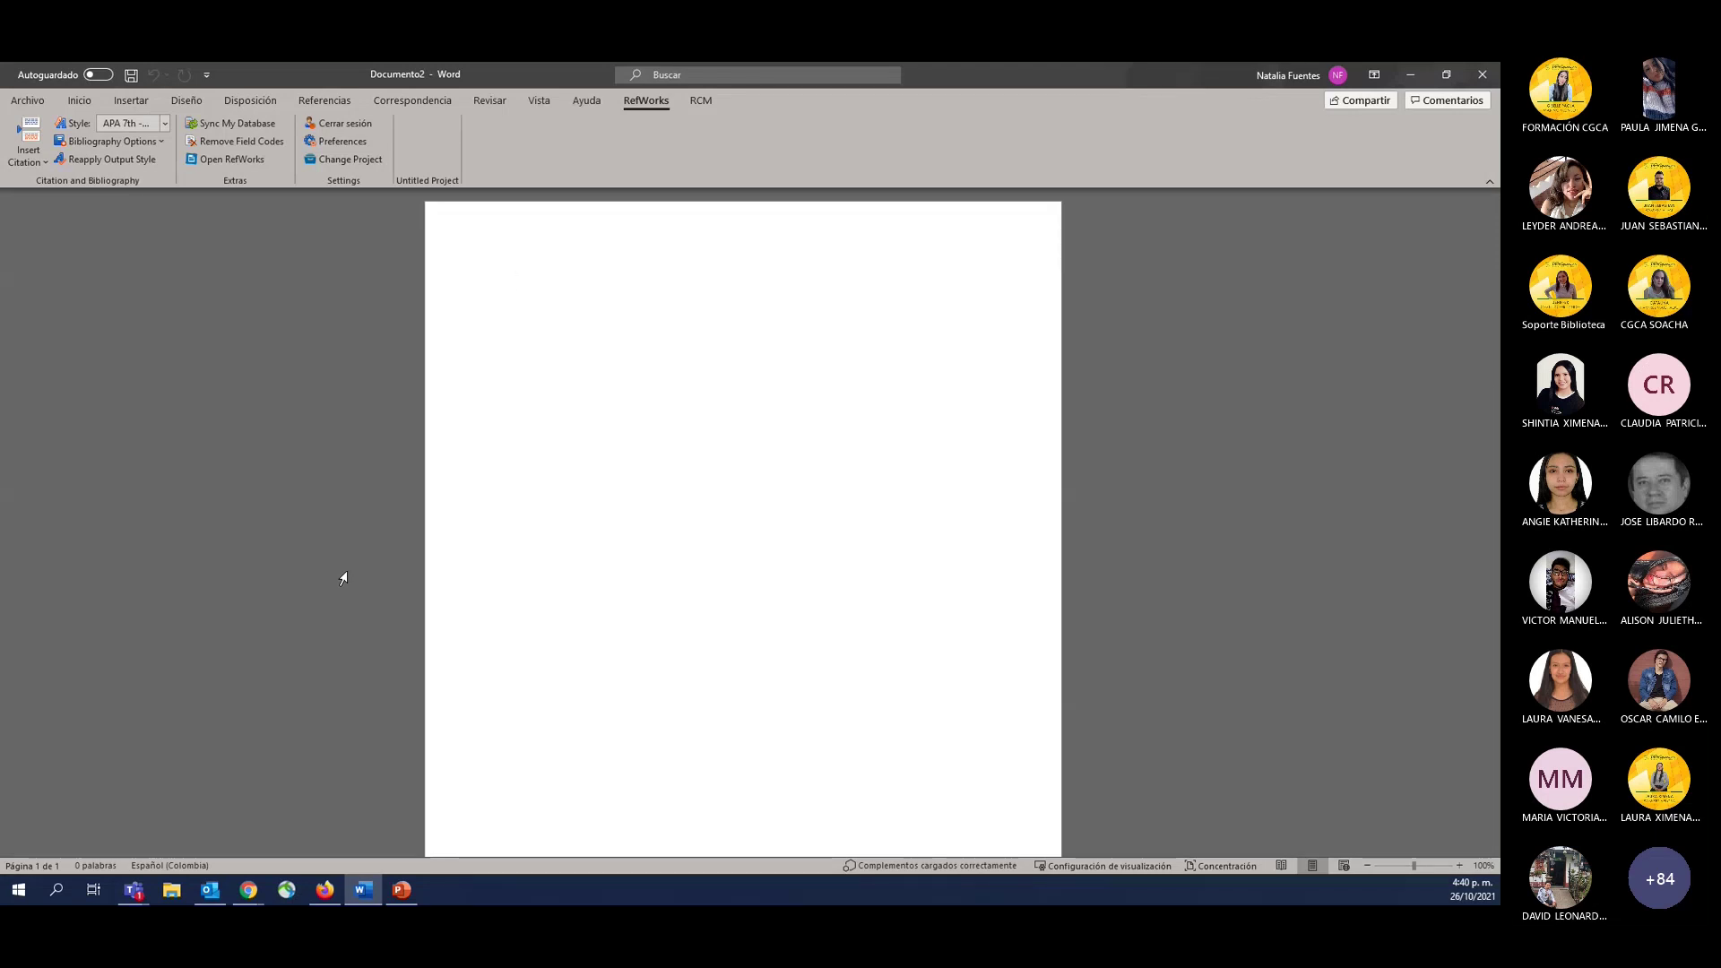
With the Insertar tab shown, type 'Tienda', 'Store' and 'complementos' on separate lines.
left_click(123, 98)
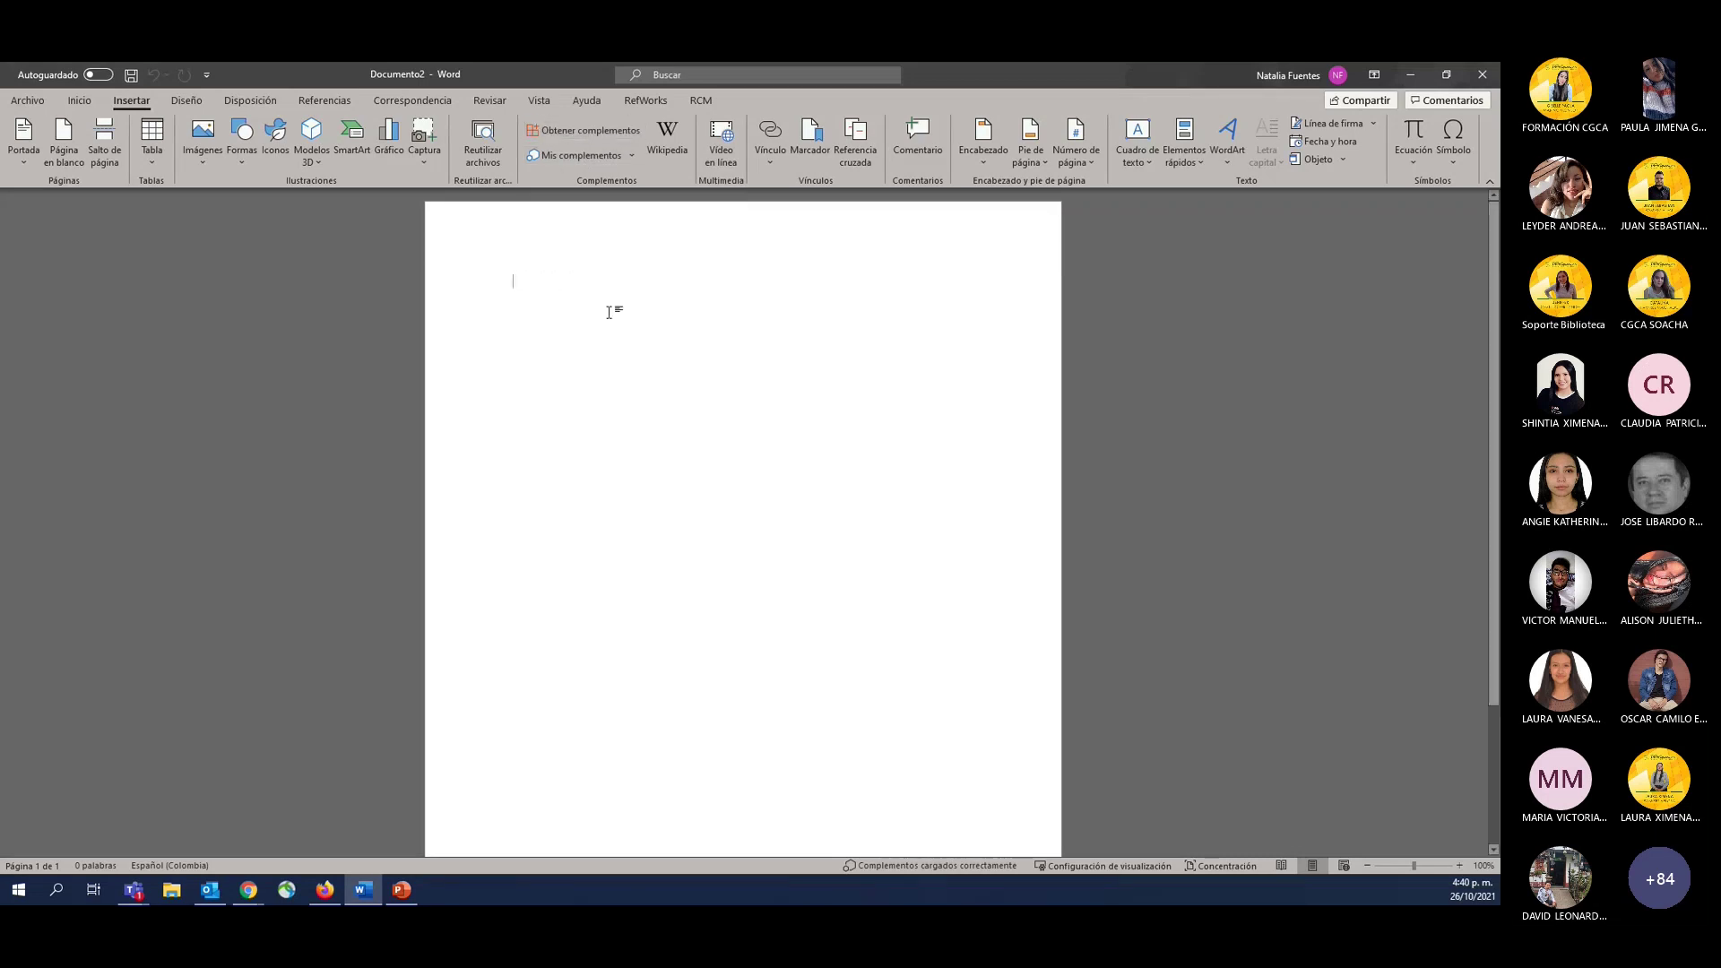
type("Tienda")
key("Return")
type("Store")
key("Return")
type("complementos")
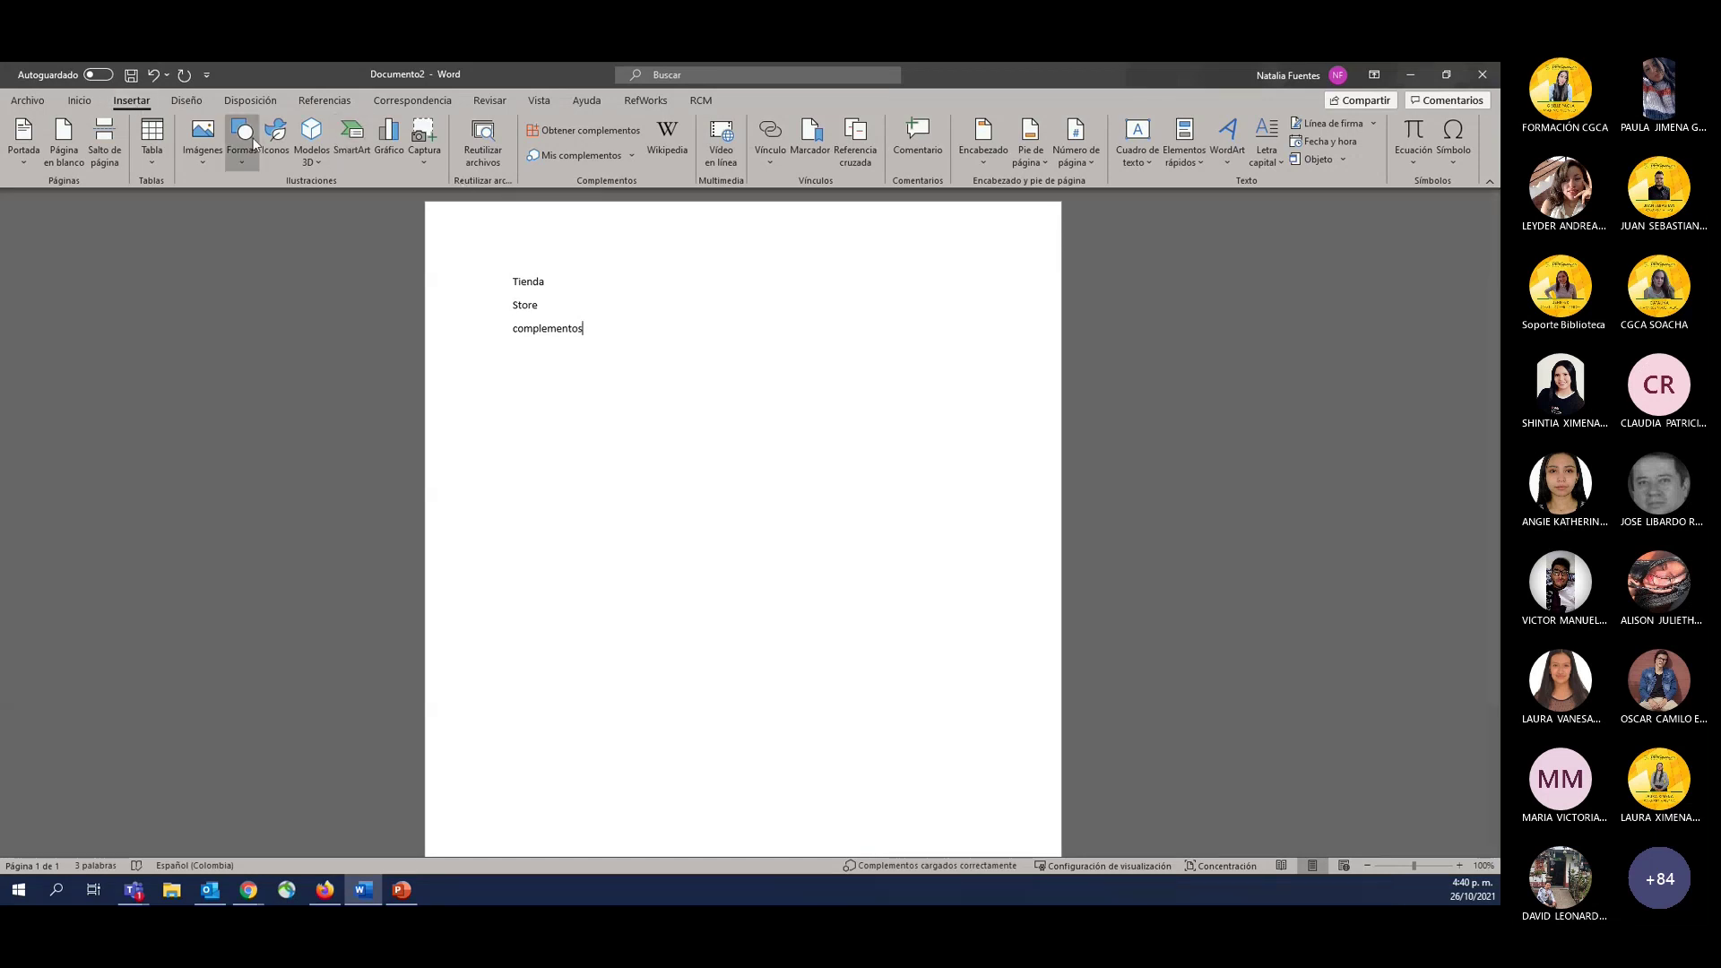
Search the Office add-ins store for 'refworks' and add RefWorks Citation Manager, accepting its terms.
left_click(569, 132)
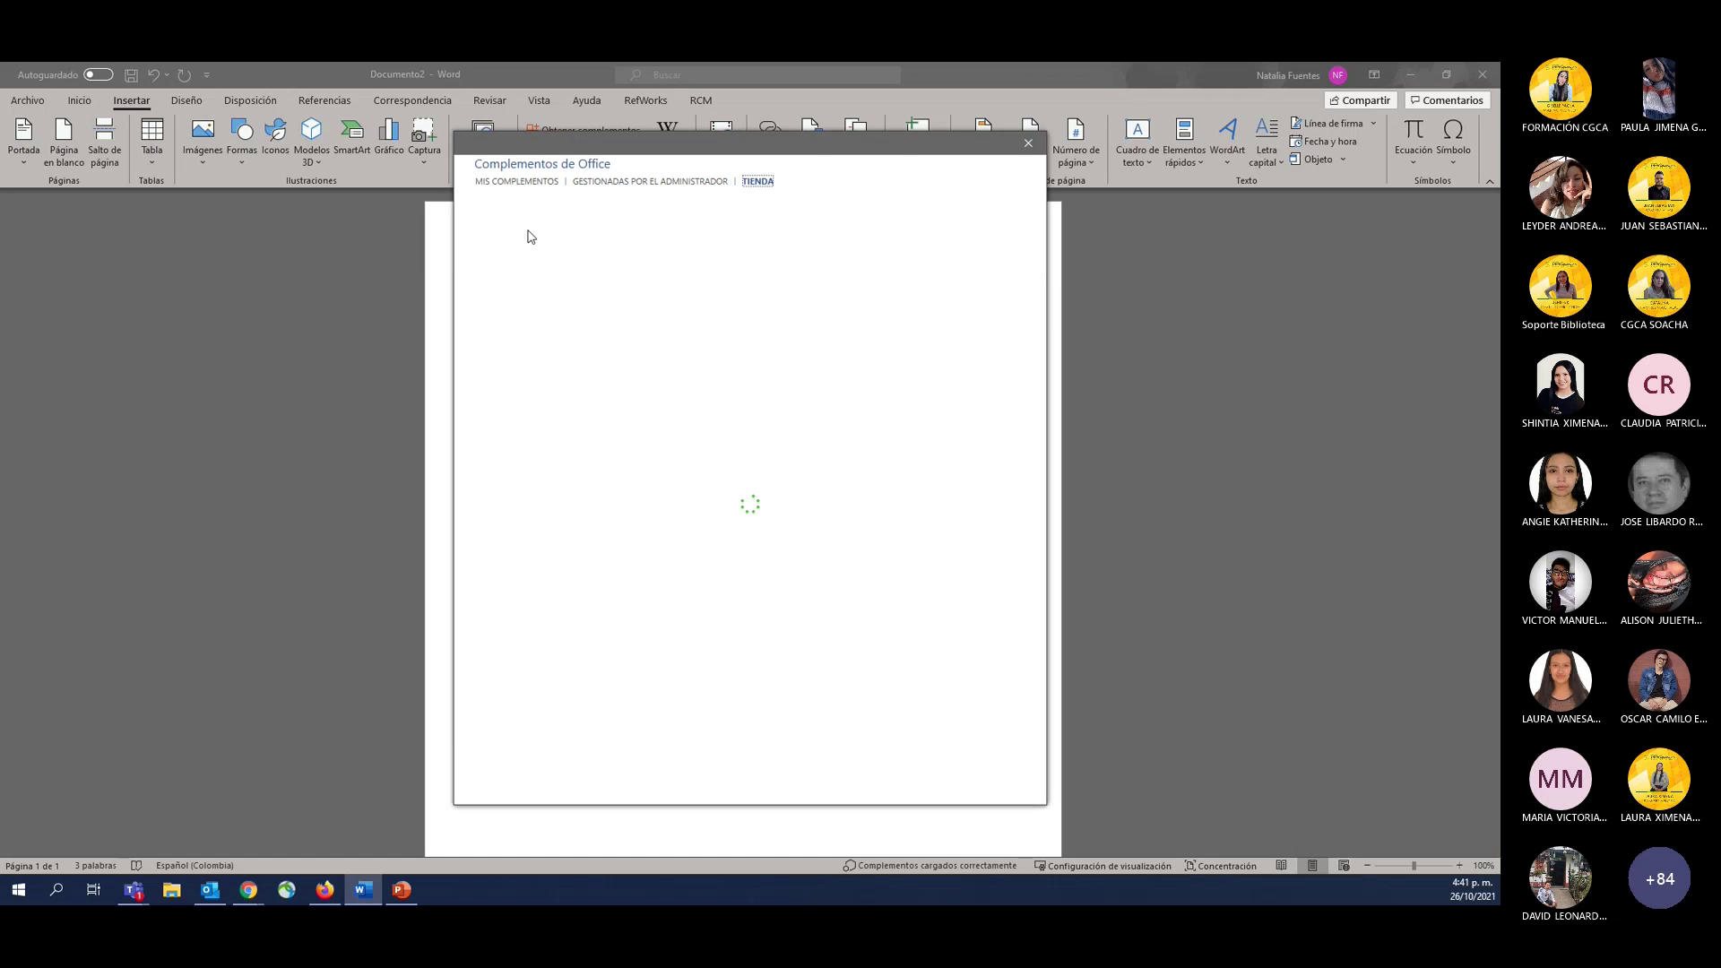
left_click(514, 271)
type("refworok")
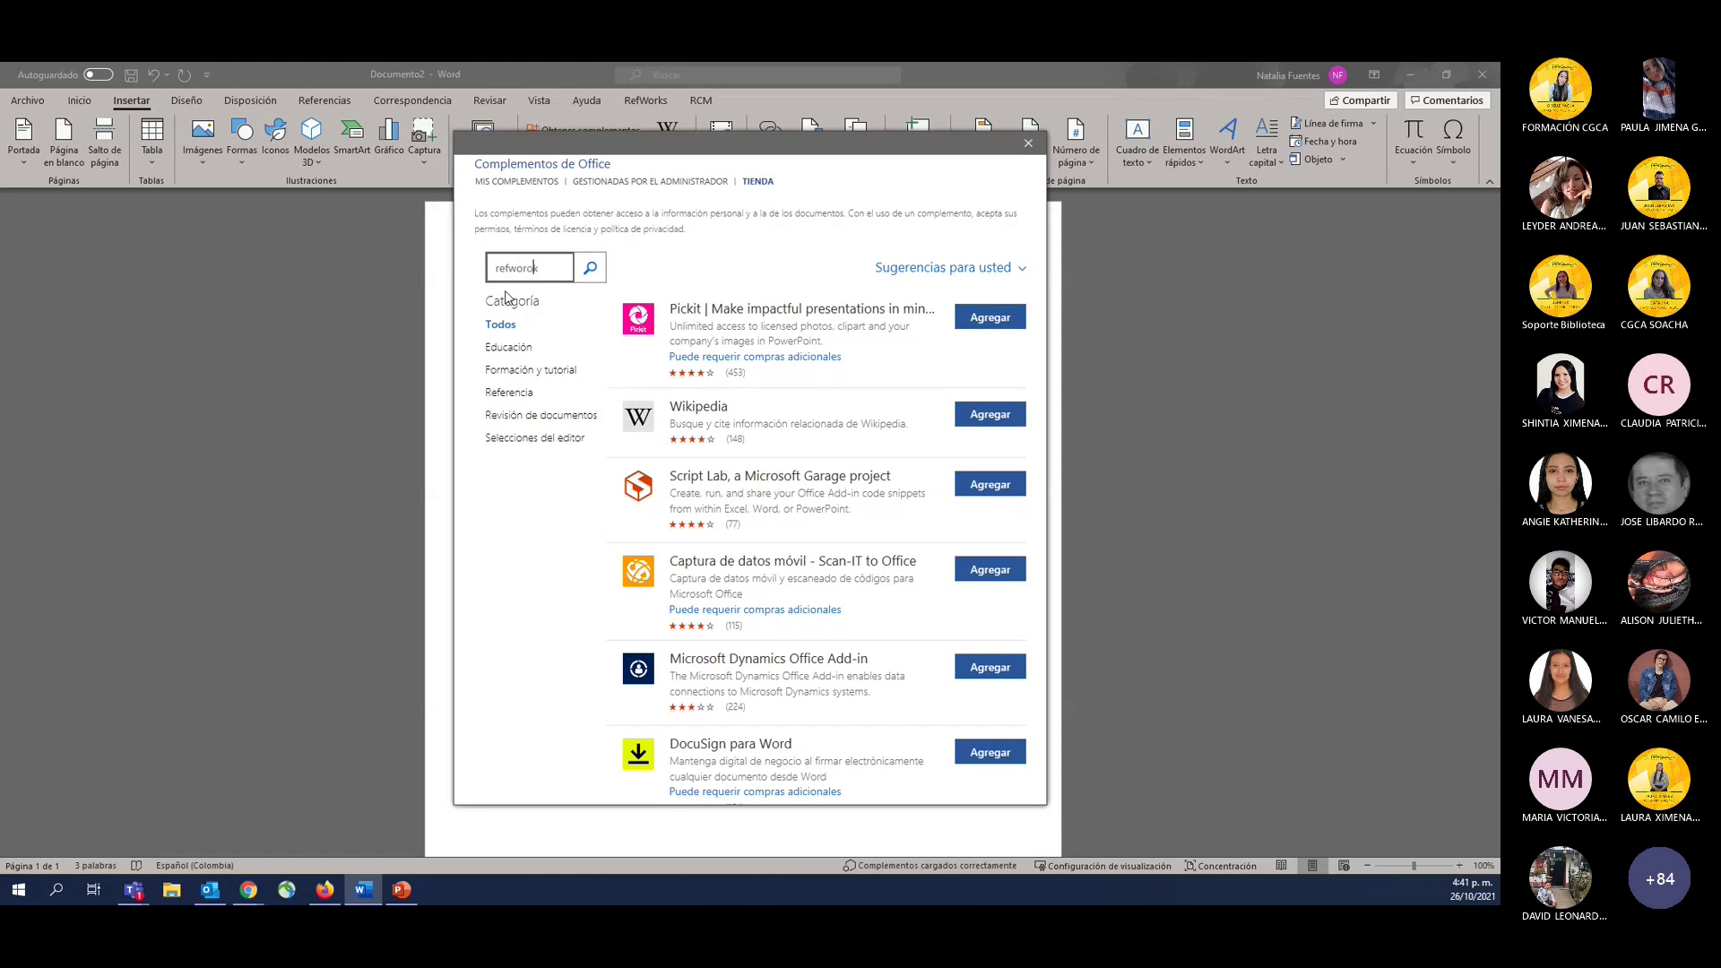
key("BackSpace")
key("BackSpace")
type("ks")
key("Return")
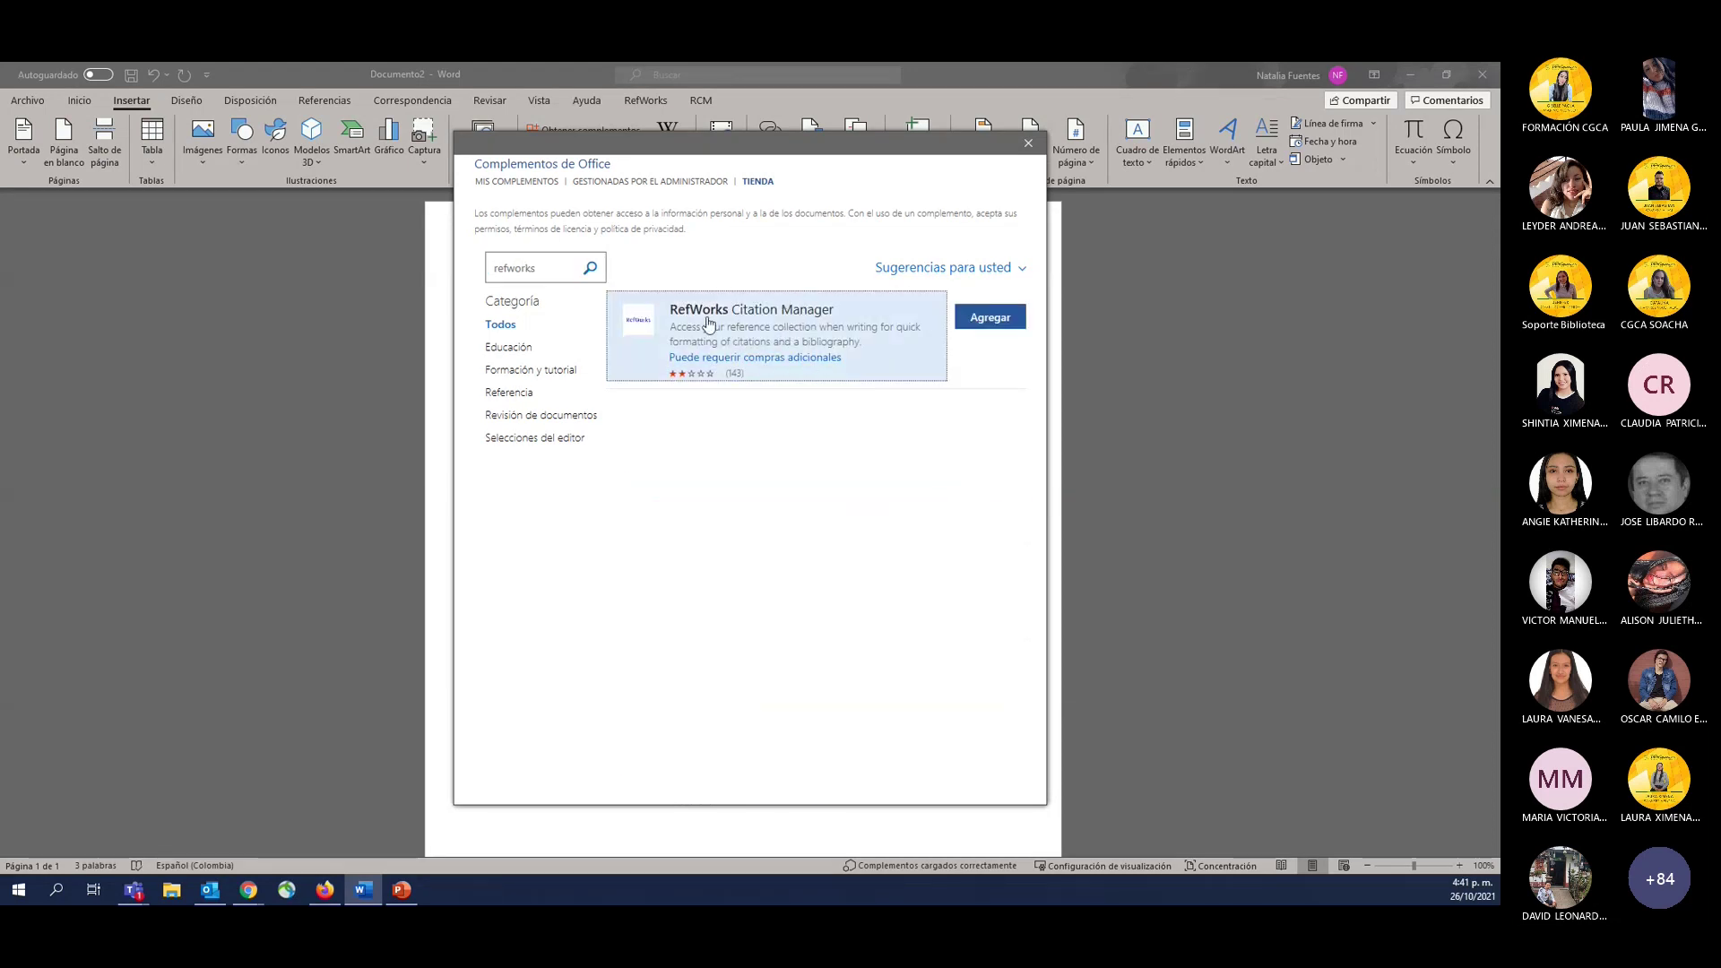
left_click(991, 317)
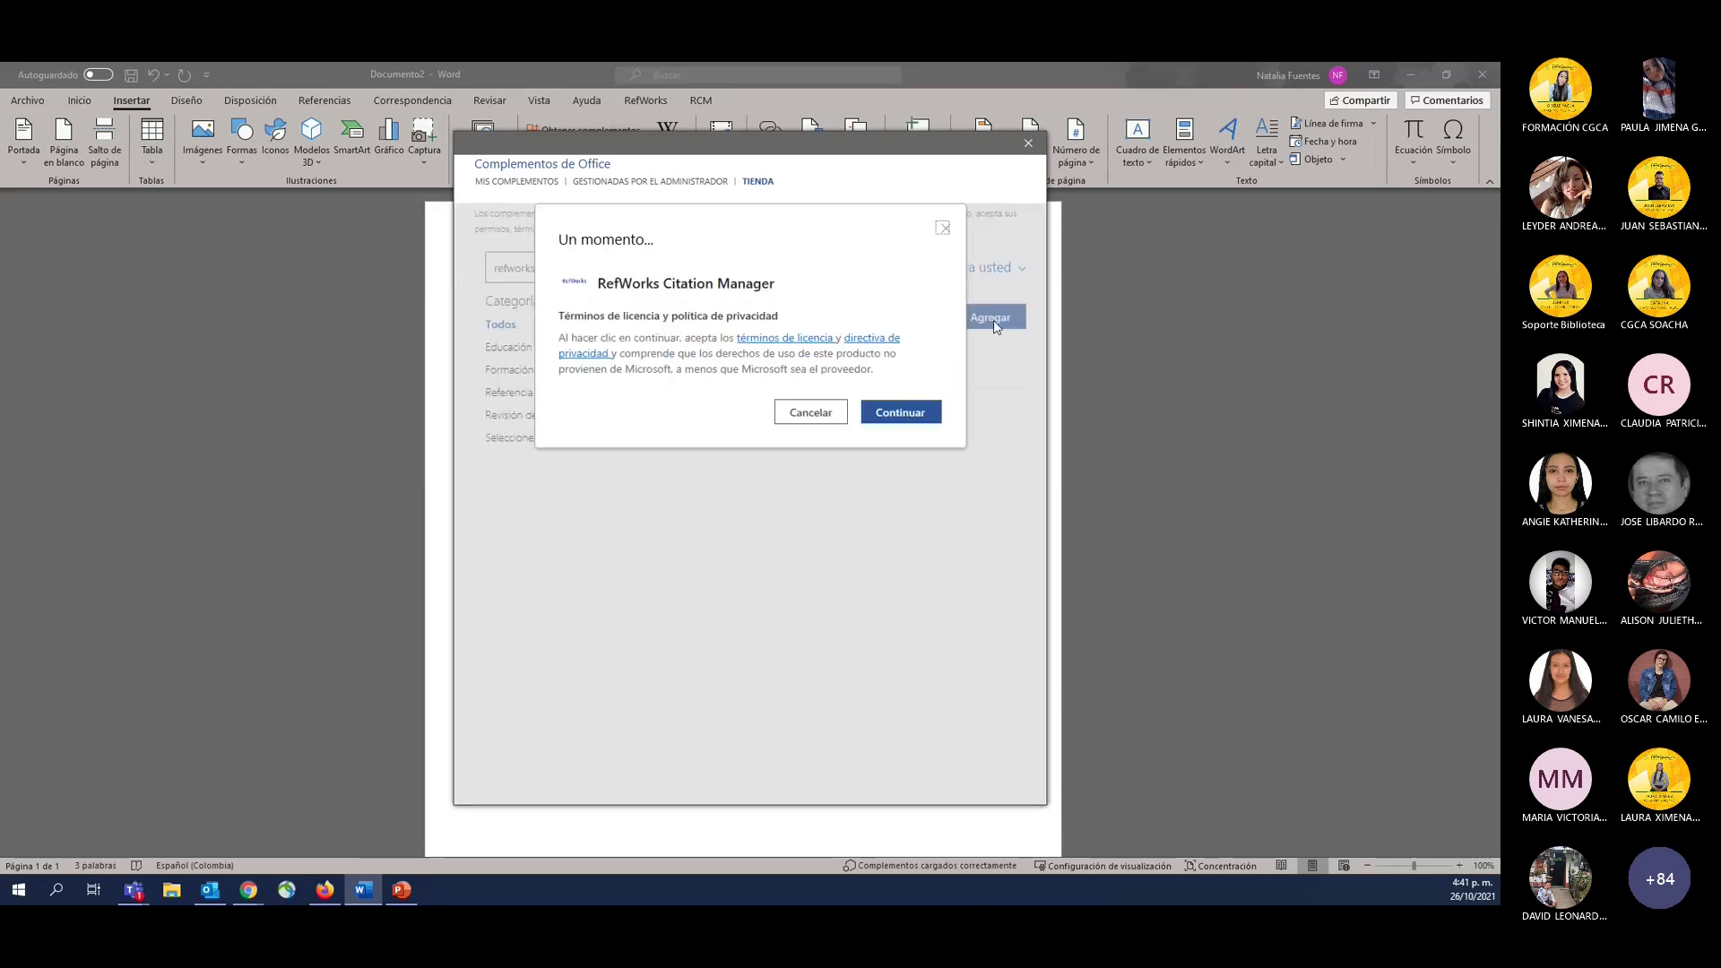
left_click(901, 411)
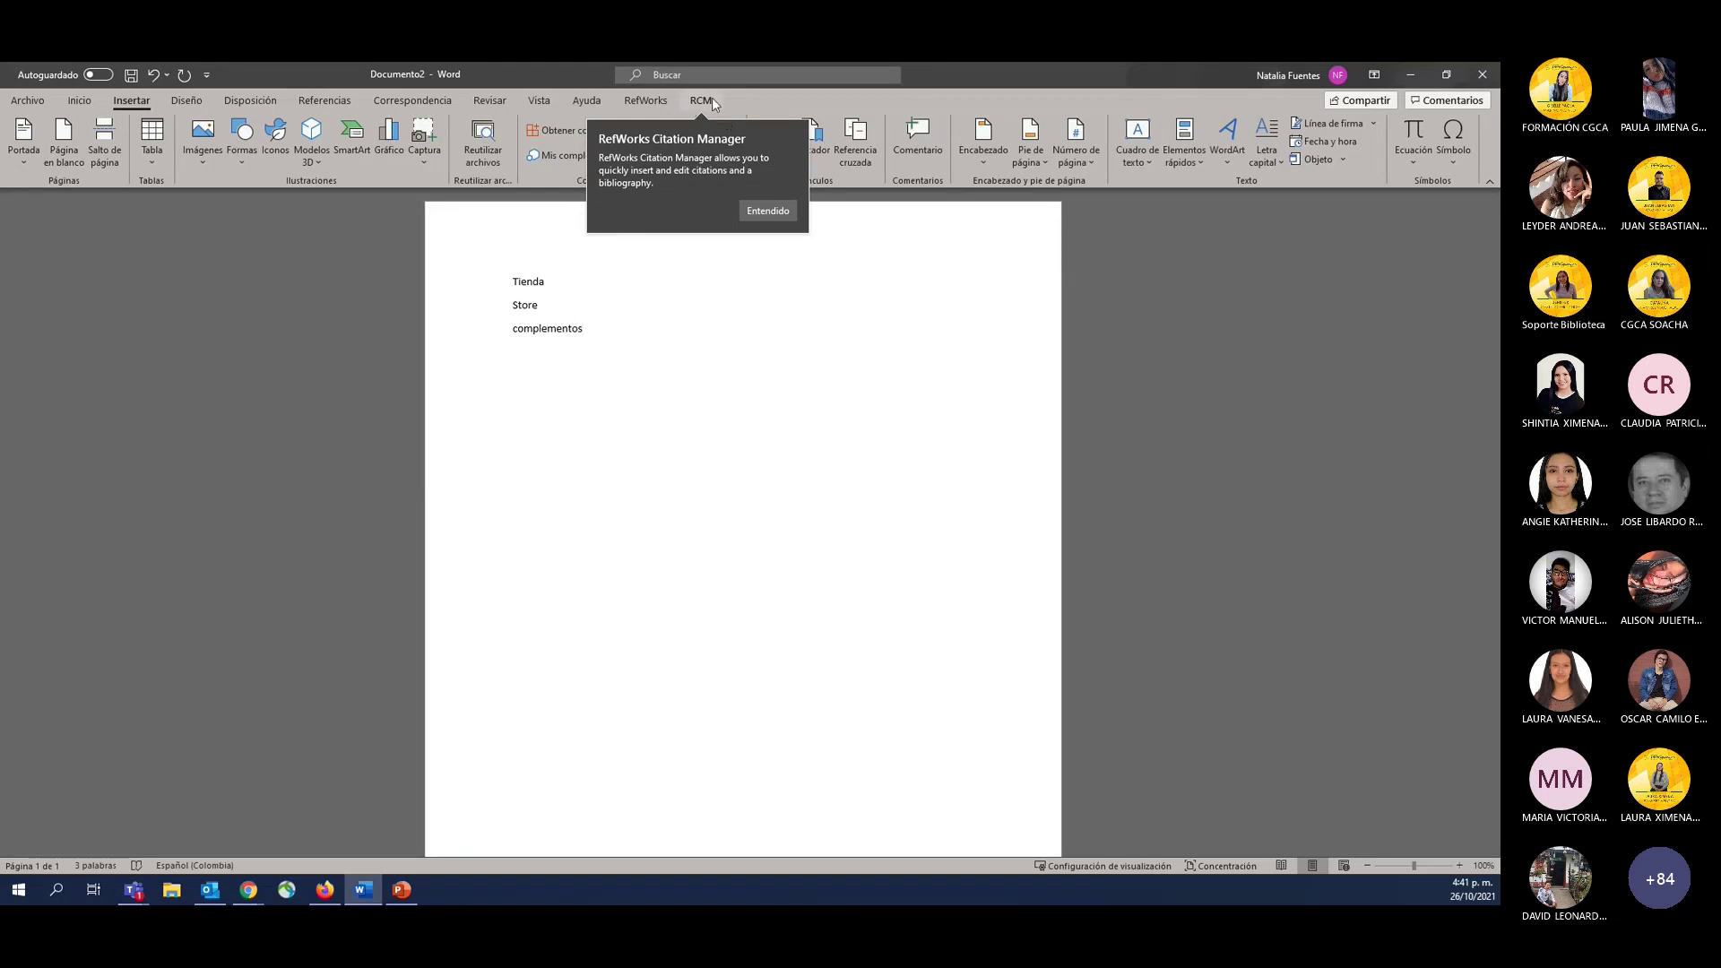
Compare the RCM and RefWorks ribbon tabs with the cursor at Tienda, then return to Chrome.
left_click(712, 99)
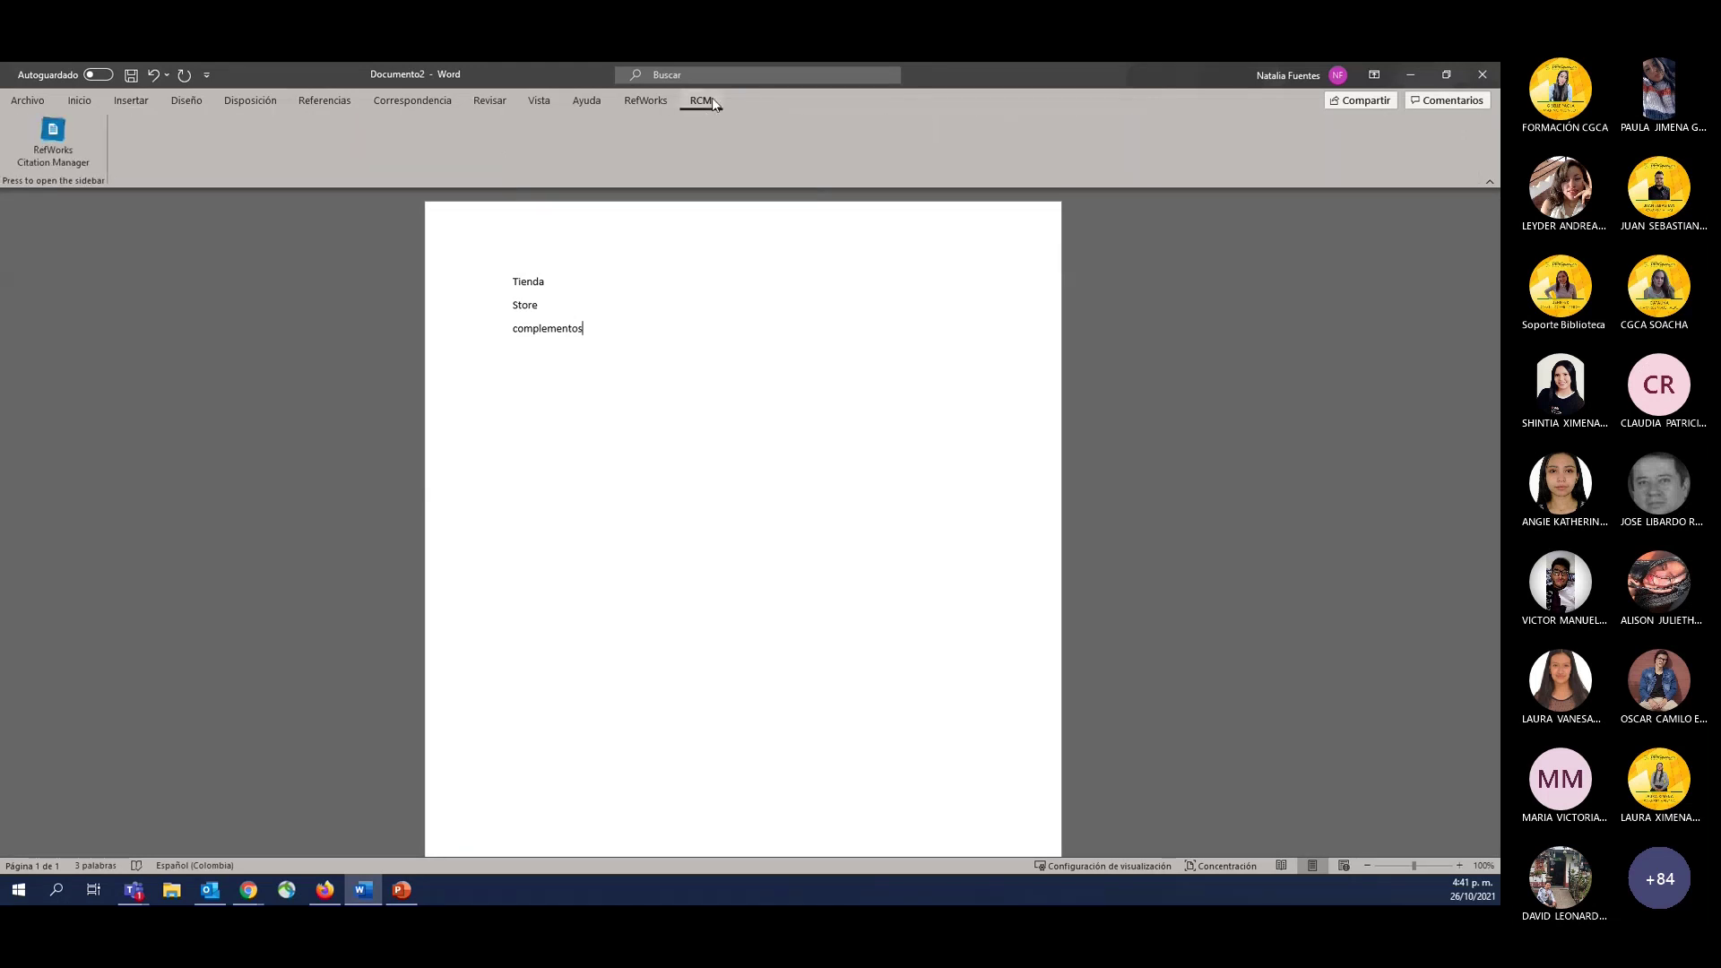
left_click(661, 101)
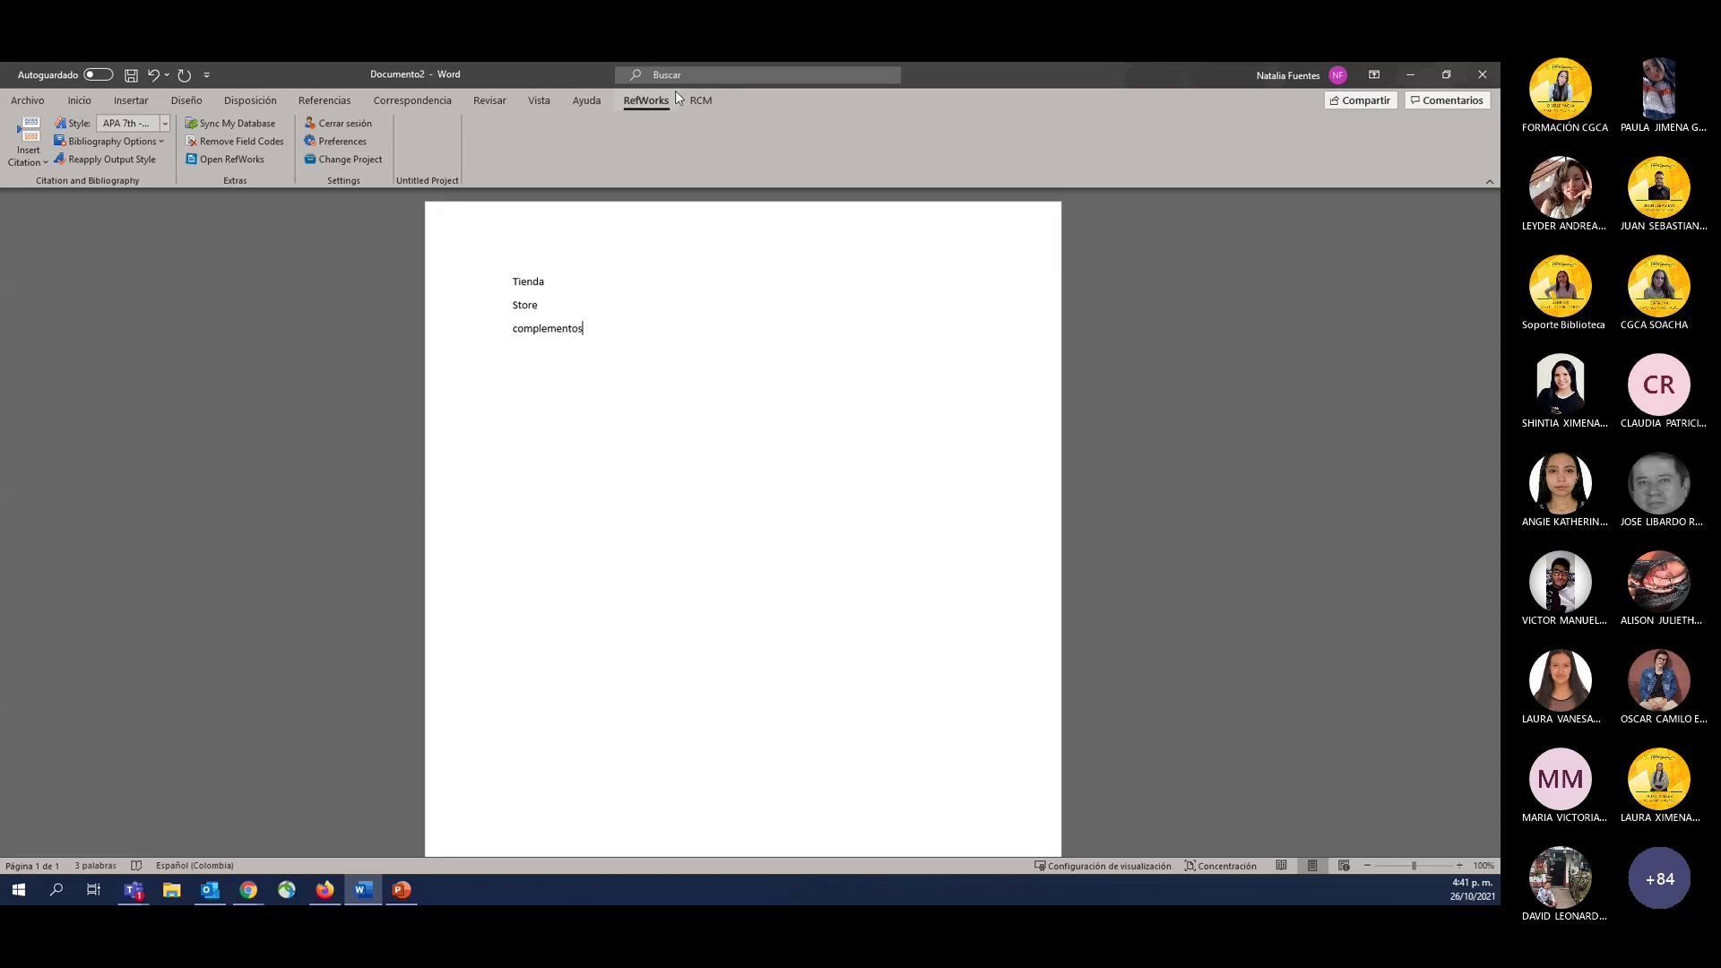
left_click(514, 280)
left_click(701, 97)
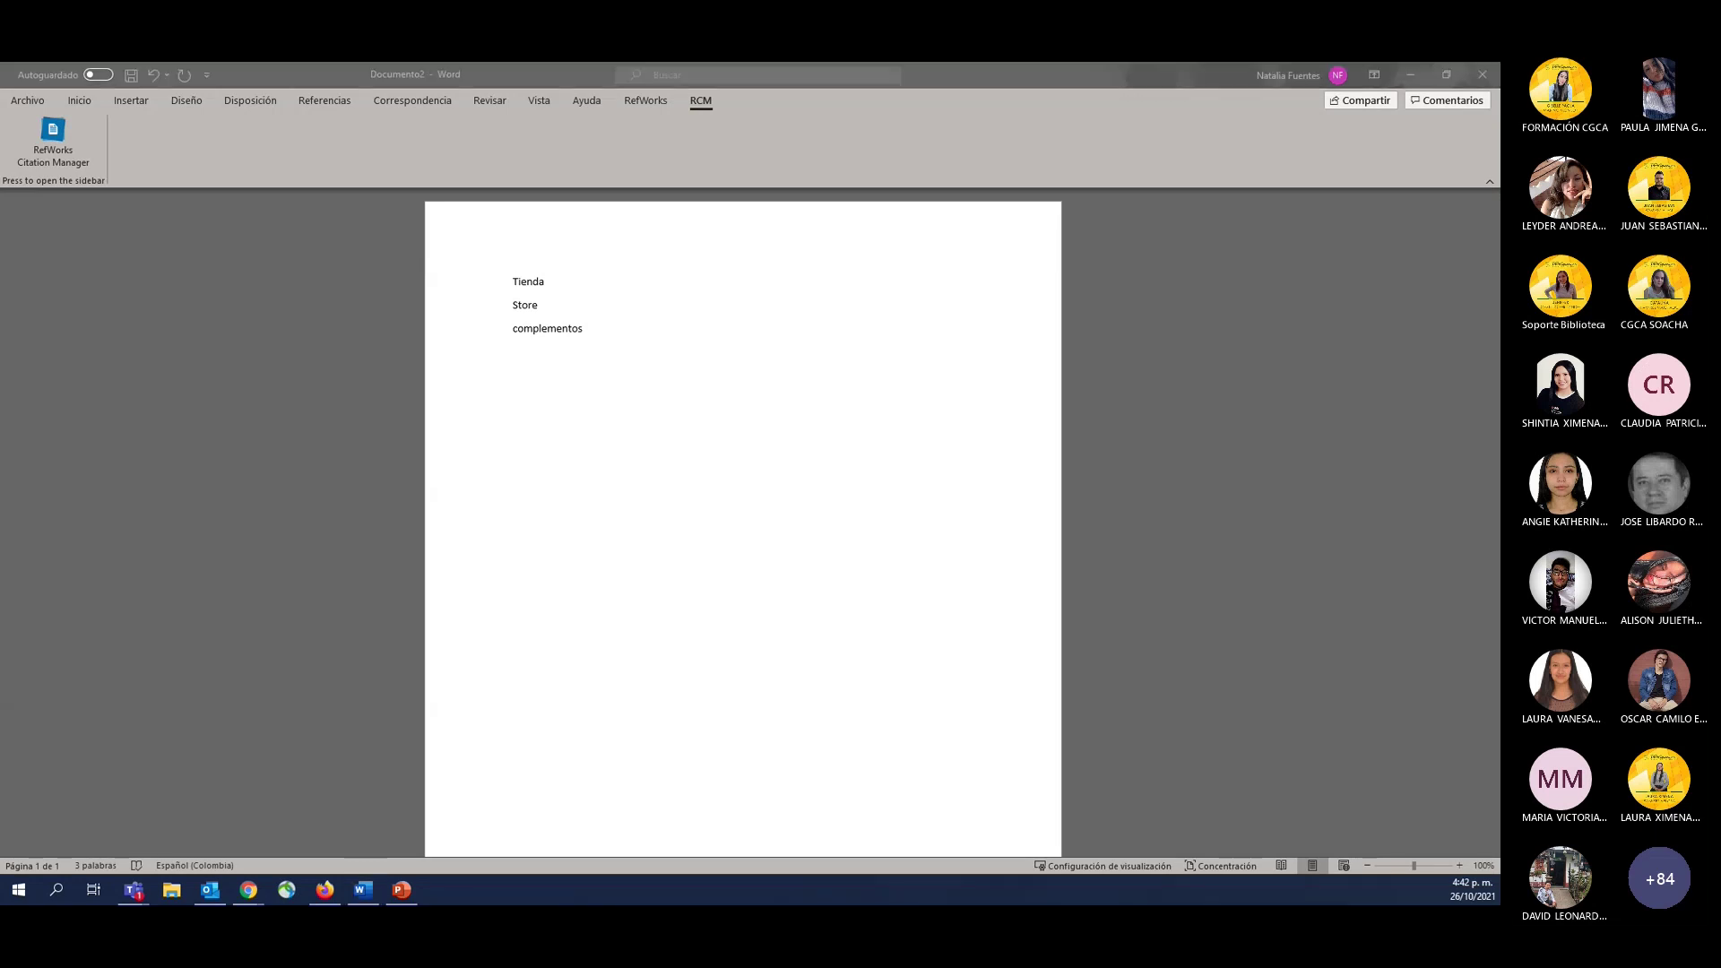
key("alt+Tab")
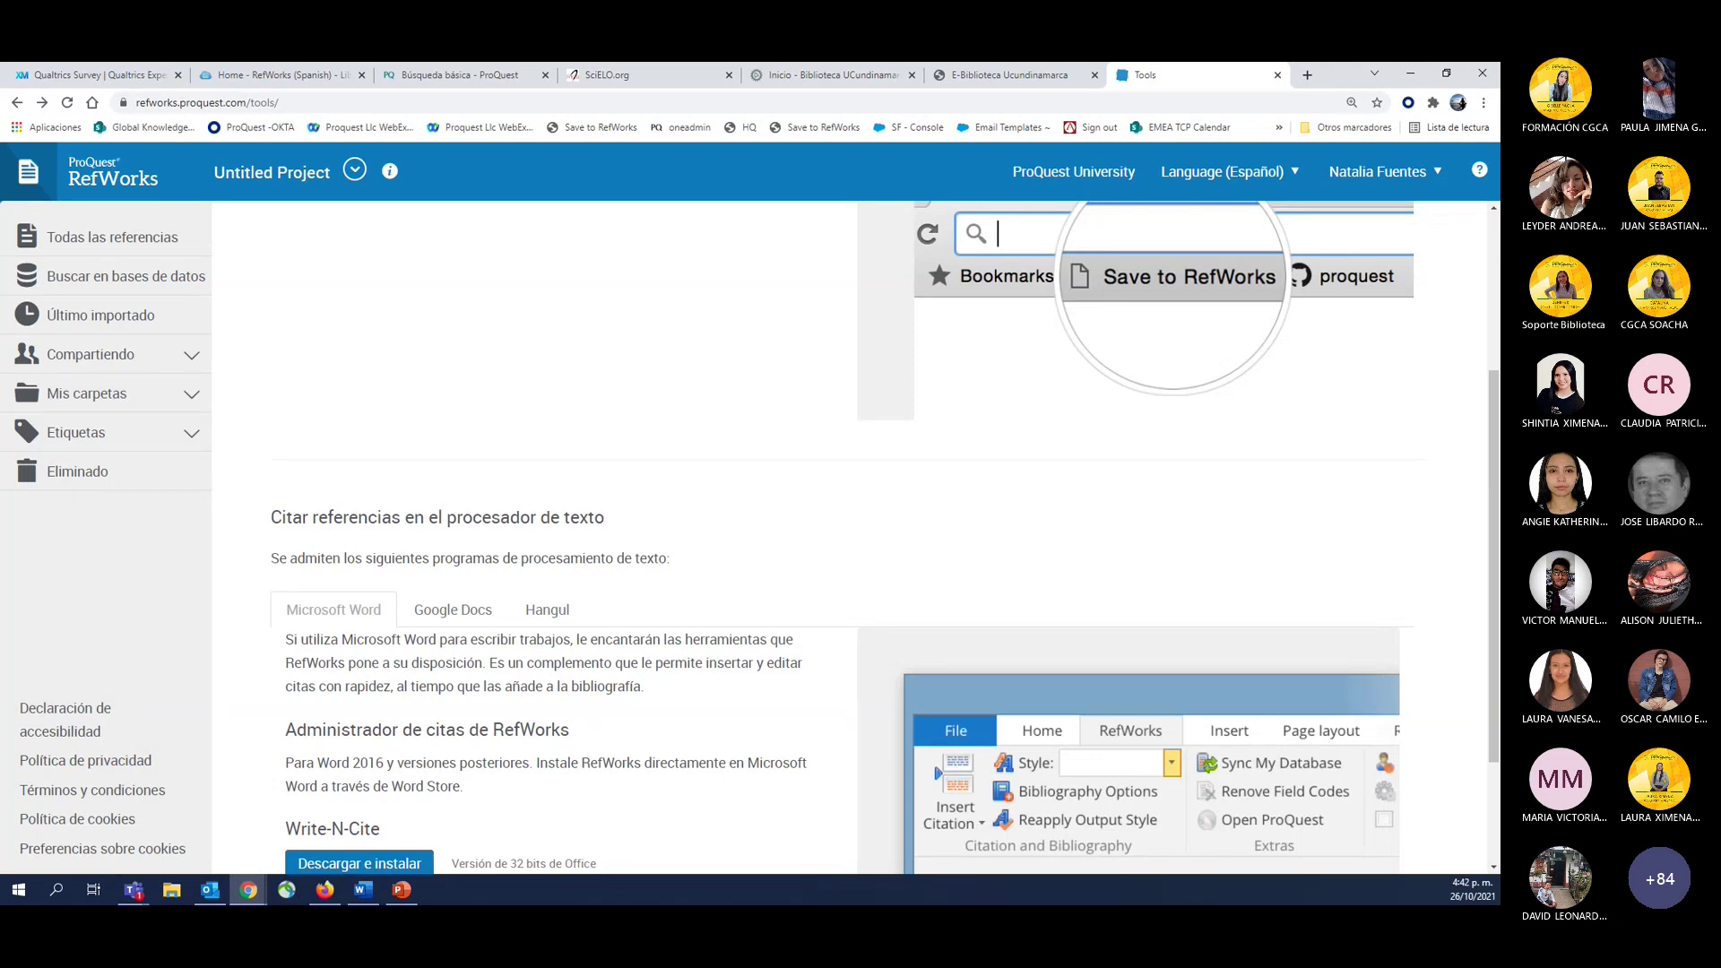
Reopen the other Windows and Mac versions download page from the RefWorks Tools page.
scroll(532, 389, "up", 3)
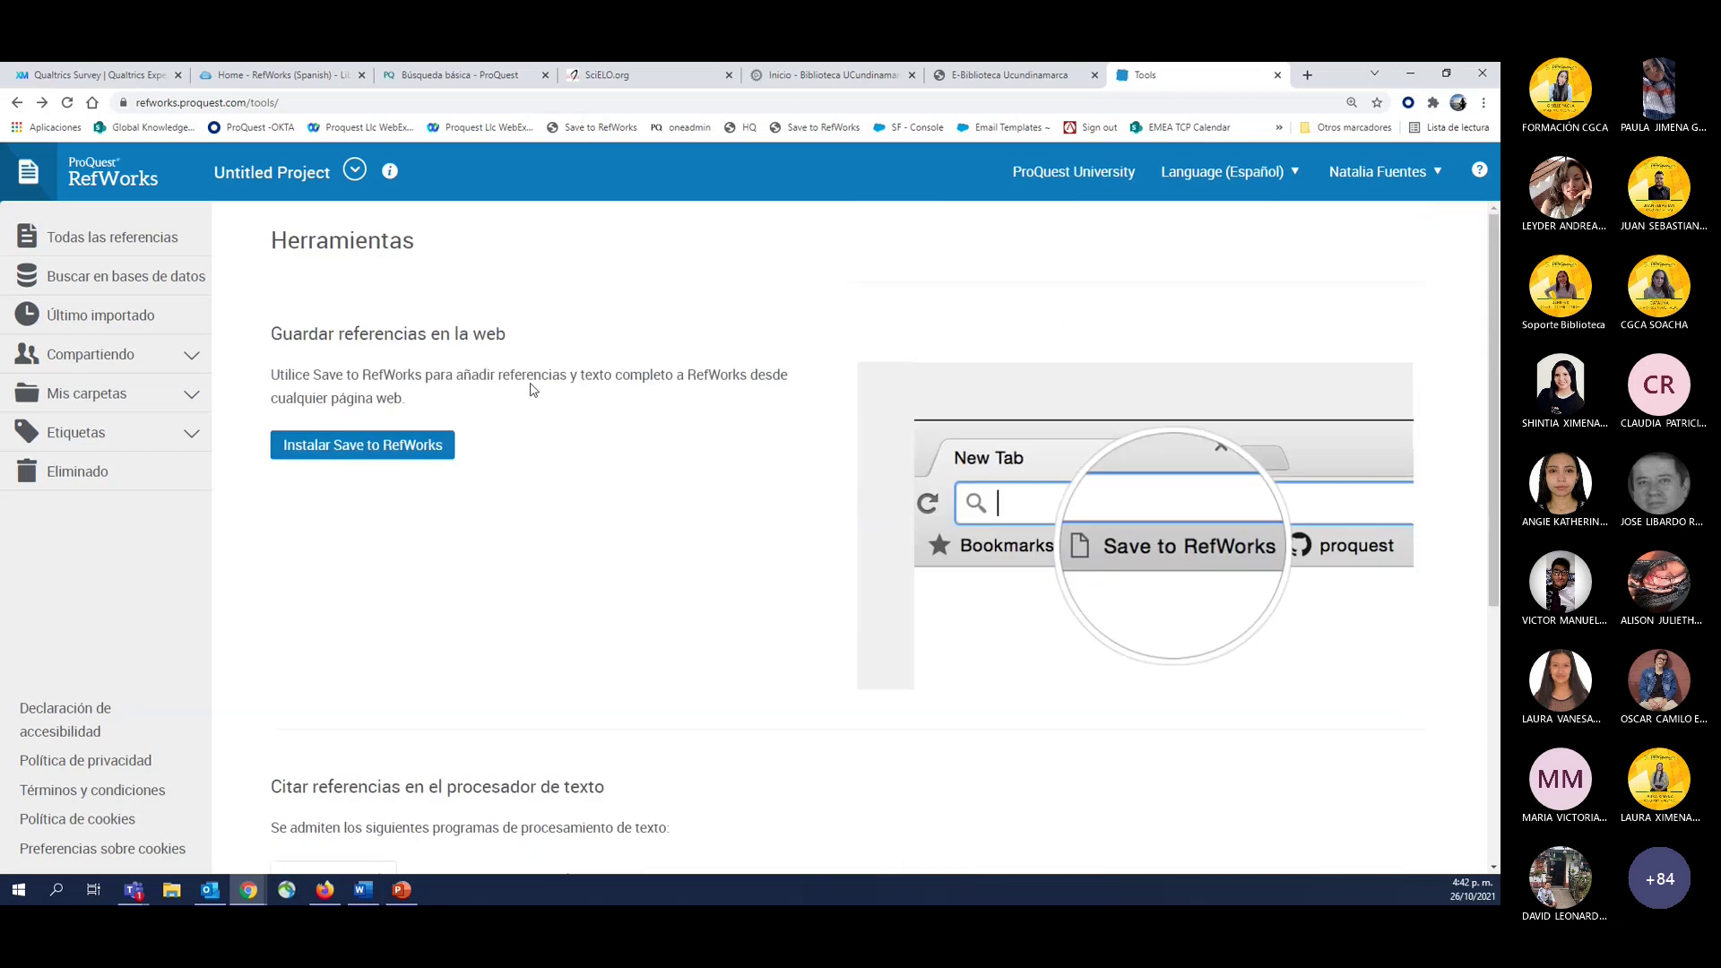
scroll(531, 389, "down", 3)
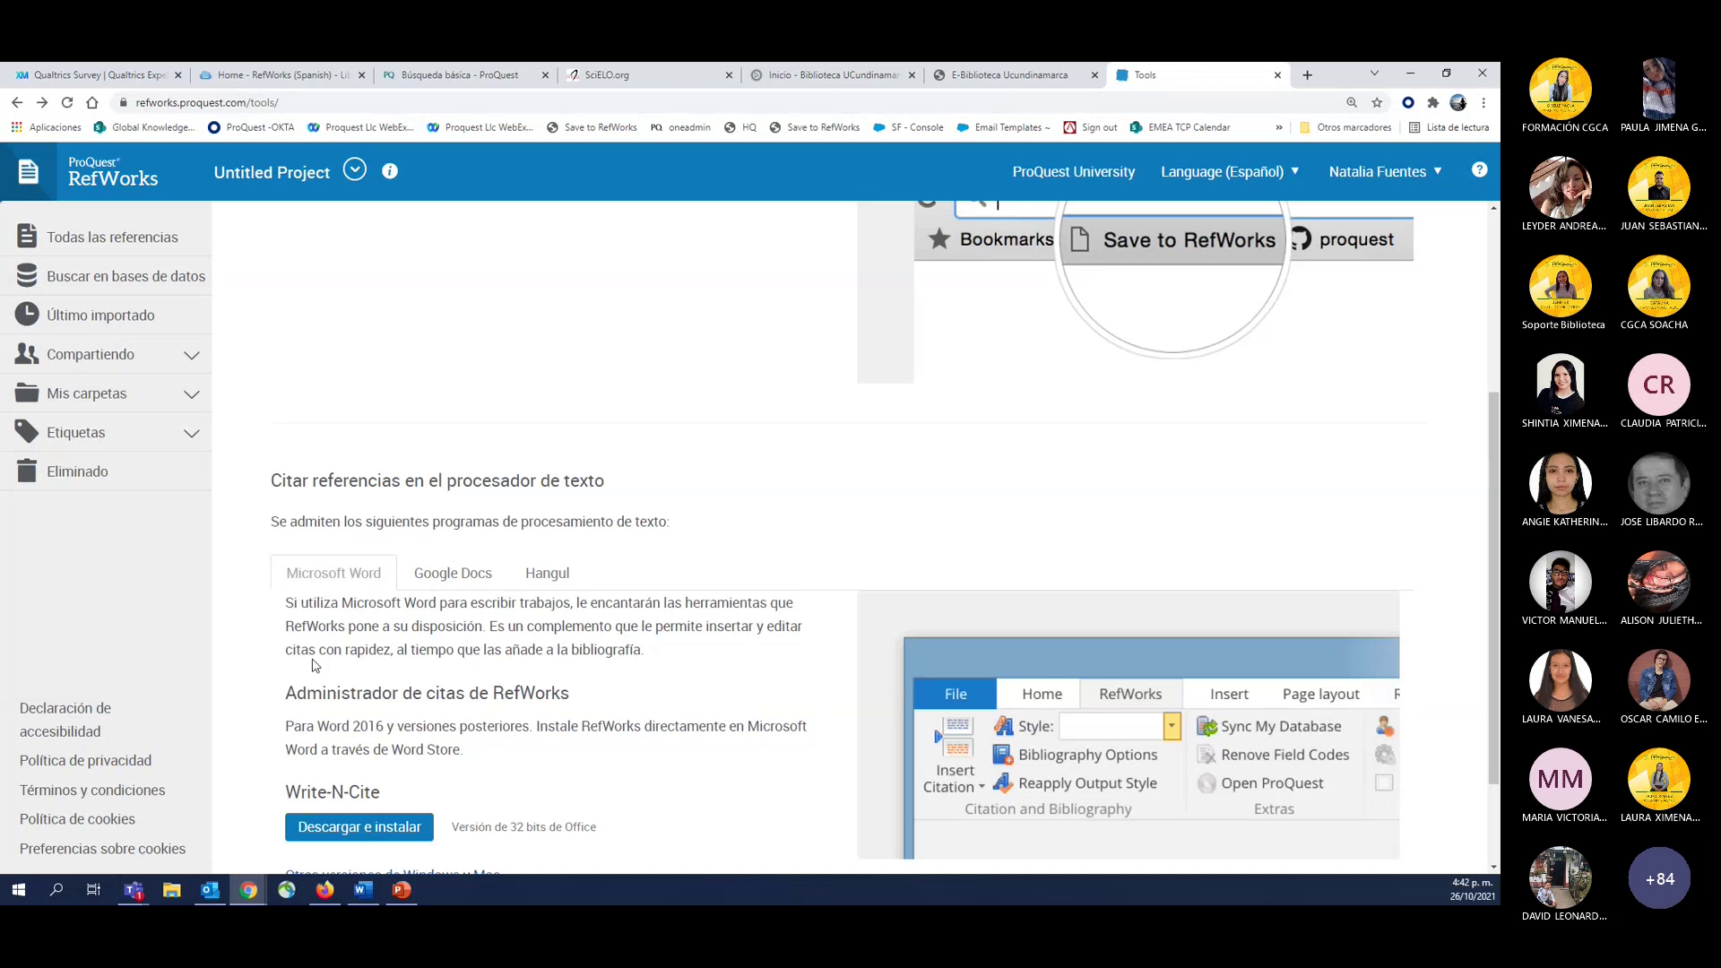
scroll(356, 734, "down", 1)
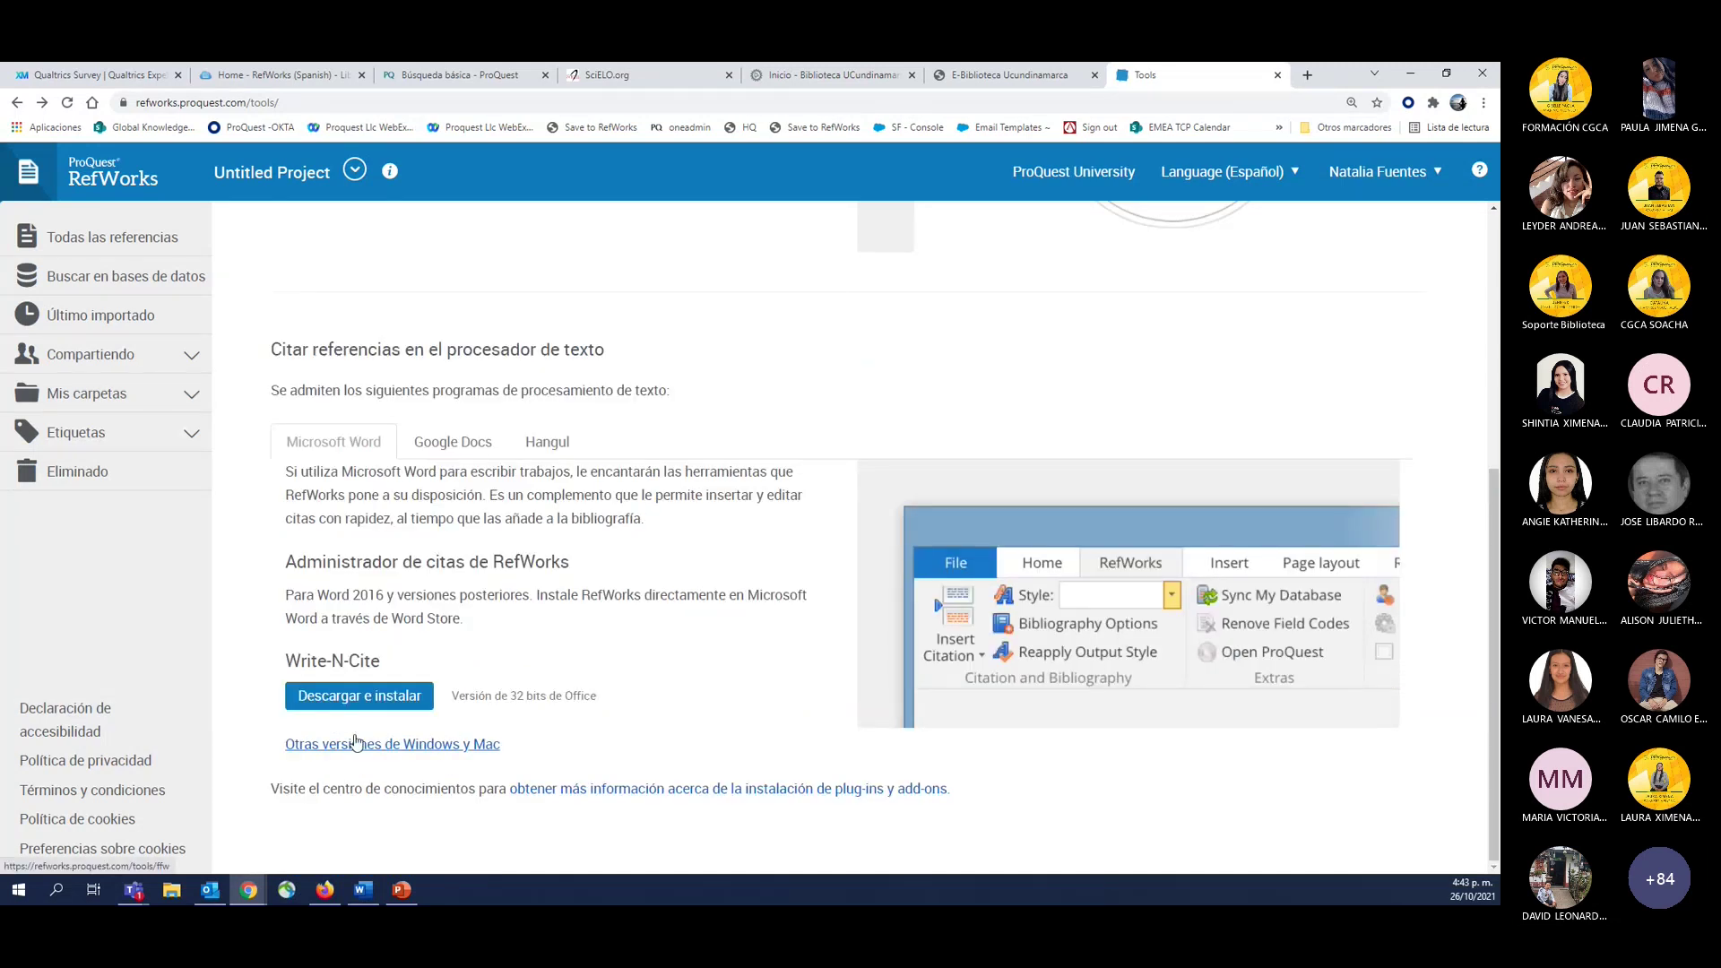
left_click(356, 744)
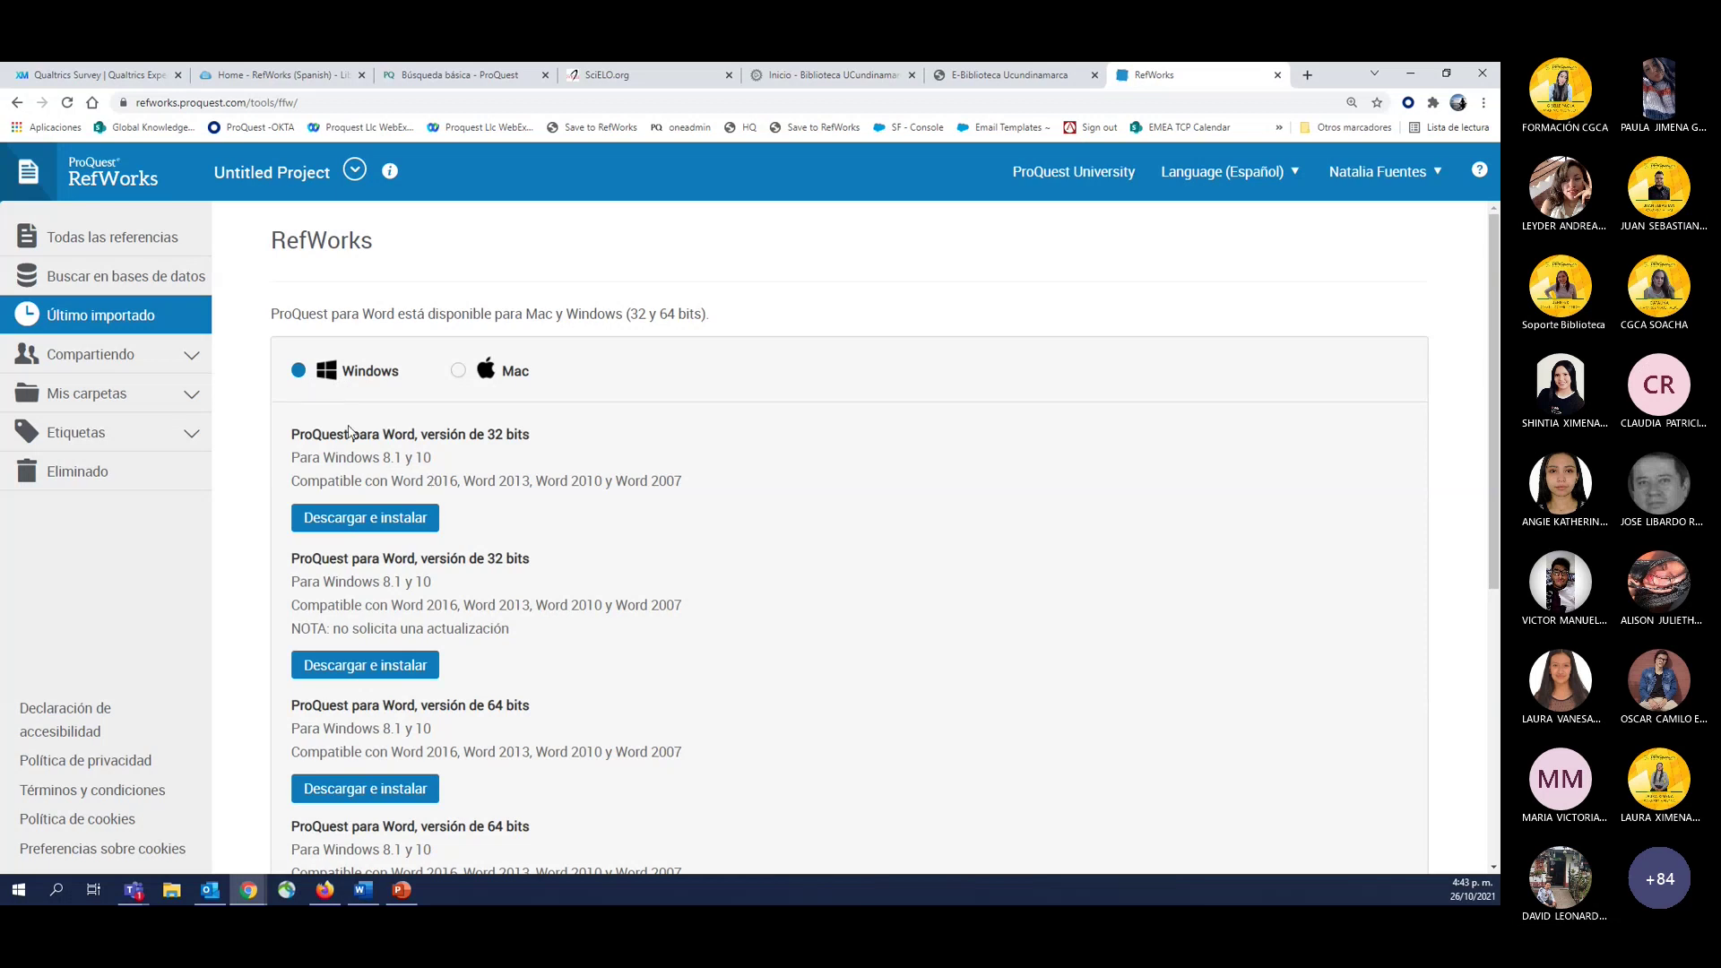
left_click(19, 103)
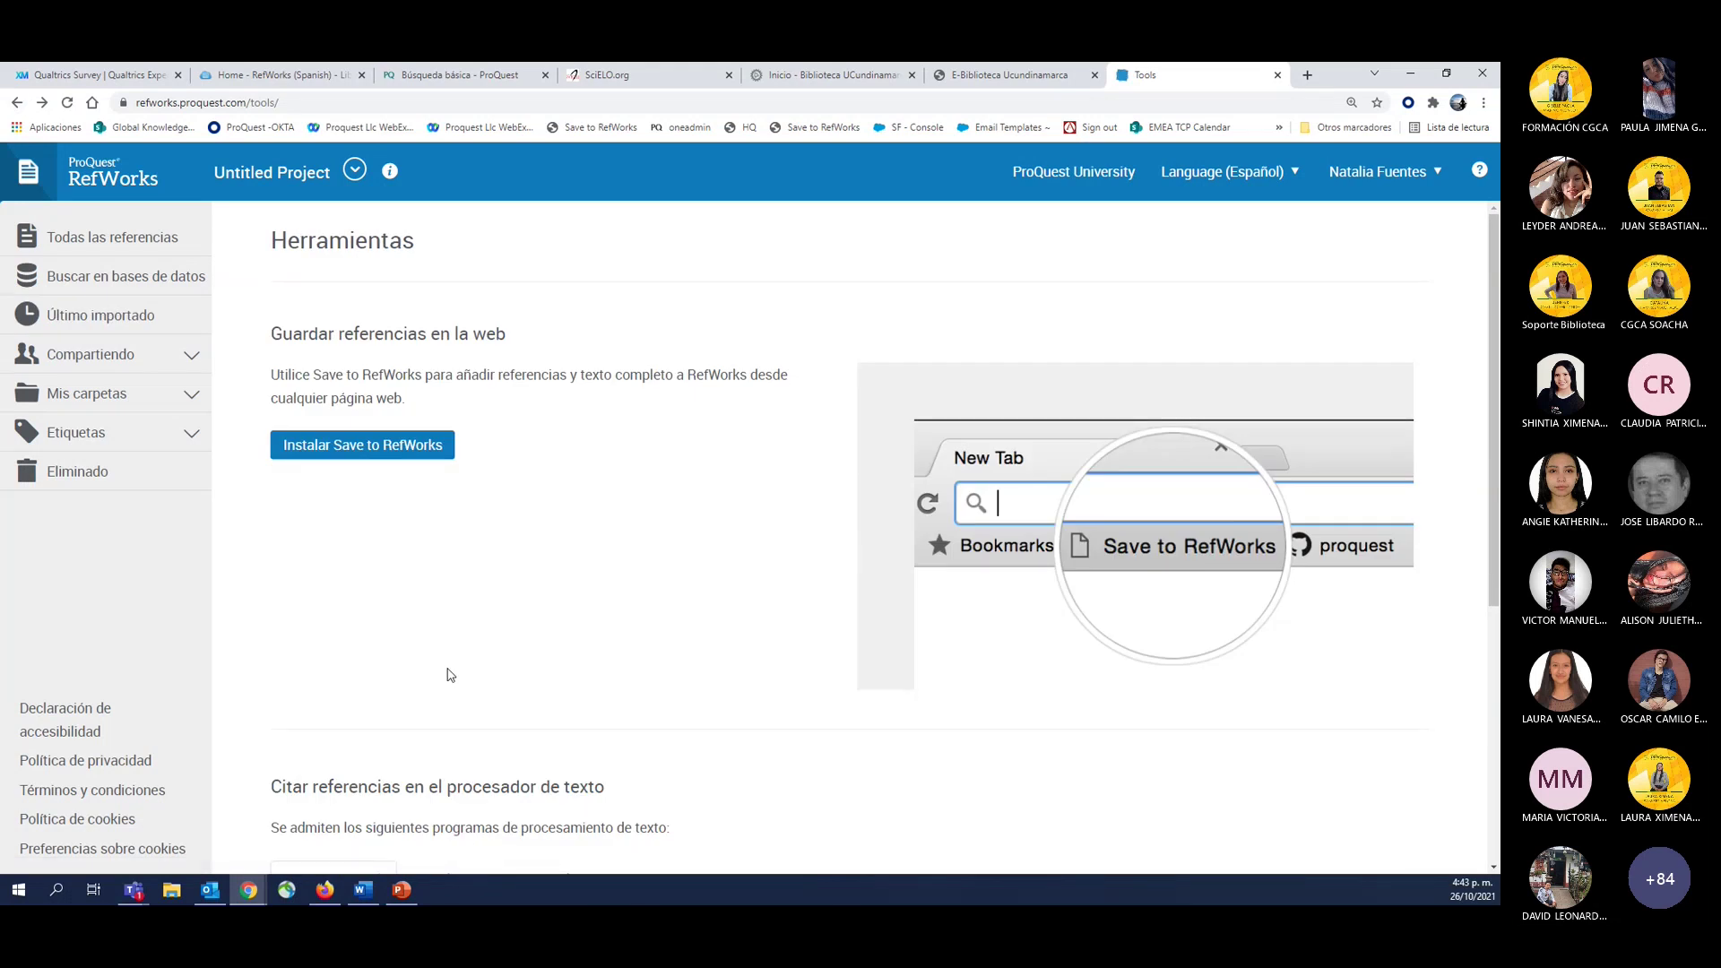
scroll(450, 677, "down", 5)
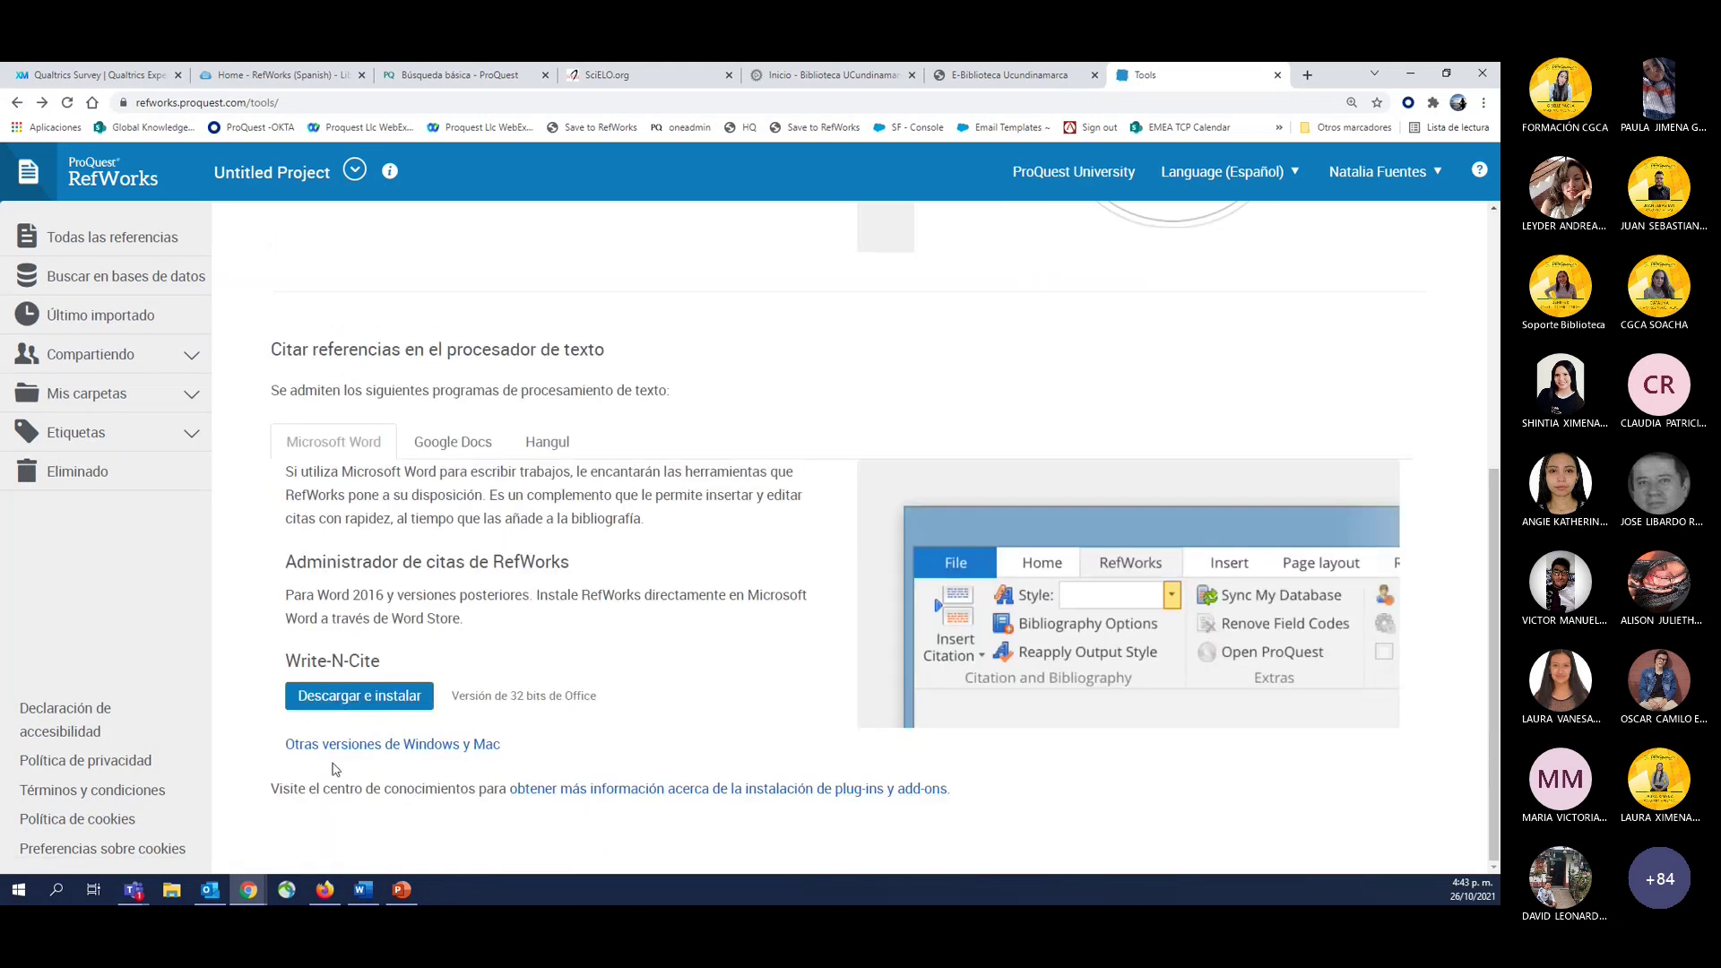
left_click(316, 752)
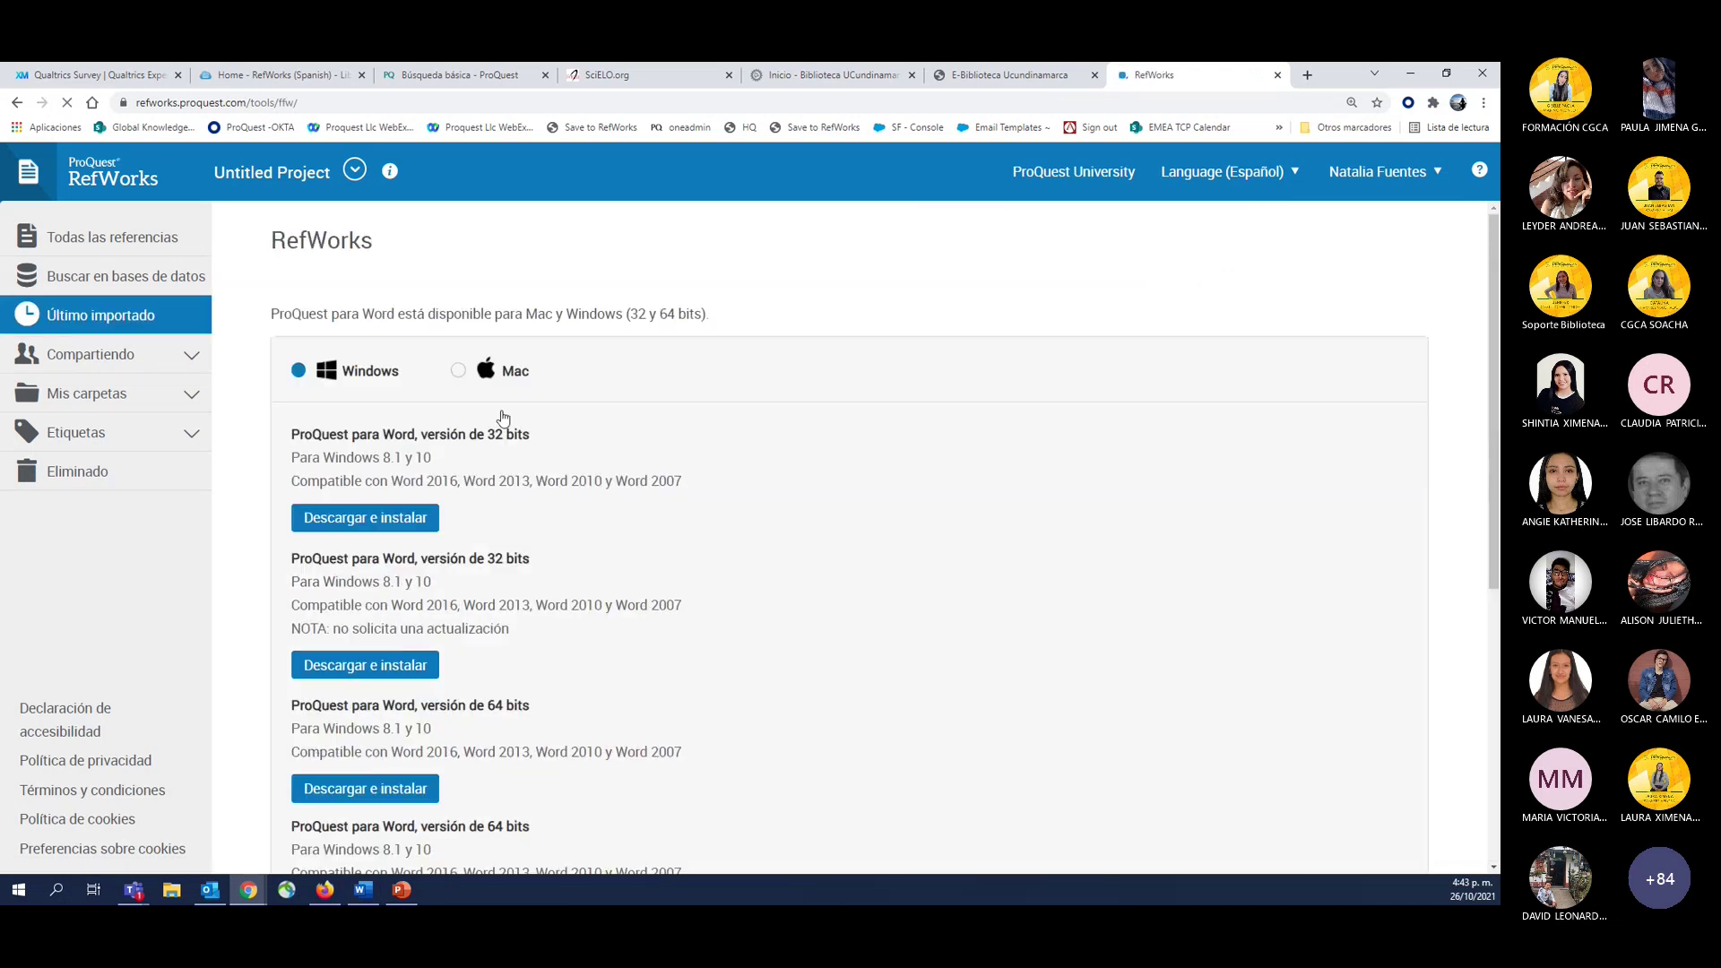
Highlight the NOTA 'no solicita una actualización' under the last 64-bit option.
scroll(491, 587, "down", 2)
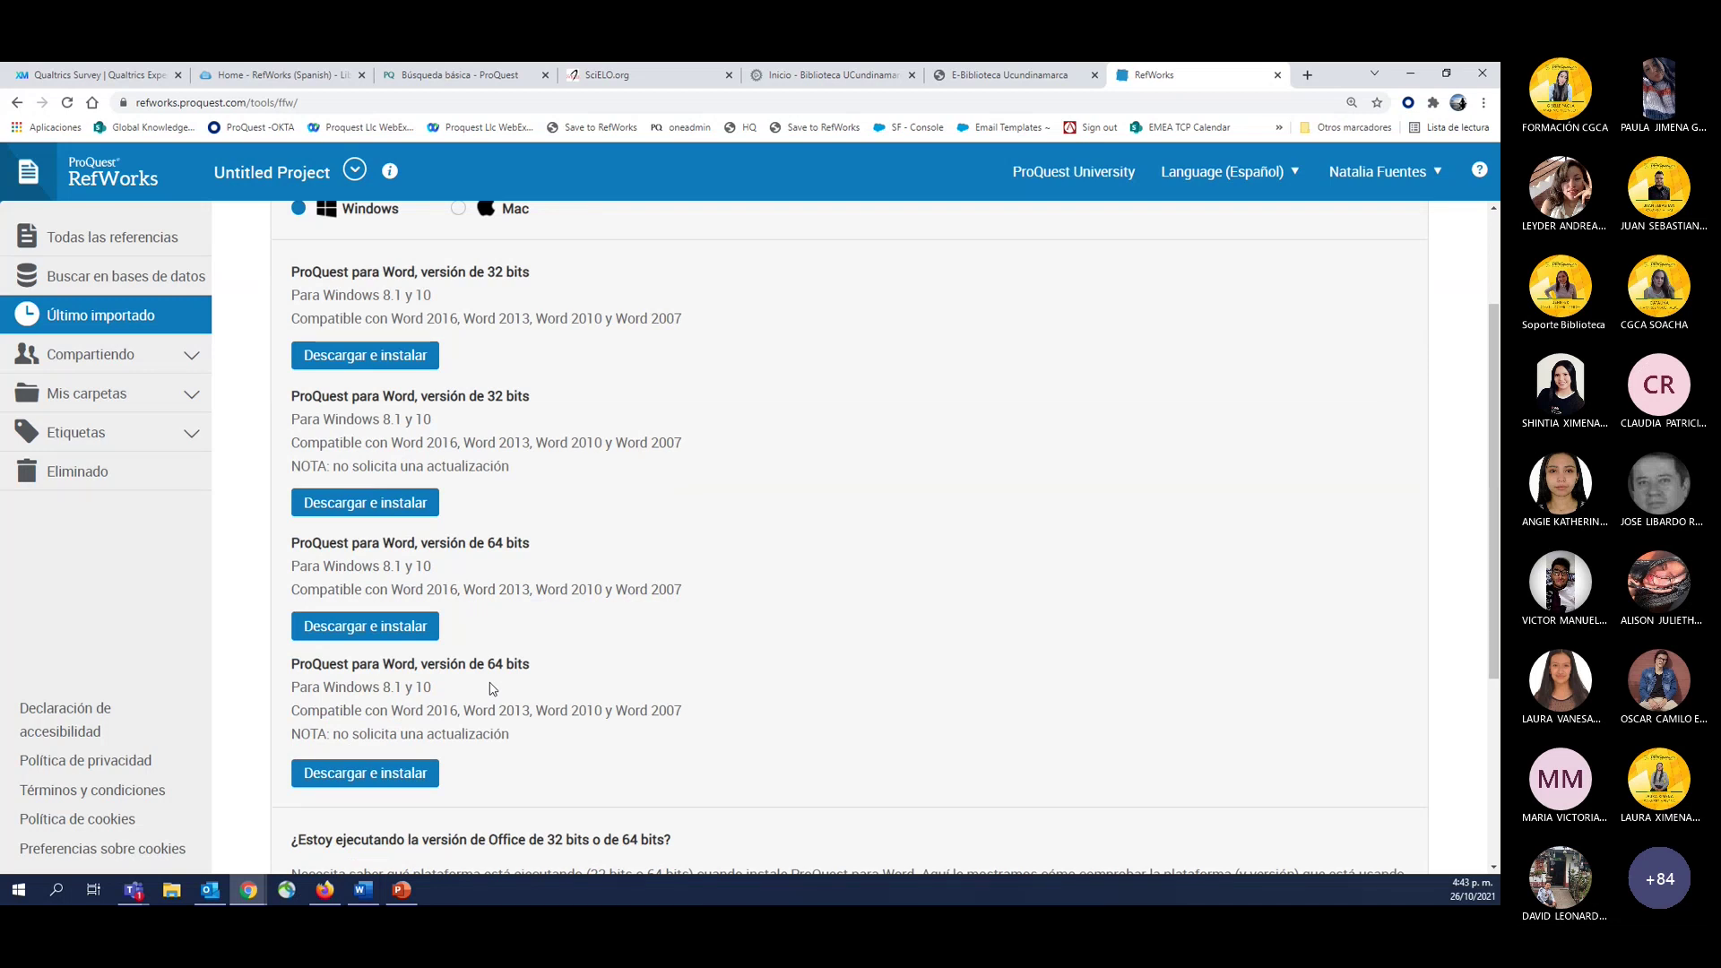
scroll(492, 689, "up", 2)
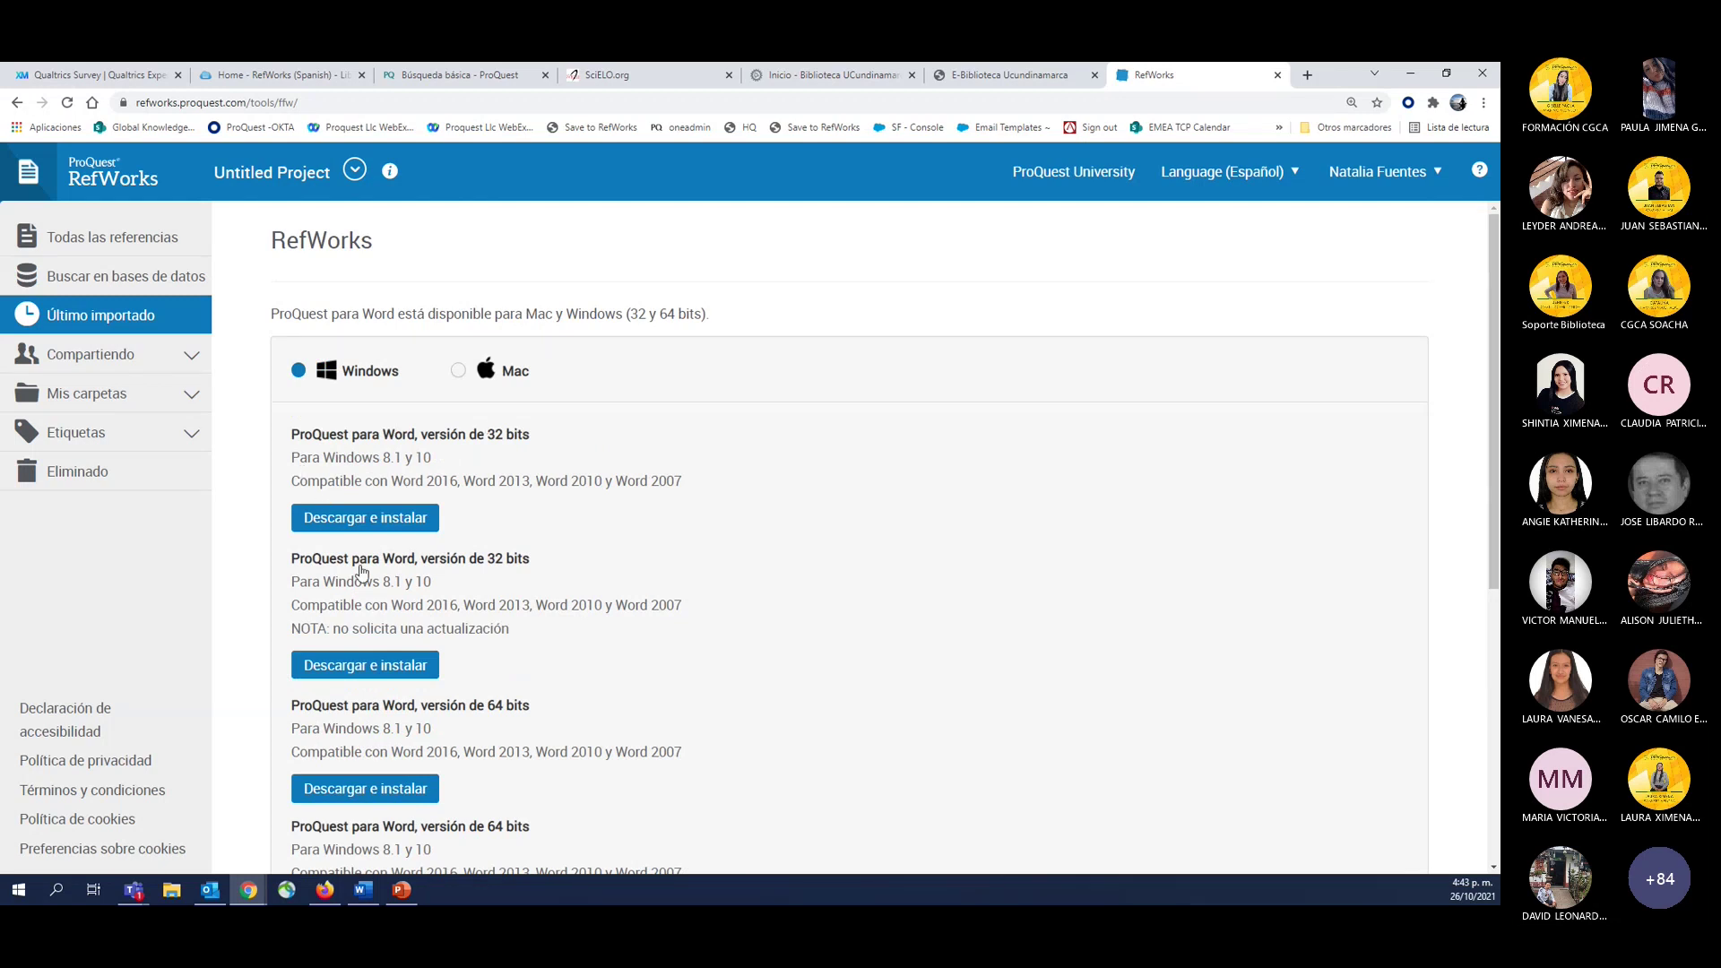
scroll(362, 572, "down", 1)
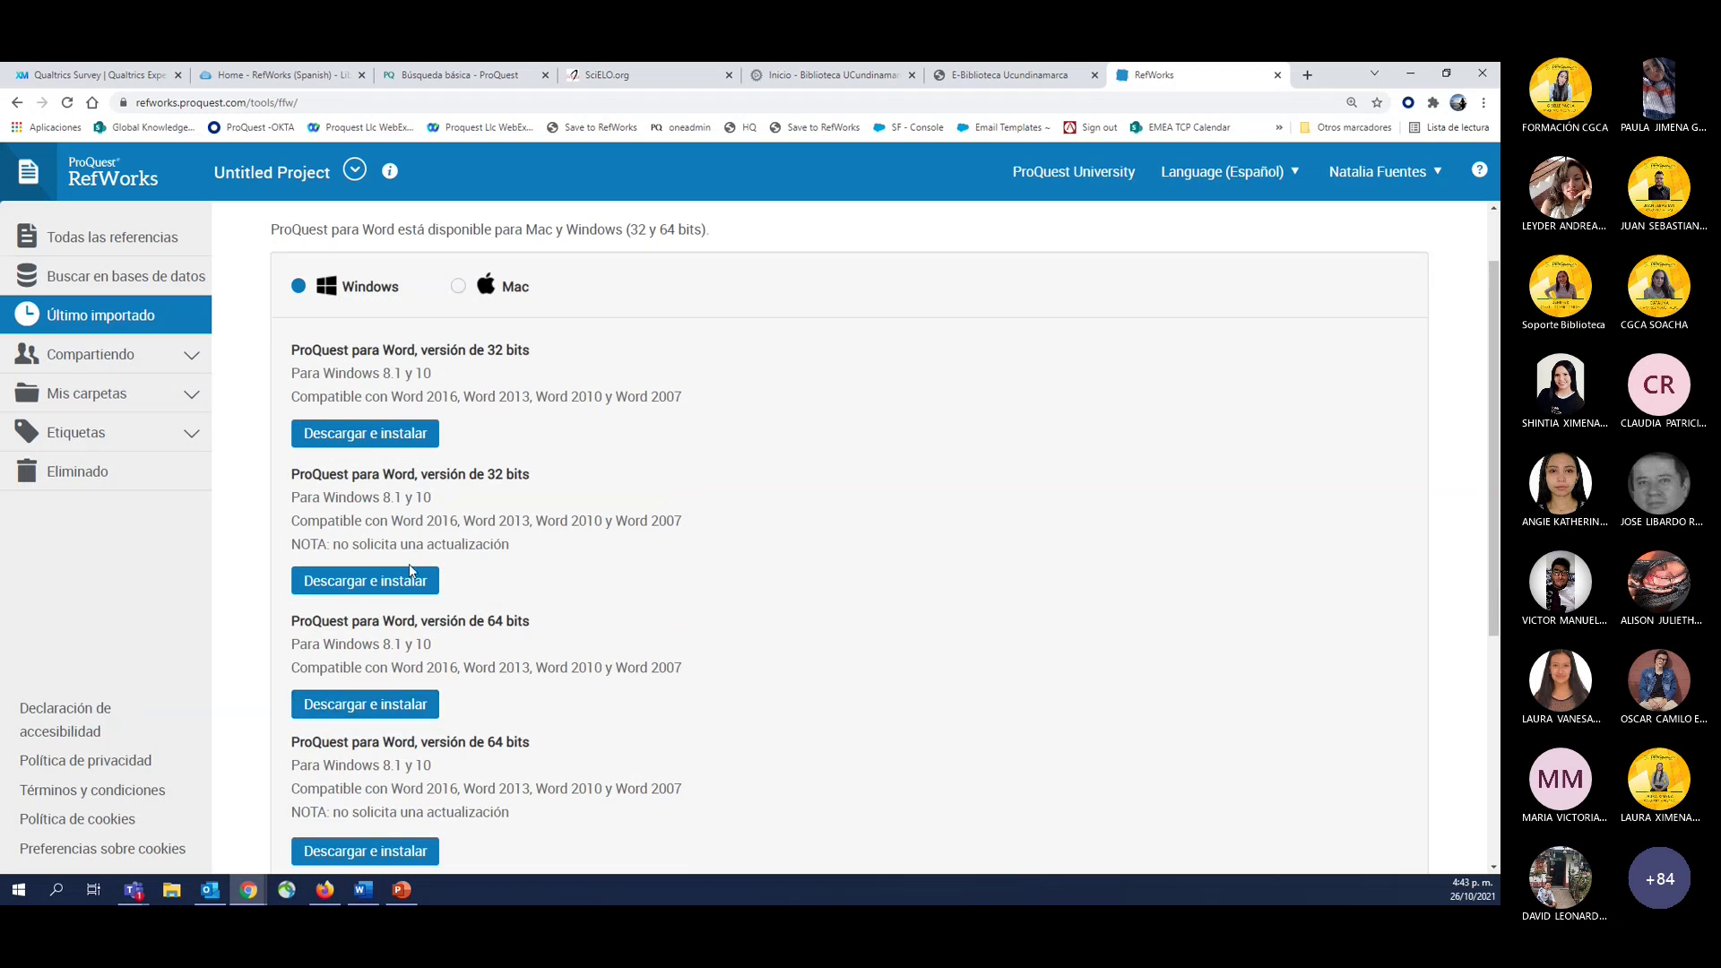
left_click_drag(328, 544, 513, 545)
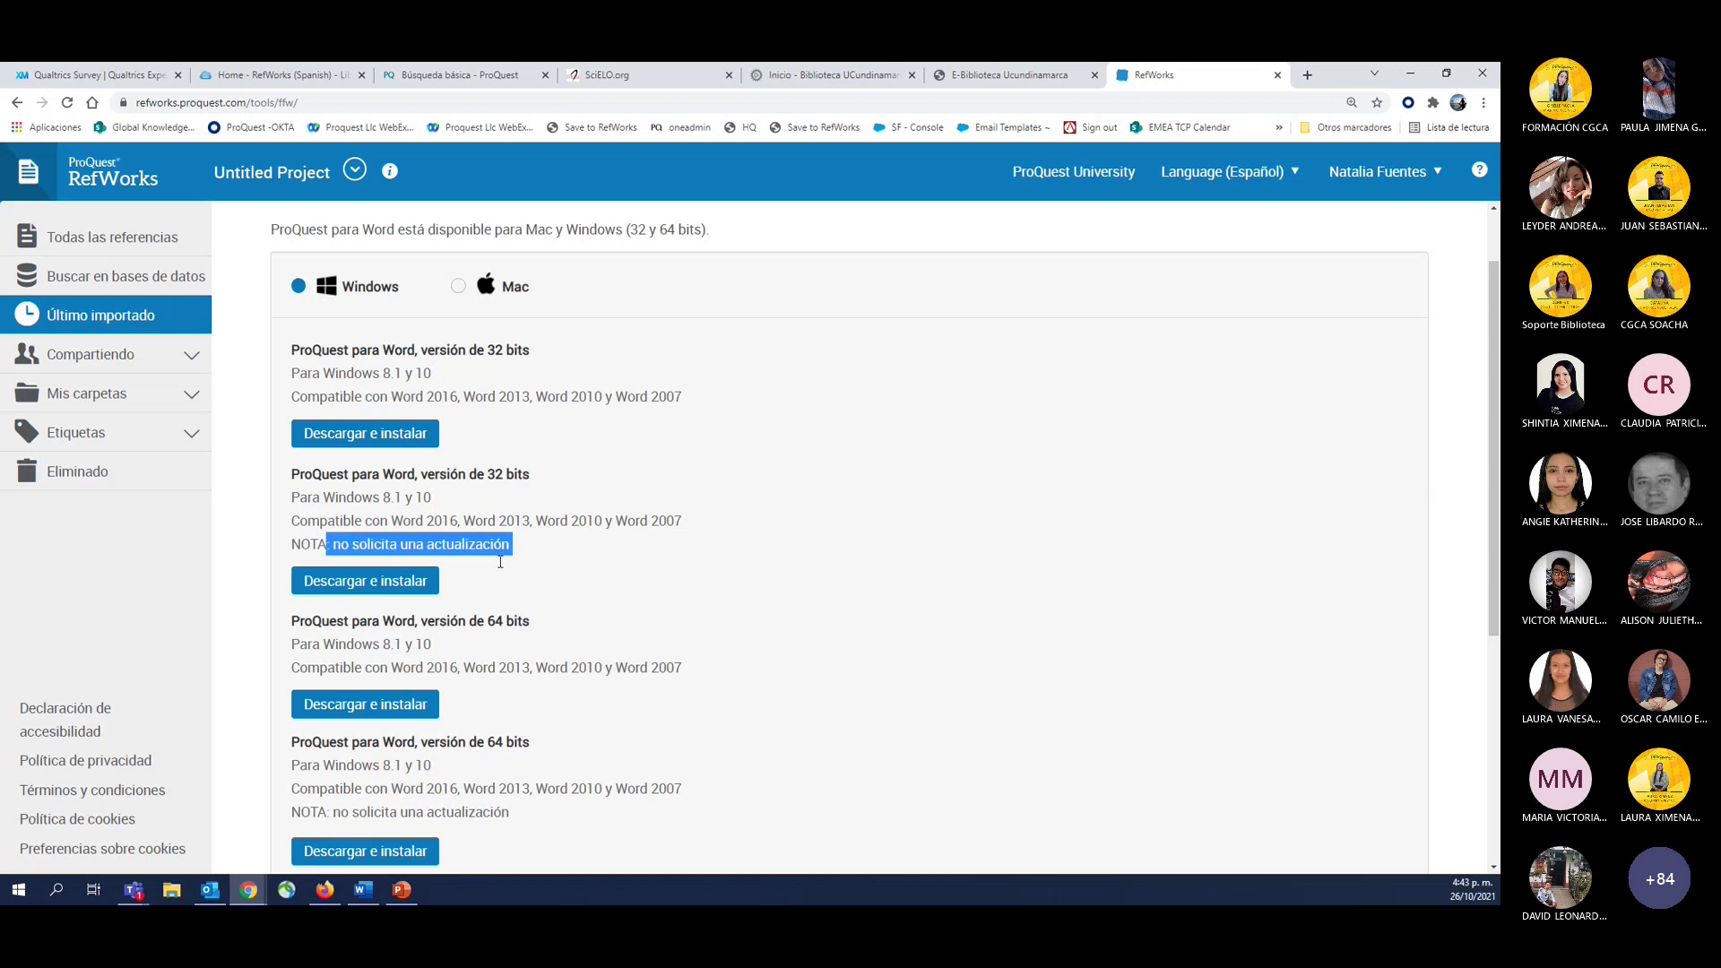
scroll(497, 564, "down", 2)
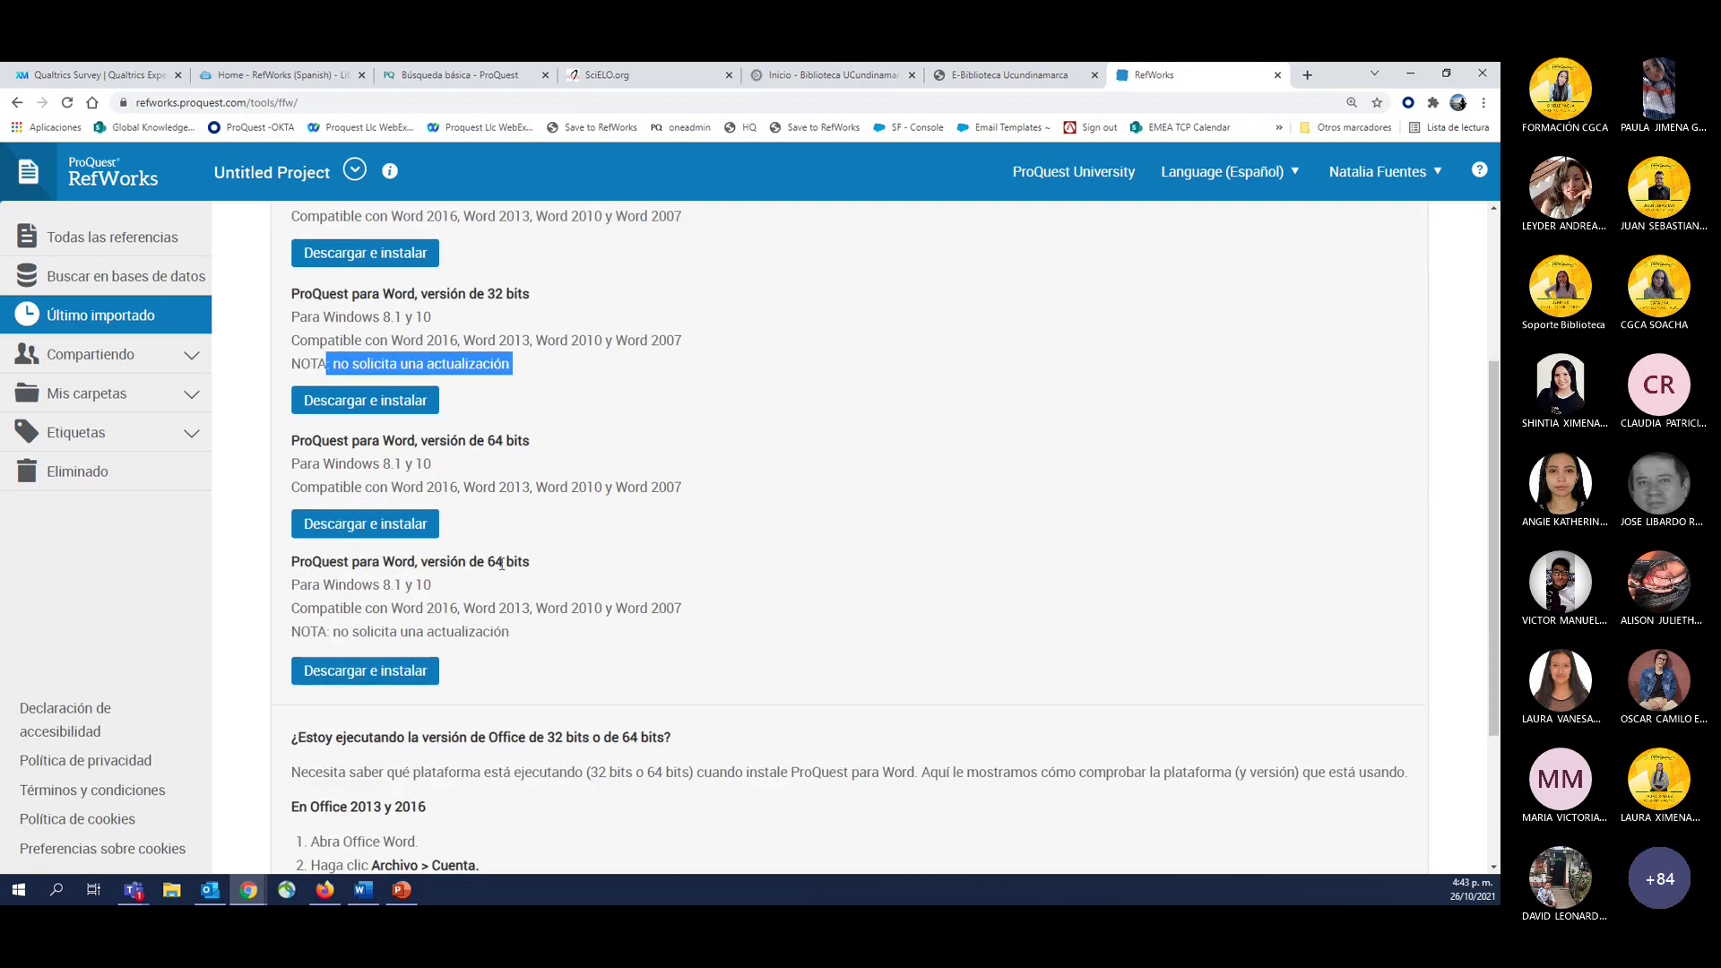
left_click_drag(330, 632, 511, 633)
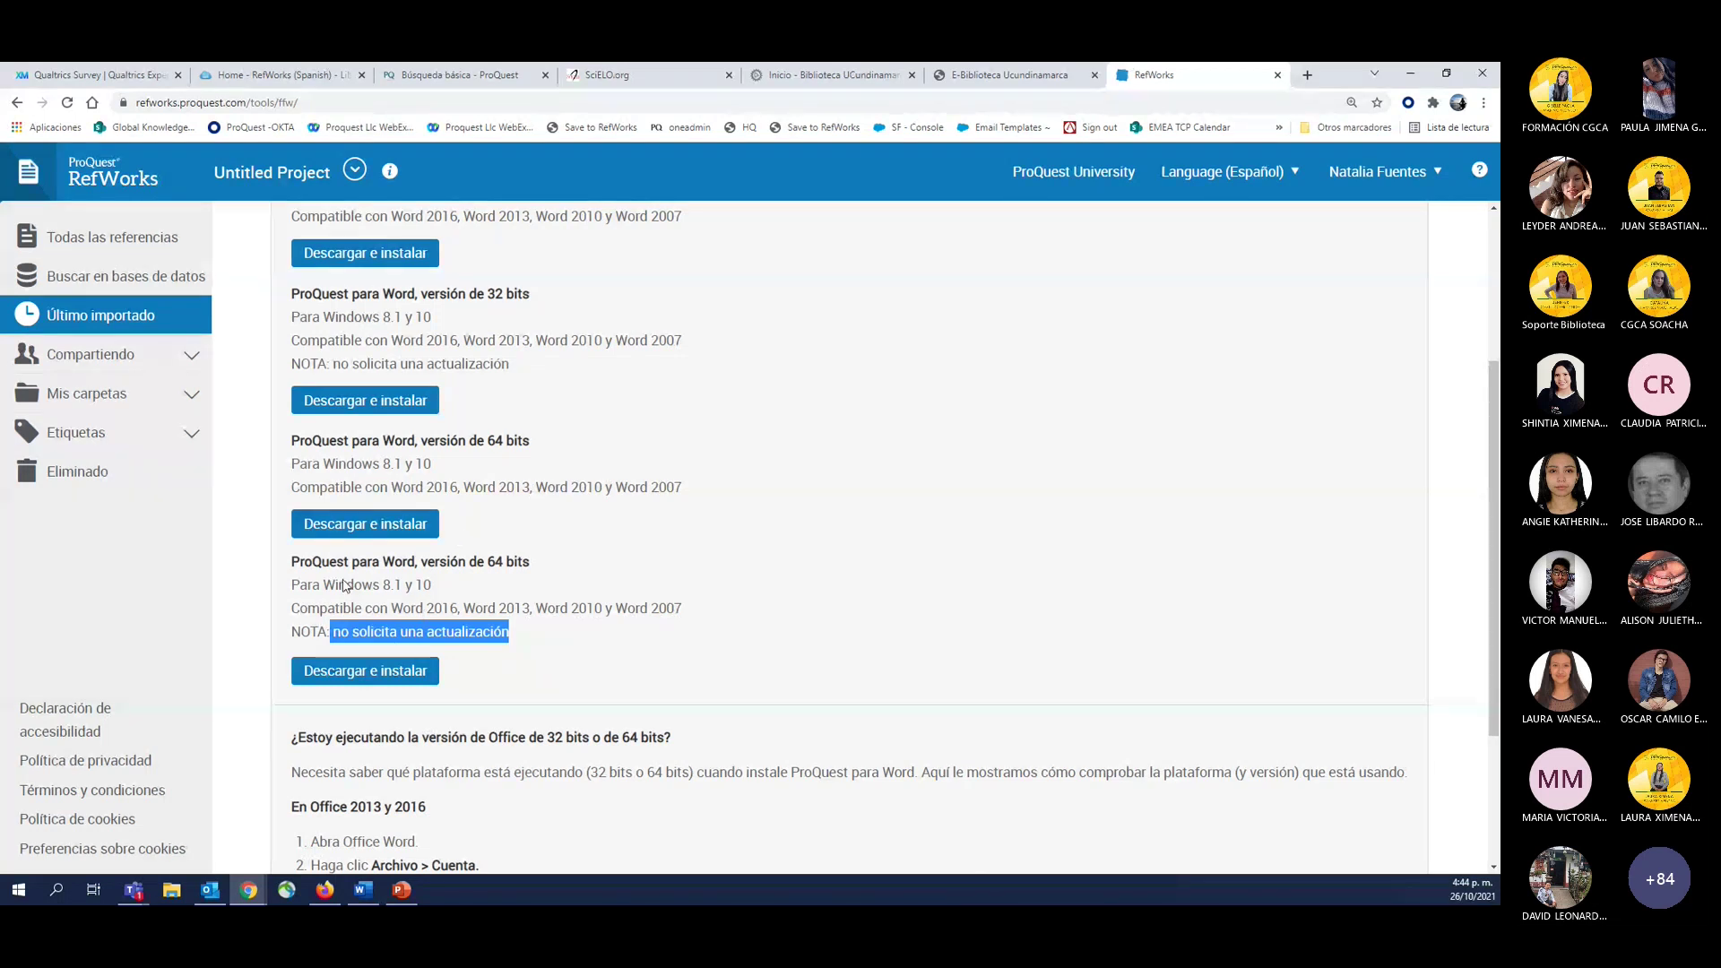
left_click(376, 652)
left_click_drag(329, 636, 533, 638)
scroll(339, 427, "up", 1)
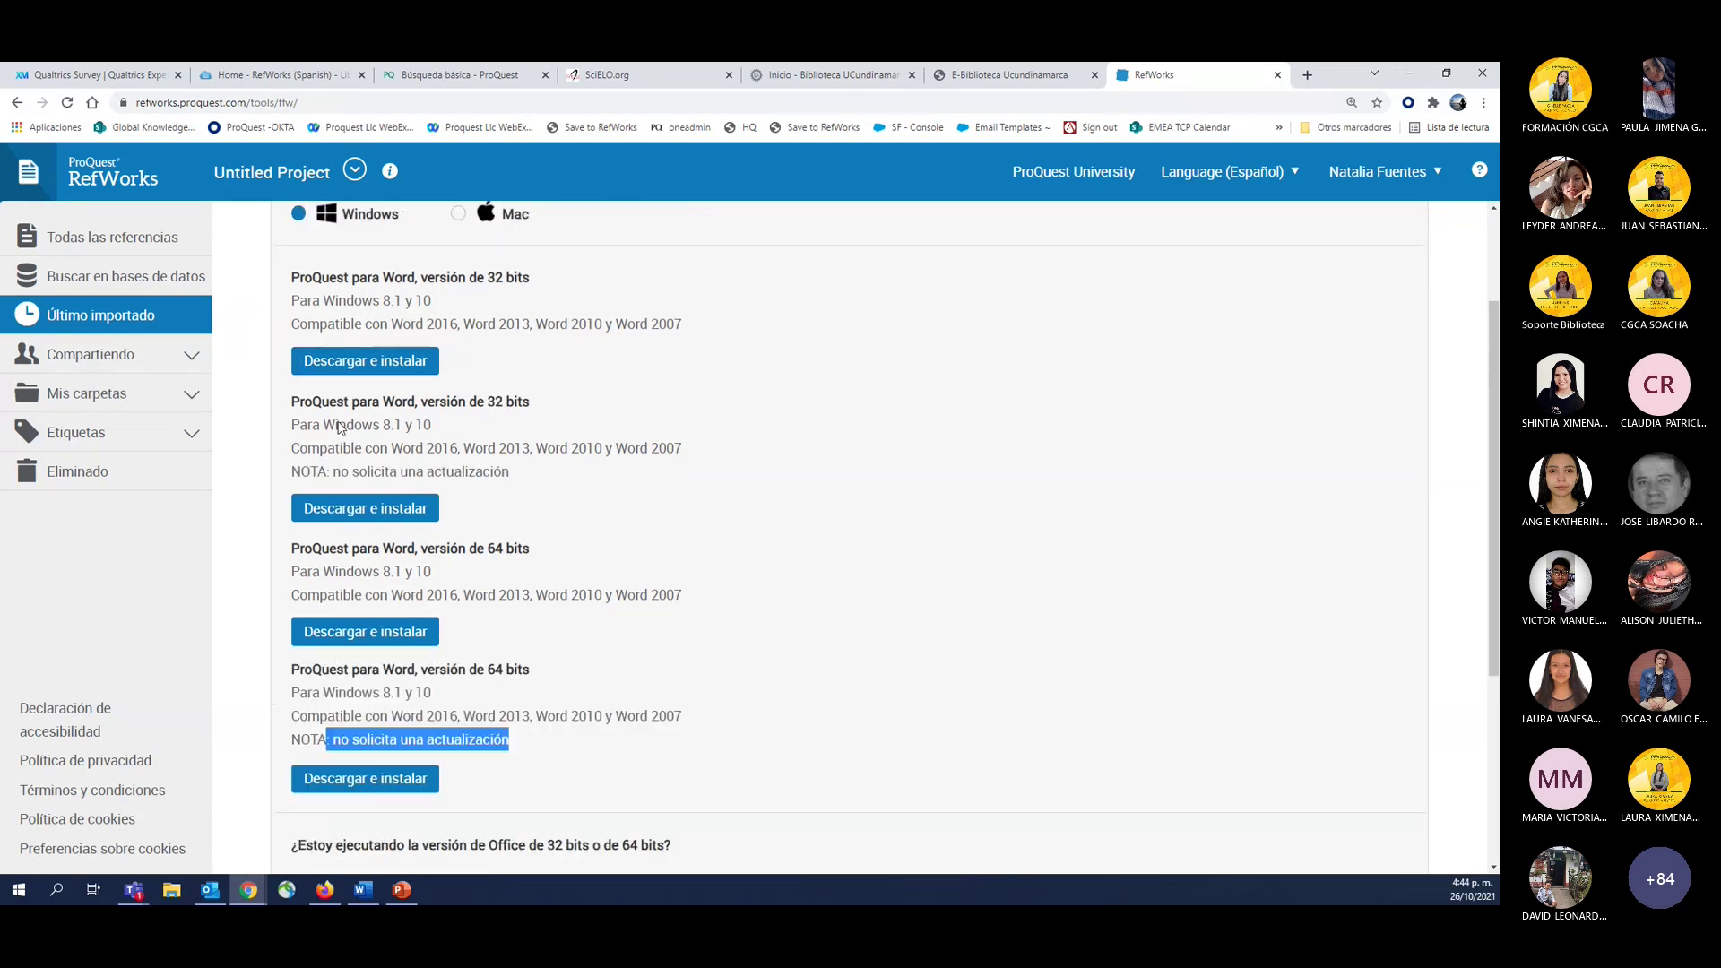
scroll(339, 427, "up", 1)
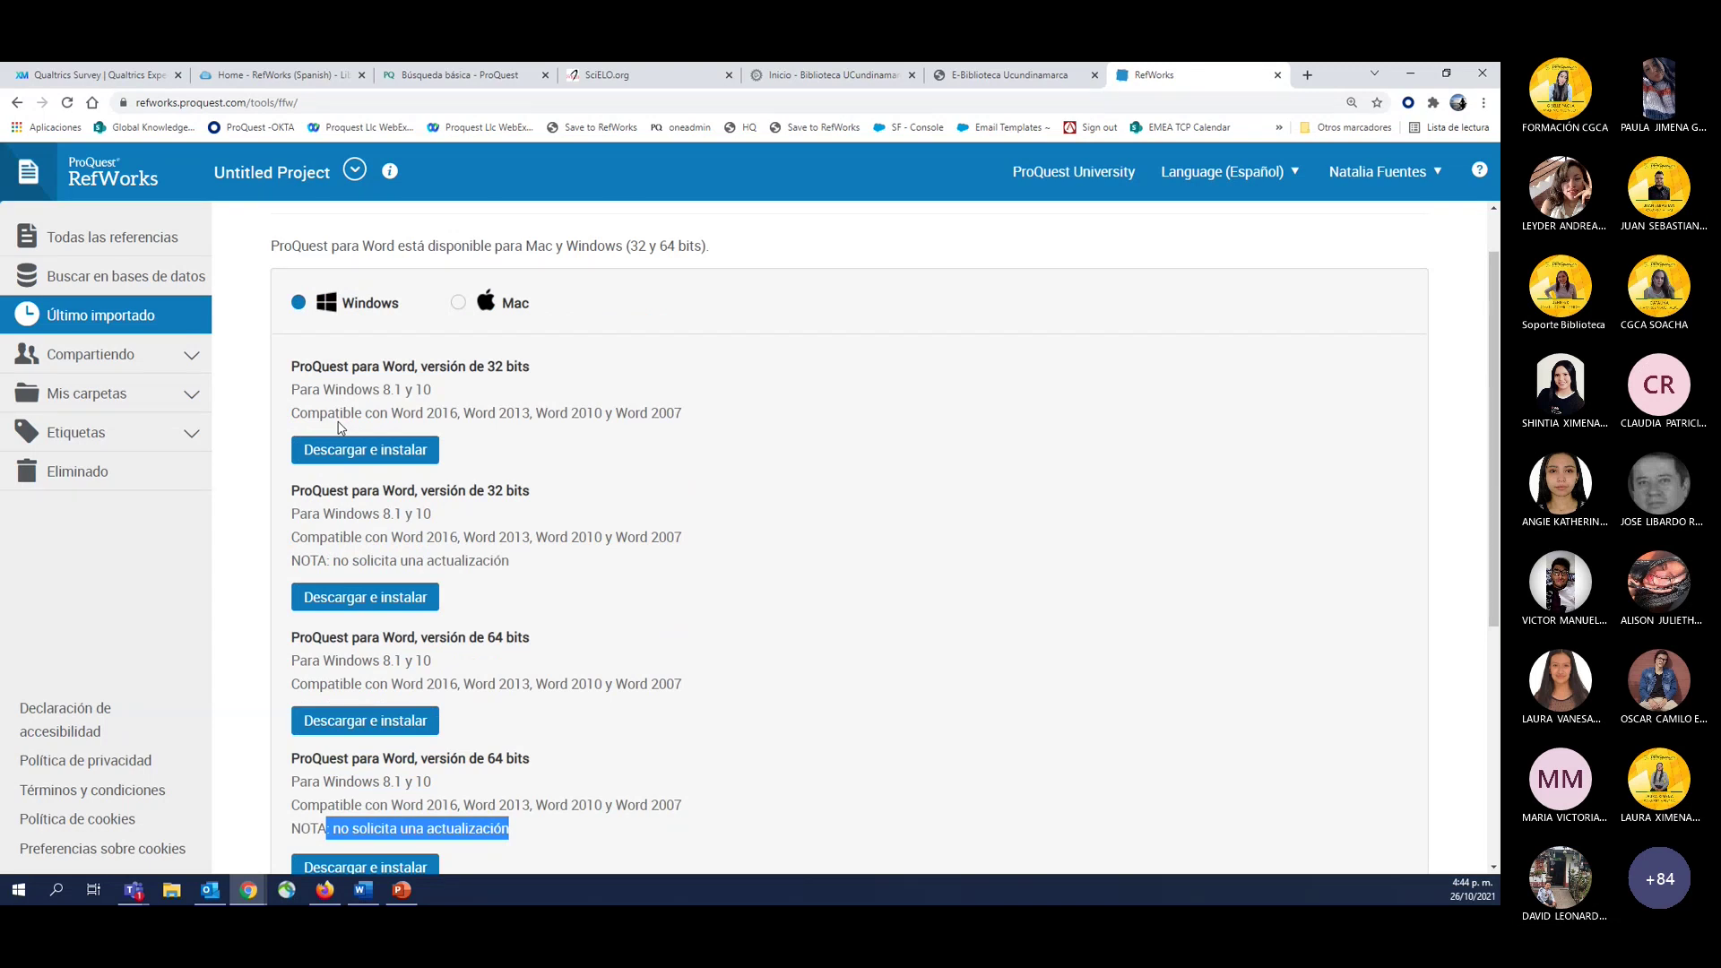
Download the 32-bit PQfWinstall32 installer, dismiss the download notice, and return to Herramientas.
left_click(355, 448)
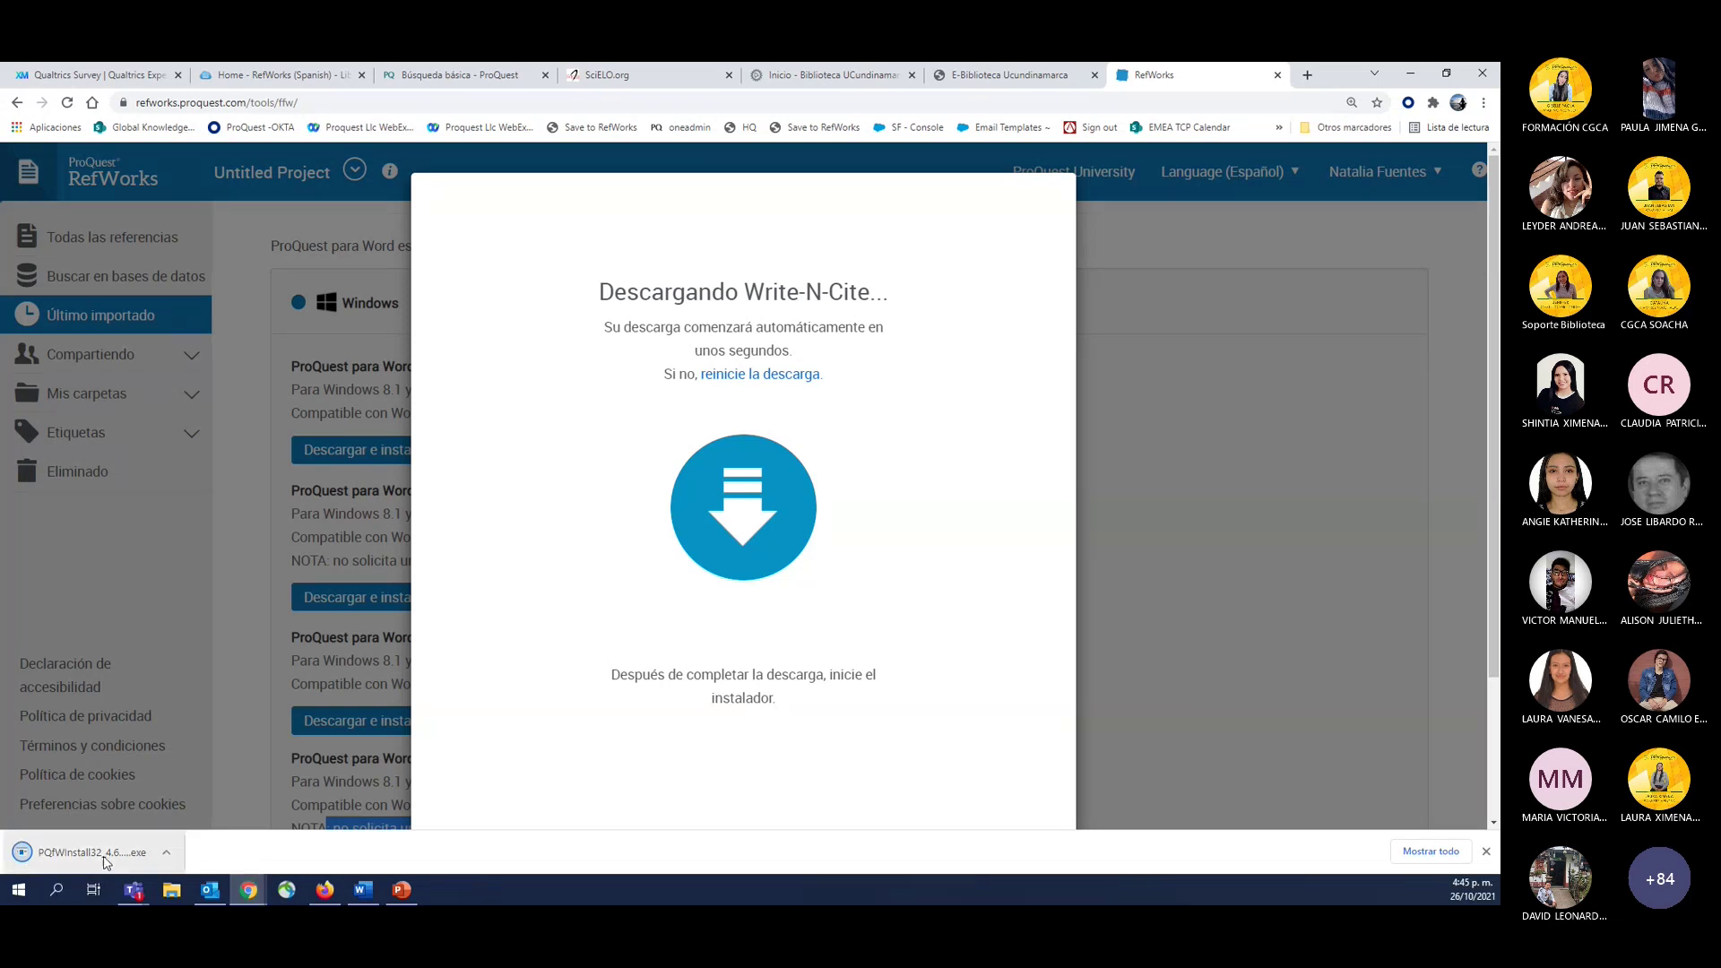
left_click(206, 788)
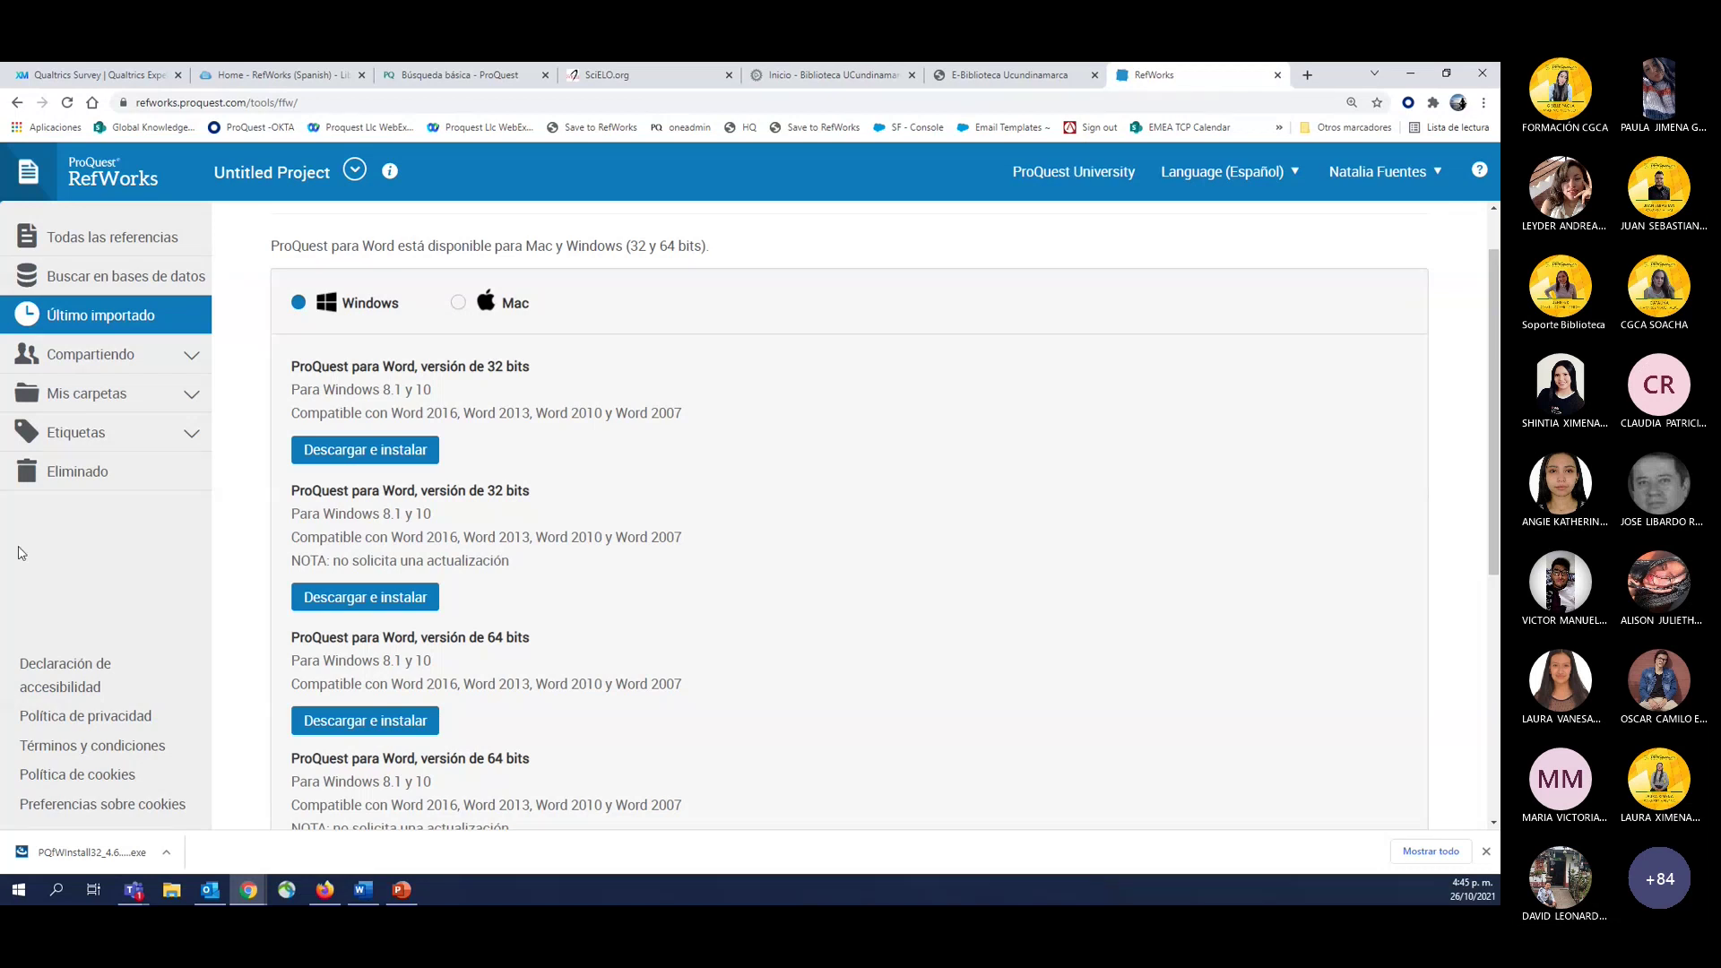
left_click(17, 102)
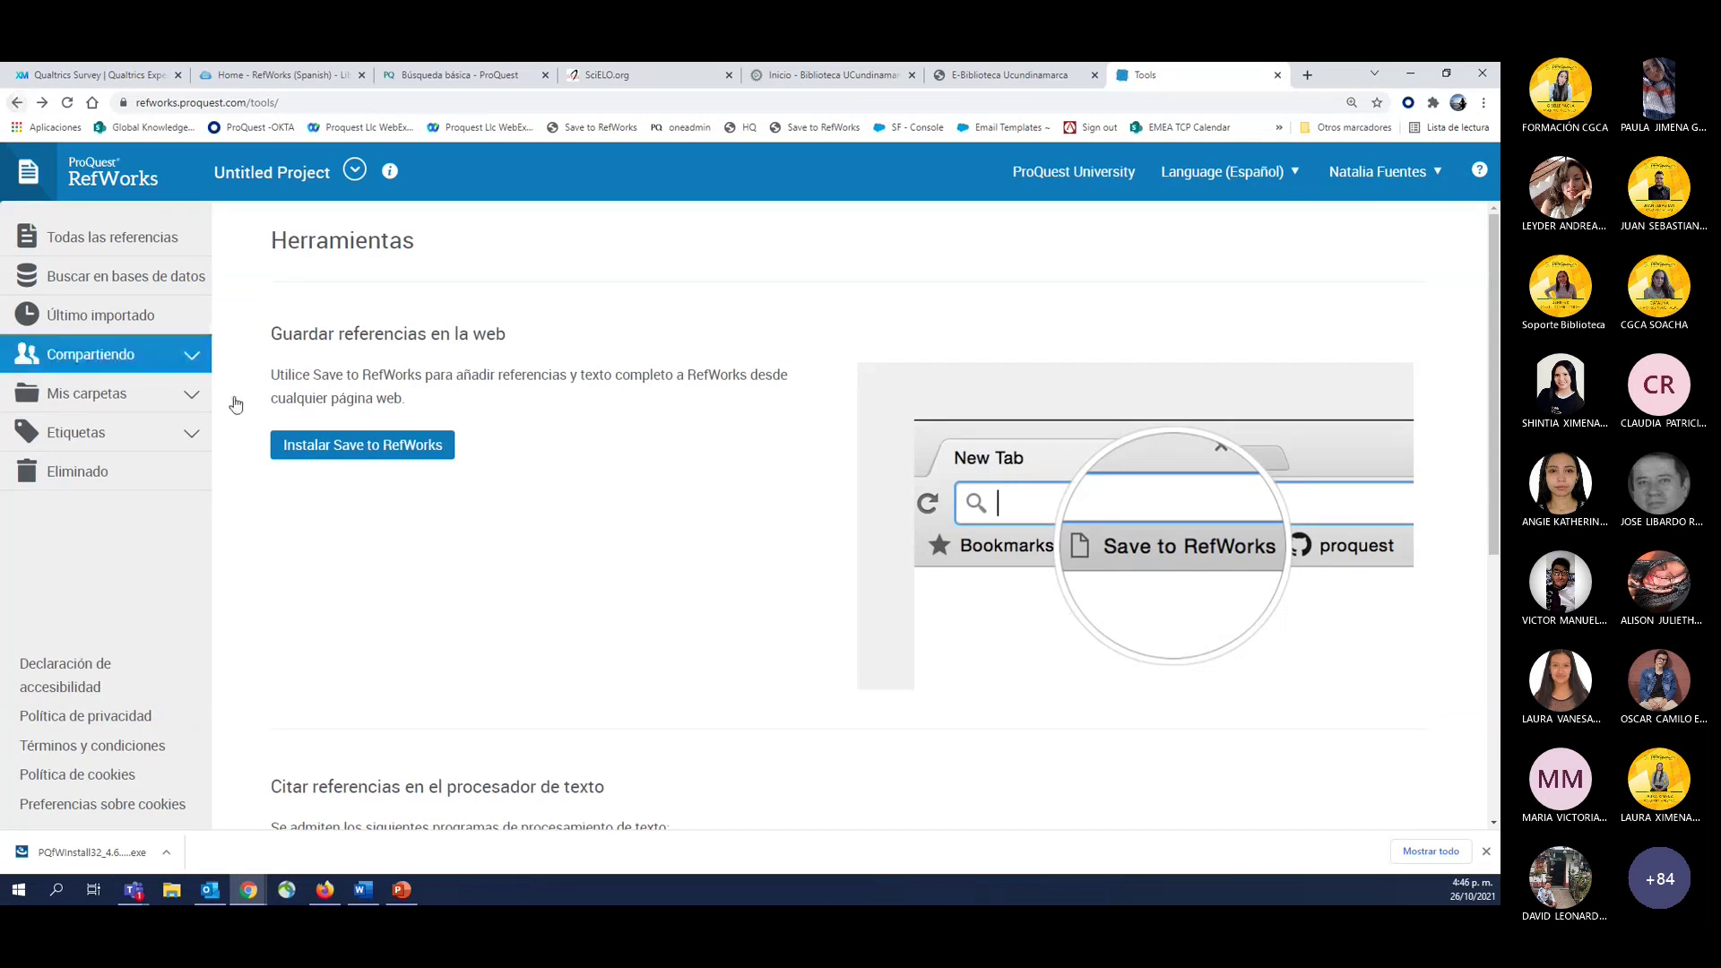
mouse_move(363, 901)
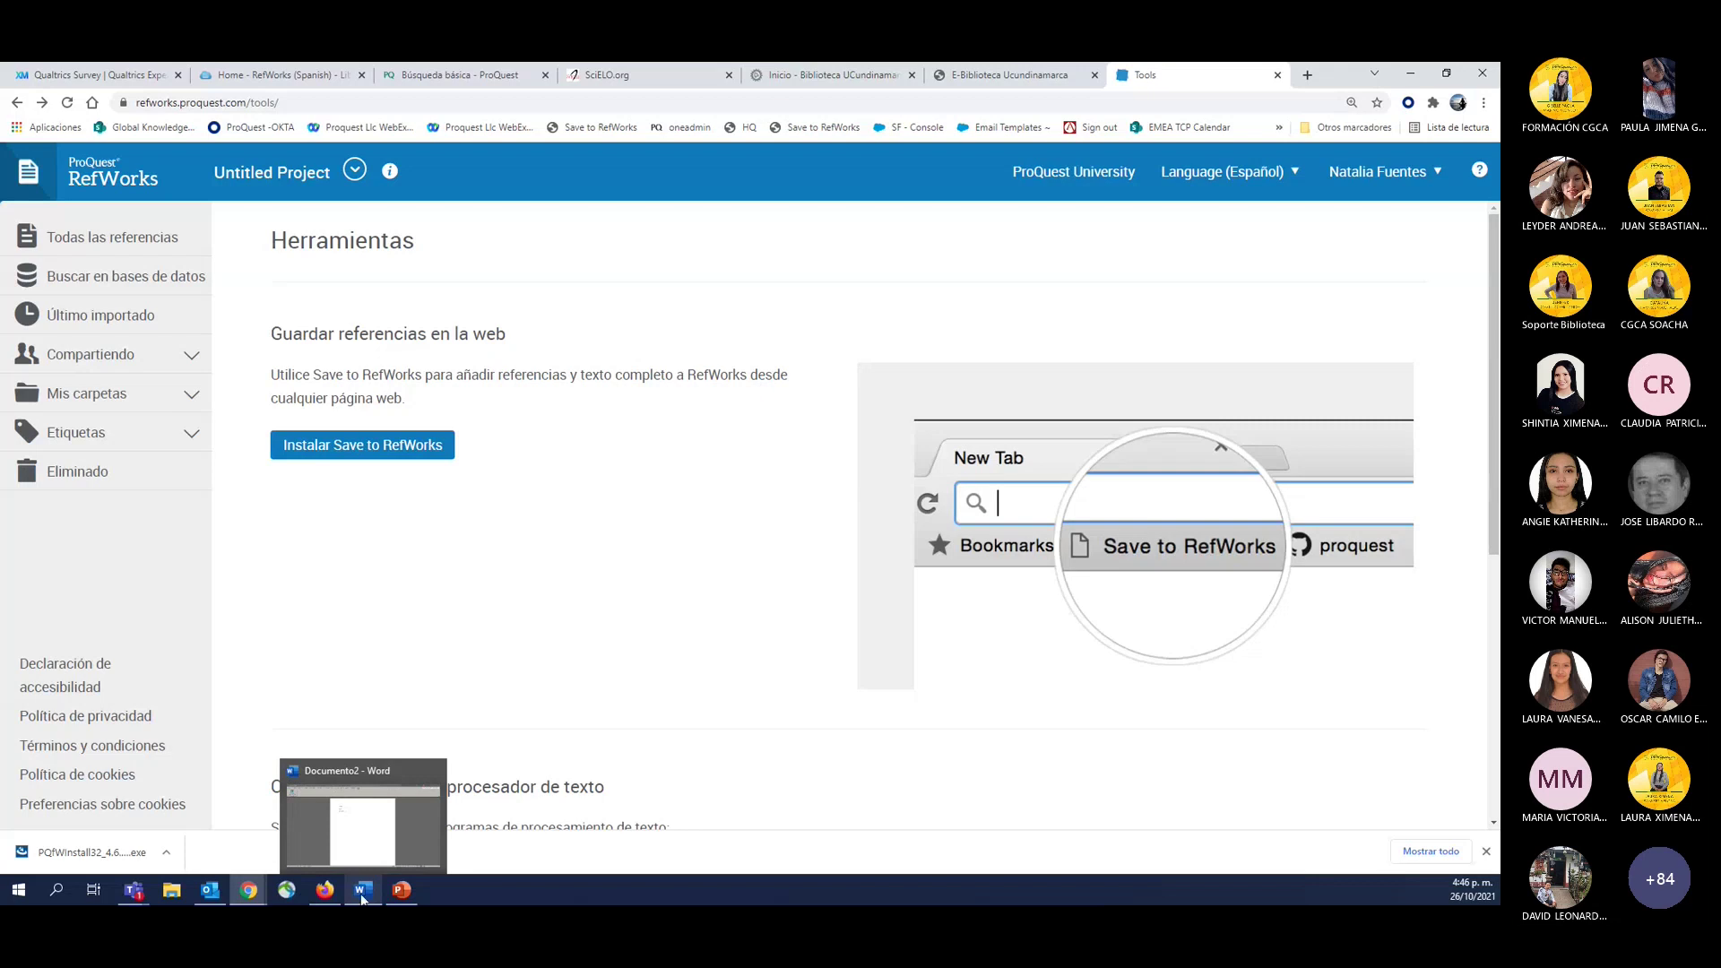
In Documento2, view the RCM tab and Insertar's Complementos, then go back to Chrome.
left_click(305, 796)
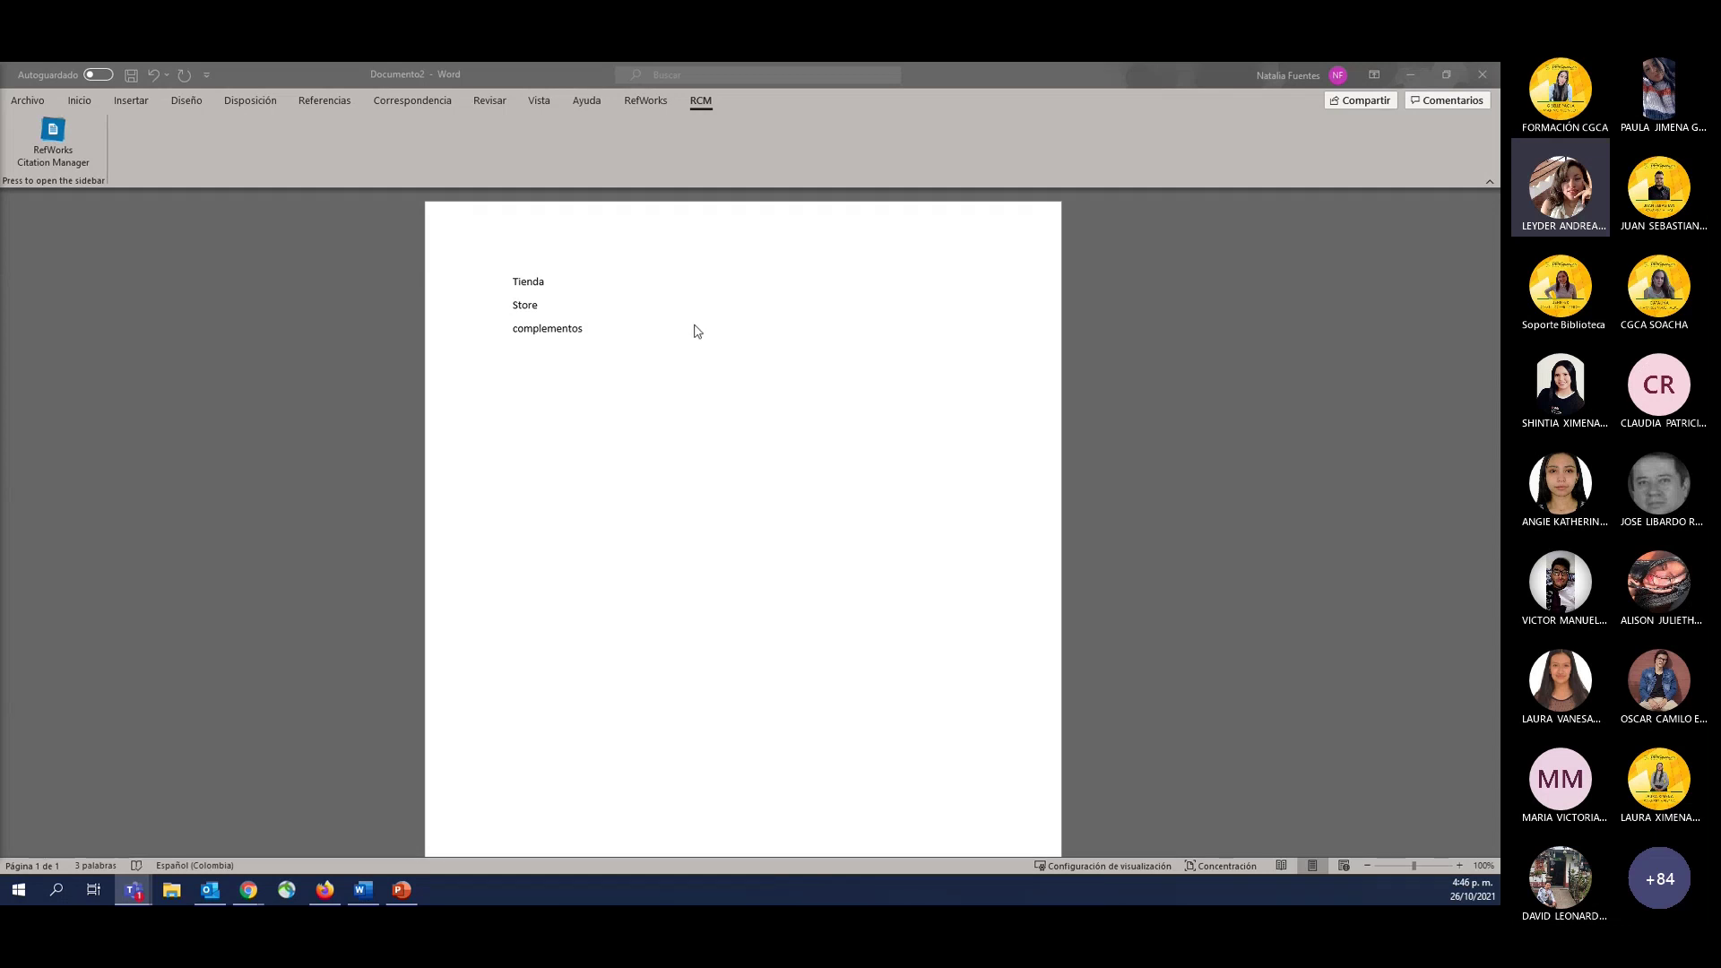
left_click(733, 338)
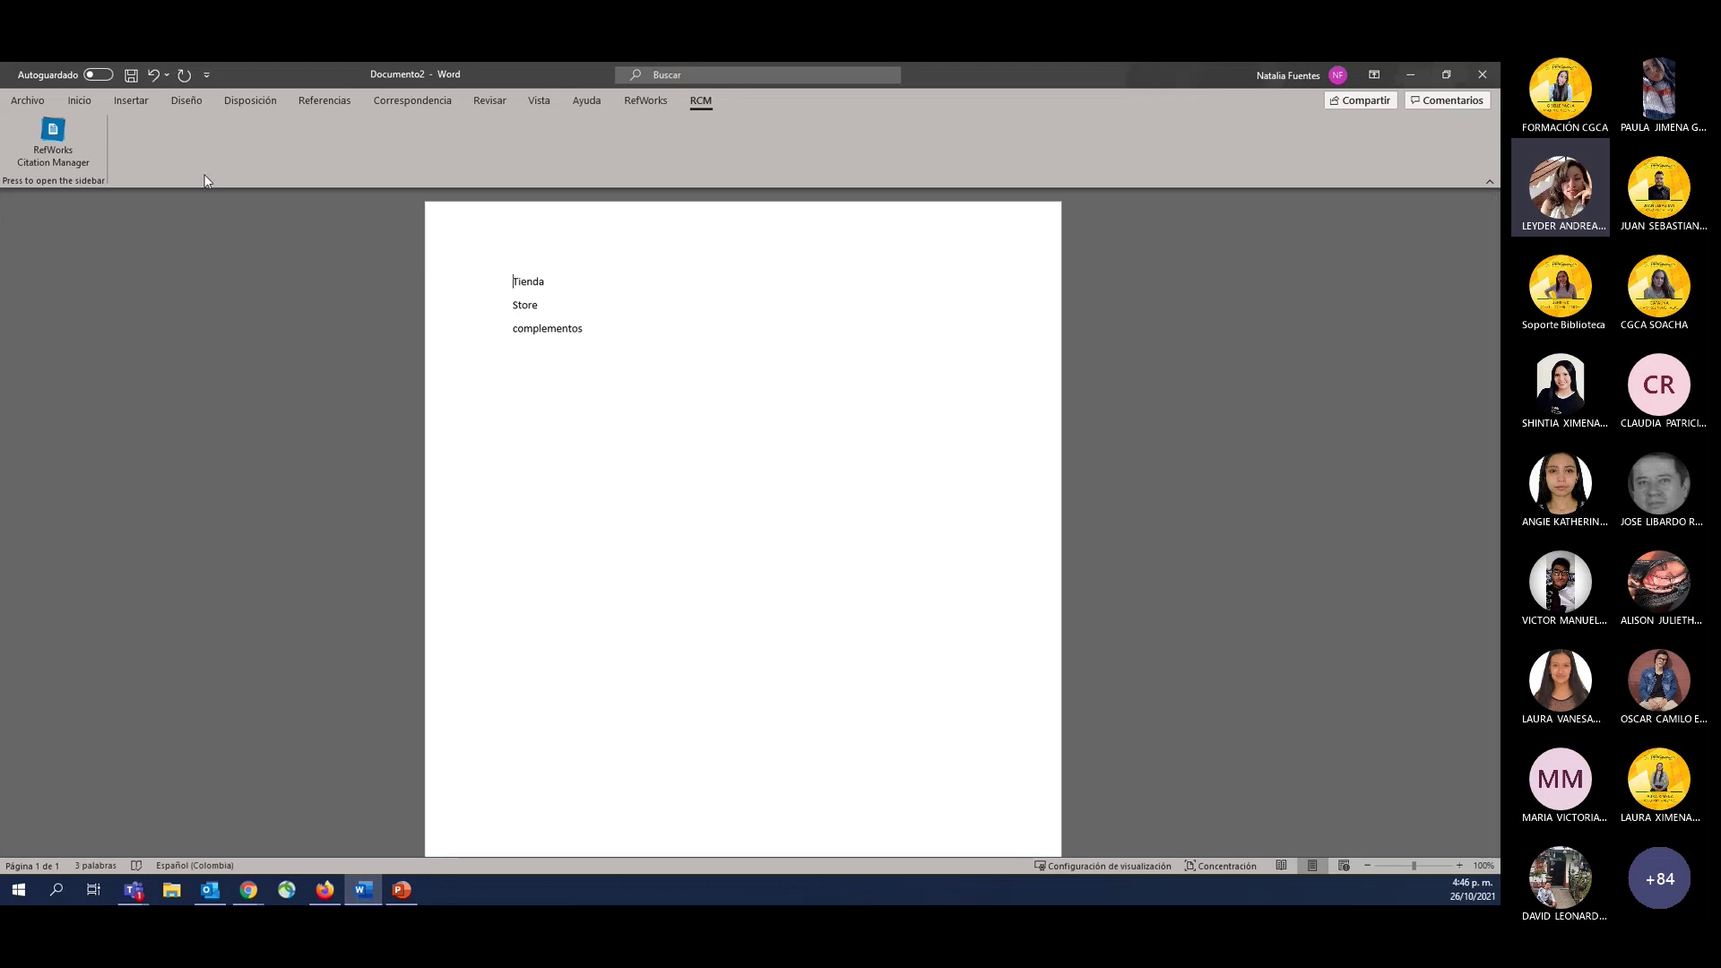
left_click(127, 99)
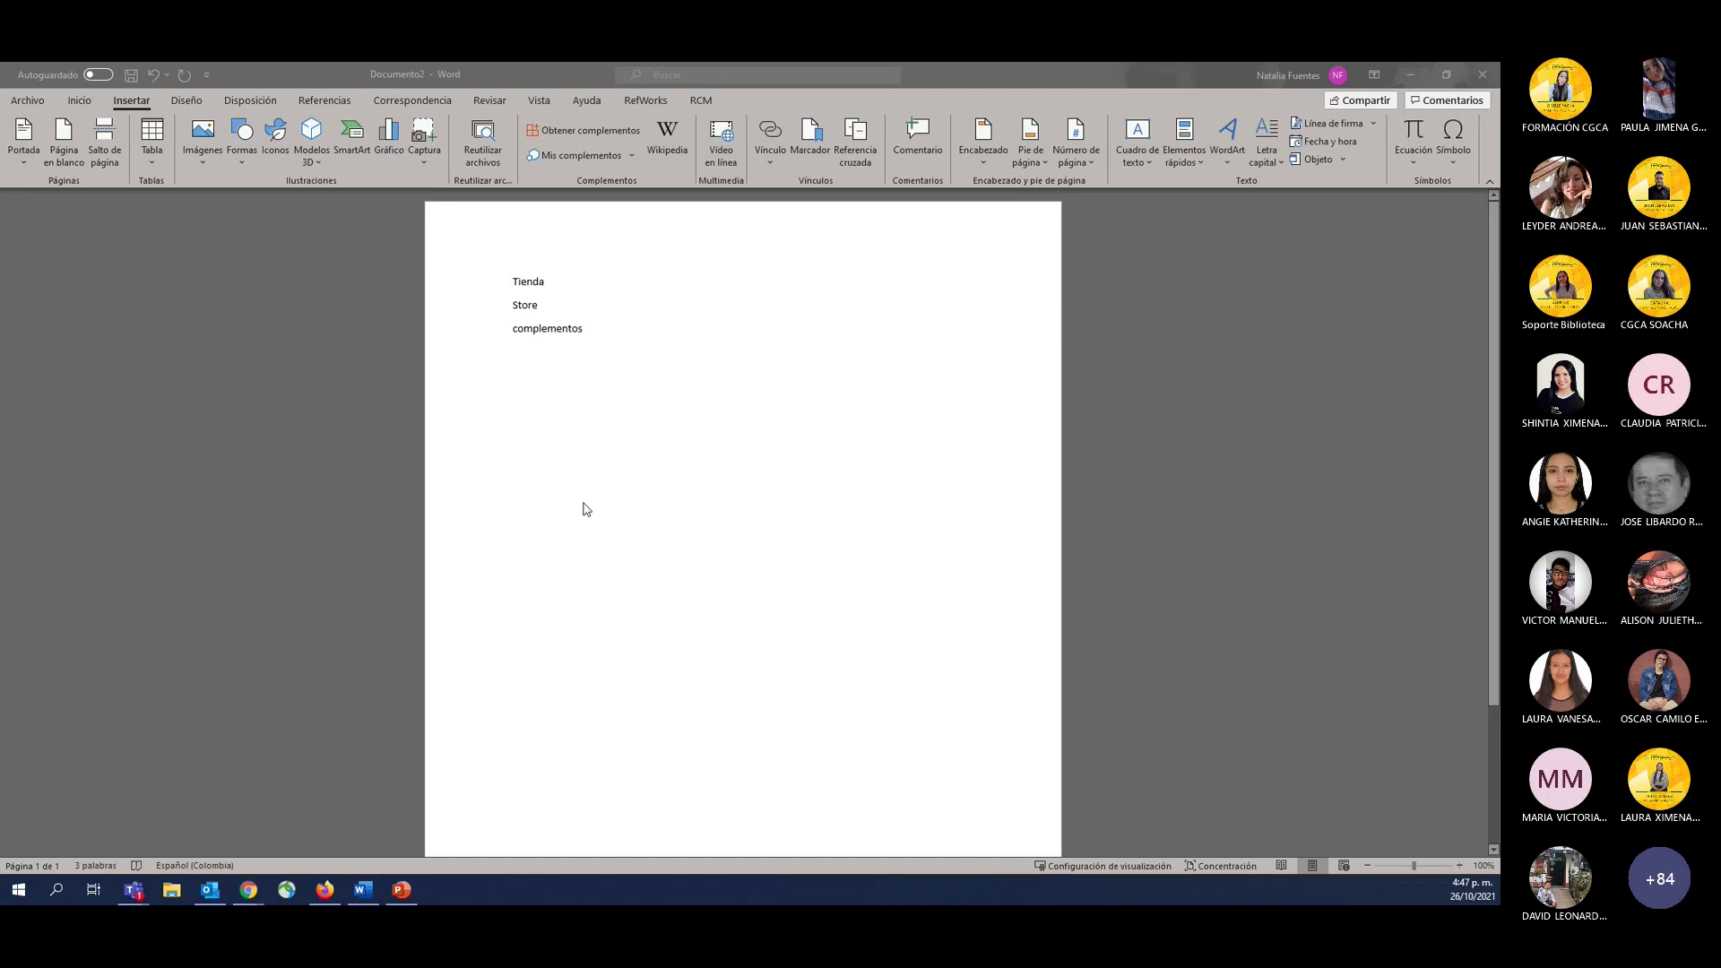
left_click(585, 500)
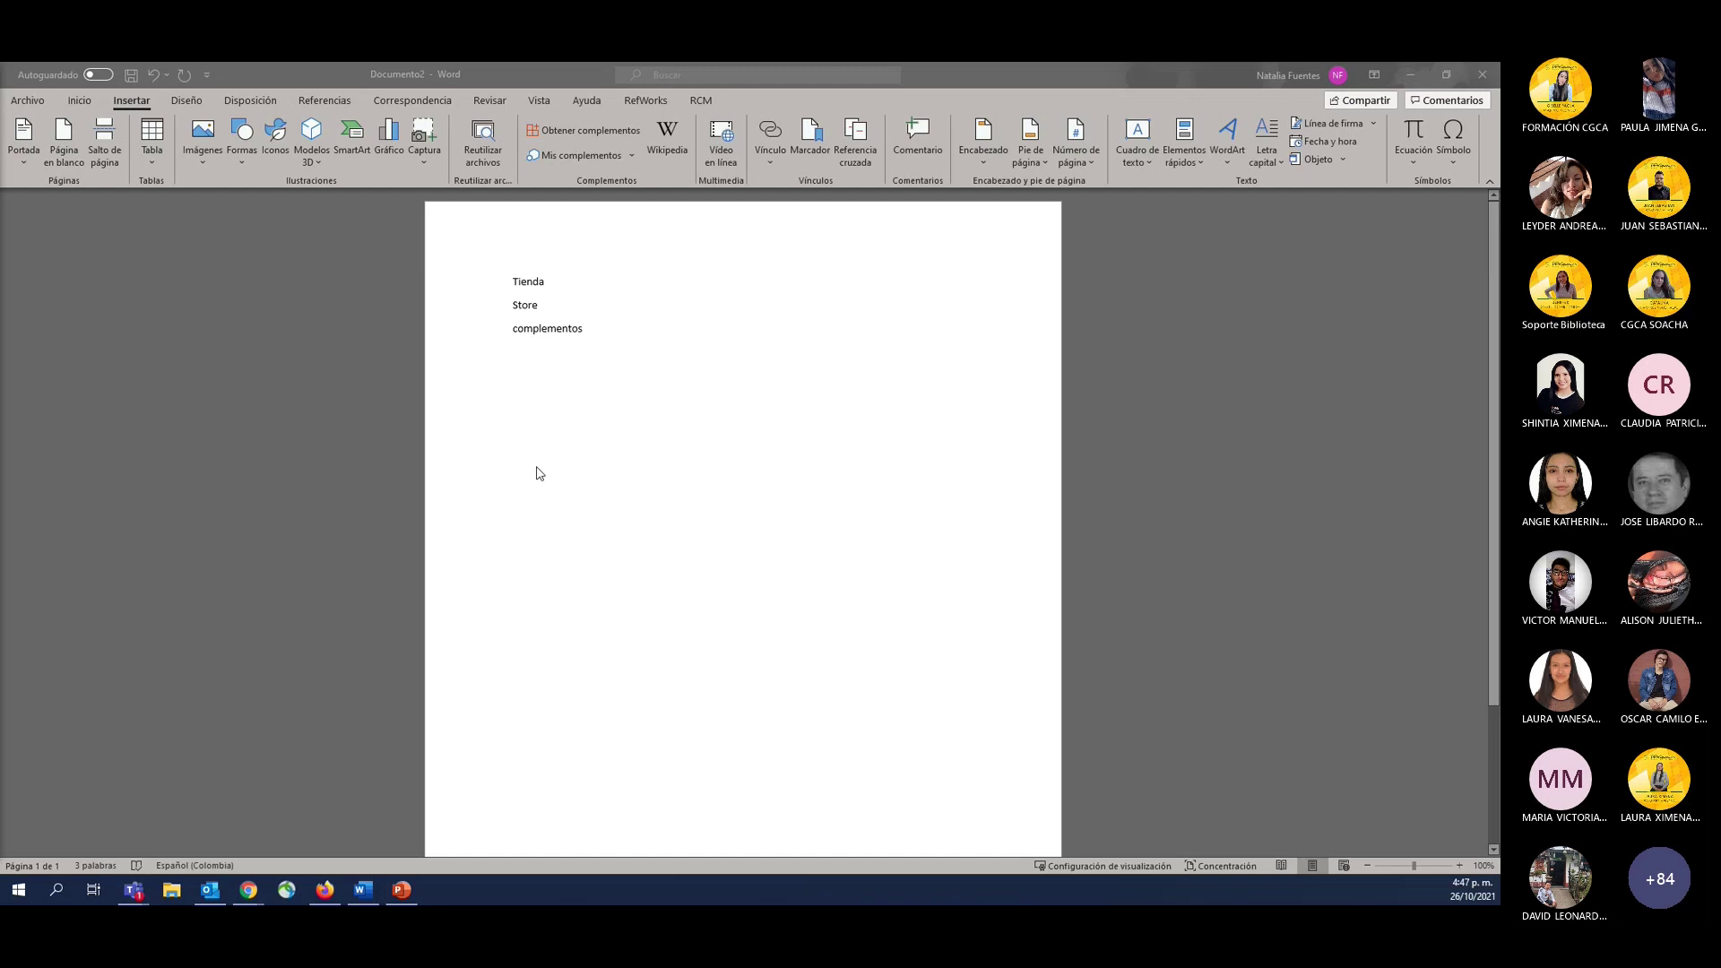
key("alt+Tab")
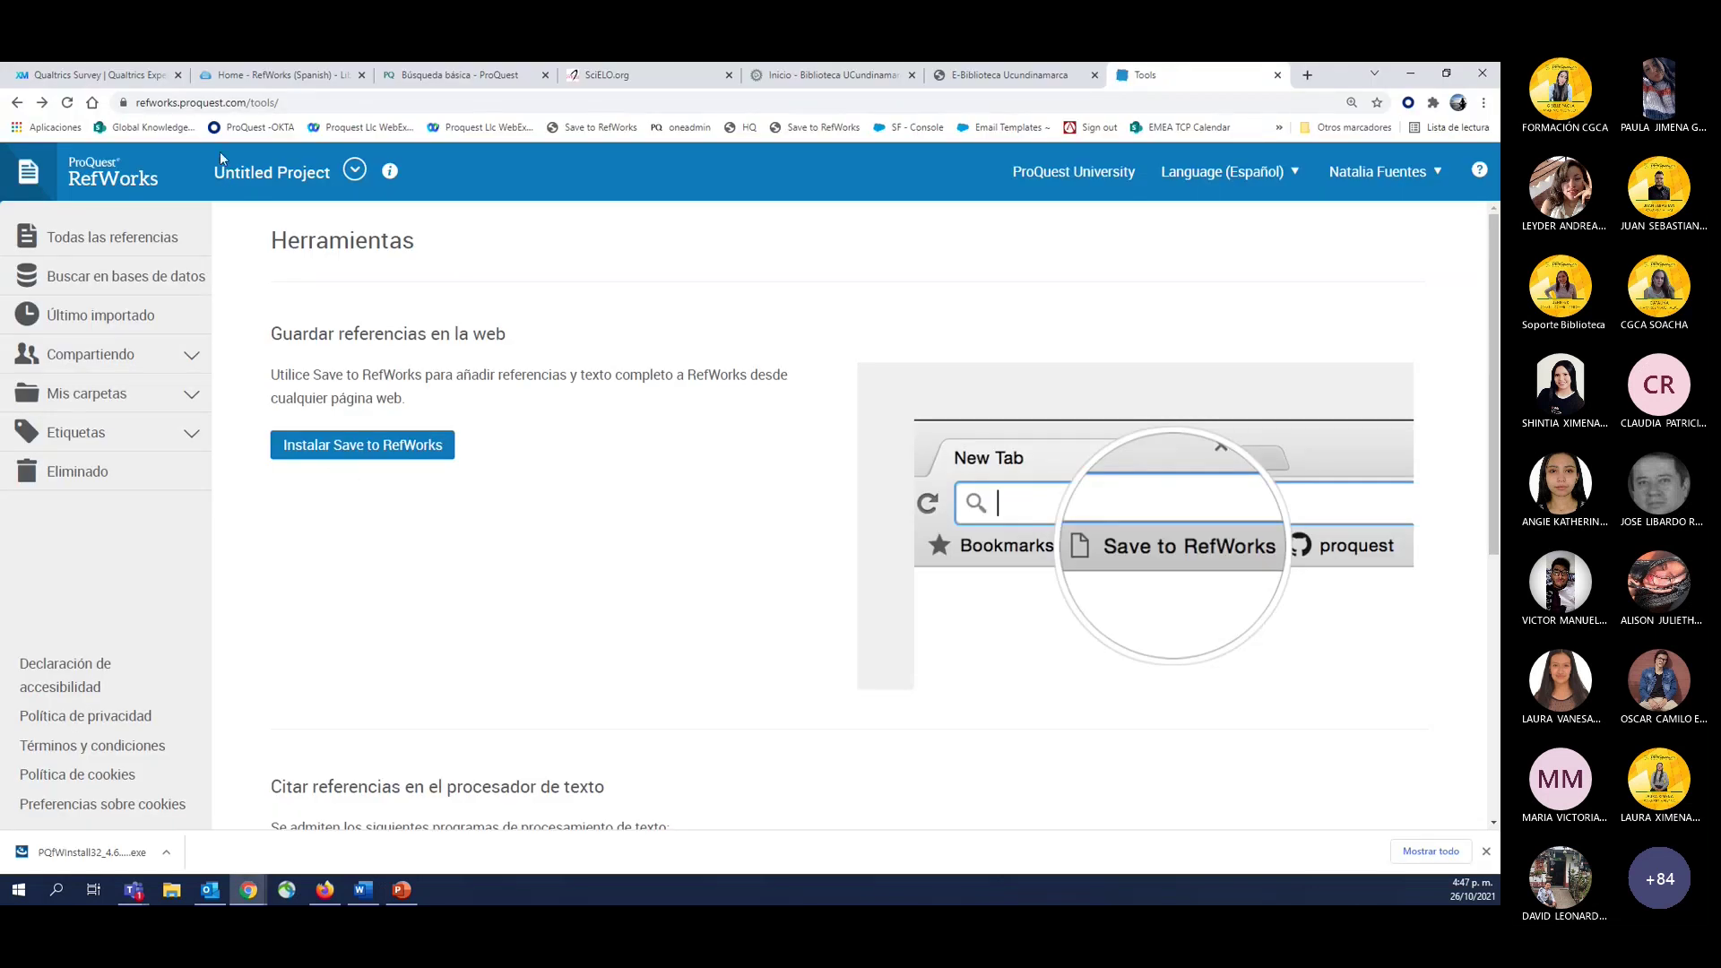
Scroll Herramientas to Citar referencias and open Último importado from the sidebar.
scroll(462, 447, "down", 4)
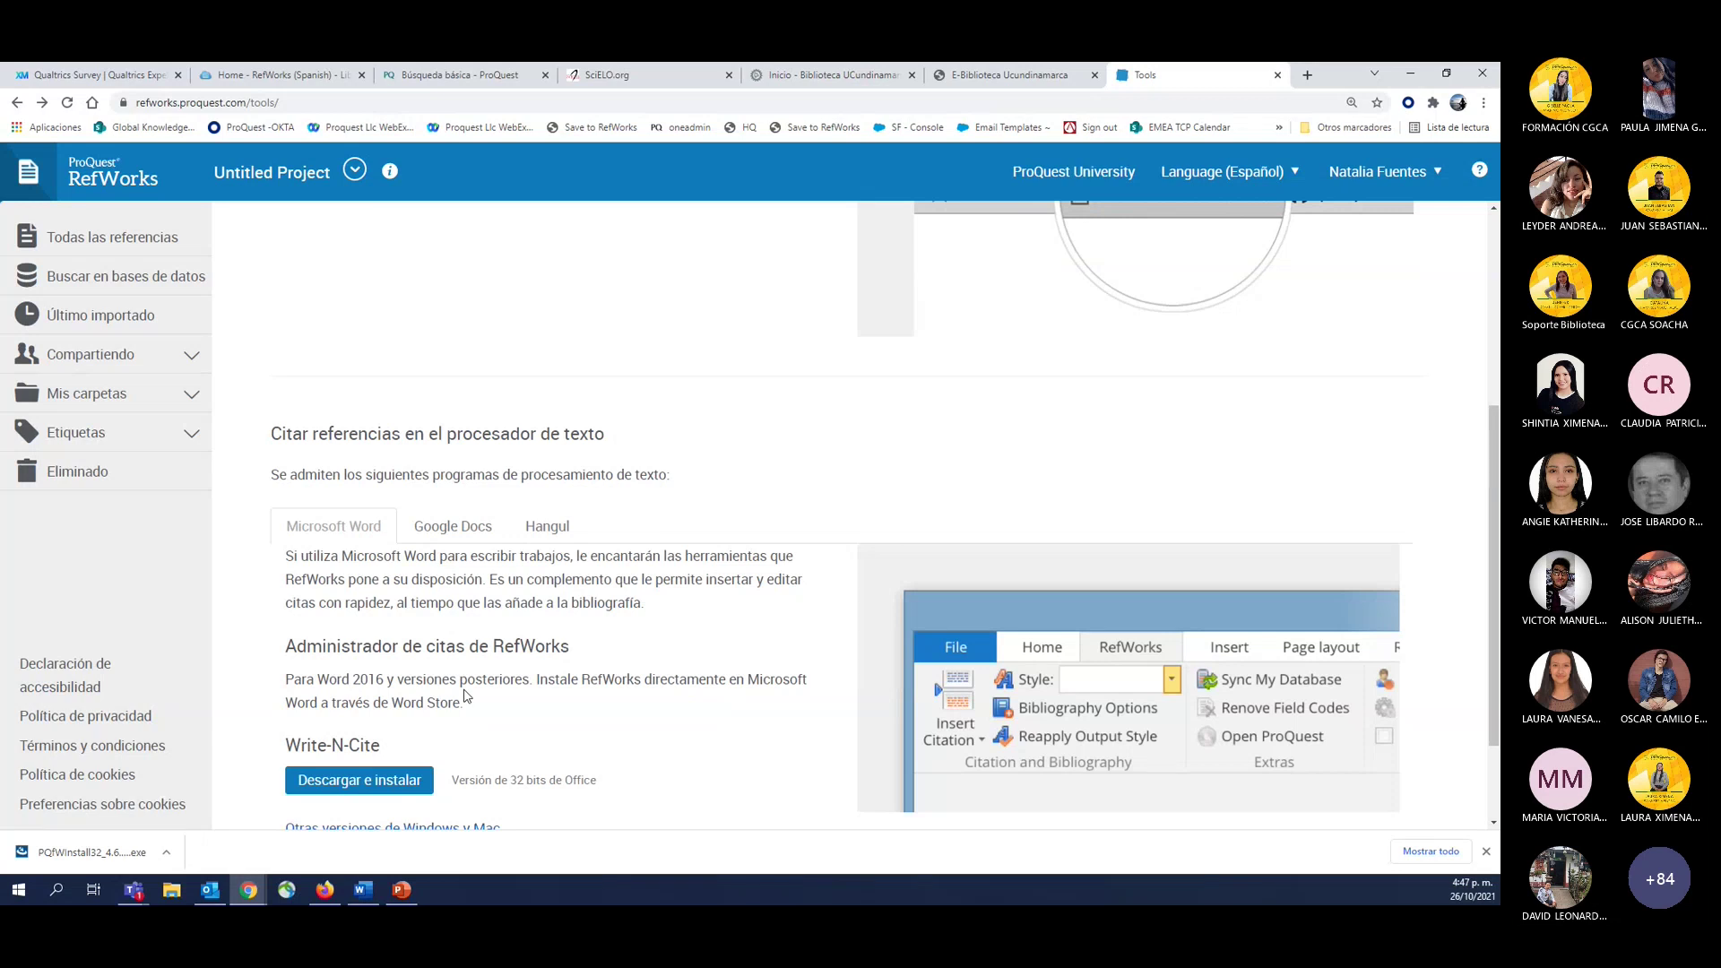
scroll(410, 499, "up", 4)
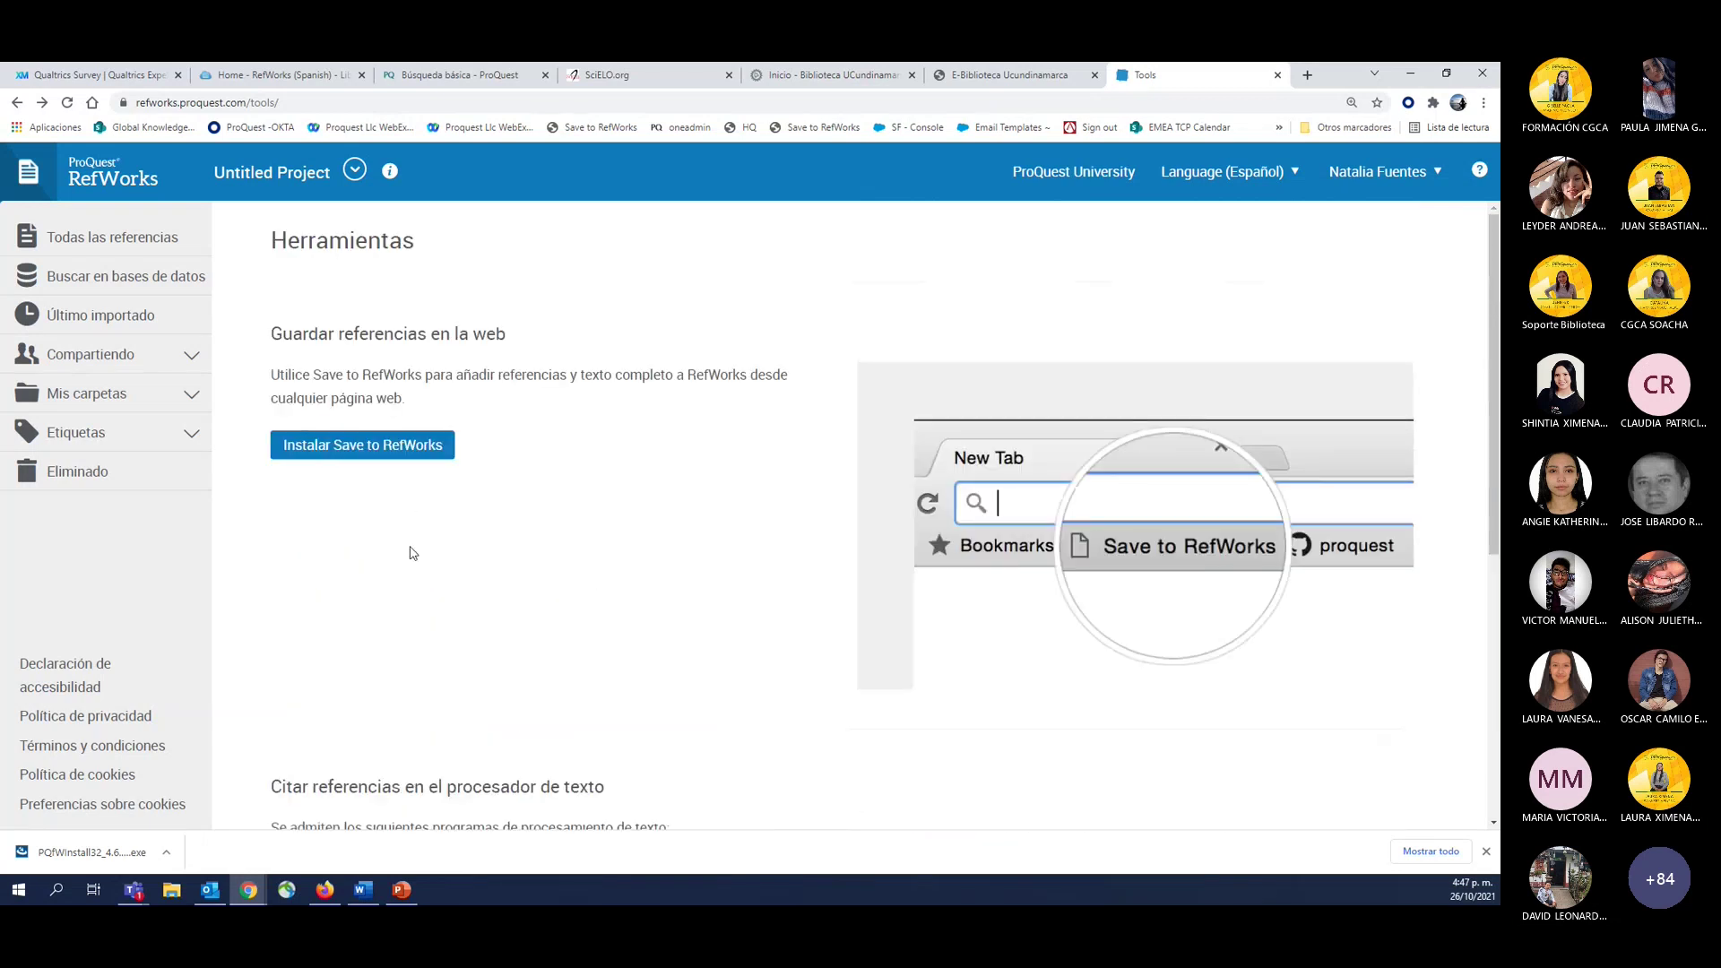
scroll(412, 553, "down", 4)
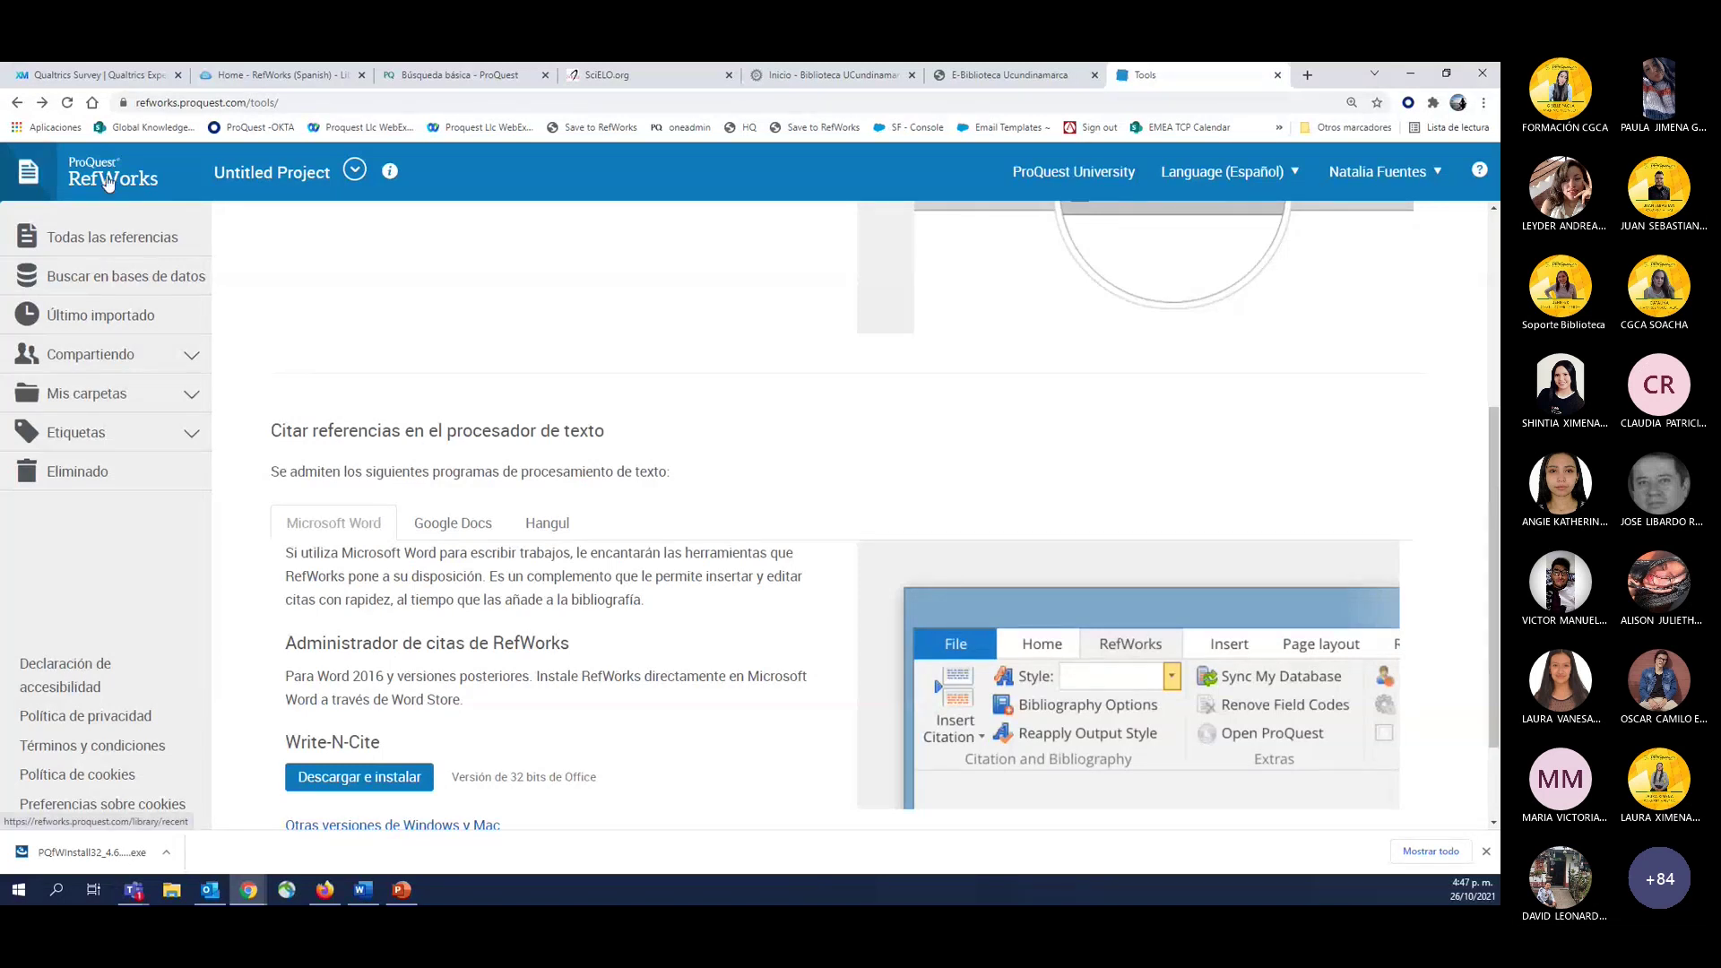
left_click(99, 314)
scroll(324, 412, "down", 1)
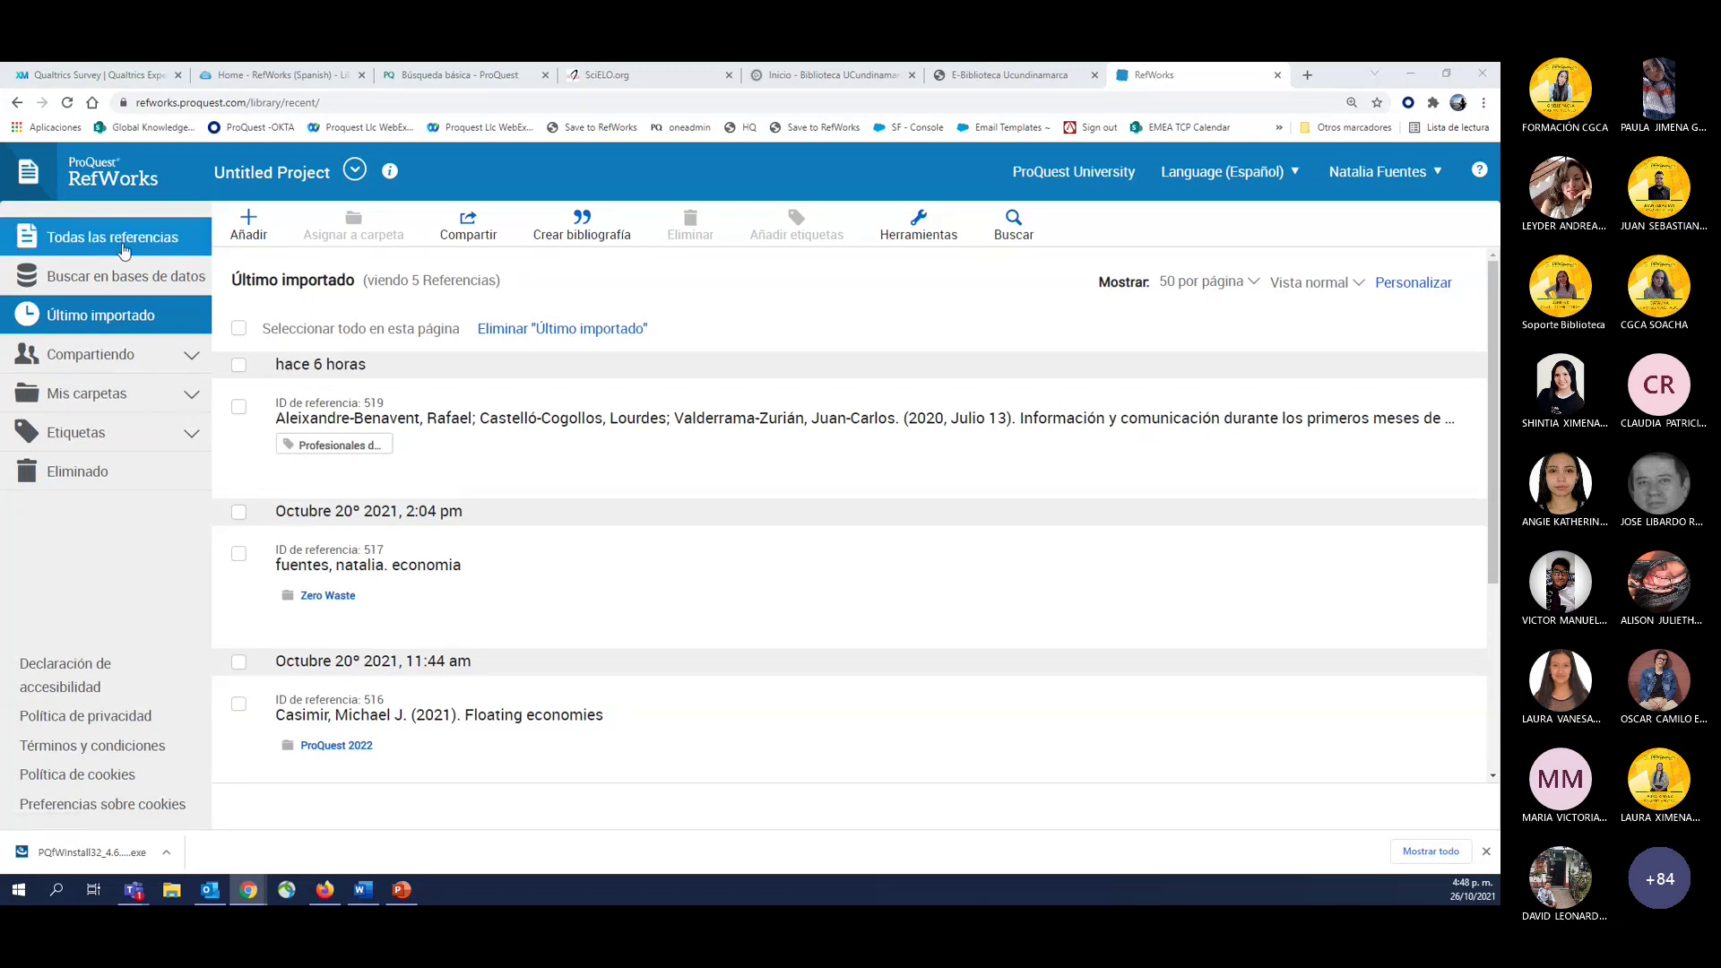
View Todas las referencias (384), then Último importado, then open Buscar en bases de datos.
left_click(117, 246)
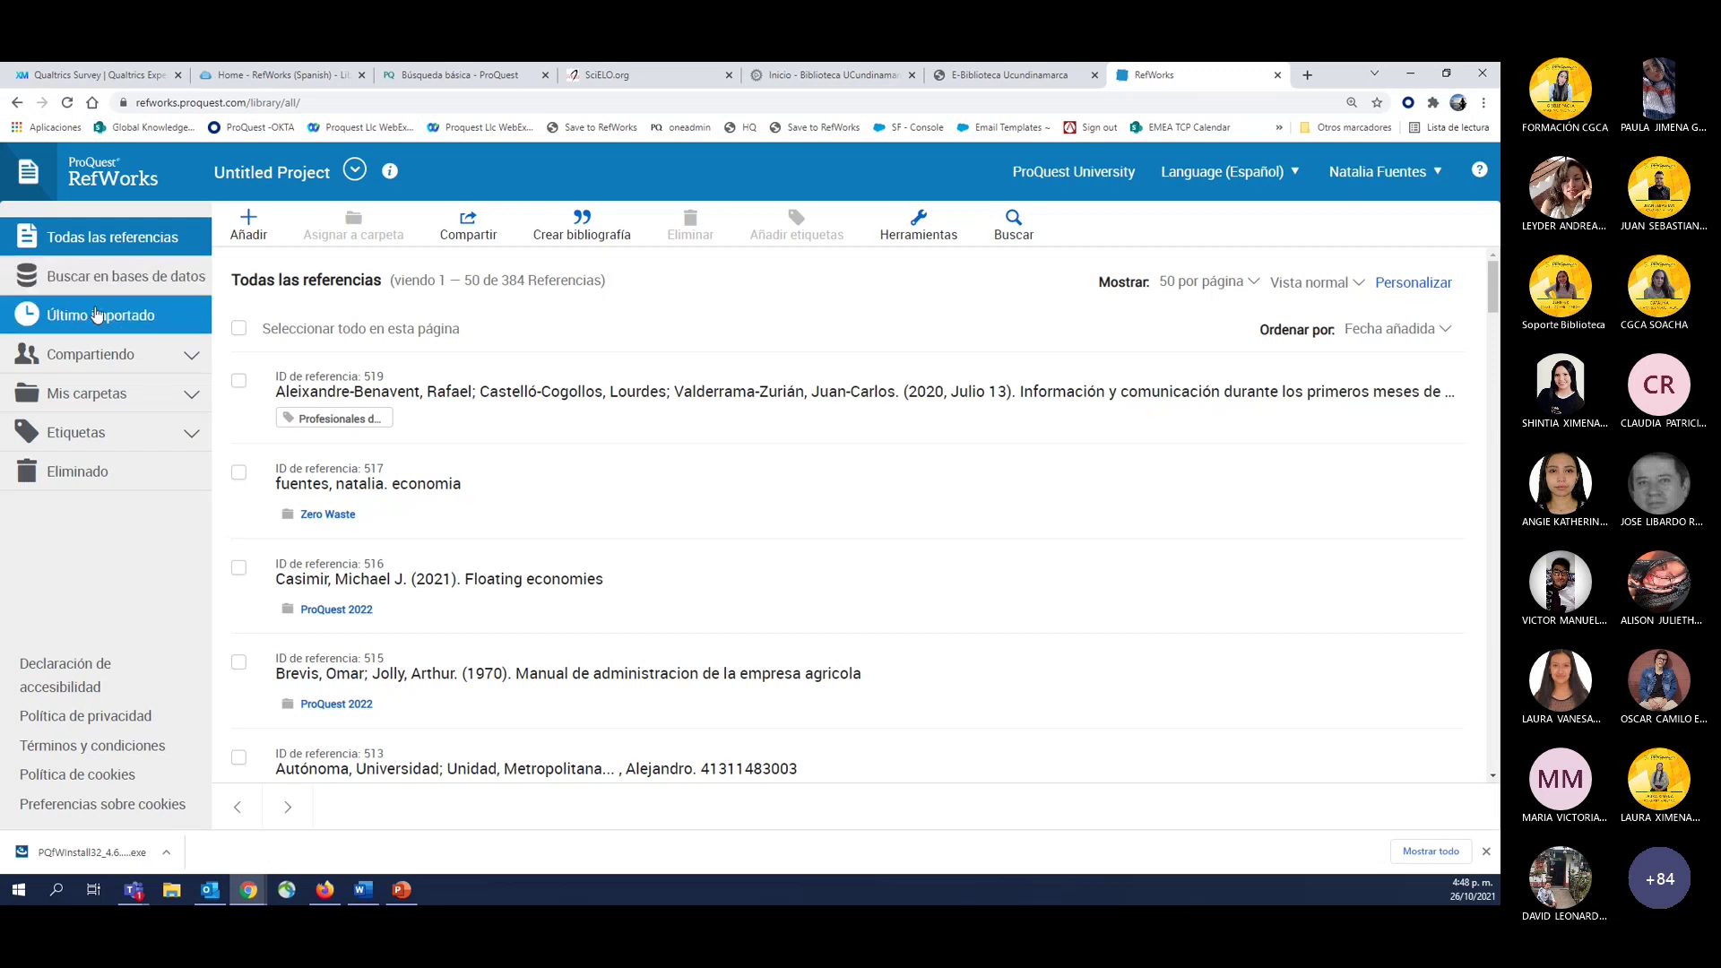
left_click(76, 325)
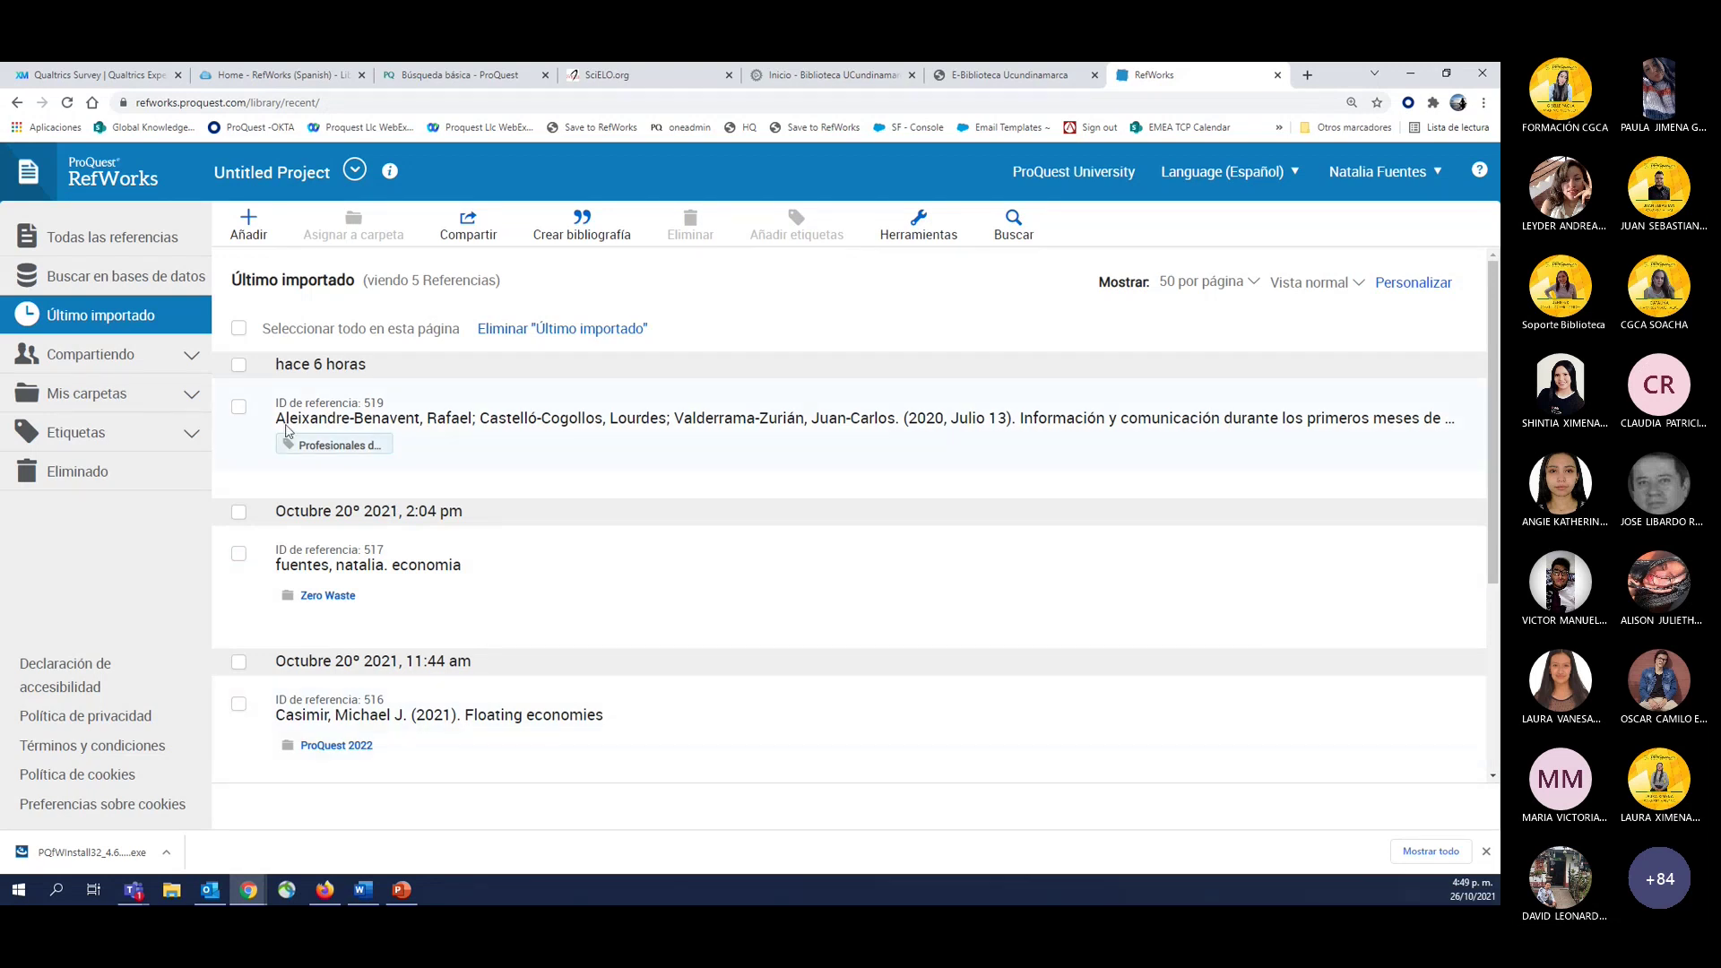
left_click(85, 285)
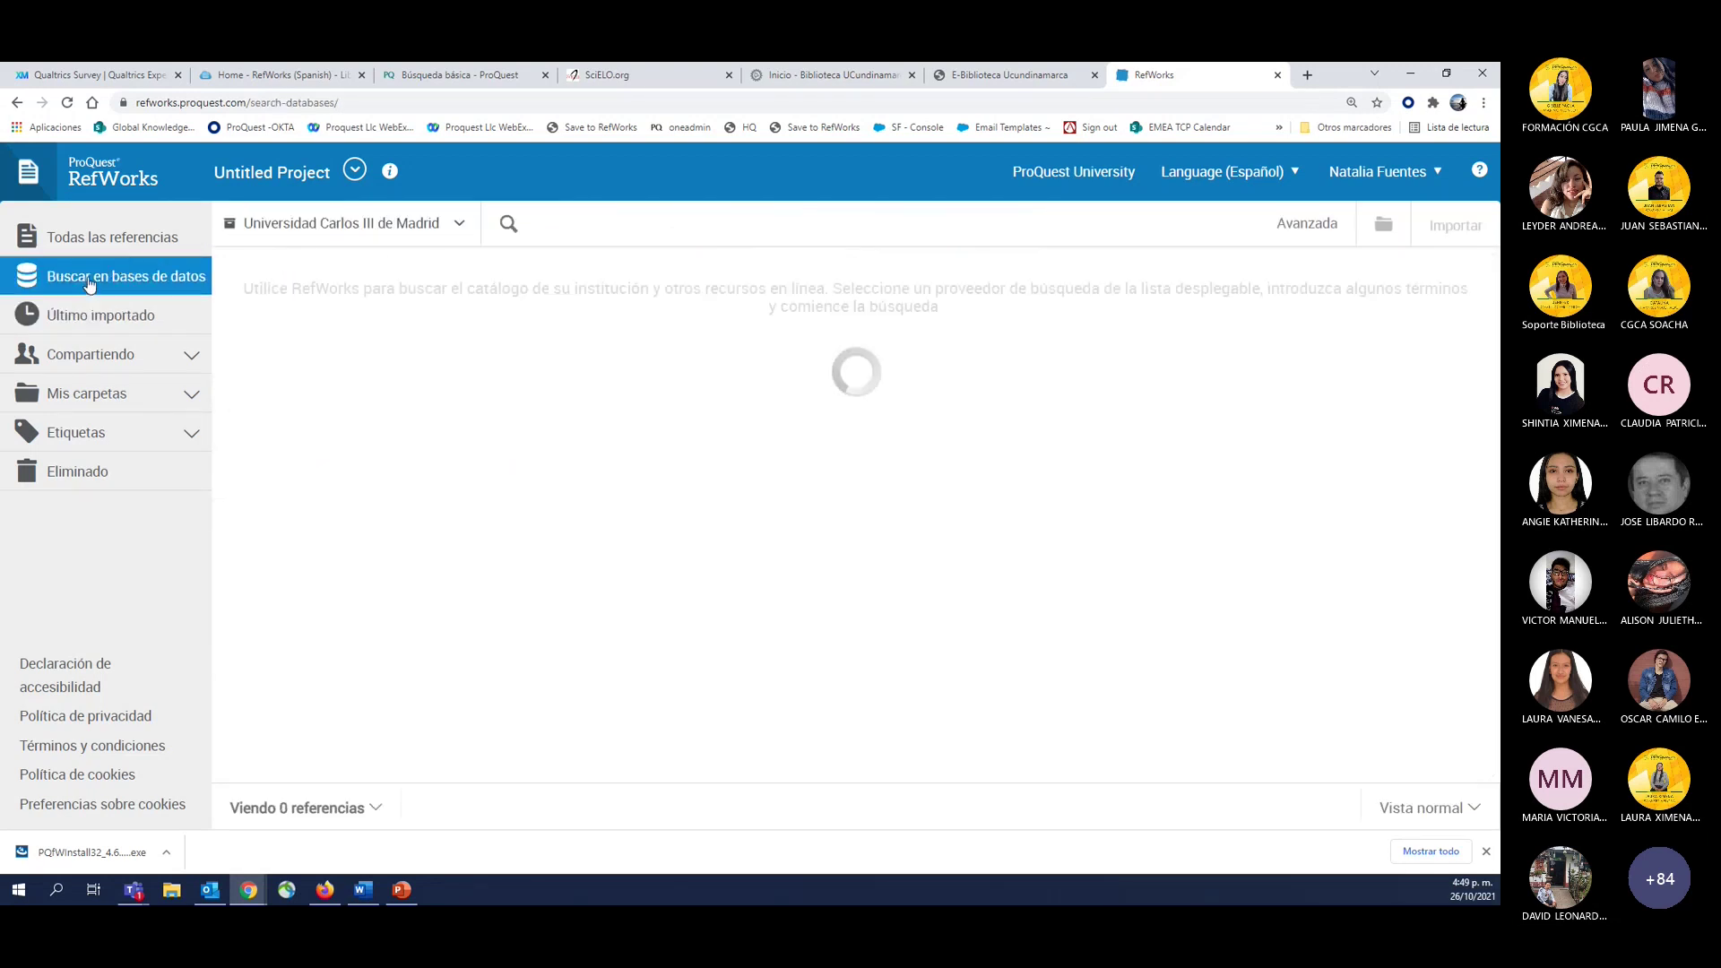
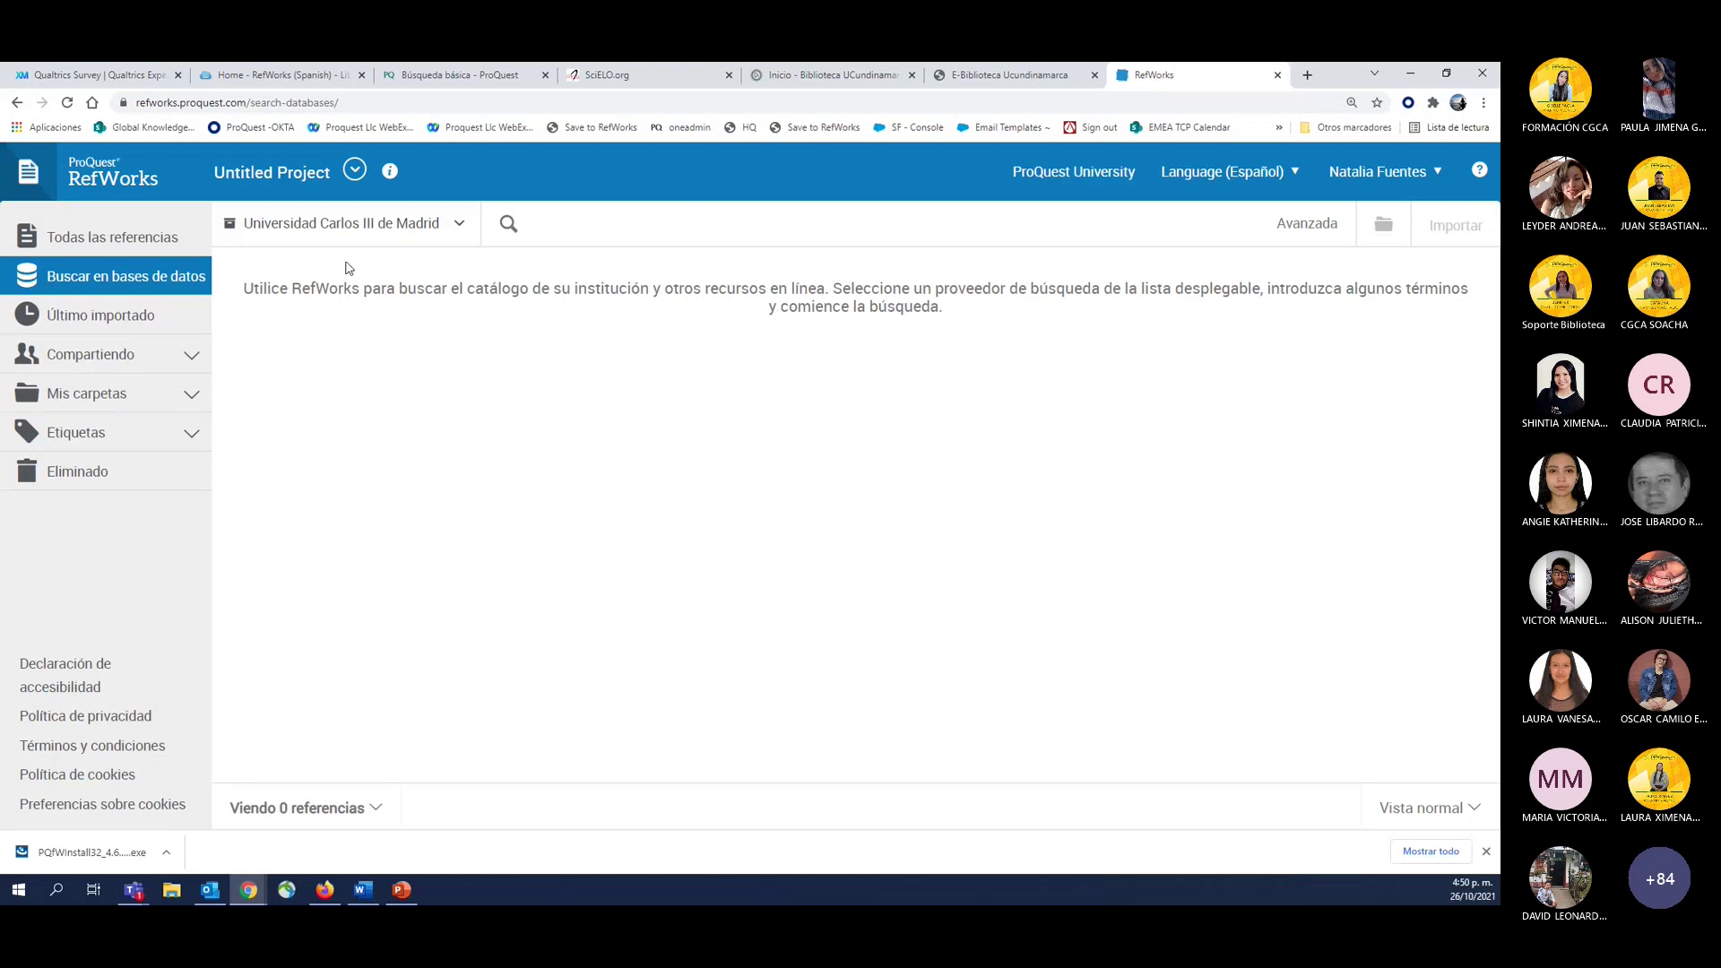
Browse the list of databases, start filtering it by name, then close it.
left_click(304, 233)
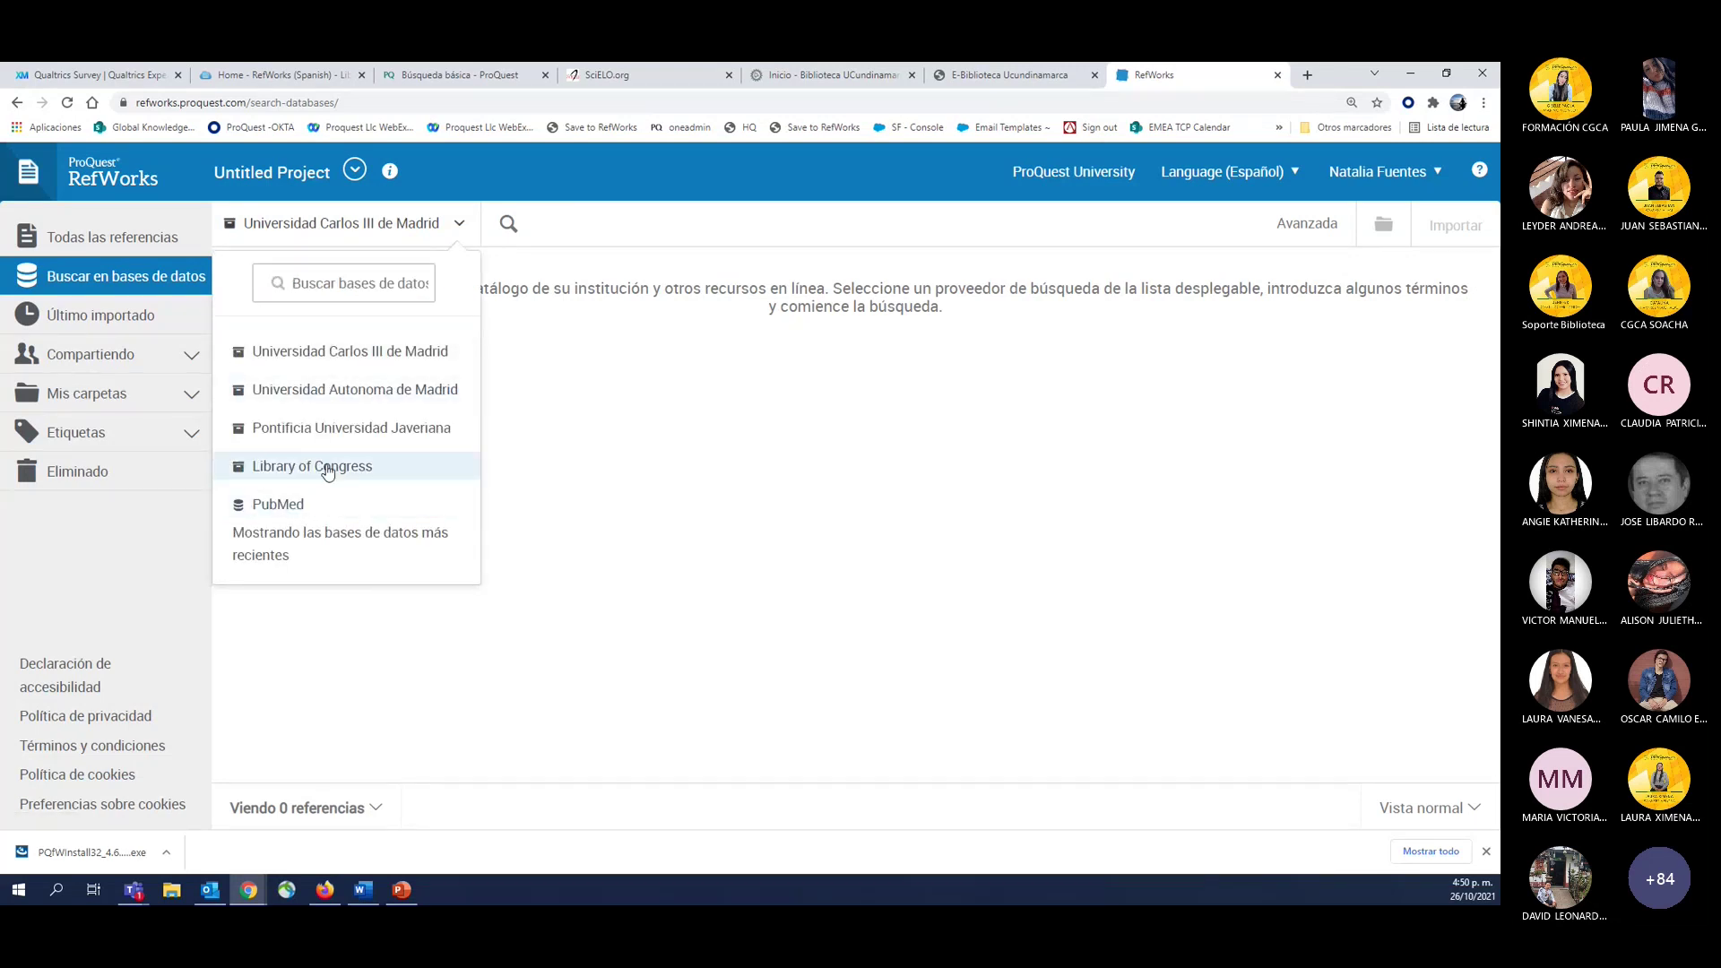
left_click(301, 285)
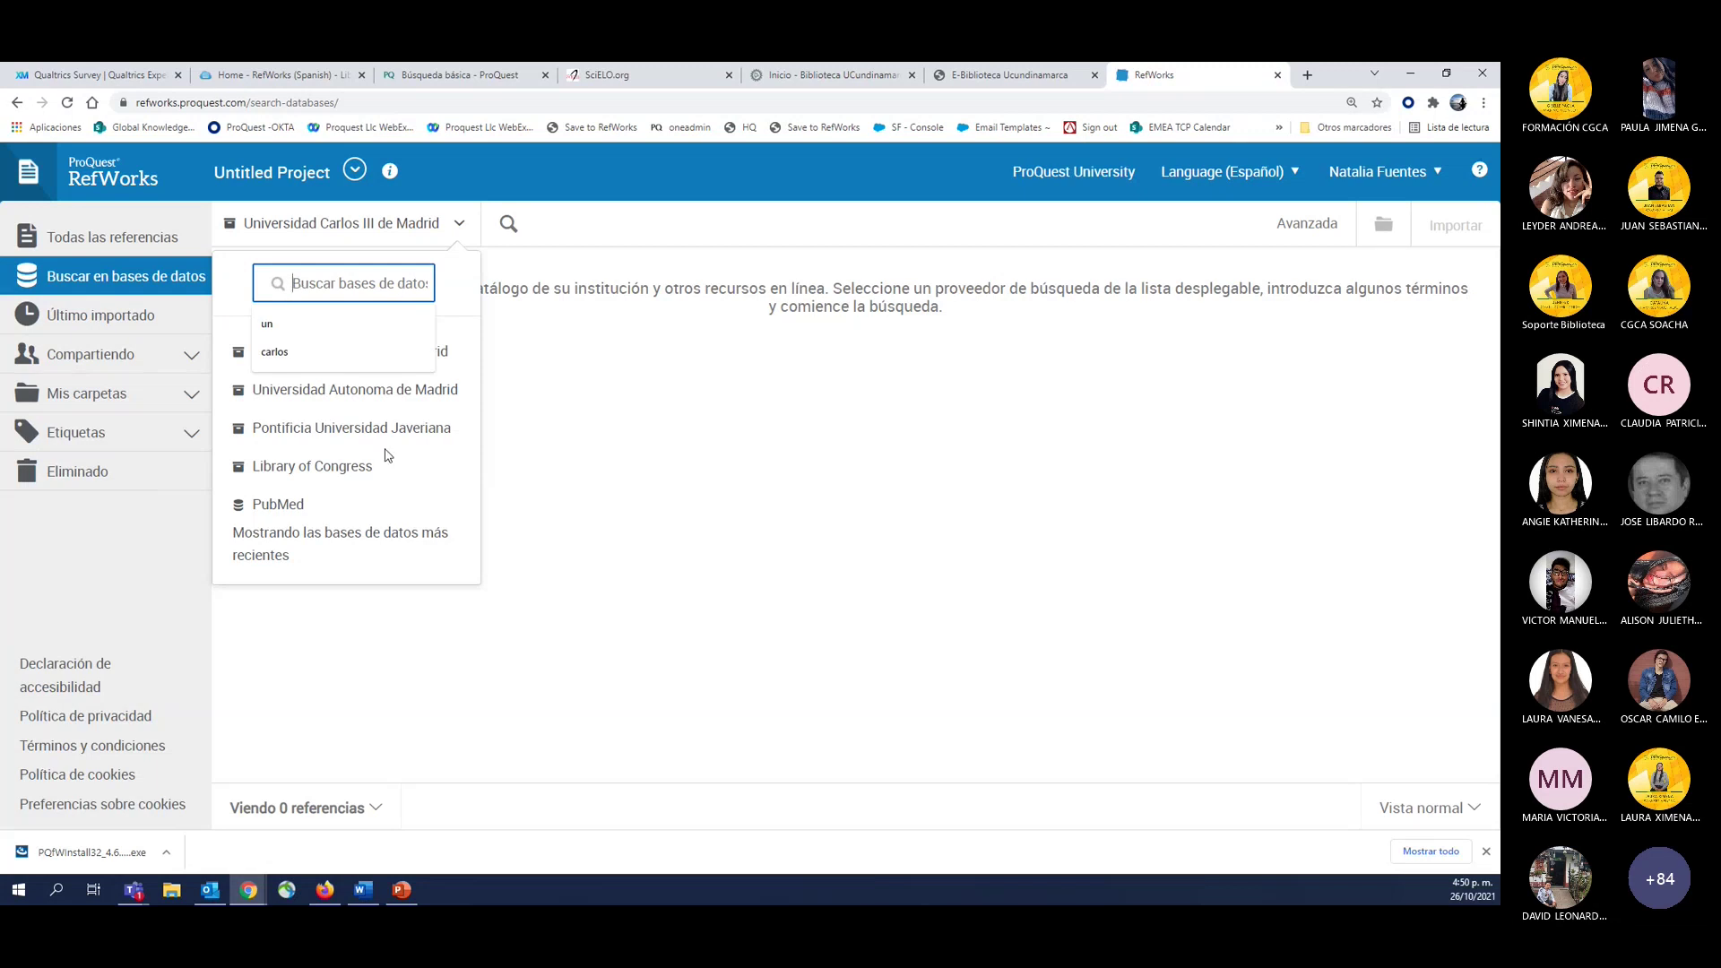
left_click(456, 578)
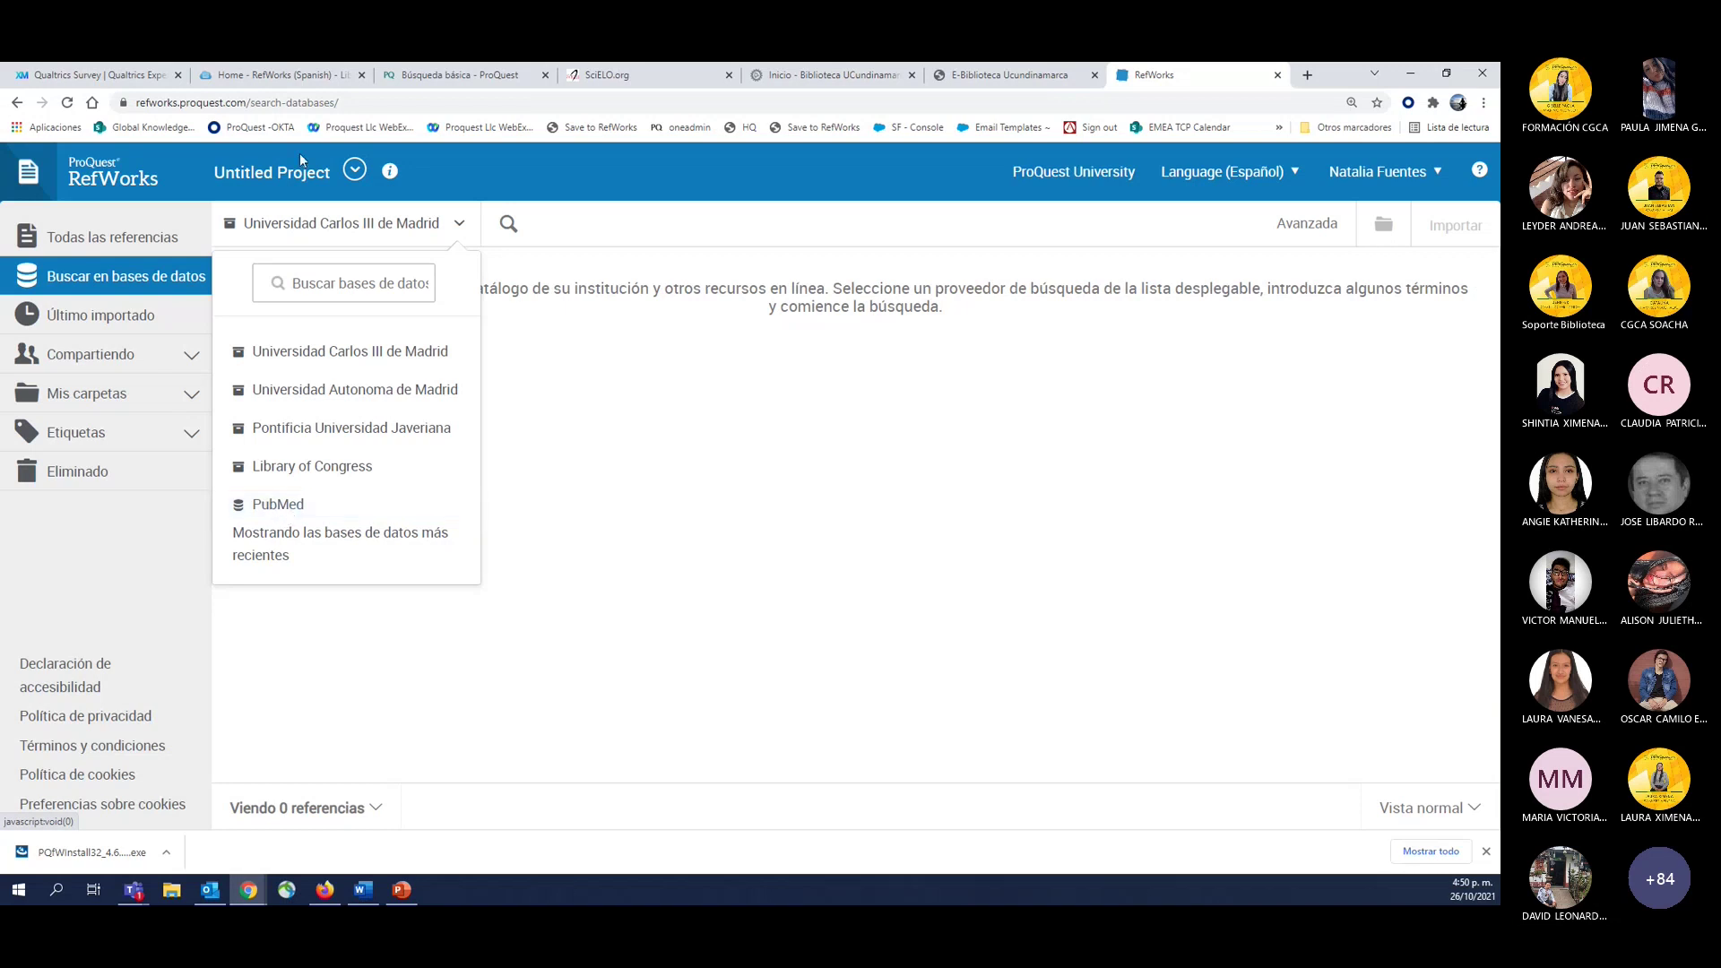
left_click(126, 278)
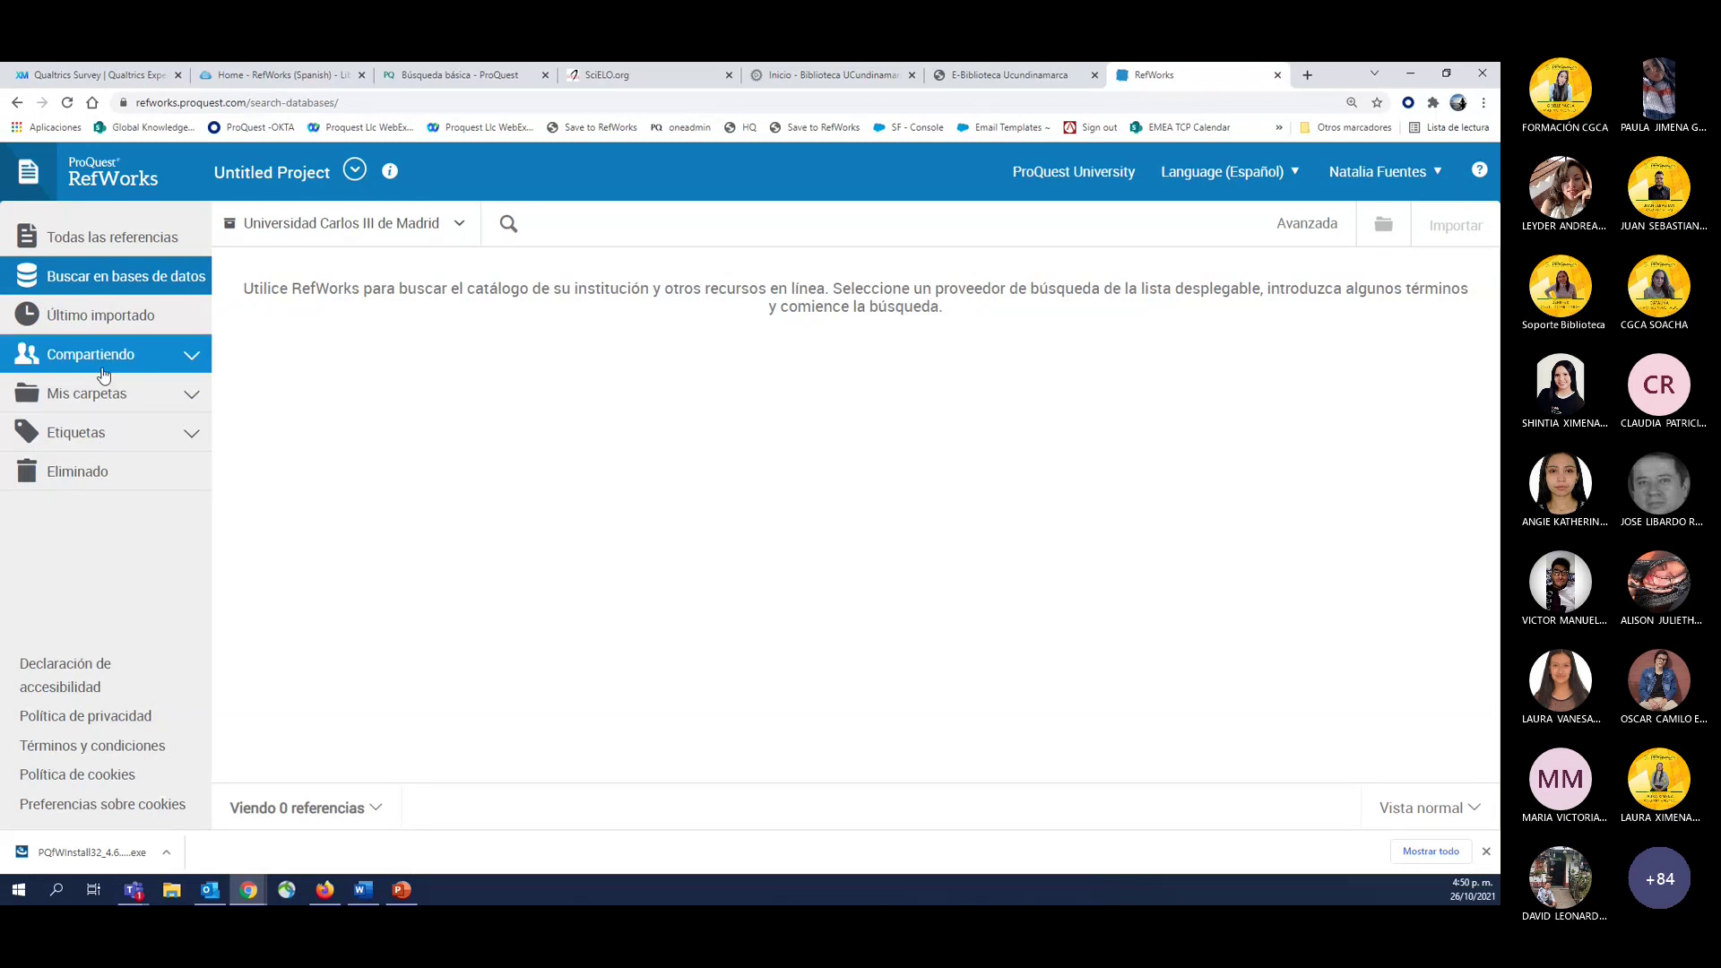
Under Mis carpetas, add and save a folder named 'U Cundinamarca test1'.
left_click(49, 406)
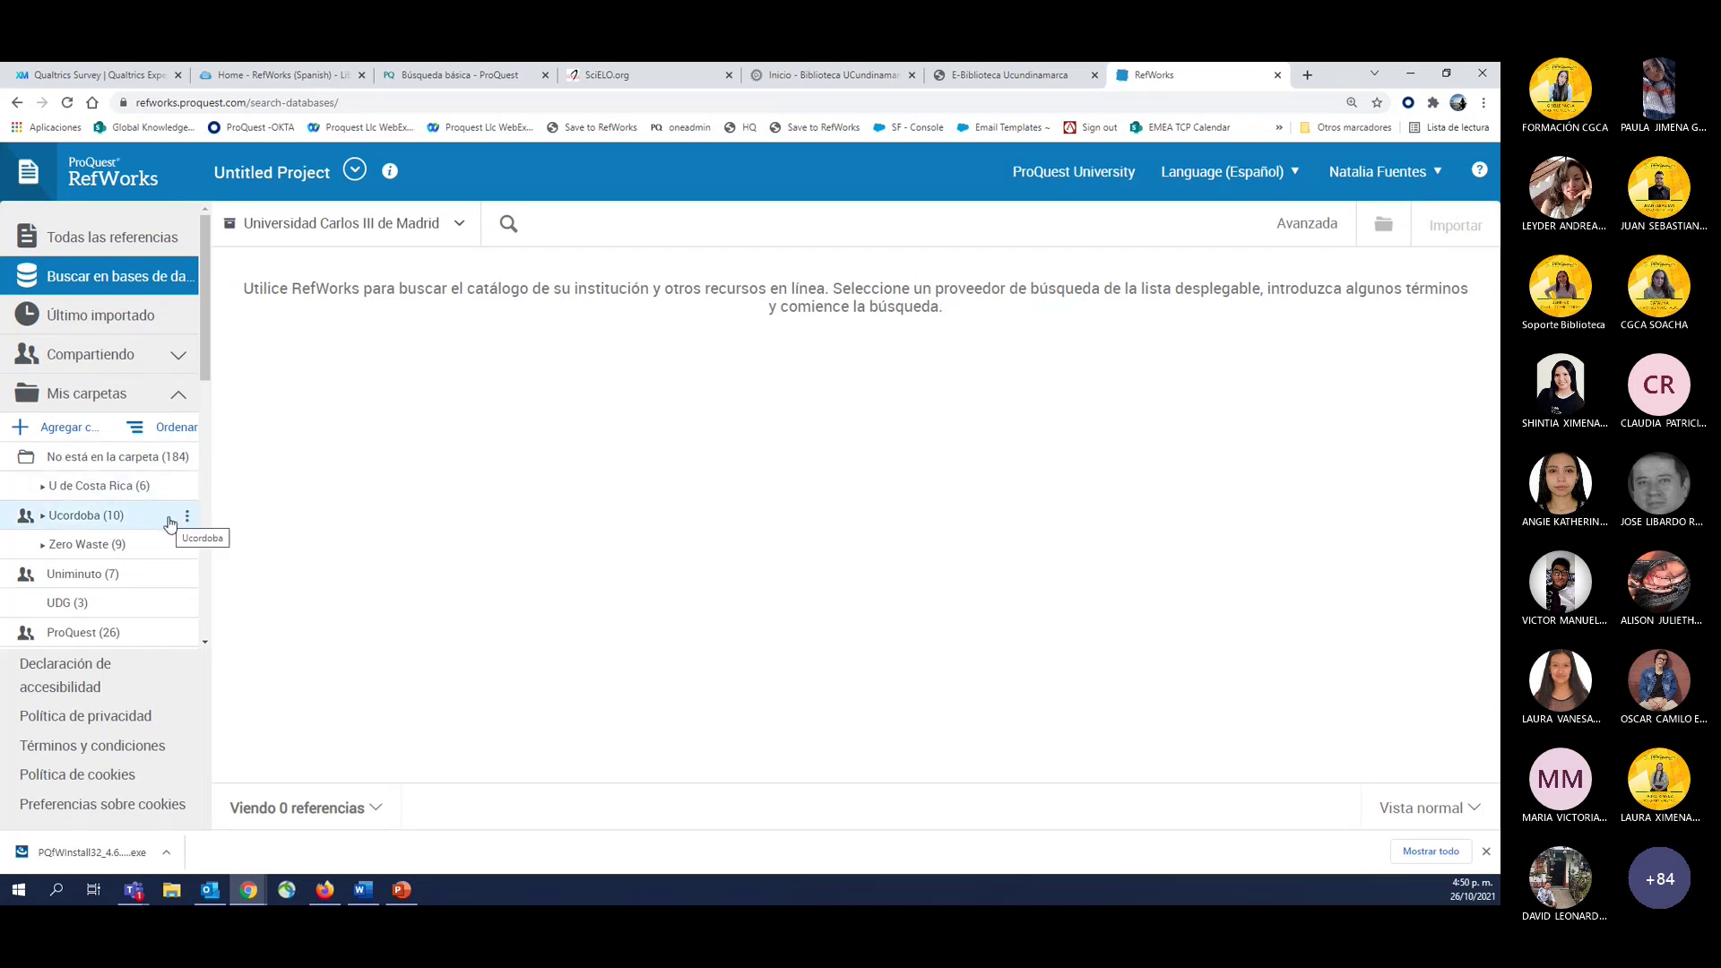
left_click(36, 430)
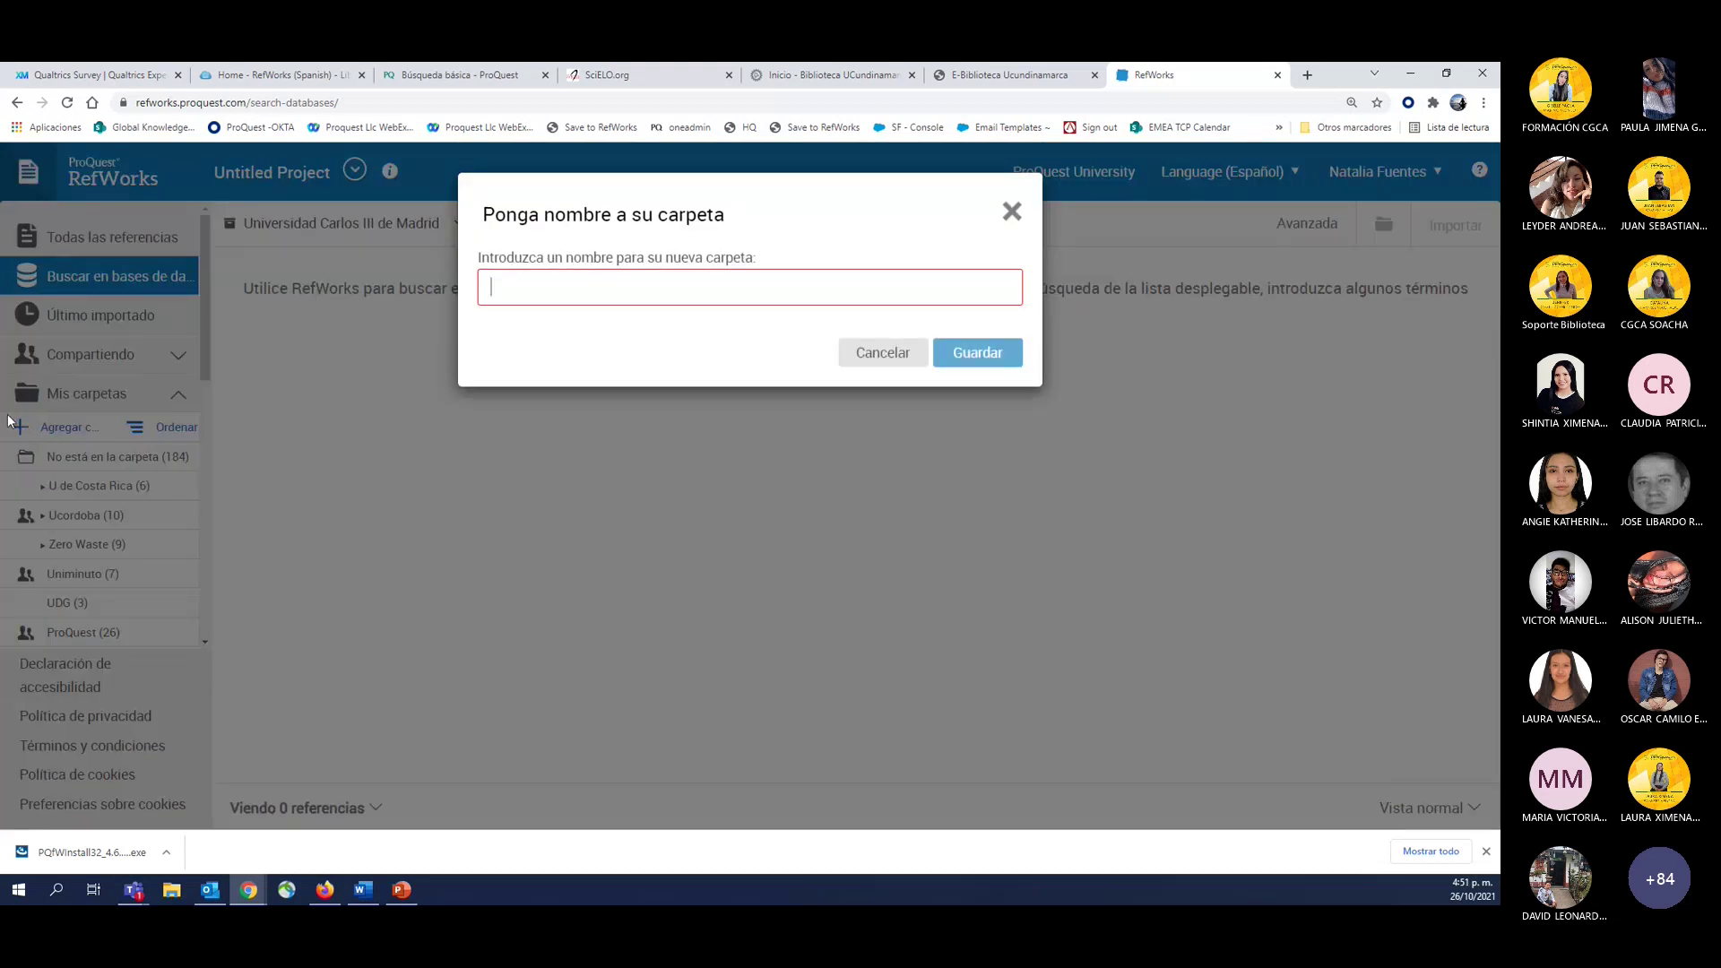
left_click(537, 297)
type("U Cundi")
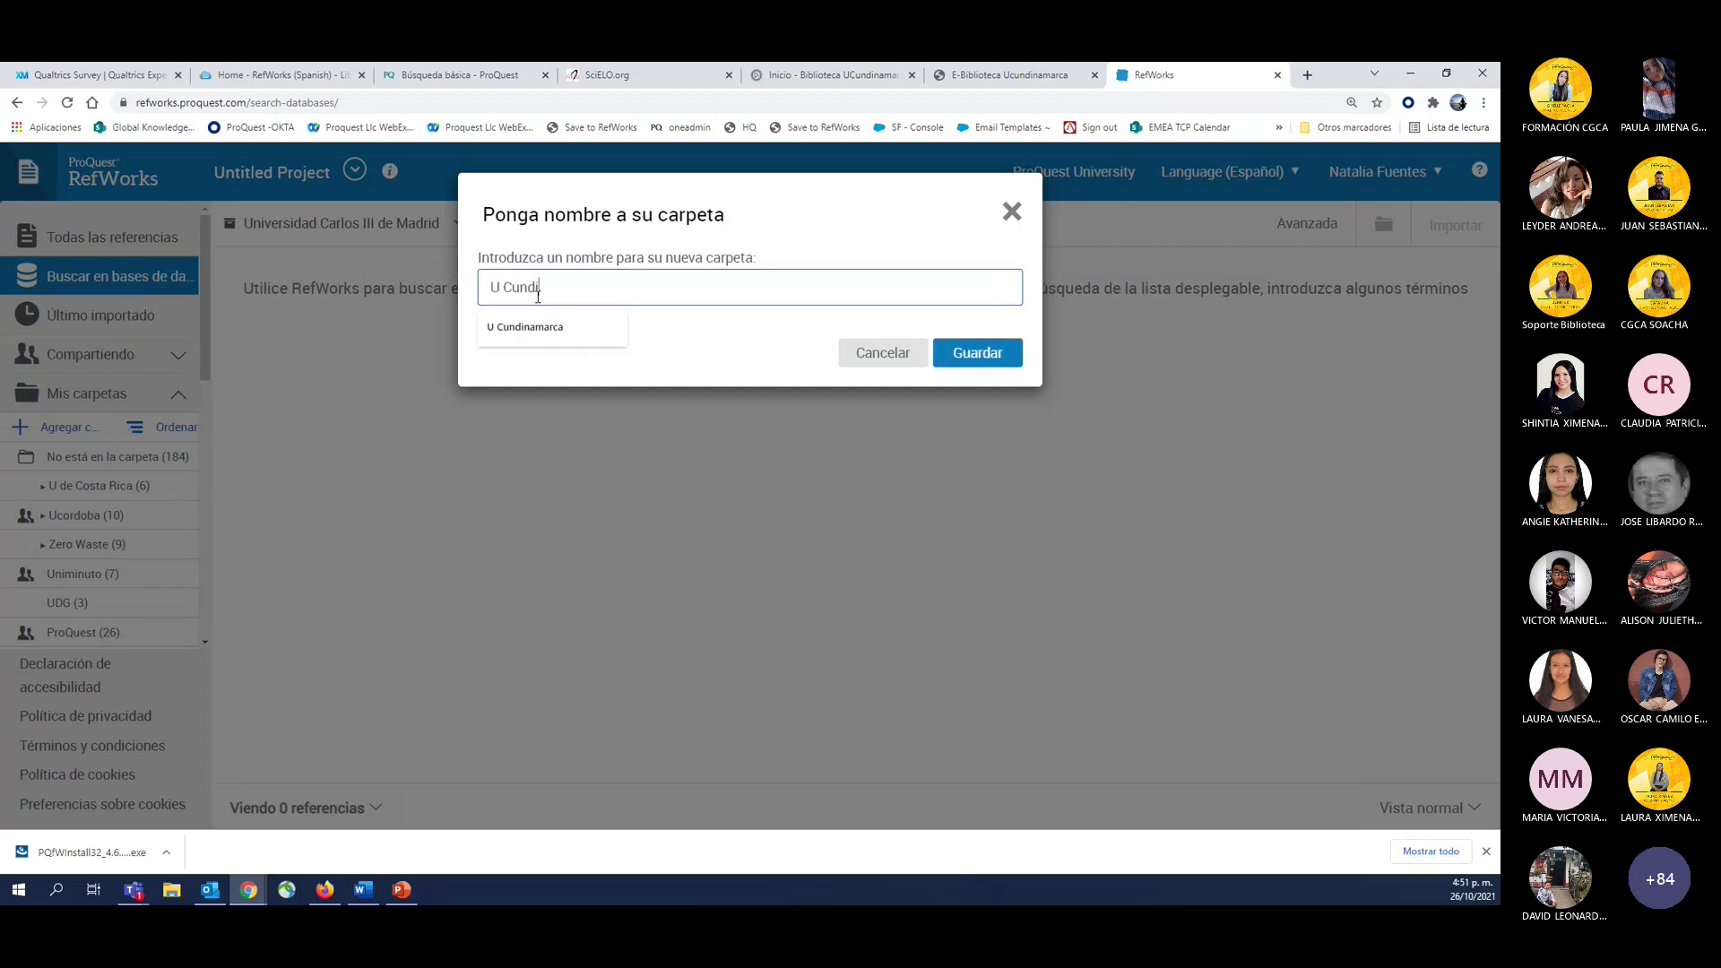
type("namarca test1")
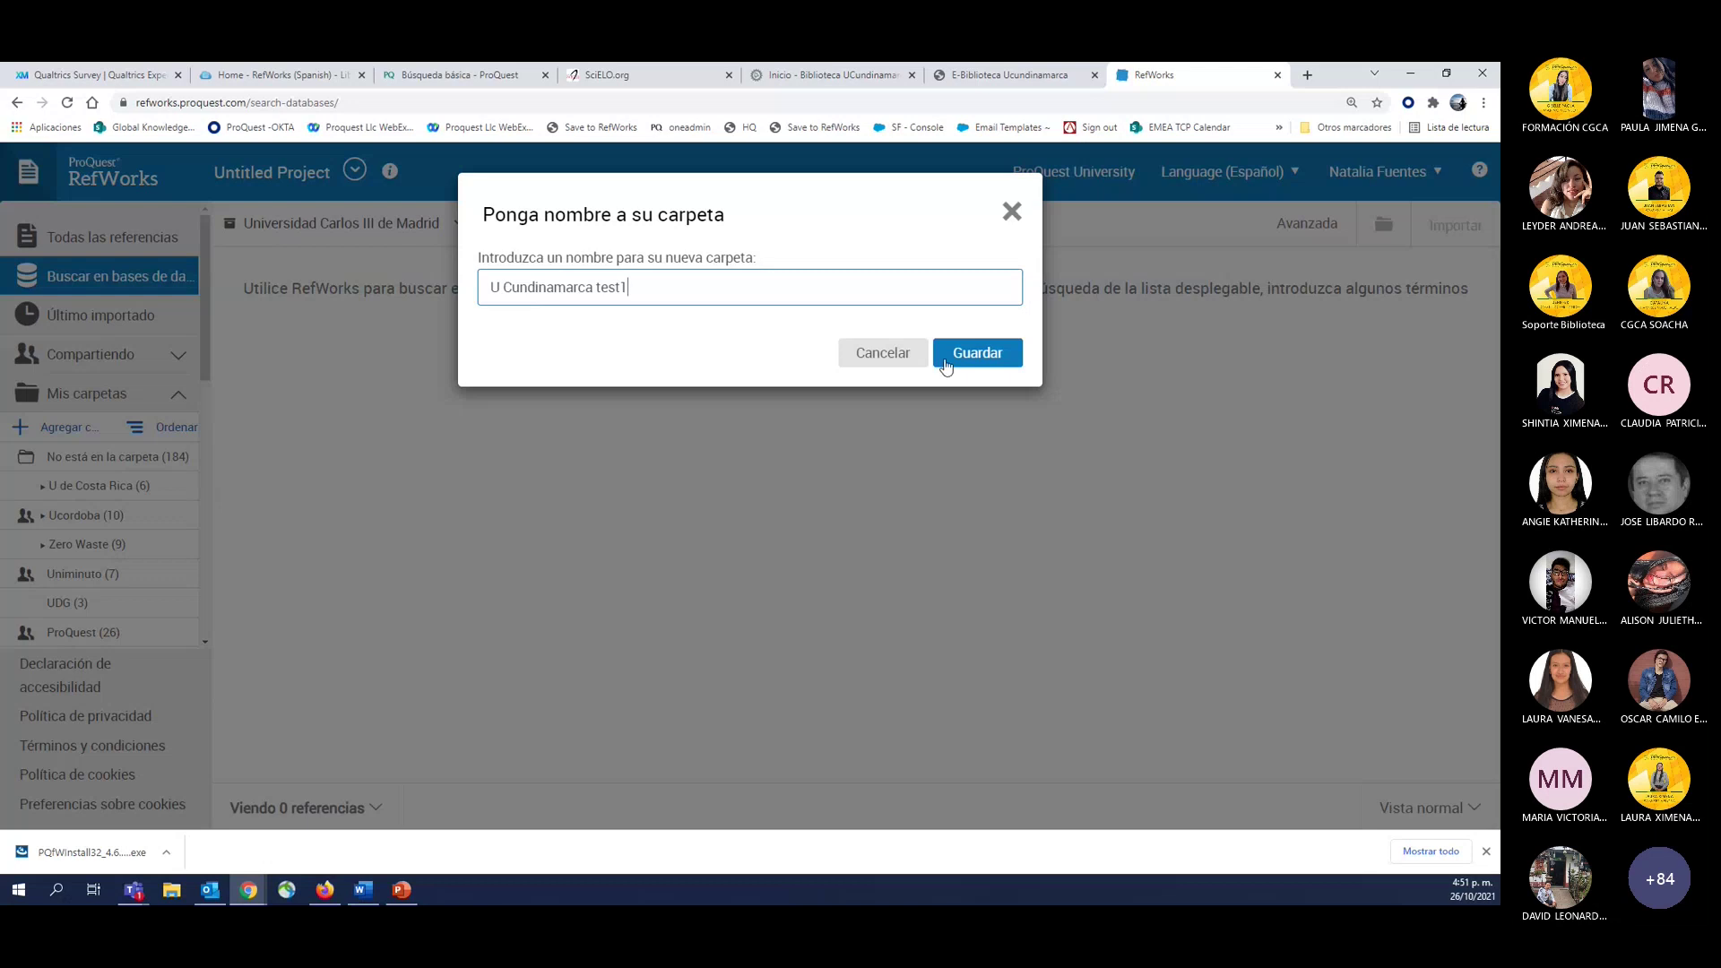
left_click(965, 359)
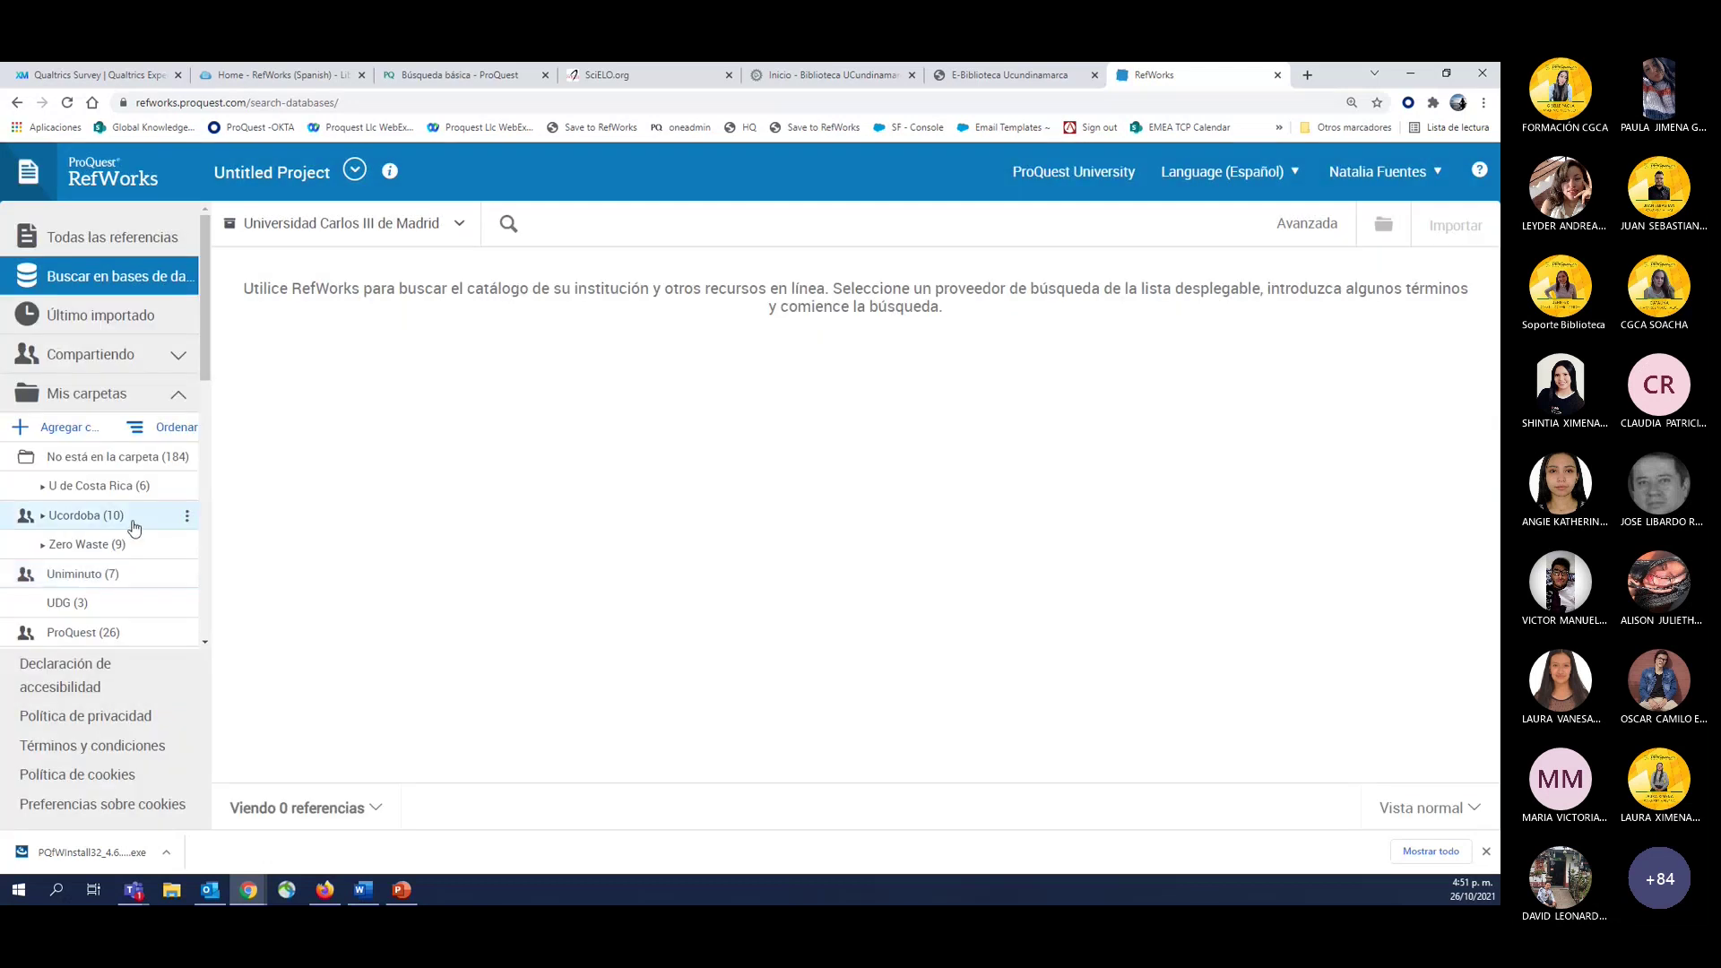
Scroll the sidebar to U Cundinamarca test1 and open its más opciones menu.
scroll(101, 543, "down", 10)
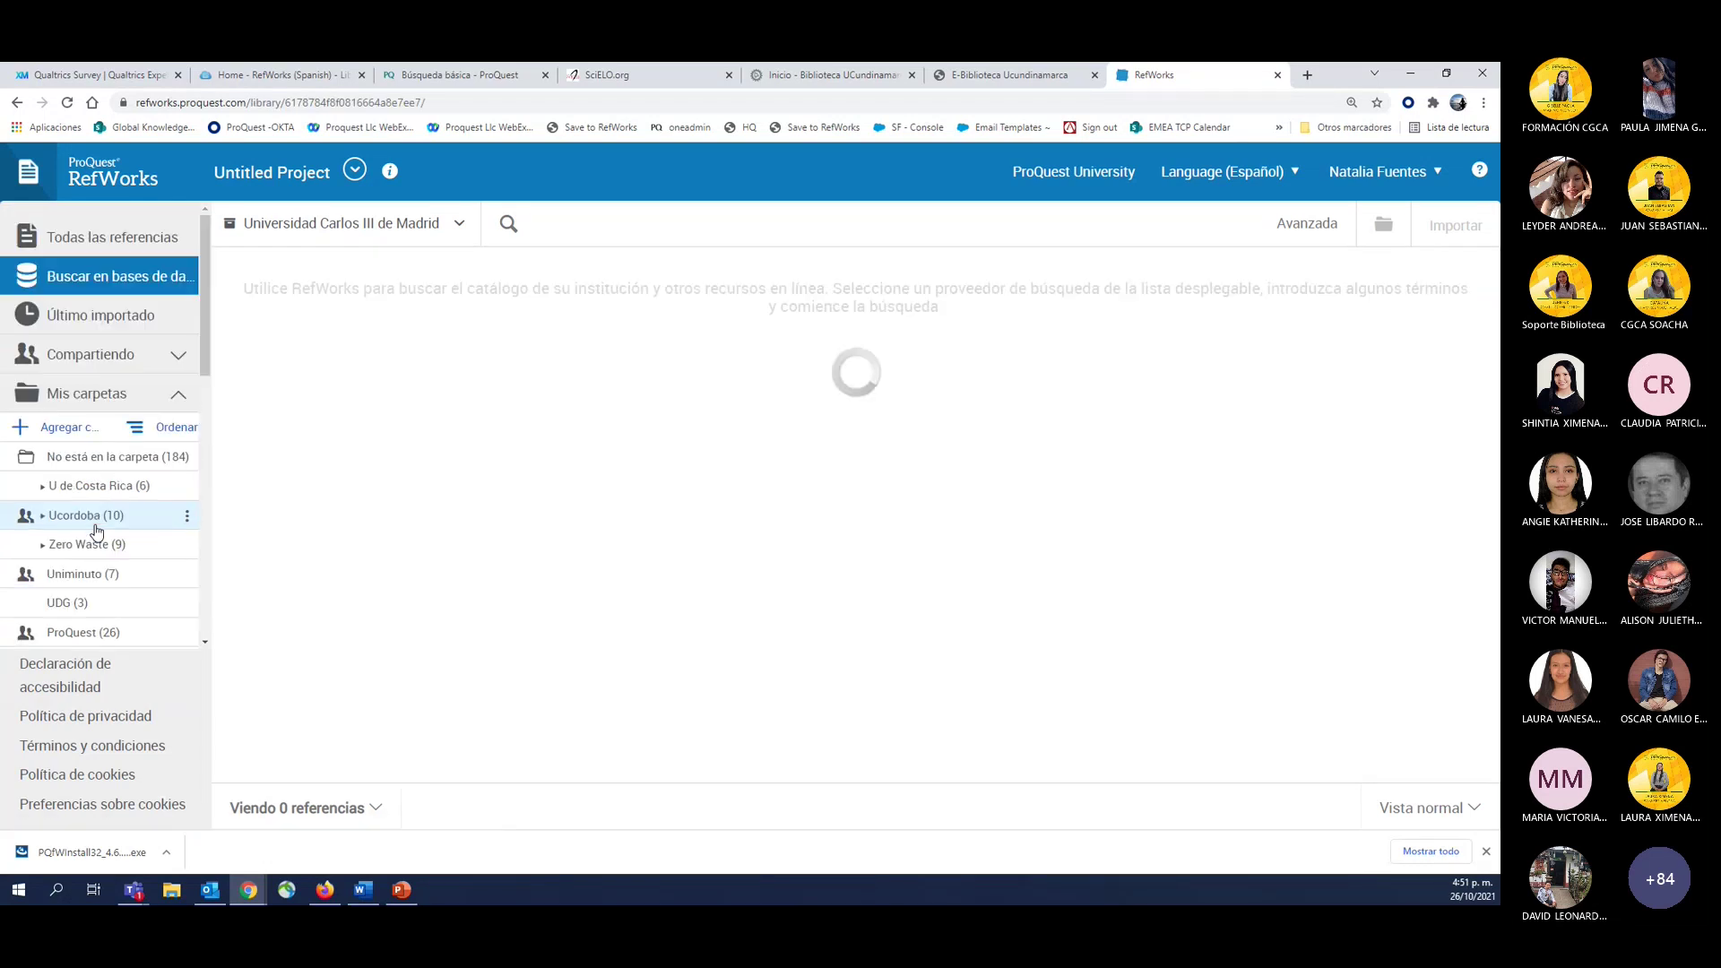
scroll(97, 516, "down", 3)
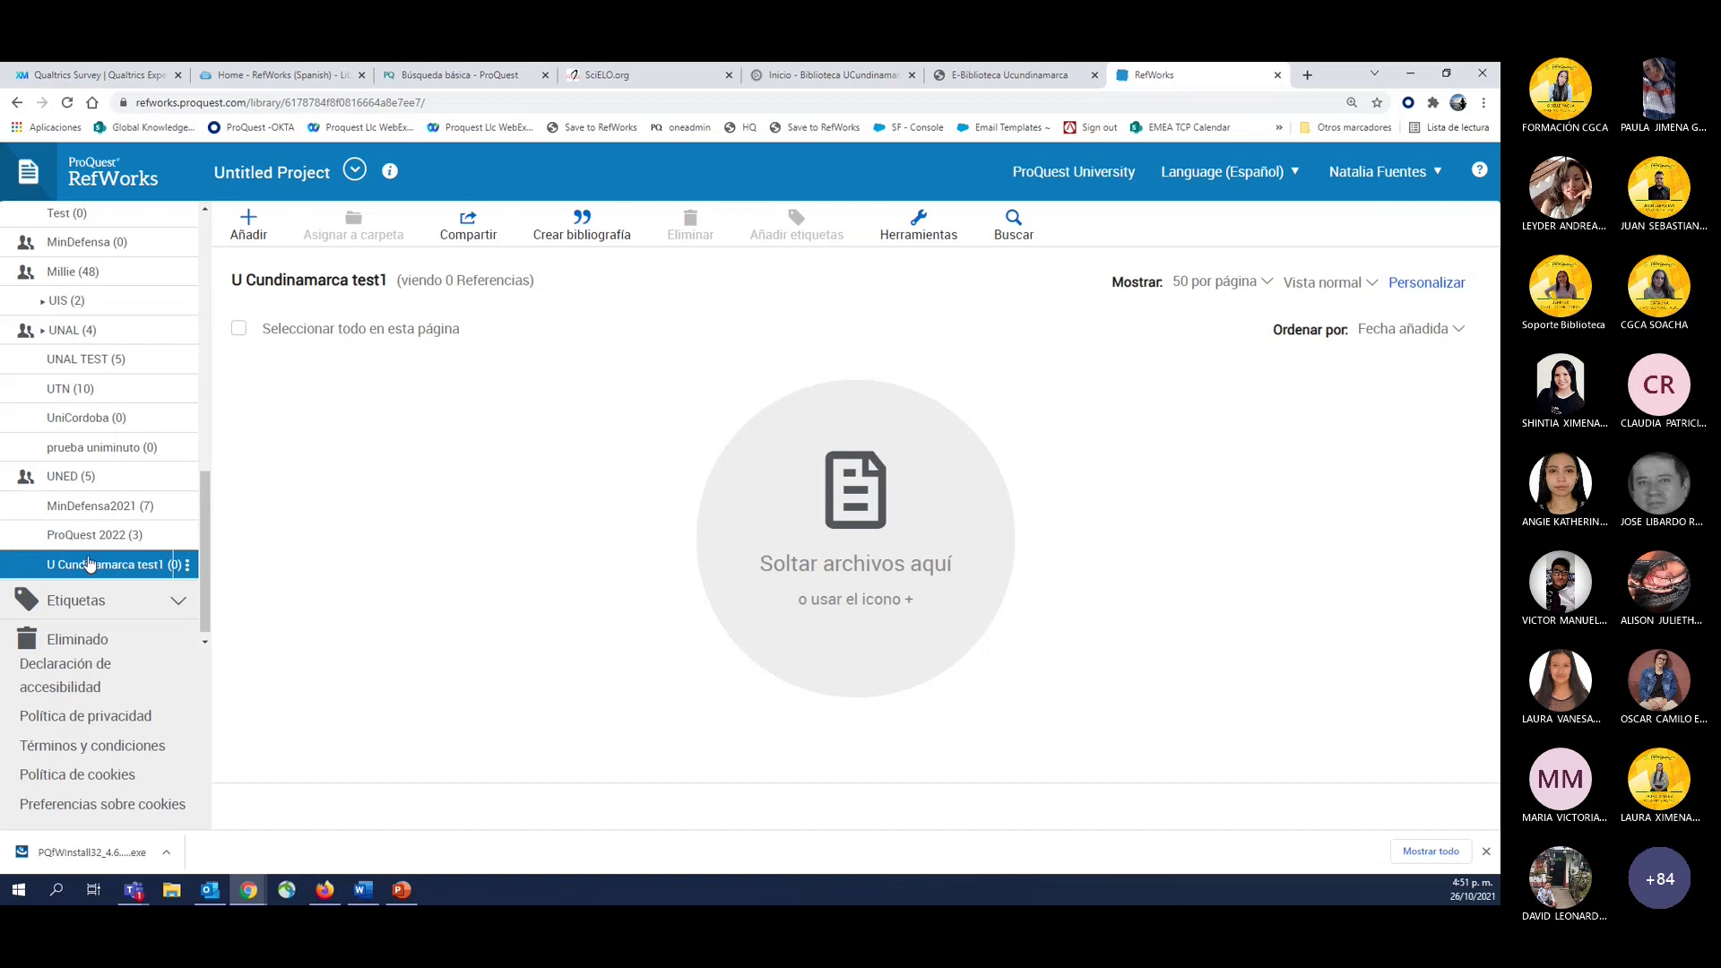
scroll(89, 564, "up", 3)
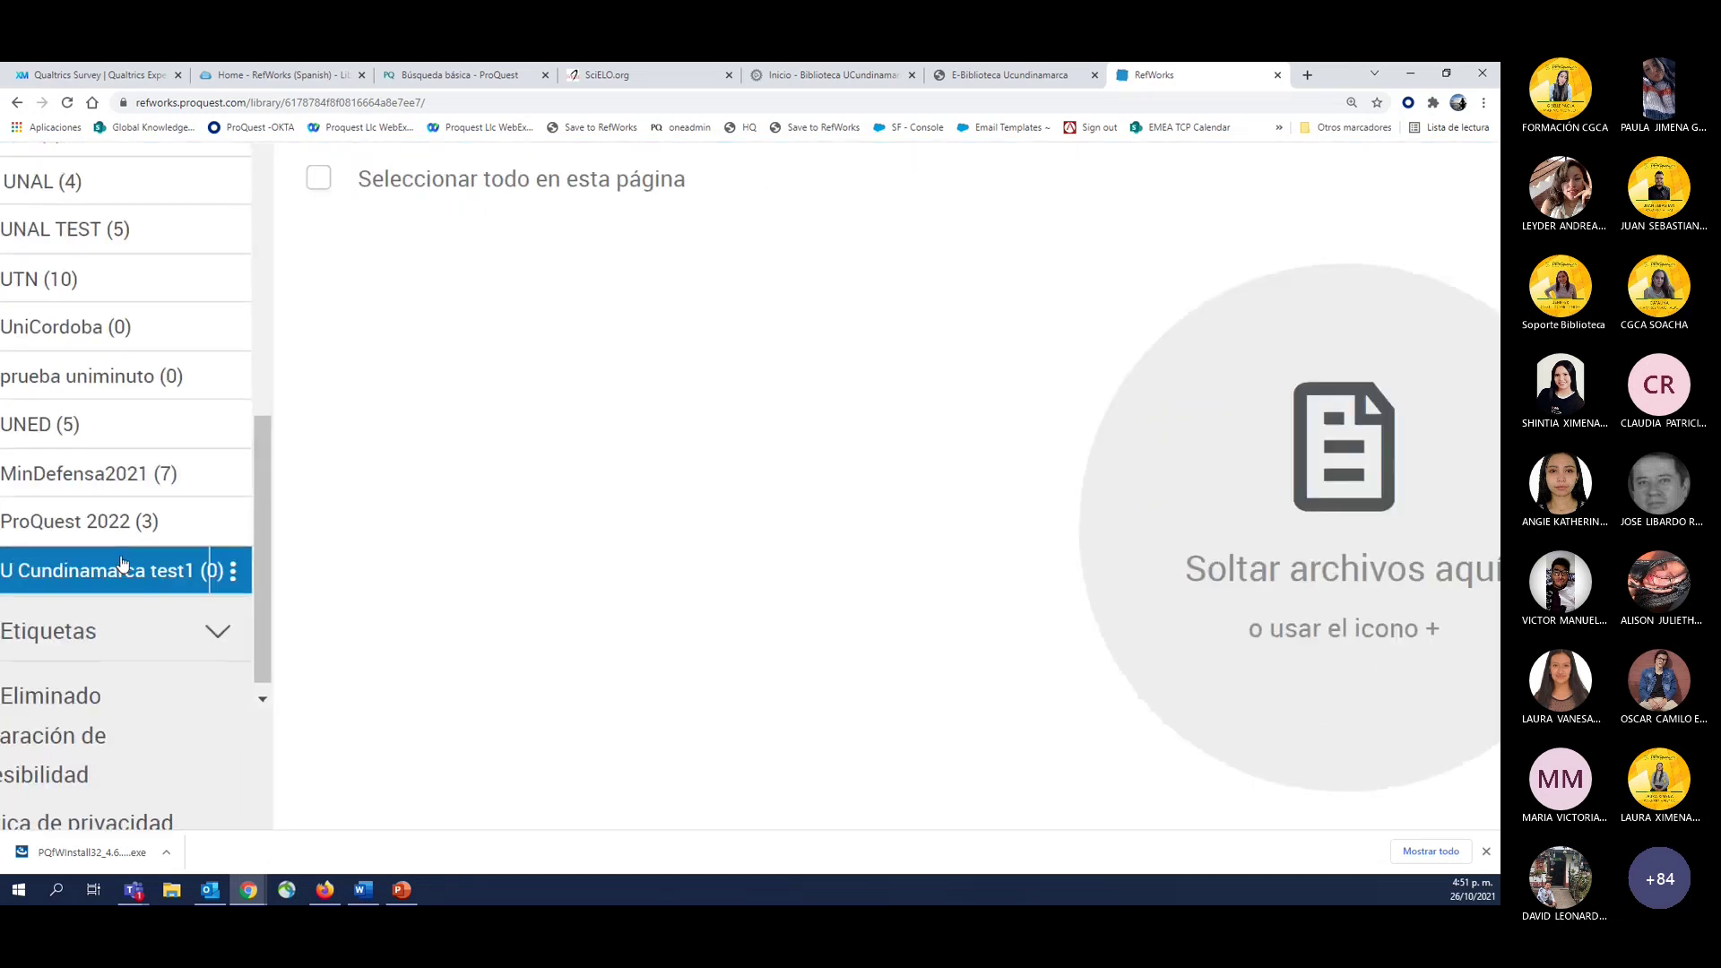
scroll(123, 564, "left", 2)
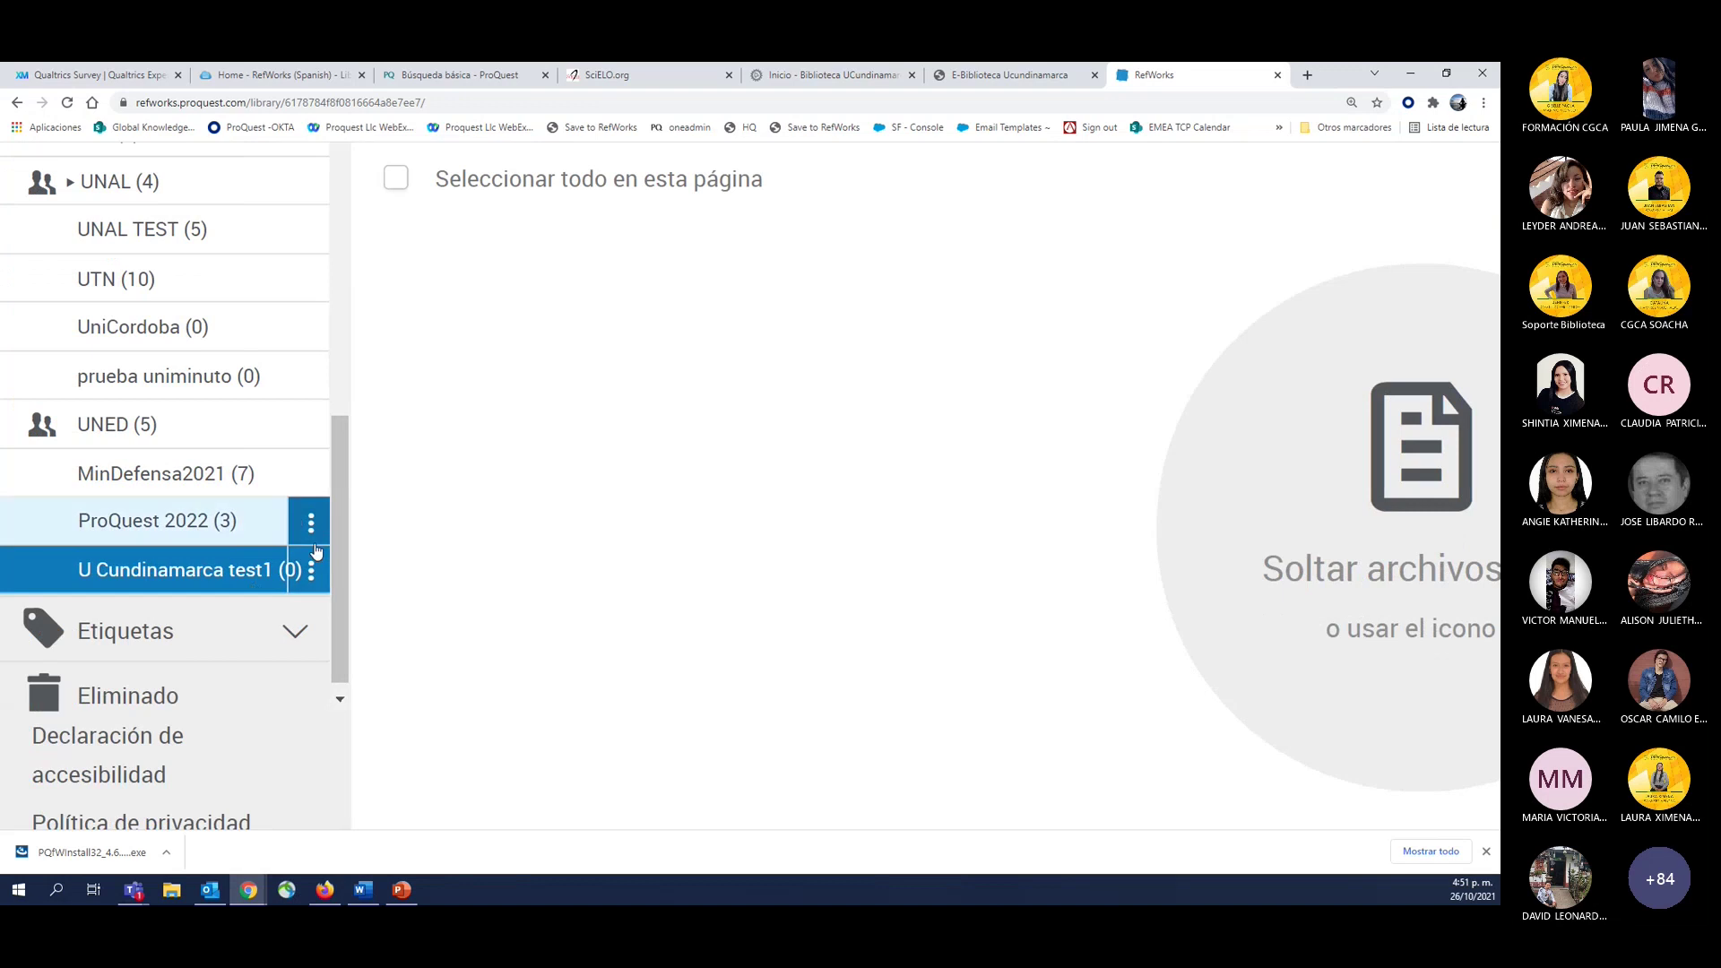
left_click(311, 572)
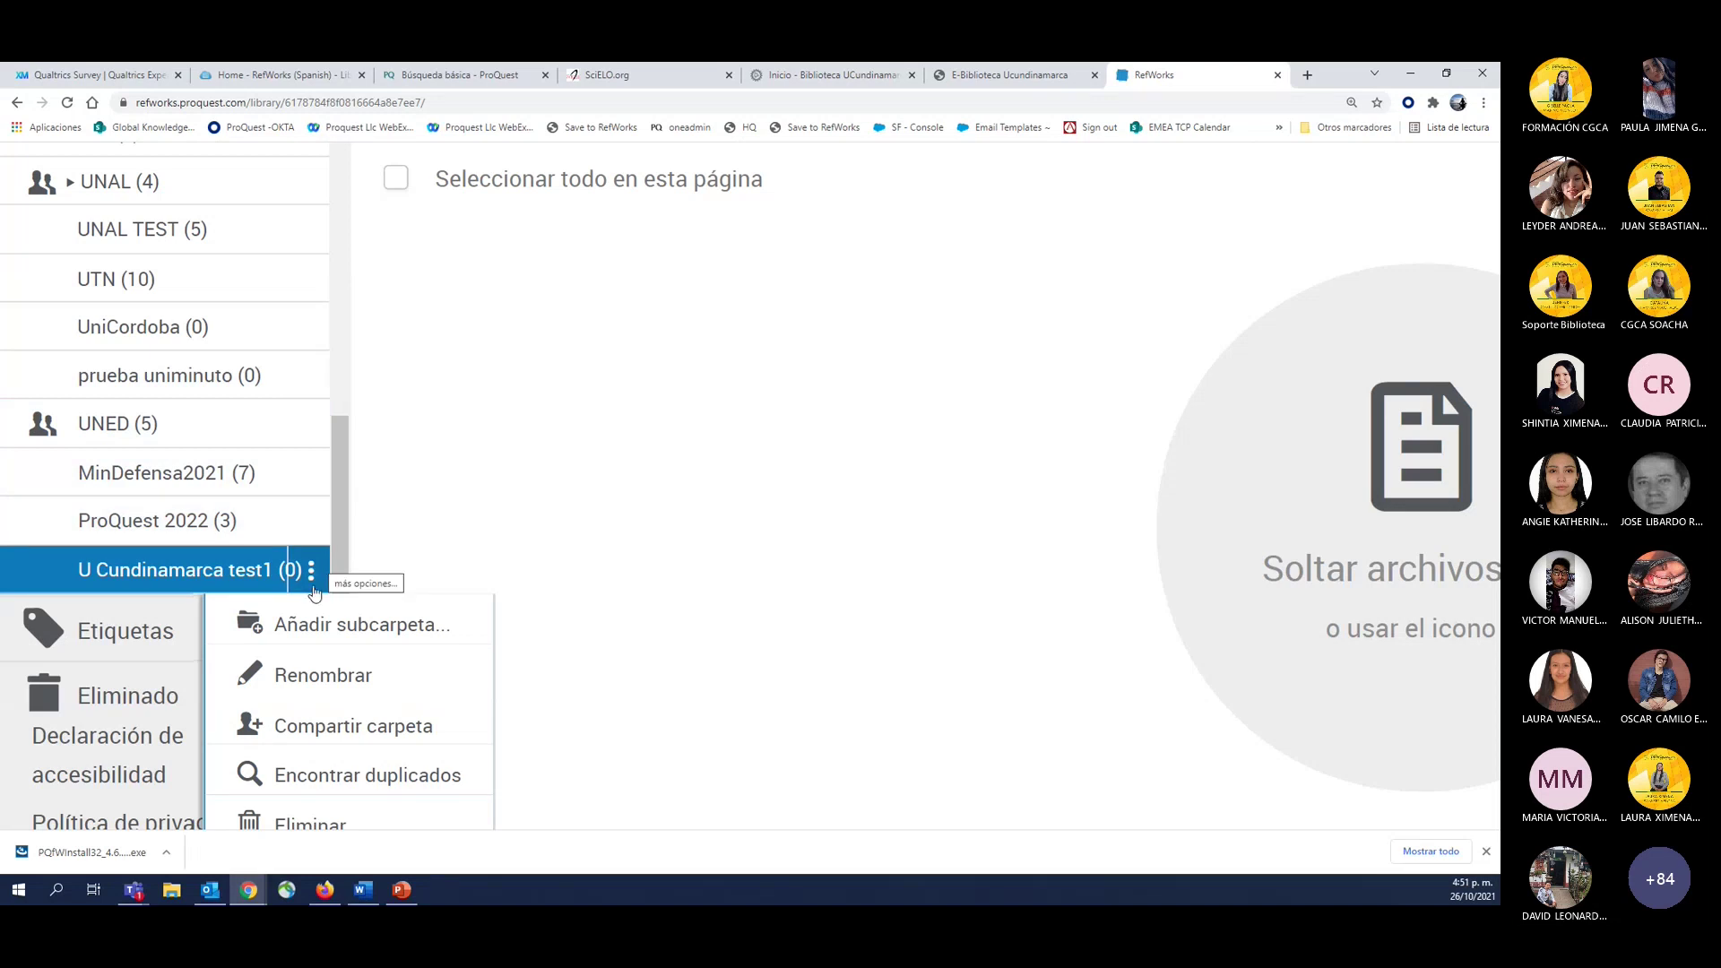
scroll(295, 606, "down", 1)
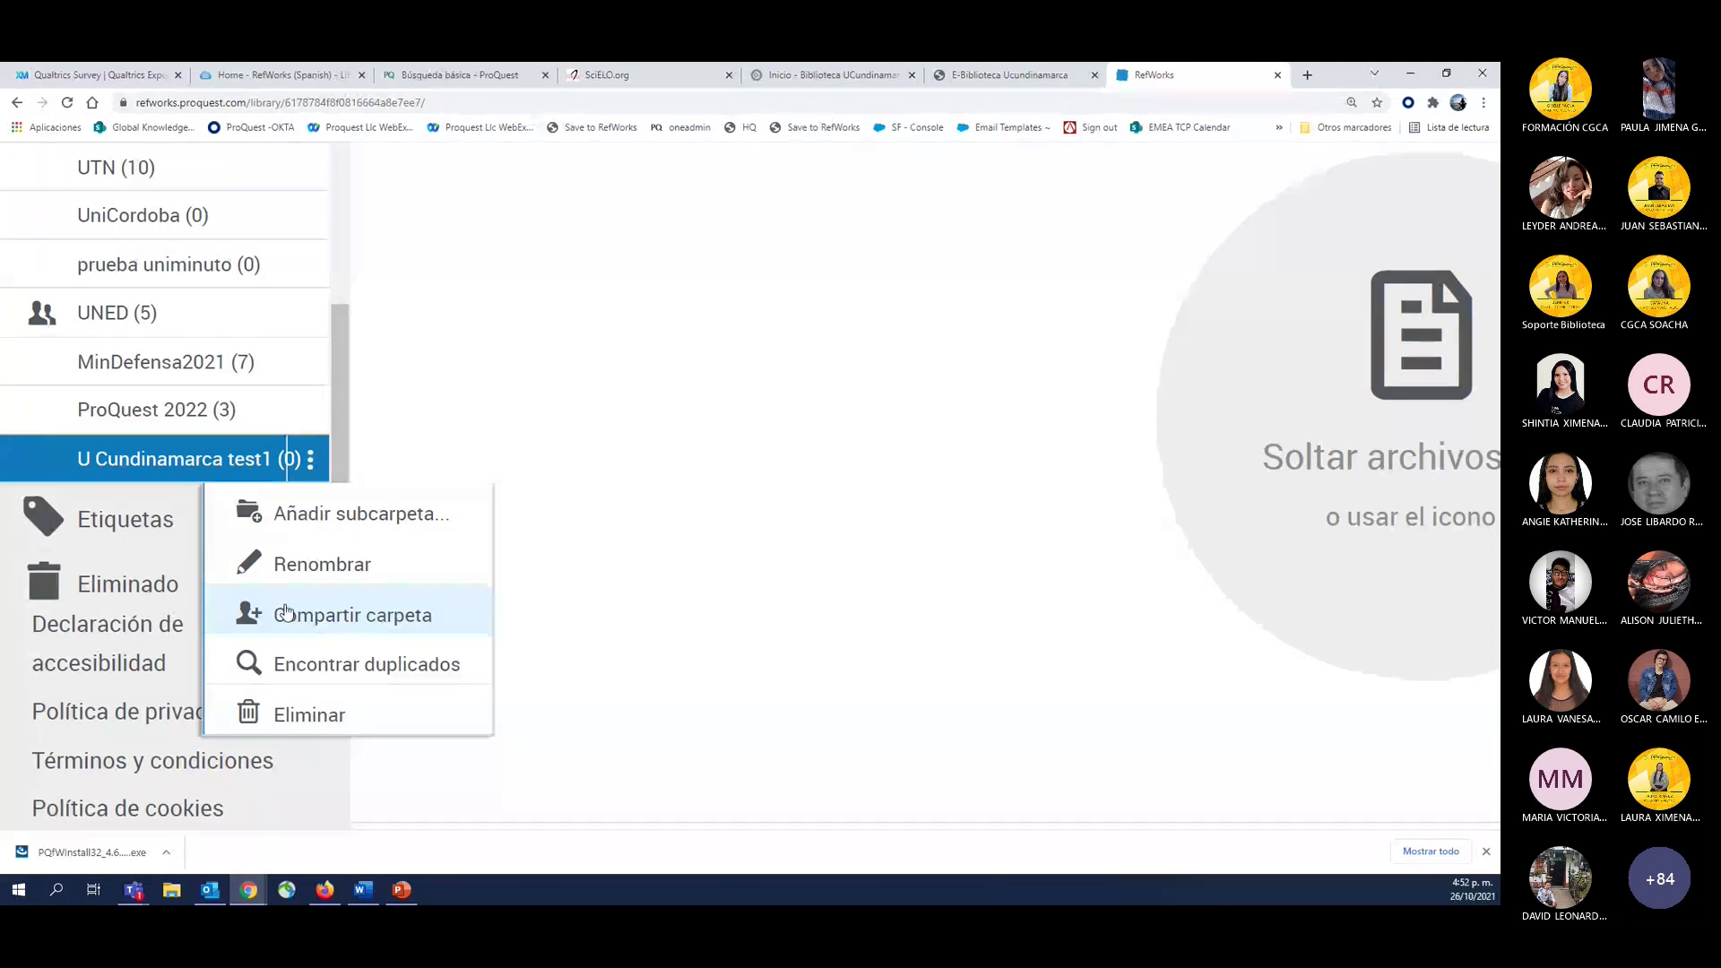
Choose Compartir carpeta, zoom the page out, and pick a suggested e-mail to invite.
left_click(308, 619)
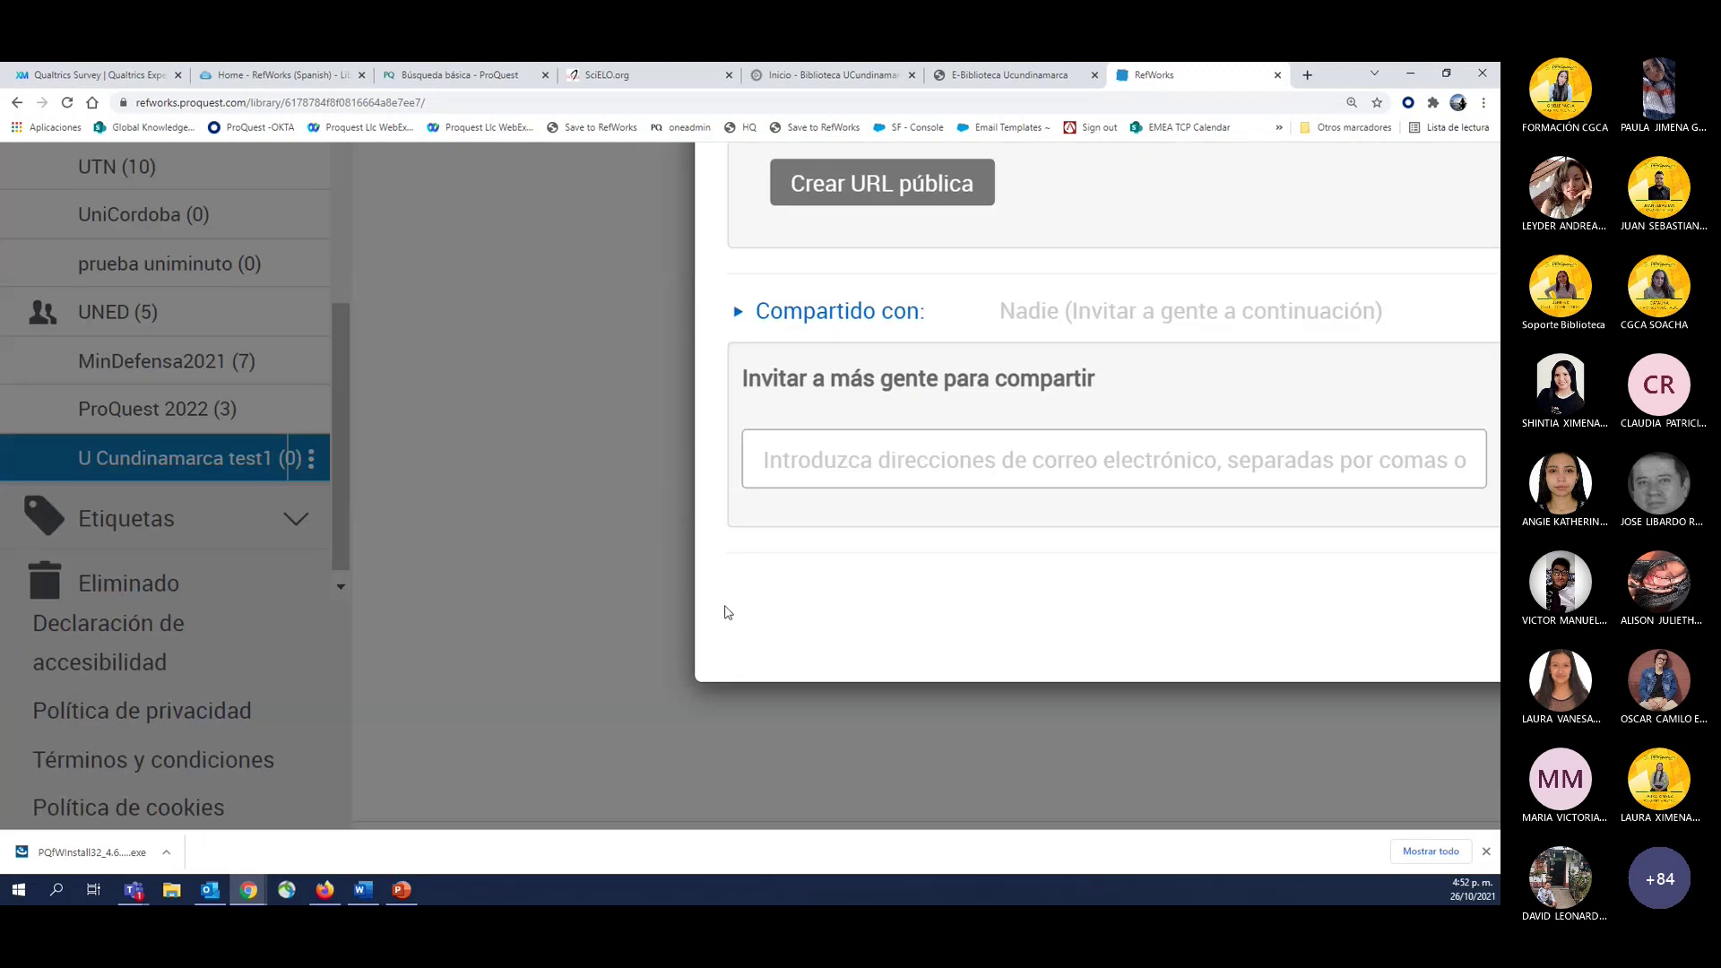
key("ctrl+minus")
key("ctrl+minus")
key("ctrl+minus")
key("ctrl+minus")
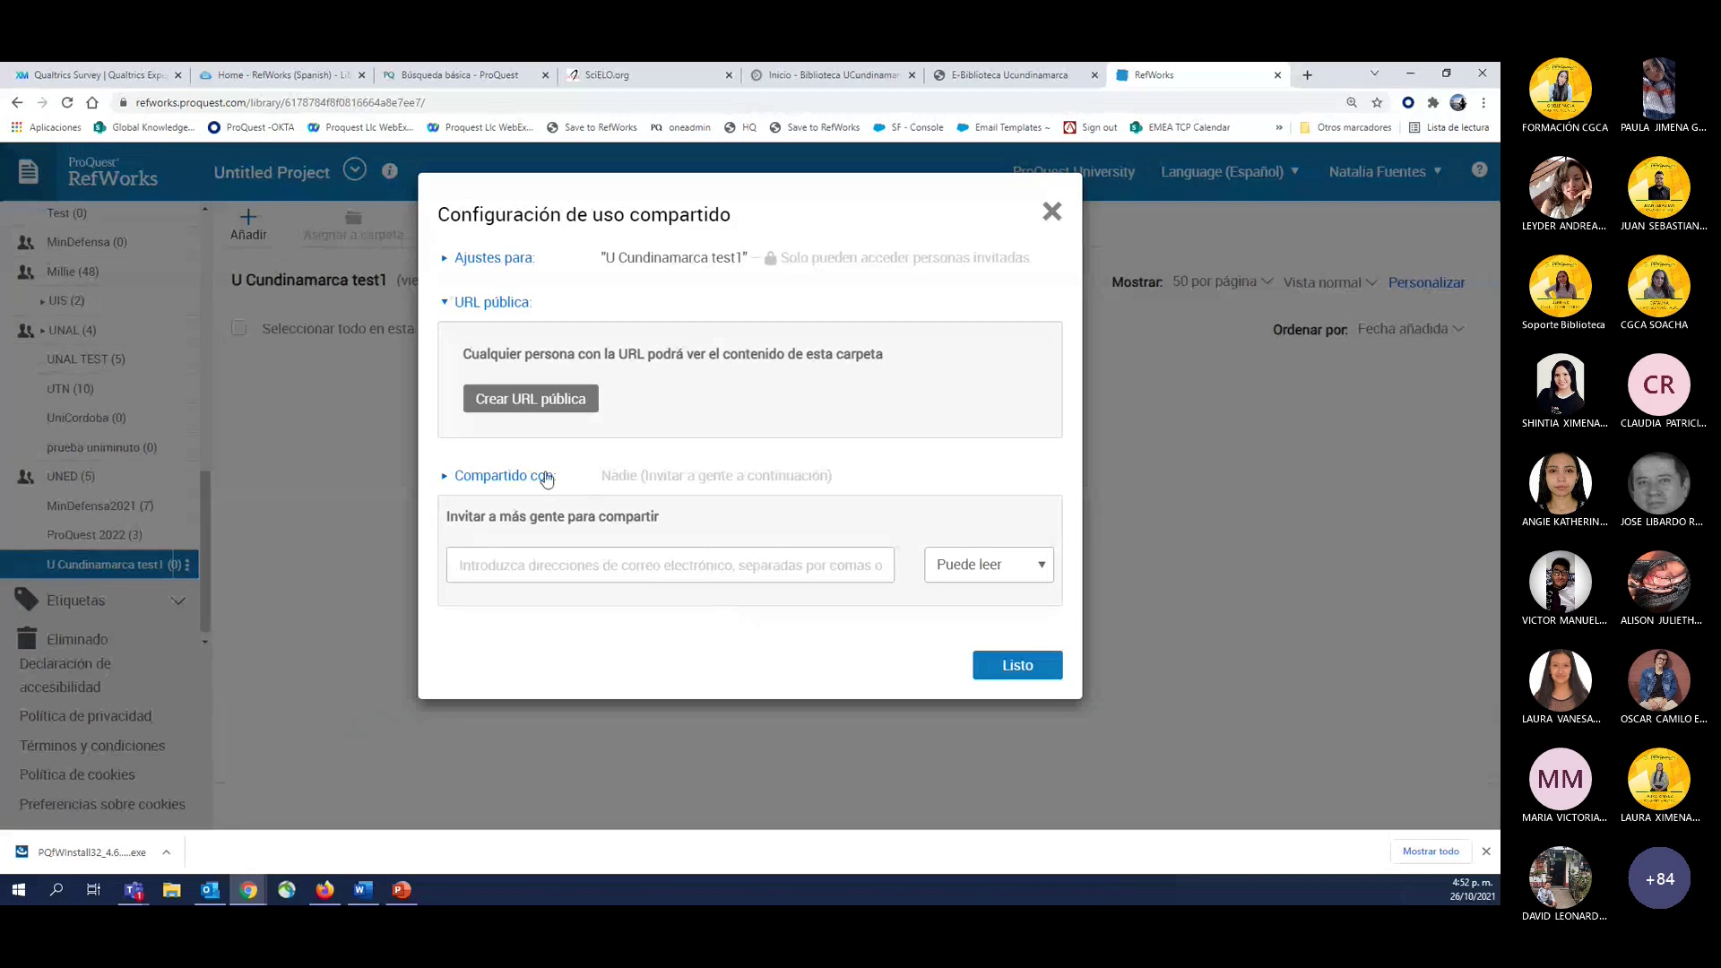
left_click(476, 567)
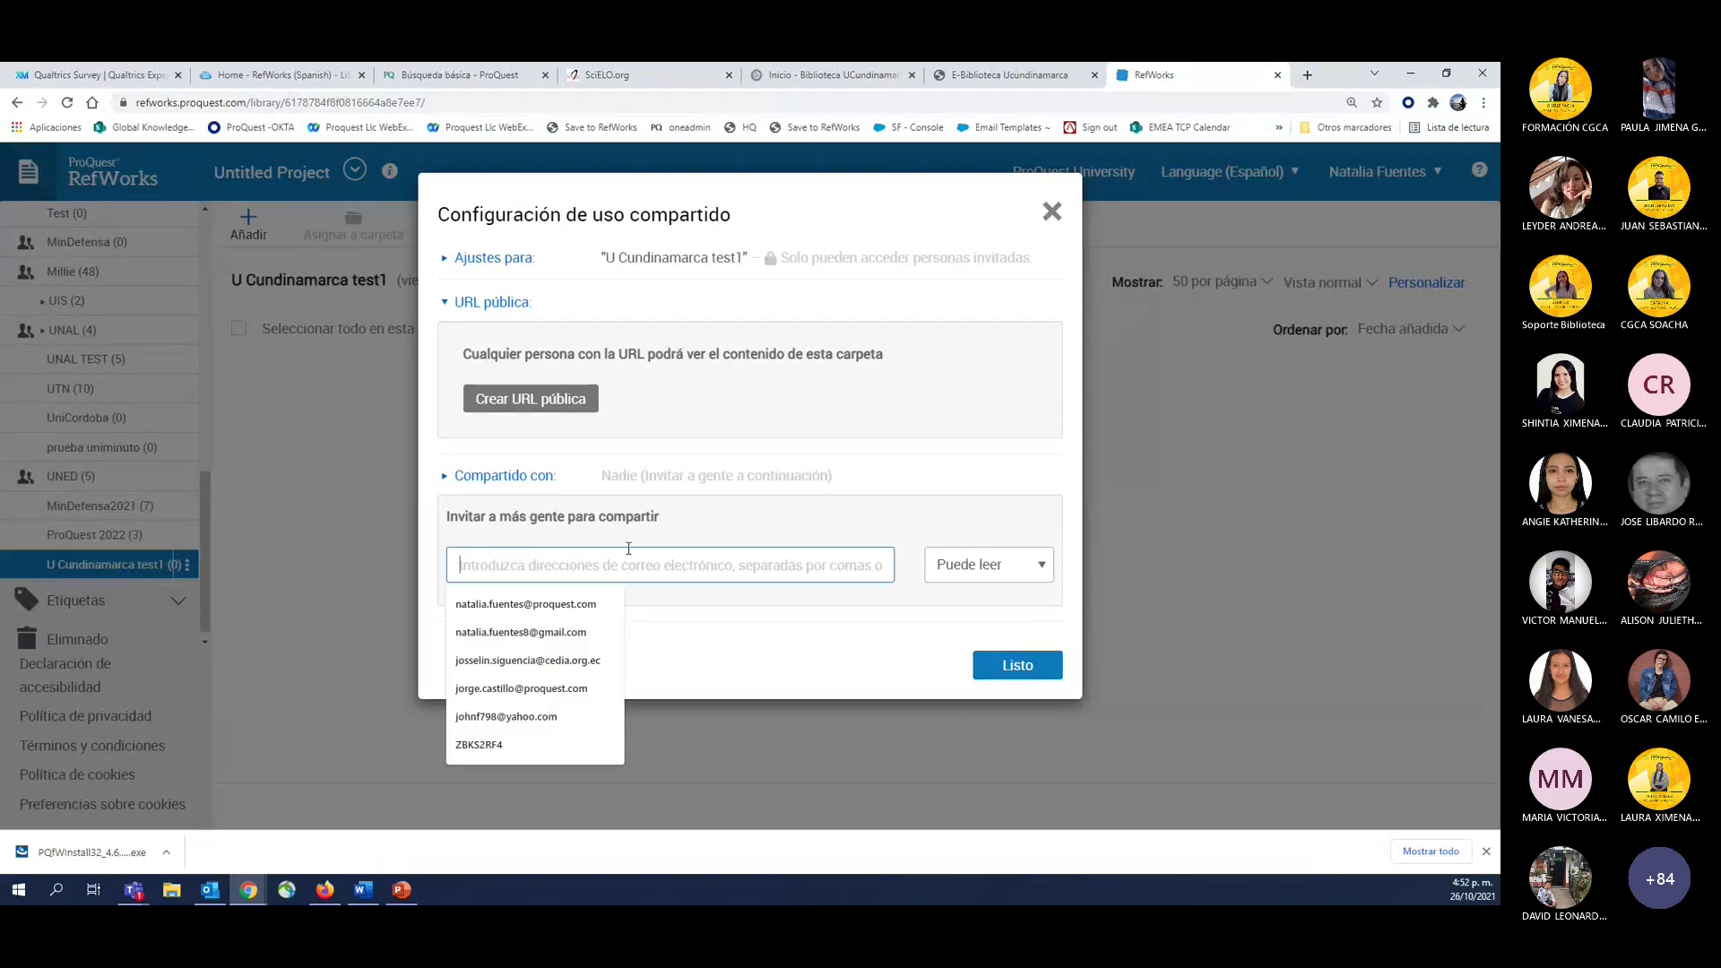
left_click(718, 513)
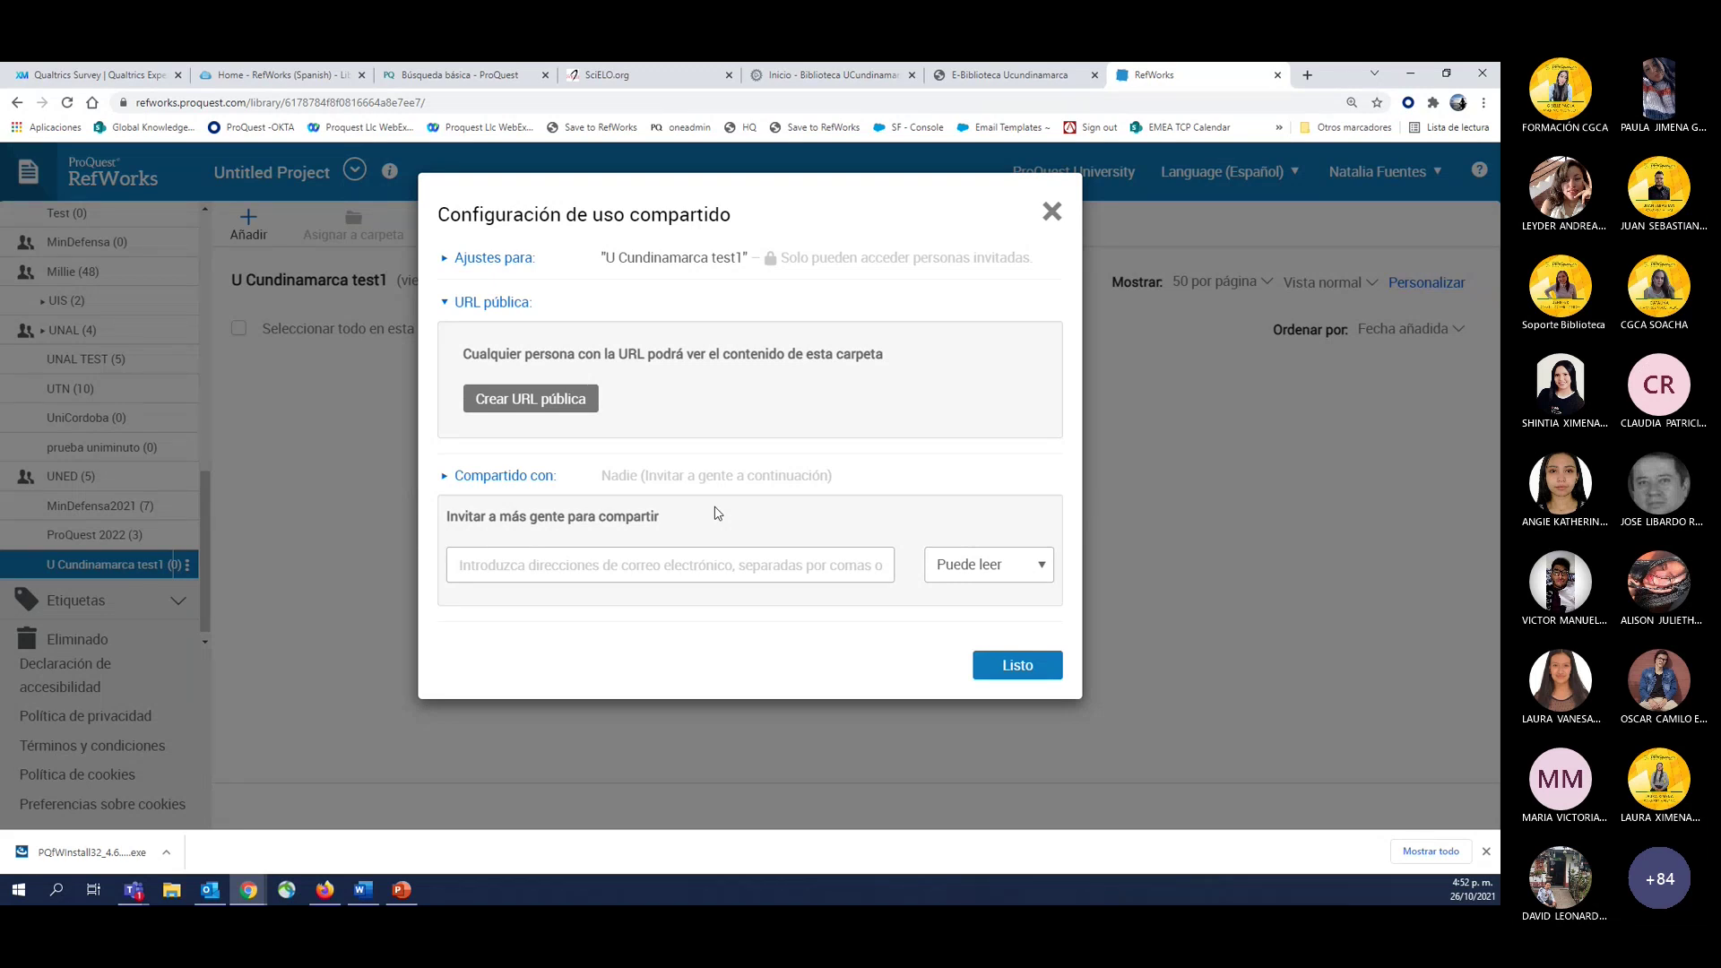
left_click(627, 564)
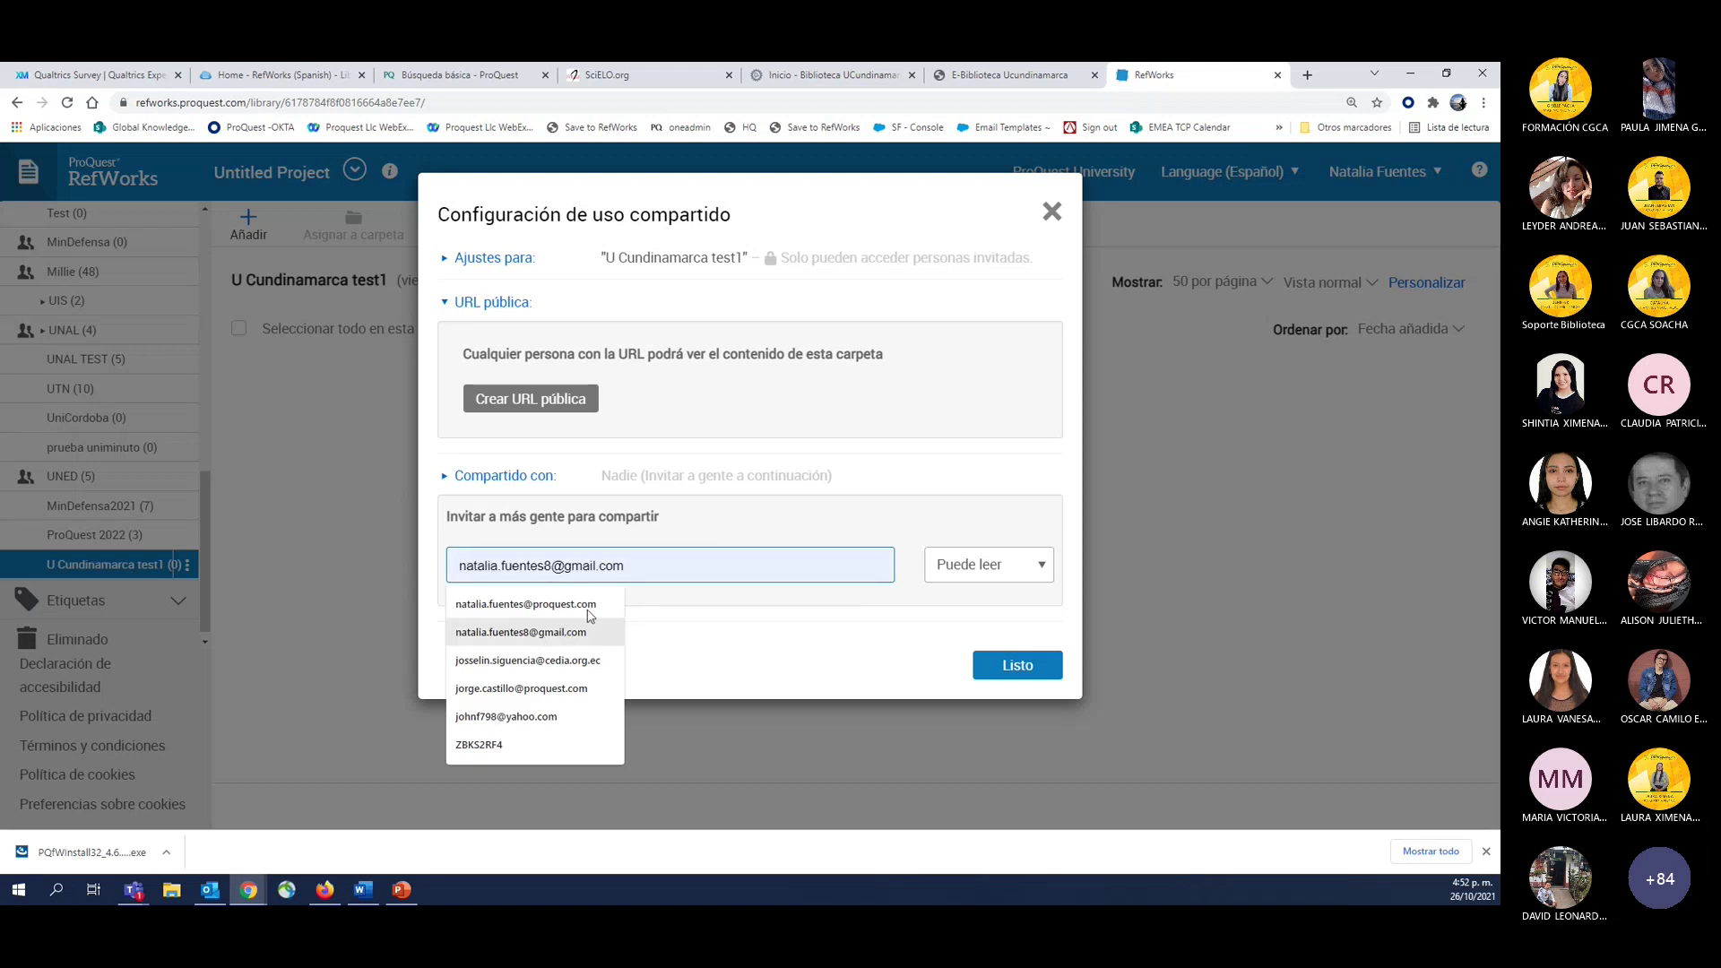
left_click(538, 661)
Check the Puede leer access options, then clear the invitee's e-mail address.
left_click(975, 566)
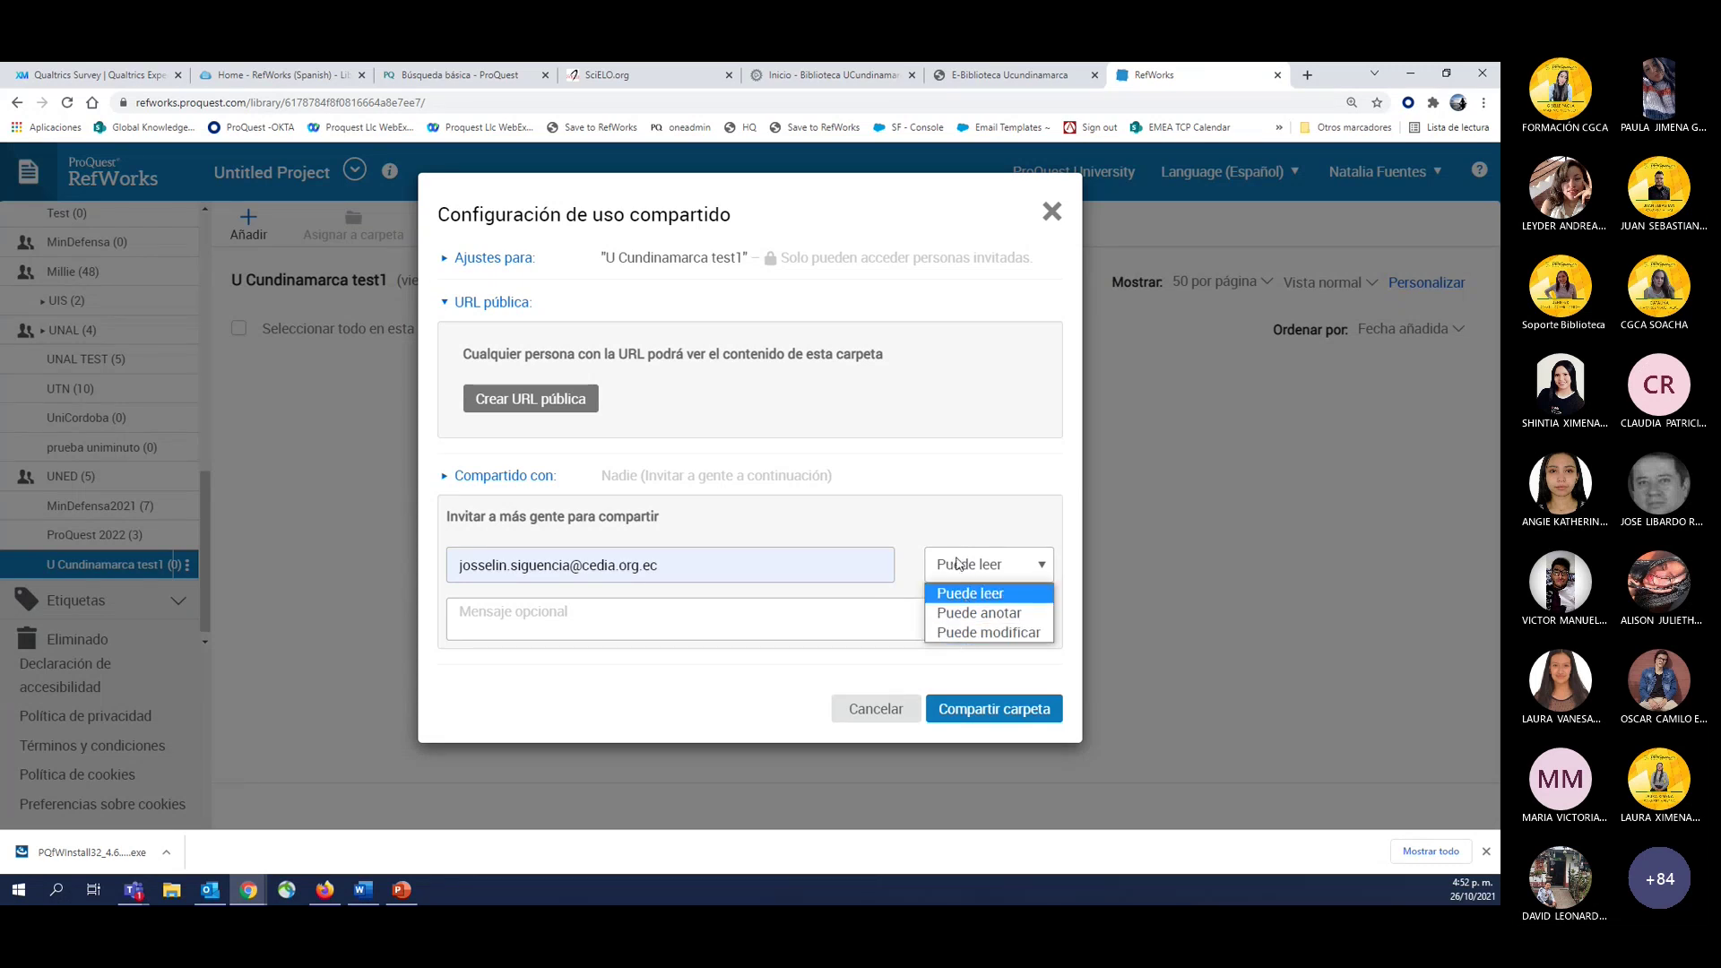
left_click(780, 572)
triple_click(780, 576)
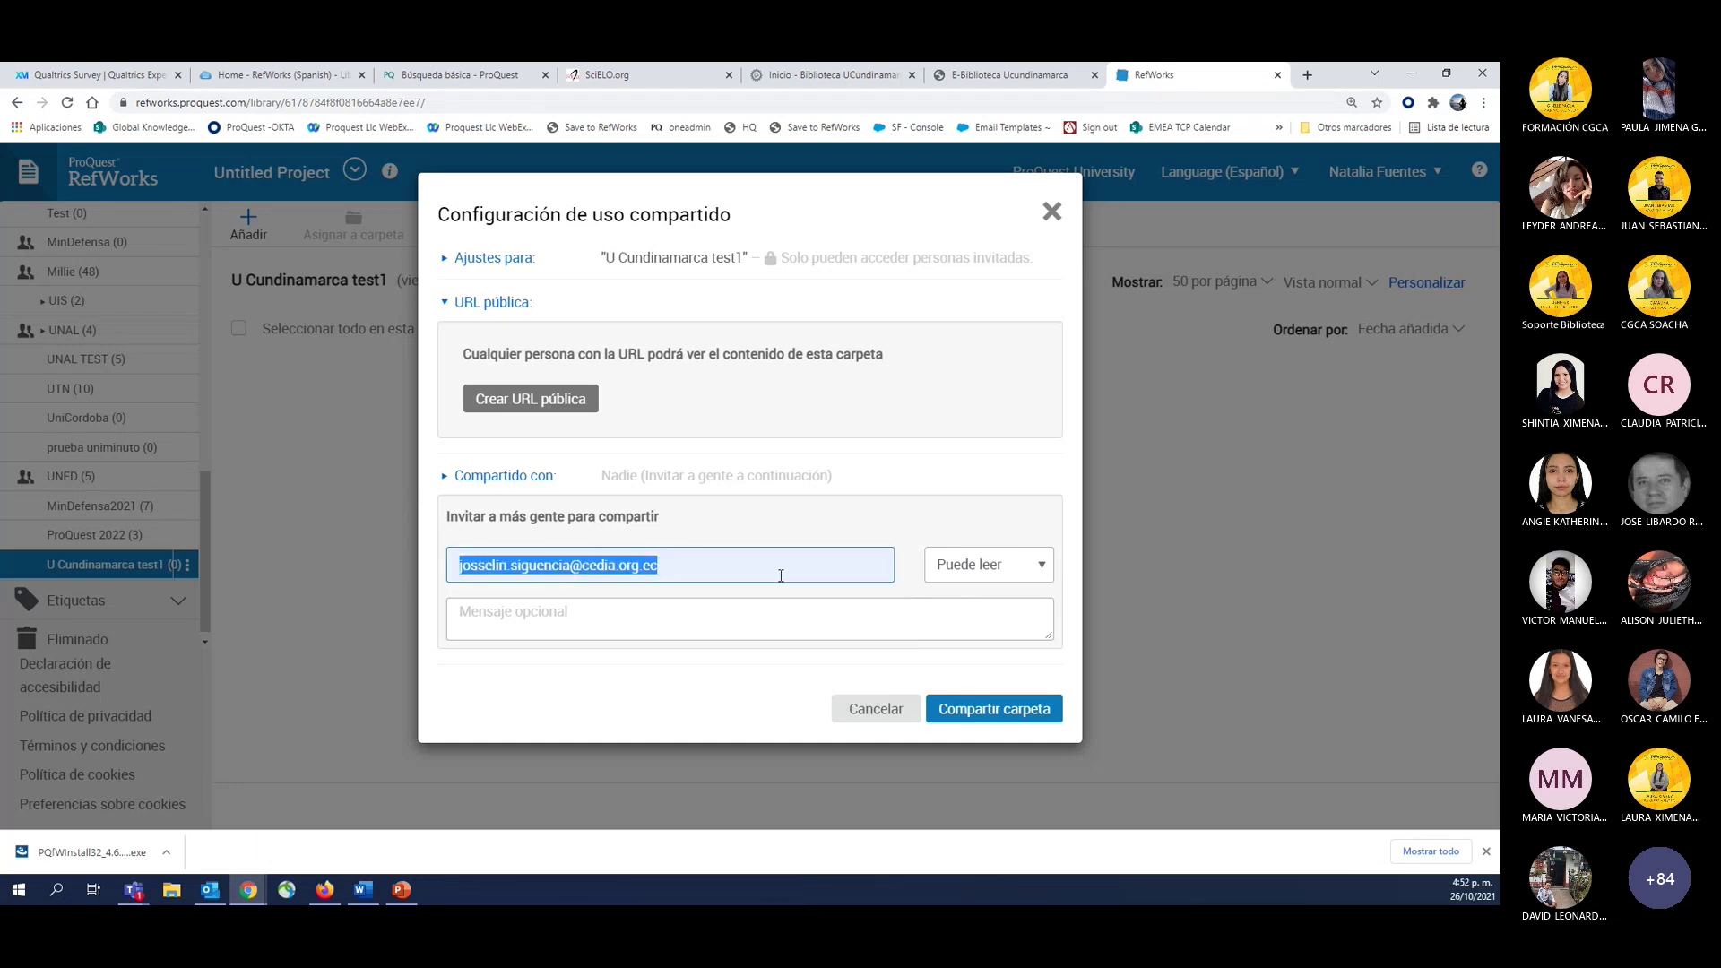
key("BackSpace")
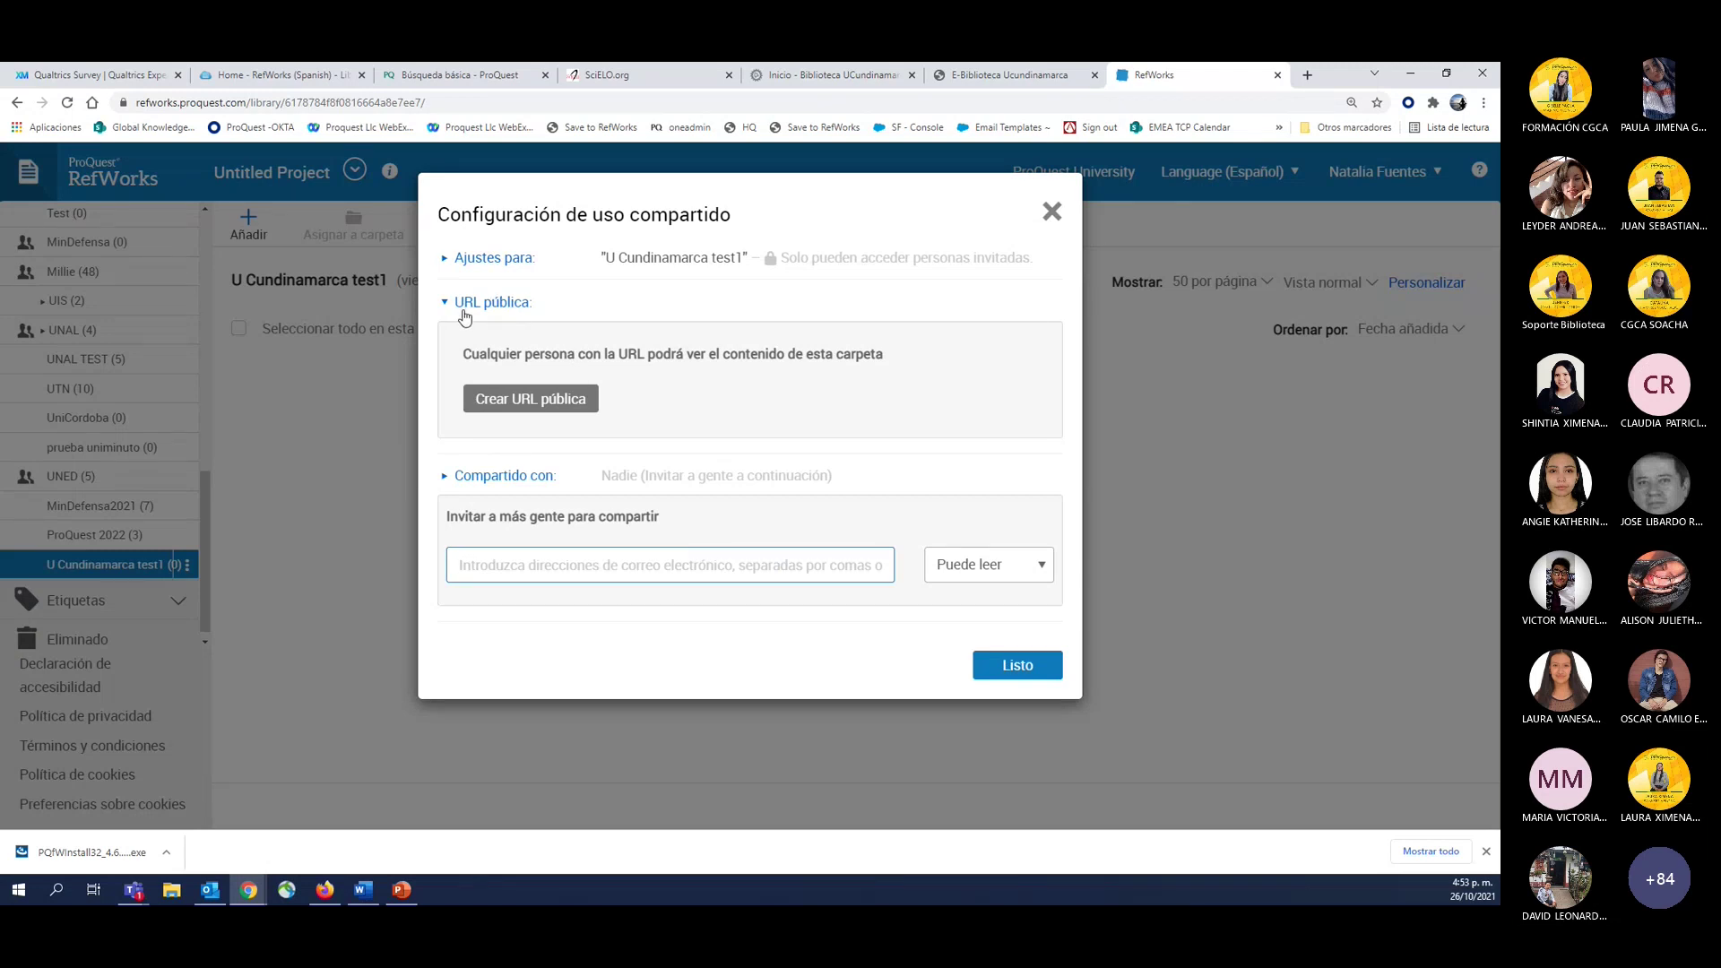
Create, copy, then delete the folder's public URL, and close the sharing dialog.
left_click(491, 404)
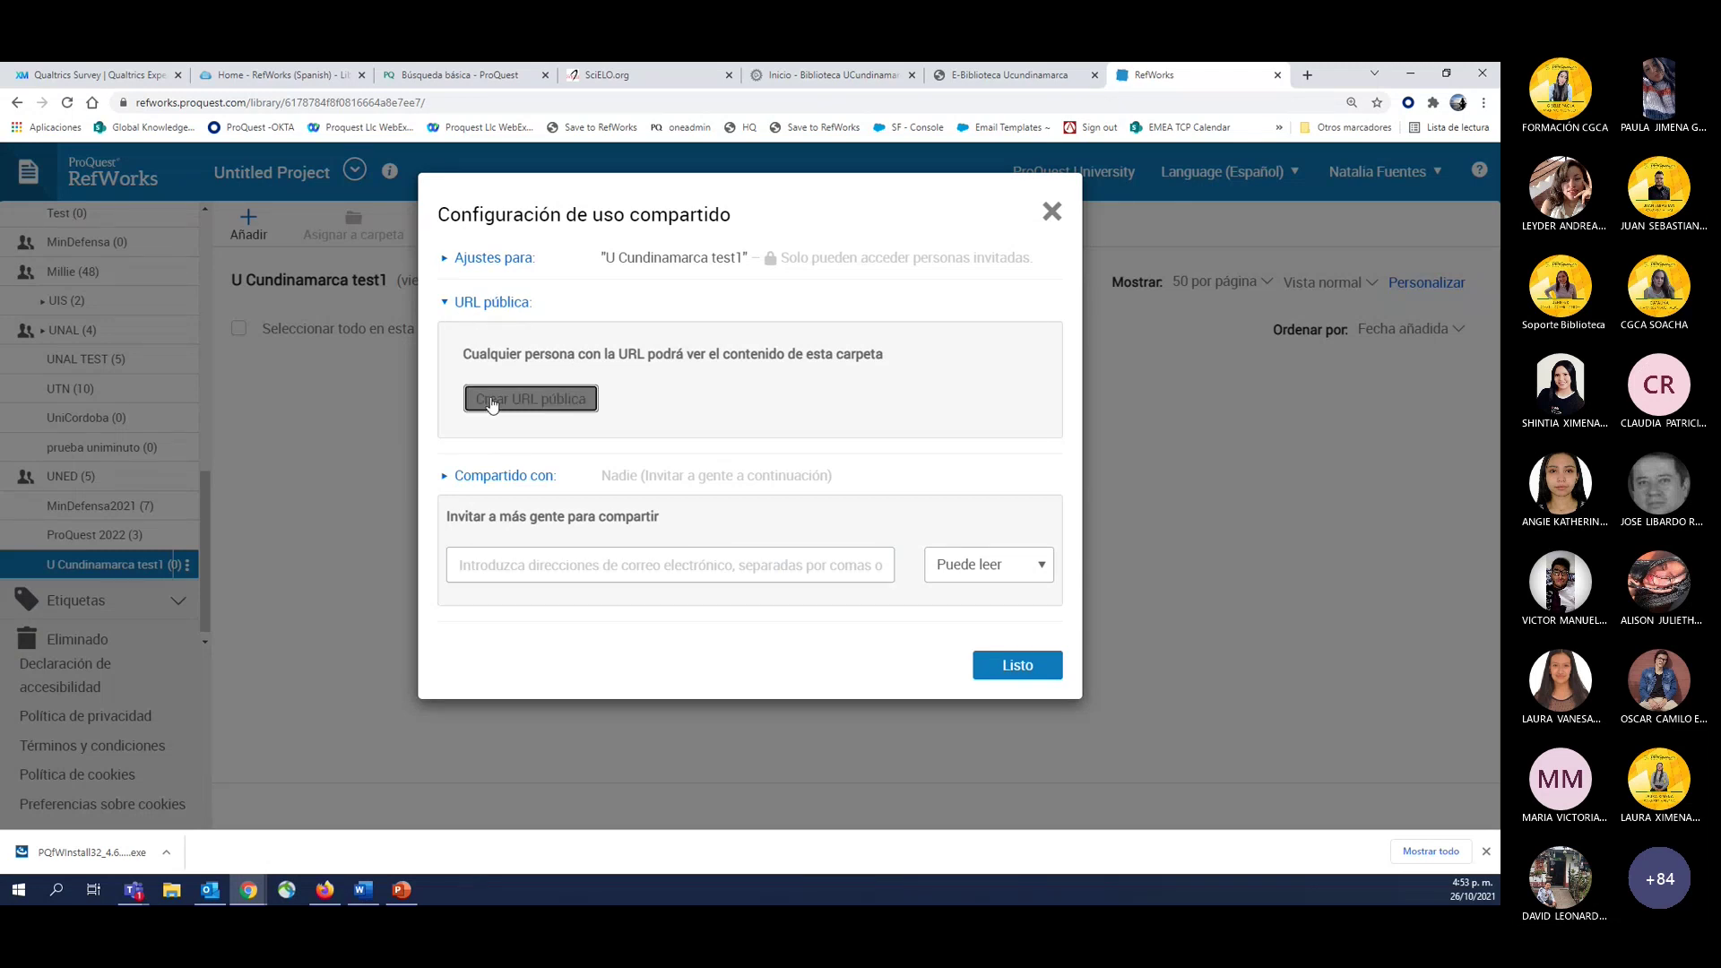
left_click(903, 404)
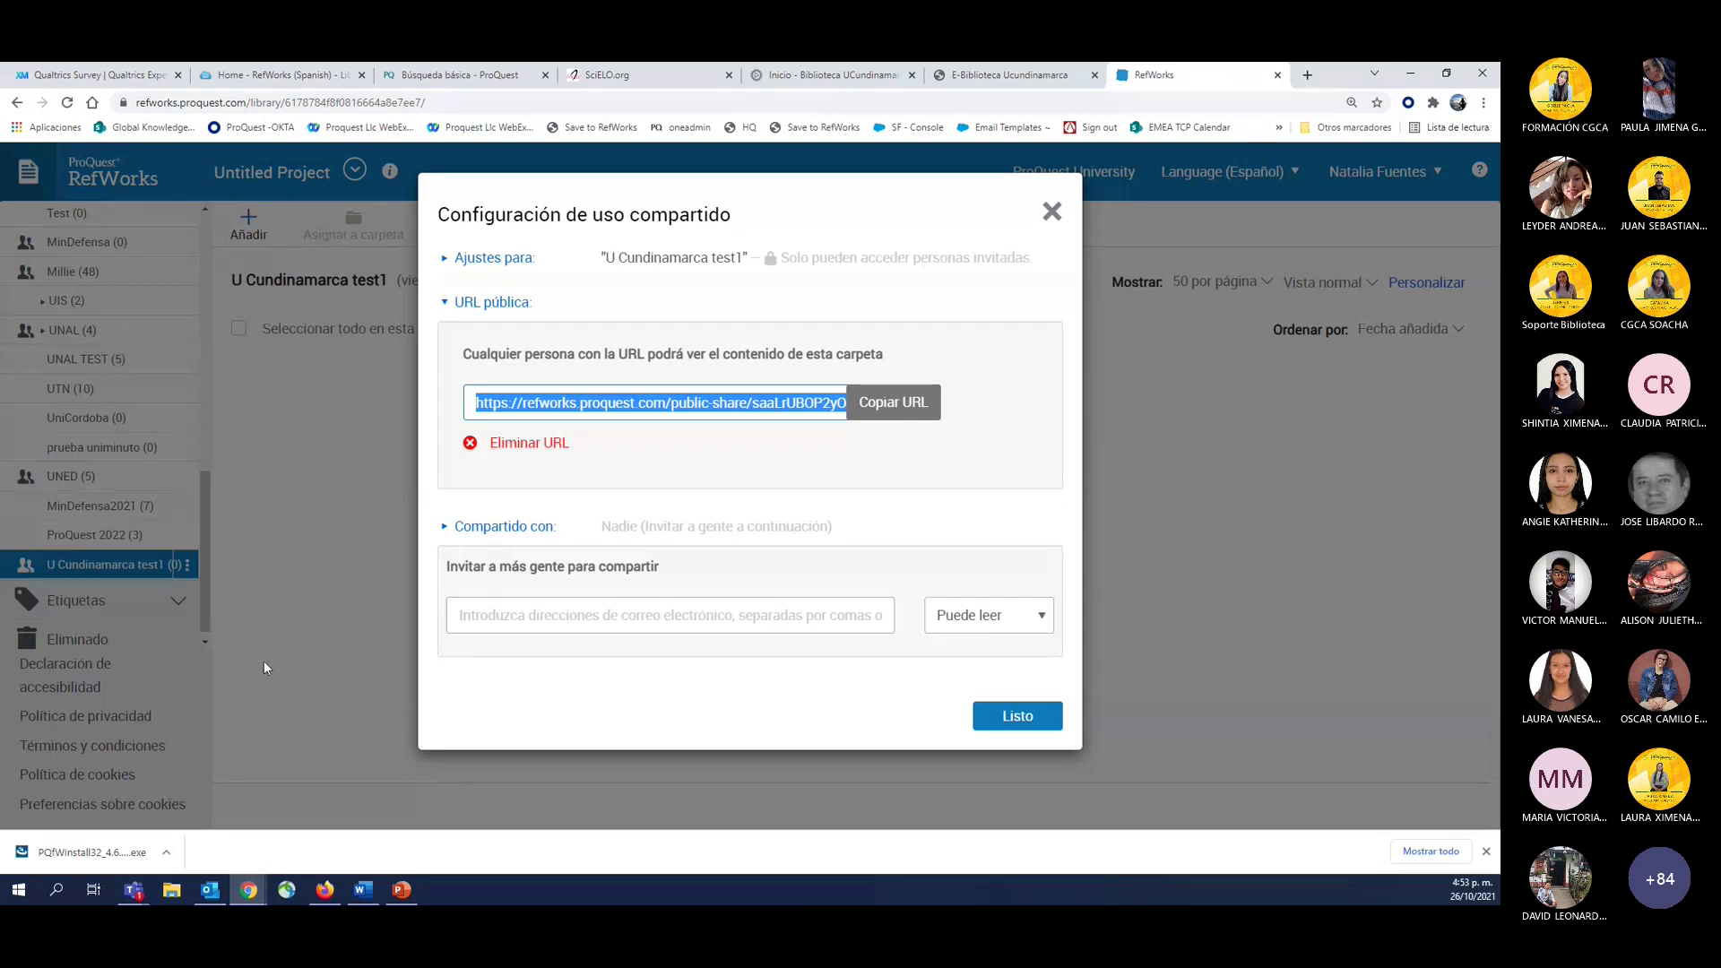
left_click(509, 445)
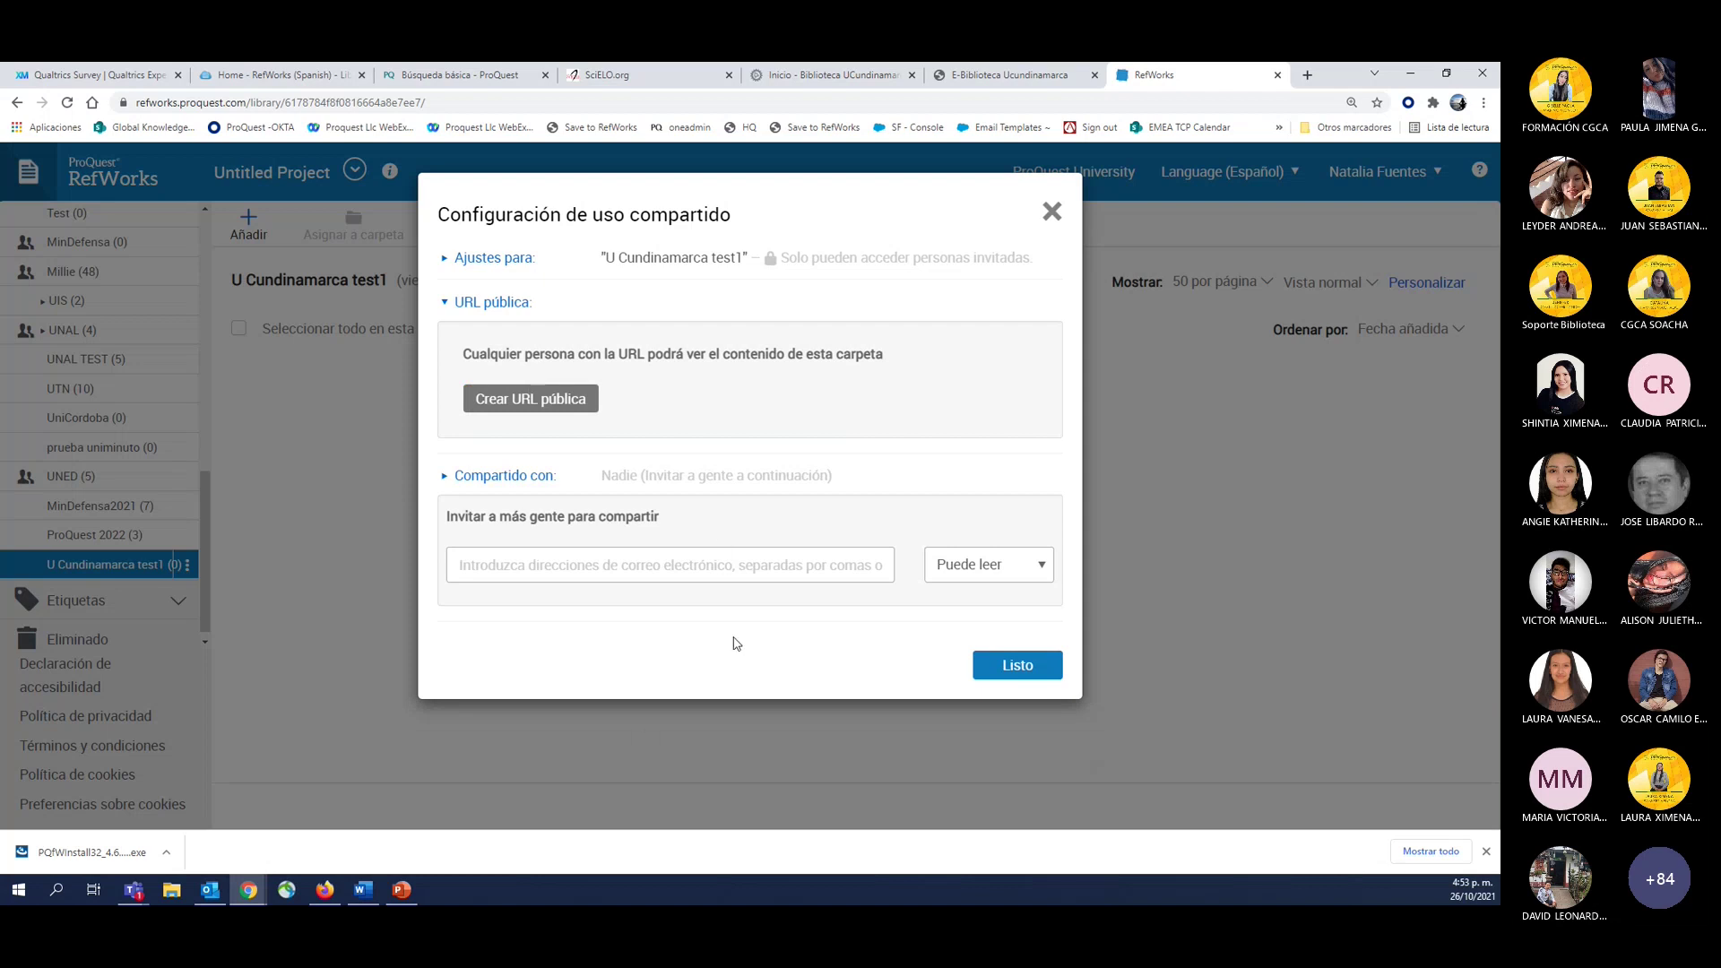
left_click(1045, 213)
Sort folders En orden alfabético (A-Z), then switch to Personalizar (arrastrar y soltar).
scroll(134, 489, "up", 10)
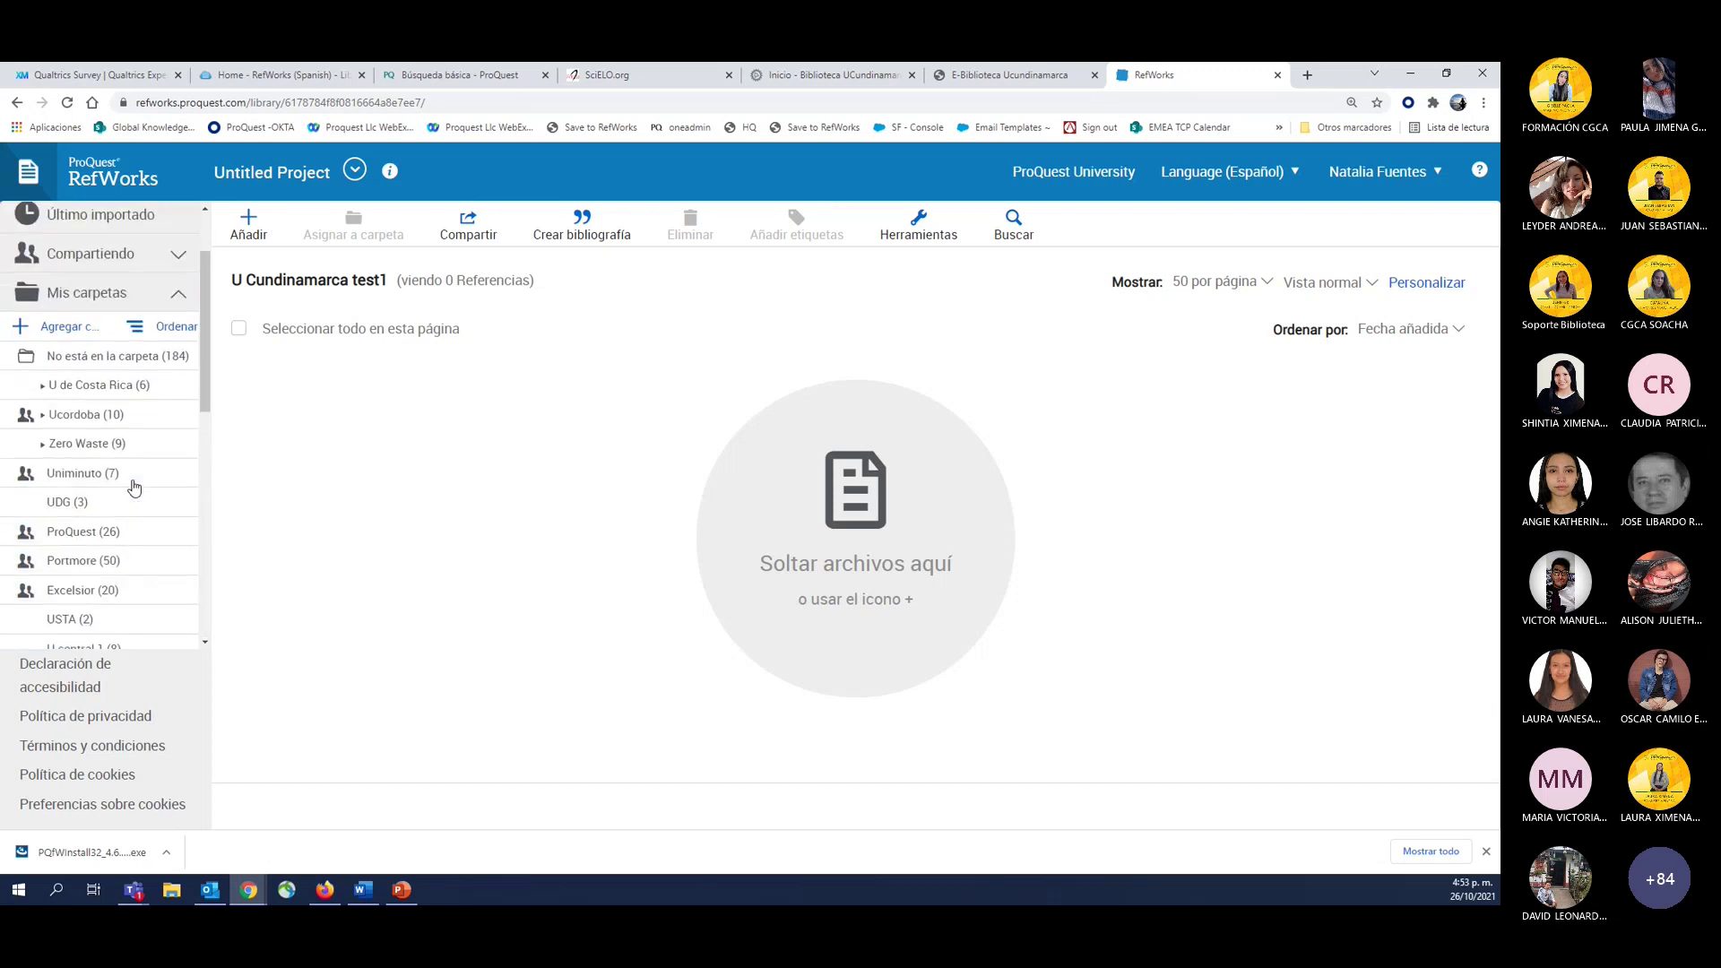
scroll(130, 466, "up", 2)
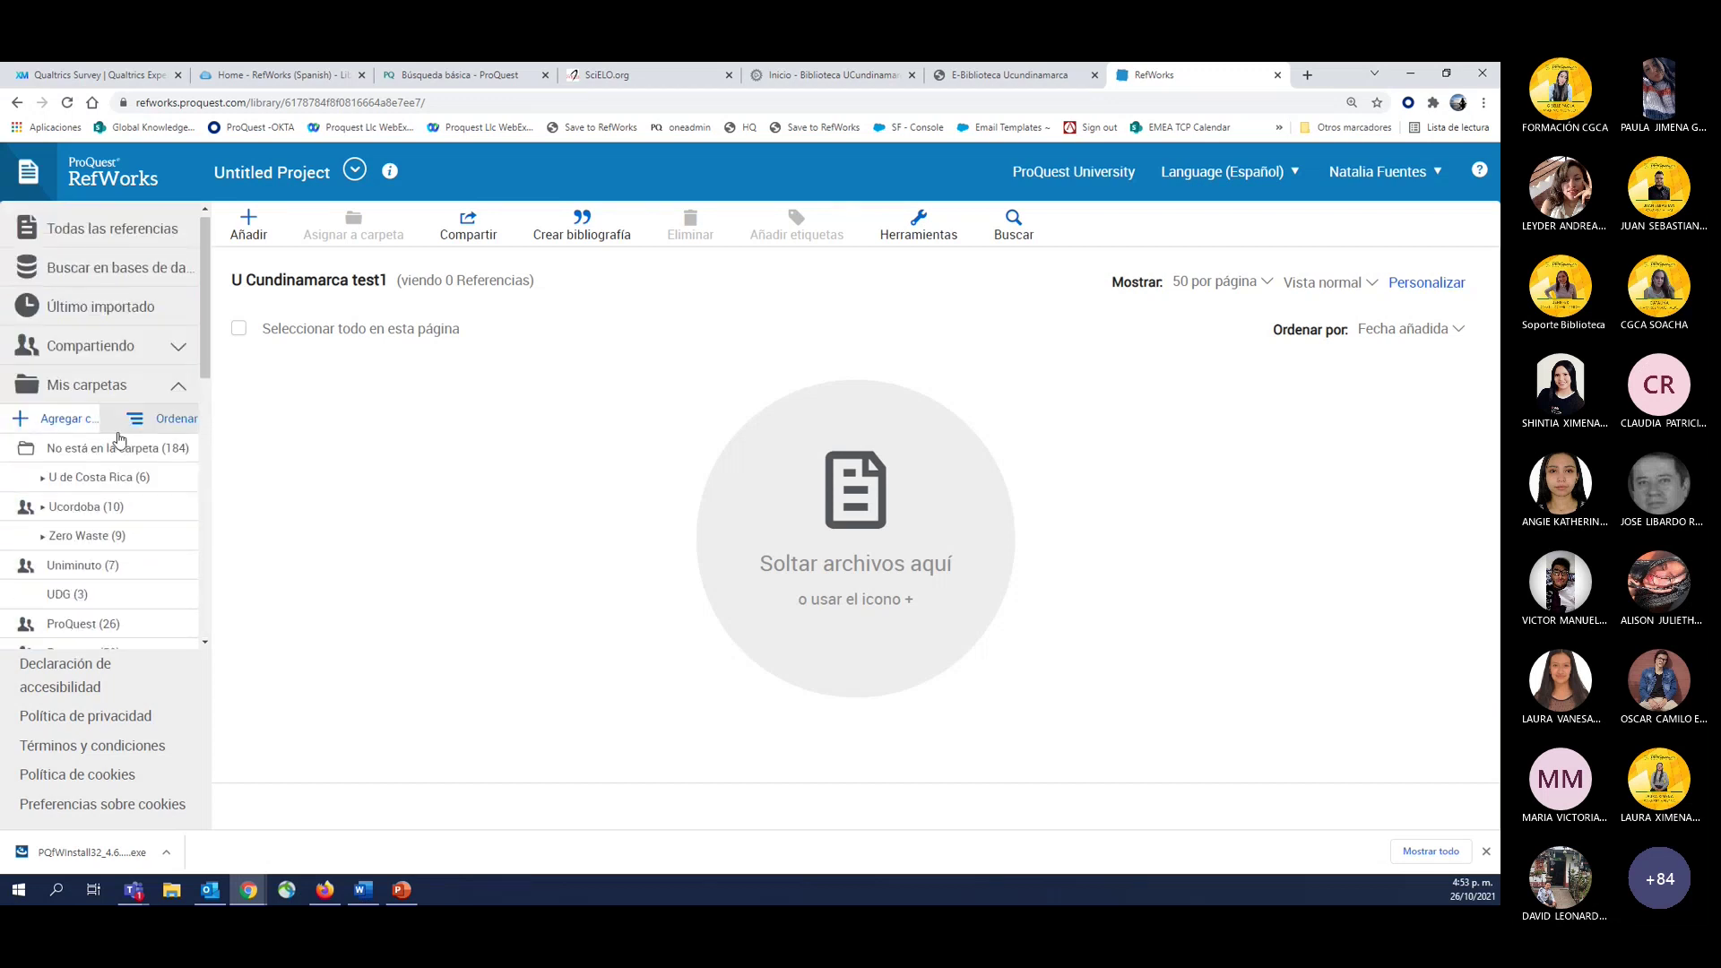
left_click(157, 421)
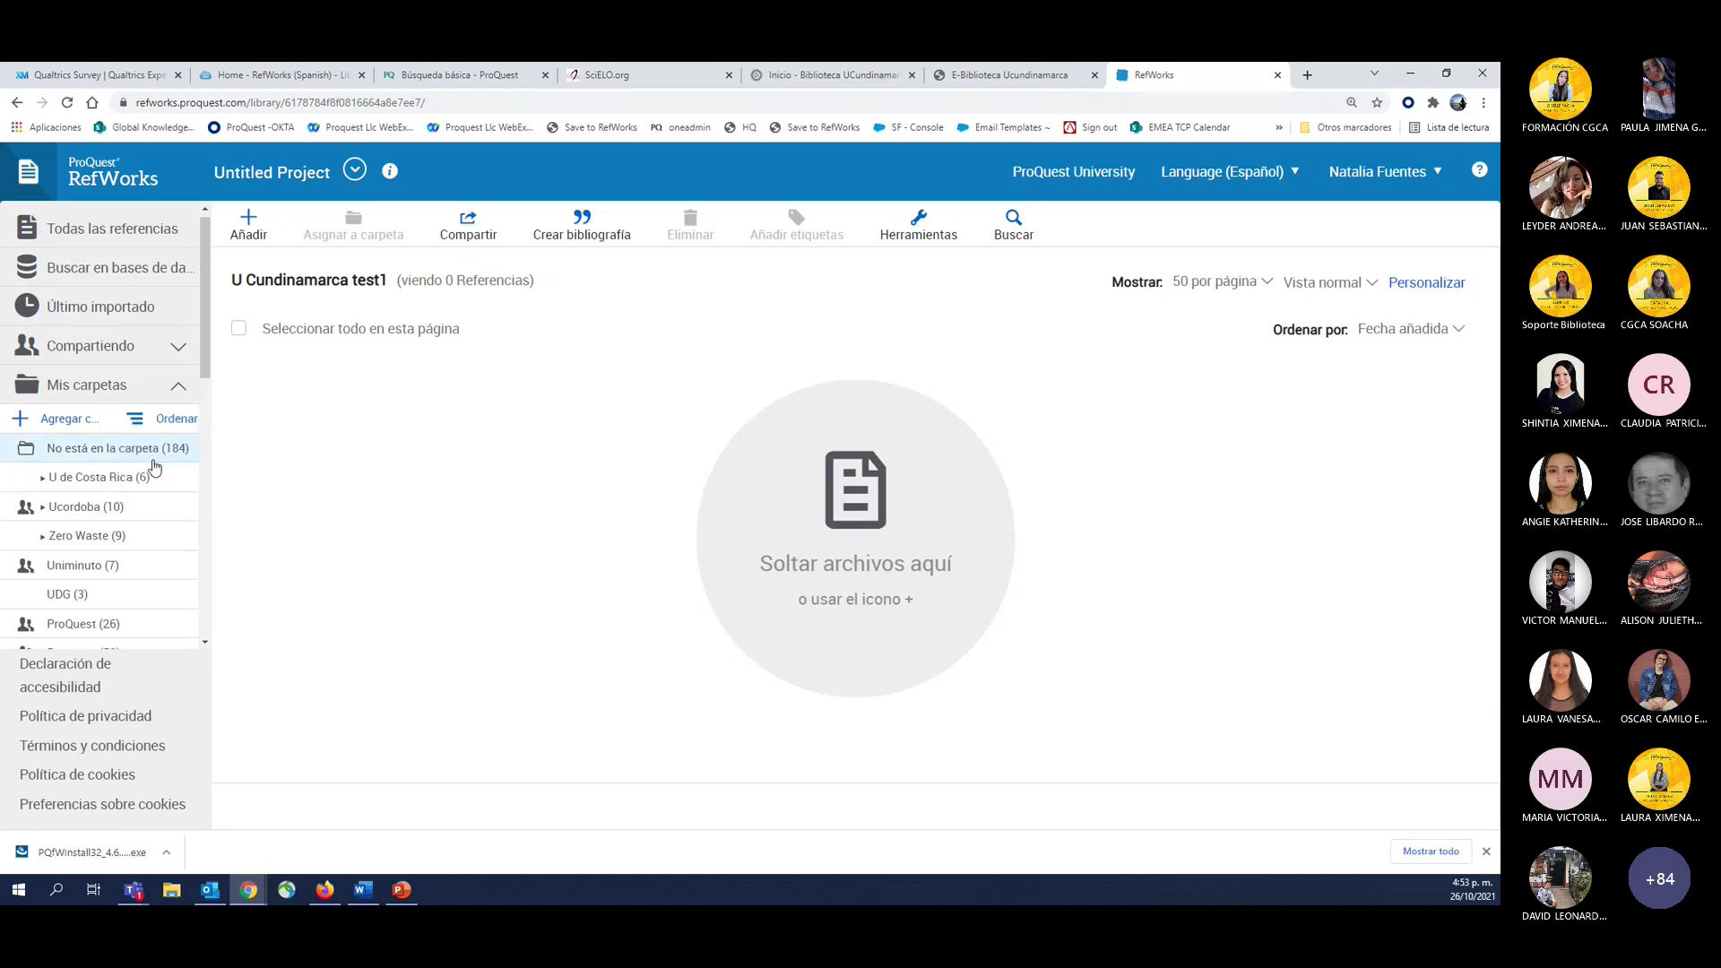
left_click(144, 418)
left_click(132, 403)
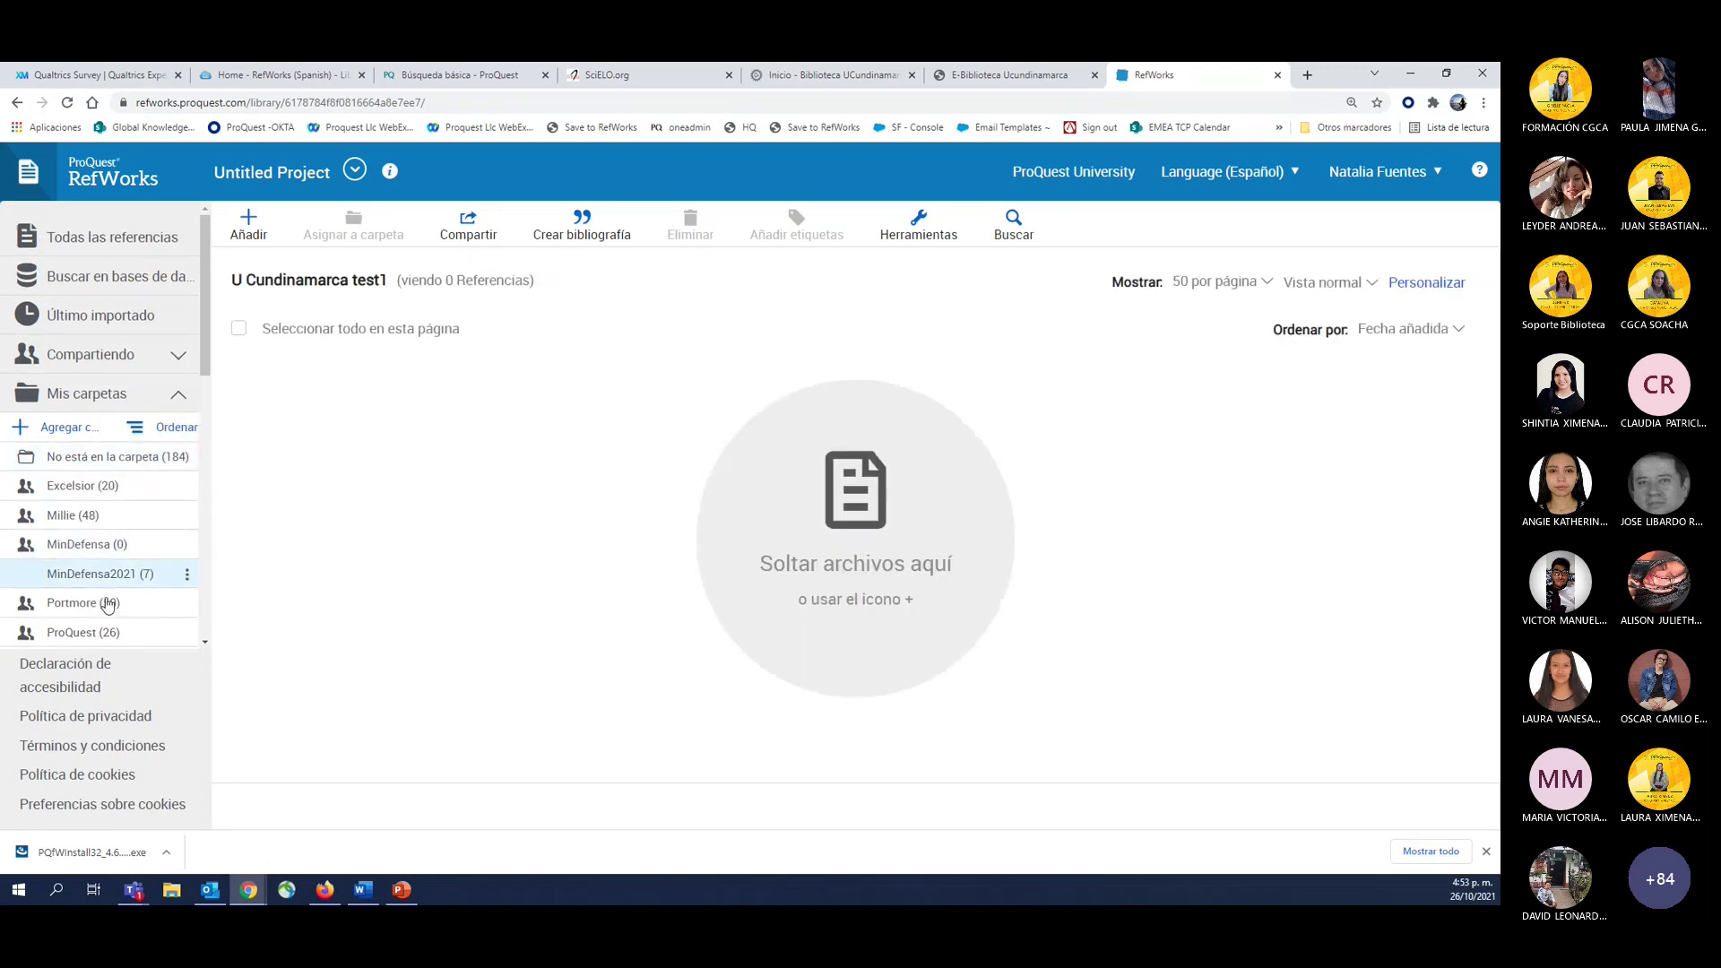
left_click(157, 439)
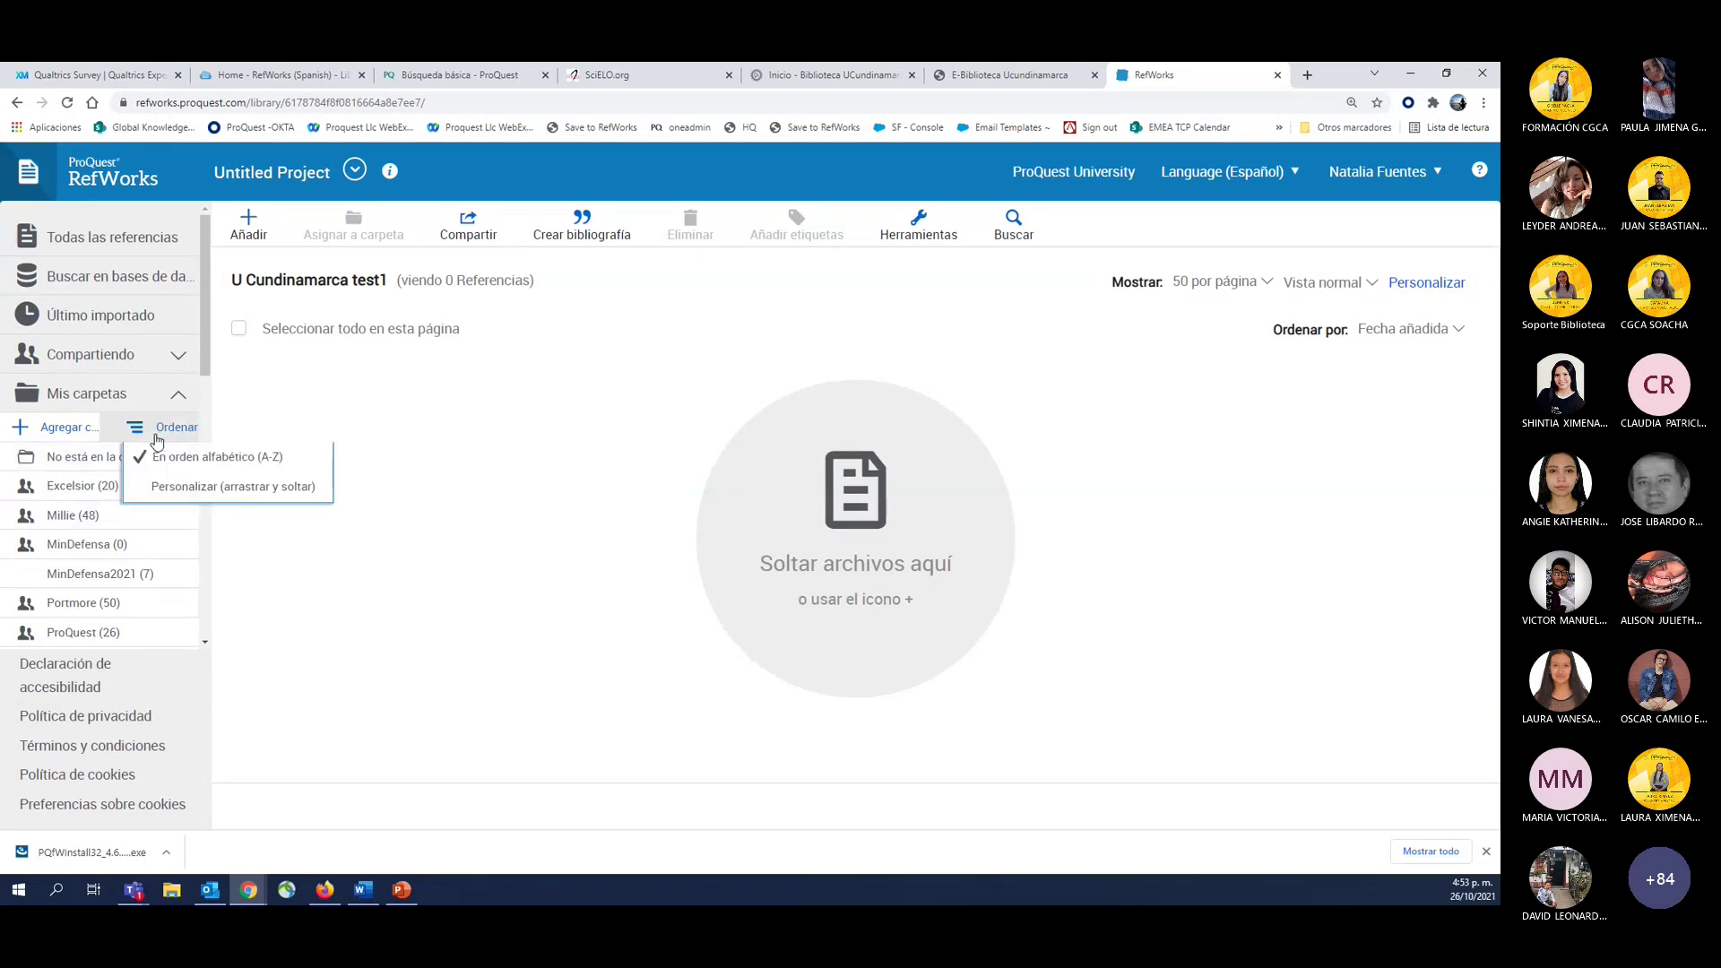
left_click(164, 489)
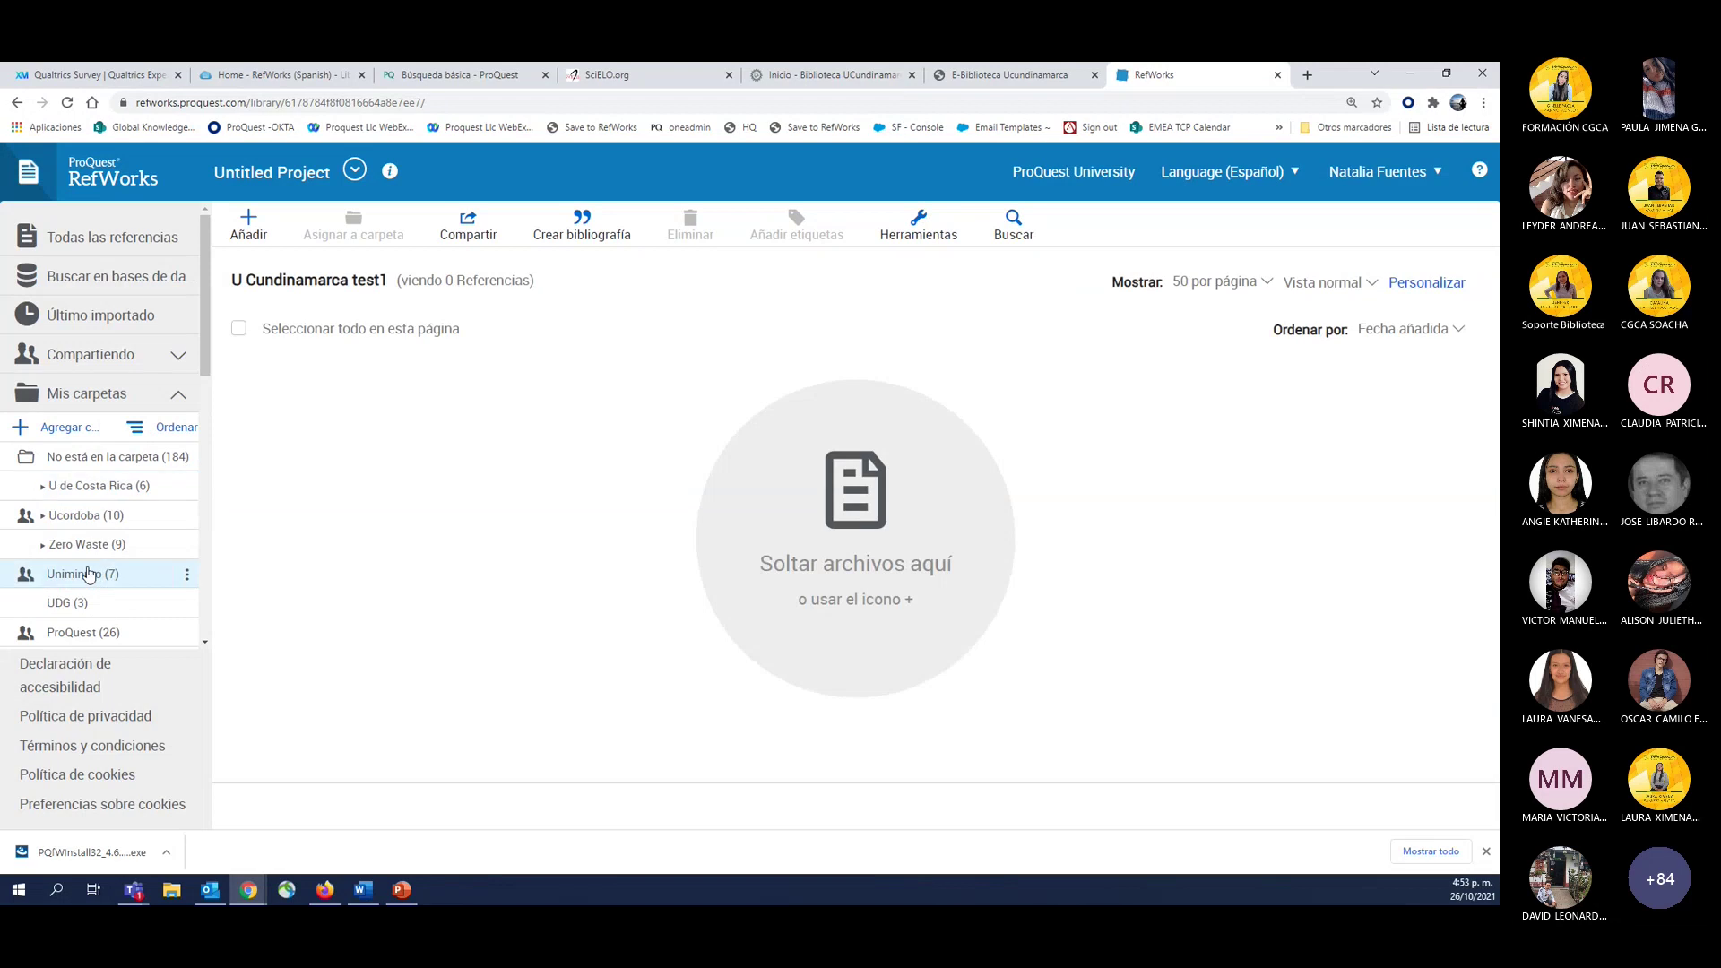
scroll(90, 574, "down", 10)
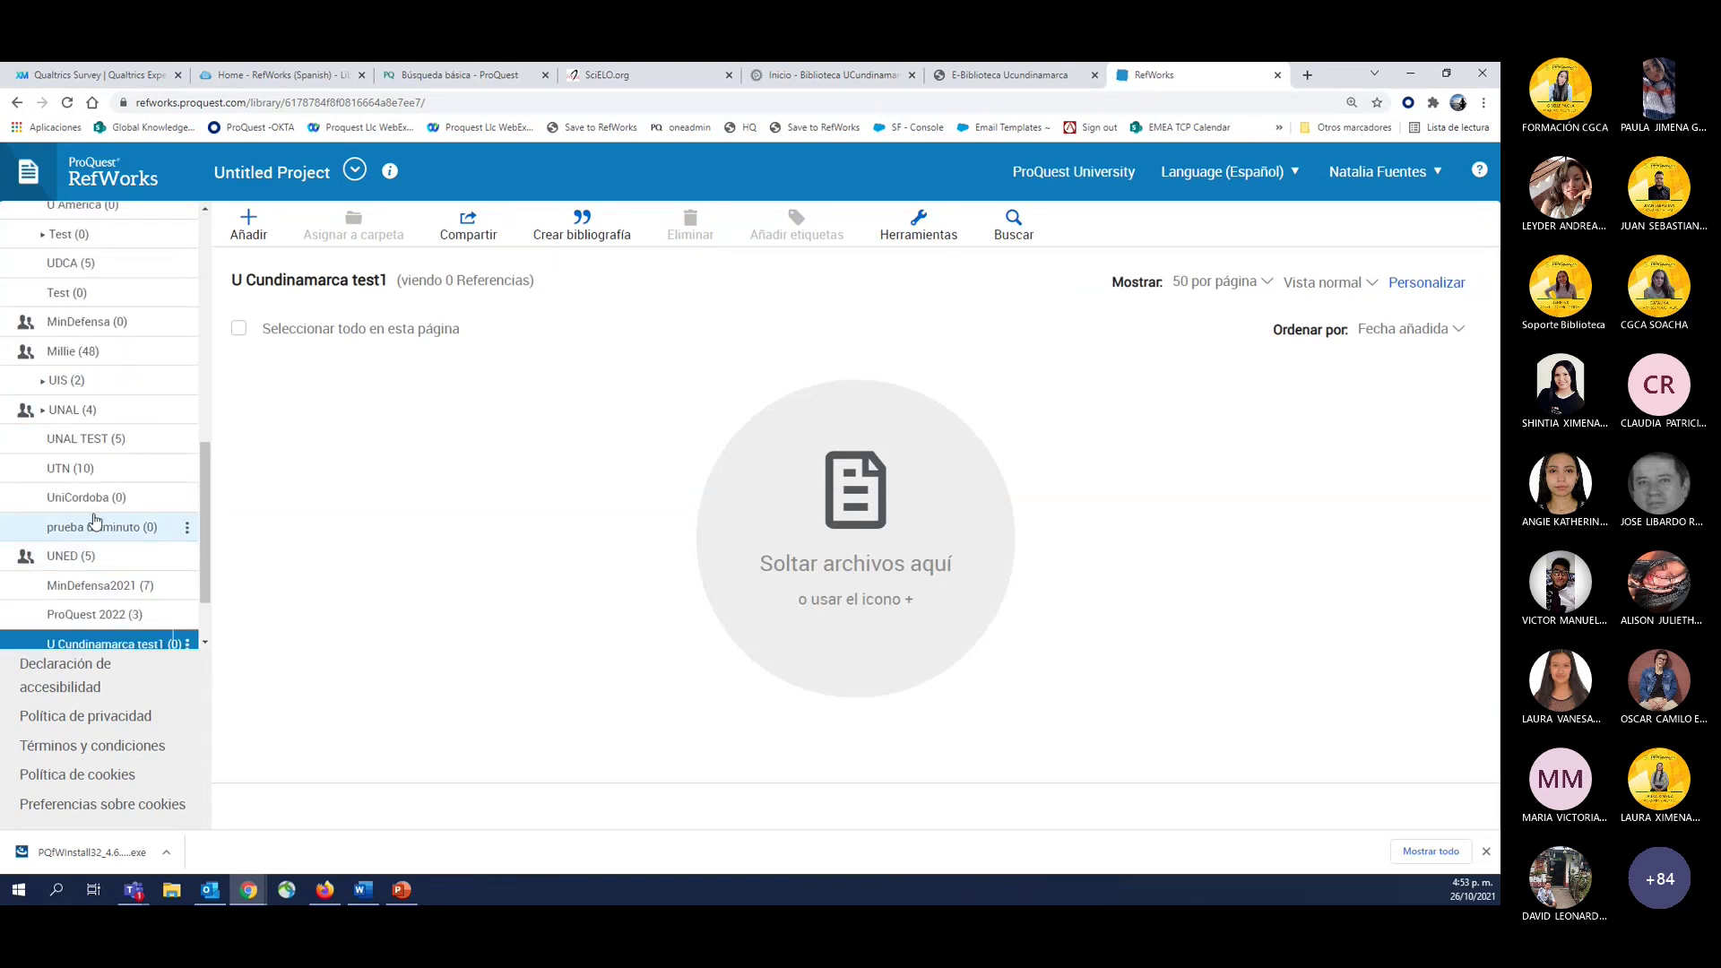
Drag U Cundinamarca test1 up the sidebar to just below No está en la carpeta.
scroll(77, 569, "down", 1)
left_click_drag(64, 574, 67, 350)
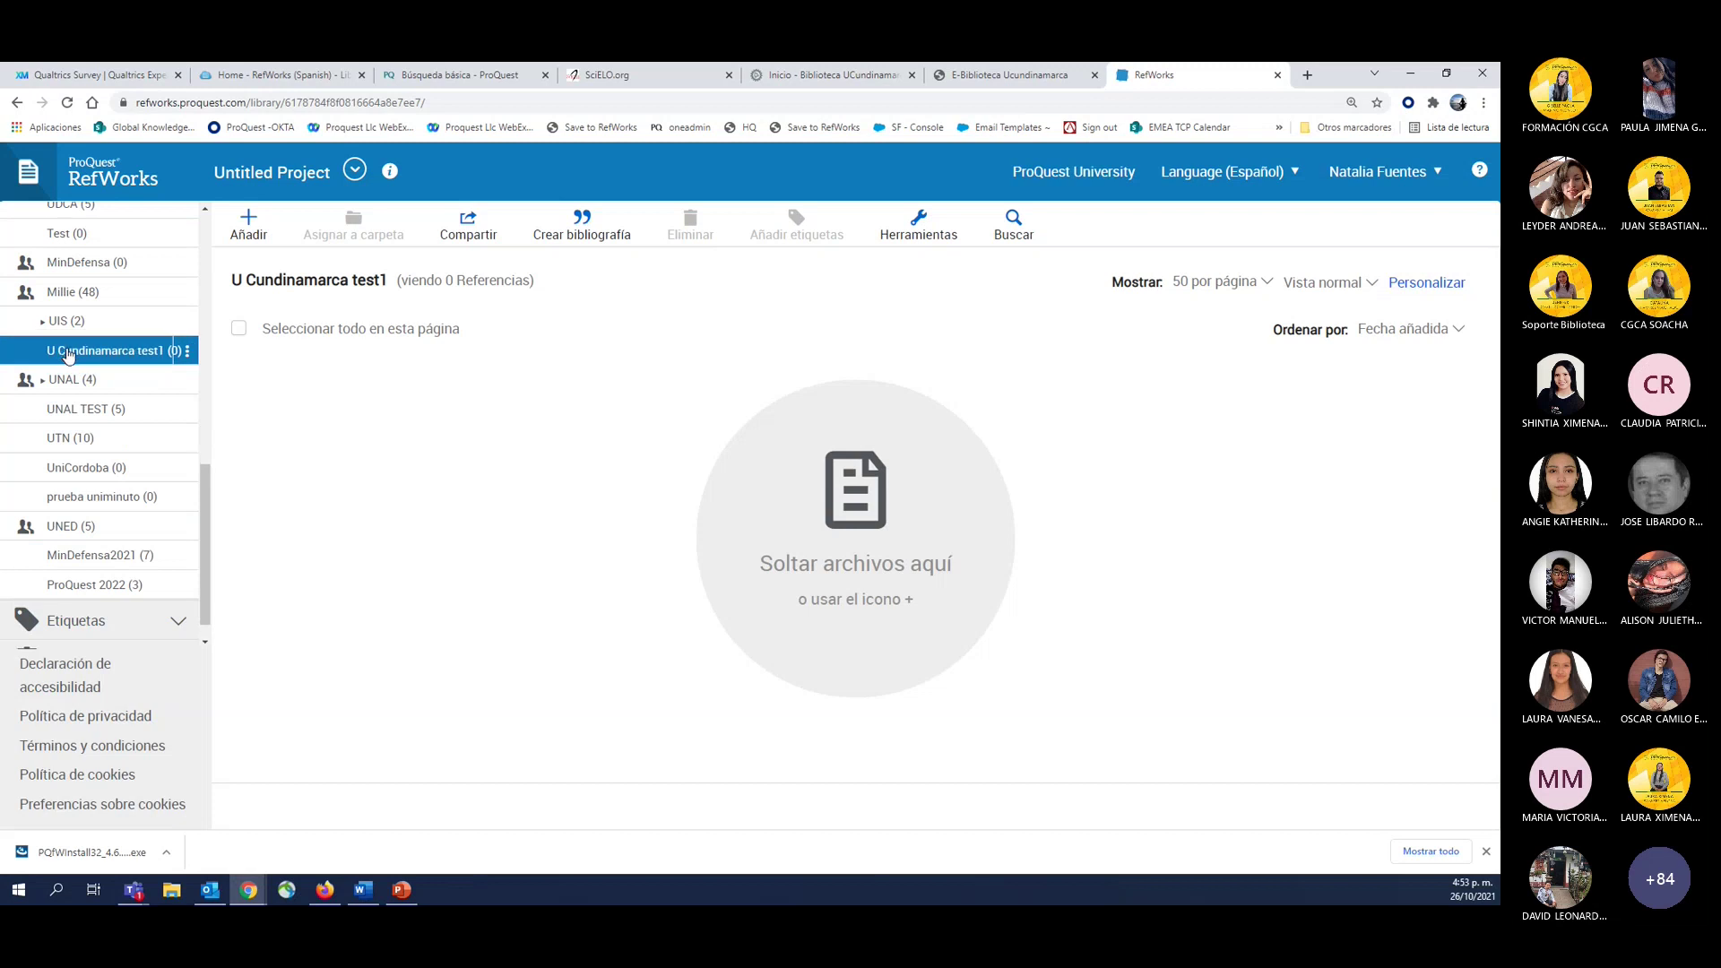
scroll(117, 534, "up", 5)
scroll(117, 535, "down", 1)
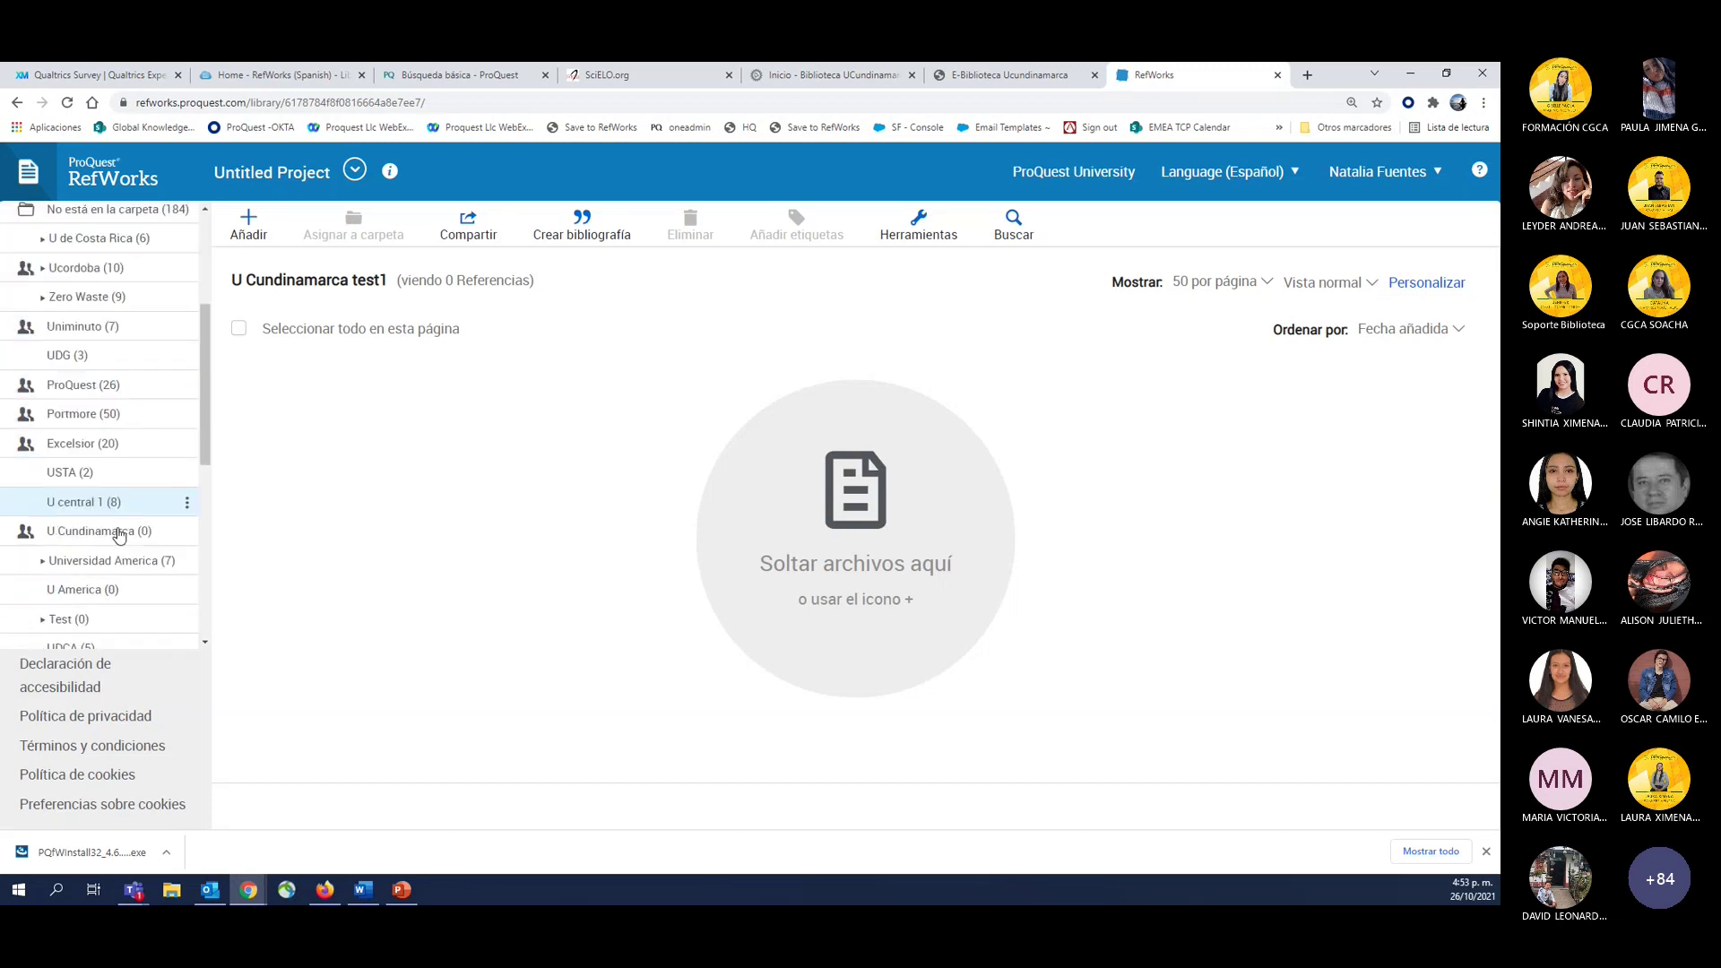
scroll(86, 533, "down", 2)
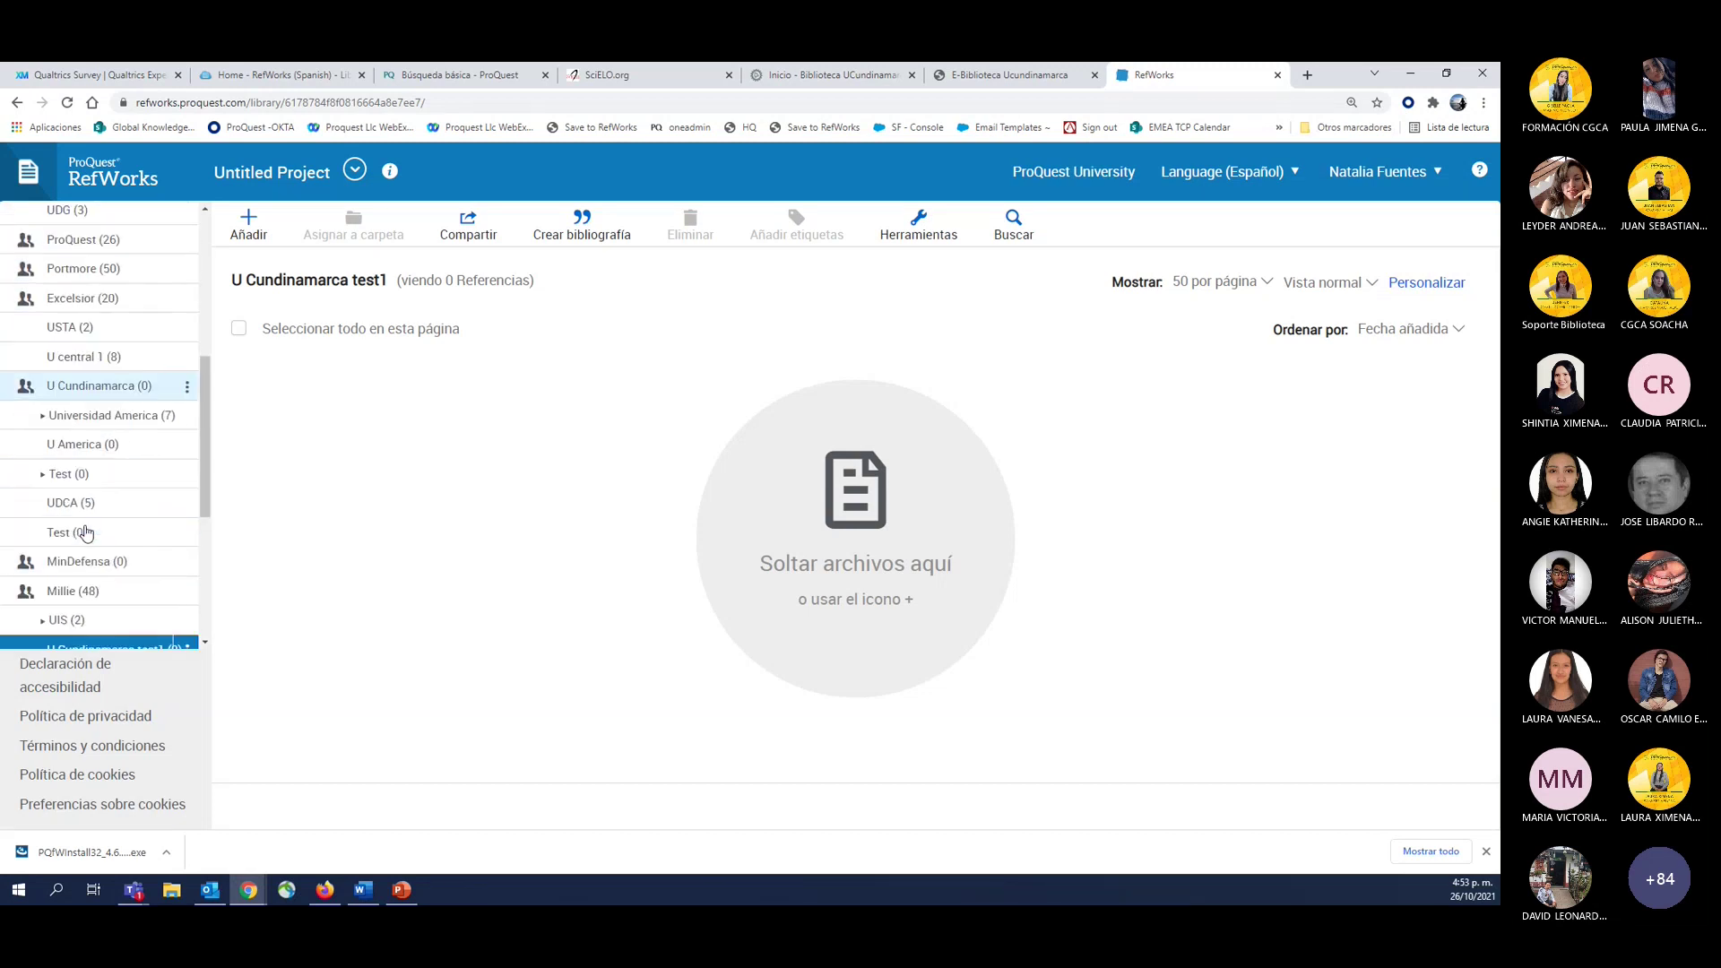
left_click_drag(92, 646, 86, 293)
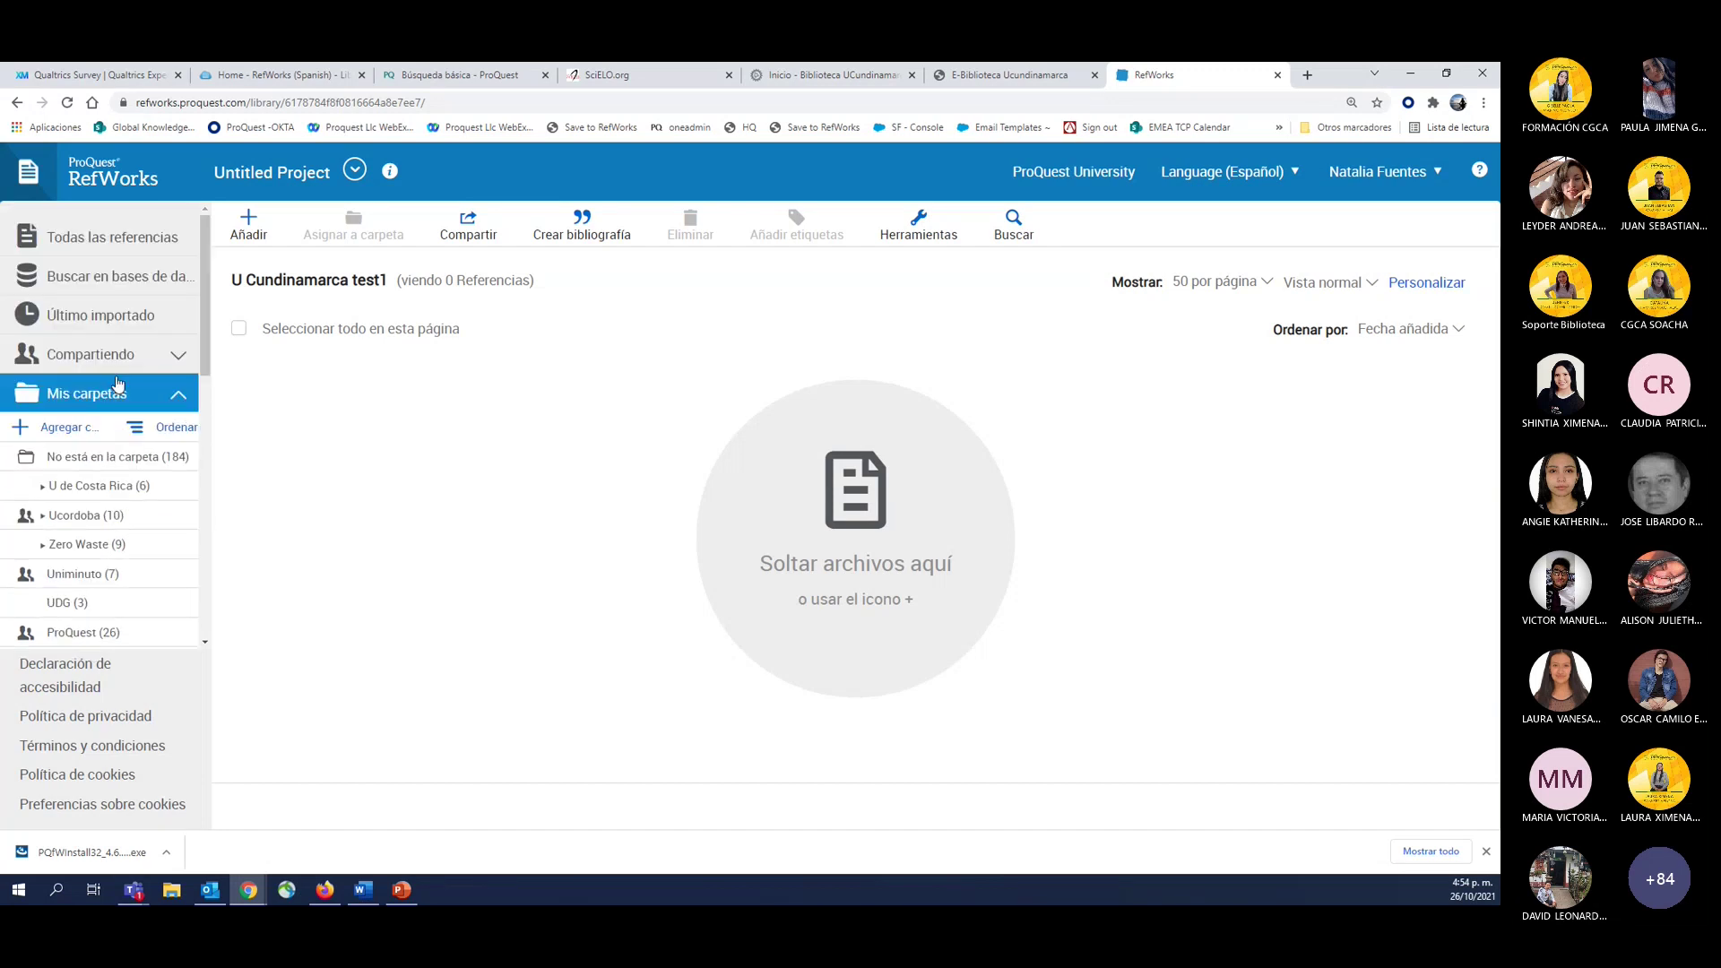
scroll(107, 565, "down", 2)
mouse_move(97, 619)
left_mouse_down()
mouse_move(86, 428)
mouse_move(188, 438)
mouse_move(192, 388)
mouse_move(107, 356)
mouse_move(18, 359)
mouse_move(62, 377)
mouse_move(49, 370)
mouse_move(147, 363)
mouse_move(168, 492)
left_mouse_up()
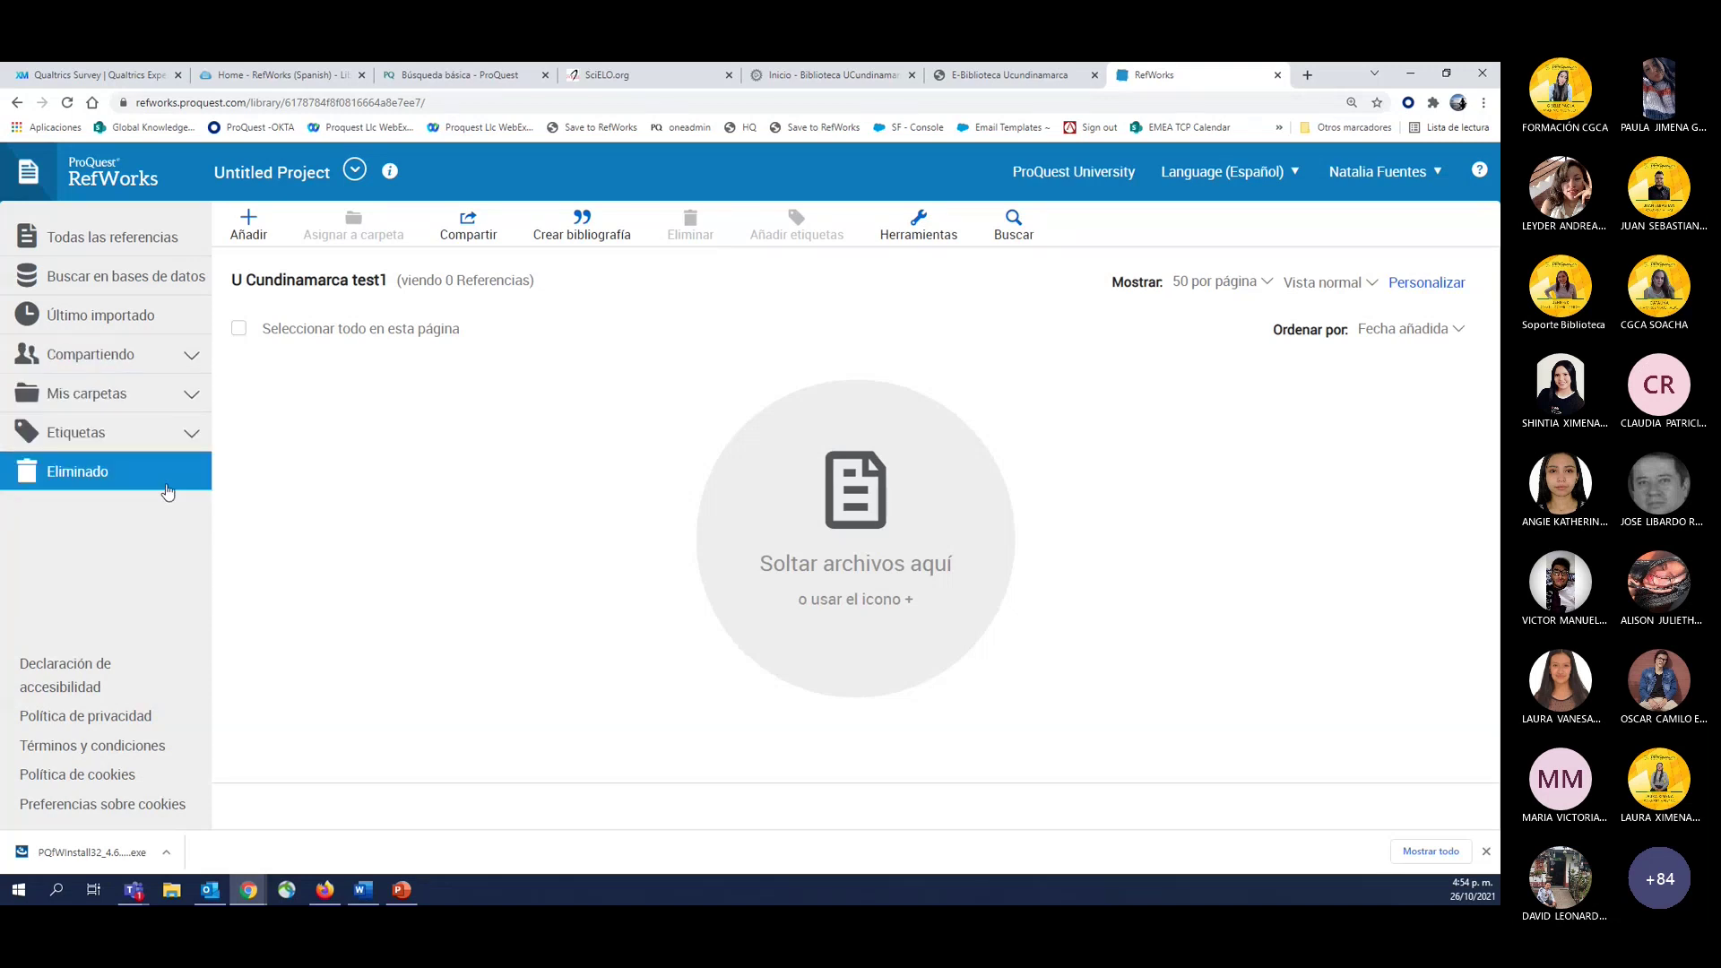
Collapse Compartiendo and expand Mis carpetas, showing U Cundinamarca test1 right after unfiled references.
left_click_drag(166, 489, 201, 513)
left_click(205, 364)
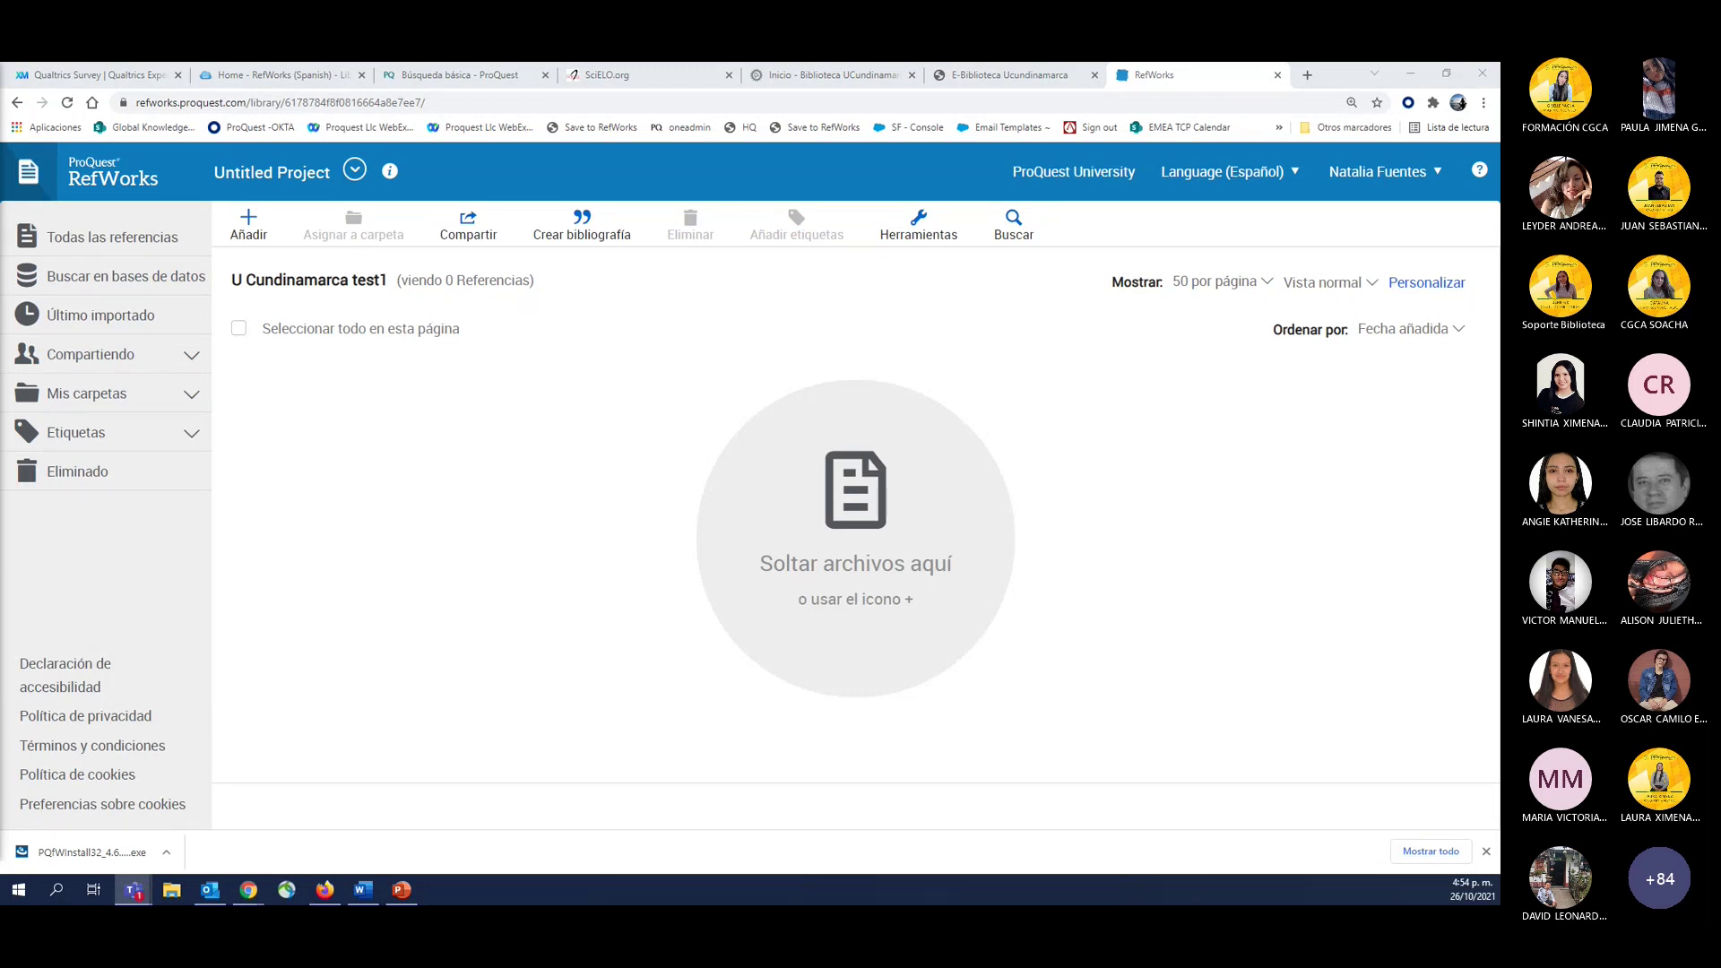
left_click(94, 394)
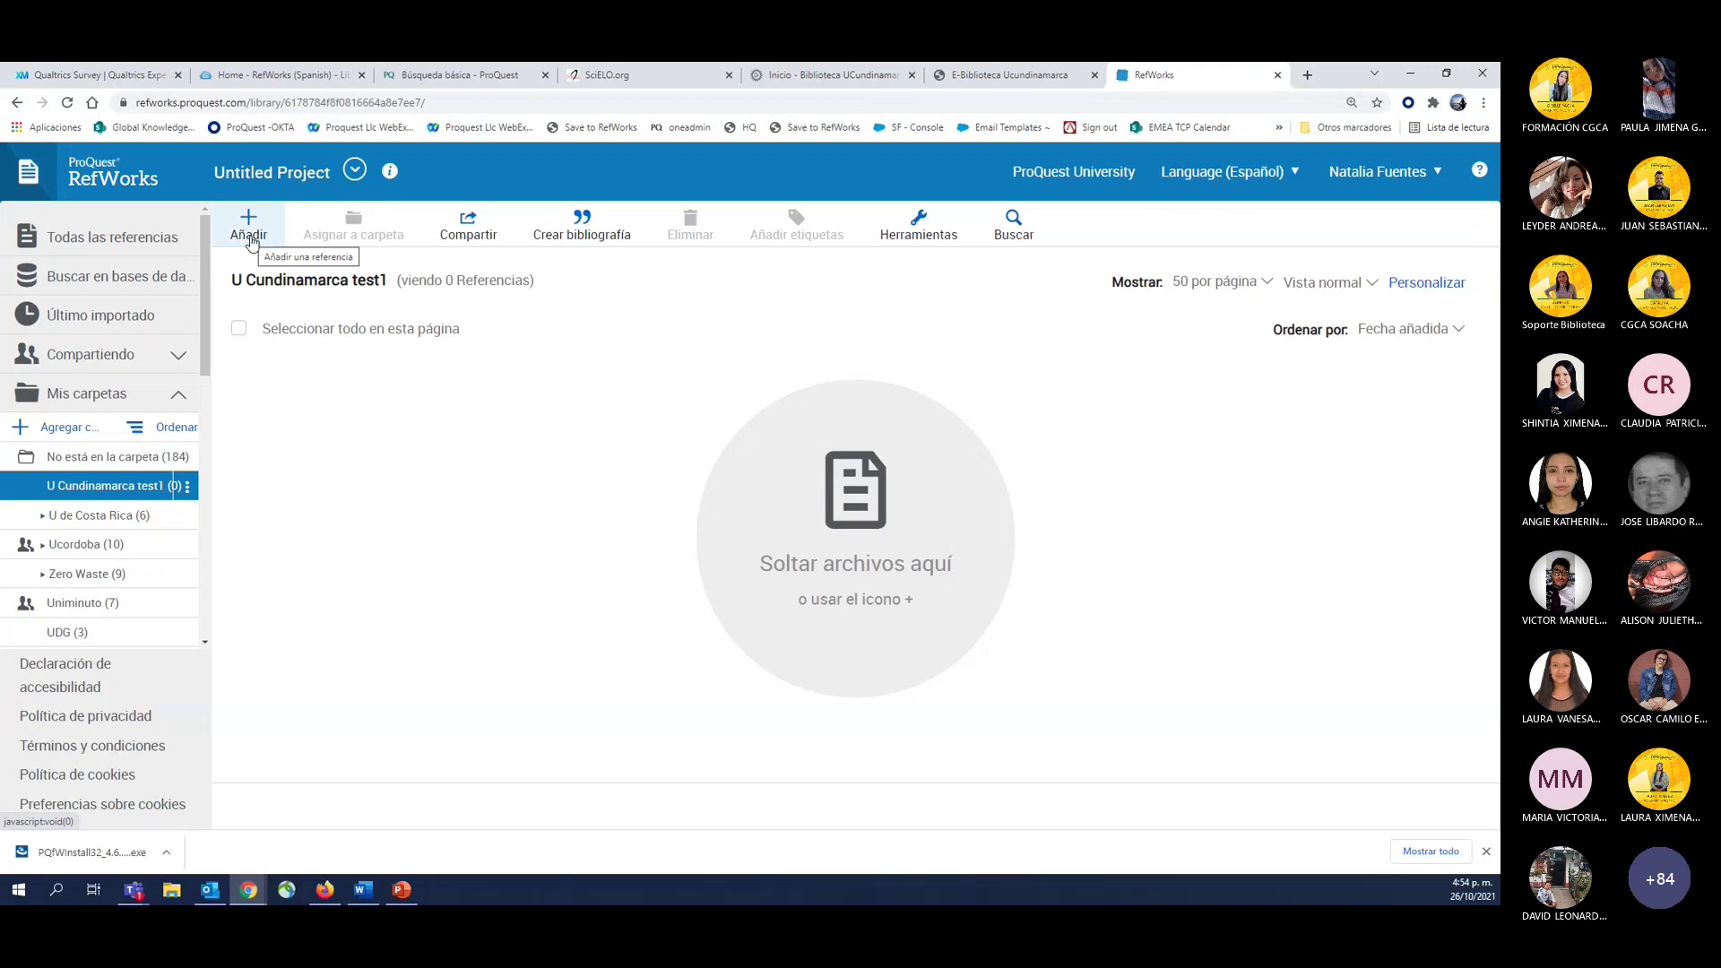
View the Añadir options for adding references, then go to the Búsqueda básica - ProQuest tab.
left_click(250, 235)
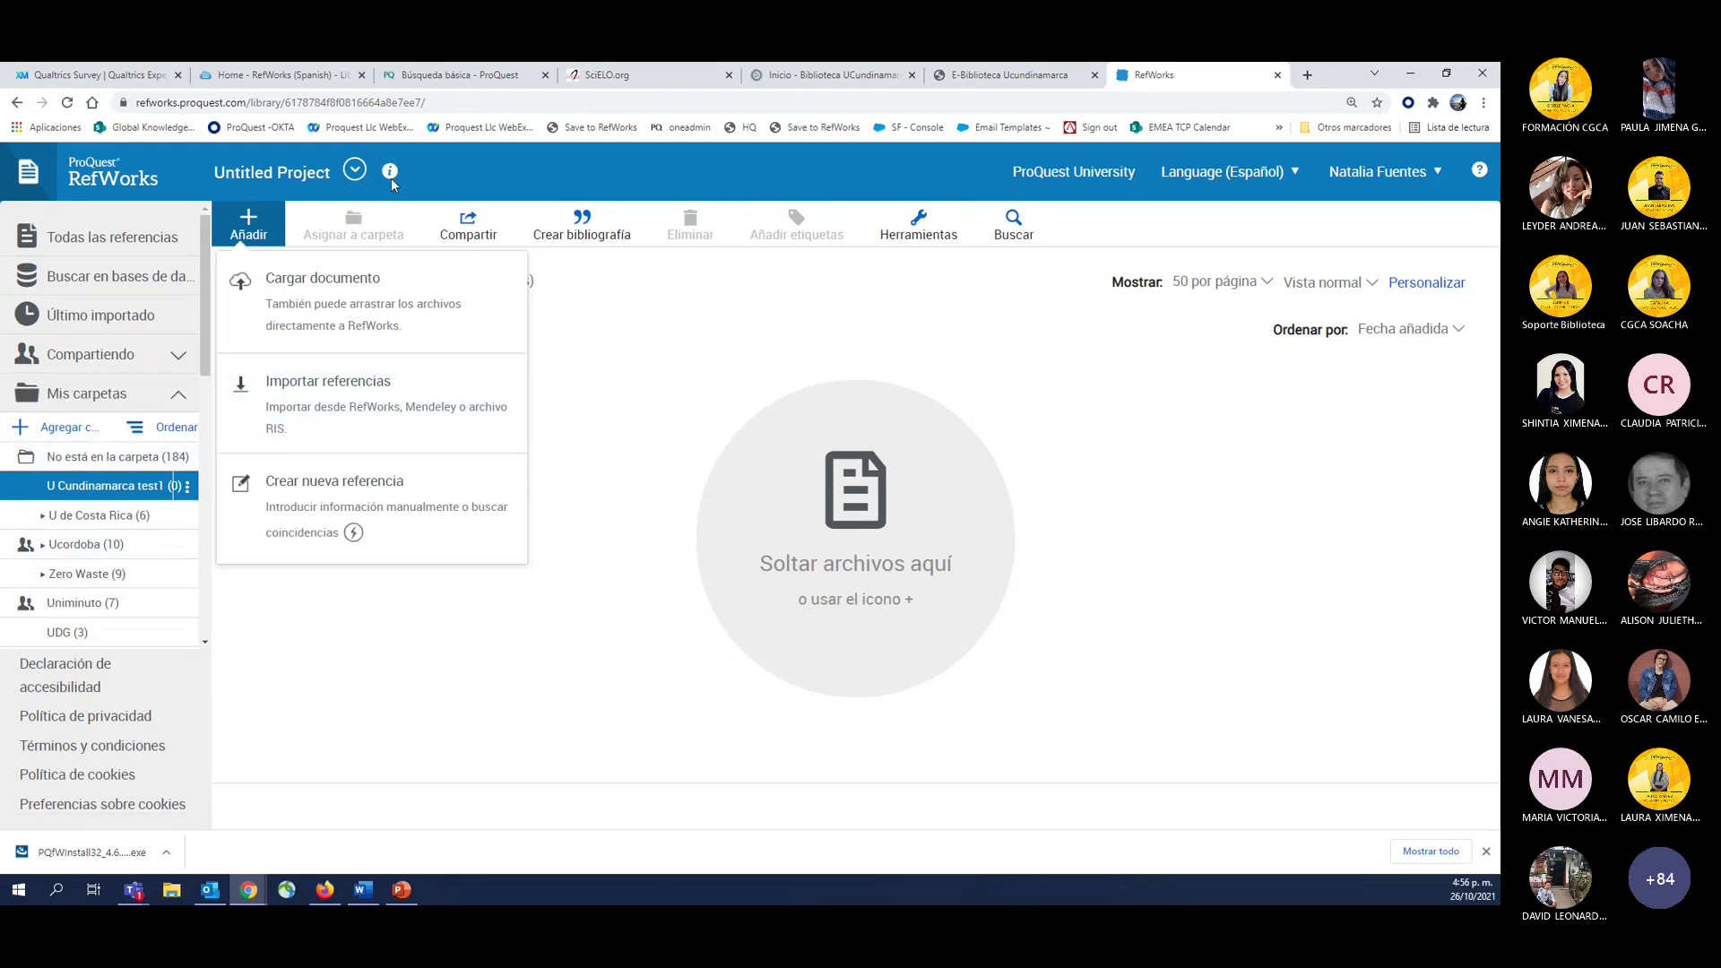
left_click(454, 71)
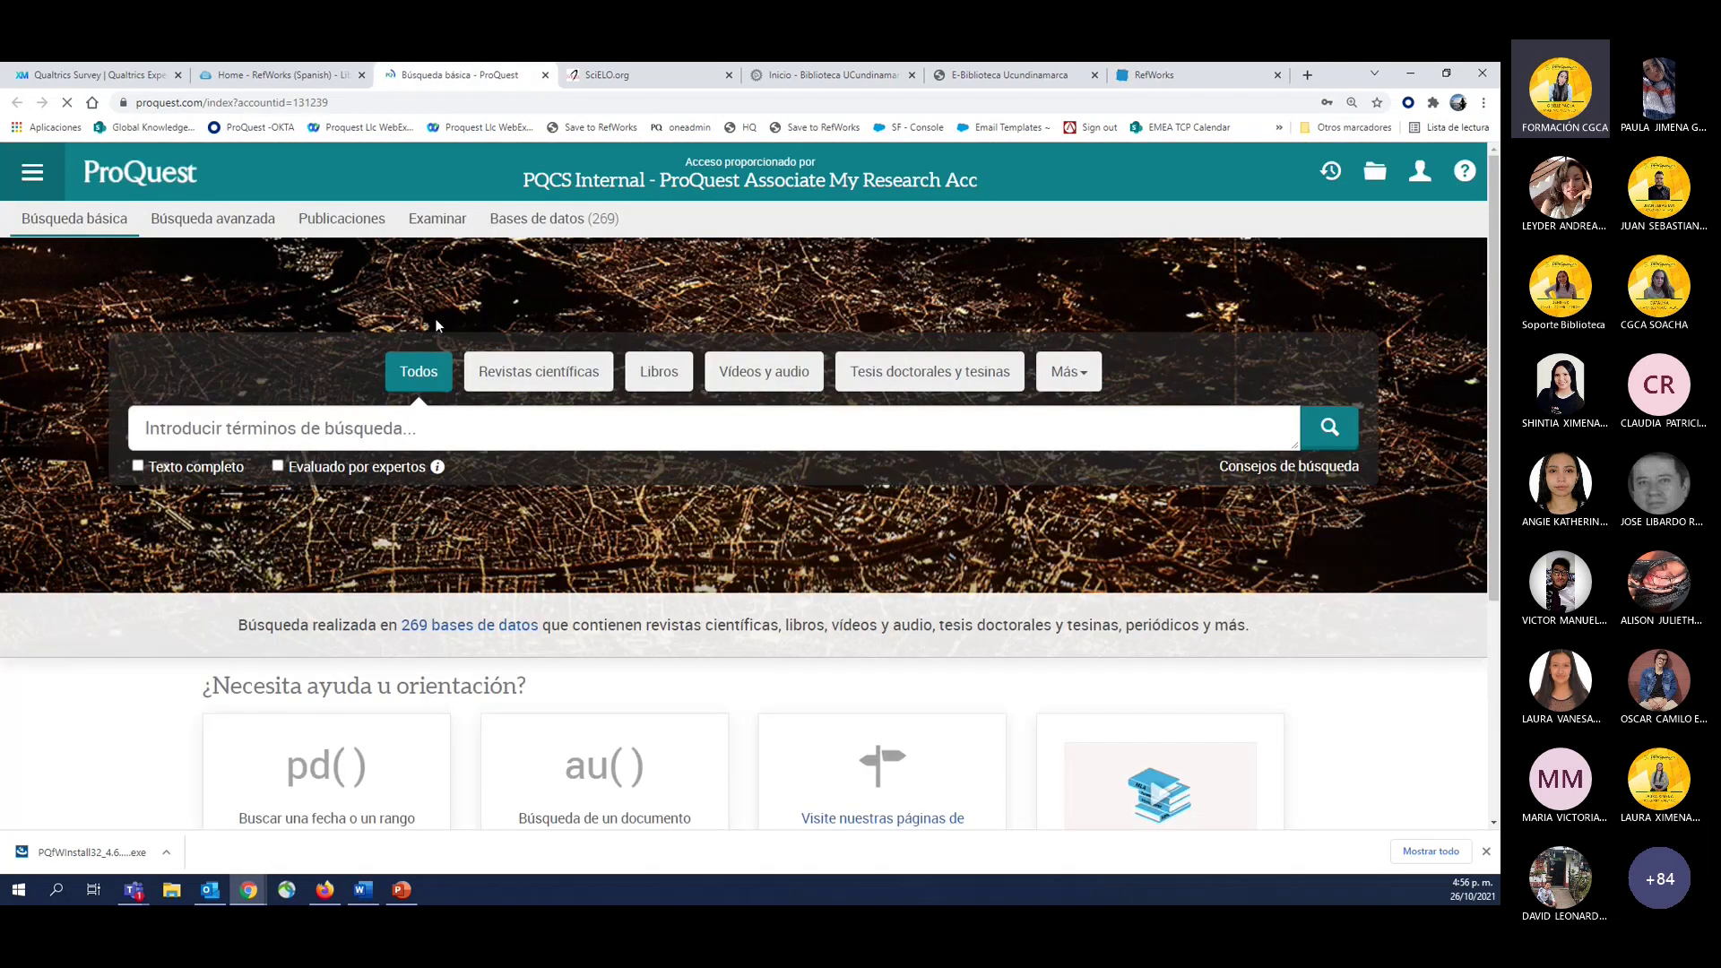
Search ProQuest for 'economia', retrying from Búsqueda básica after an error page.
left_click(325, 421)
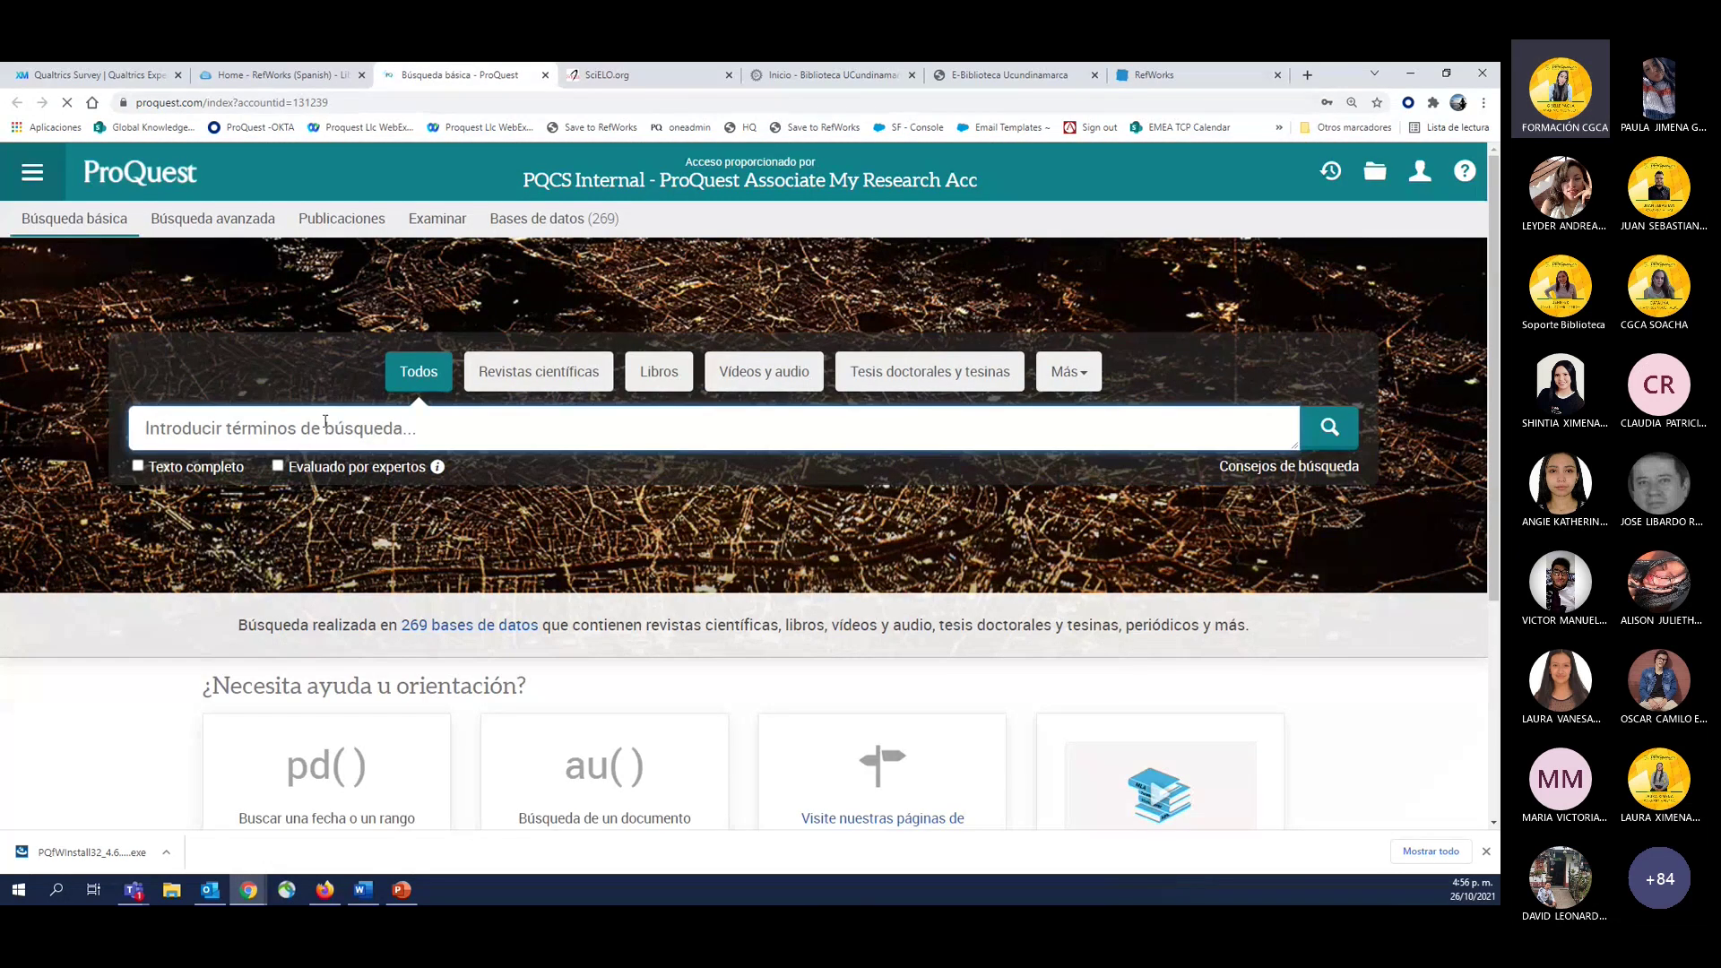
type("economia")
key("Return")
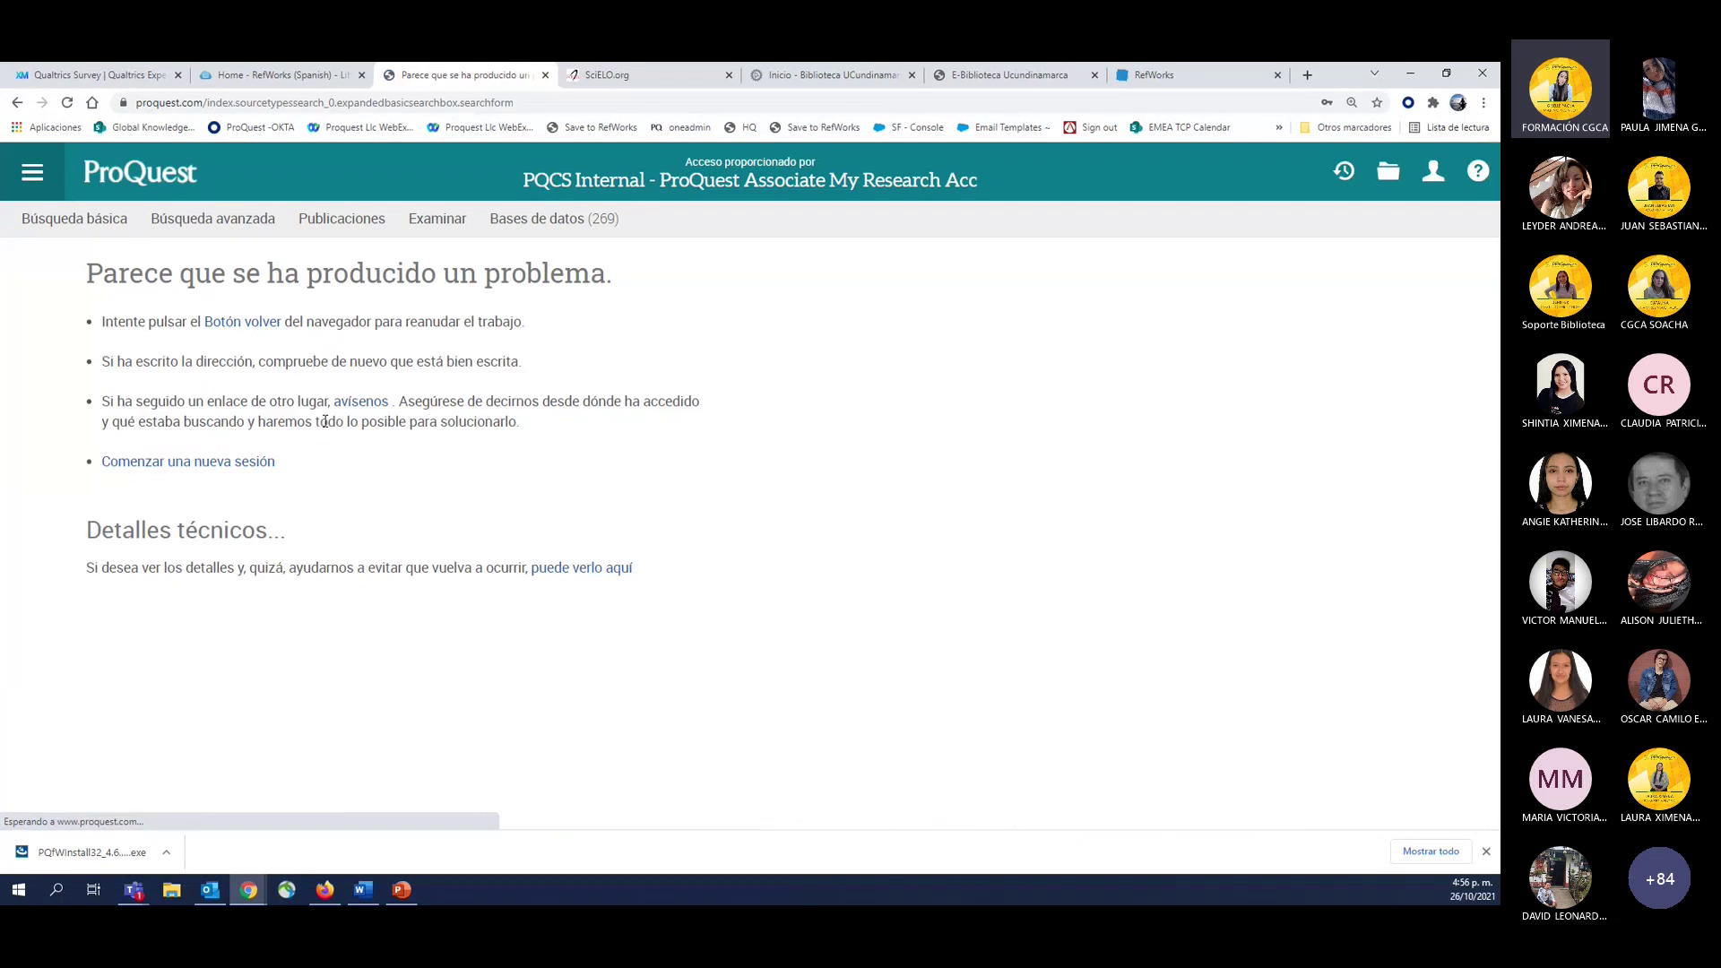
left_click(110, 228)
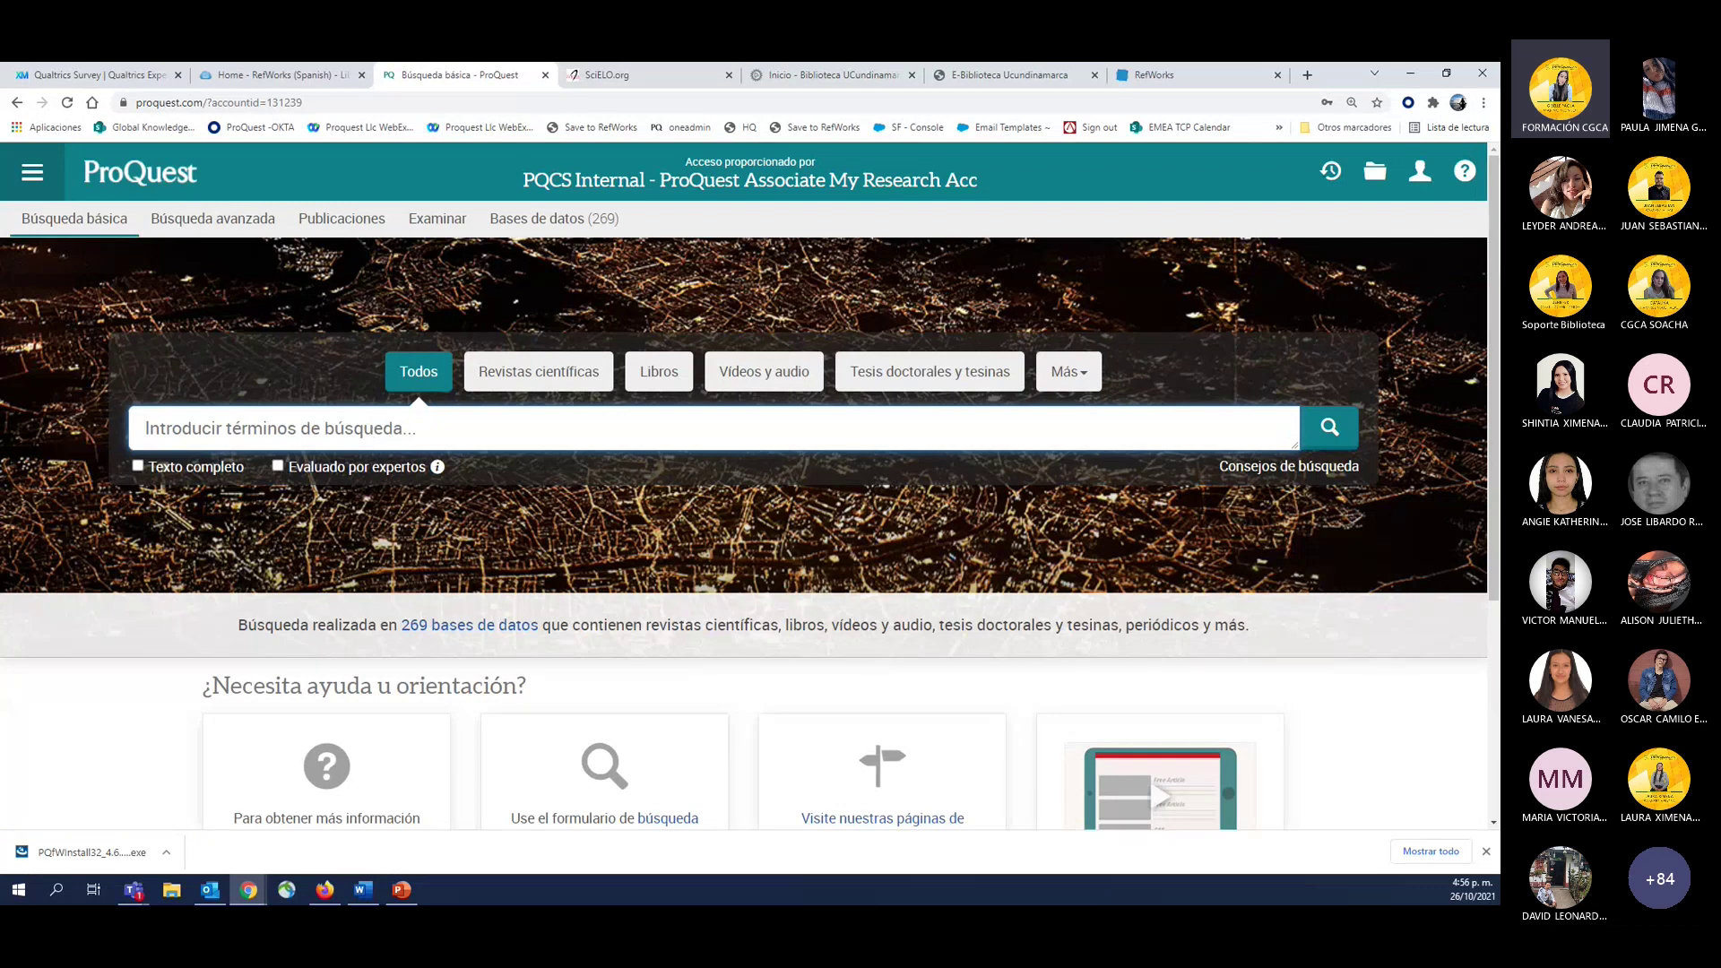
type("economia")
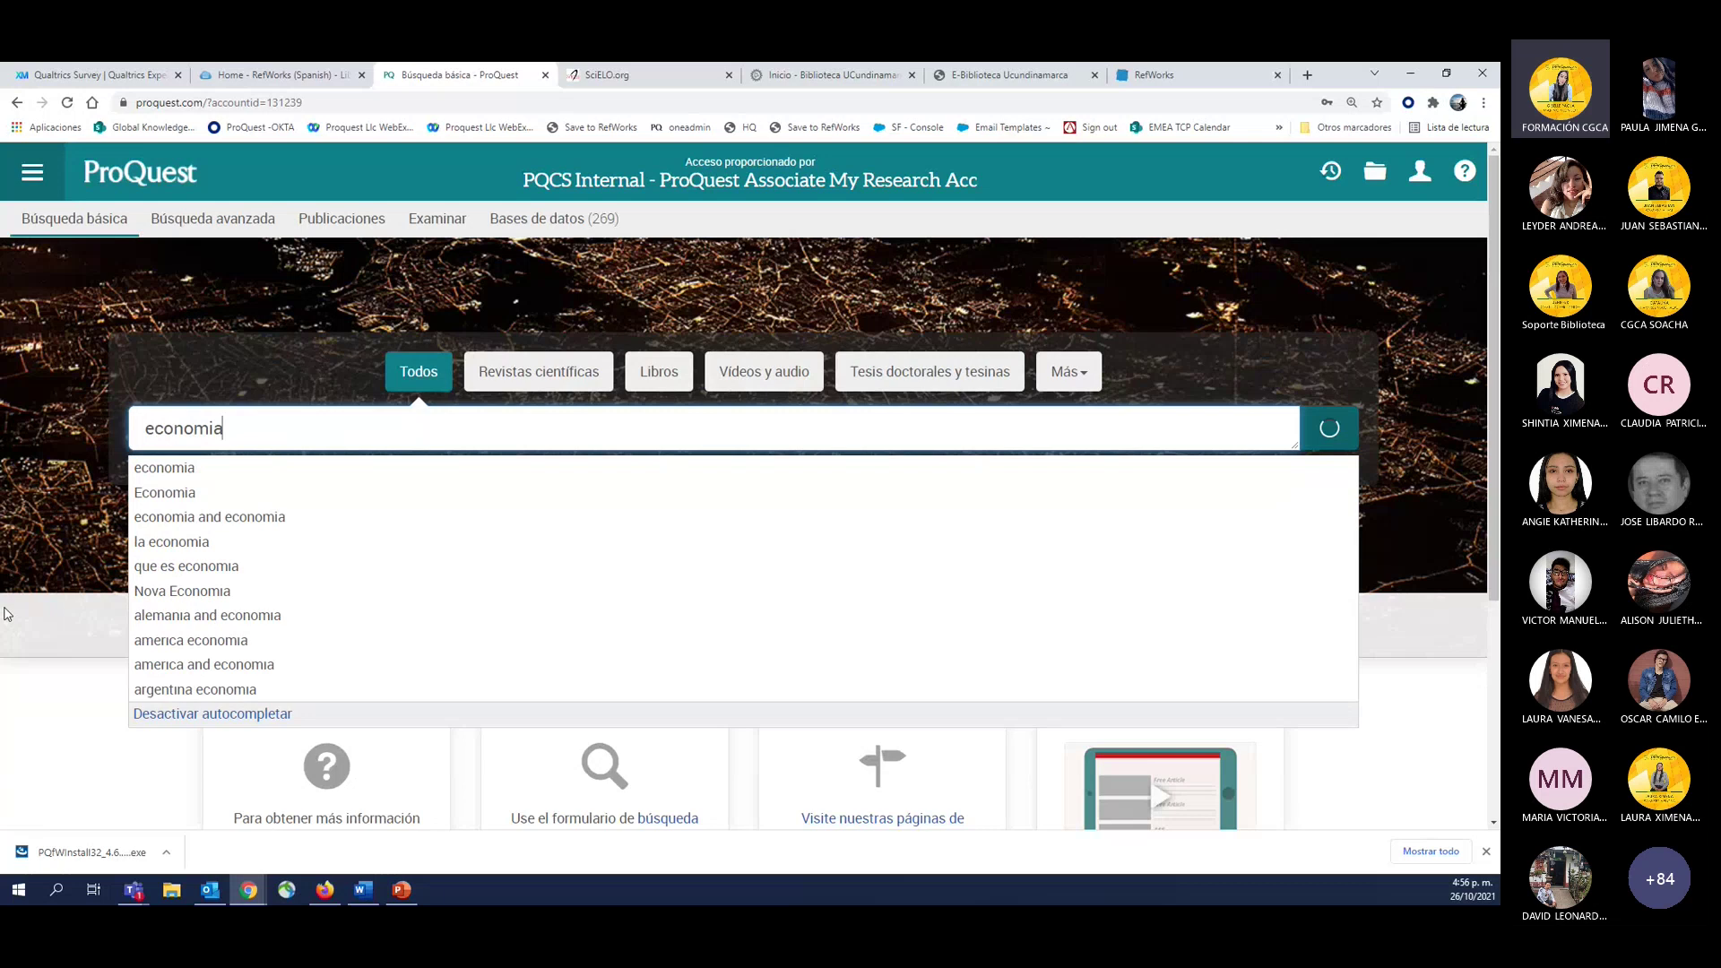
key("Return")
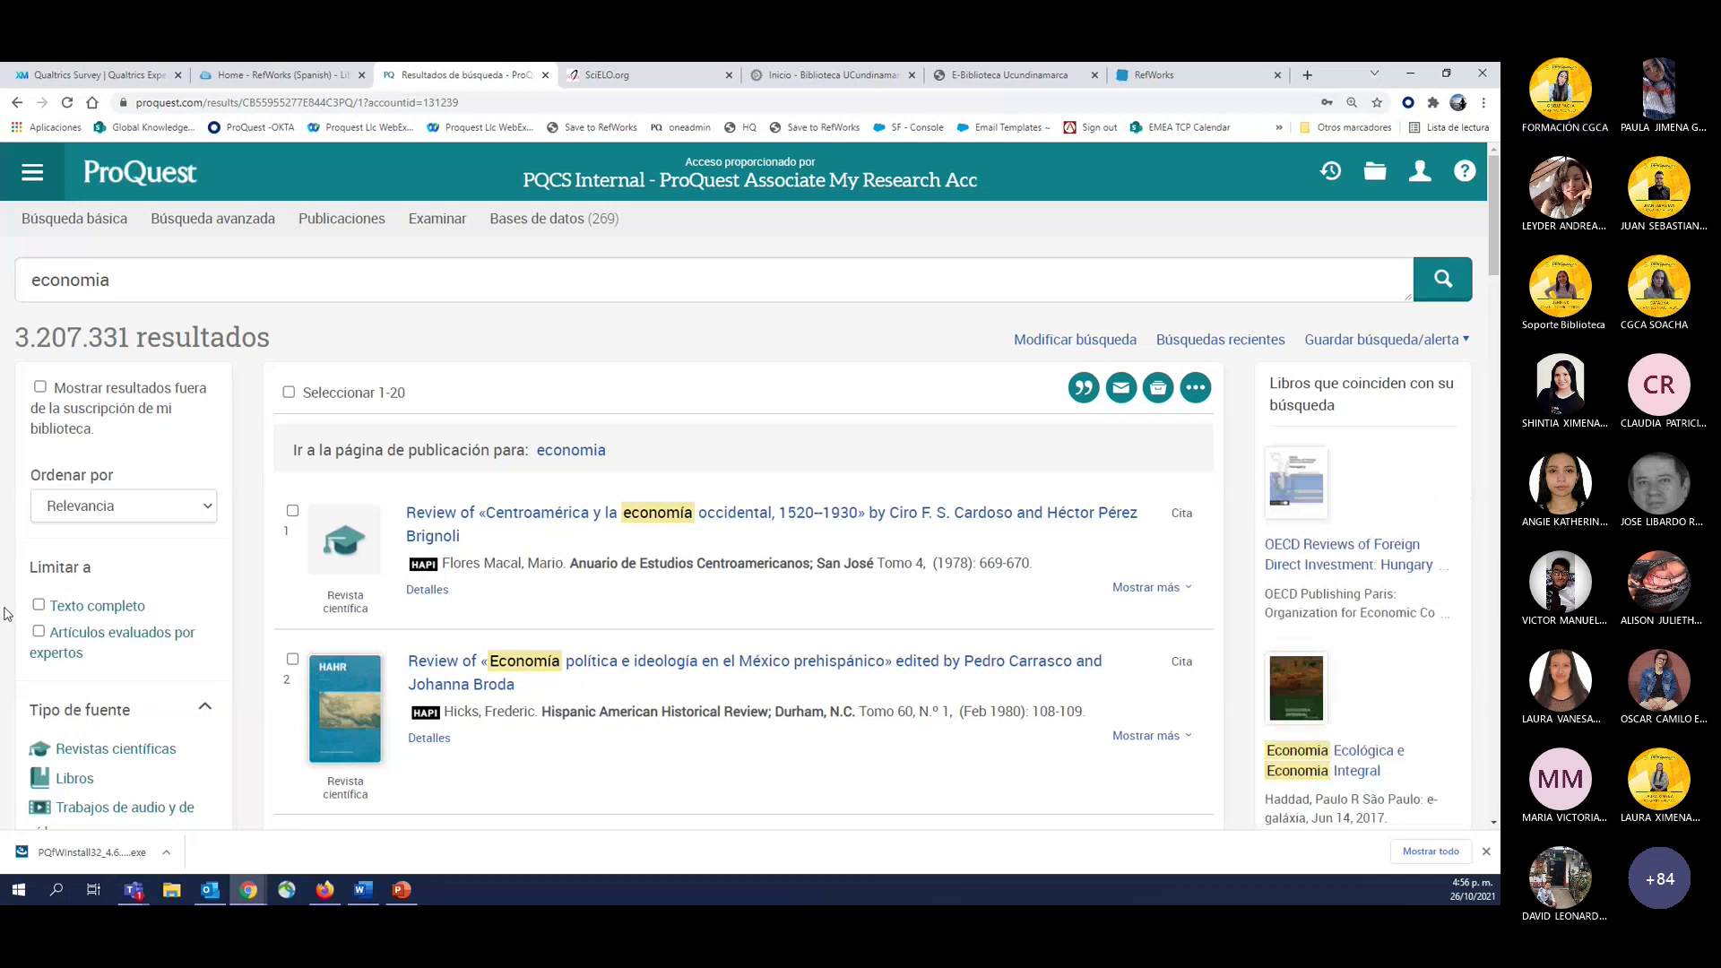
Filter the economia results to Revistas científicas with Texto completo, then switch to Word.
left_click(94, 749)
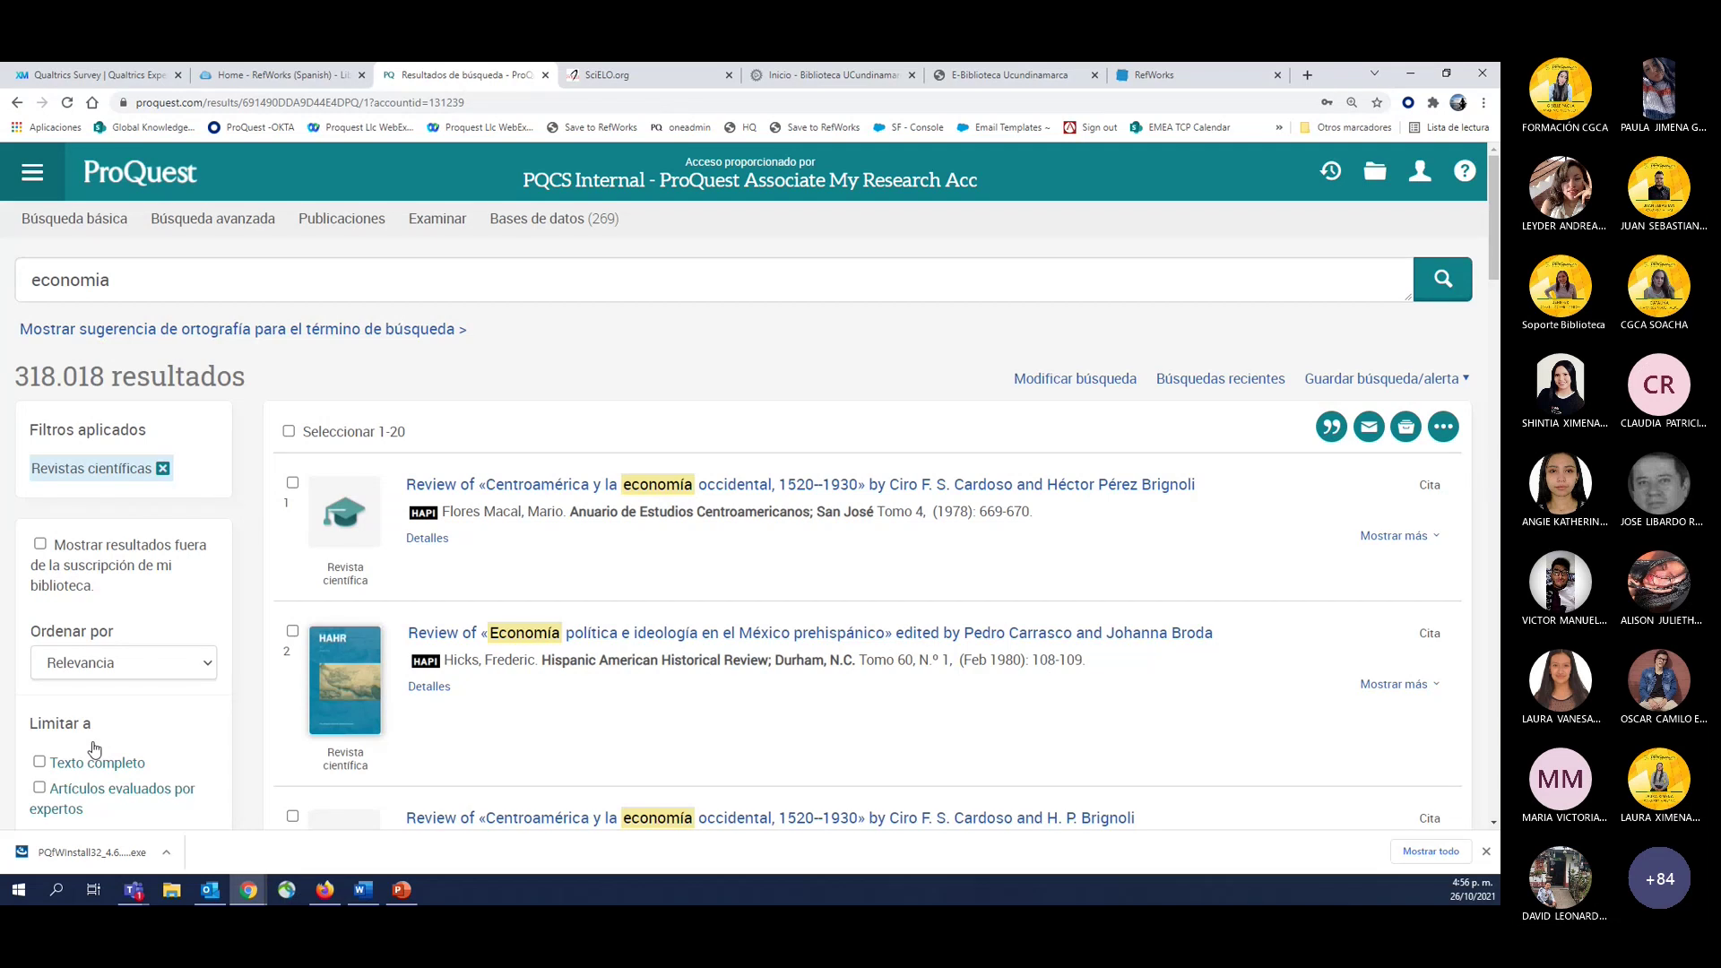
left_click(81, 769)
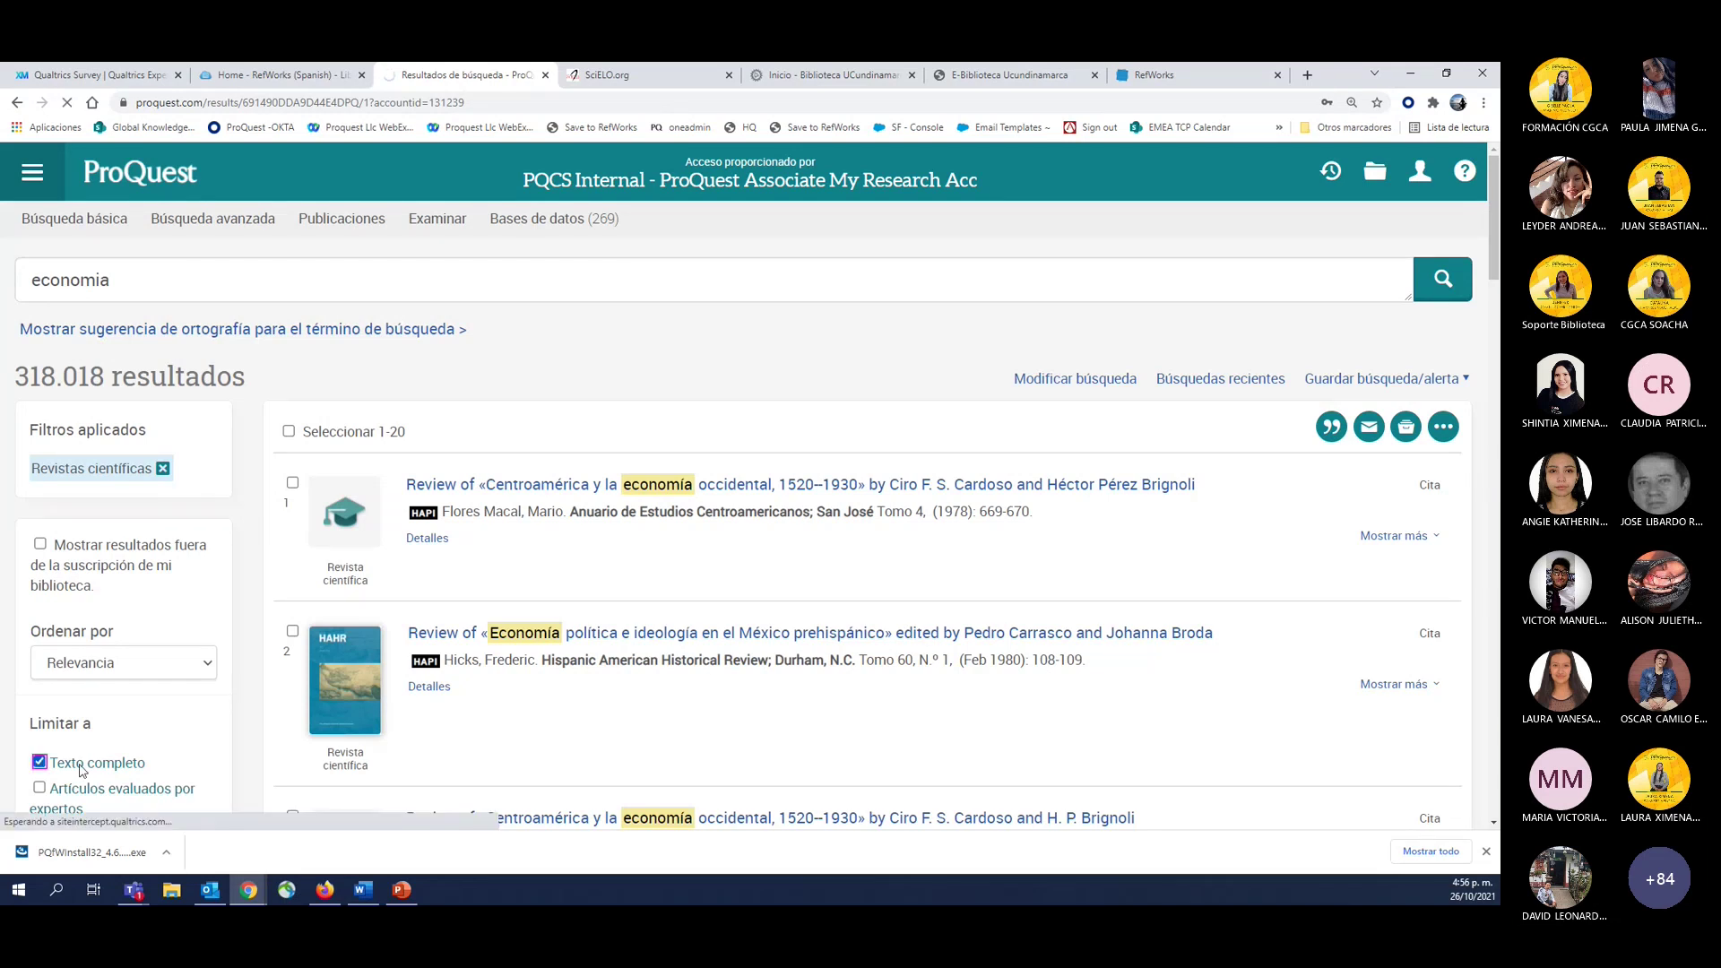
left_click(363, 891)
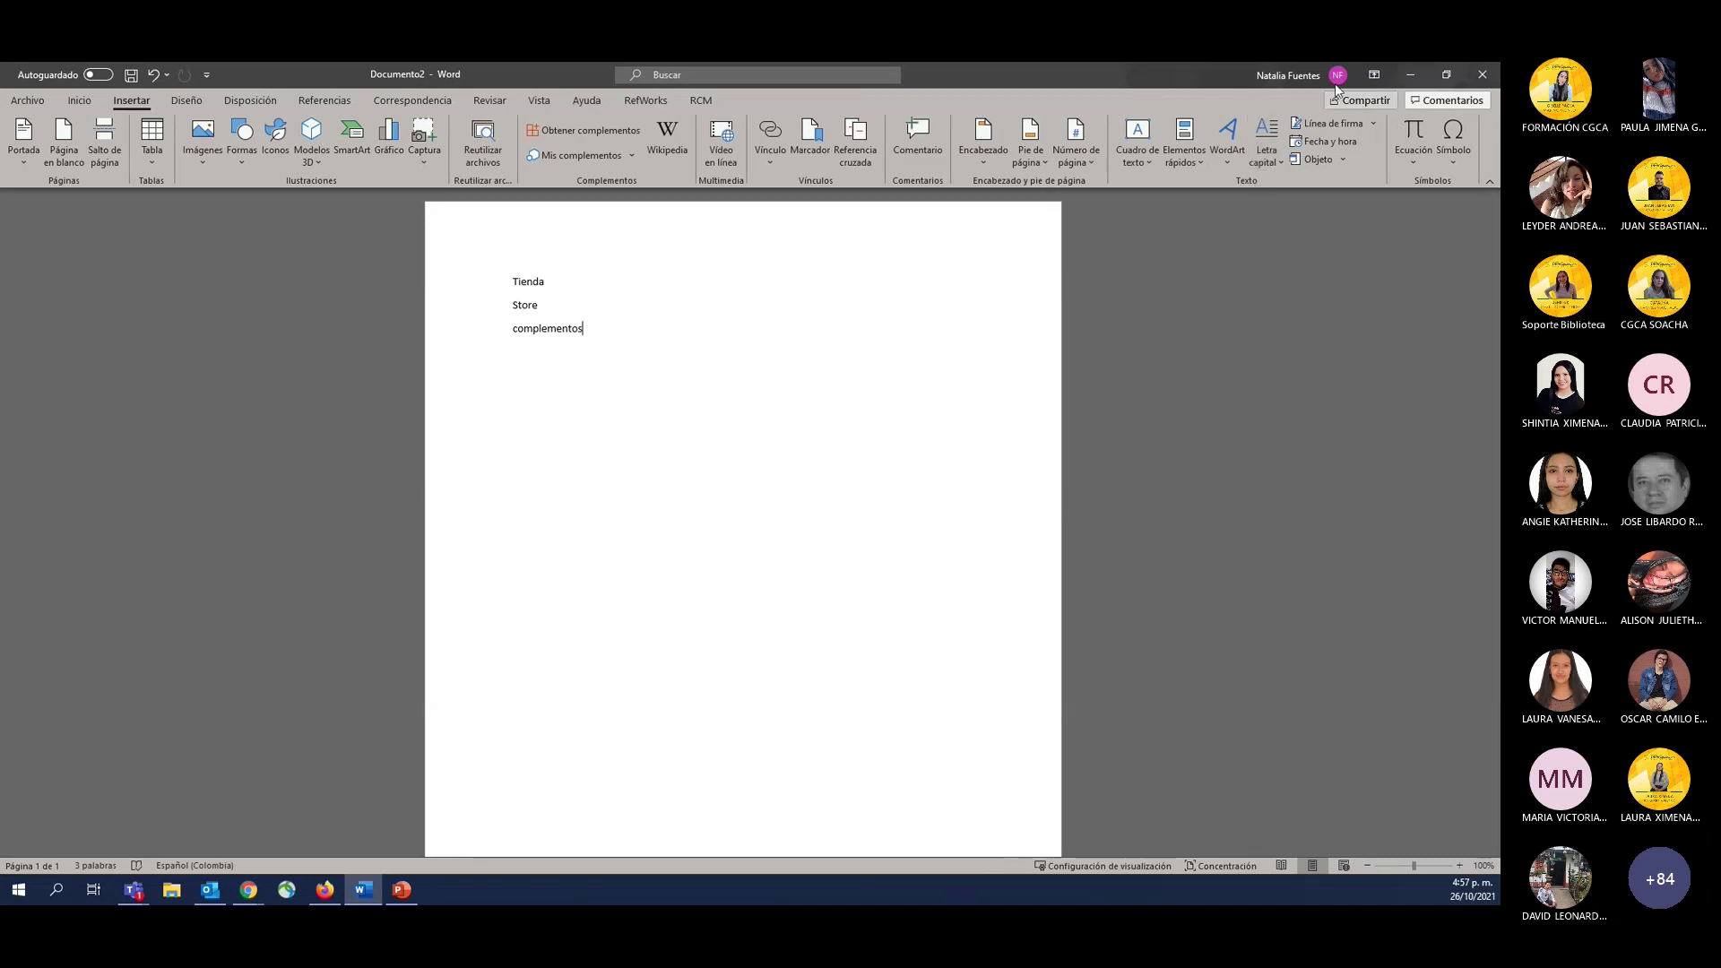
Check the signed-in account card twice, then bring up Word's Inicio start page with templates and recent documents.
left_click(1280, 70)
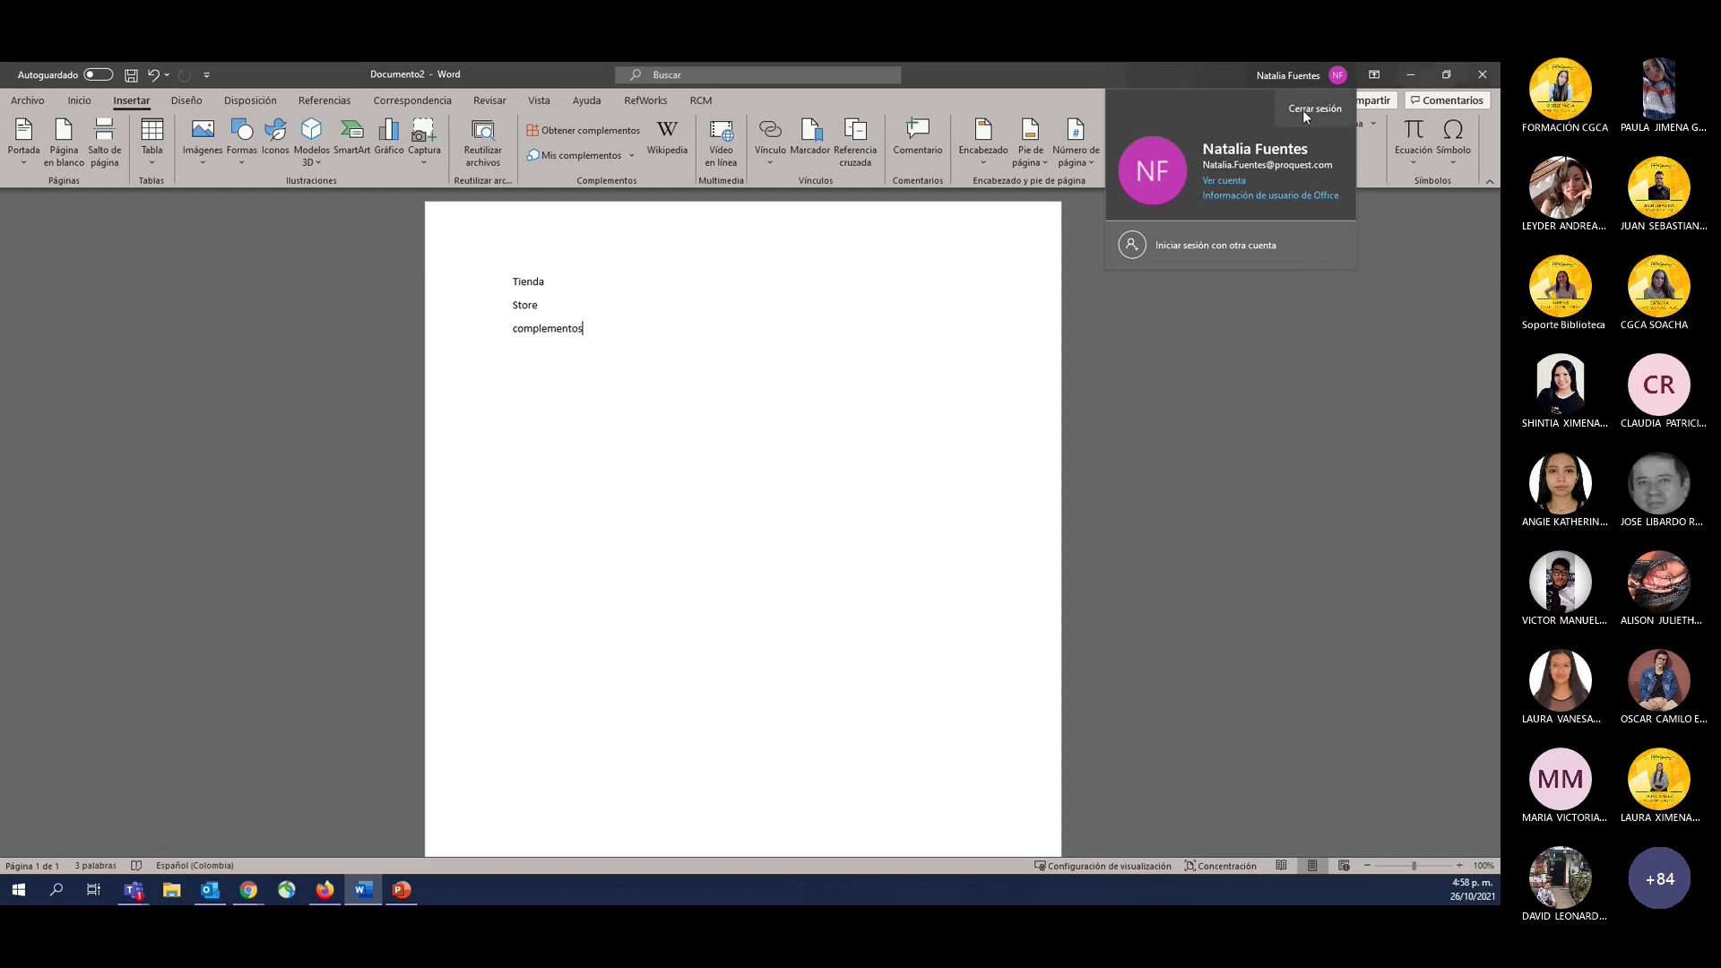
left_click(904, 481)
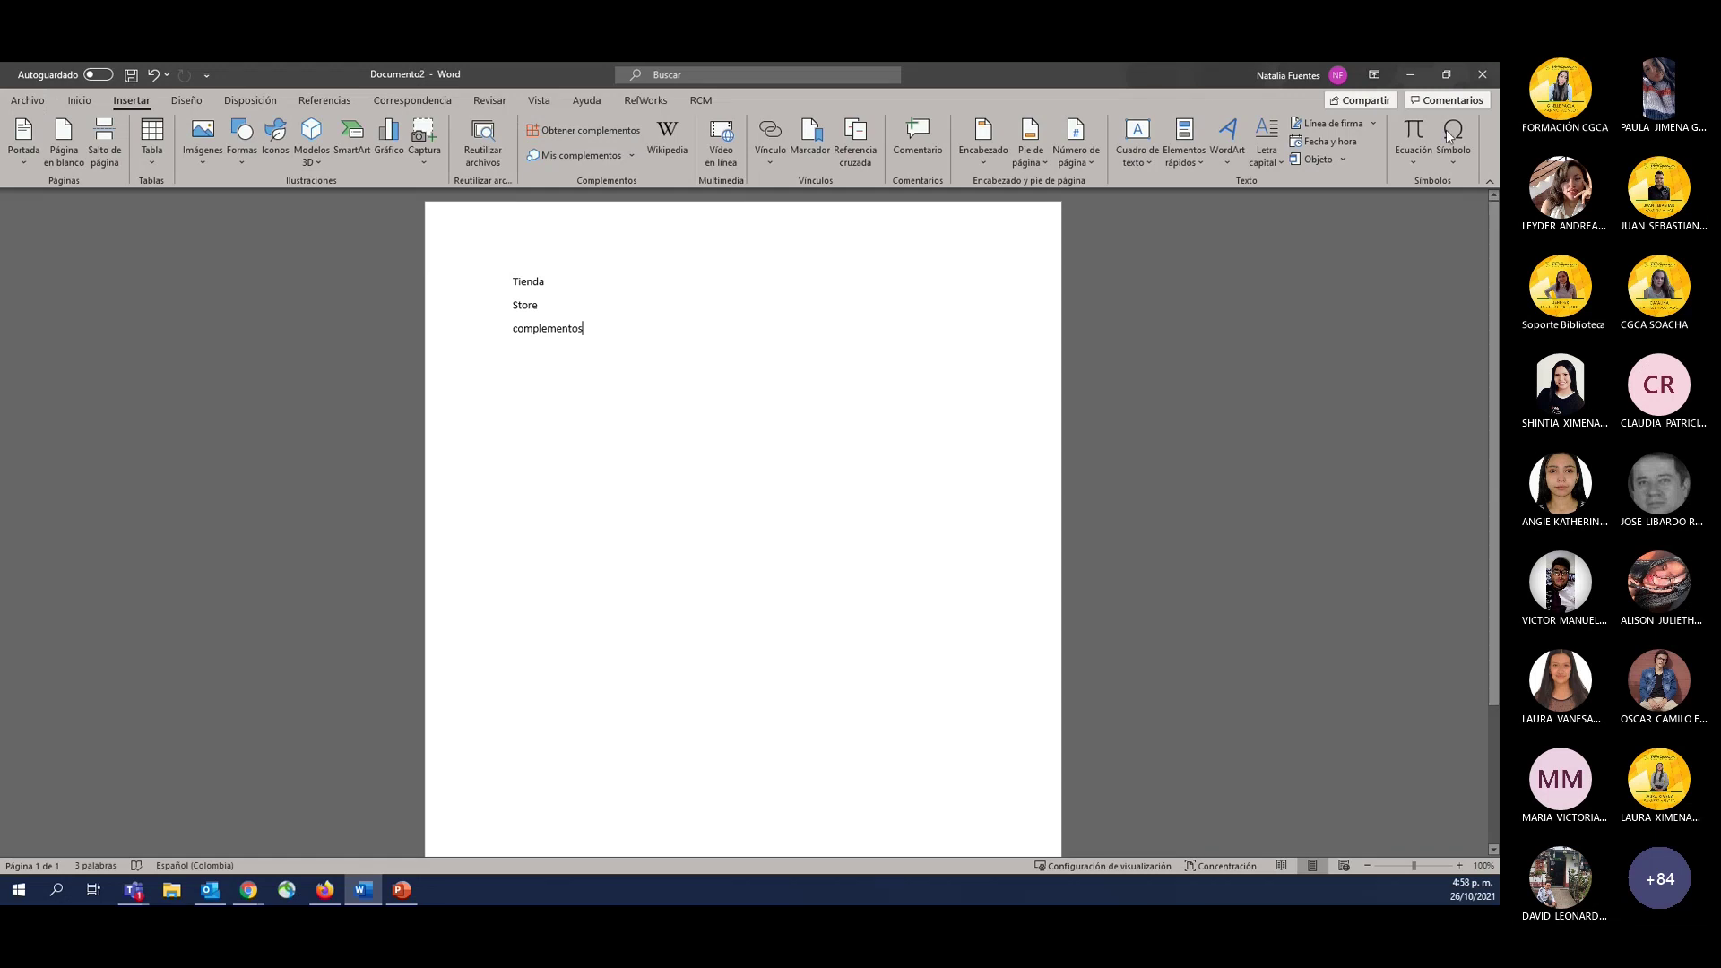
left_click(1327, 75)
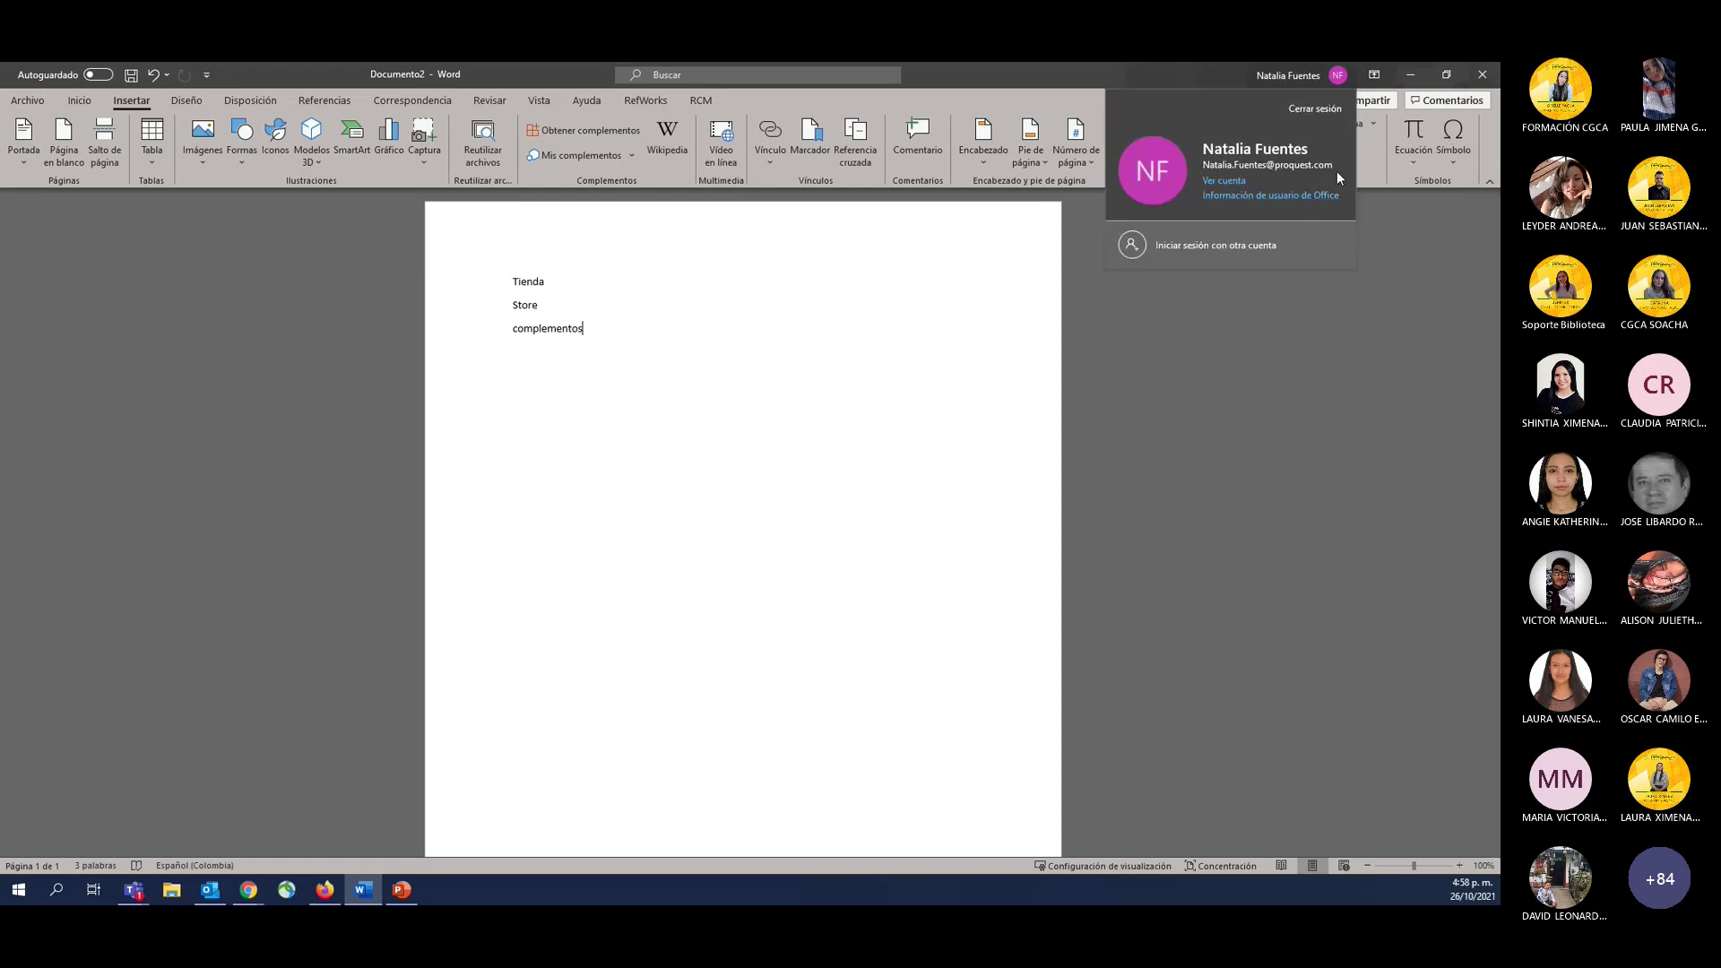
left_click(123, 274)
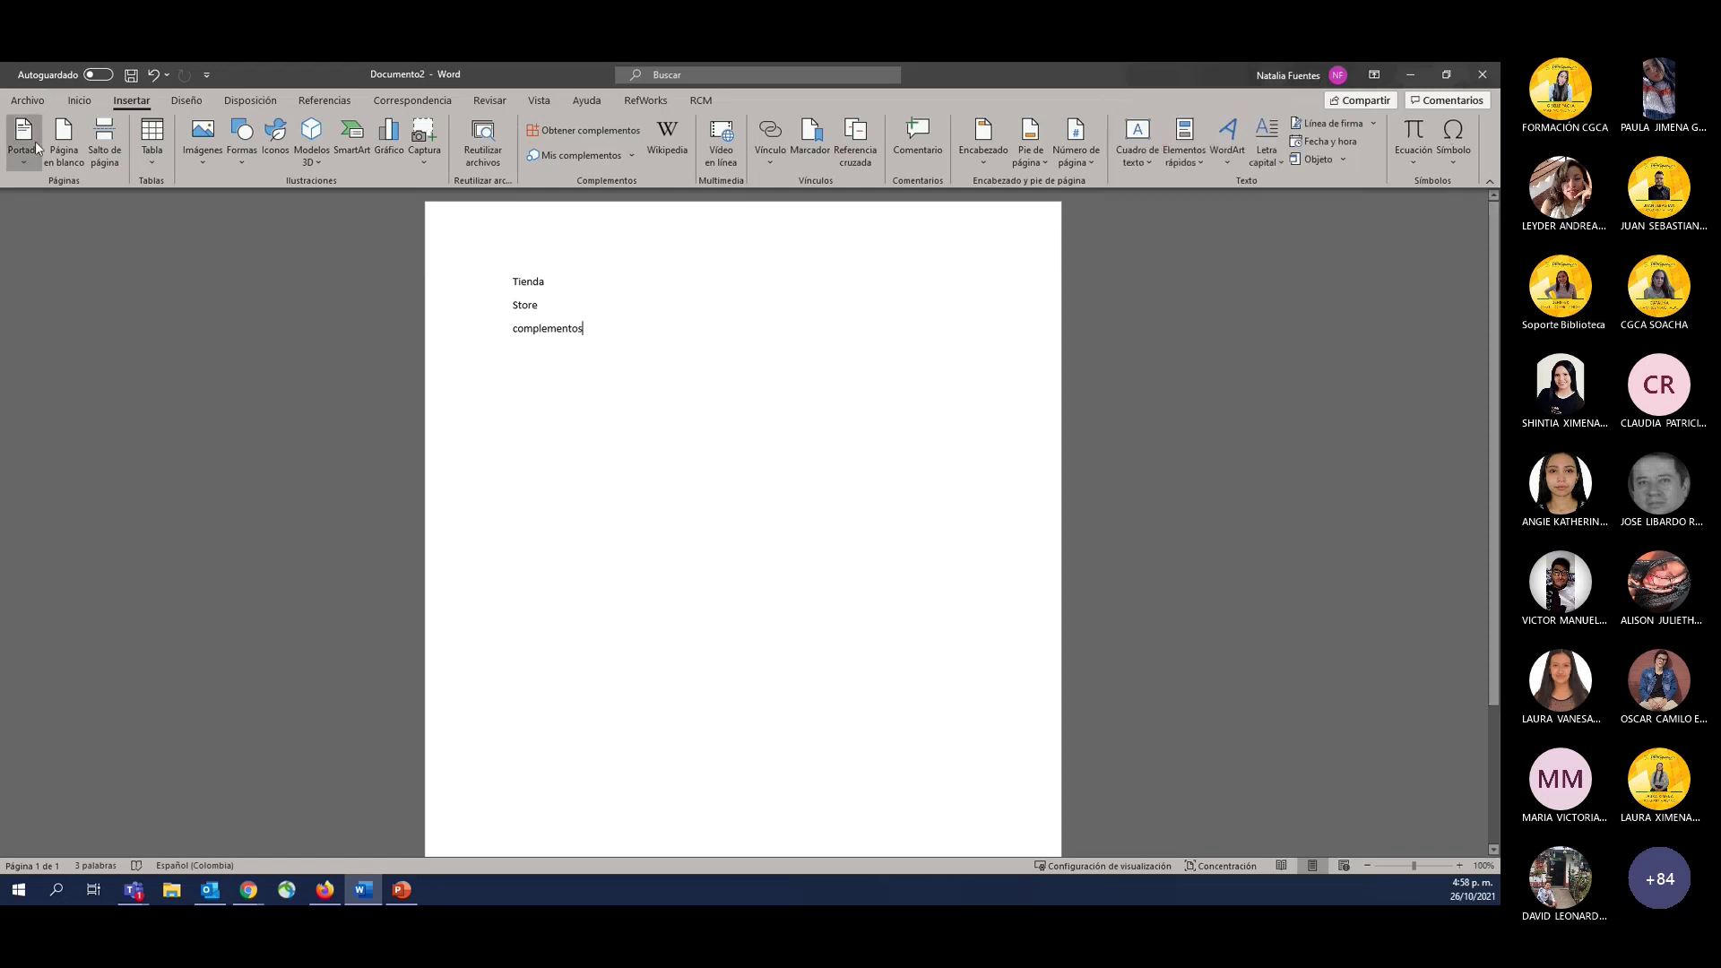
left_click(24, 99)
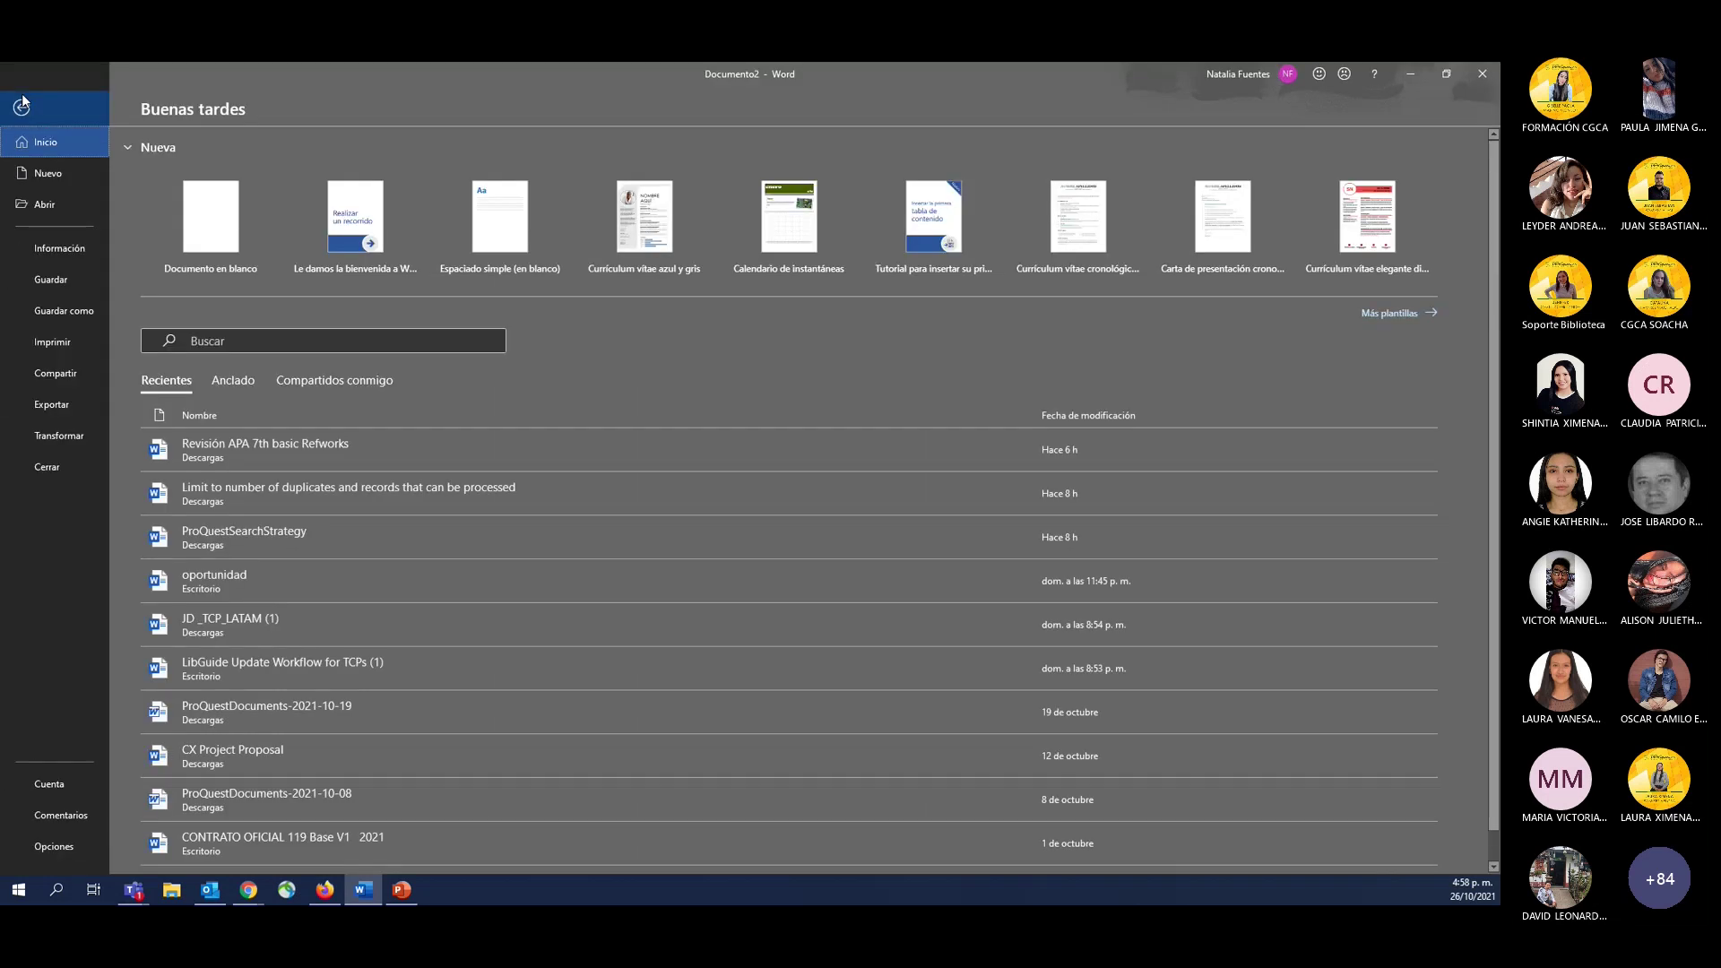
Look at the Cuenta account page, then go back to Documento2.
left_click(50, 786)
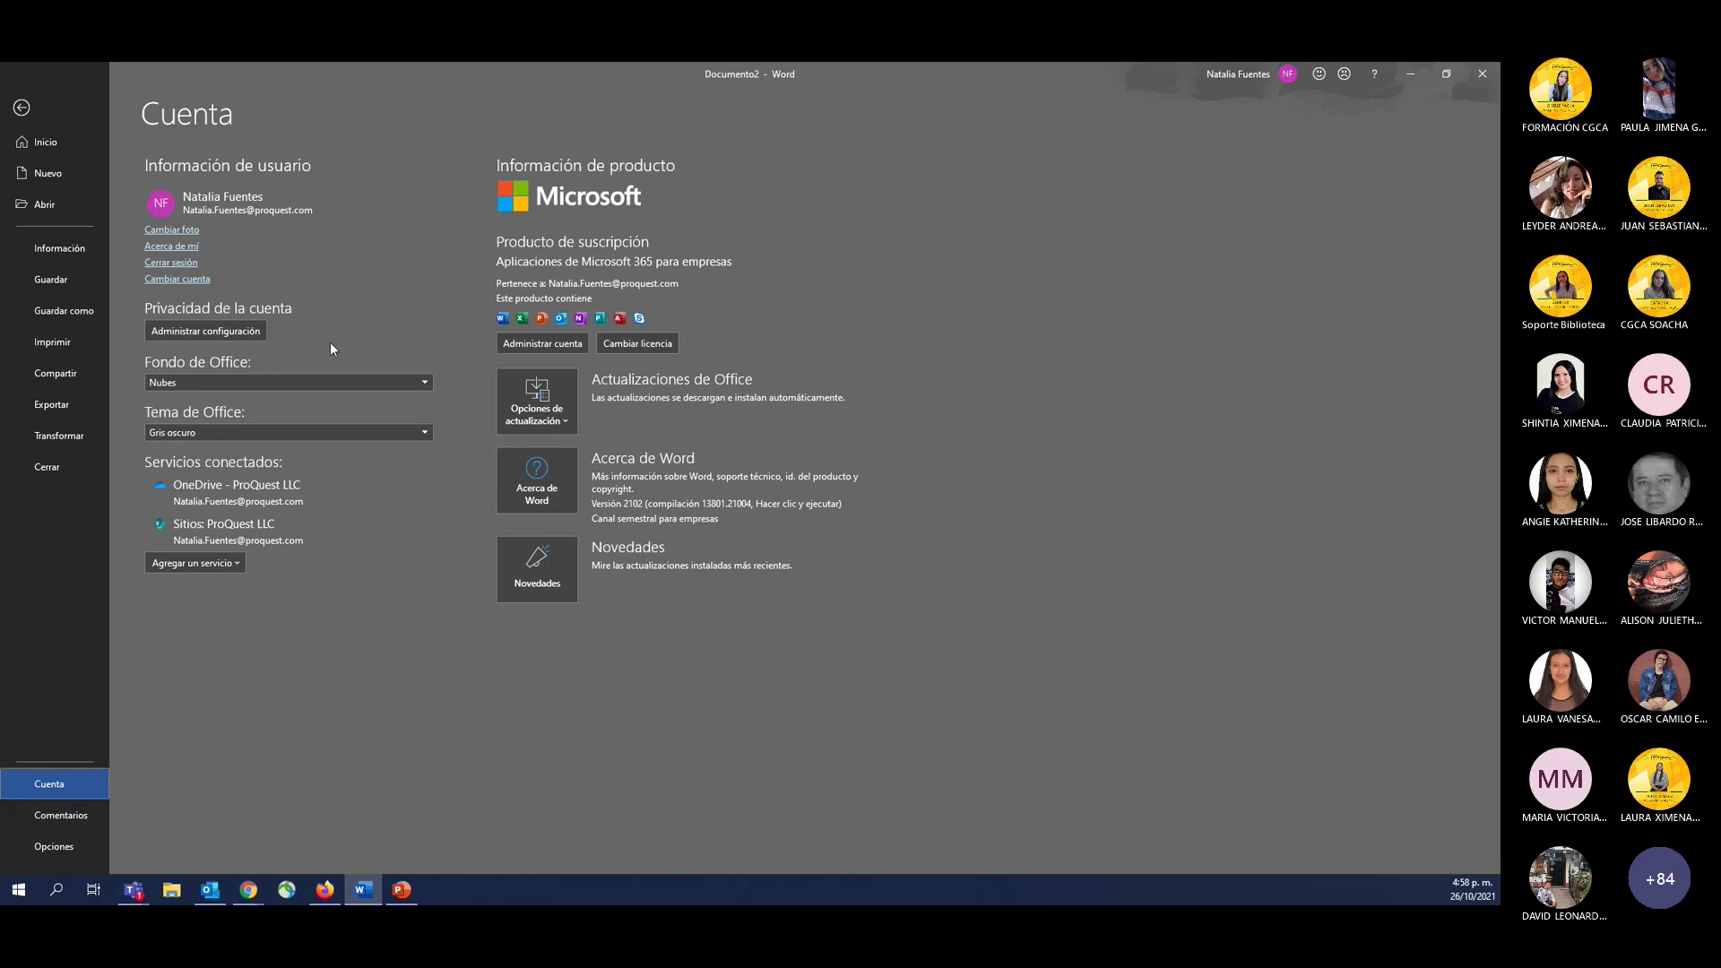
left_click(21, 108)
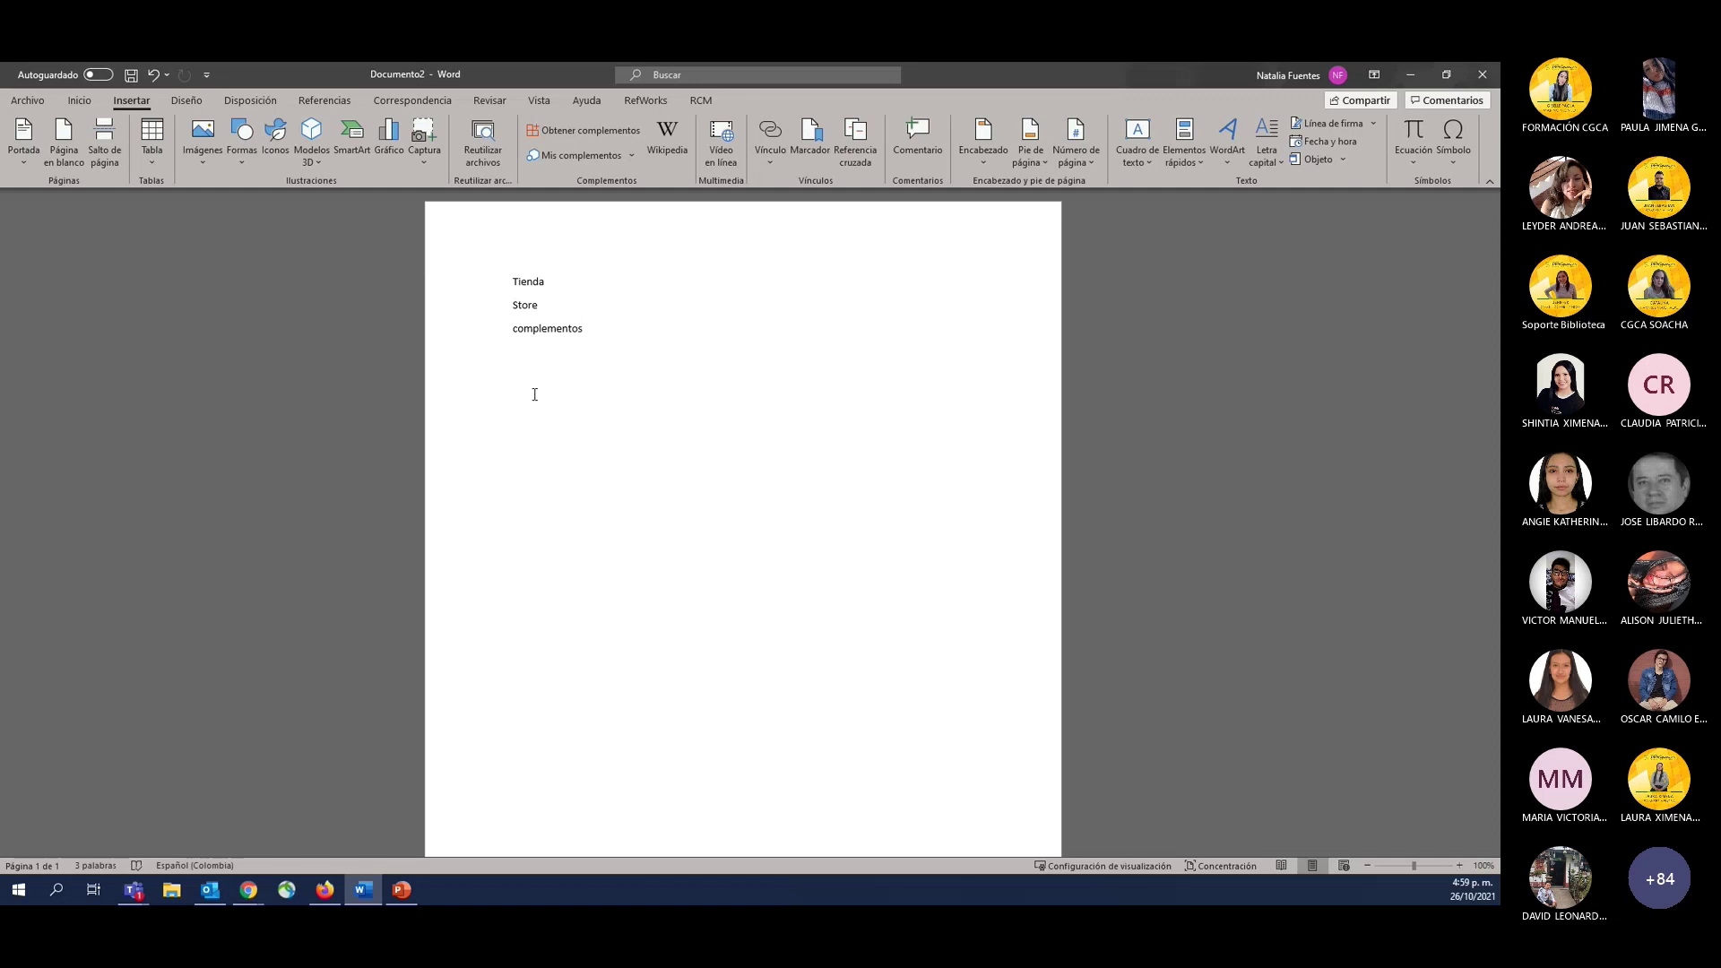
Search the Office add-ins store for 'refworks' to find RefWorks Citation Manager.
left_click(578, 131)
left_click(528, 272)
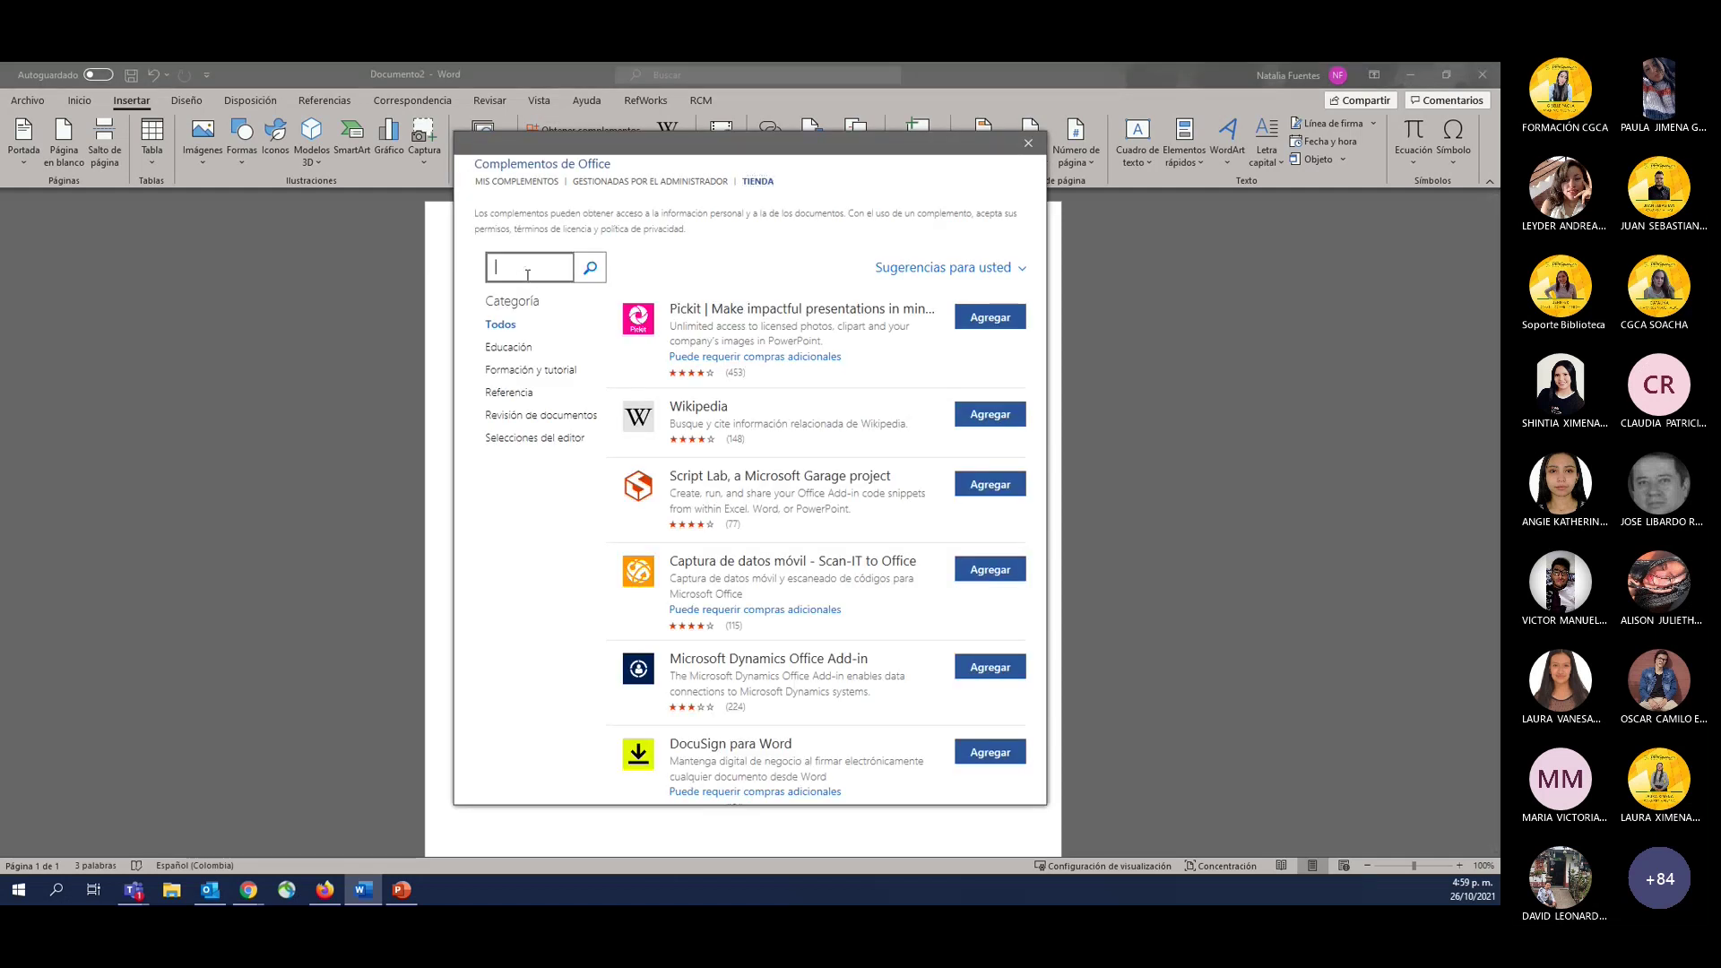
type("refworks")
left_click(590, 268)
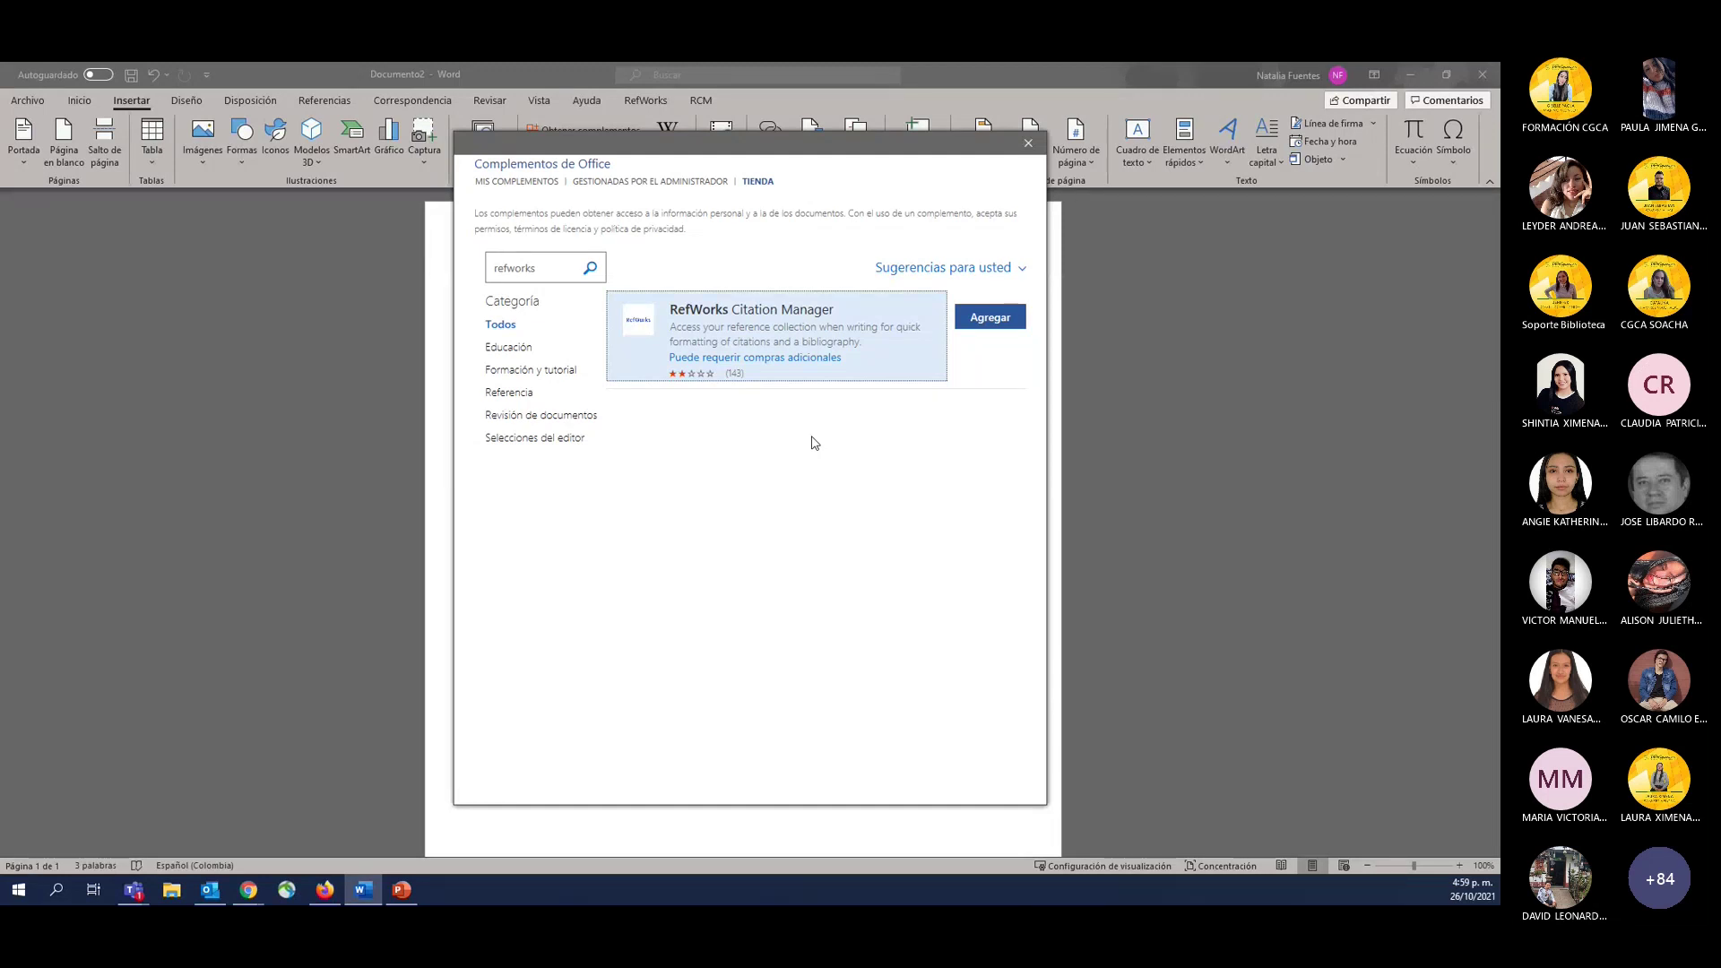
Close the Complementos de Office store to return to Documento2.
left_click(1029, 143)
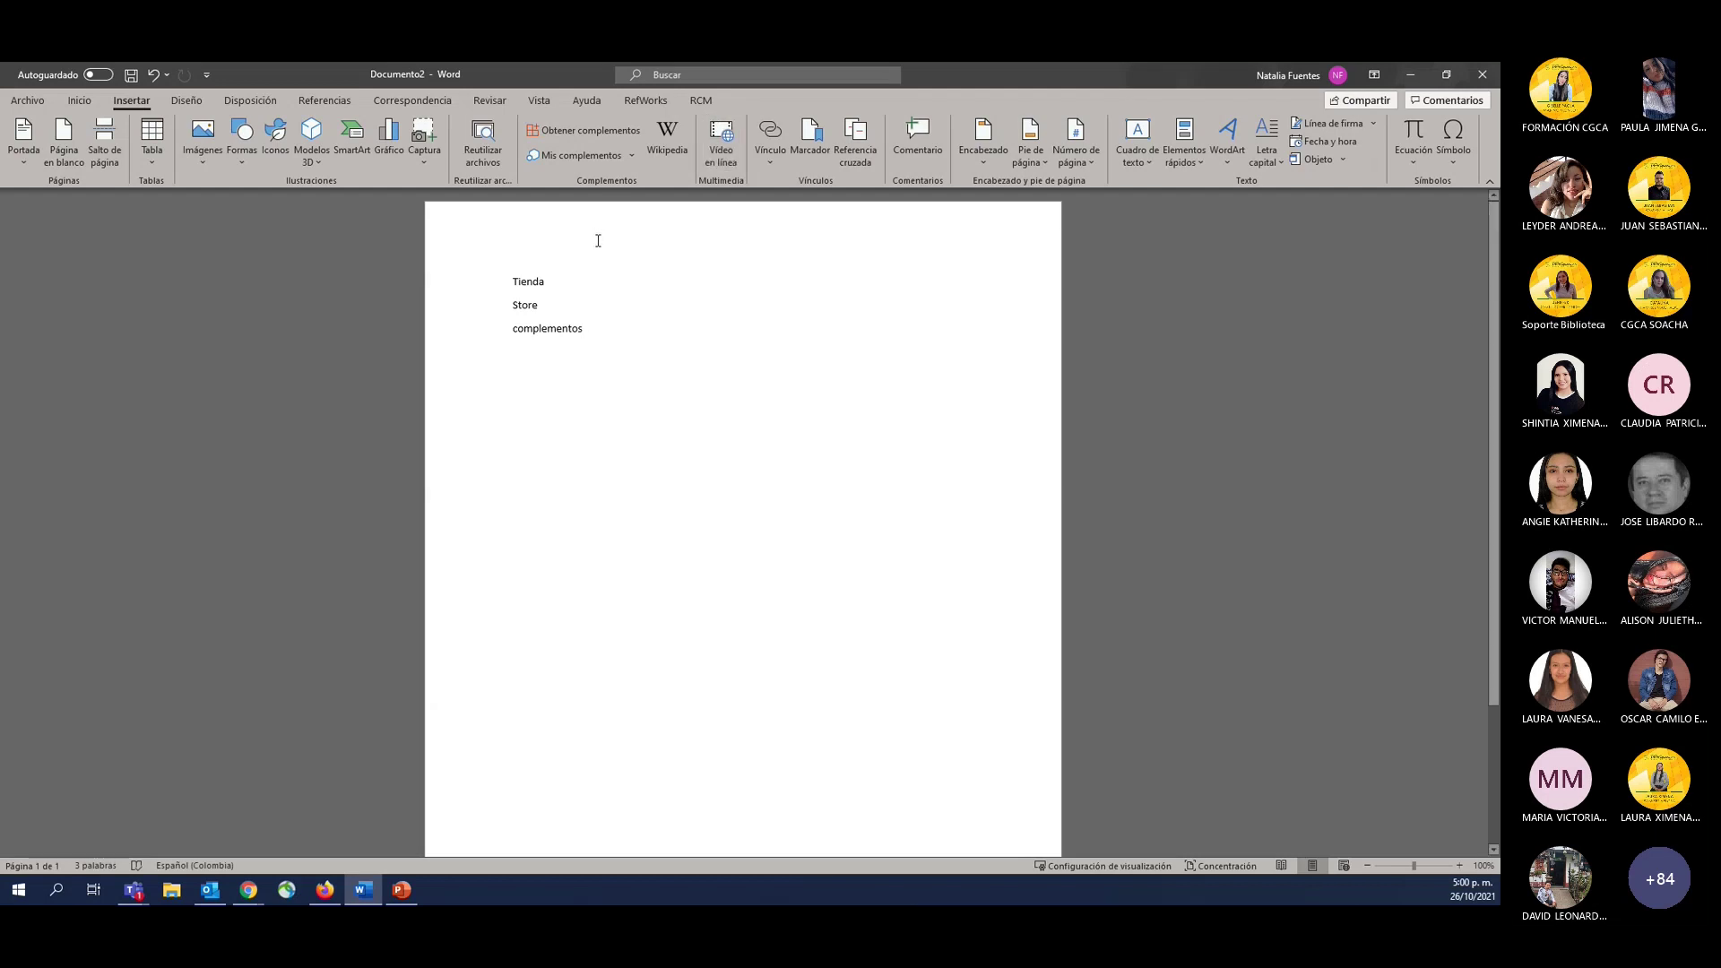
Number the lines and insert a 'test 2' line, giving Tienda 1, Test 2, Store 3, Complementos 3.
type("1")
left_click(537, 305)
type("1")
key("BackSpace")
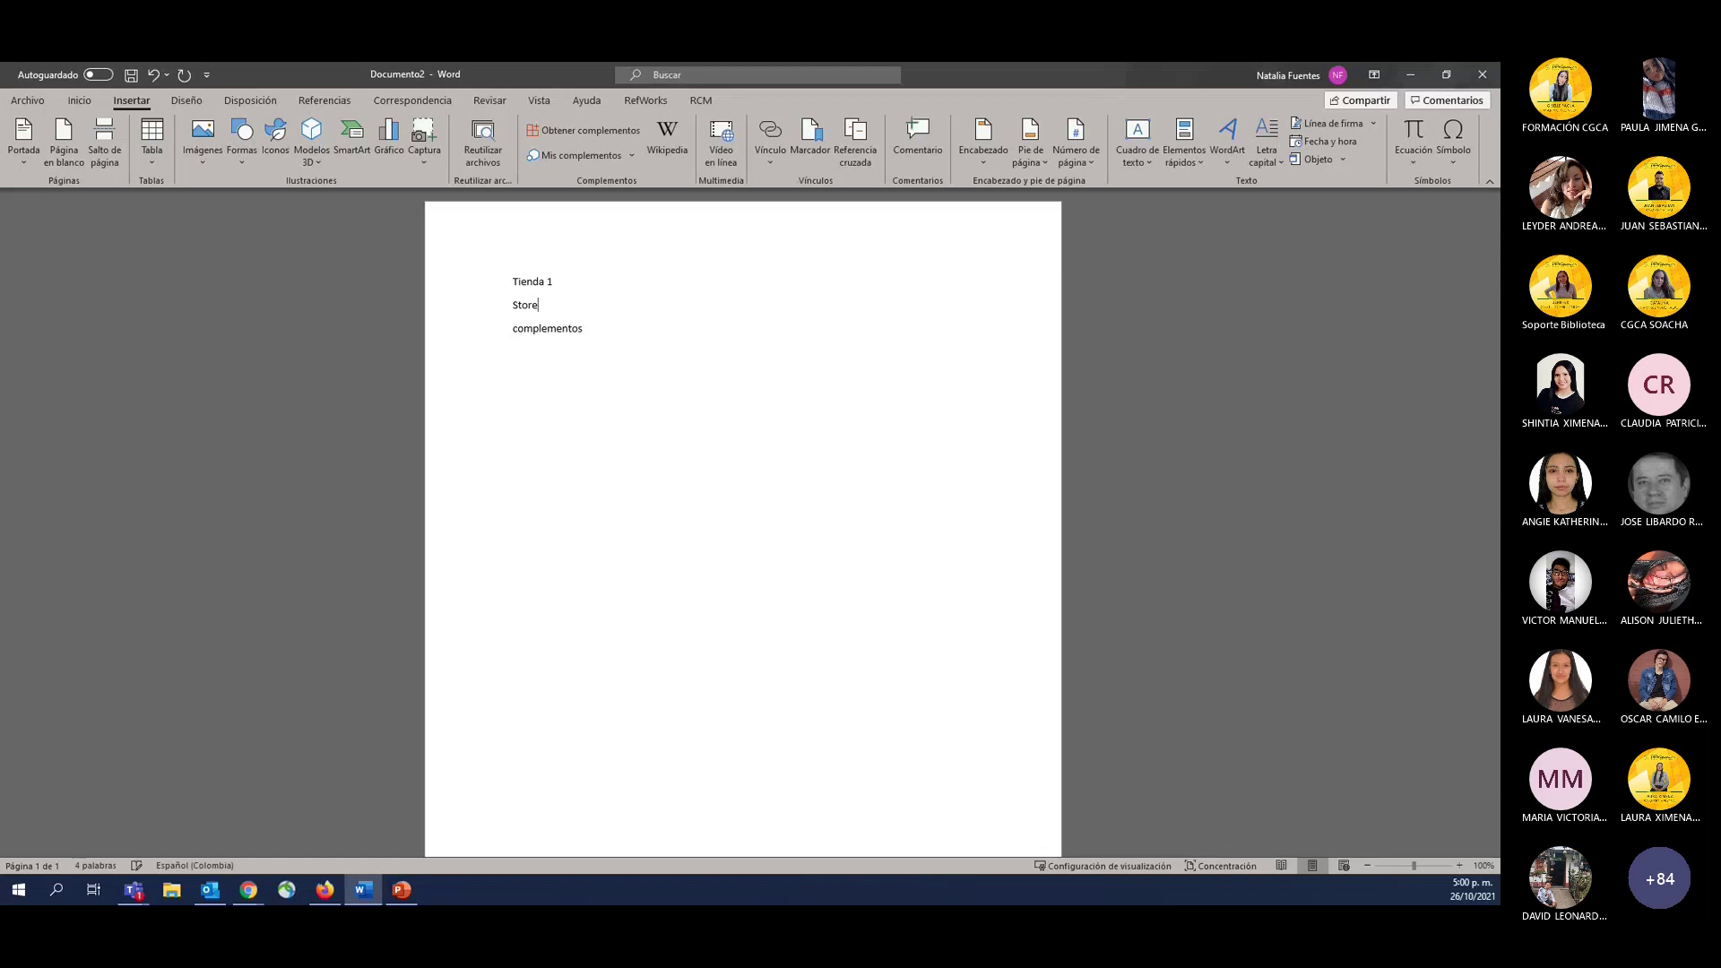
type("2")
key("Down")
key("End")
type("3")
key("Return")
type("test")
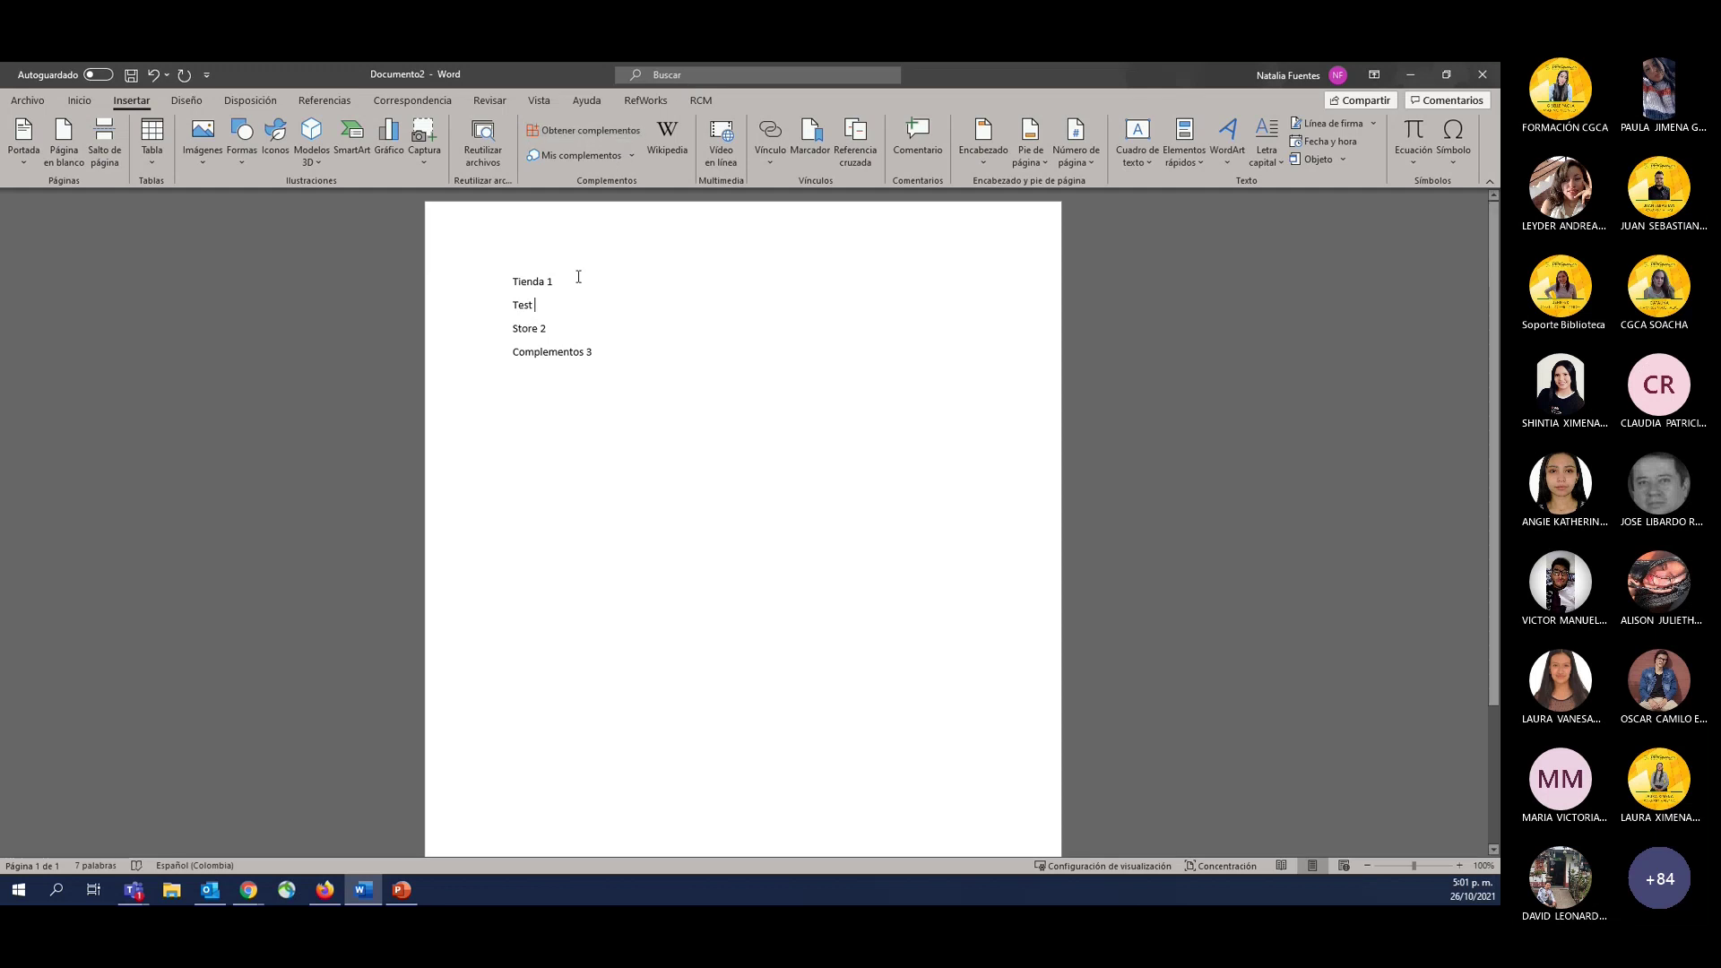
type(" 2")
key("Down")
type("3")
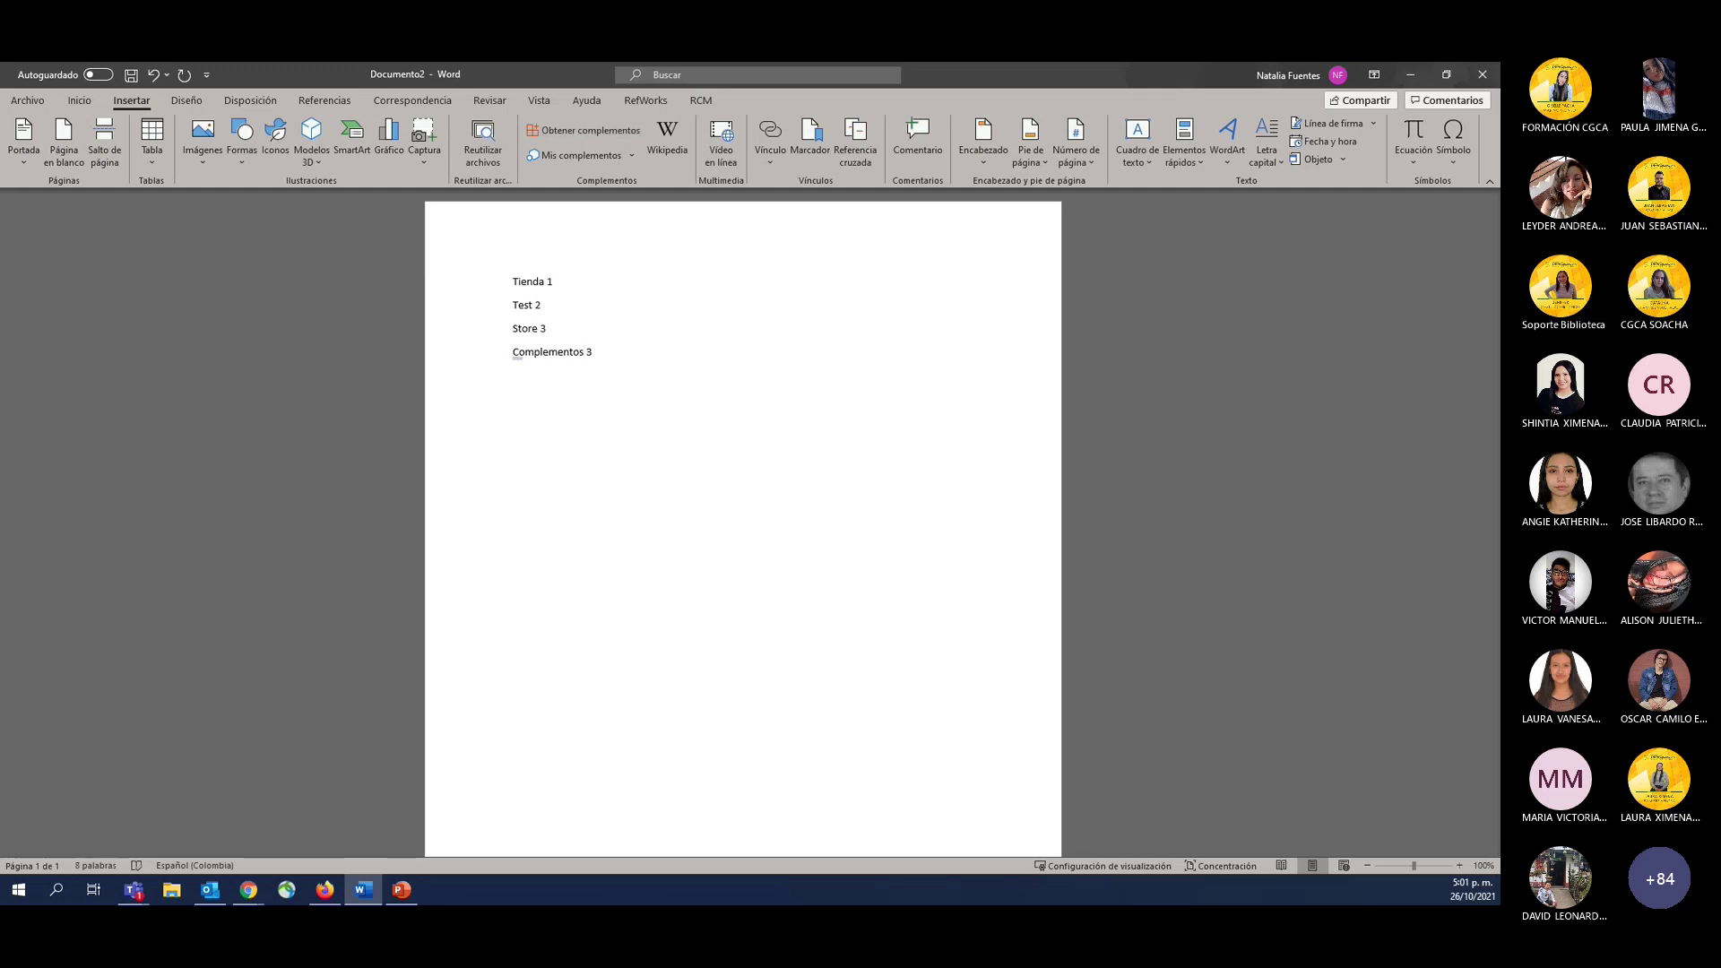
type("4")
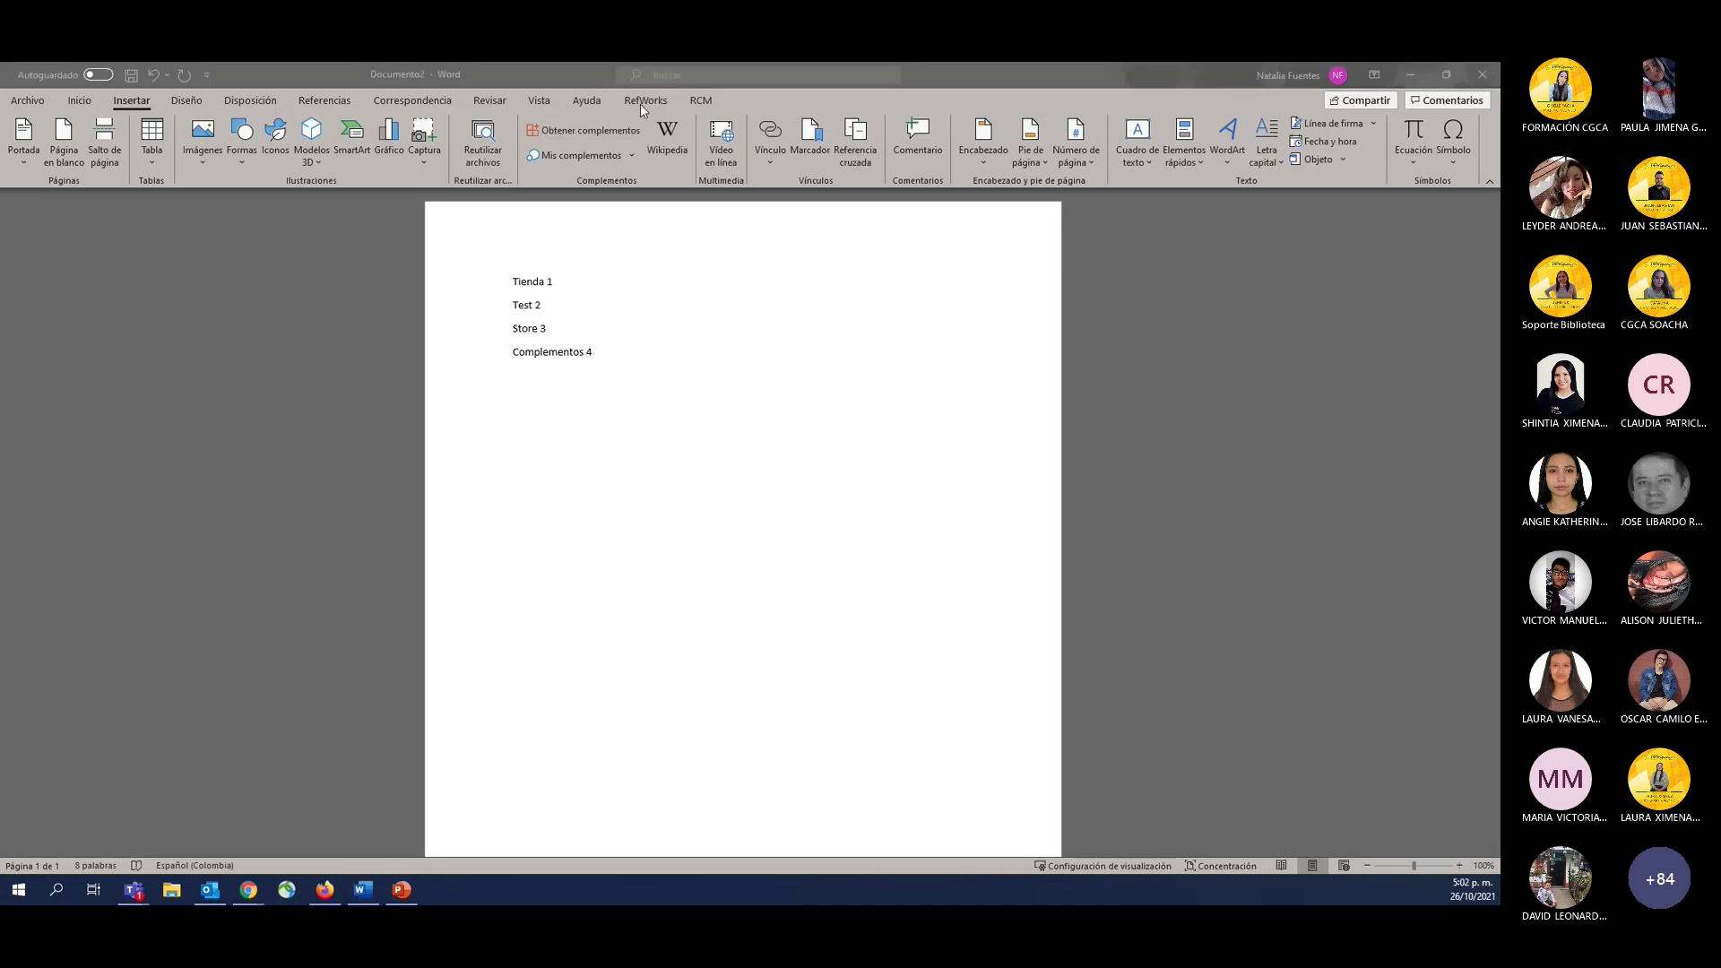
Refocus Word and show the RefWorks ribbon tab with its citation tools.
left_click(746, 342)
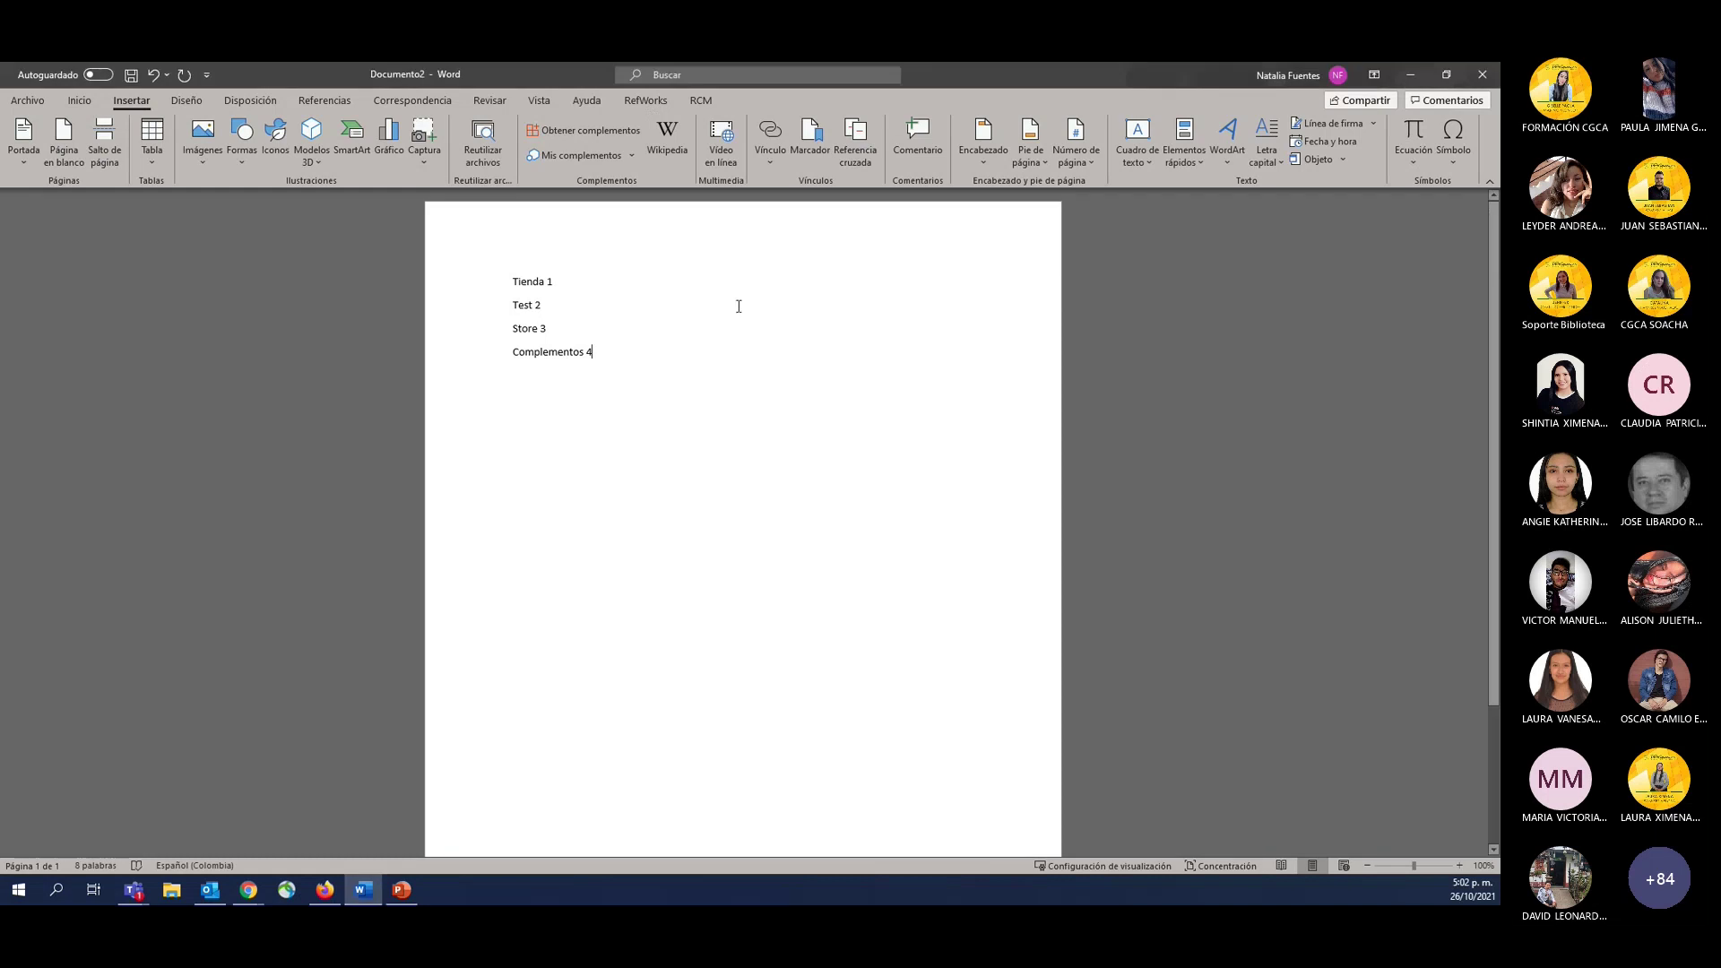
left_click(650, 100)
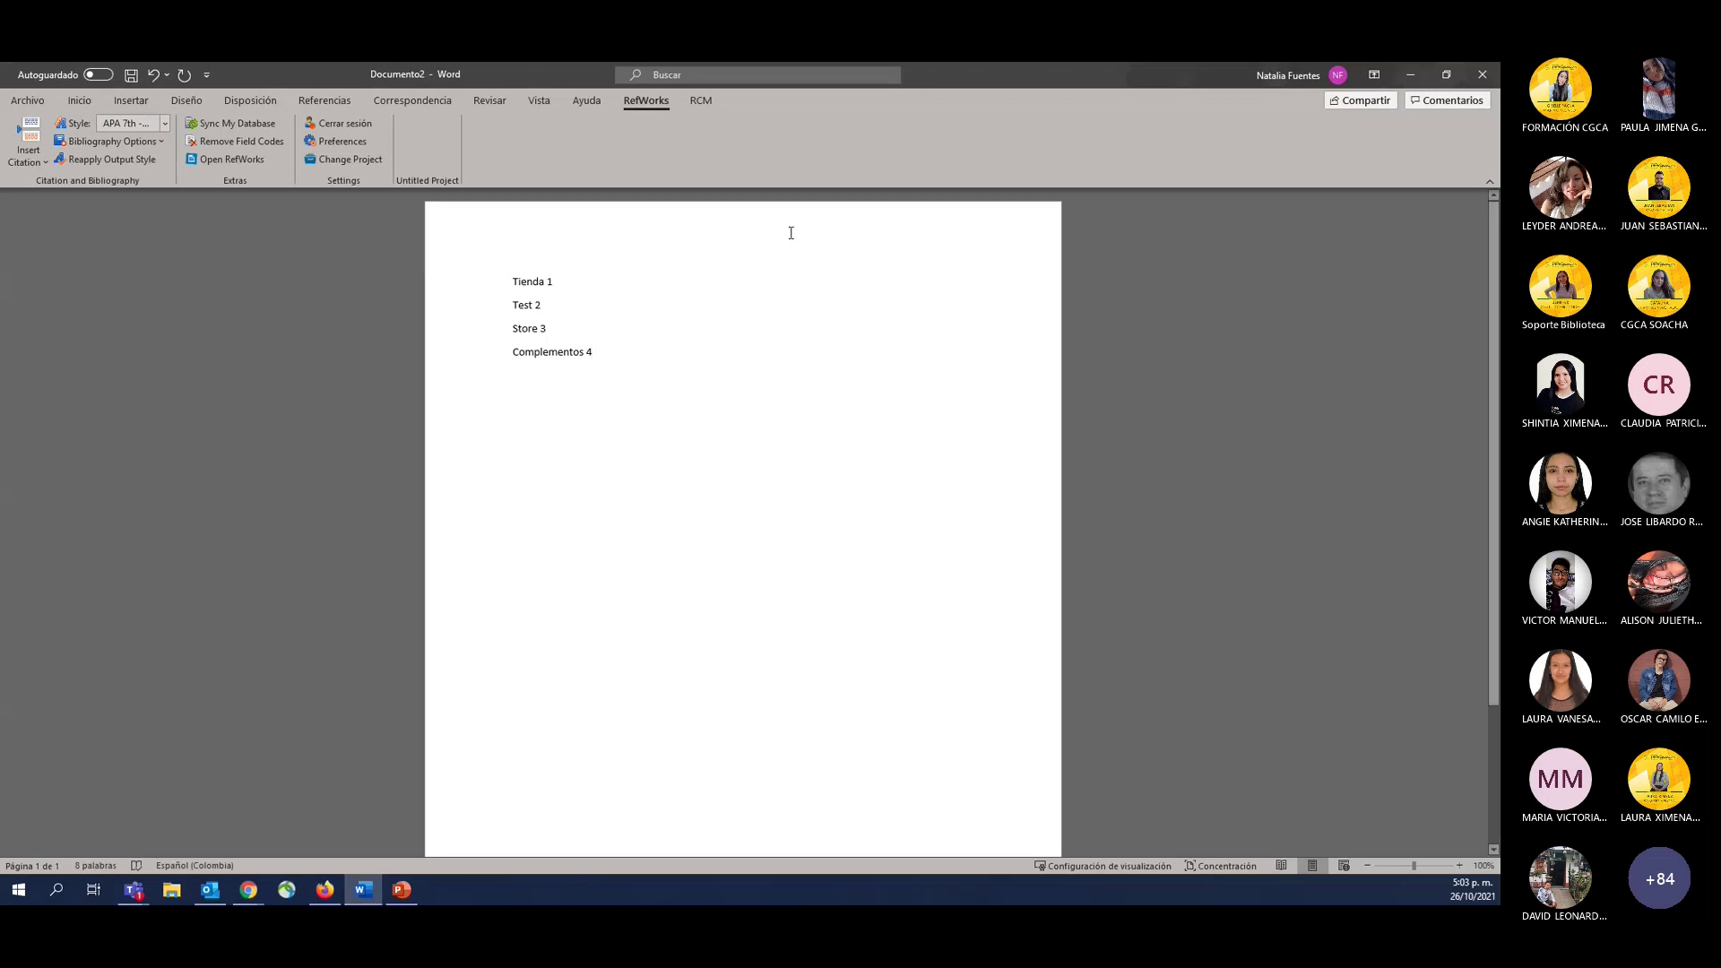
Delete all four numbered lines from Documento2, then minimize Word.
left_click_drag(661, 369, 461, 243)
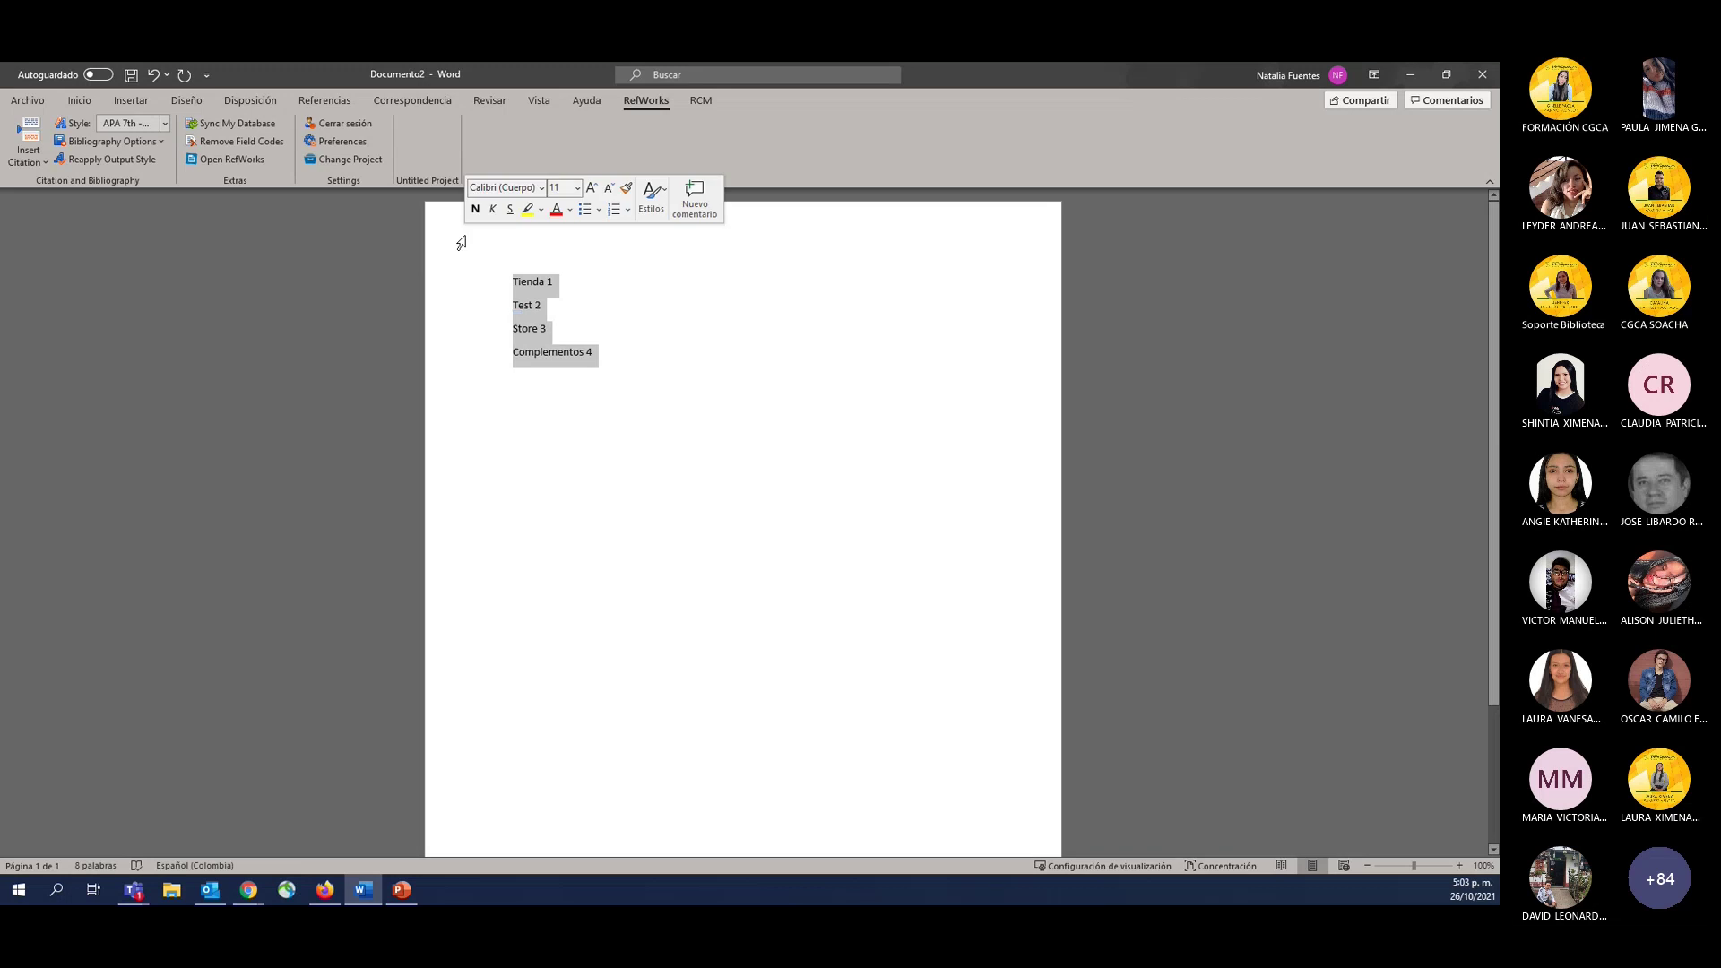
key("Delete")
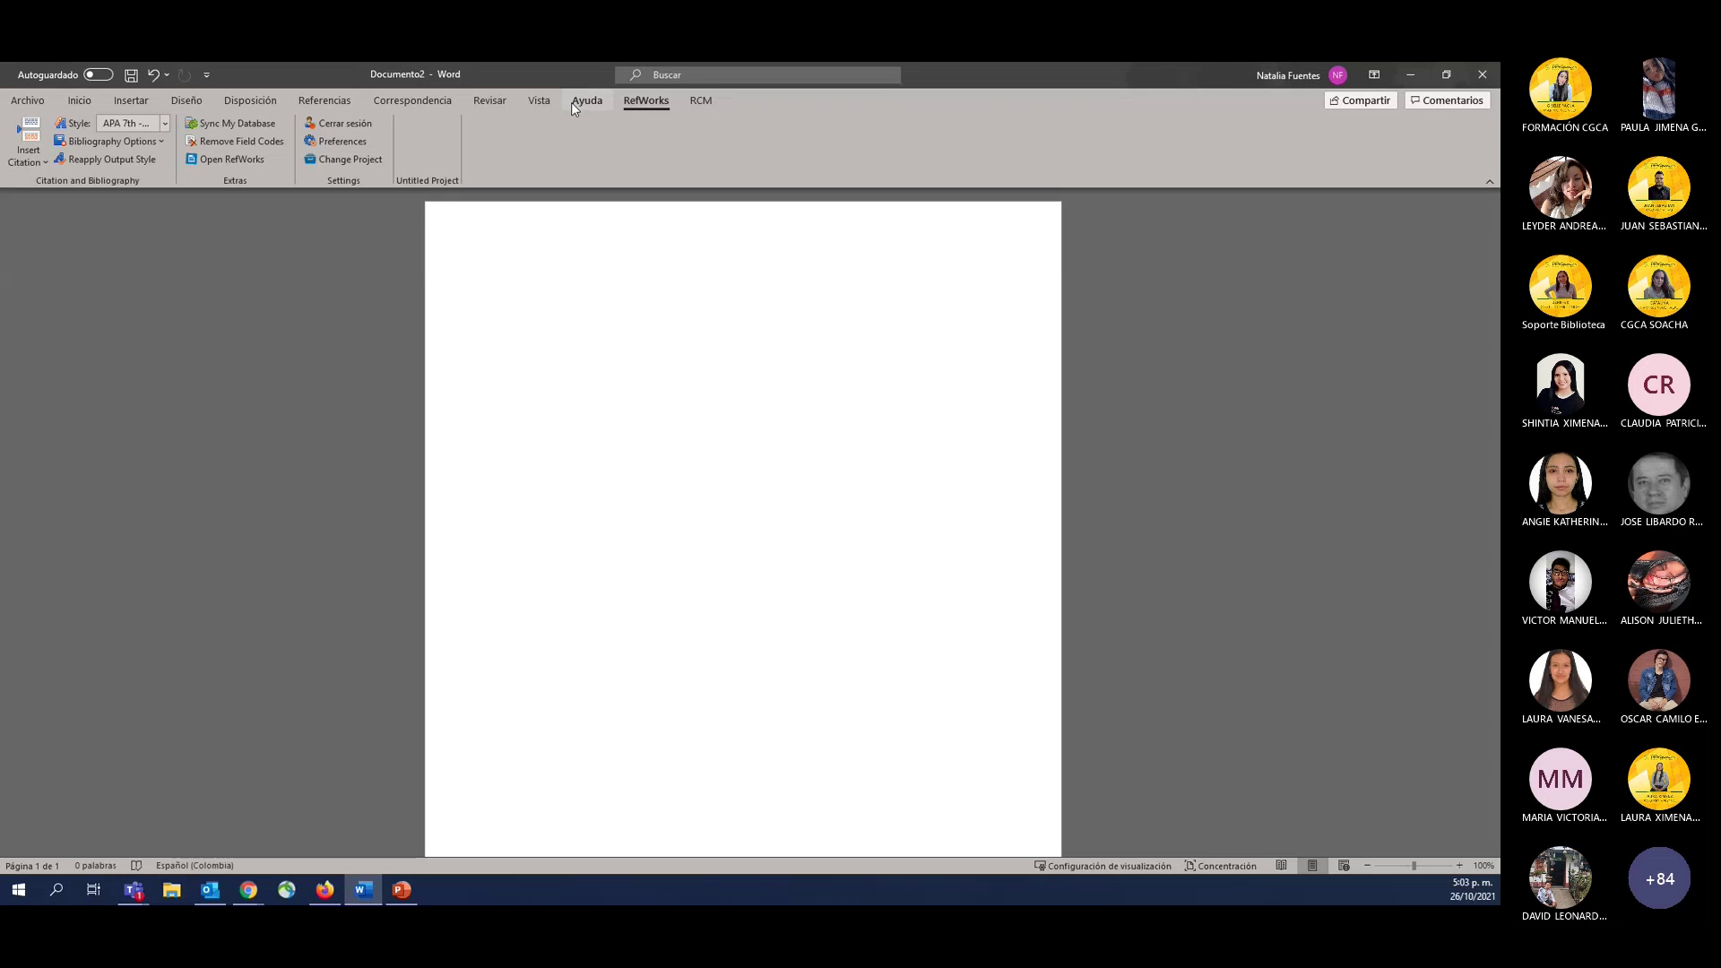
left_click(1414, 76)
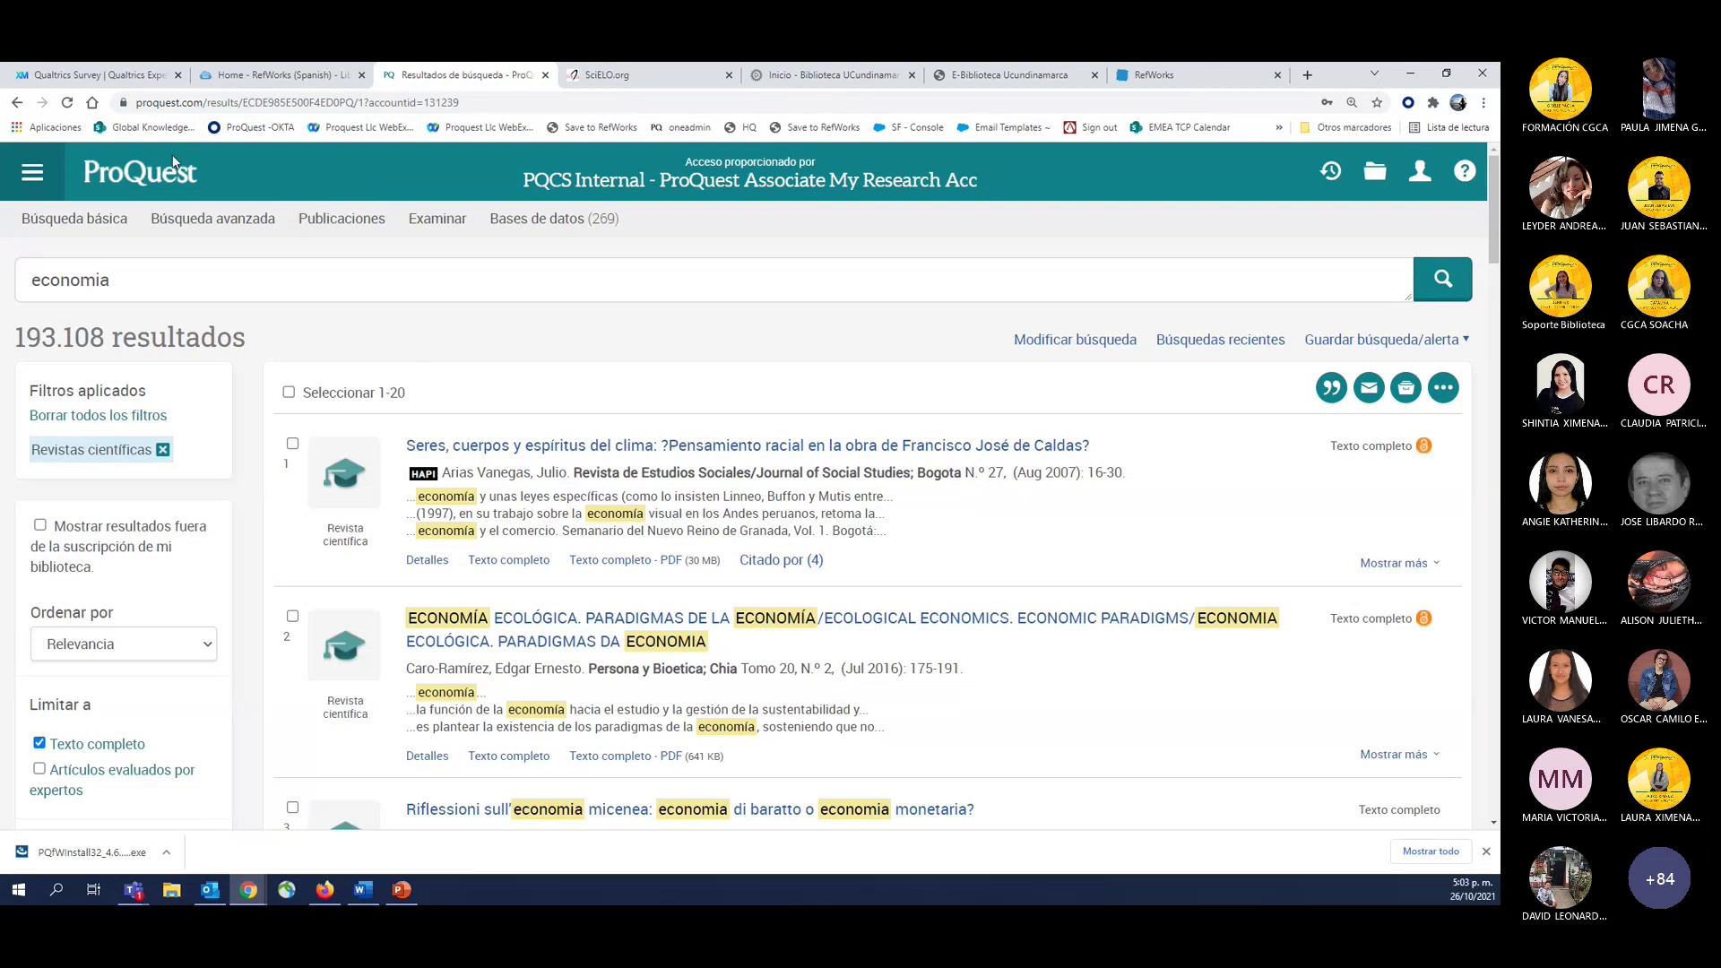
Filter the economia results to Últimos 5 años and open the Aproximación sociológica article in a background tab.
scroll(169, 675, "down", 3)
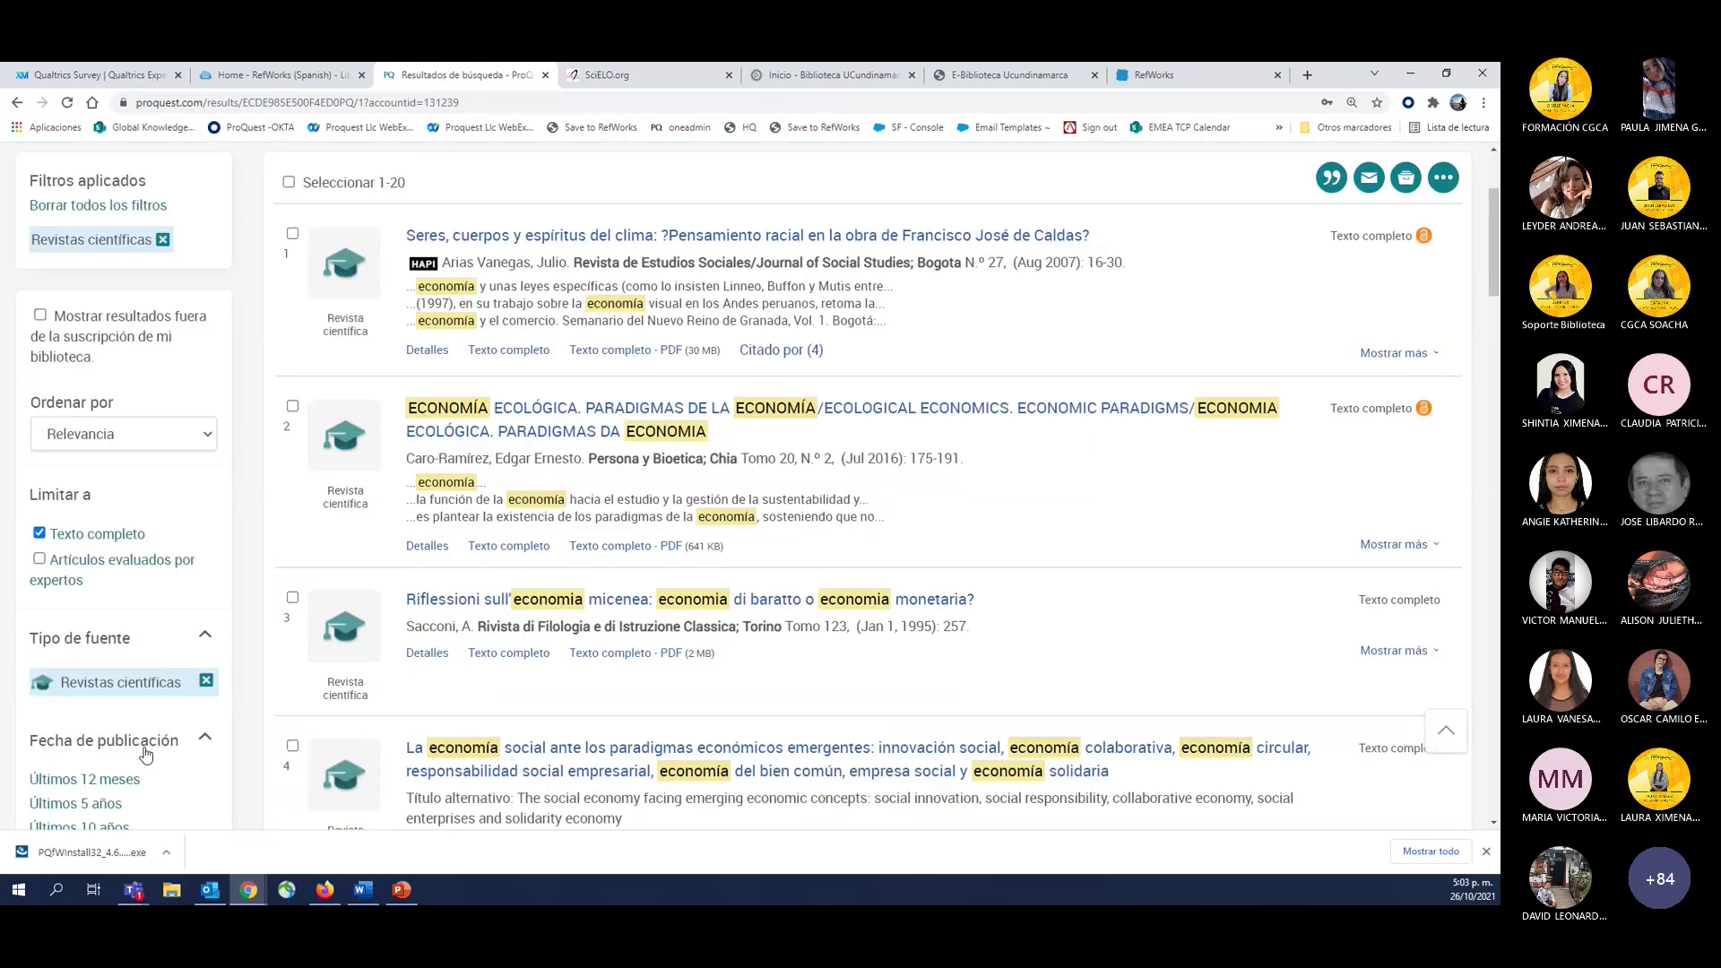
left_click(112, 804)
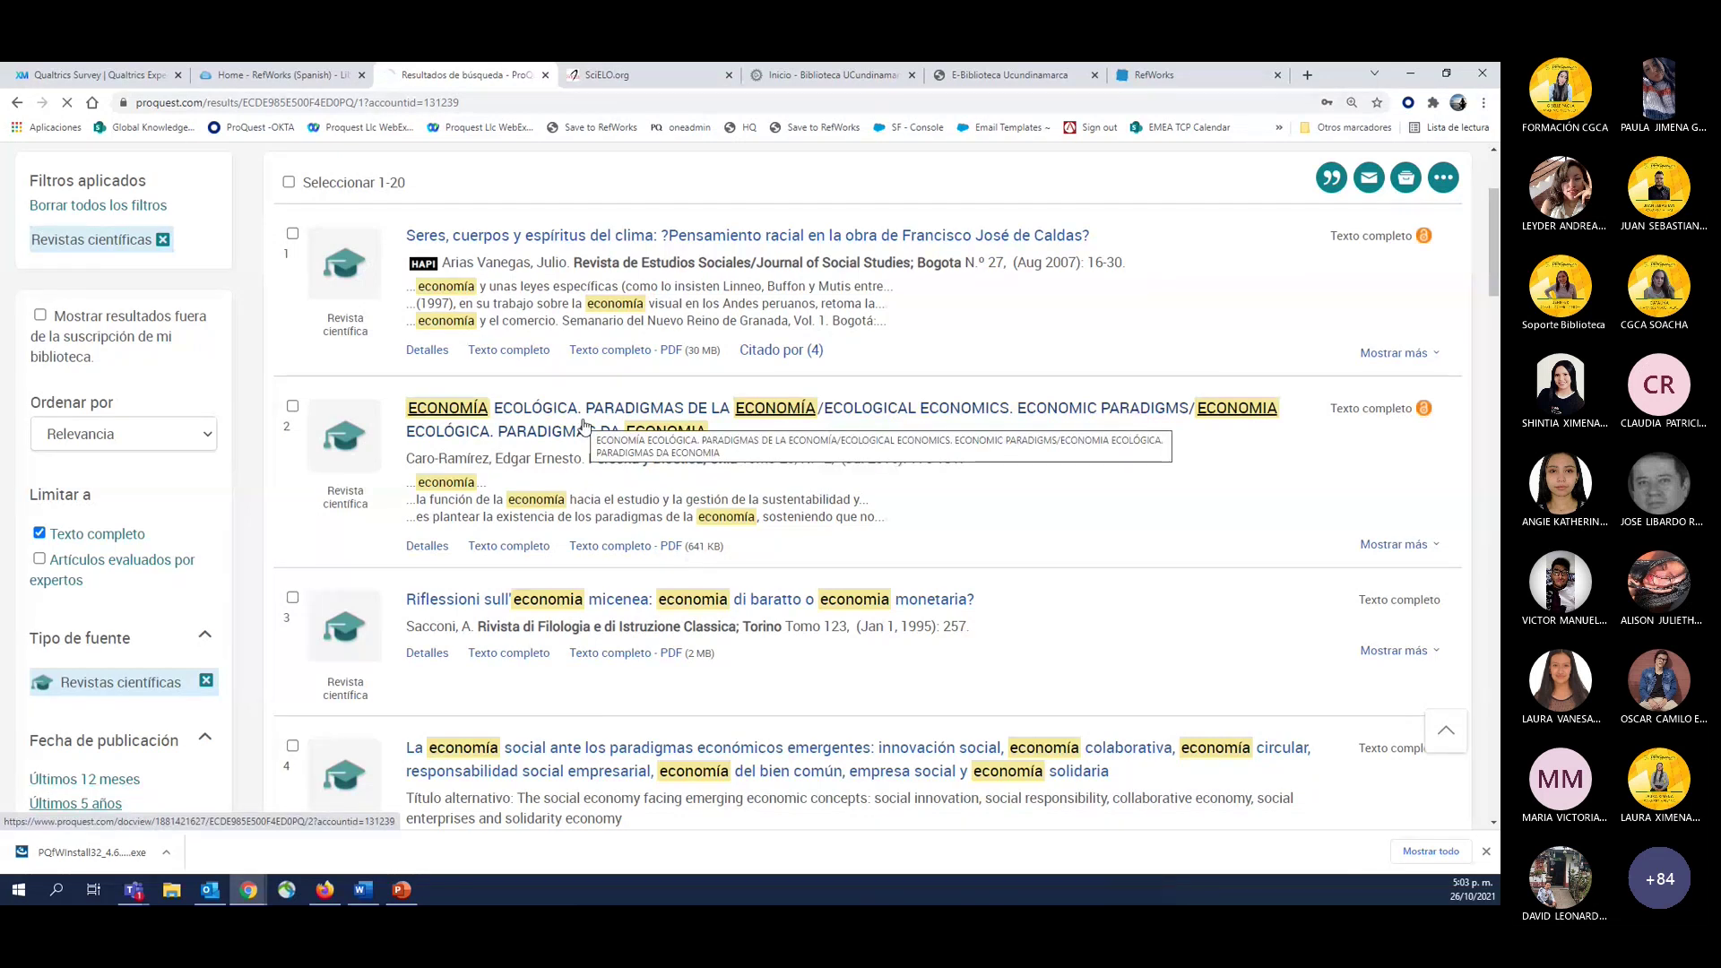
scroll(639, 535, "down", 1)
right_click(638, 532)
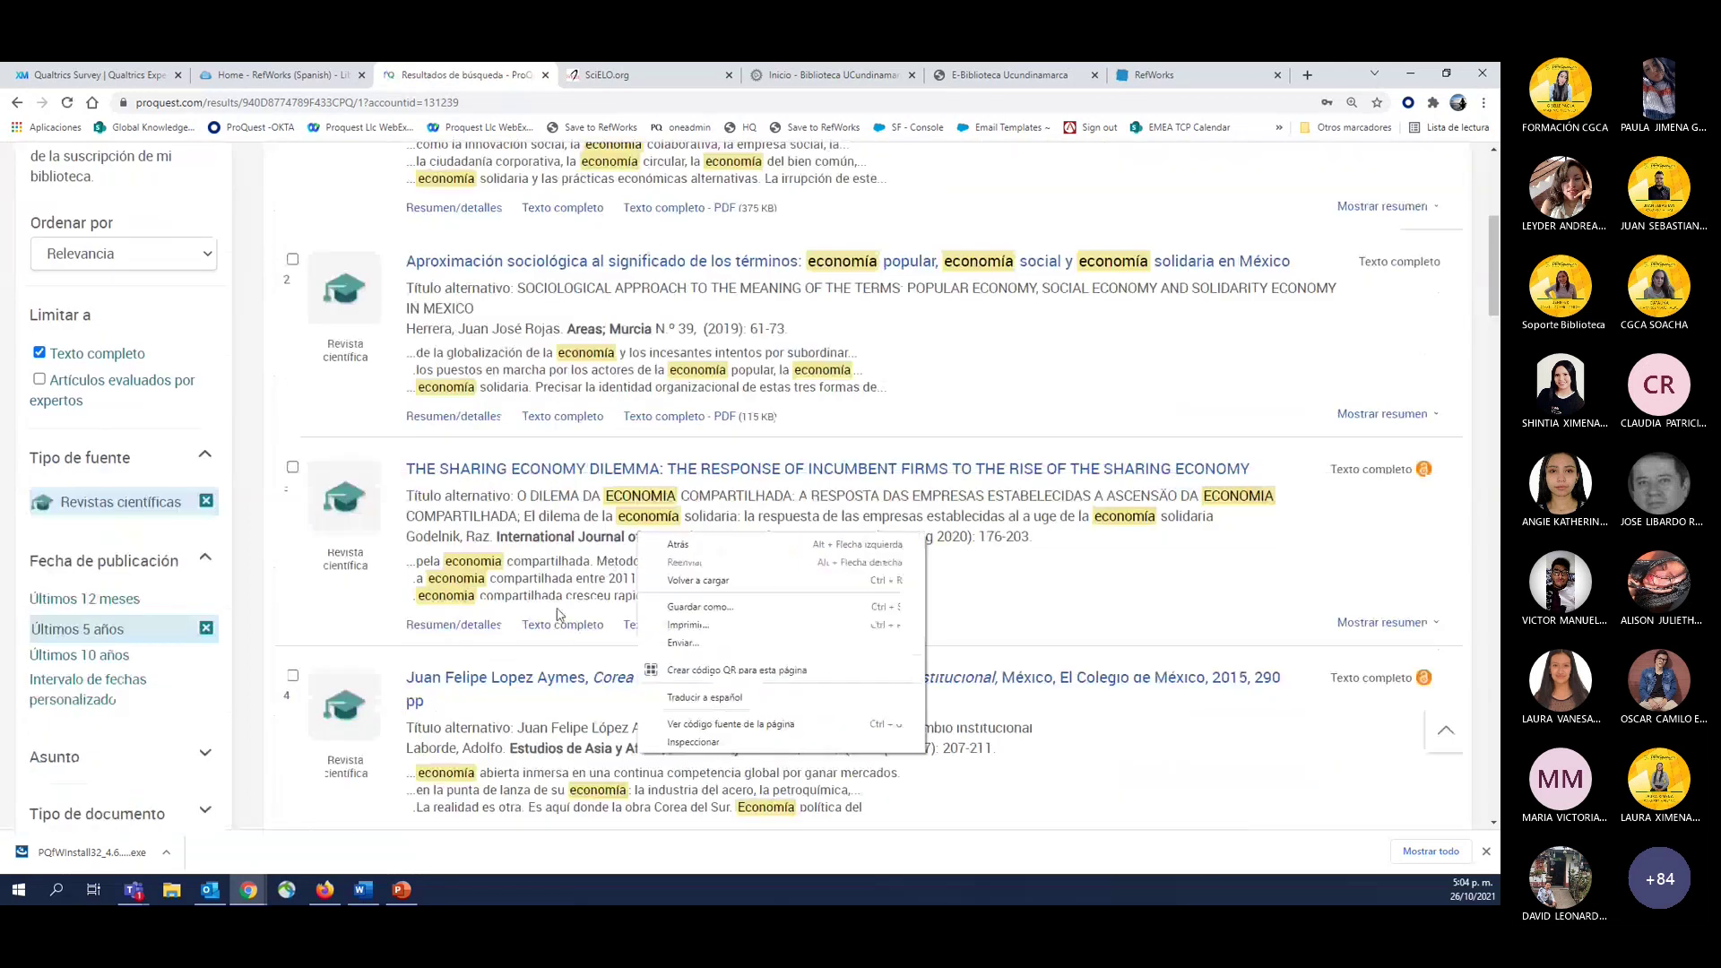
left_click(520, 261)
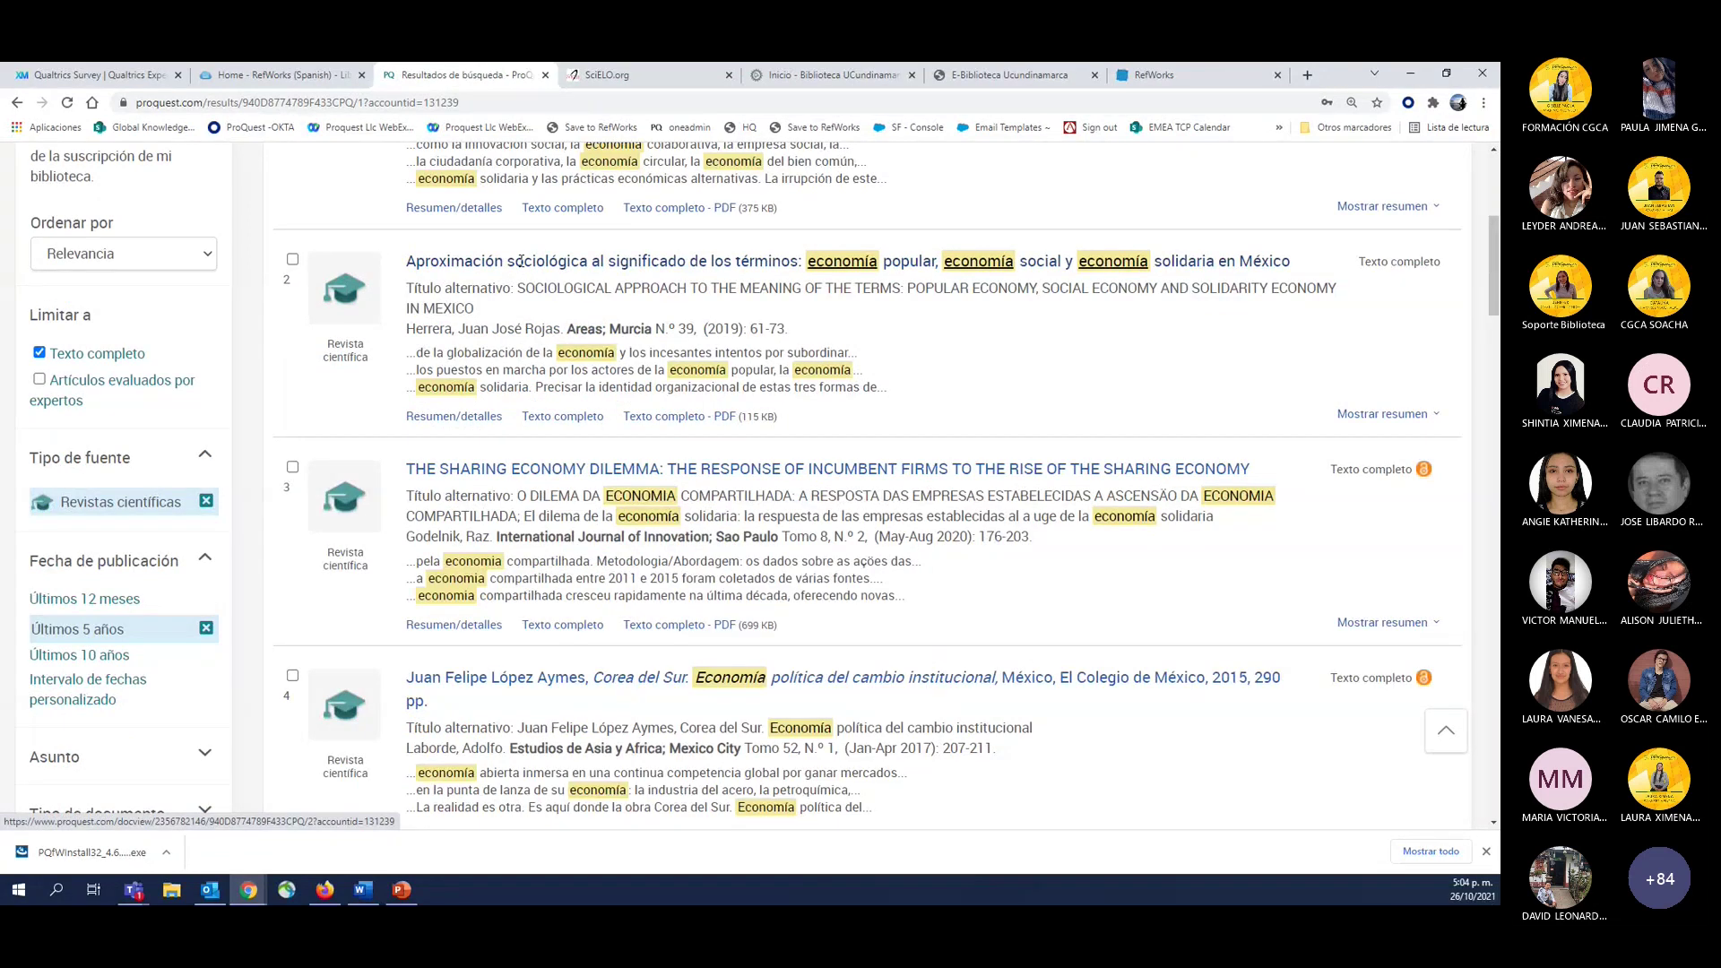
middle_click(520, 261)
Change the search from economia to economic and run it.
scroll(565, 352, "up", 3)
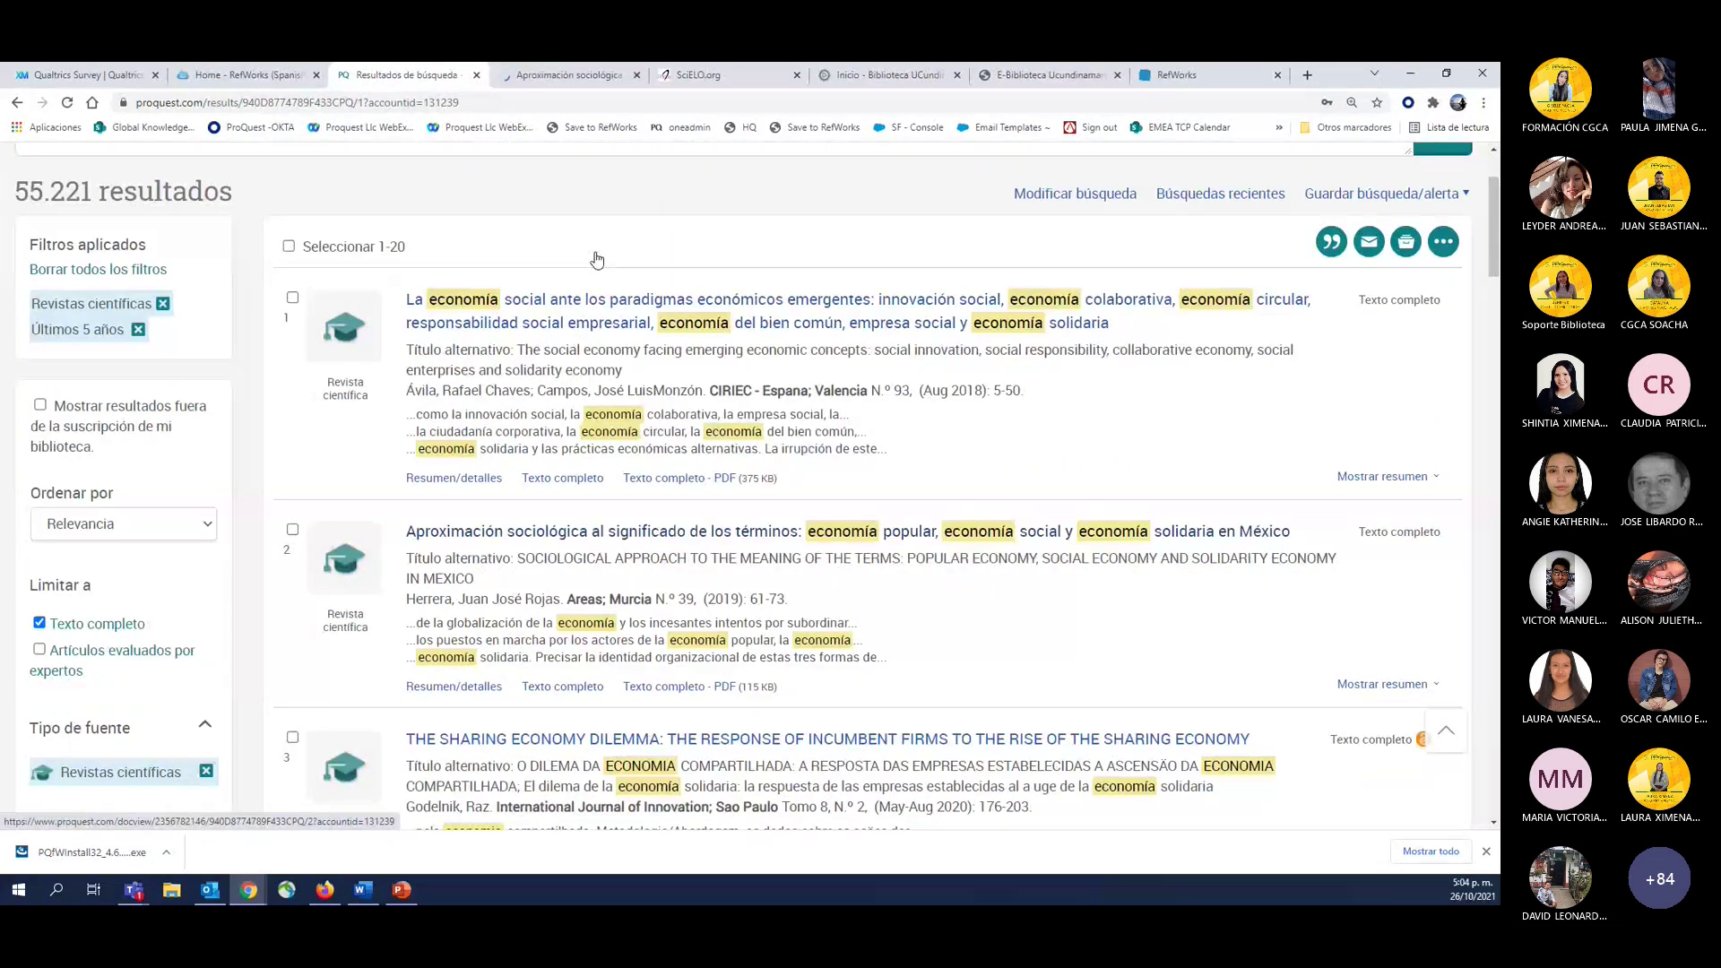
scroll(564, 353, "down", 15)
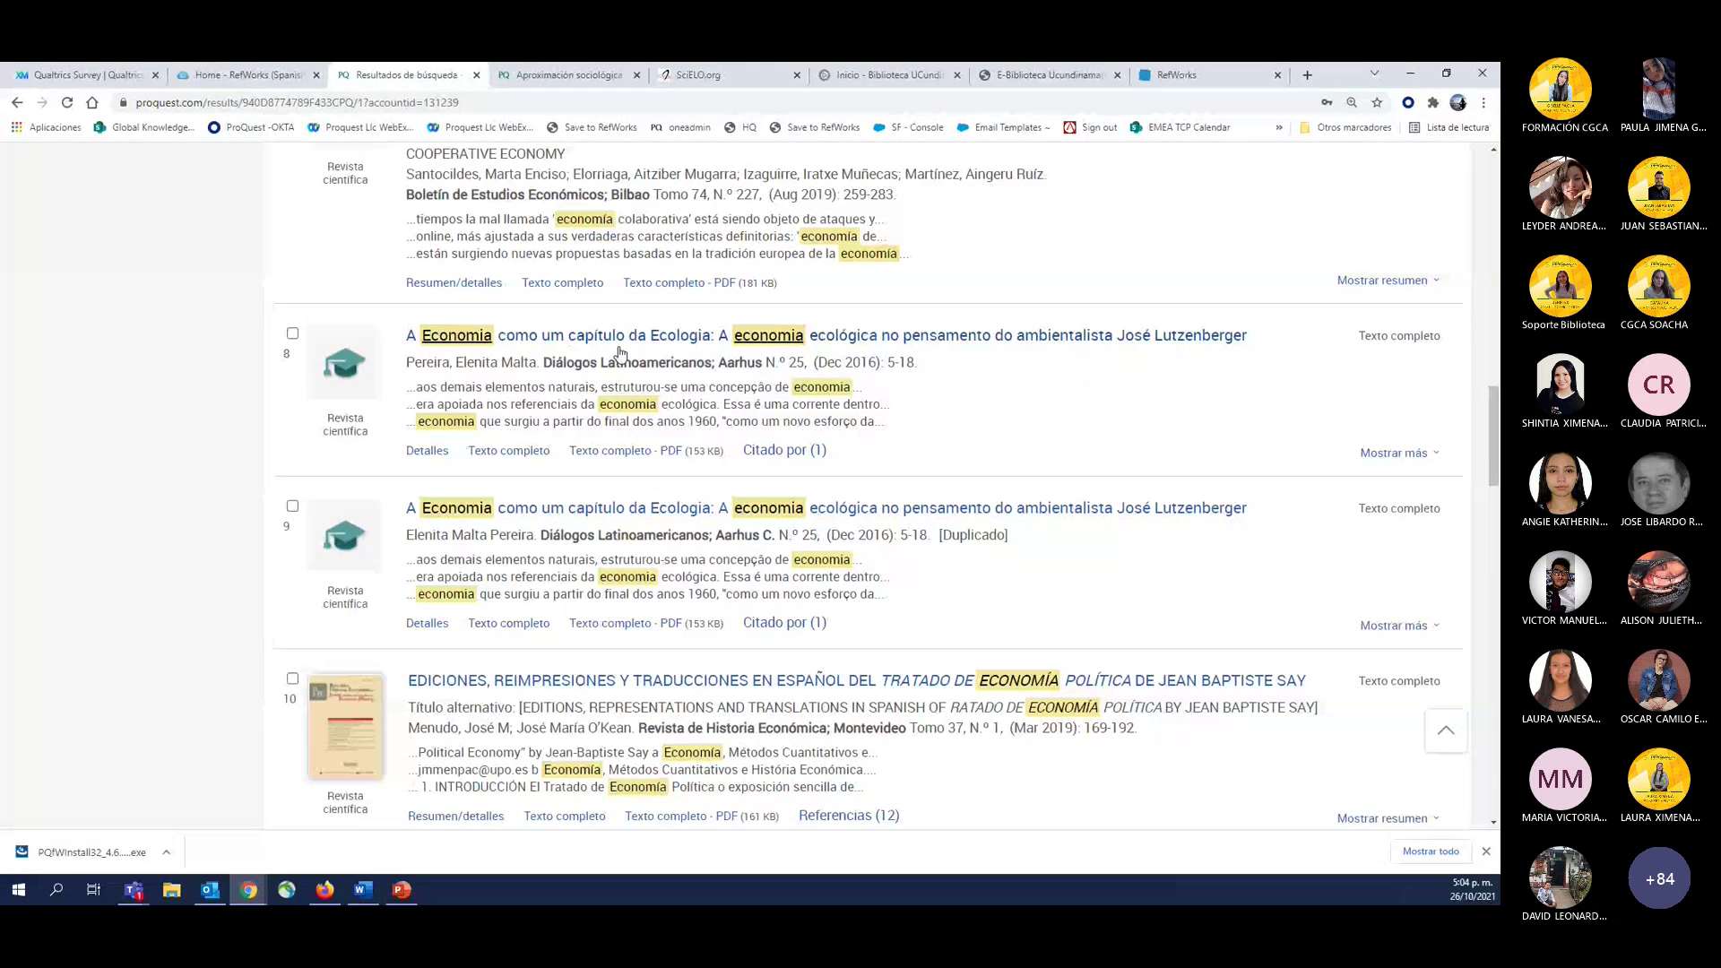
scroll(619, 352, "down", 6)
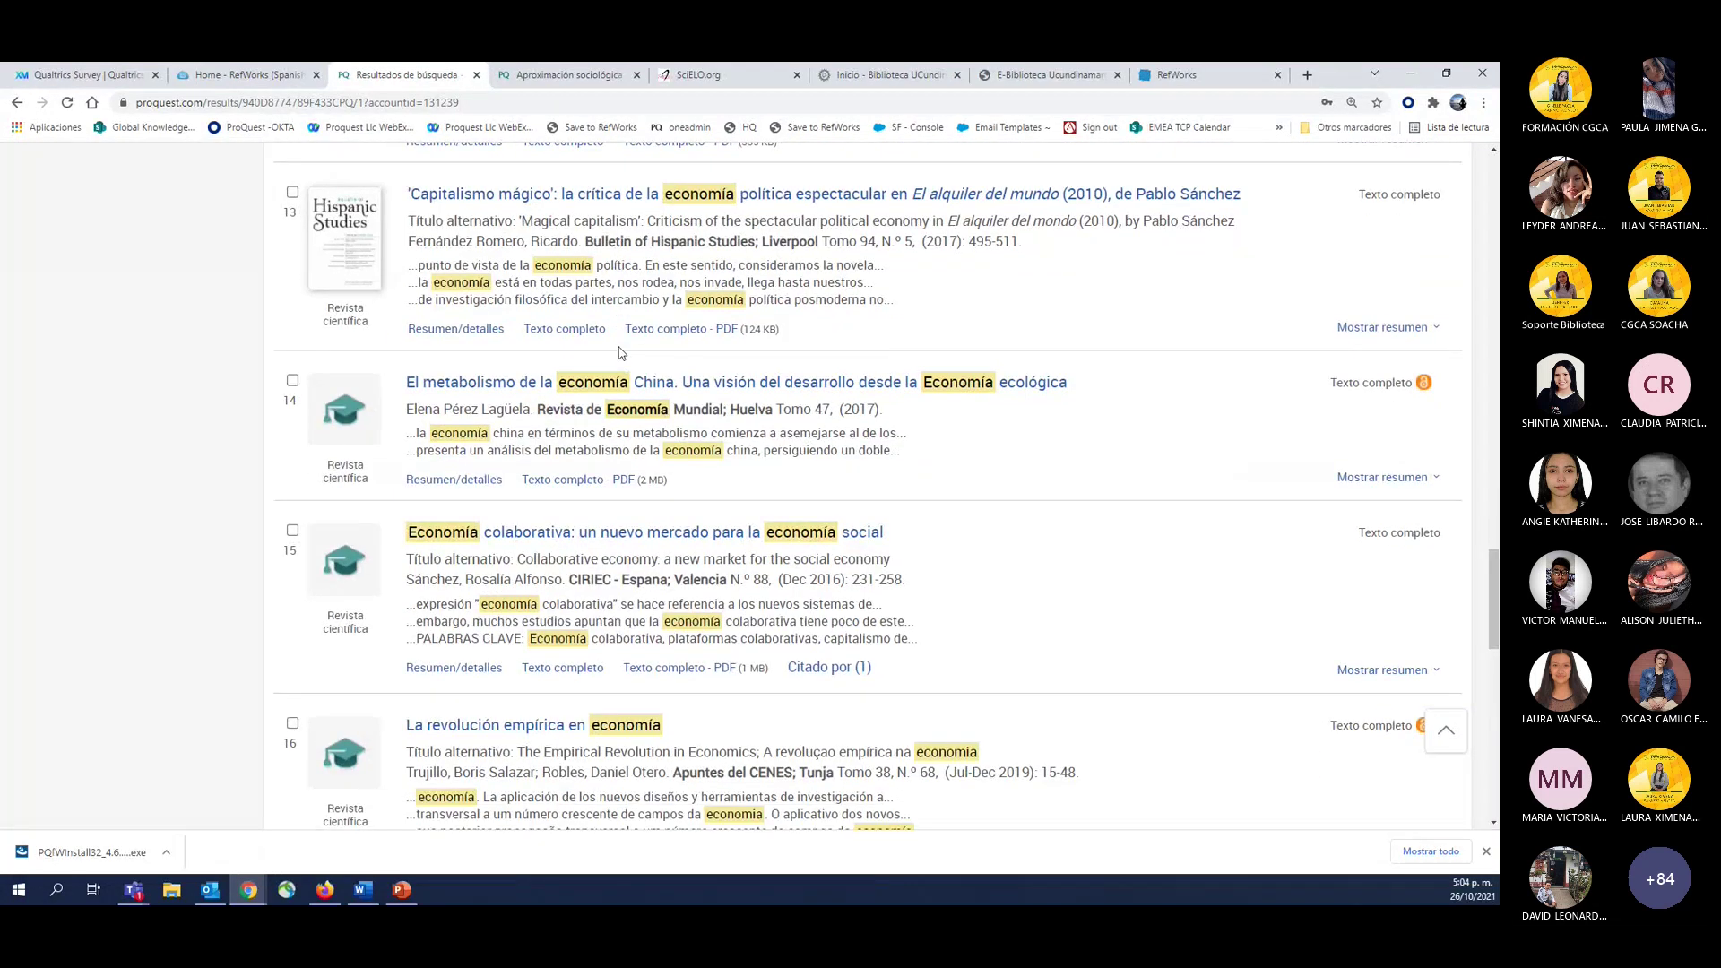
scroll(619, 353, "up", 20)
left_click(143, 297)
key("BackSpace")
type("c")
key("Return")
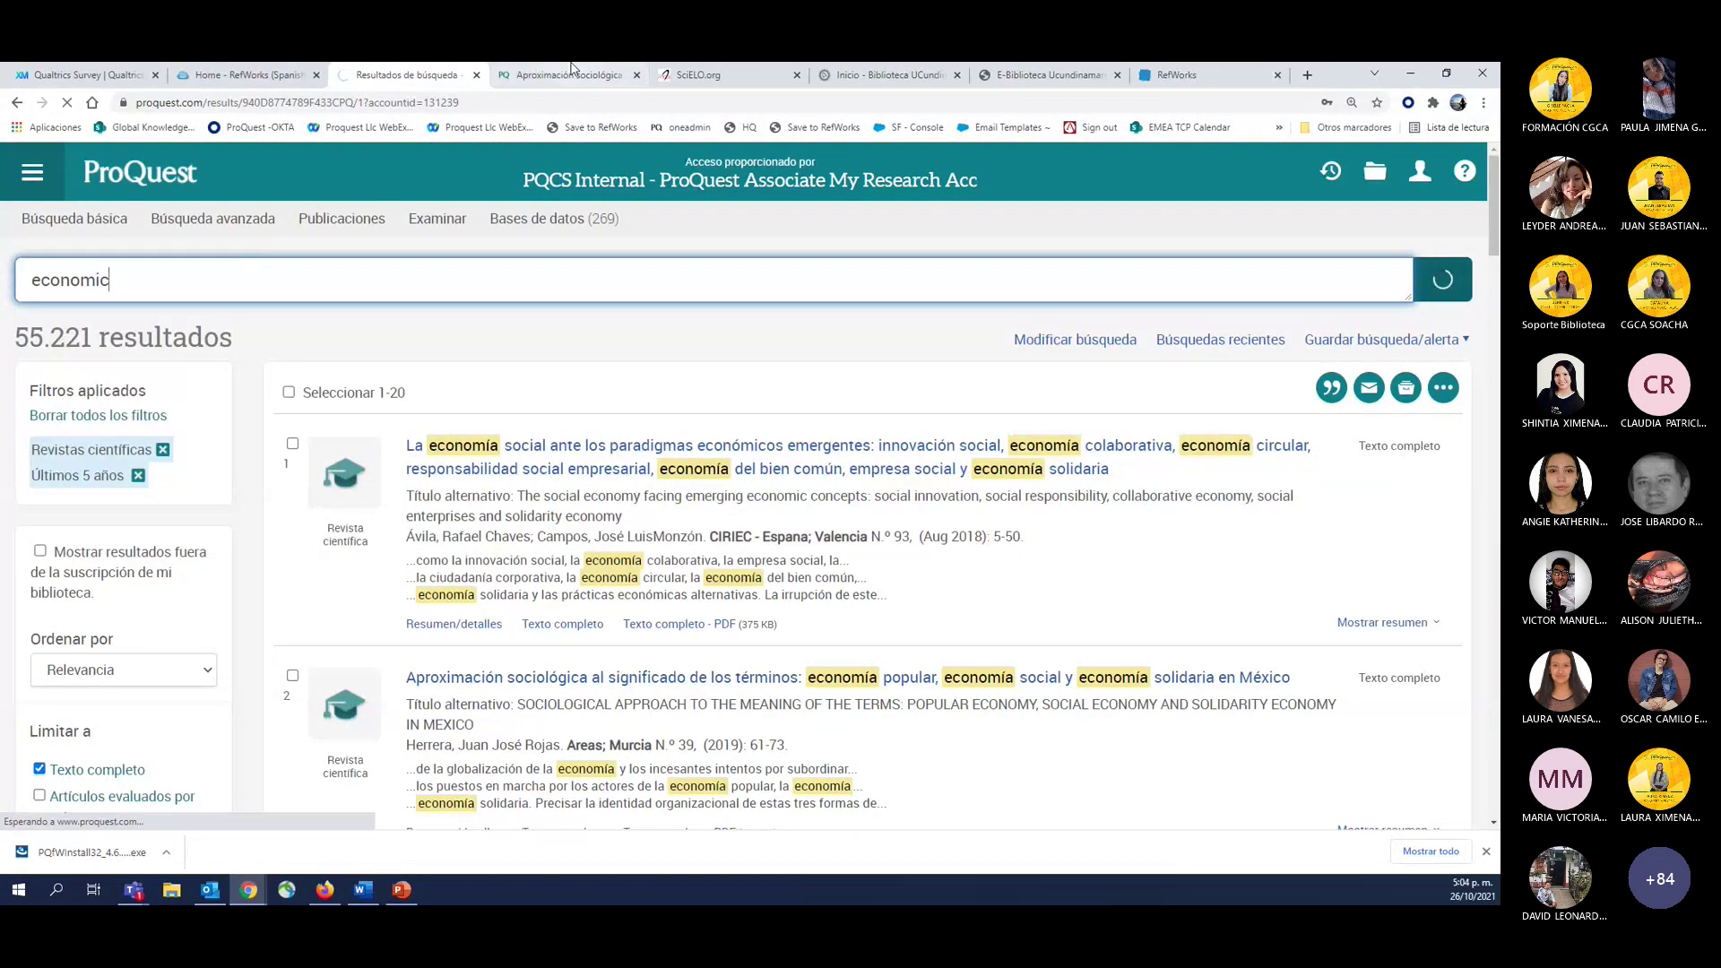
Download the PDFs of the Aproximación sociológica and Pro-market economic policies articles.
left_click(571, 71)
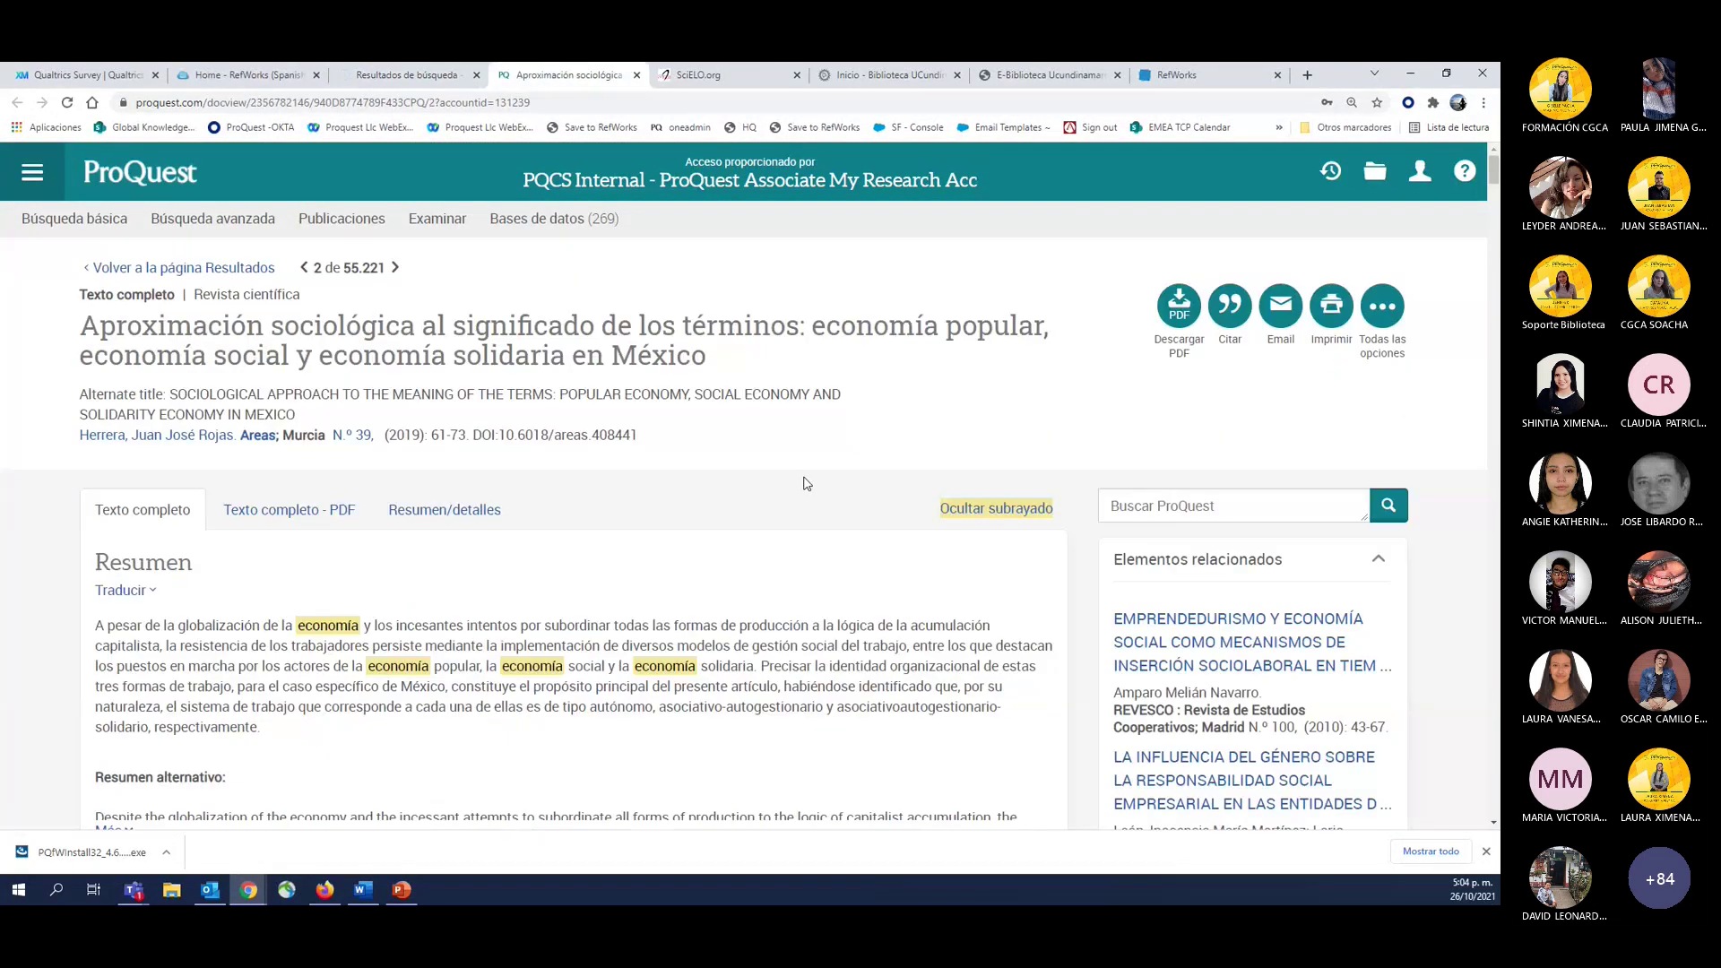
left_click(1196, 330)
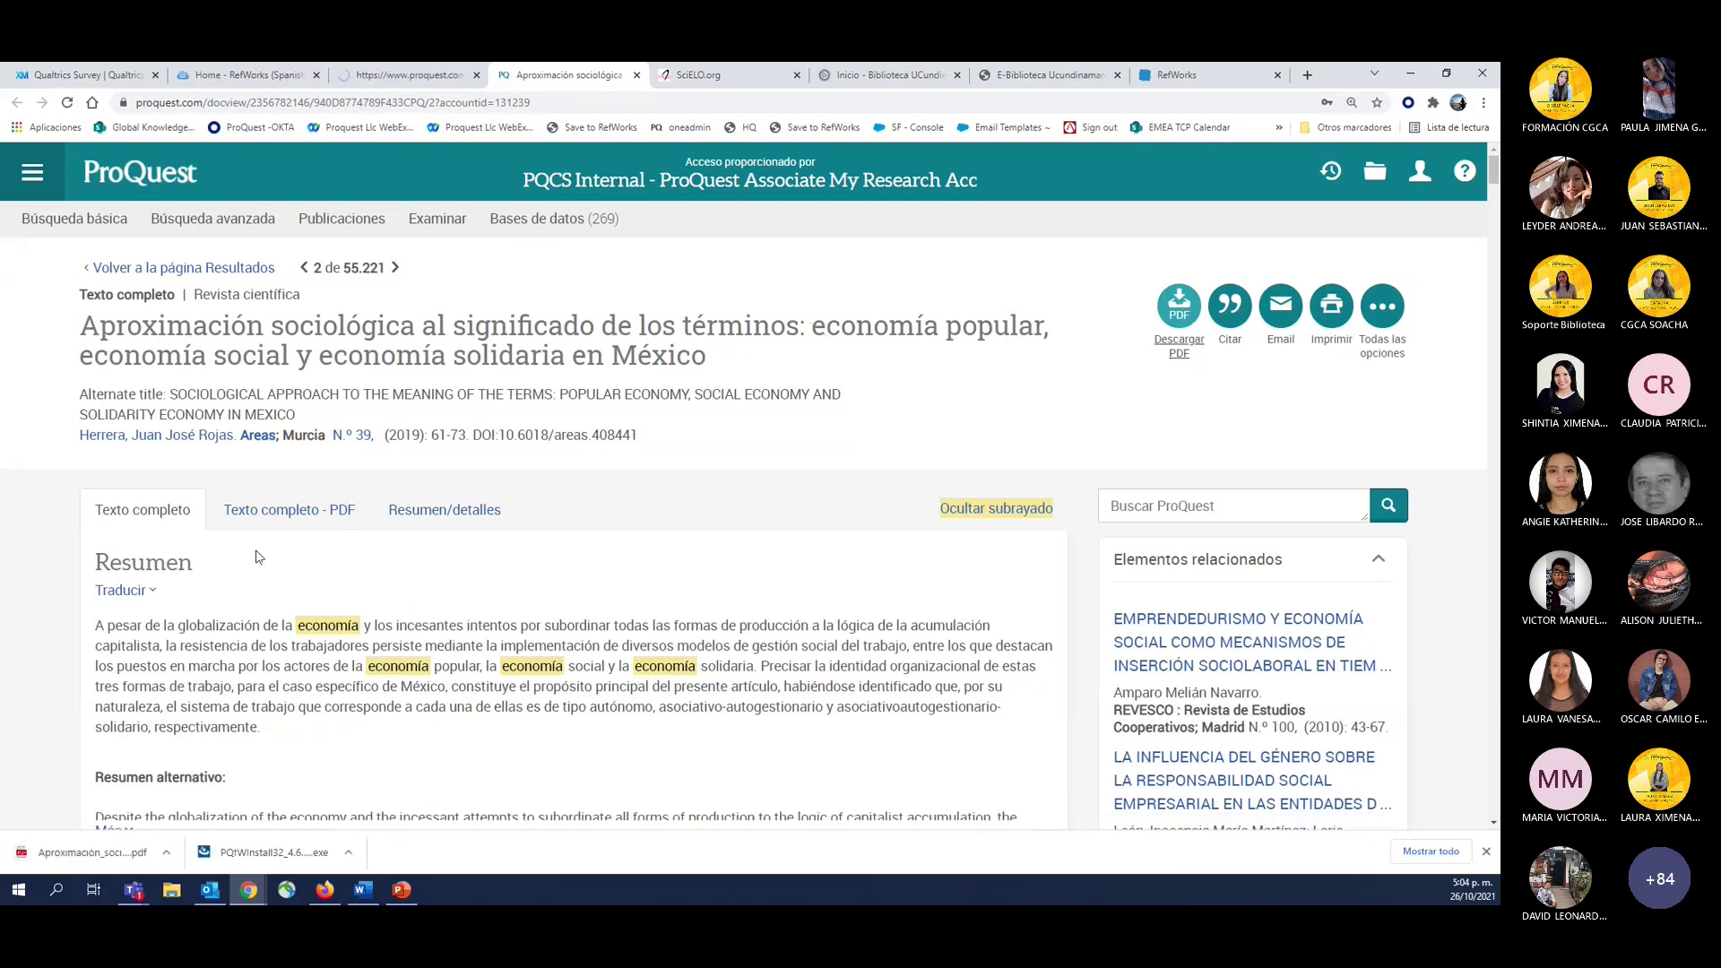
left_click(410, 72)
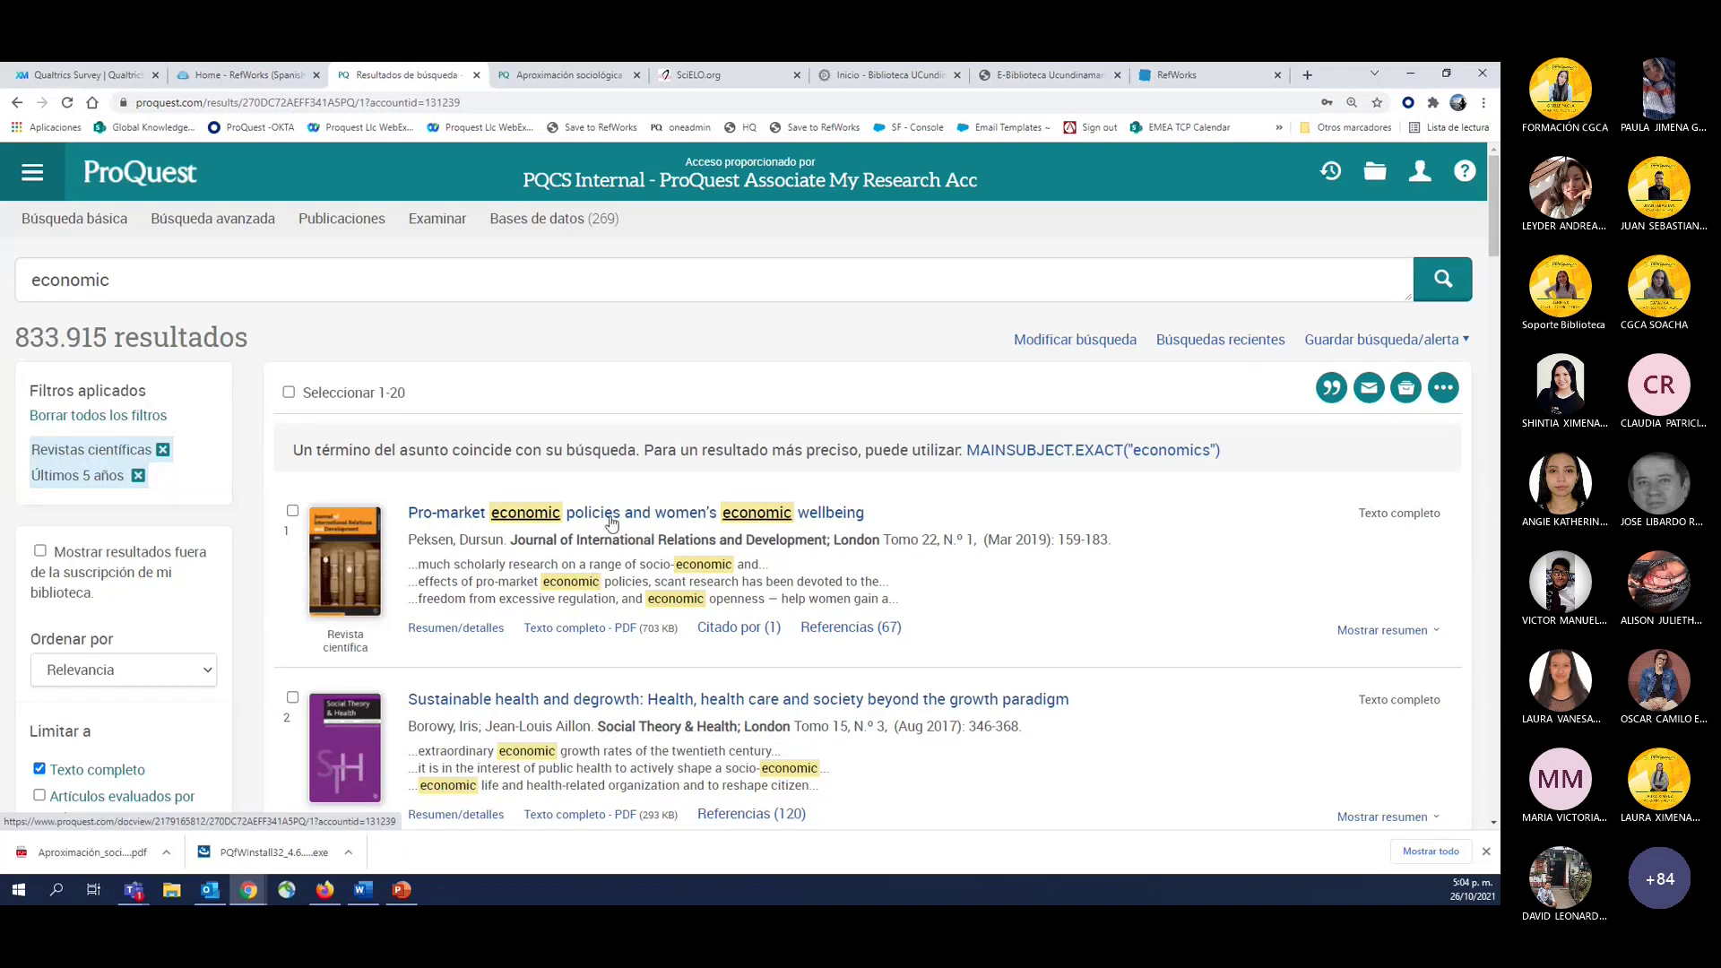
left_click(856, 520)
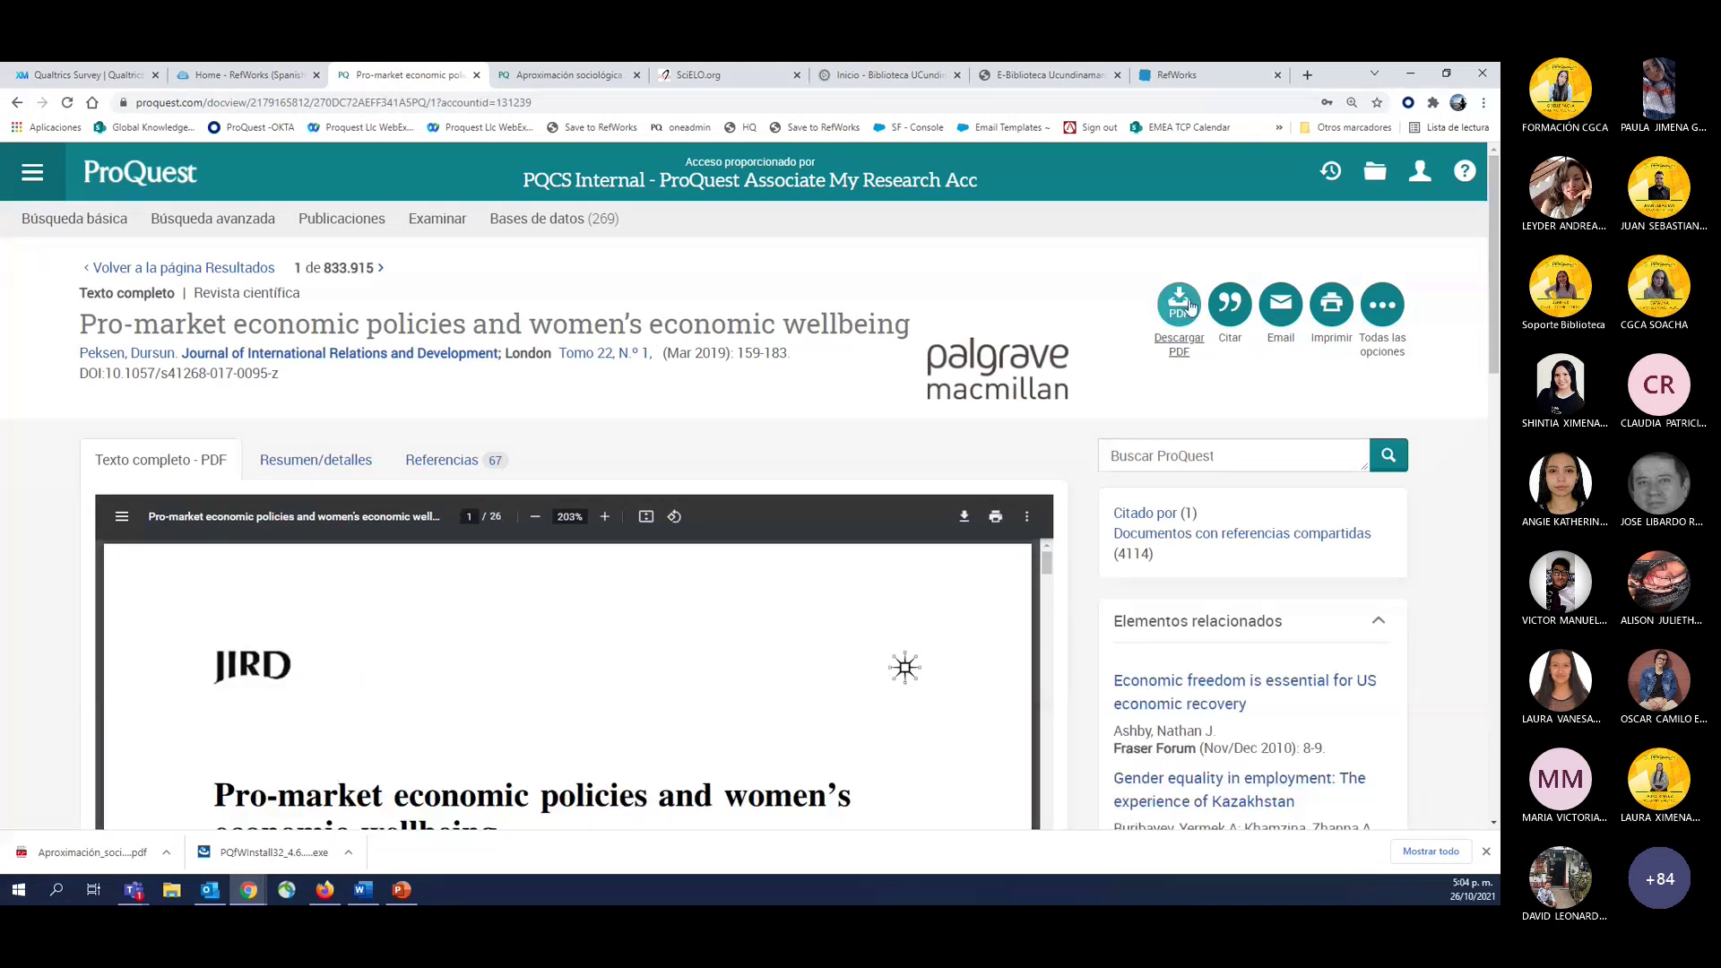
left_click(1191, 306)
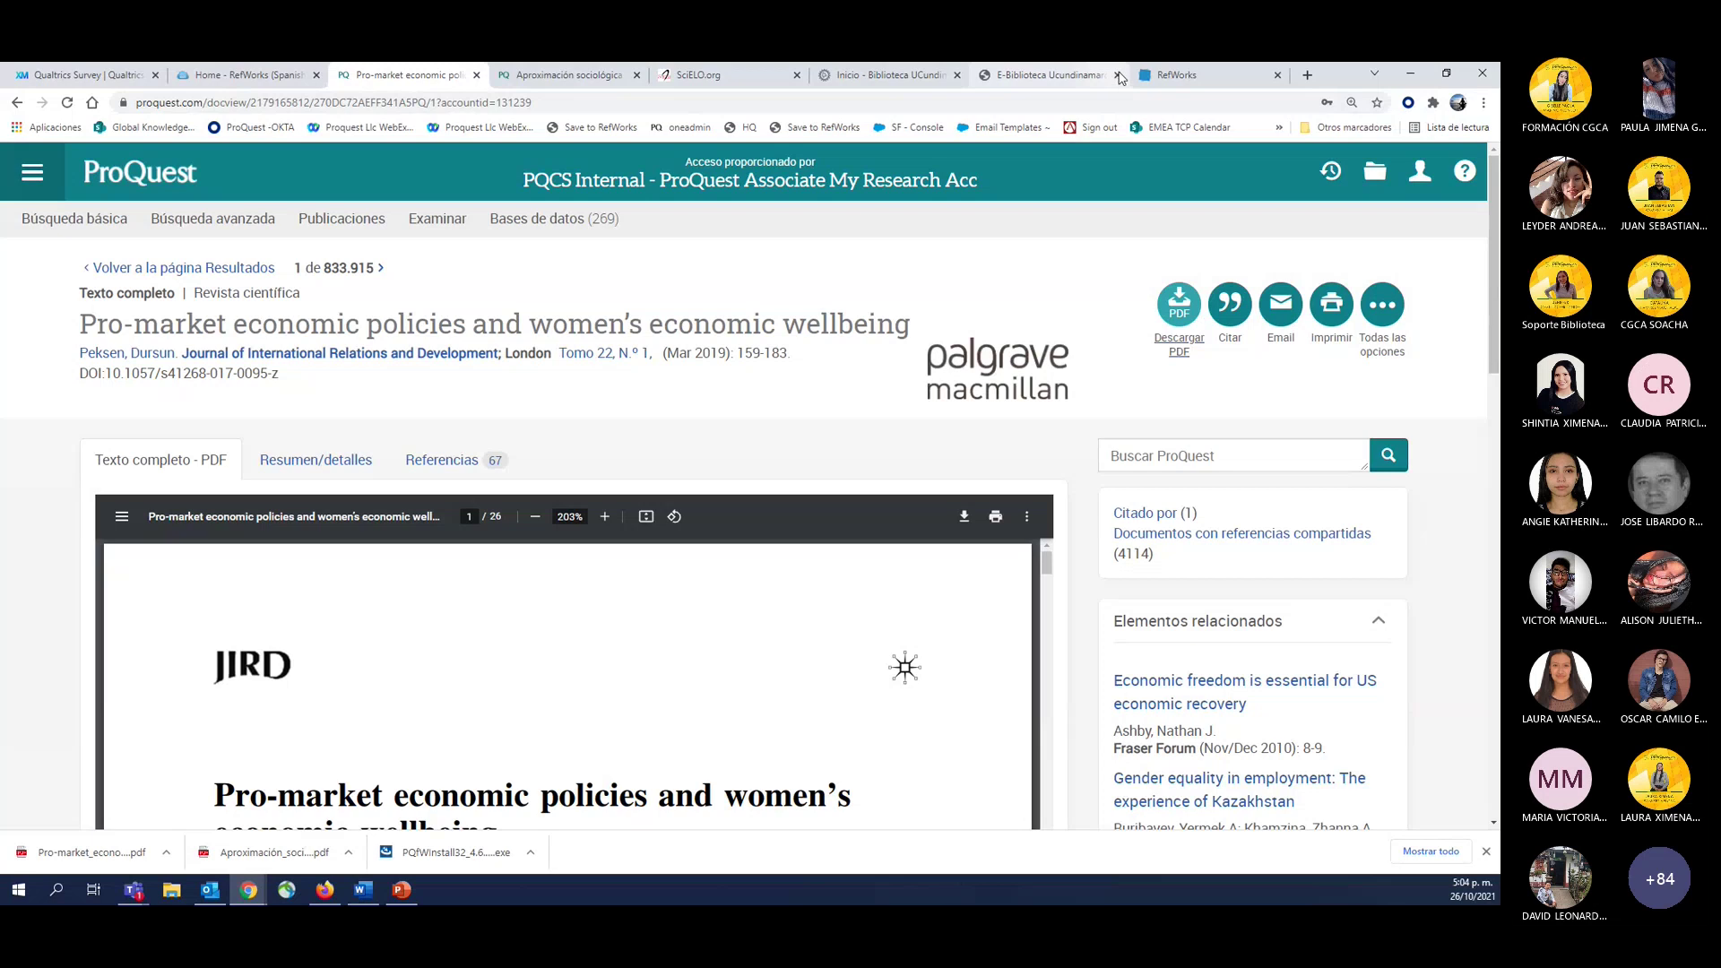
left_click(1182, 72)
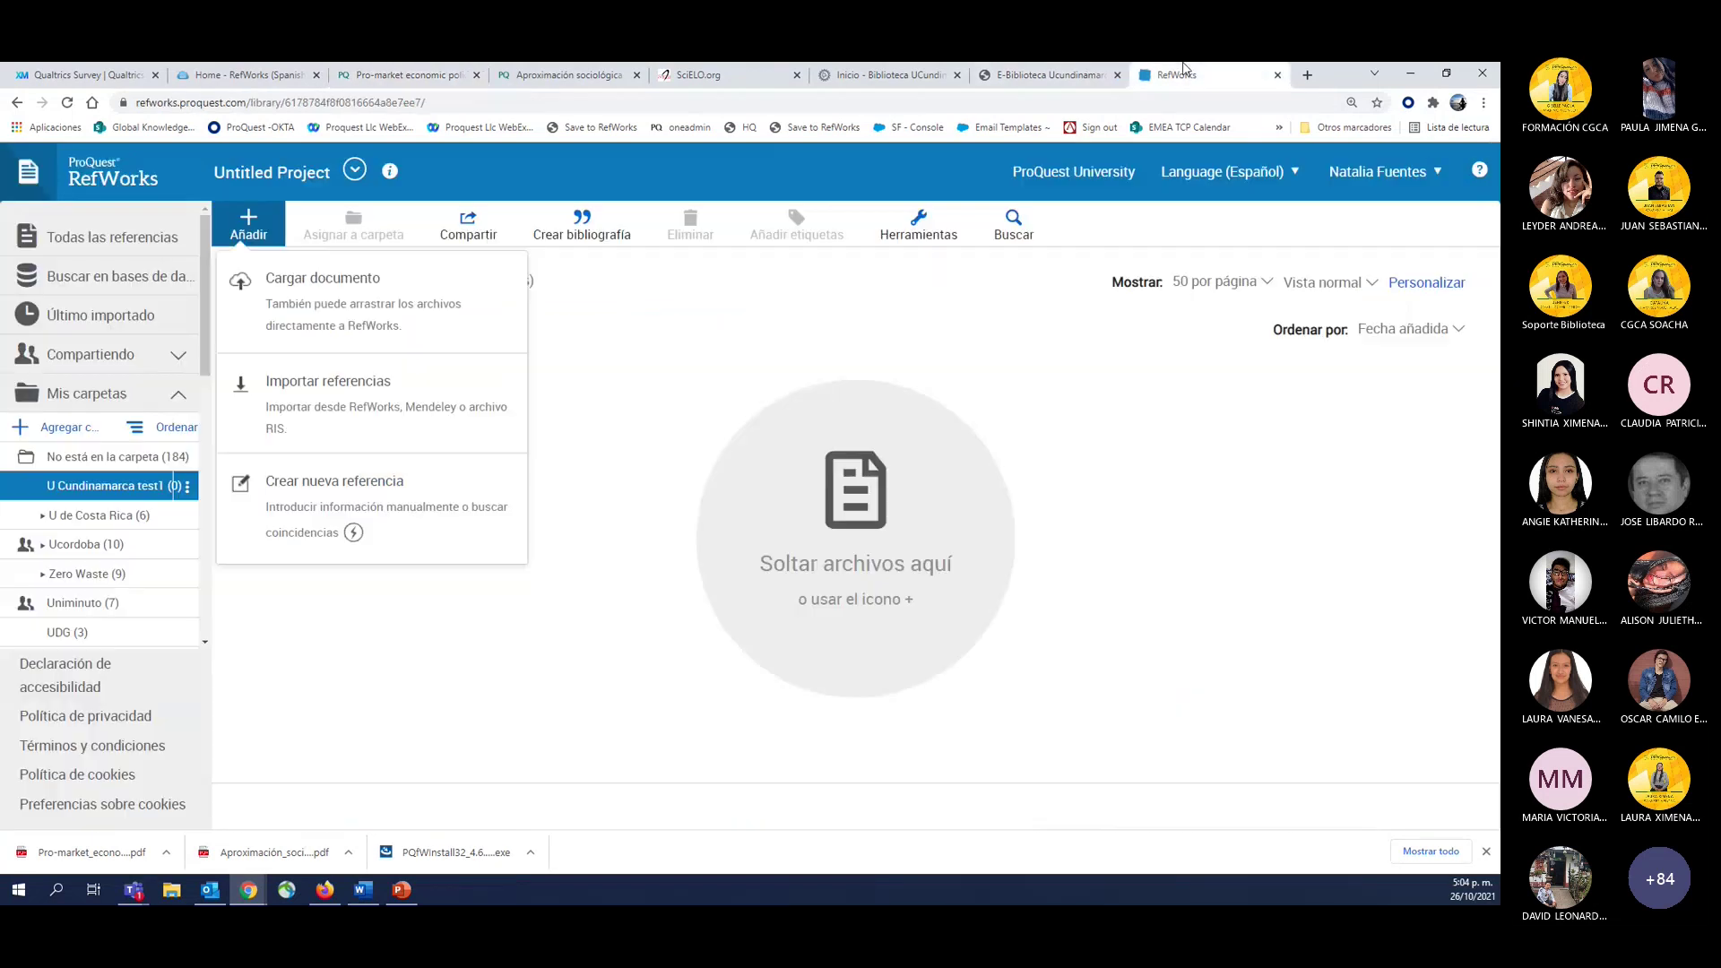
Open the empty U Cundinamarca test1 folder from Todas las referencias and show its Añadir menu.
left_click(622, 412)
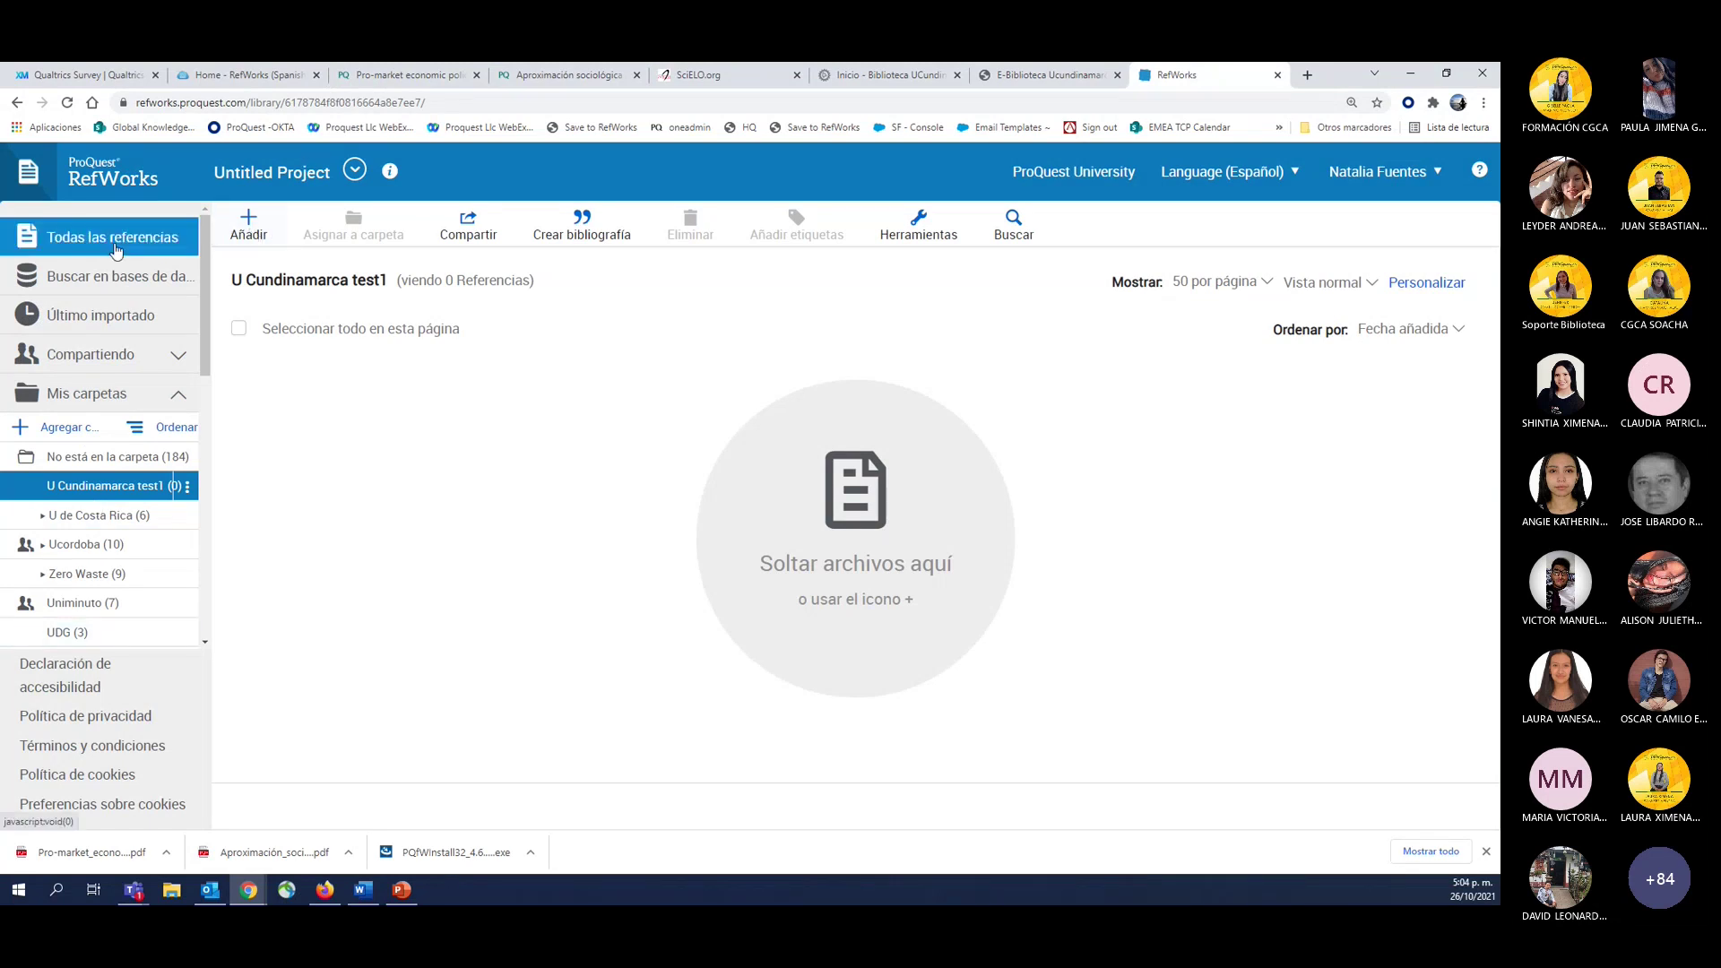
left_click(78, 242)
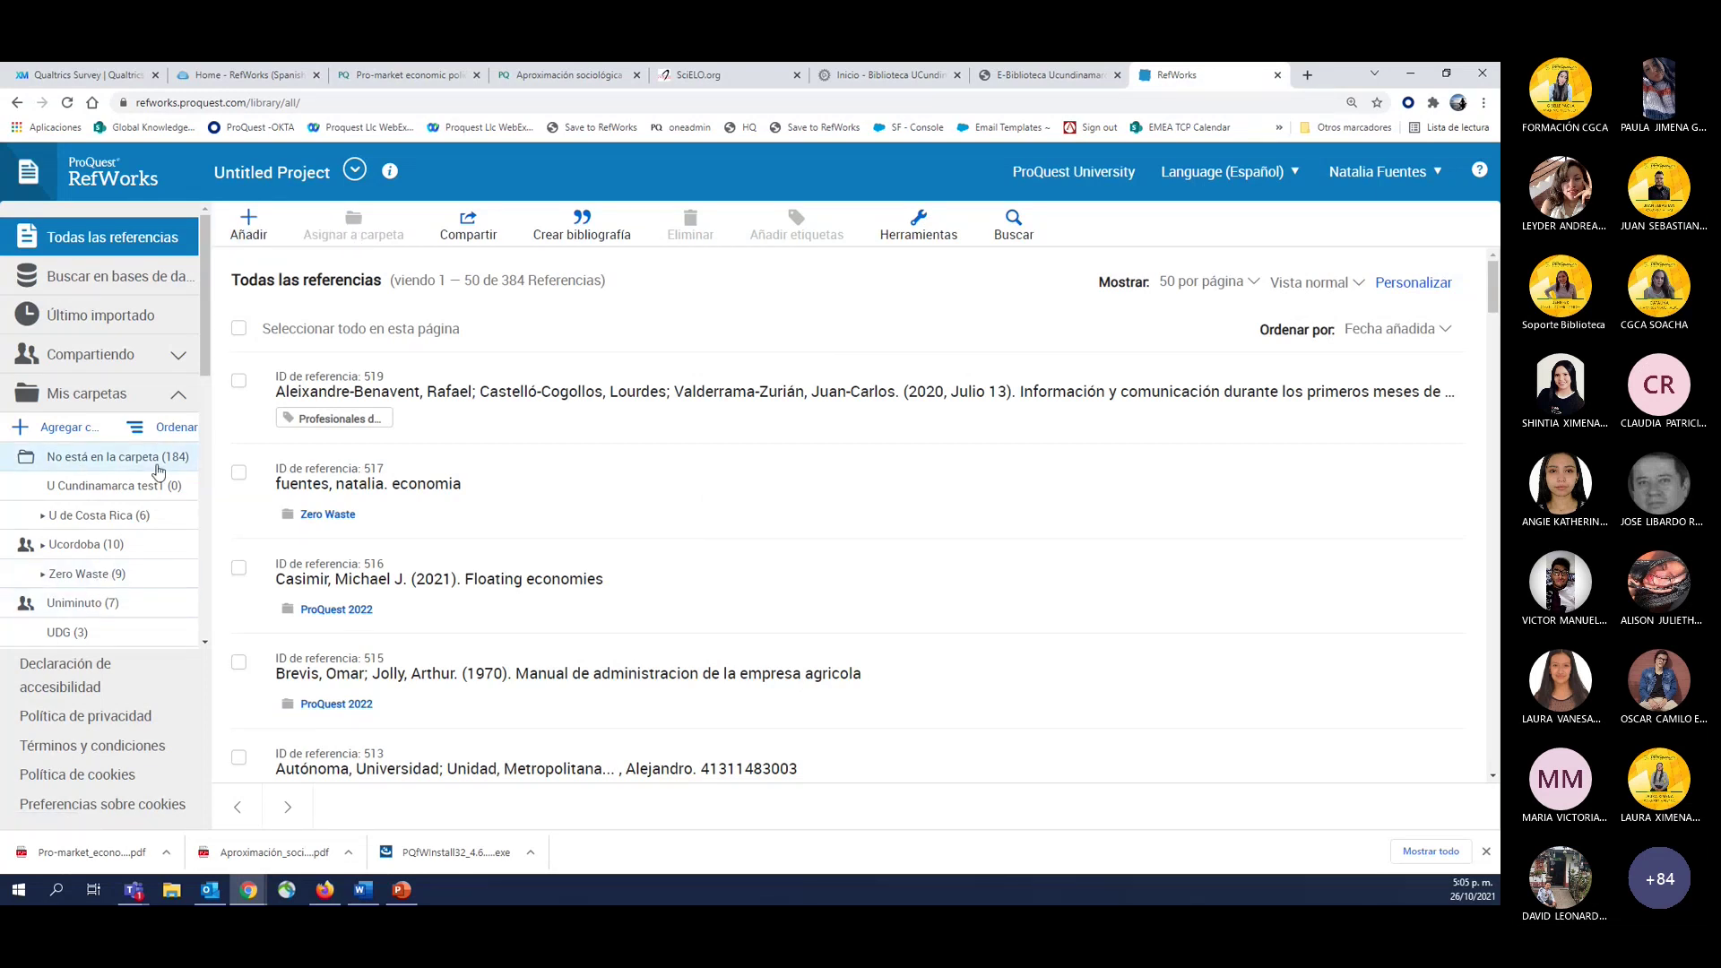
left_click(139, 484)
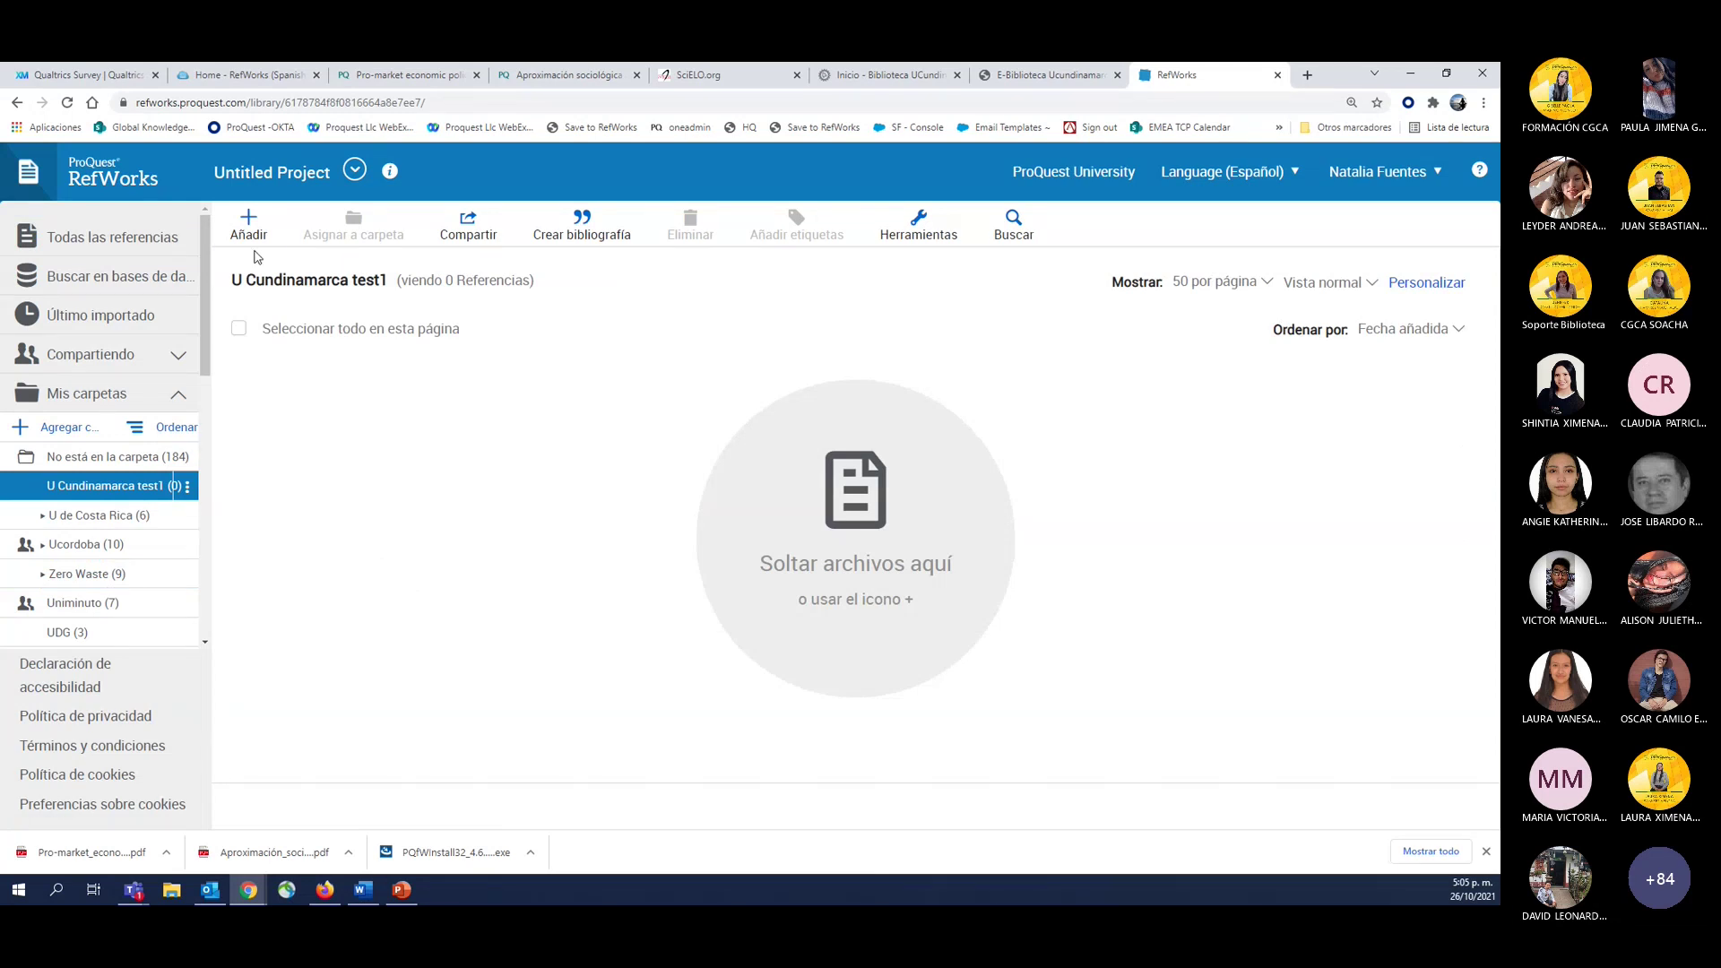
left_click(249, 226)
left_click(250, 226)
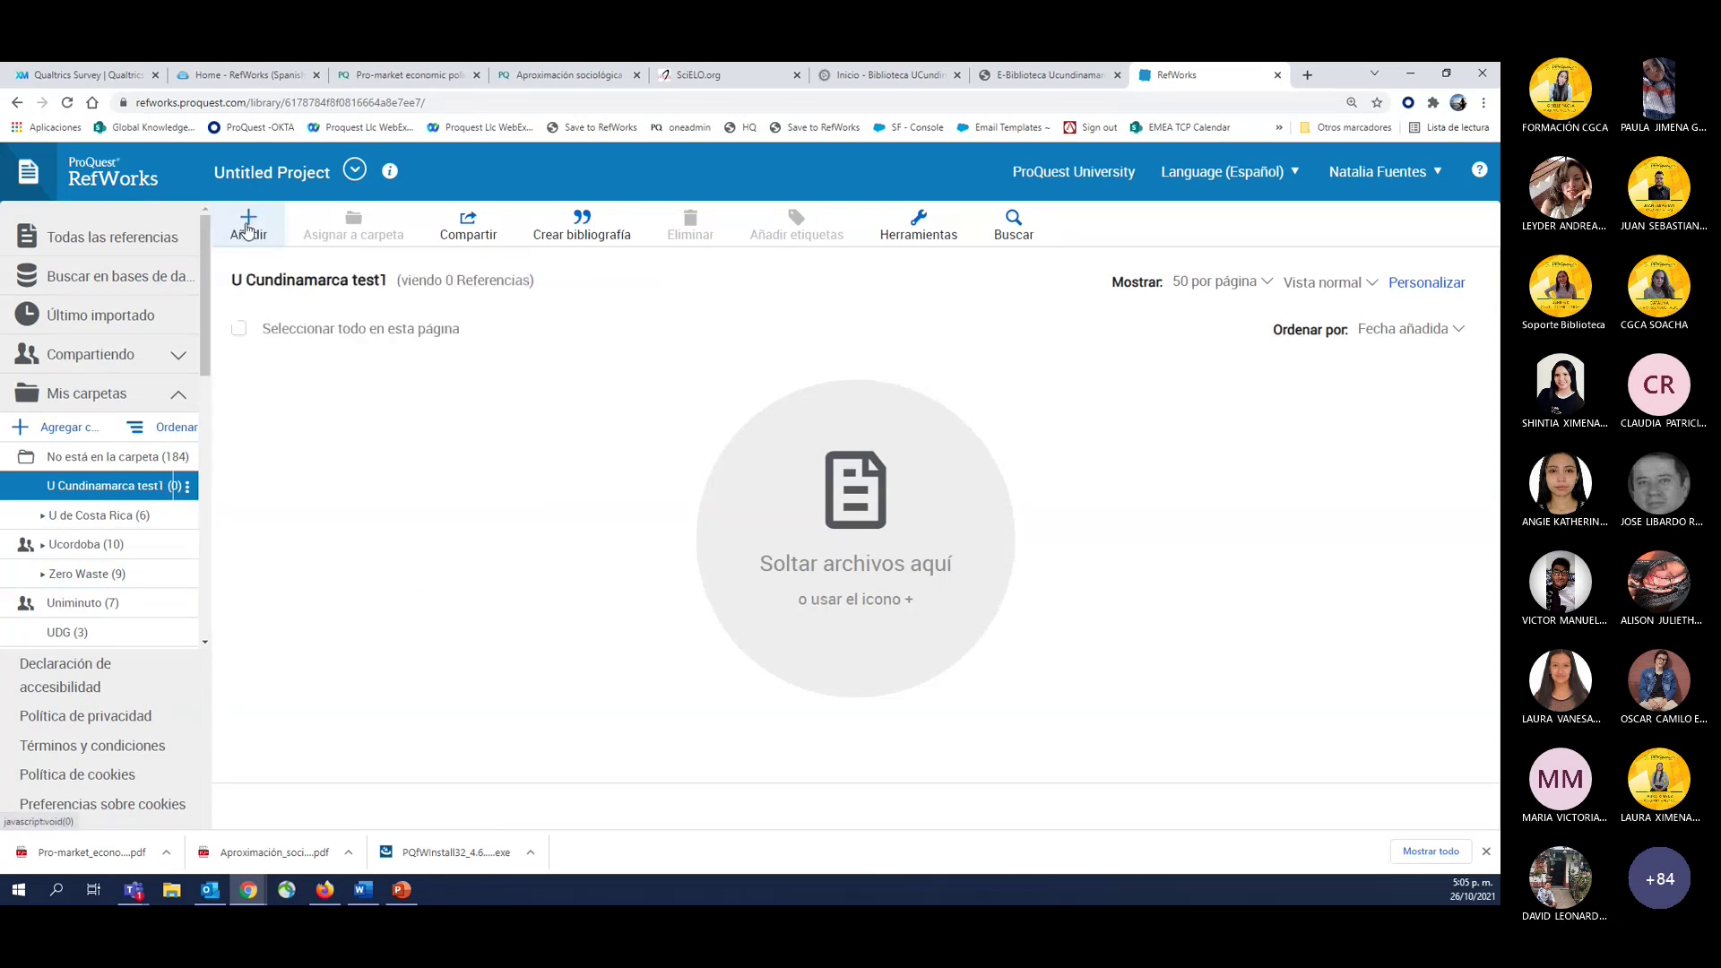
left_click(249, 226)
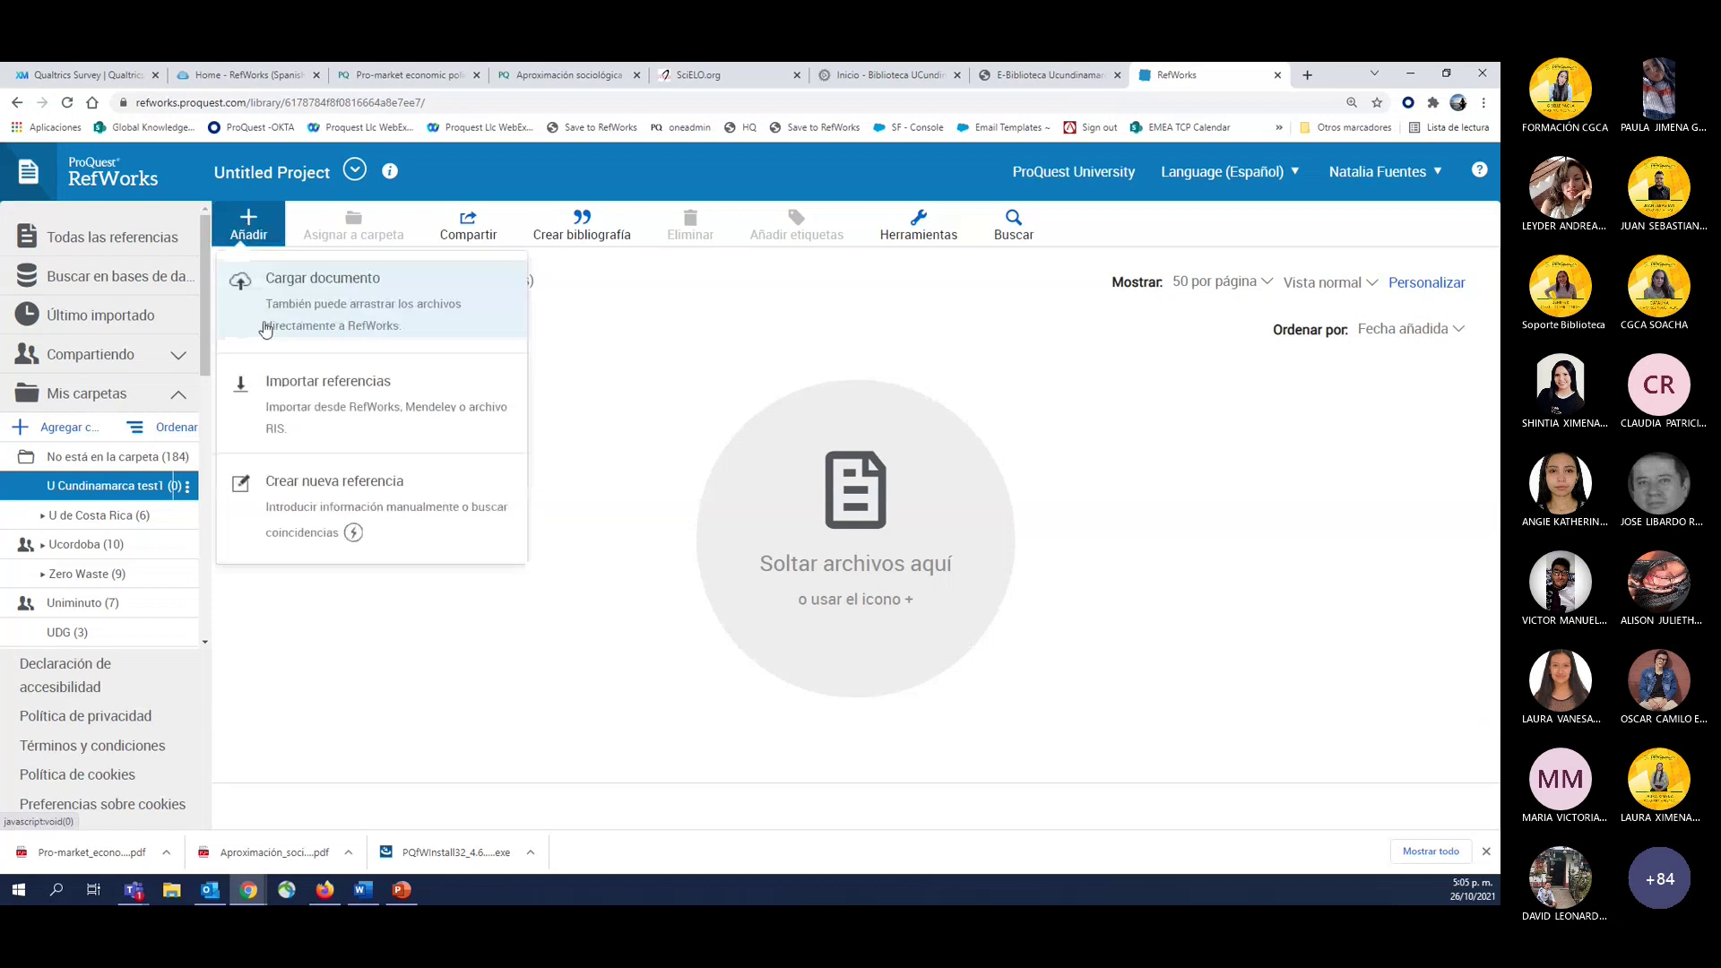
left_click(346, 290)
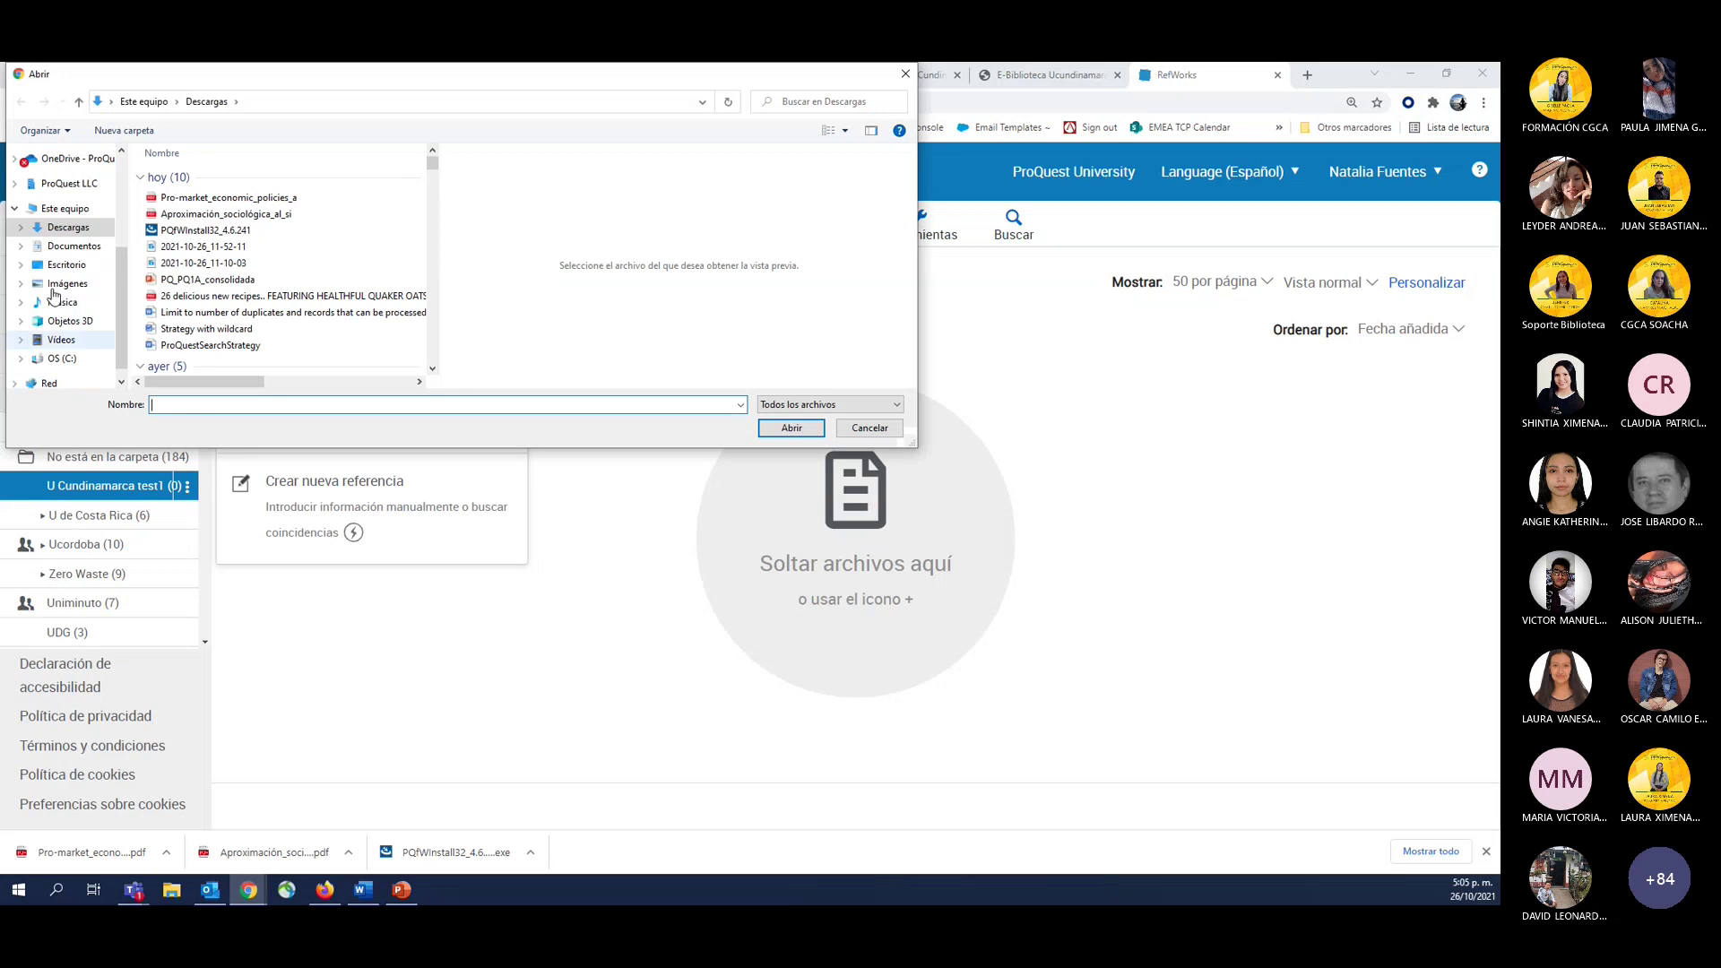
left_click(207, 215)
left_click(205, 198, "ctrl")
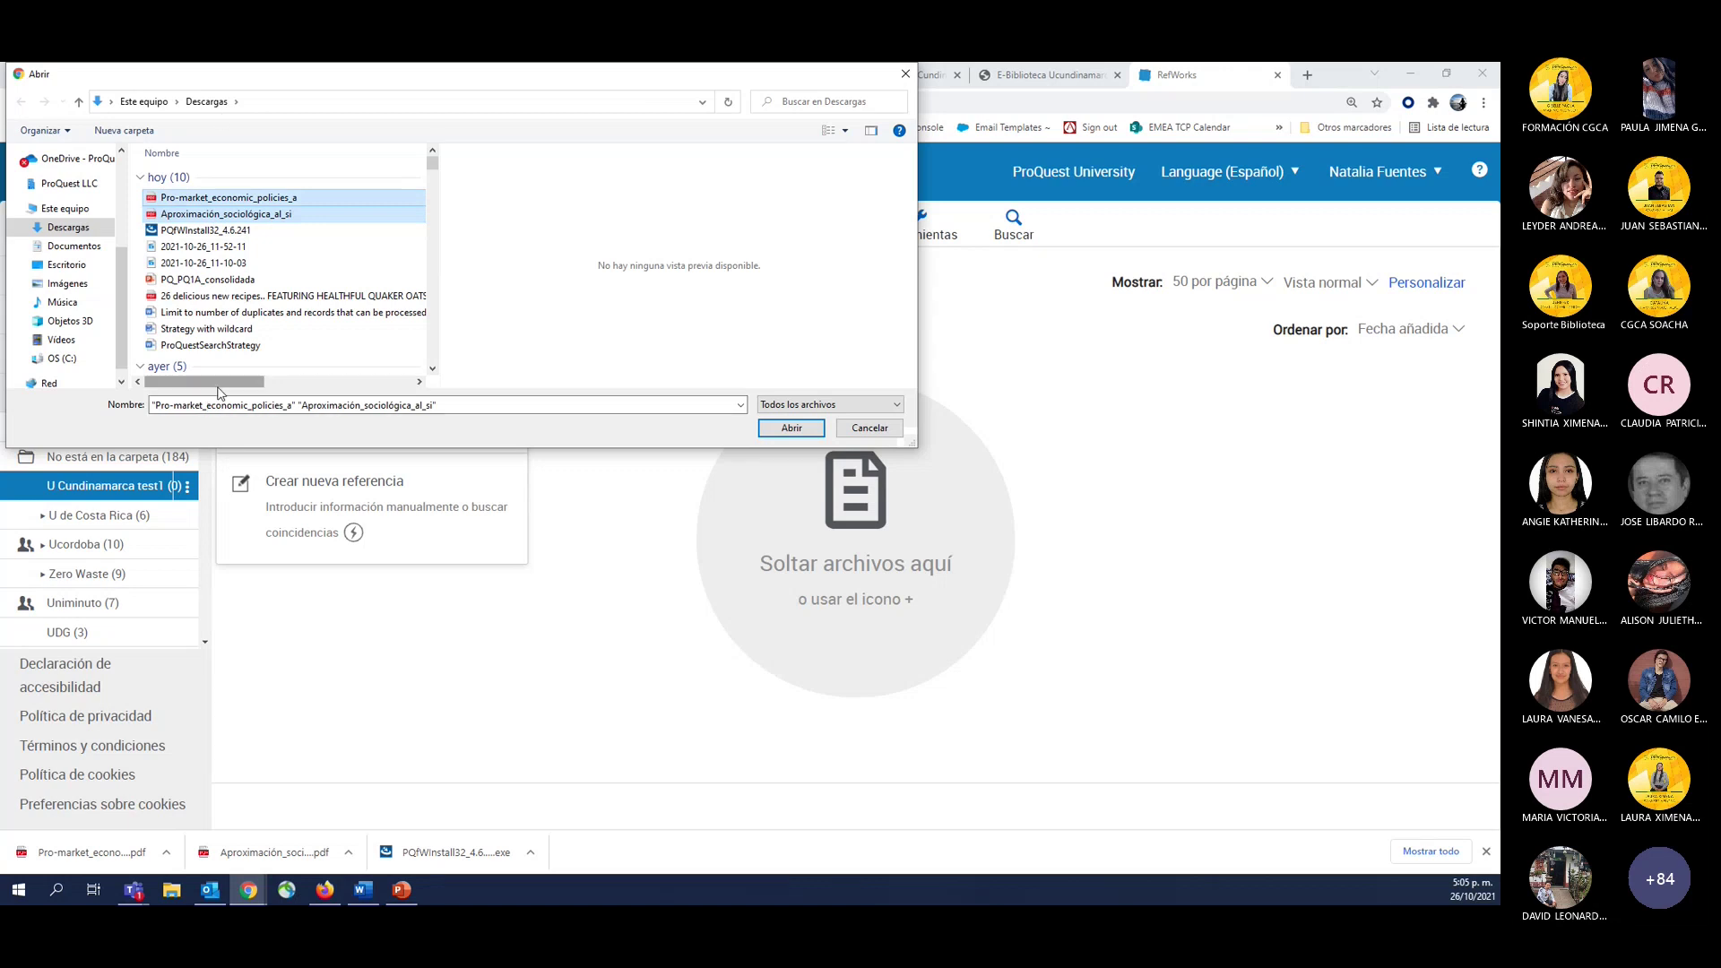
left_click(216, 182)
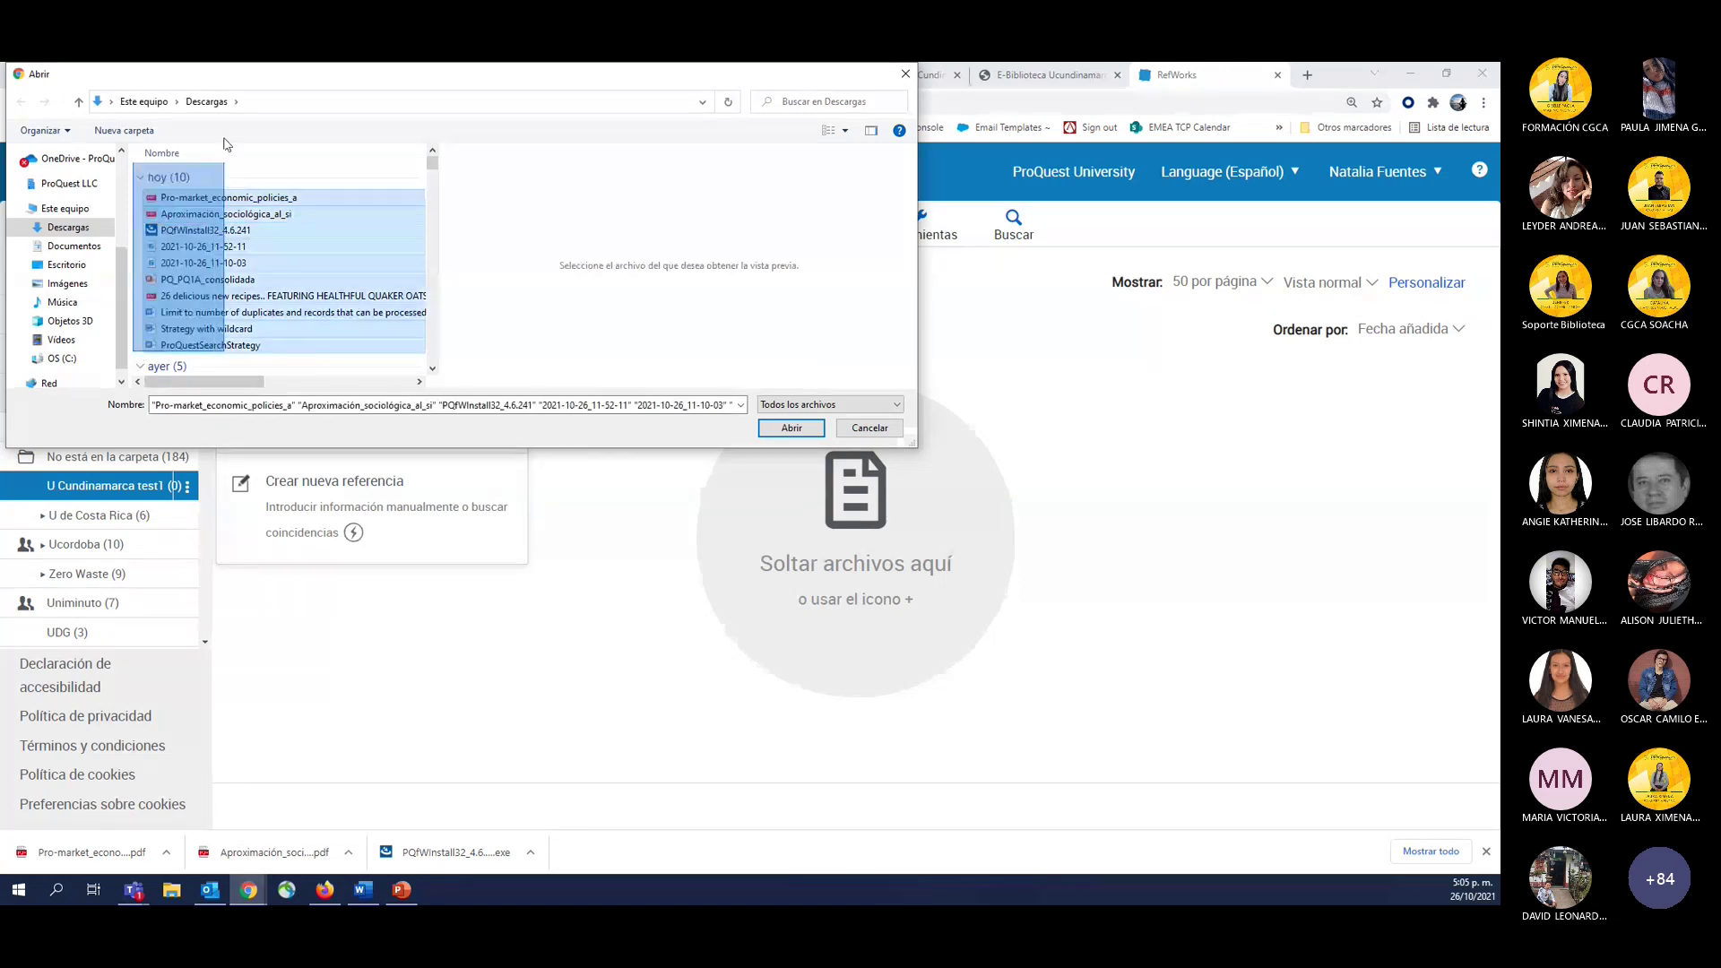
left_click(215, 197)
left_click(224, 214, "ctrl")
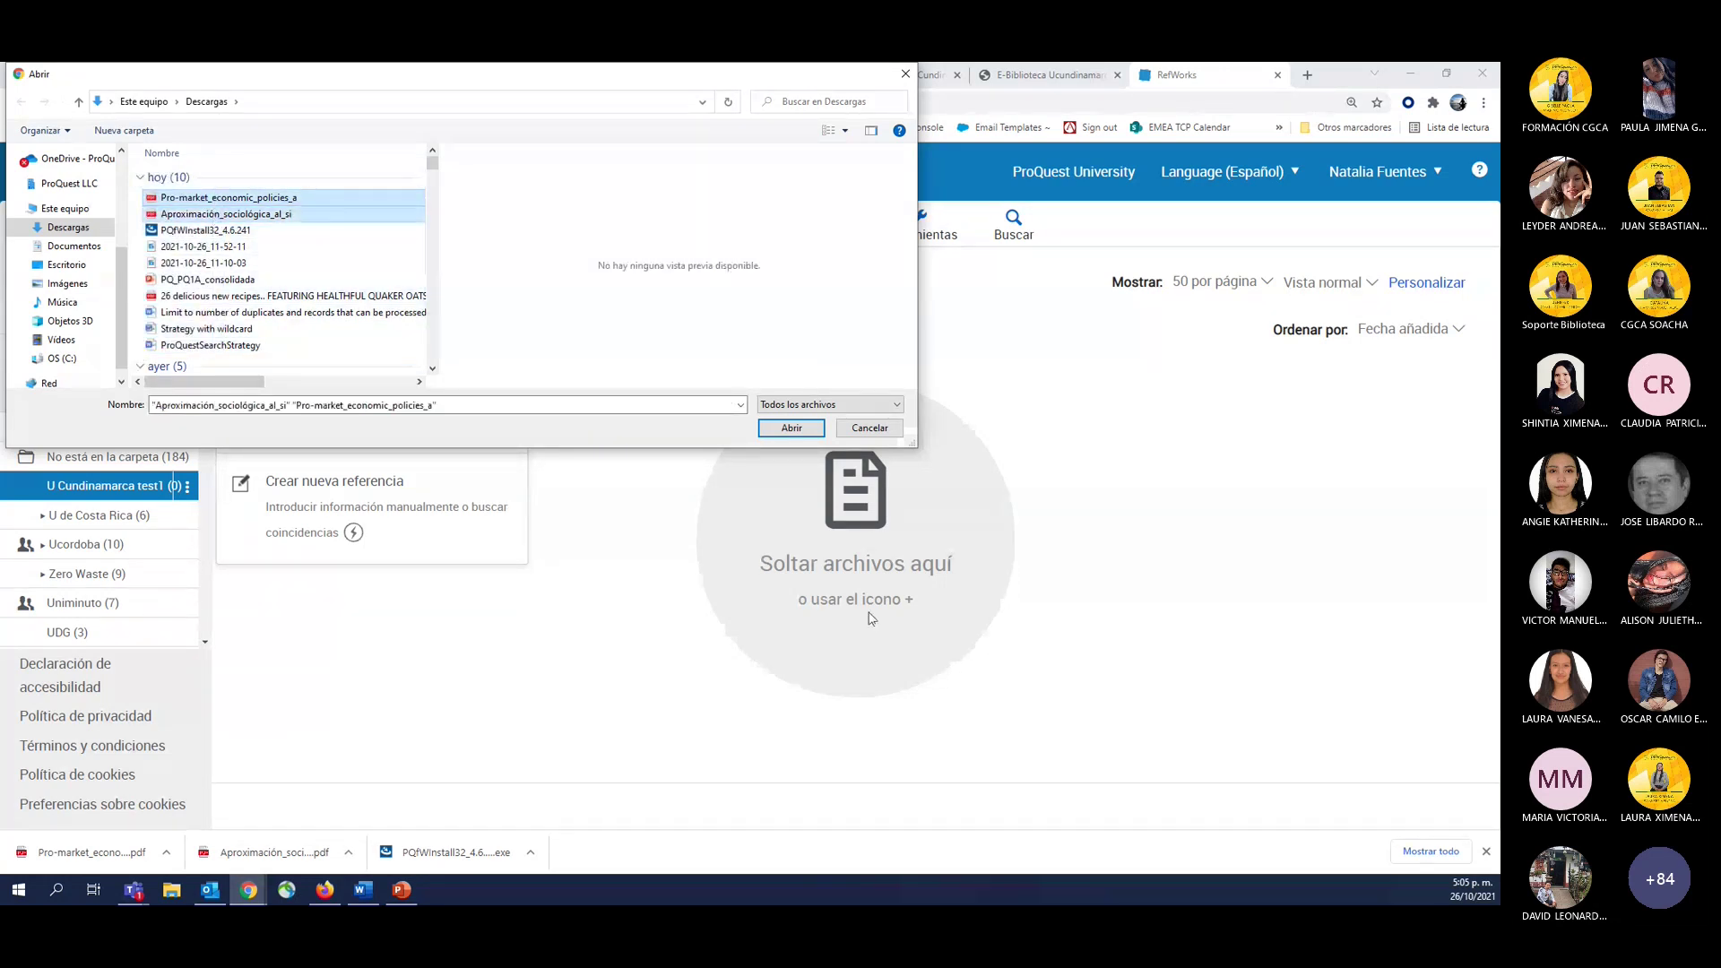
left_click(870, 428)
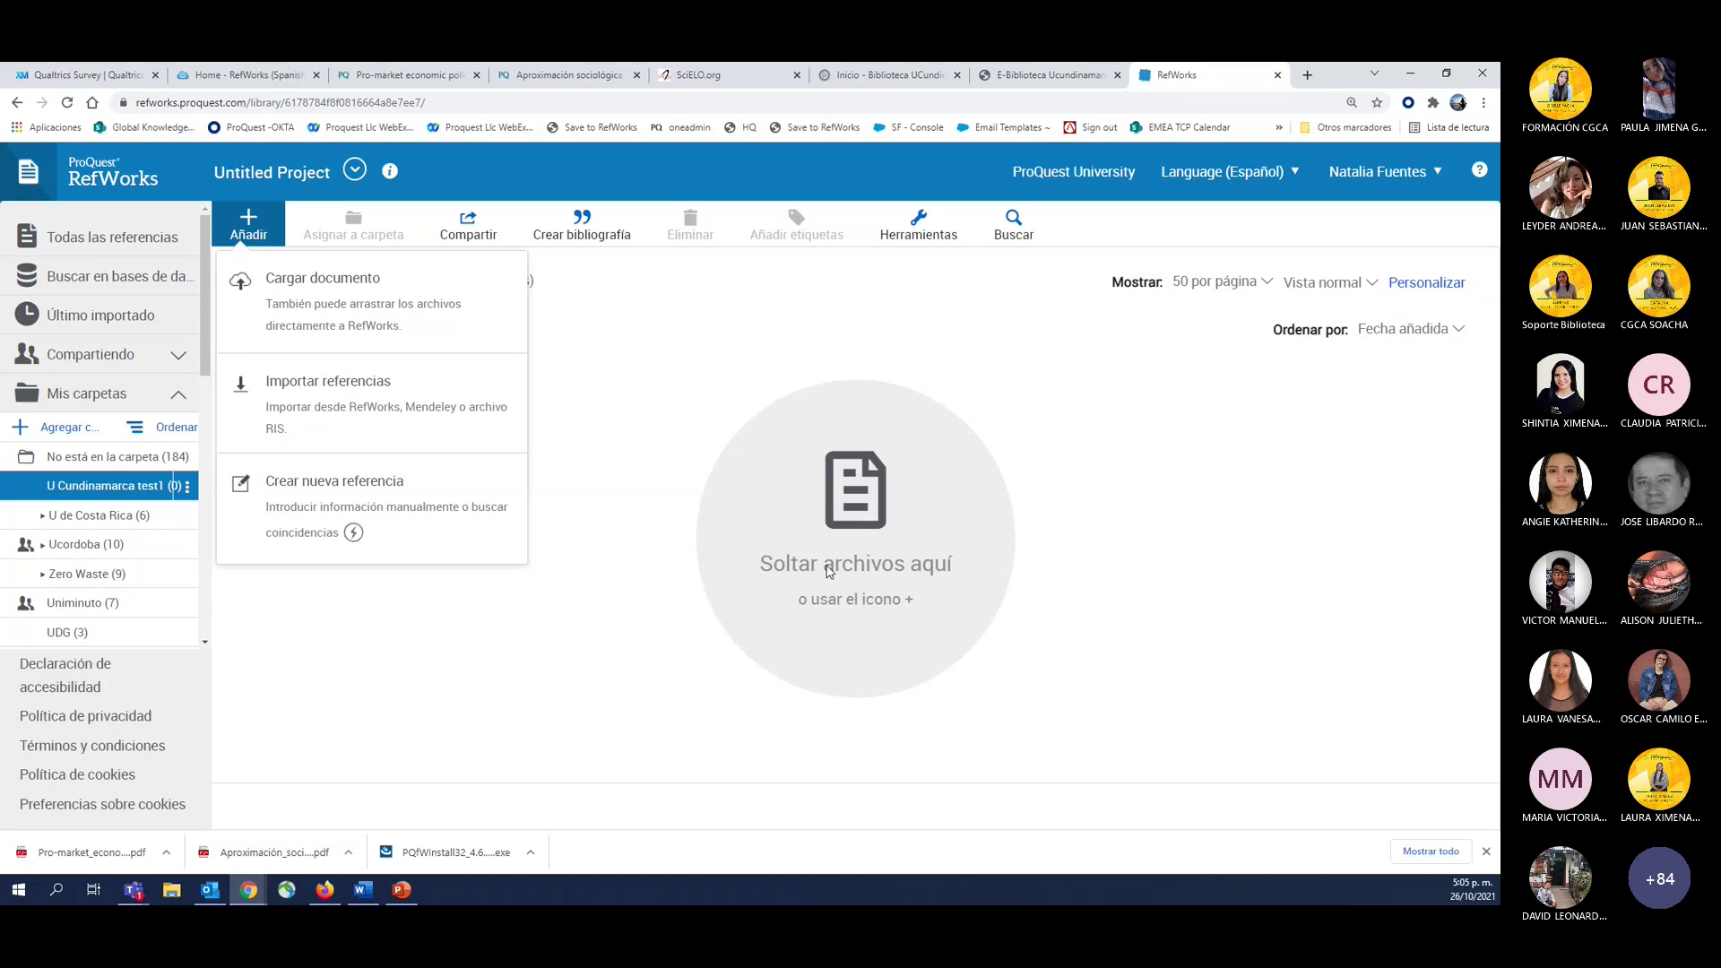
mouse_move(269, 850)
left_mouse_down()
mouse_move(514, 714)
mouse_move(775, 631)
mouse_move(269, 848)
left_mouse_up()
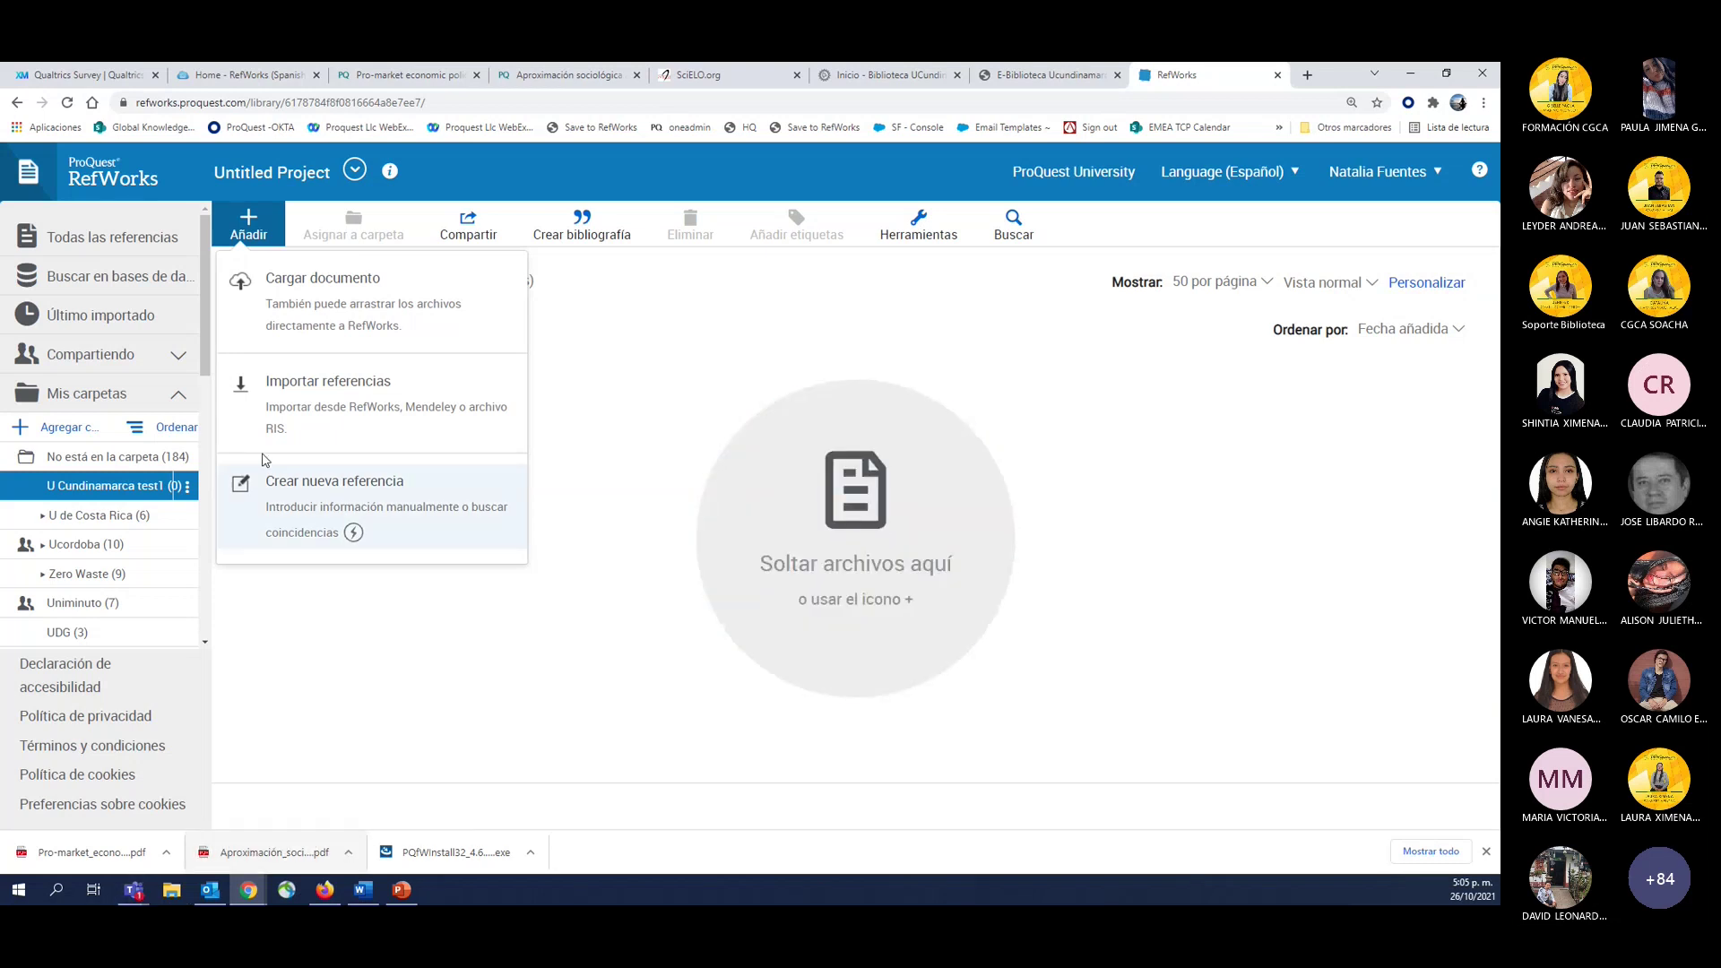
Upload the Pro-market economic policies and Aproximación sociológica PDFs together from Descargas into RefWorks.
left_click(315, 294)
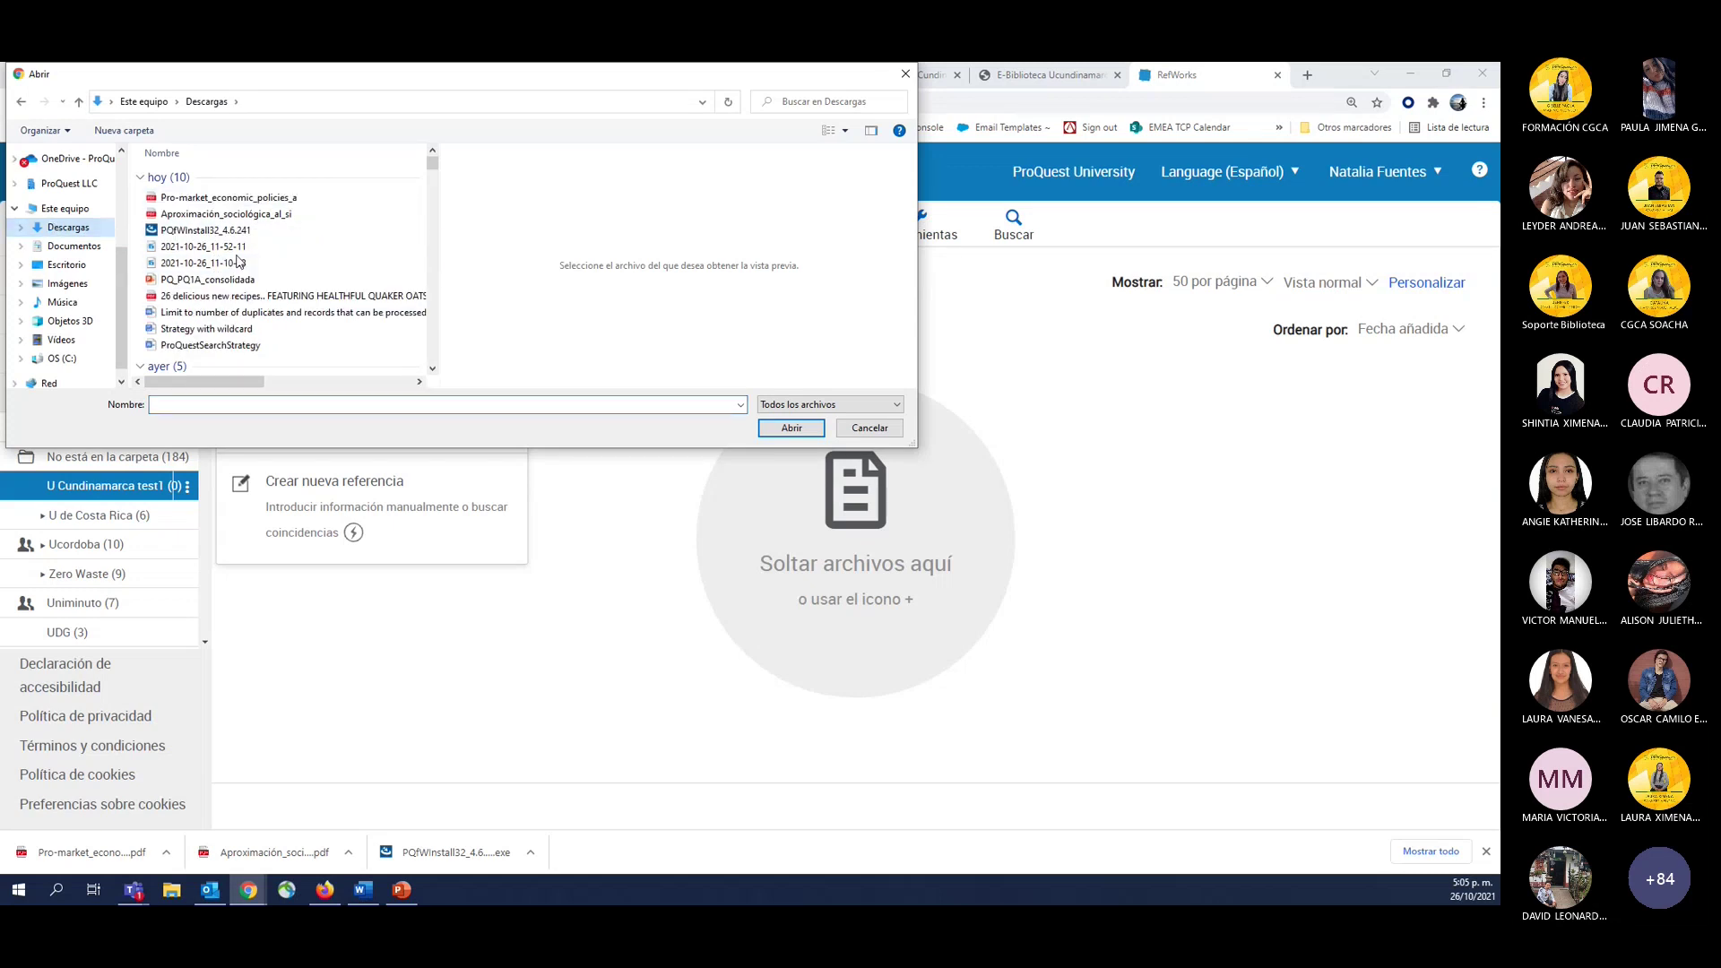
left_click(192, 197)
left_click(203, 215, "shift")
left_click(792, 427)
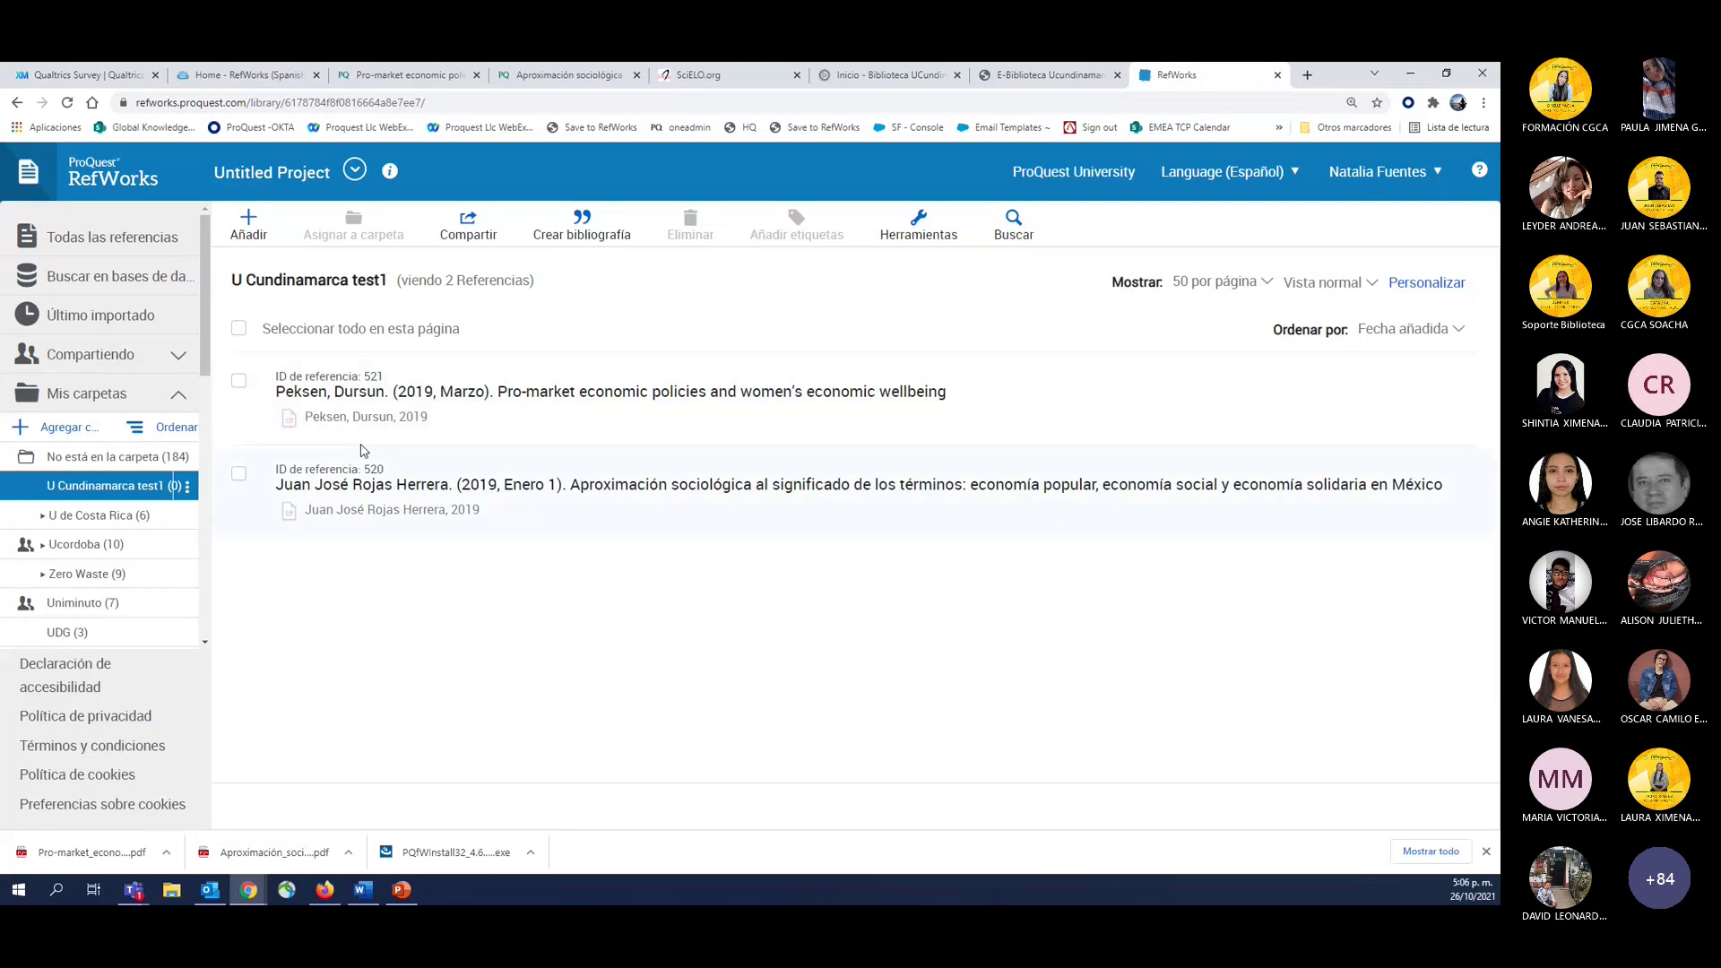
Review the Peksen 2019 Pro-market reference details: Journal Article, volume 22, issue 1, pages 159-183.
left_click(341, 410)
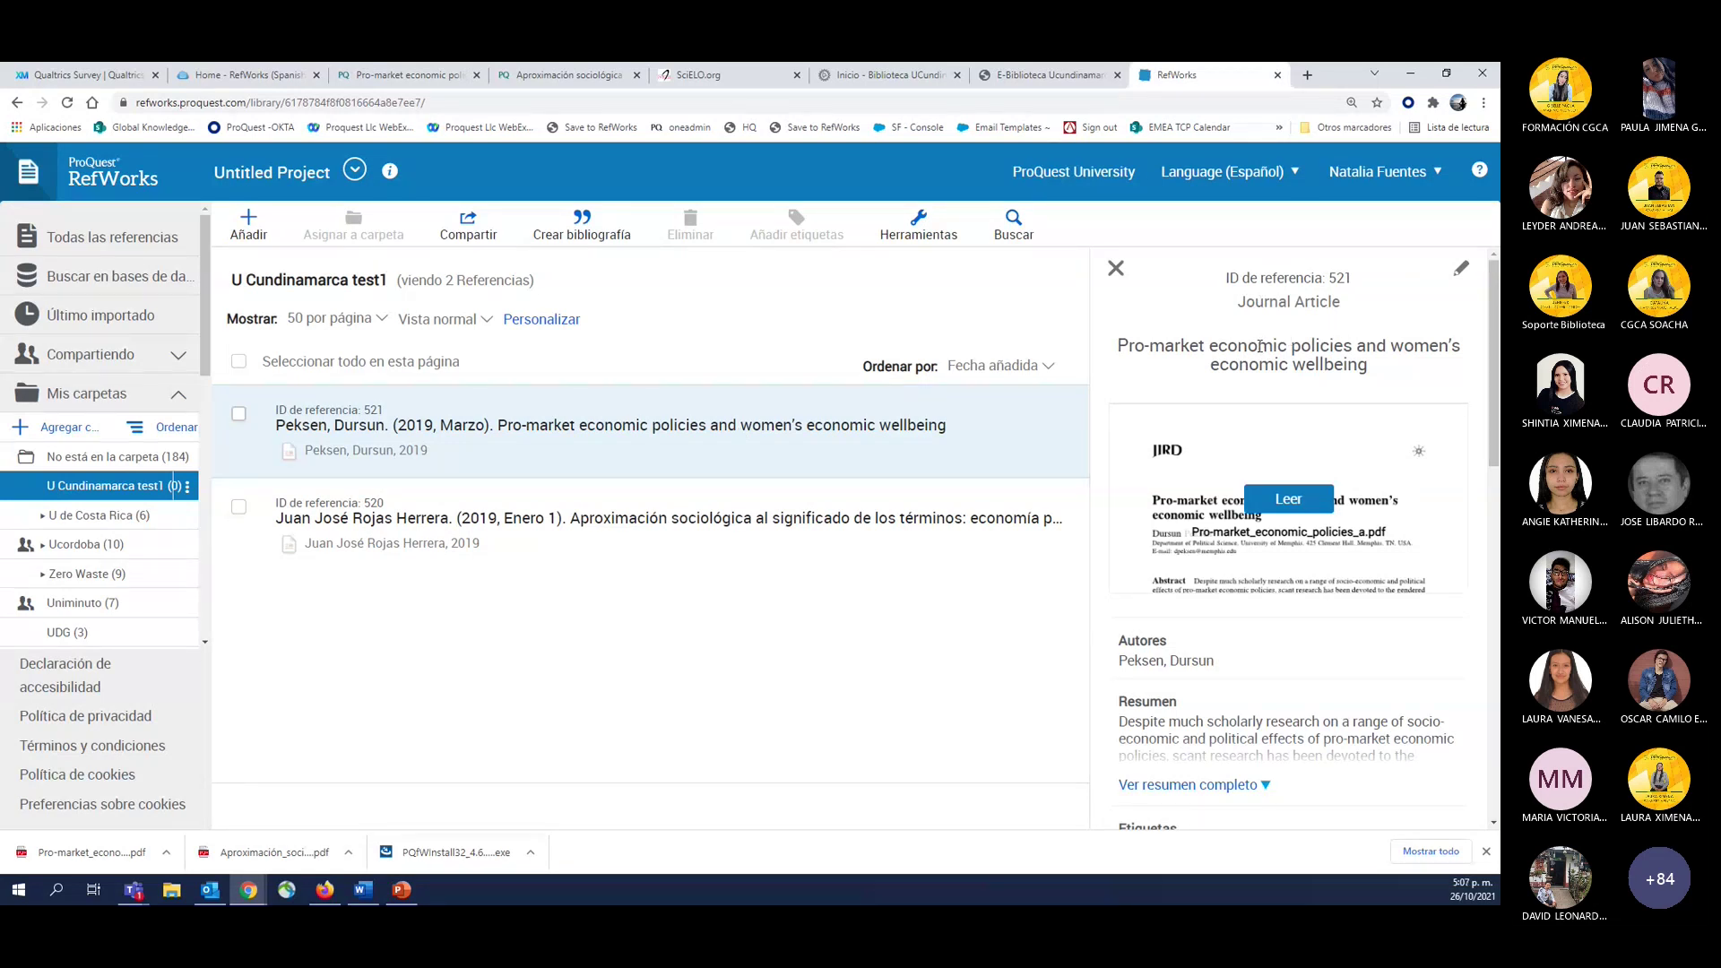
scroll(1259, 346, "down", 3)
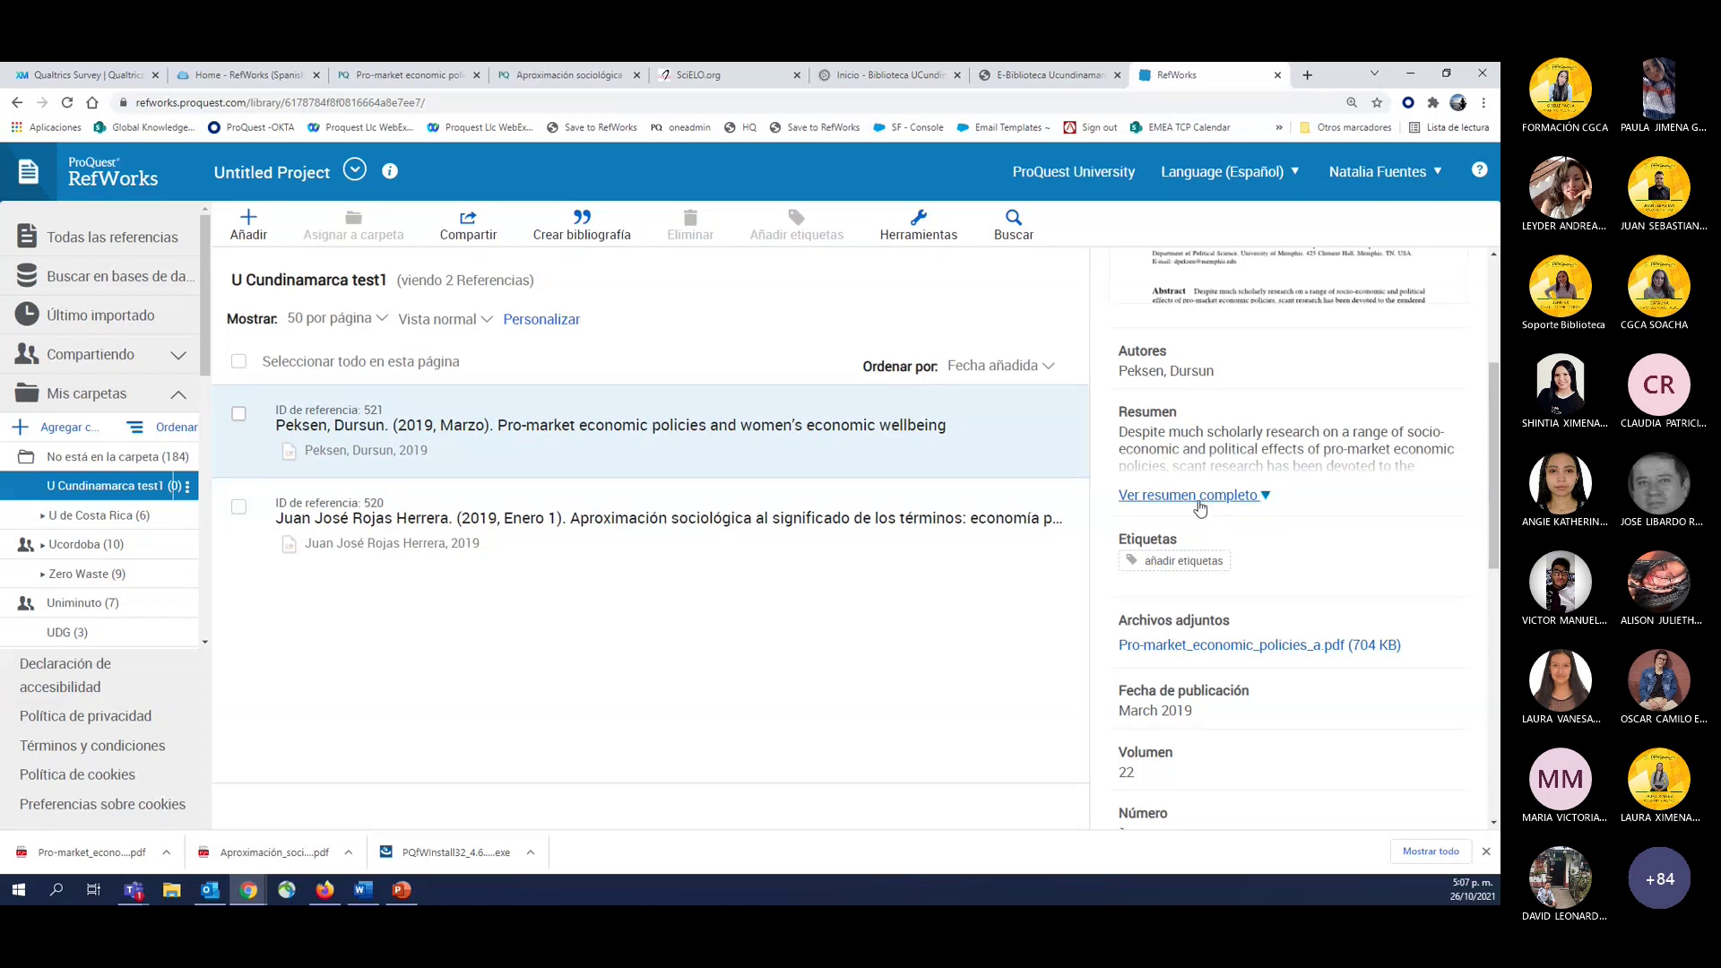
scroll(1200, 507, "down", 2)
scroll(1200, 507, "down", 5)
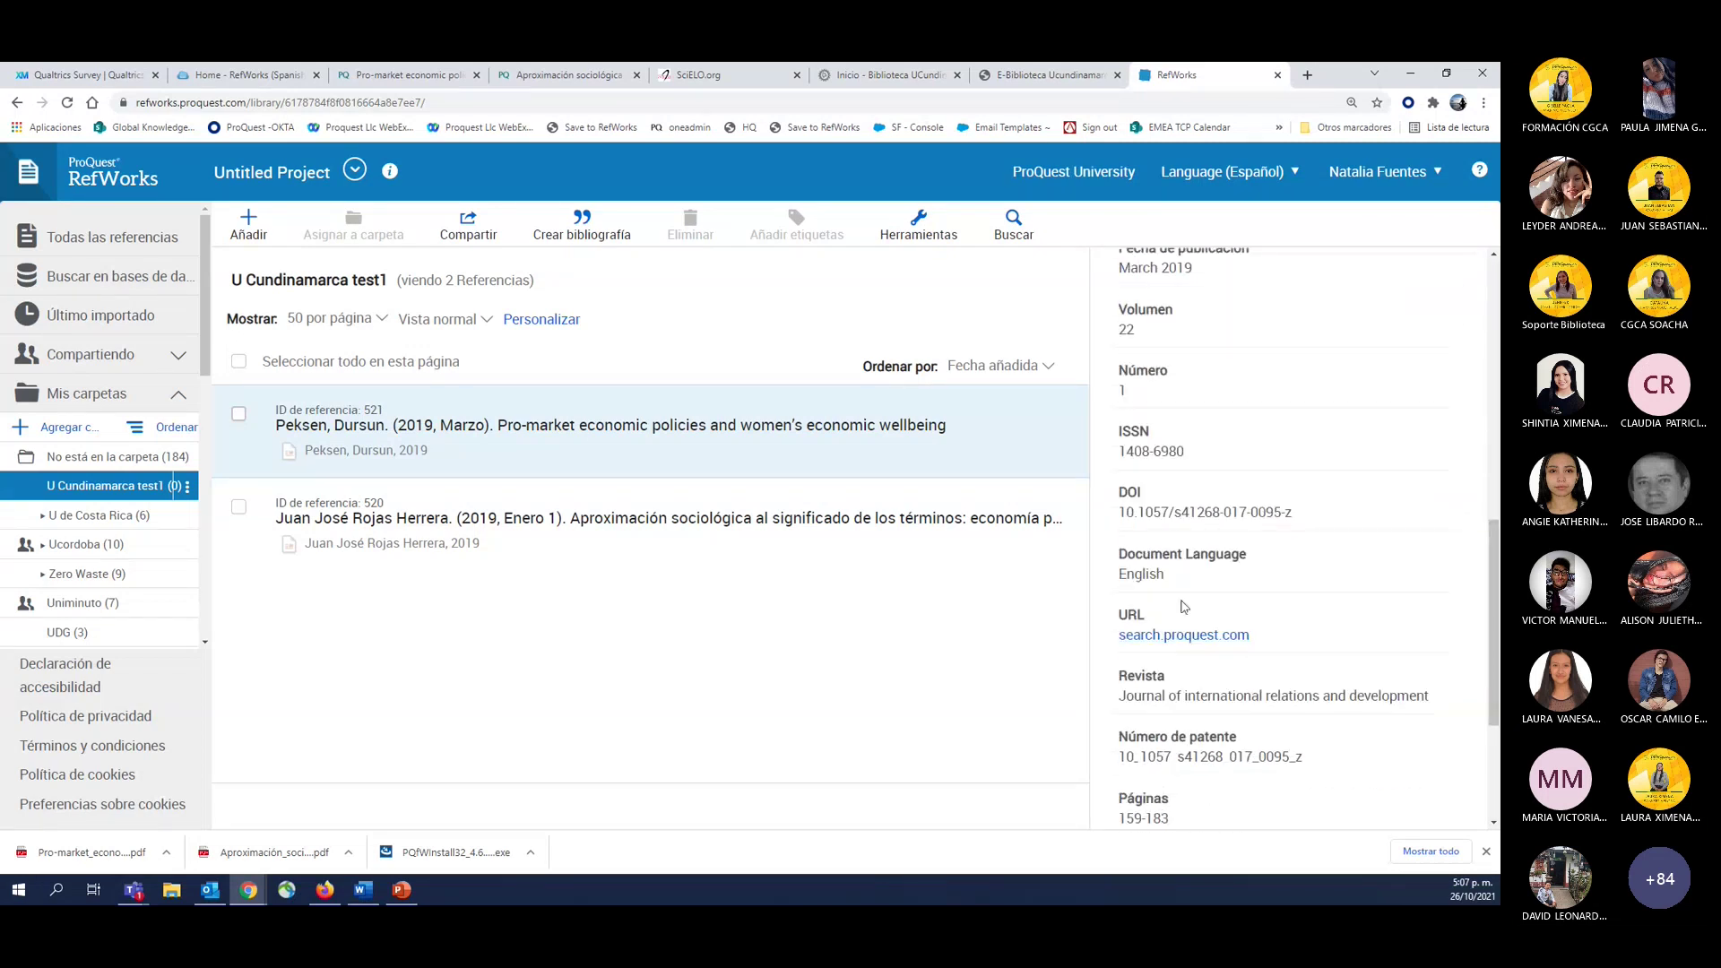
scroll(1224, 727, "down", 1)
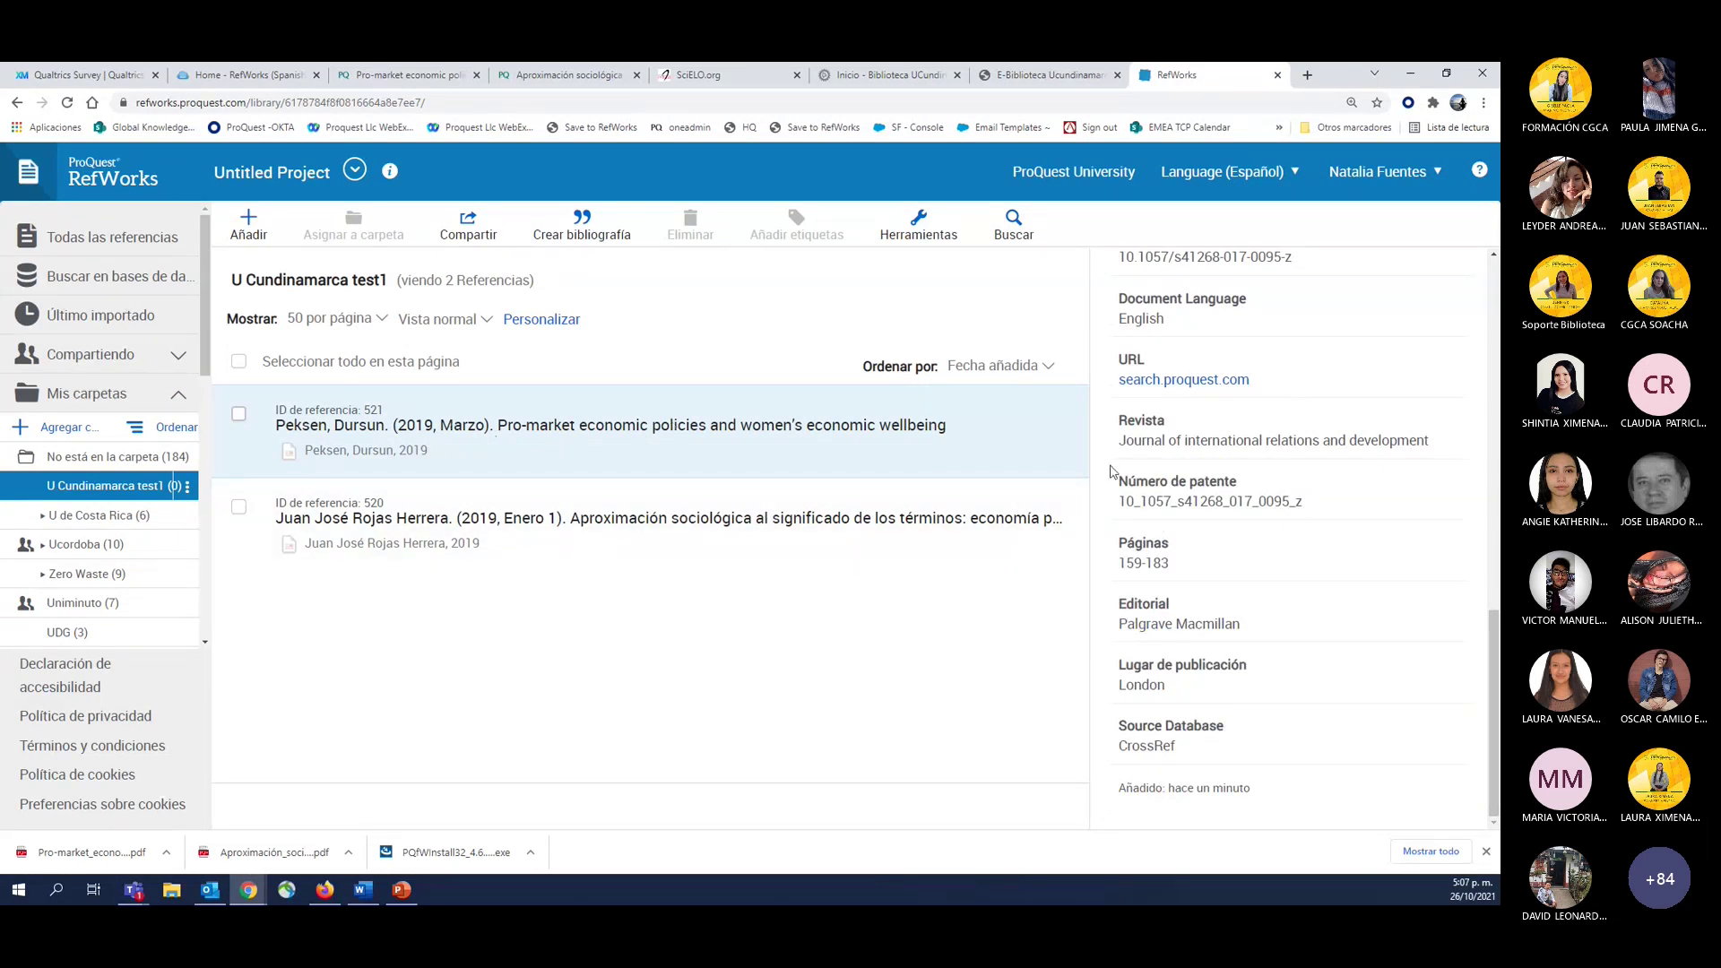
scroll(1237, 657, "up", 10)
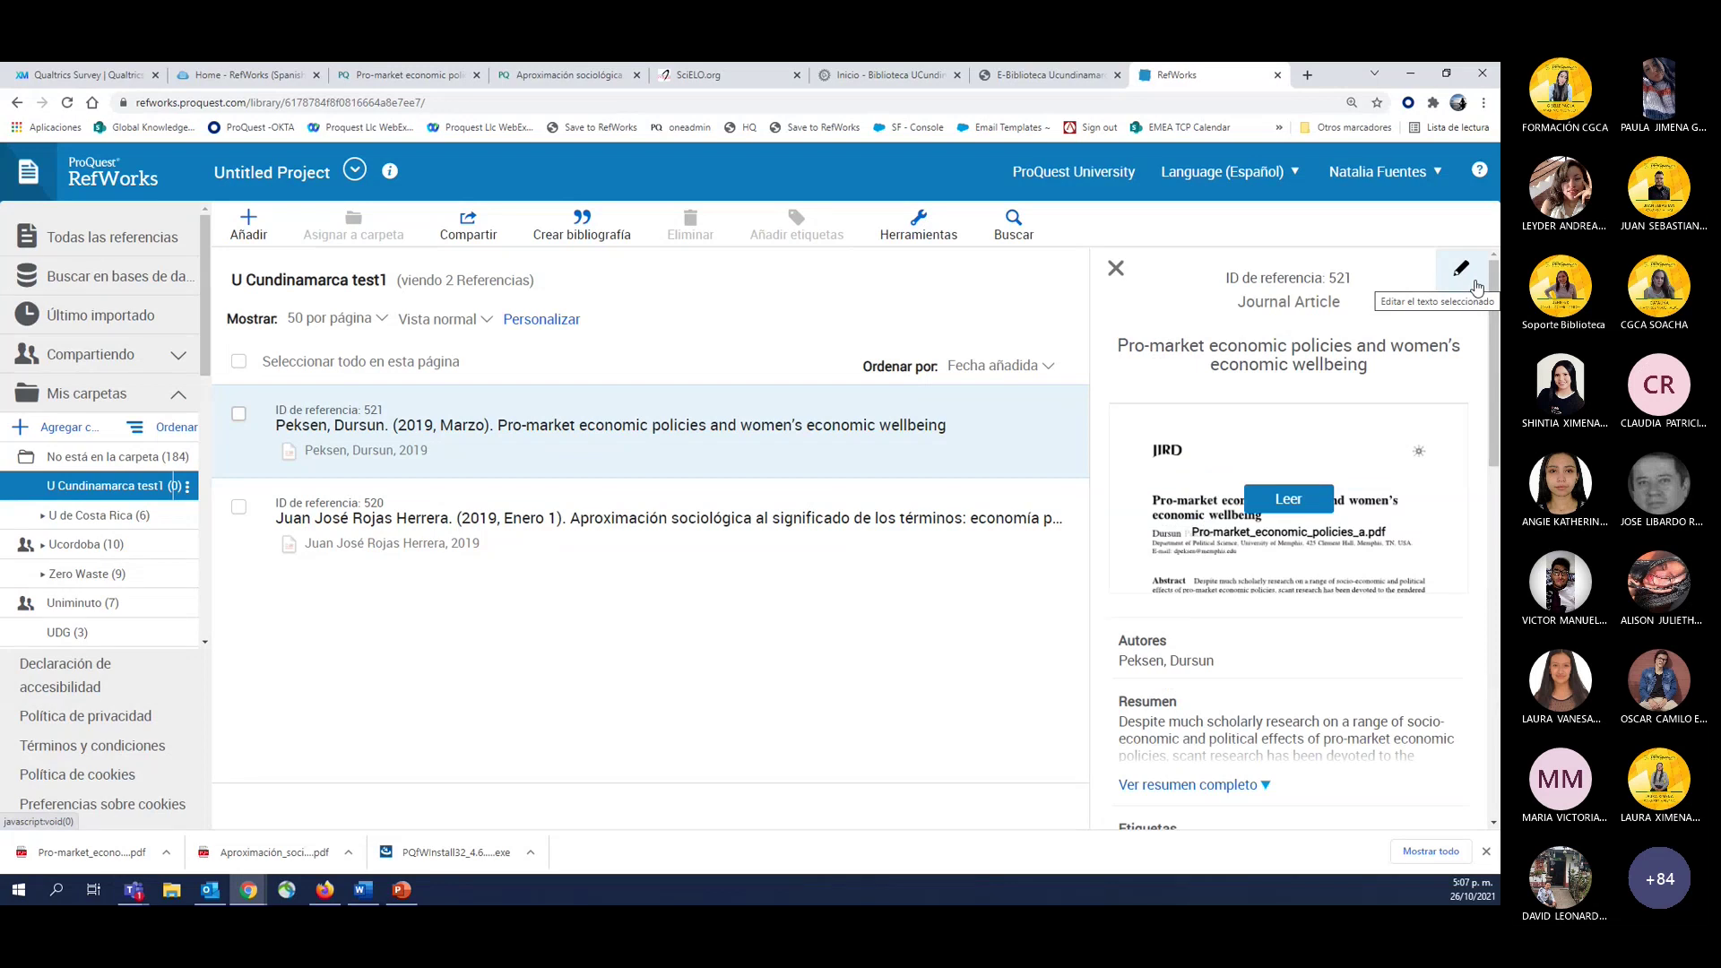
scroll(1406, 581, "down", 5)
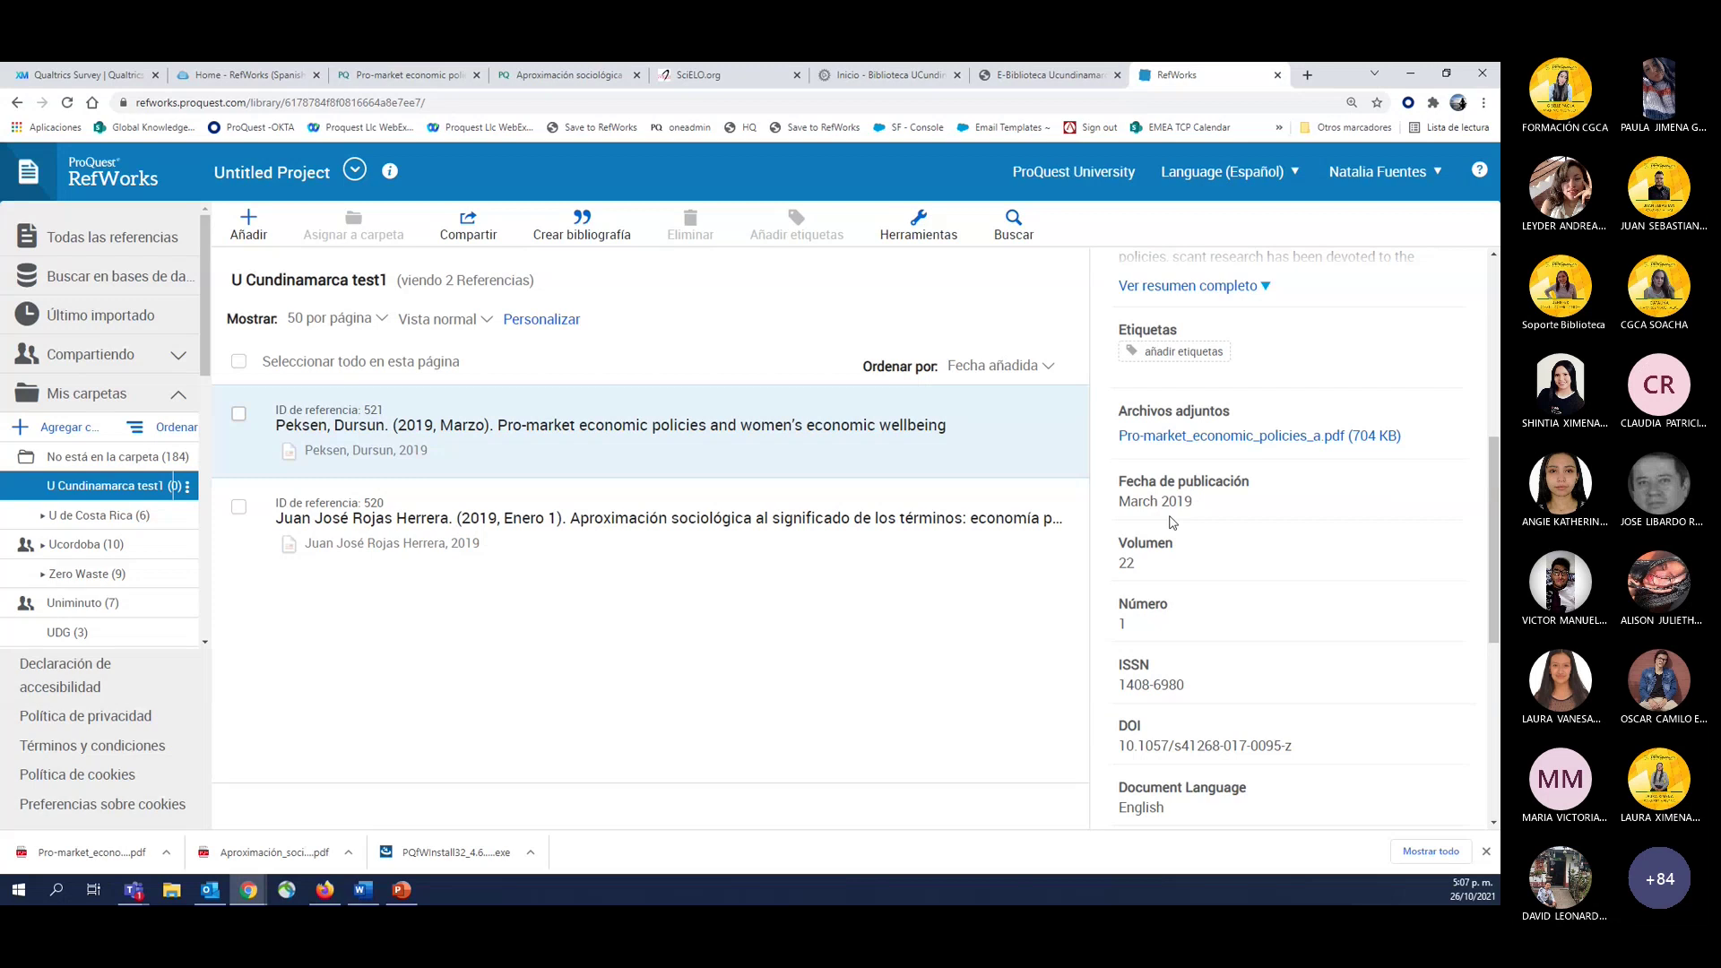
scroll(1171, 522, "up", 5)
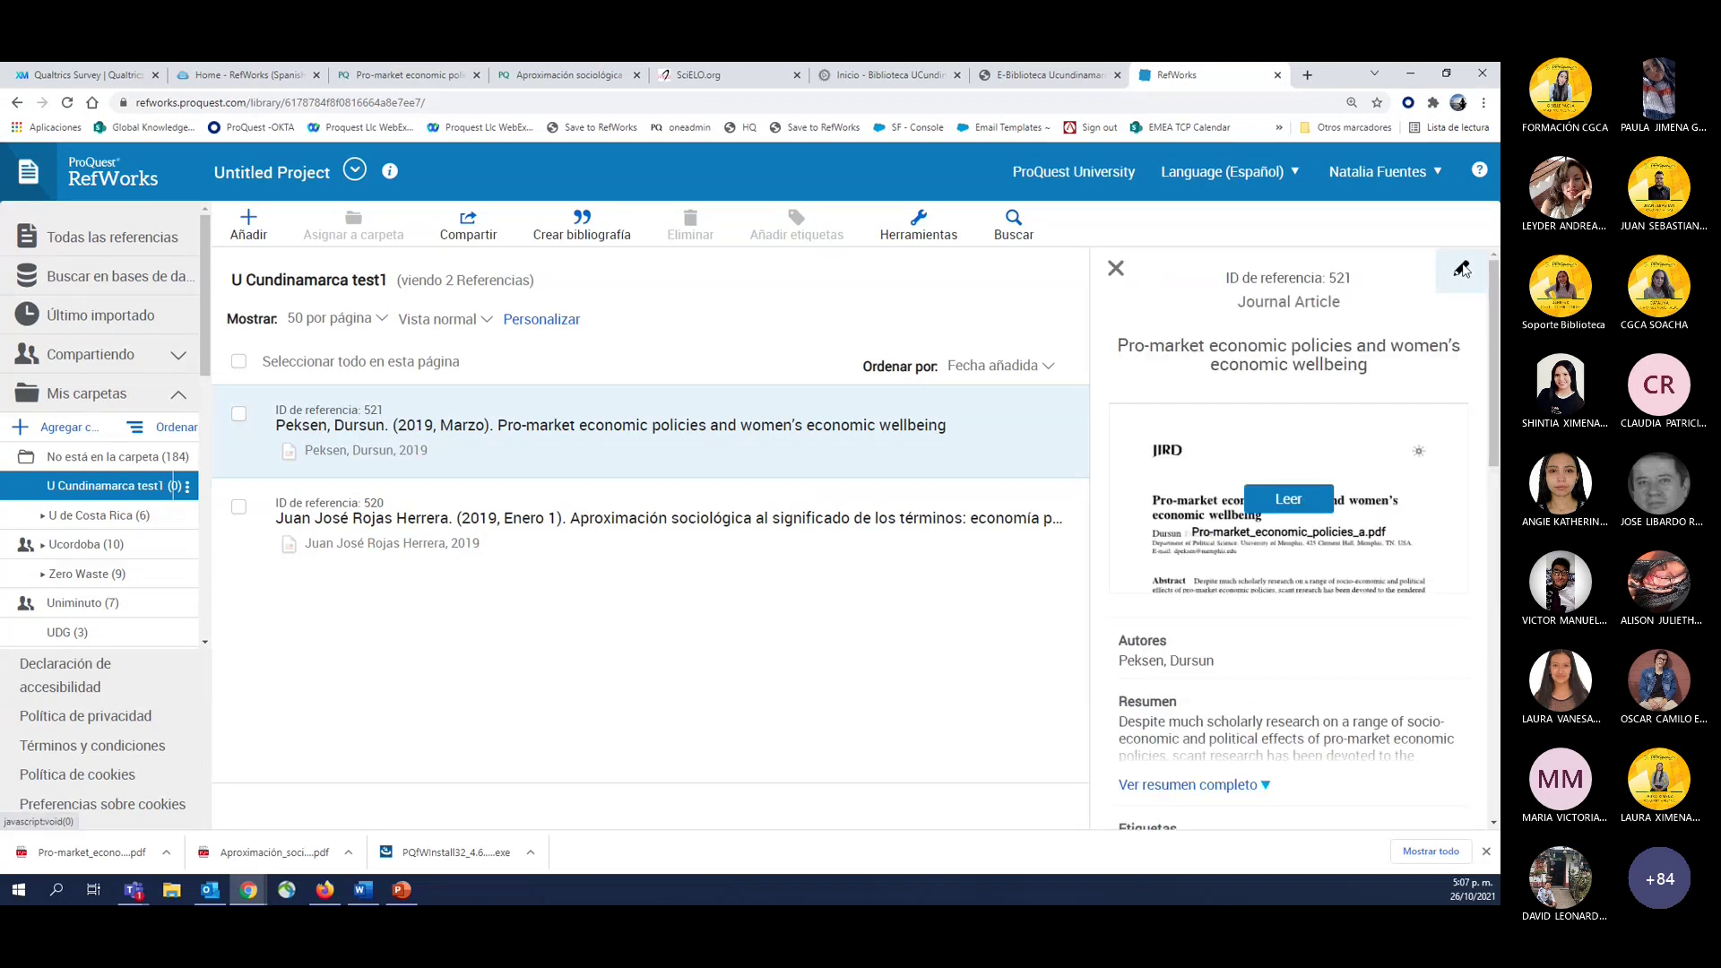
Edit the Peksen 2019 reference and browse for an attachment, but close the picker without attaching.
left_click(1462, 269)
scroll(1075, 603, "down", 5)
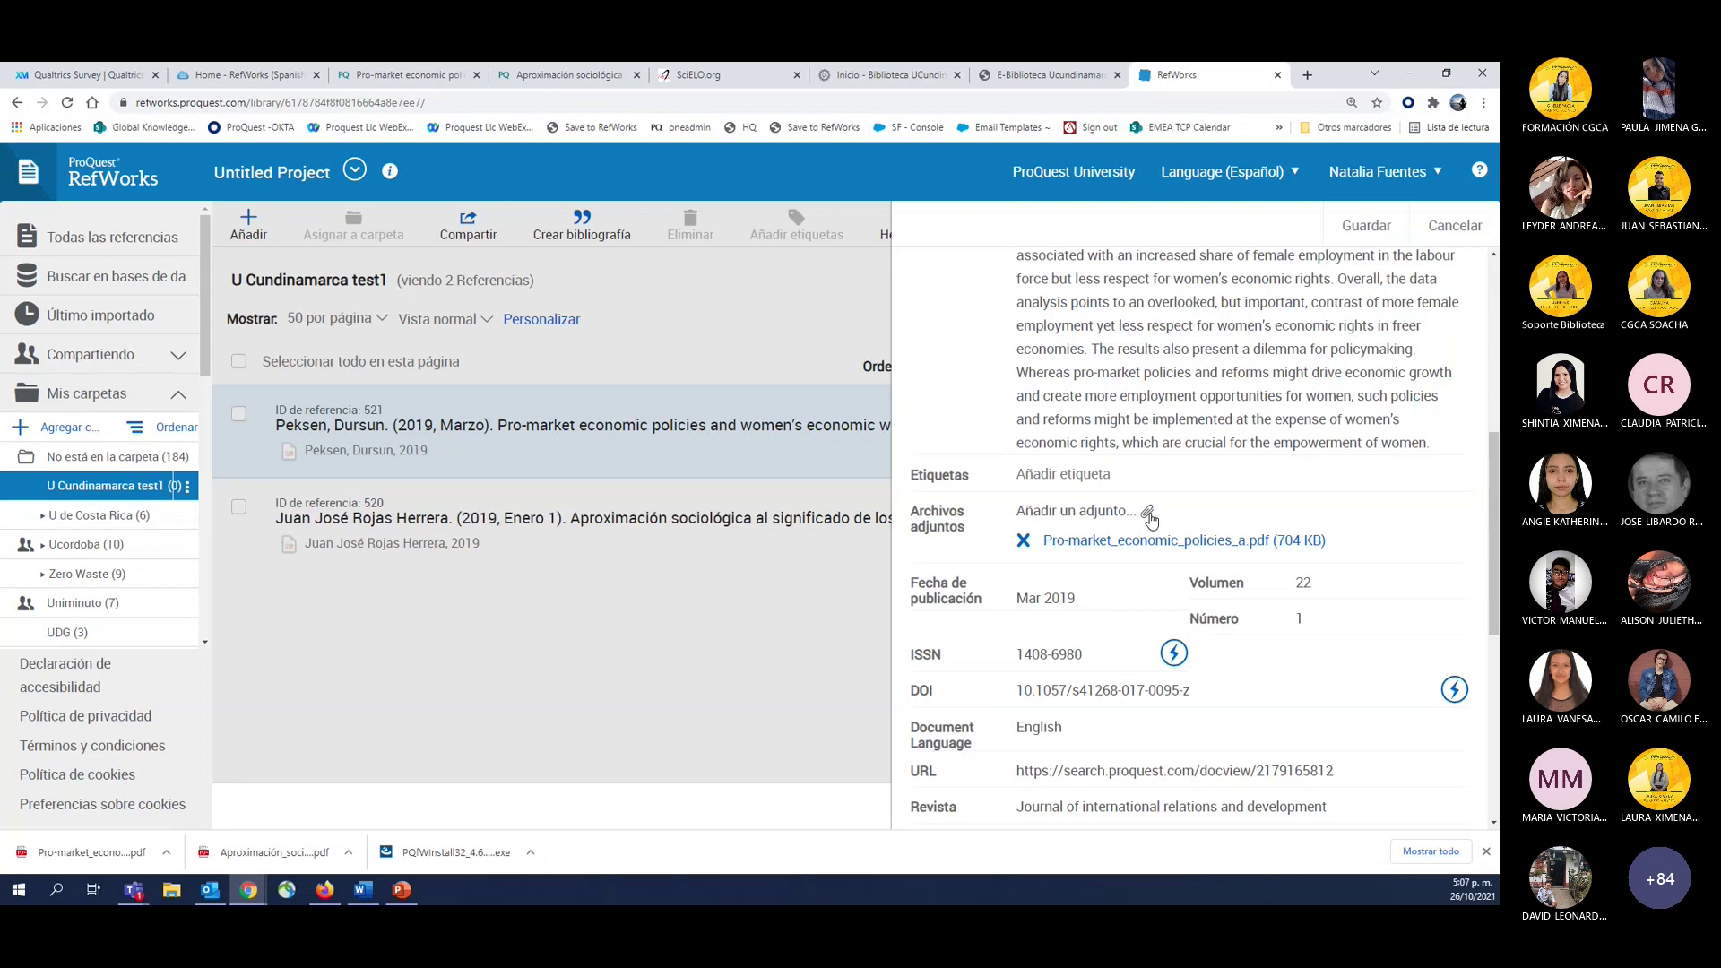
left_click(1147, 516)
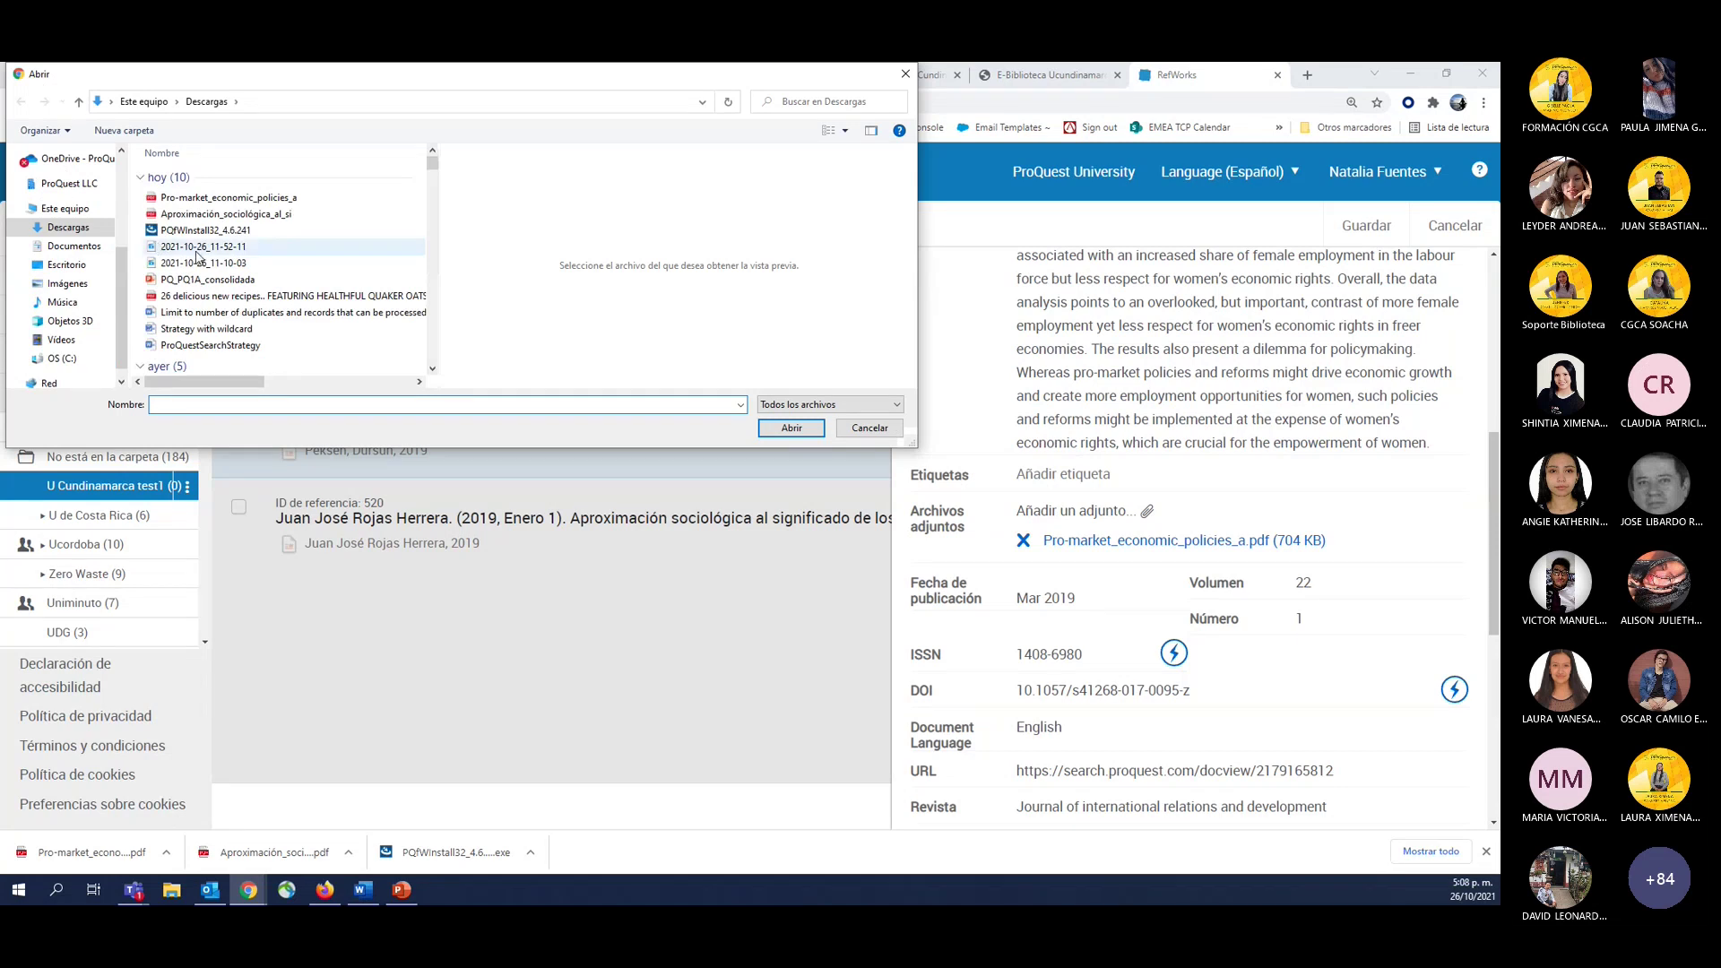
left_click(199, 255)
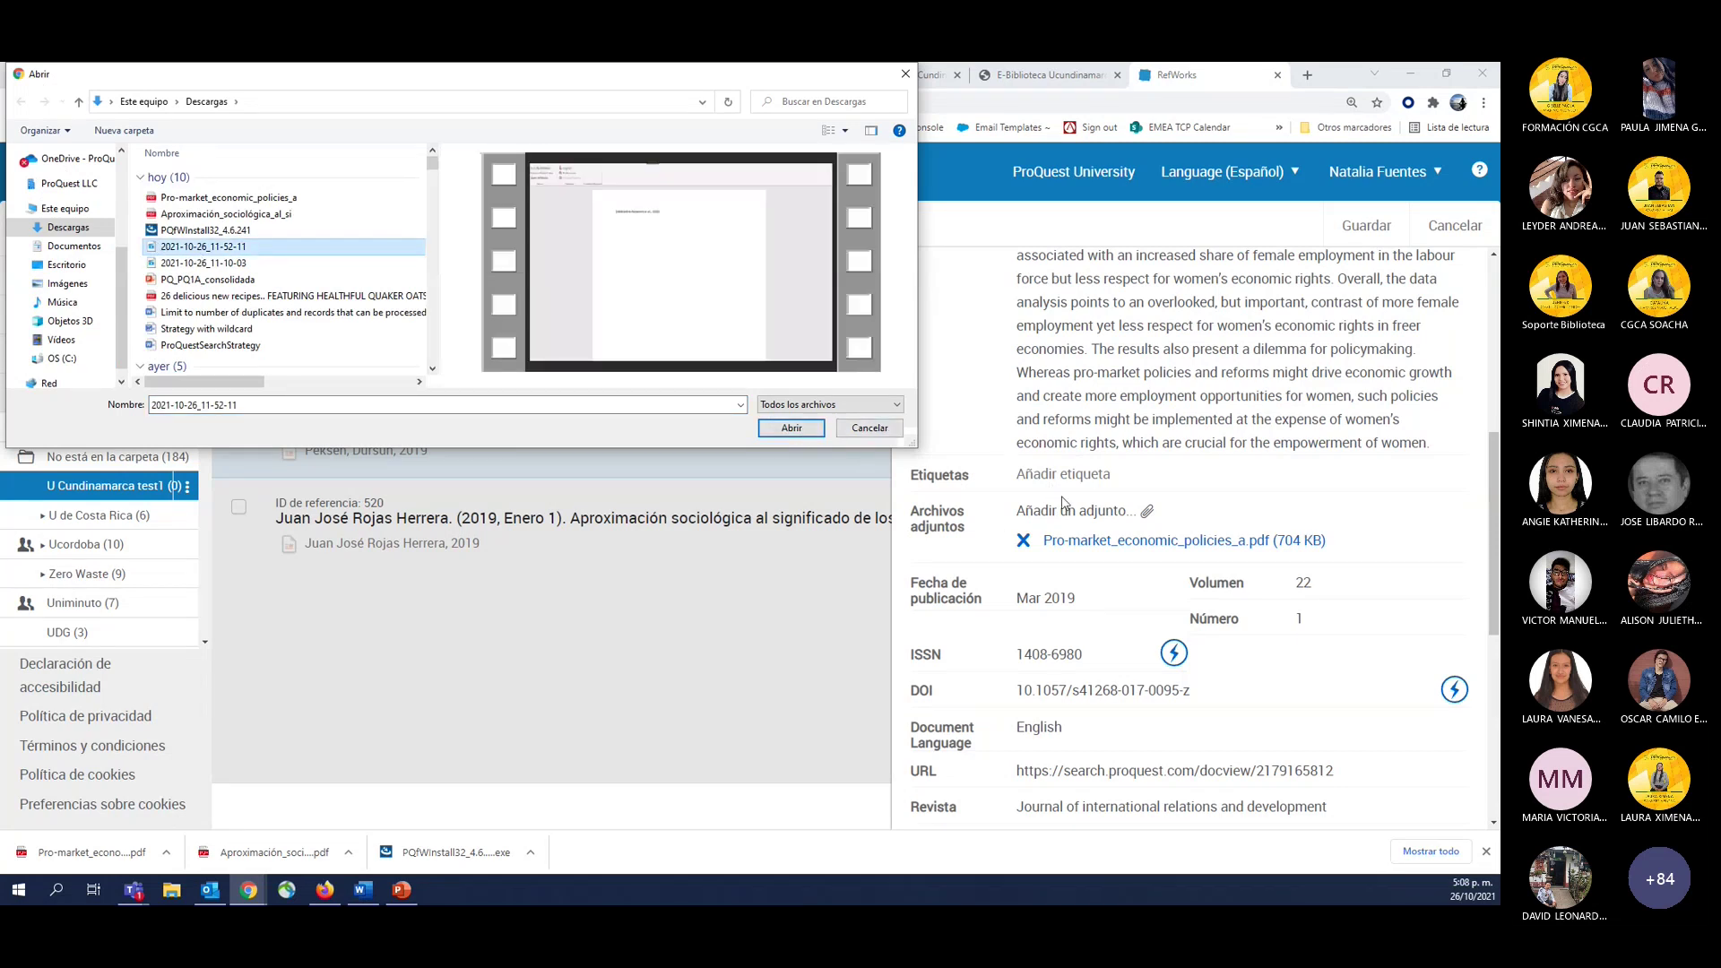
left_click(856, 436)
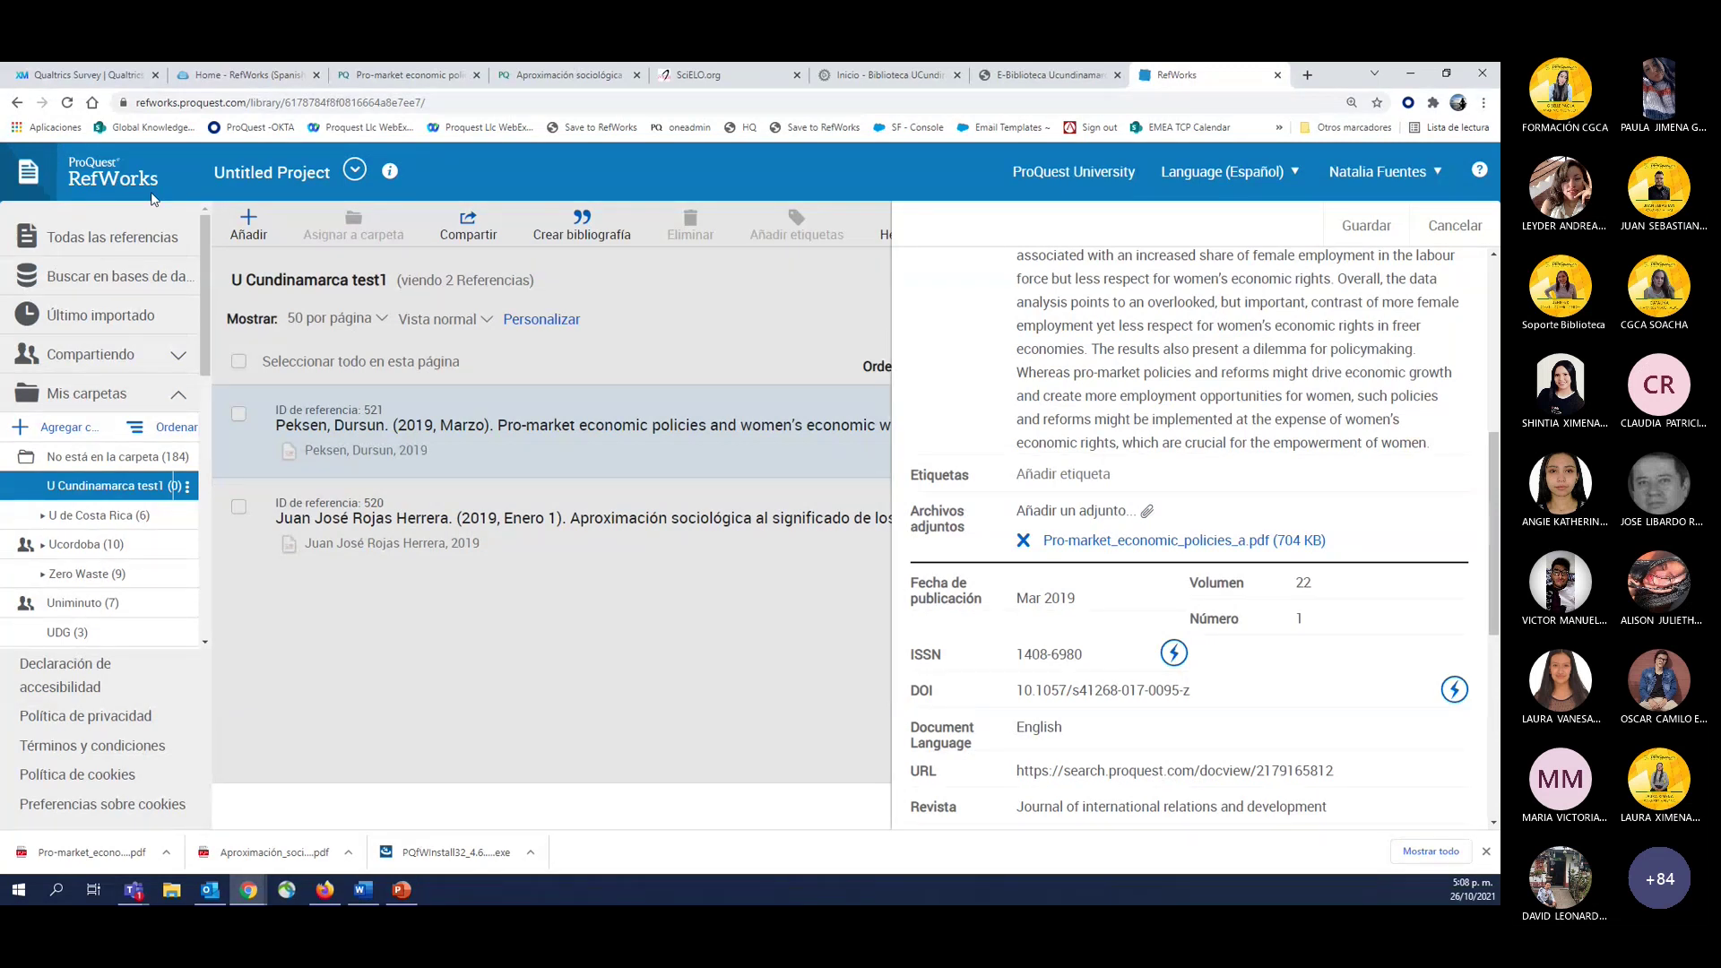
Discard the reference edits, open the attached Peksen PDF and highlight the first abstract passage.
left_click(1443, 237)
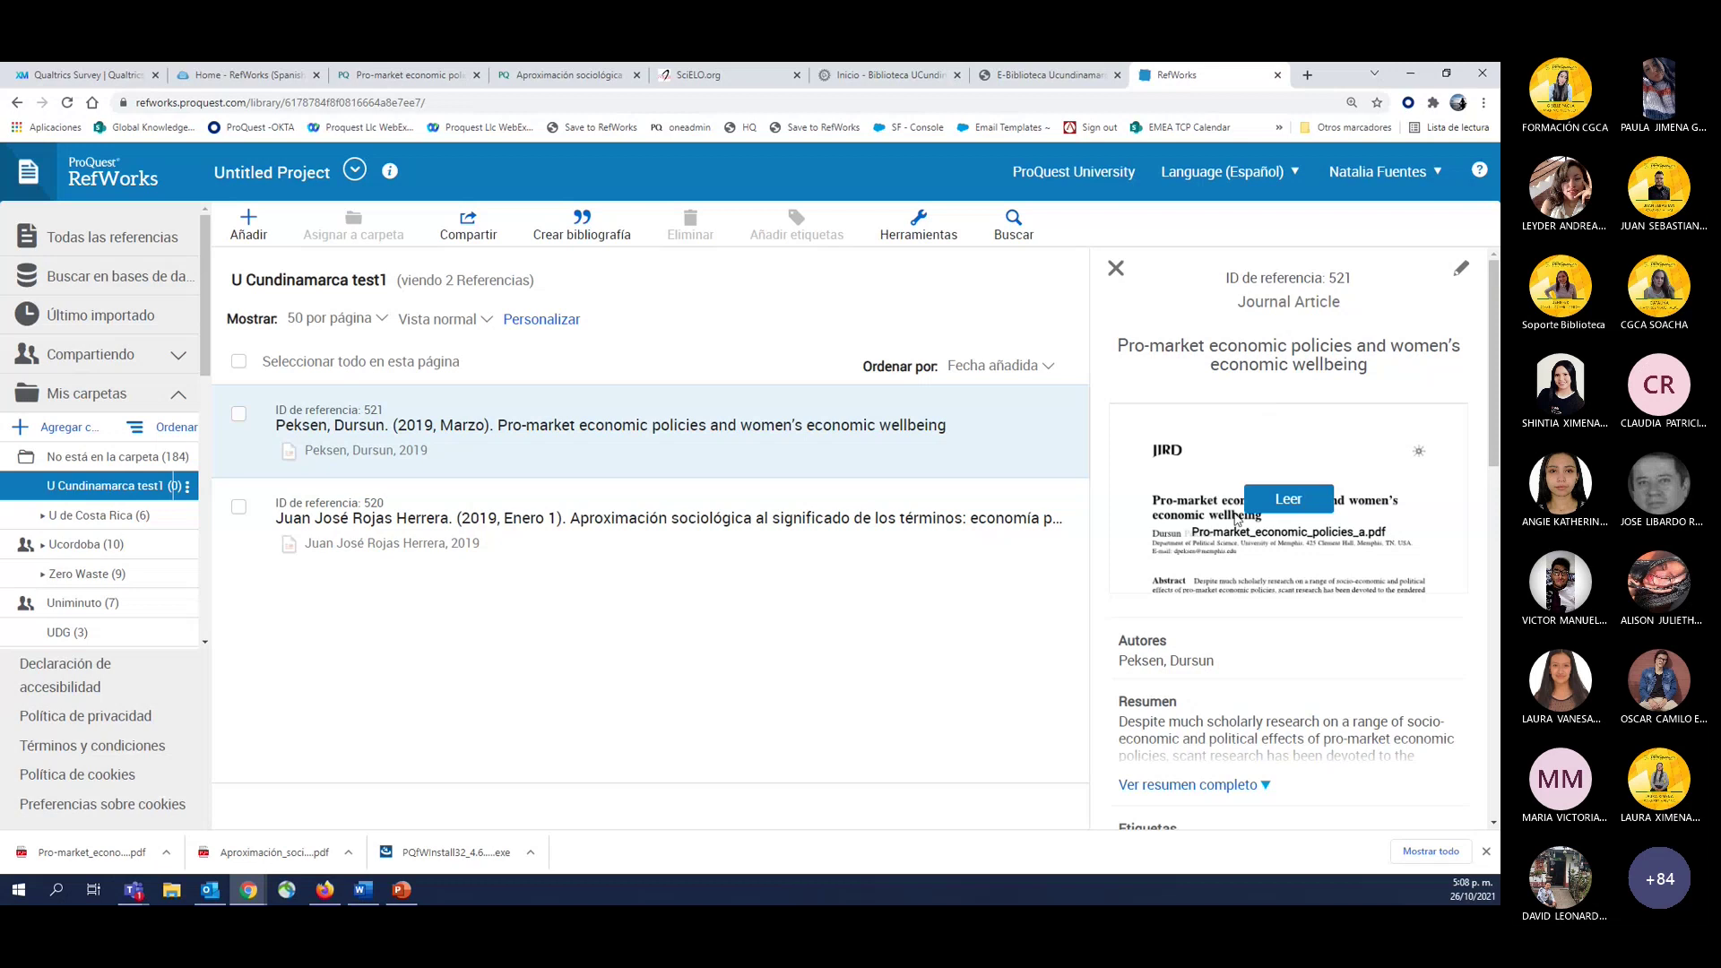
left_click(1291, 508)
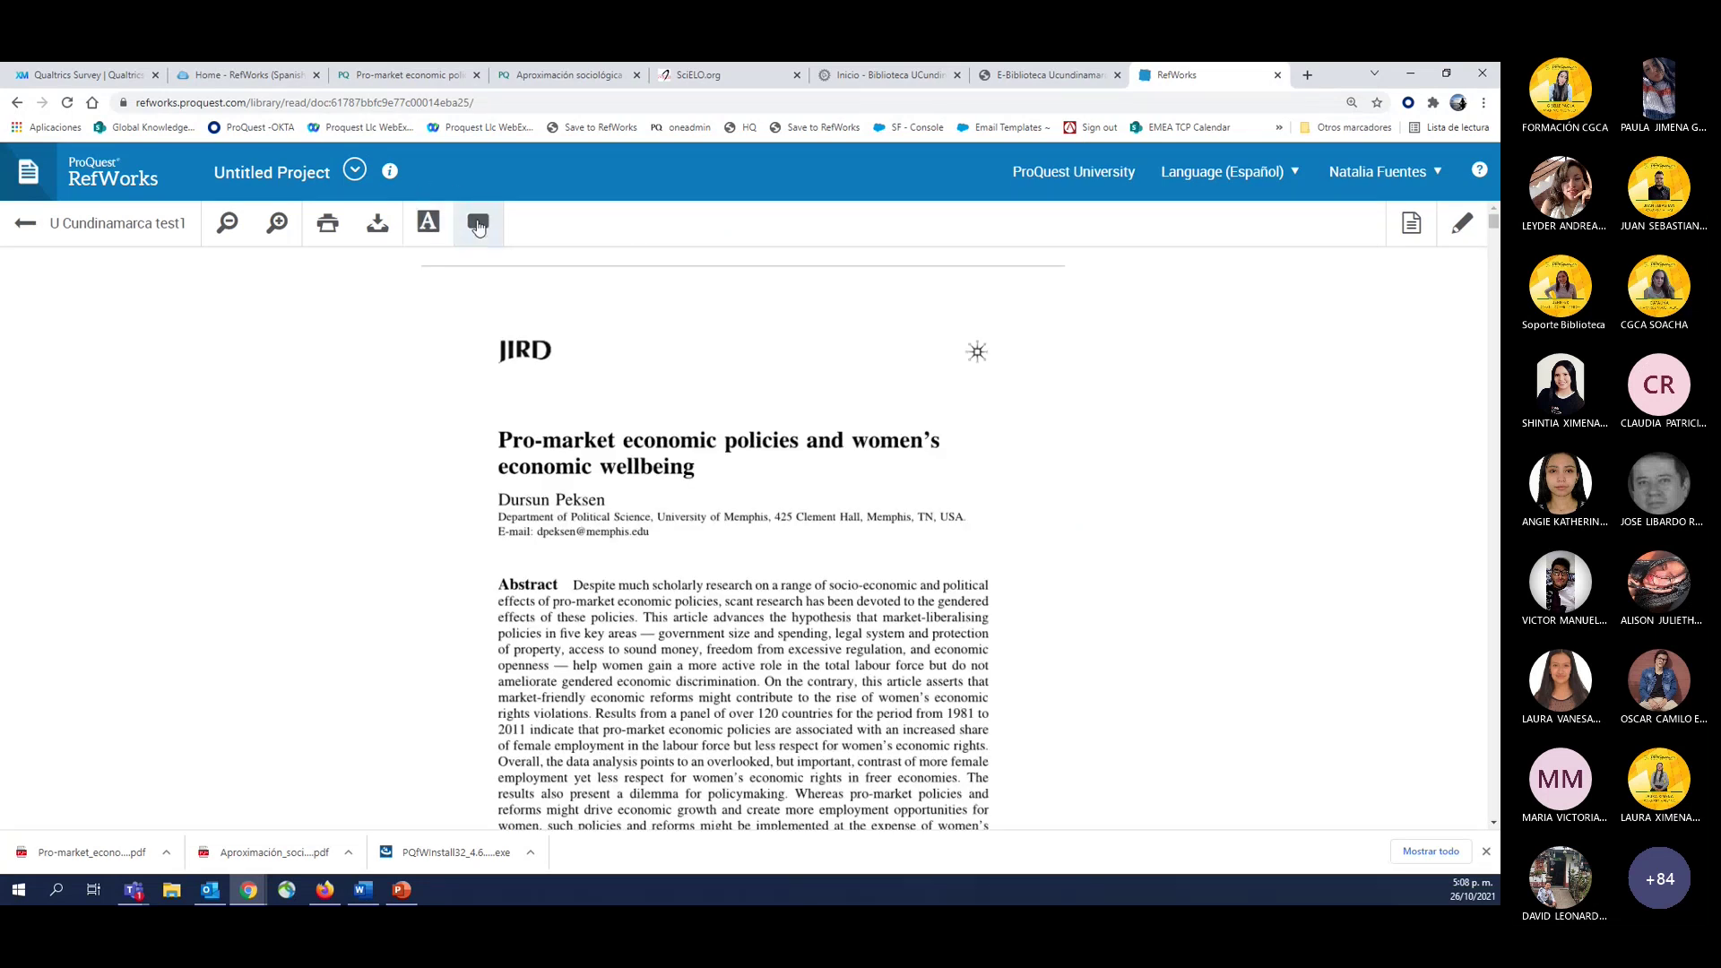
left_click_drag(538, 616, 753, 692)
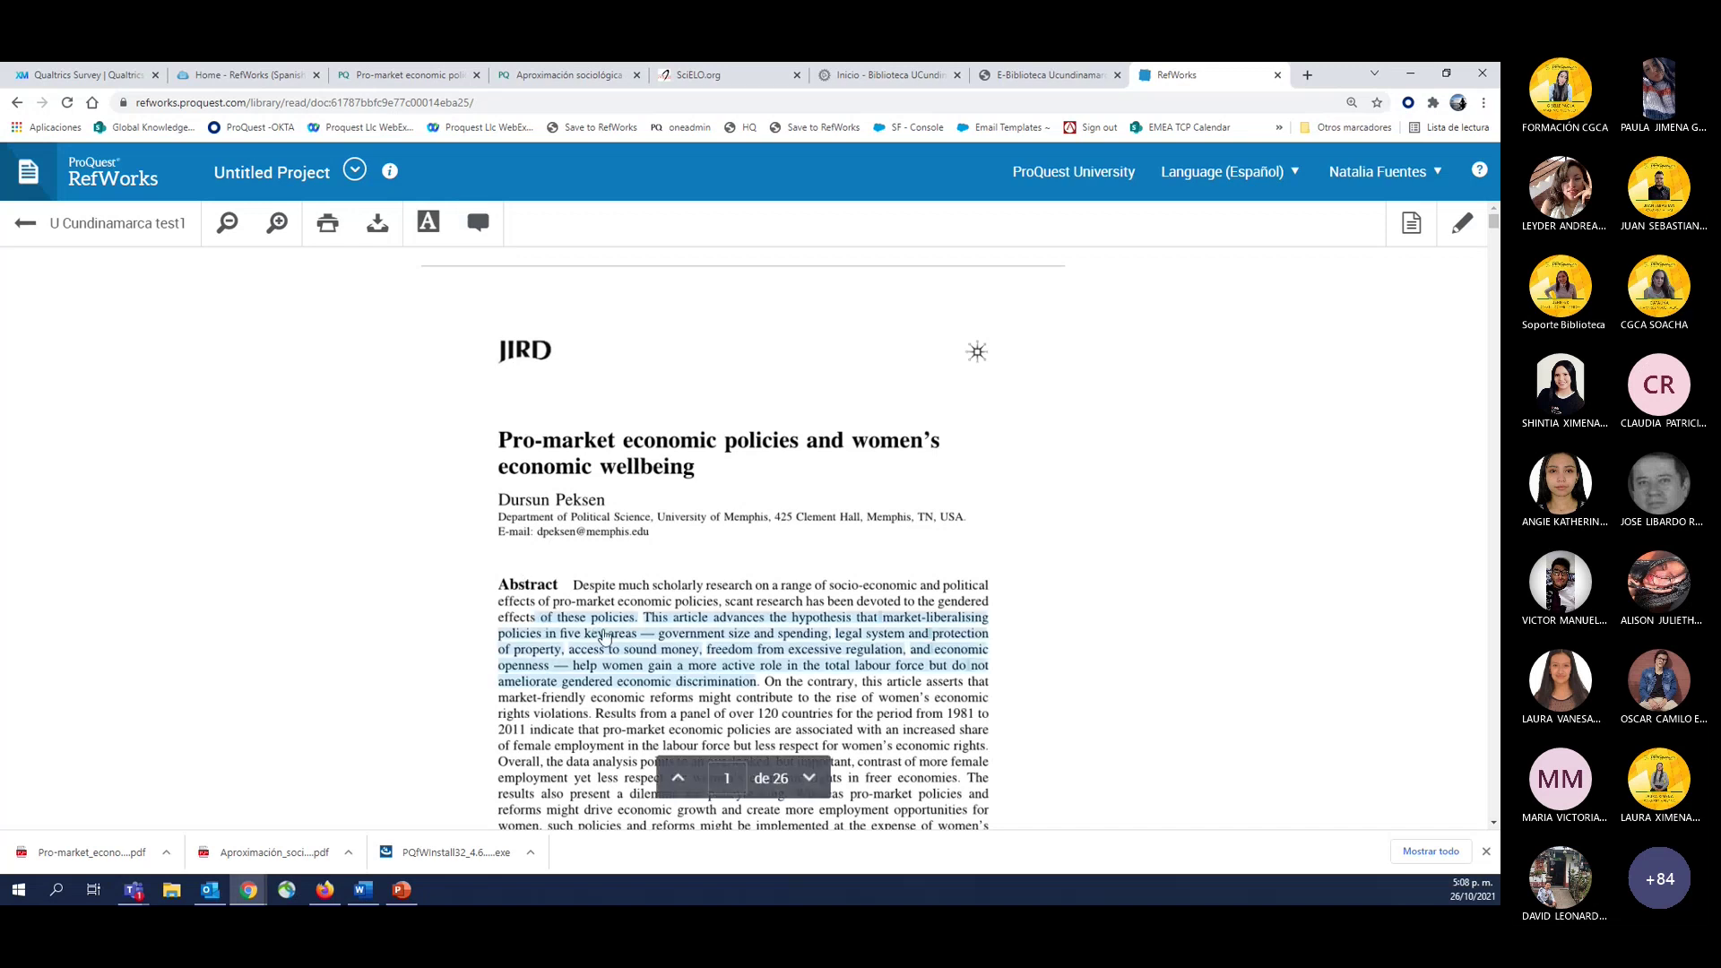
right_click(603, 638)
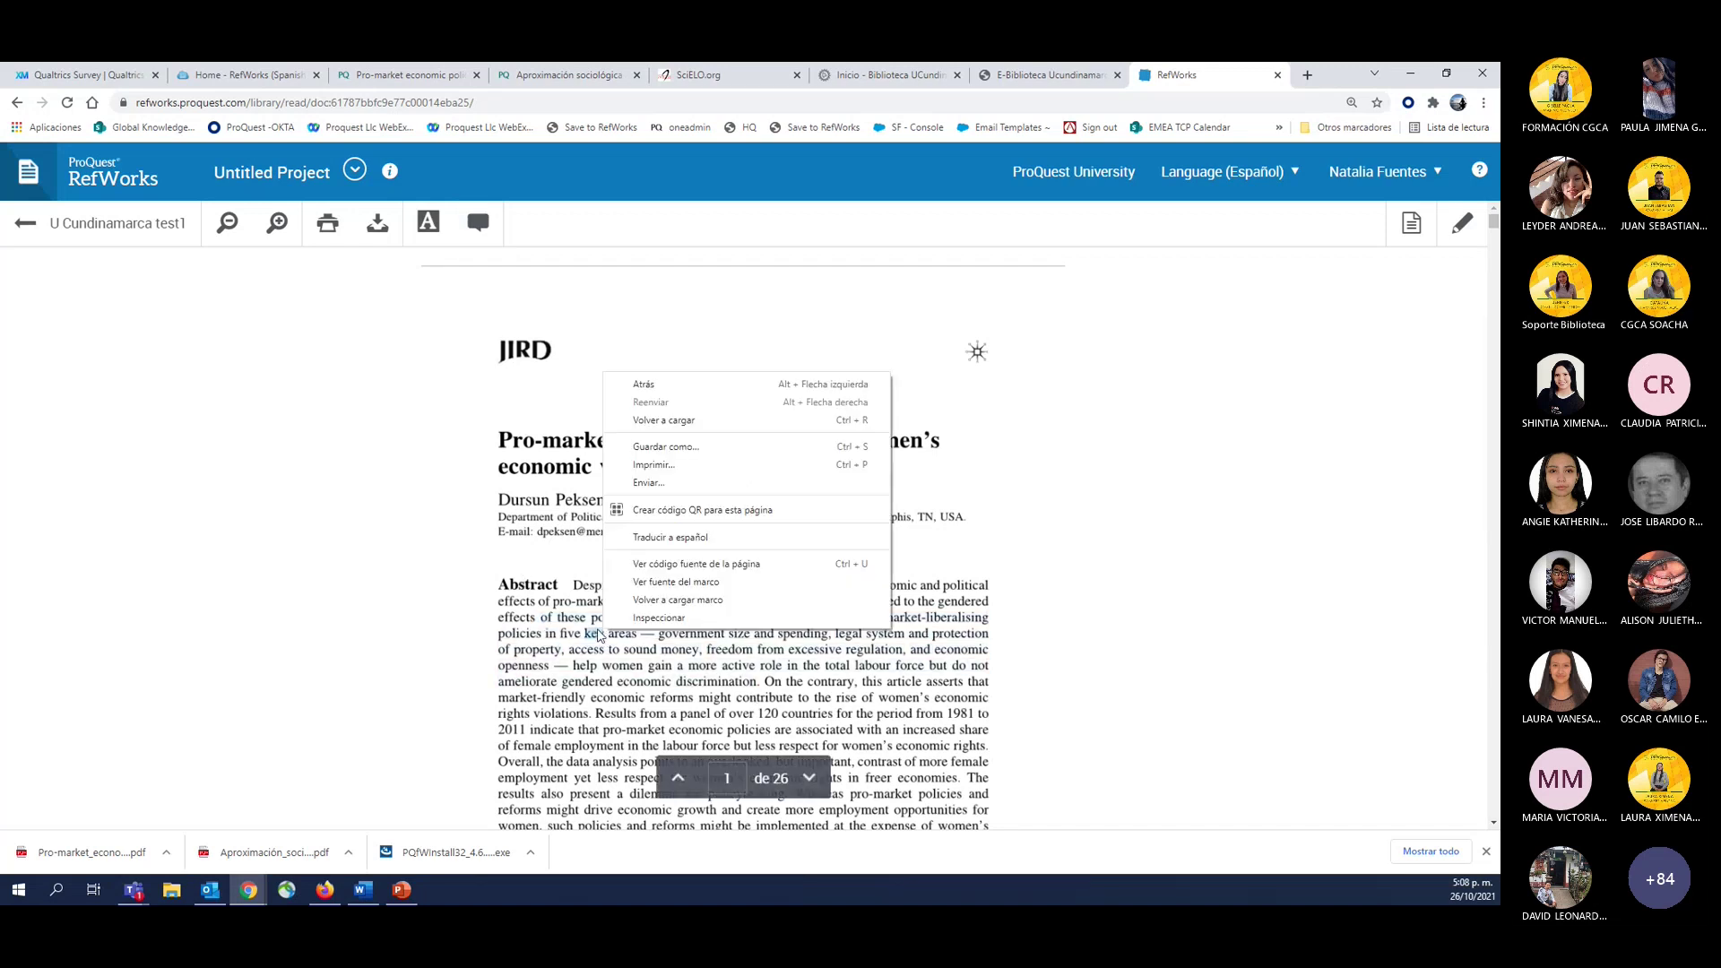
key("Escape")
left_click(451, 224)
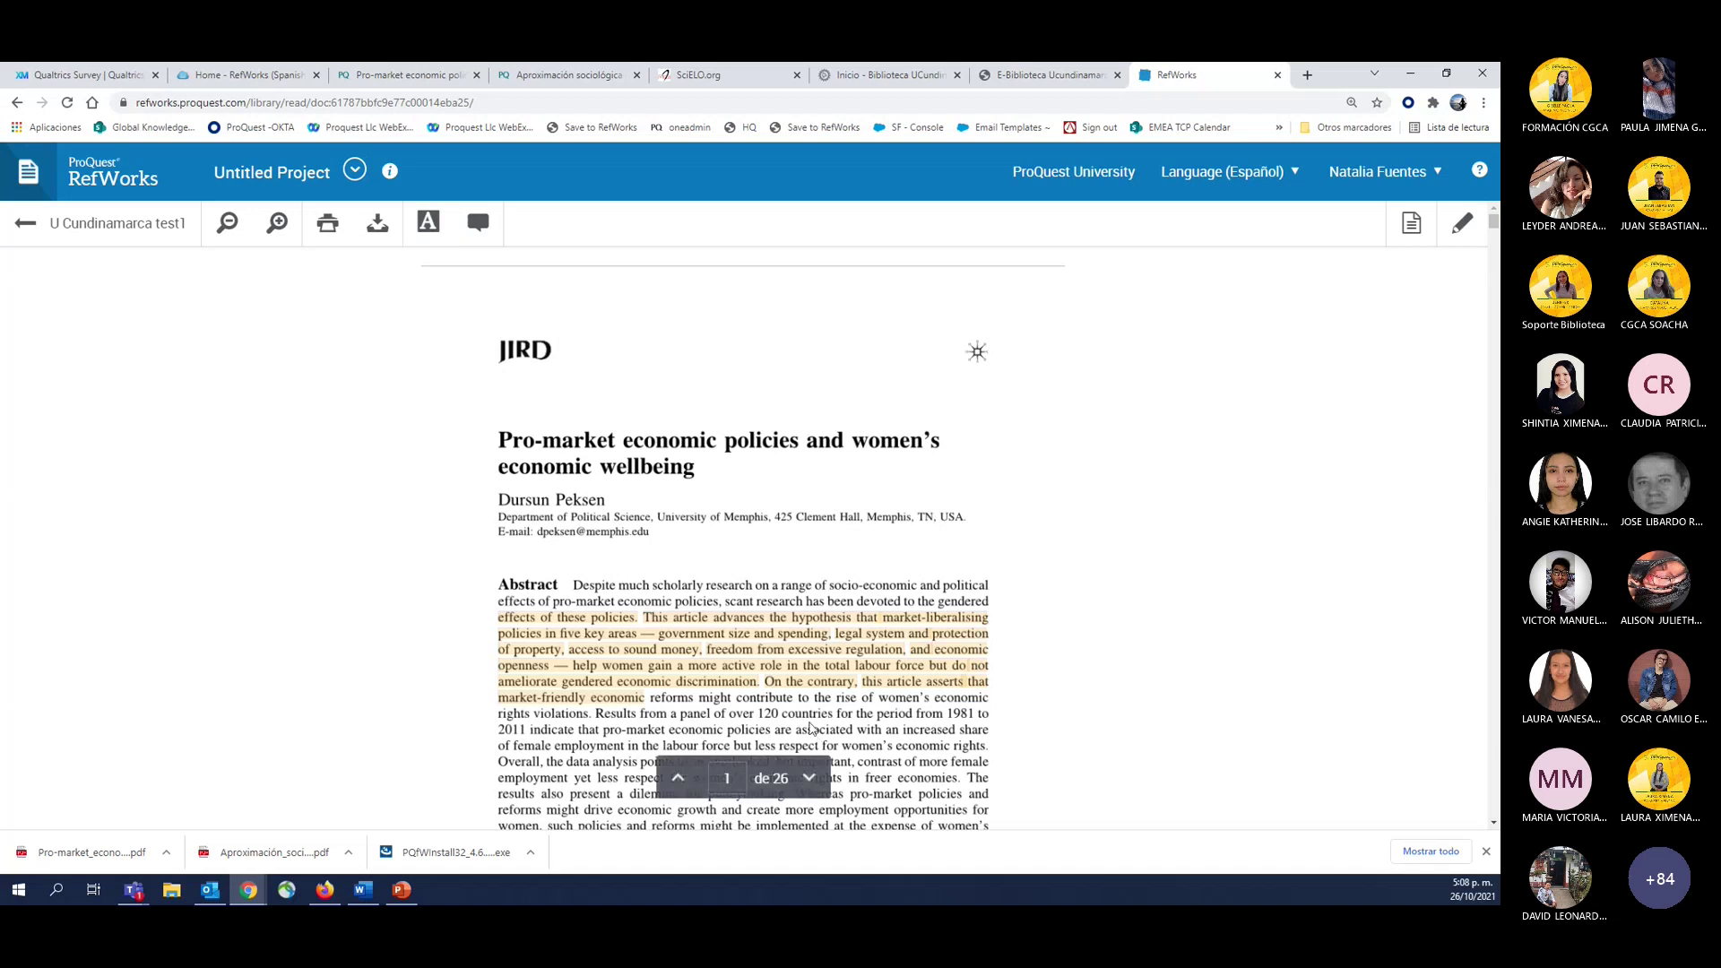
Highlight the remaining abstract text and attach the comment 'notas' to it.
scroll(690, 548, "down", 3)
left_click_drag(499, 523, 632, 628)
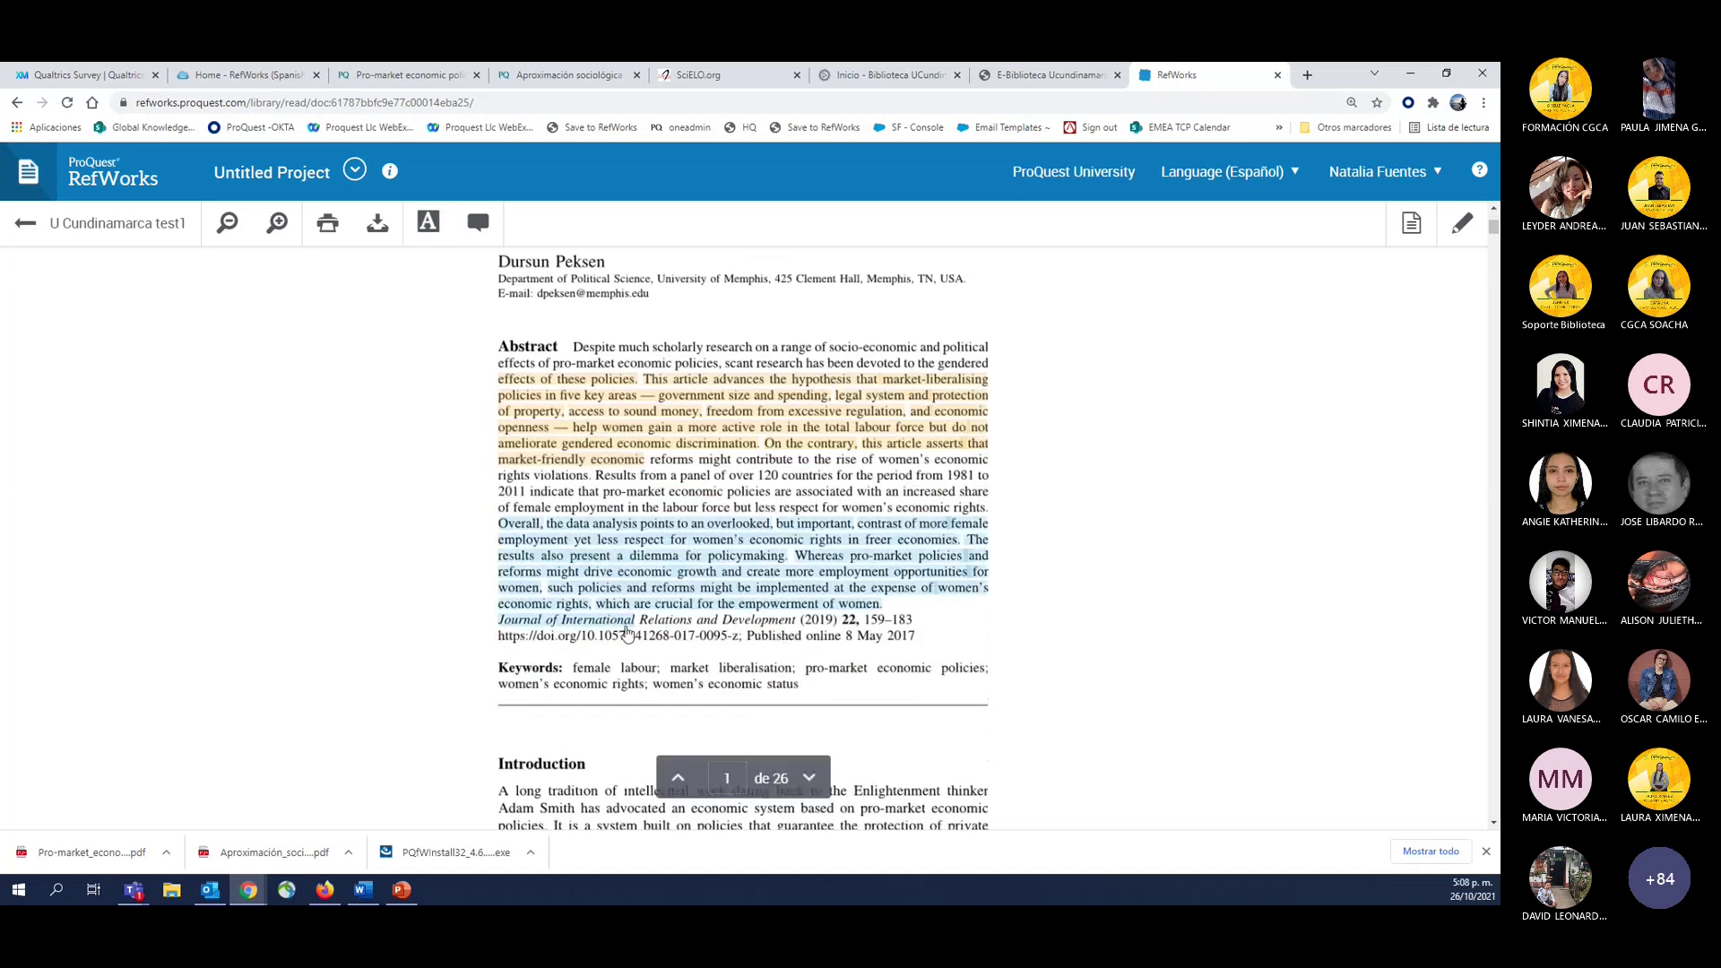
left_click(478, 224)
type("noras")
key("BackSpace")
key("BackSpace")
key("BackSpace")
type("tas")
key("Return")
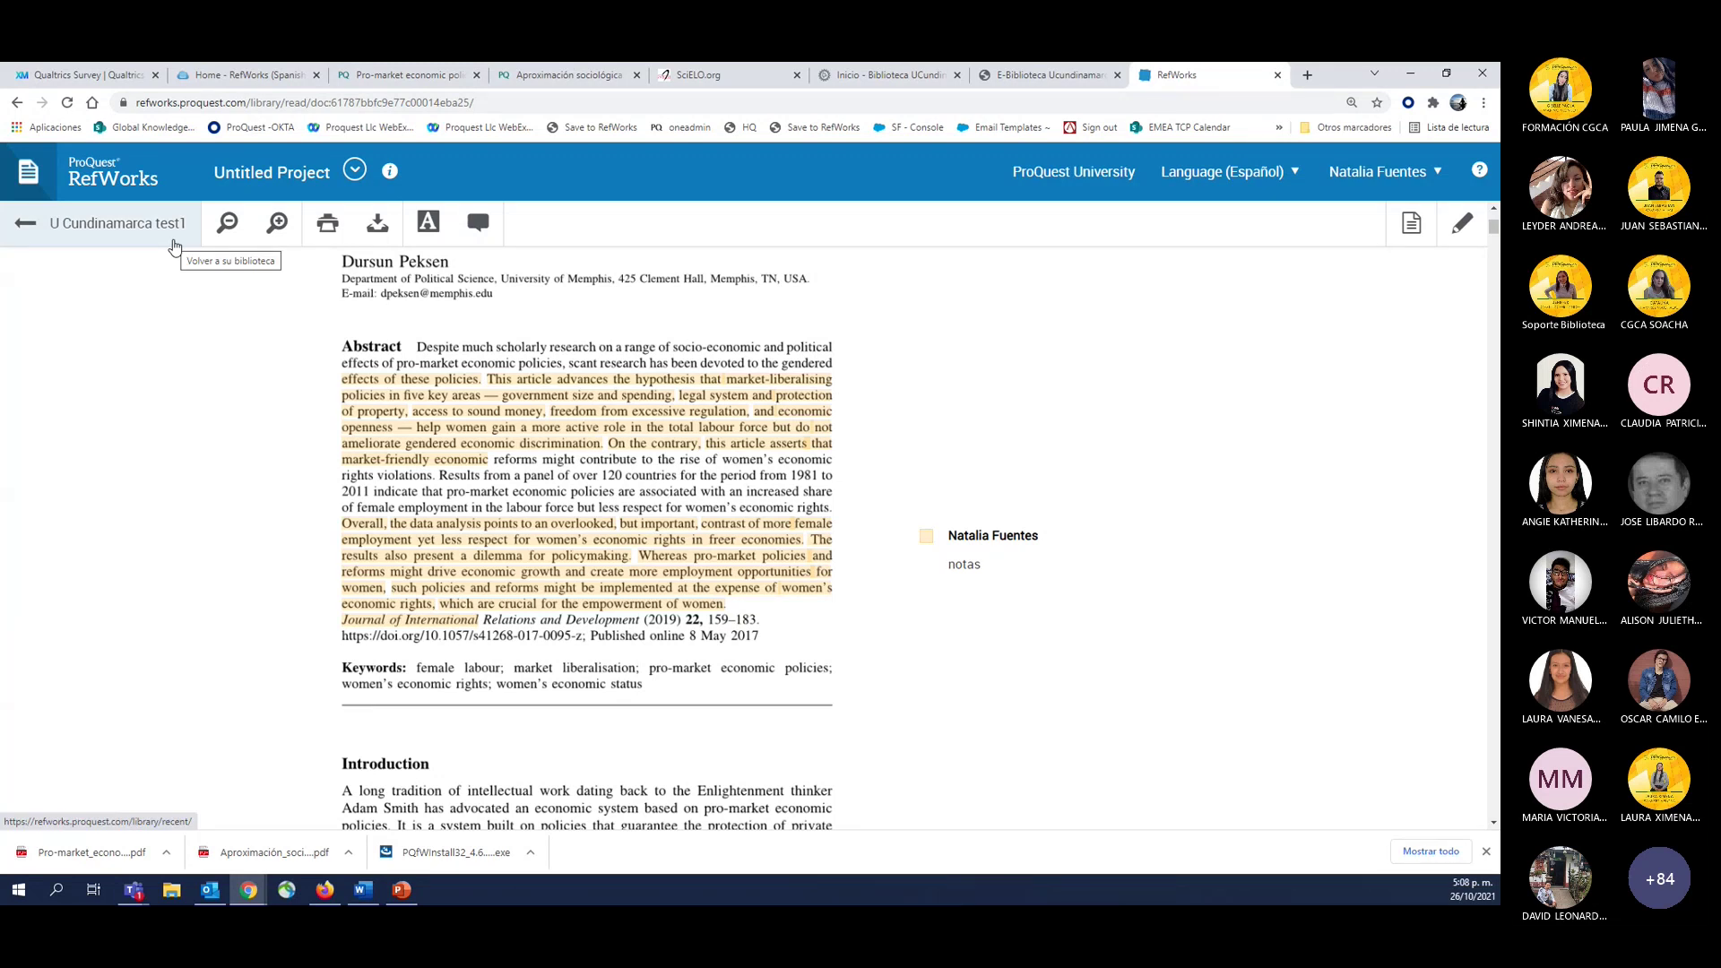
left_click(583, 592)
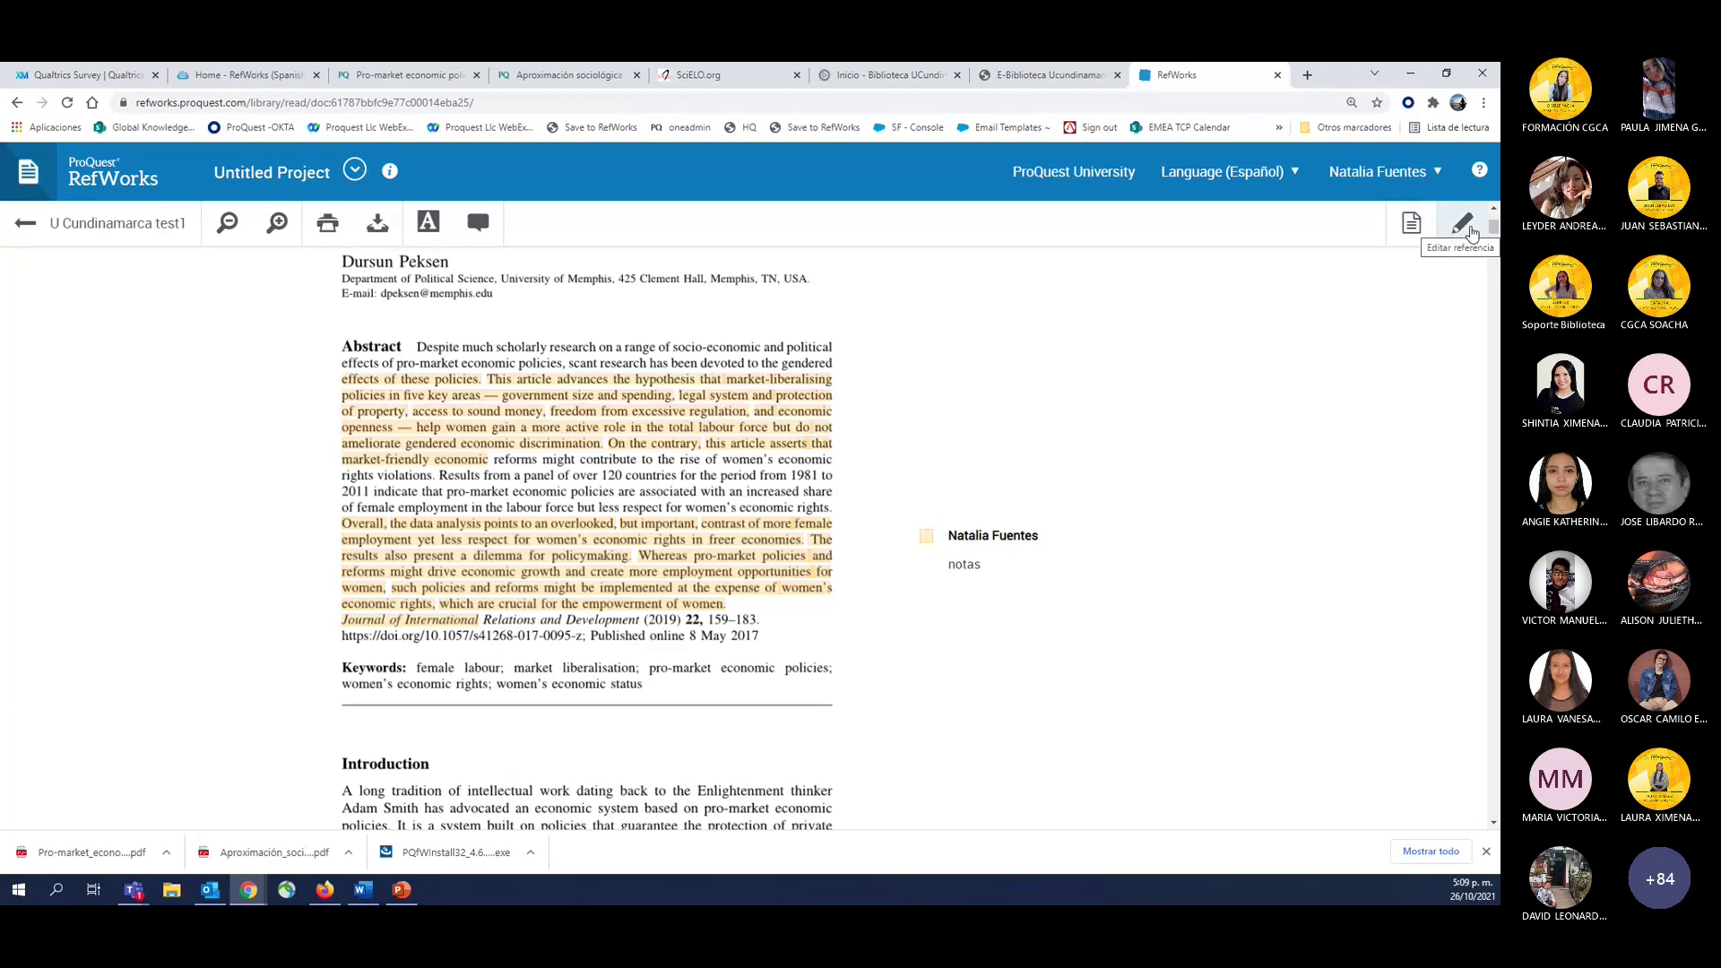
Look over the article's reference details, then close the reader back to U Cundinamarca test1.
left_click(1465, 226)
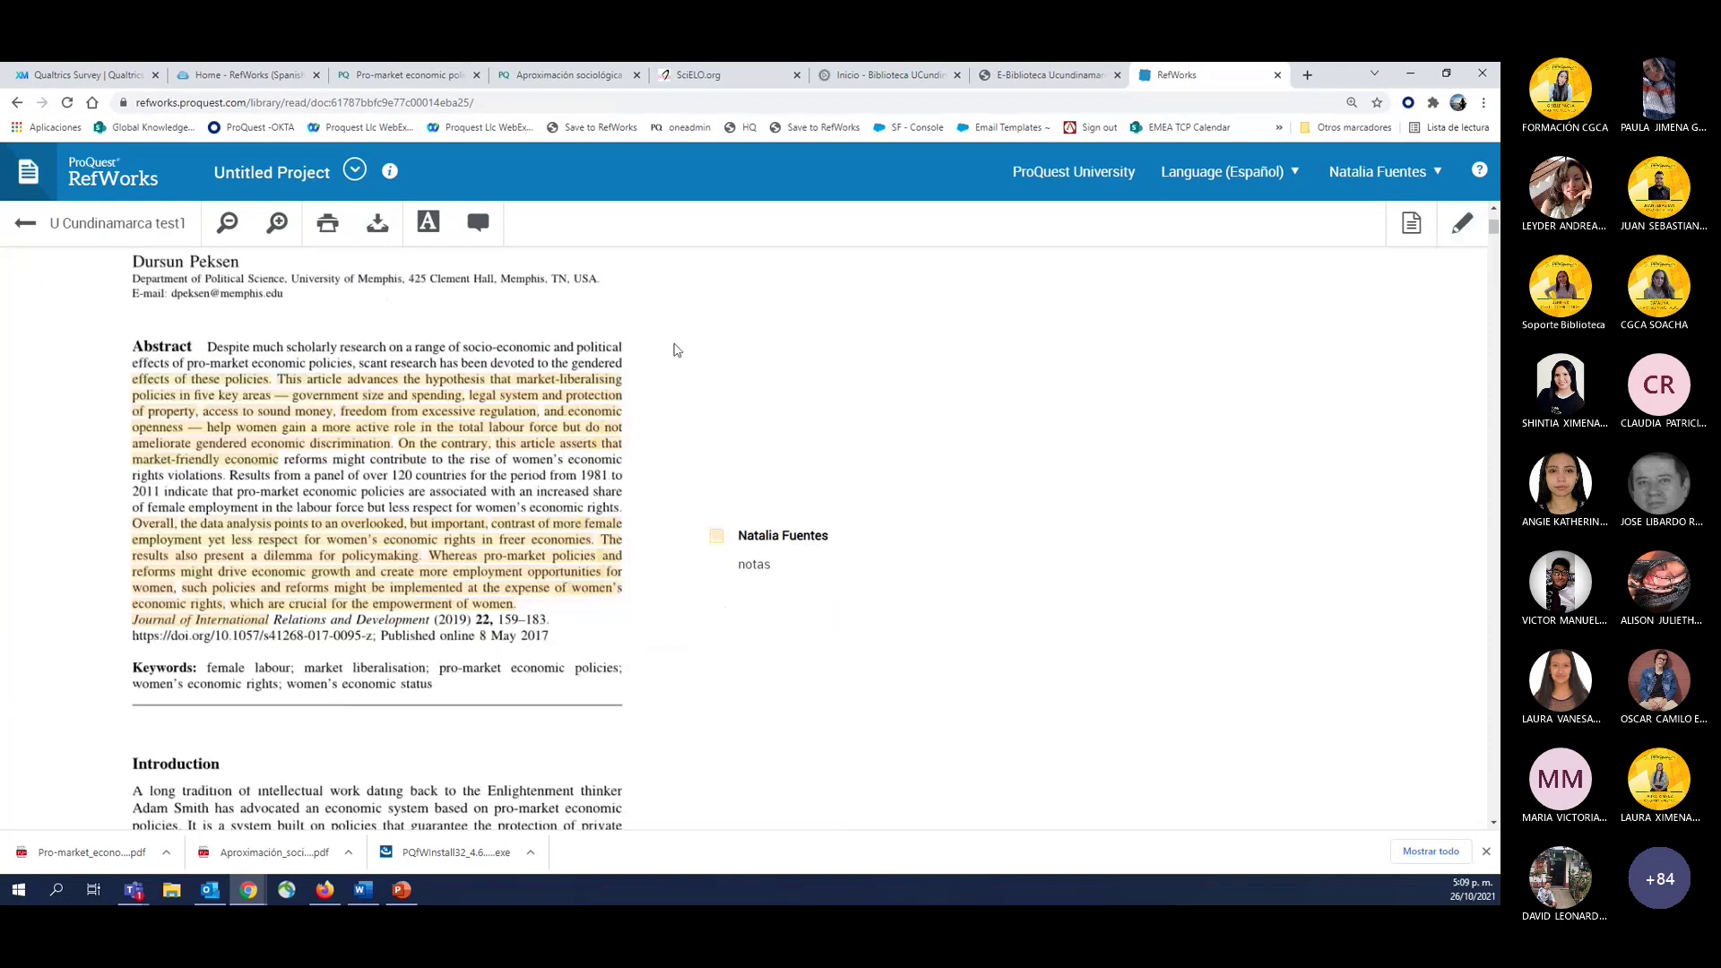
scroll(1200, 555, "up", 5)
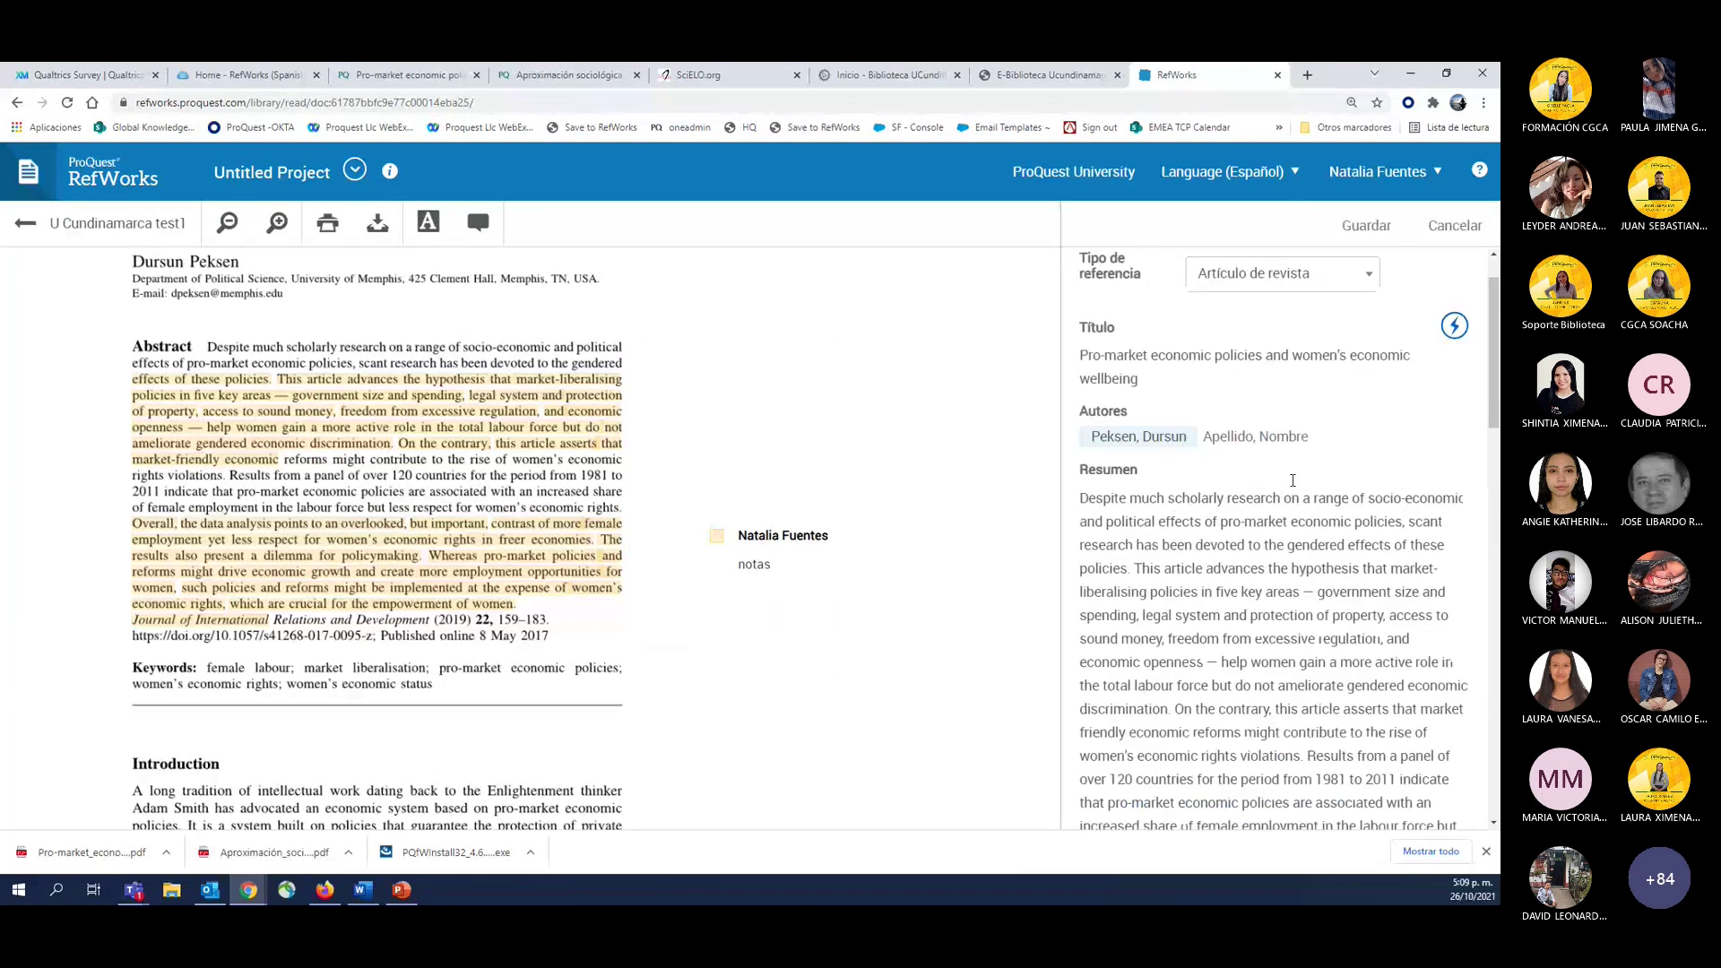
scroll(463, 509, "up", 3)
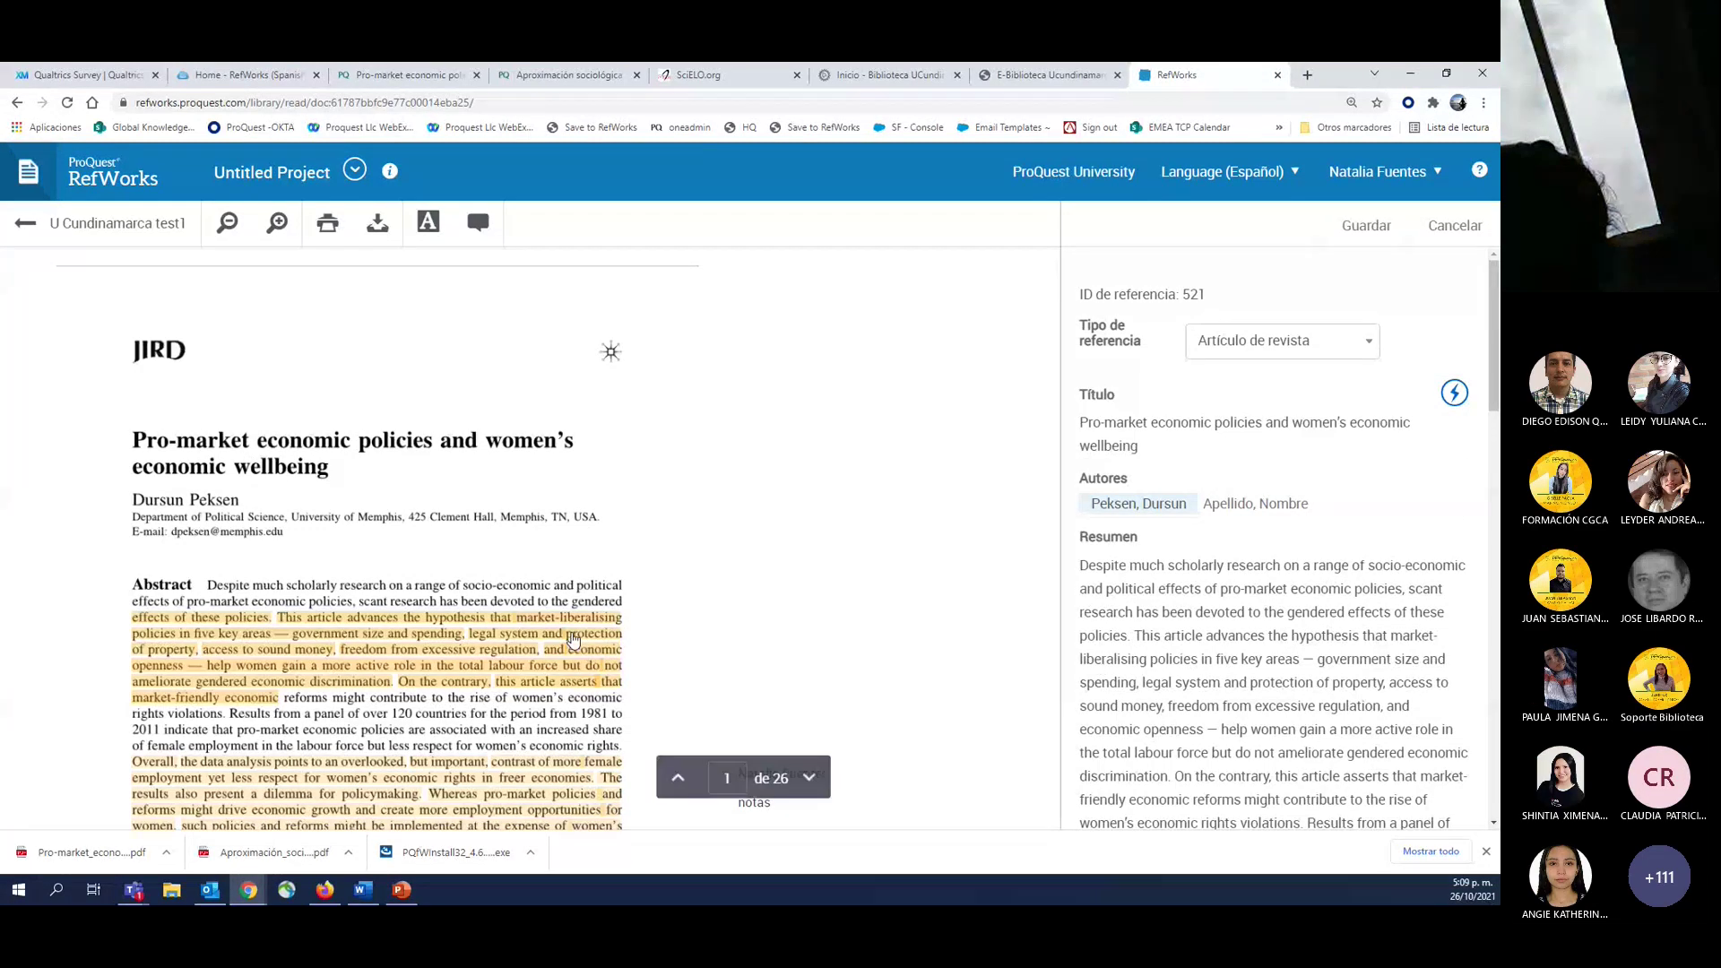
left_click(23, 224)
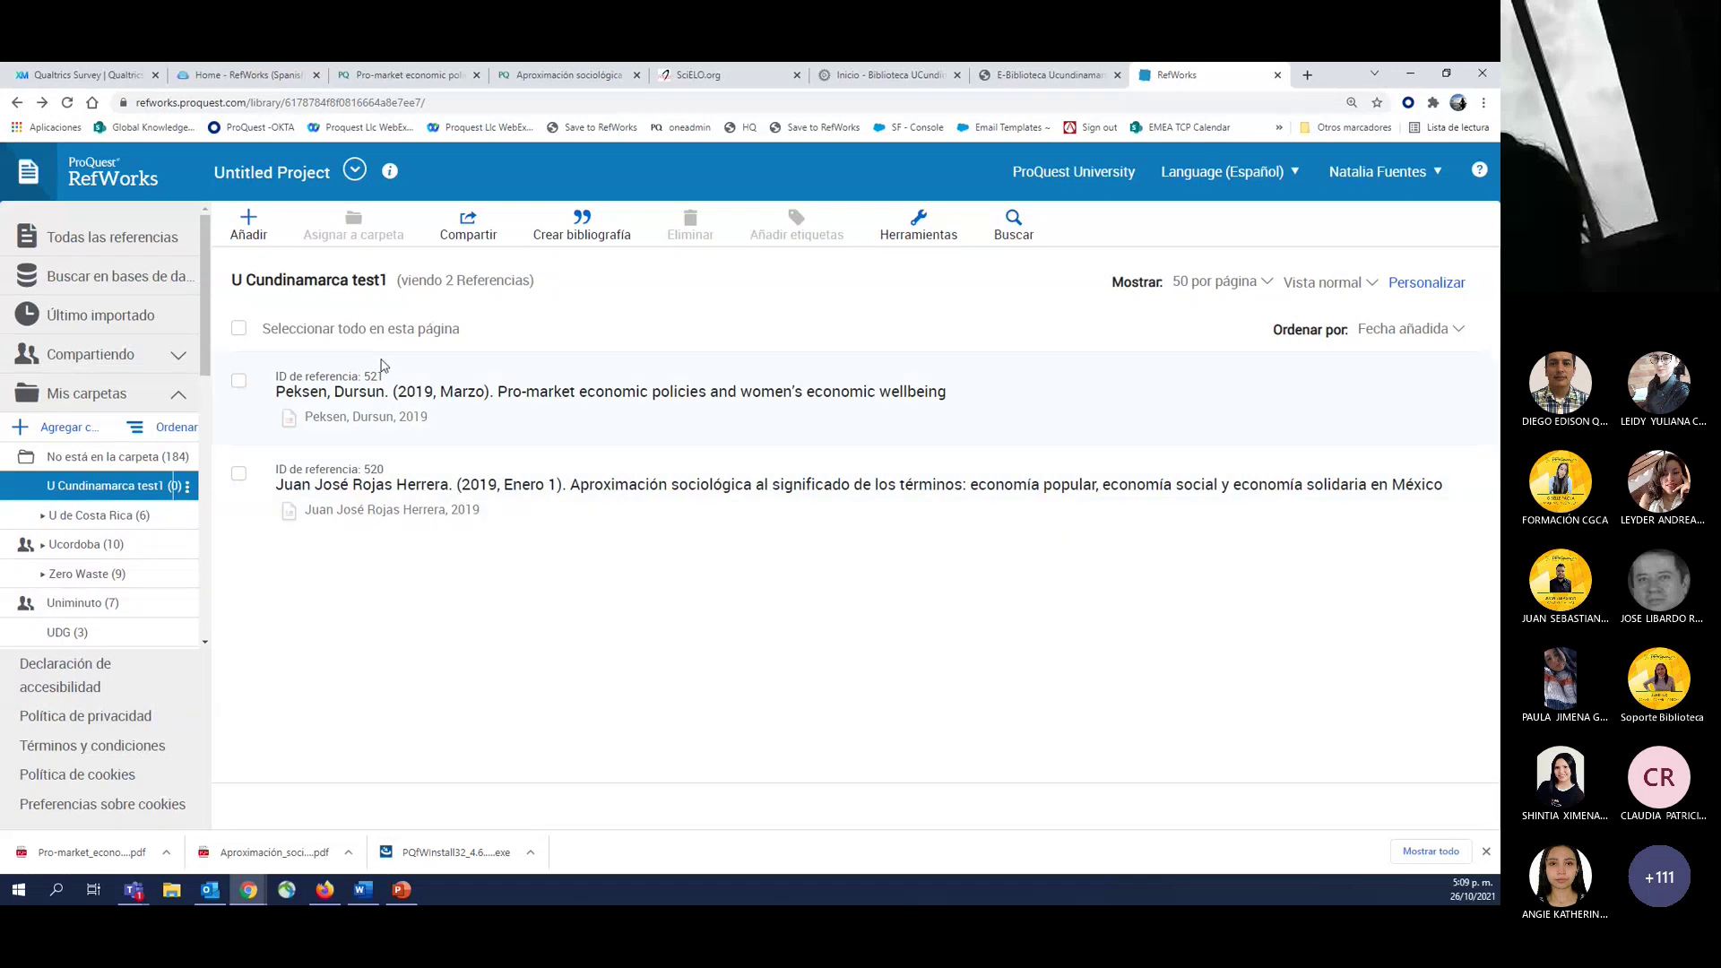
Create a new manual reference with 'Artículo de revista' as its reference type.
left_click(264, 211)
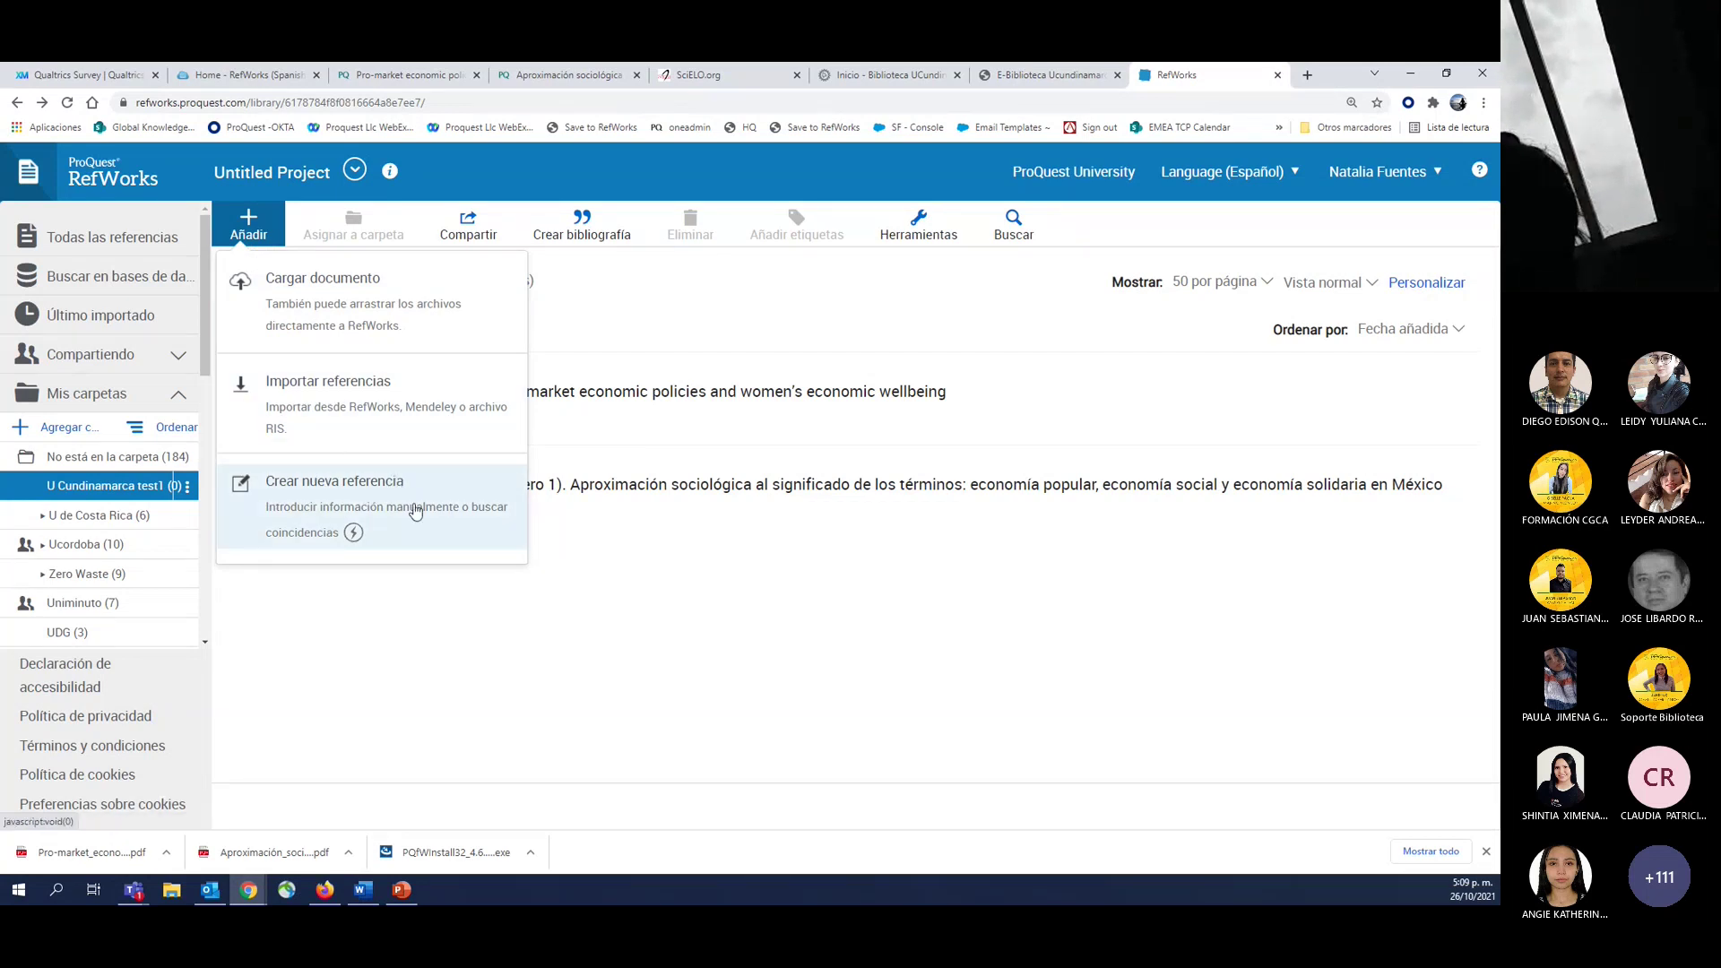
left_click(387, 528)
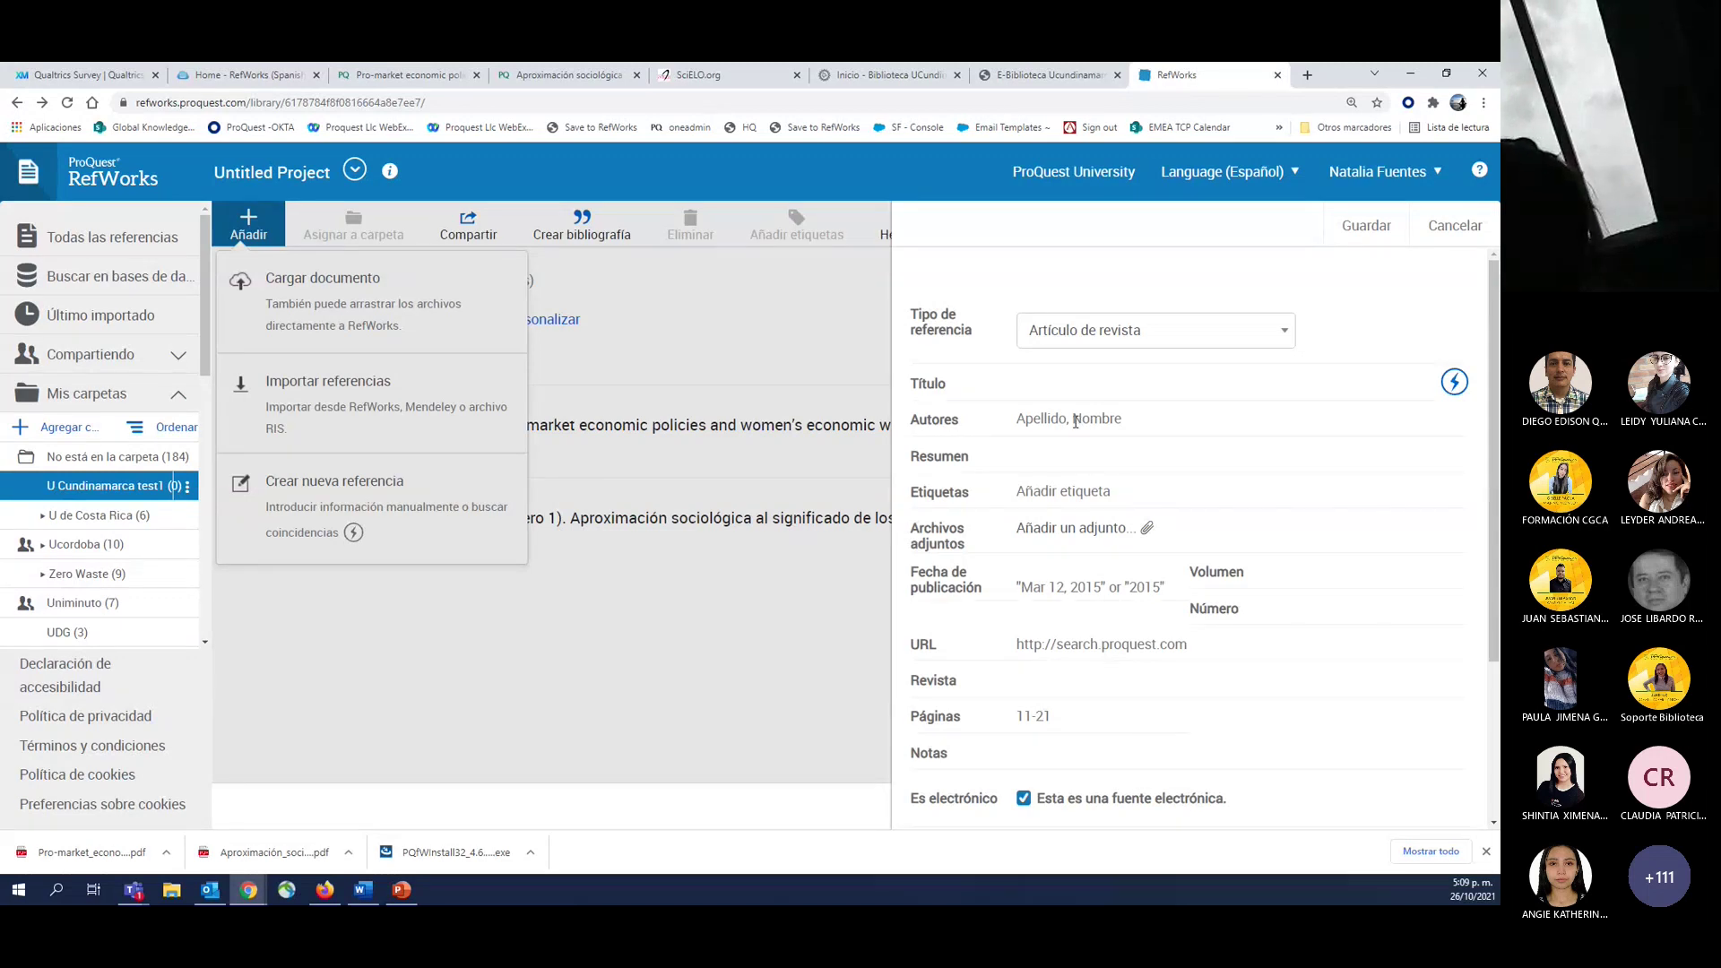
left_click(1092, 328)
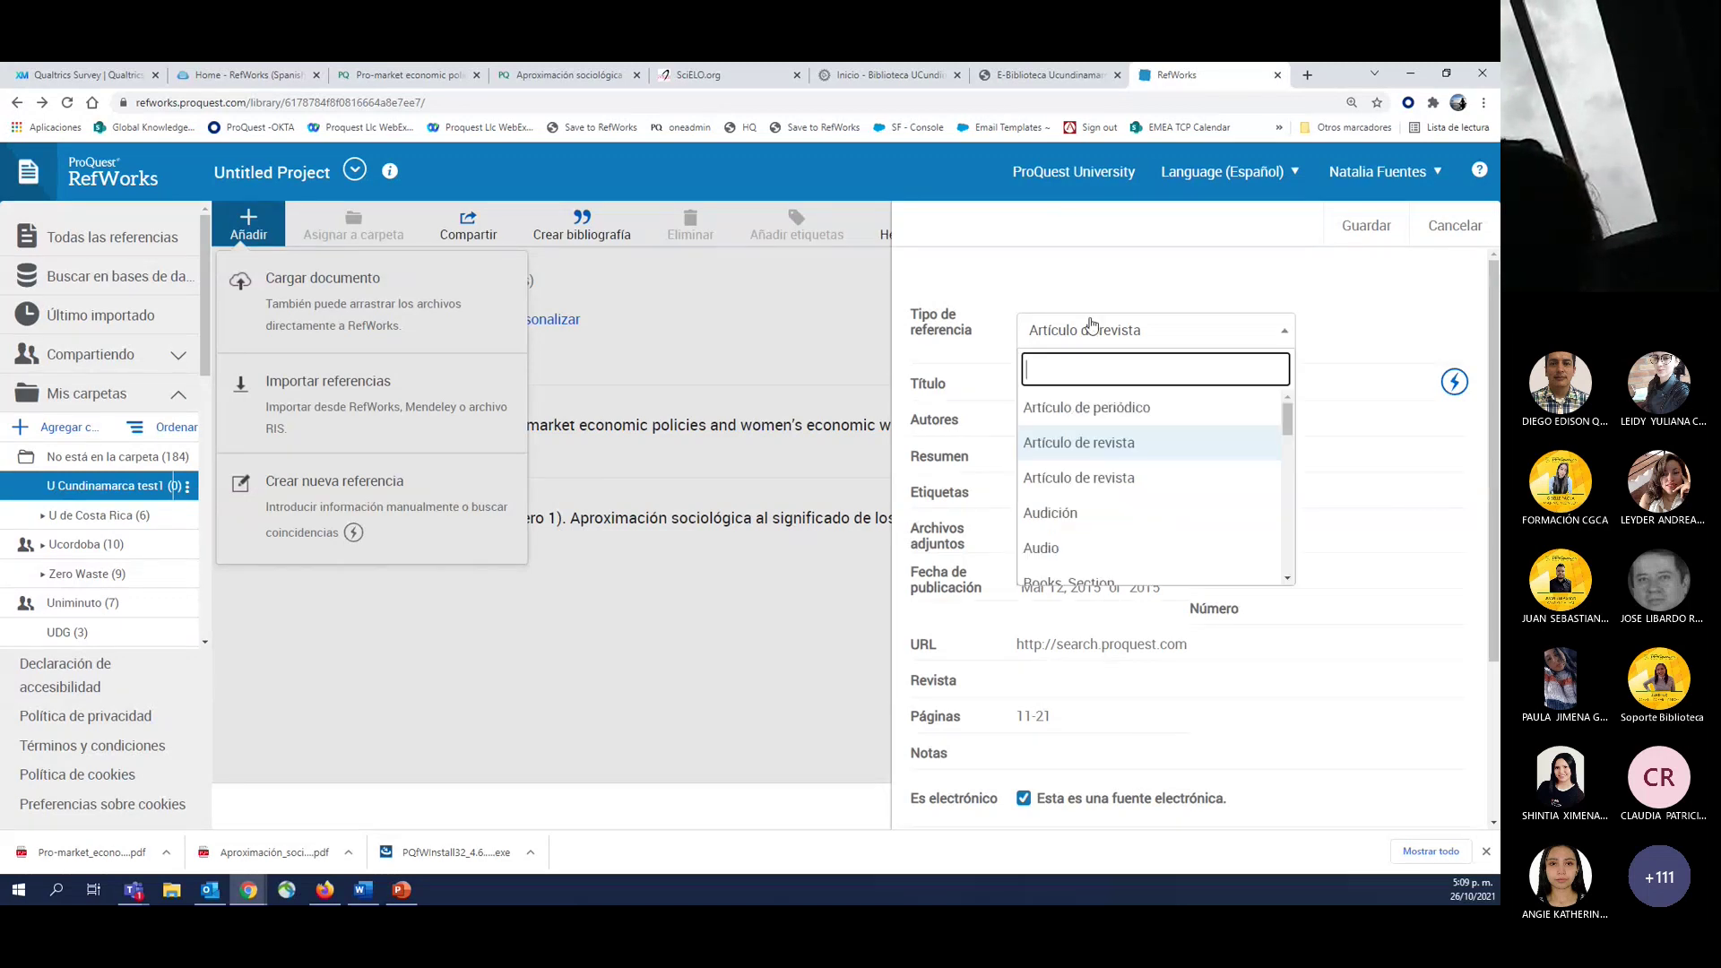
left_click(1057, 442)
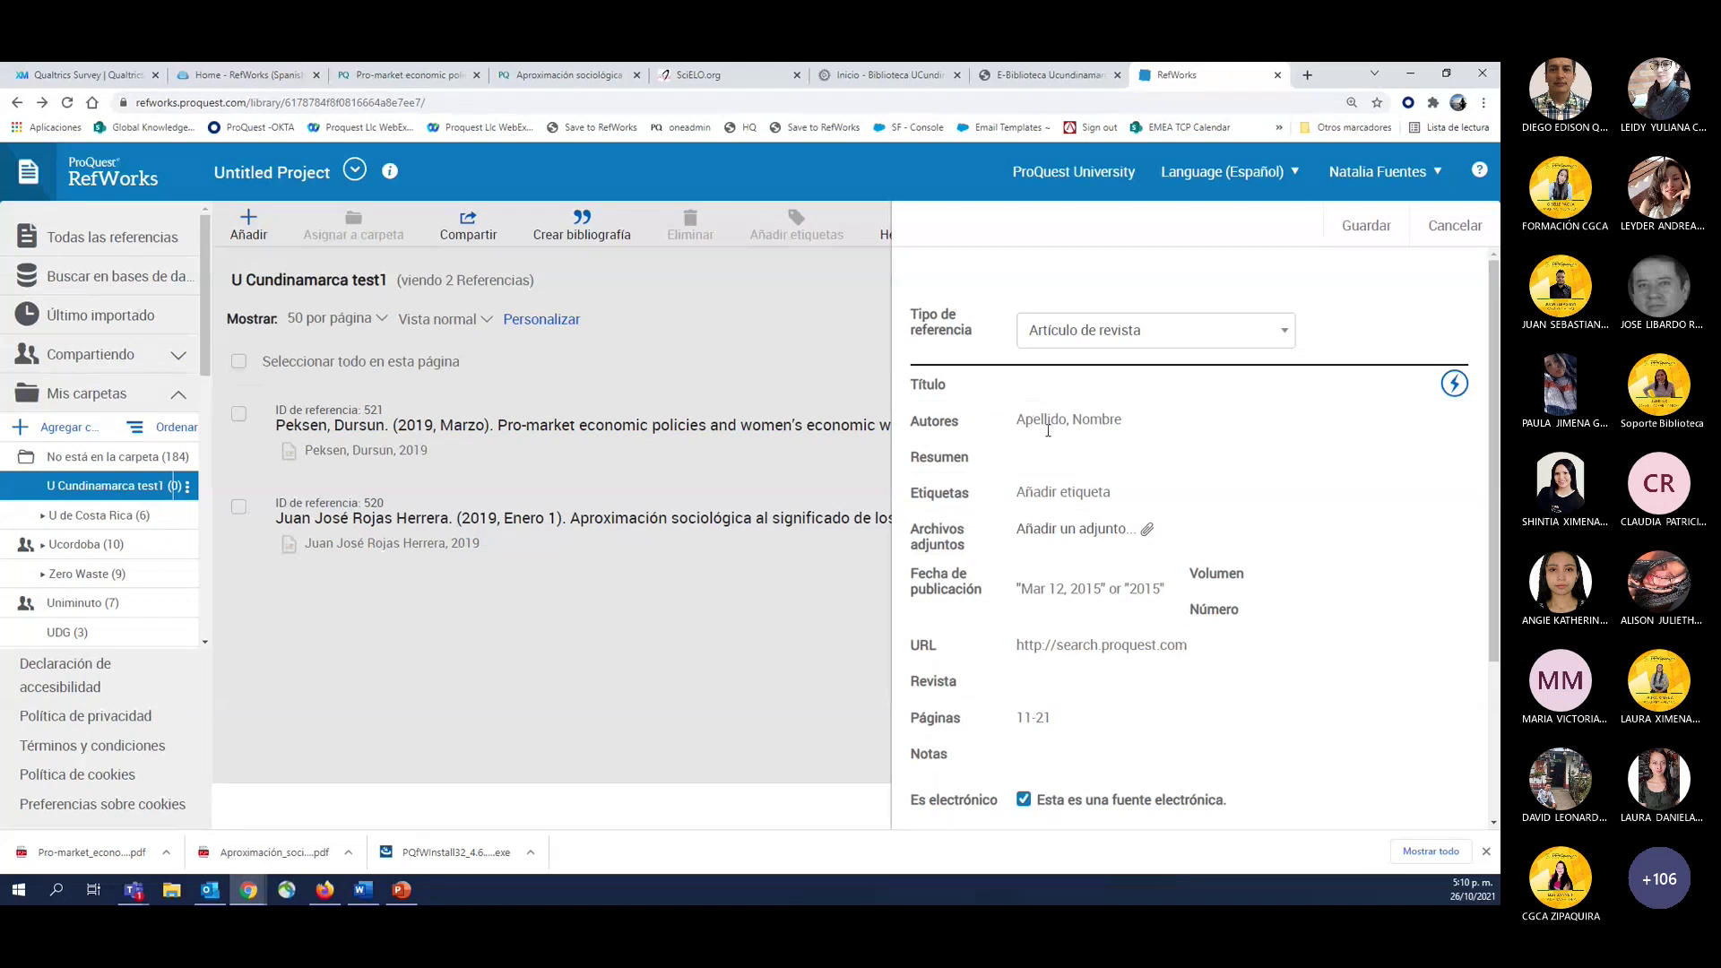
Enter the author's surname and first name in the Autores field.
left_click(1048, 430)
type("Funetes")
key("BackSpace")
key("BackSpace")
key("BackSpace")
key("BackSpace")
key("BackSpace")
type("entes")
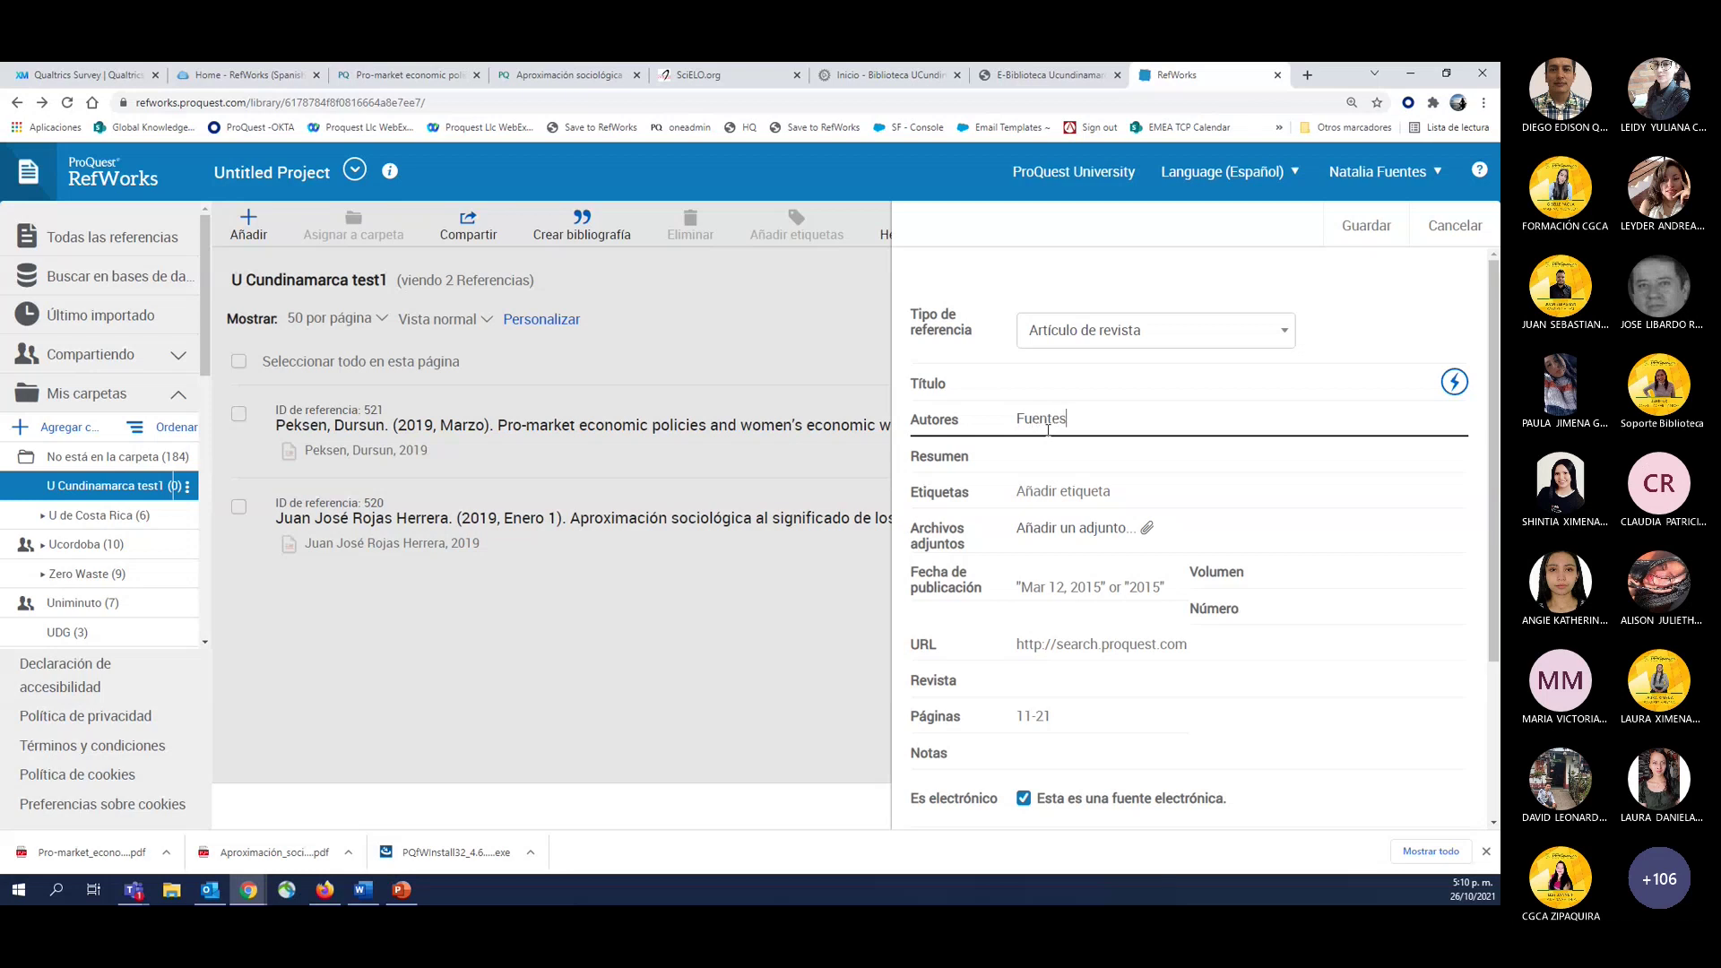
type(", Natalia")
Add a DOI field to the form through 'Añadir más campos...'.
scroll(1126, 553, "down", 3)
scroll(1076, 549, "up", 3)
scroll(1051, 548, "down", 3)
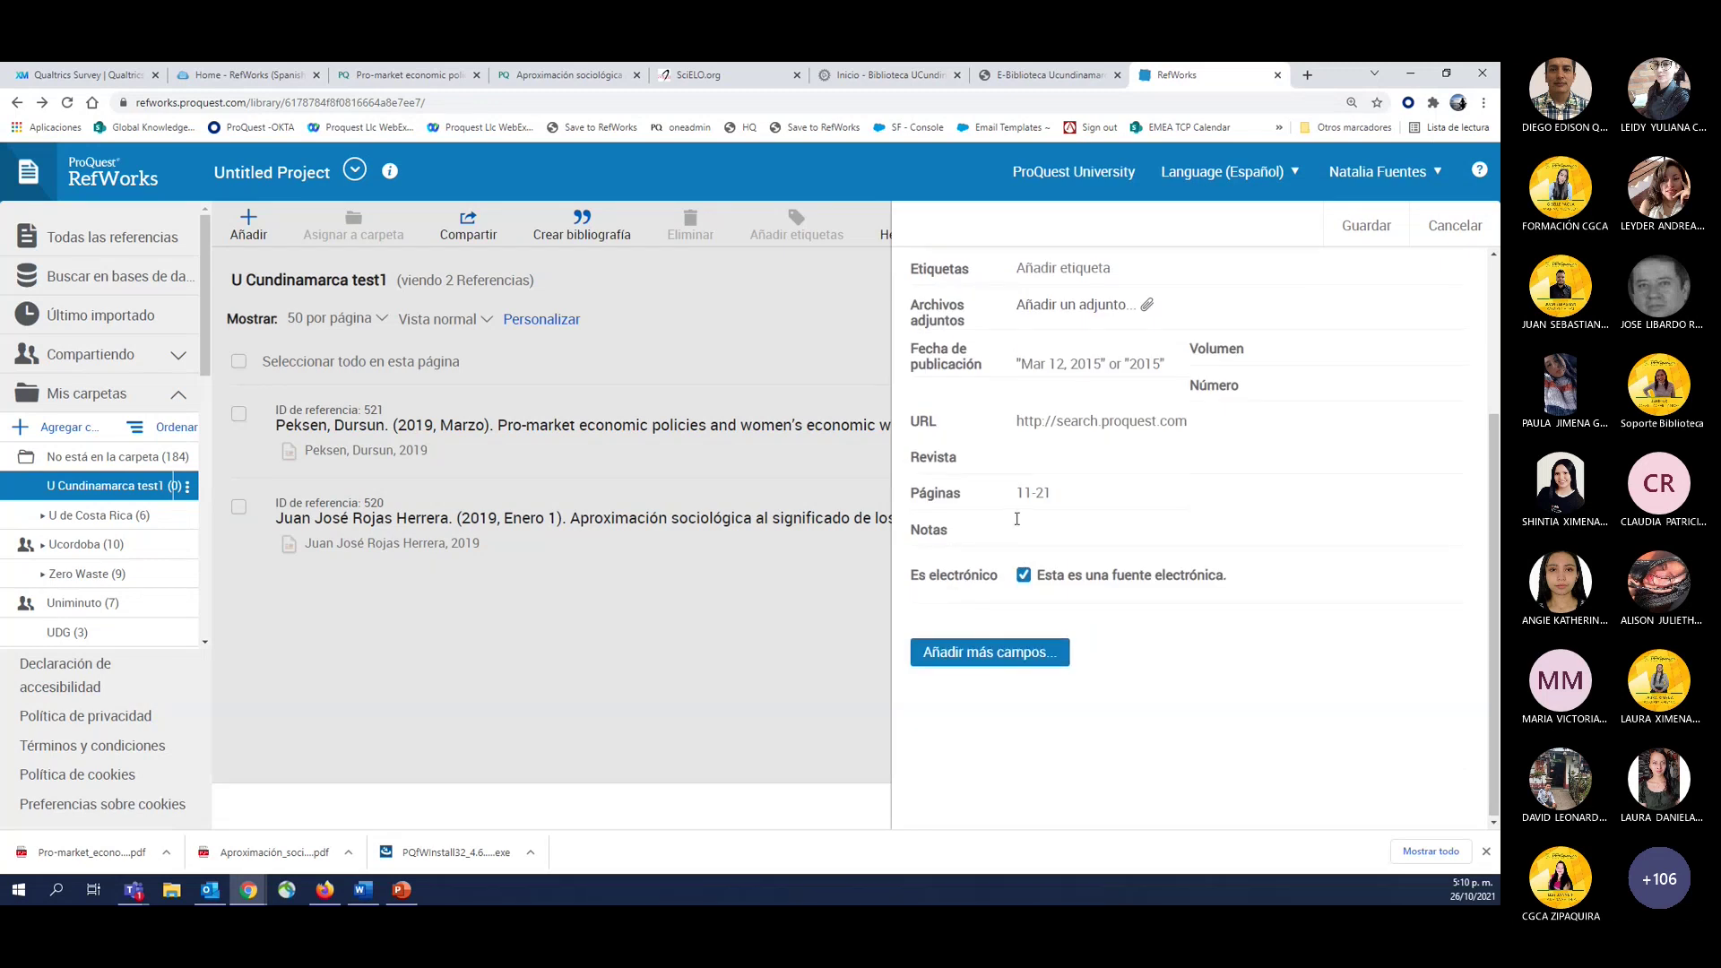
scroll(1017, 538, "up", 3)
scroll(1018, 520, "down", 3)
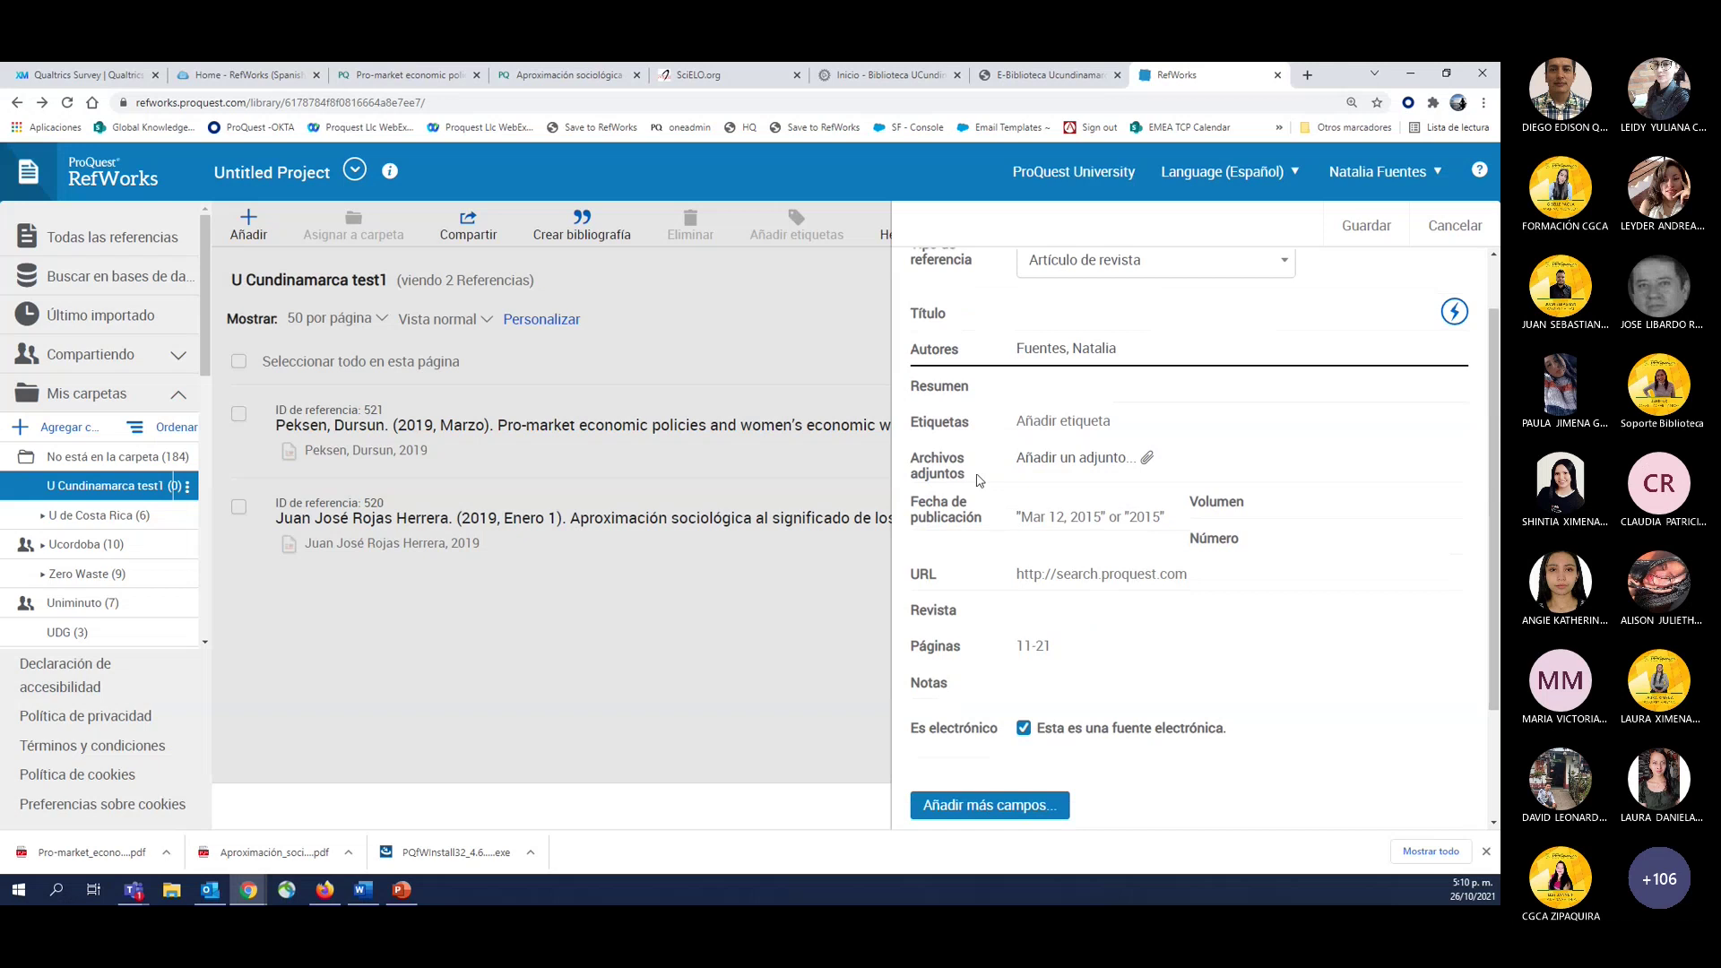
left_click(974, 722)
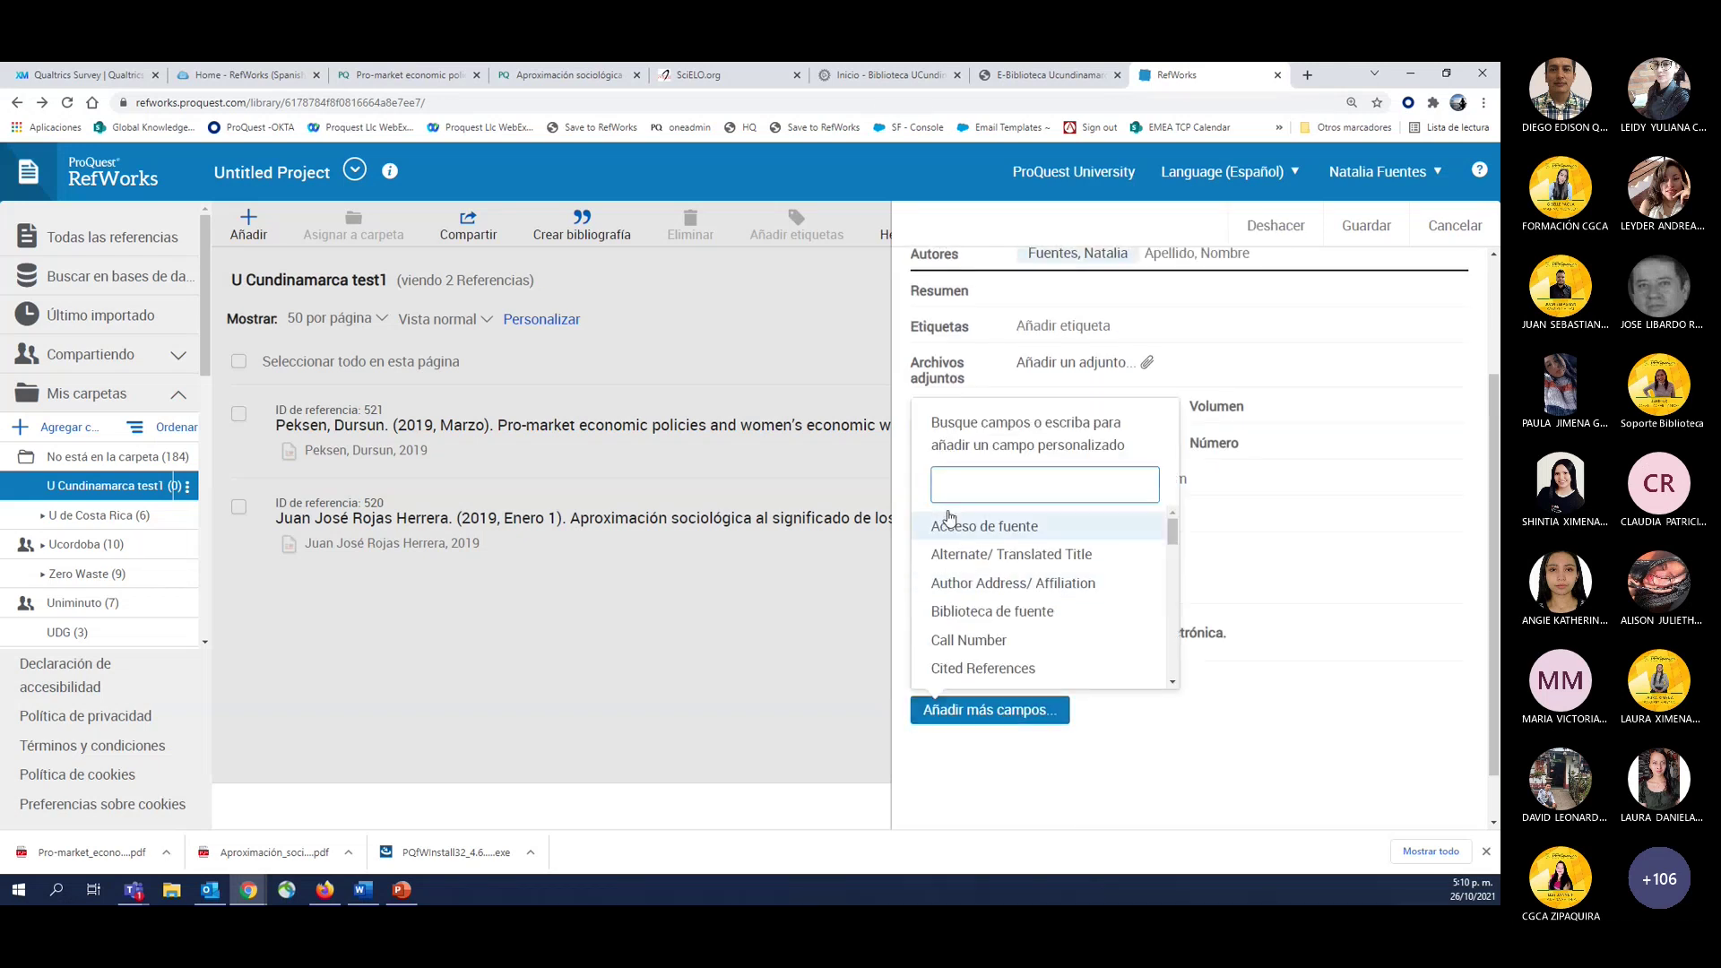
type("doi")
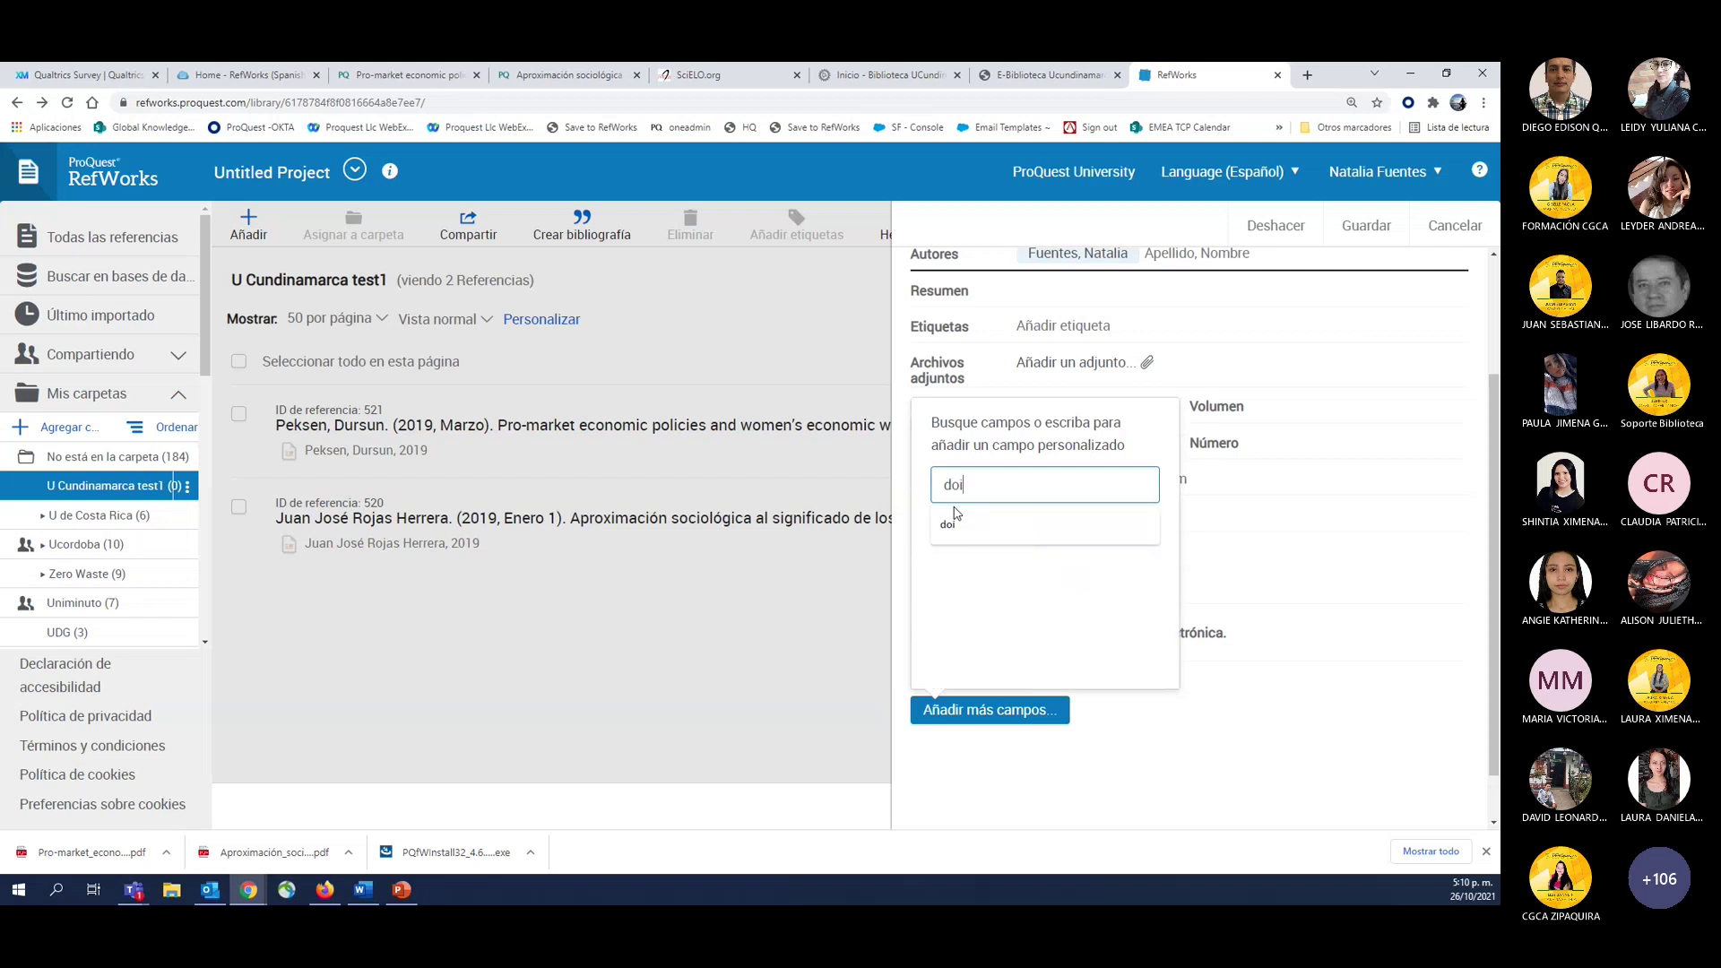
left_click(937, 527)
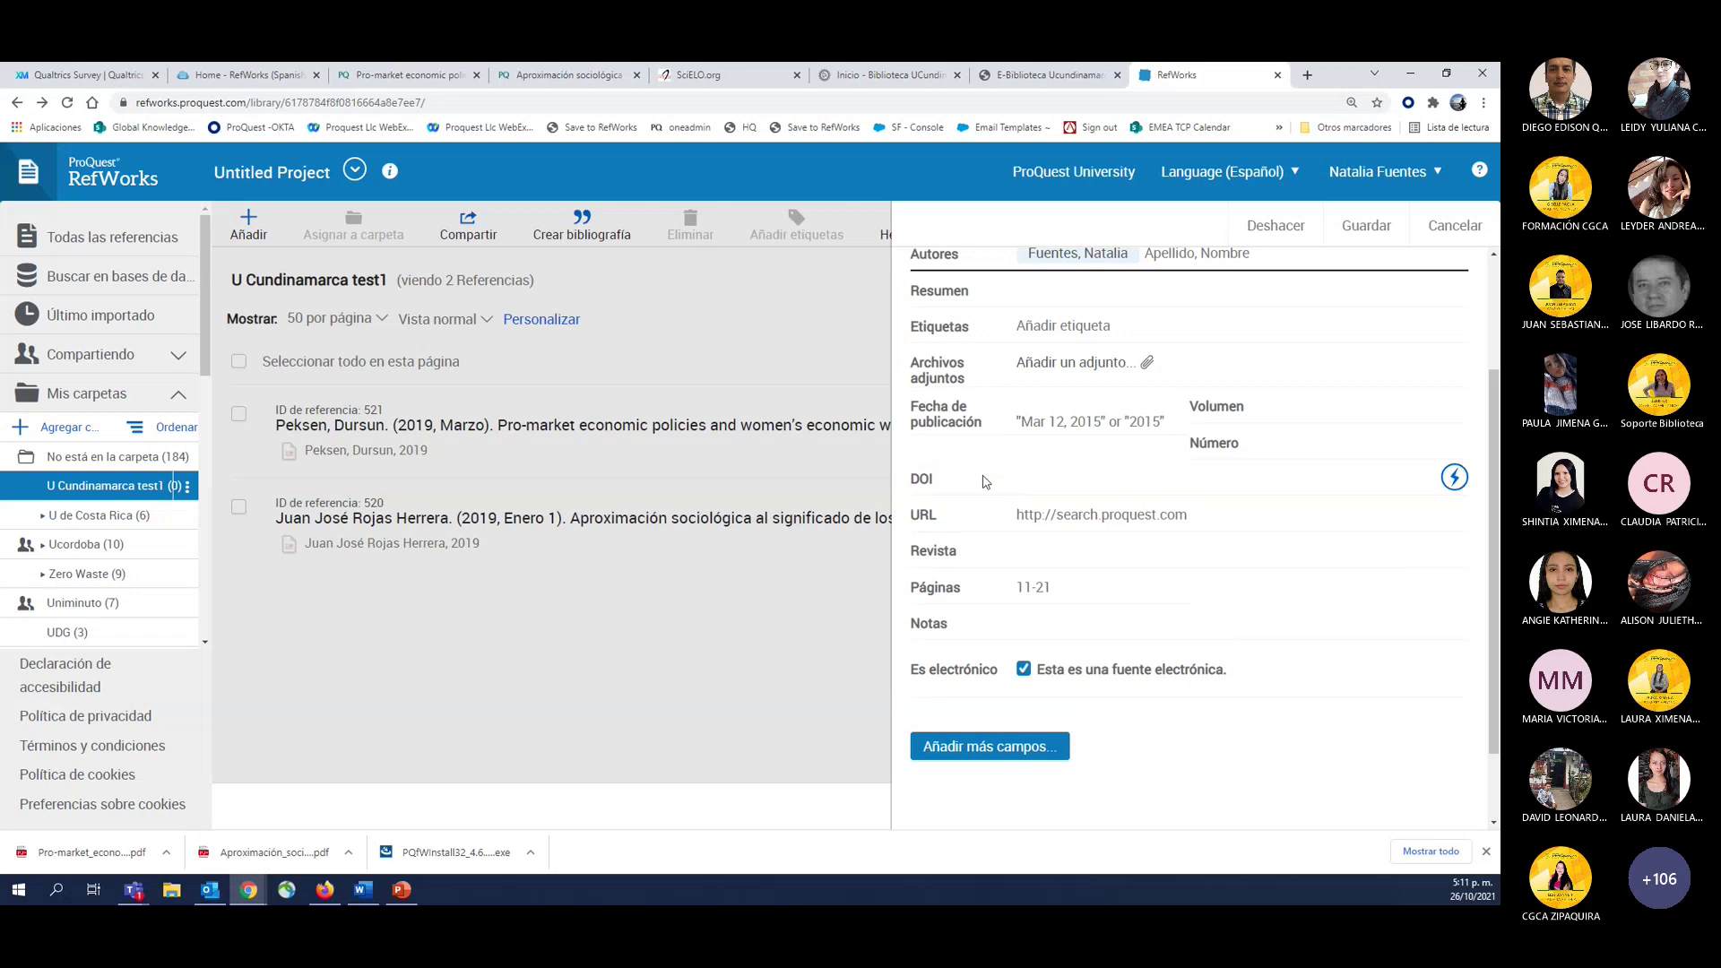
scroll(1016, 482, "up", 2)
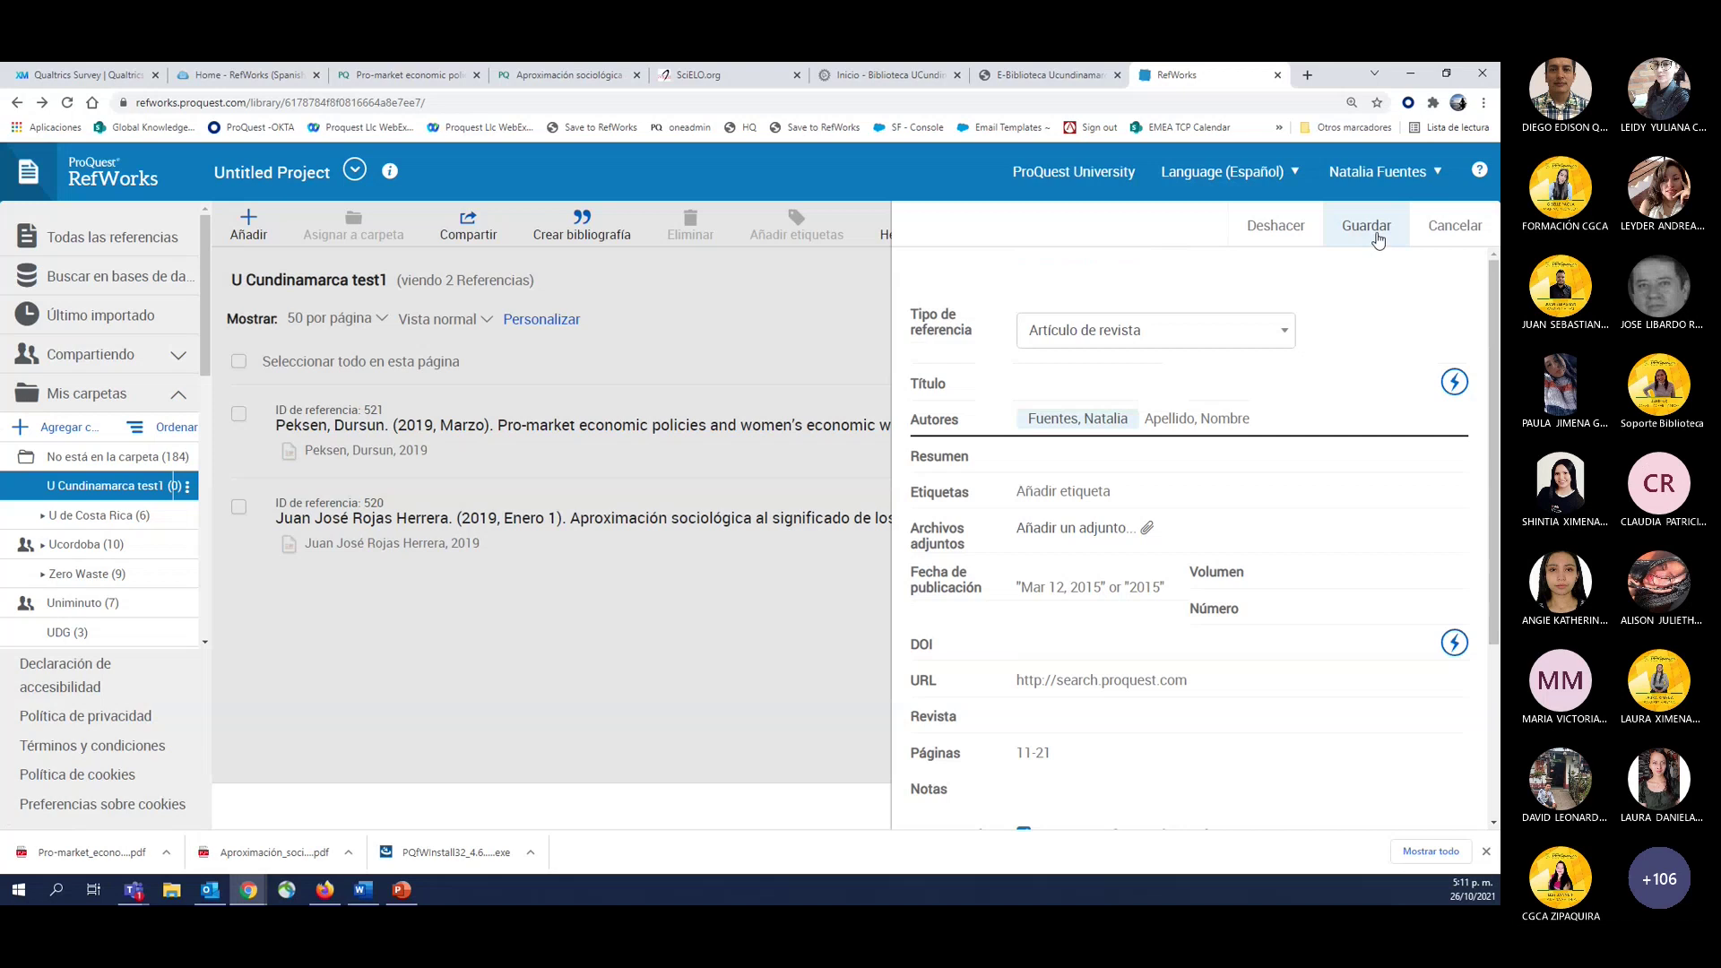
Cancel the unsaved new reference and switch to the SciELO.org tab.
left_click(1450, 248)
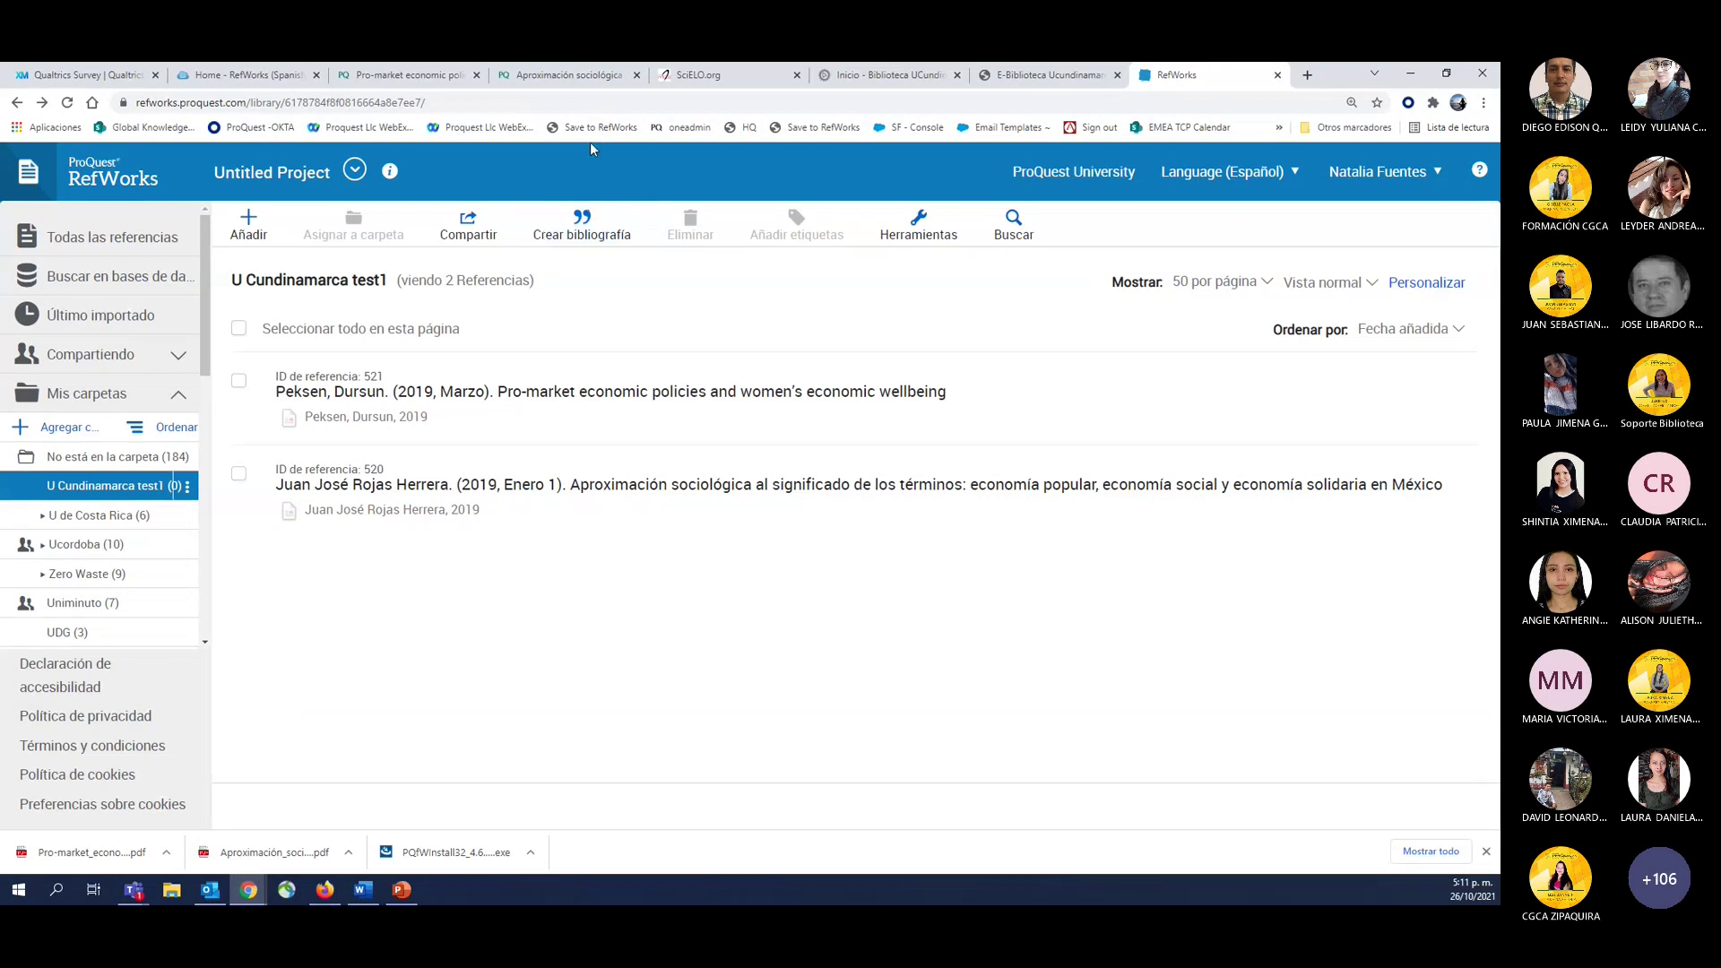
left_click(690, 79)
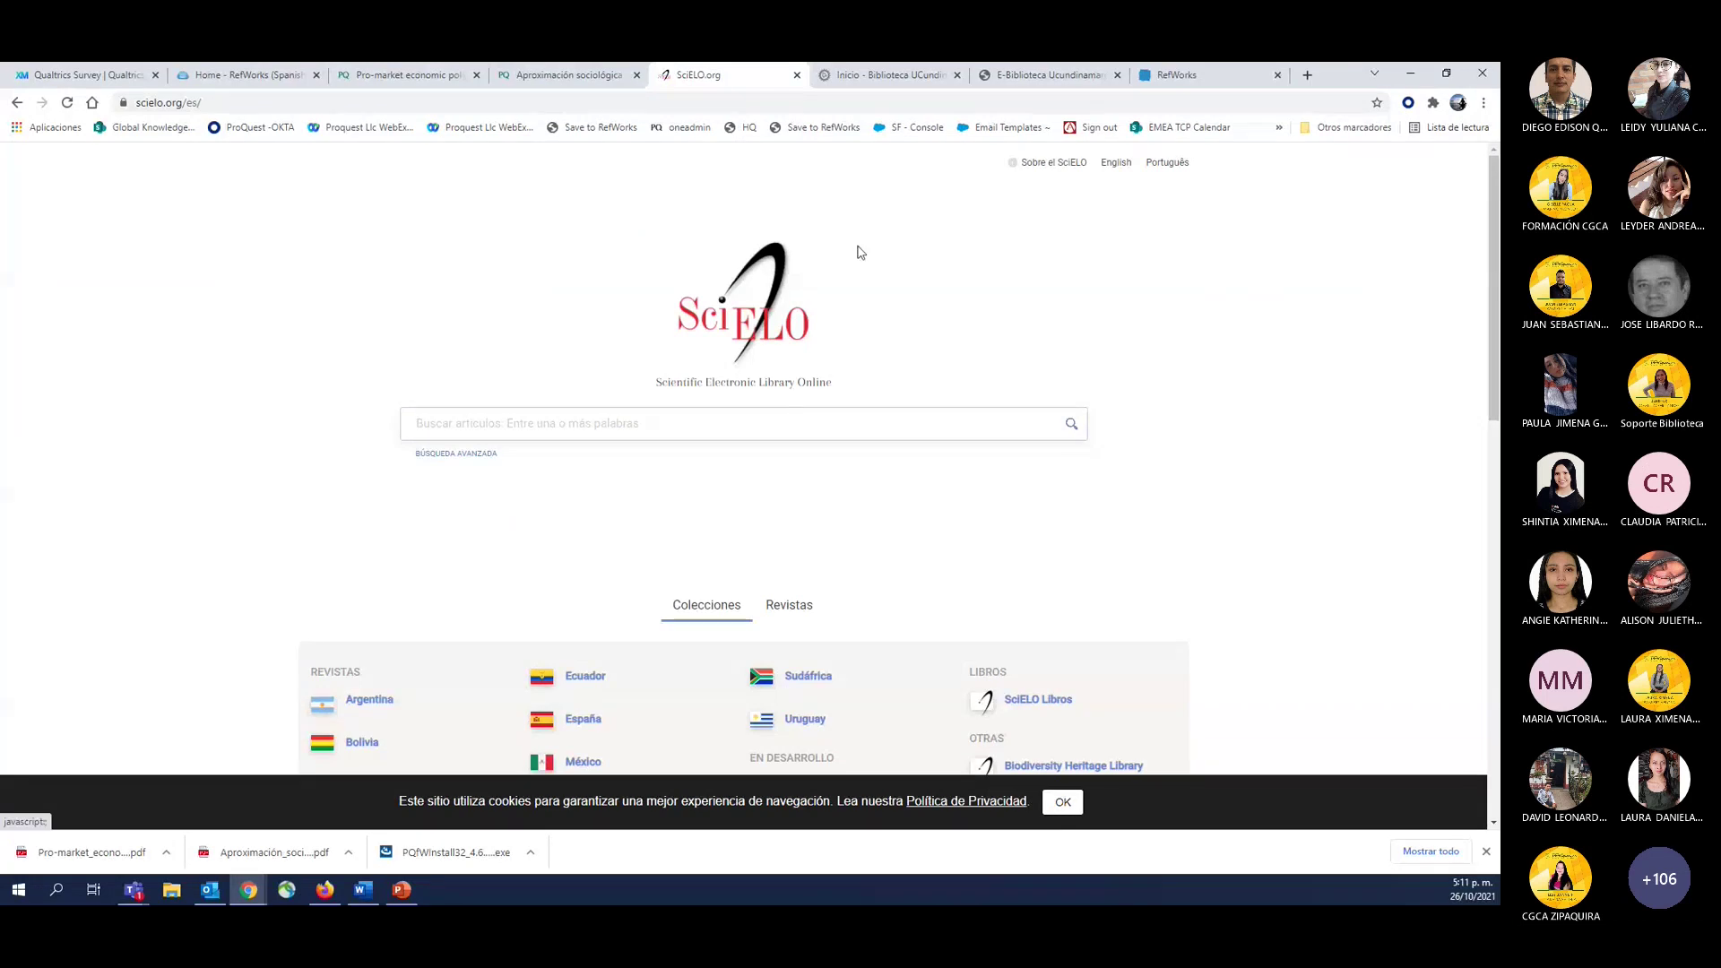
Search SciELO for 'economics' and open the cooperative slaughterhouses governance article in a new tab.
left_click(529, 426)
left_click(446, 461)
key("Return")
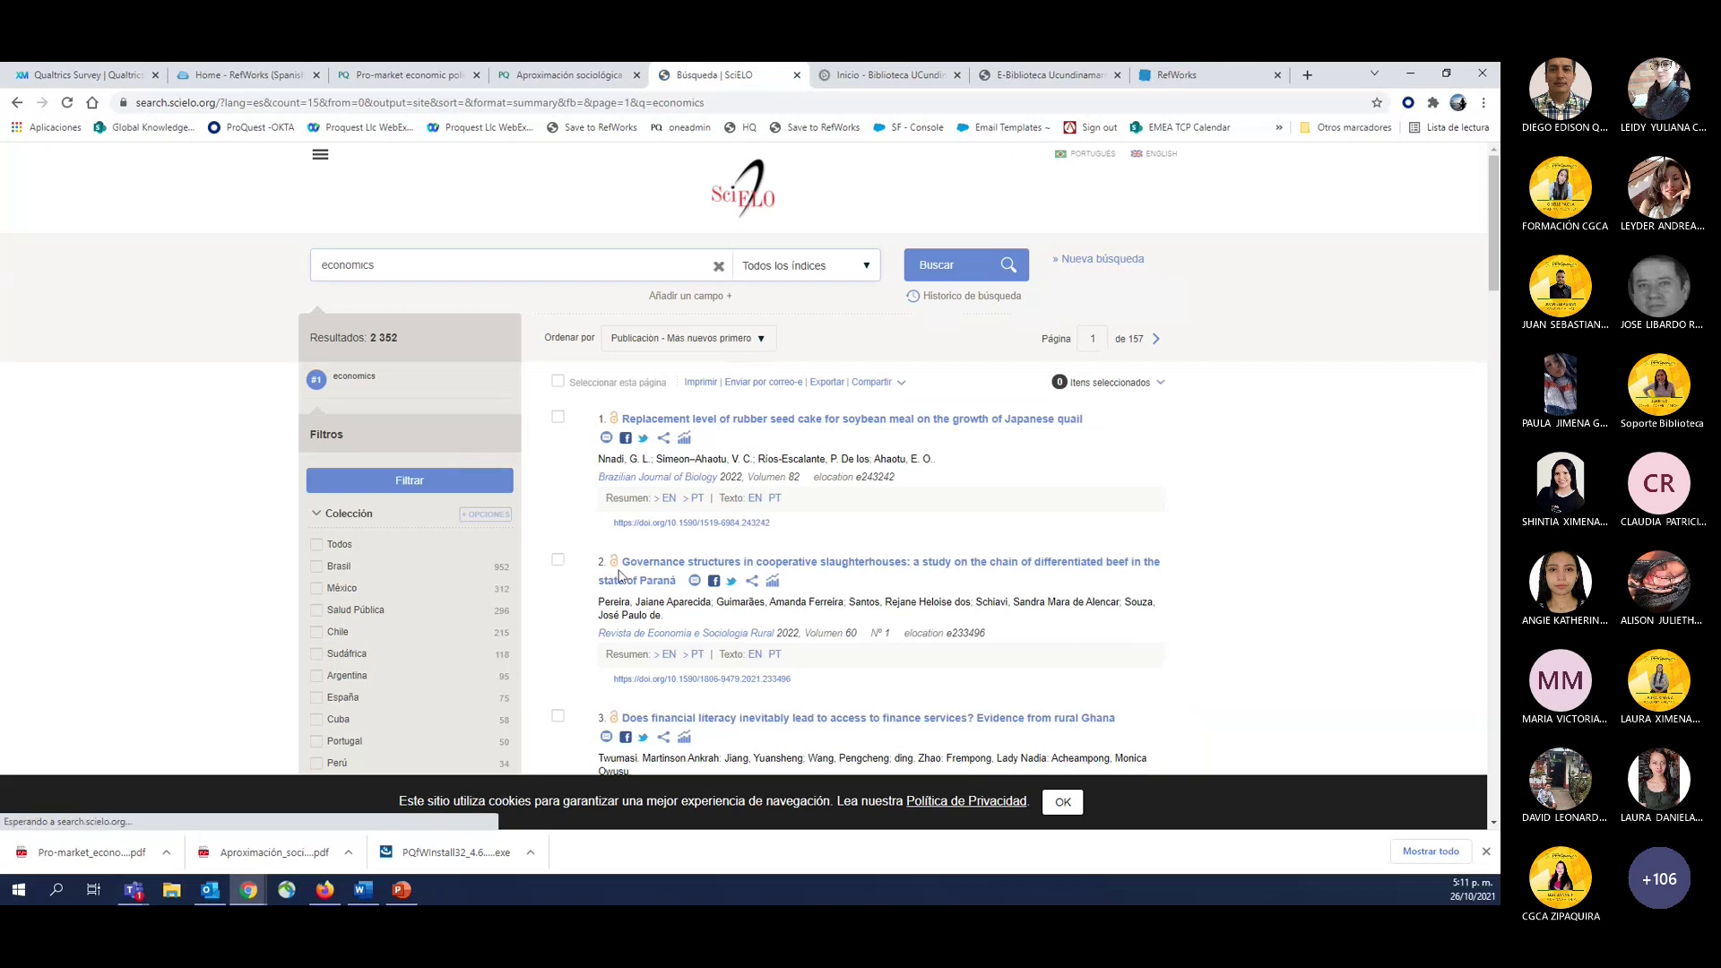
left_click(666, 574)
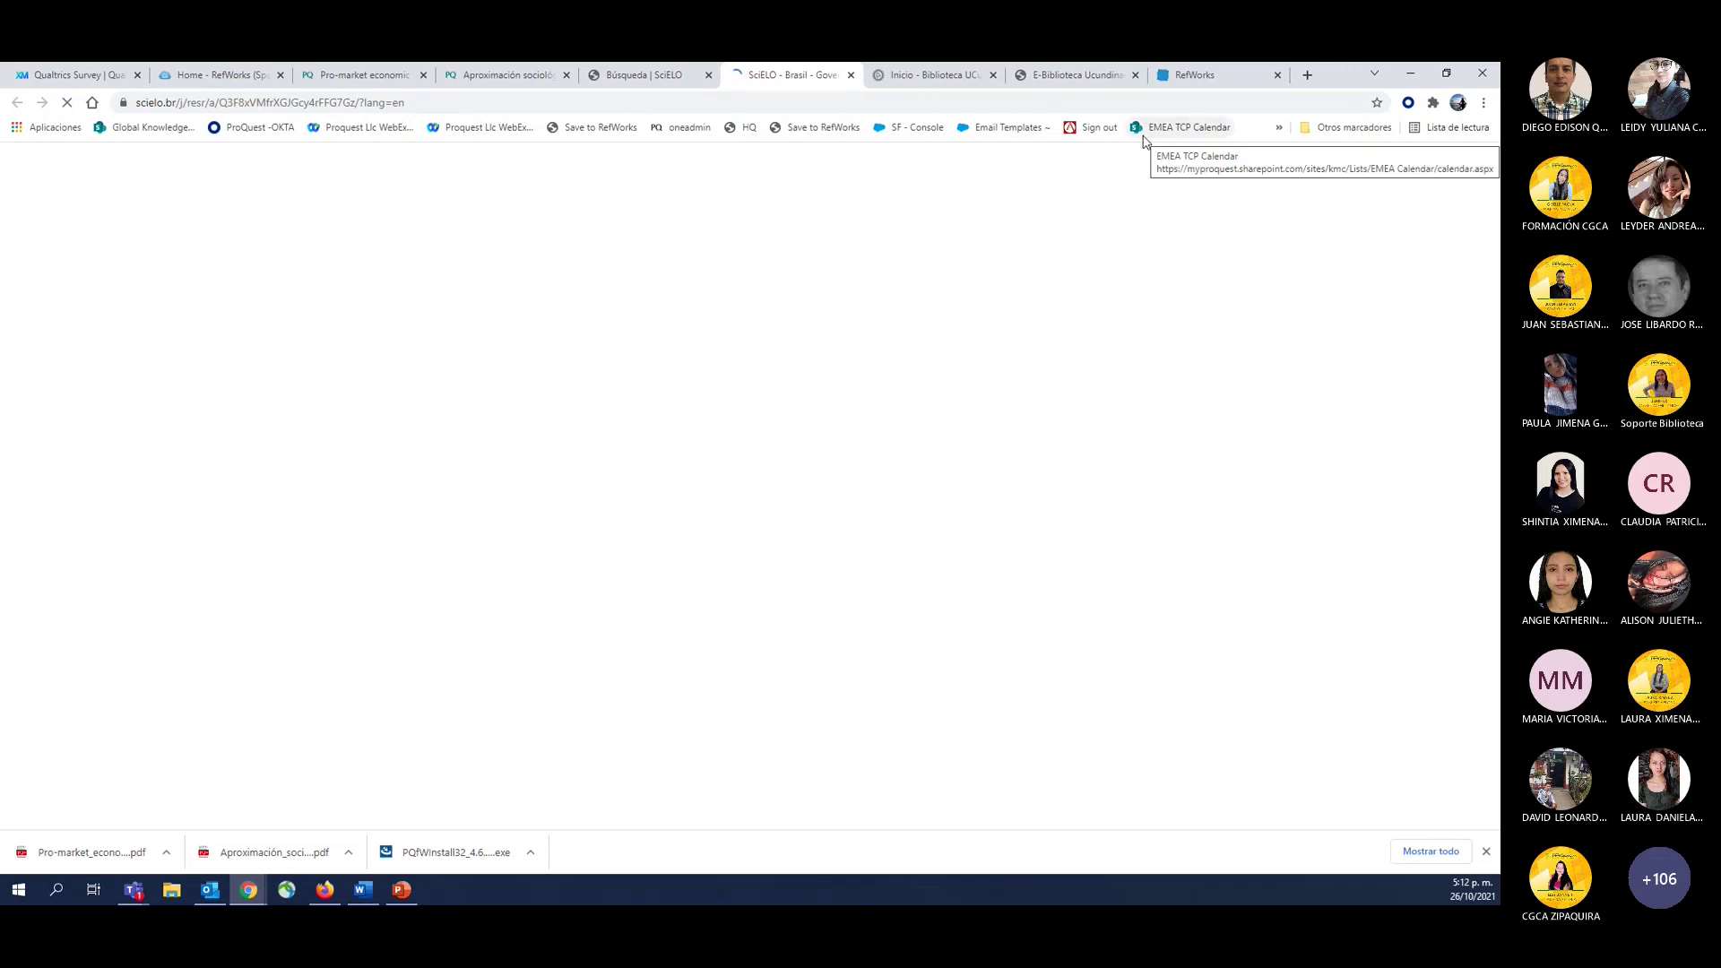
Close the library tab, open the Pro-market PDF, delete the duplicate Save to RefWorks bookmark, and return to the article.
left_click(994, 76)
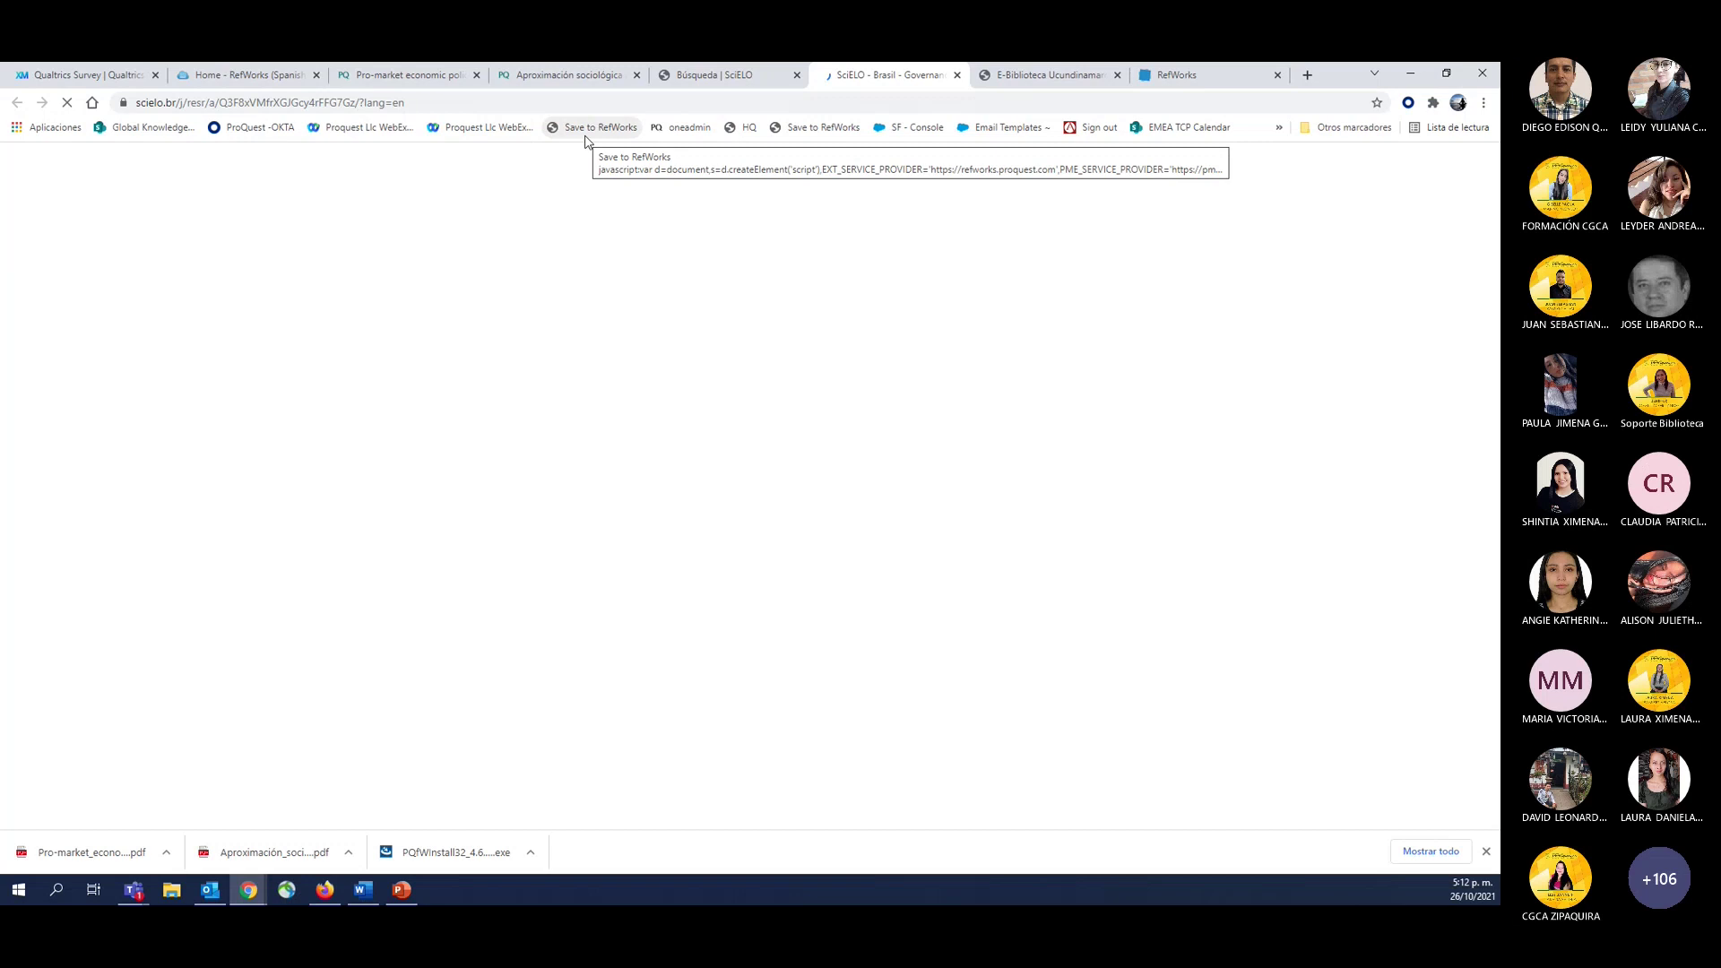
left_click(56, 853)
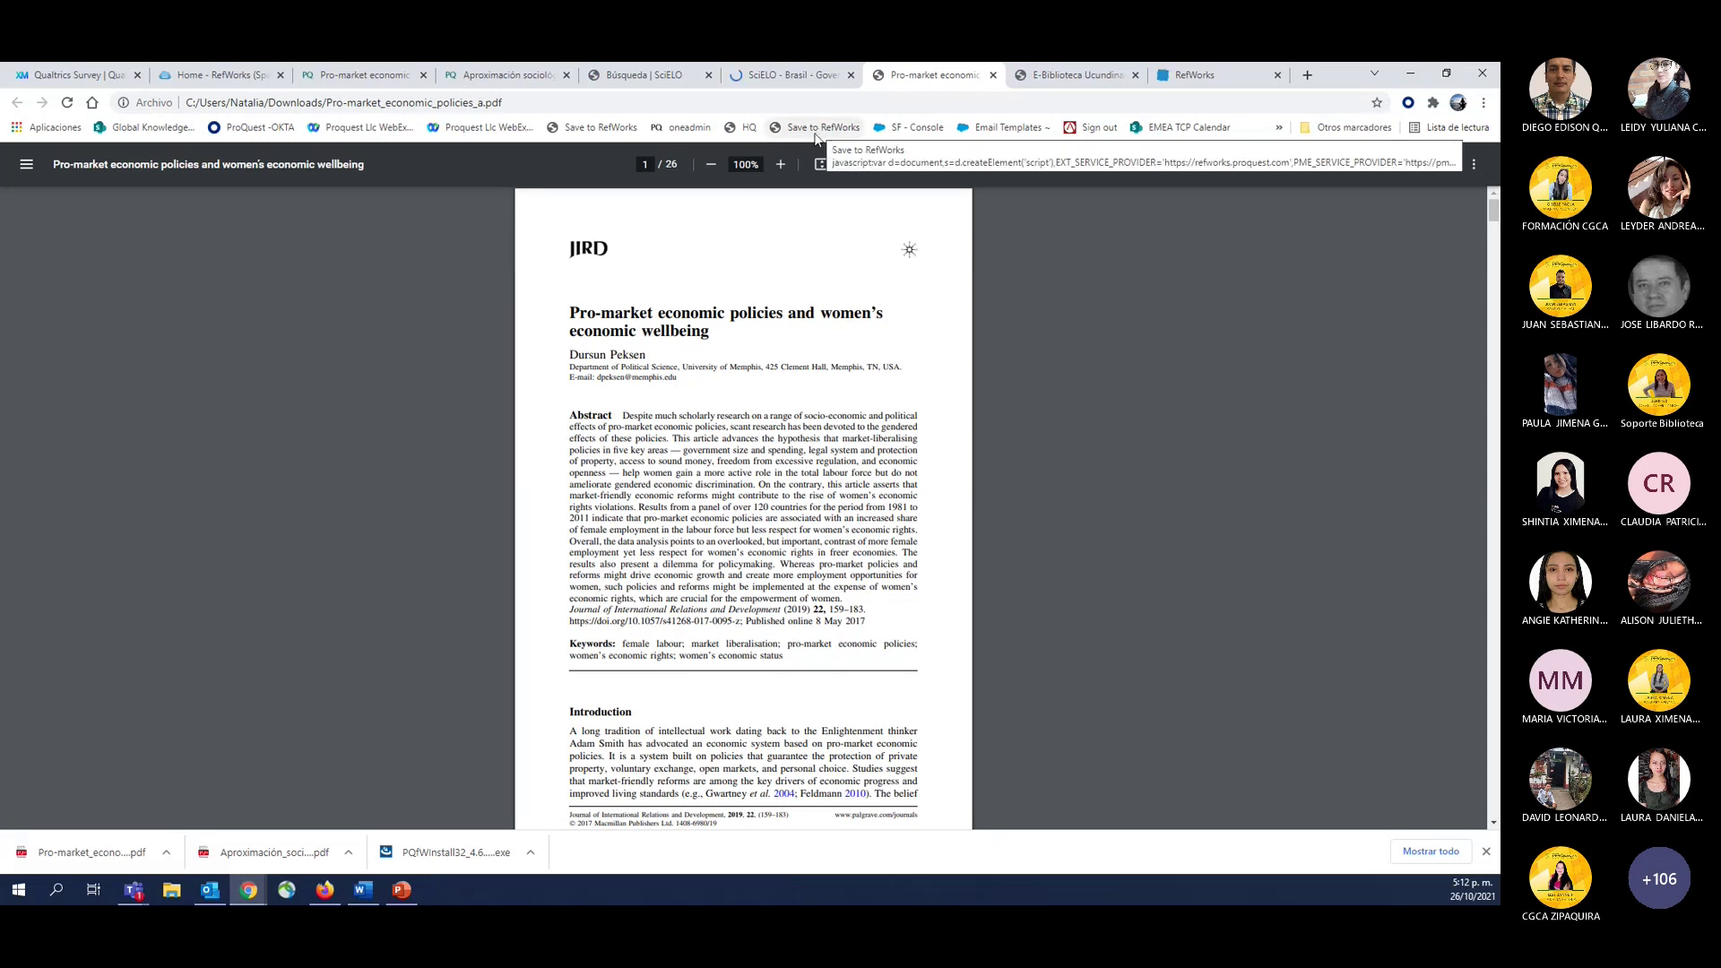
right_click(812, 137)
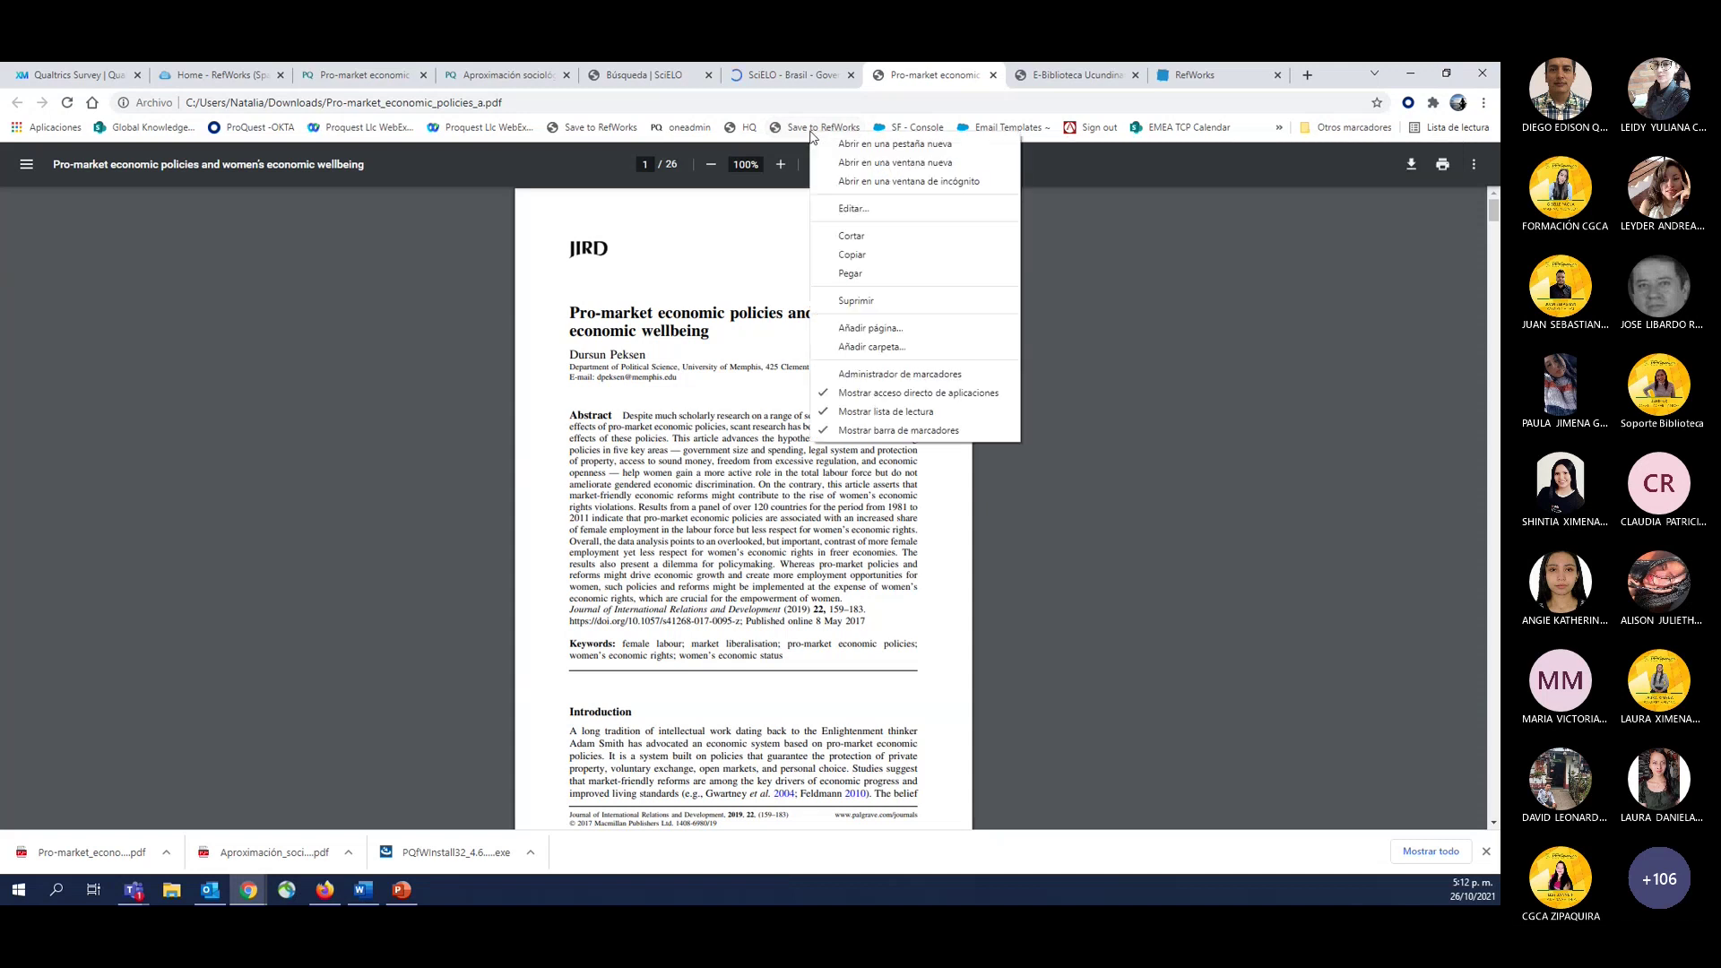
left_click(862, 298)
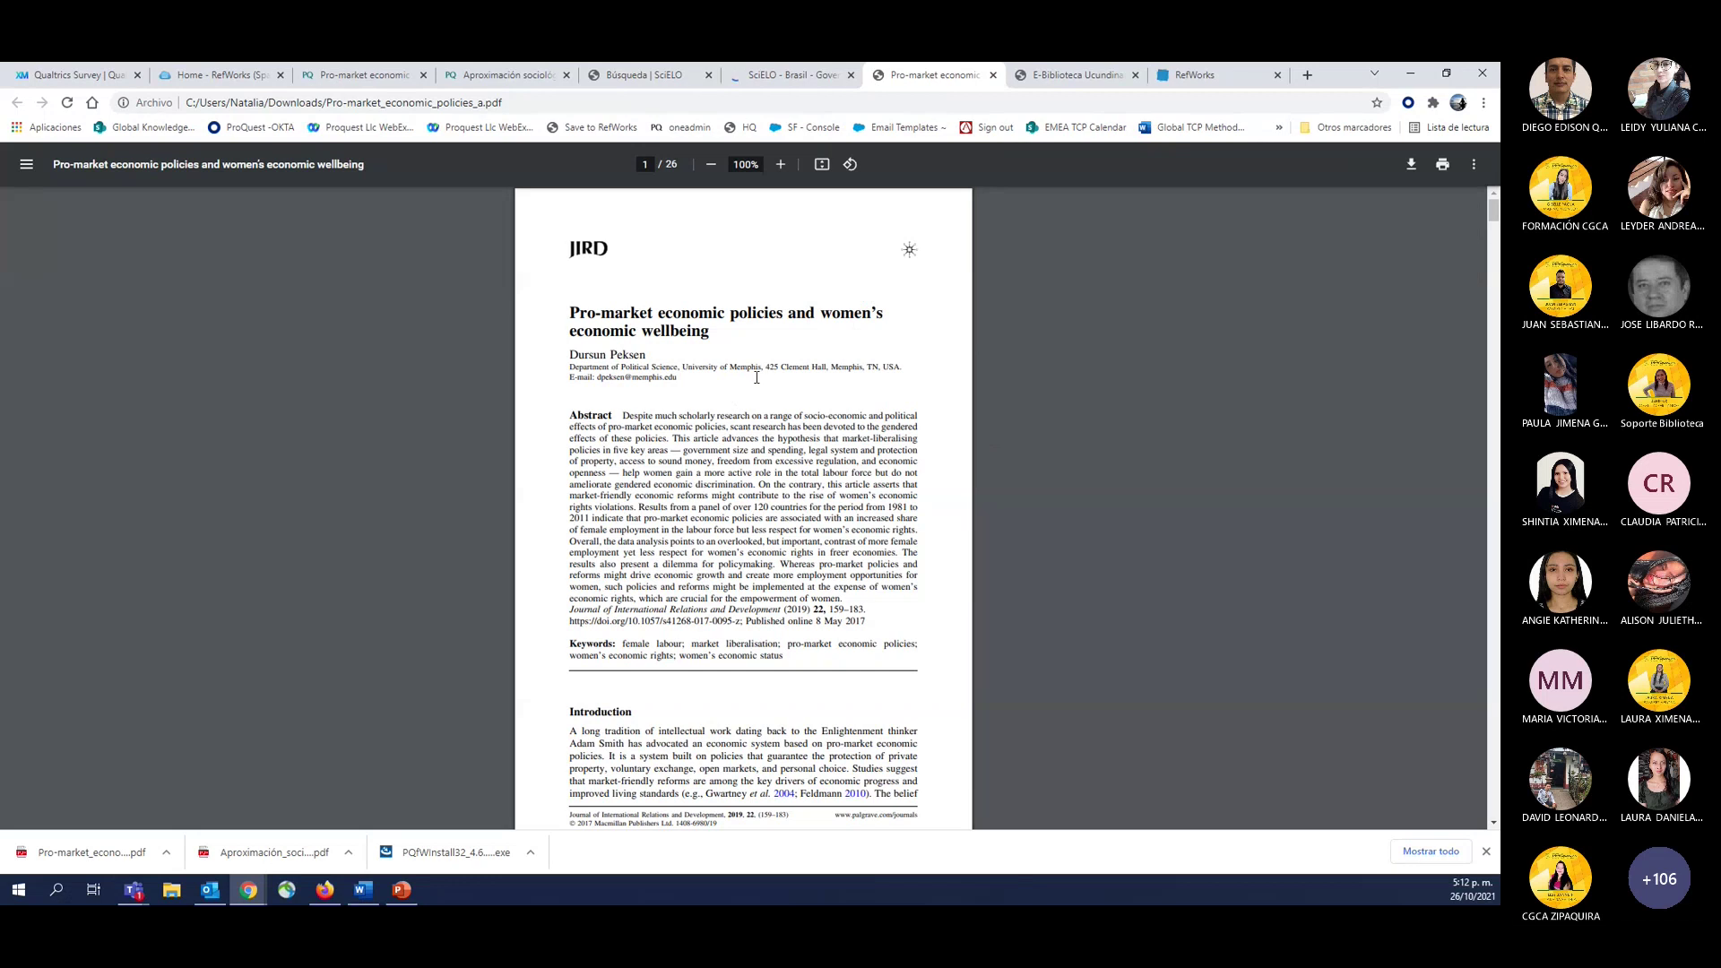
left_click(793, 70)
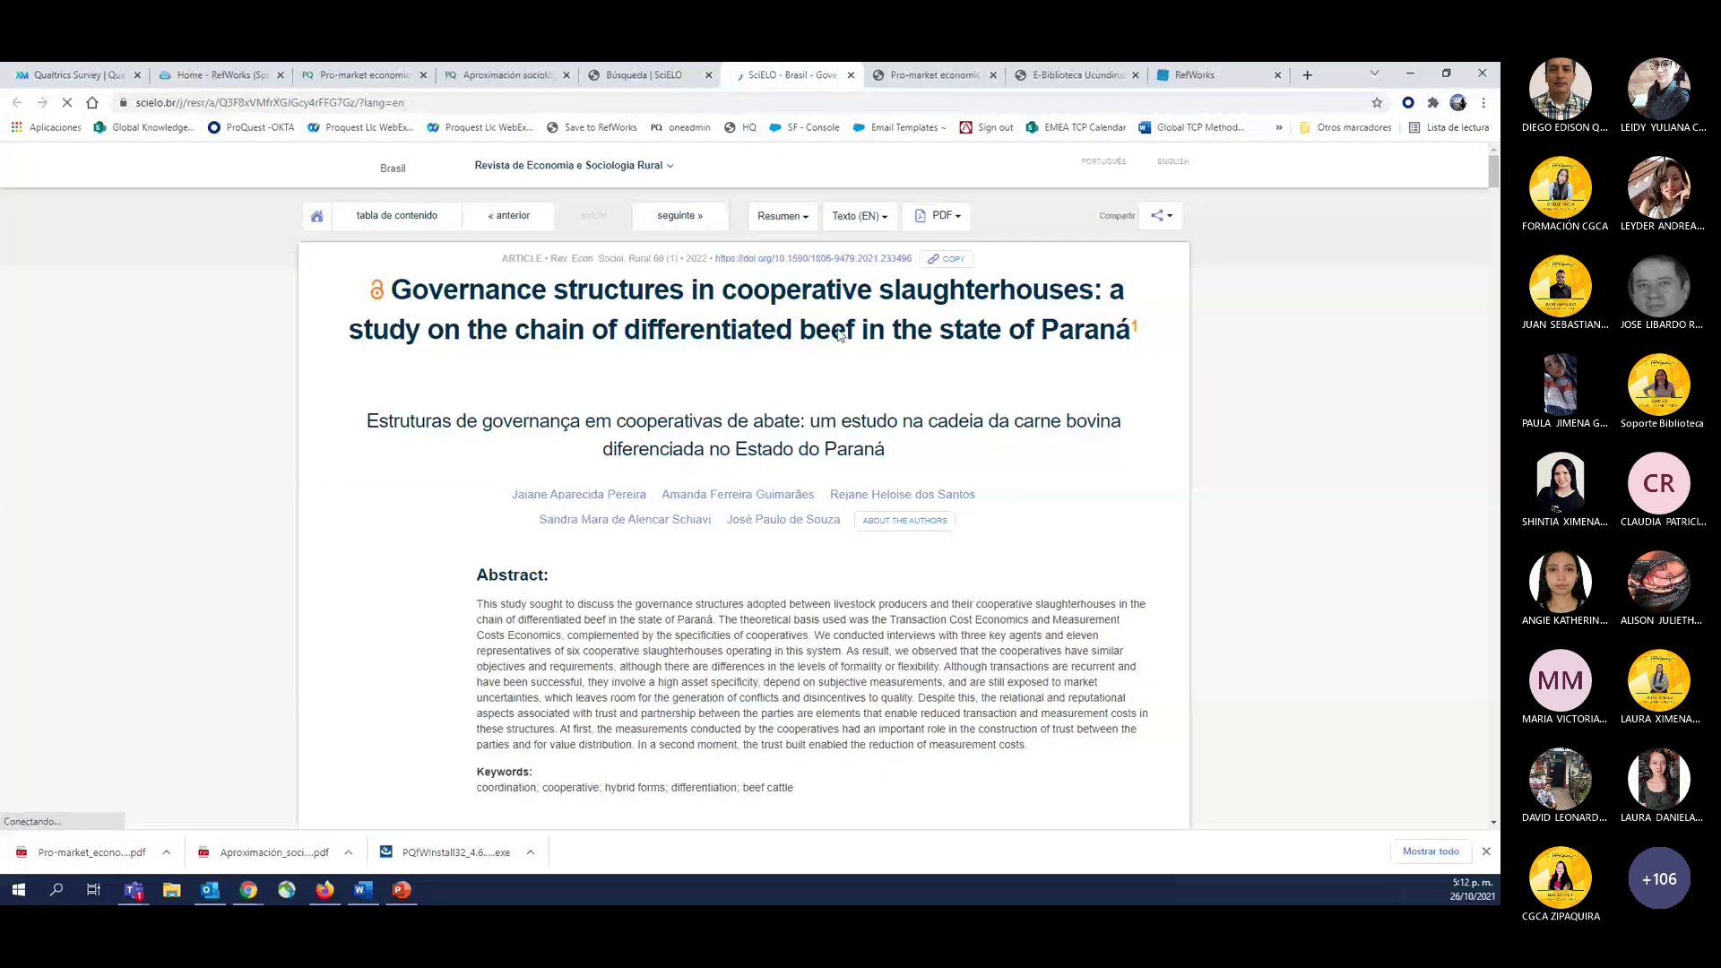
In a new browser tab, search the web for 'redalyc' and go to redalyc.org.
key("ctrl+t")
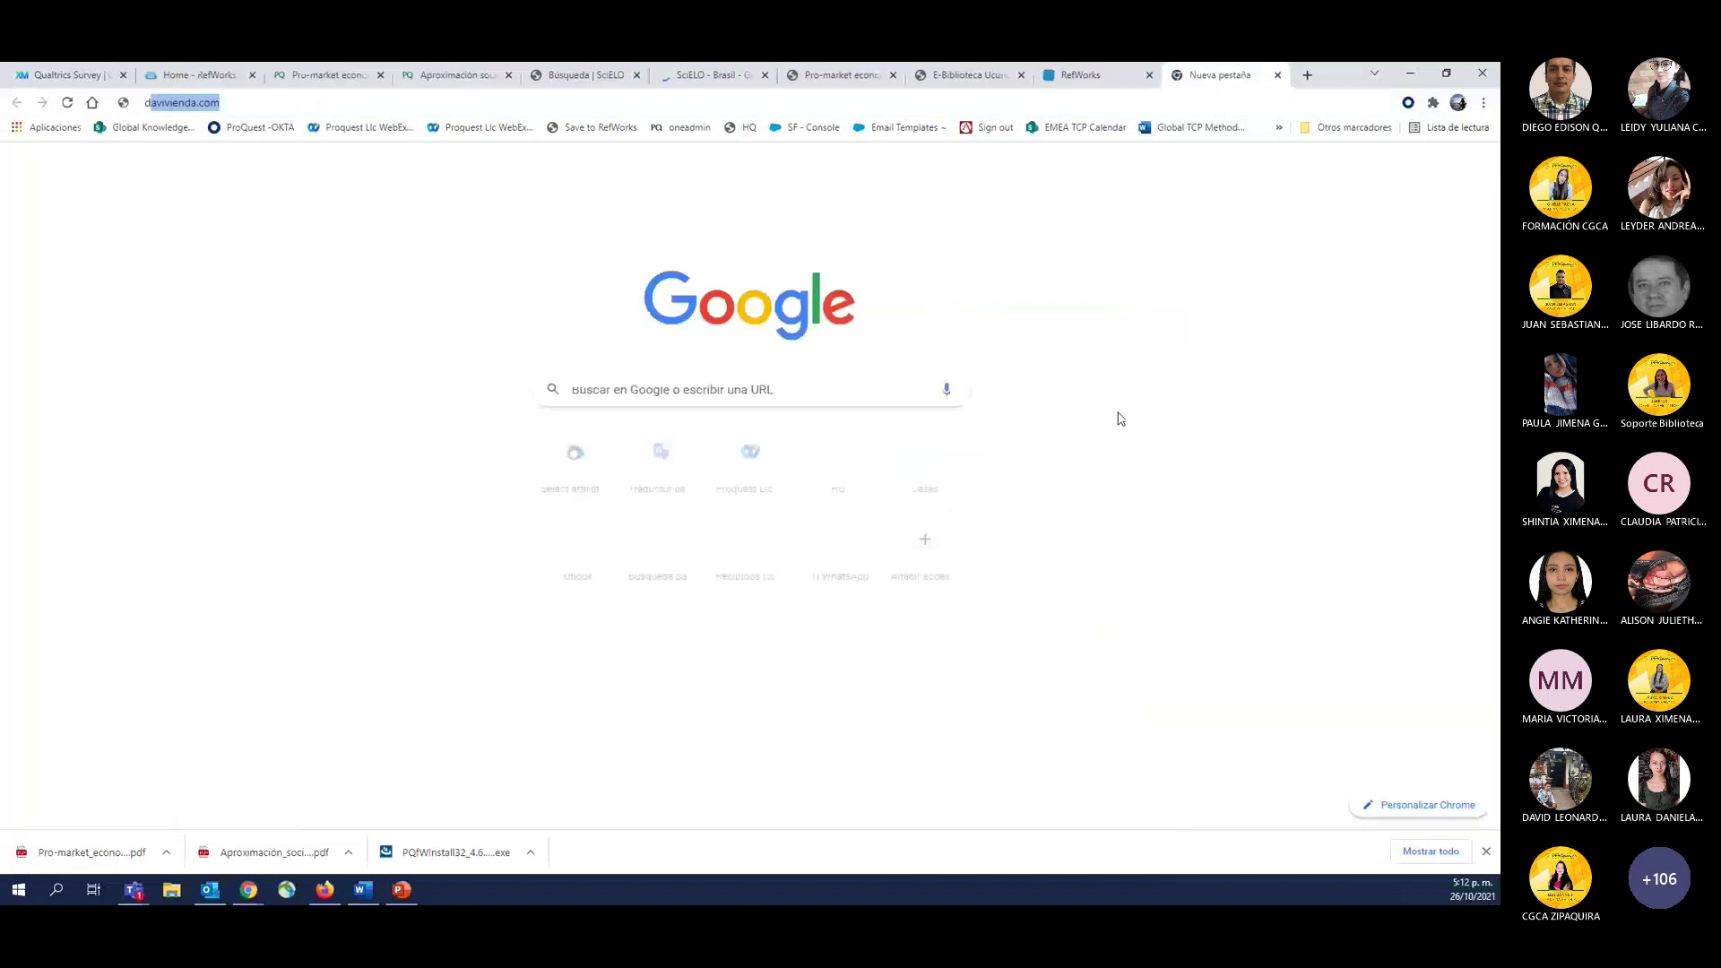
type("redalyc")
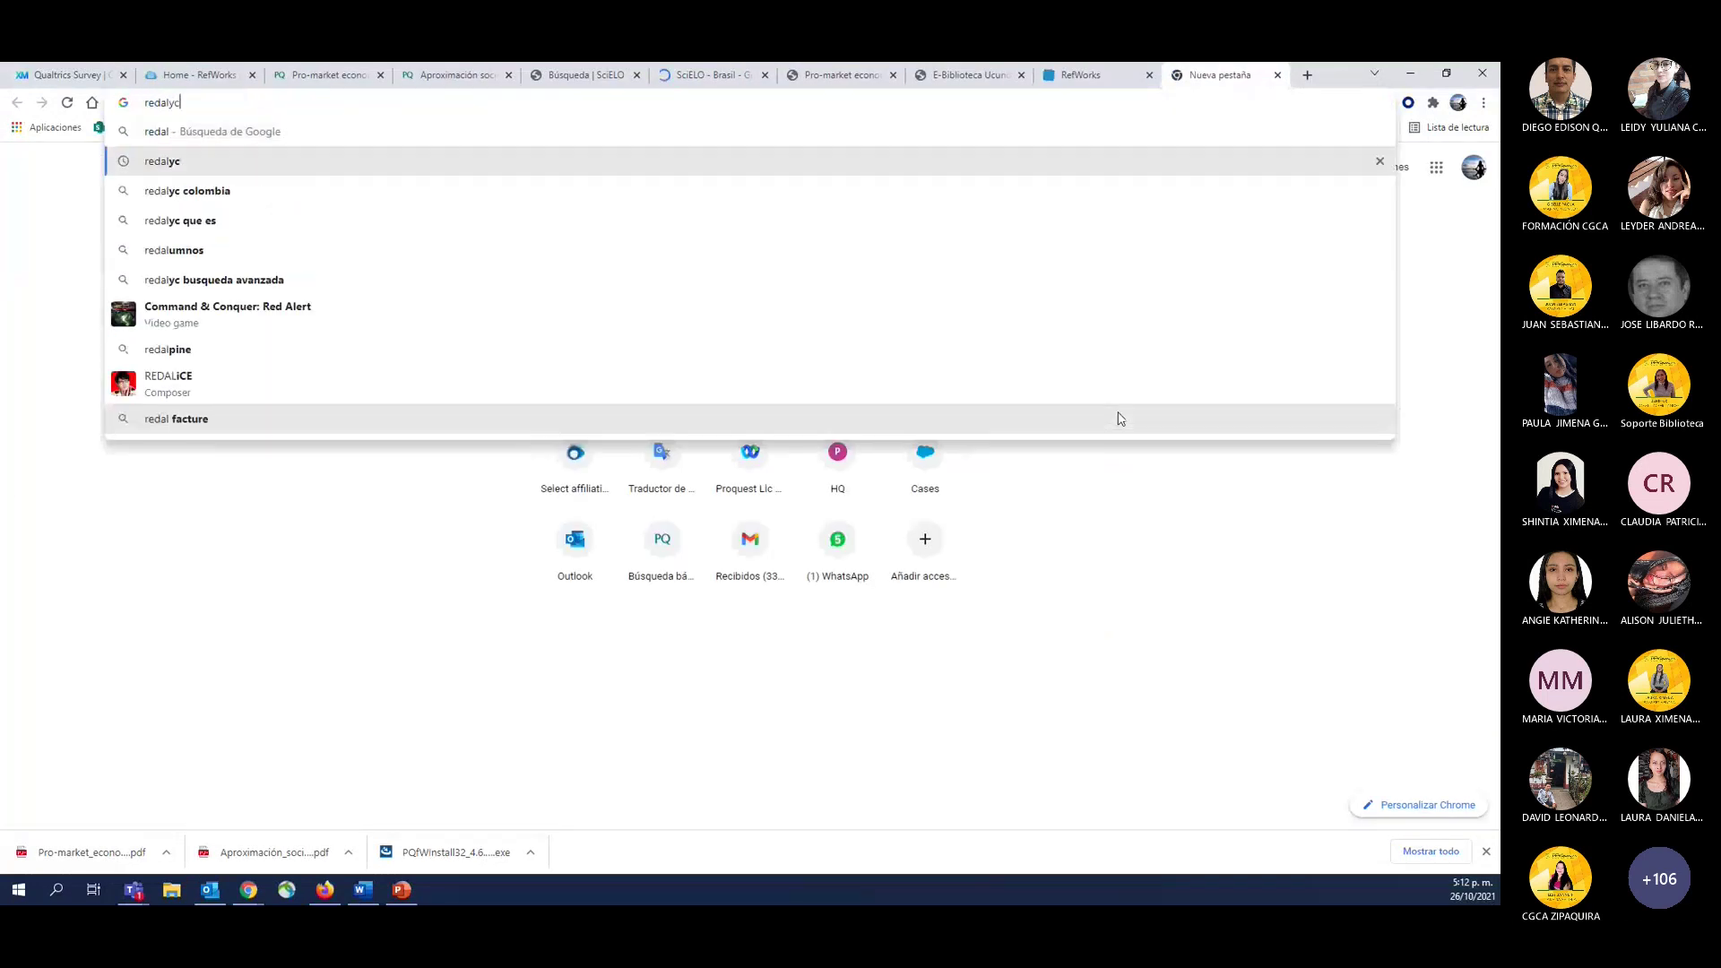
key("Return")
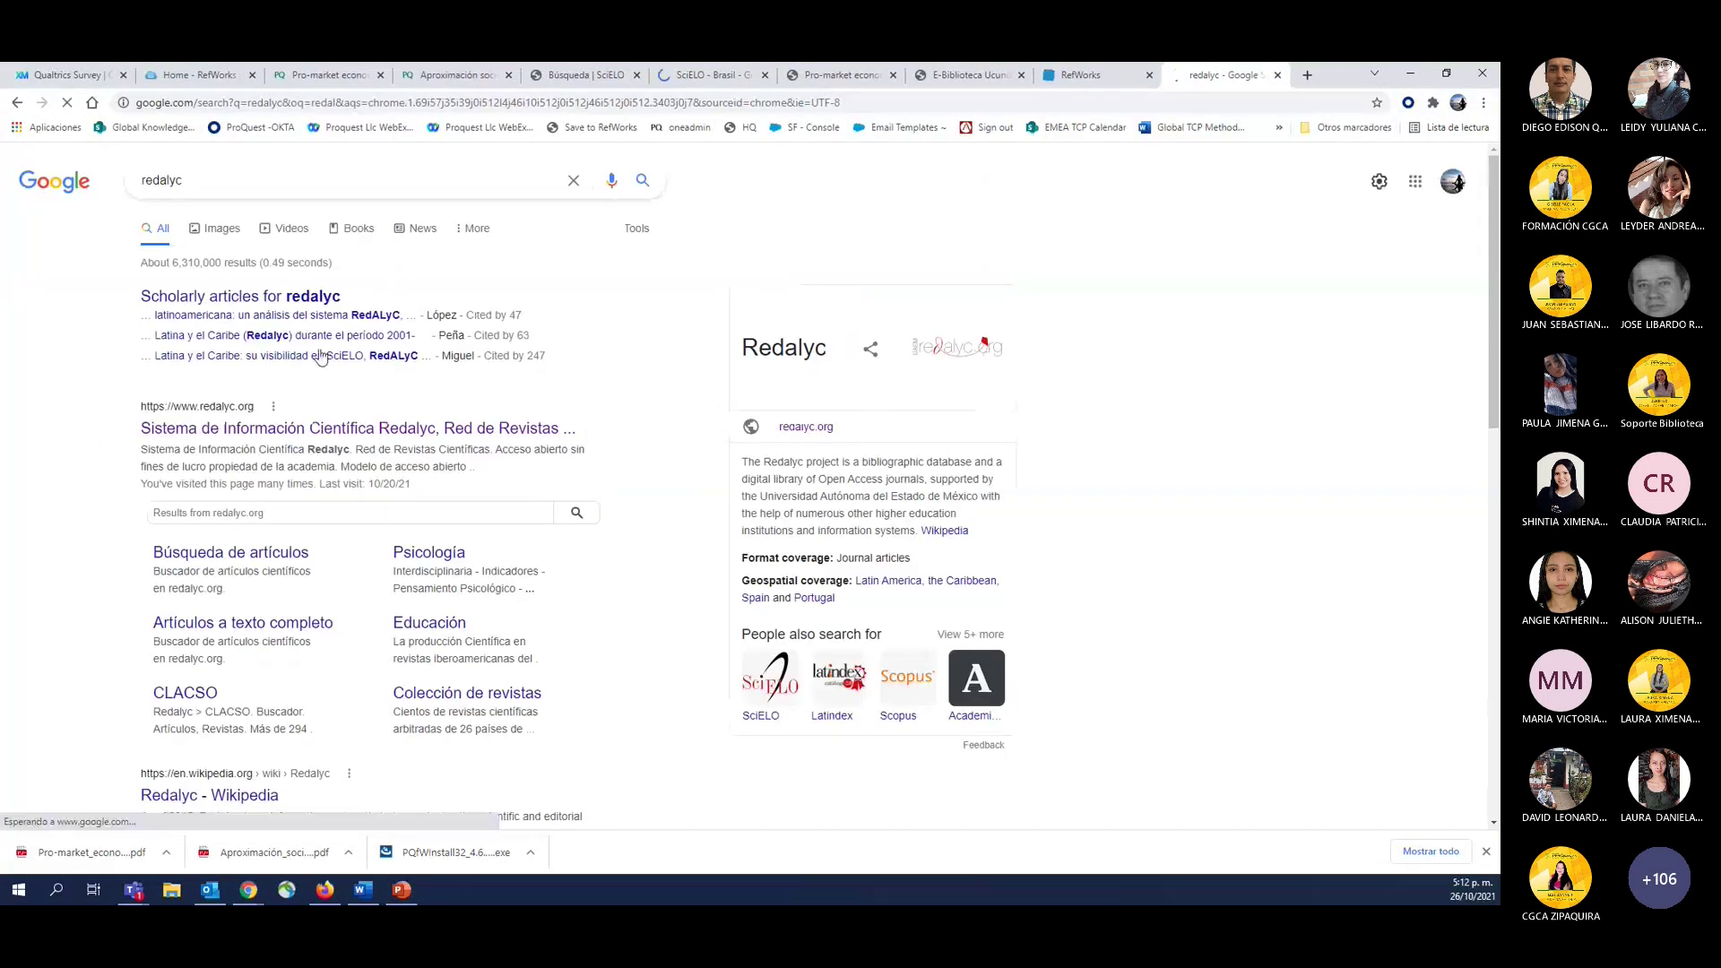
left_click(287, 430)
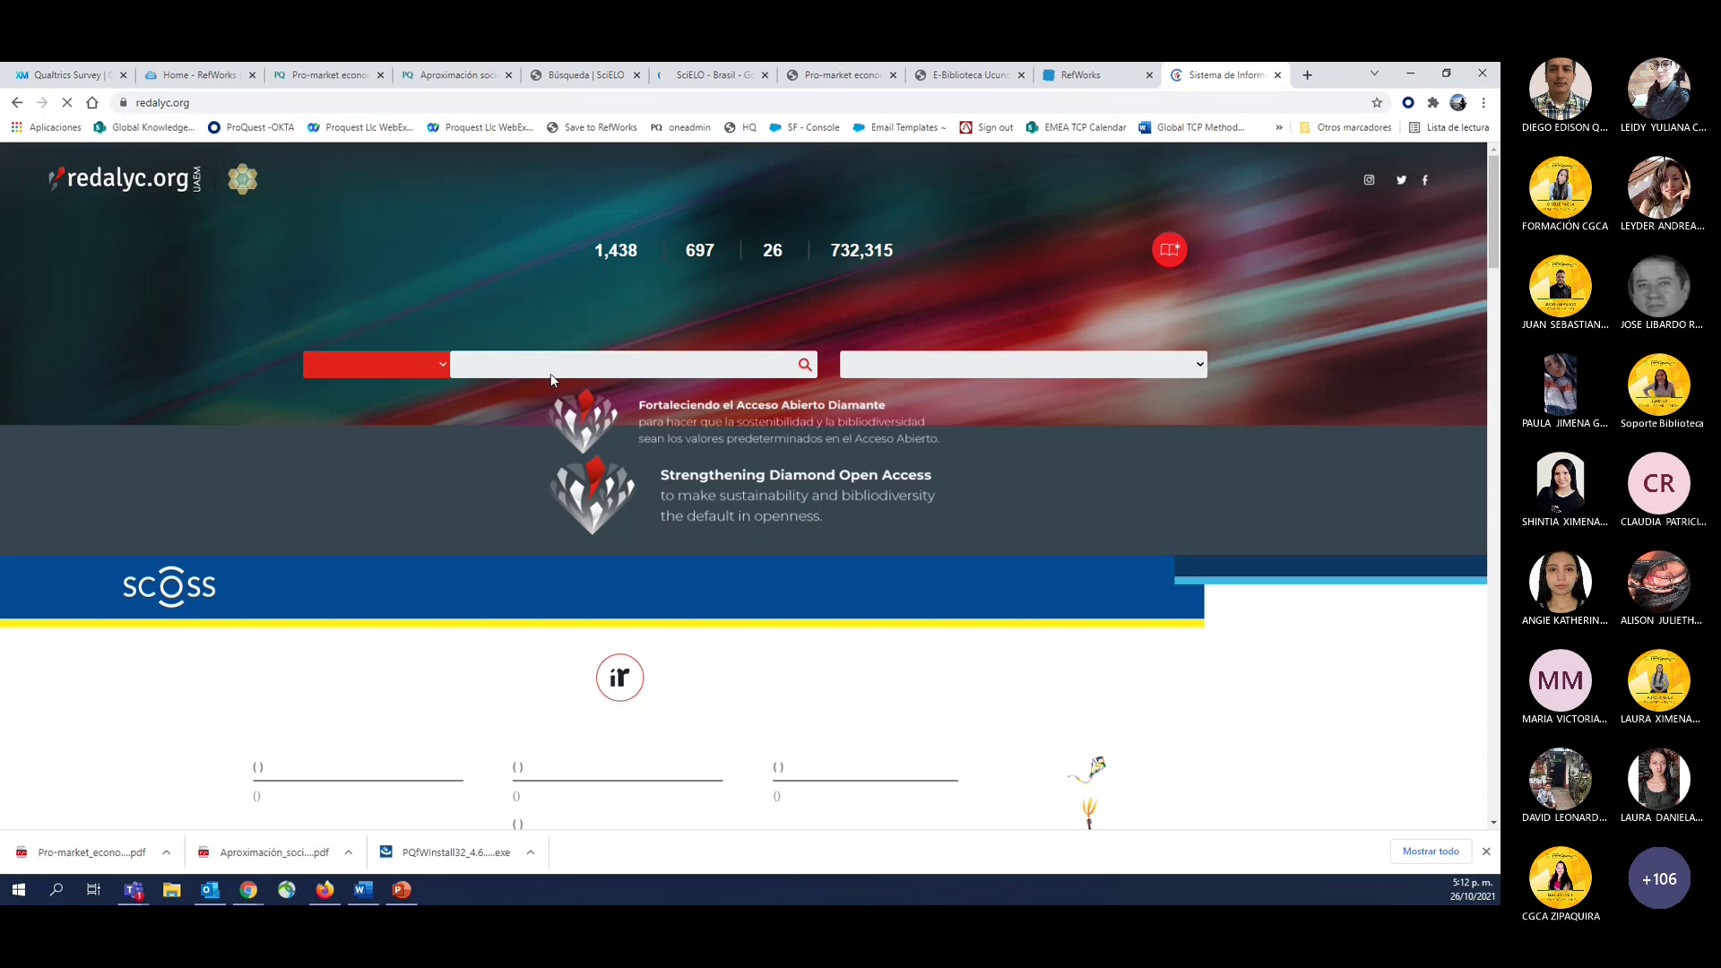
Search Redalyc articles for 'economia' and open the Medellín tourism economic-growth article.
left_click(697, 364)
type("econom")
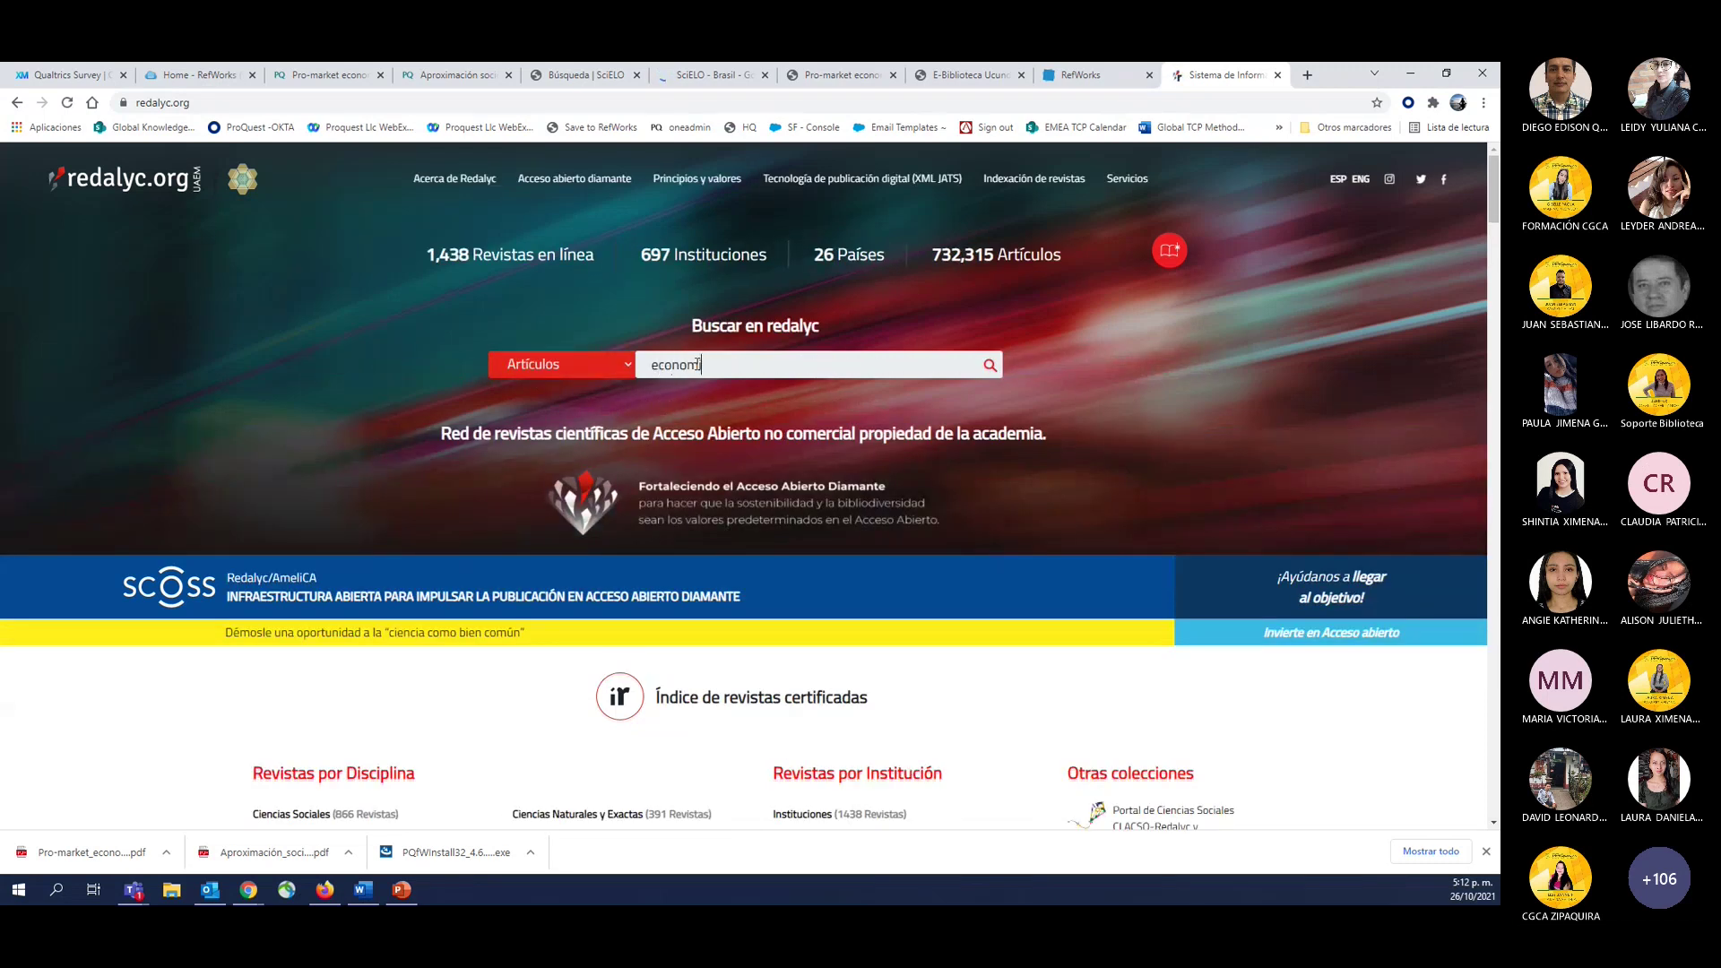
type("ia")
key("Return")
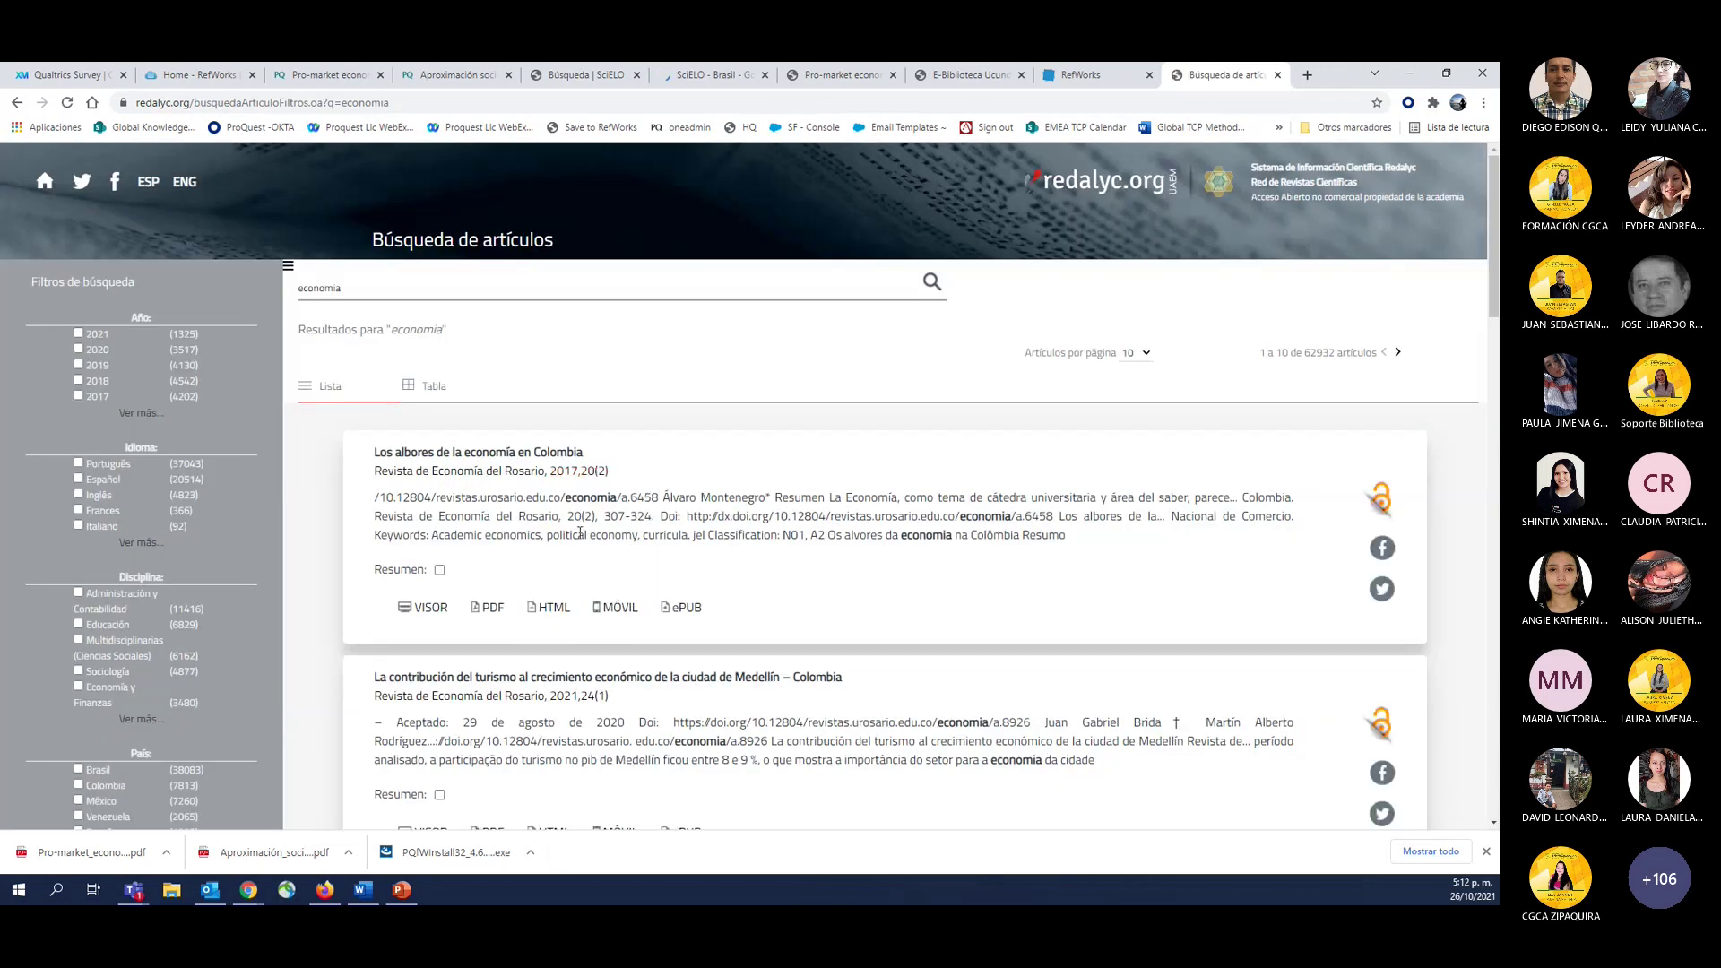
left_click(447, 679)
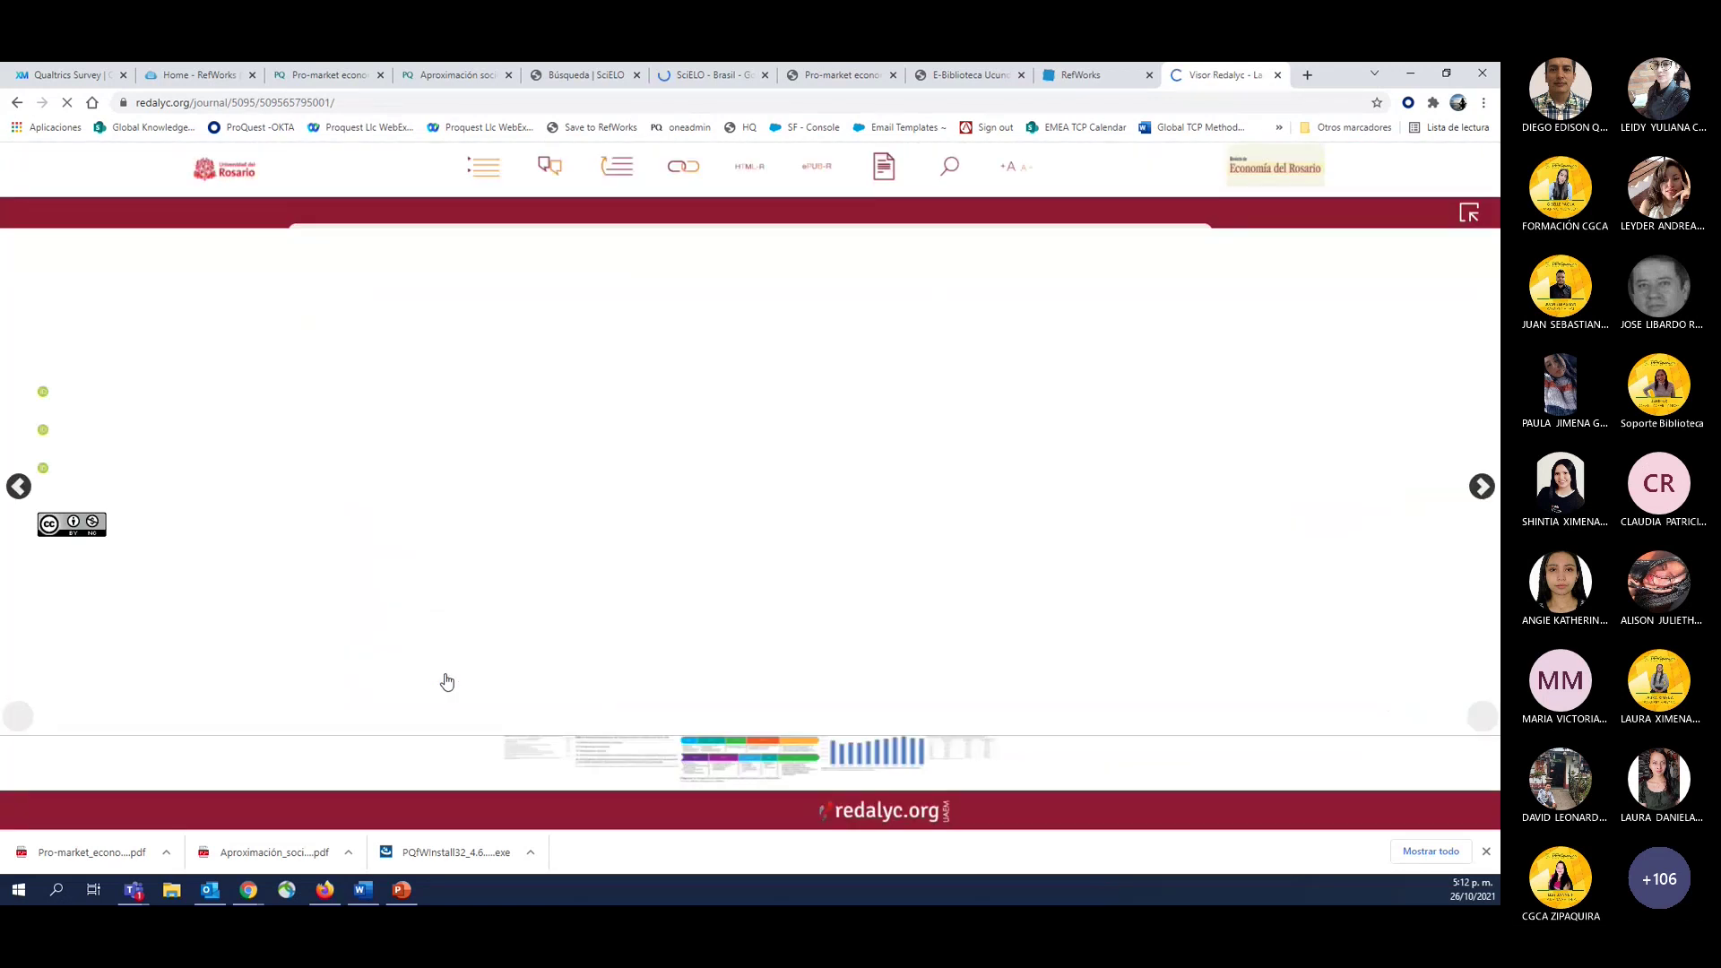
Capture the Medellín tourism article with the Save to RefWorks bookmarklet and review its fields.
left_click(591, 129)
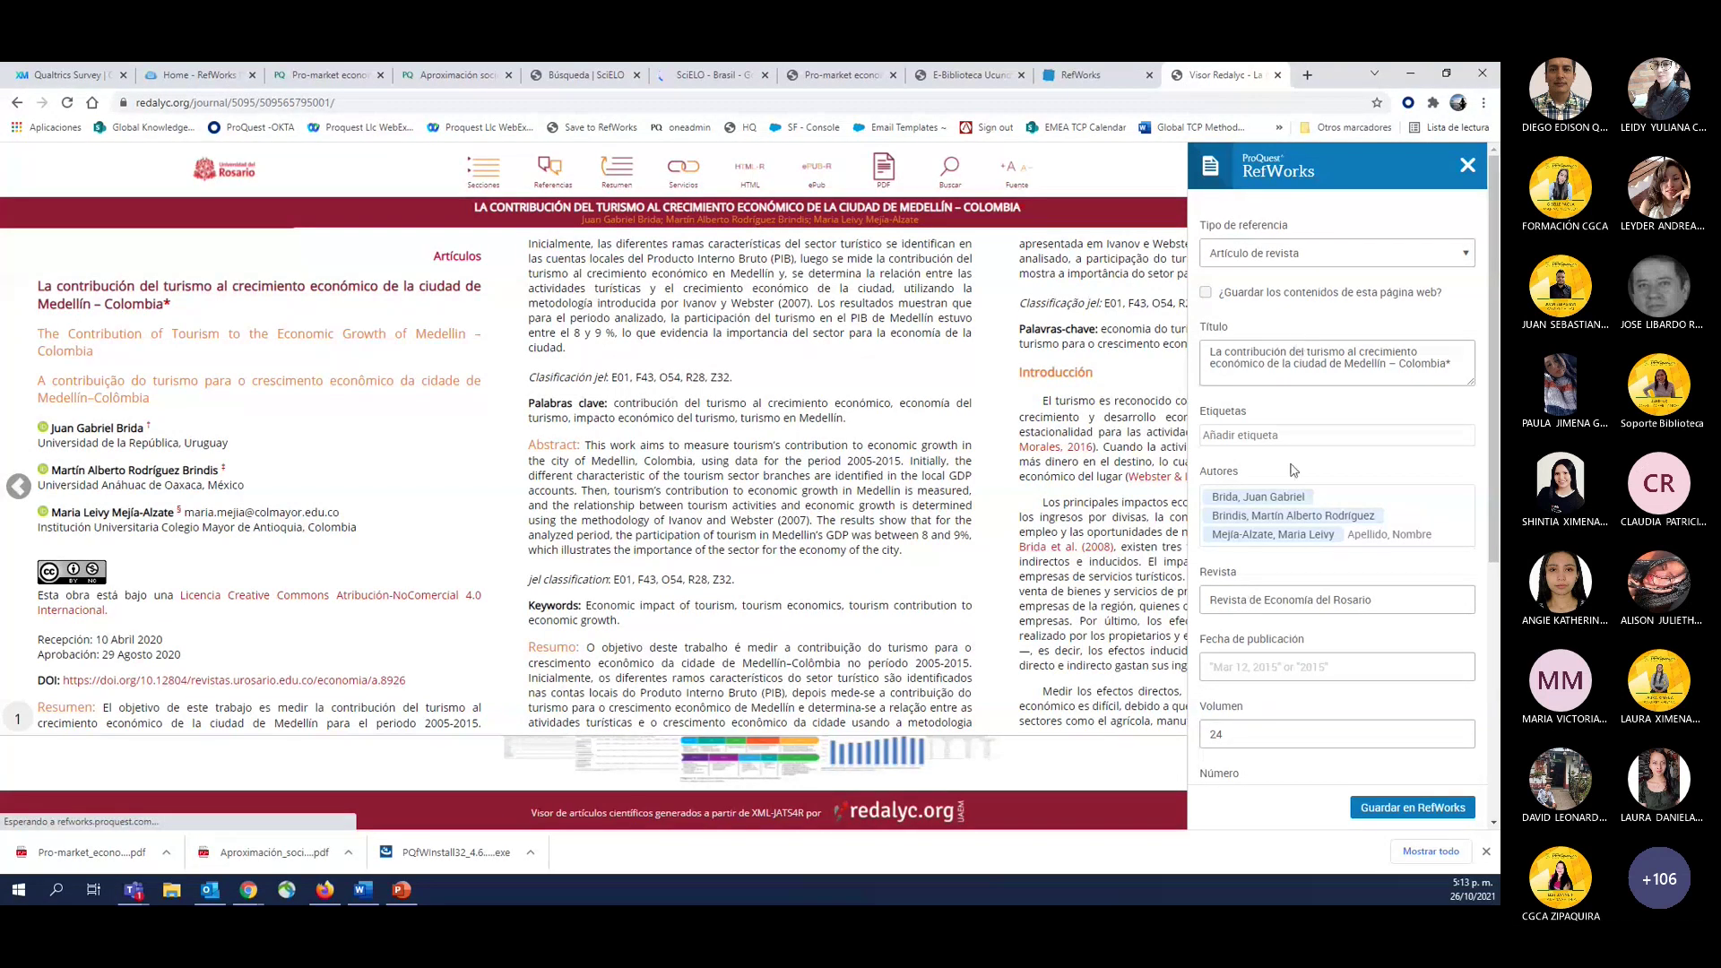
scroll(1273, 568, "down", 1)
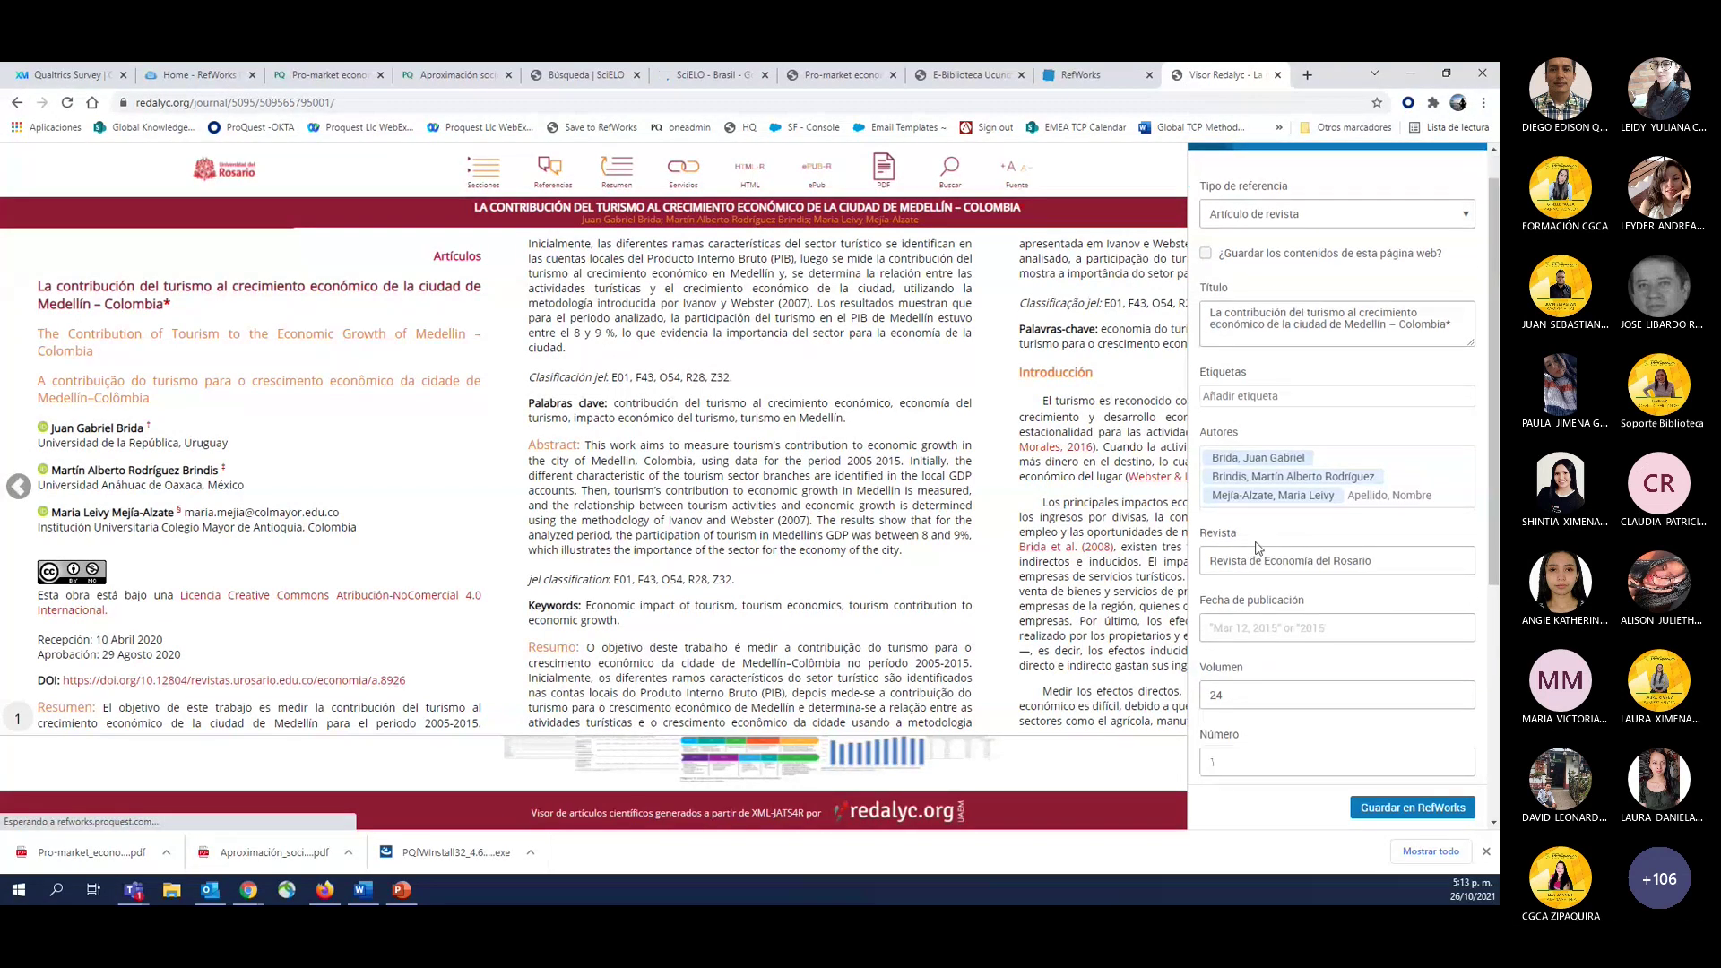
scroll(1258, 549, "down", 3)
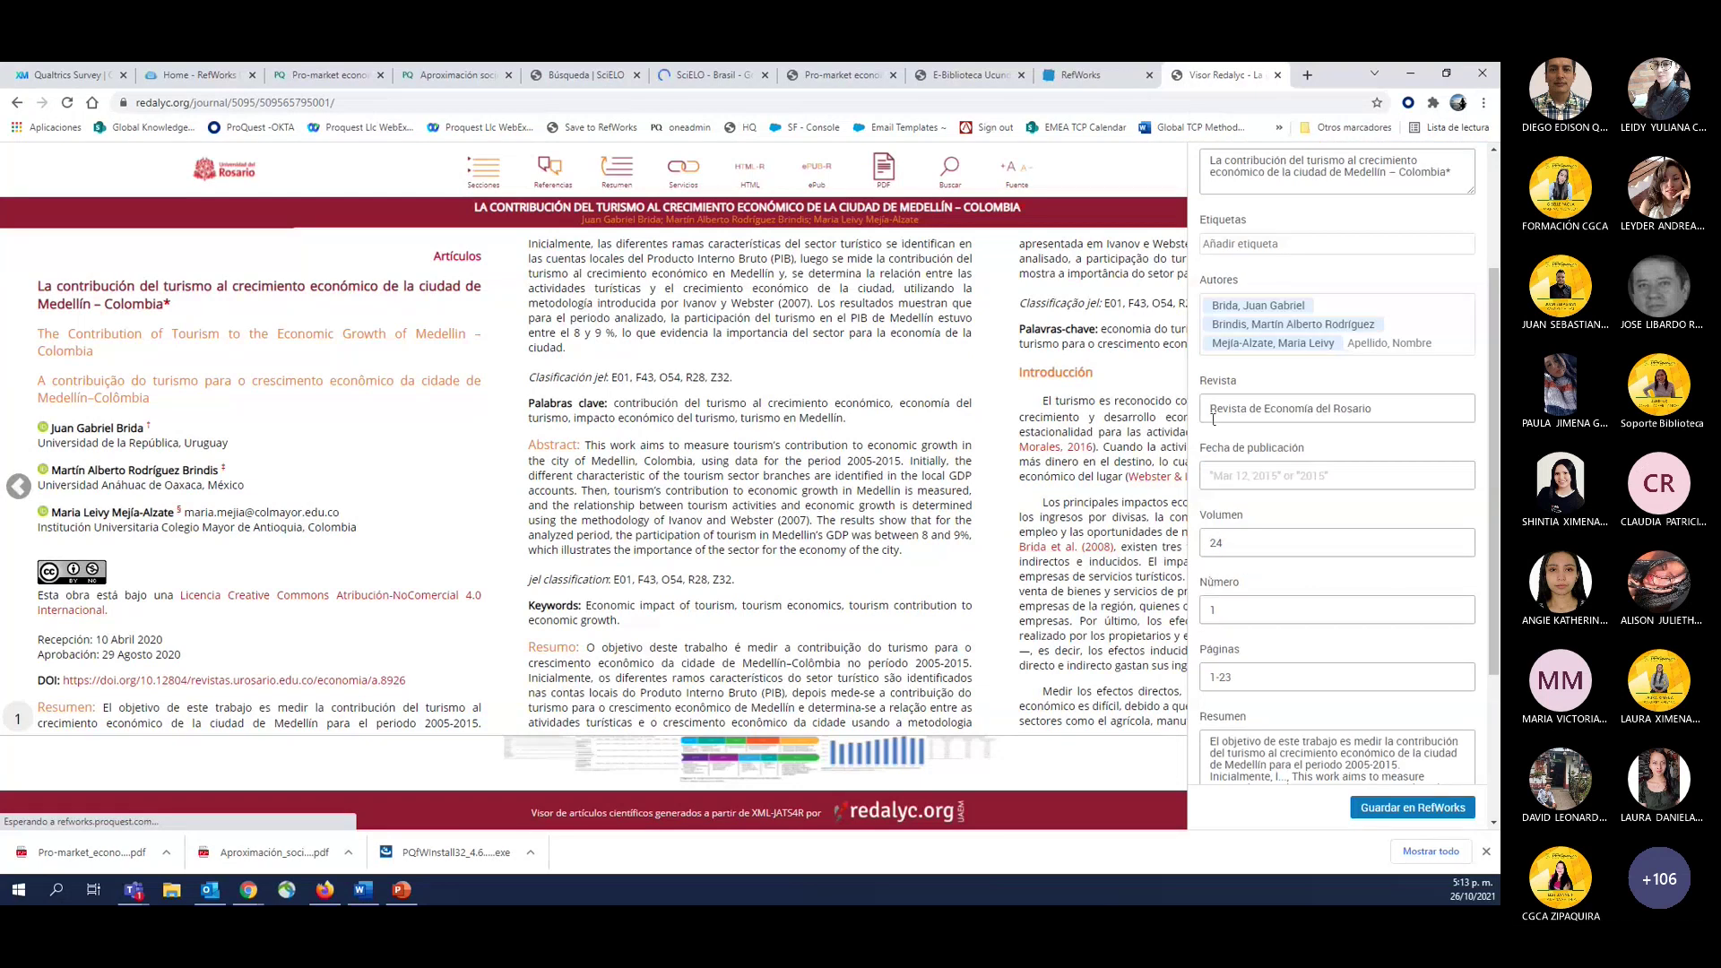
scroll(1260, 661, "down", 5)
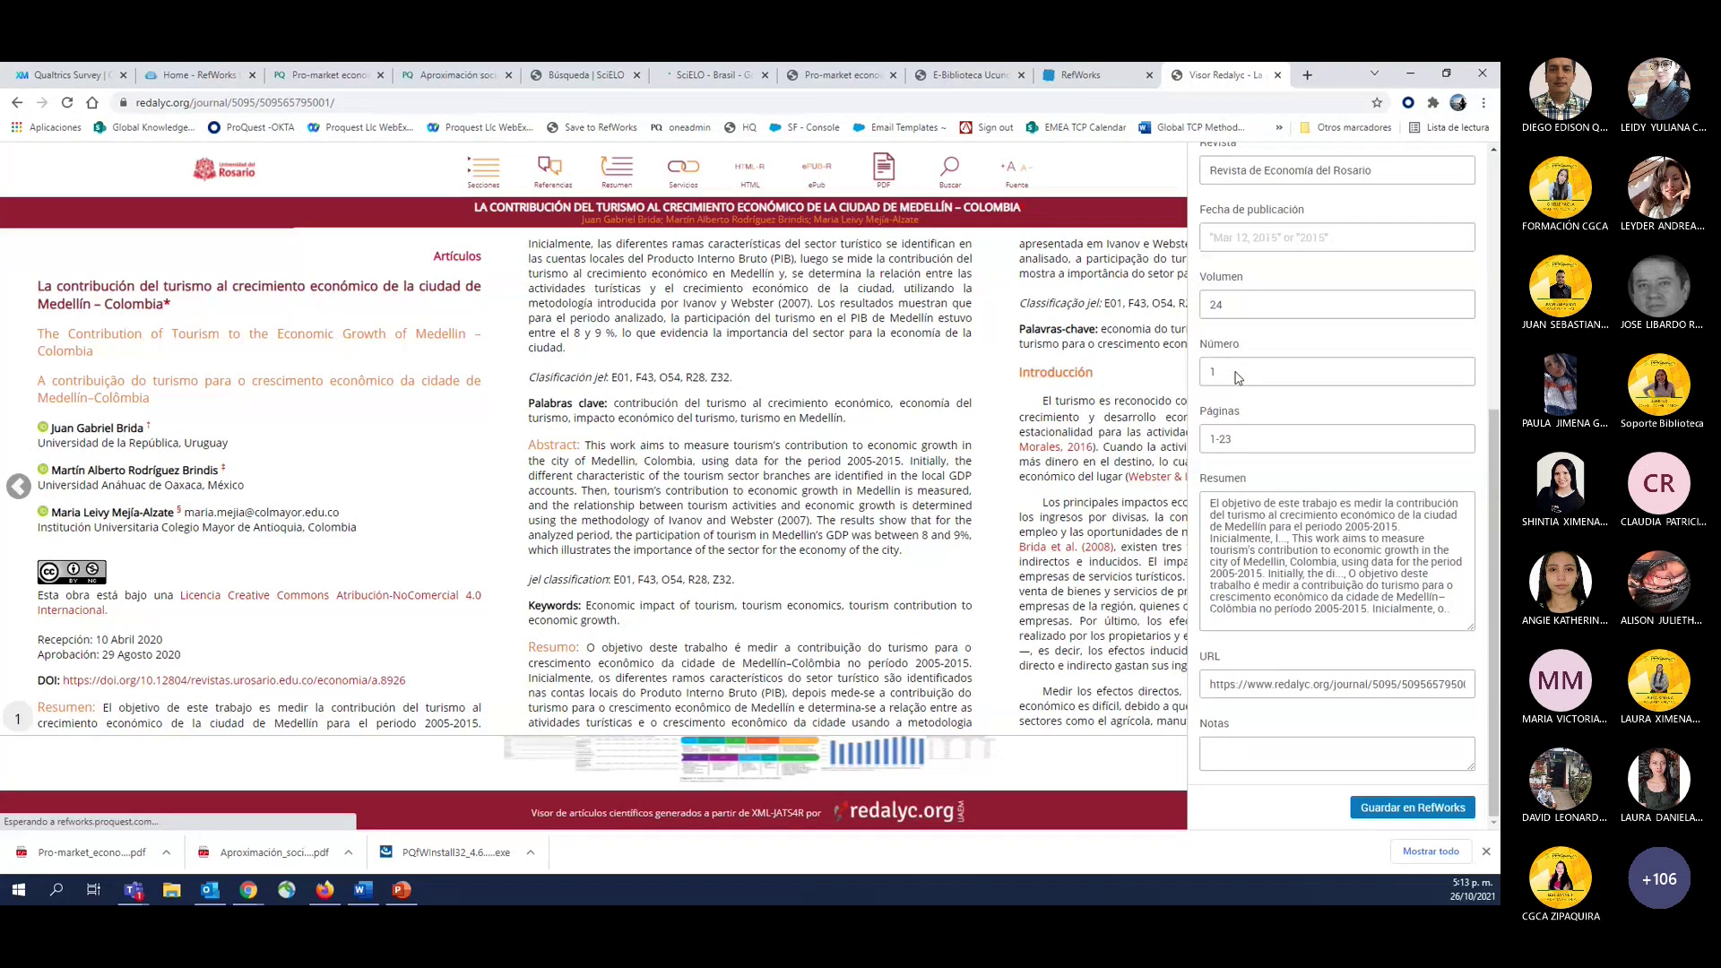
scroll(1308, 233, "up", 4)
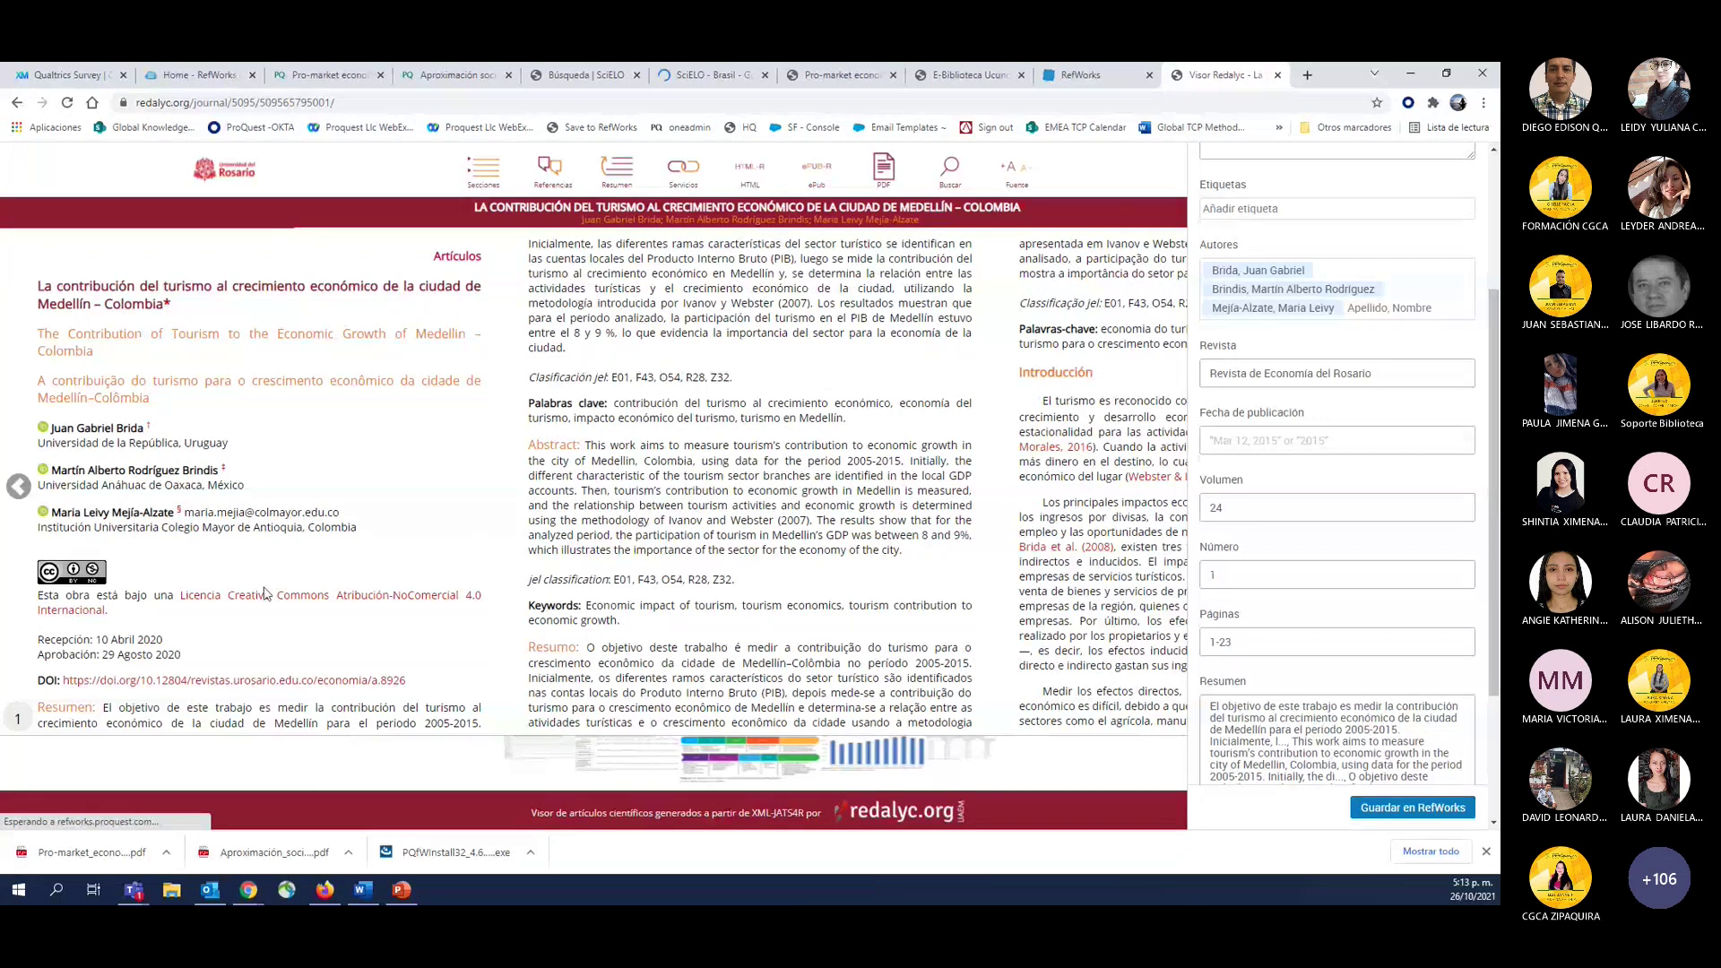
Set Fecha de publicación to 2020 and save the reference to RefWorks.
left_click(1277, 448)
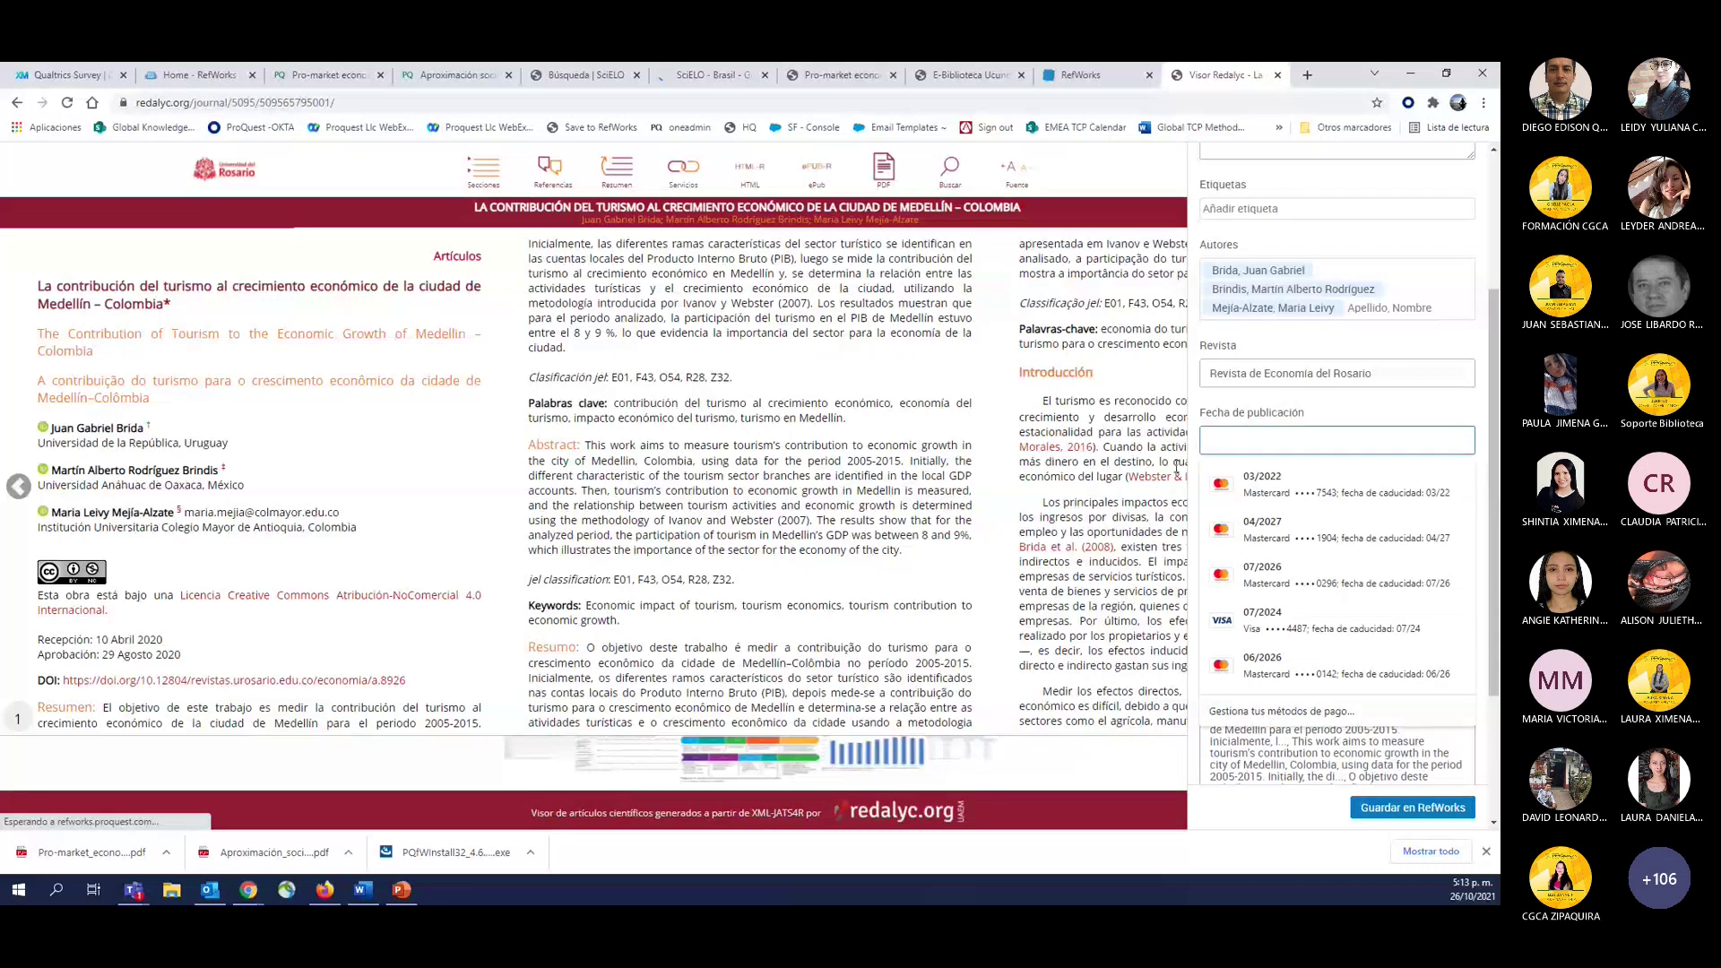
type("2020")
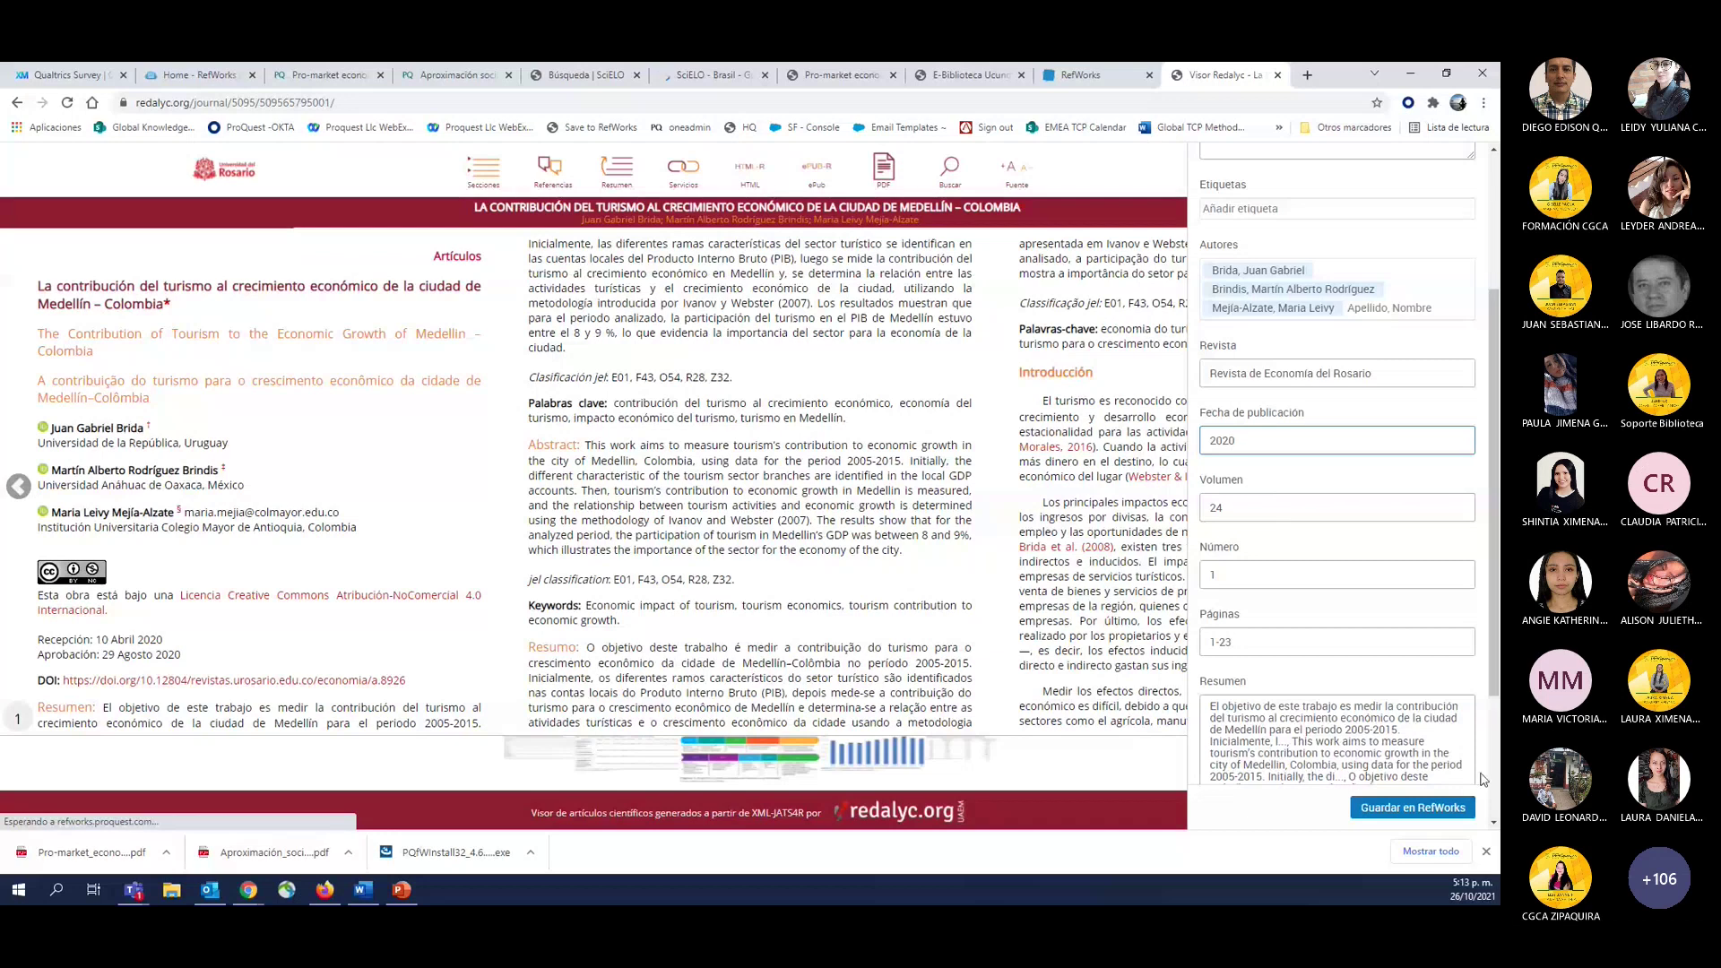
scroll(1408, 667, "down", 3)
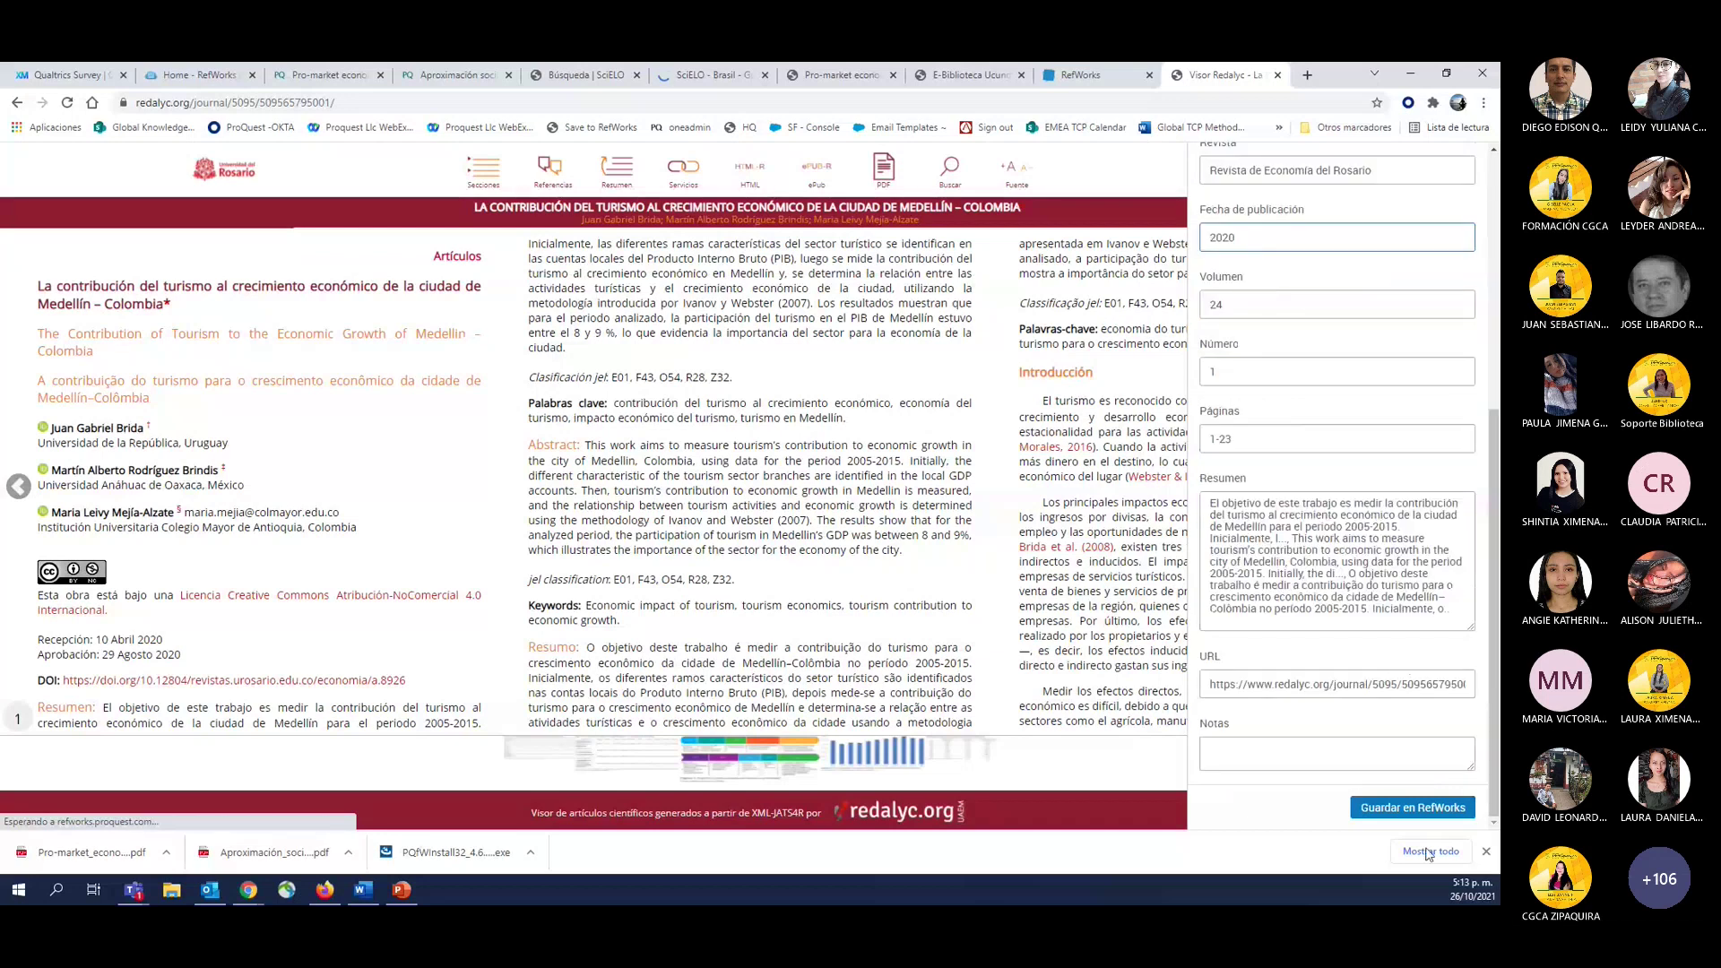
left_click(1397, 809)
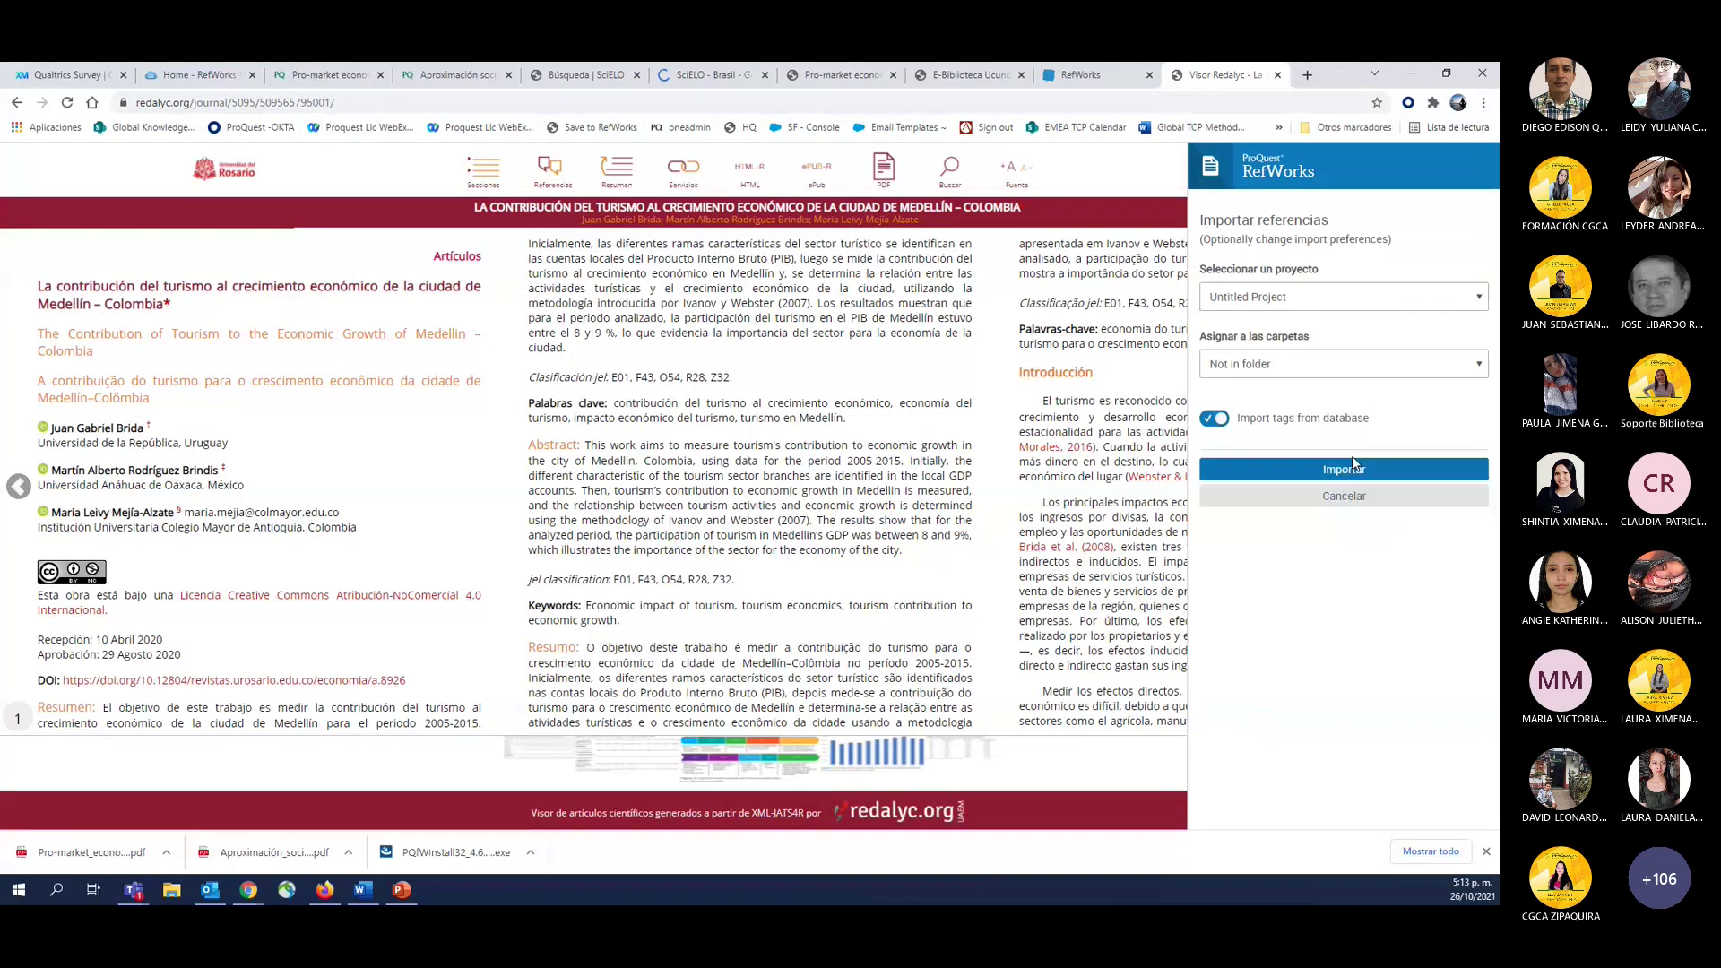
Assign the Medellín tourism reference to the U Cundinamarca test1 folder and import it.
left_click(1274, 368)
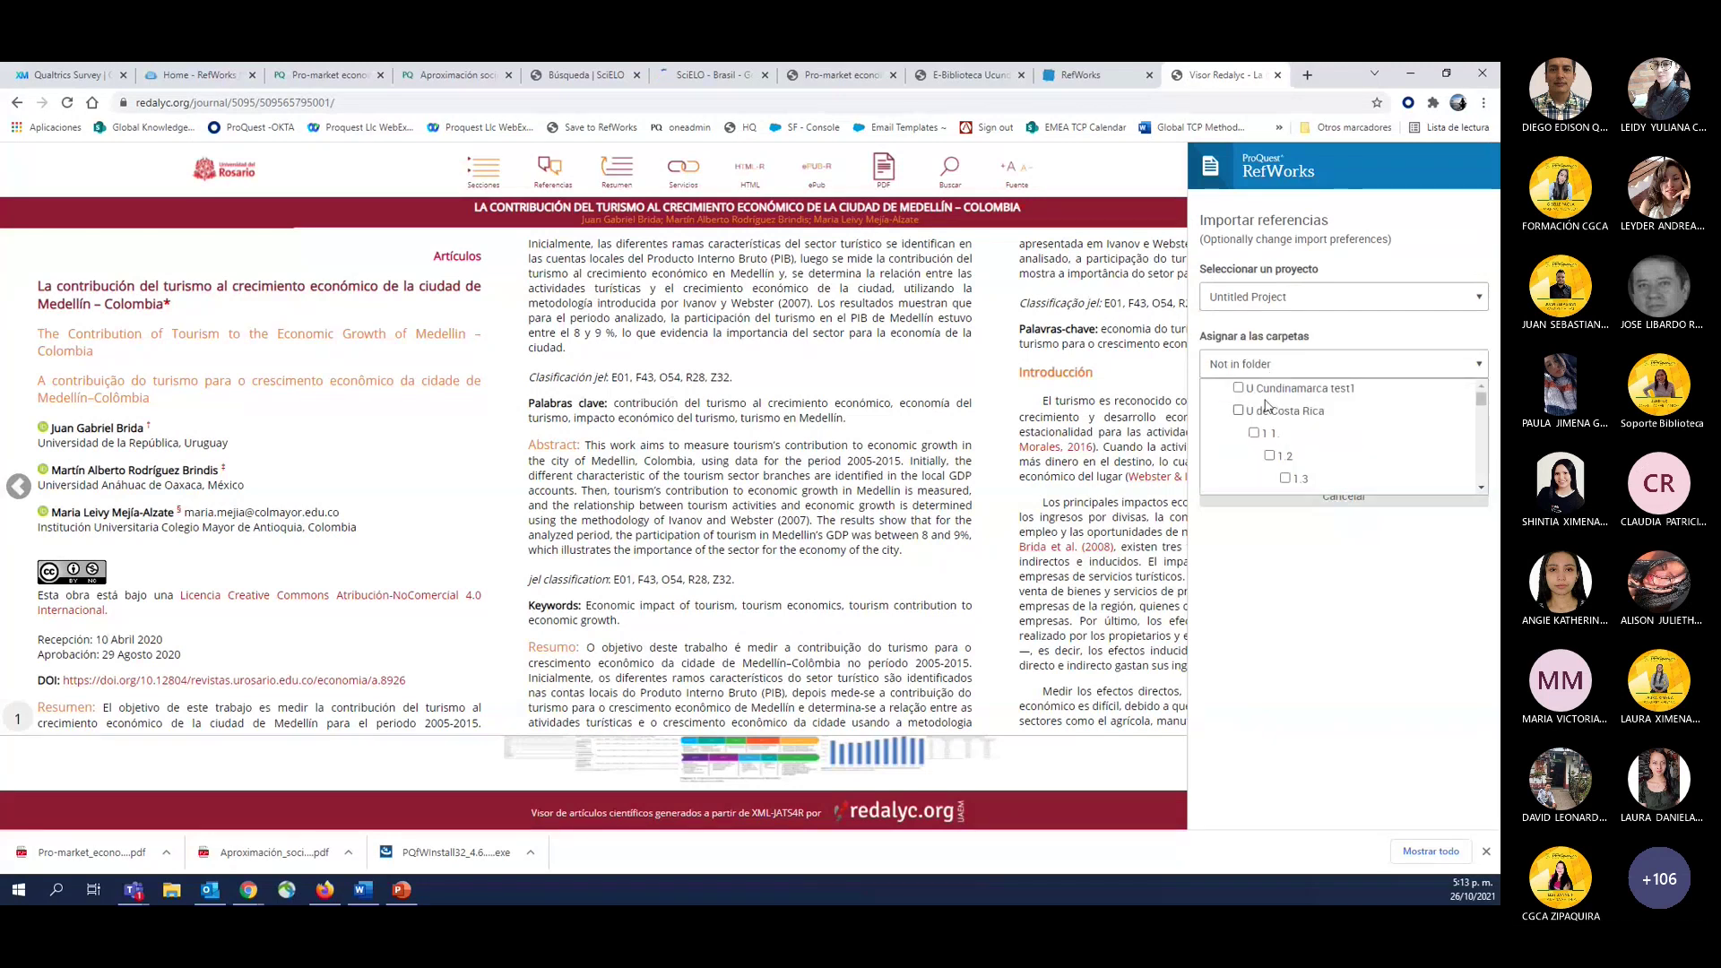
left_click(1239, 388)
scroll(1316, 438, "down", 3)
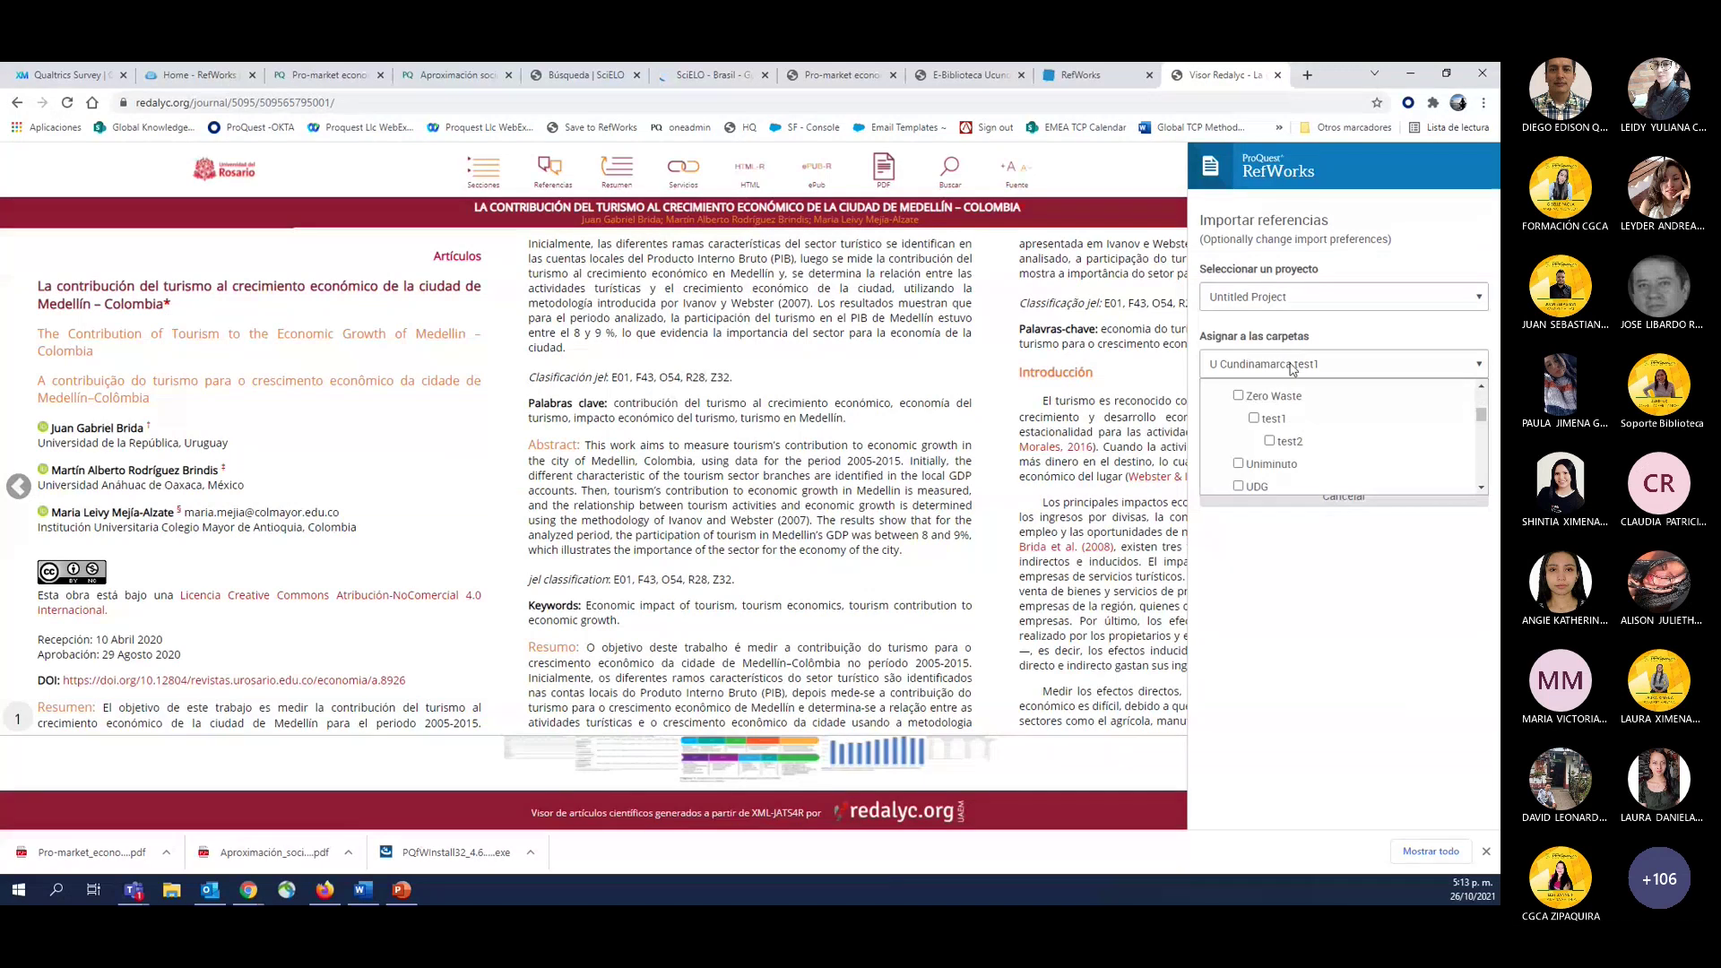
left_click(1291, 365)
left_click(1323, 470)
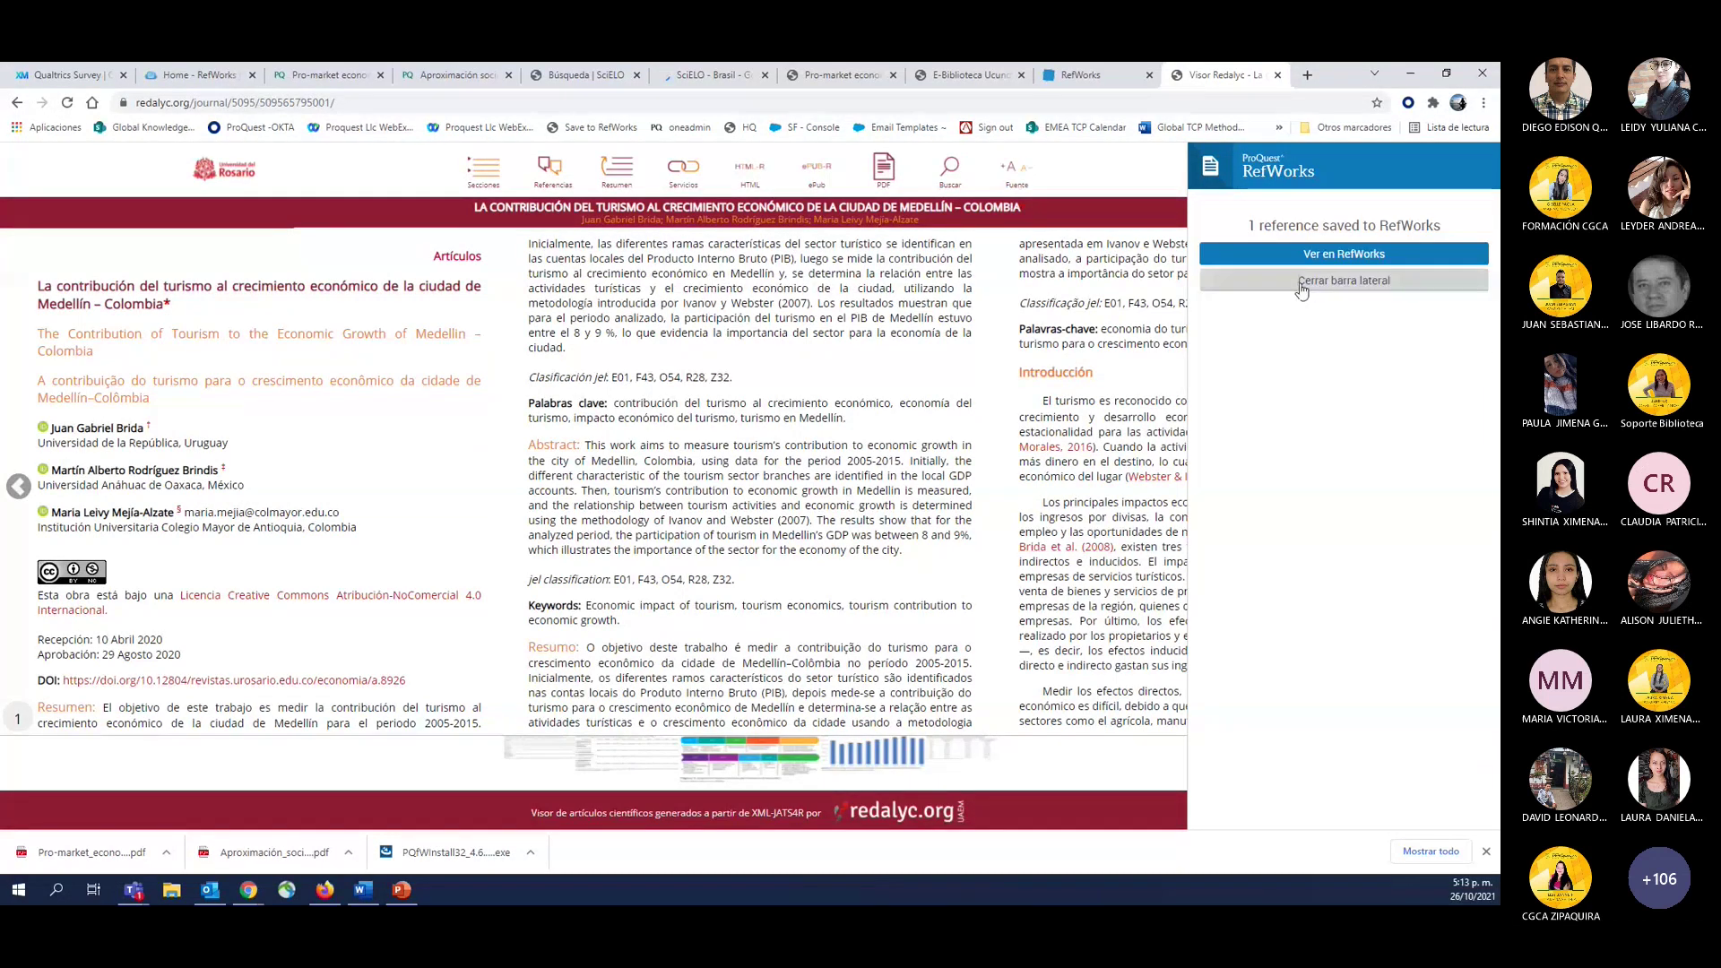
left_click(1085, 76)
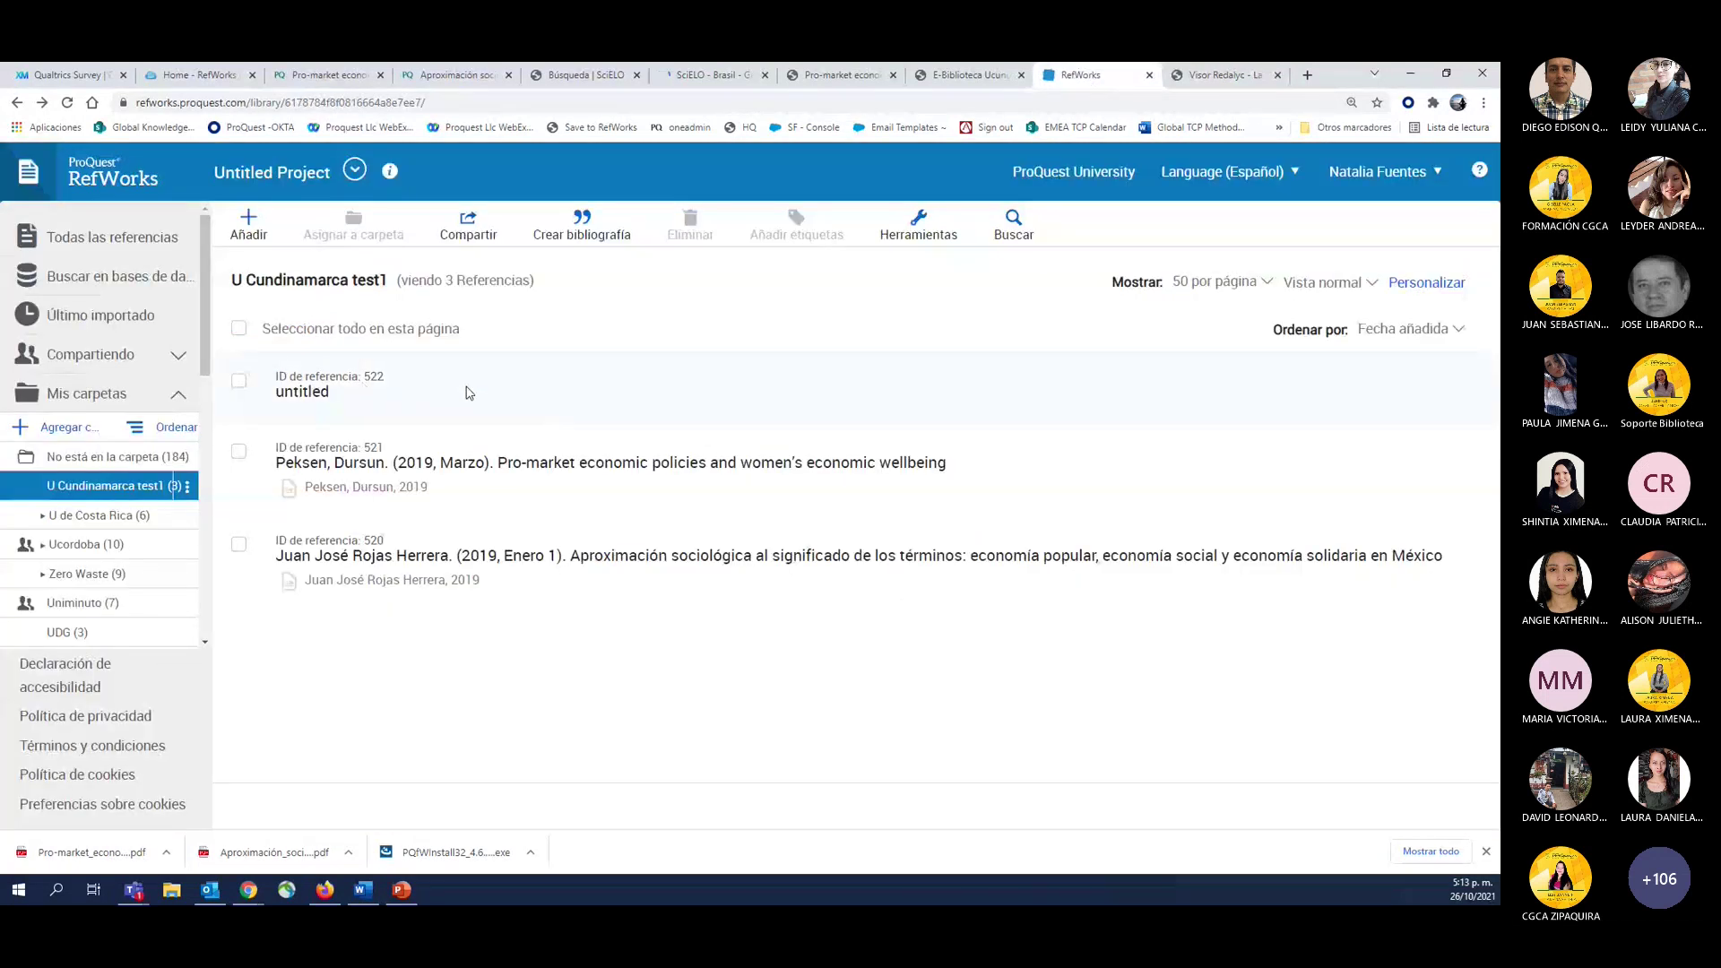
Reload U Cundinamarca test1 via No está en la carpeta to show the 2020 Medellín article.
left_click(468, 392)
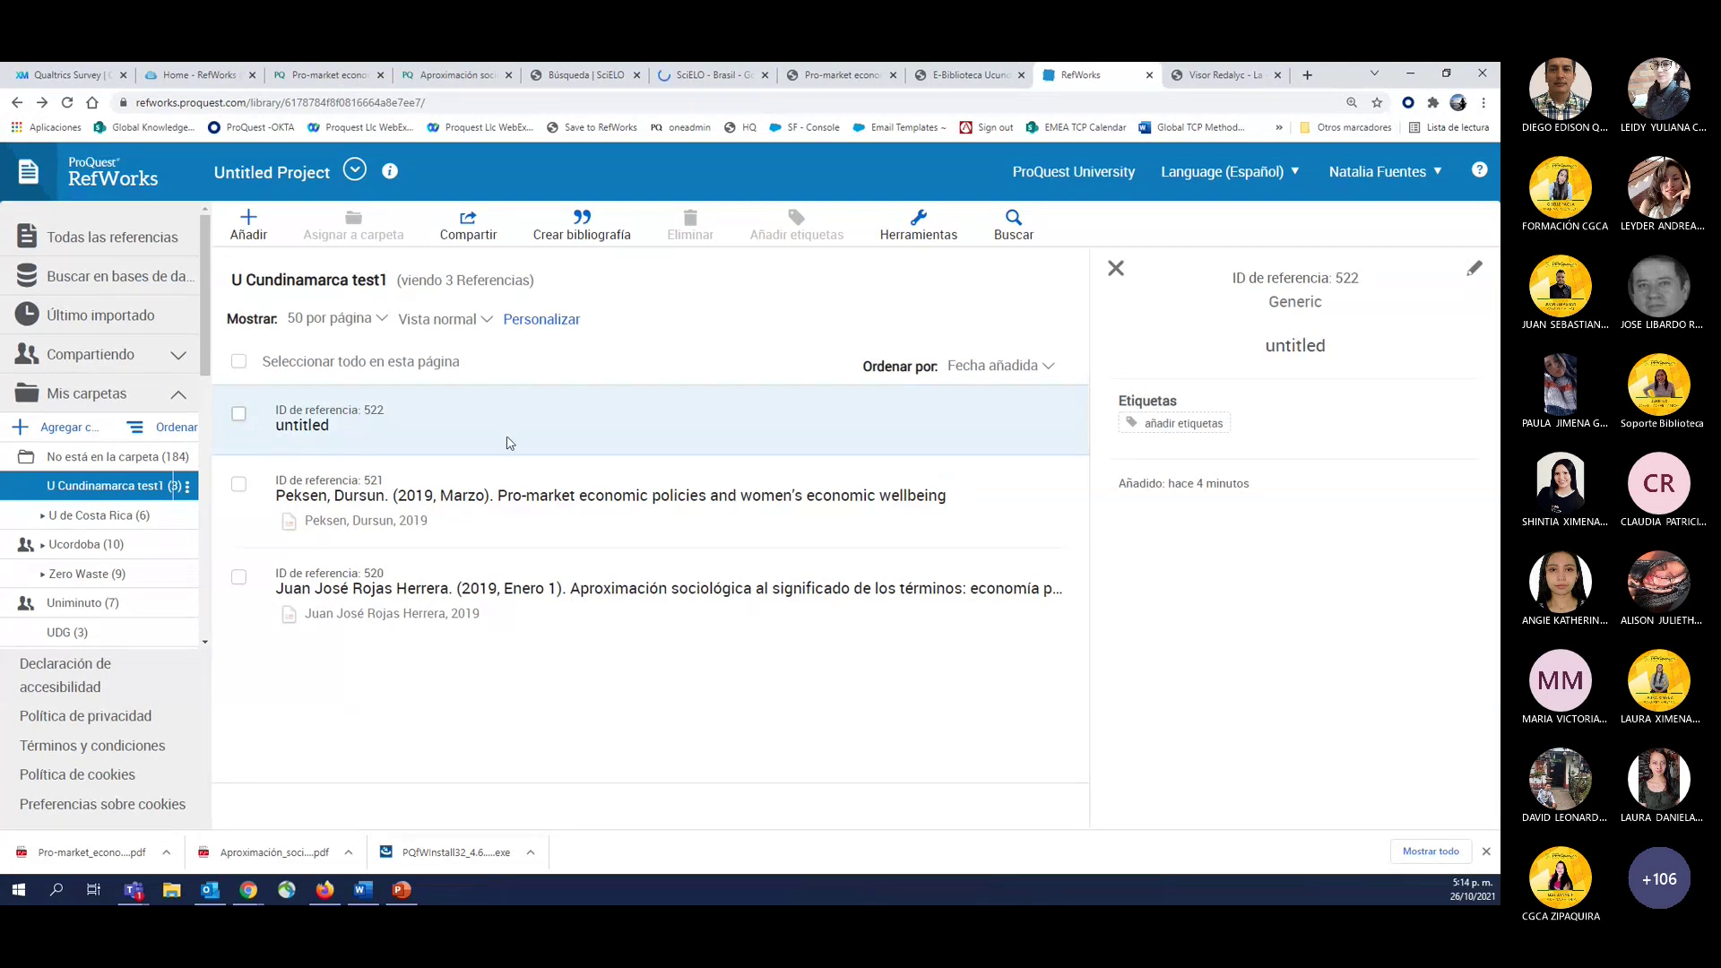
left_click(72, 465)
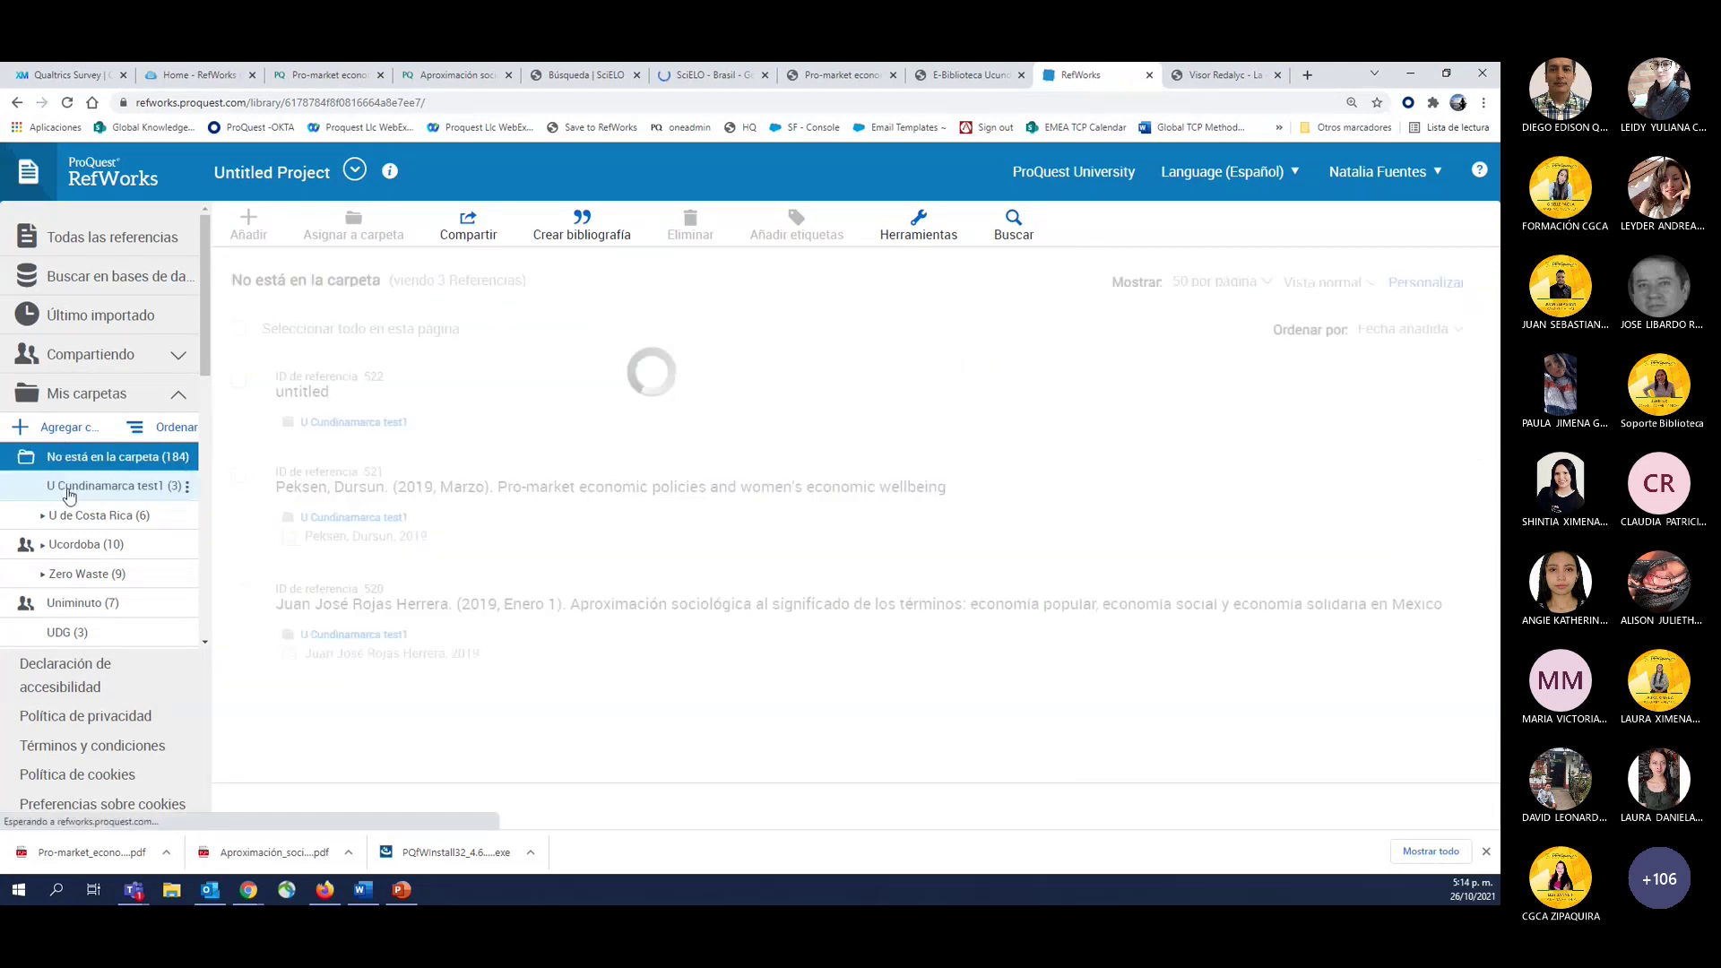
left_click(70, 488)
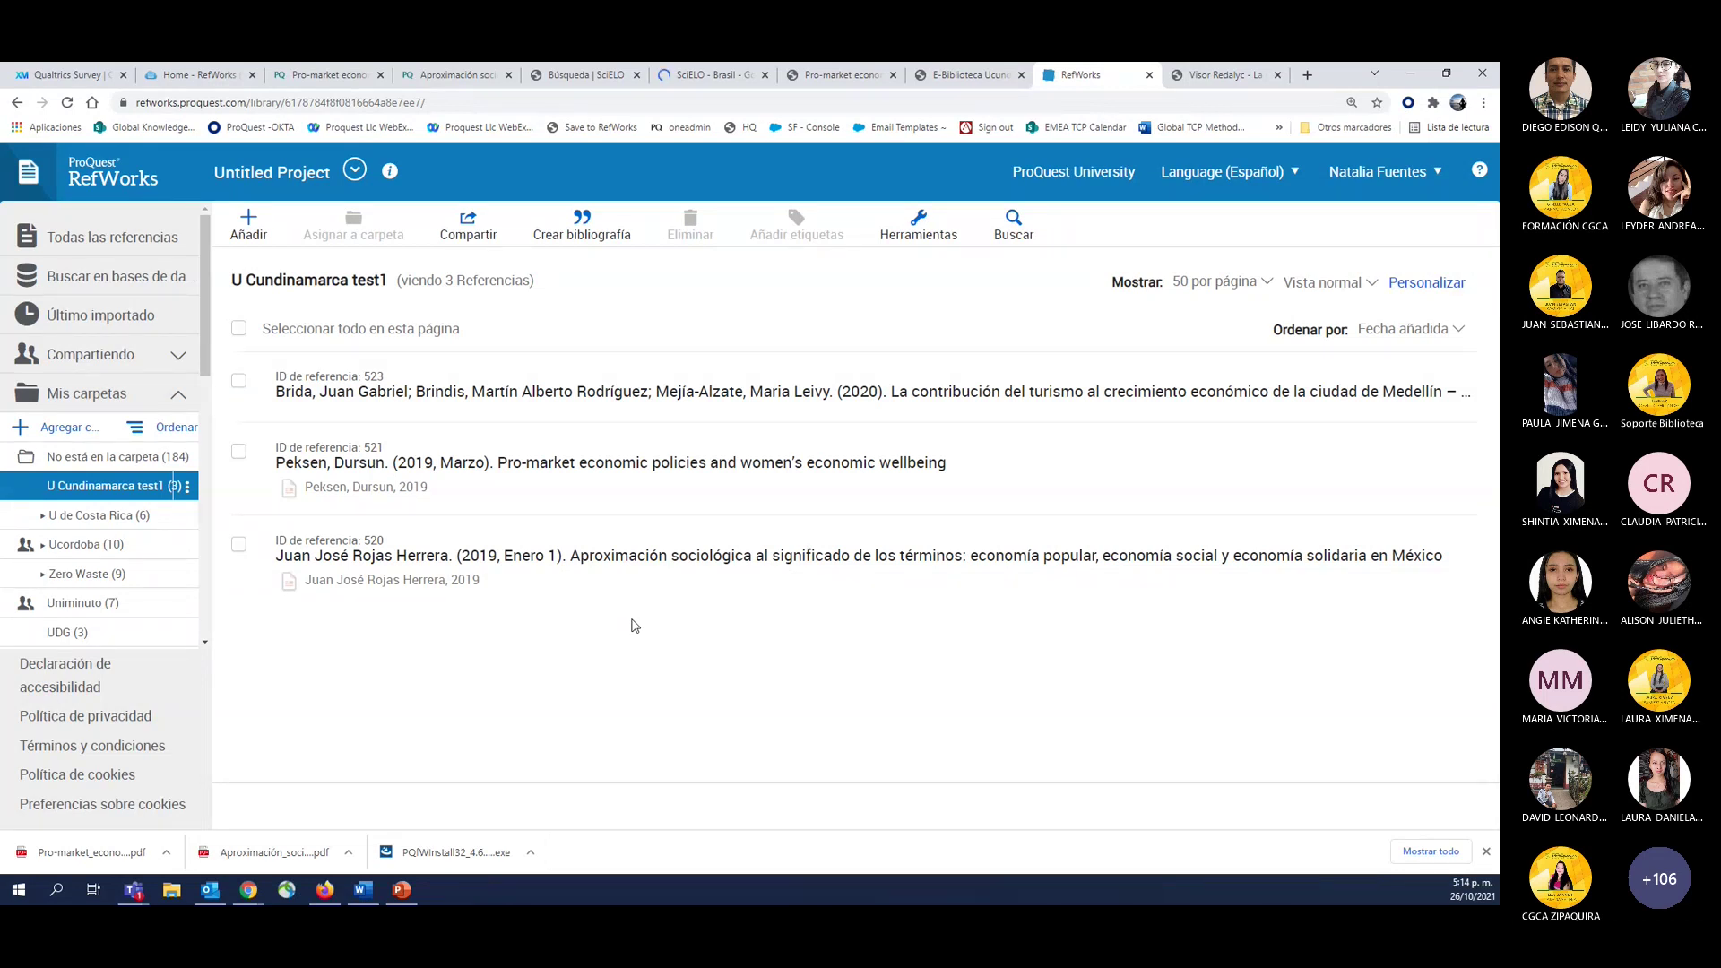
left_click(244, 235)
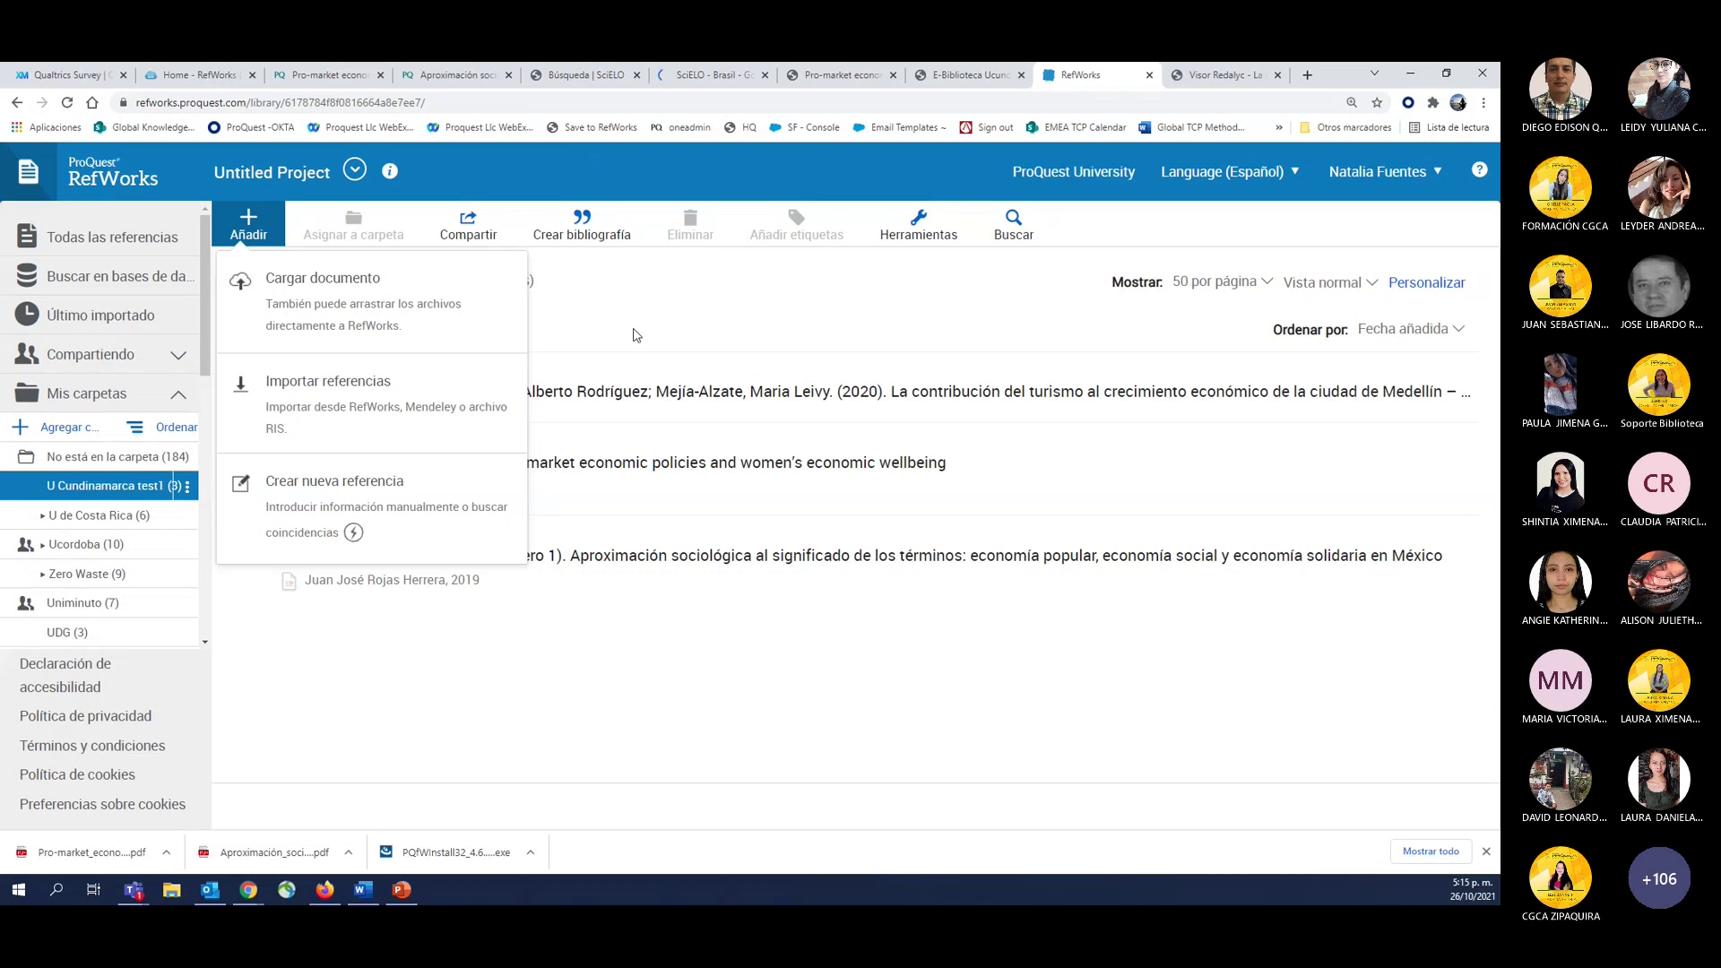
left_click(529, 654)
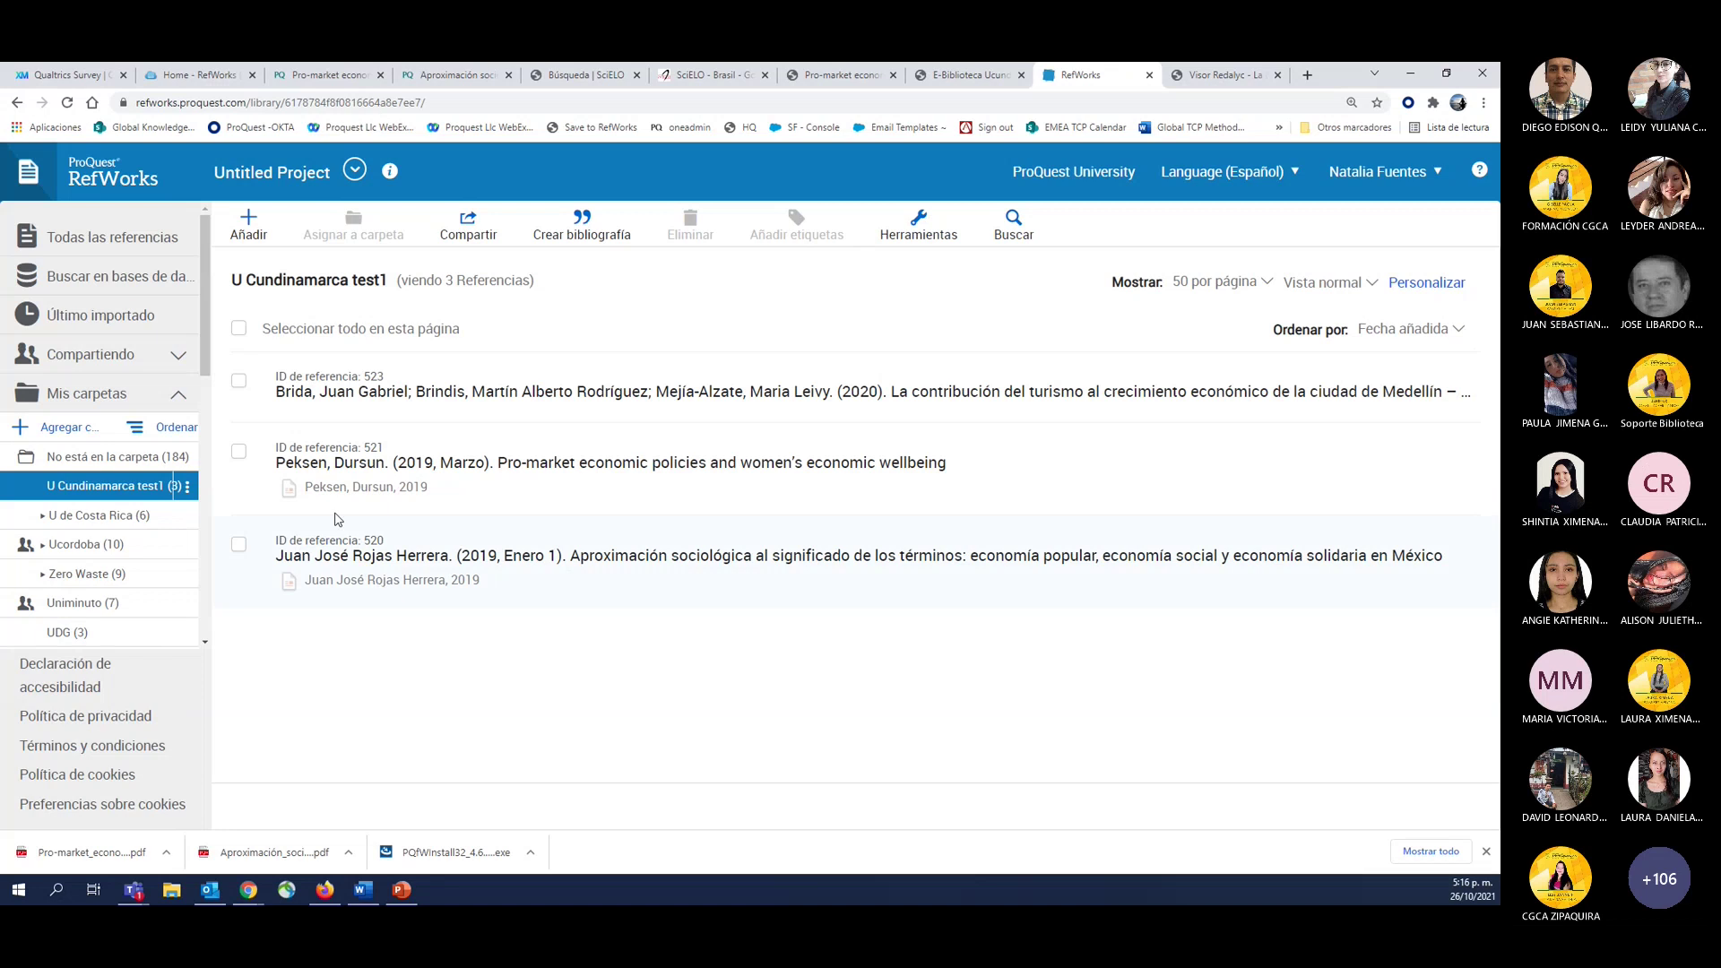
Add the tag 'politicas economicas' to the Pekser 2019 reference 521 and save it.
left_click(449, 500)
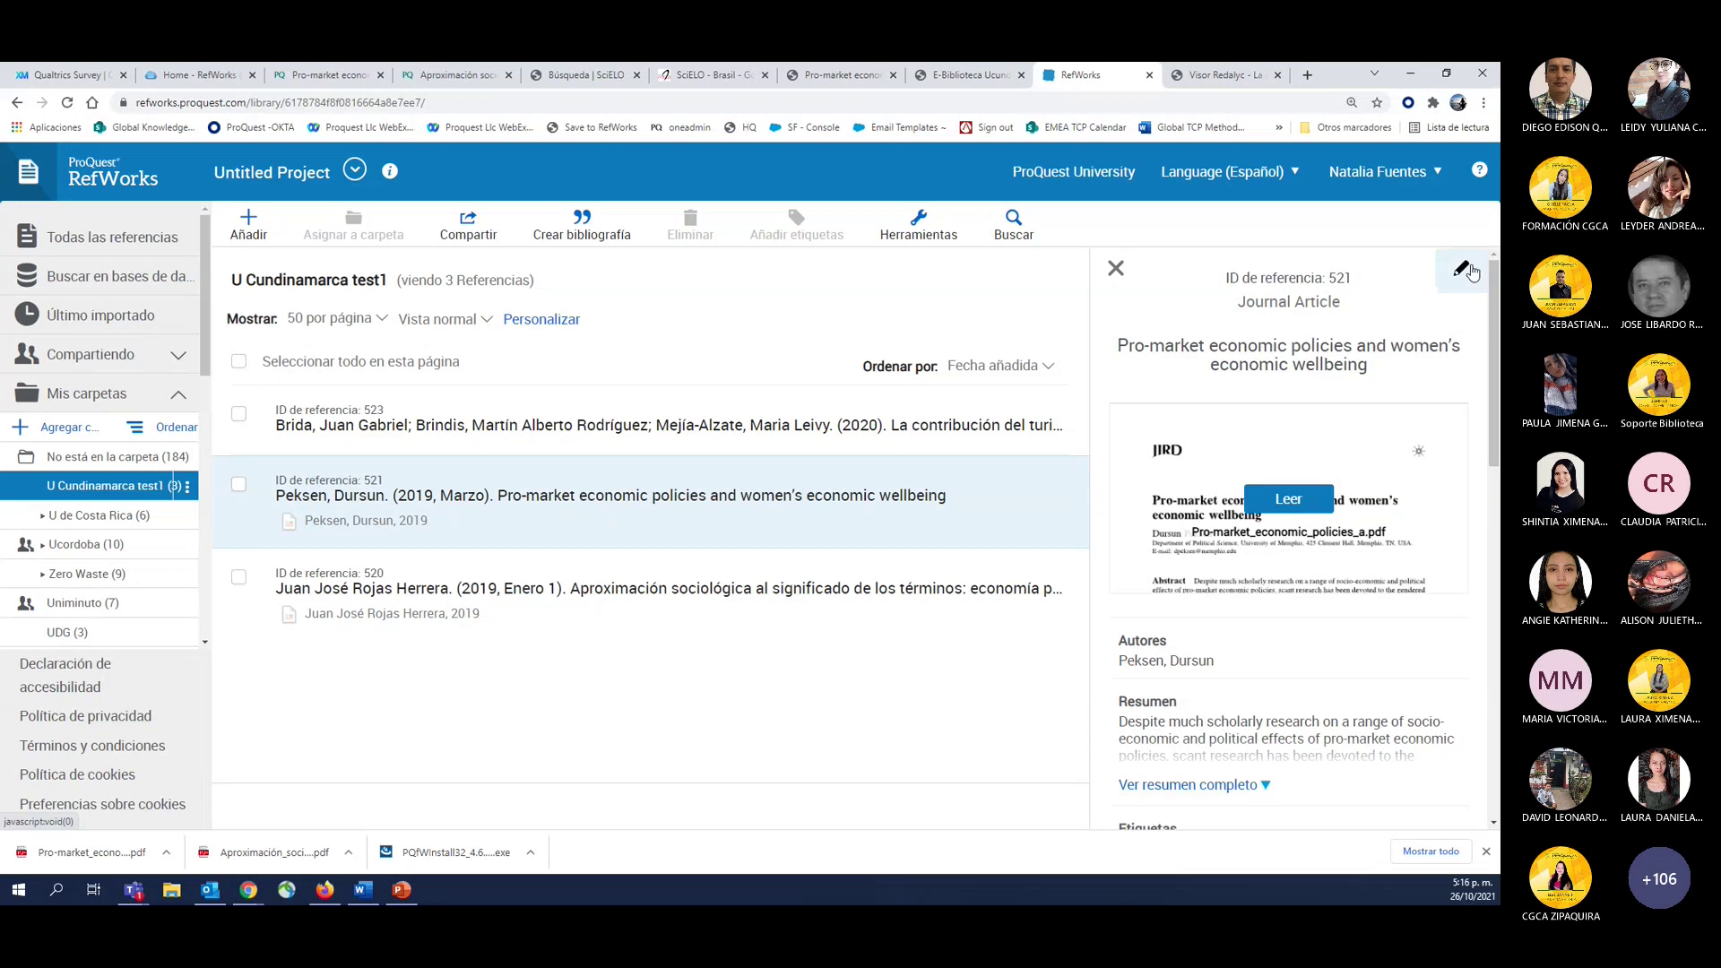
left_click(1462, 268)
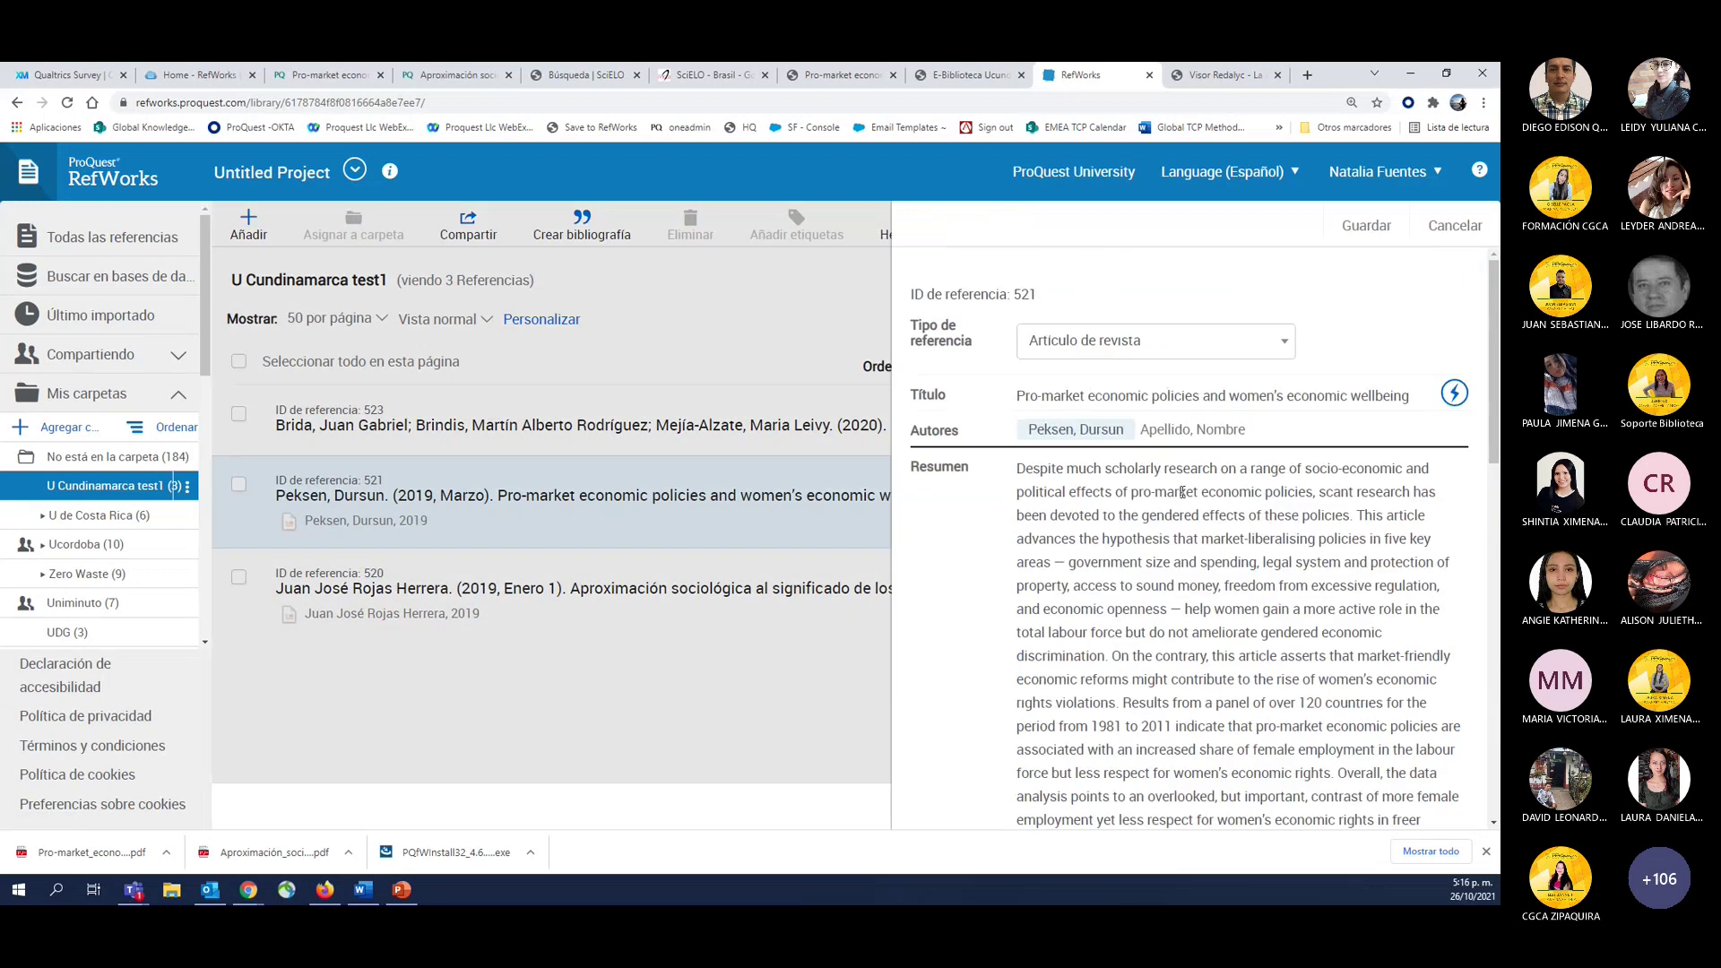
scroll(1183, 491, "down", 5)
left_click(1050, 542)
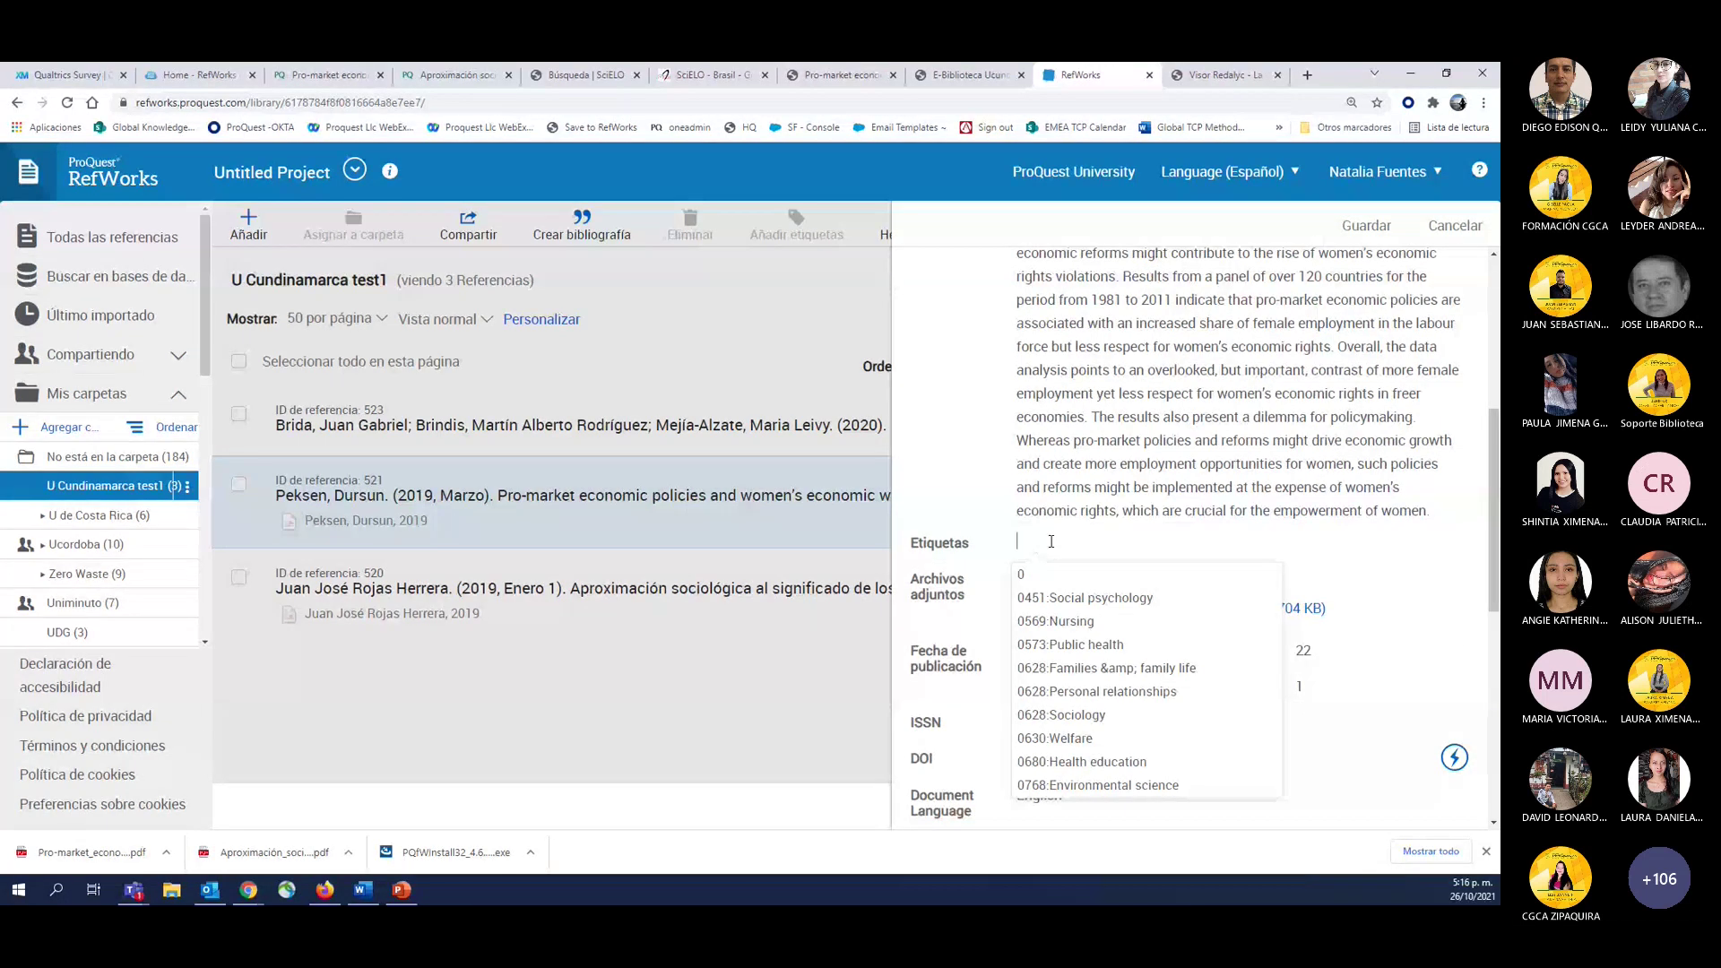
type("ec")
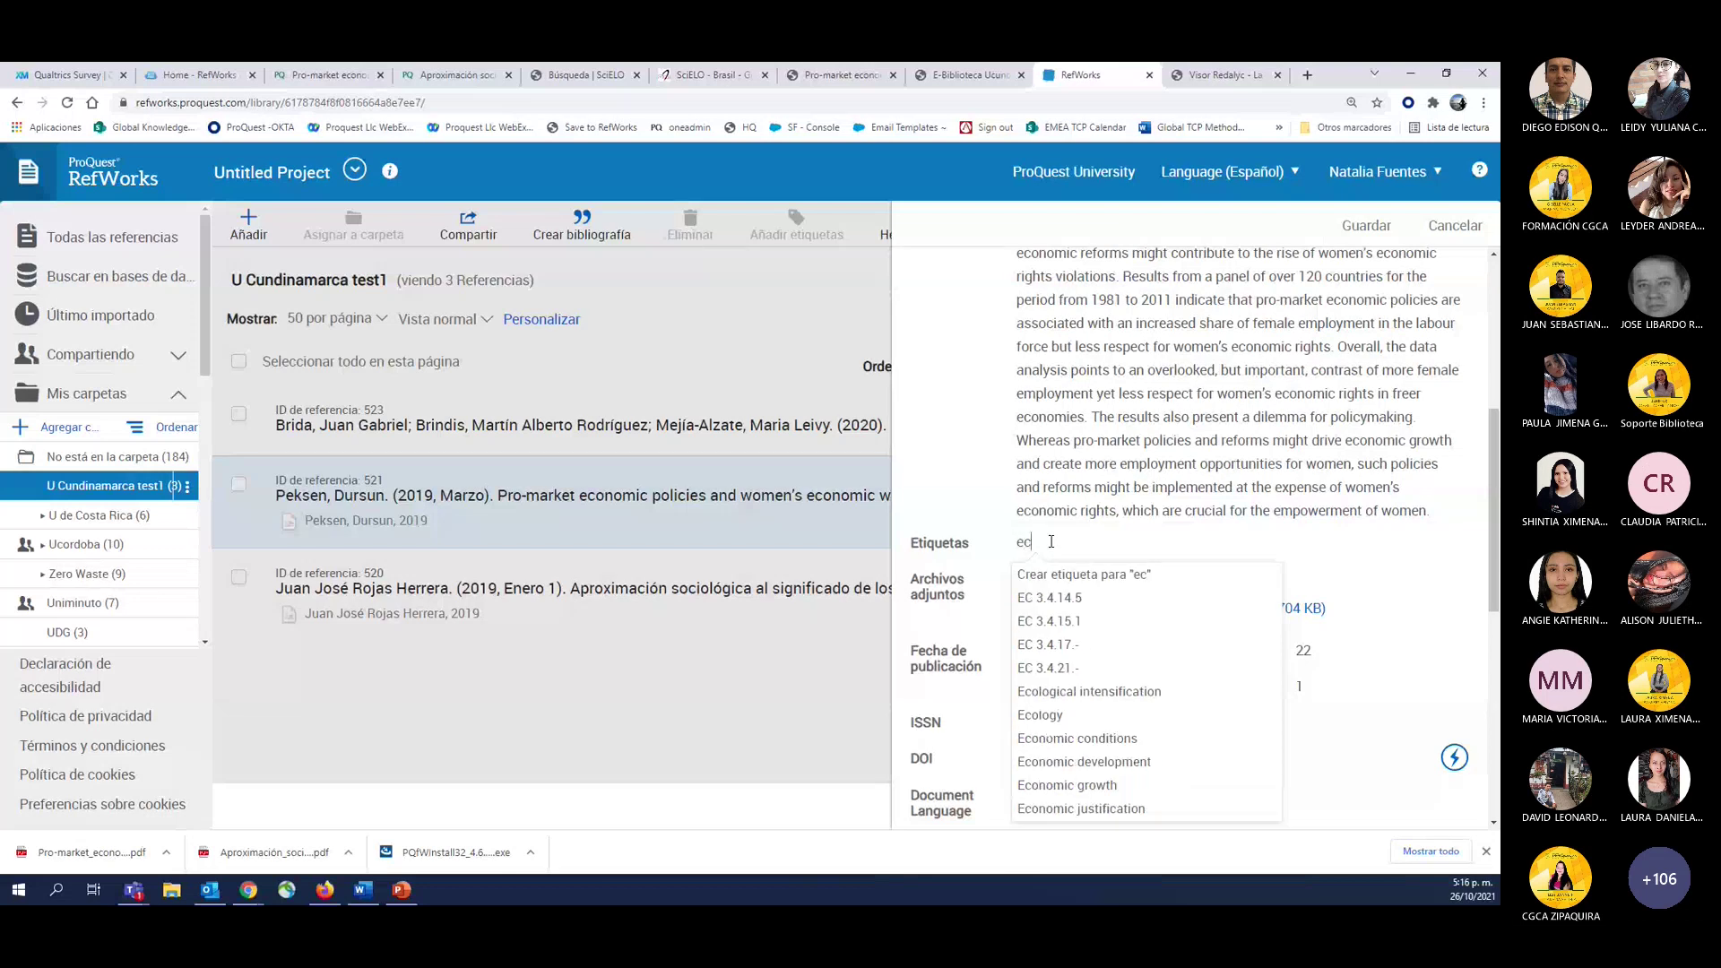
key("BackSpace")
key("BackSpace")
type("politicas economicas")
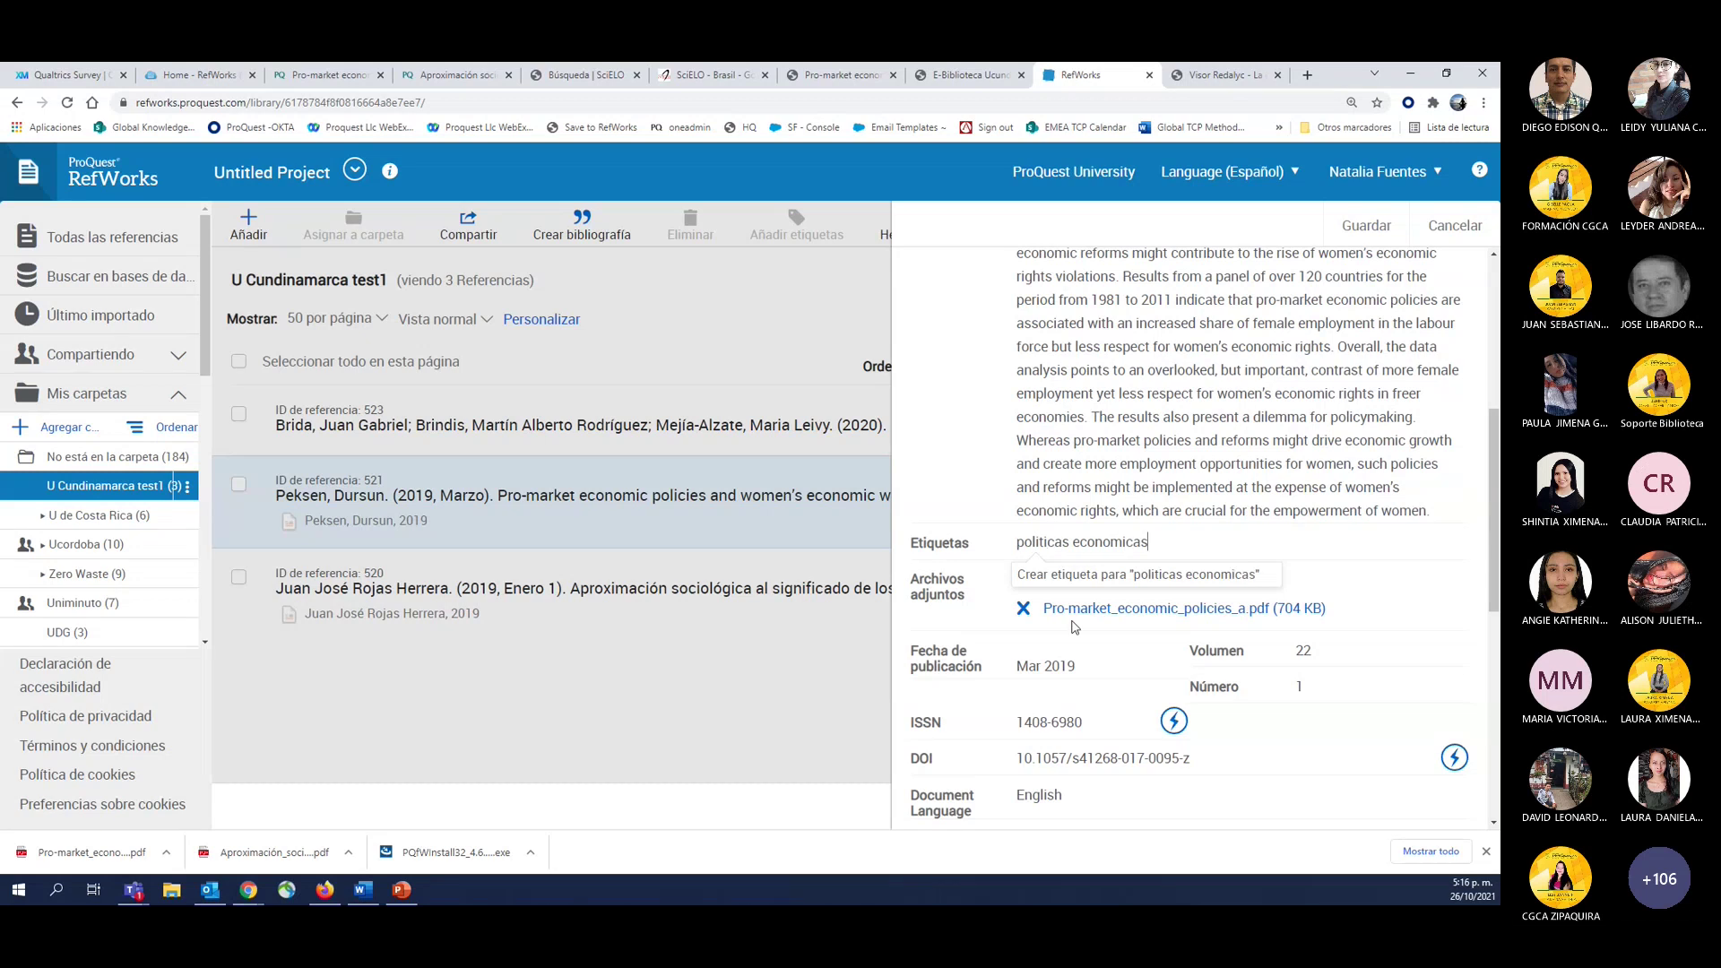
scroll(1228, 479, "up", 1)
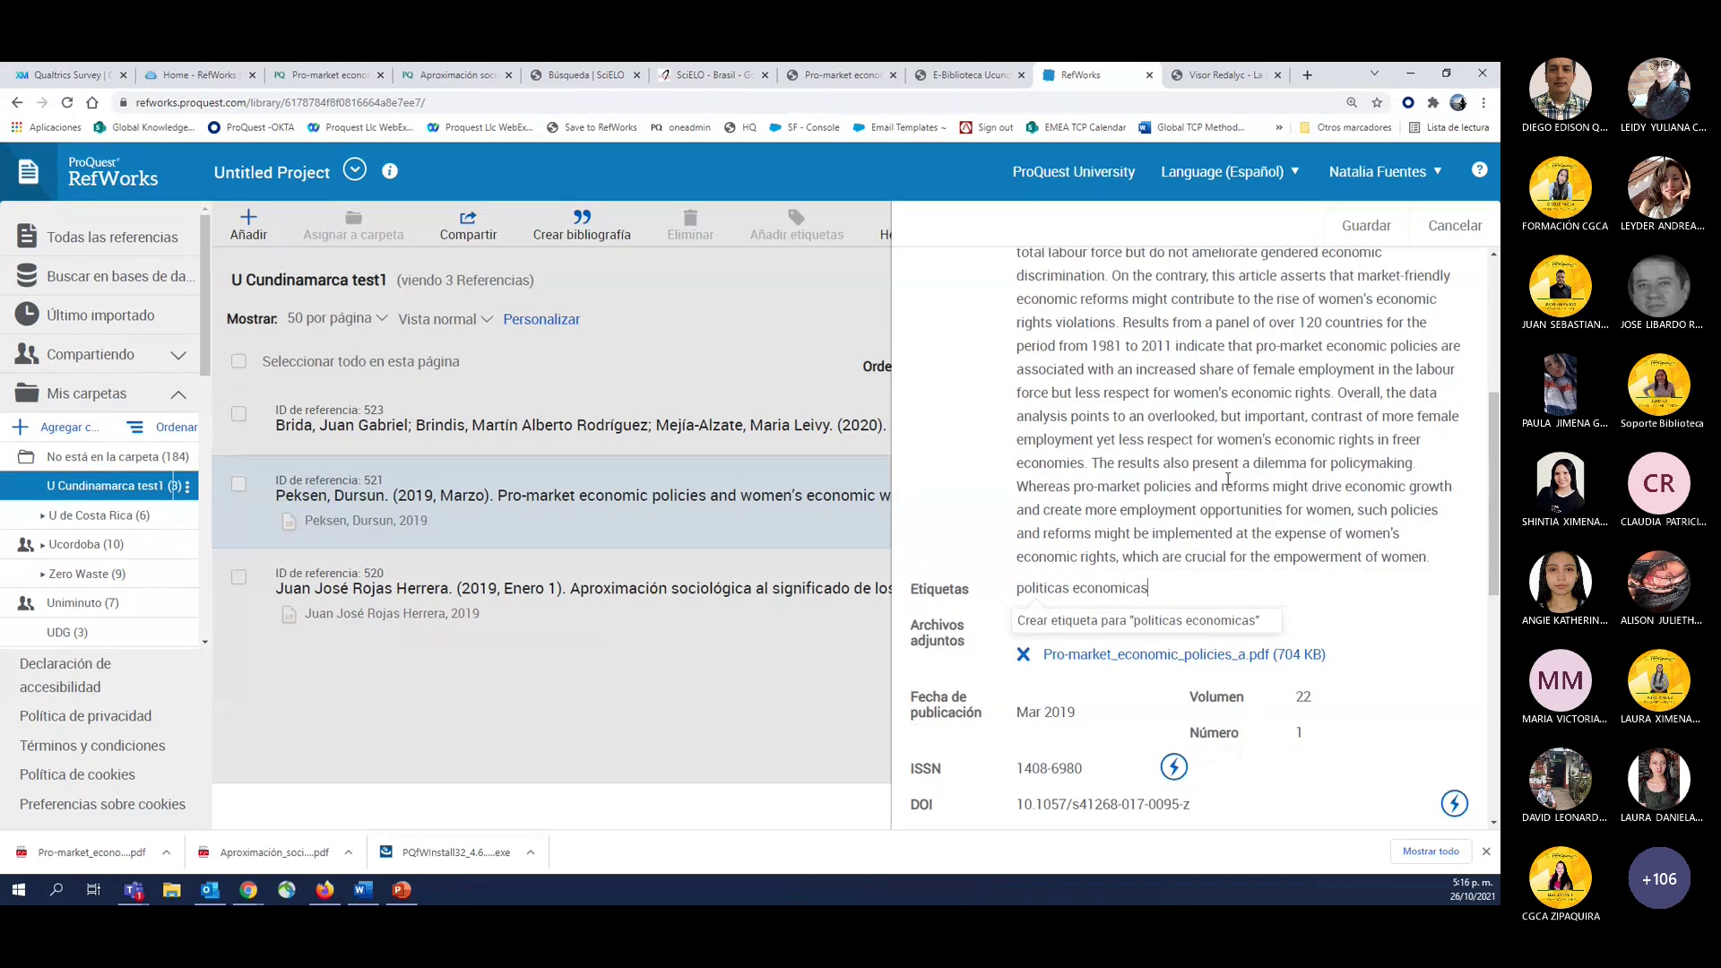
left_click(1367, 225)
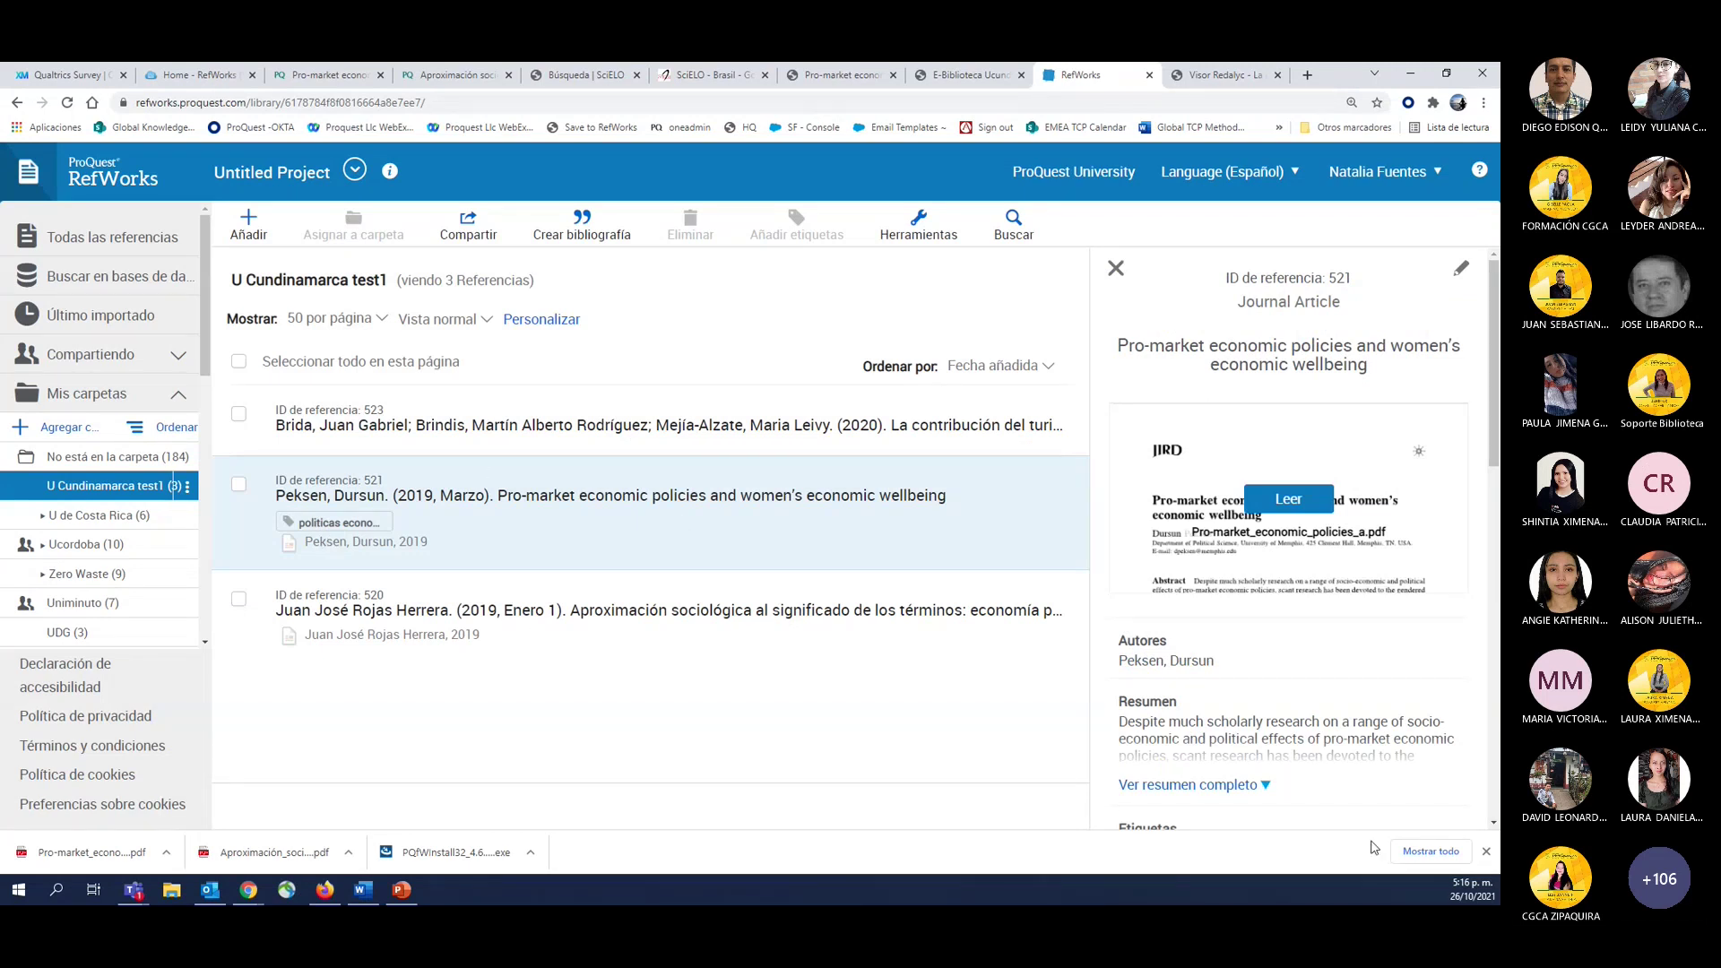
Open Buscar, collapse Mis carpetas and expand Etiquetas to list all library tags.
scroll(1269, 654, "down", 5)
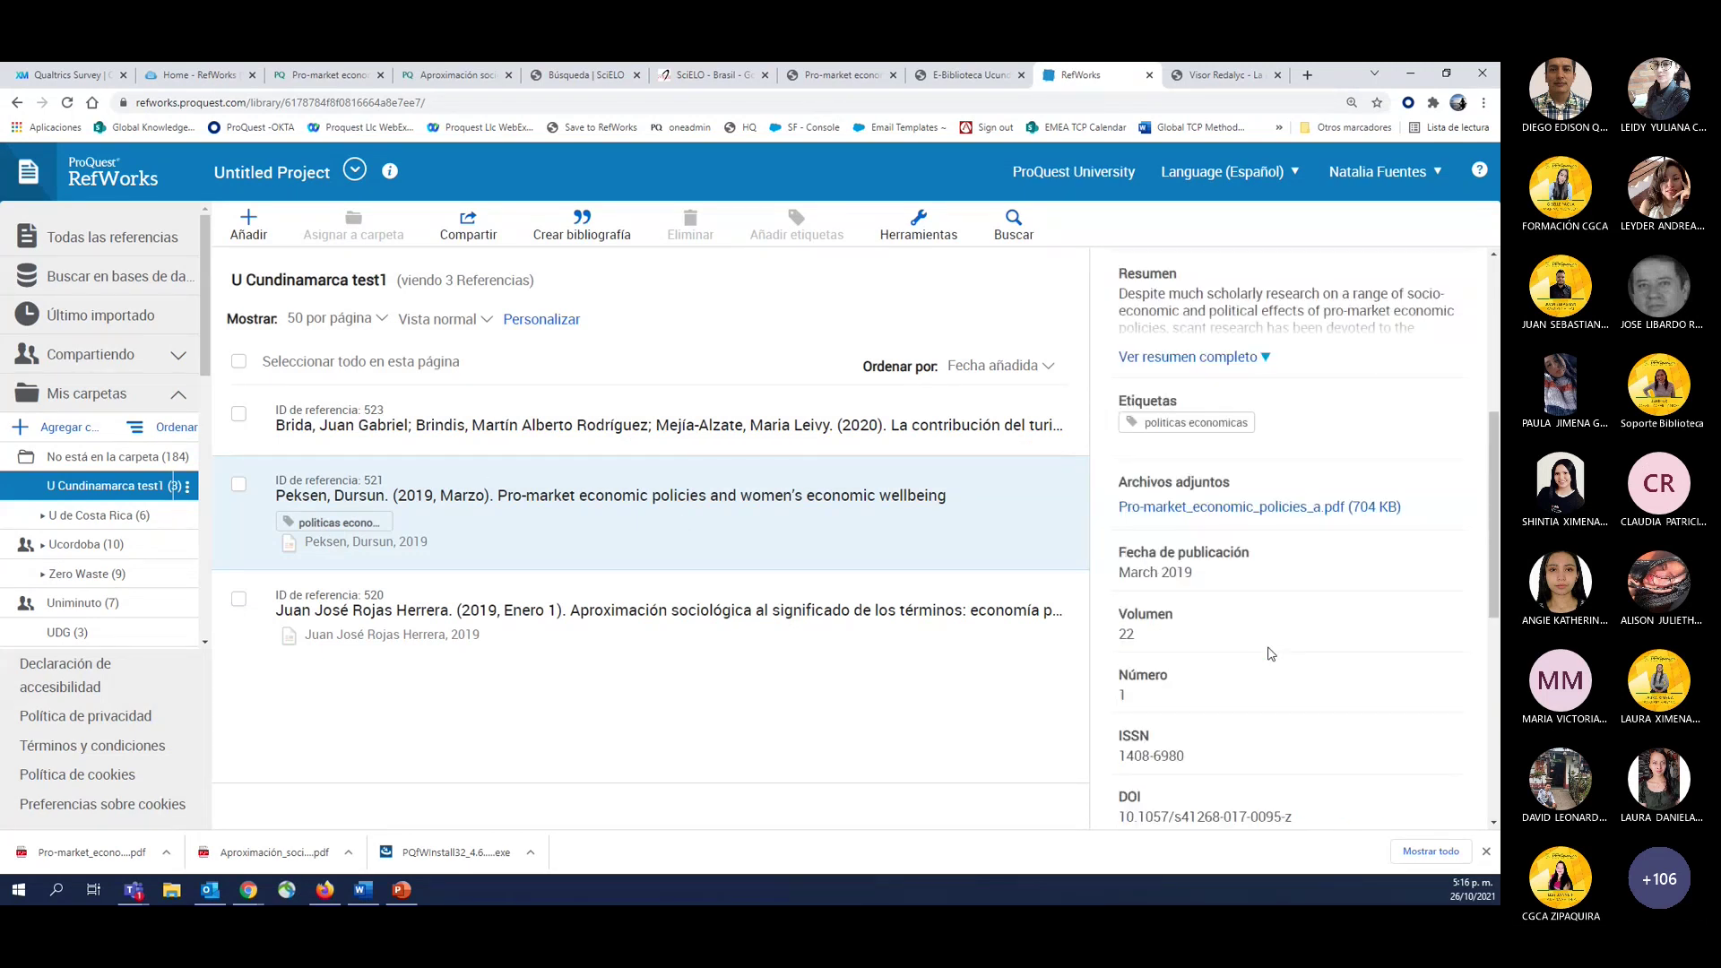
left_click(1016, 228)
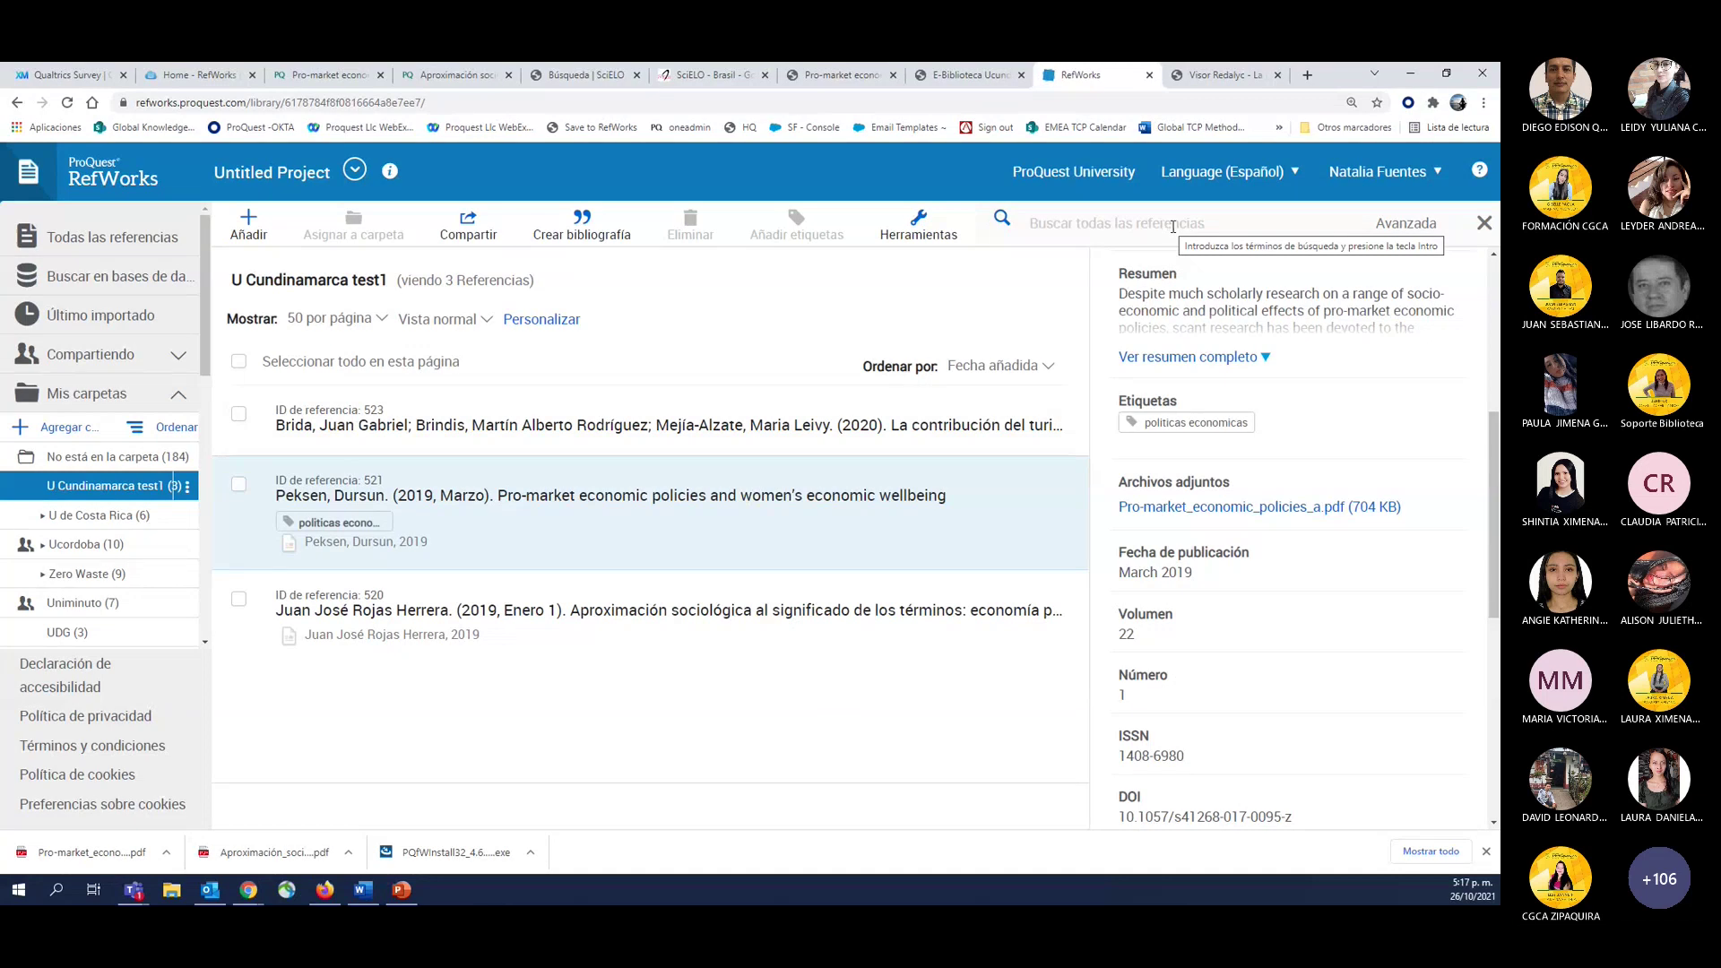
left_click(180, 403)
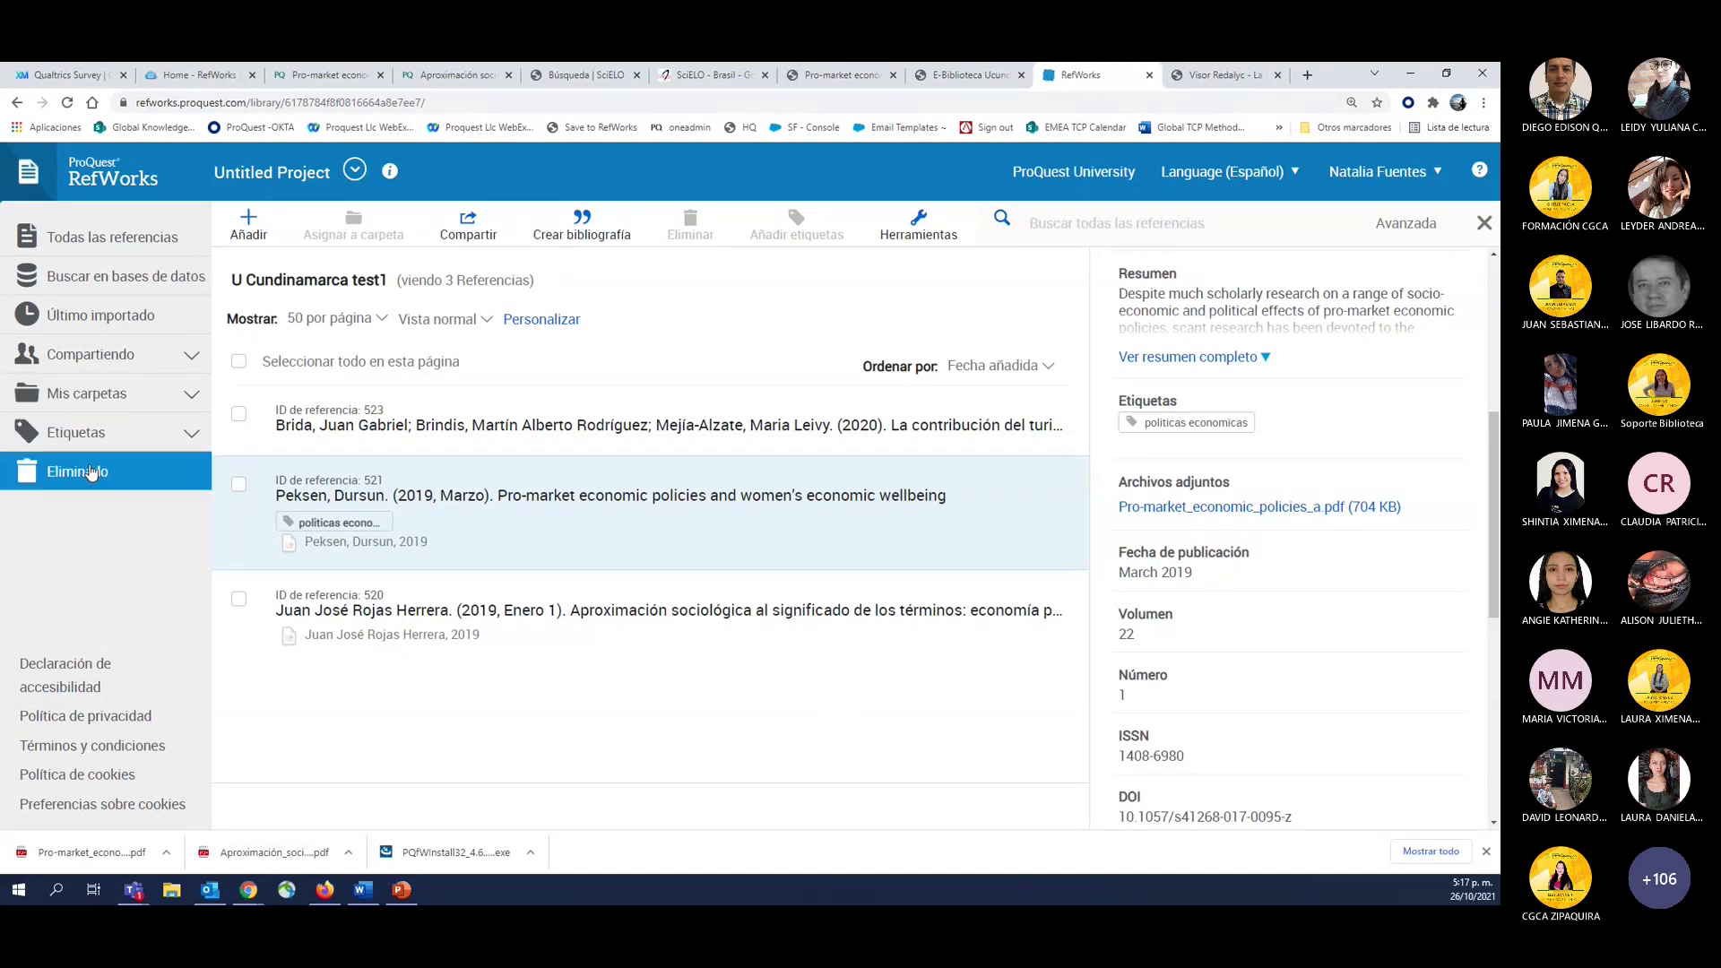
left_click(192, 435)
scroll(173, 585, "down", 10)
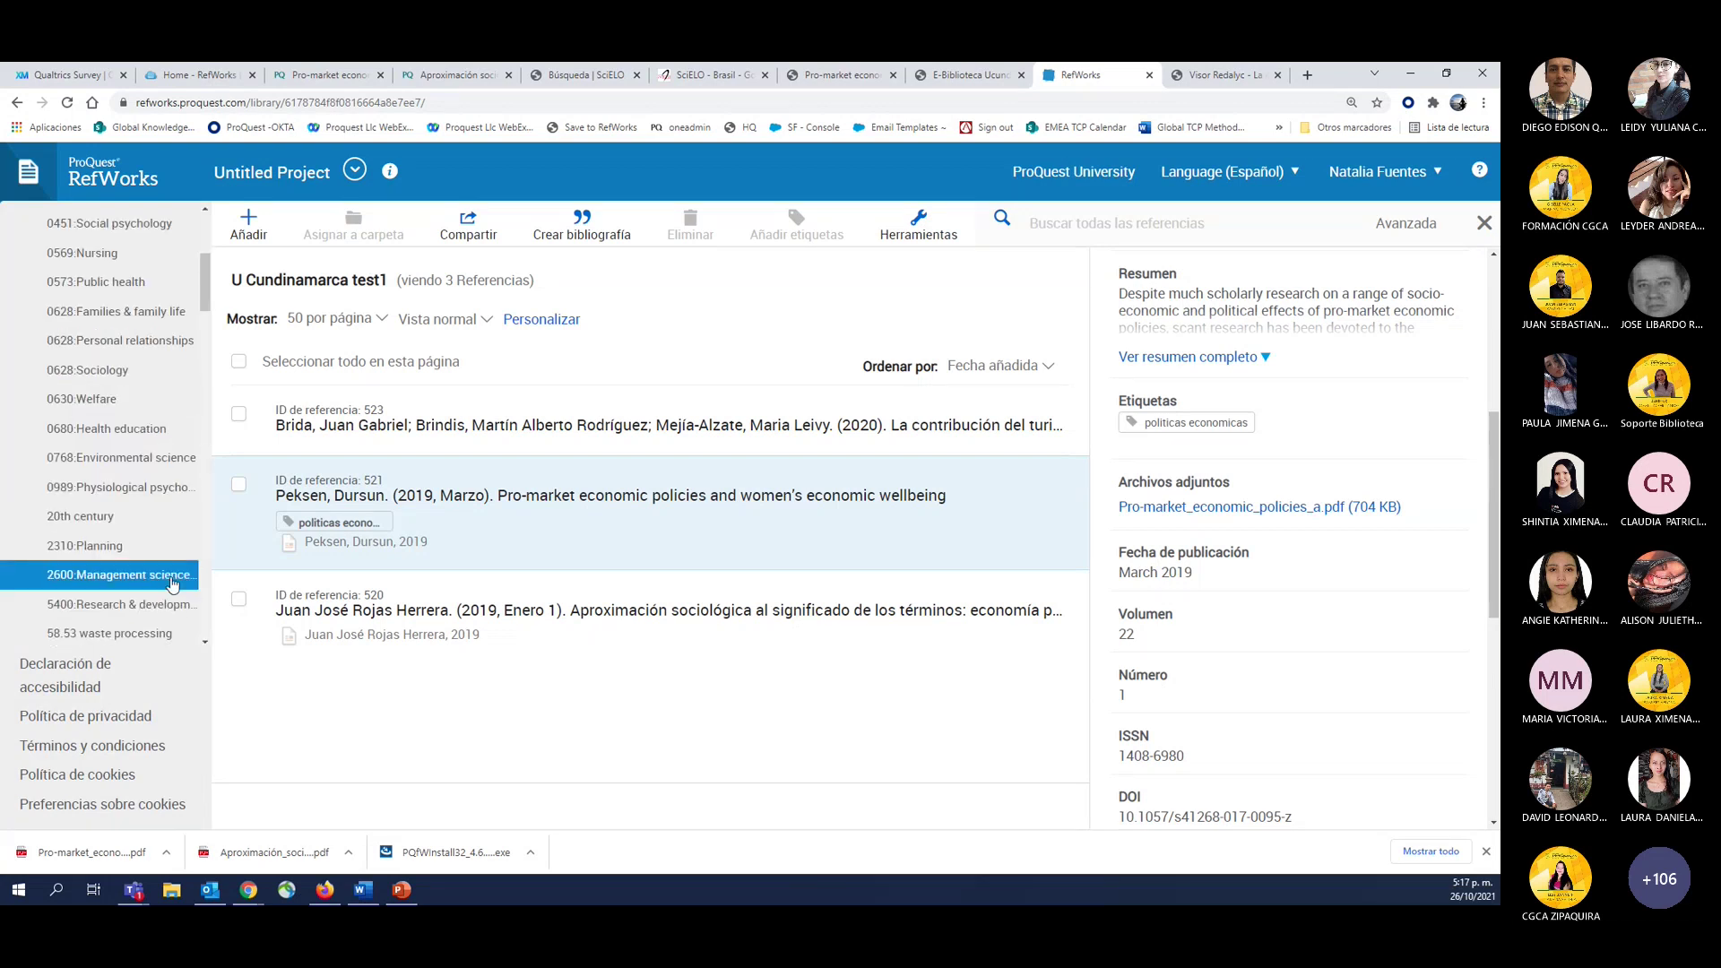
scroll(173, 585, "down", 5)
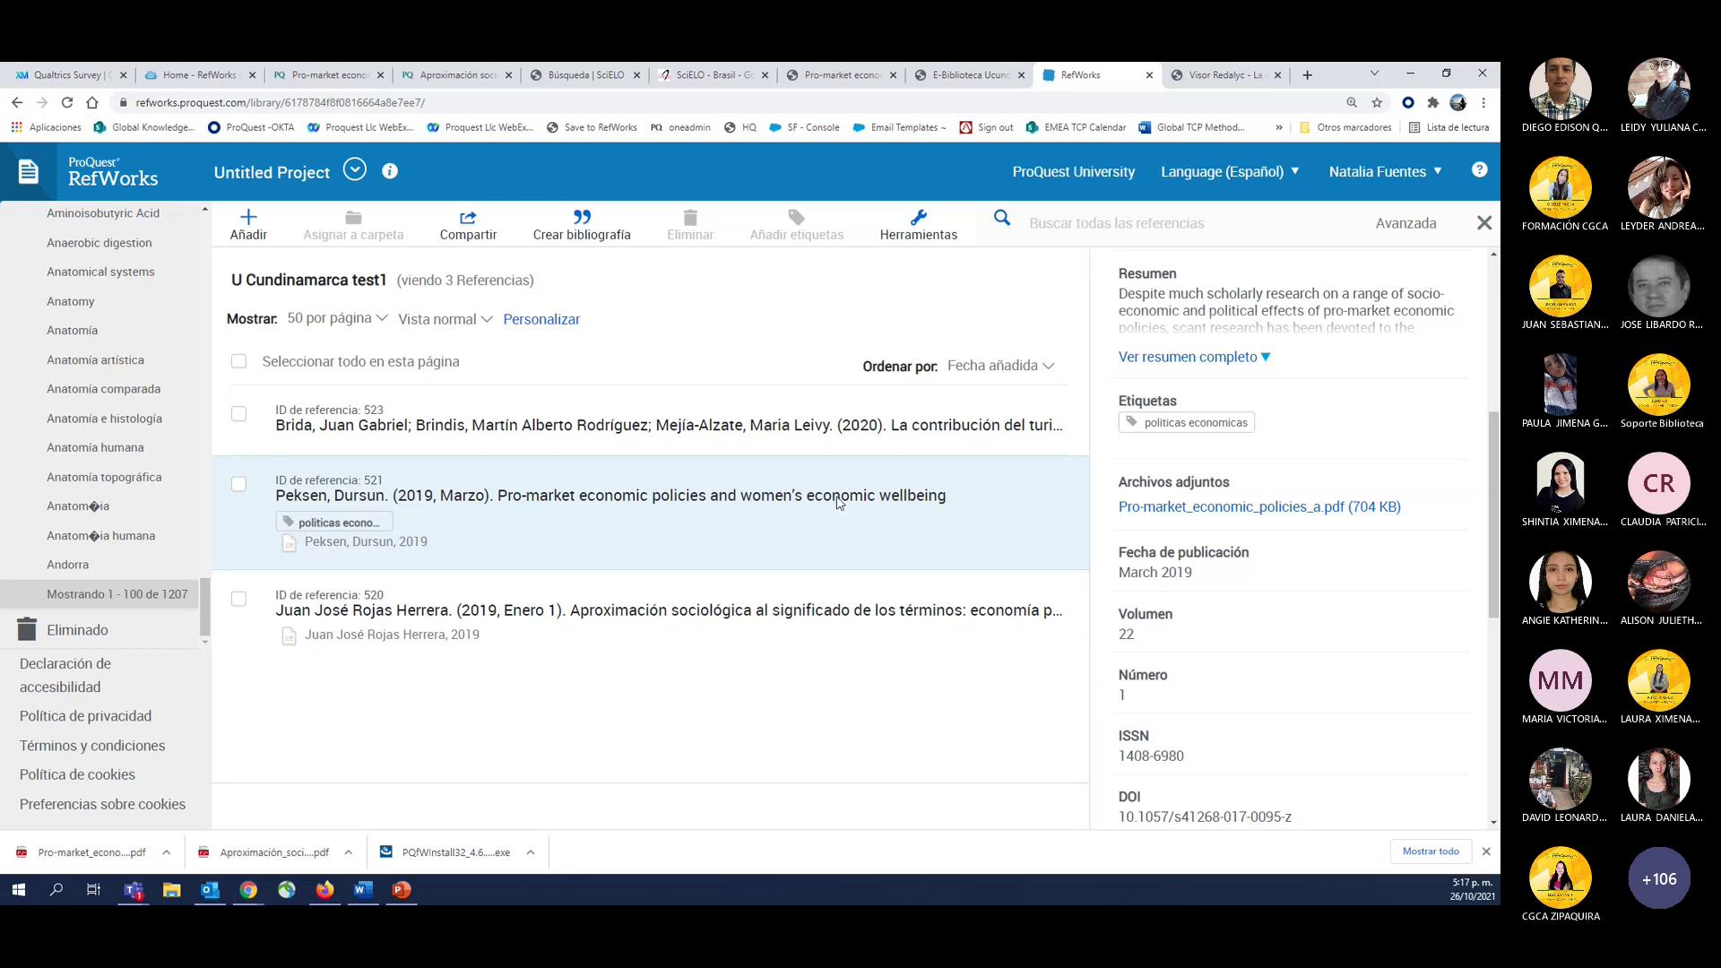
Show reference 520's details, including the Areas journal and pages 61-73.
left_click(568, 606)
scroll(1262, 705, "down", 4)
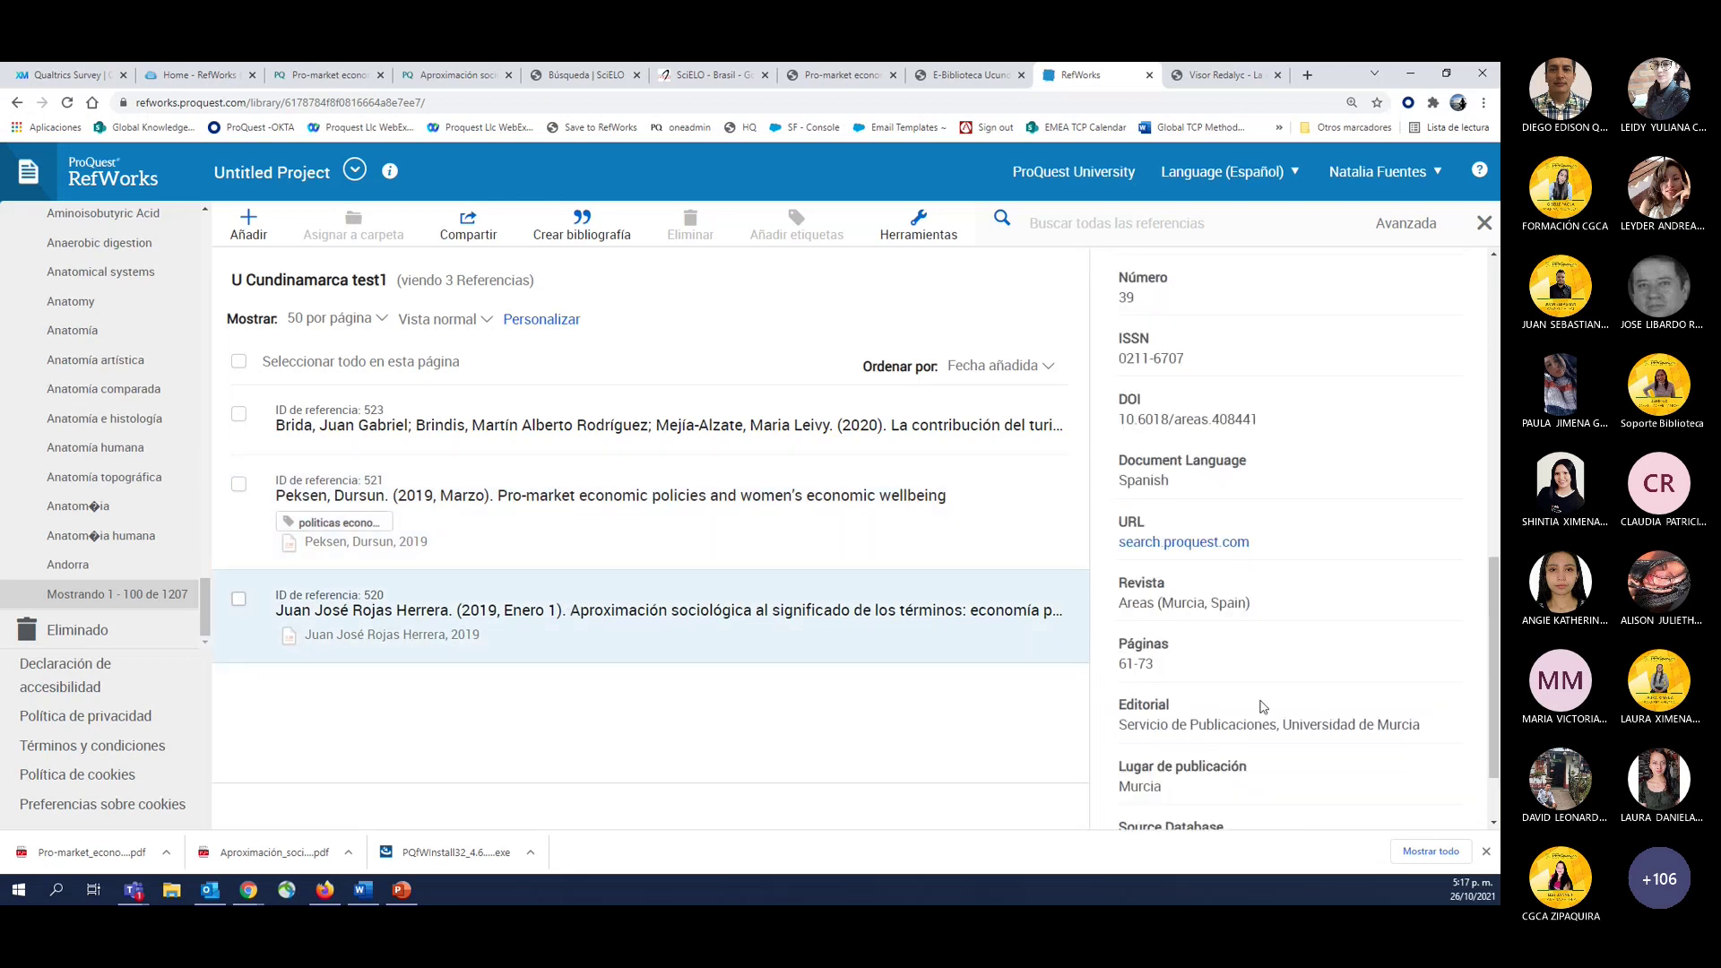
scroll(1283, 768, "down", 1)
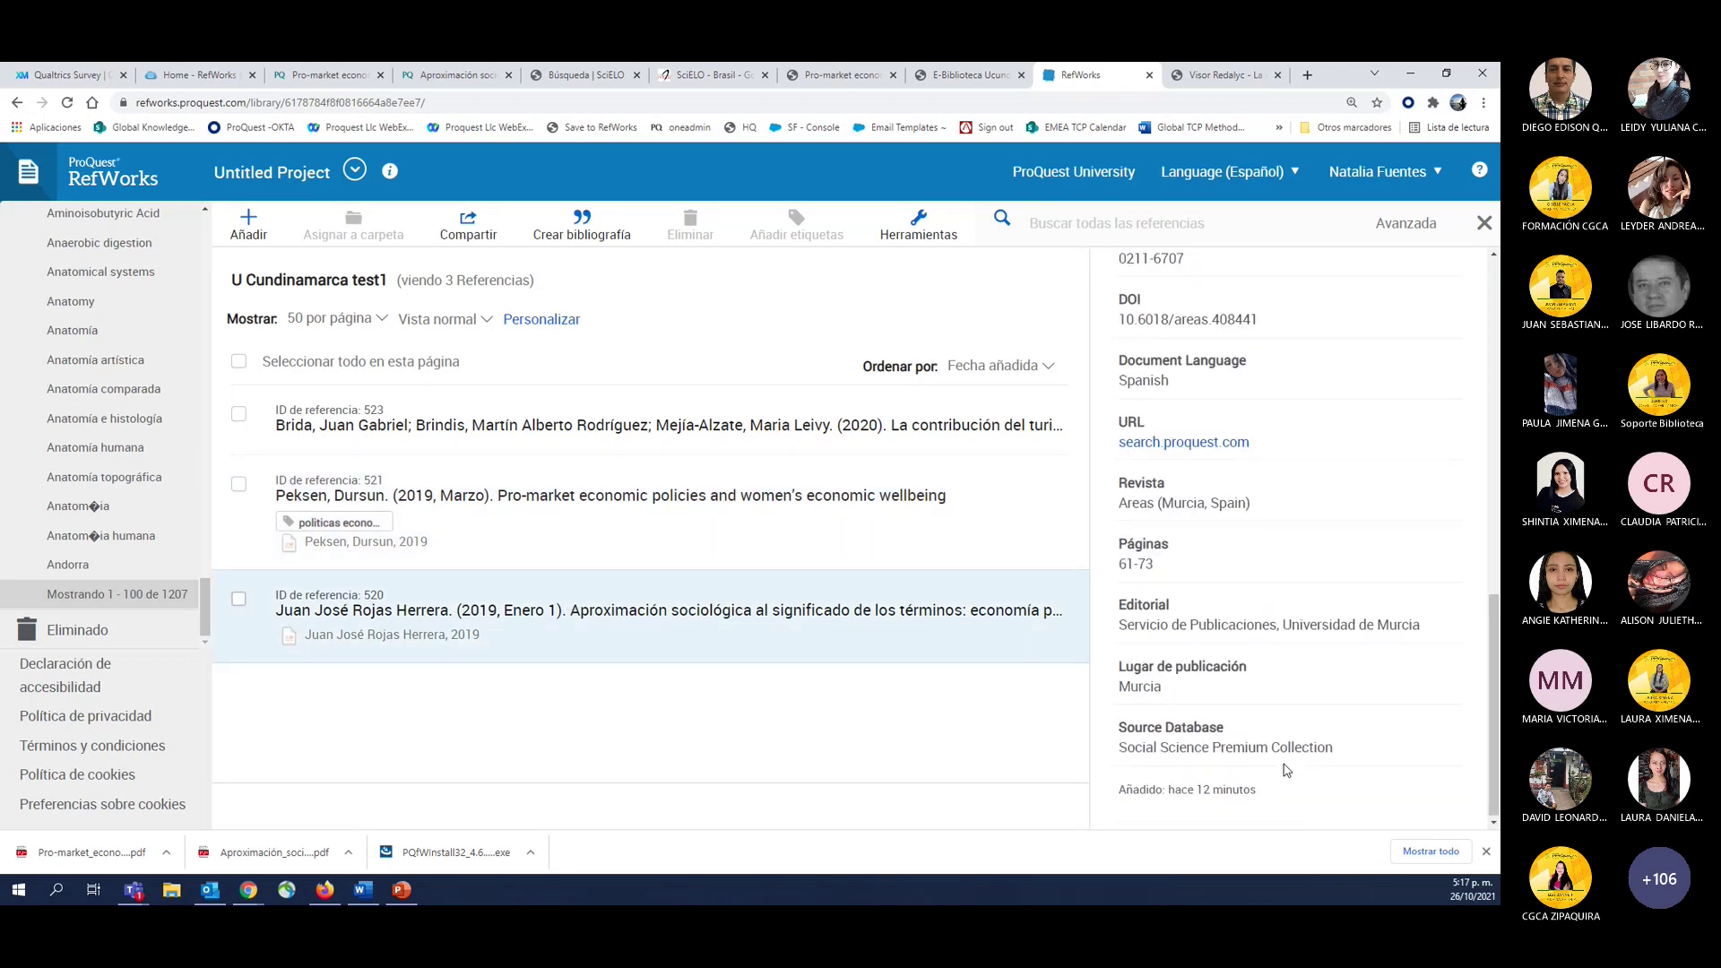
scroll(1288, 770, "up", 7)
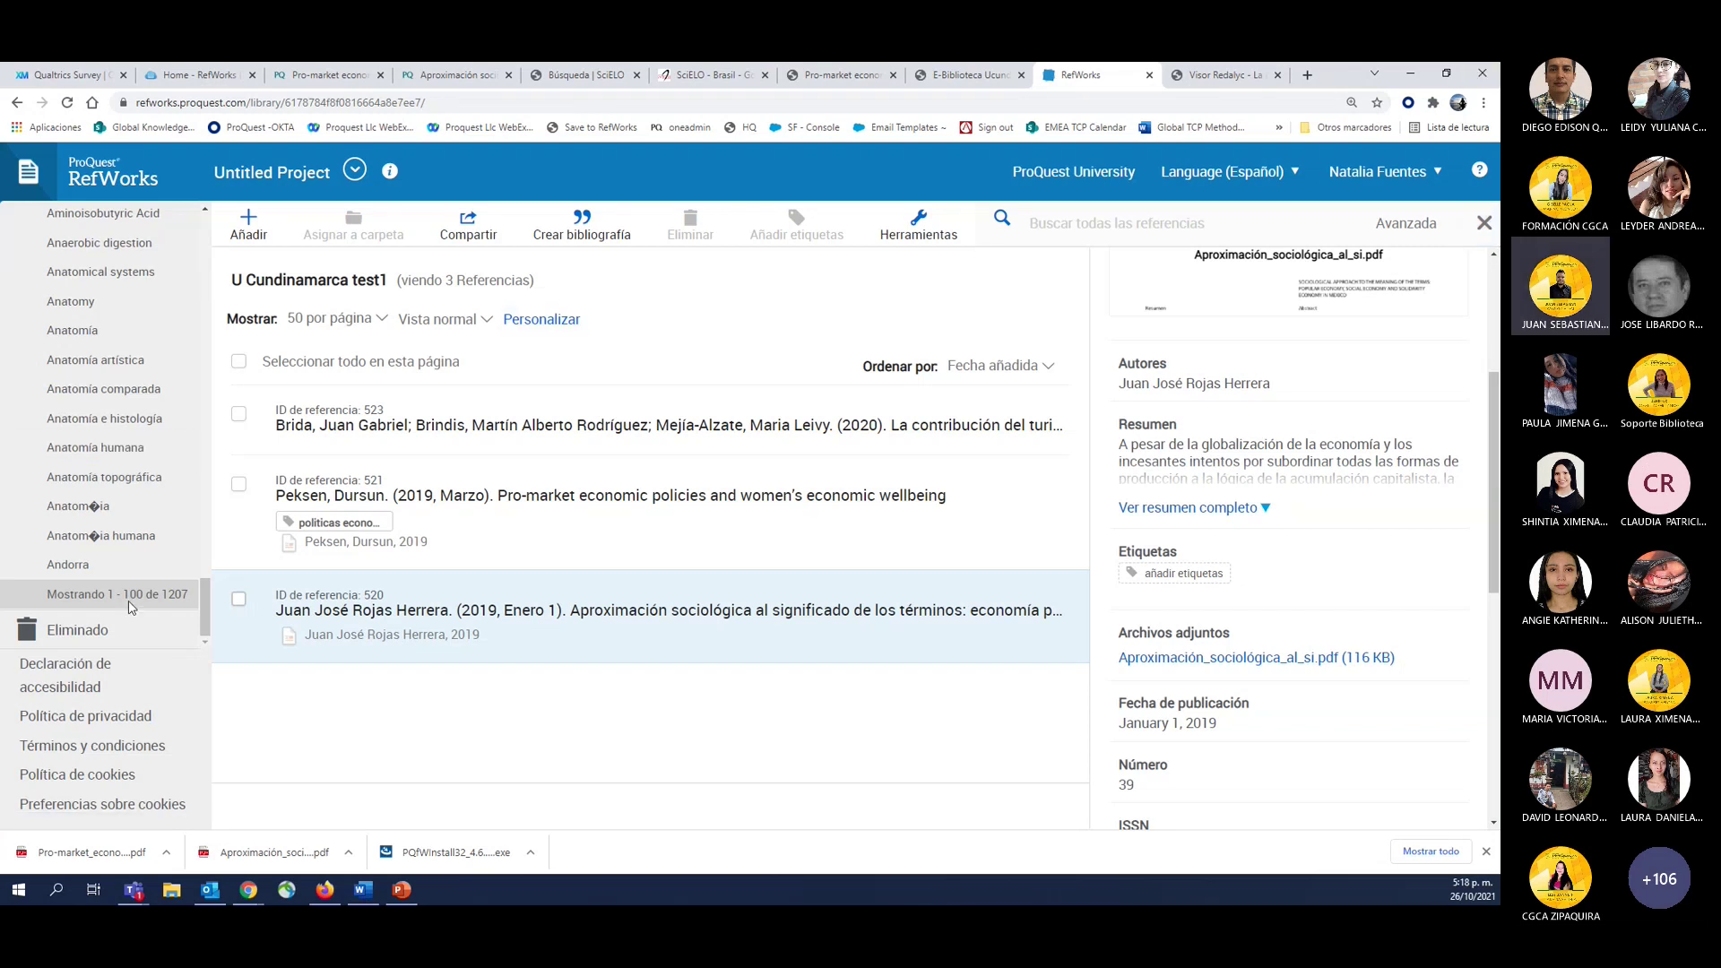
Collapse the Etiquetas tag list and close the Buscar reference search.
scroll(128, 608, "up", 20)
left_click(184, 435)
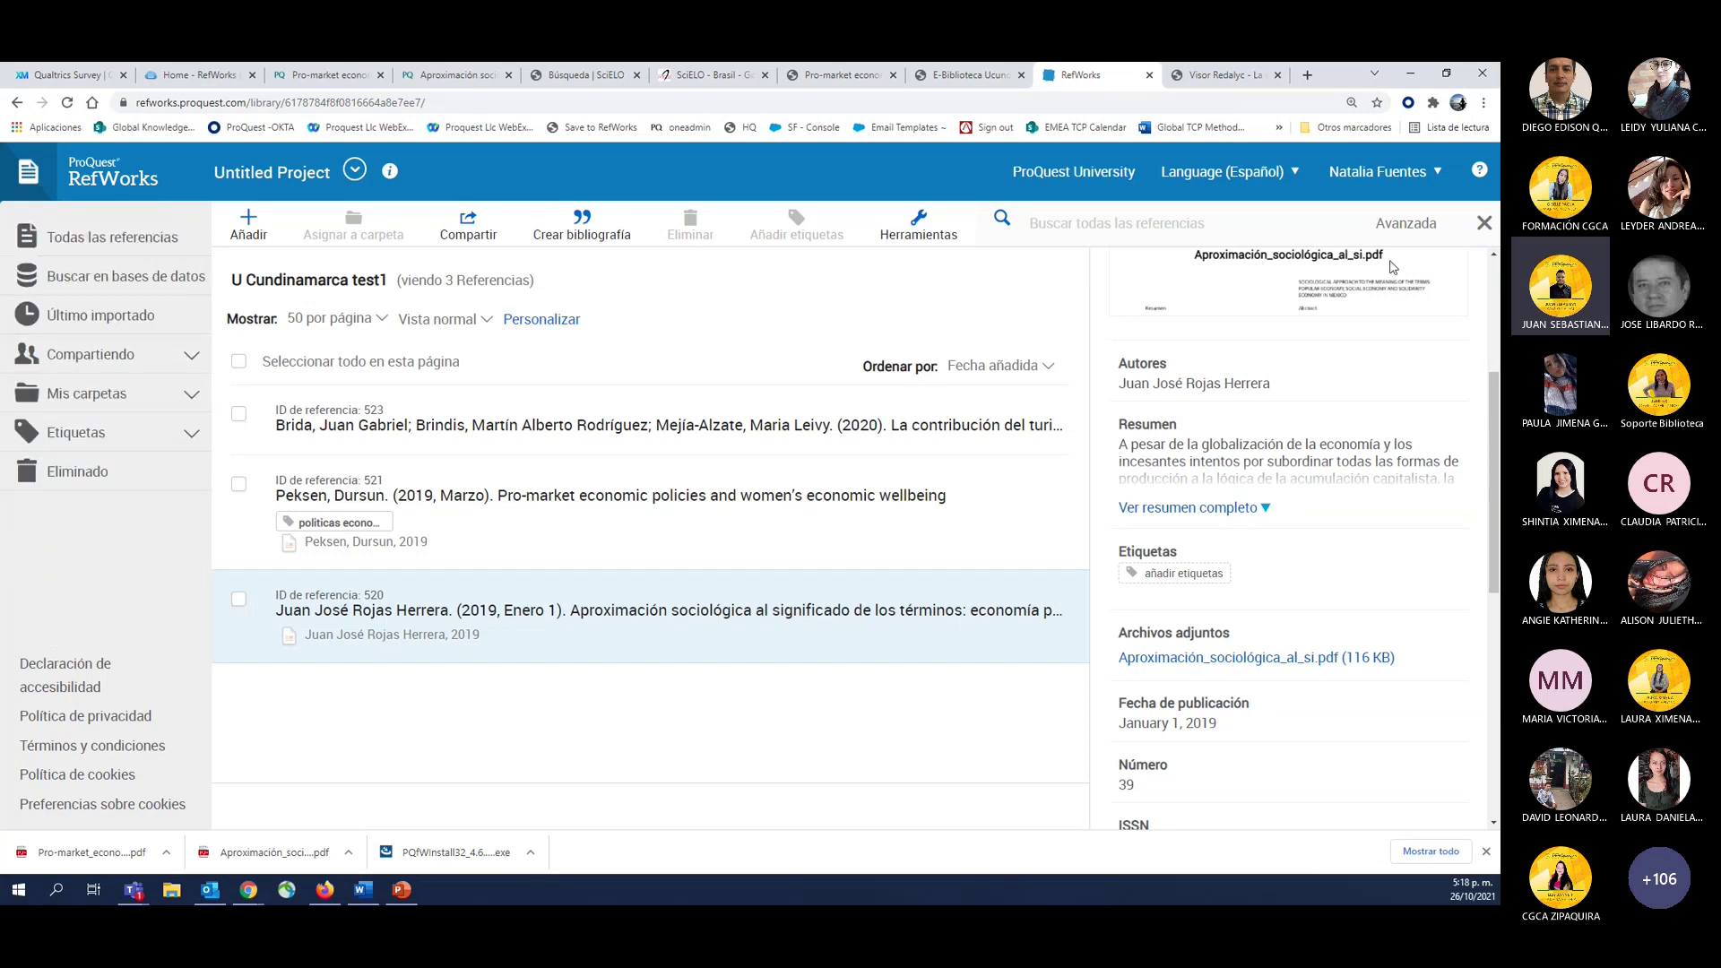
left_click(1483, 226)
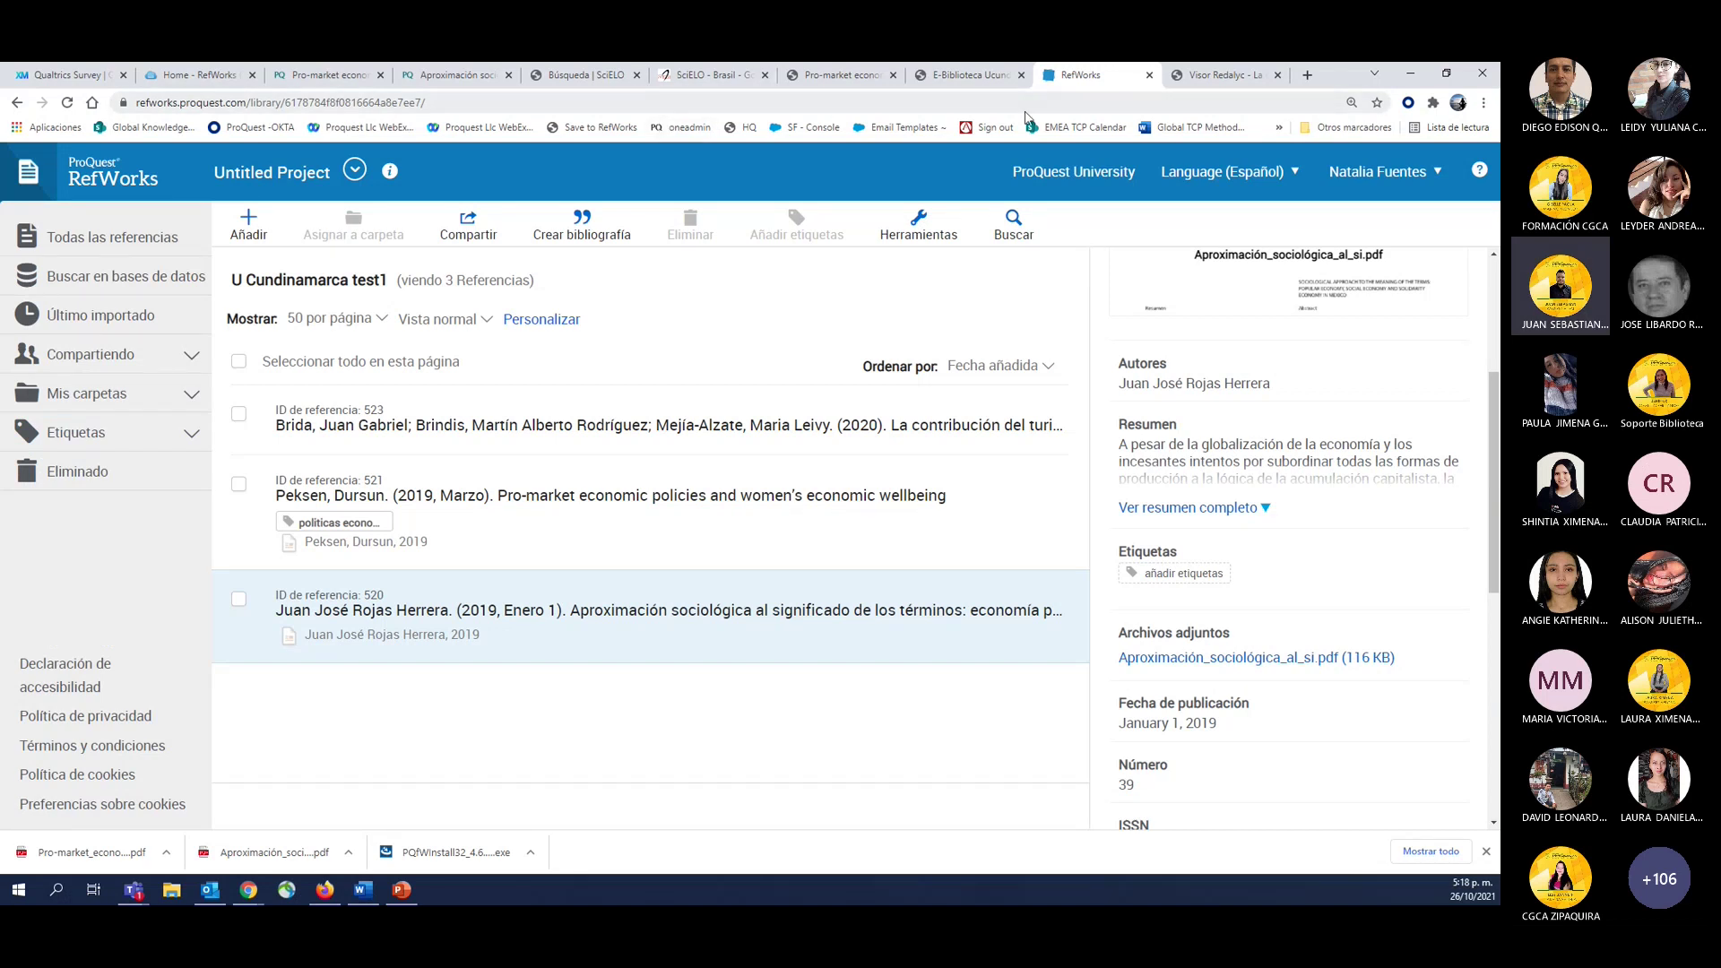
Create a blank Google Docs document, 'Documento sin título', and show its Complementos menu.
left_click(1308, 76)
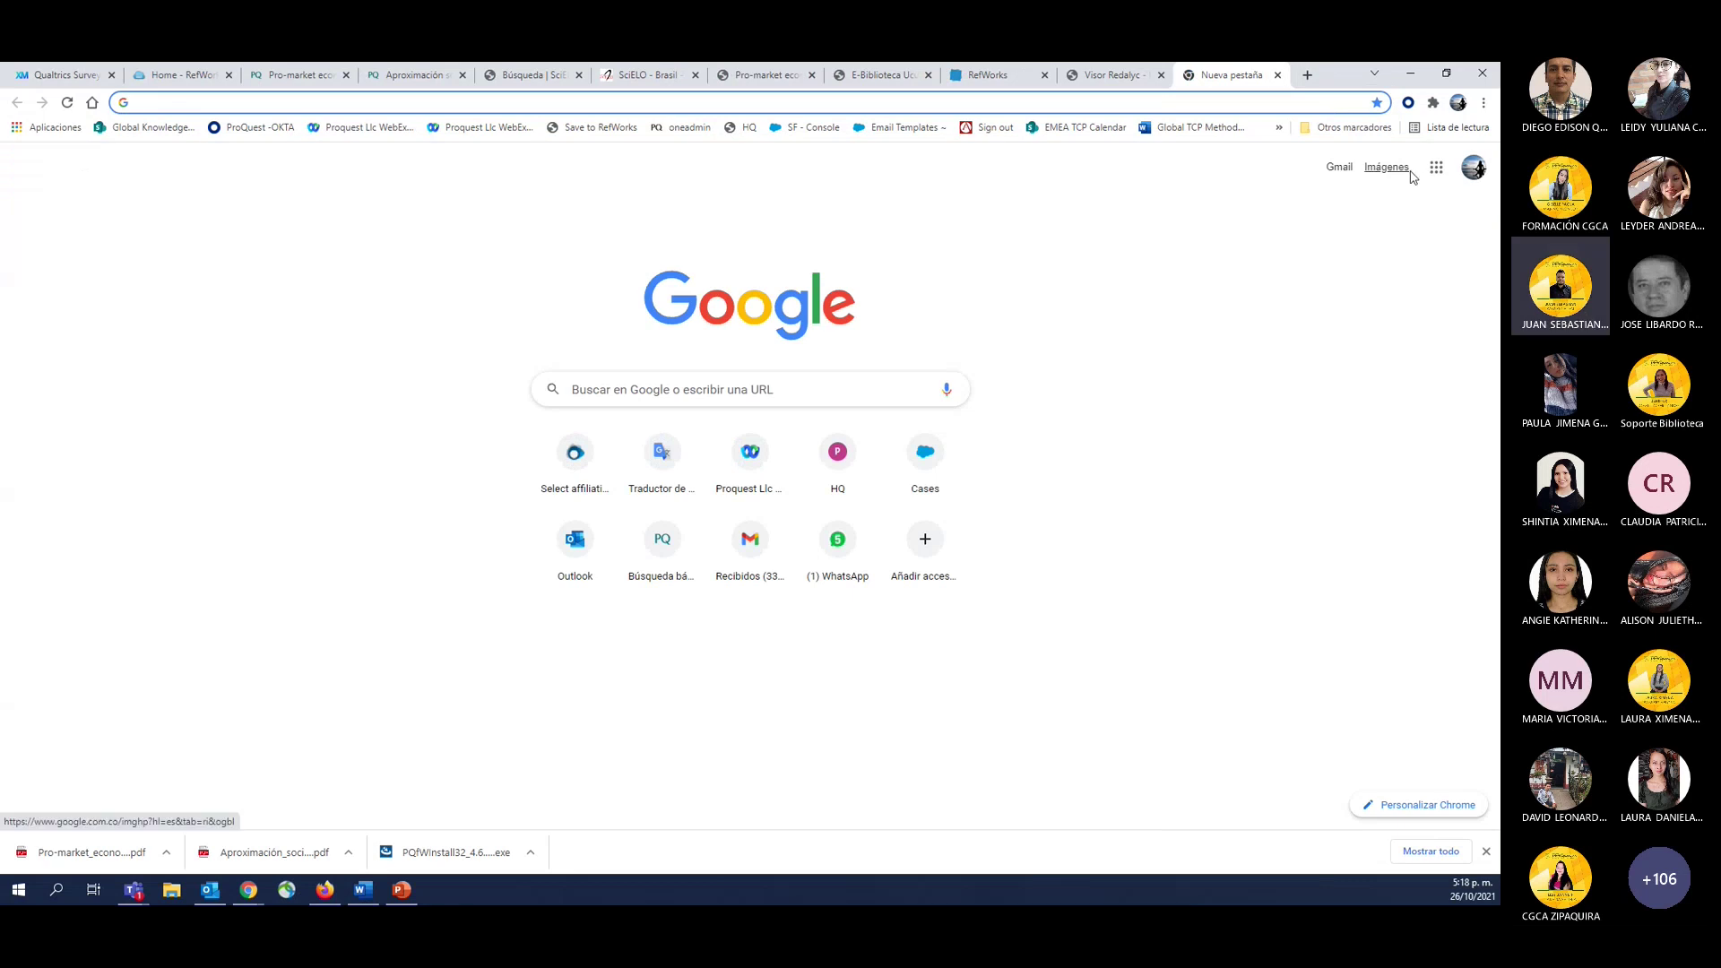
left_click(1437, 170)
scroll(1363, 395, "down", 3)
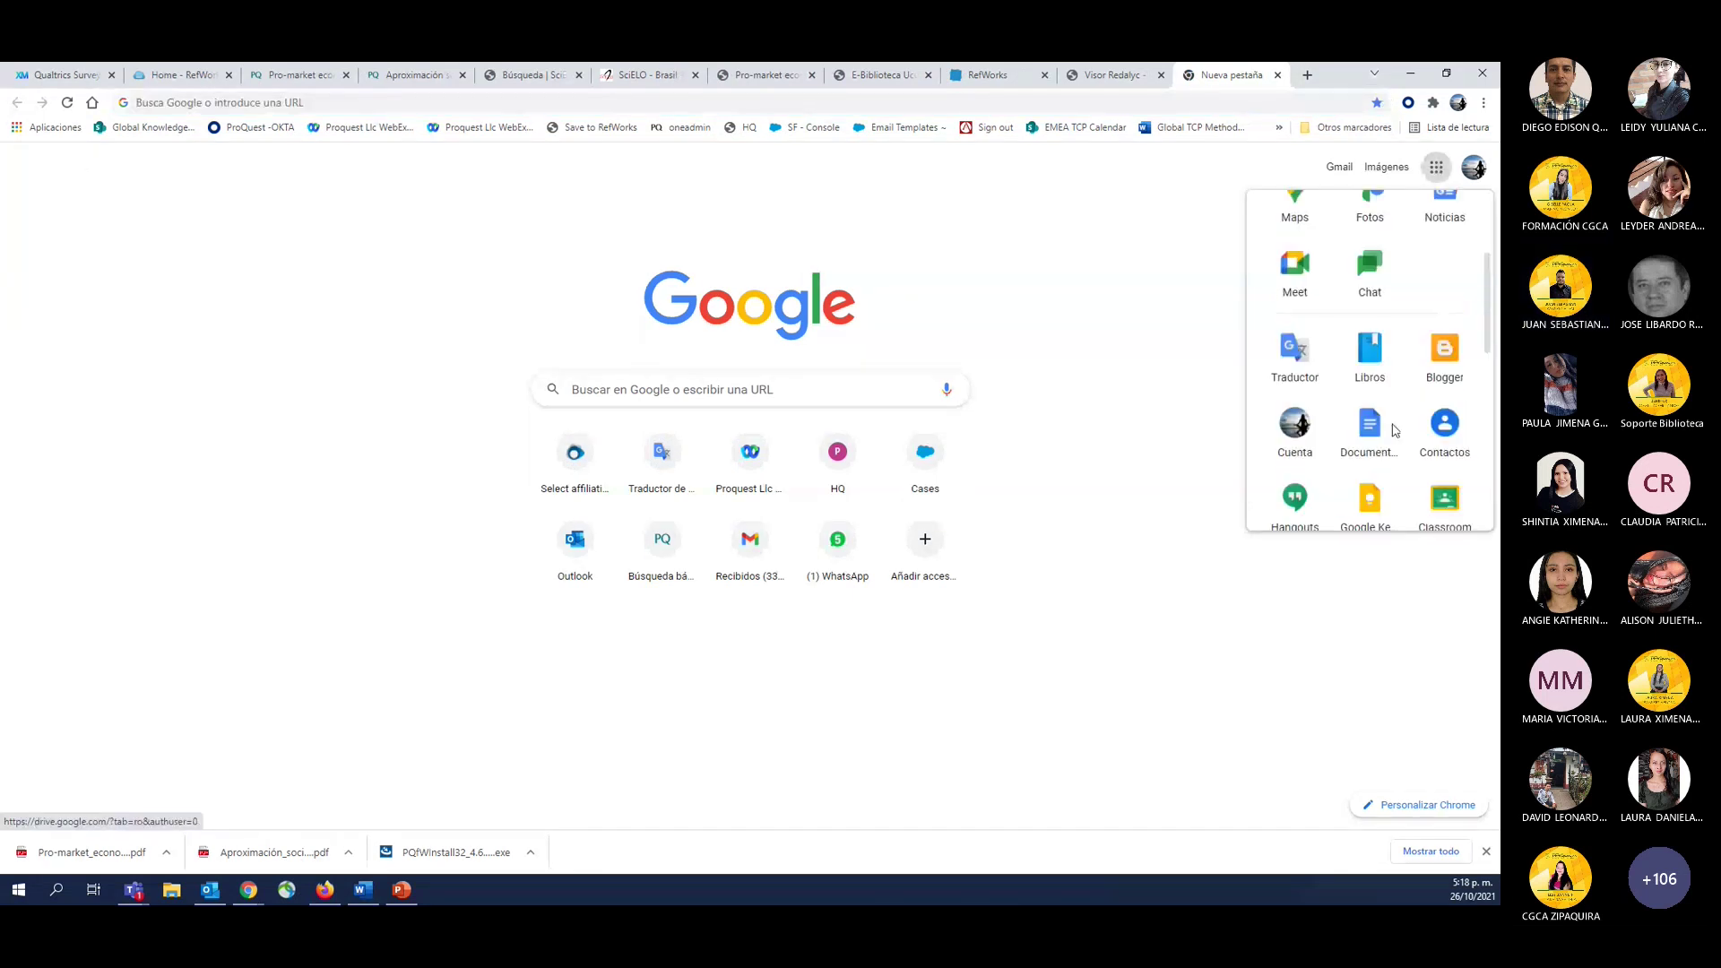
scroll(1452, 448, "down", 2)
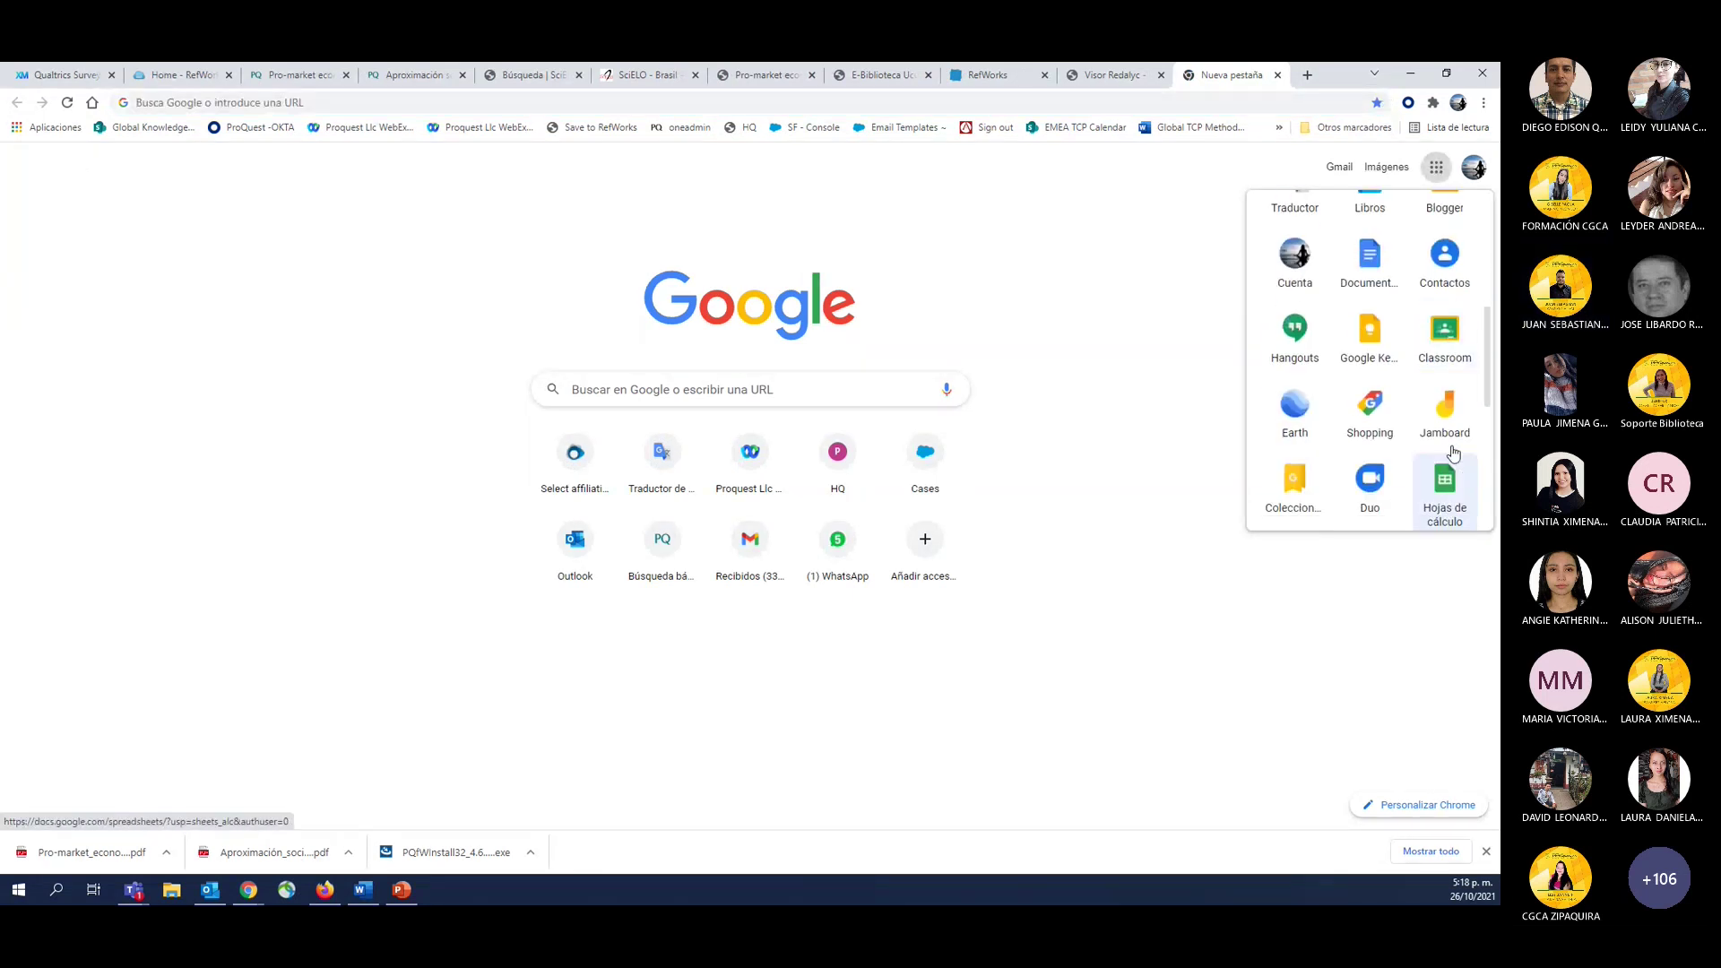
left_click(1380, 266)
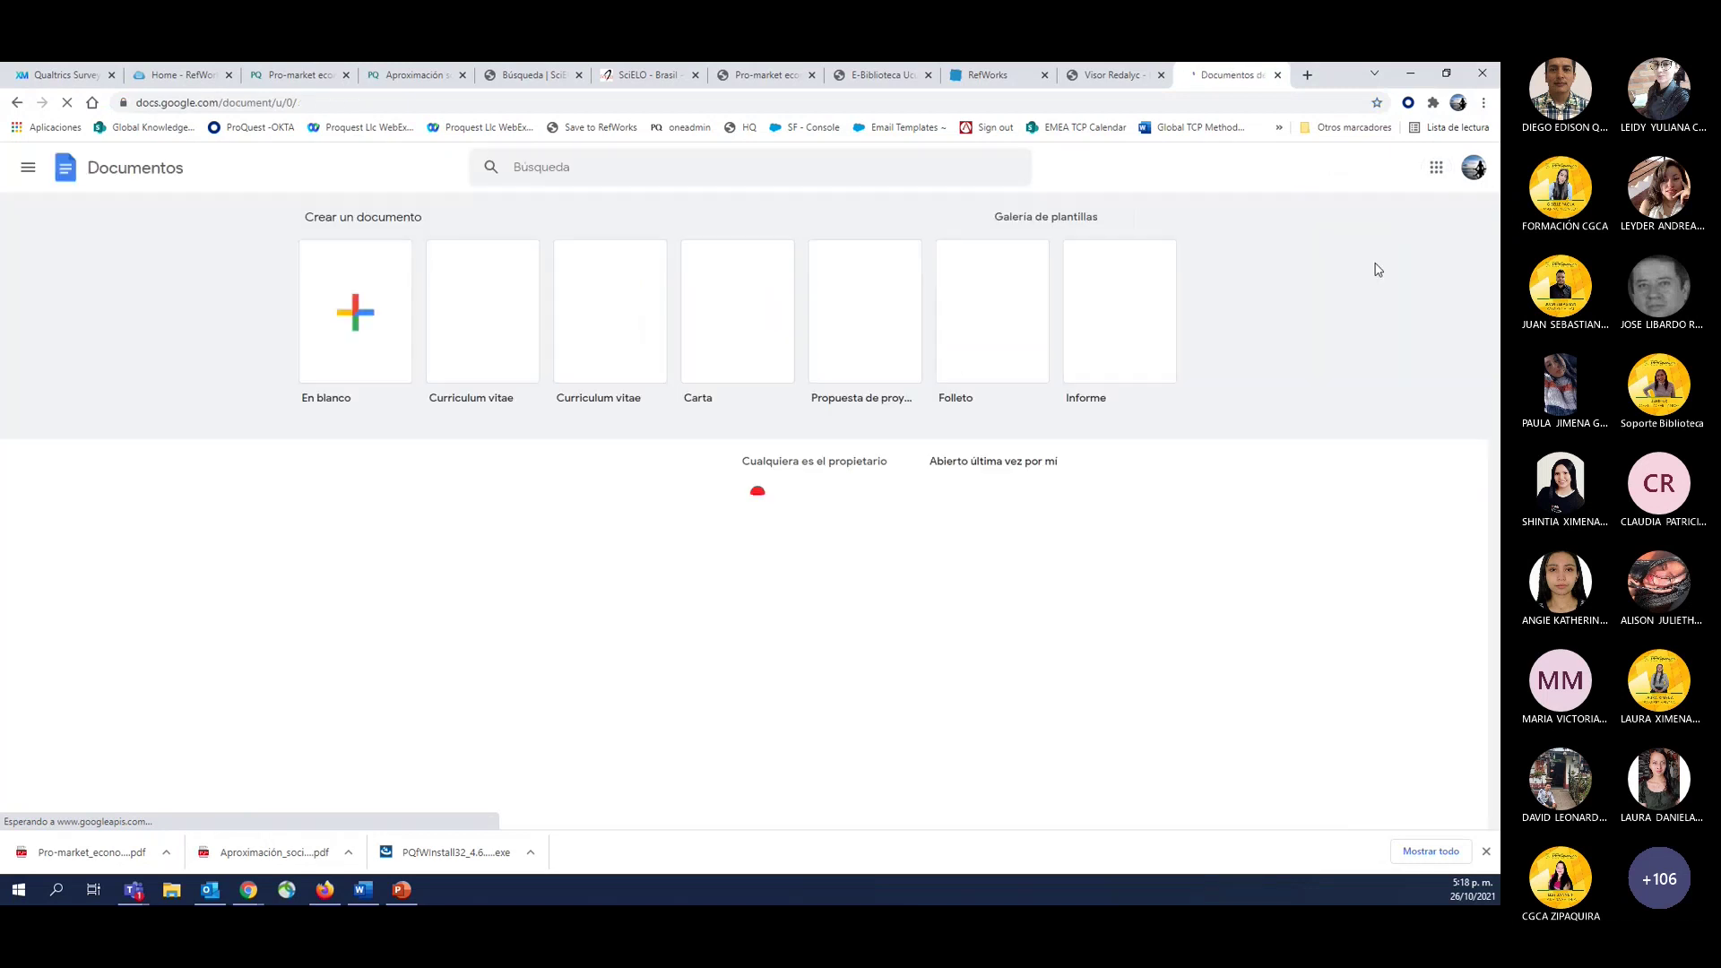
left_click(358, 316)
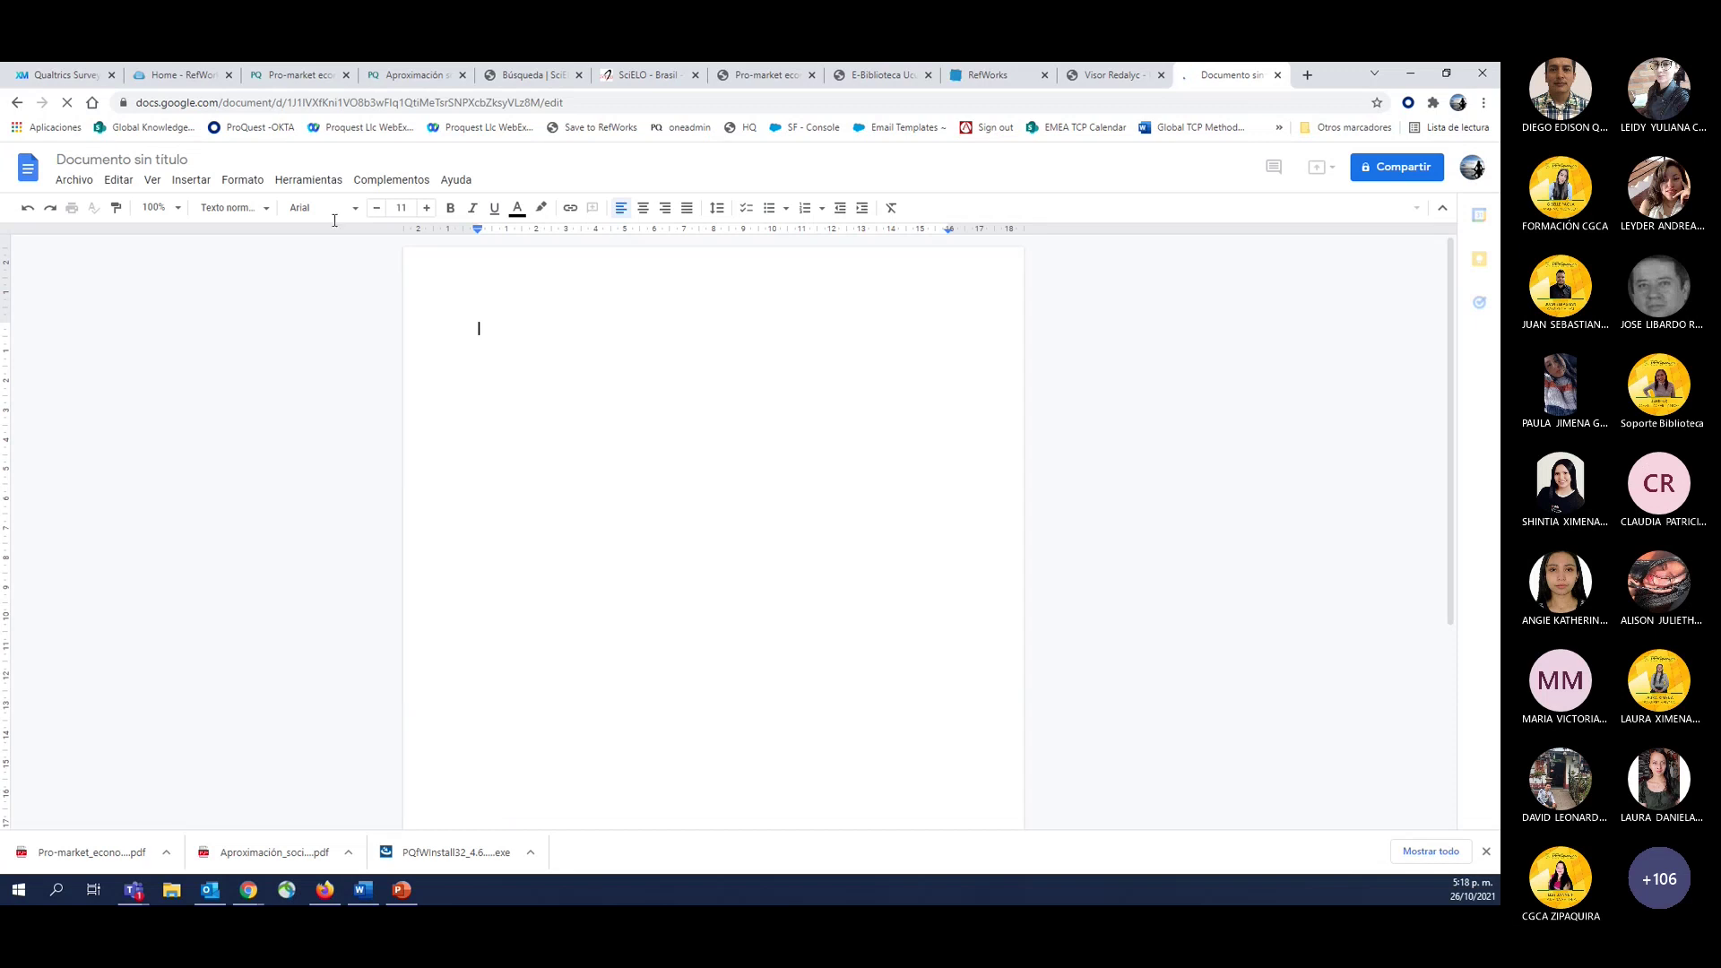
left_click(377, 184)
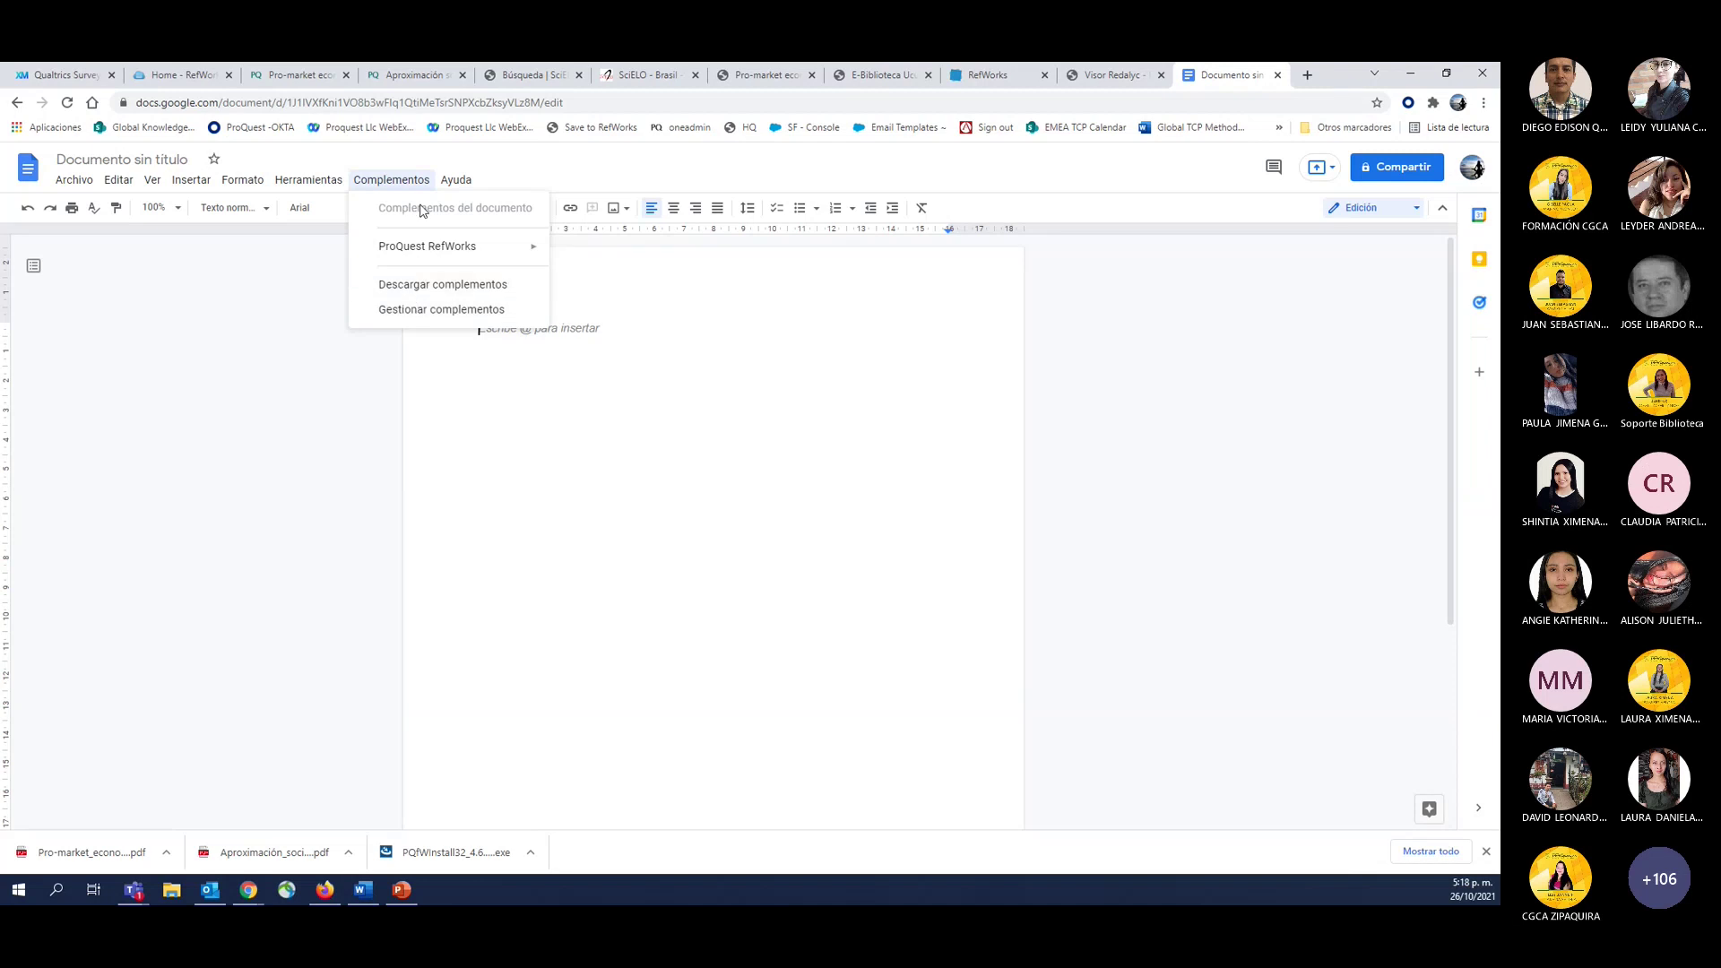
Search the add-on marketplace for 'ref' to find the installed ProQuest RefWorks add-on.
left_click(405, 309)
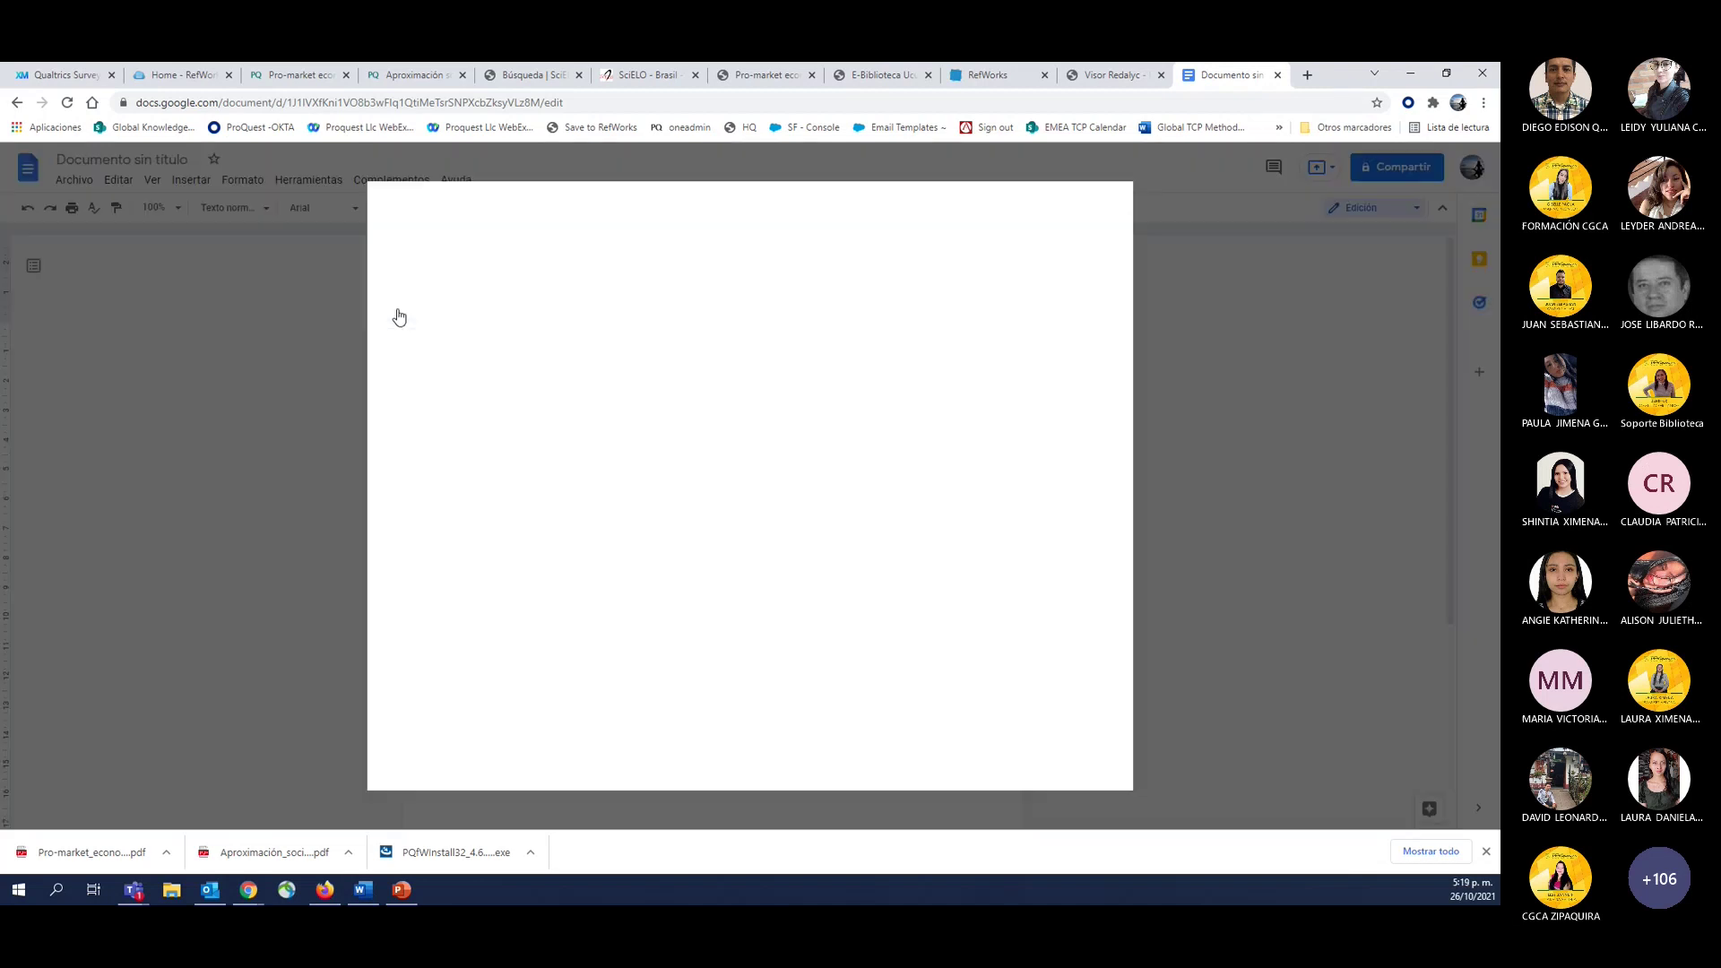
left_click(794, 206)
type("ref")
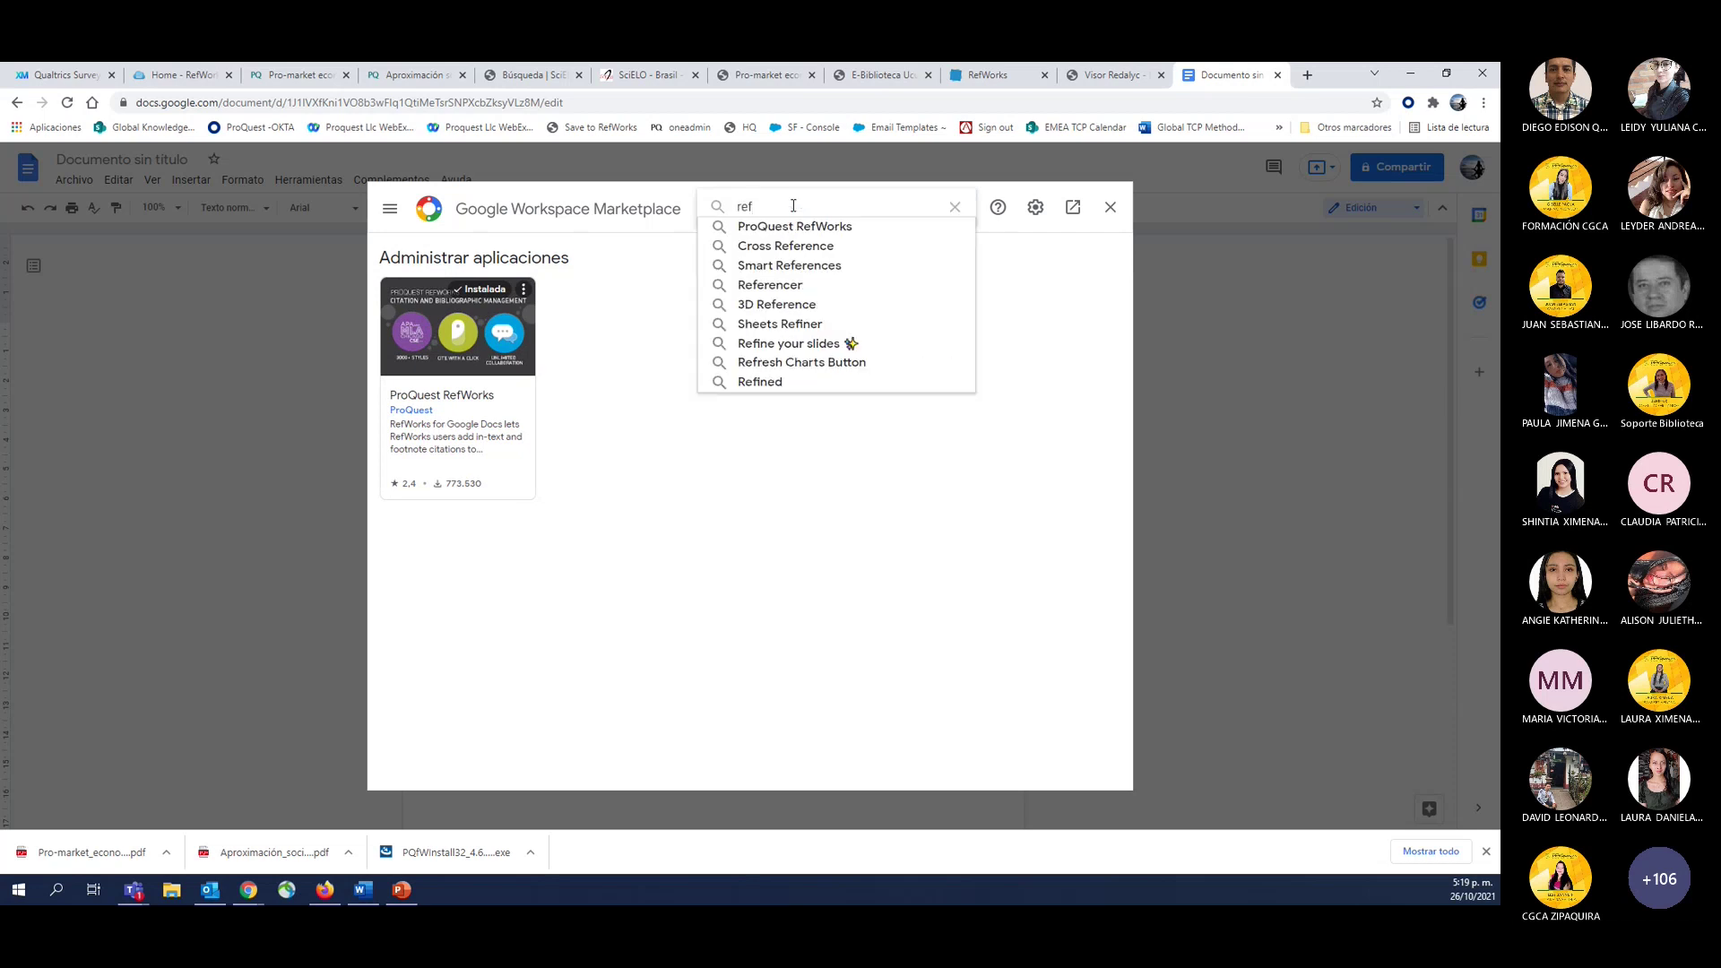
left_click(794, 226)
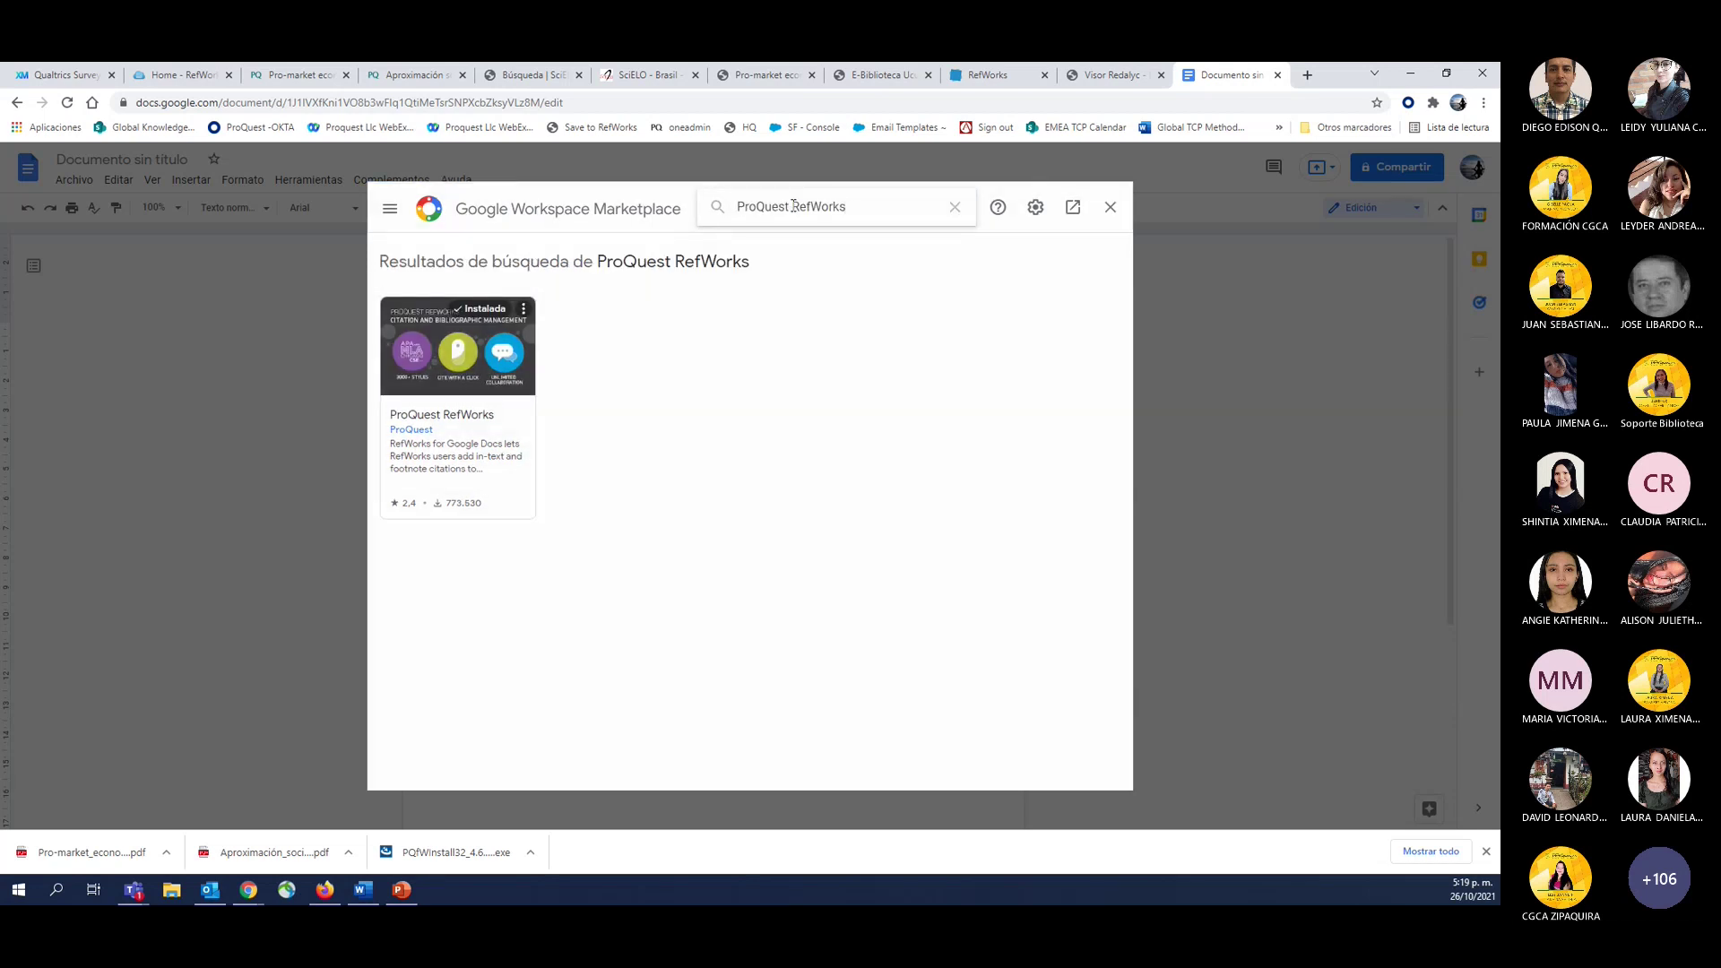
left_click(528, 304)
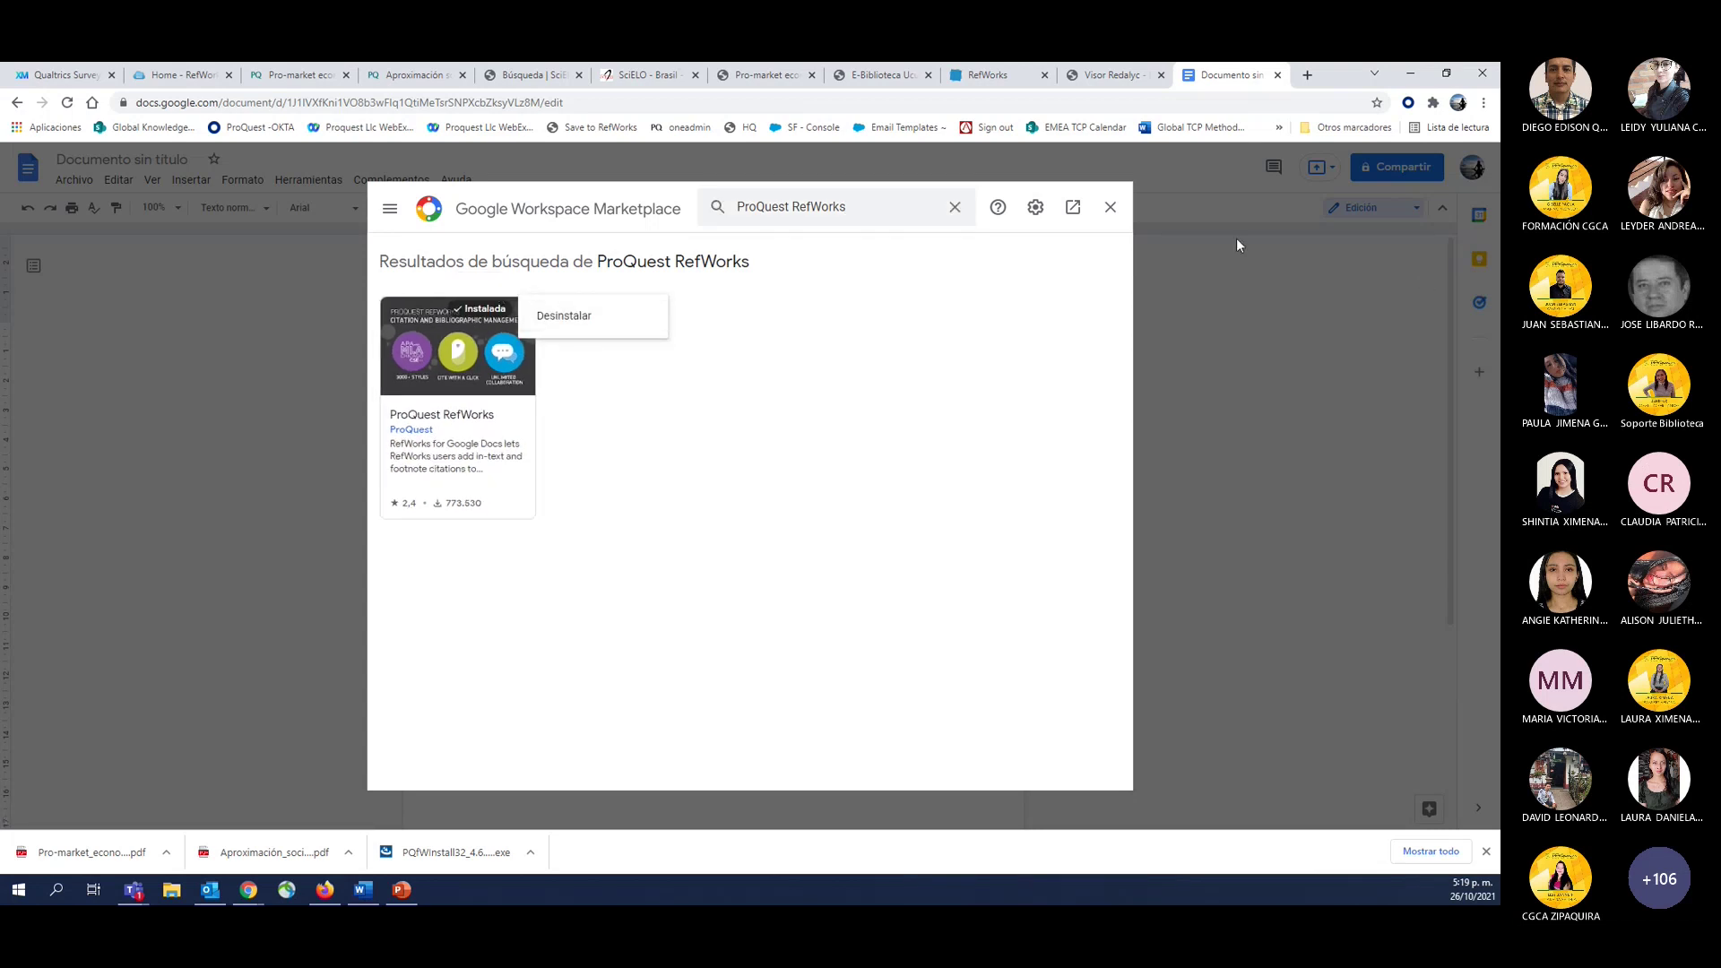
left_click(1111, 207)
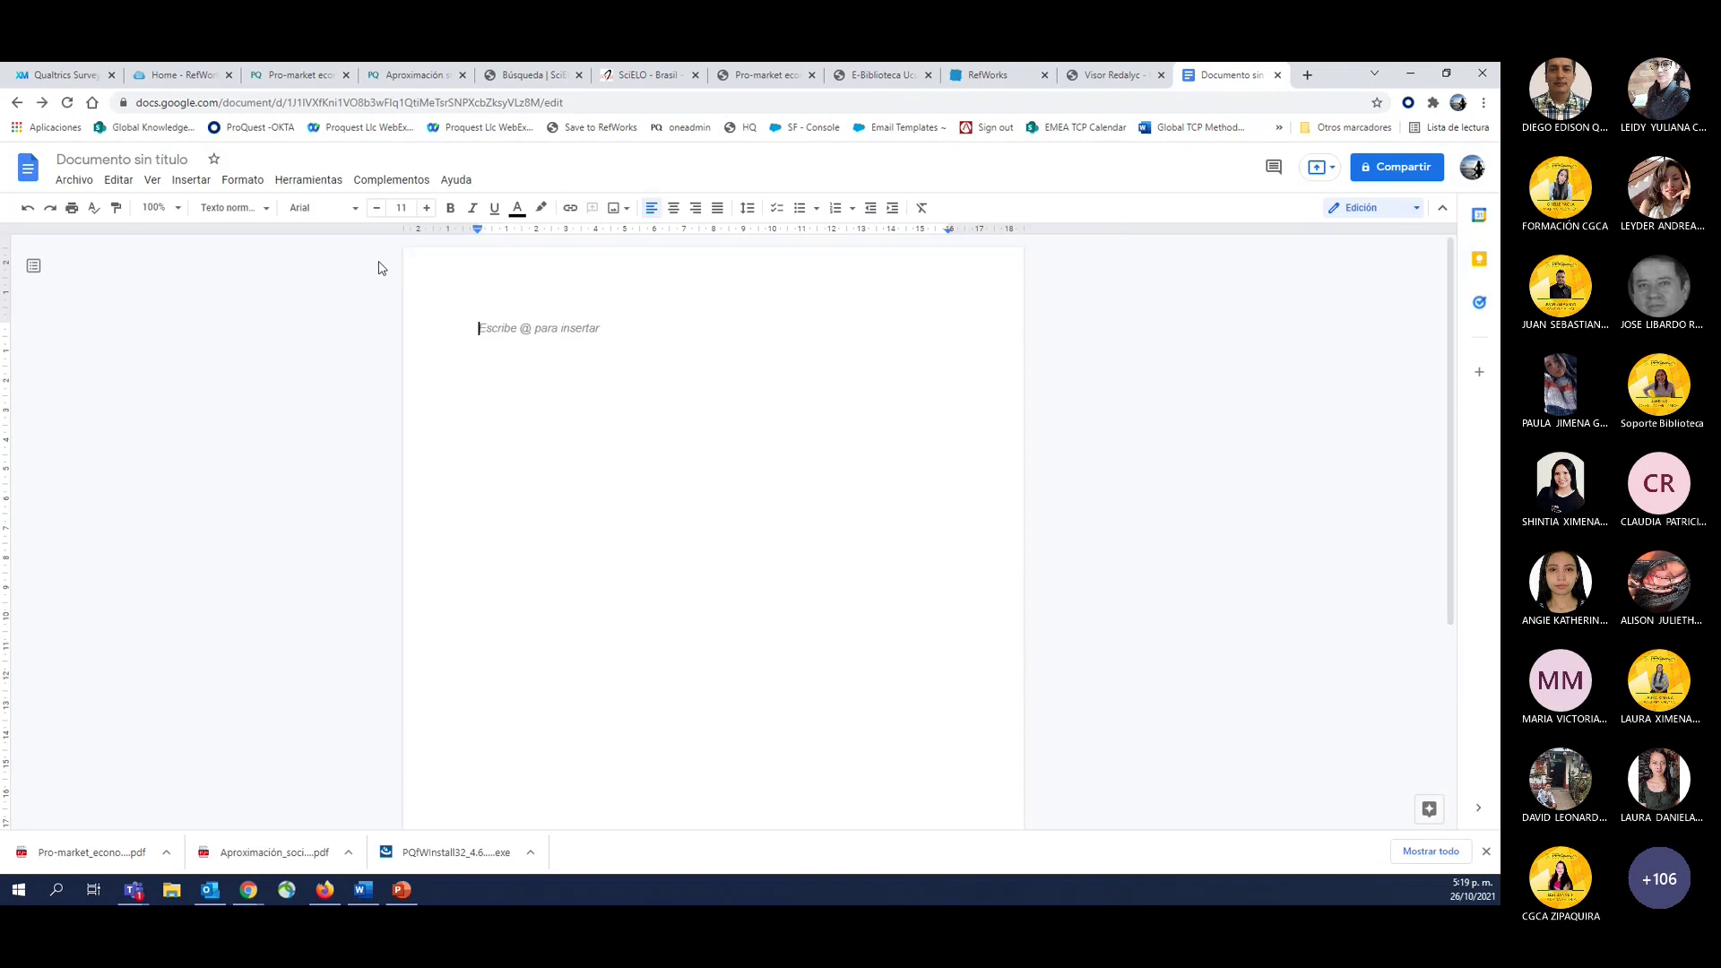
Launch ProQuest RefWorks and authorize it with the Google account via Permitir.
left_click(386, 179)
mouse_move(385, 251)
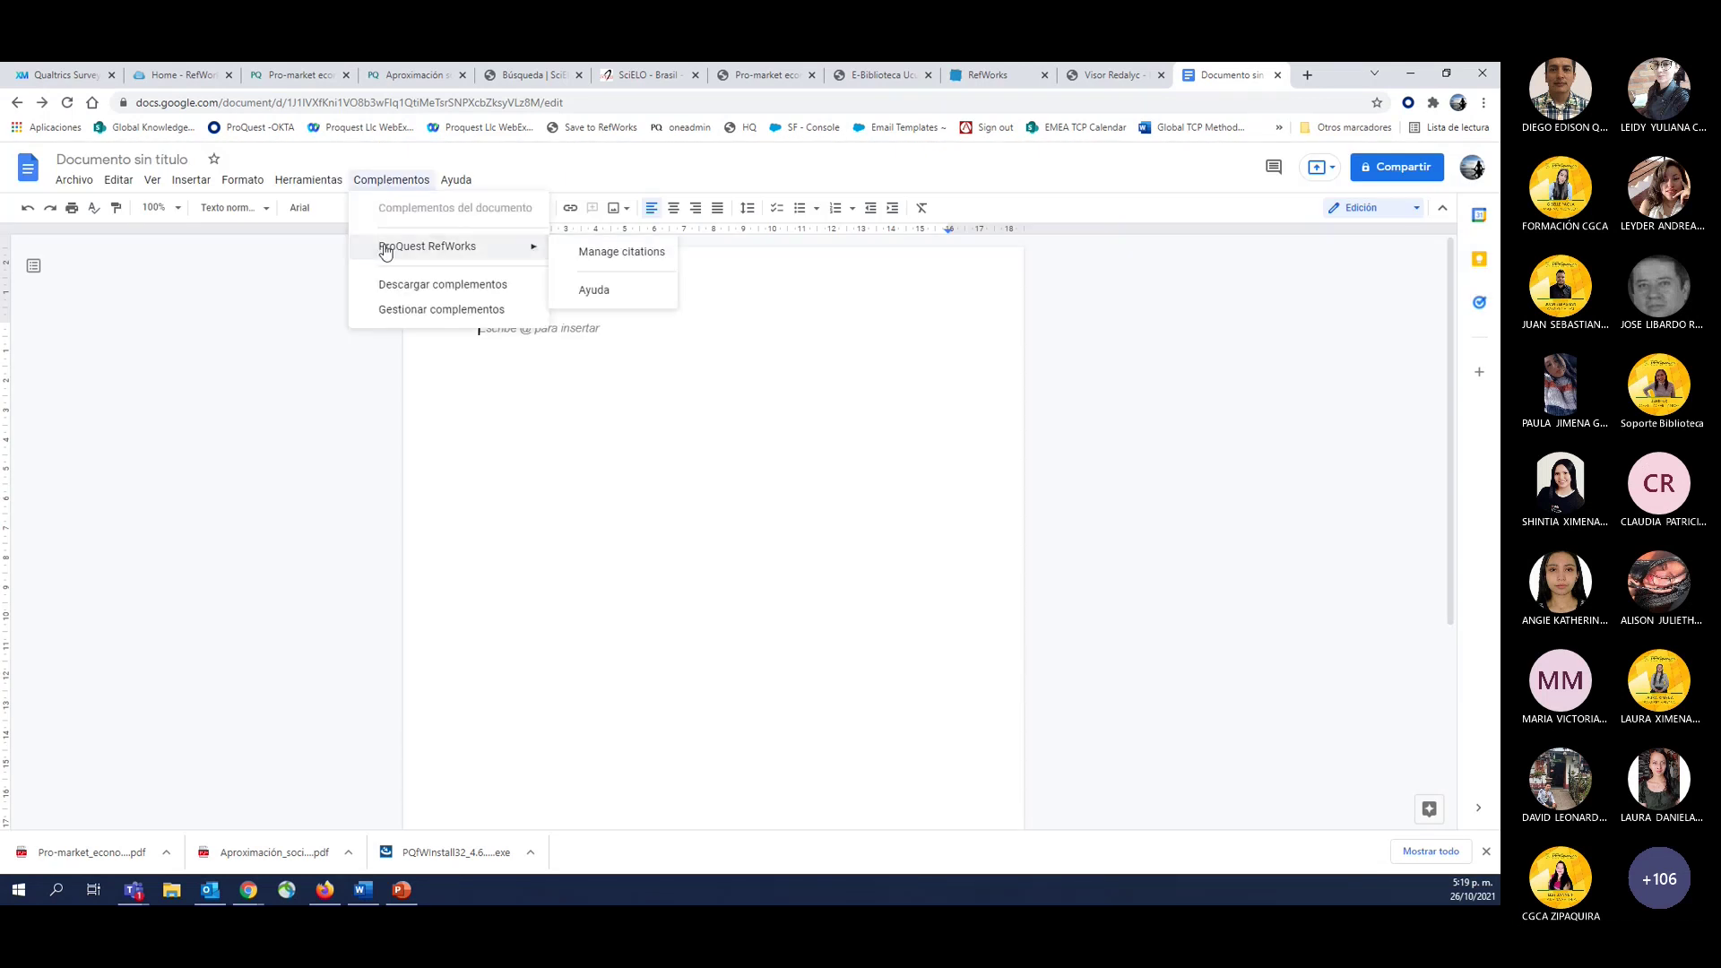
left_click(627, 258)
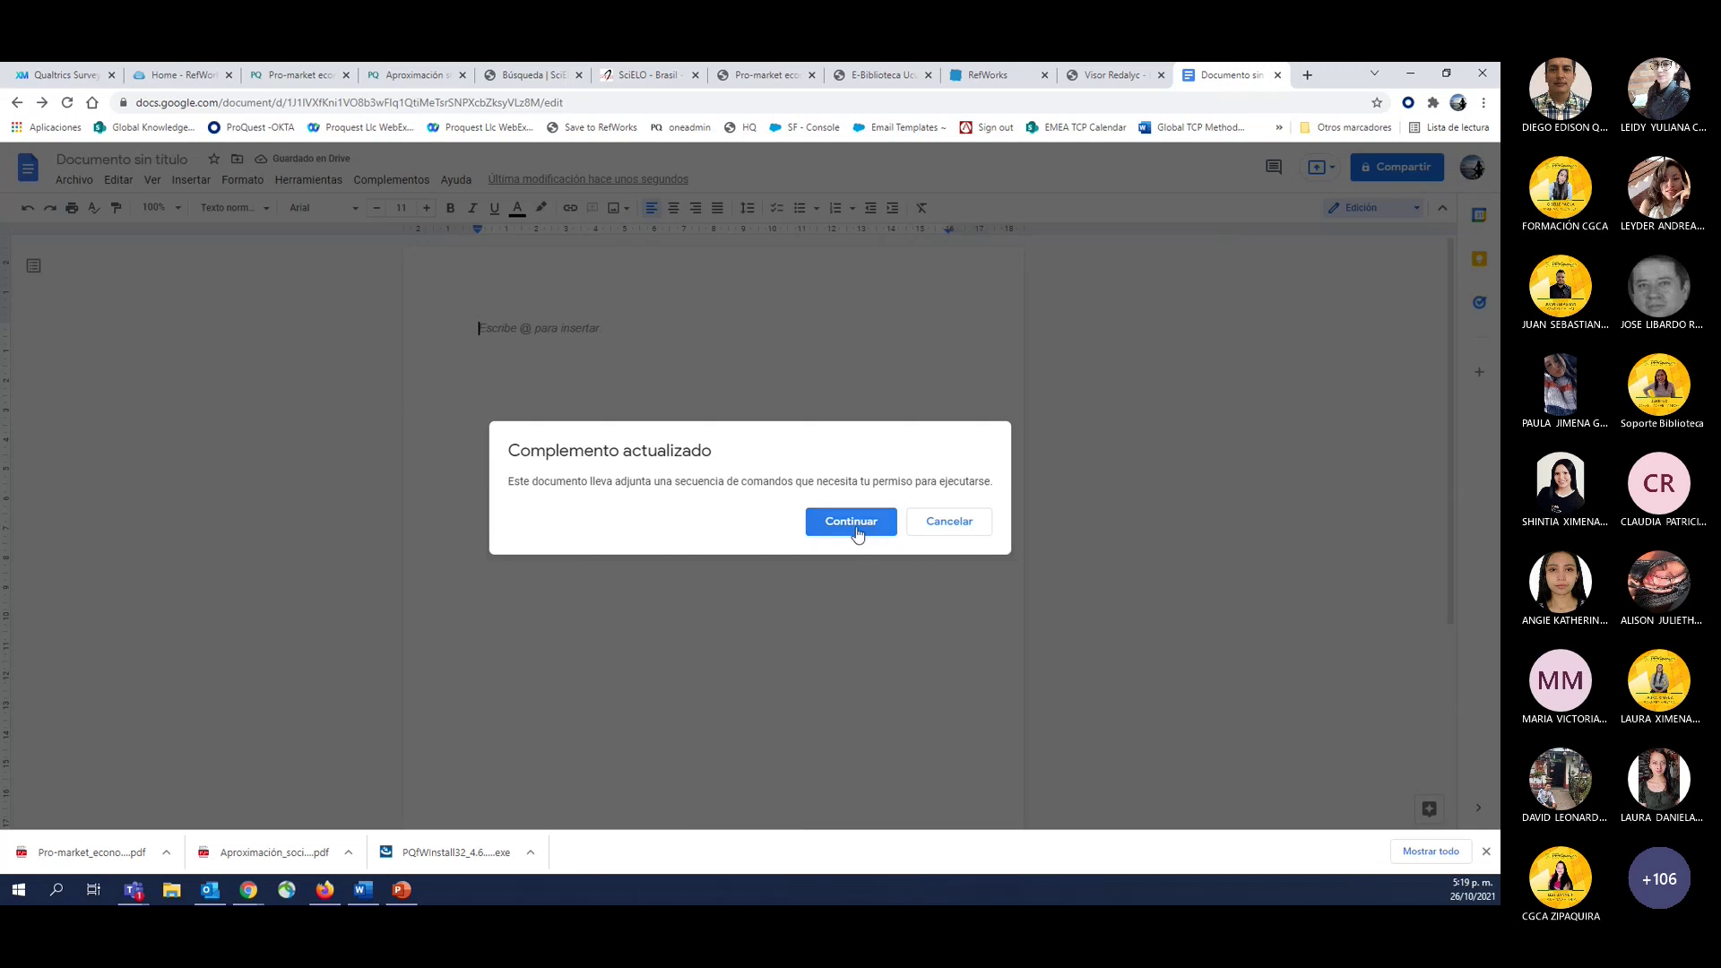
left_click(854, 528)
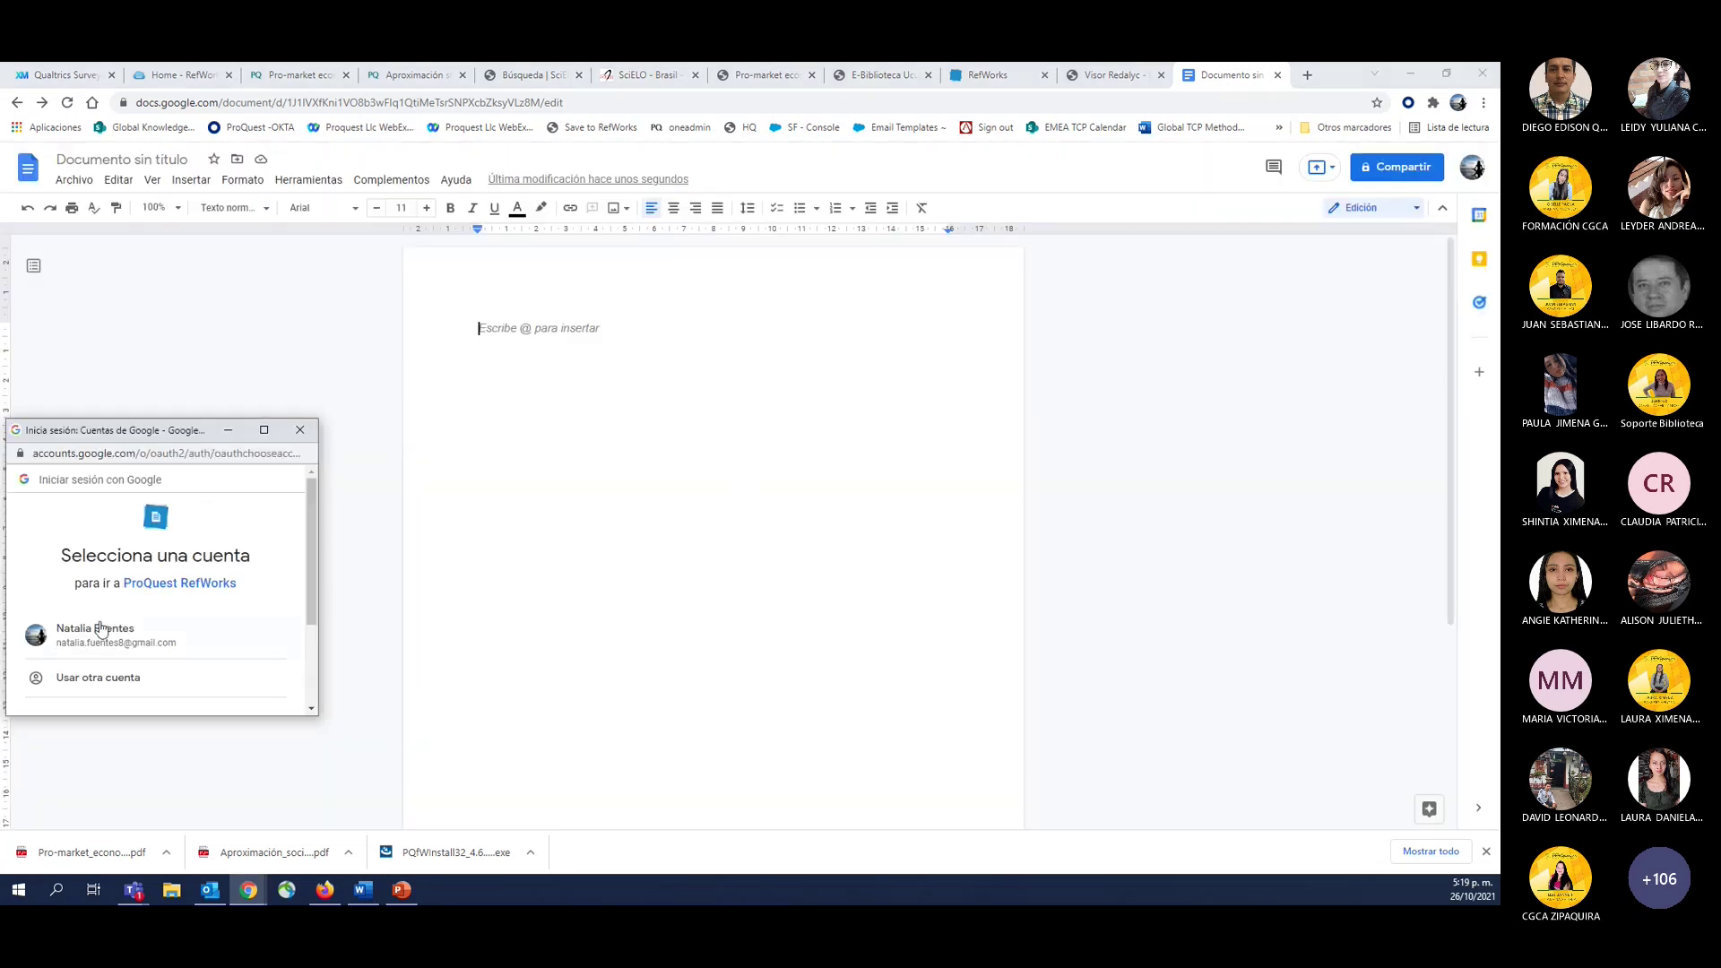
left_click(81, 636)
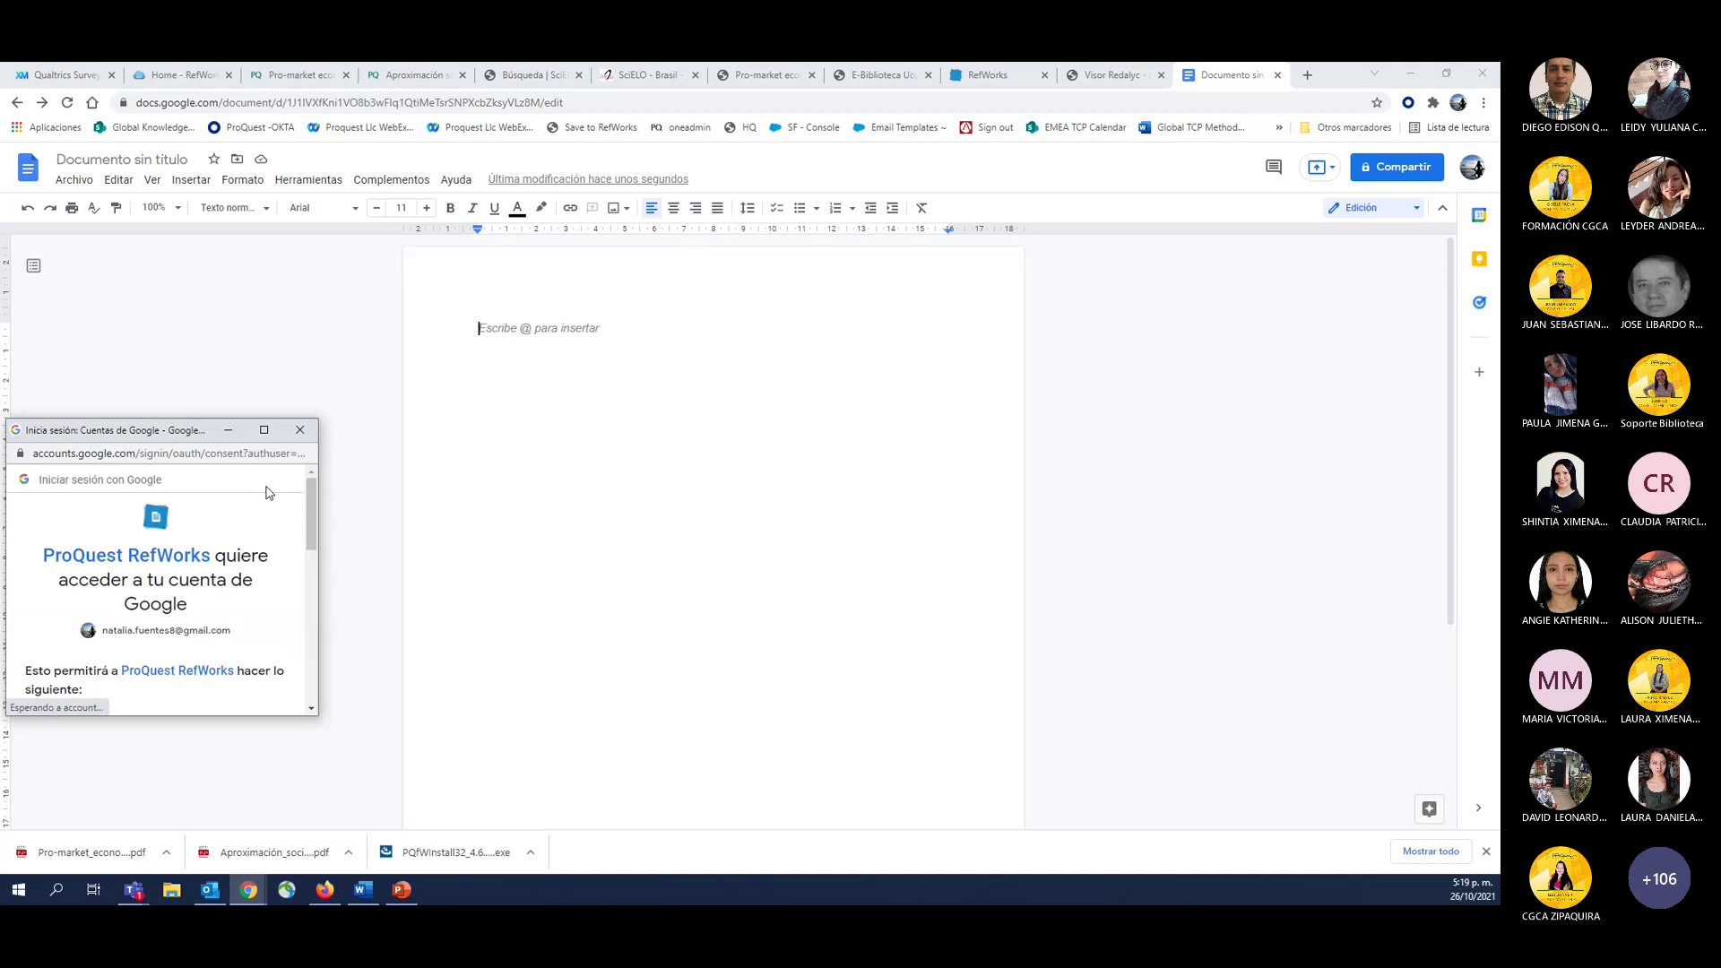
scroll(192, 617, "down", 5)
left_click(213, 615)
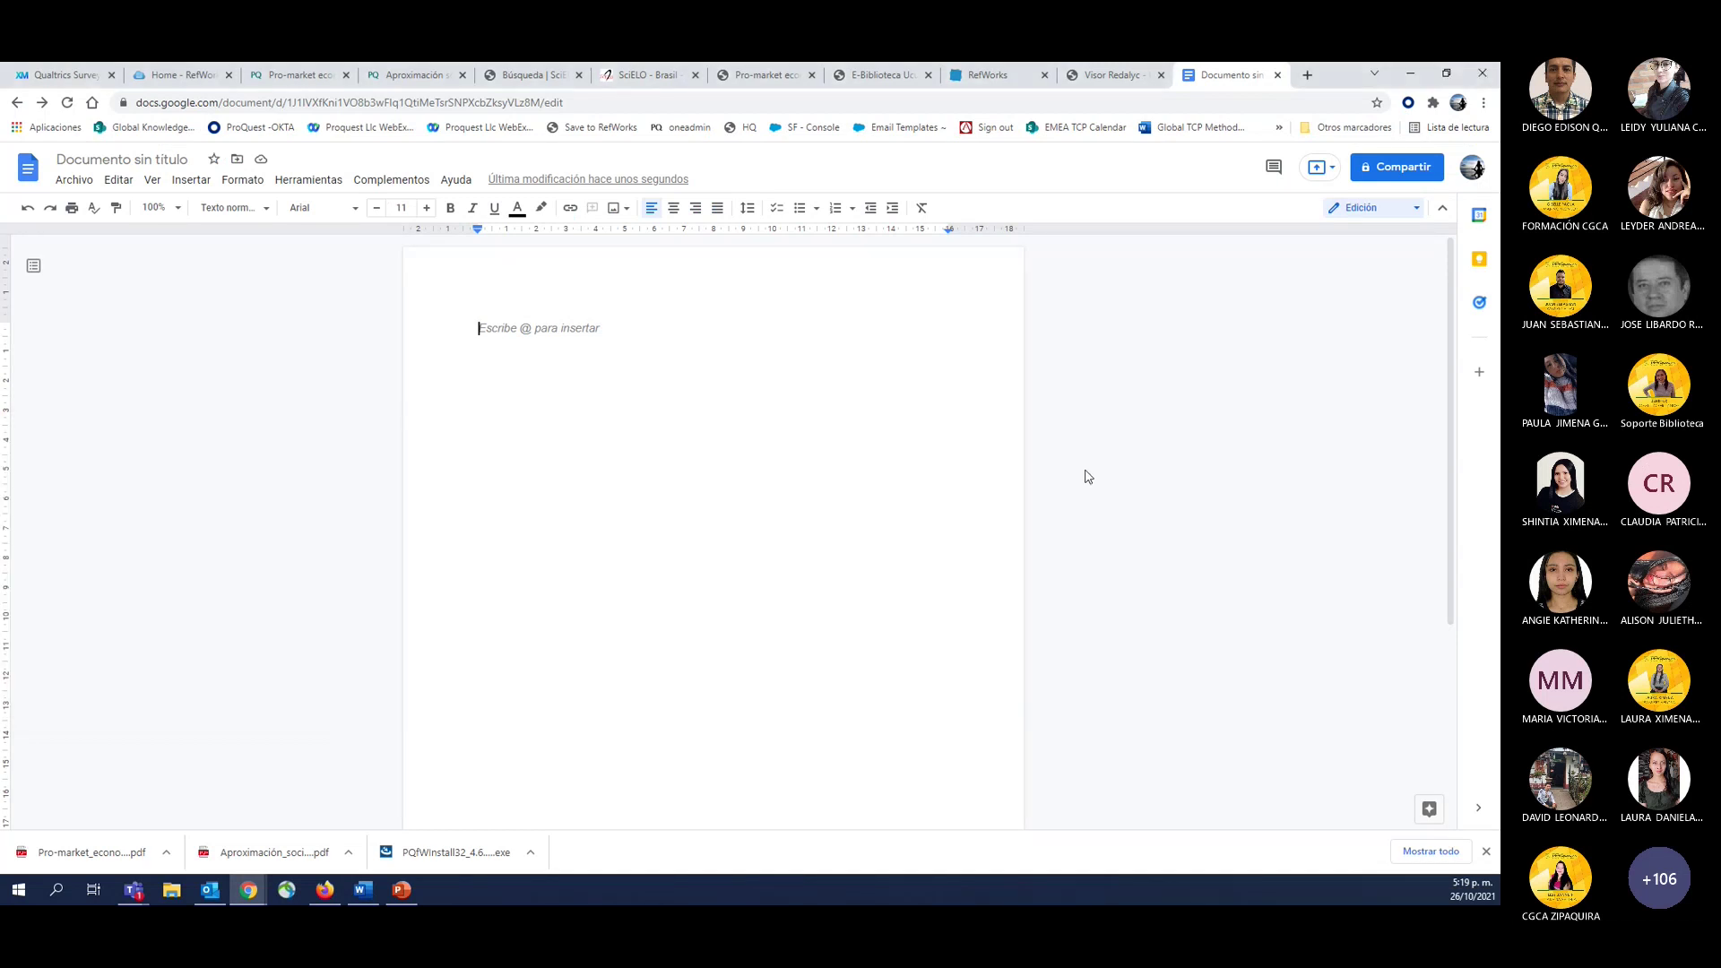
Open the RefWorks Manage citations sidebar, close it, and return to the RefWorks library.
left_click(389, 179)
mouse_move(399, 250)
left_click(621, 252)
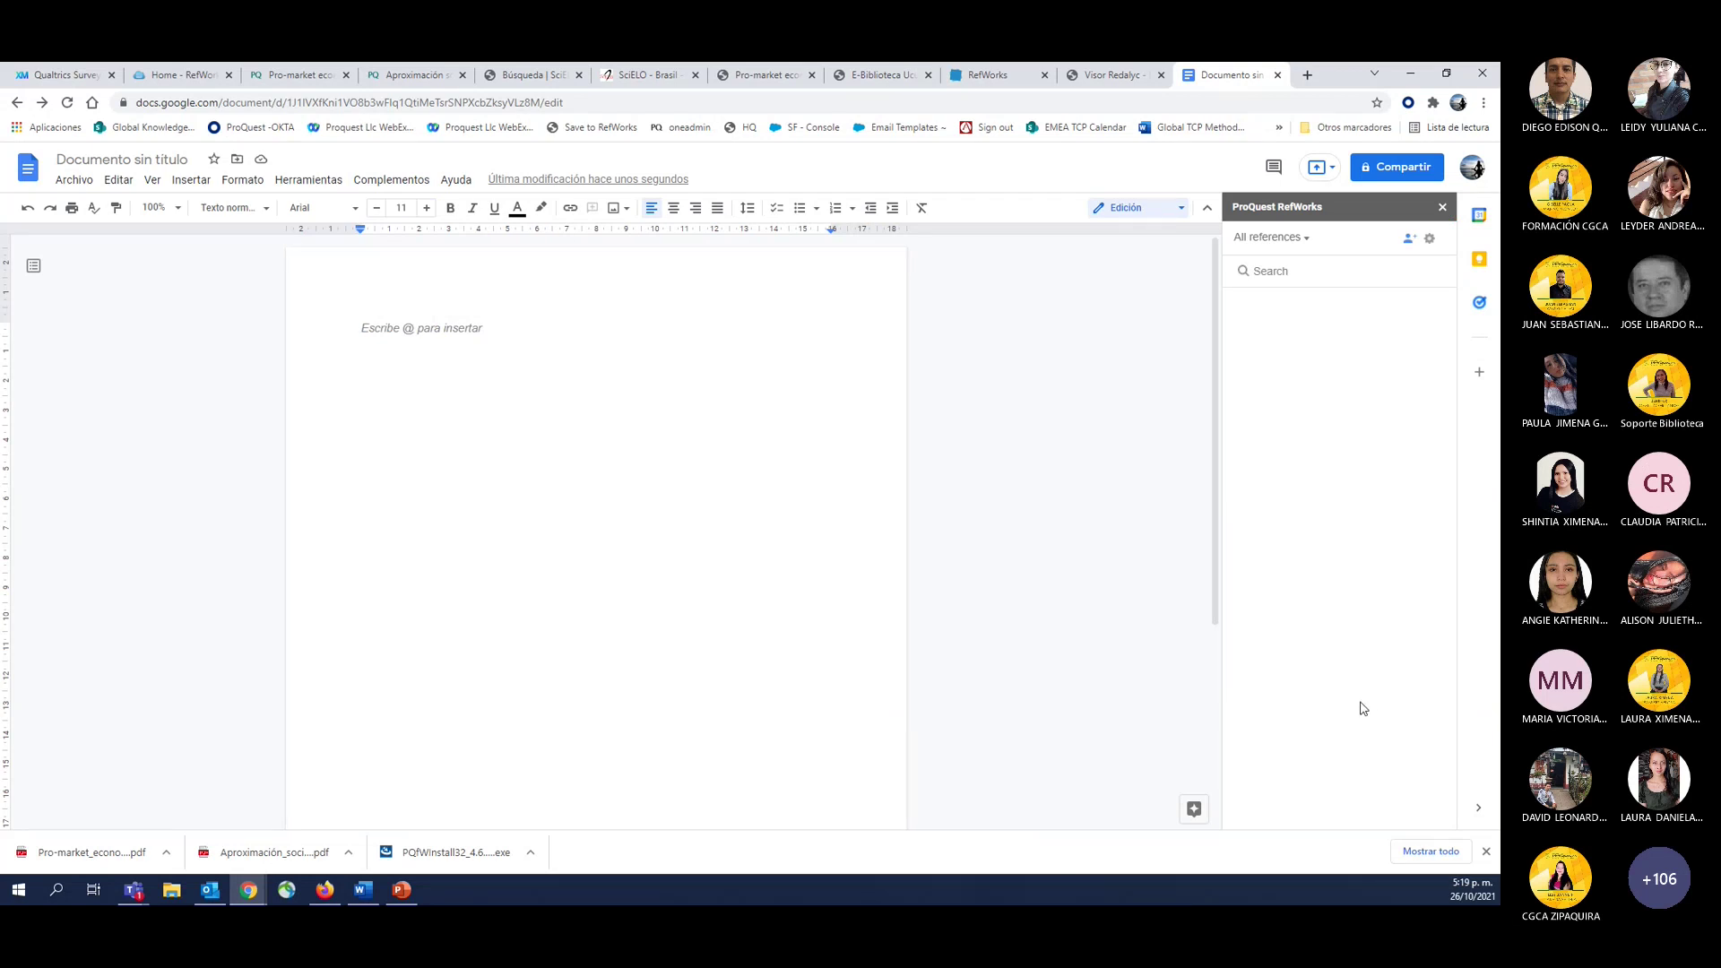
left_click(1445, 209)
left_click(1125, 76)
left_click(983, 75)
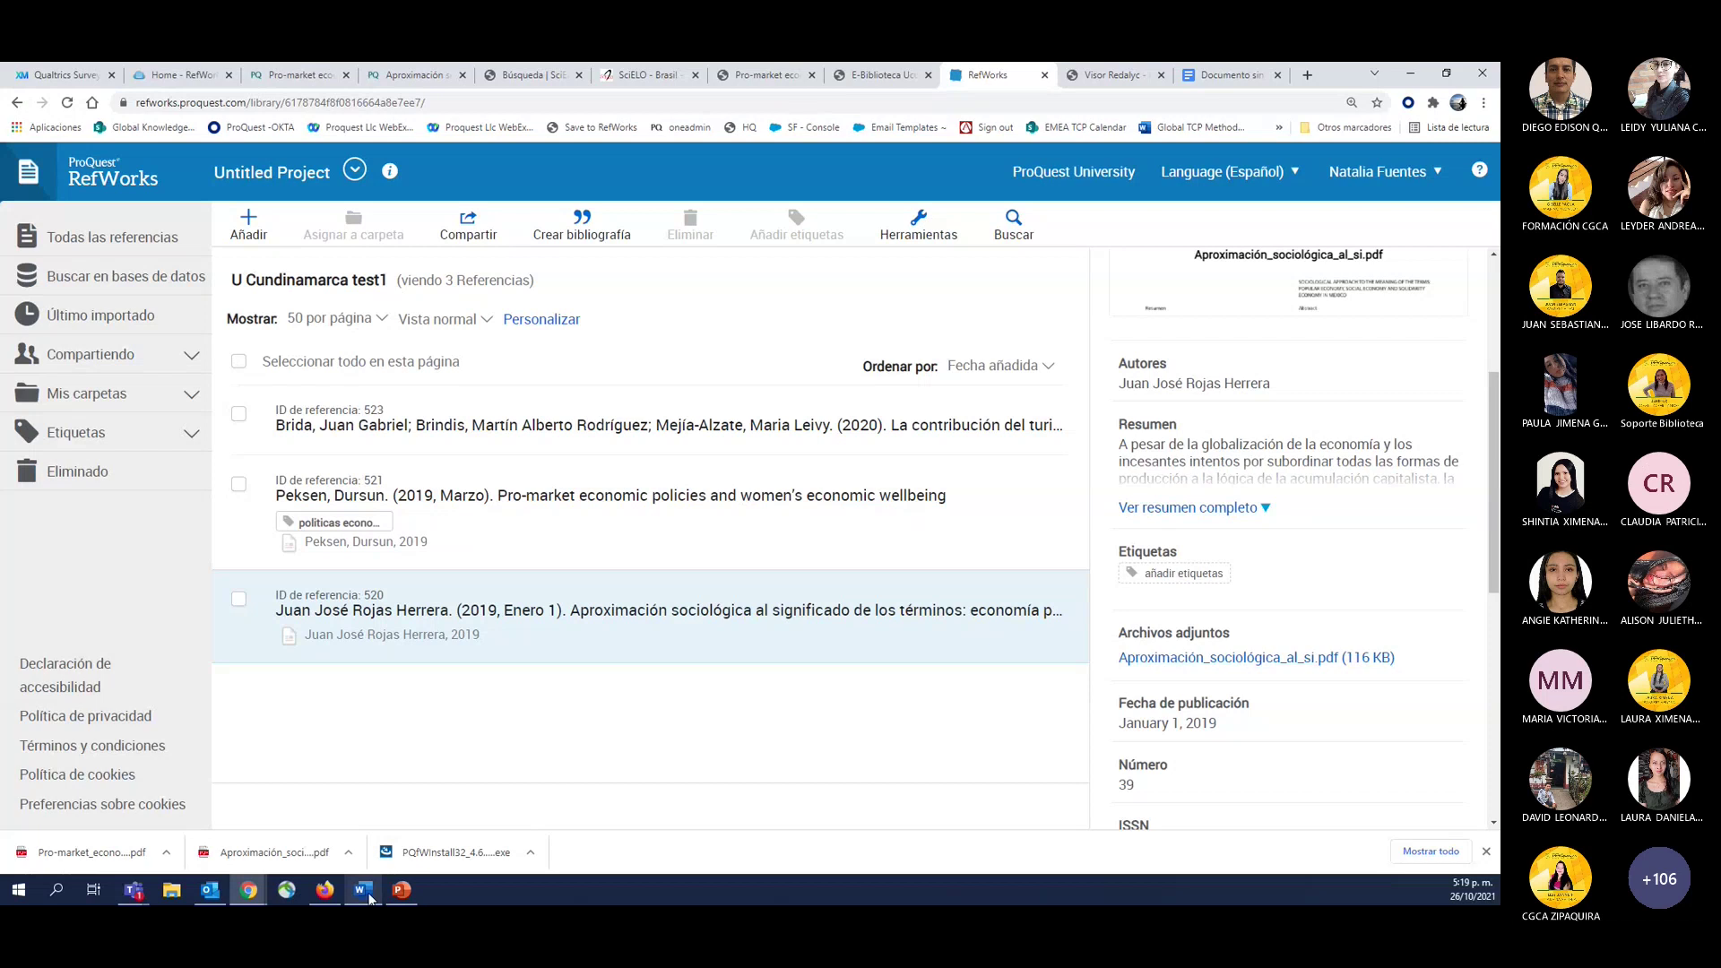
Switch to the blank Word document Documento2 from the taskbar.
left_click(363, 891)
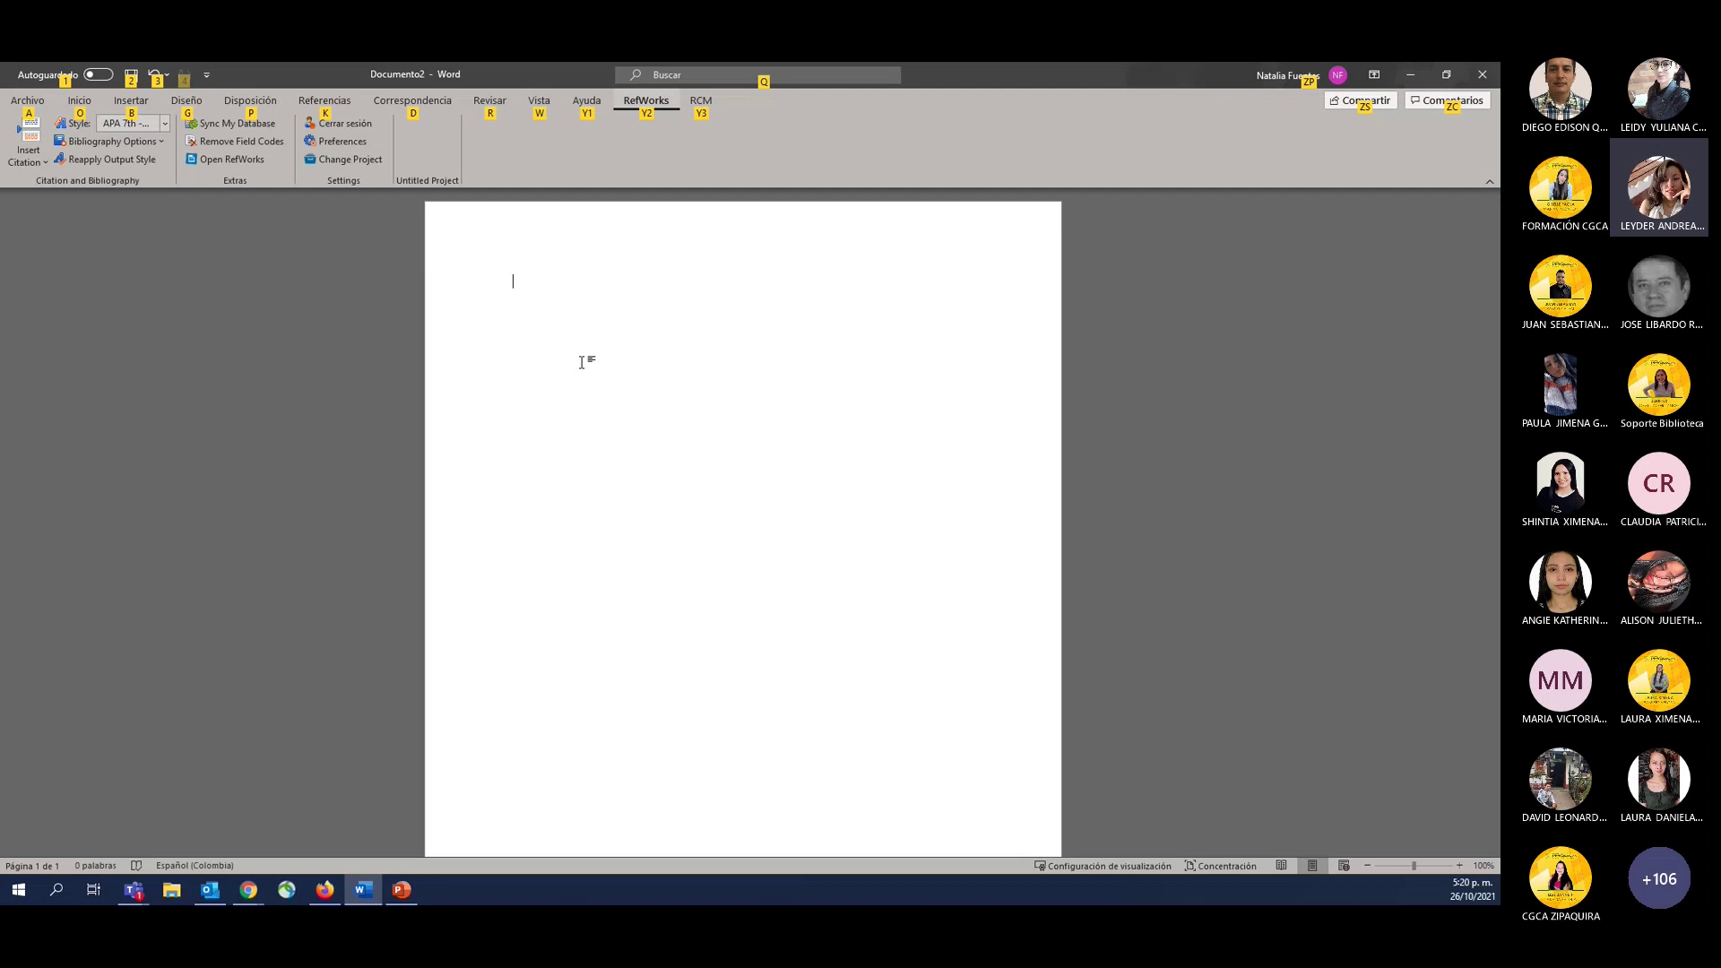
Dismiss Word's KeyTips and return to the U Cundinamarca test1 library in Chrome.
key("Escape")
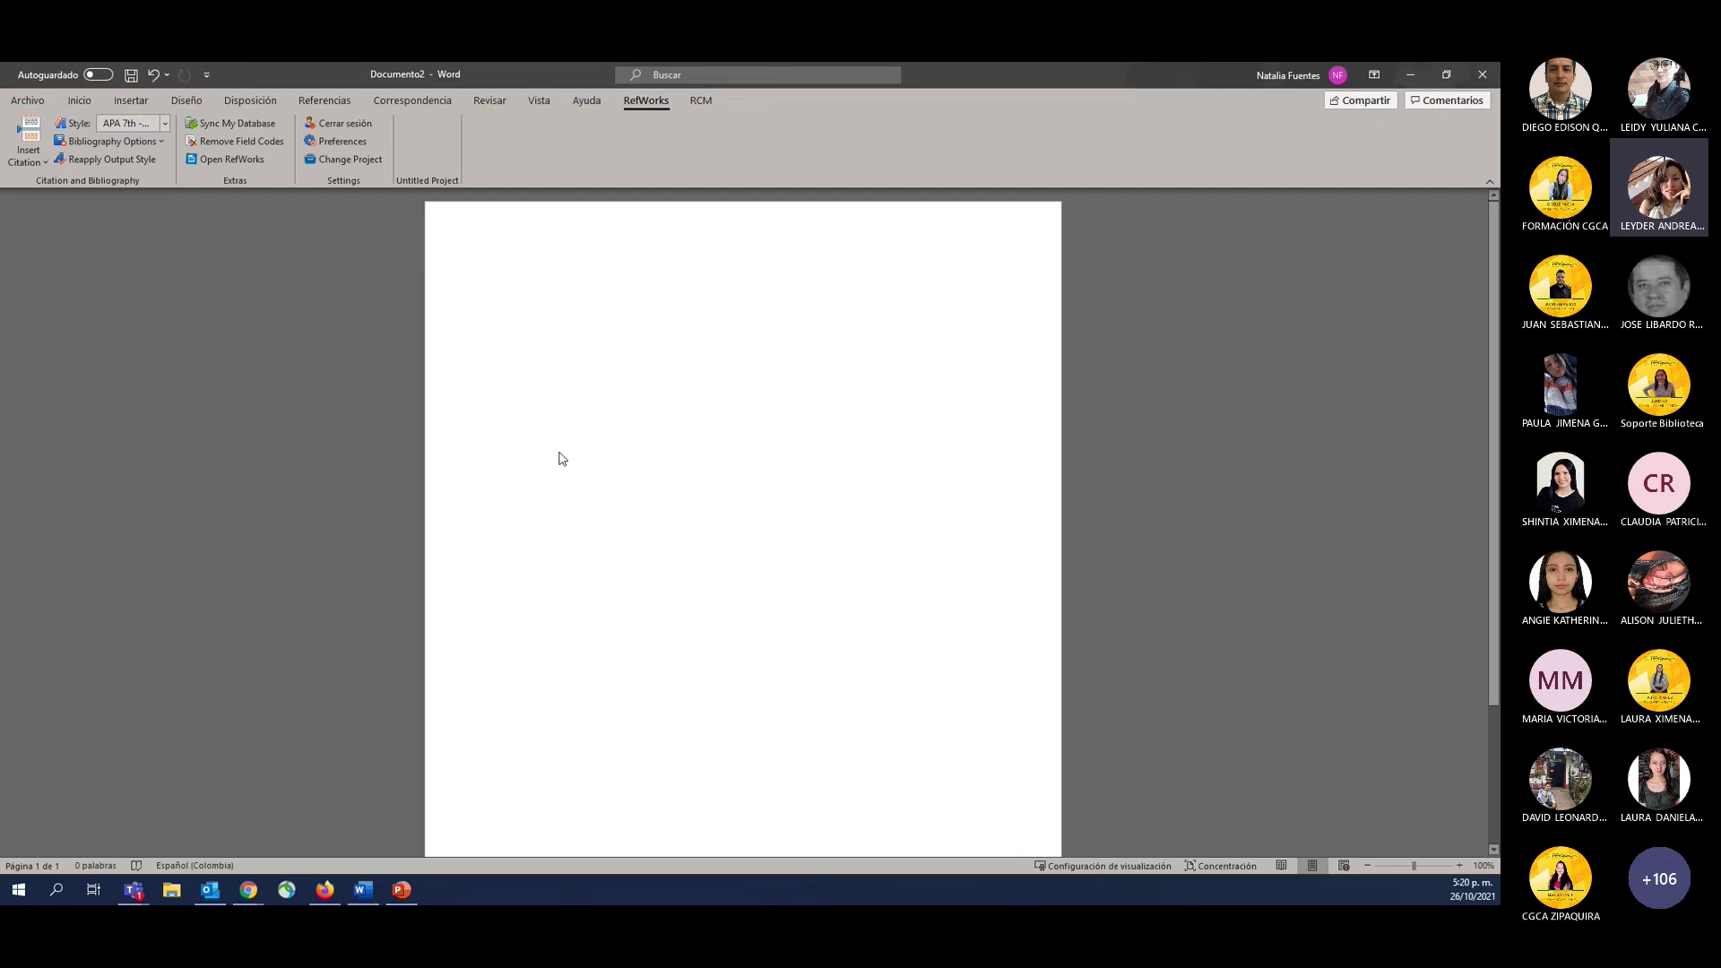
key("alt+Tab")
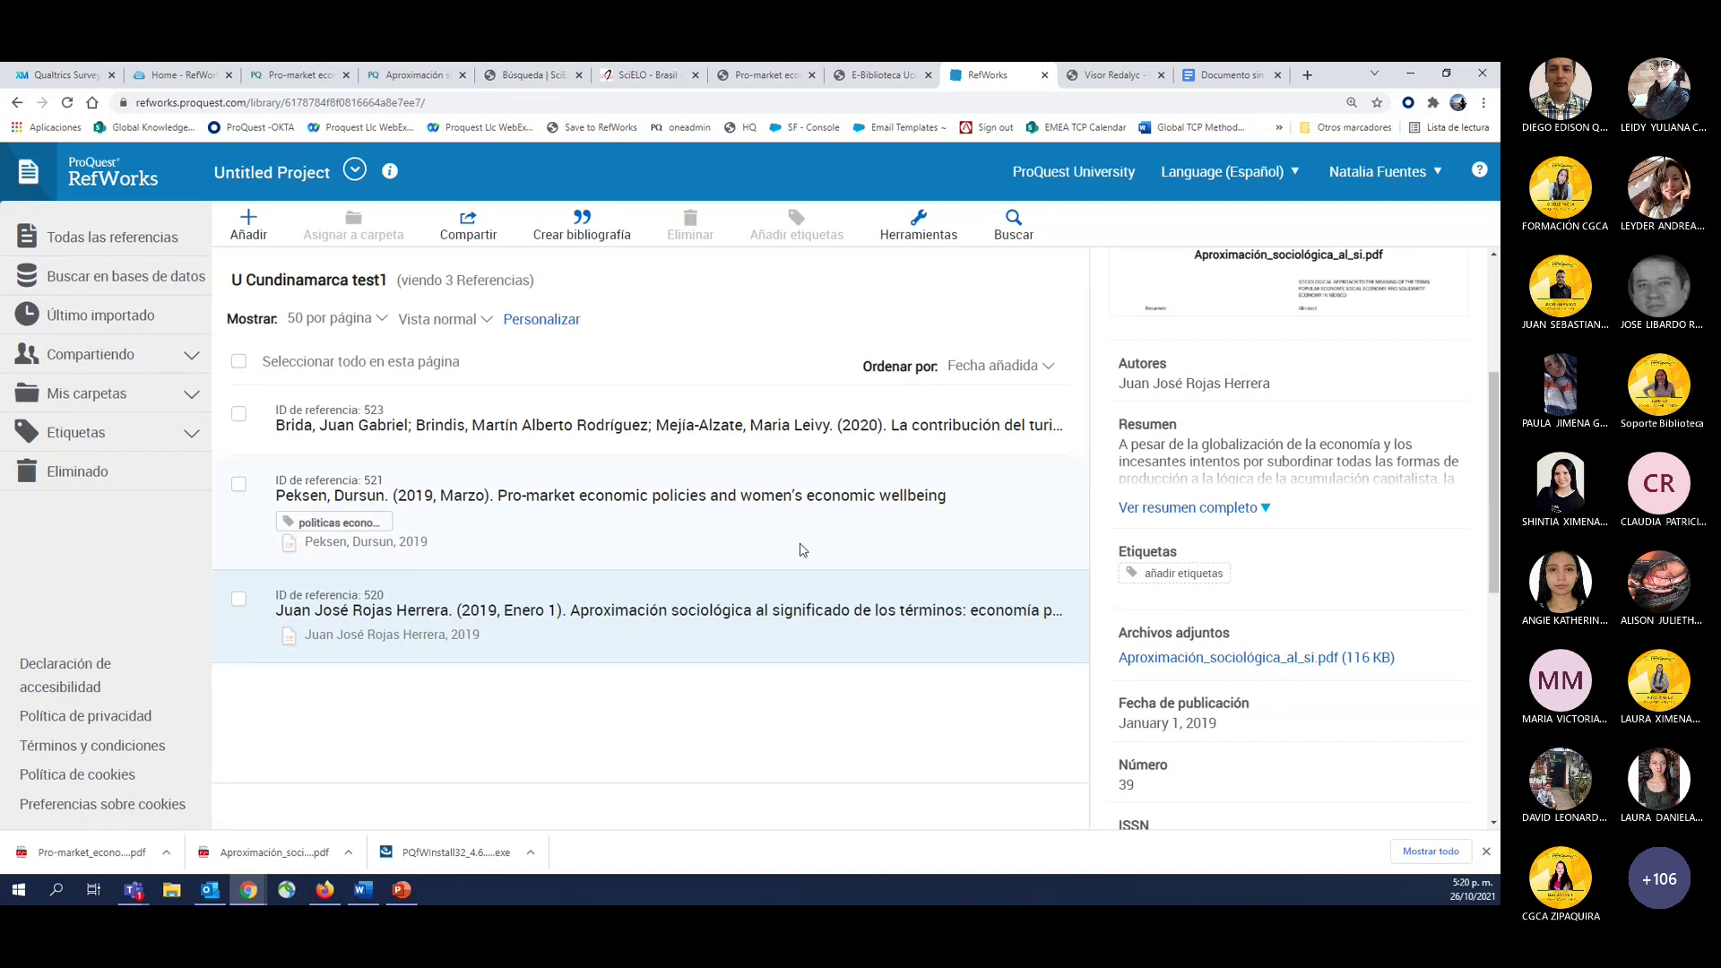
scroll(1246, 630, "down", 4)
scroll(1246, 630, "up", 6)
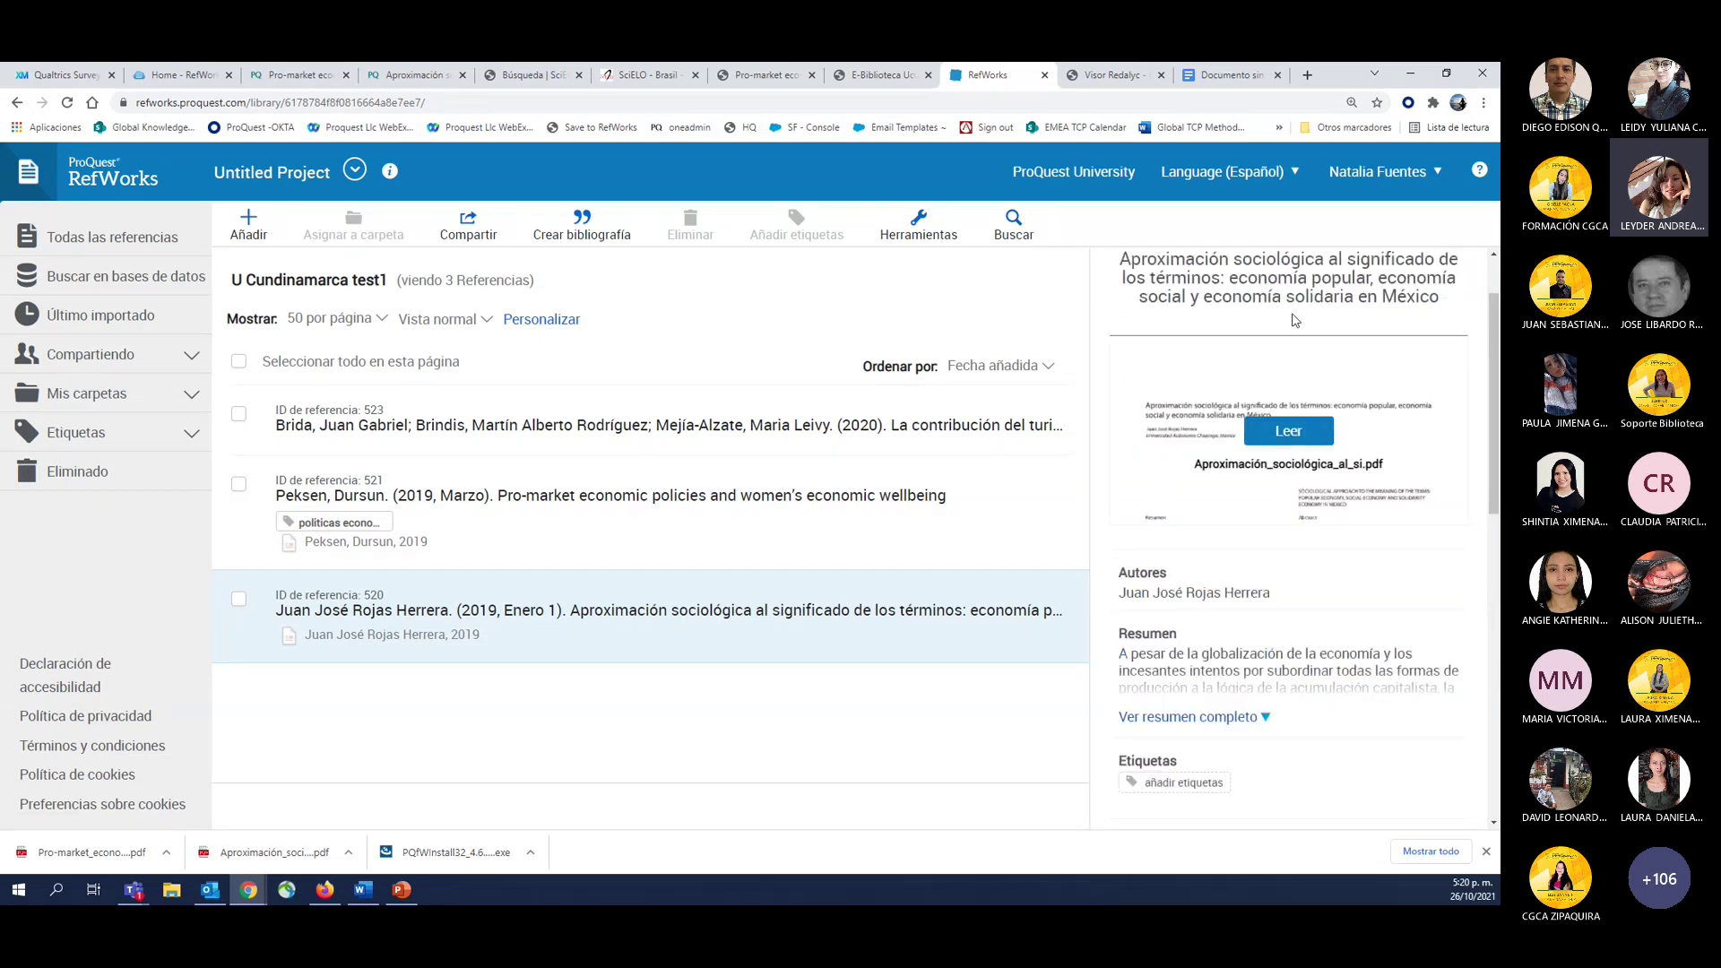
scroll(1260, 644, "down", 3)
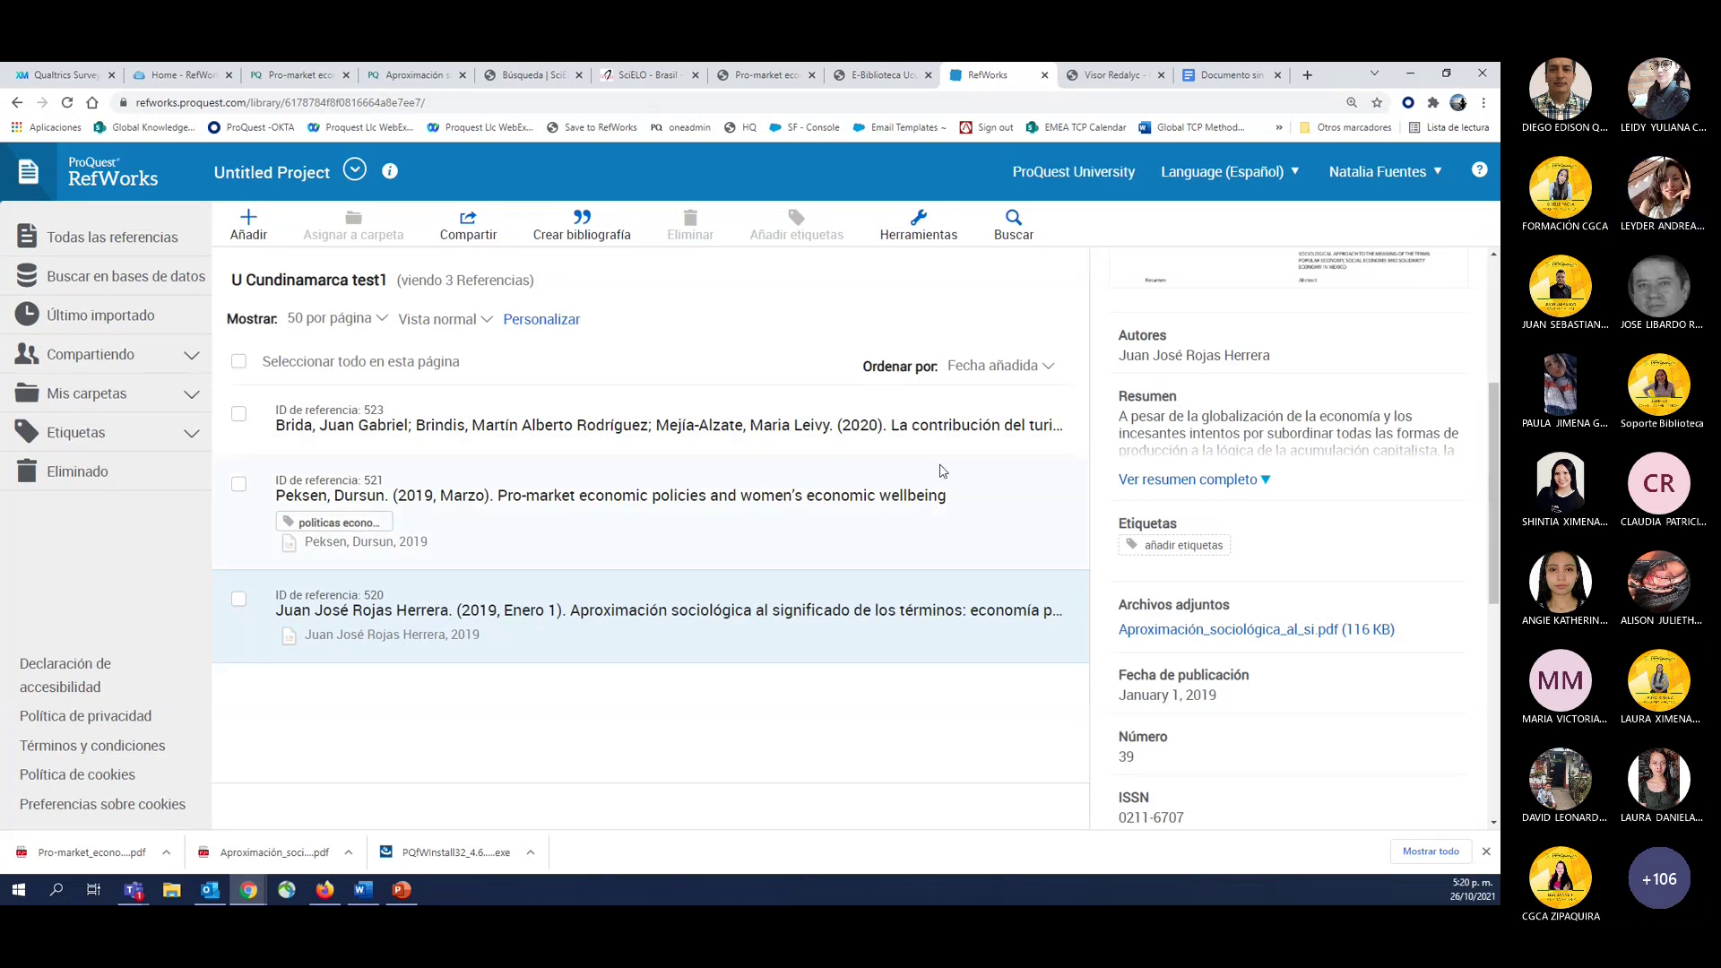
scroll(1165, 403, "up", 4)
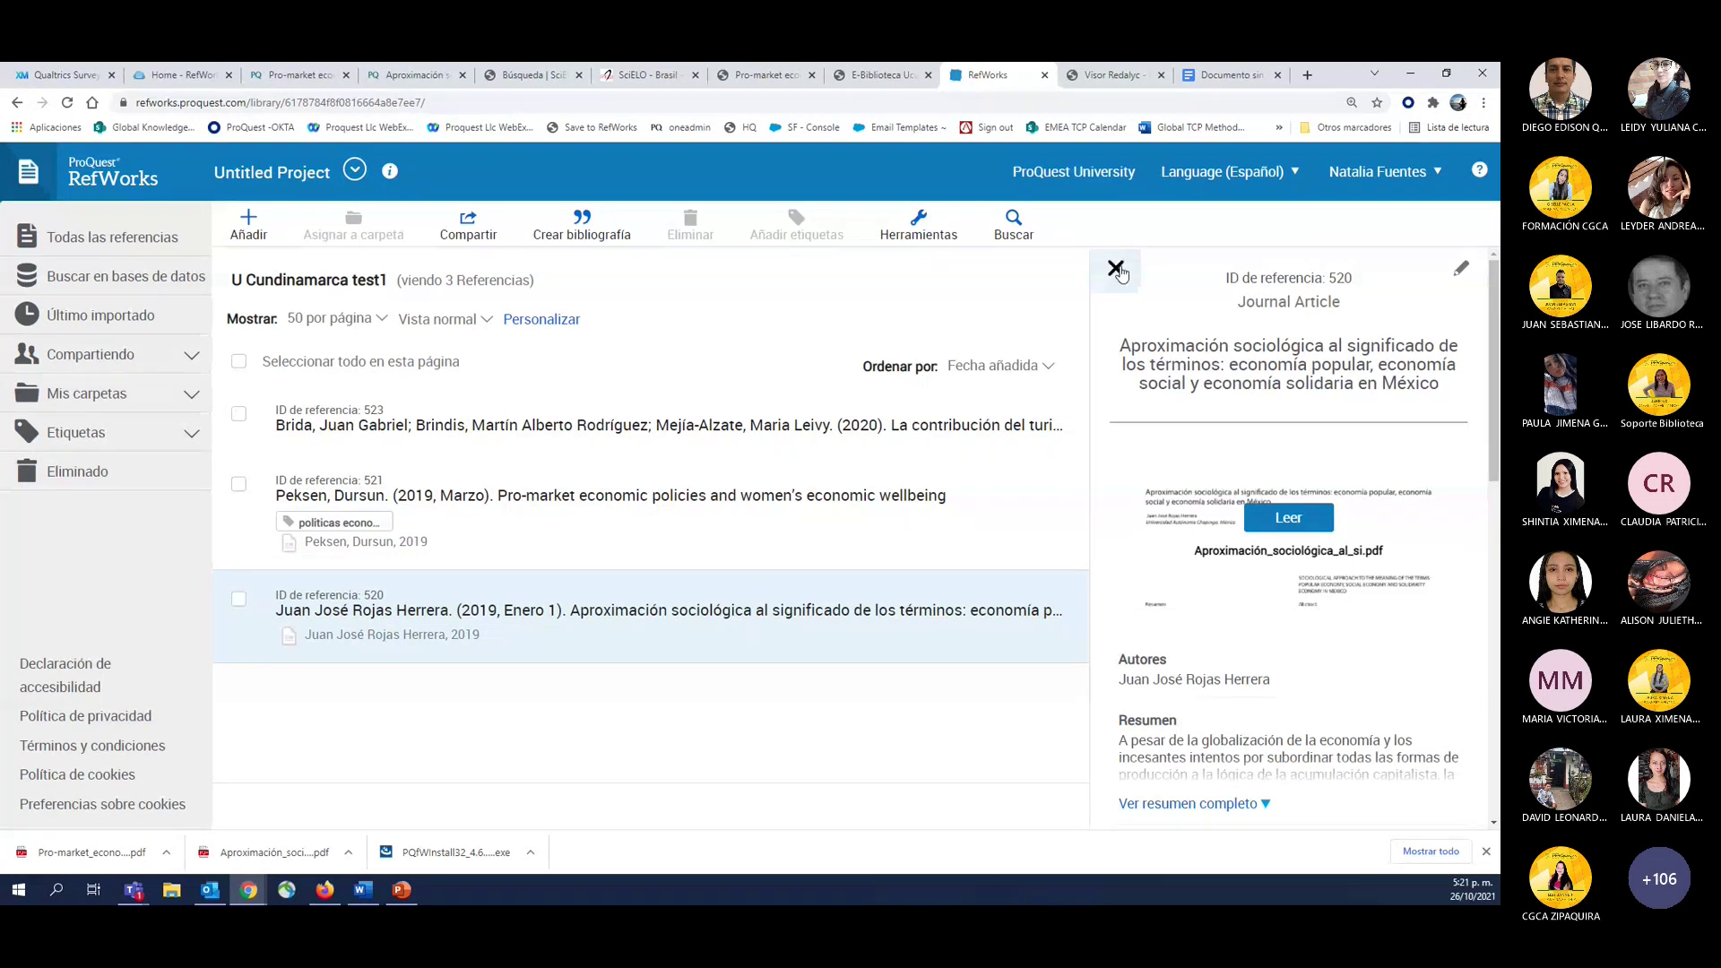
Close reference 520's details and select all three references in U Cundinamarca test1.
left_click(1116, 269)
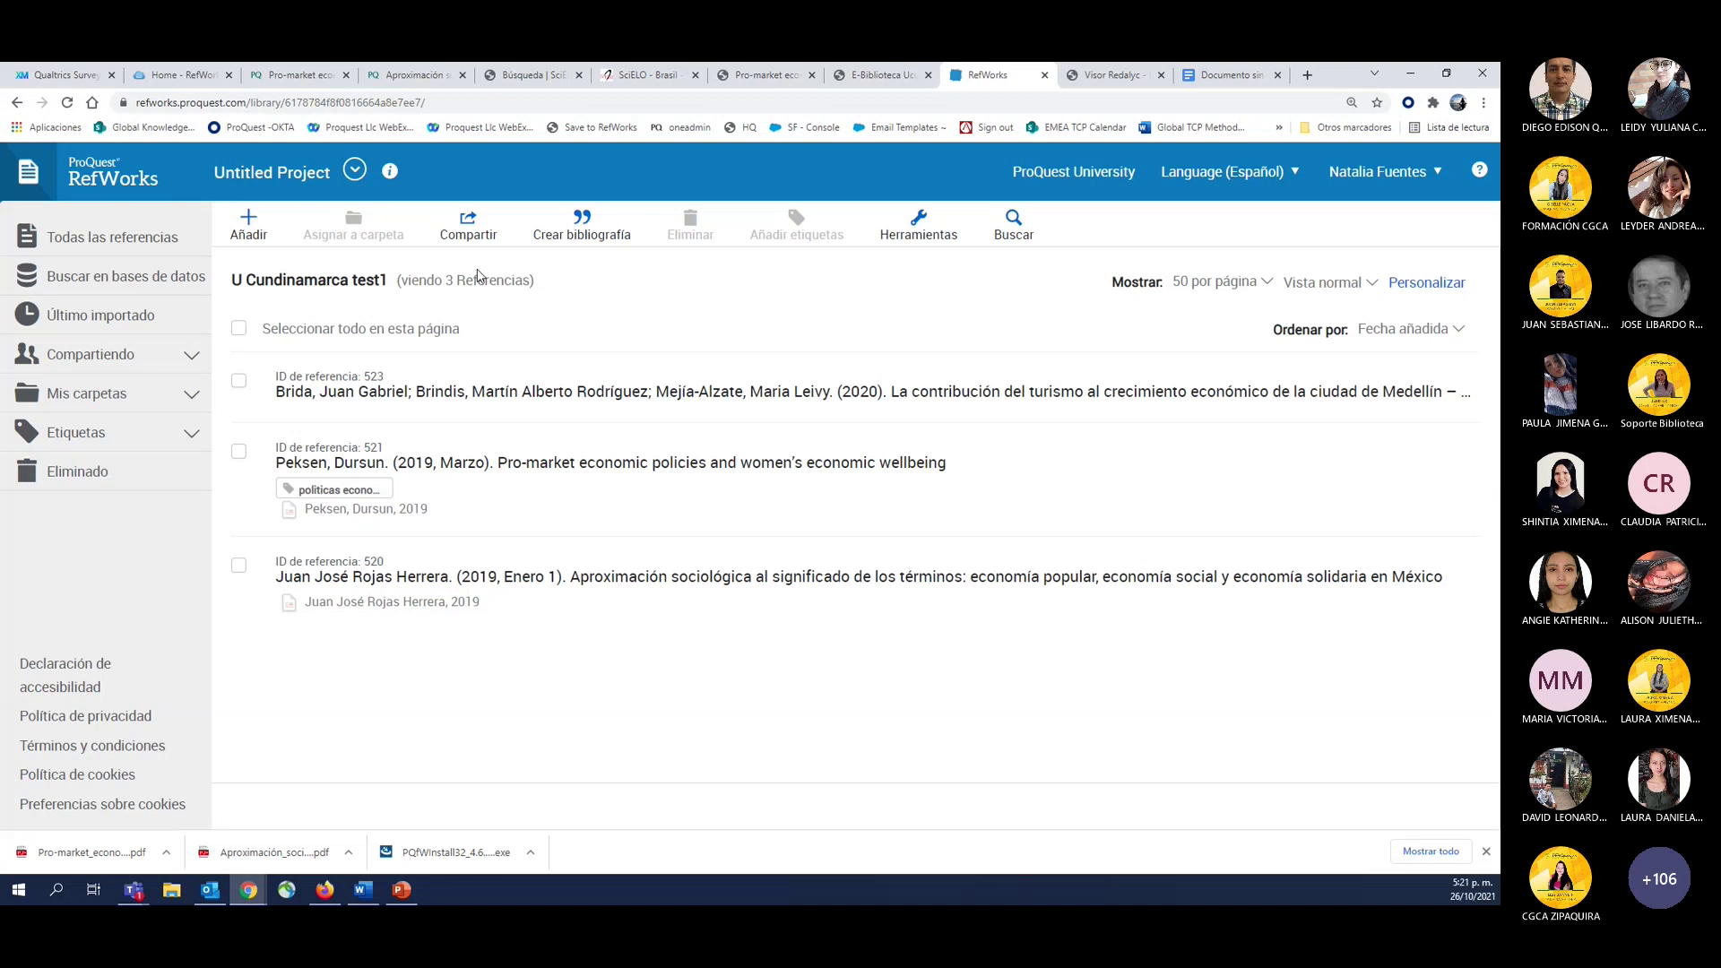
left_click(239, 329)
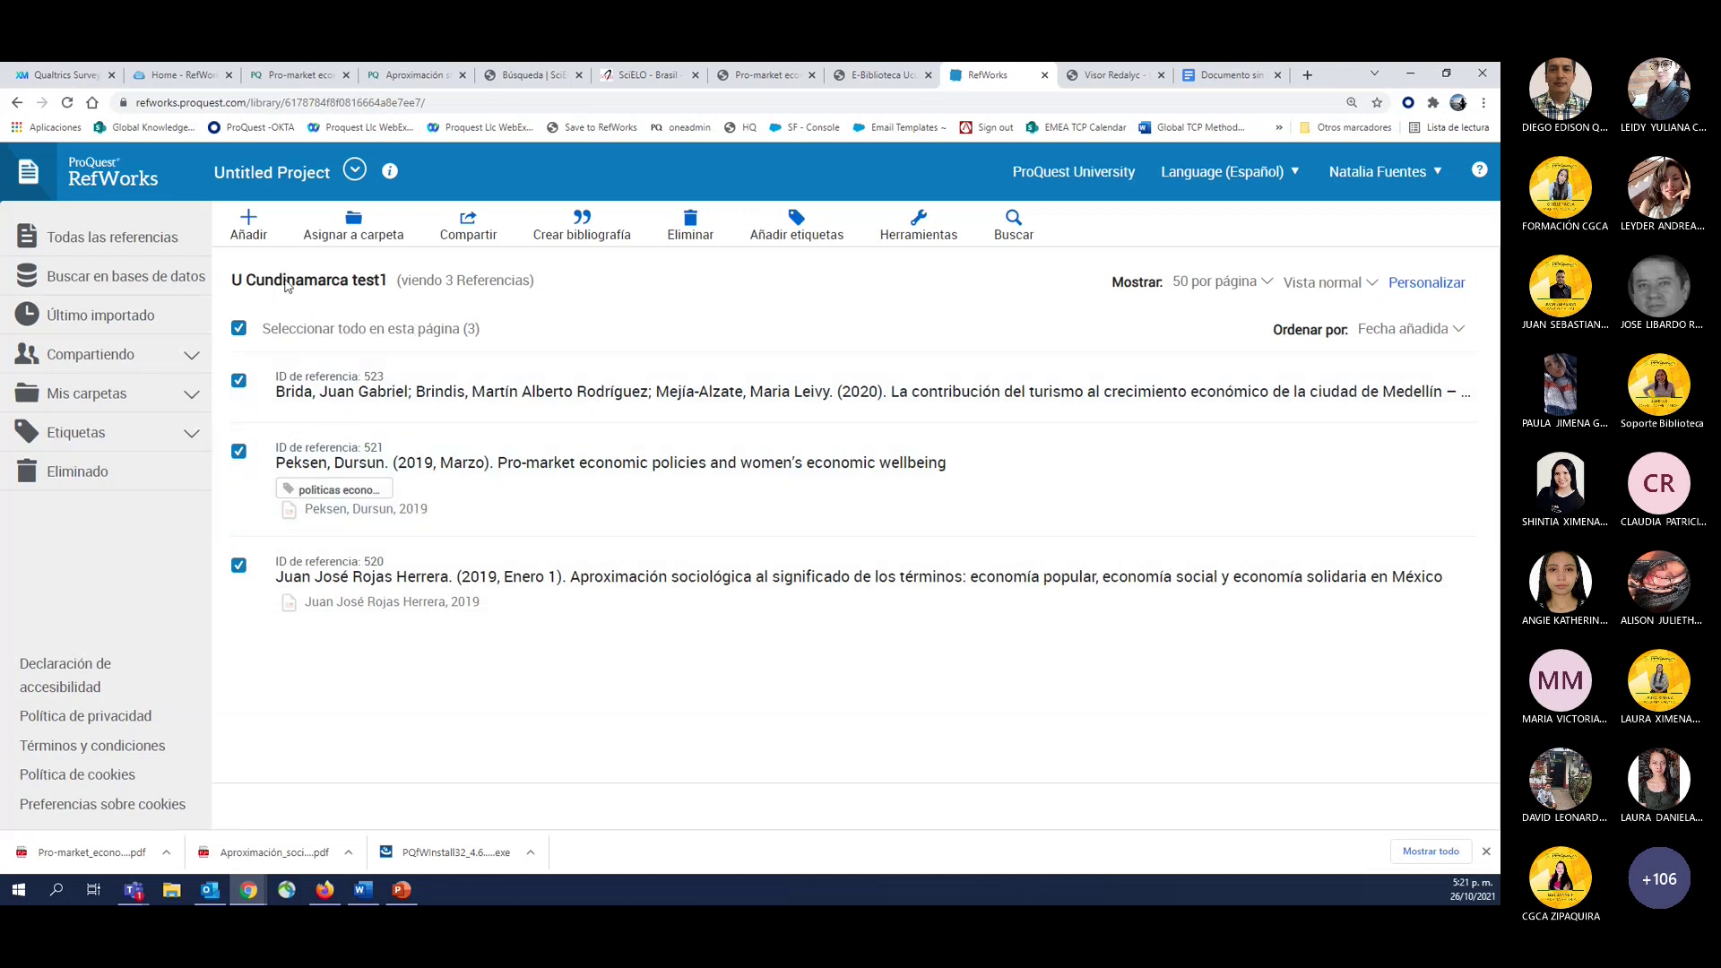
Create an APA 7th bibliography from the three selected references.
left_click(598, 237)
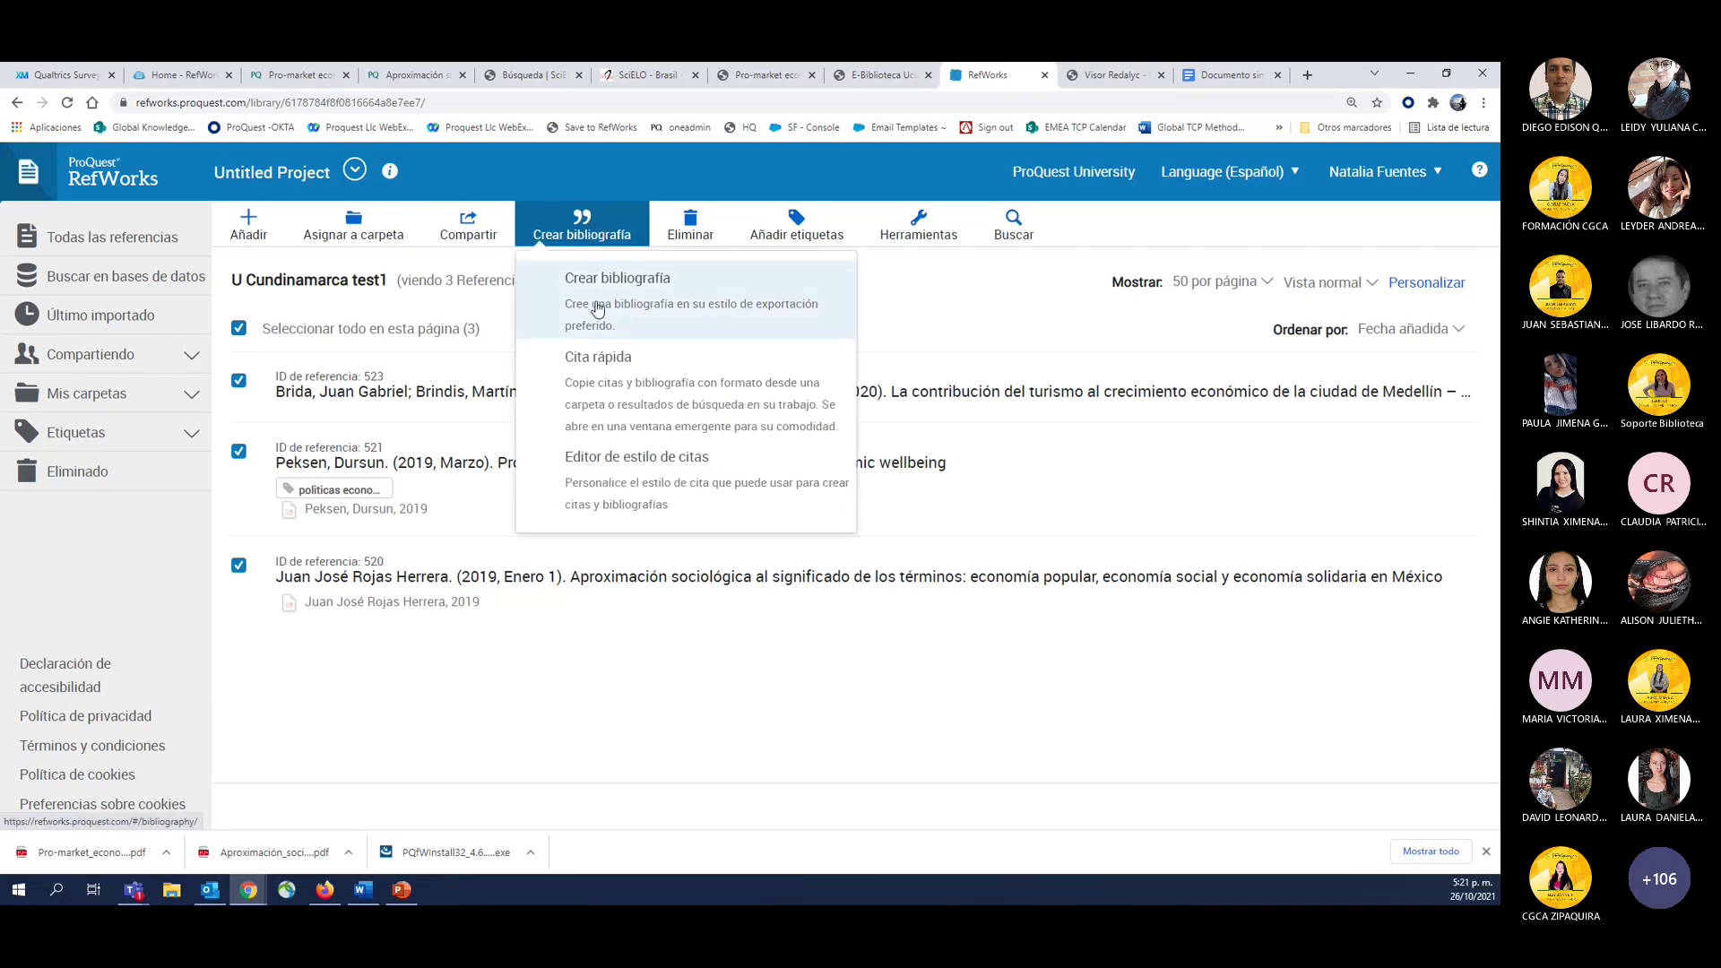
left_click(598, 309)
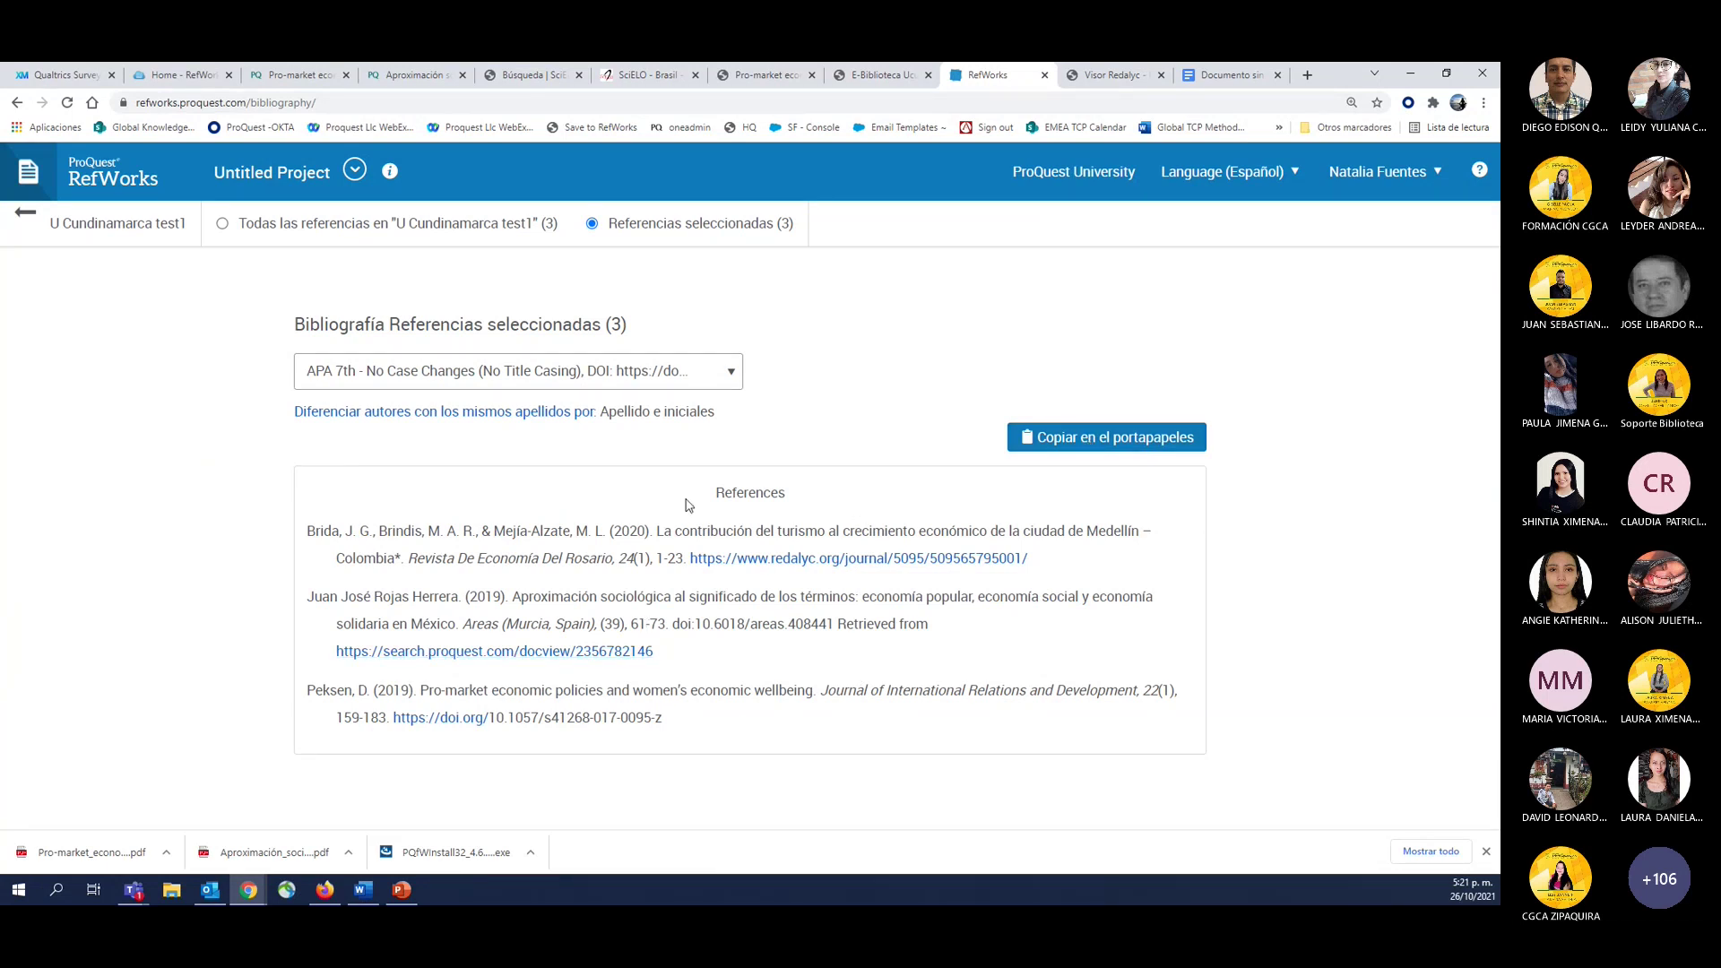
Search the citation styles for 'ml' to list the 8 MLA styles, including MLA 8th Edition.
left_click(468, 376)
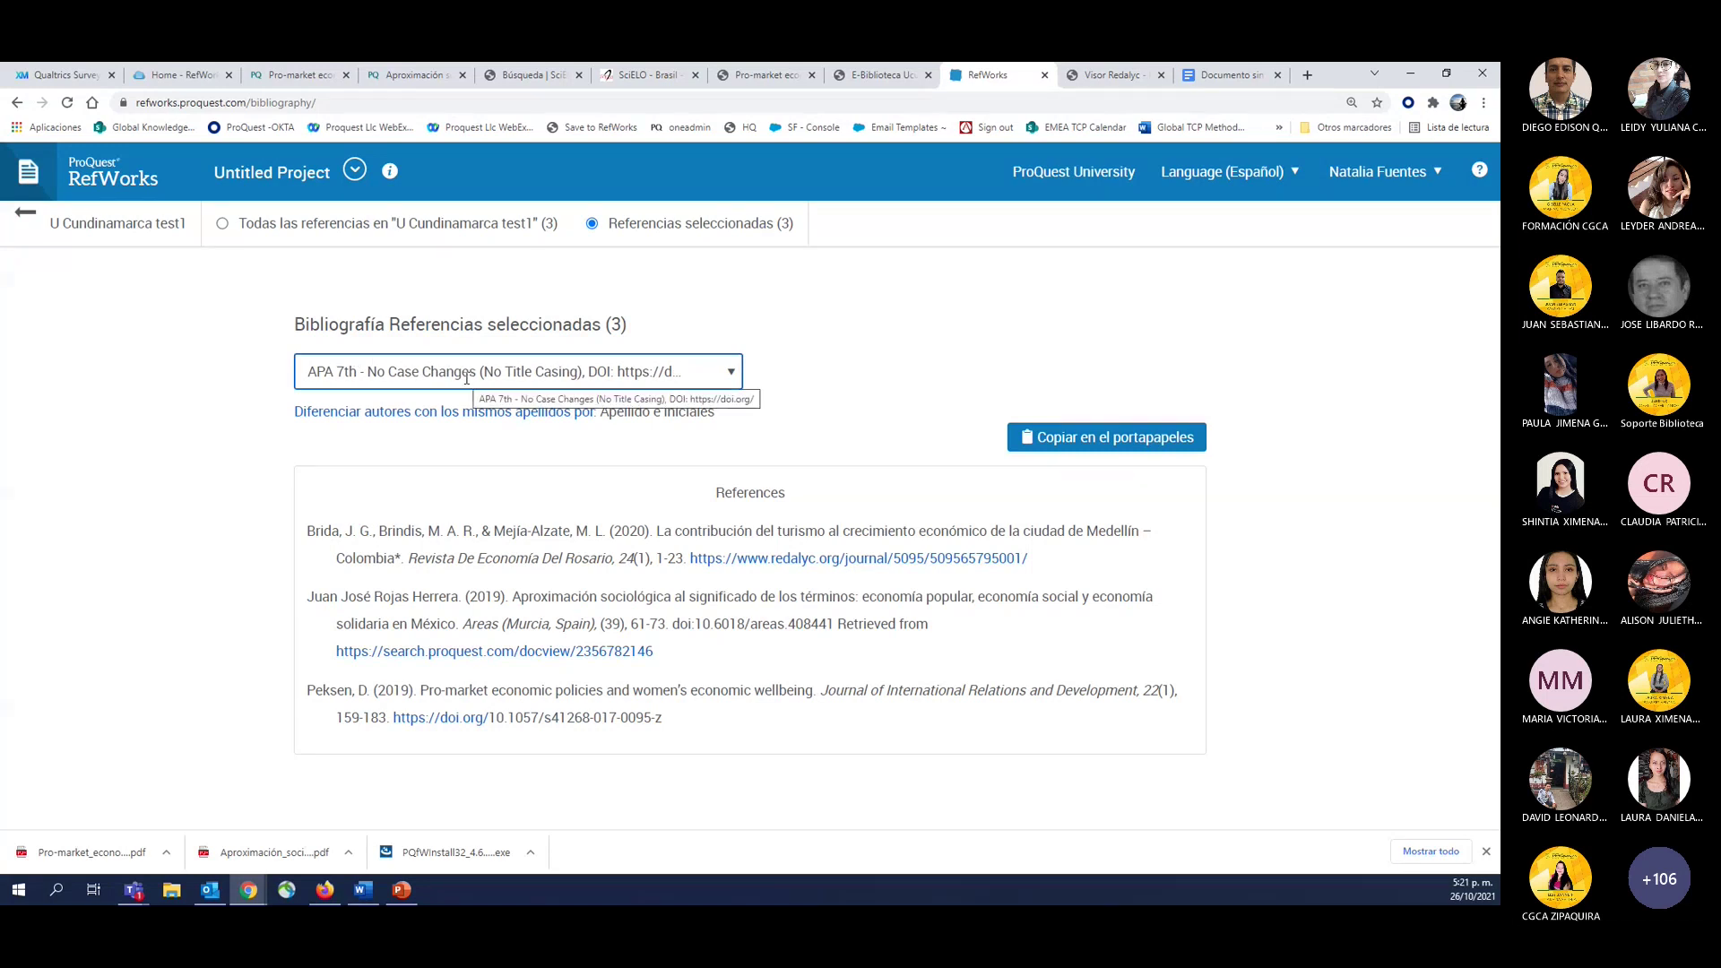
left_click(347, 371)
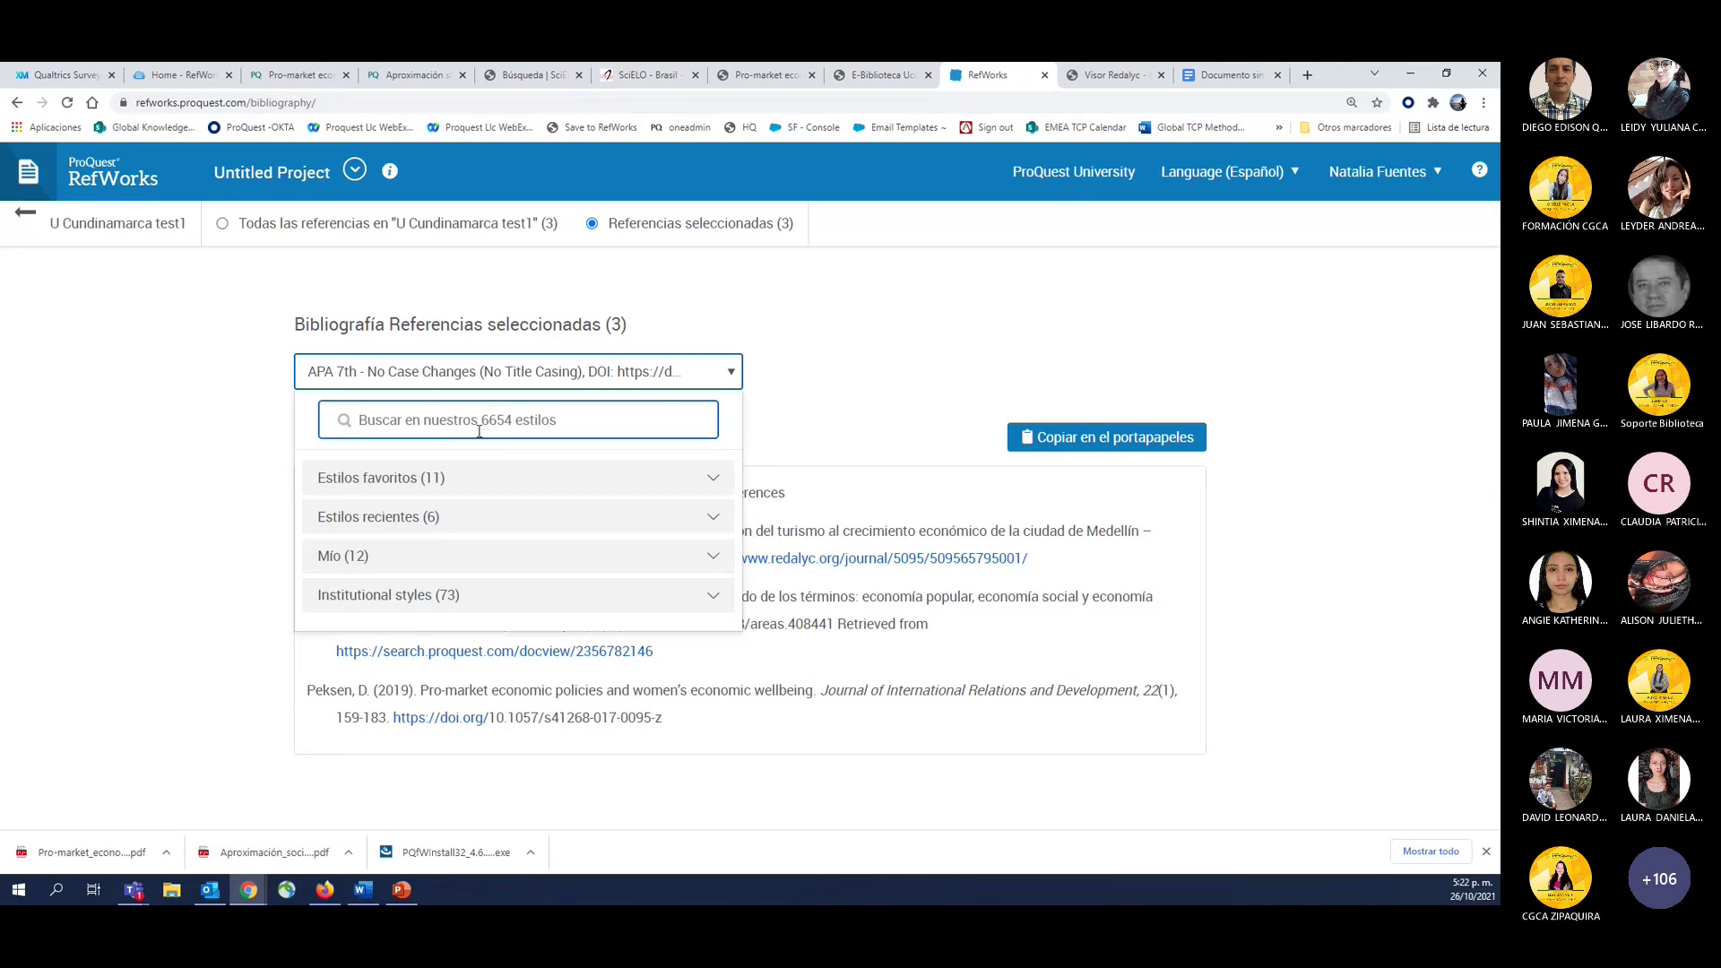
left_click(480, 432)
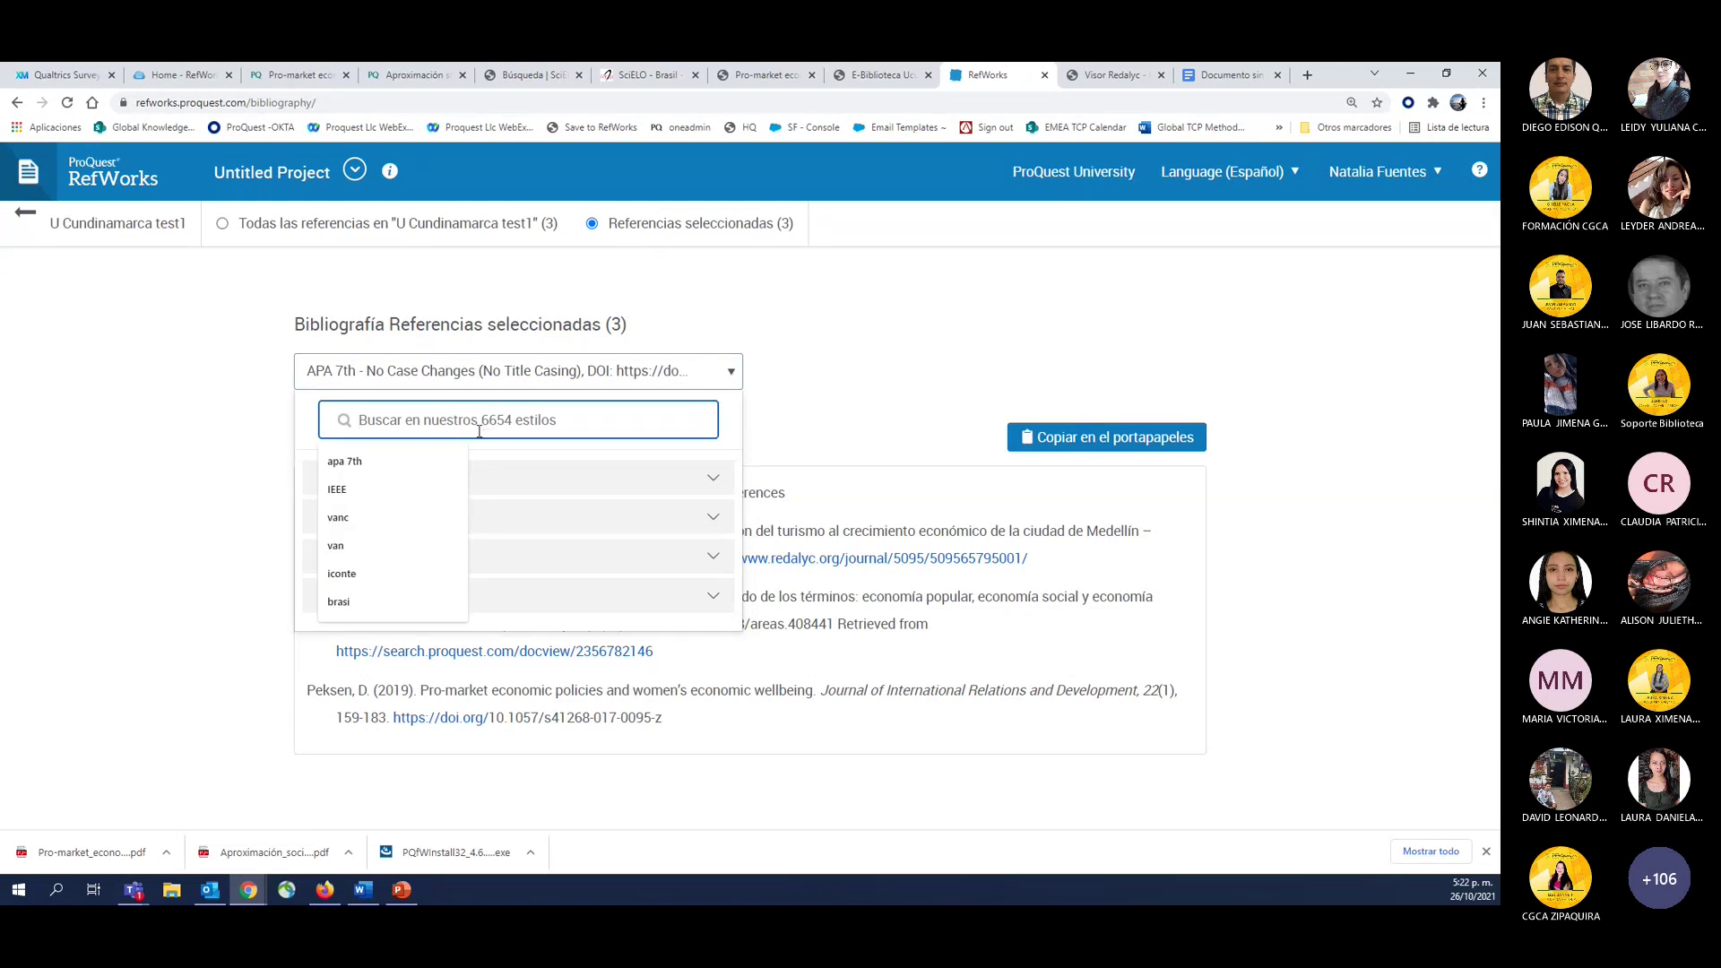
type("ml")
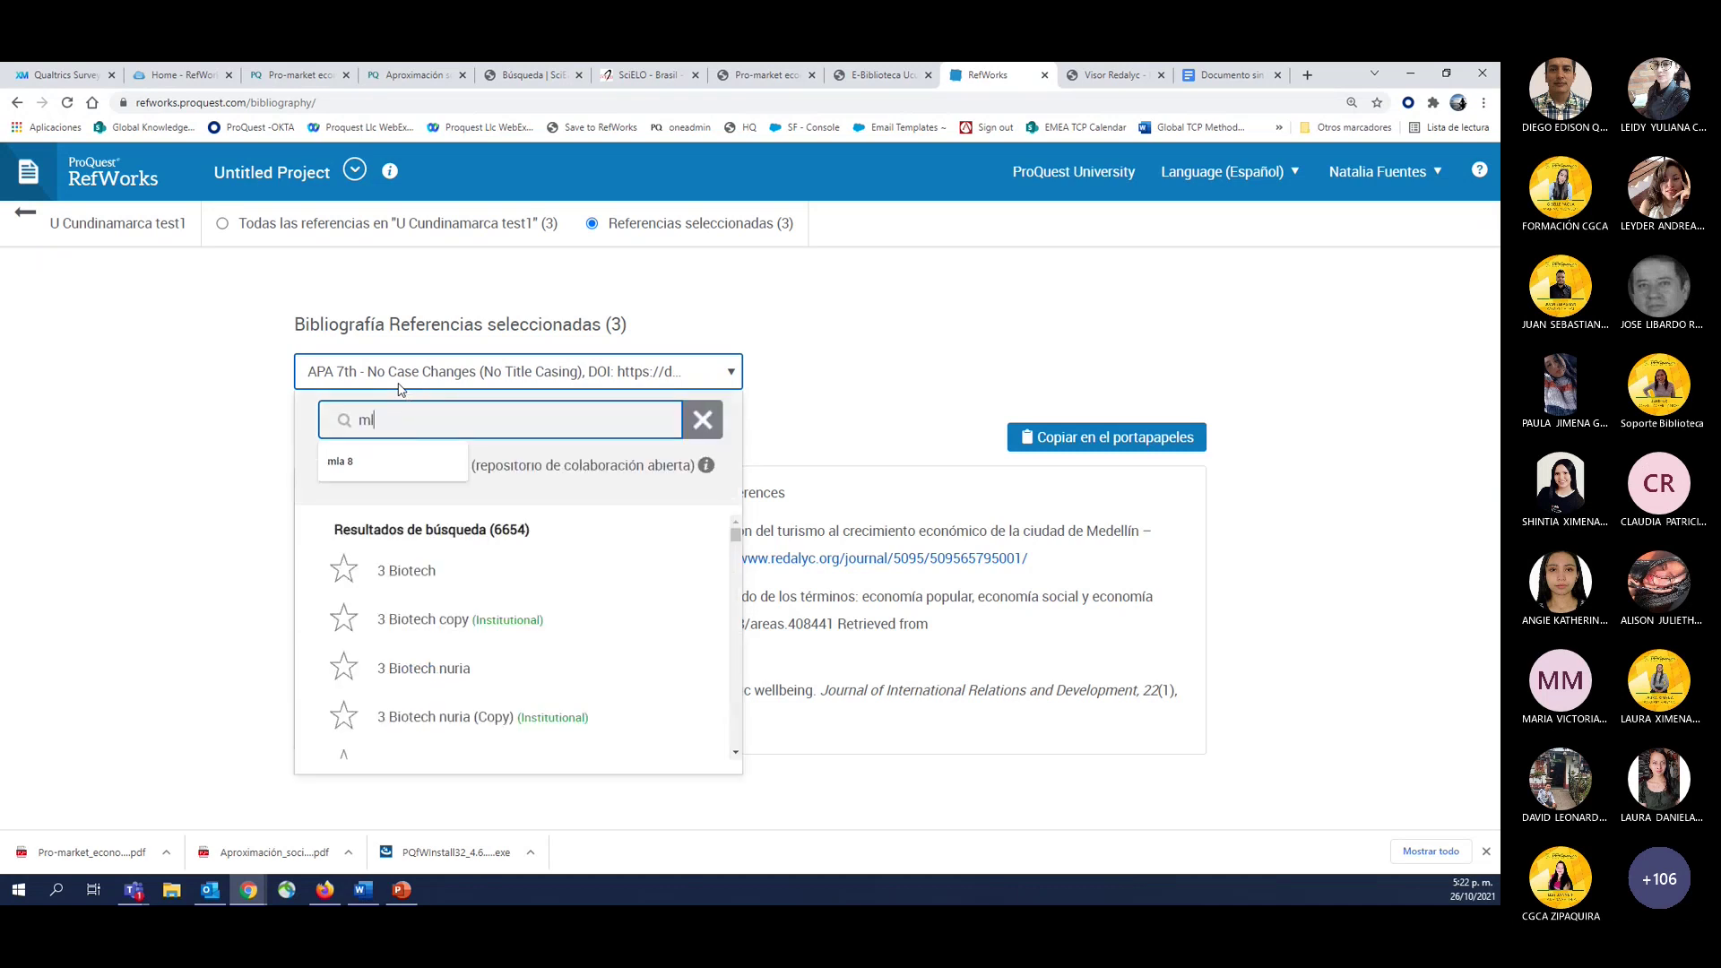
left_click(567, 499)
scroll(596, 615, "down", 3)
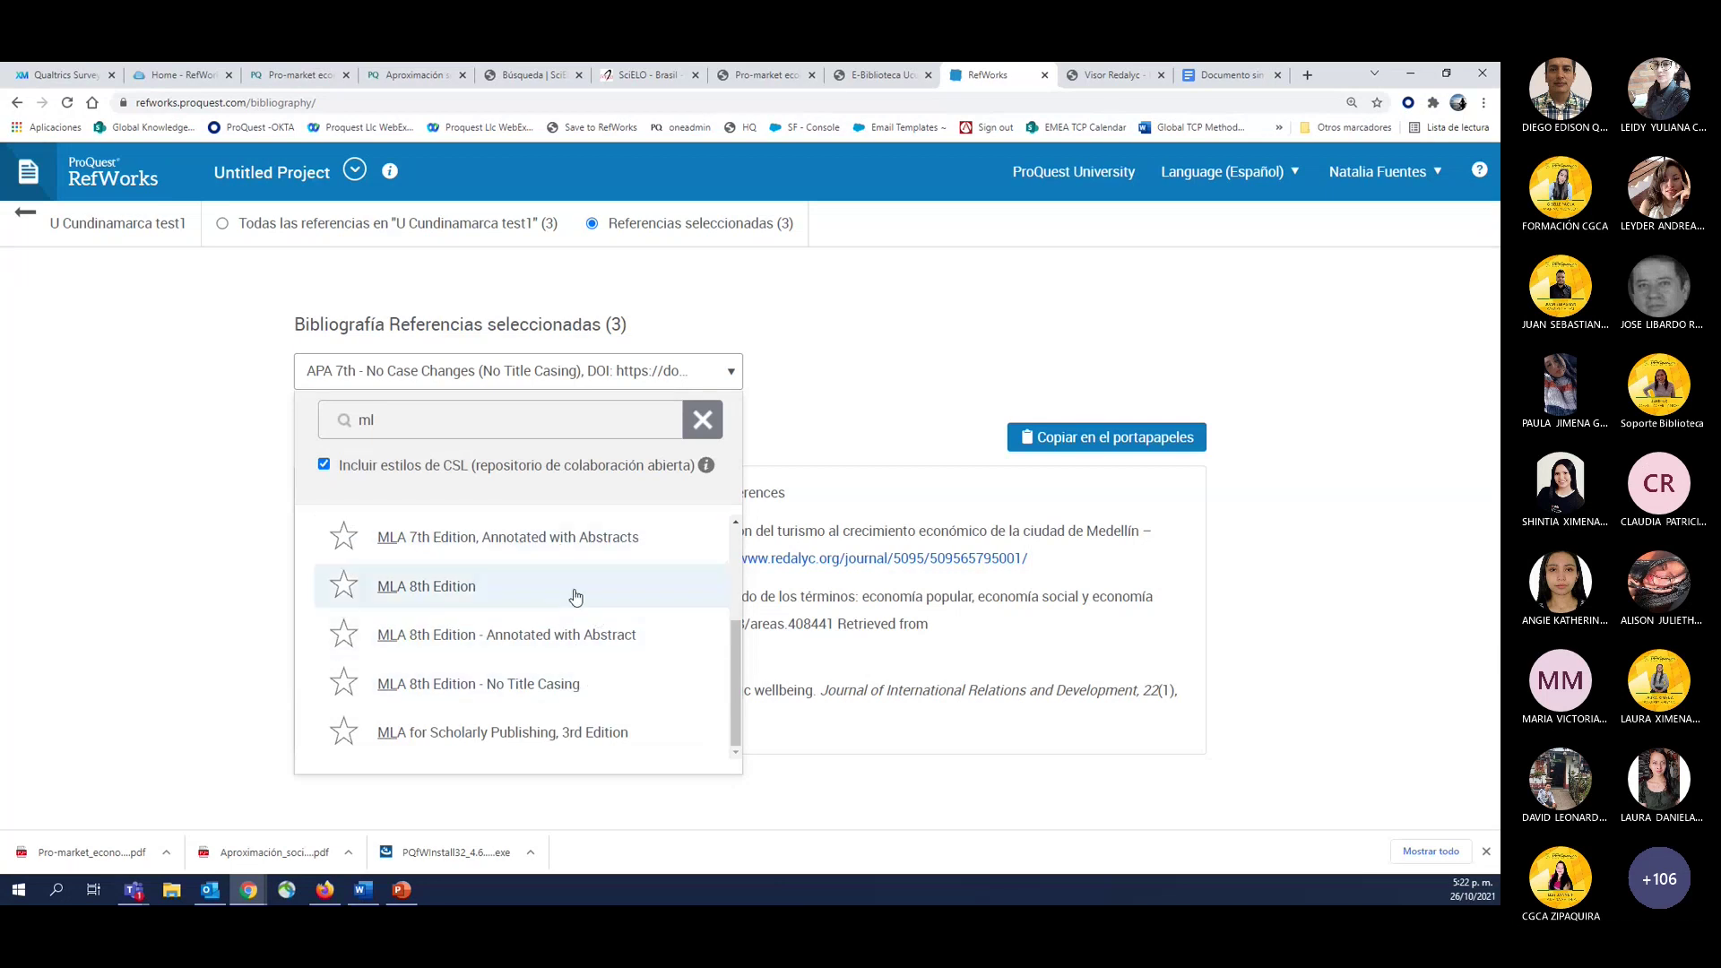
scroll(576, 596, "up", 3)
scroll(518, 634, "down", 3)
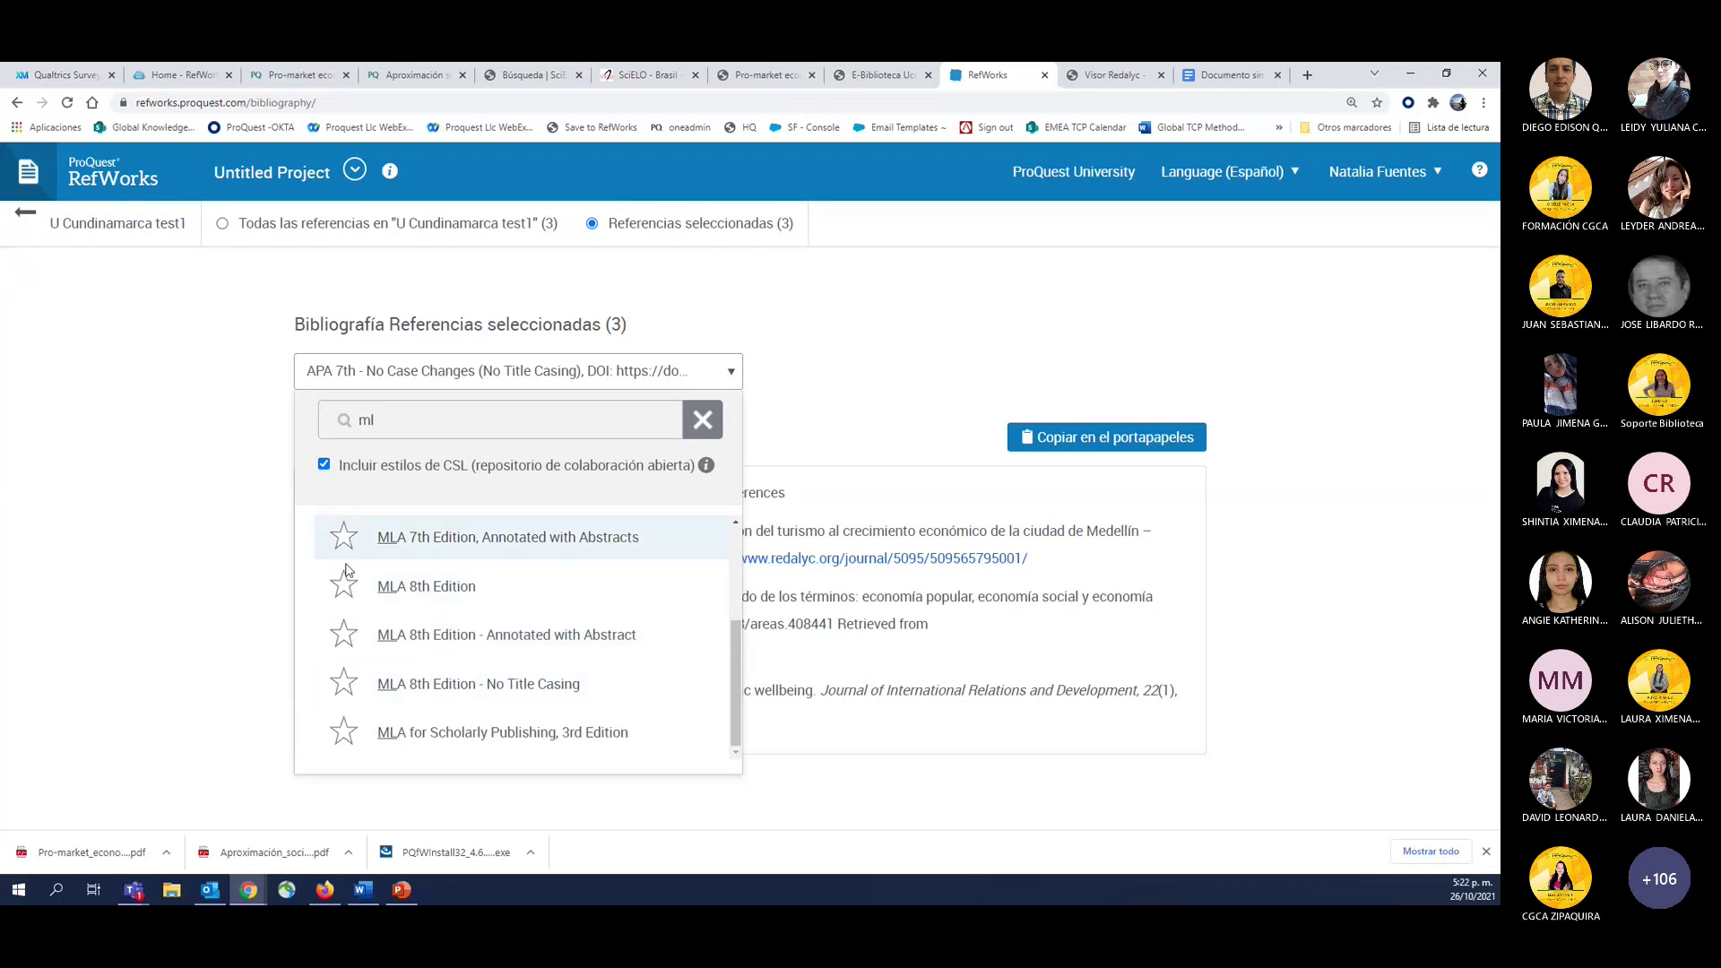
Apply MLA 8th Edition to the bibliography, star it as a favourite, and clear the style search.
left_click(396, 596)
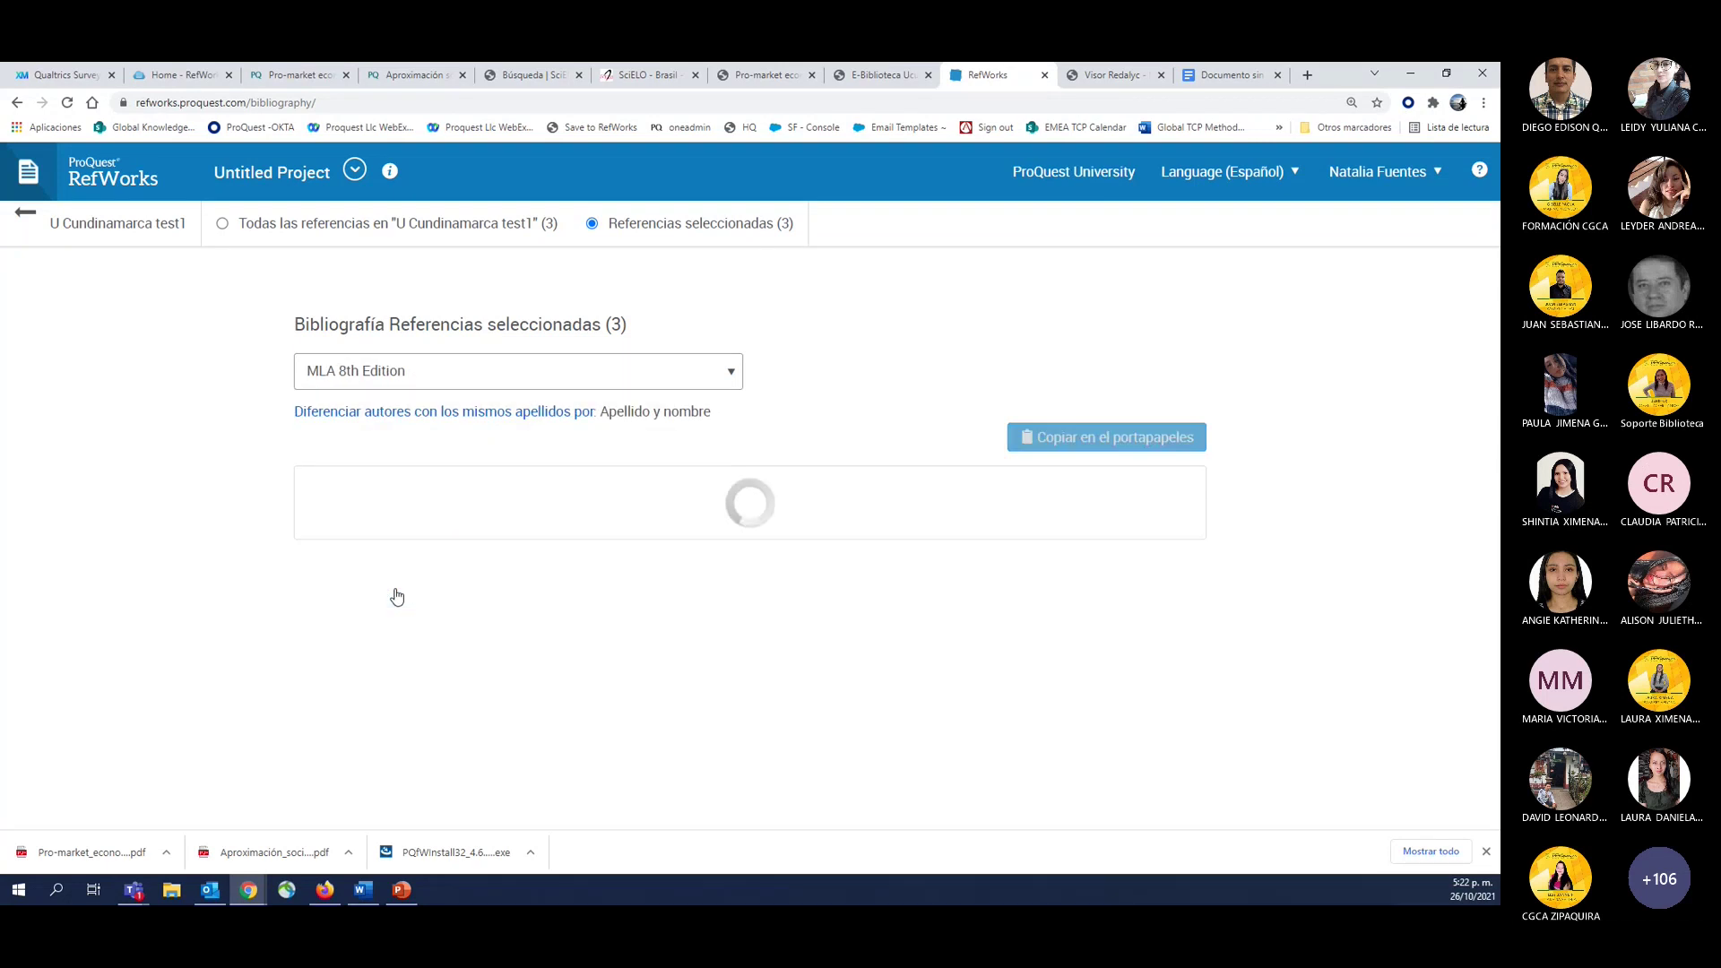
left_click(400, 371)
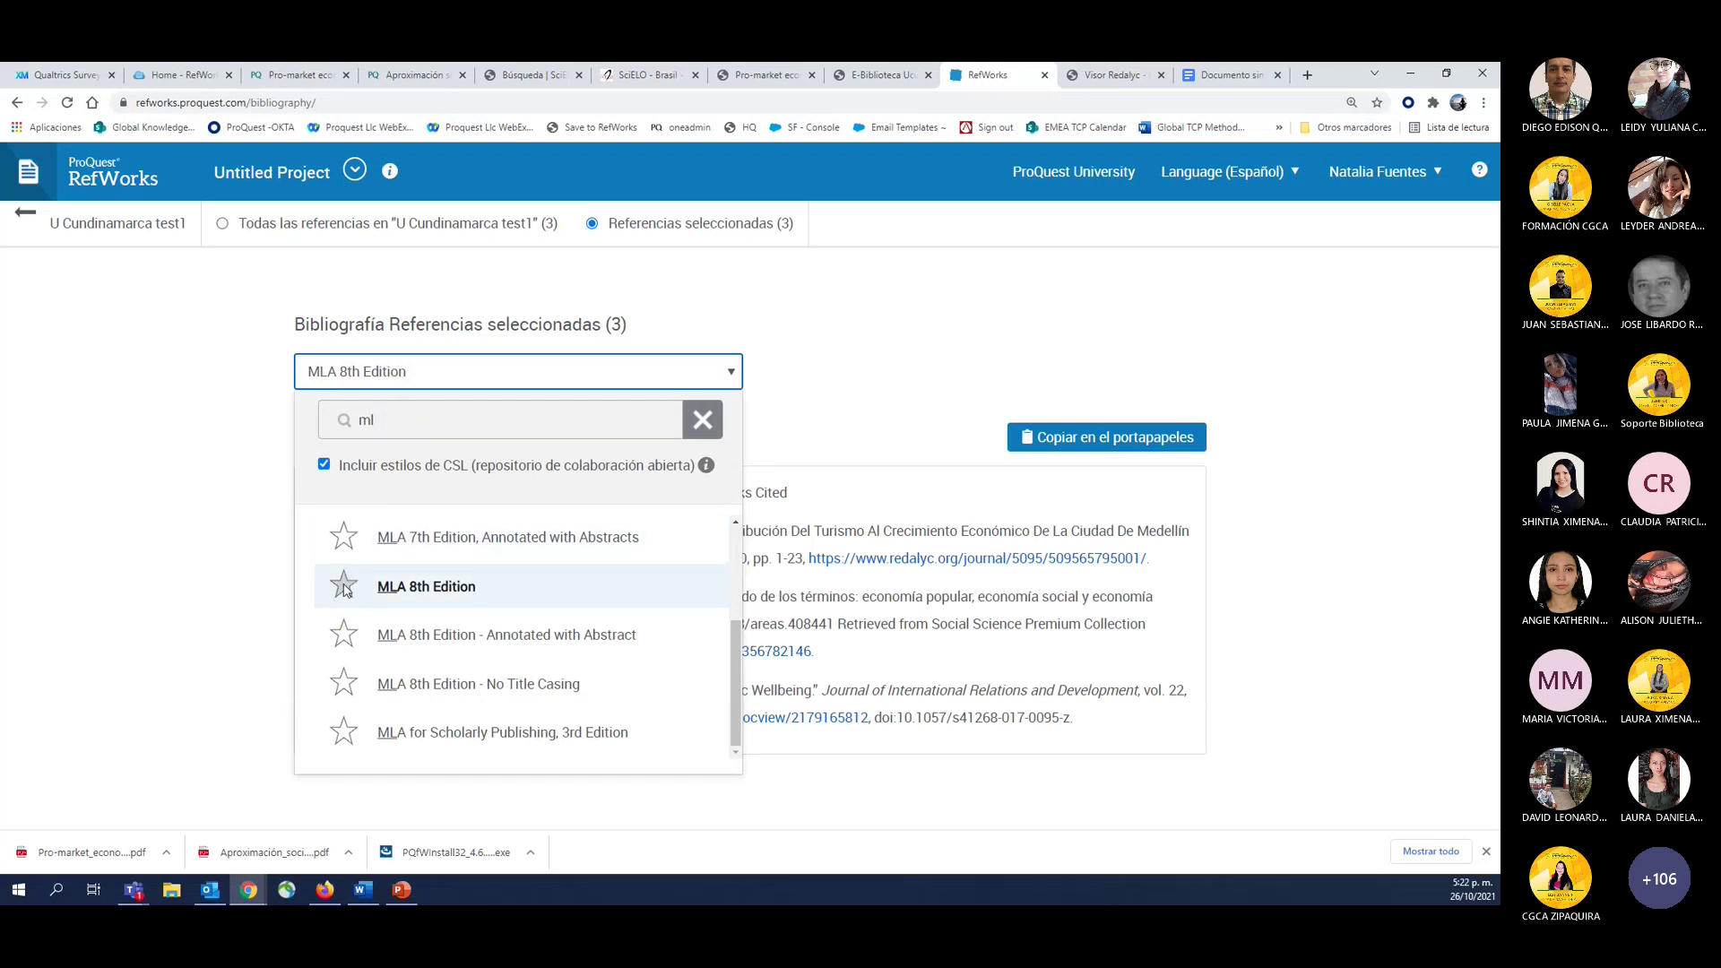
left_click(345, 586)
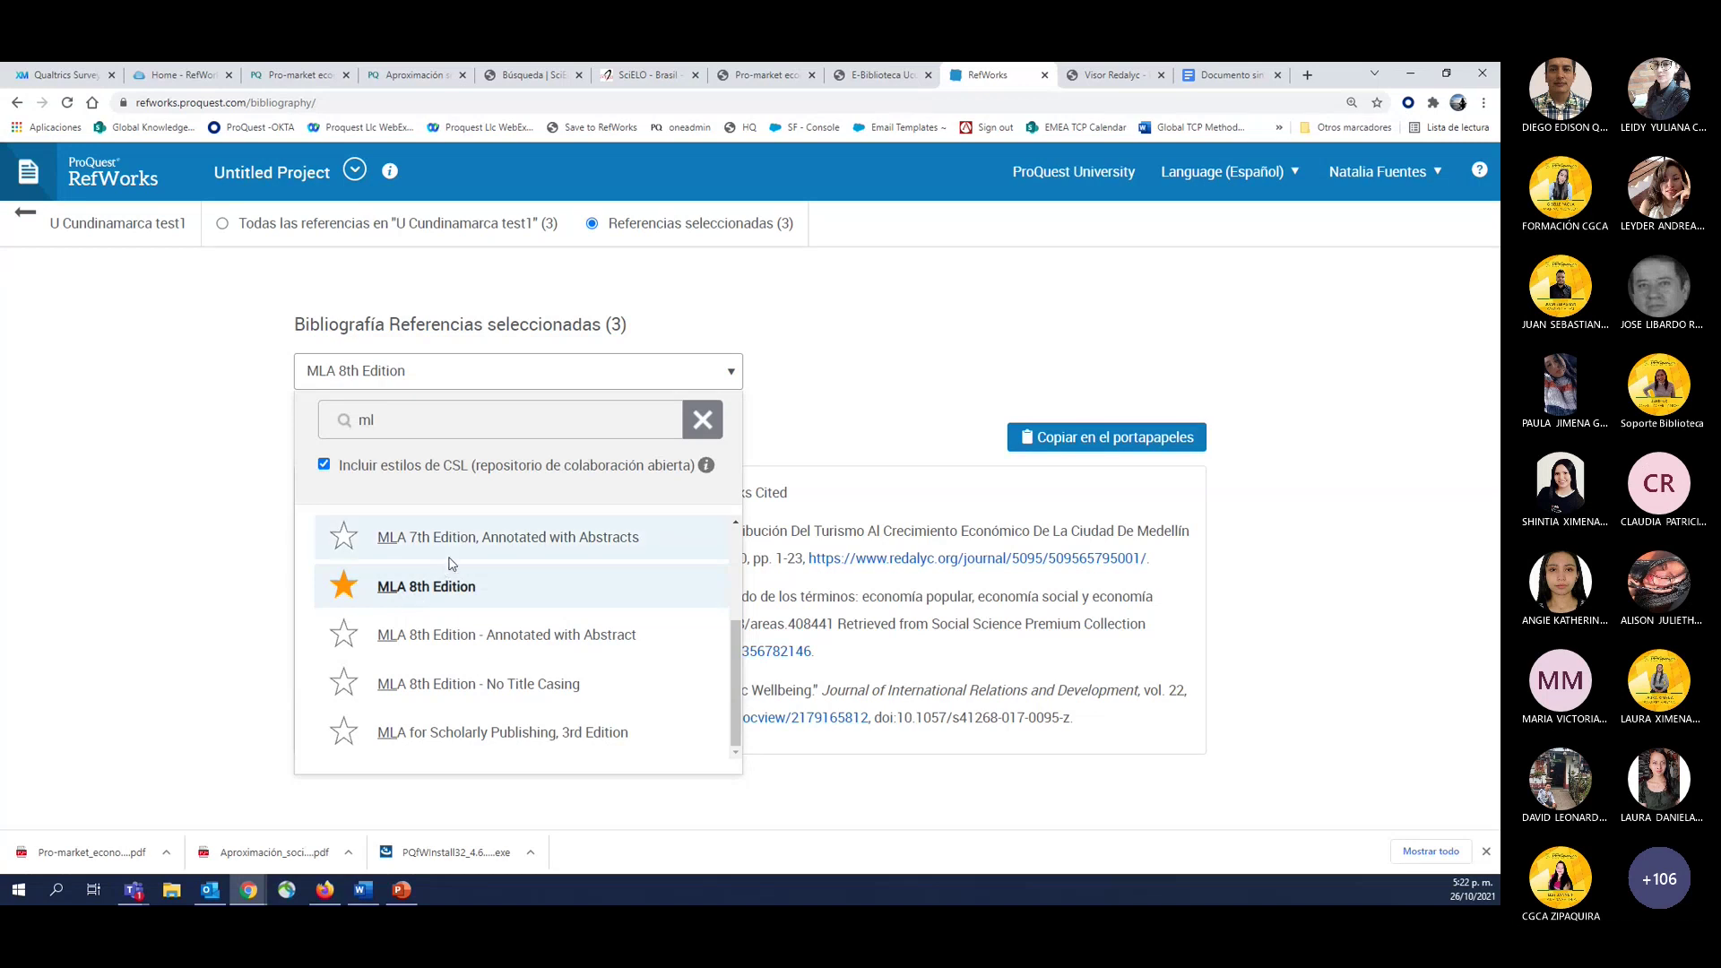
mouse_move(716, 472)
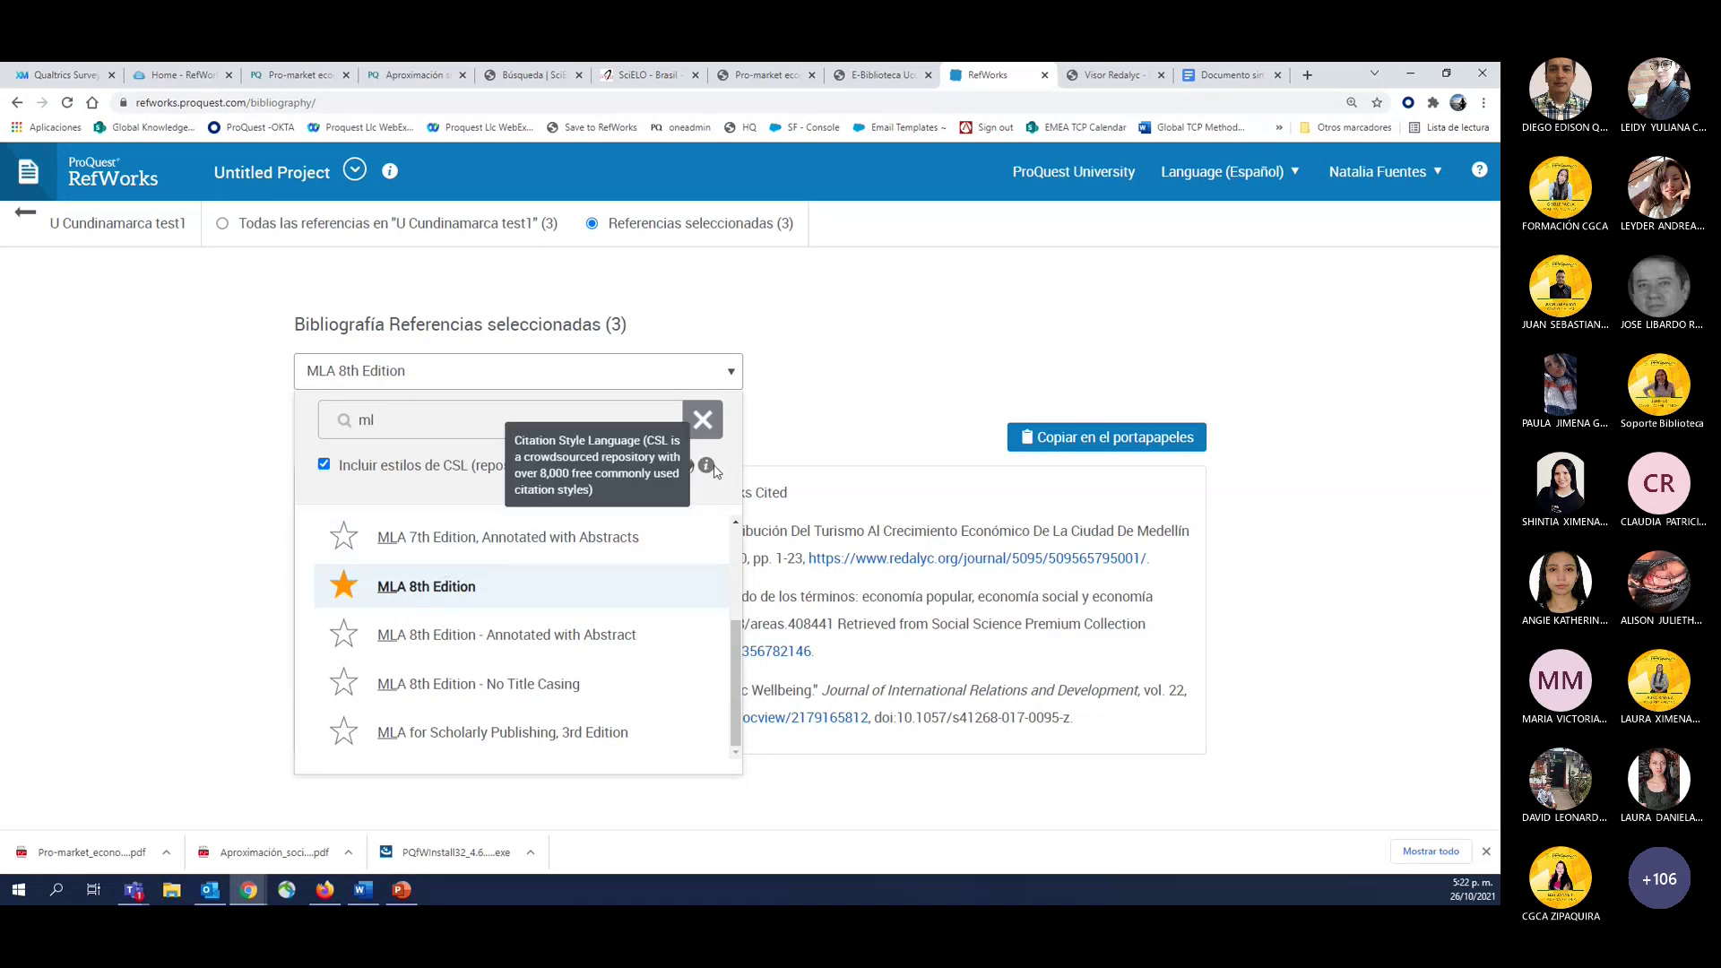
left_click(703, 419)
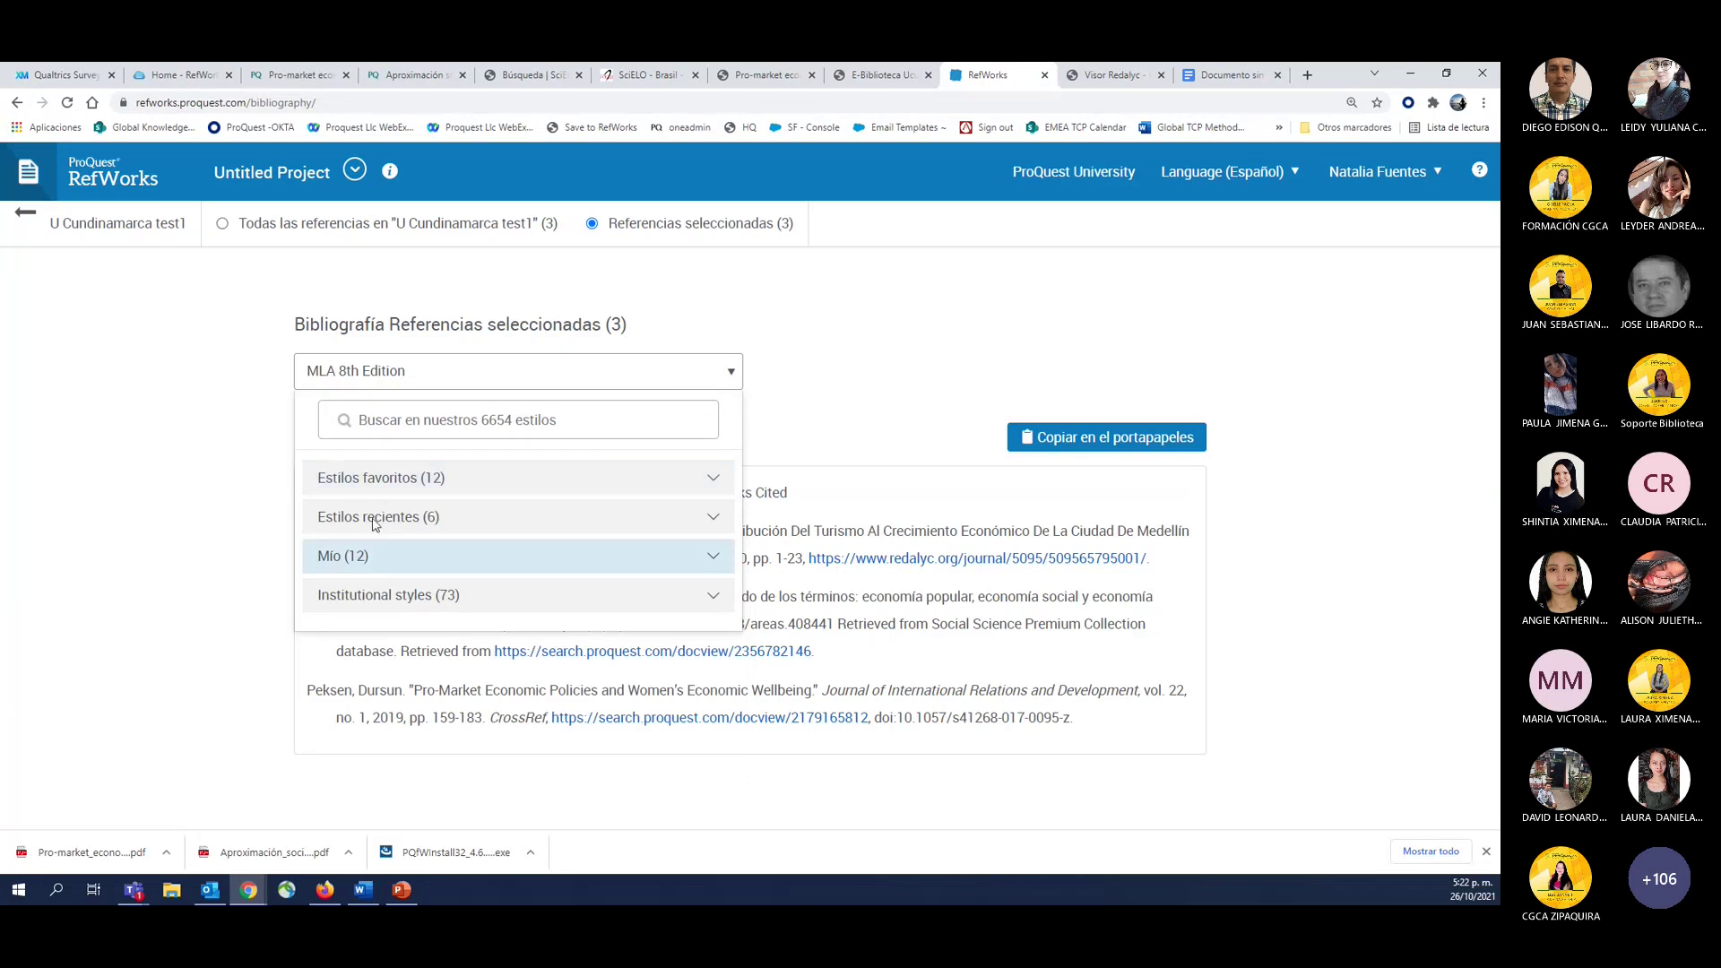
Dismiss the style search history and close the style list to show the MLA 8th Works Cited list.
left_click(527, 423)
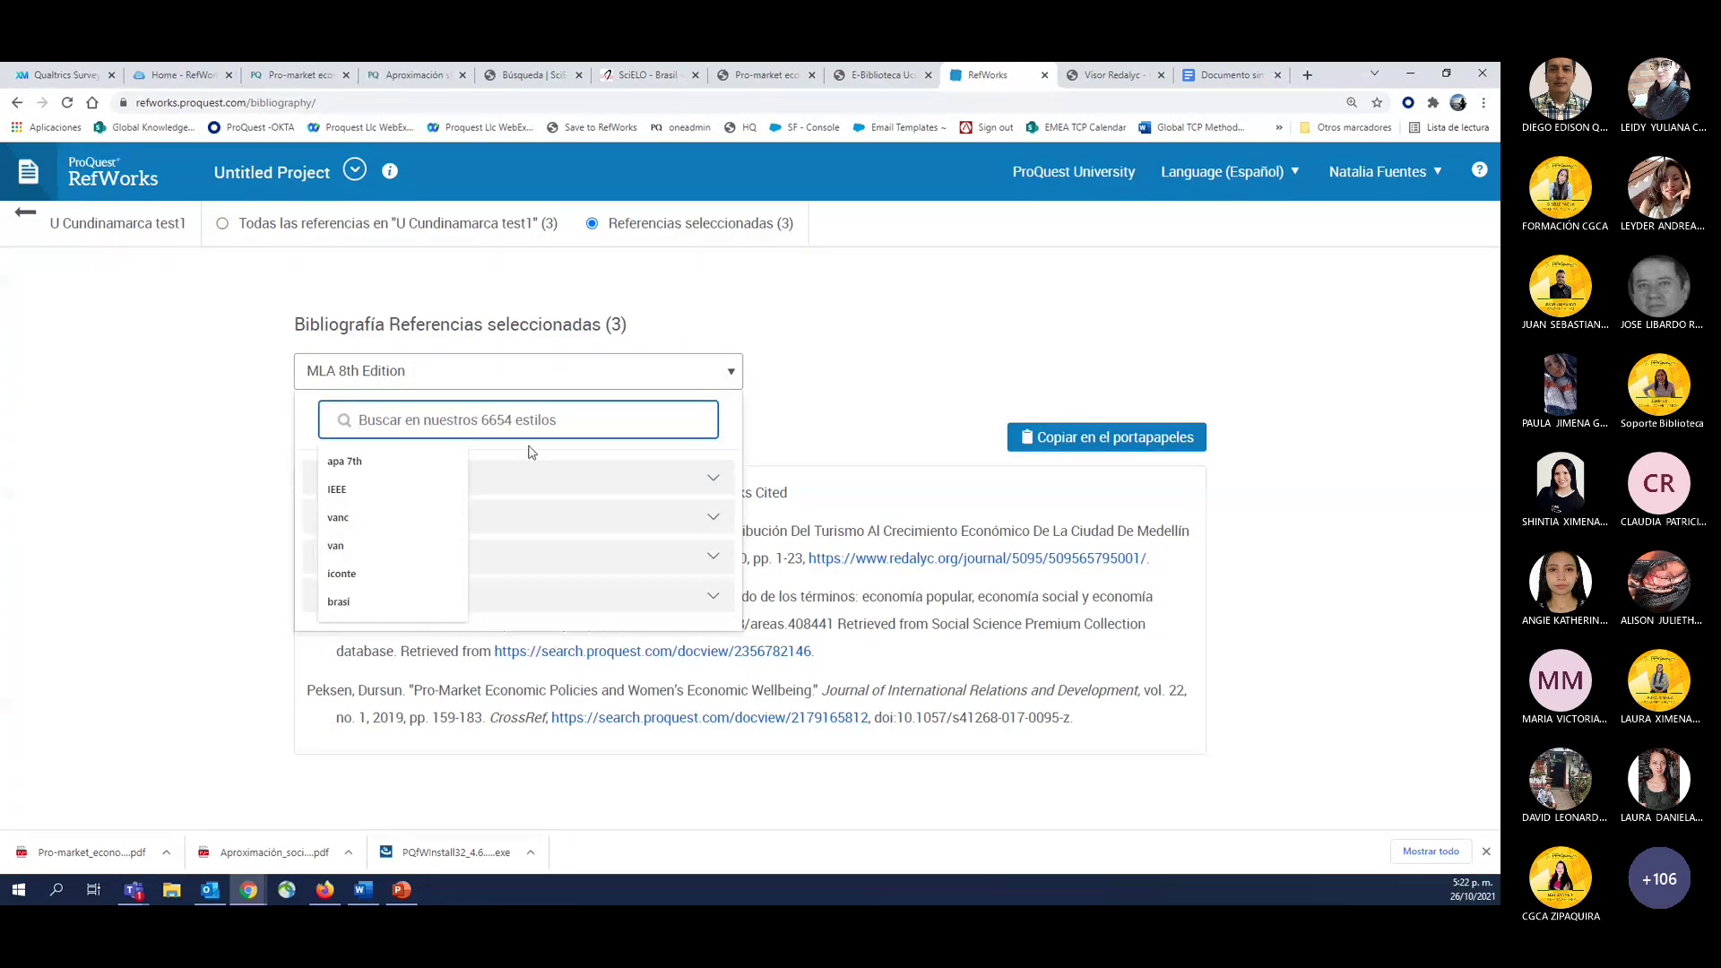
left_click(532, 453)
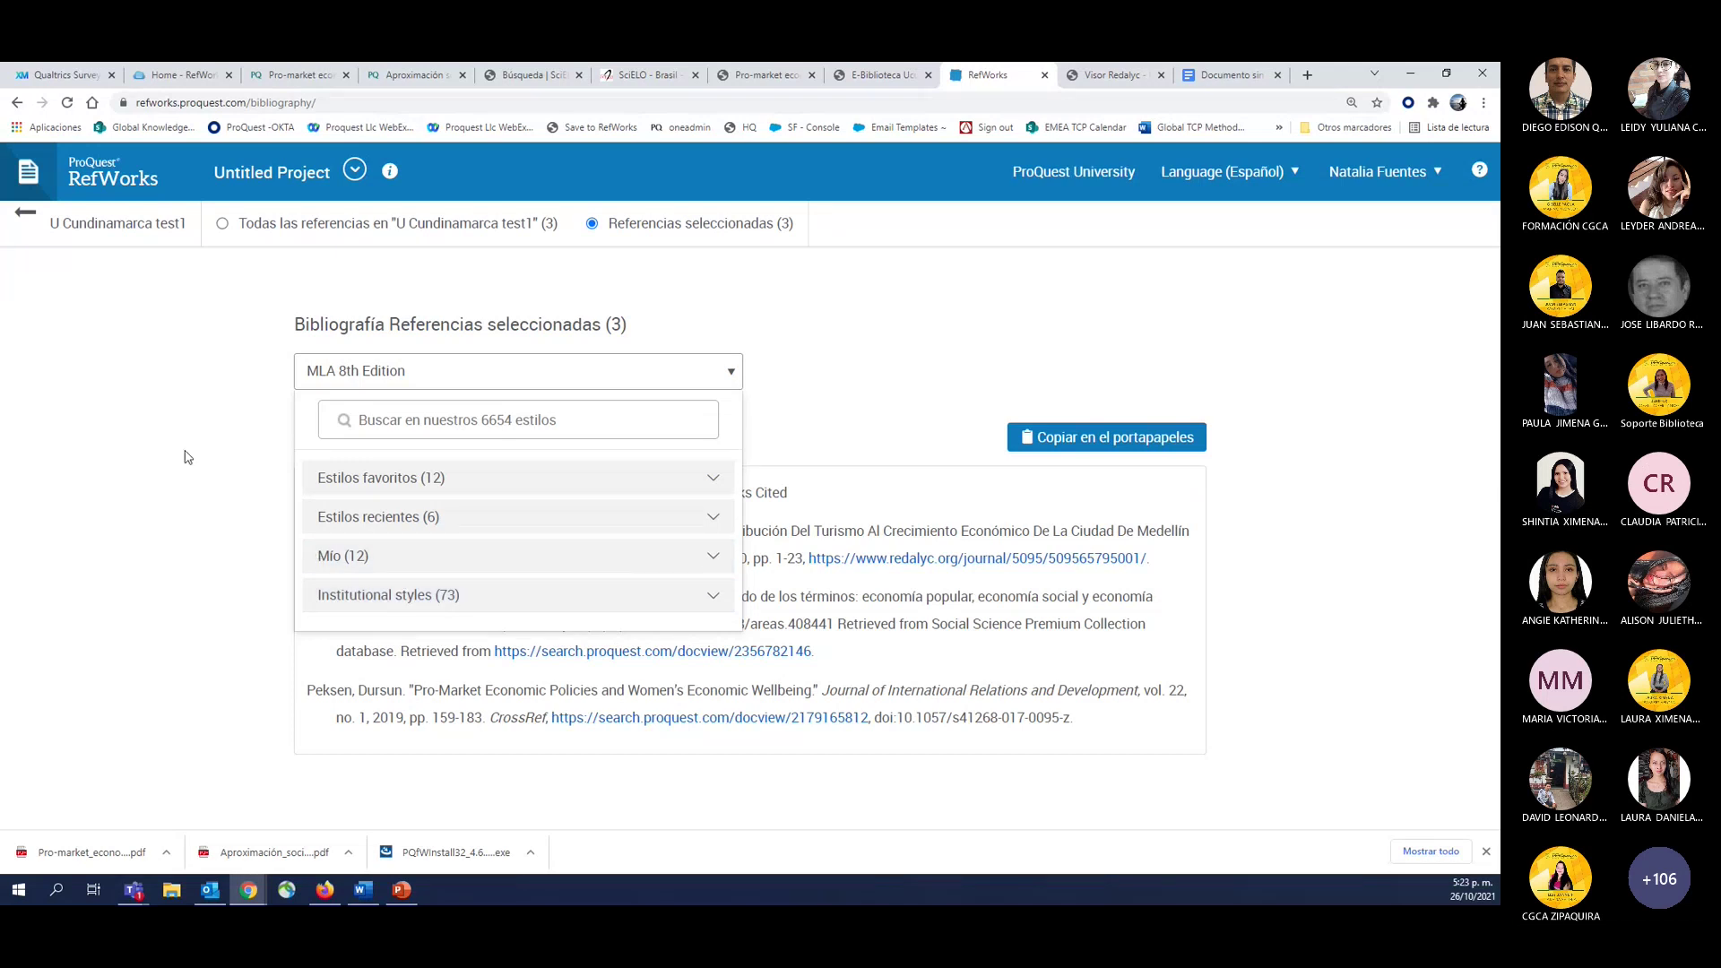
left_click(905, 404)
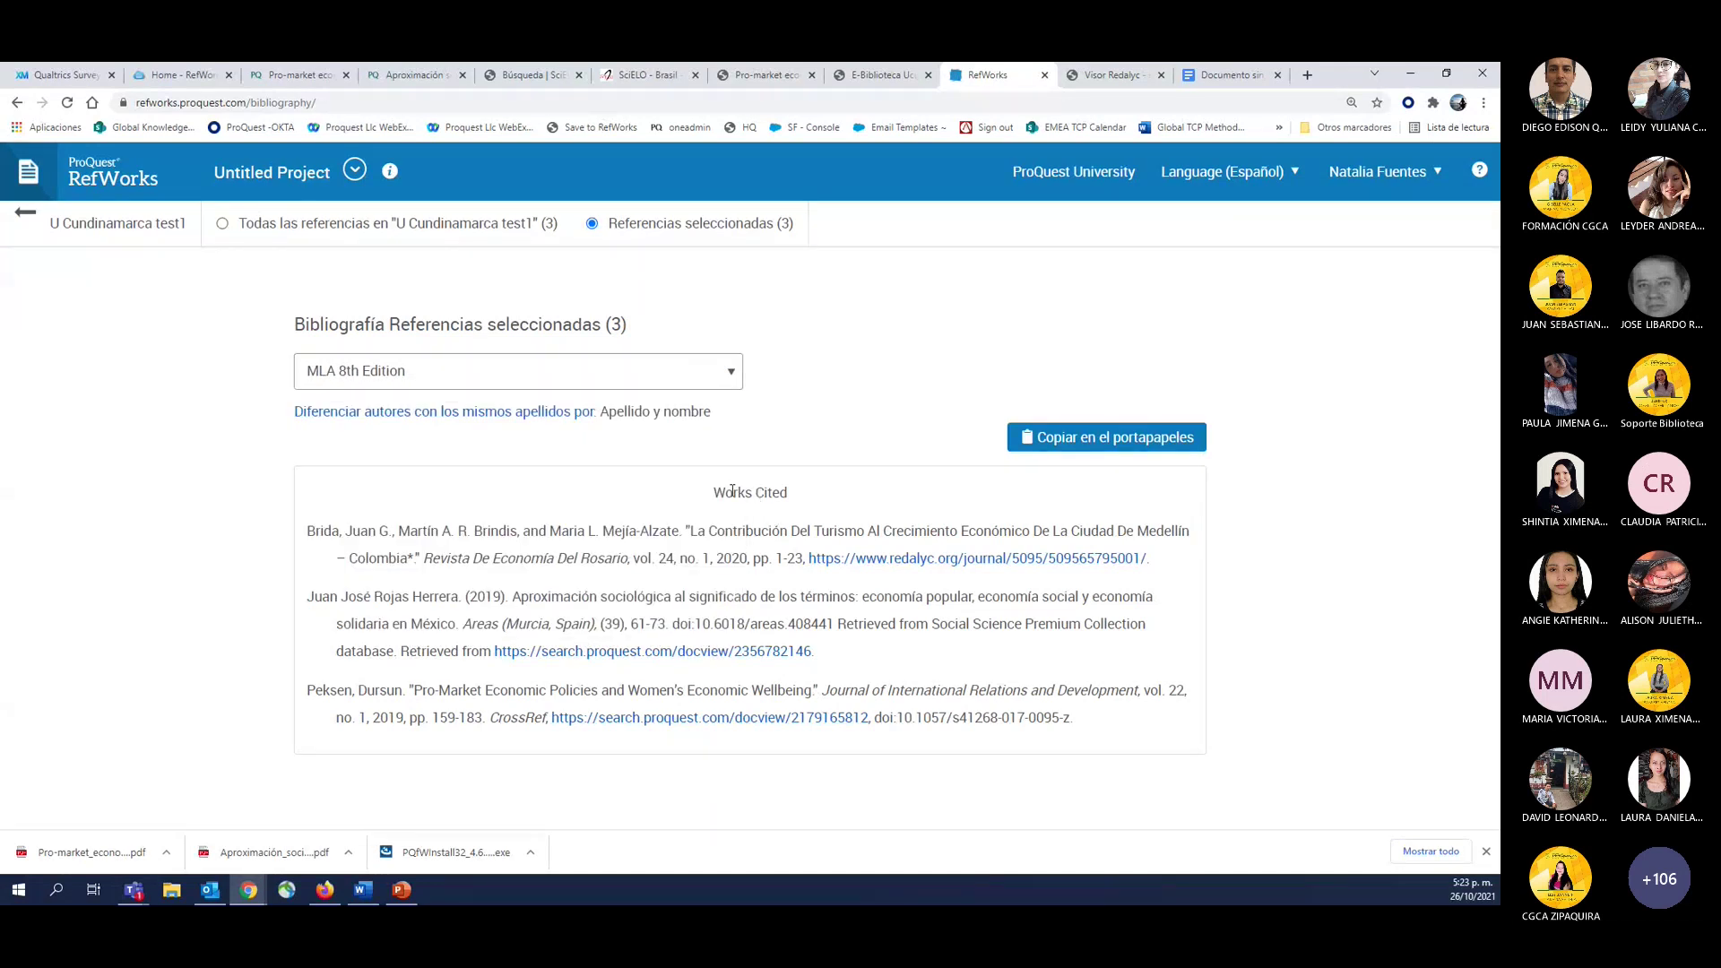
double_click(732, 491)
left_click(788, 492)
left_click(425, 384)
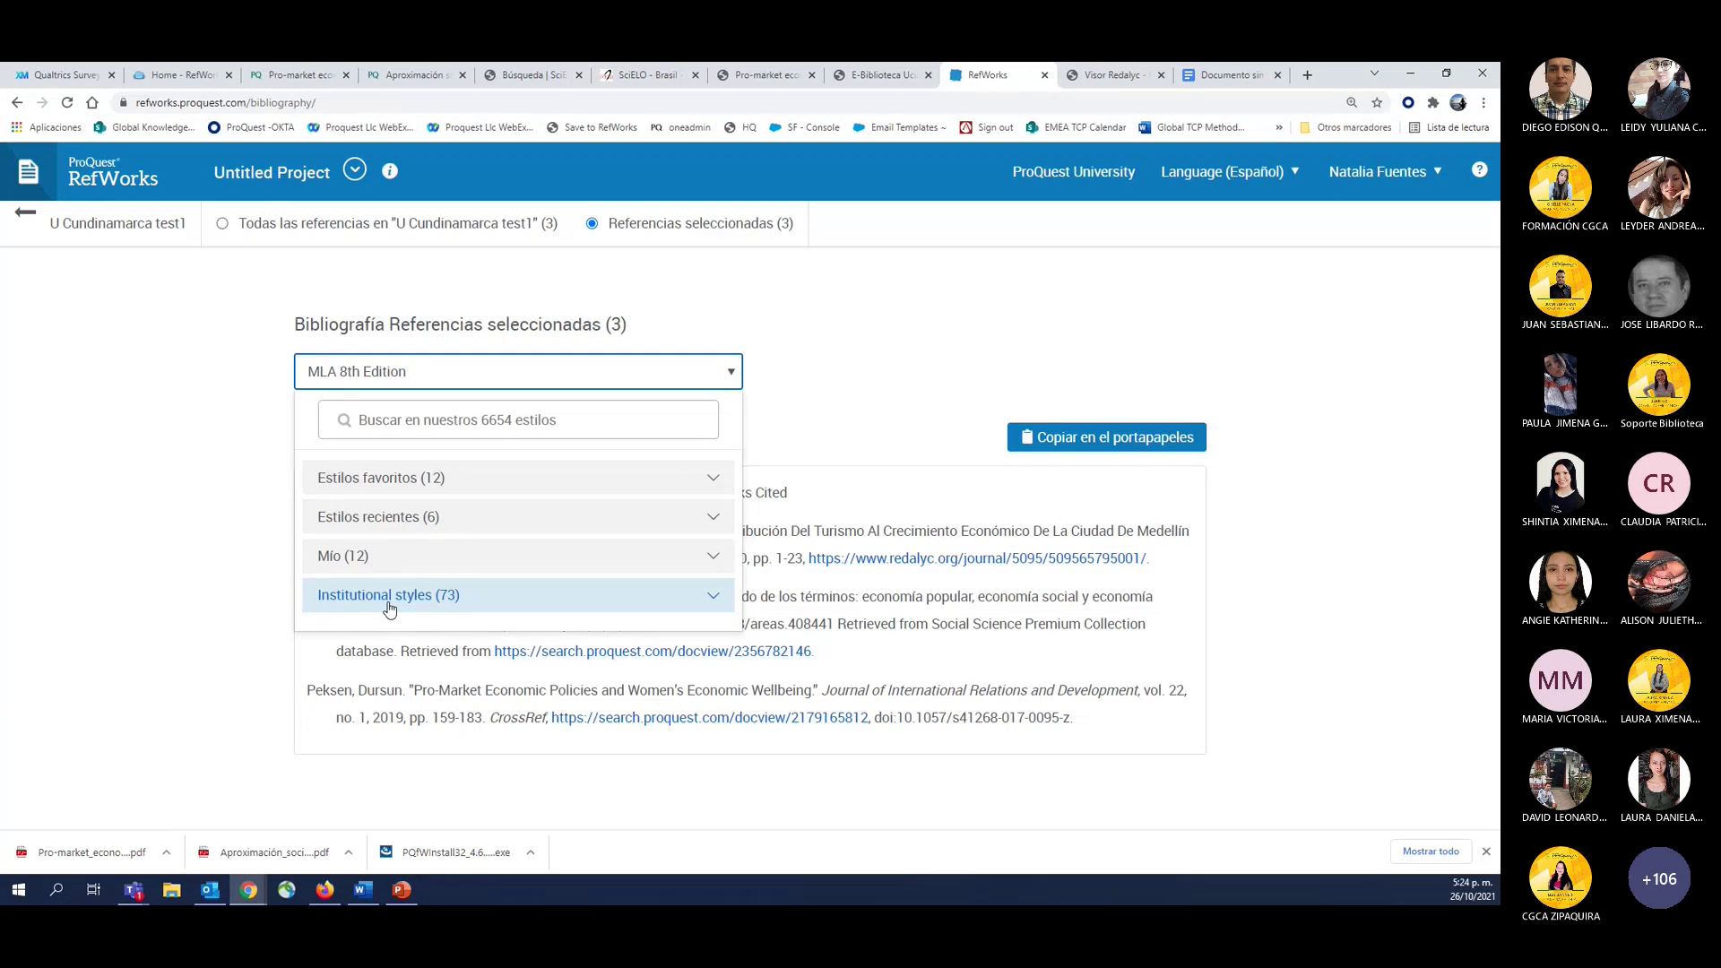
left_click(257, 547)
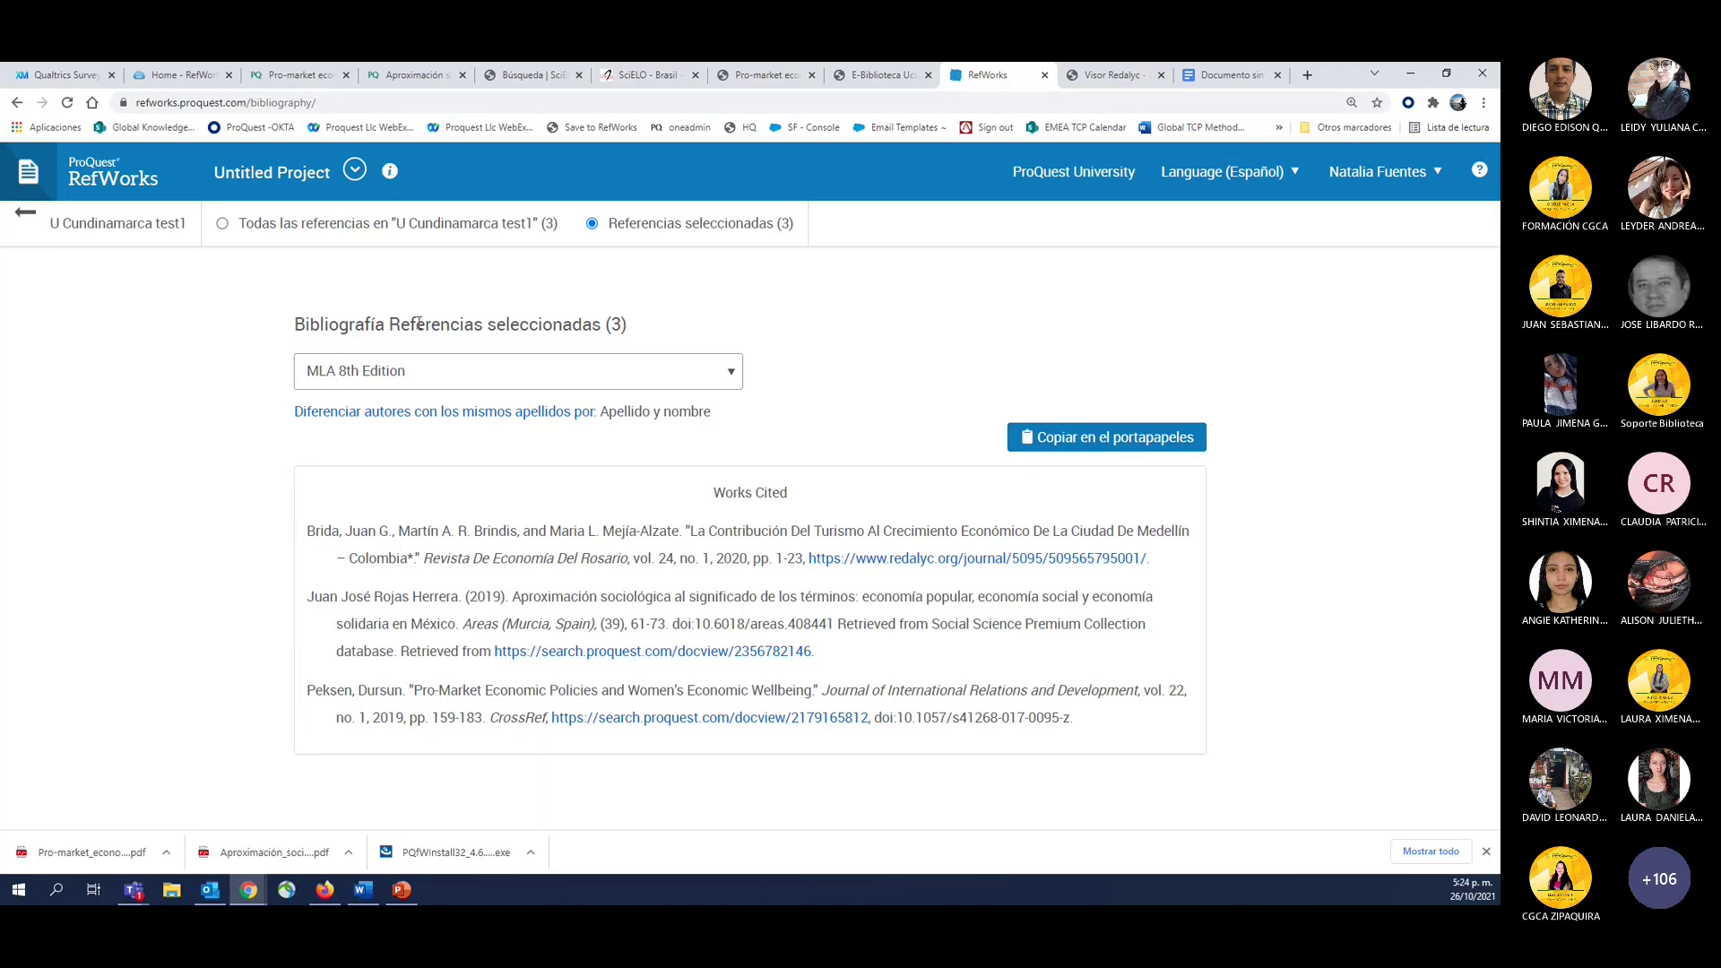
On the ProQuest article tab, select the full Spanish summary paragraph under 'Texto completo'.
left_click(422, 72)
scroll(223, 489, "down", 5)
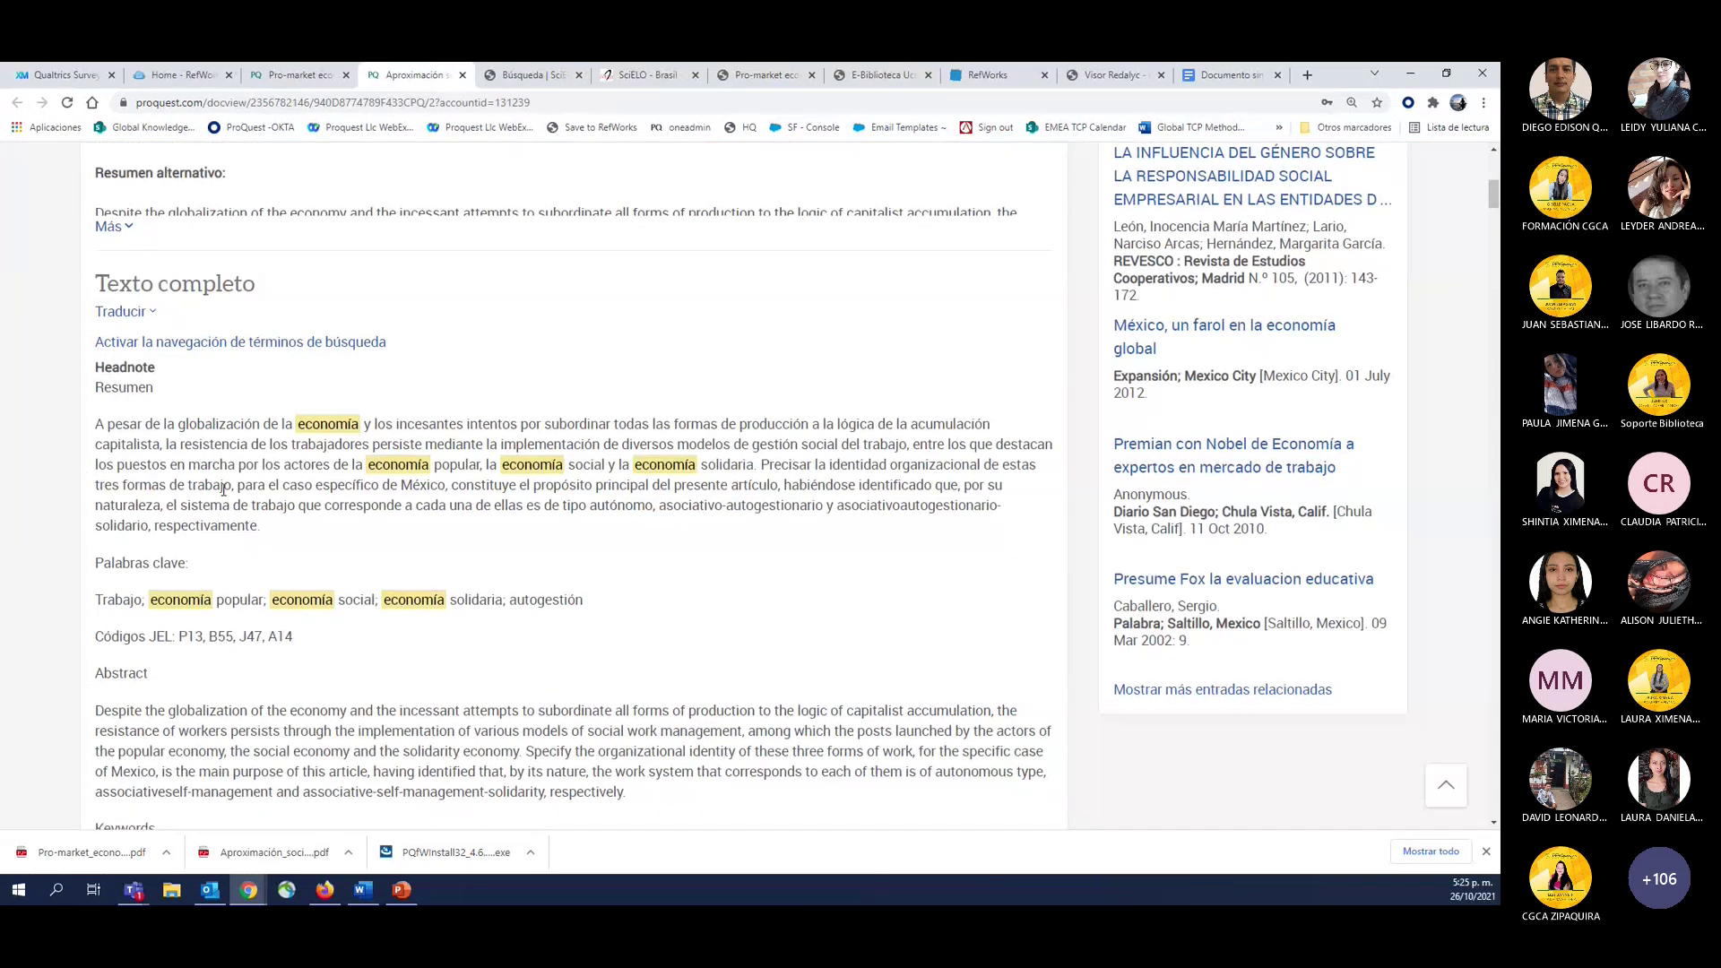
scroll(289, 724, "up", 2)
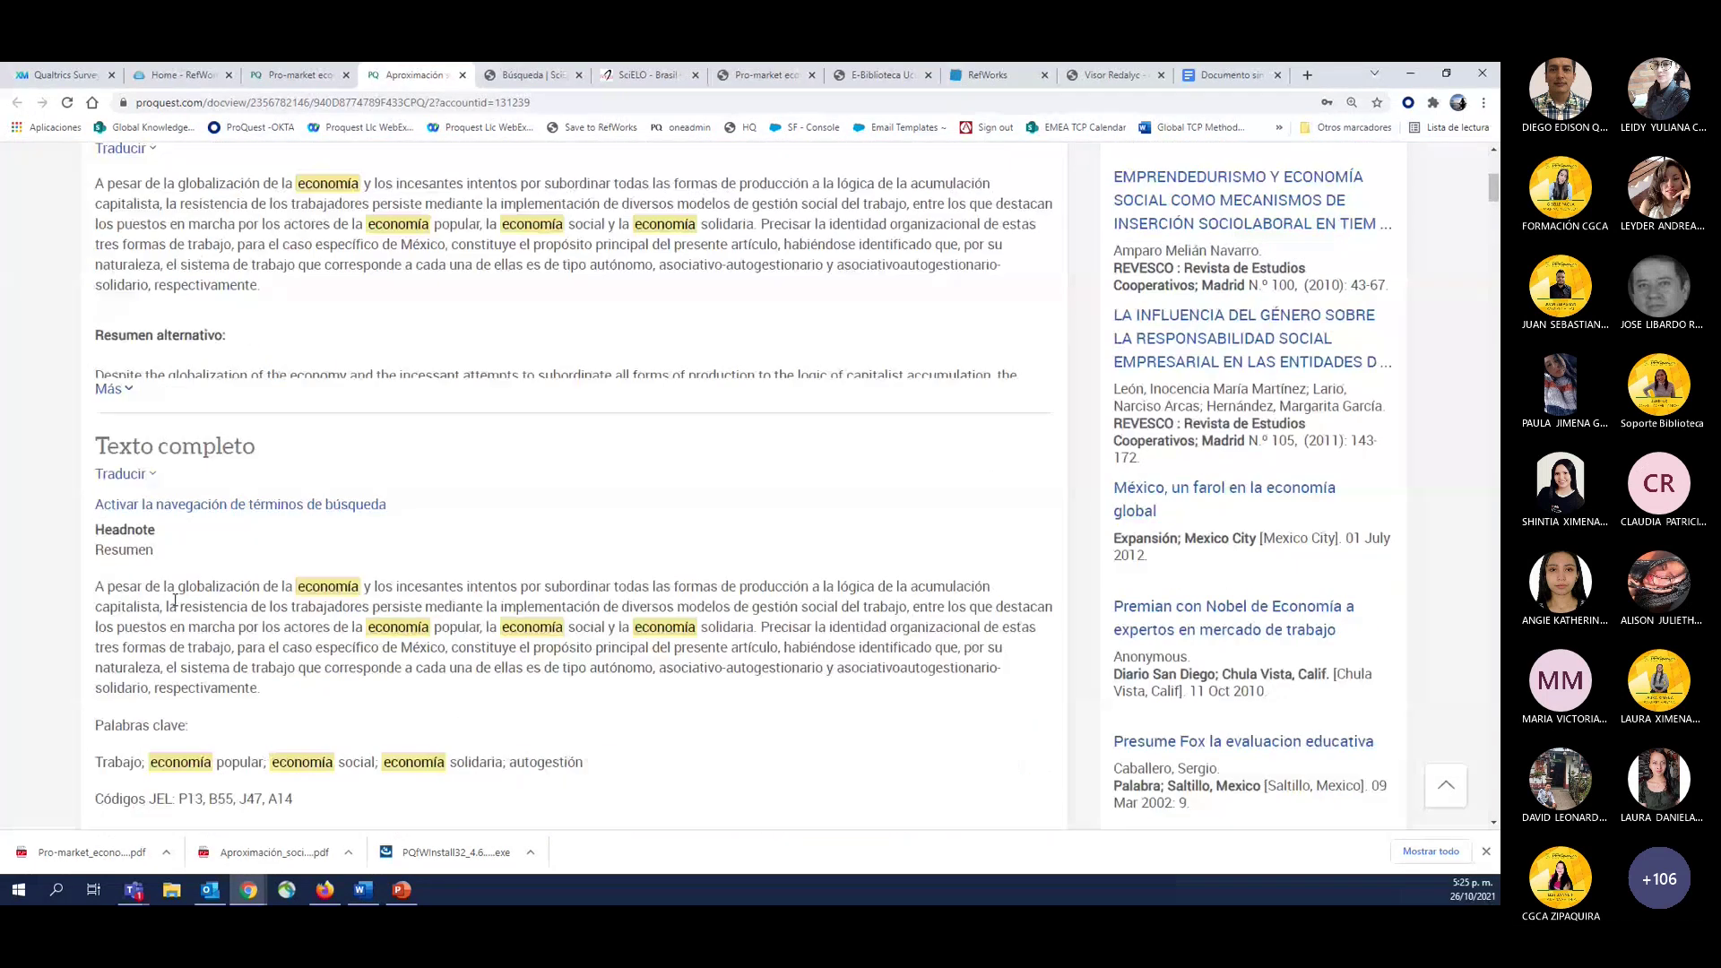
triple_click(269, 647)
key("ctrl+c")
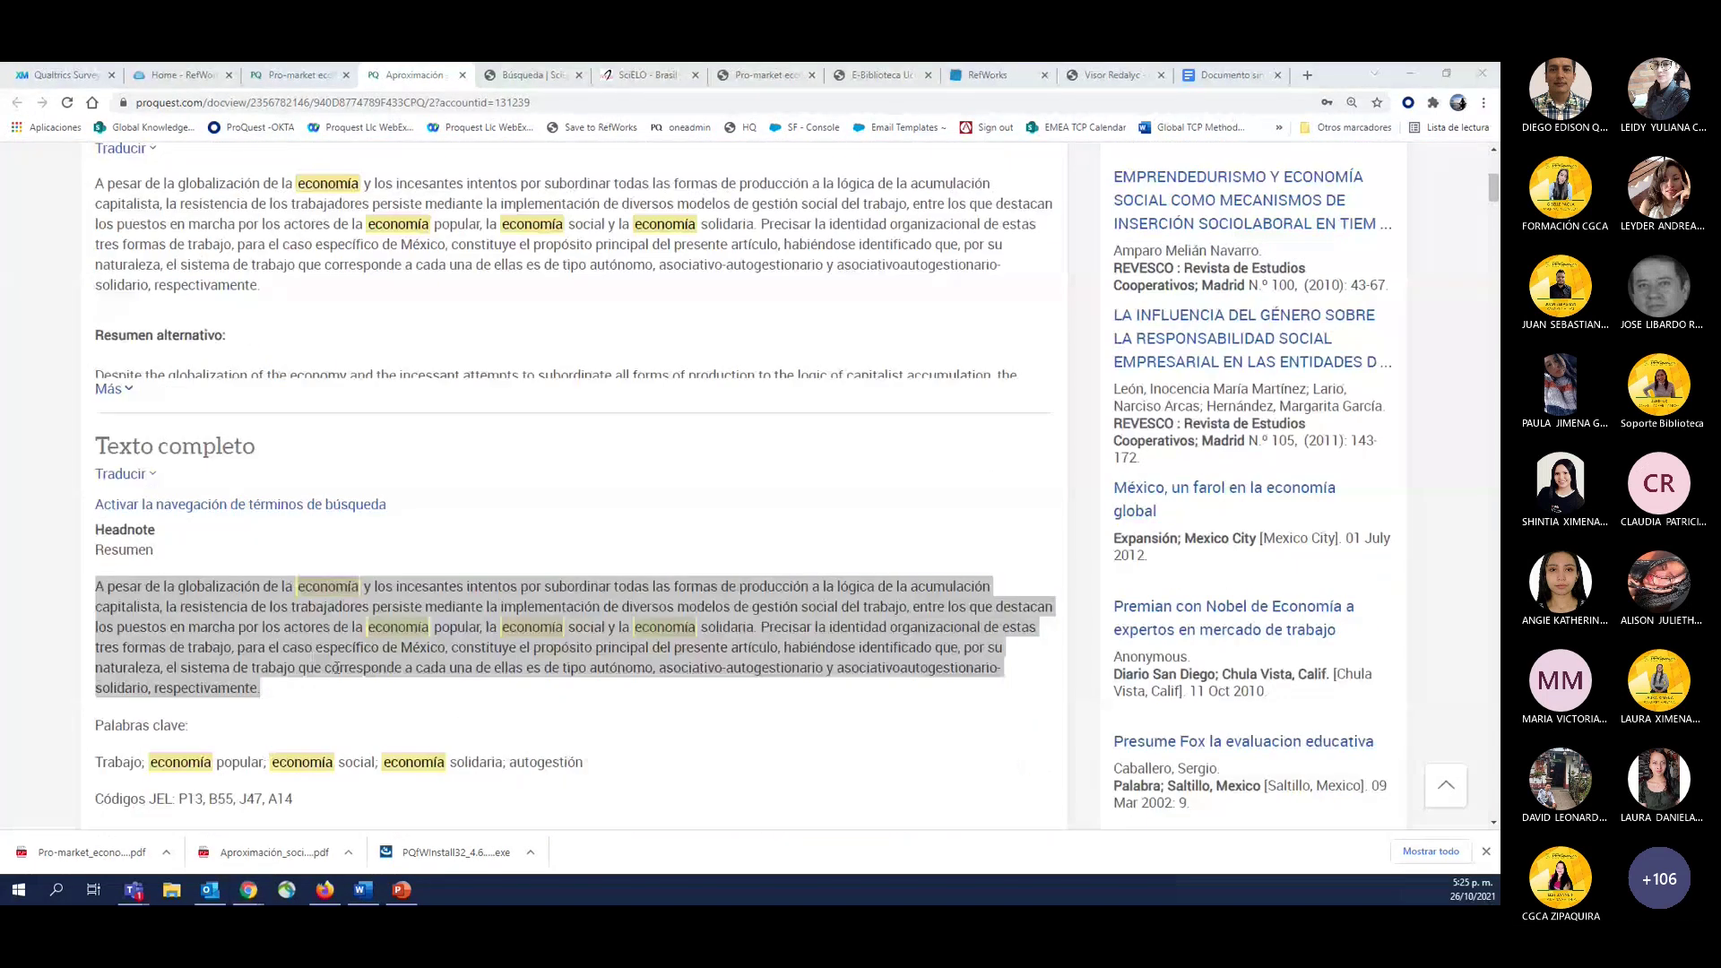
Paste three copies of the Spanish summary into the Word document.
key("alt+Tab")
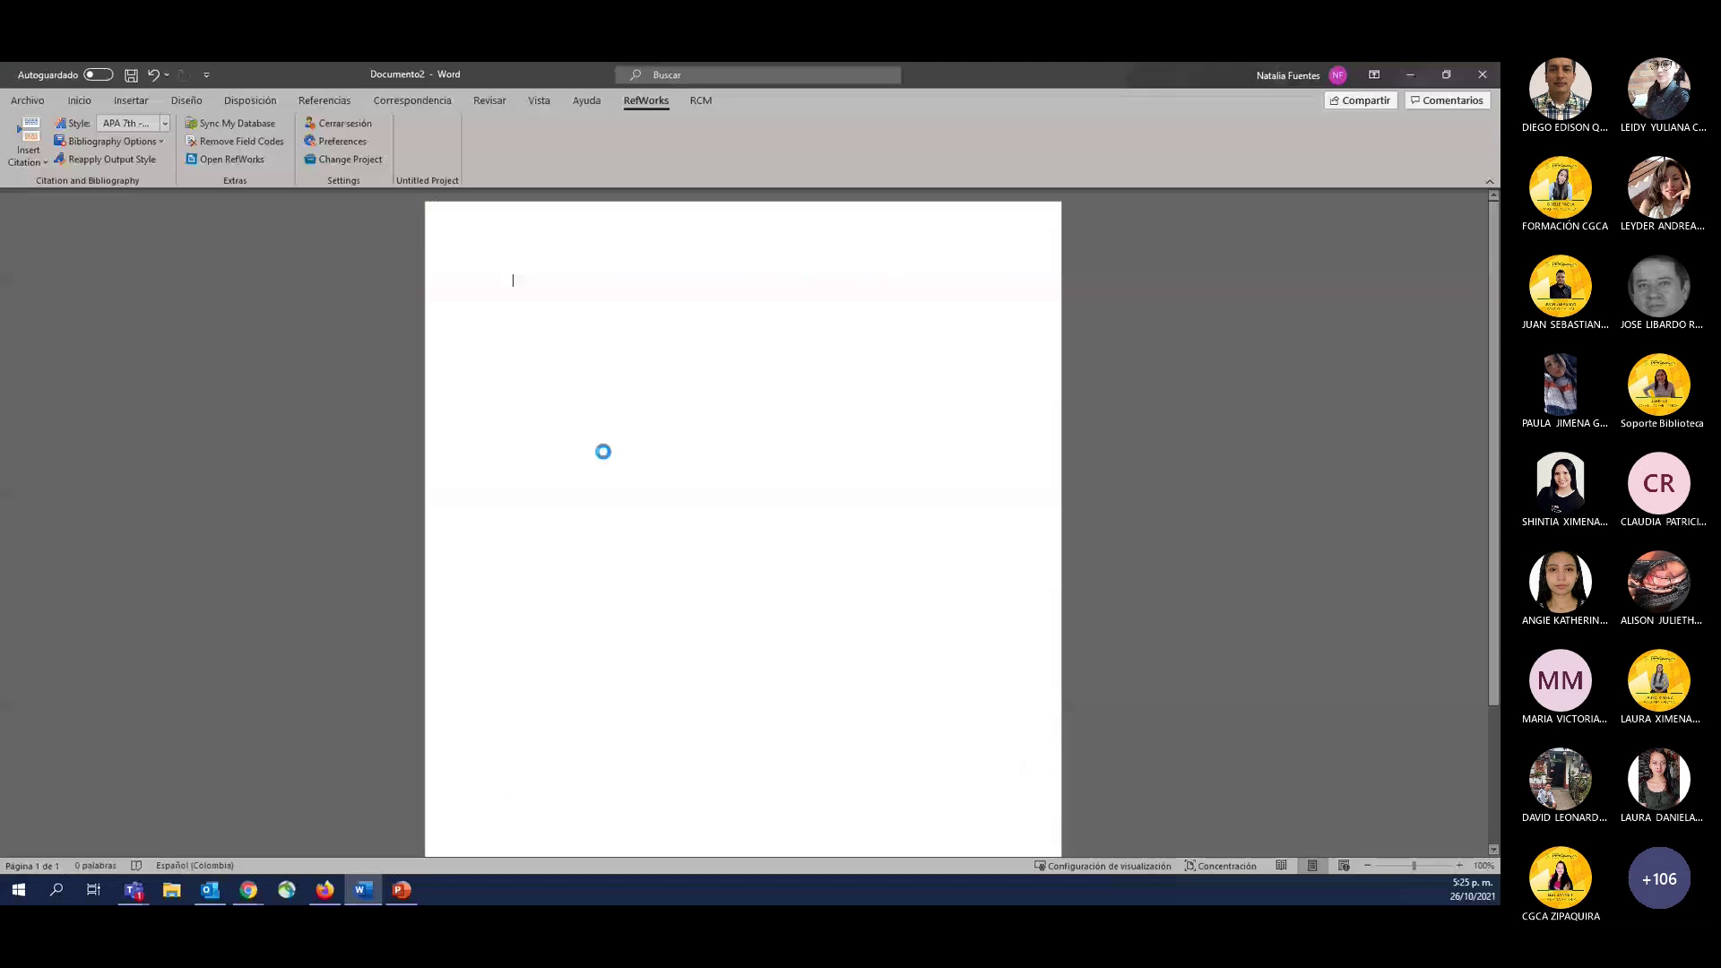
key("ctrl+v")
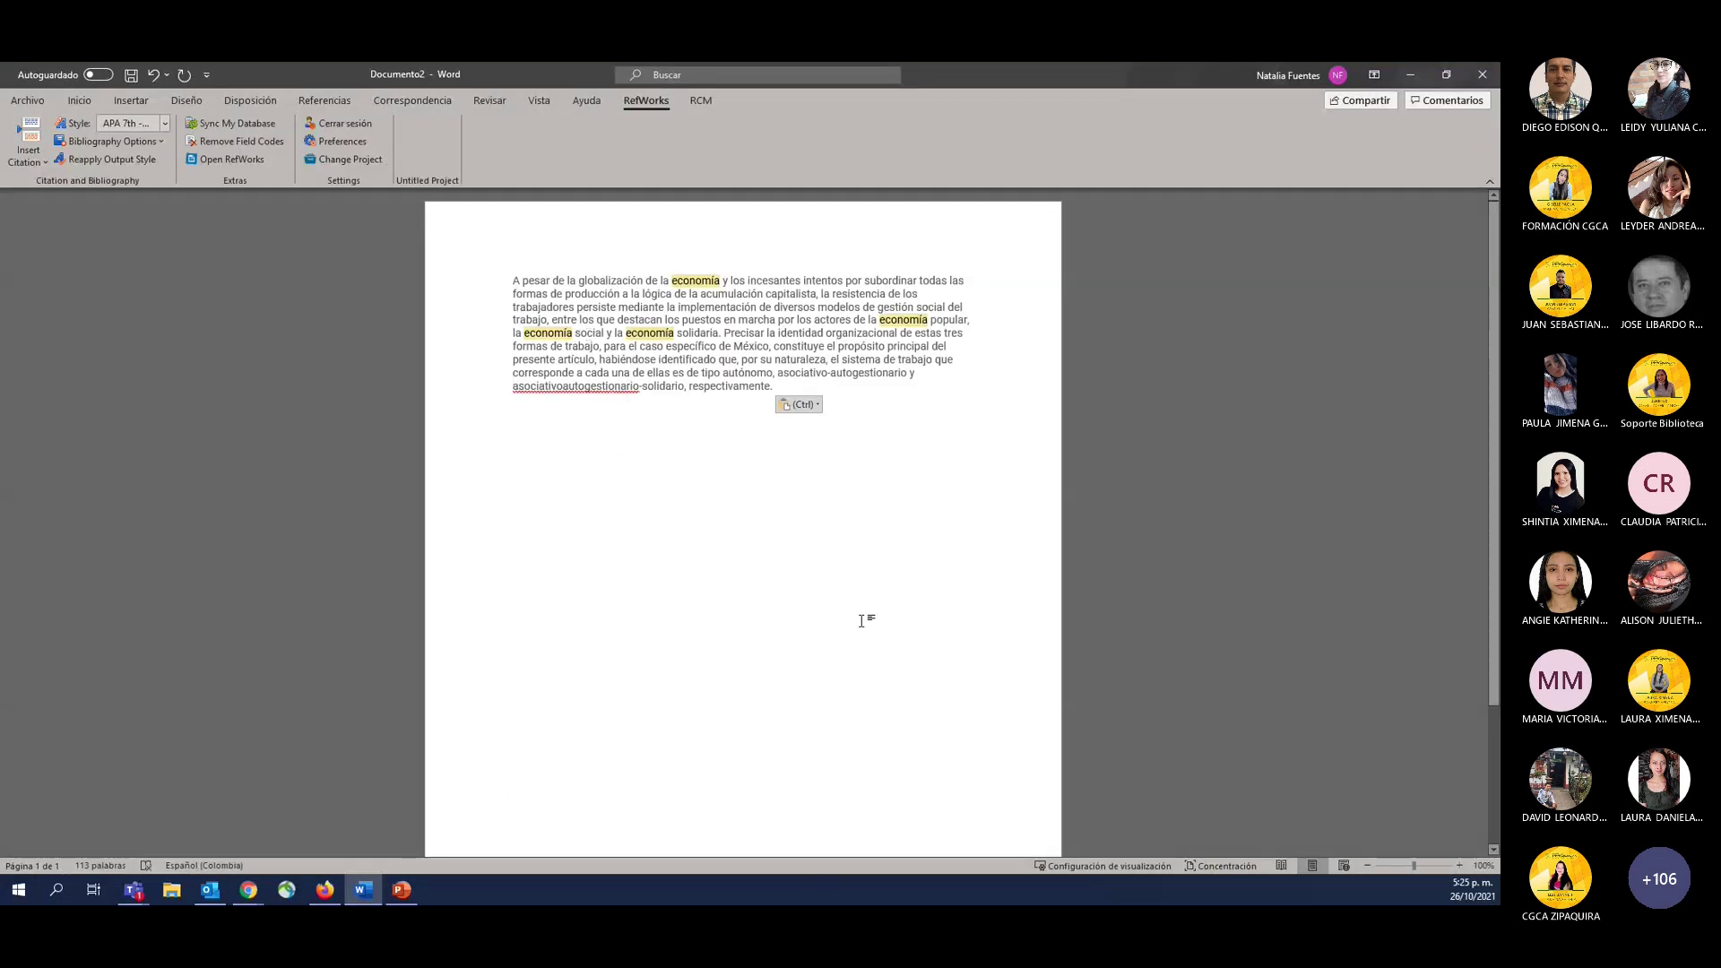
key("ctrl+v")
key("ctrl+v")
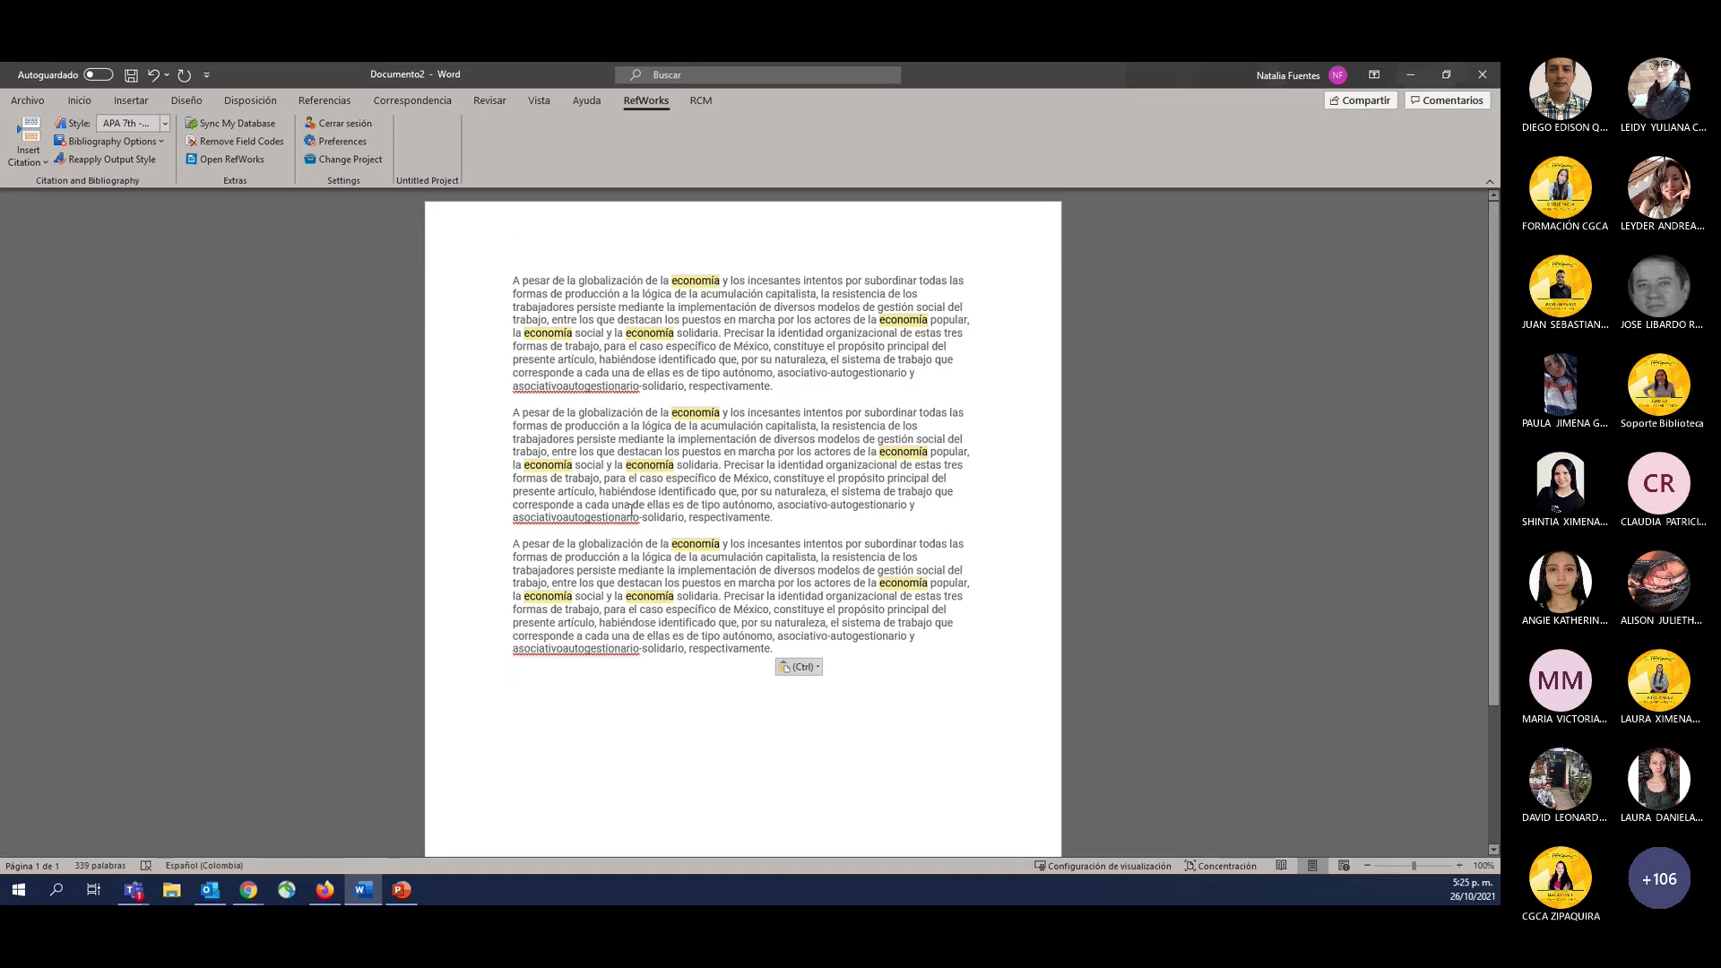
Split each of the three pasted copies into two paragraphs before the word 'Precisar'.
scroll(631, 511, "up", 2, "ctrl")
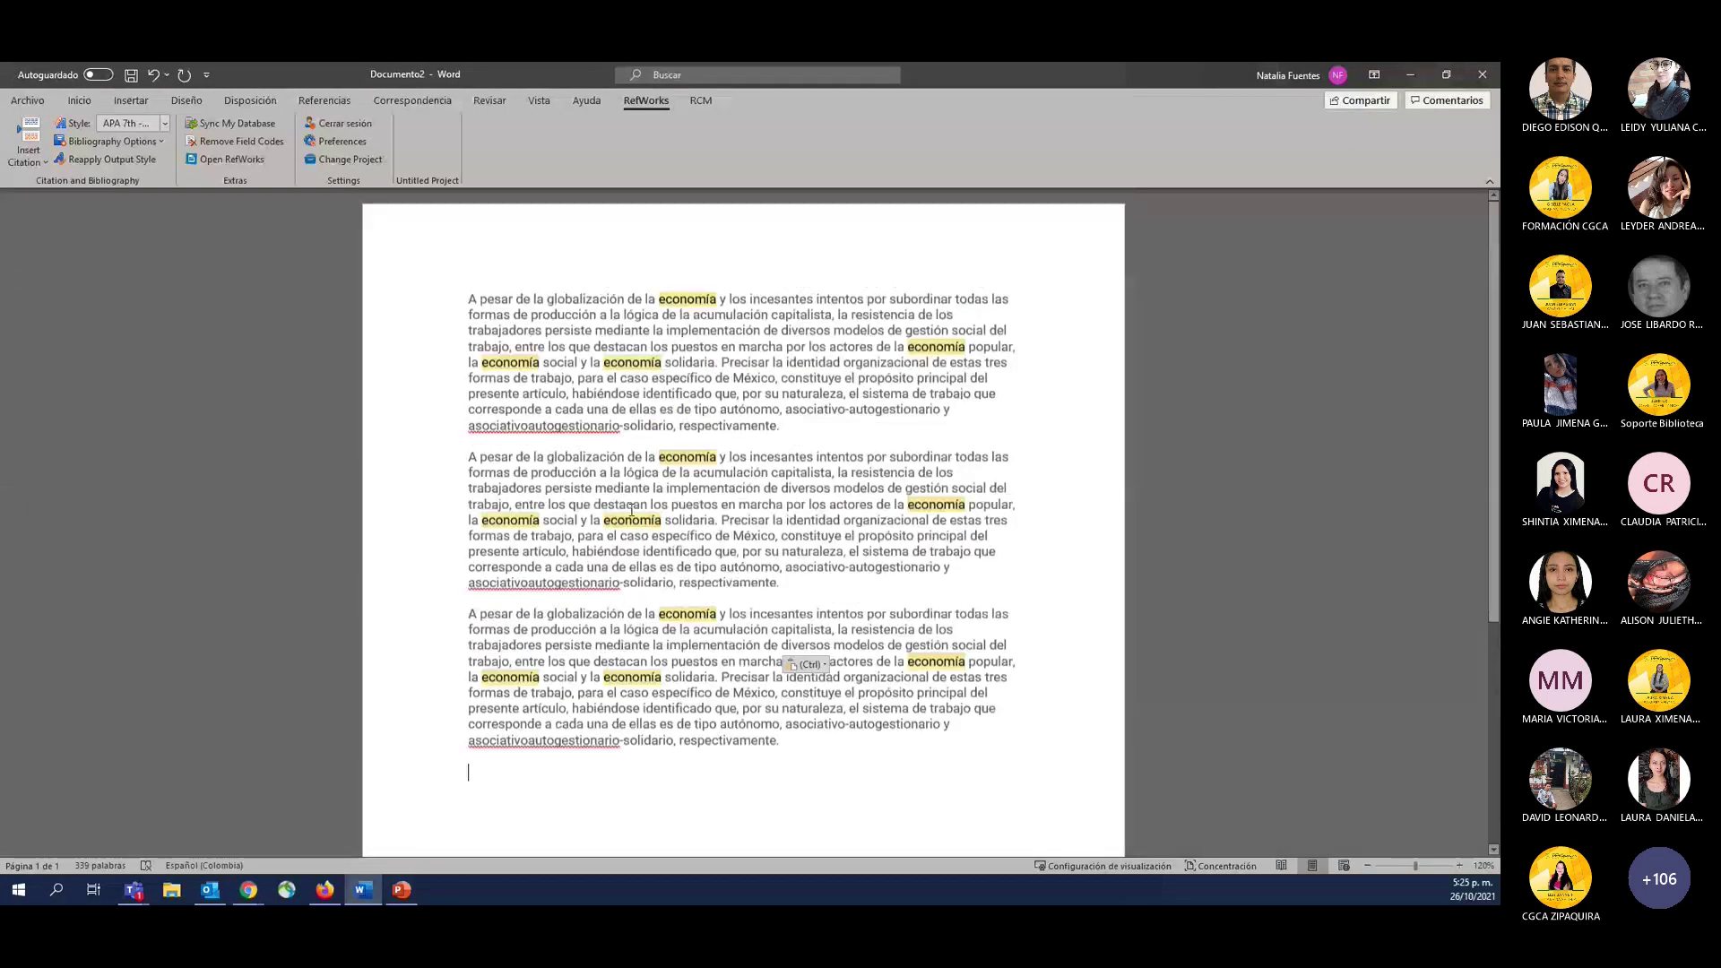
left_click(722, 362)
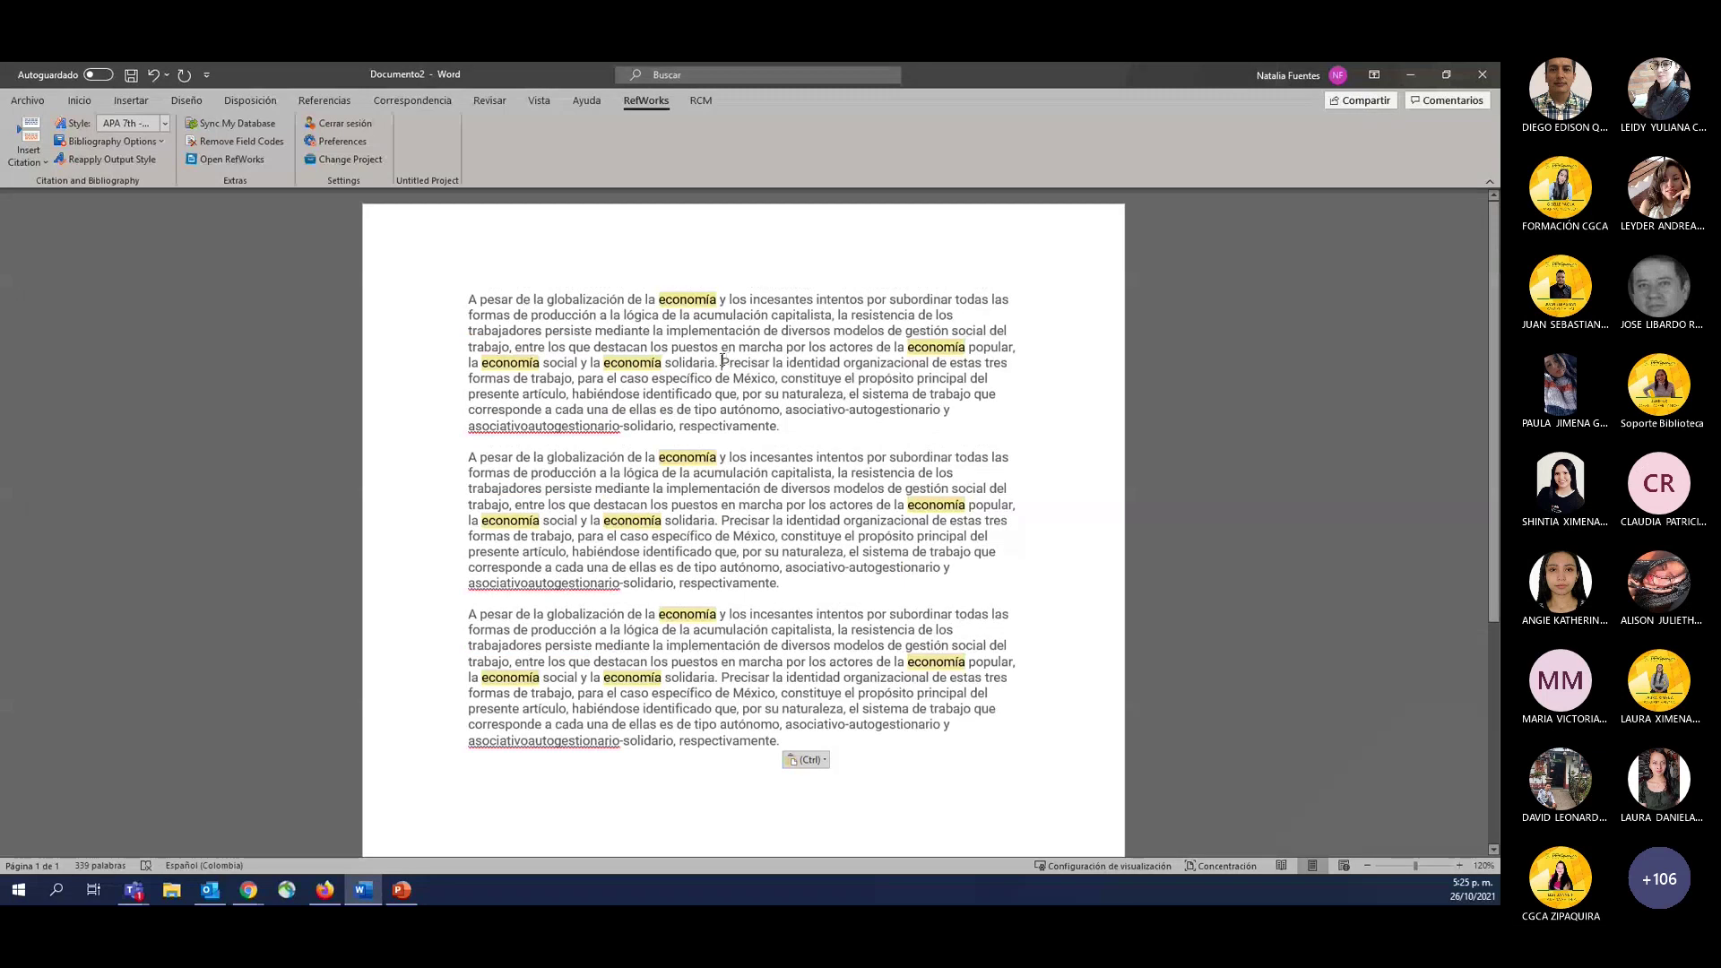
key("Return")
key("Return")
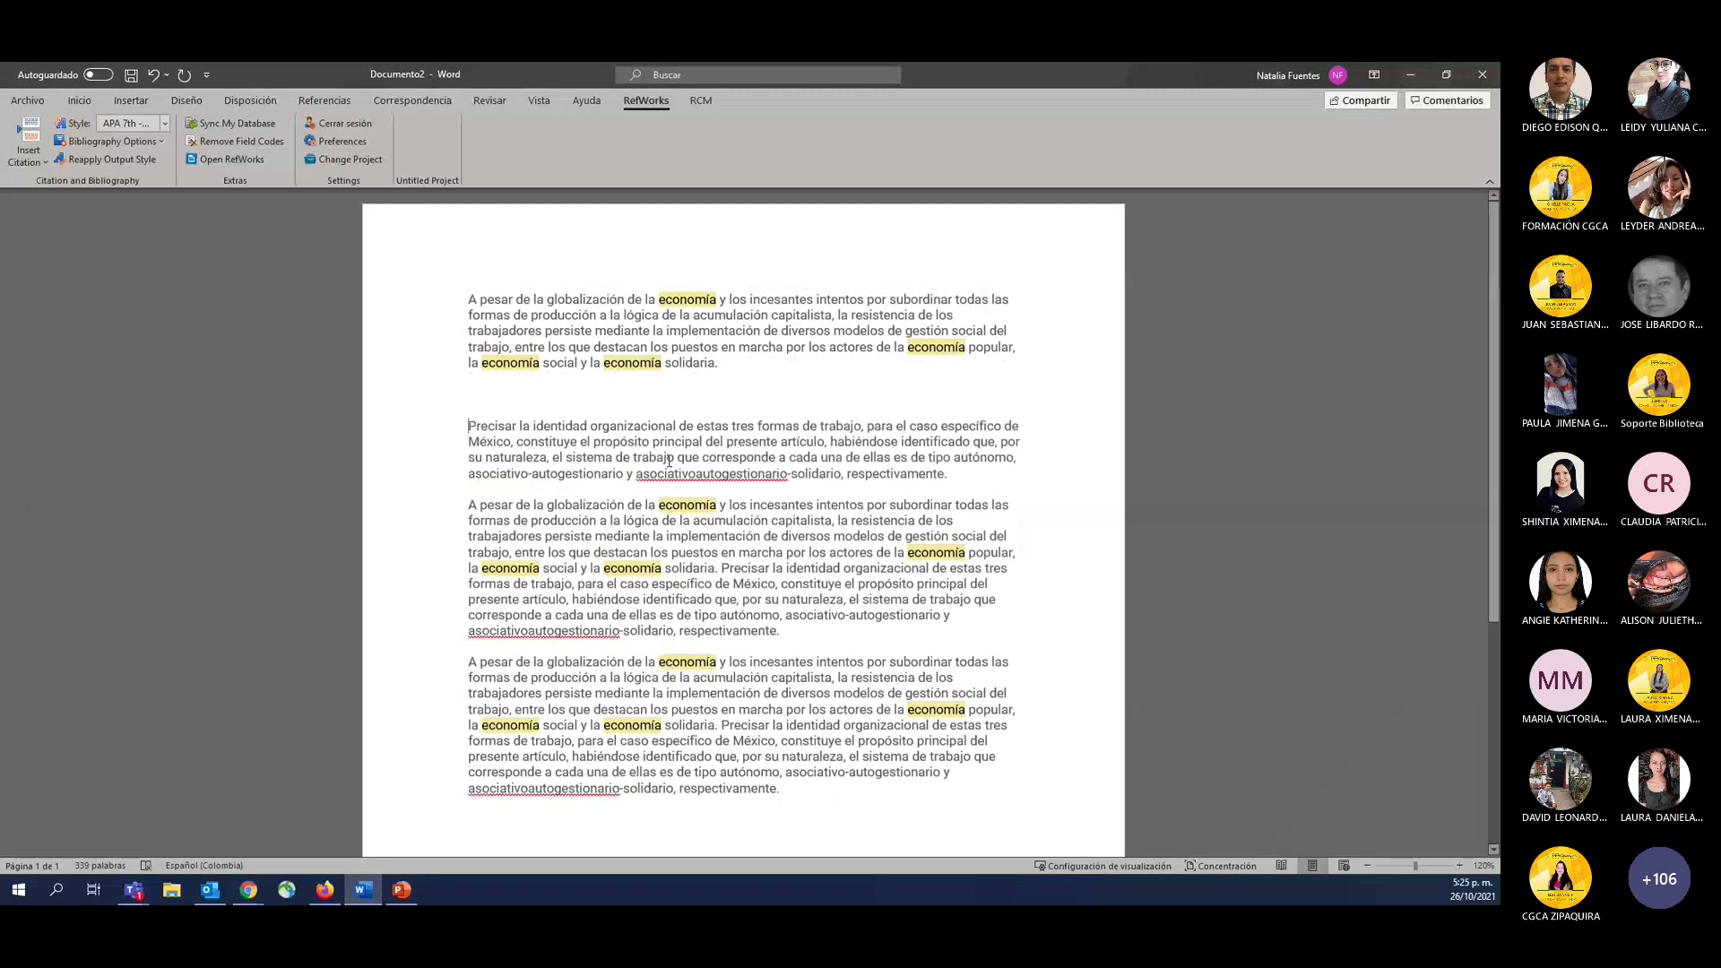
left_click(721, 569)
key("Return")
key("Return")
left_click(721, 741)
key("Return")
key("Return")
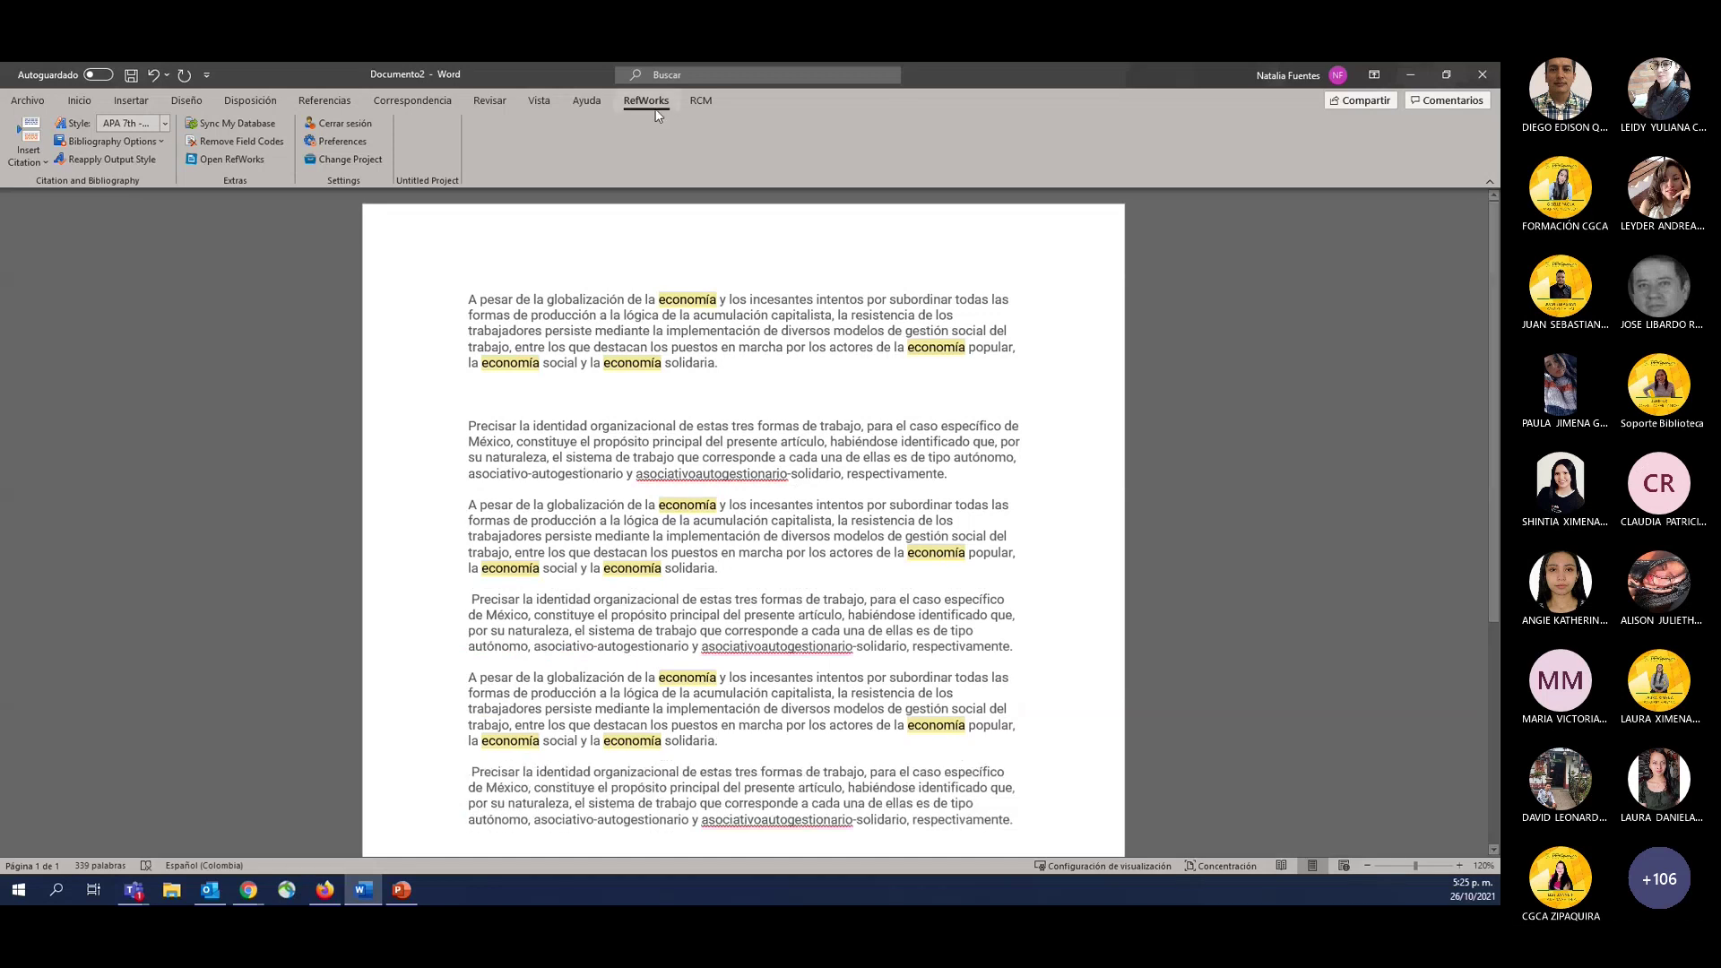
left_click(702, 101)
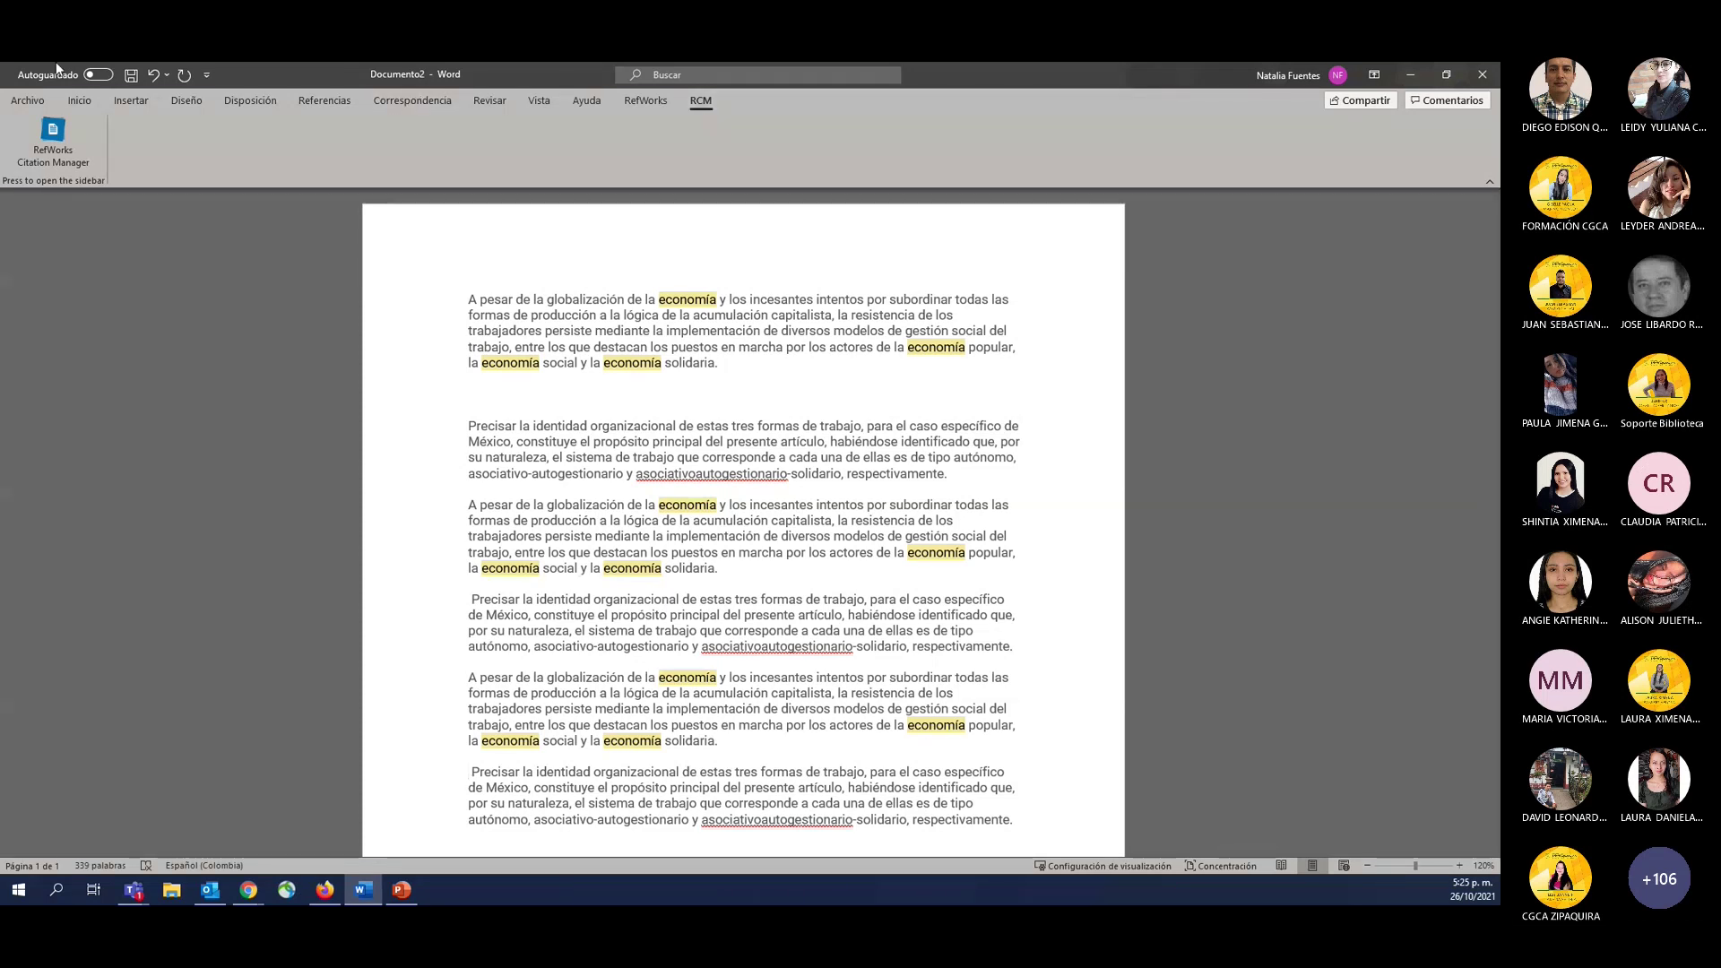
Launch the RefWorks Citation Manager sidebar, dismiss the 'Mensaje importante' notice, and focus the reference search.
left_click(45, 151)
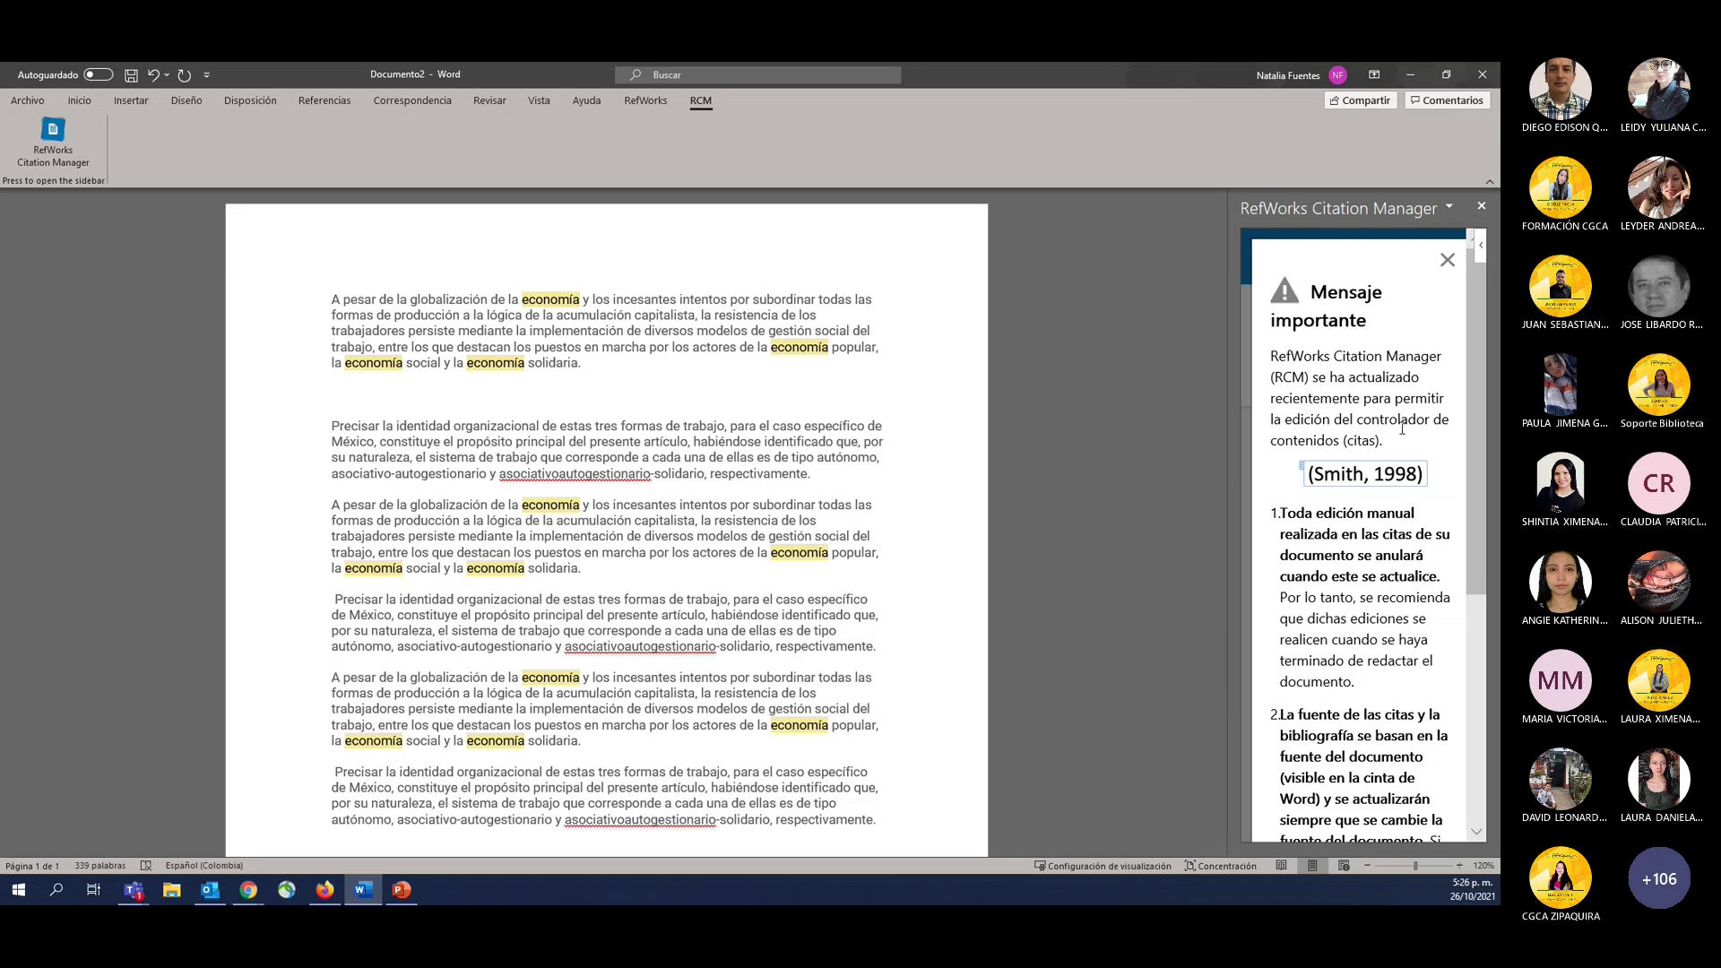
left_click(1448, 260)
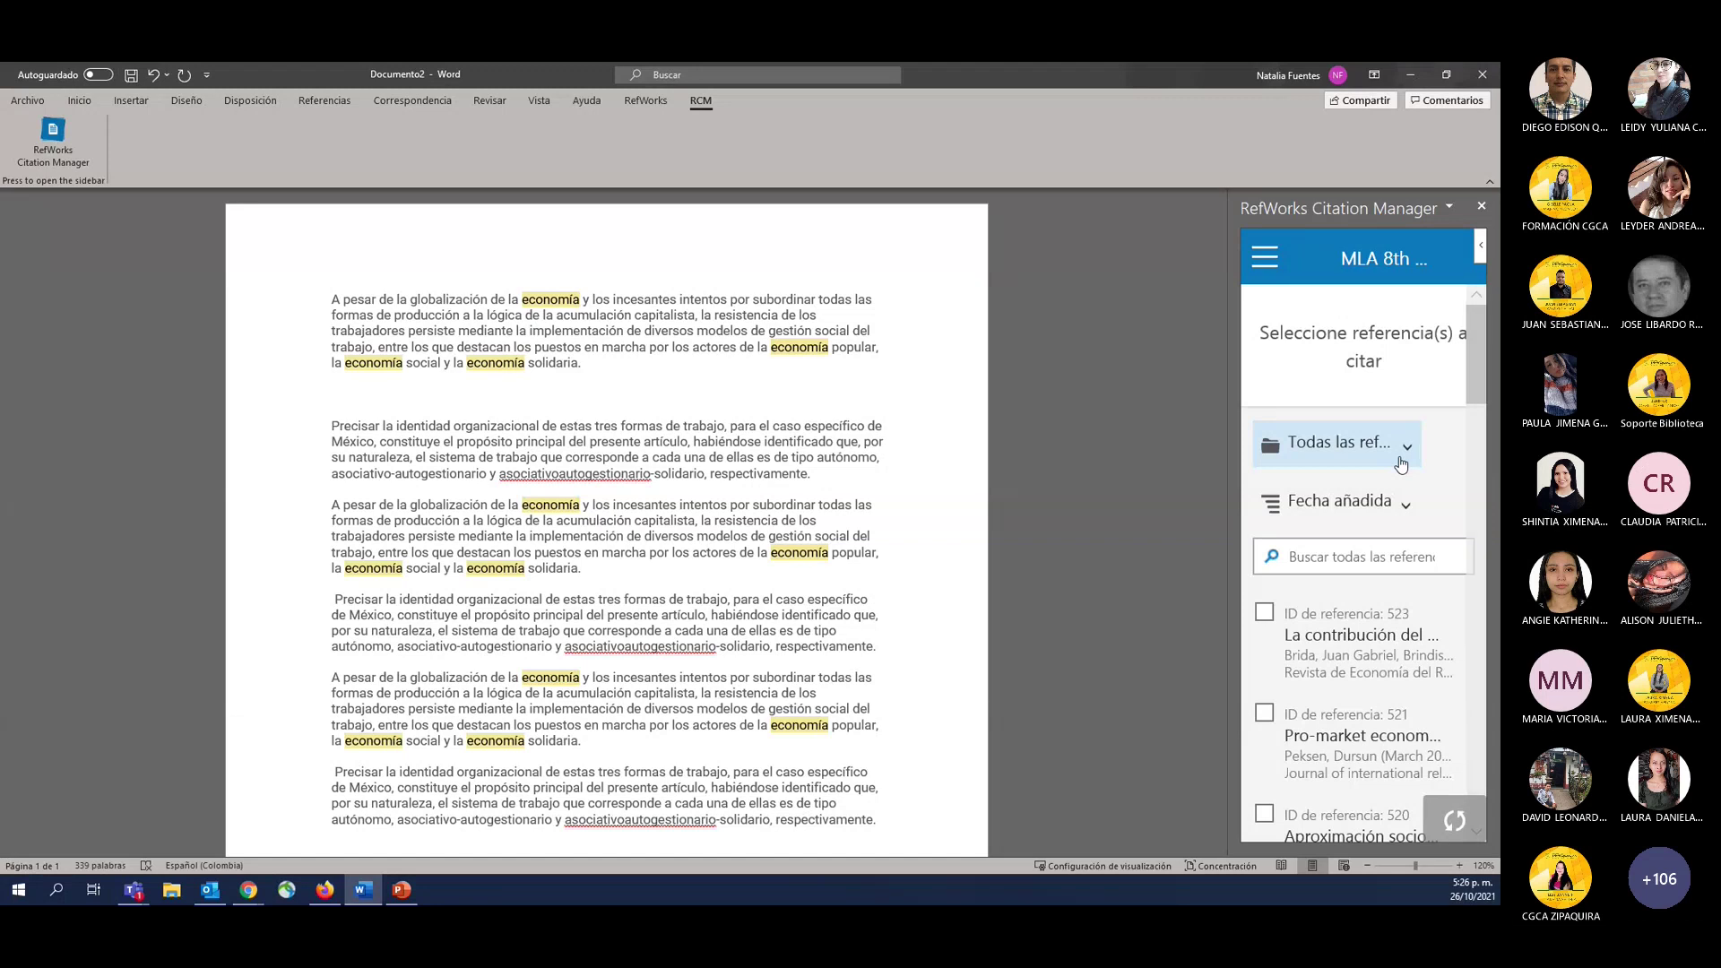
left_click(1420, 555)
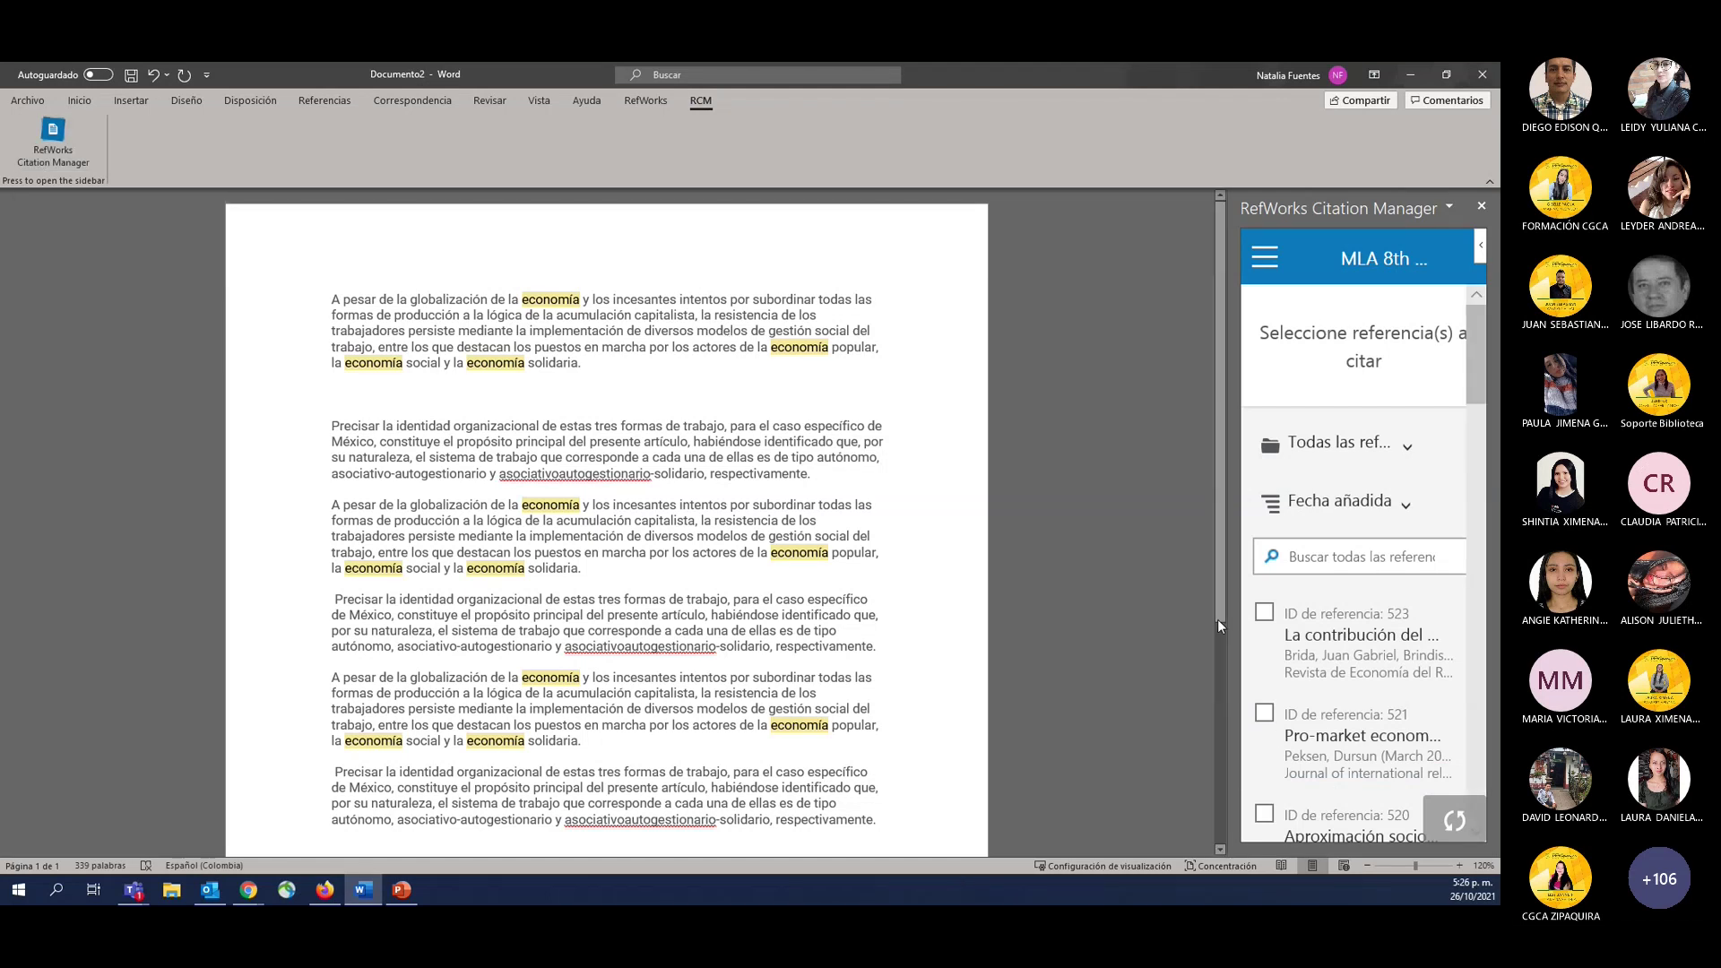
left_click(1318, 556)
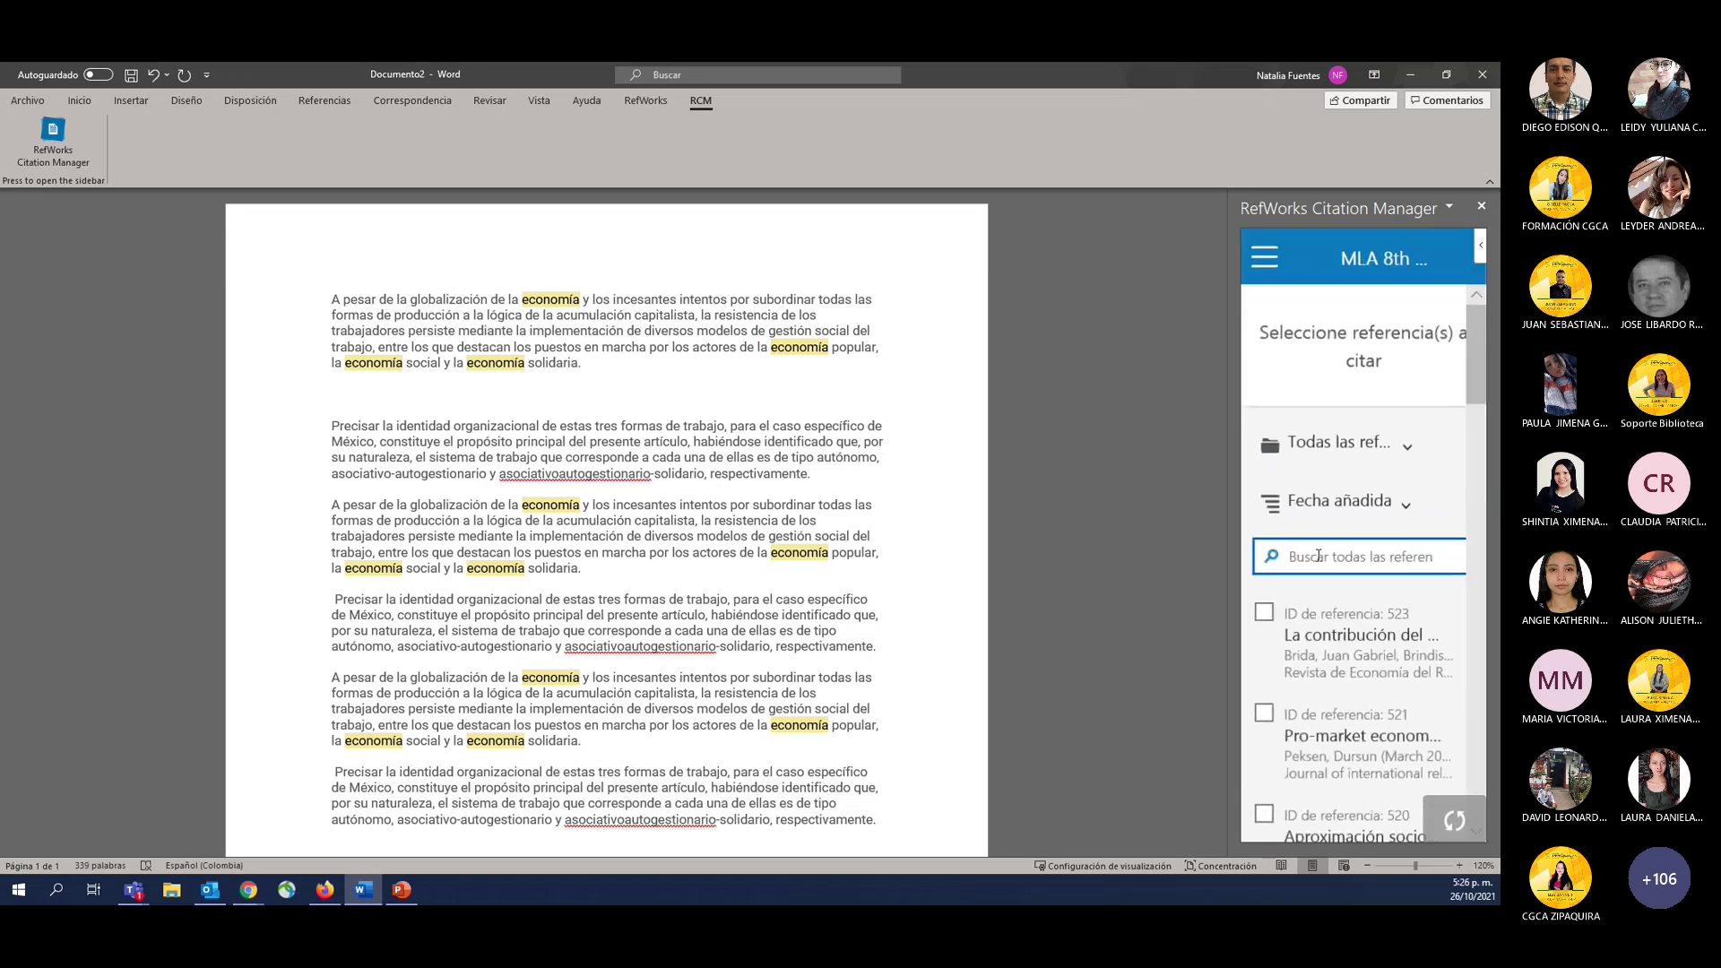
left_click(1358, 436)
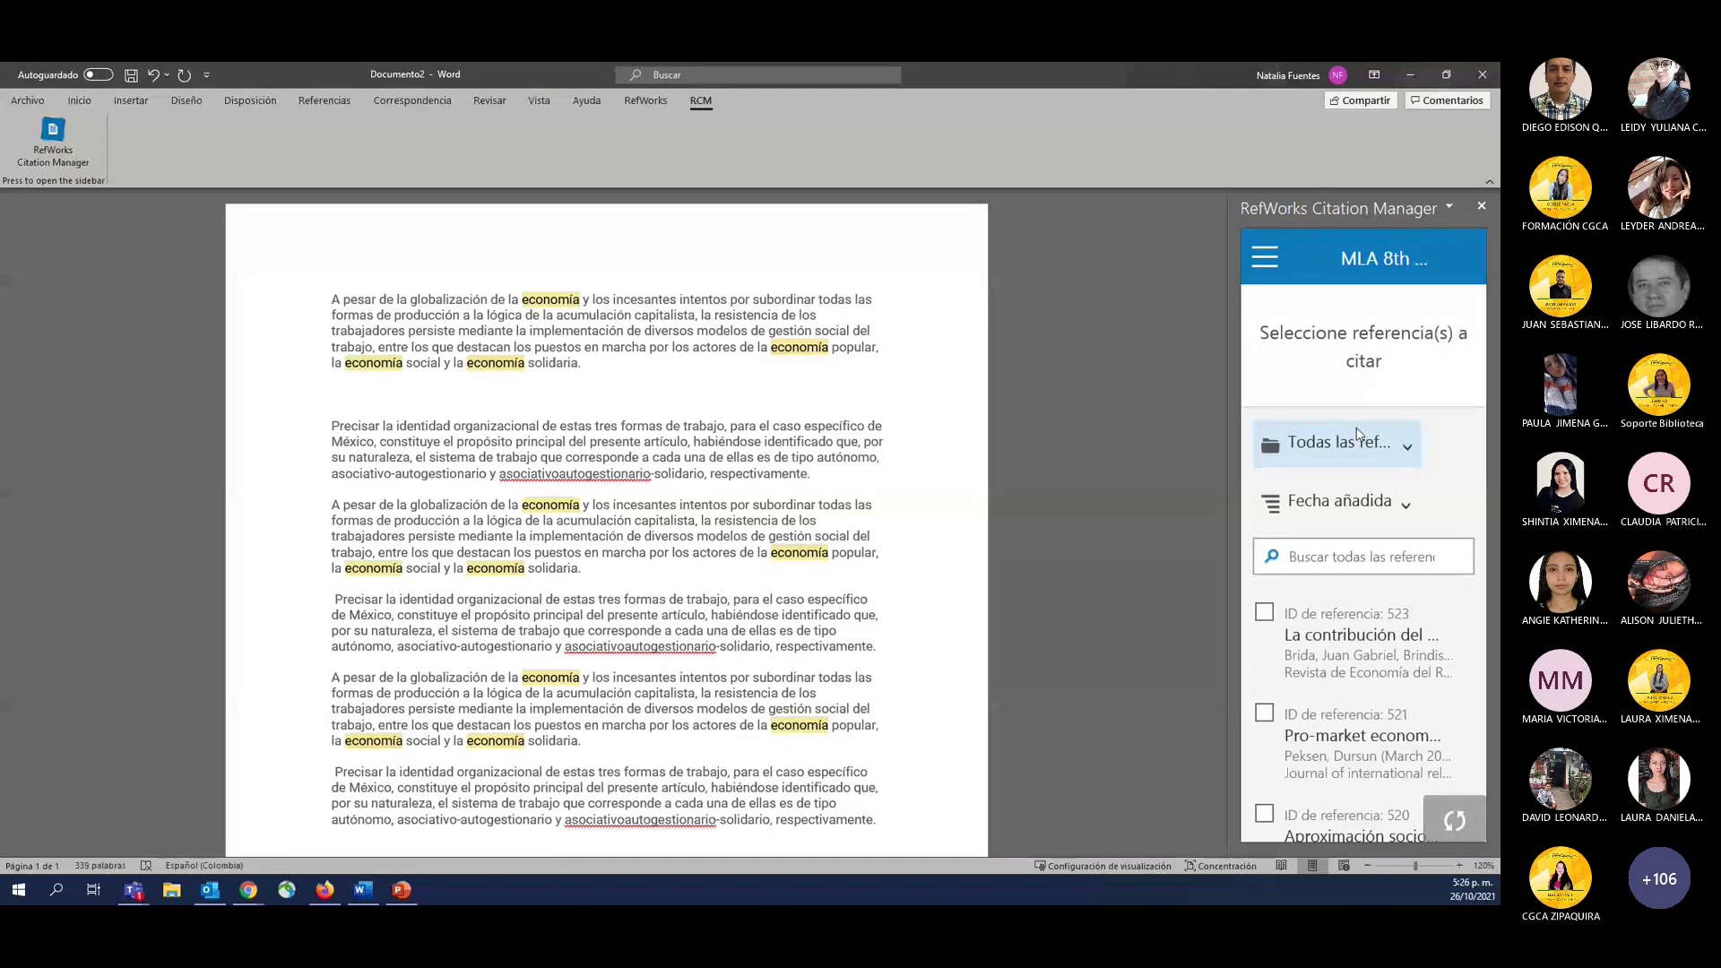
key("alt+Tab")
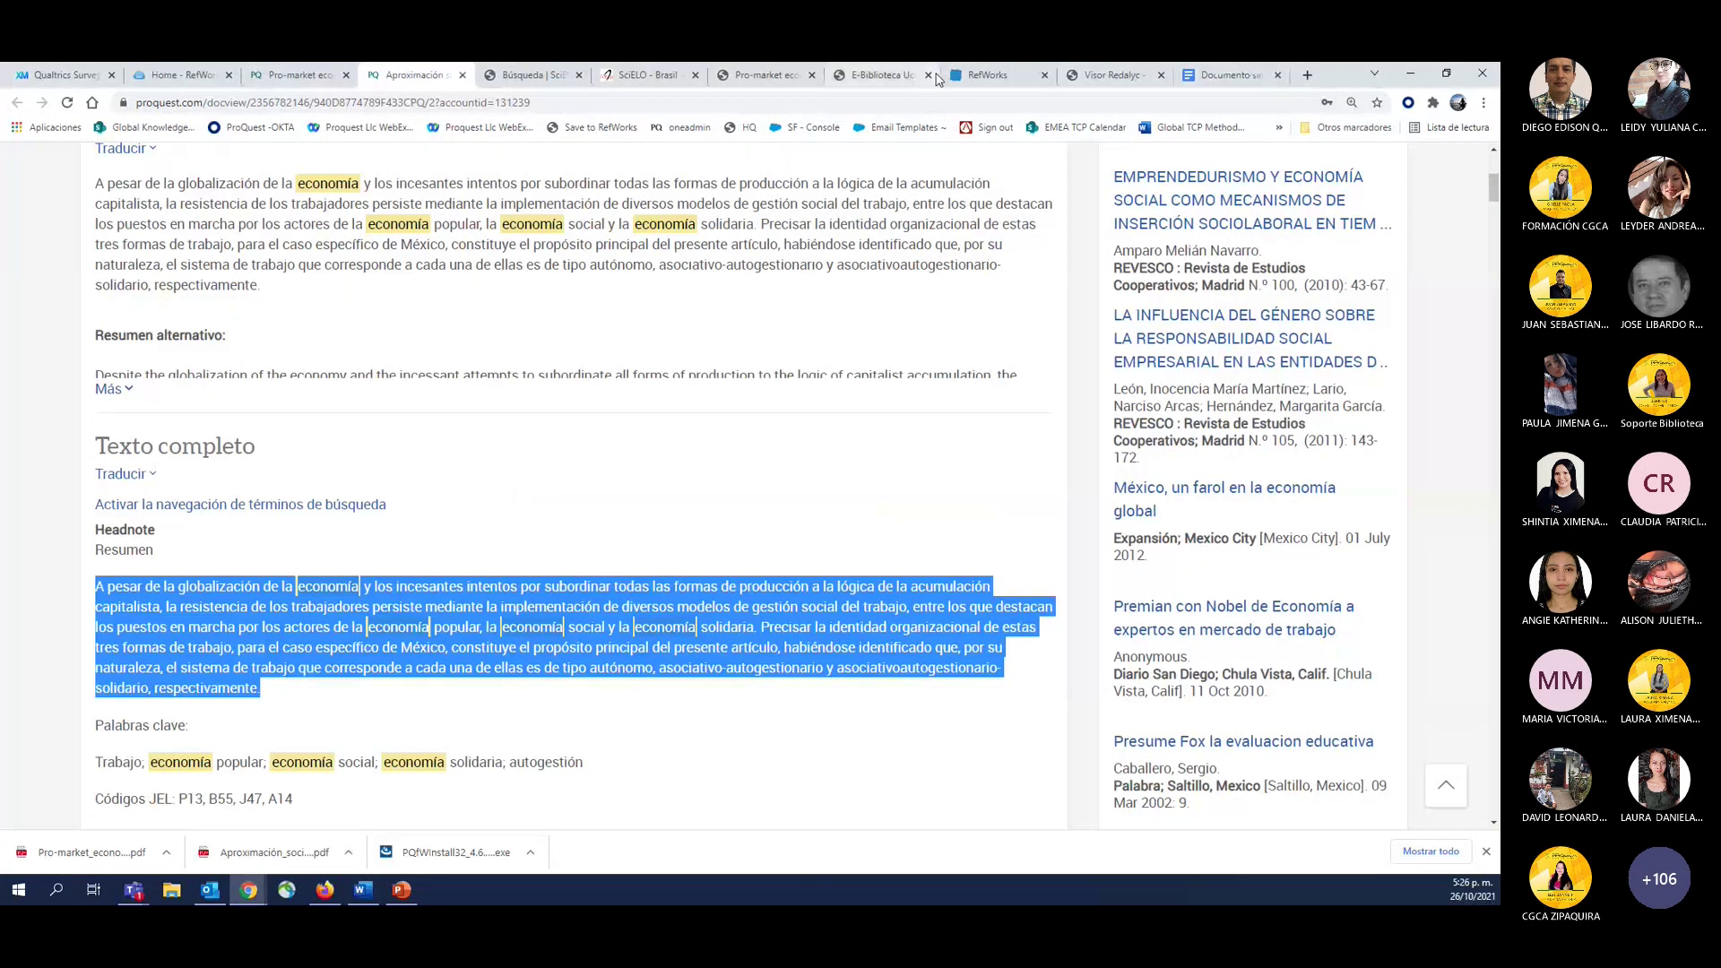
left_click(987, 75)
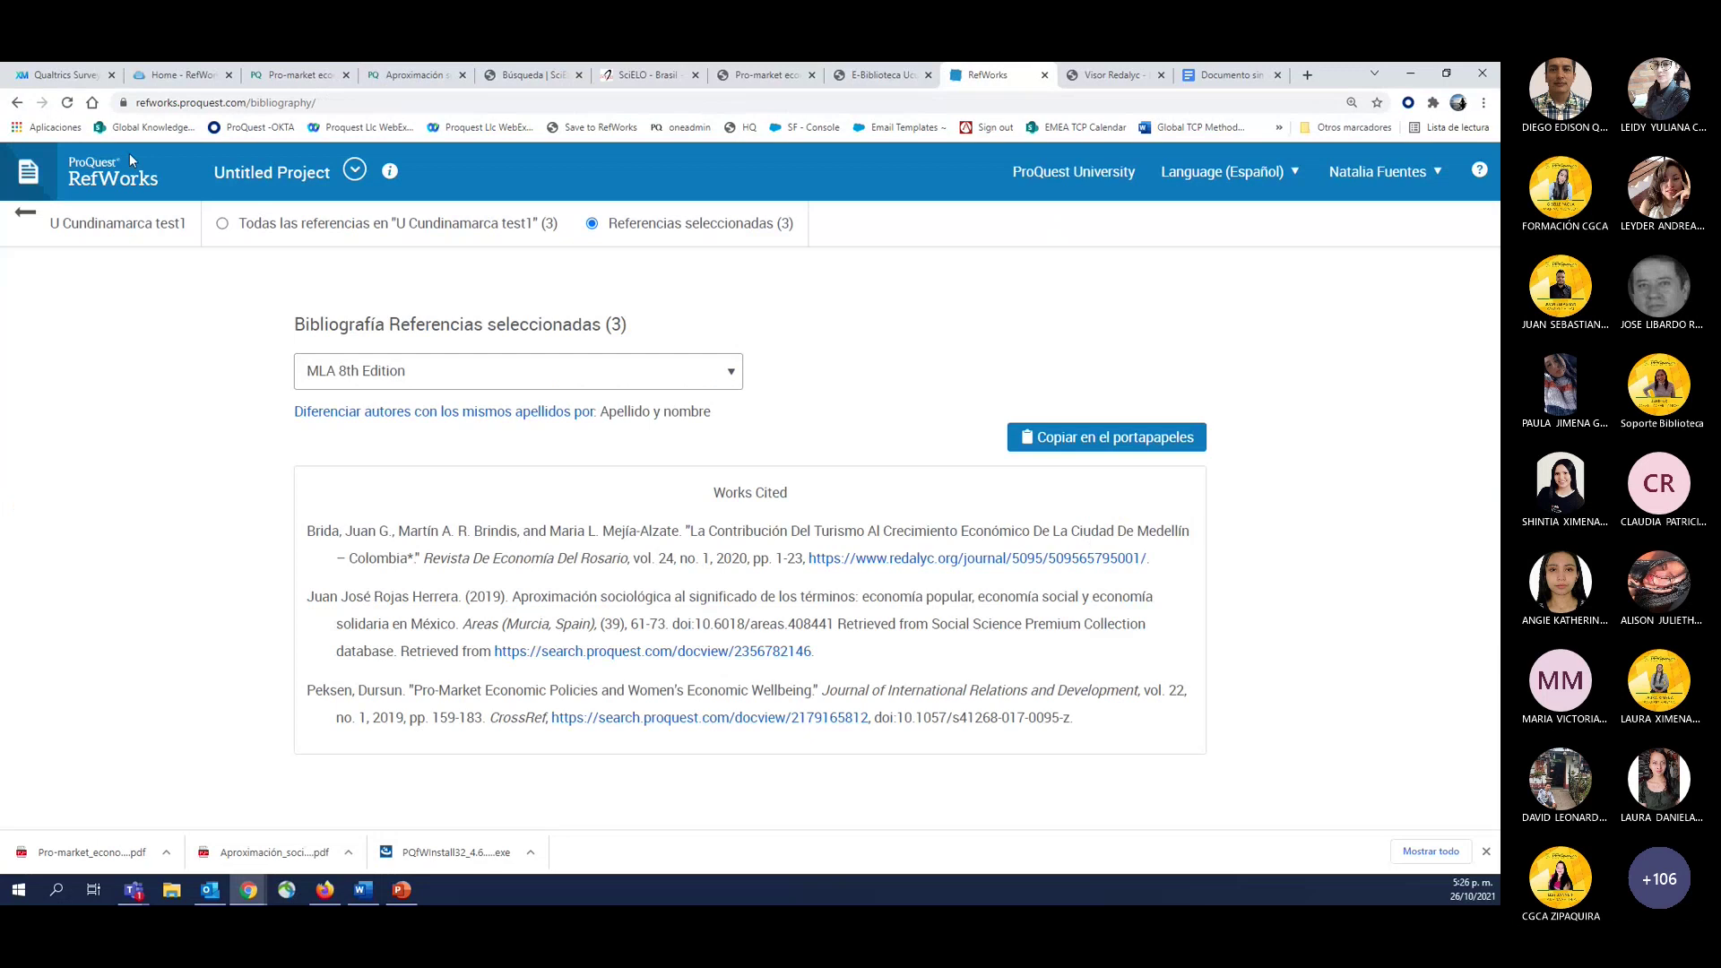
left_click(136, 203)
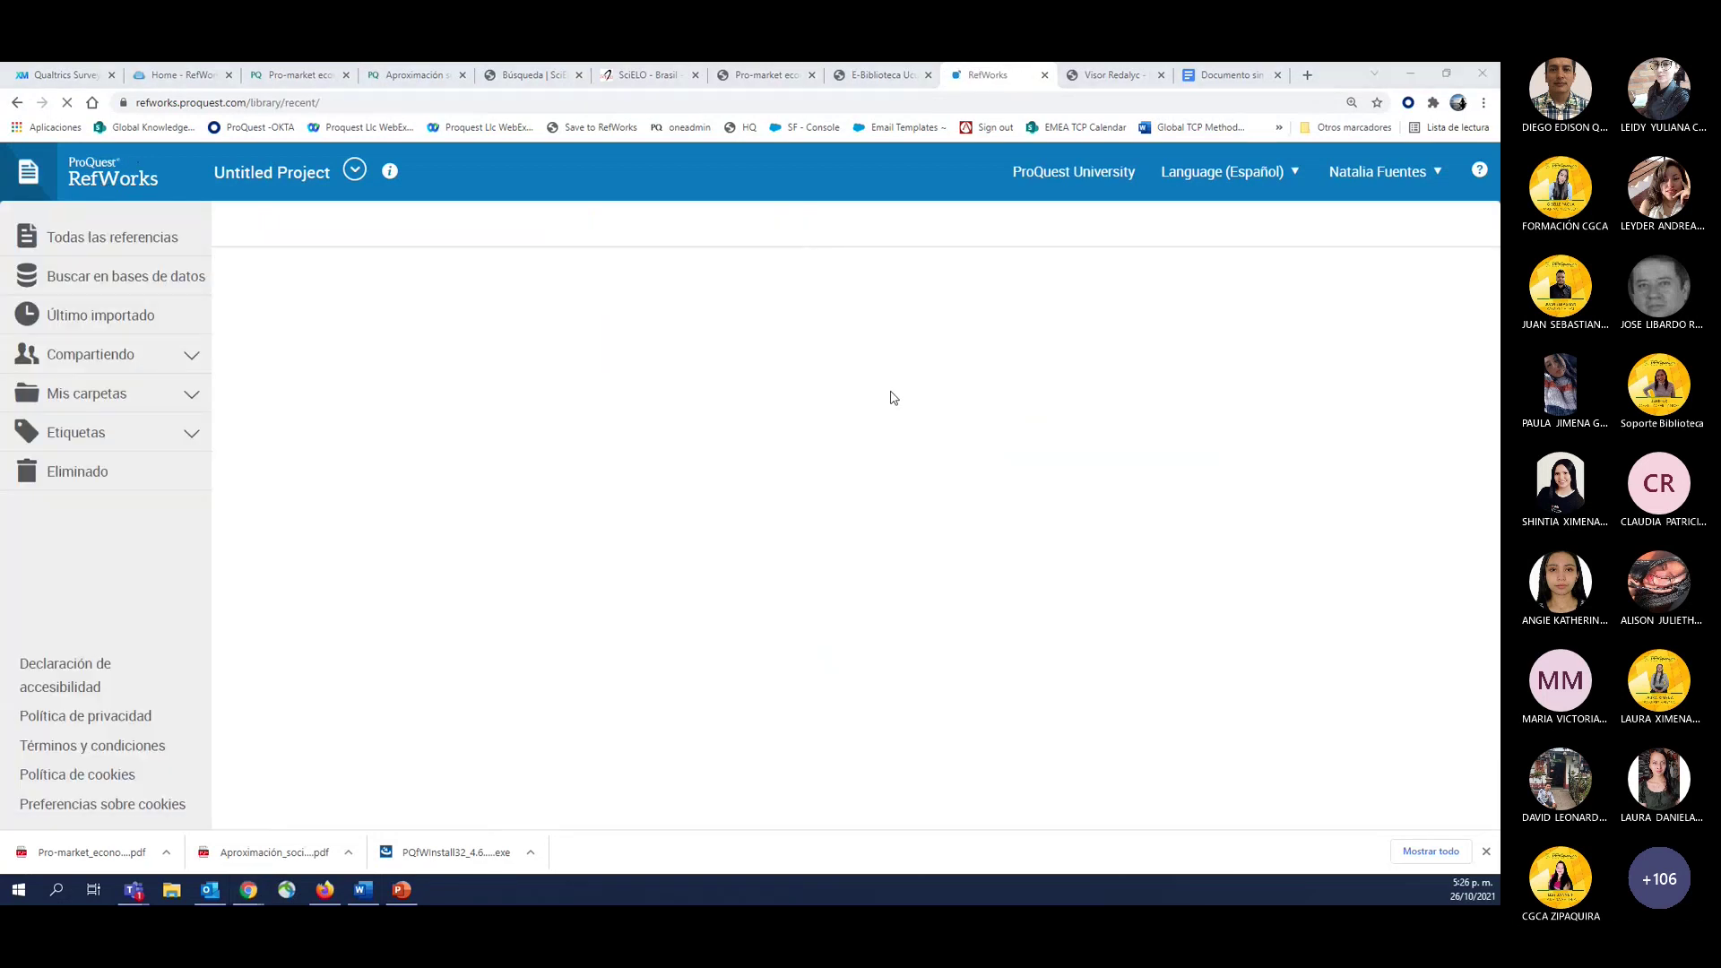
key("alt+Tab")
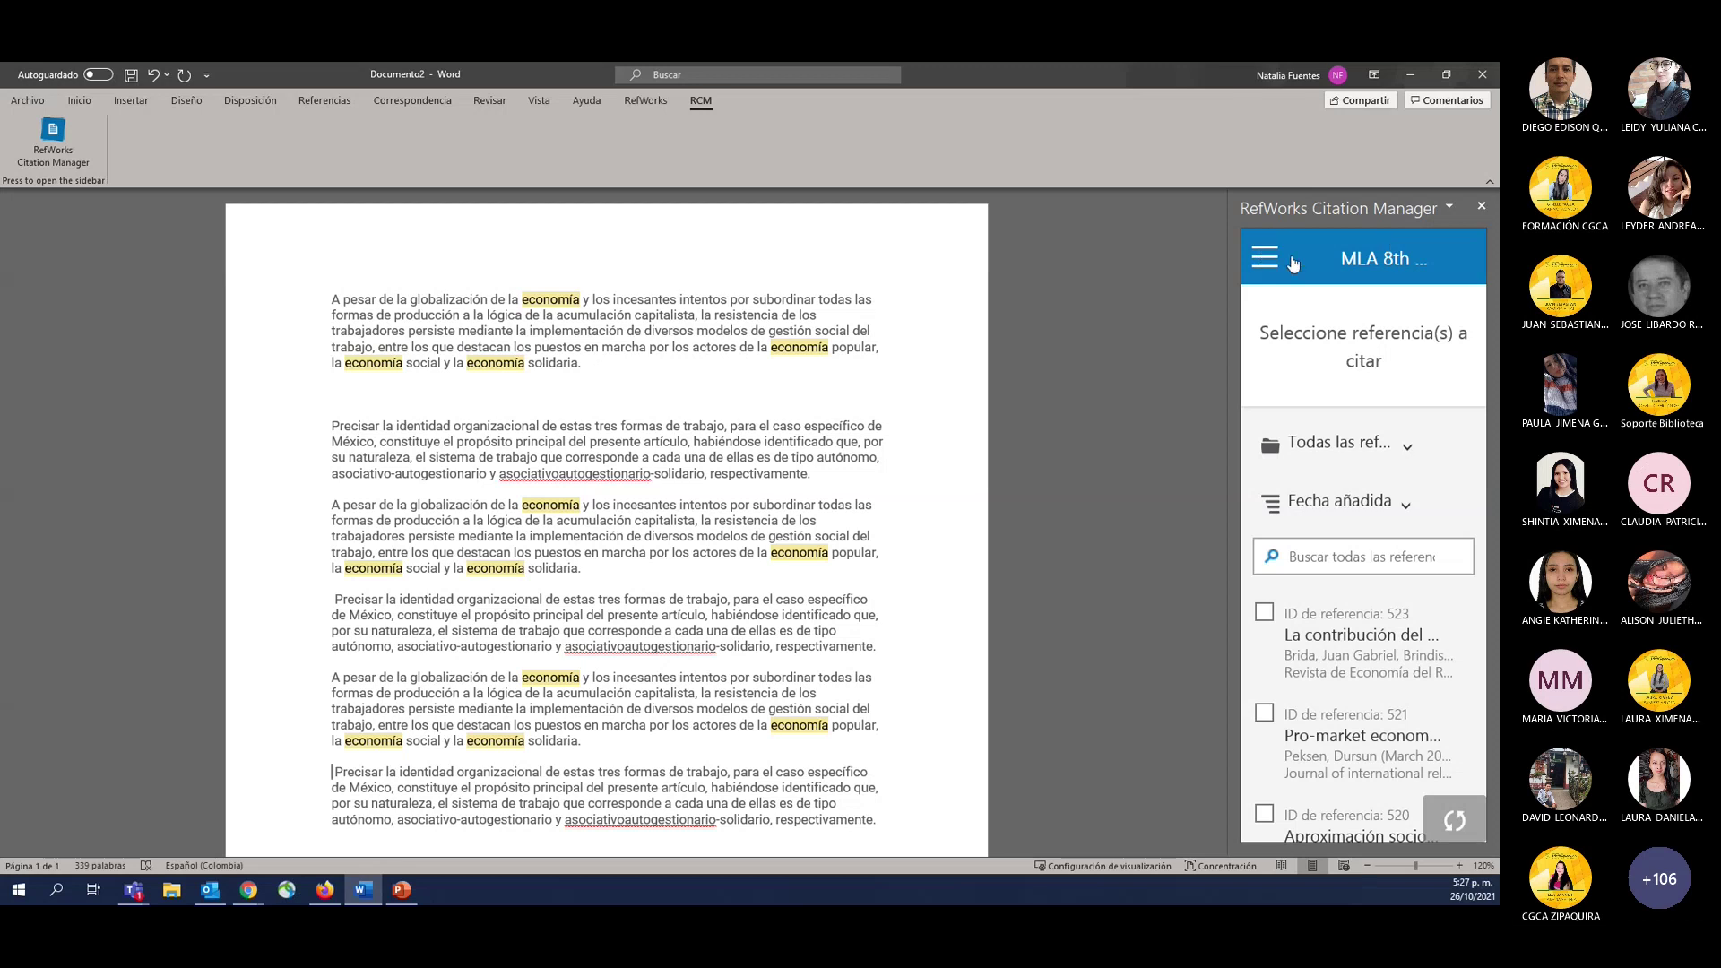
Under Estilos de citas, search 'APA 7th', choose 'APA 7th - No Case Changes' and click Actualizar.
left_click(1258, 274)
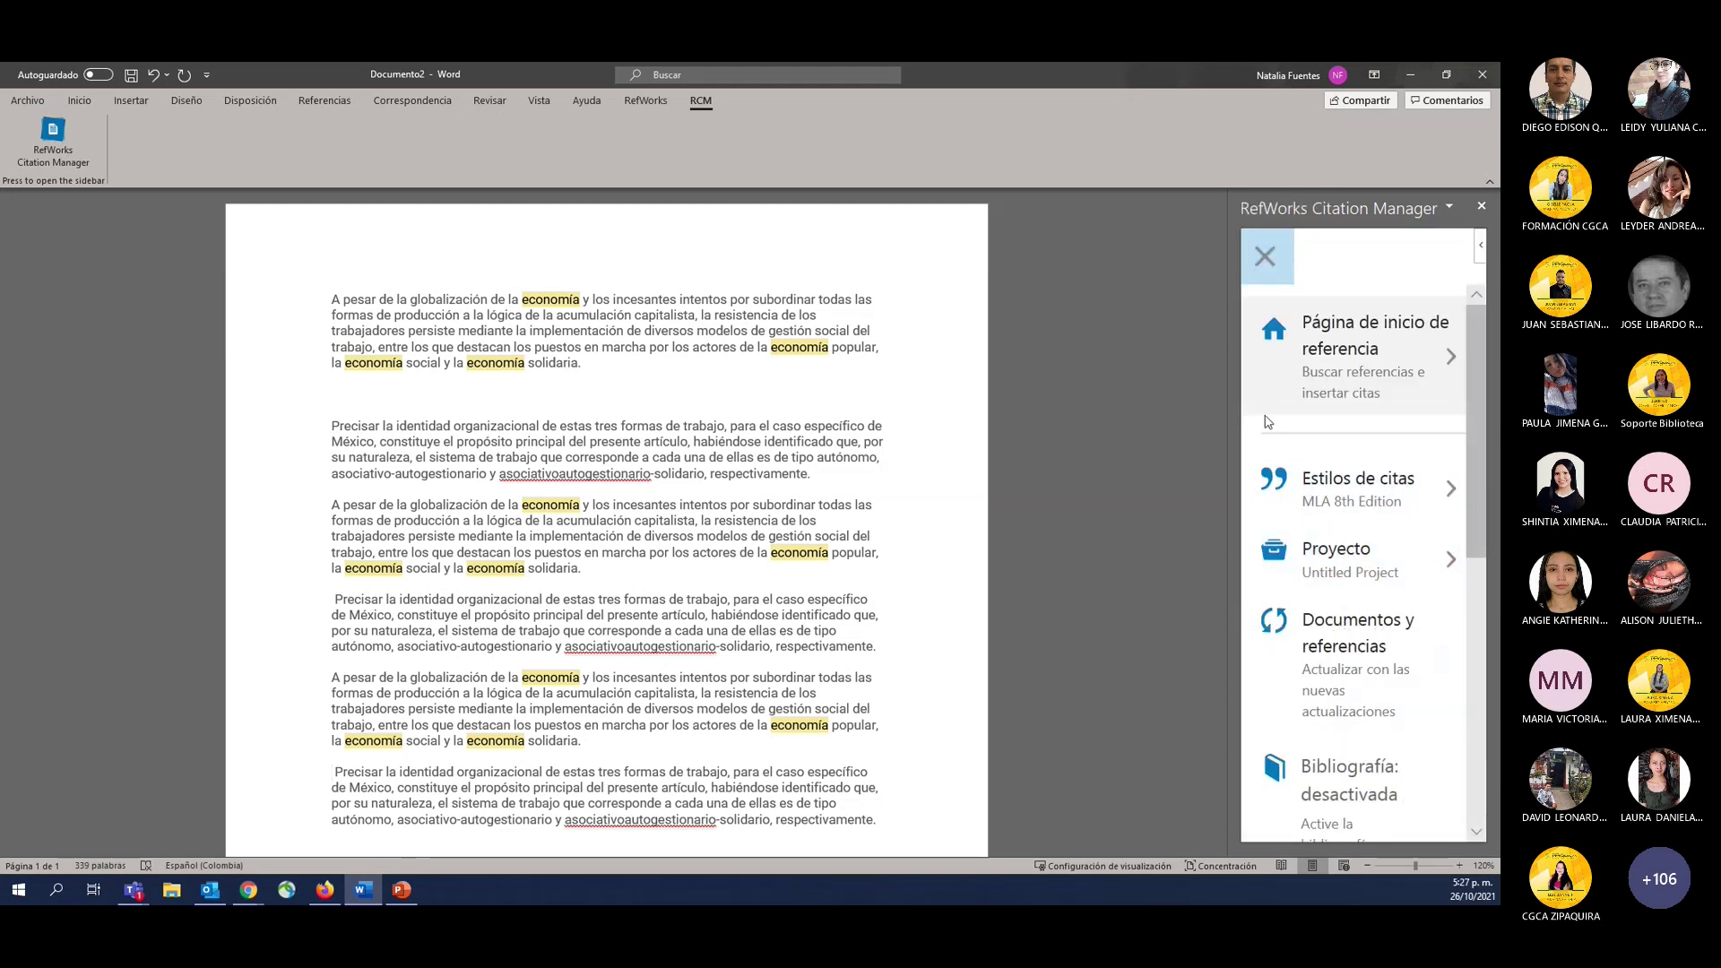
left_click(1325, 504)
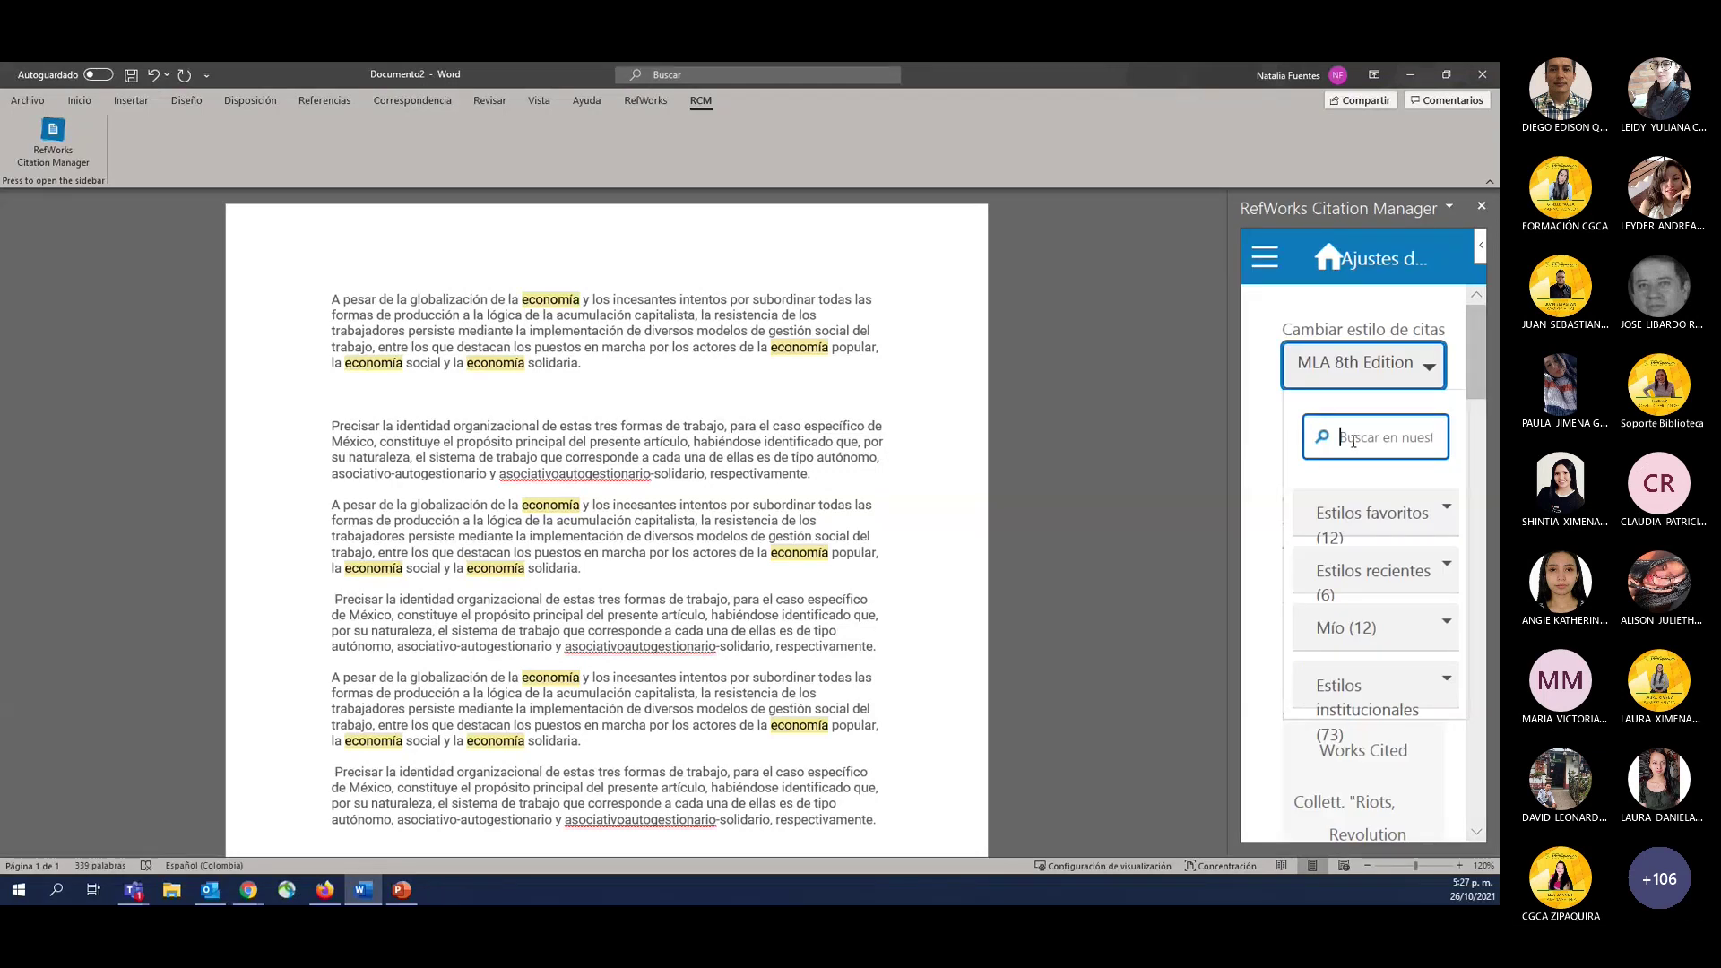
type("APA")
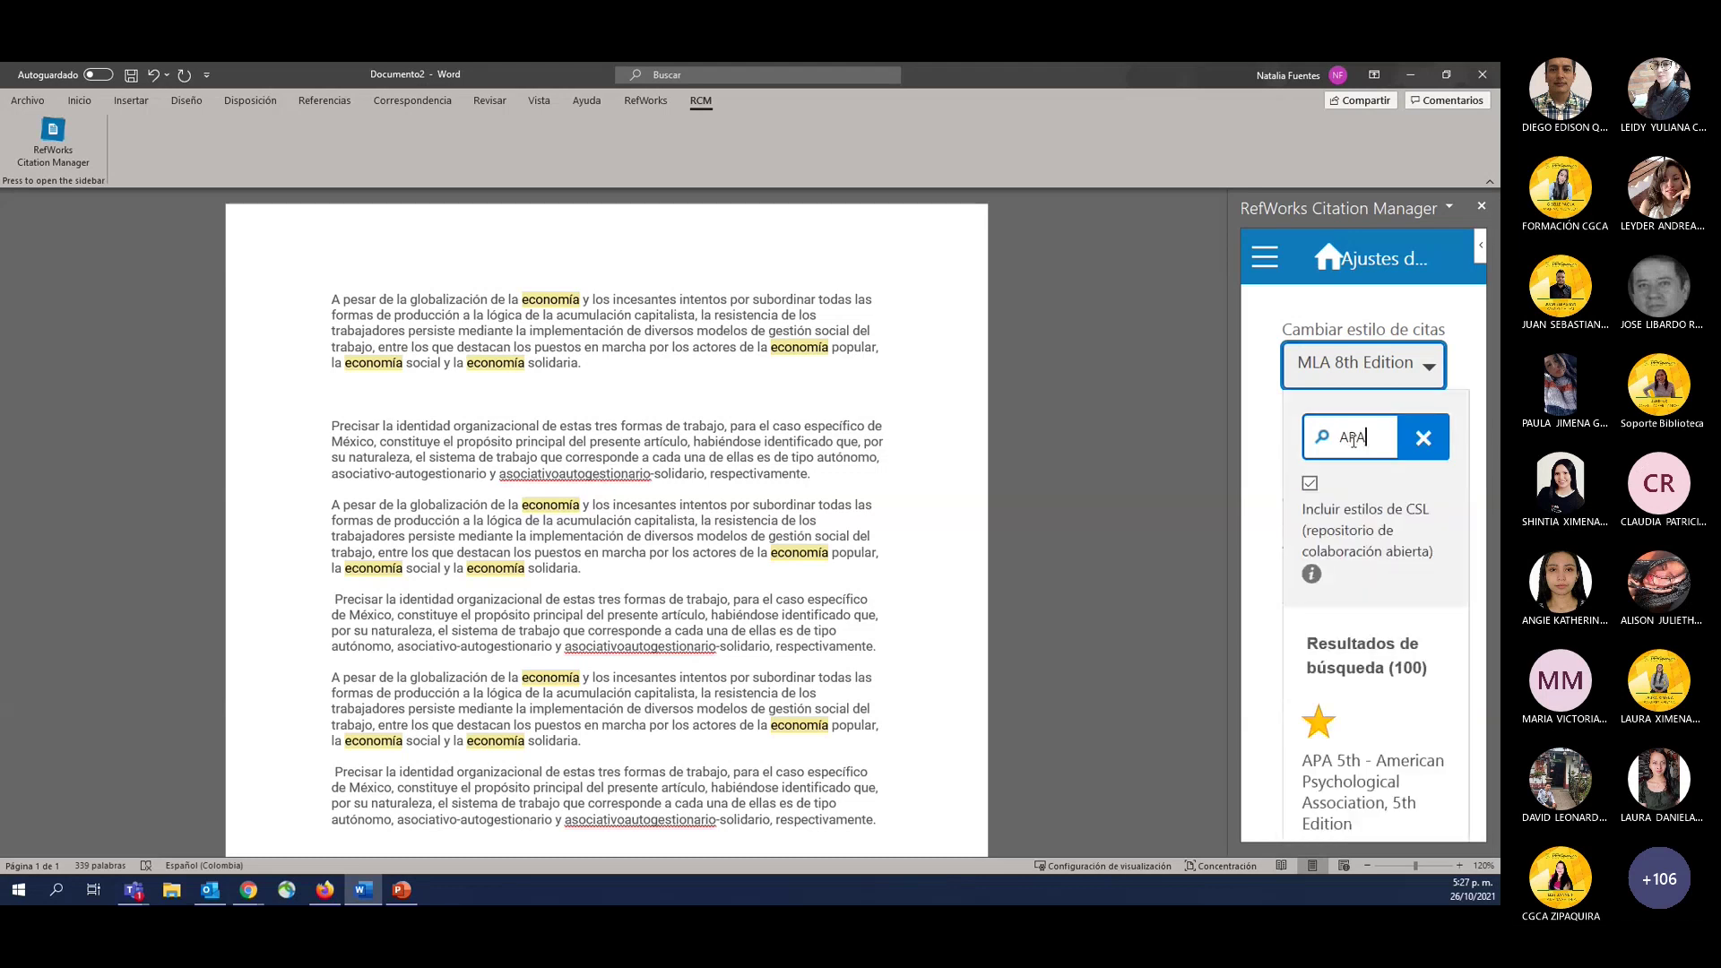
scroll(1403, 679, "down", 2)
scroll(1403, 678, "down", 5)
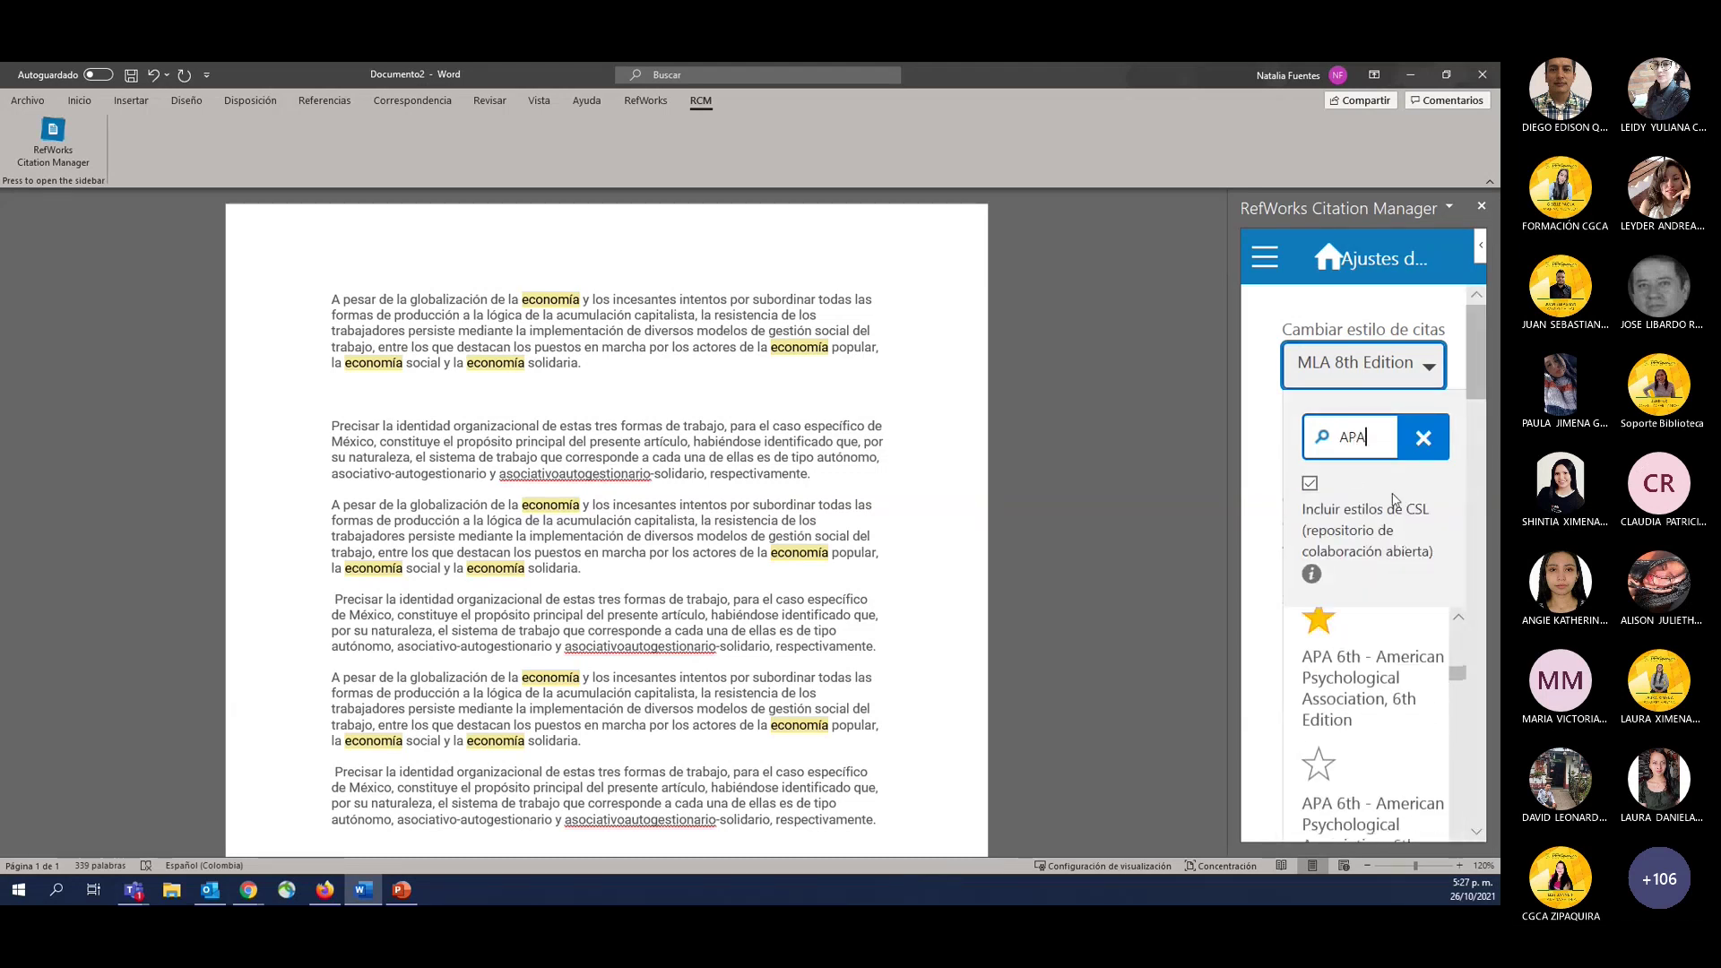
type("7TH")
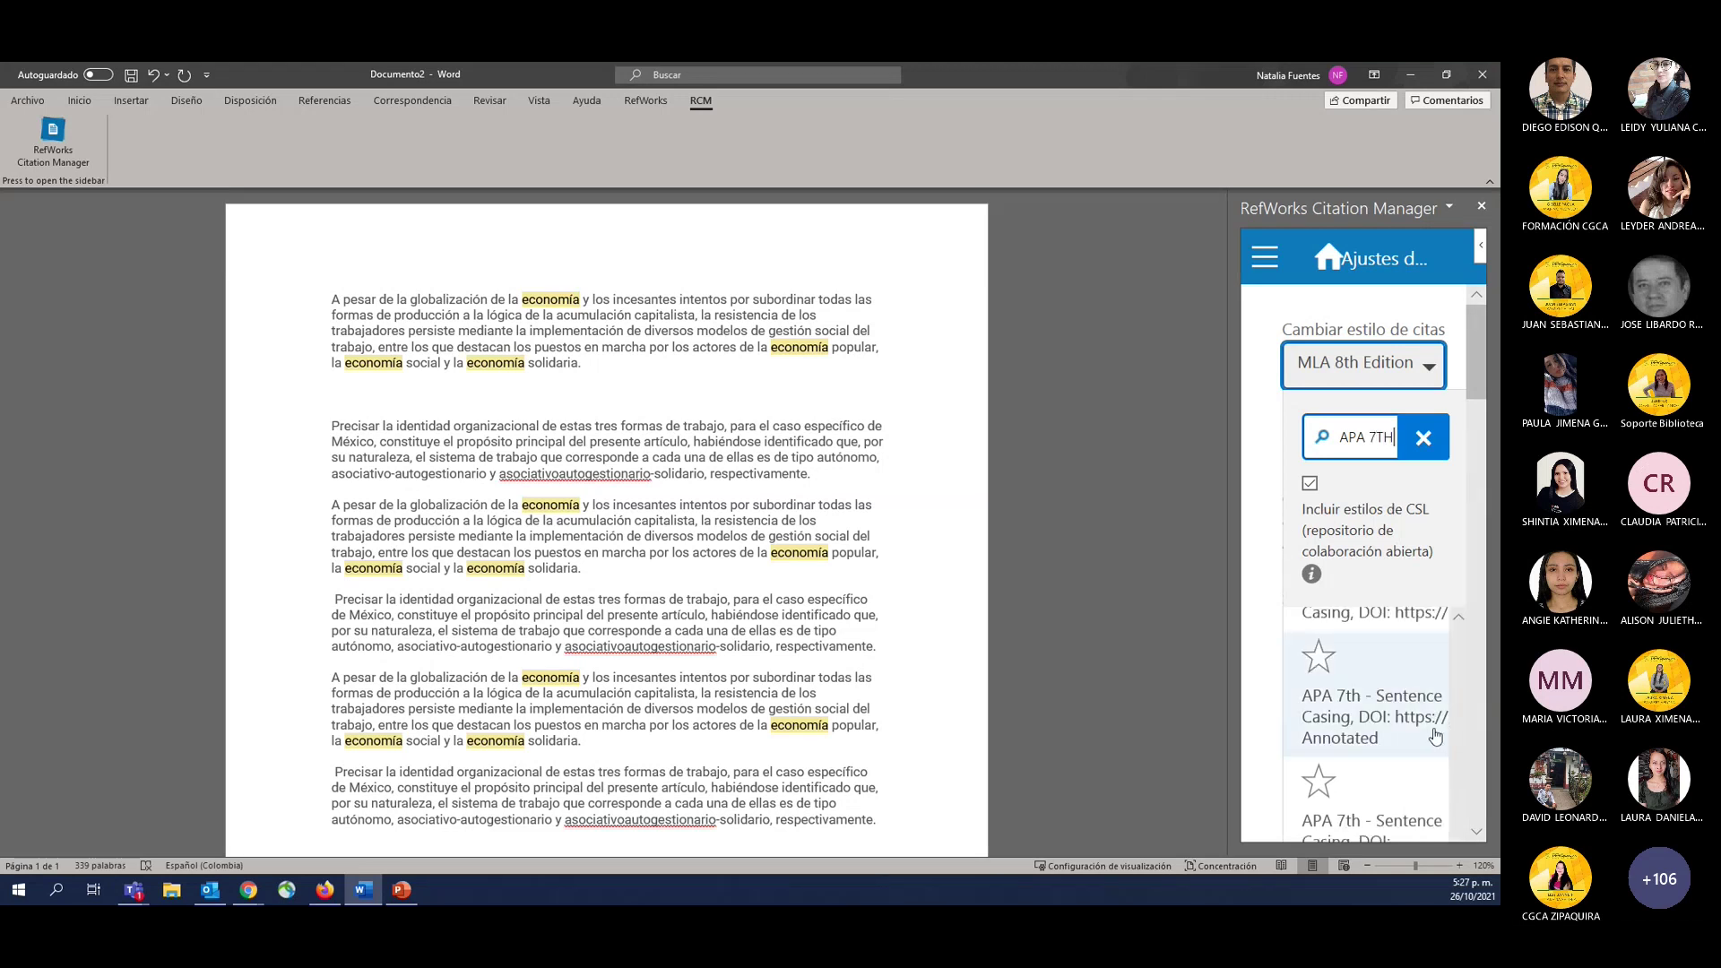
scroll(1425, 726, "up", 1)
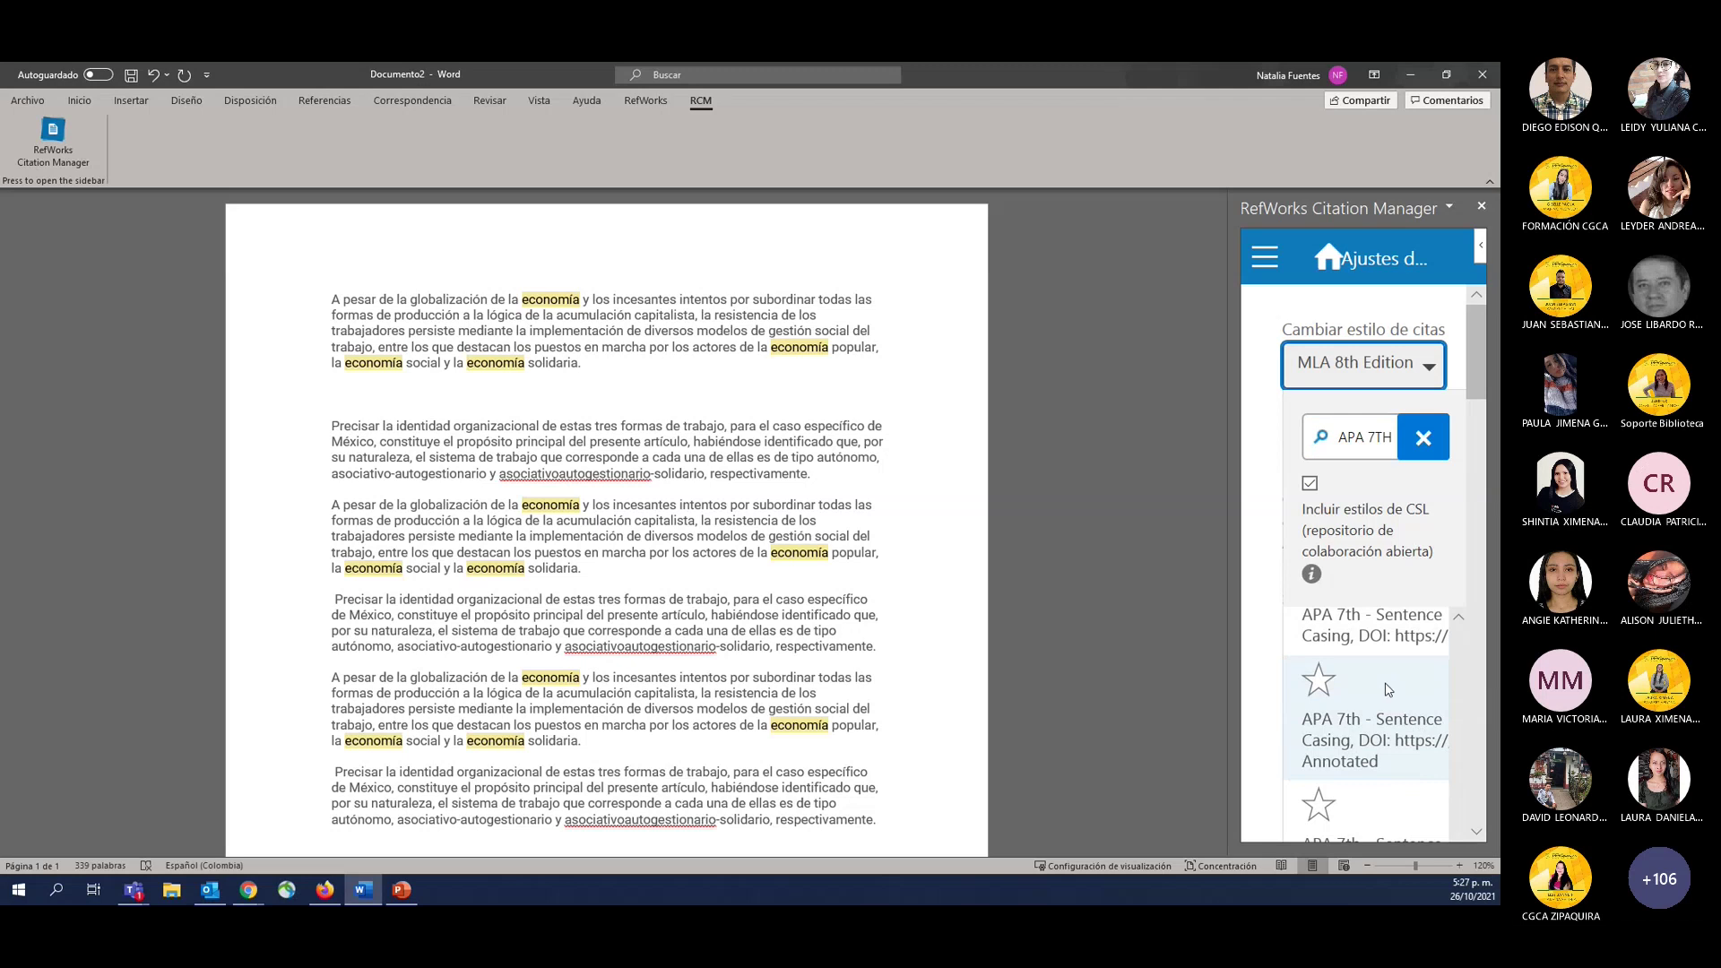
scroll(1388, 691, "down", 3)
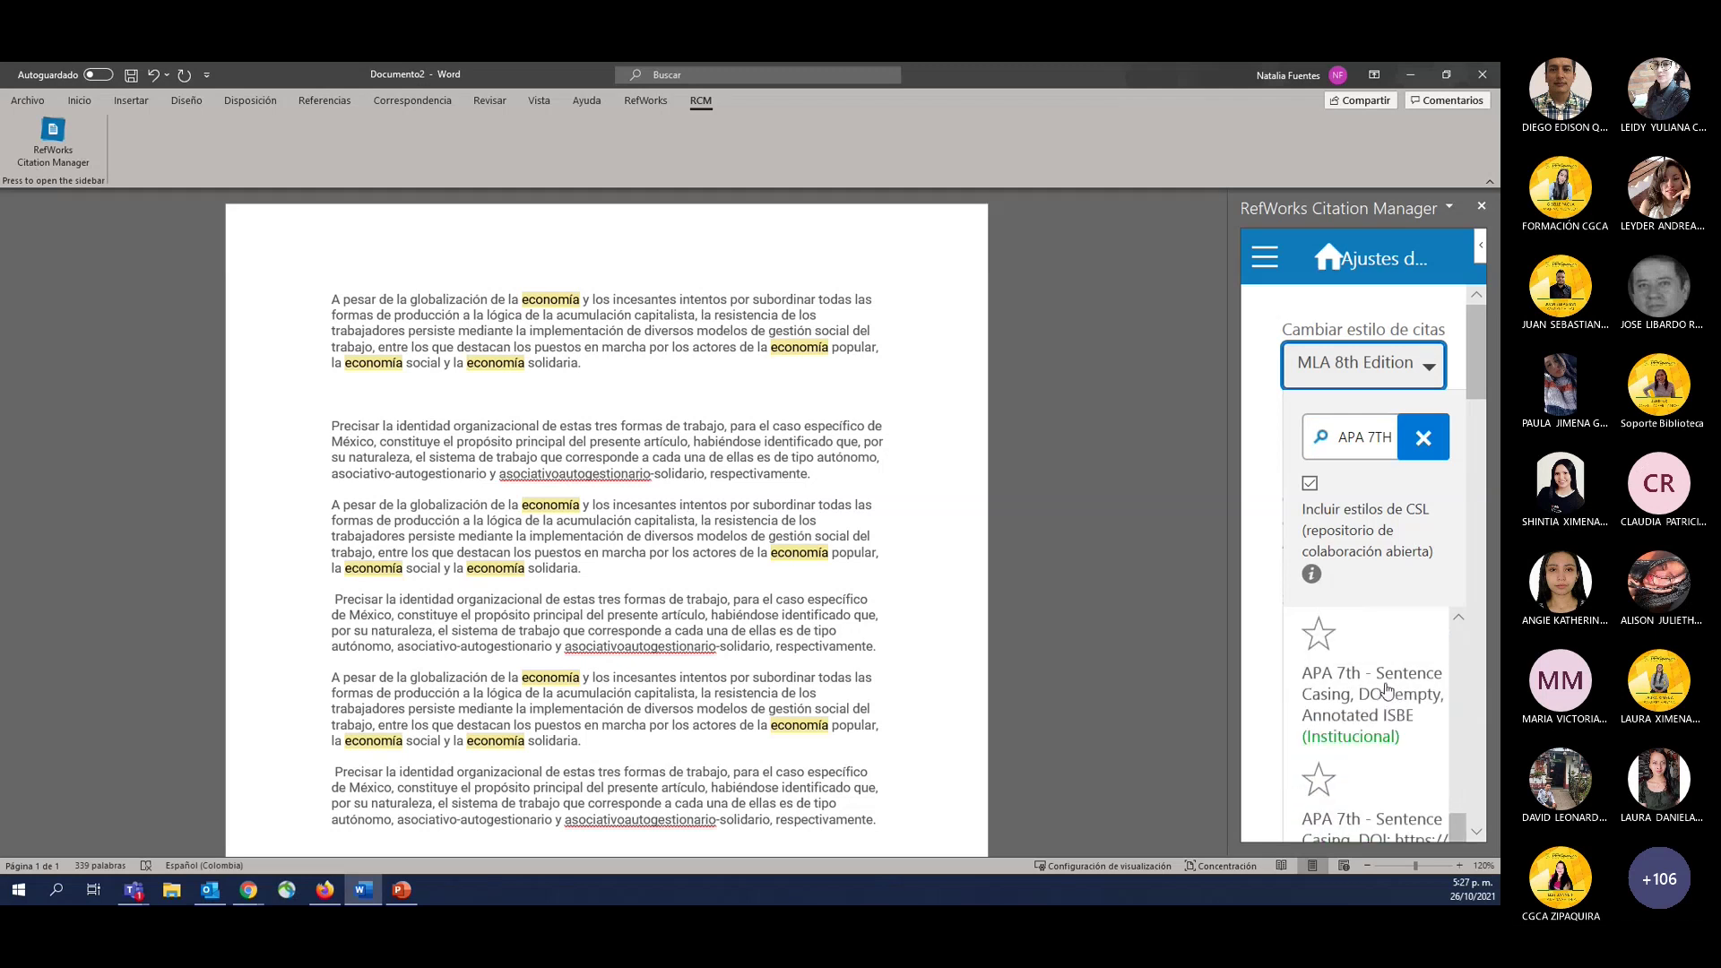
scroll(1386, 688, "down", 2)
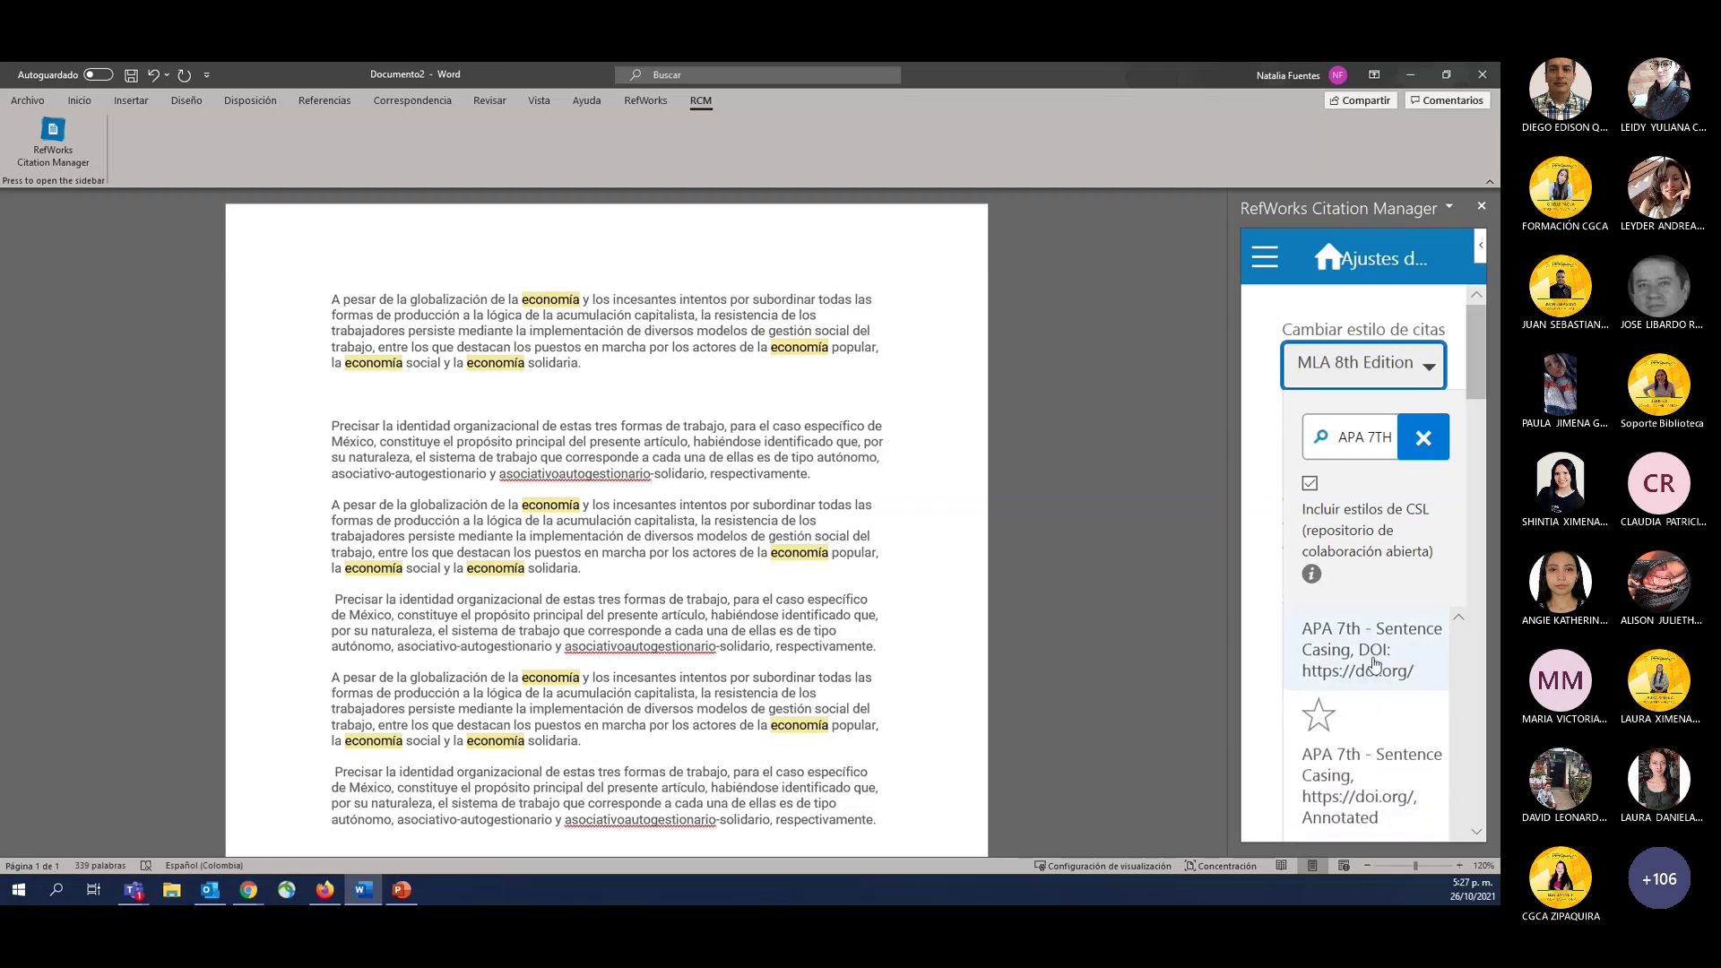
scroll(1377, 664, "down", 2)
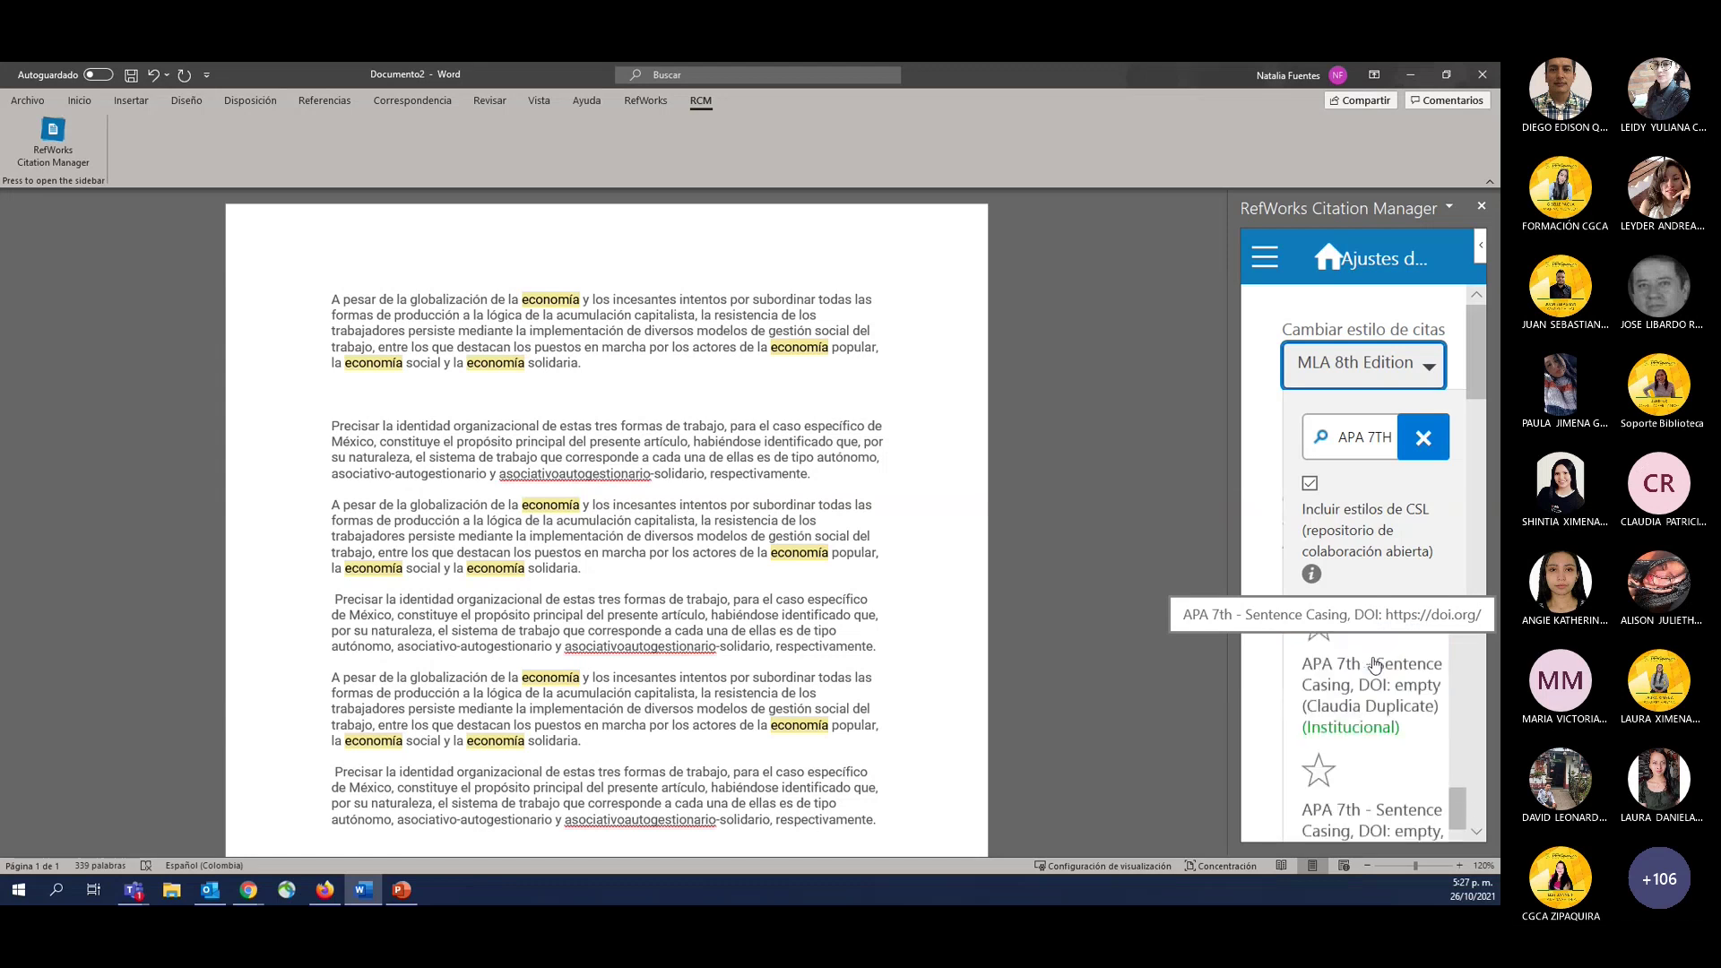
scroll(1362, 681, "down", 2)
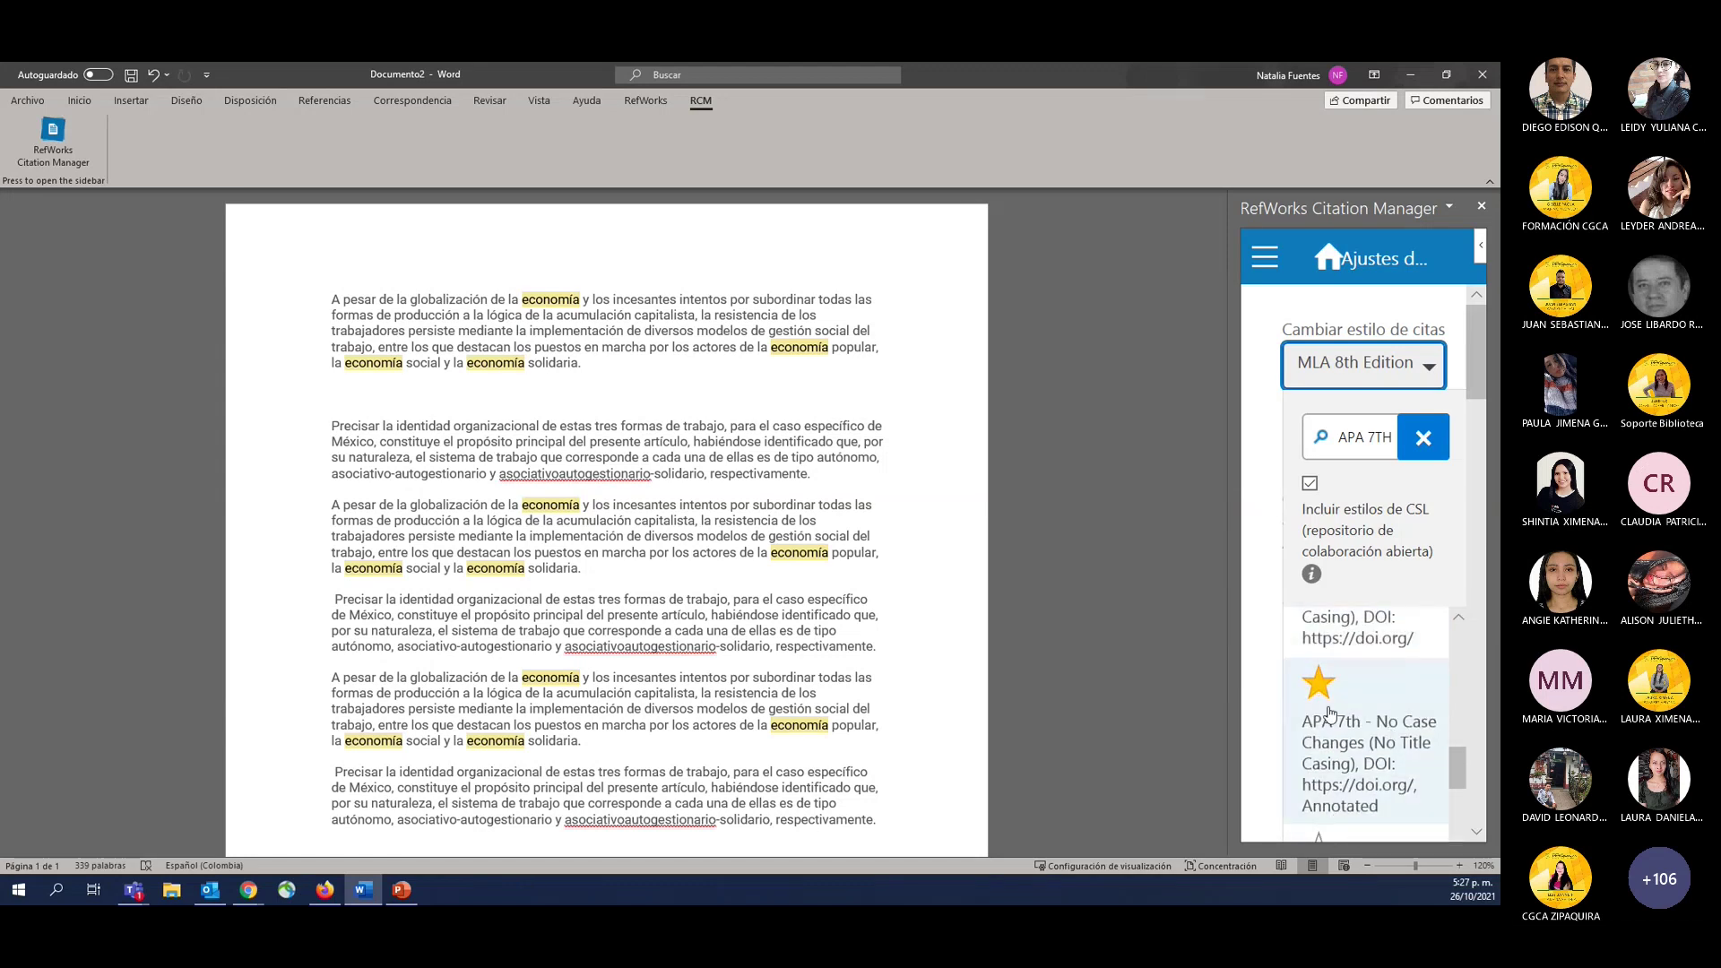
left_click(1376, 740)
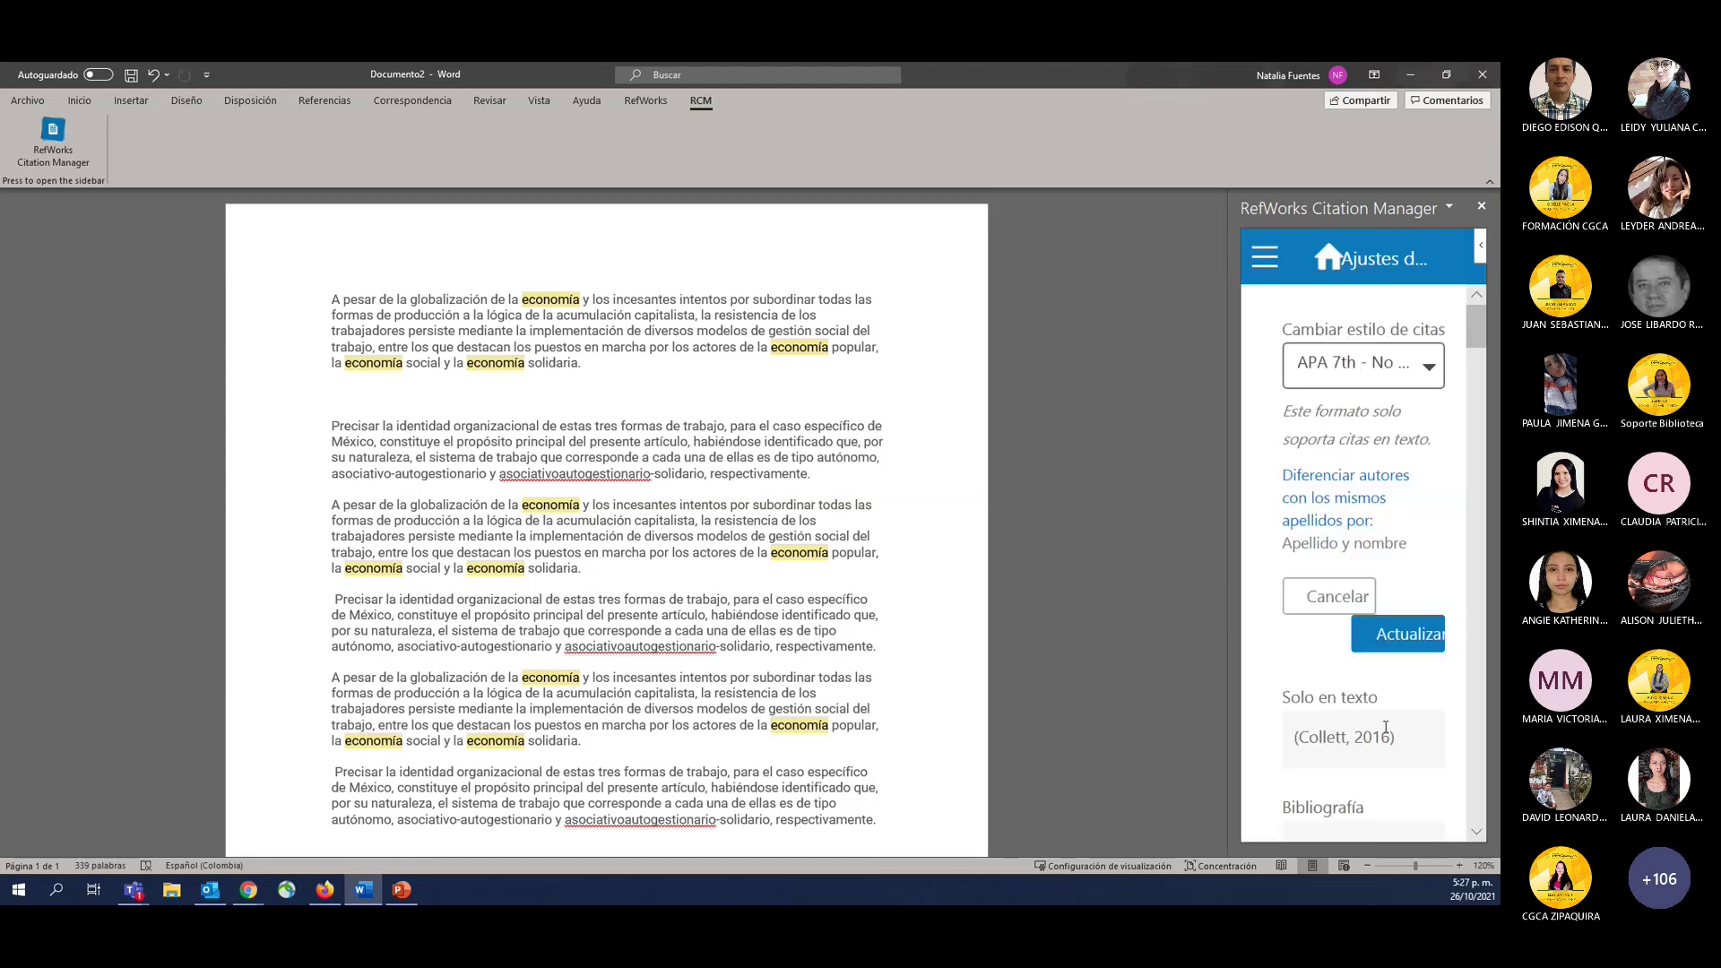
left_click(1399, 634)
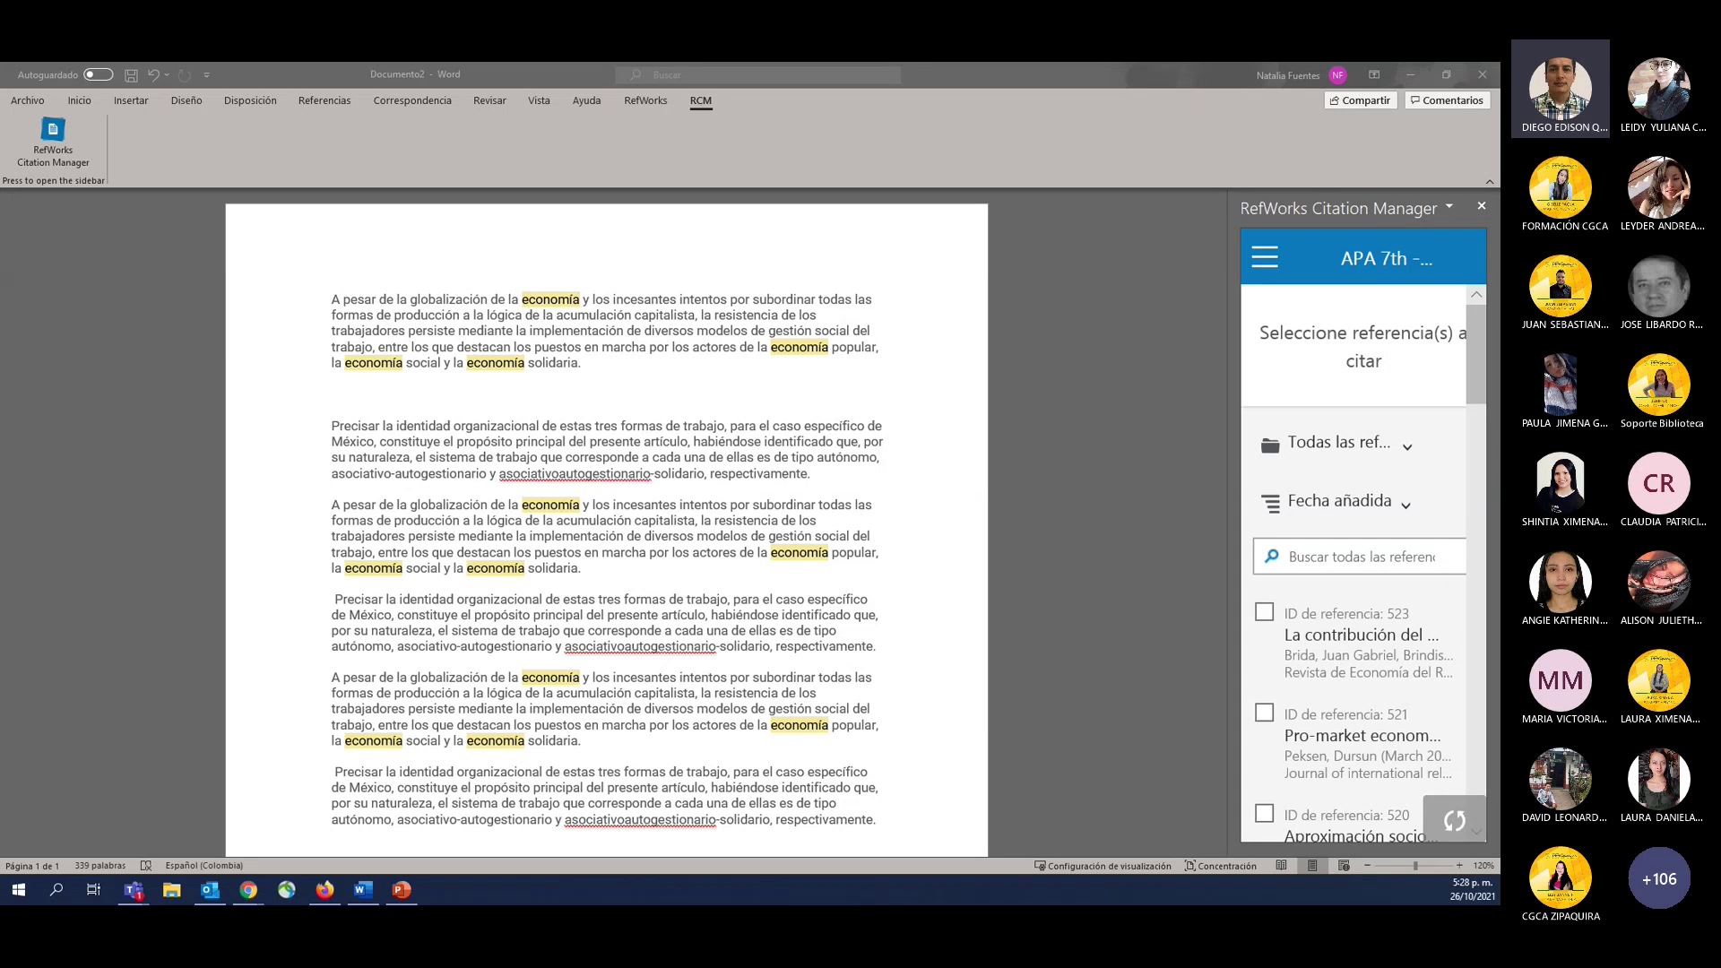
Open reference 523's details in RefWorks, then go to the 'Documento sin título' Google Docs tab.
key("alt+Tab")
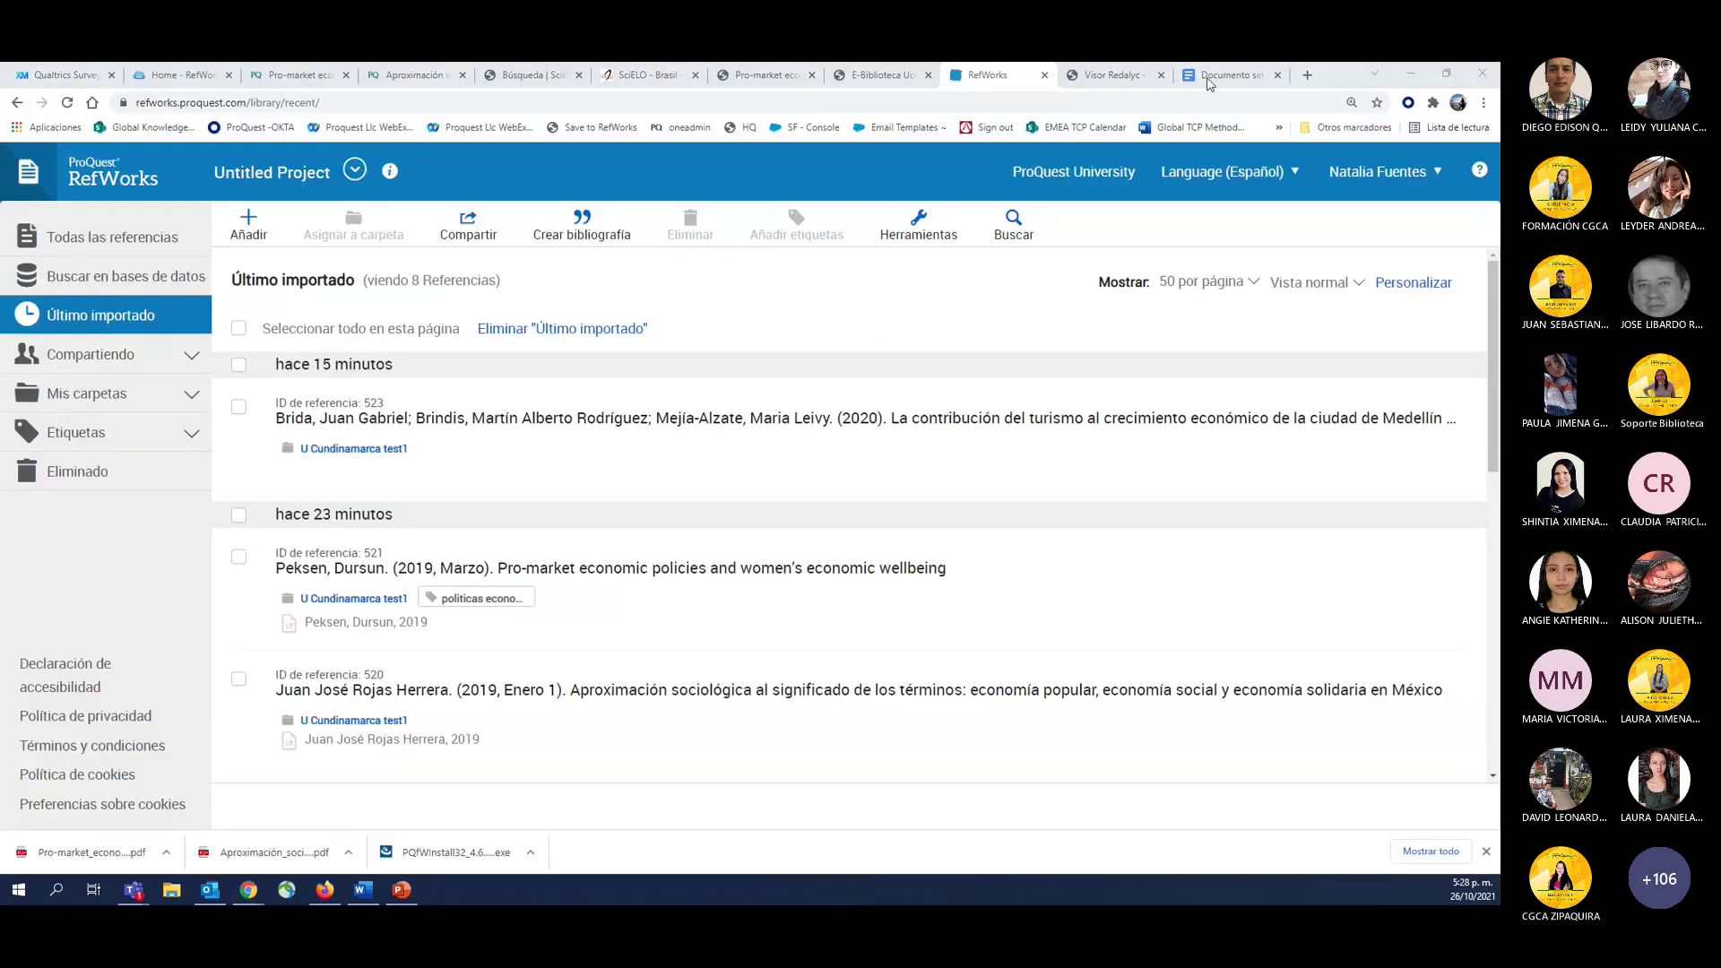
left_click(986, 385)
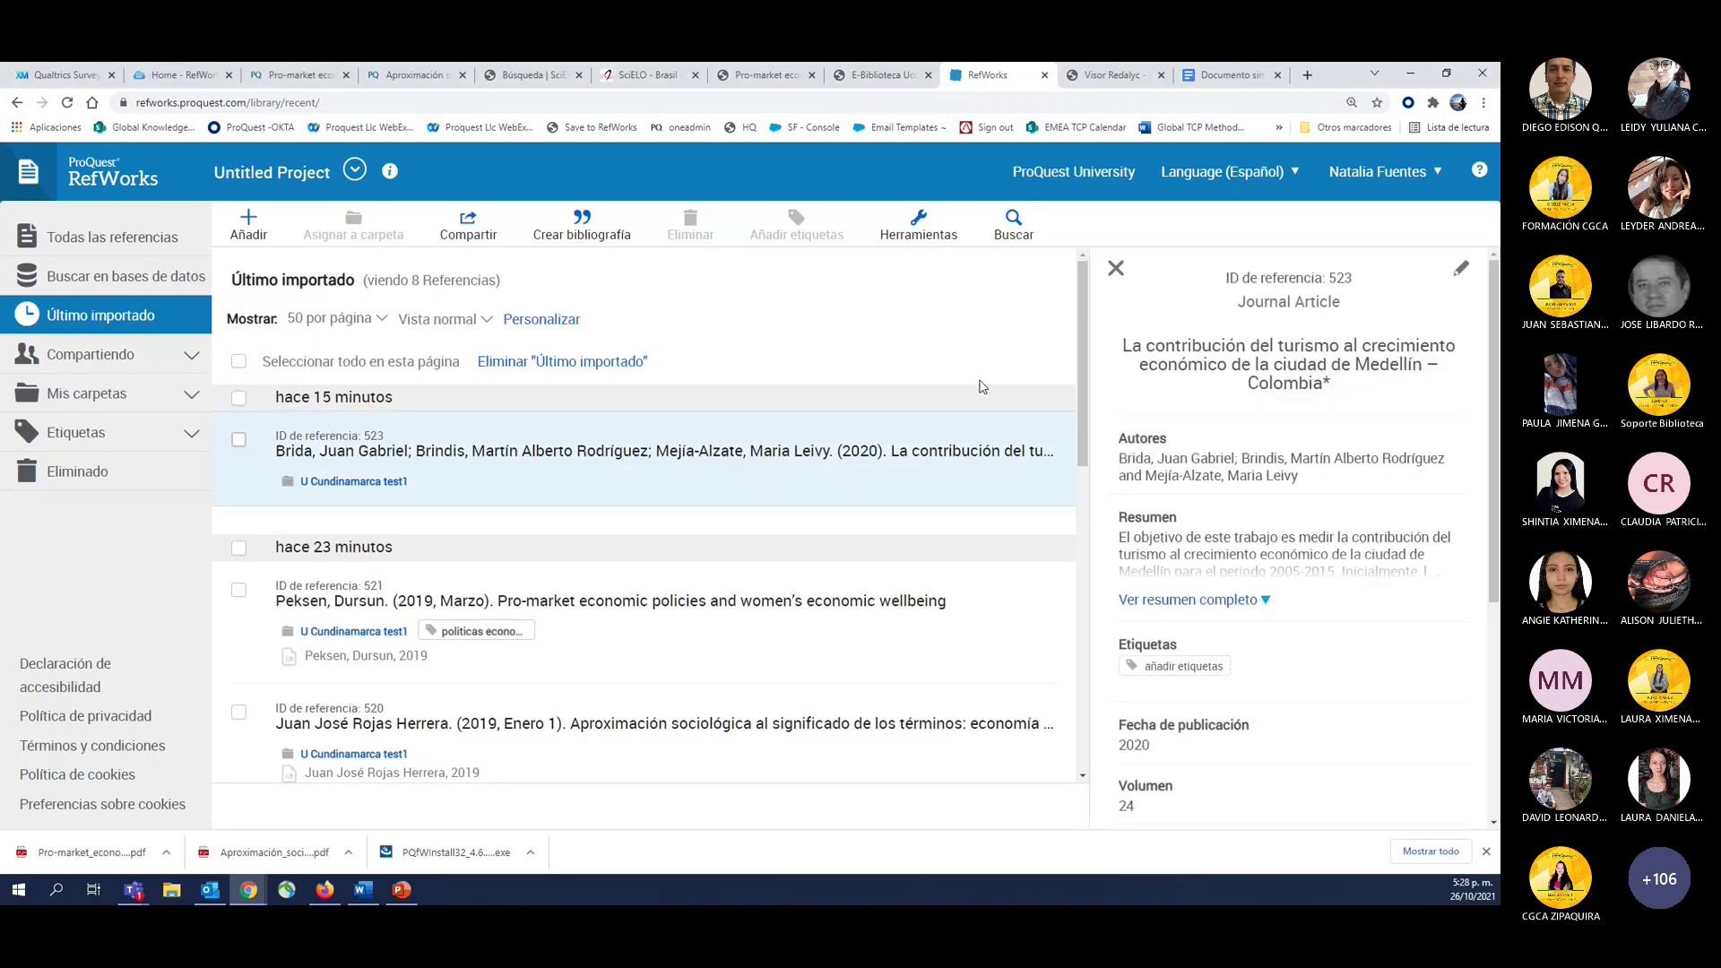
key("ctrl+9")
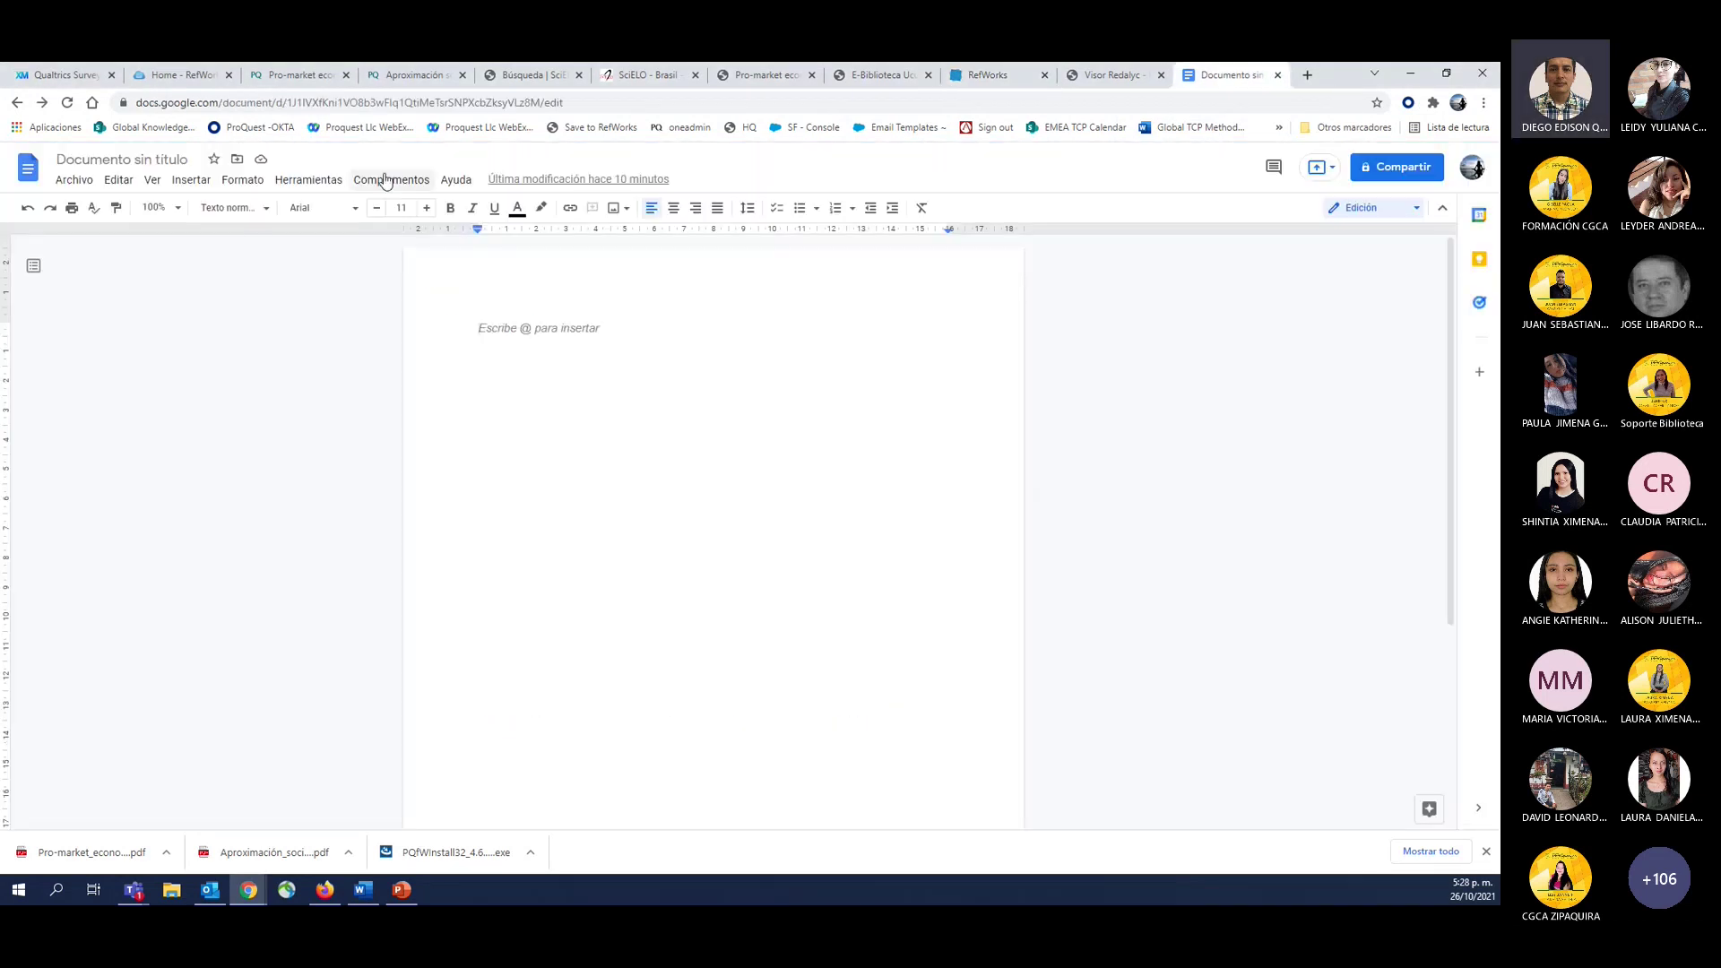
Launch Complementos > ProQuest RefWorks > Manage citations to show the RefWorks reference list.
left_click(384, 180)
mouse_move(453, 260)
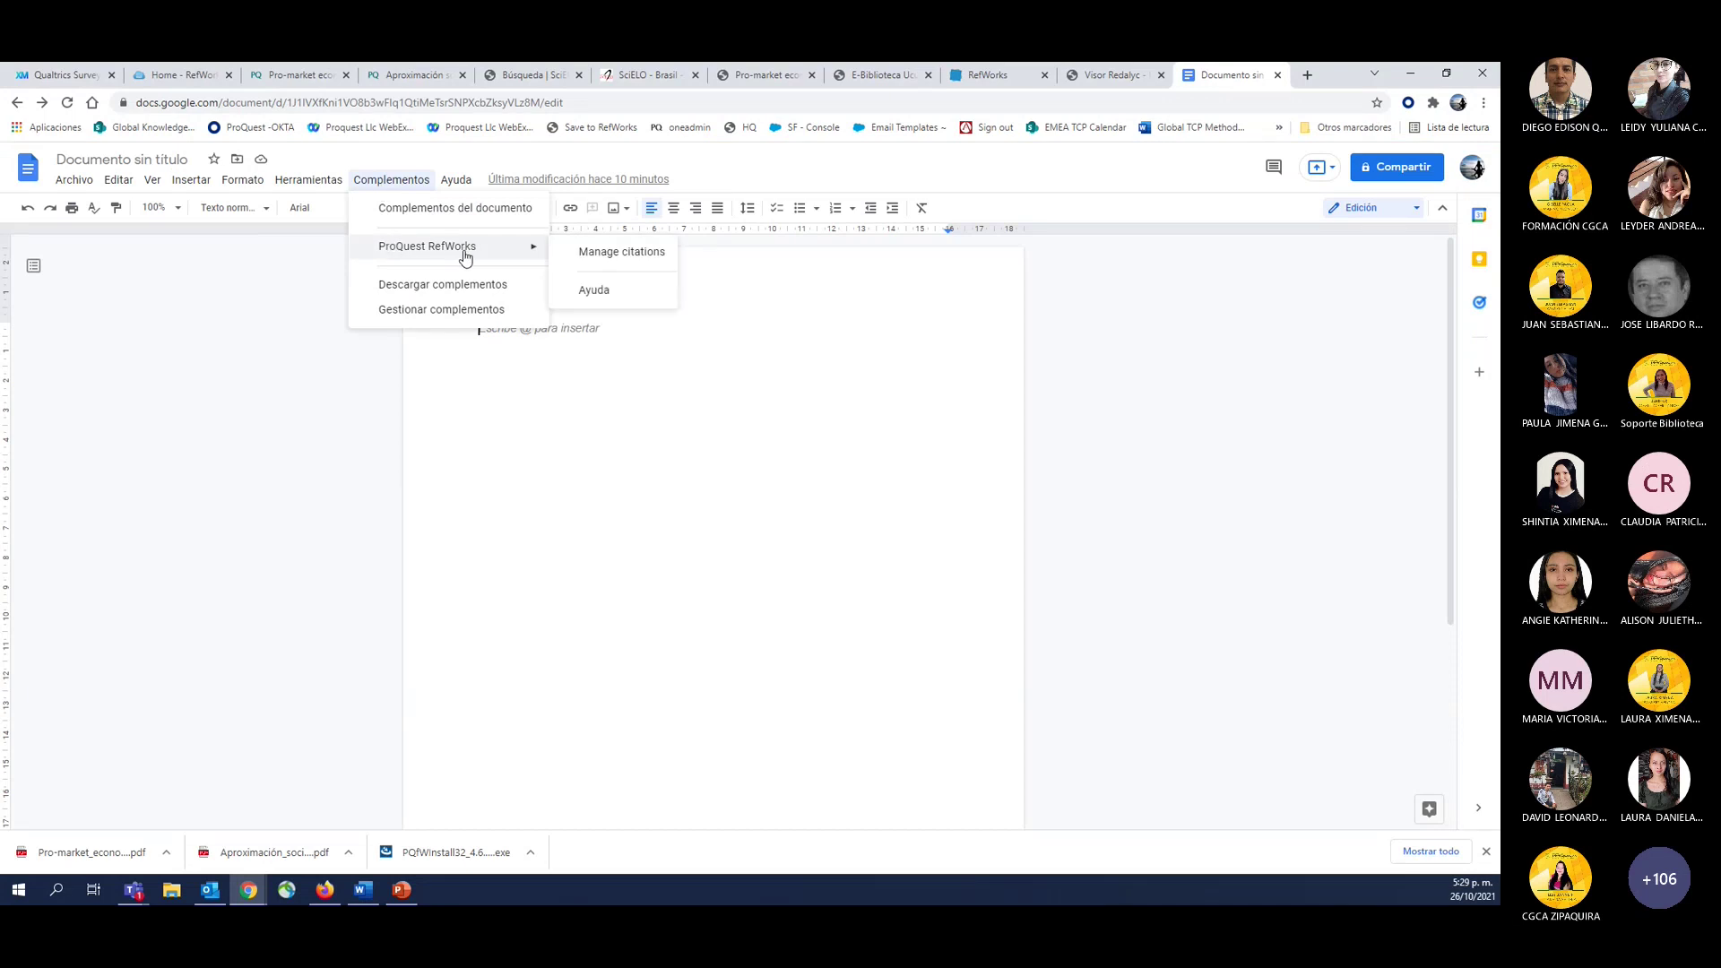
left_click(619, 265)
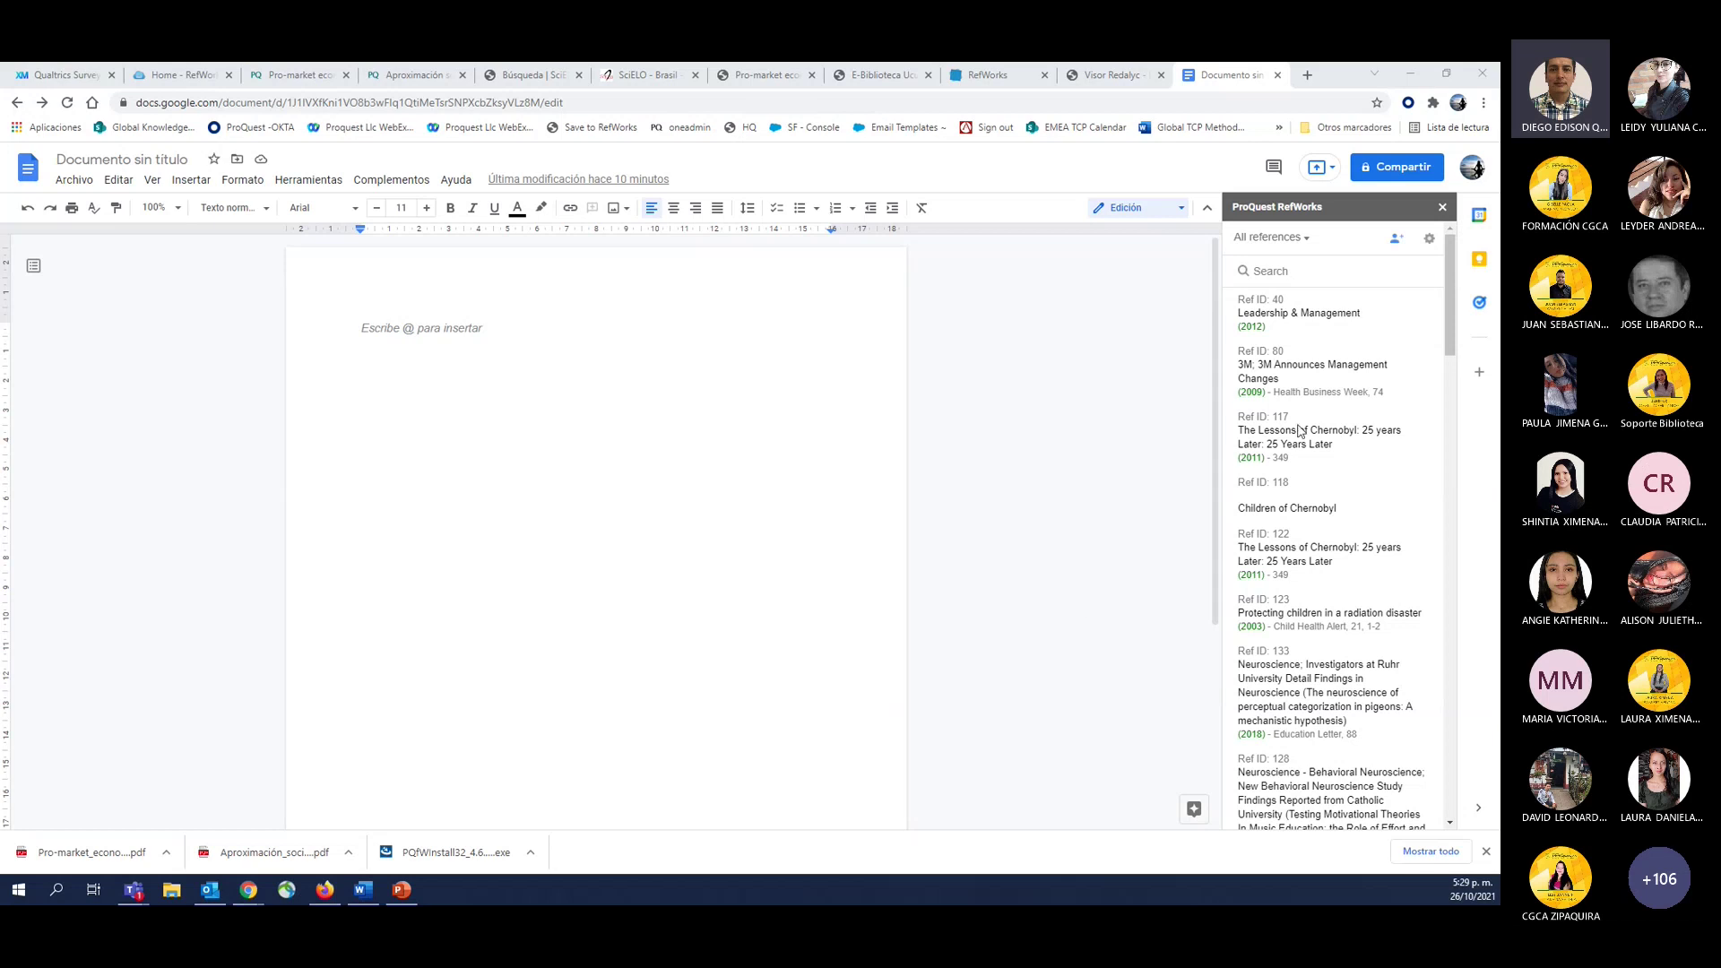
Browse the RefWorks reference list in Google Docs, then return to the Word window.
mouse_move(1312, 538)
key("alt+Tab")
key("alt+Tab")
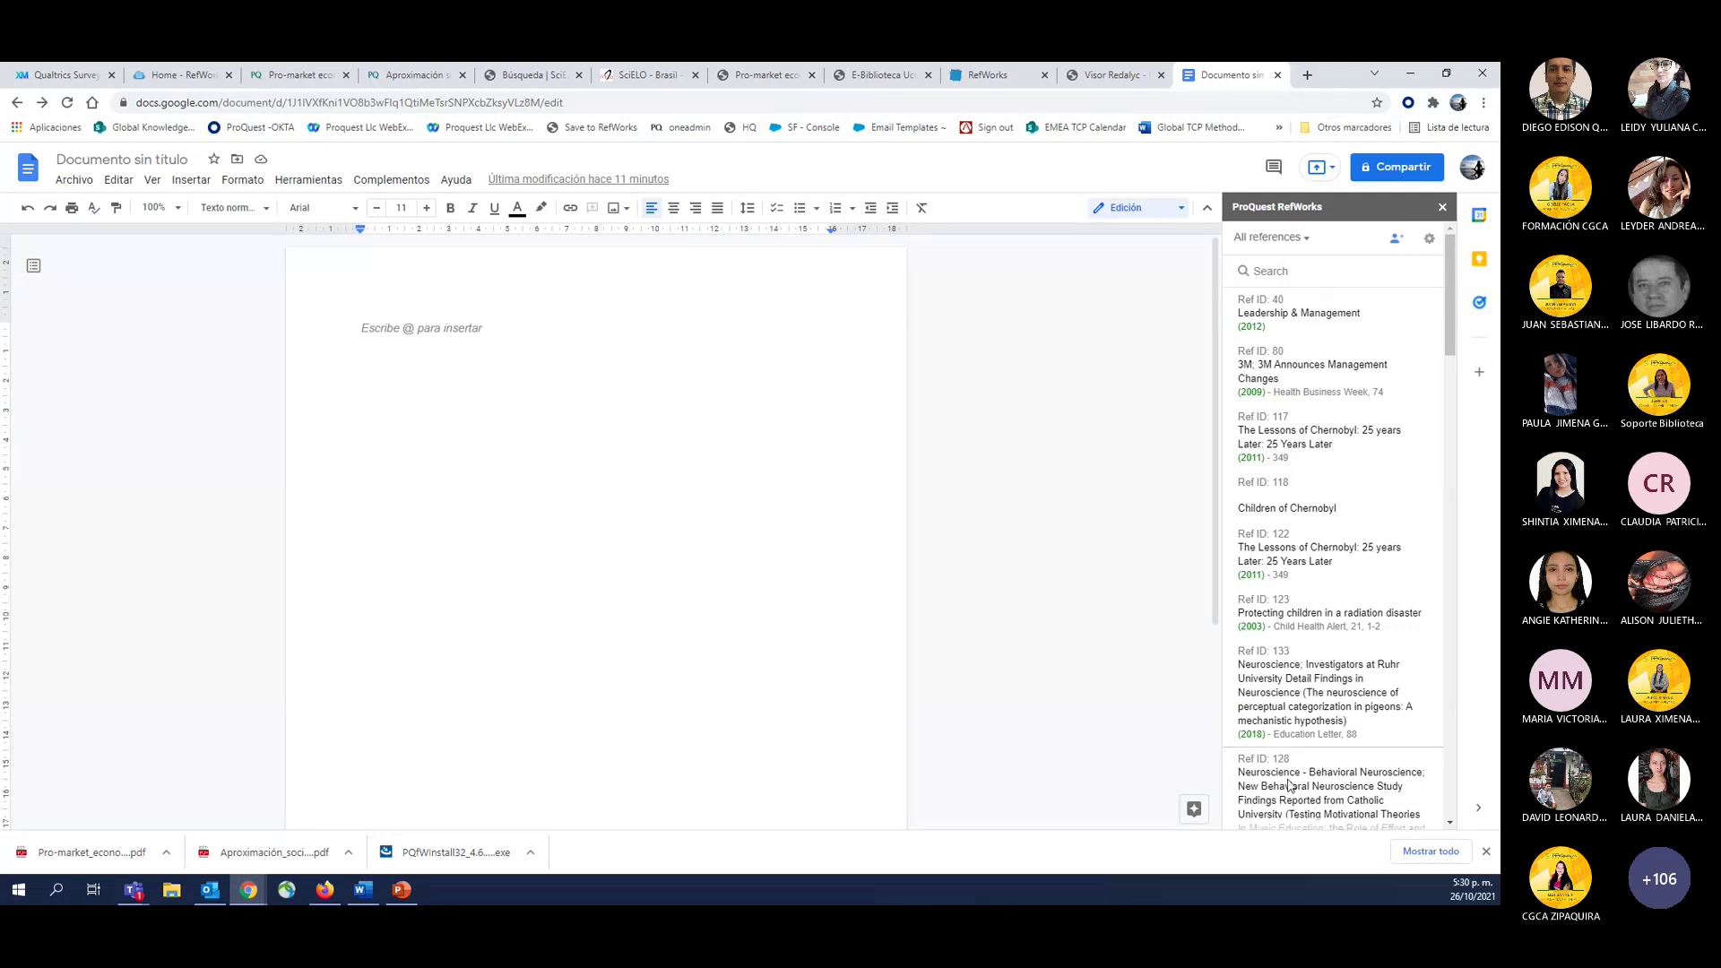
mouse_move(1325, 640)
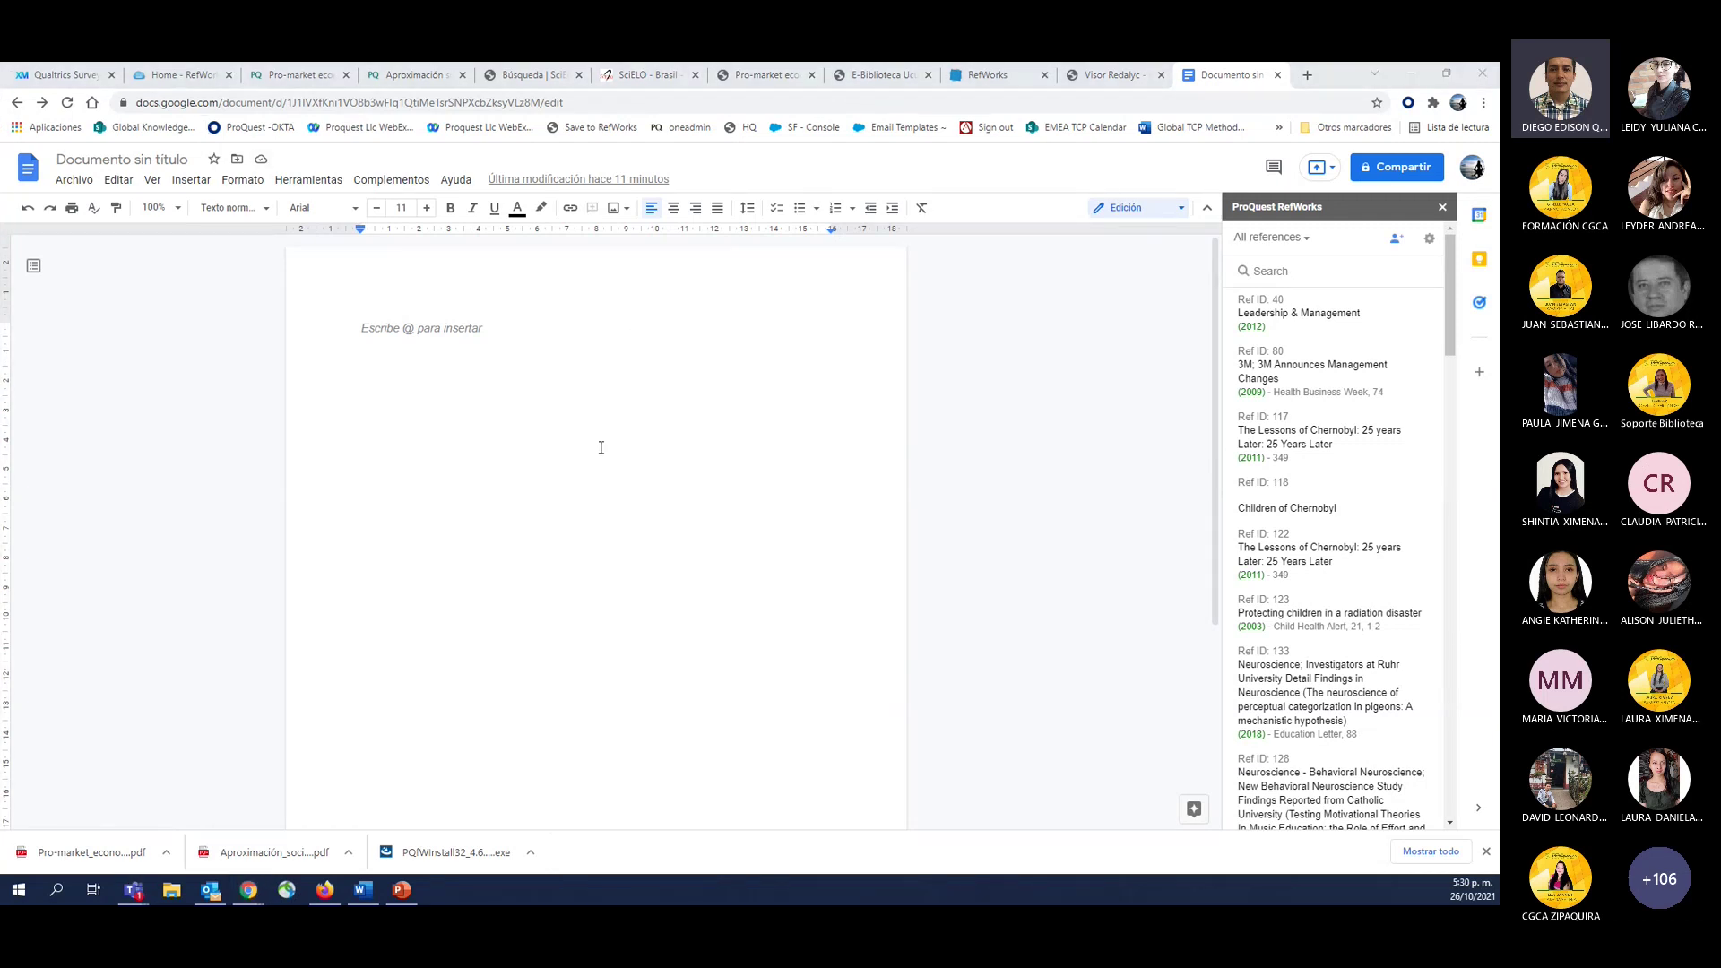
key("alt+Tab")
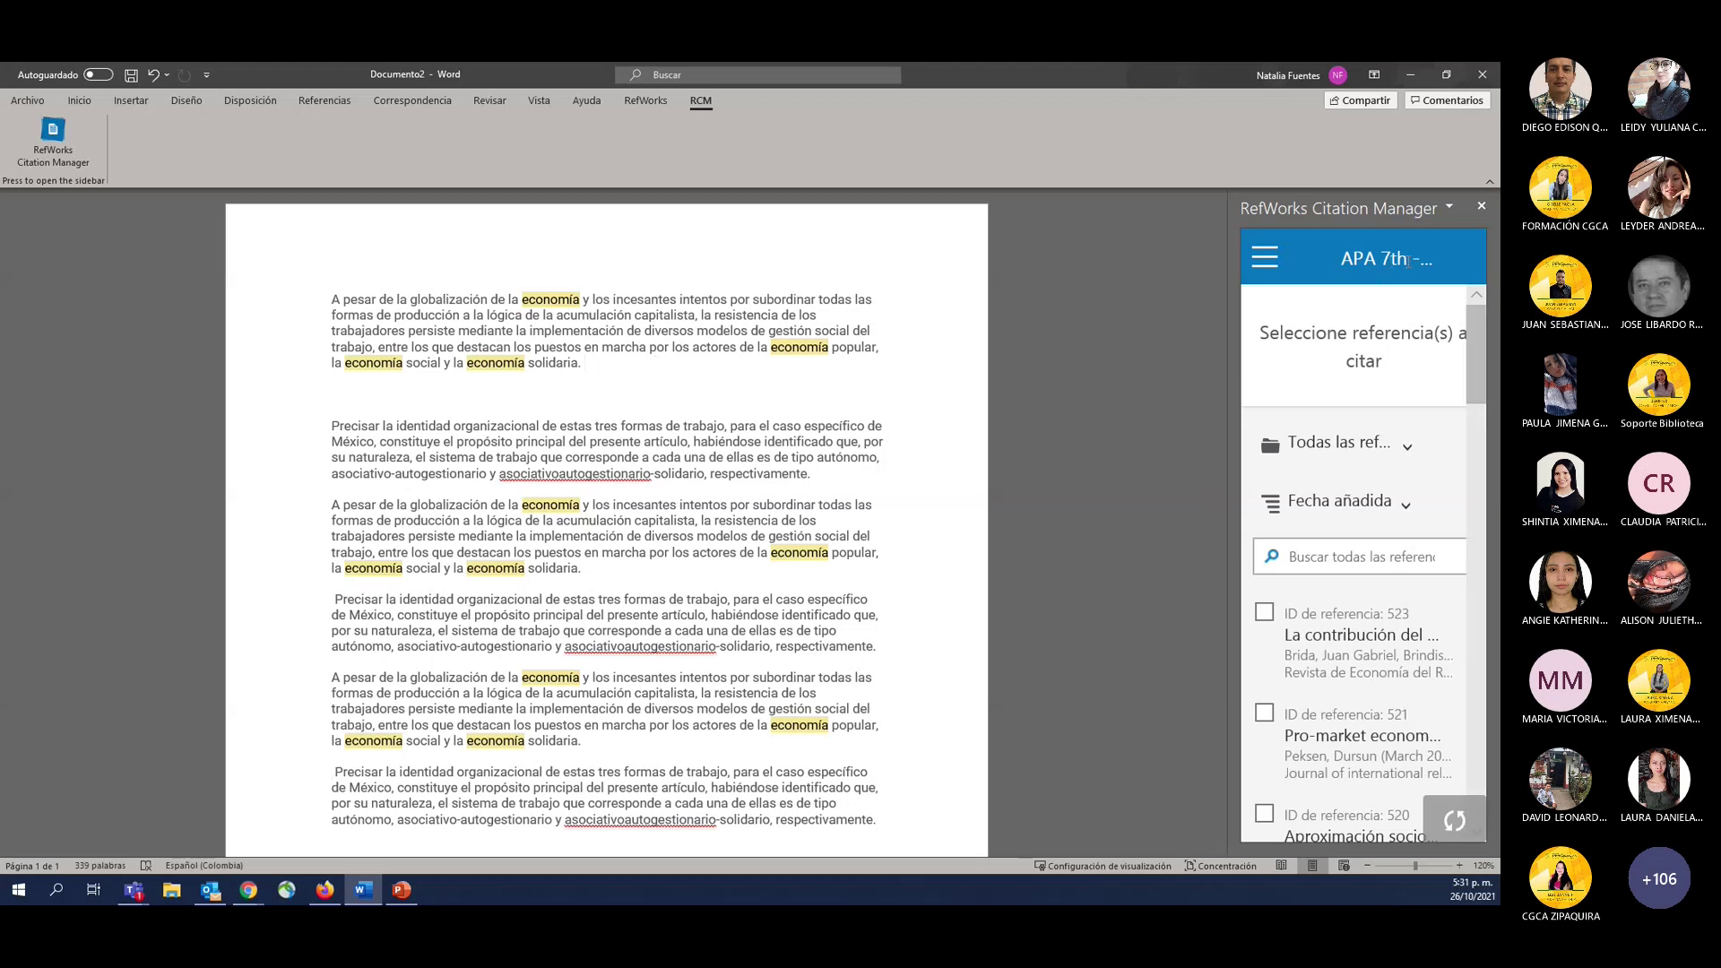
left_click(1266, 260)
scroll(1445, 658, "down", 2)
scroll(1446, 658, "down", 4)
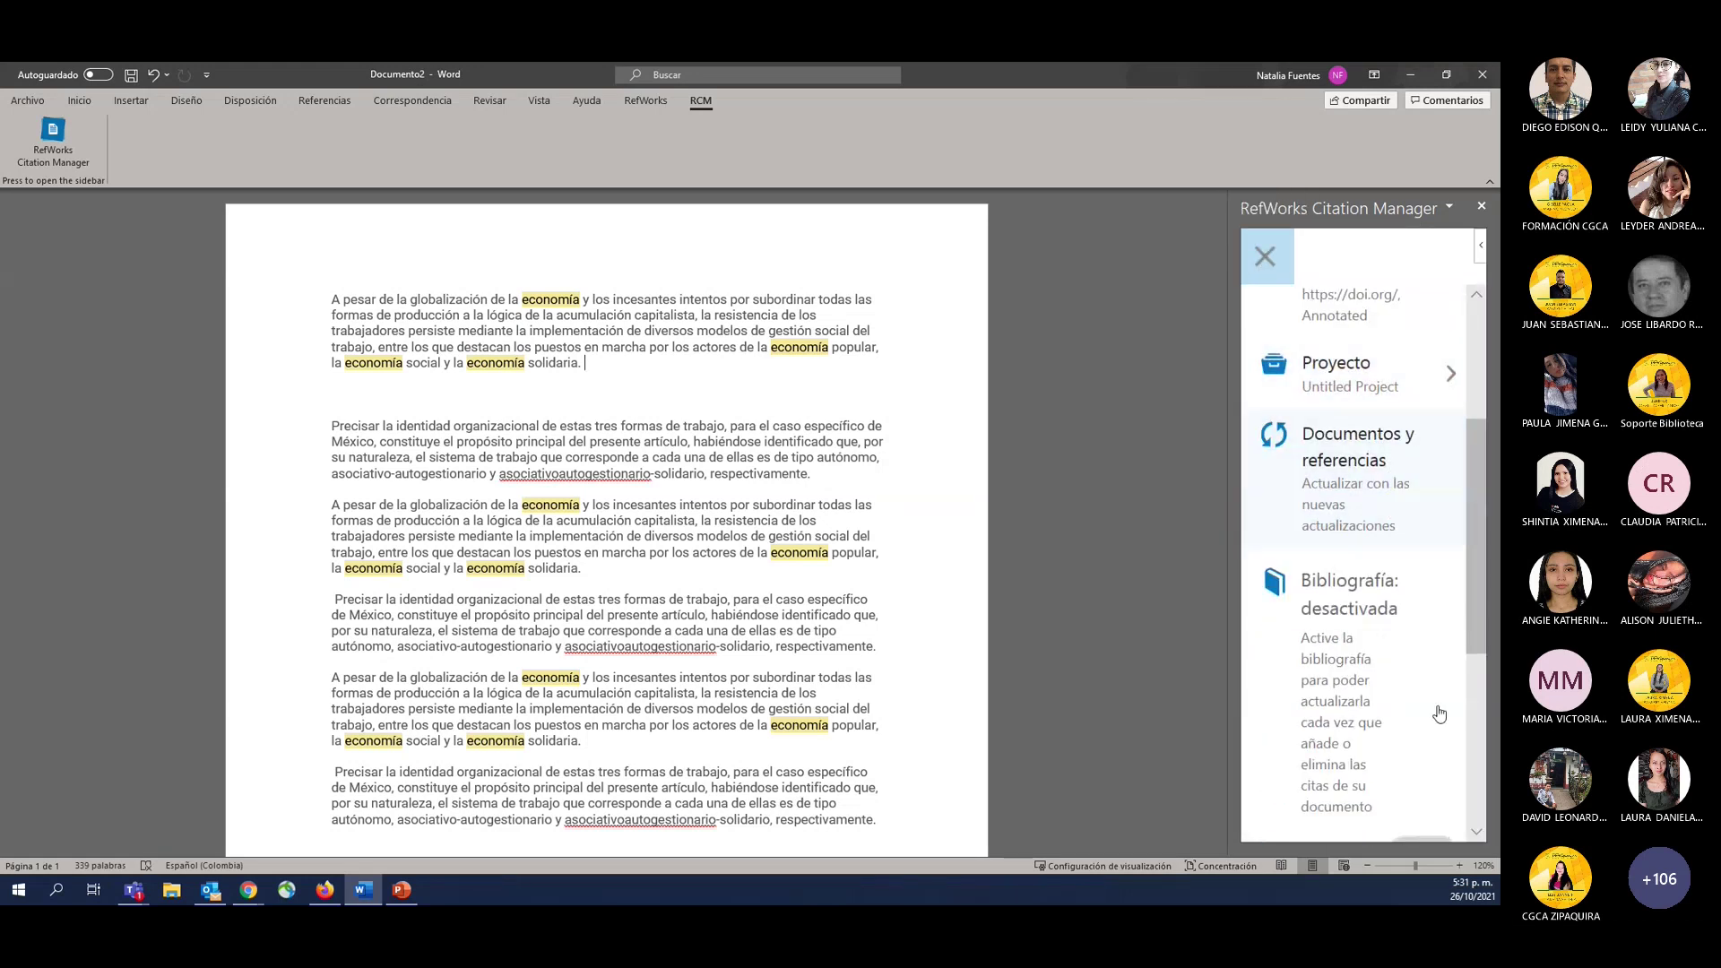
scroll(1439, 713, "down", 1)
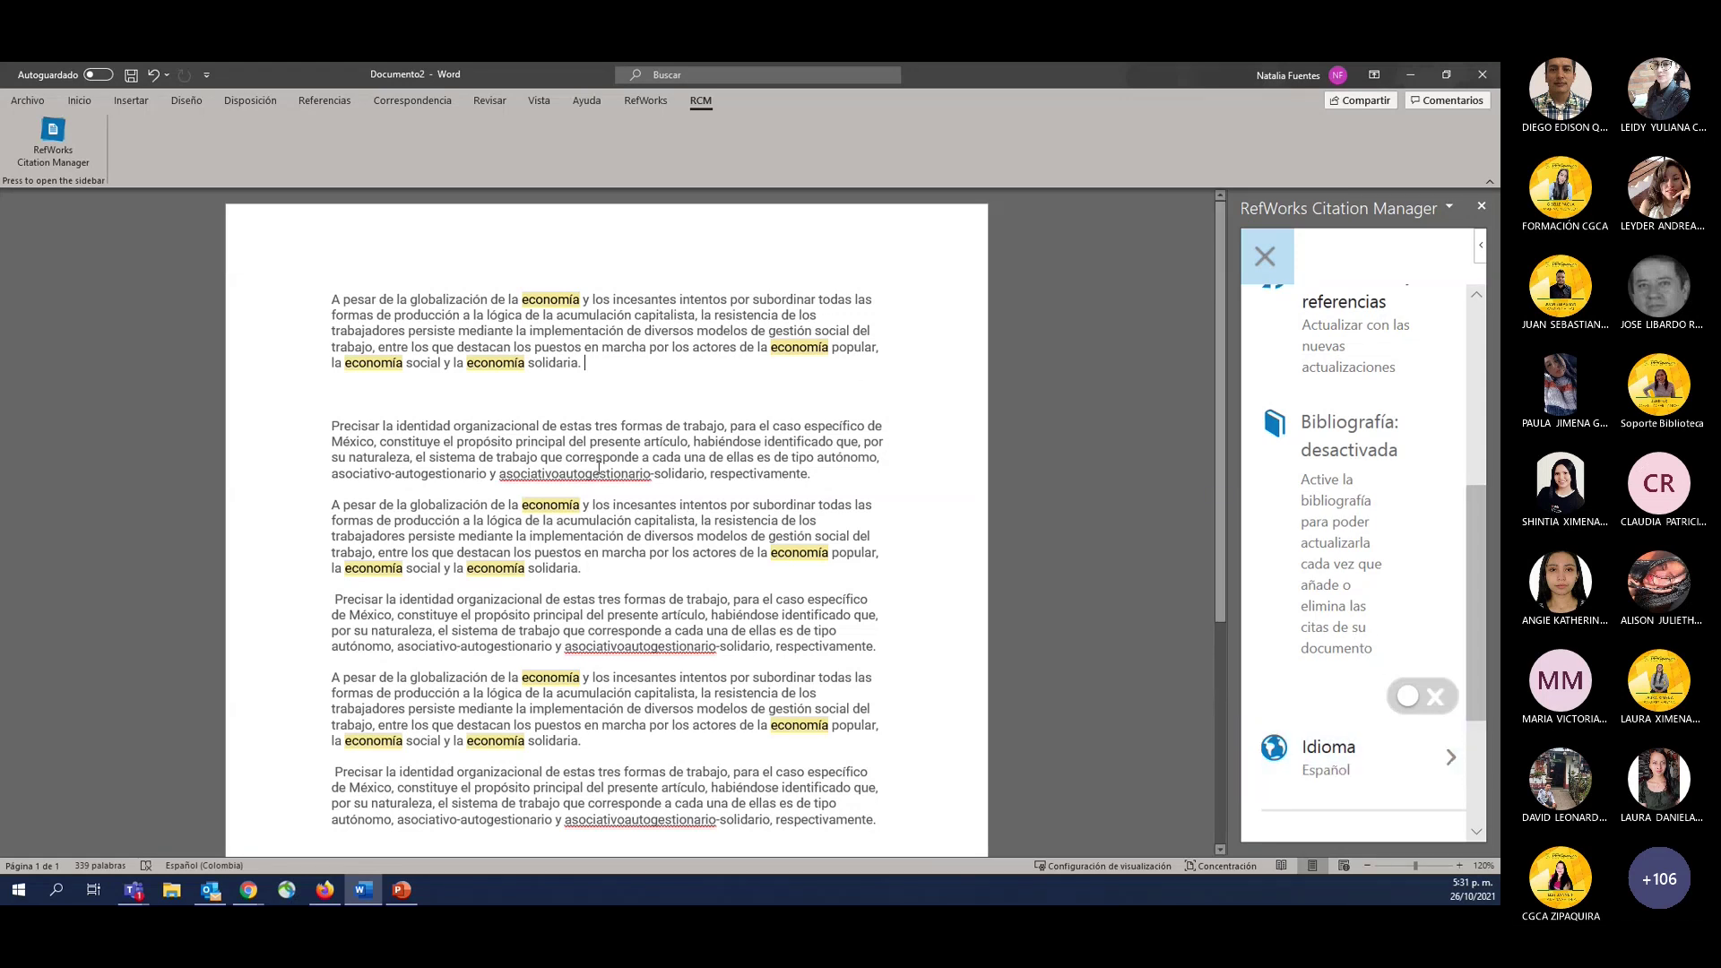
scroll(599, 467, "down", 2)
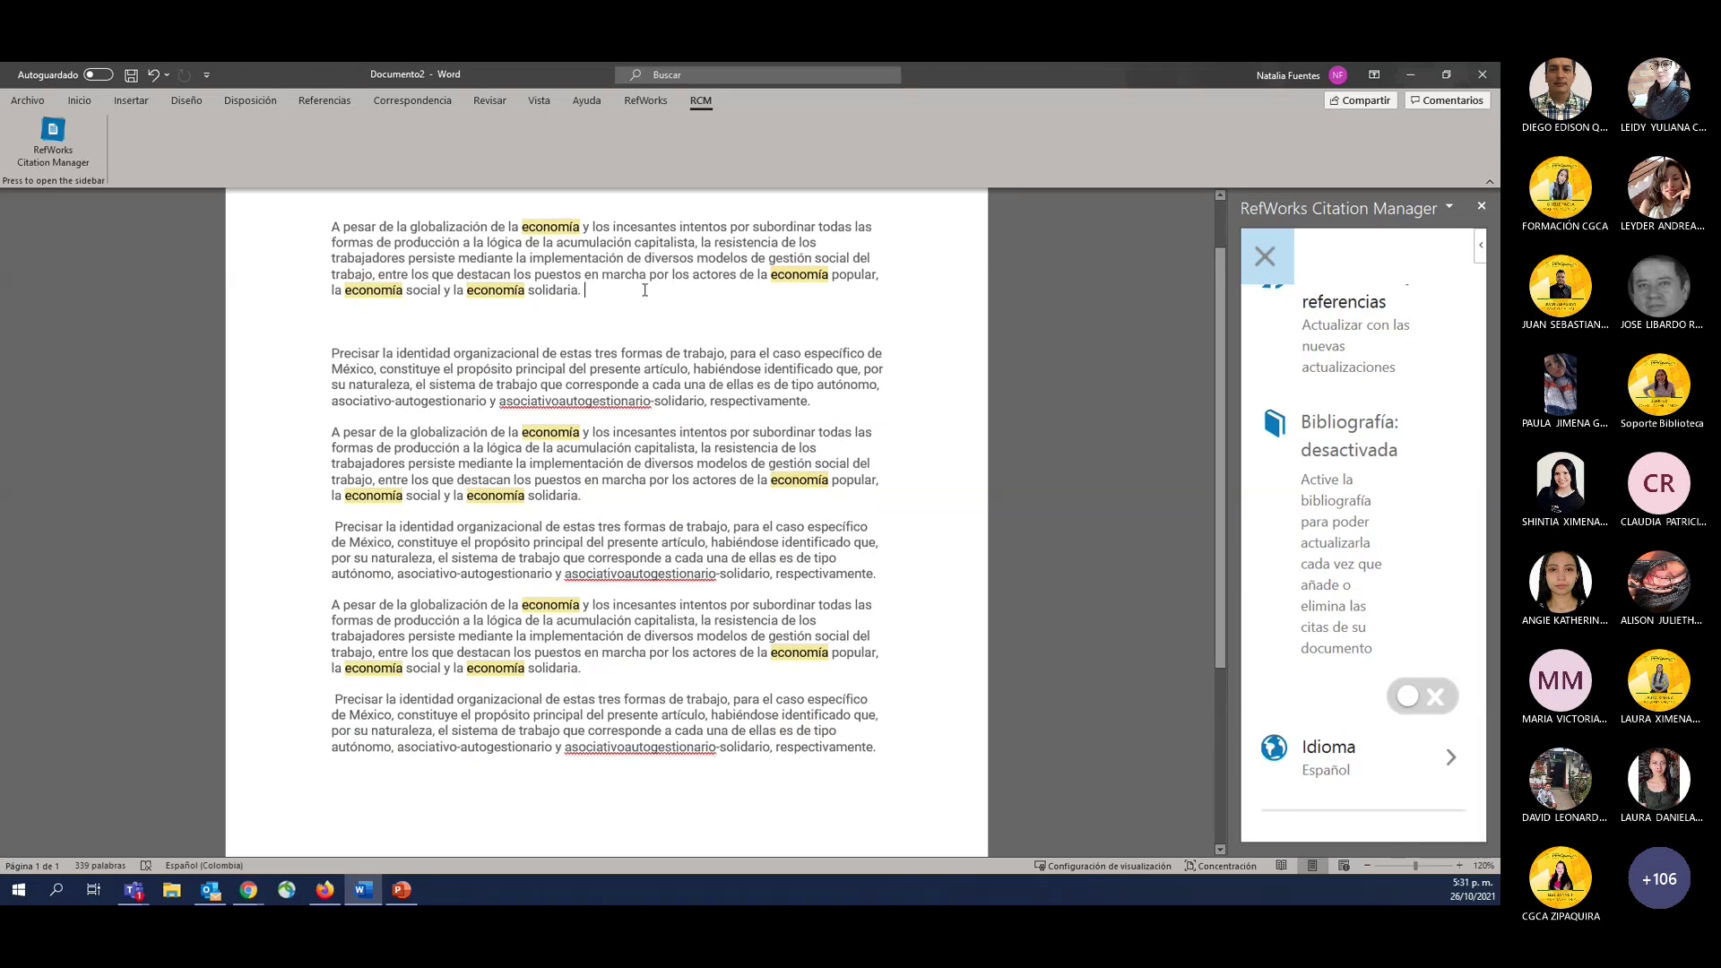
scroll(641, 450, "down", 7)
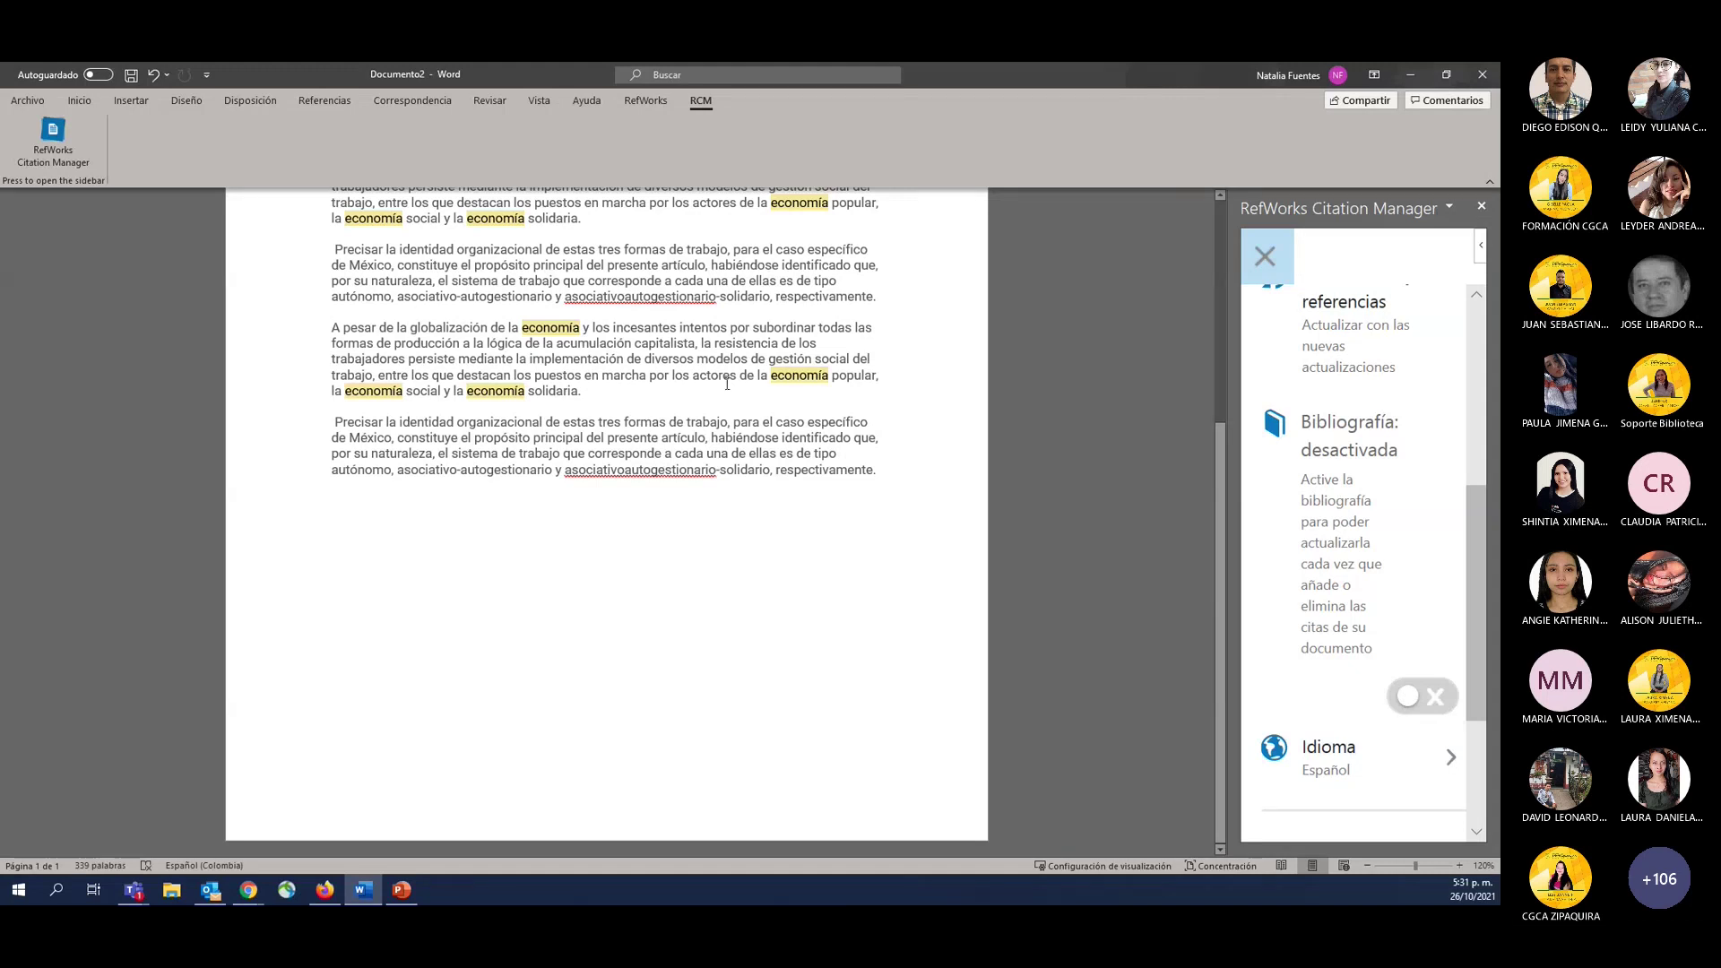
scroll(727, 383, "up", 7)
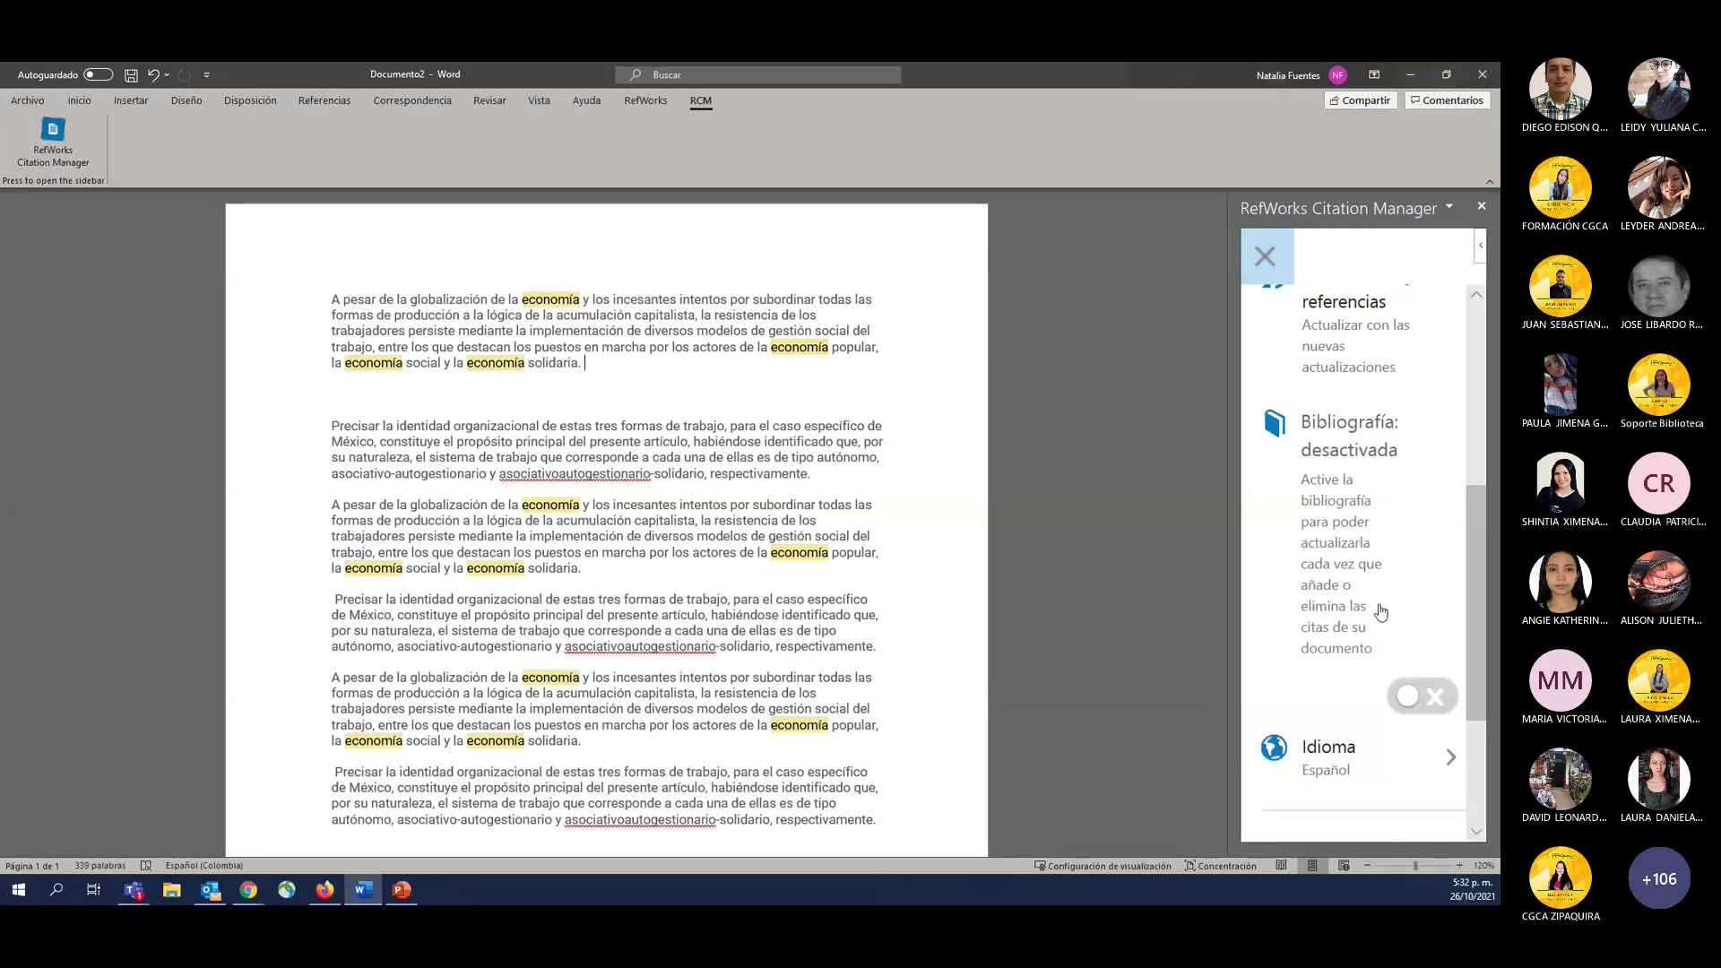
scroll(1439, 726, "up", 5)
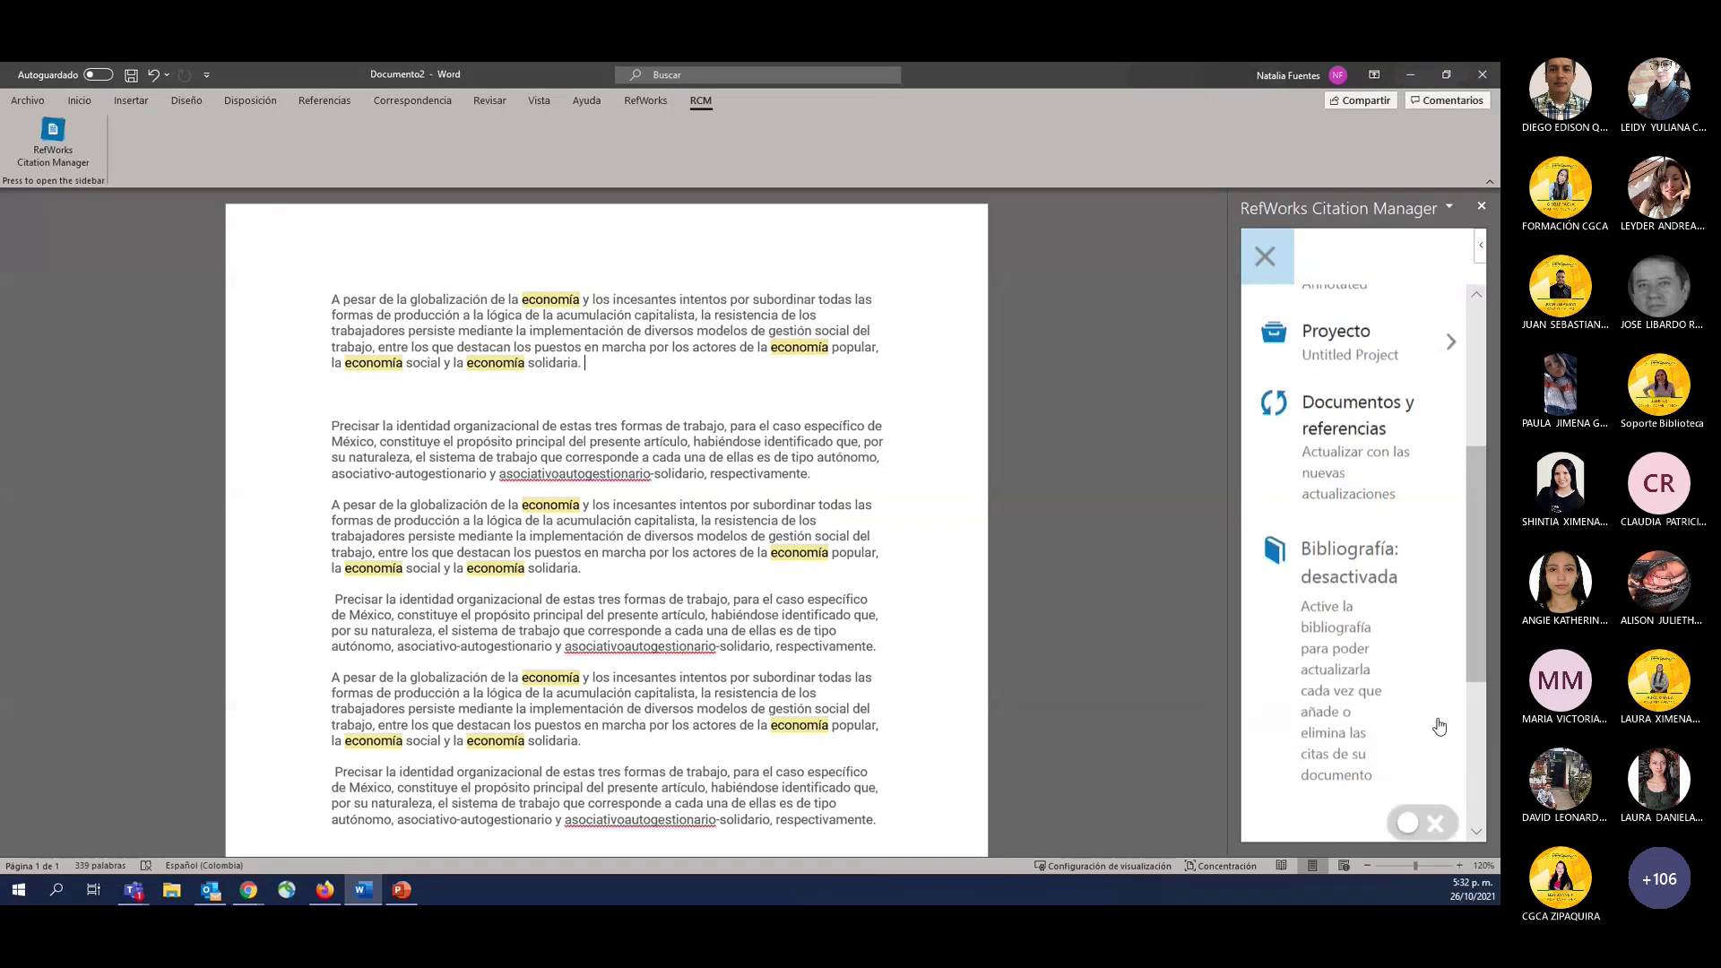
left_click(1266, 255)
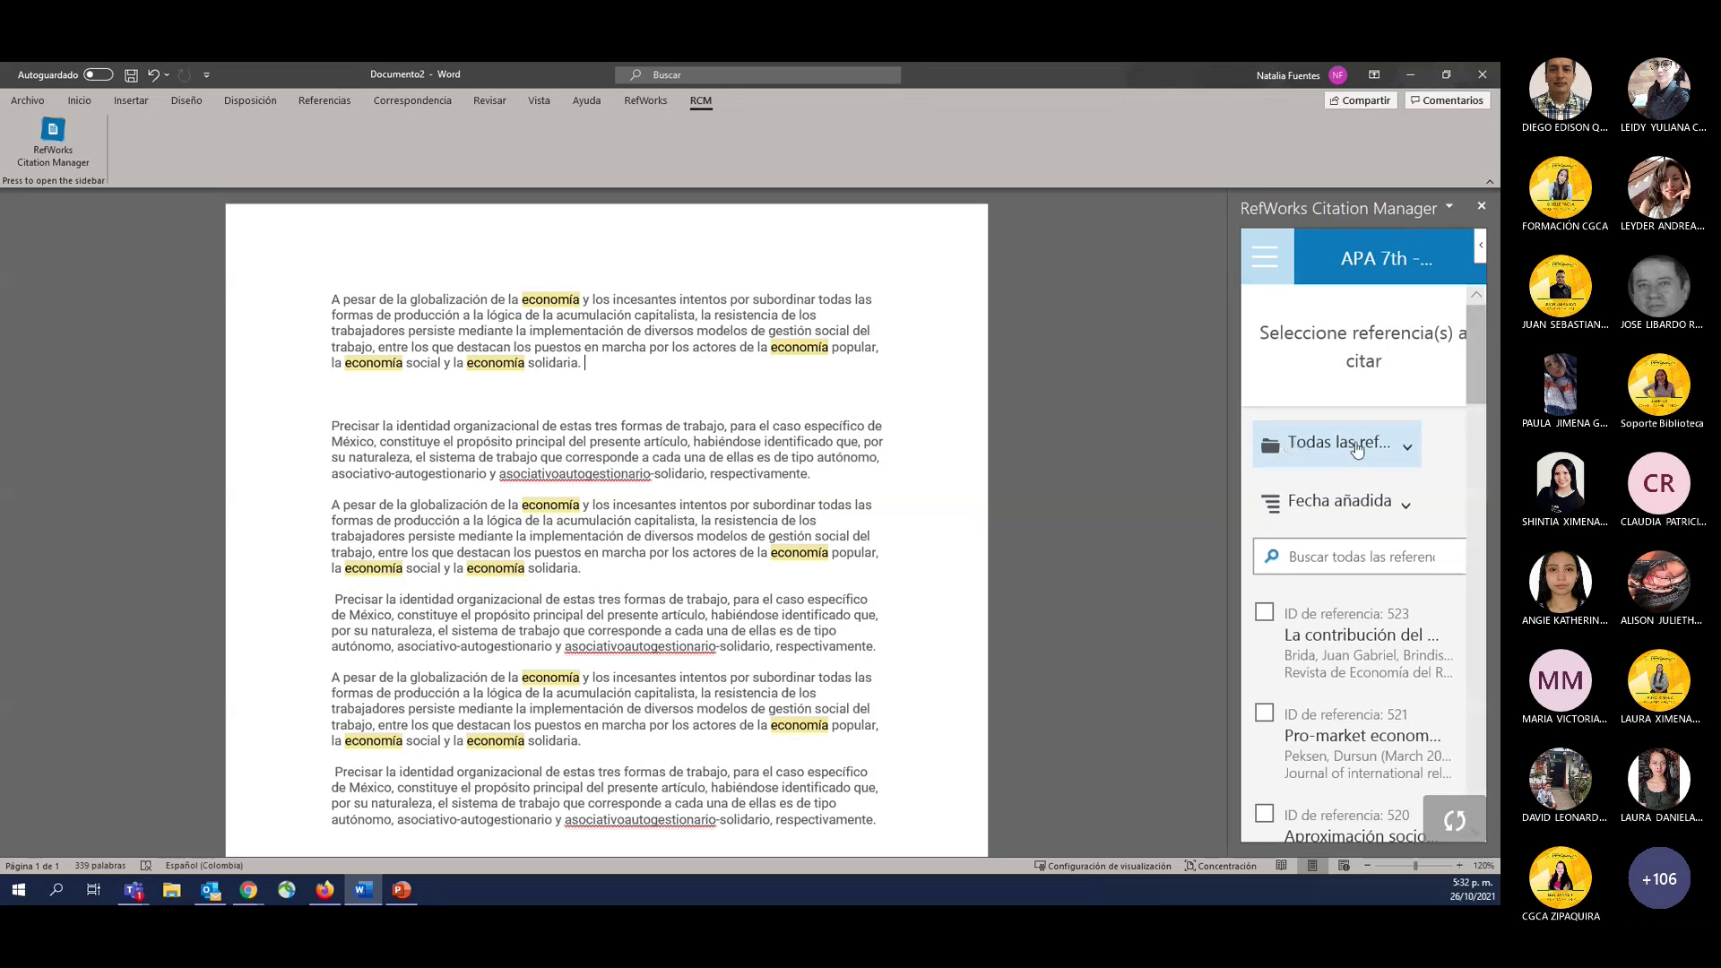
Pick U Cundinamarca test1 from the Todas las referencias folder dropdown.
left_click(1357, 448)
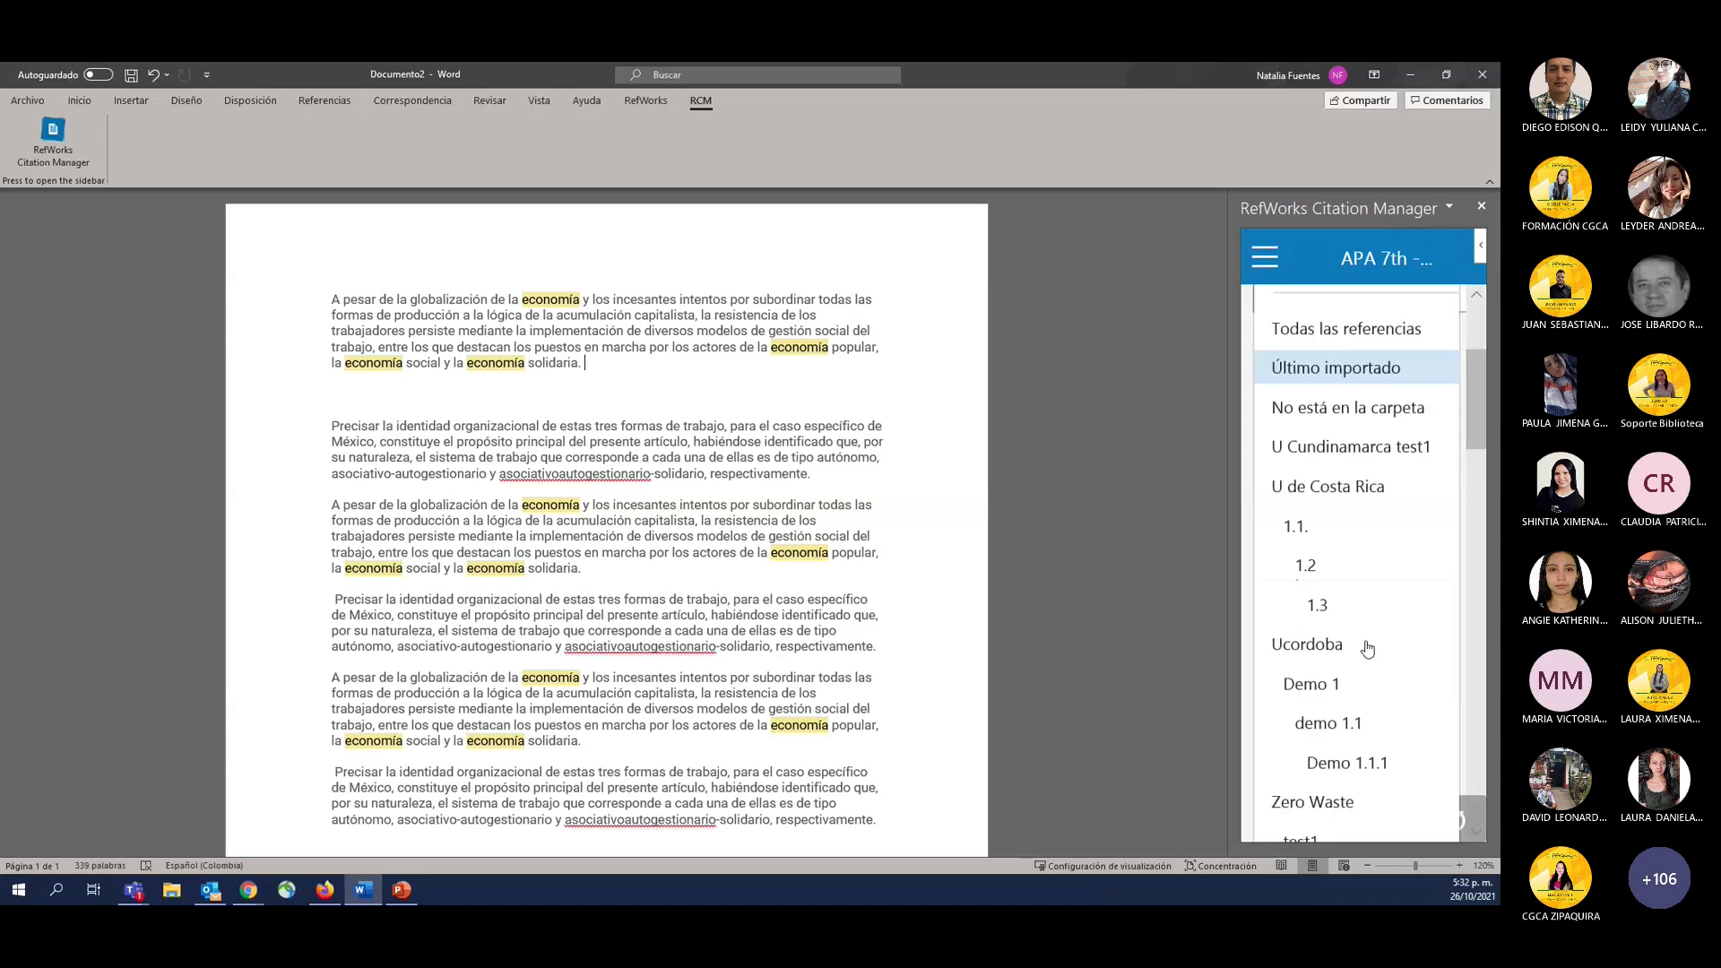
scroll(1367, 648, "down", 2)
scroll(1369, 663, "up", 5)
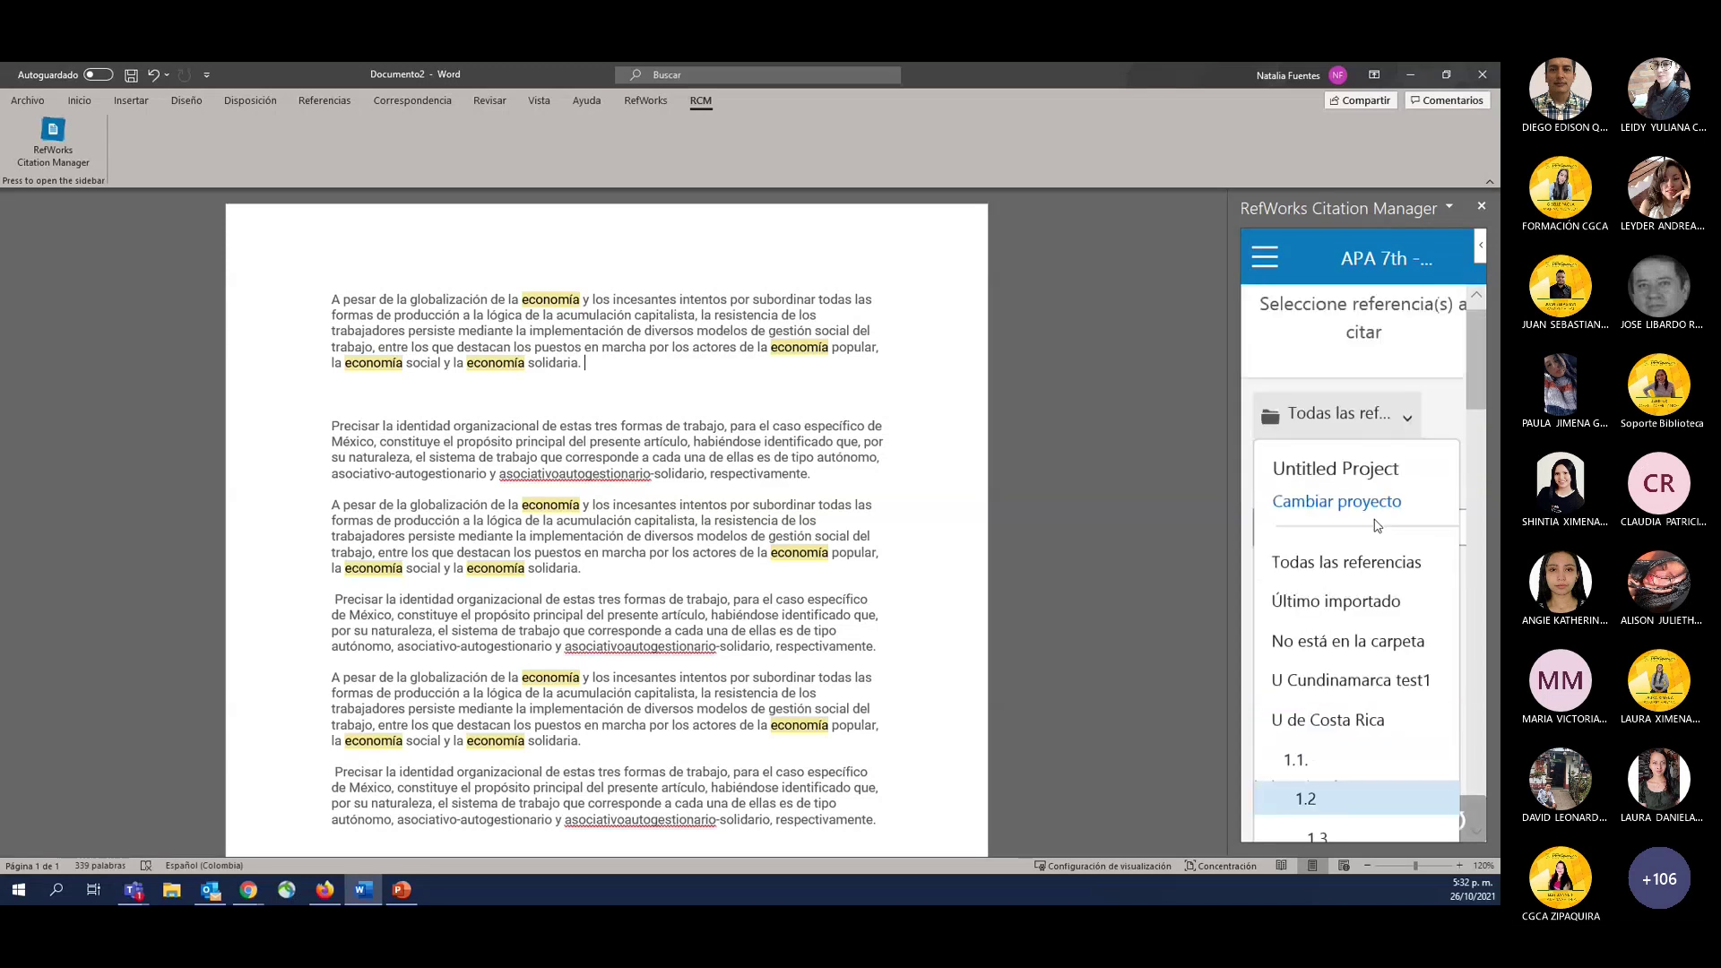
left_click(1359, 688)
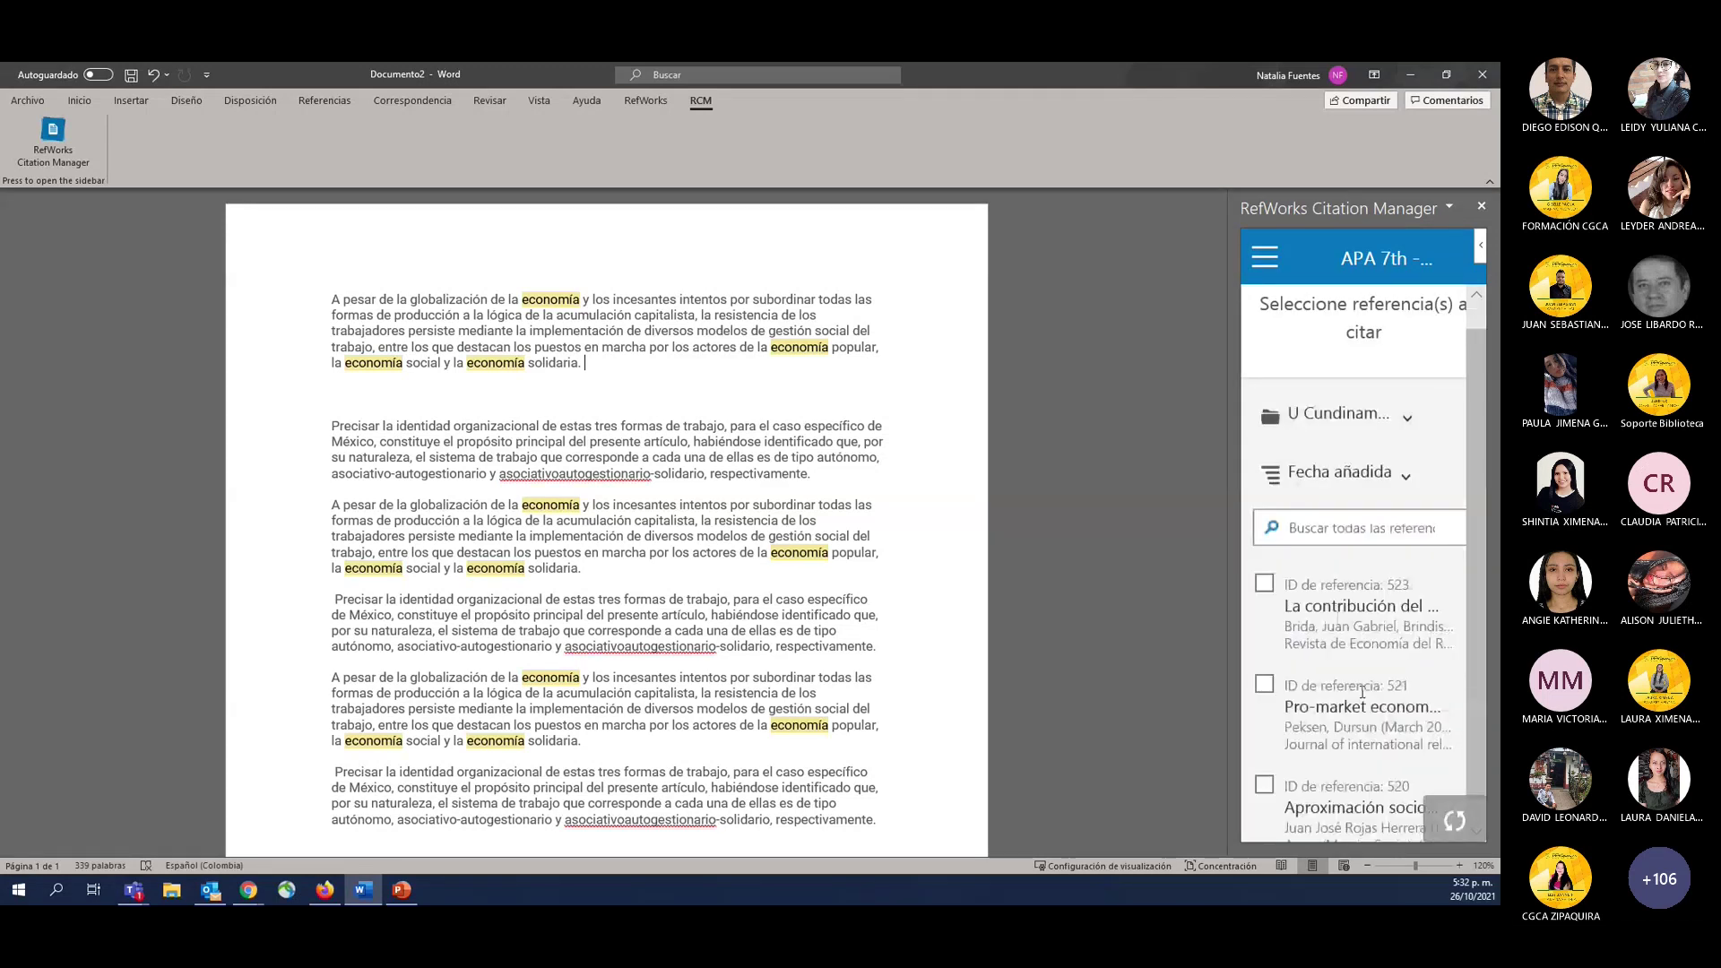
scroll(1351, 718, "down", 1)
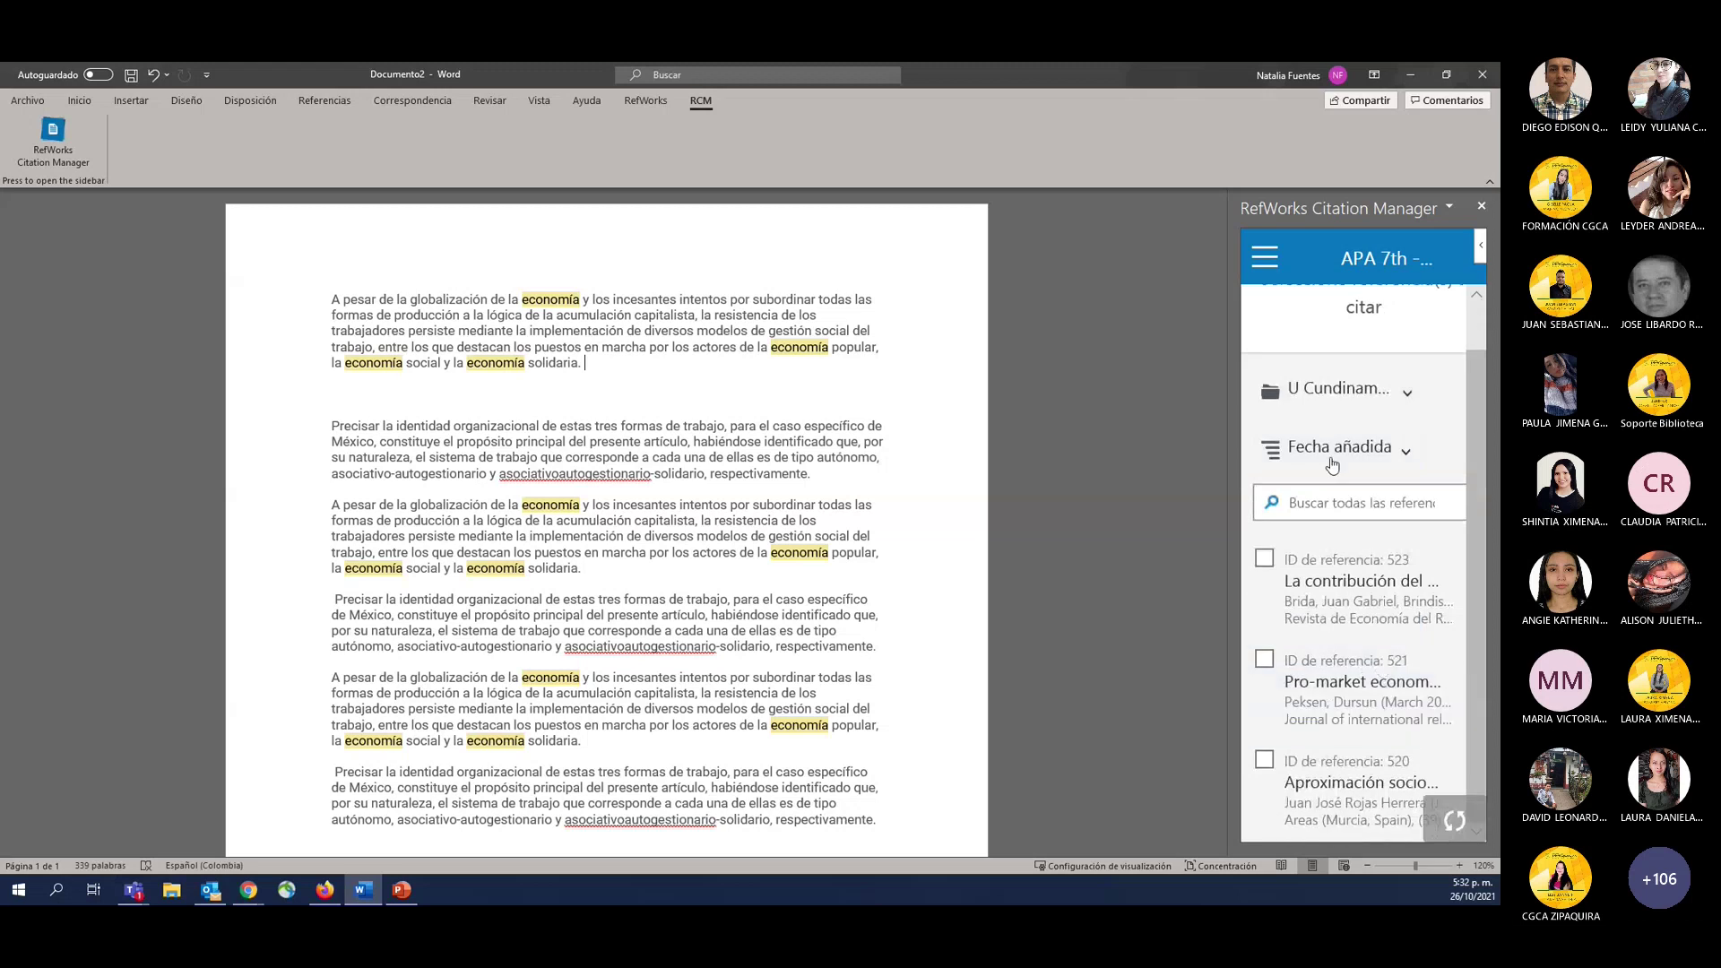
mouse_move(1360, 550)
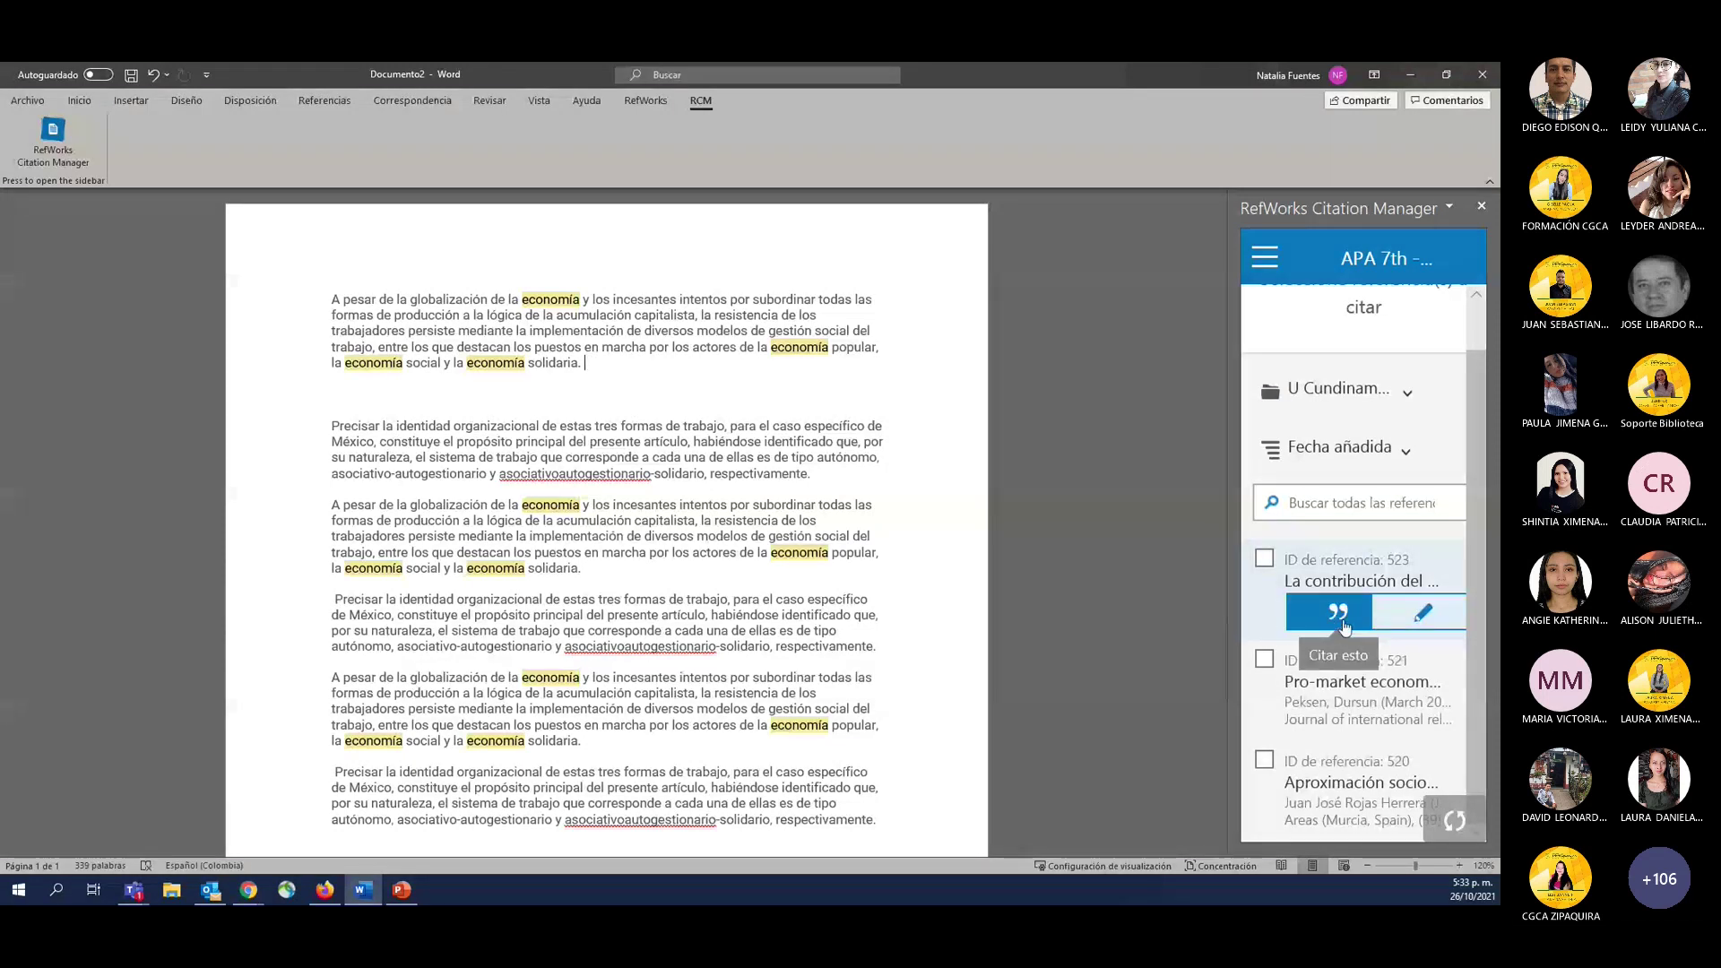
Cite reference 523, adding (Brida et al., 2020) at the end of the first paragraph.
mouse_move(1371, 657)
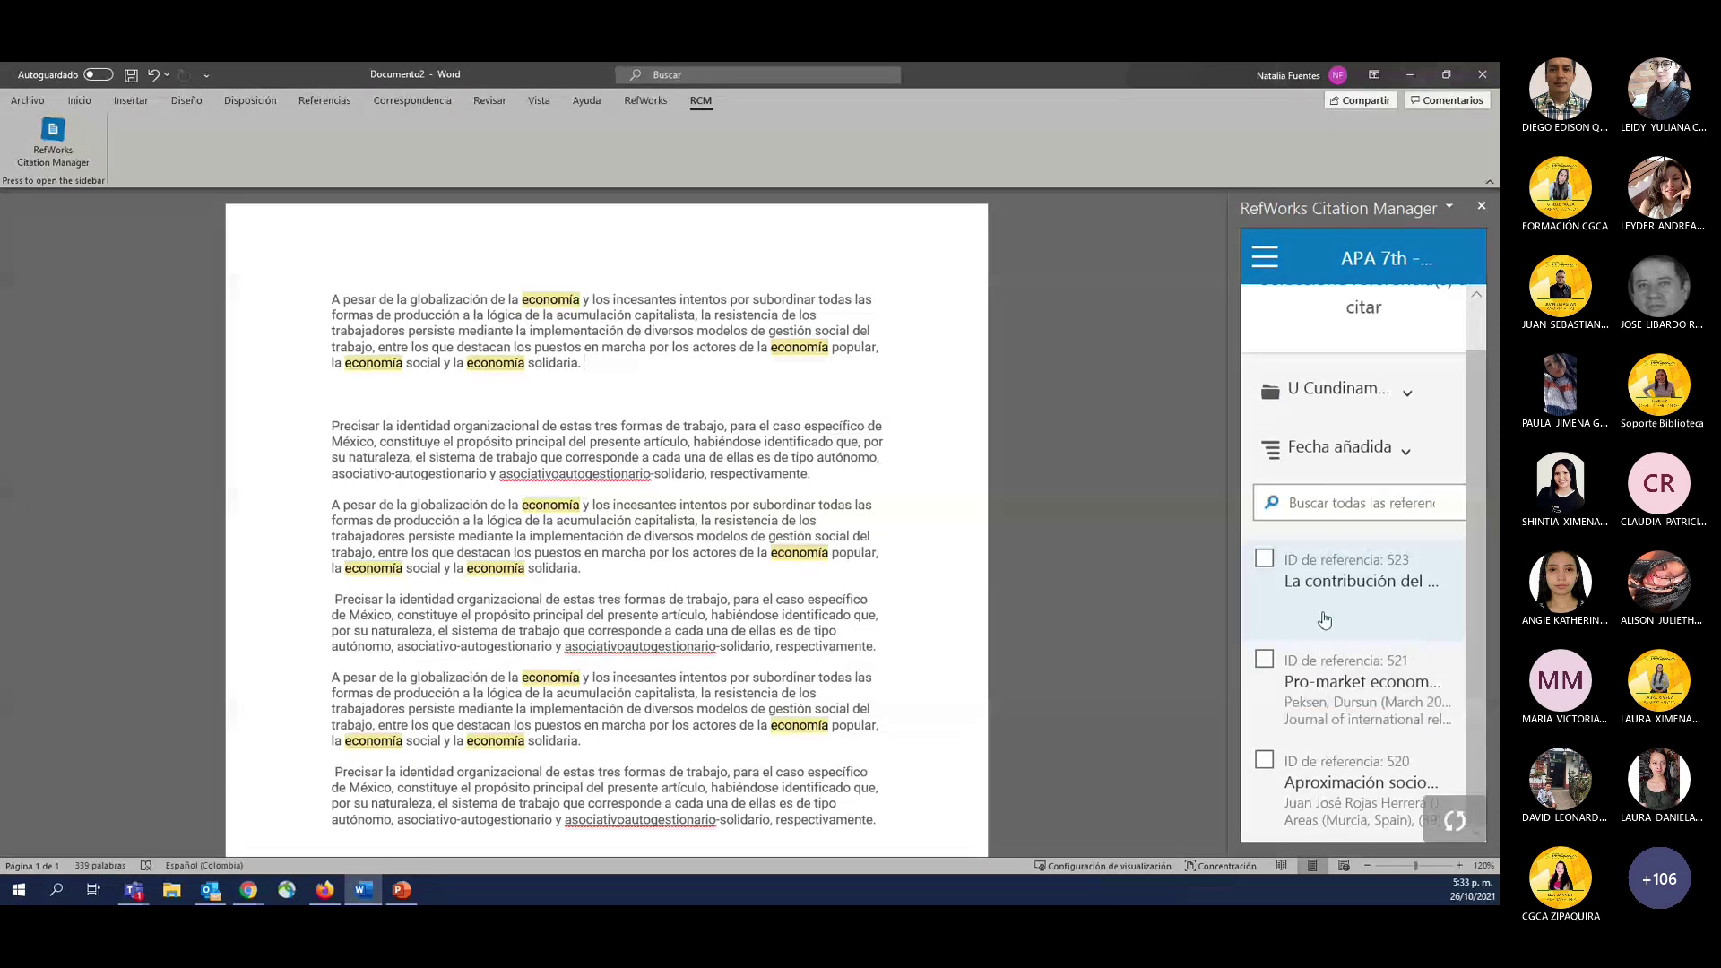
mouse_move(1330, 619)
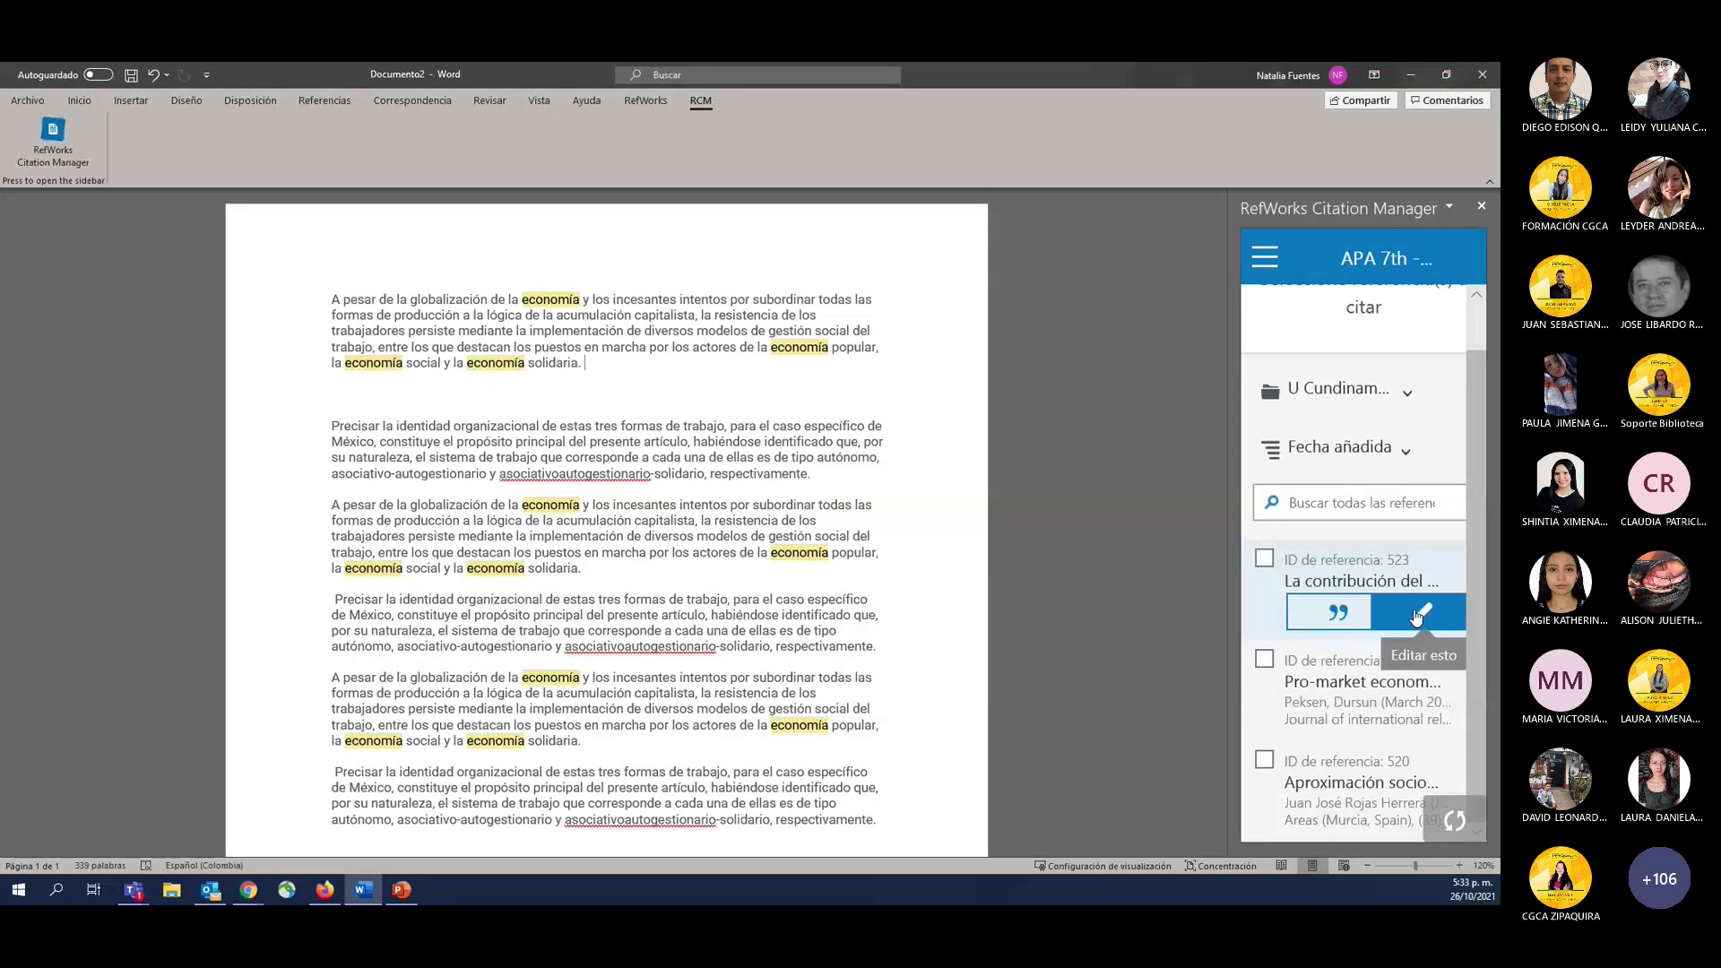
left_click(1343, 611)
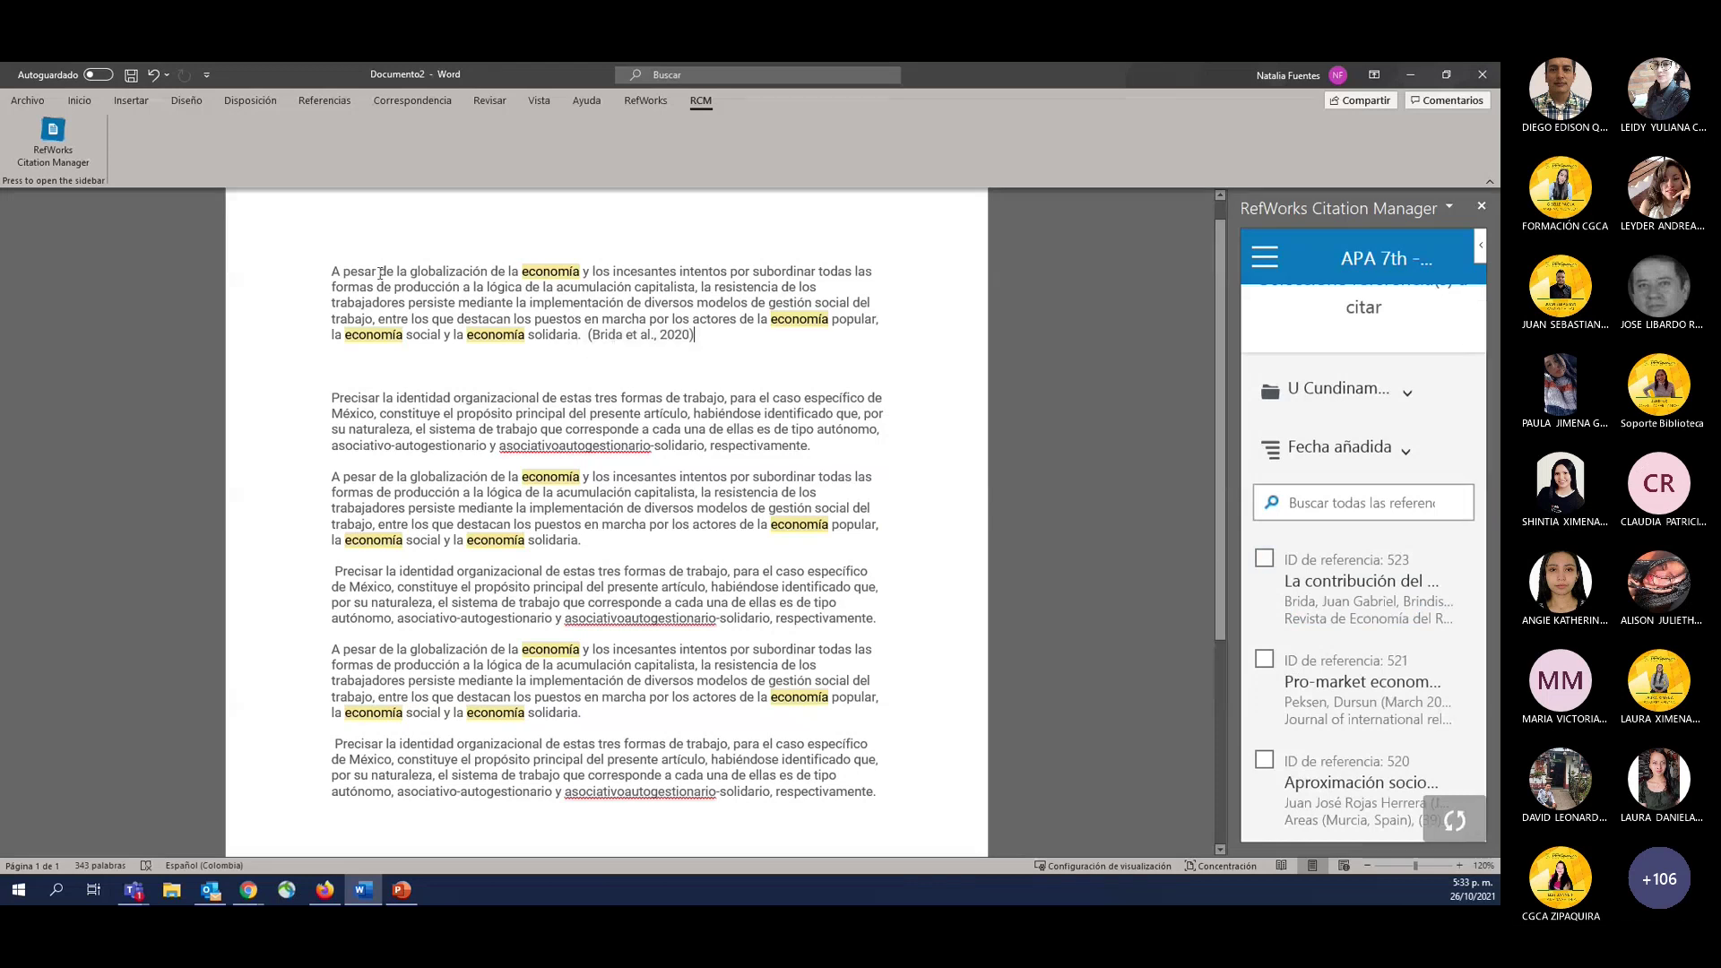
Cite reference 521 after the second paragraph, adding (Peksen, 2019).
left_click_drag(380, 271, 583, 334)
scroll(618, 786, "down", 5)
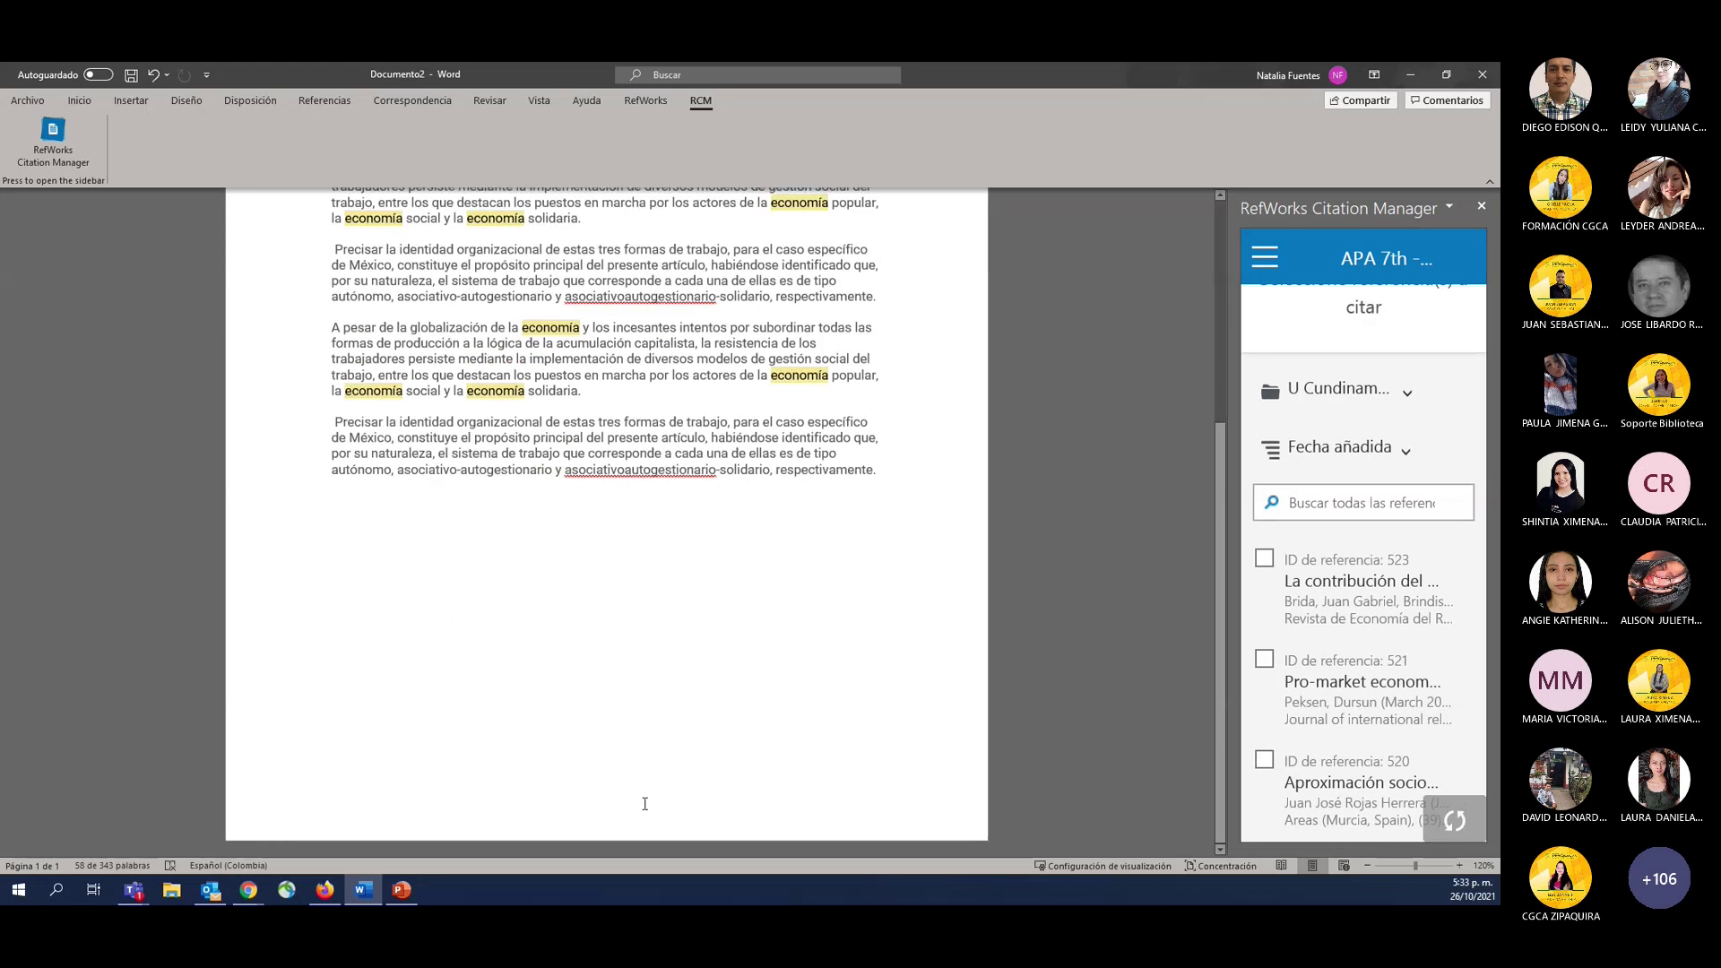
scroll(644, 803, "up", 2)
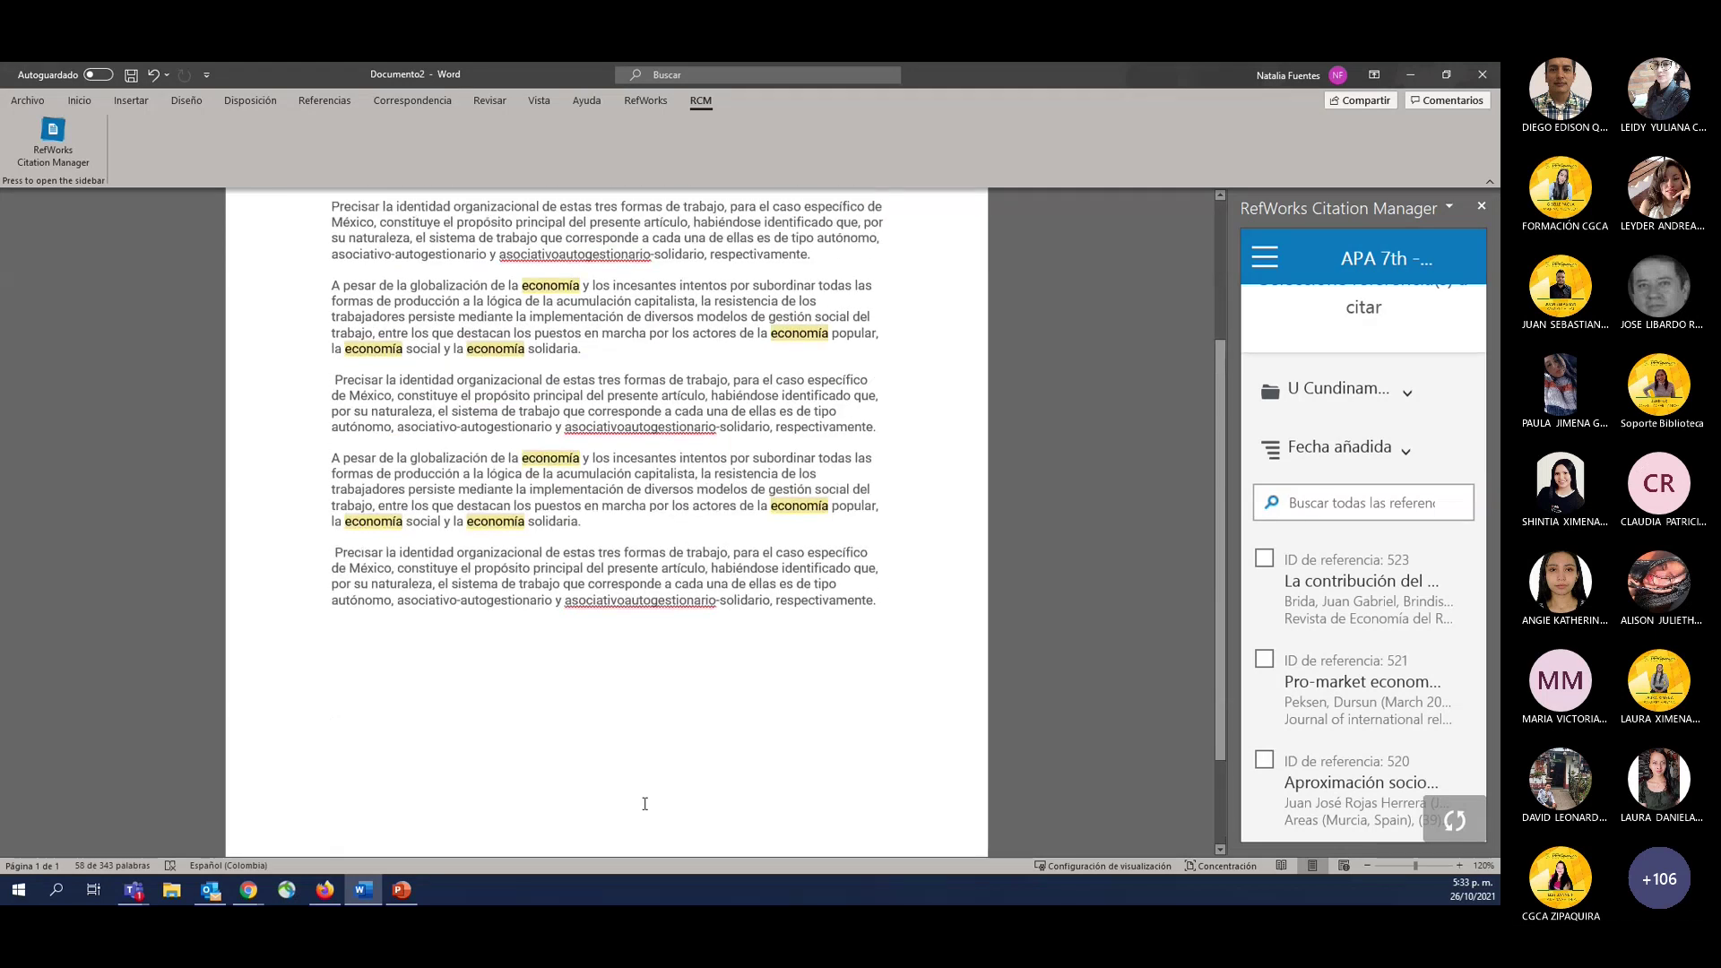
scroll(644, 803, "up", 3)
left_click(836, 483)
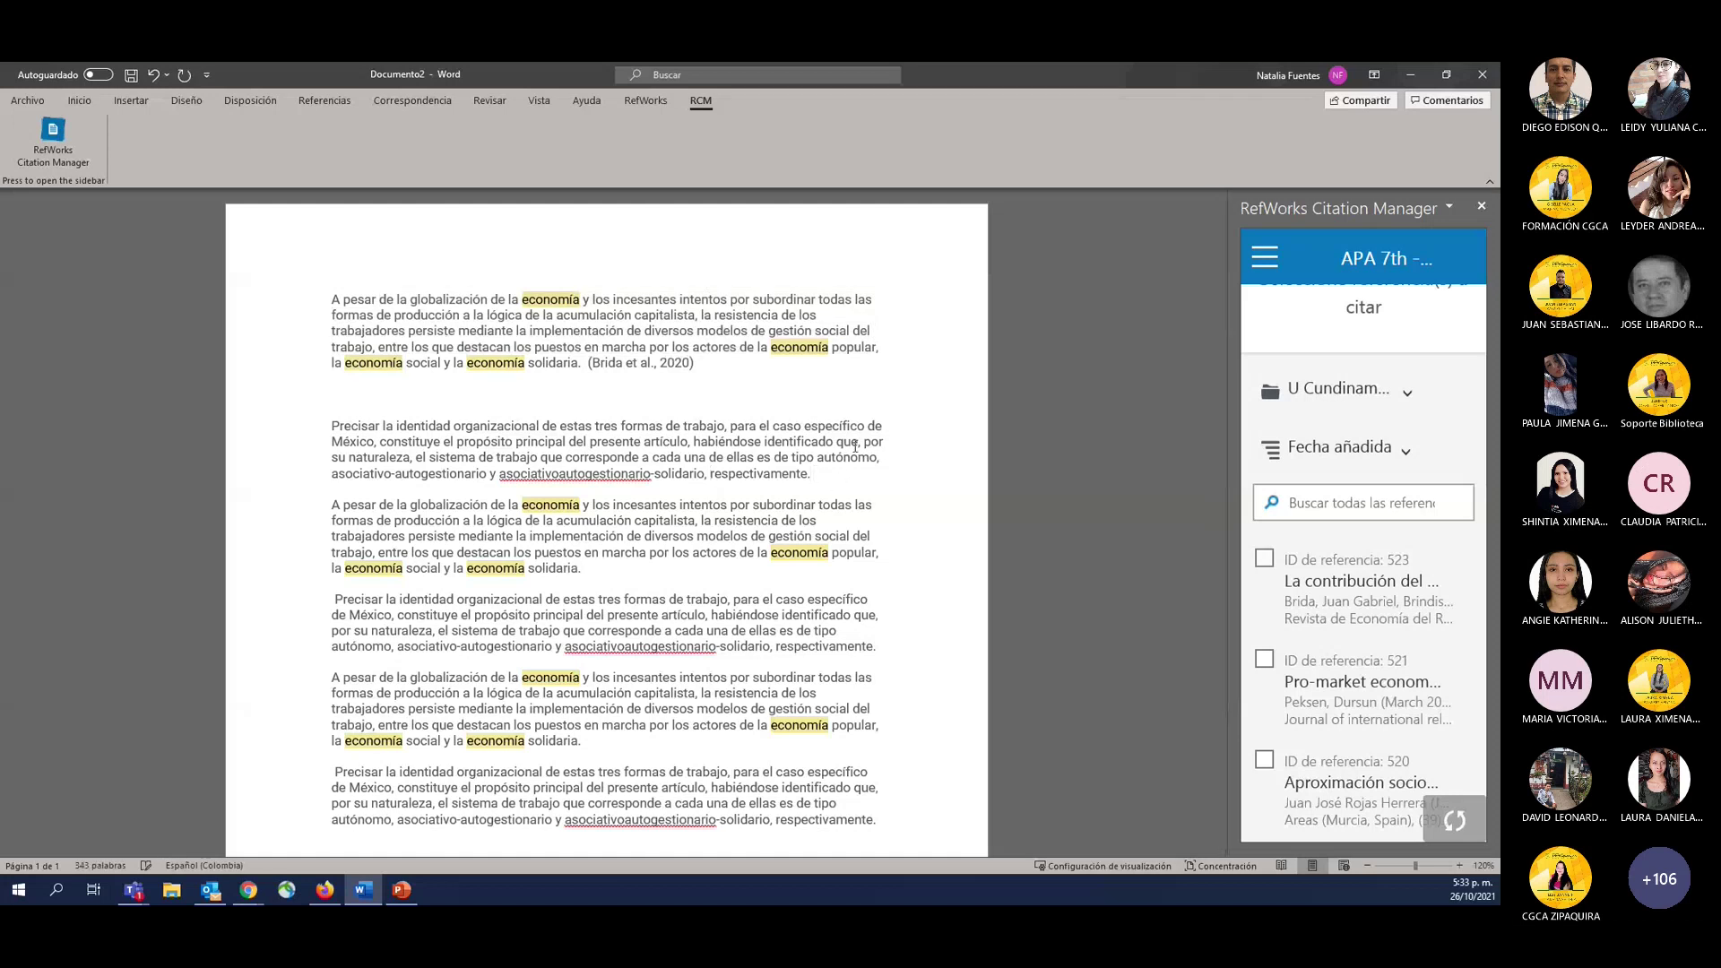
mouse_move(1355, 671)
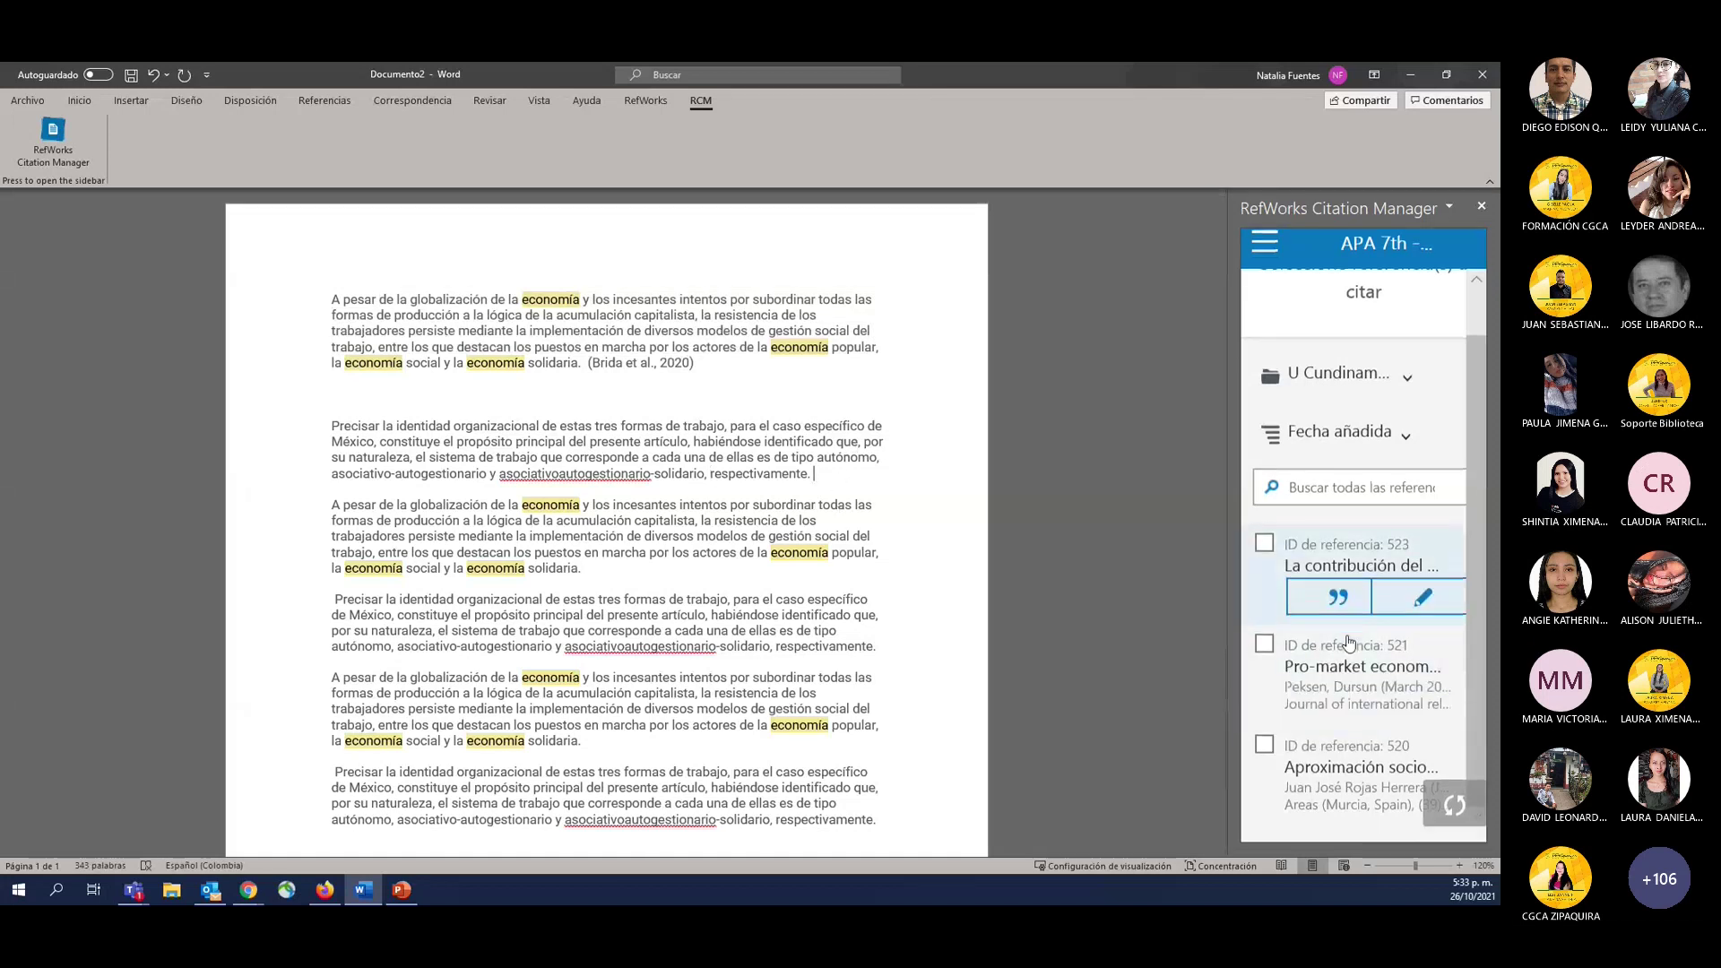
left_click(1339, 714)
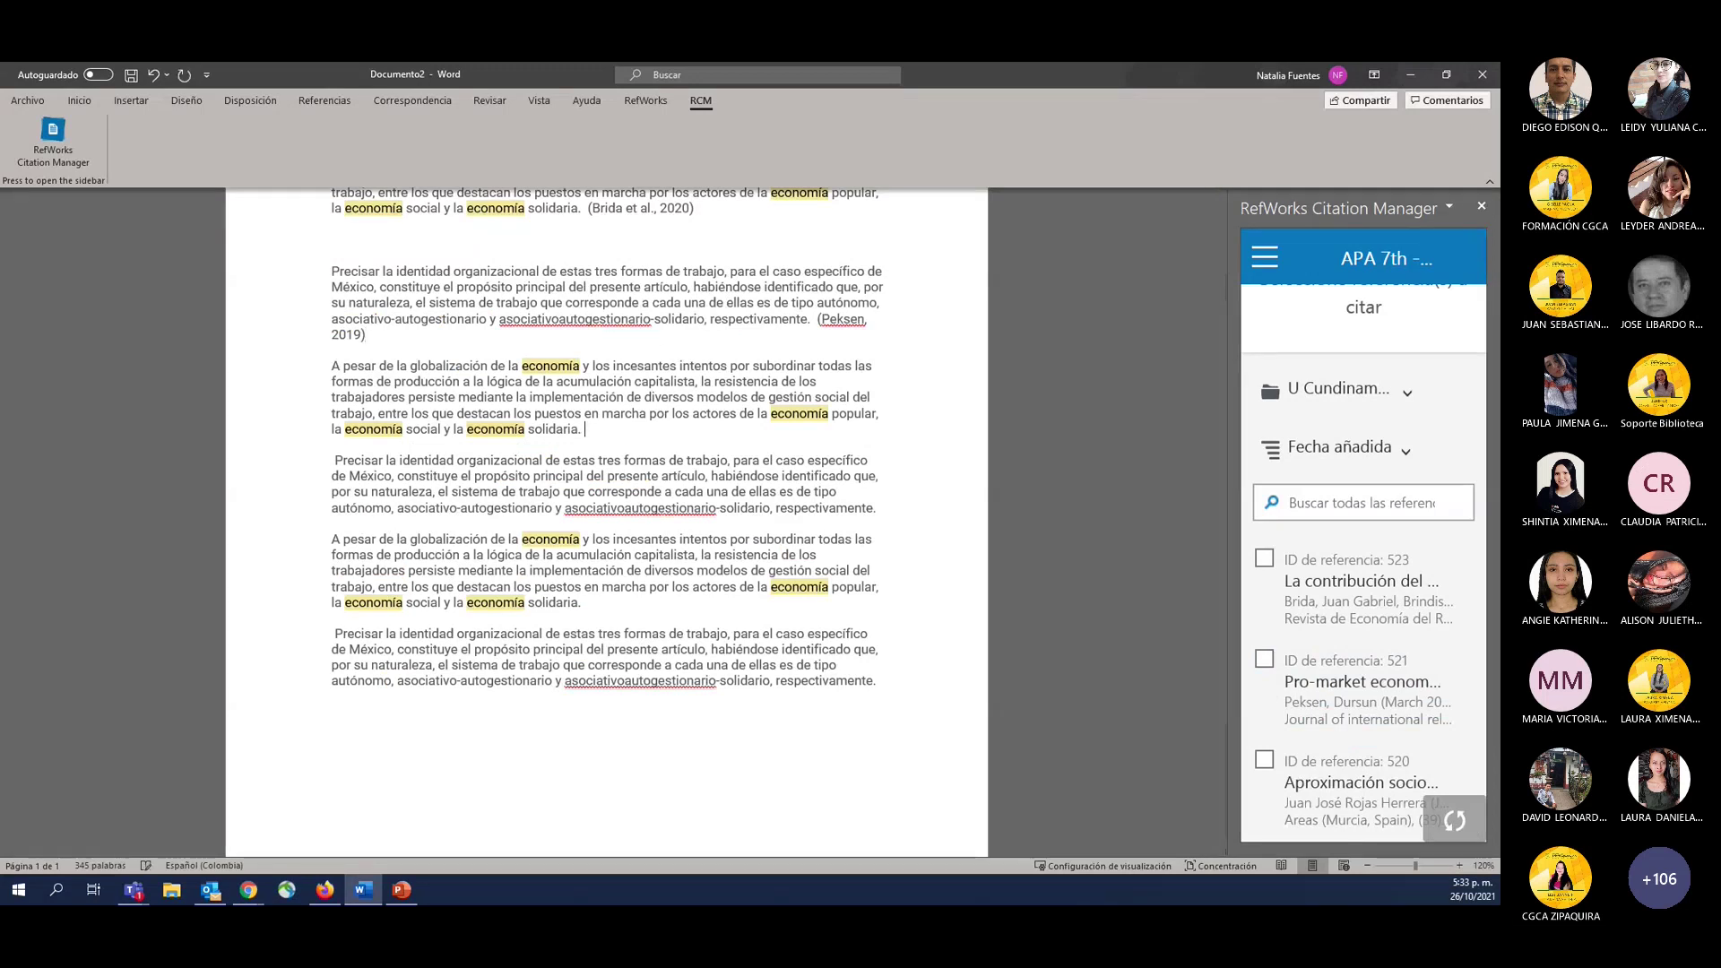
mouse_move(1374, 777)
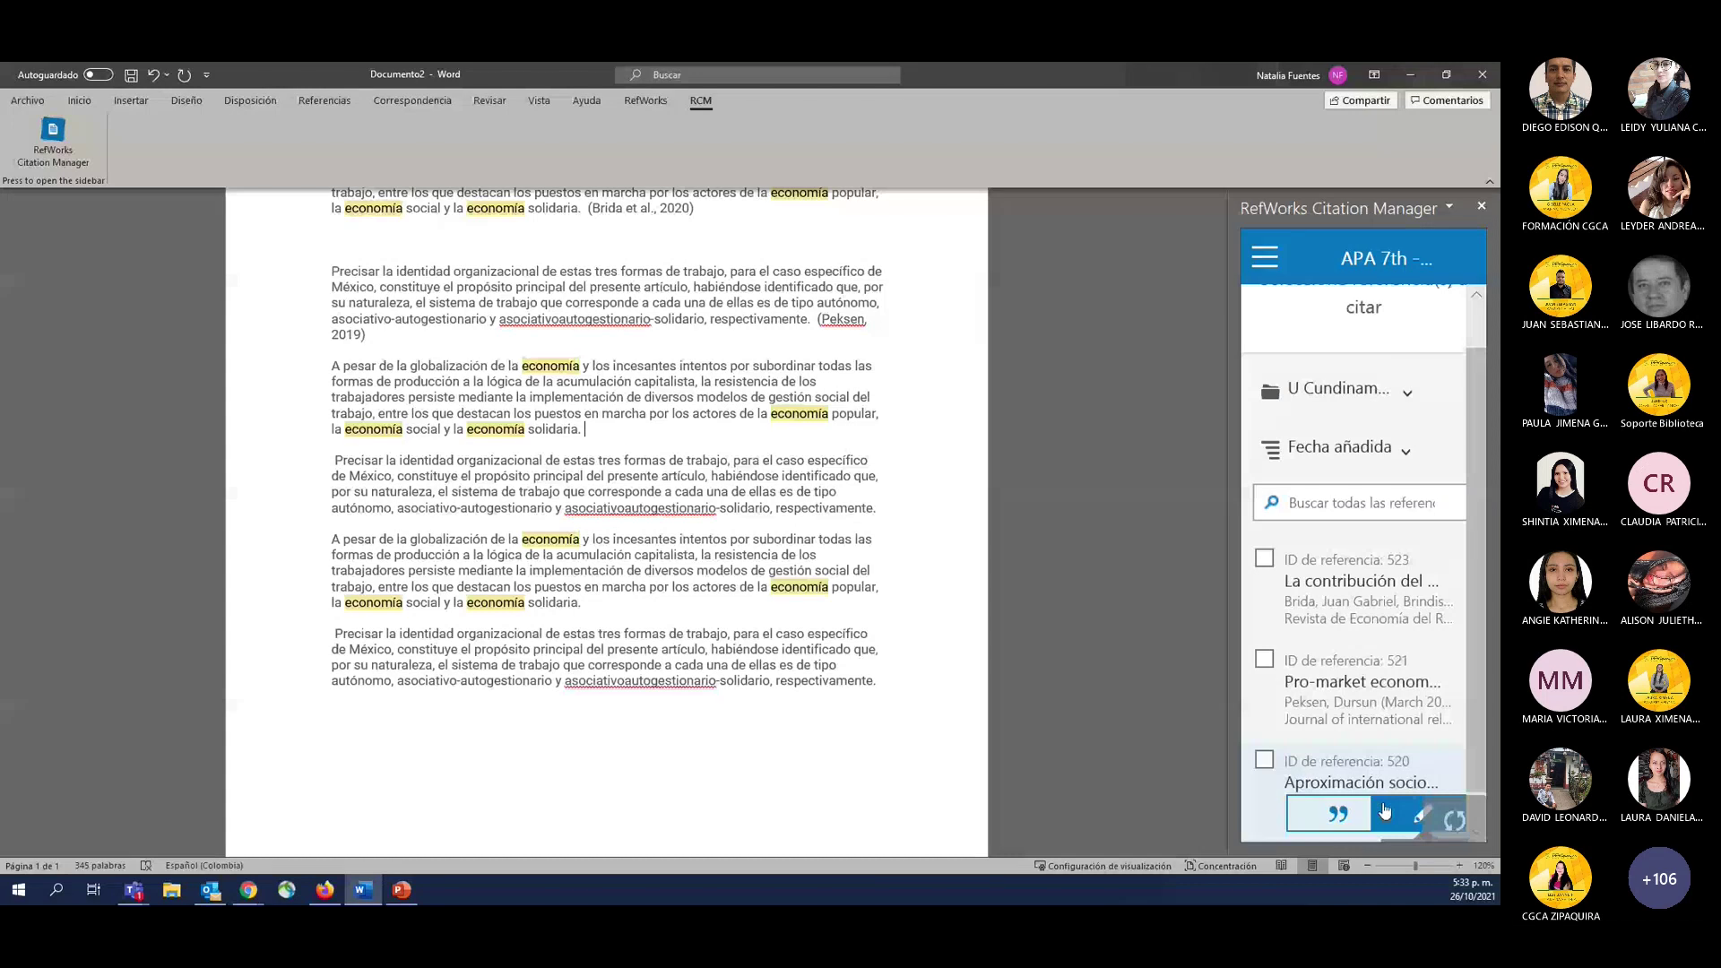
left_click(1385, 810)
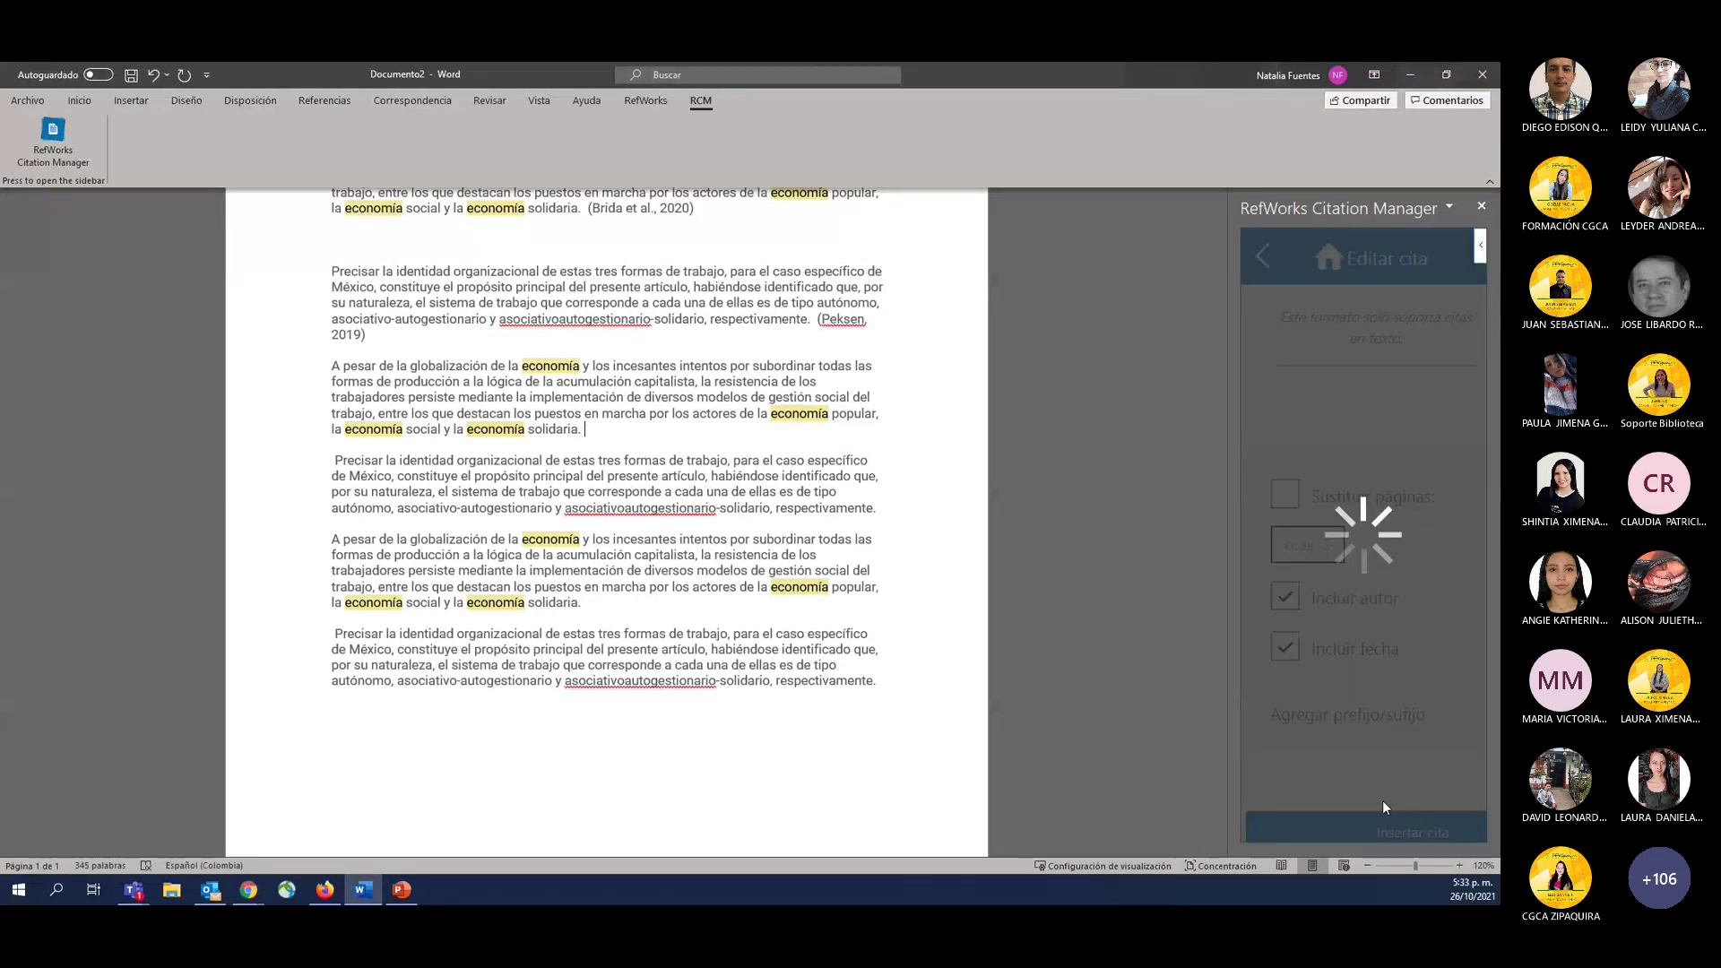
scroll(1357, 498, "down", 3)
scroll(1357, 499, "up", 1)
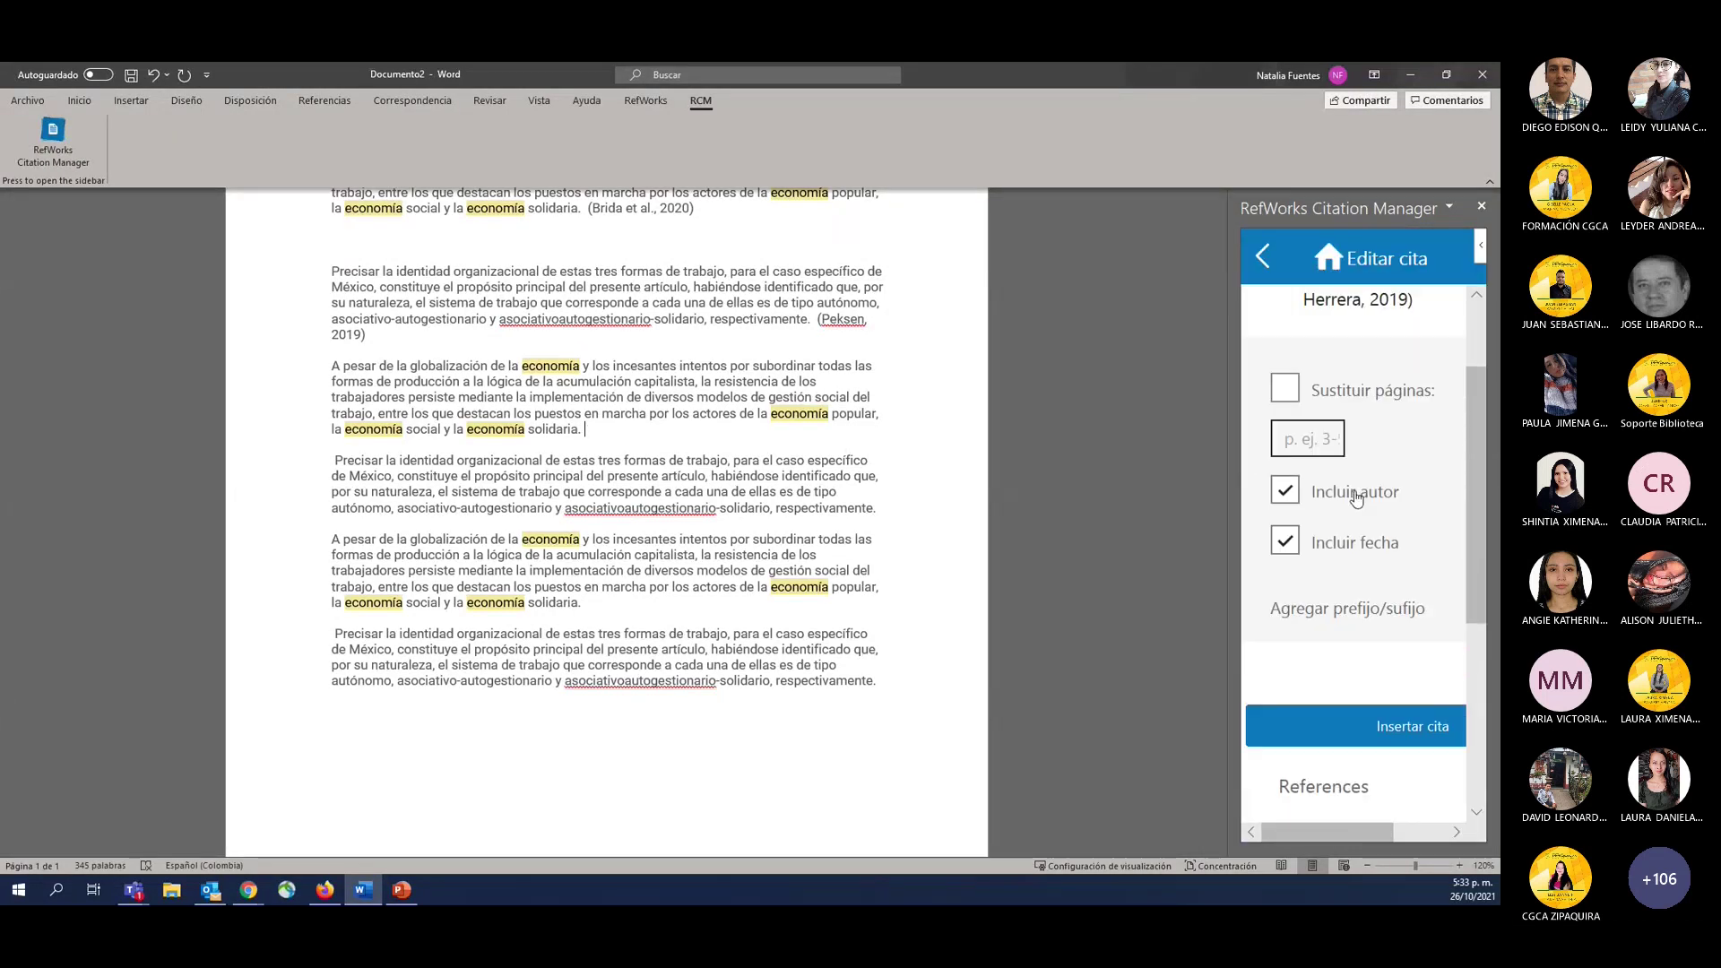
left_click(1287, 493)
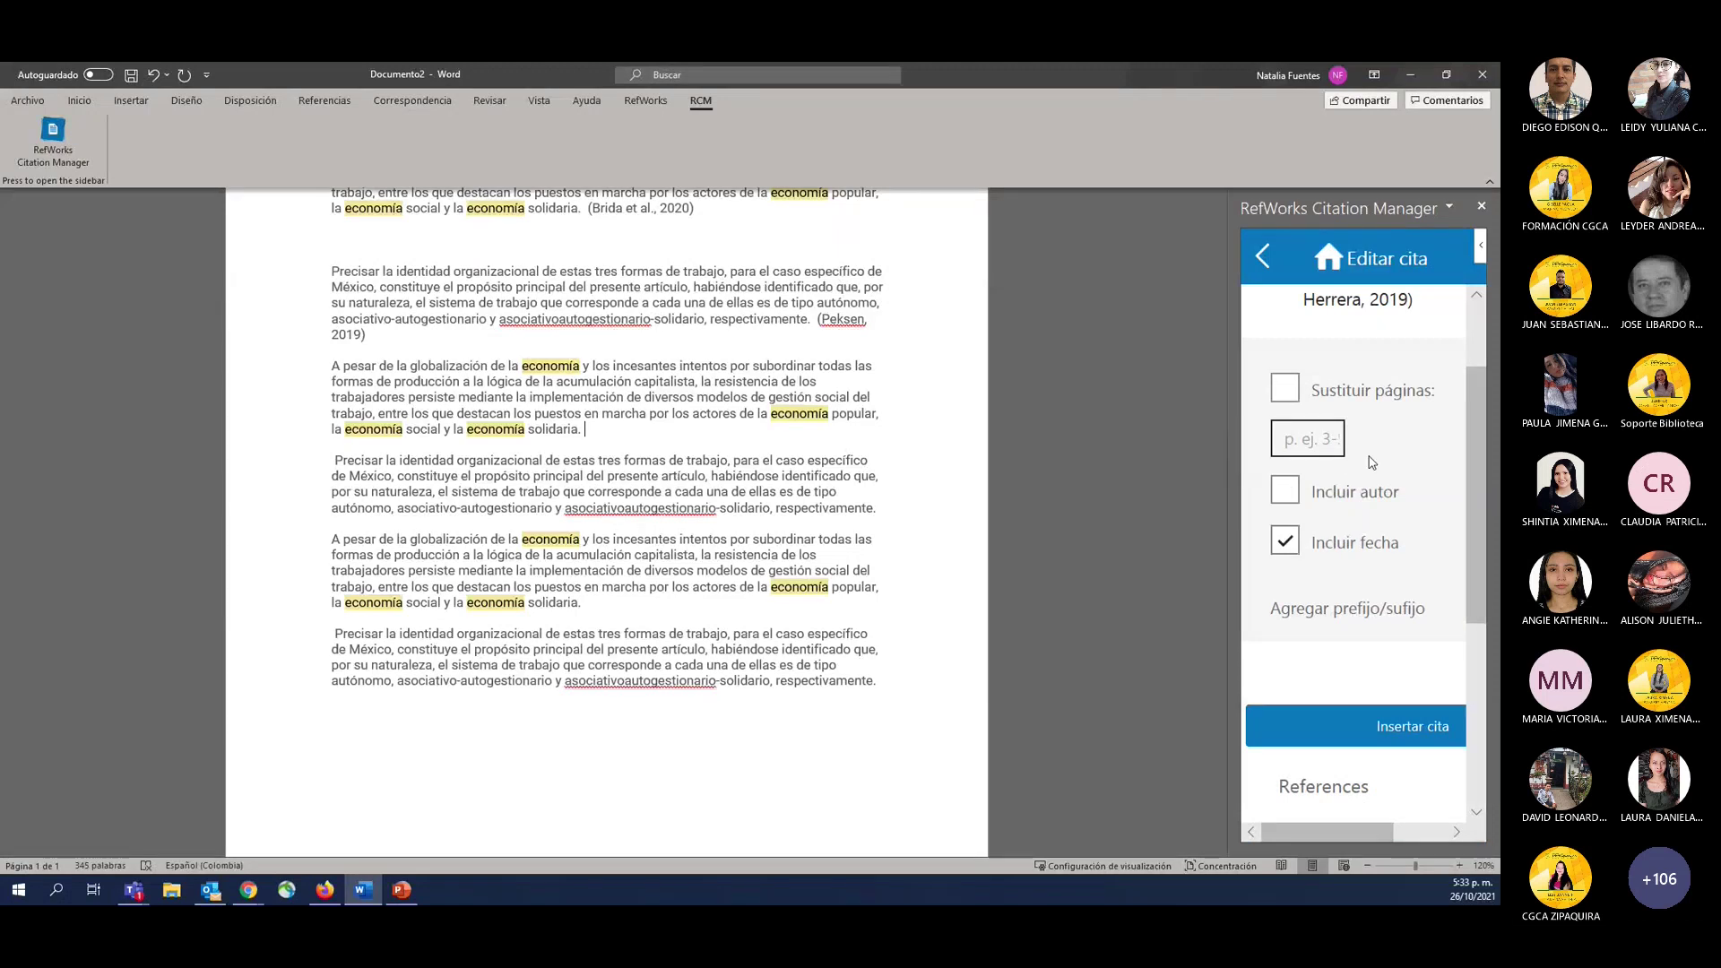
left_click(1286, 535)
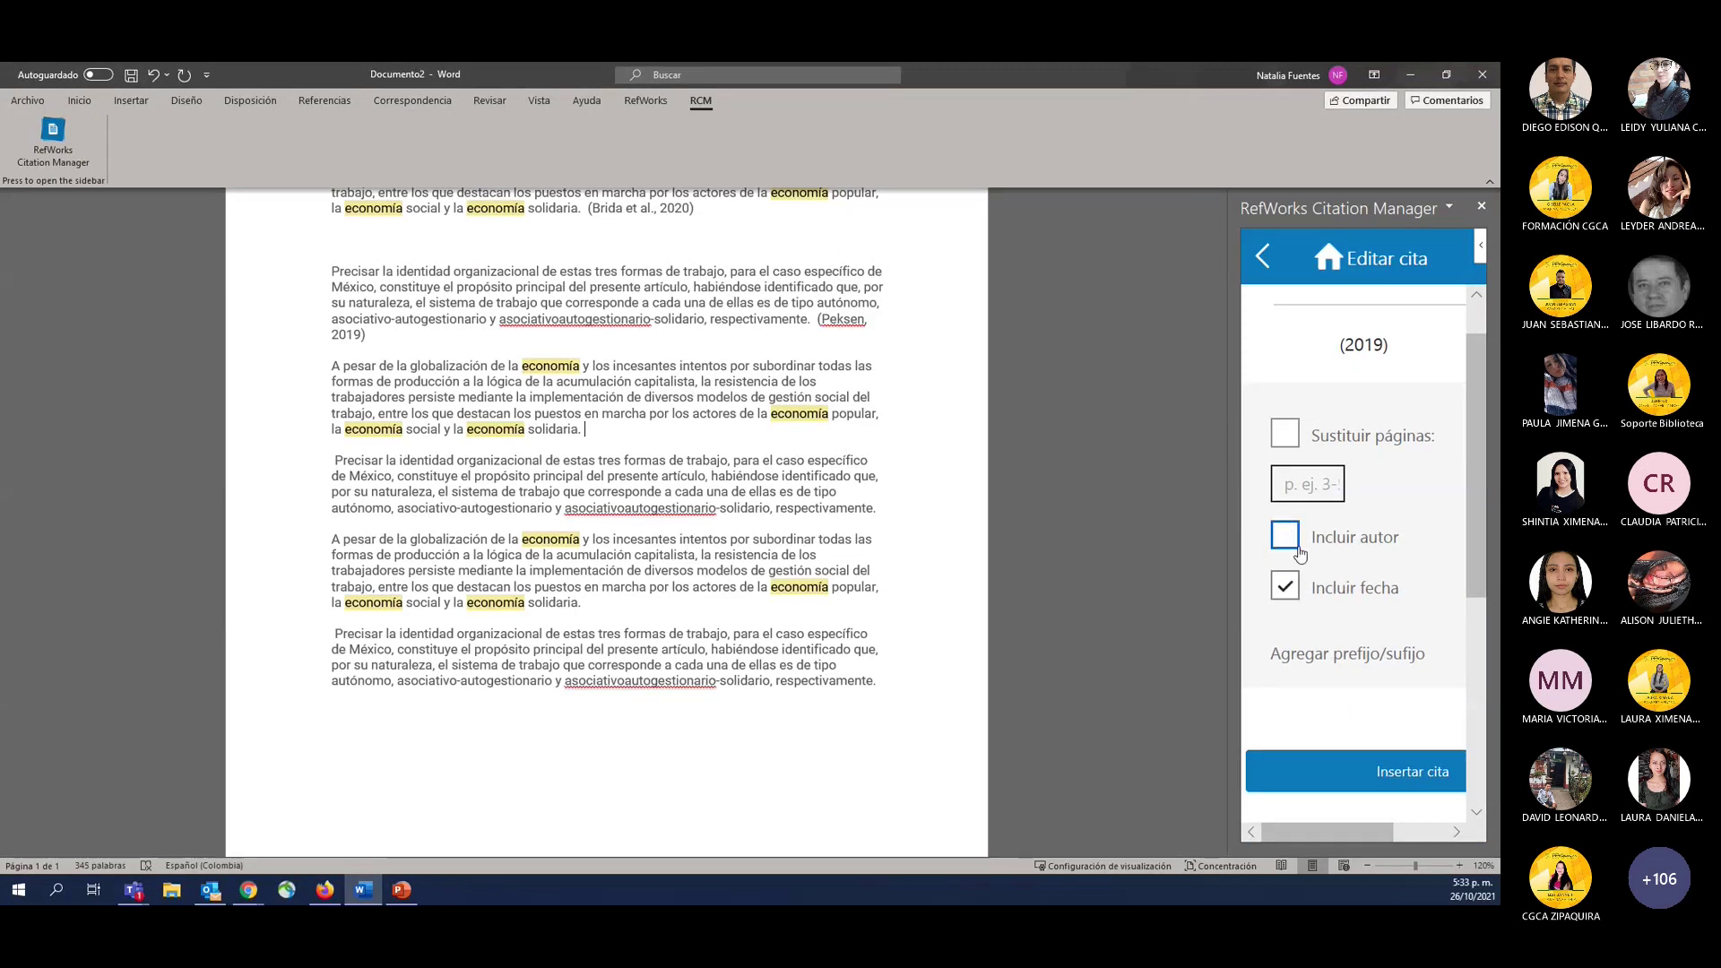
left_click(1289, 619)
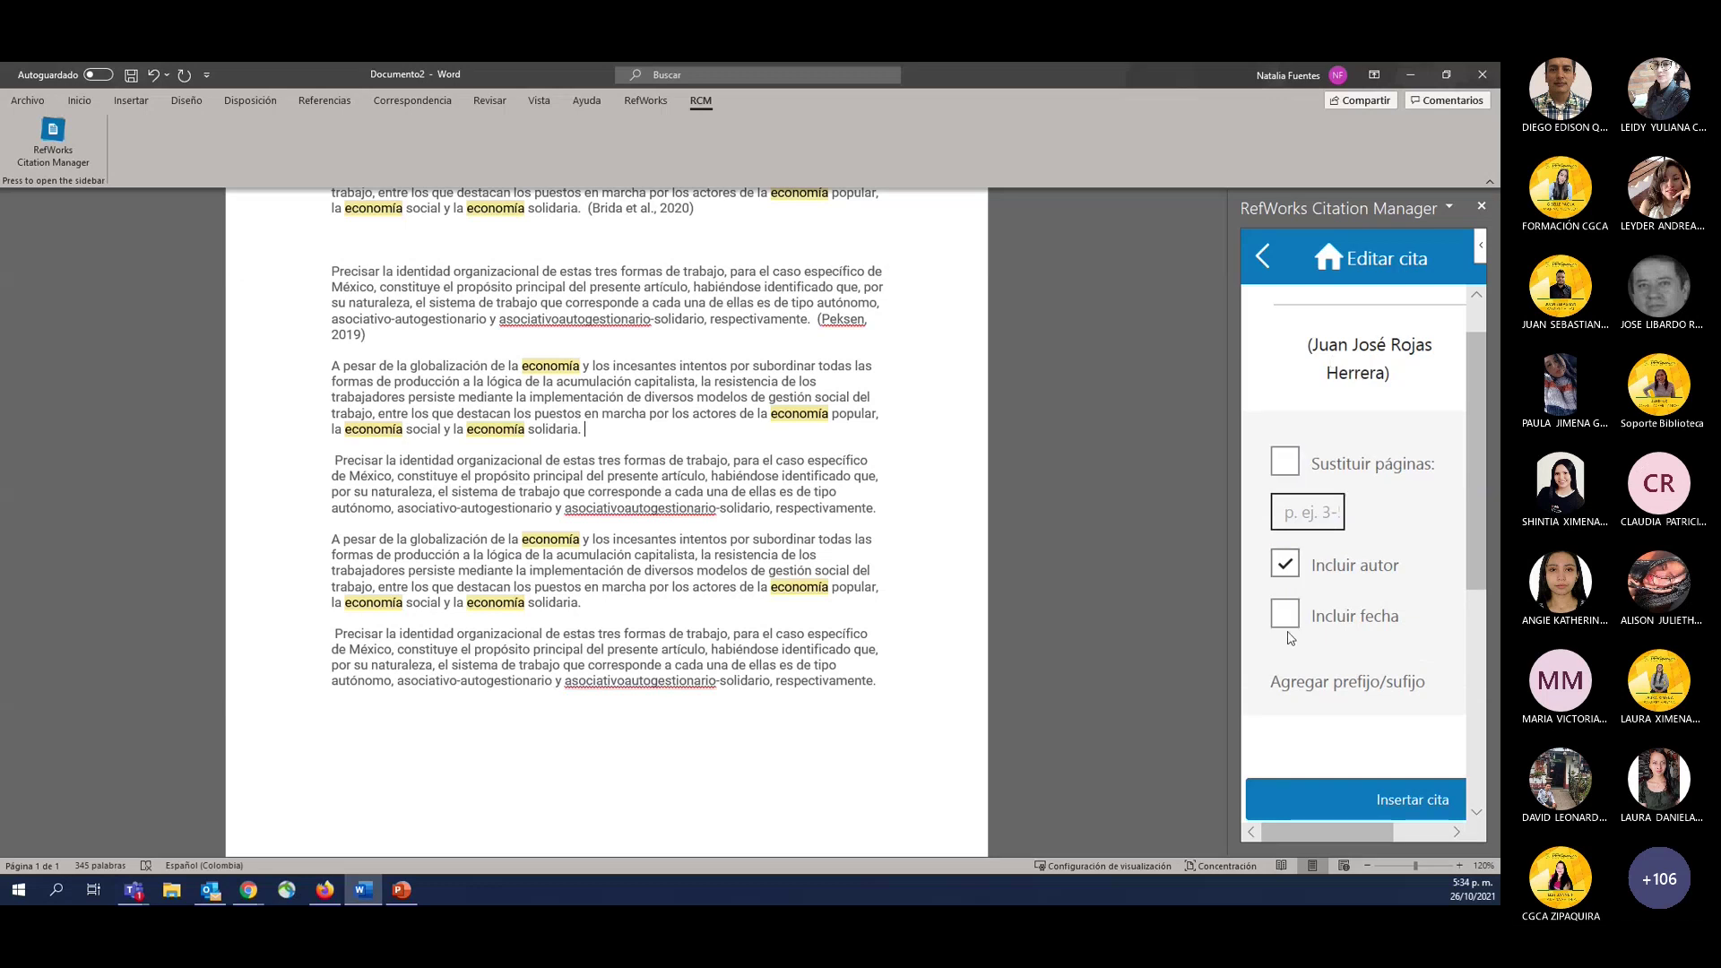
left_click(1374, 631)
scroll(1374, 633, "down", 5)
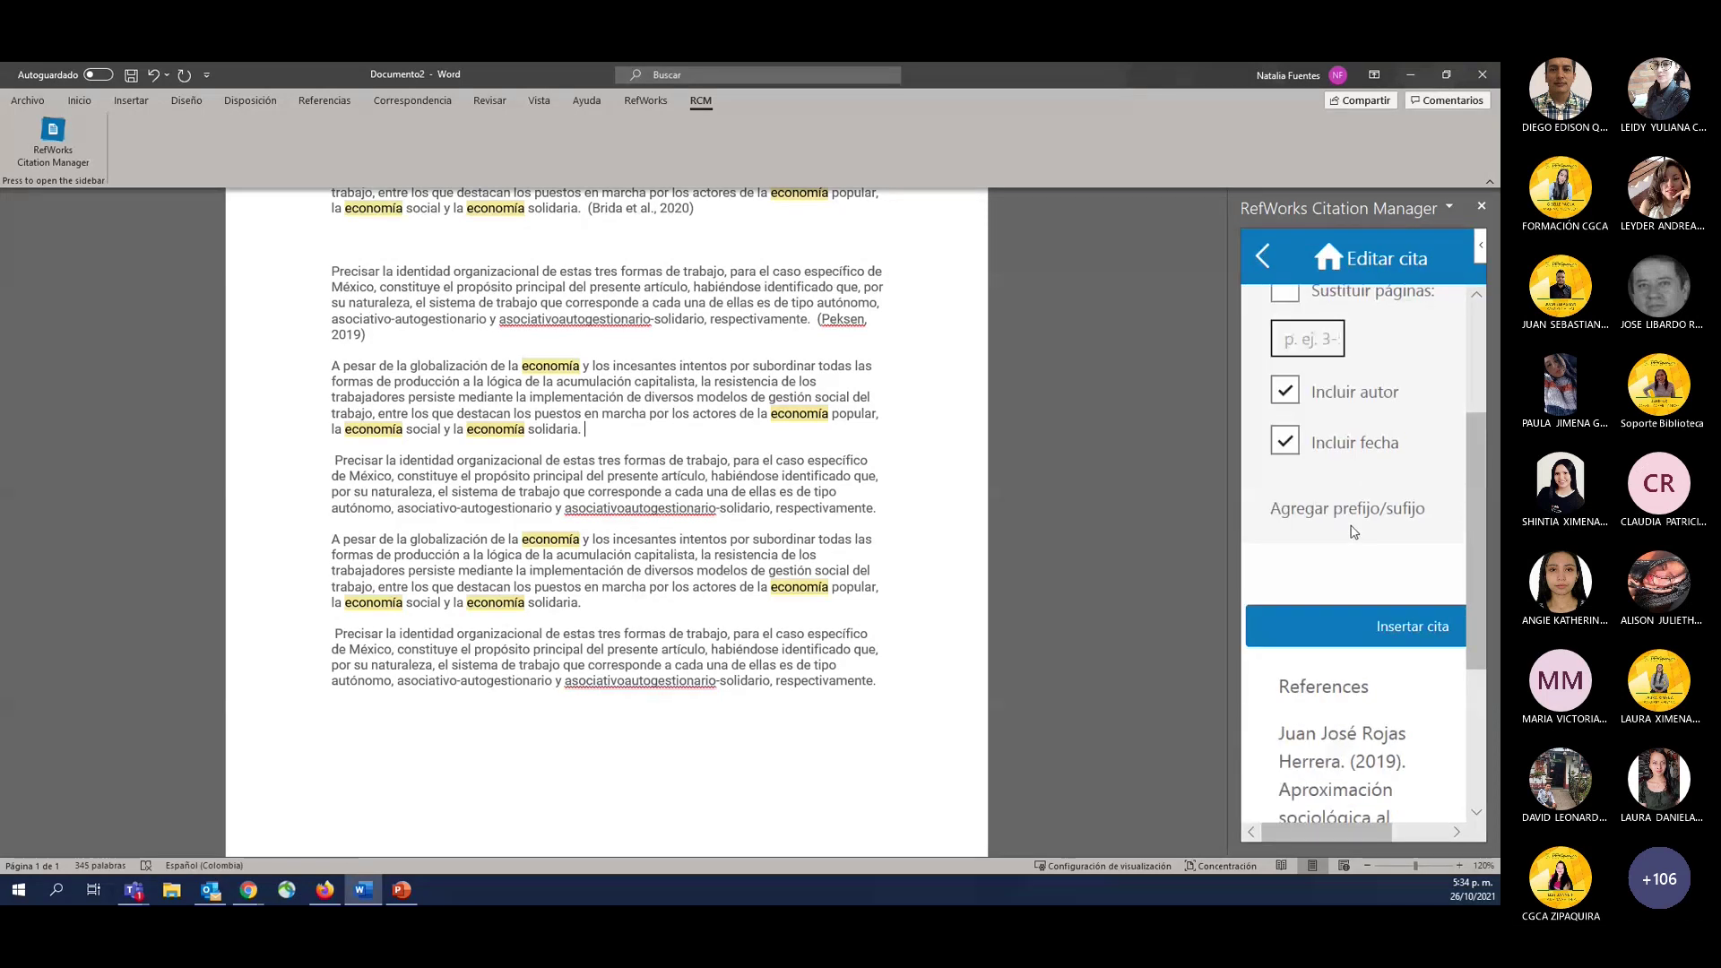
scroll(1354, 520, "up", 3)
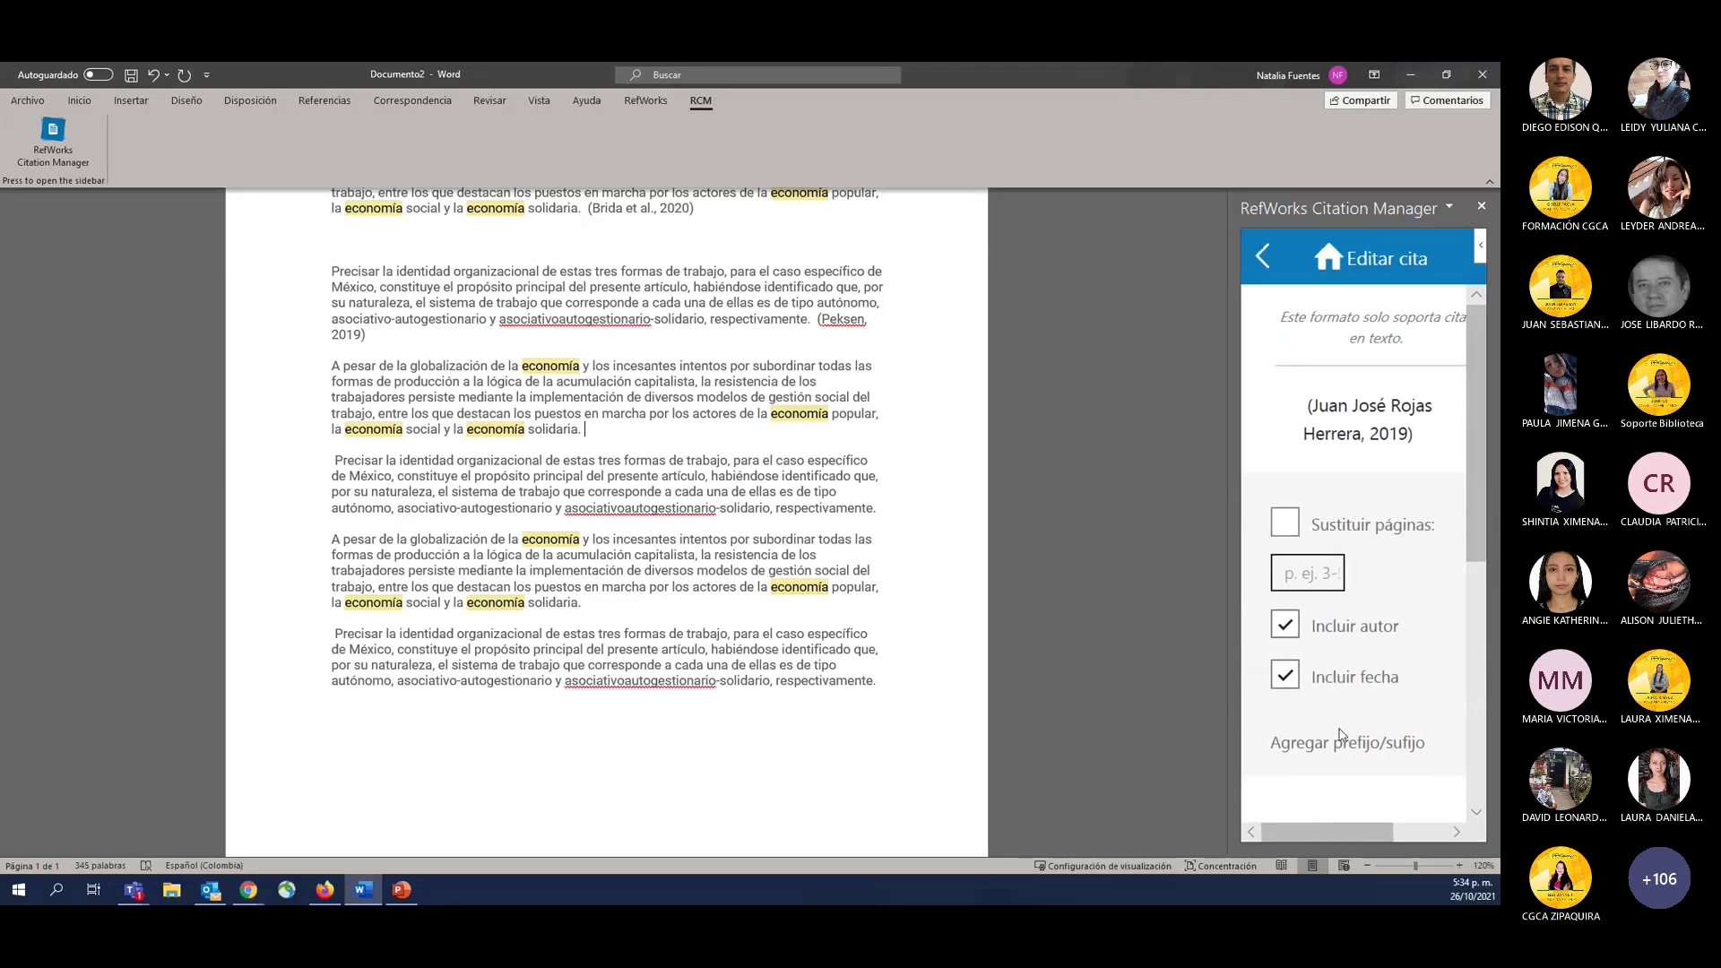
scroll(1345, 743, "down", 3)
scroll(1345, 745, "down", 2)
scroll(1350, 717, "up", 5)
Back in the reference list, open the citation editor for reference 523, Brida et al. (2020).
left_click(1266, 257)
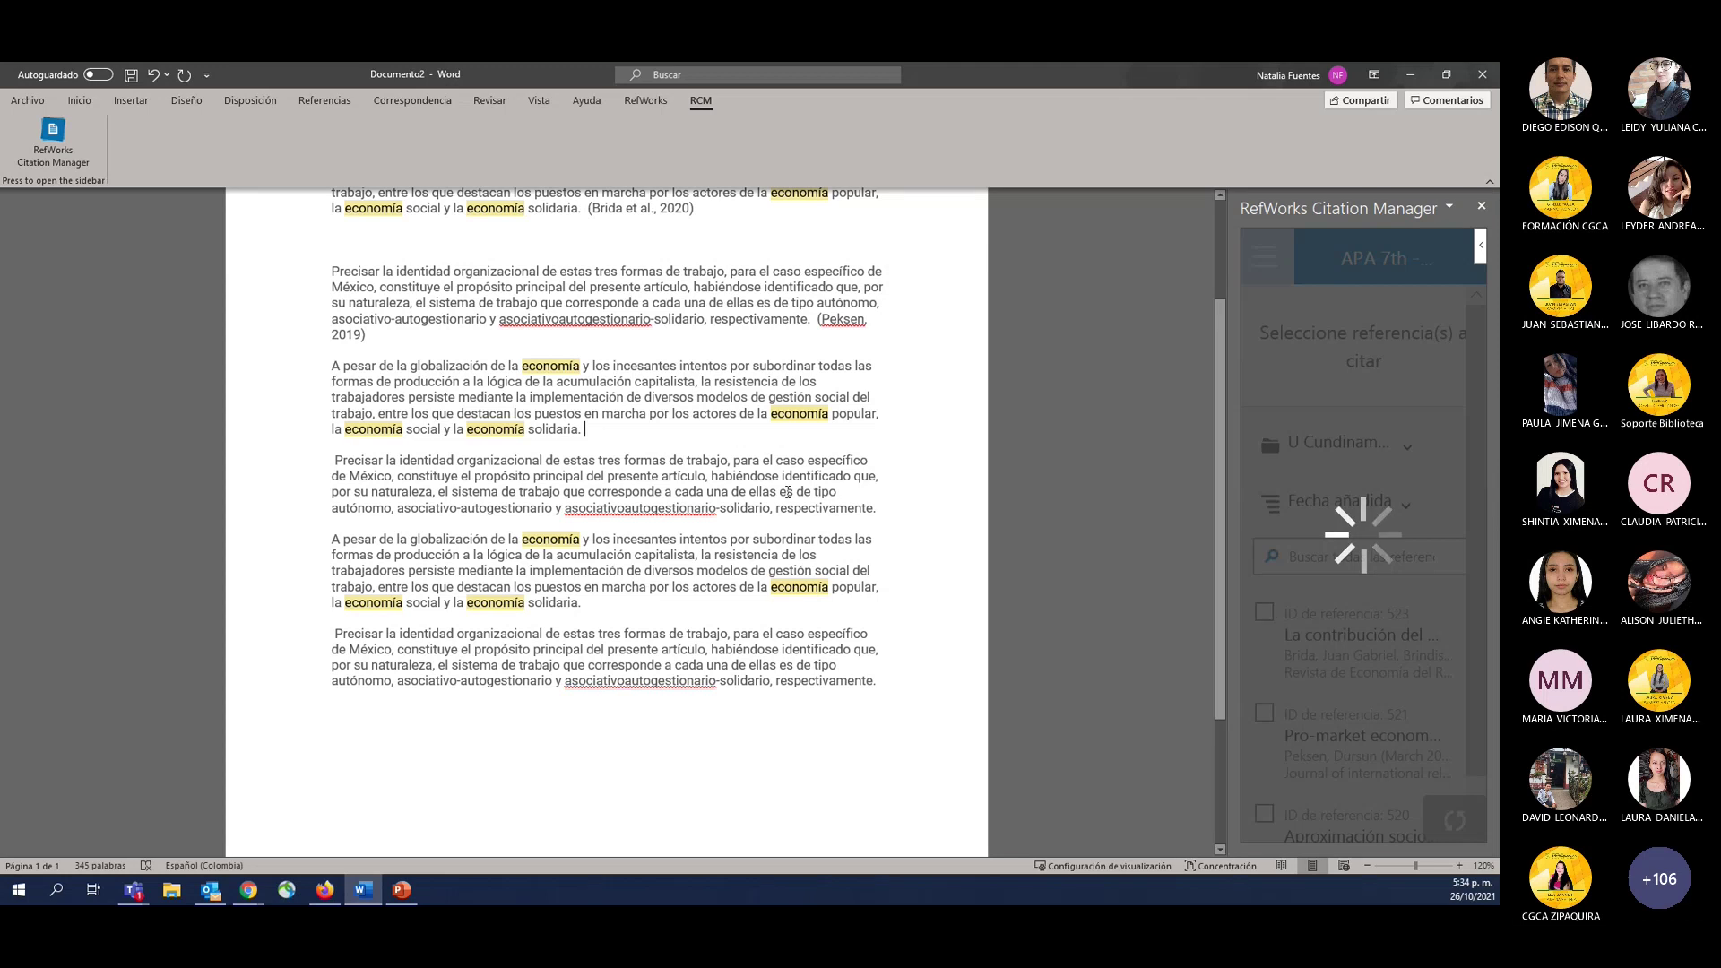
mouse_move(1327, 674)
left_click(1441, 681)
scroll(1385, 661, "down", 4)
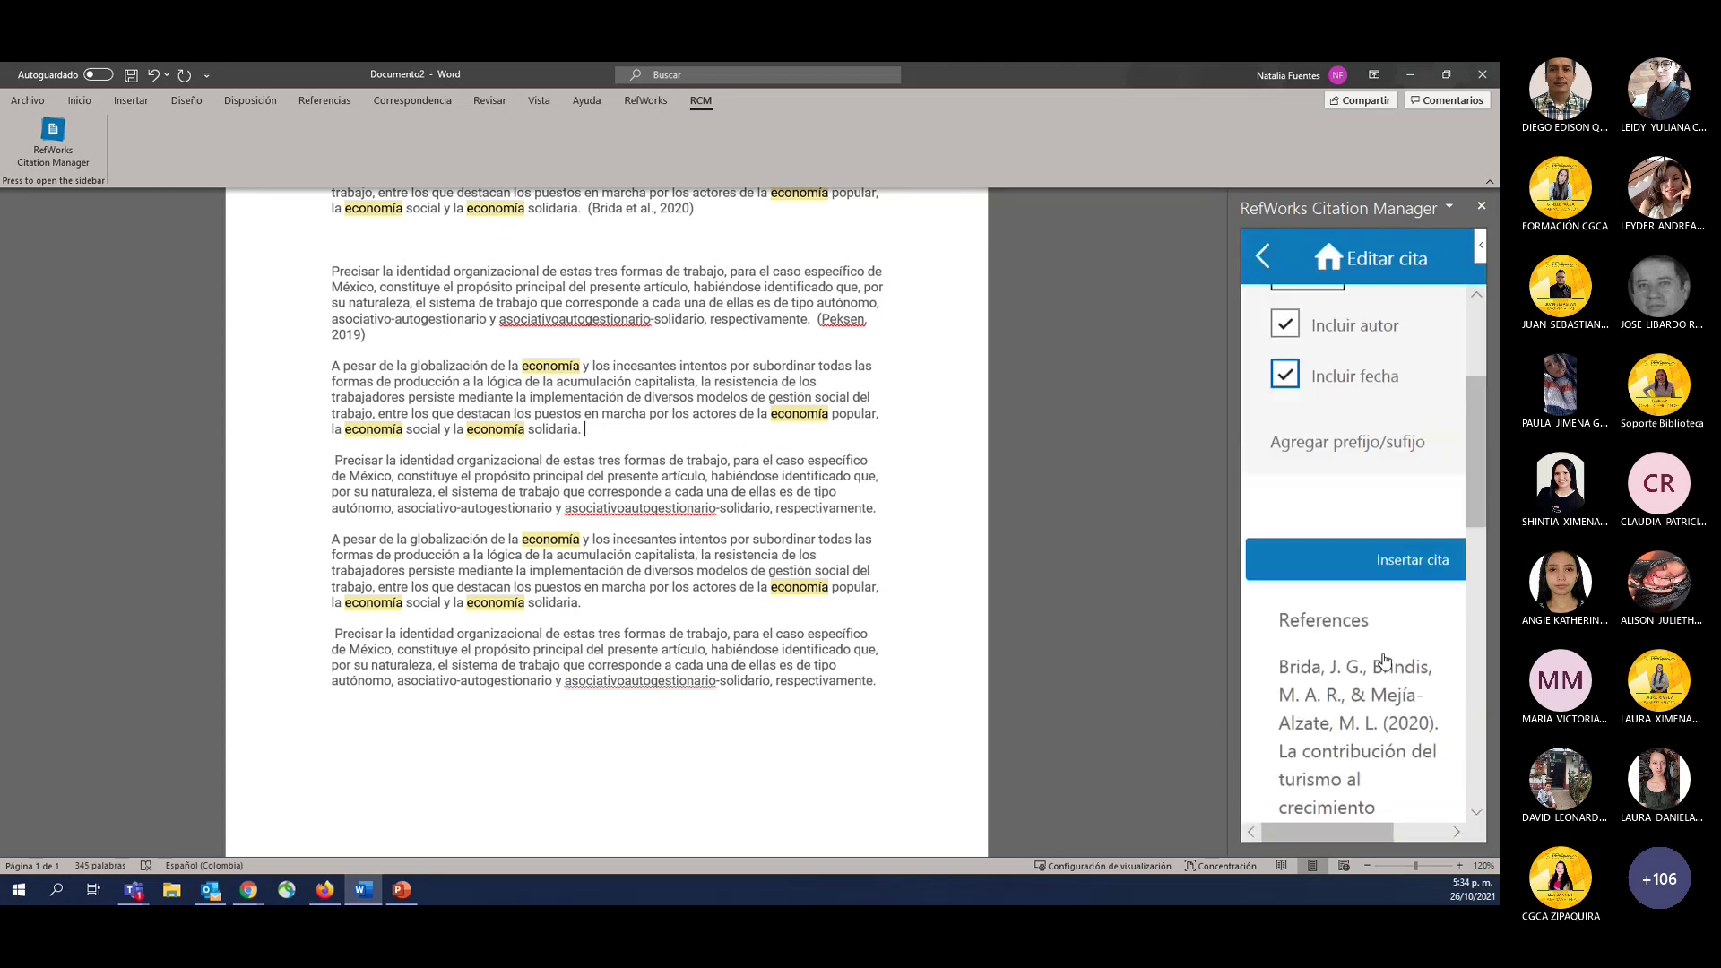
scroll(1414, 597, "right", 3)
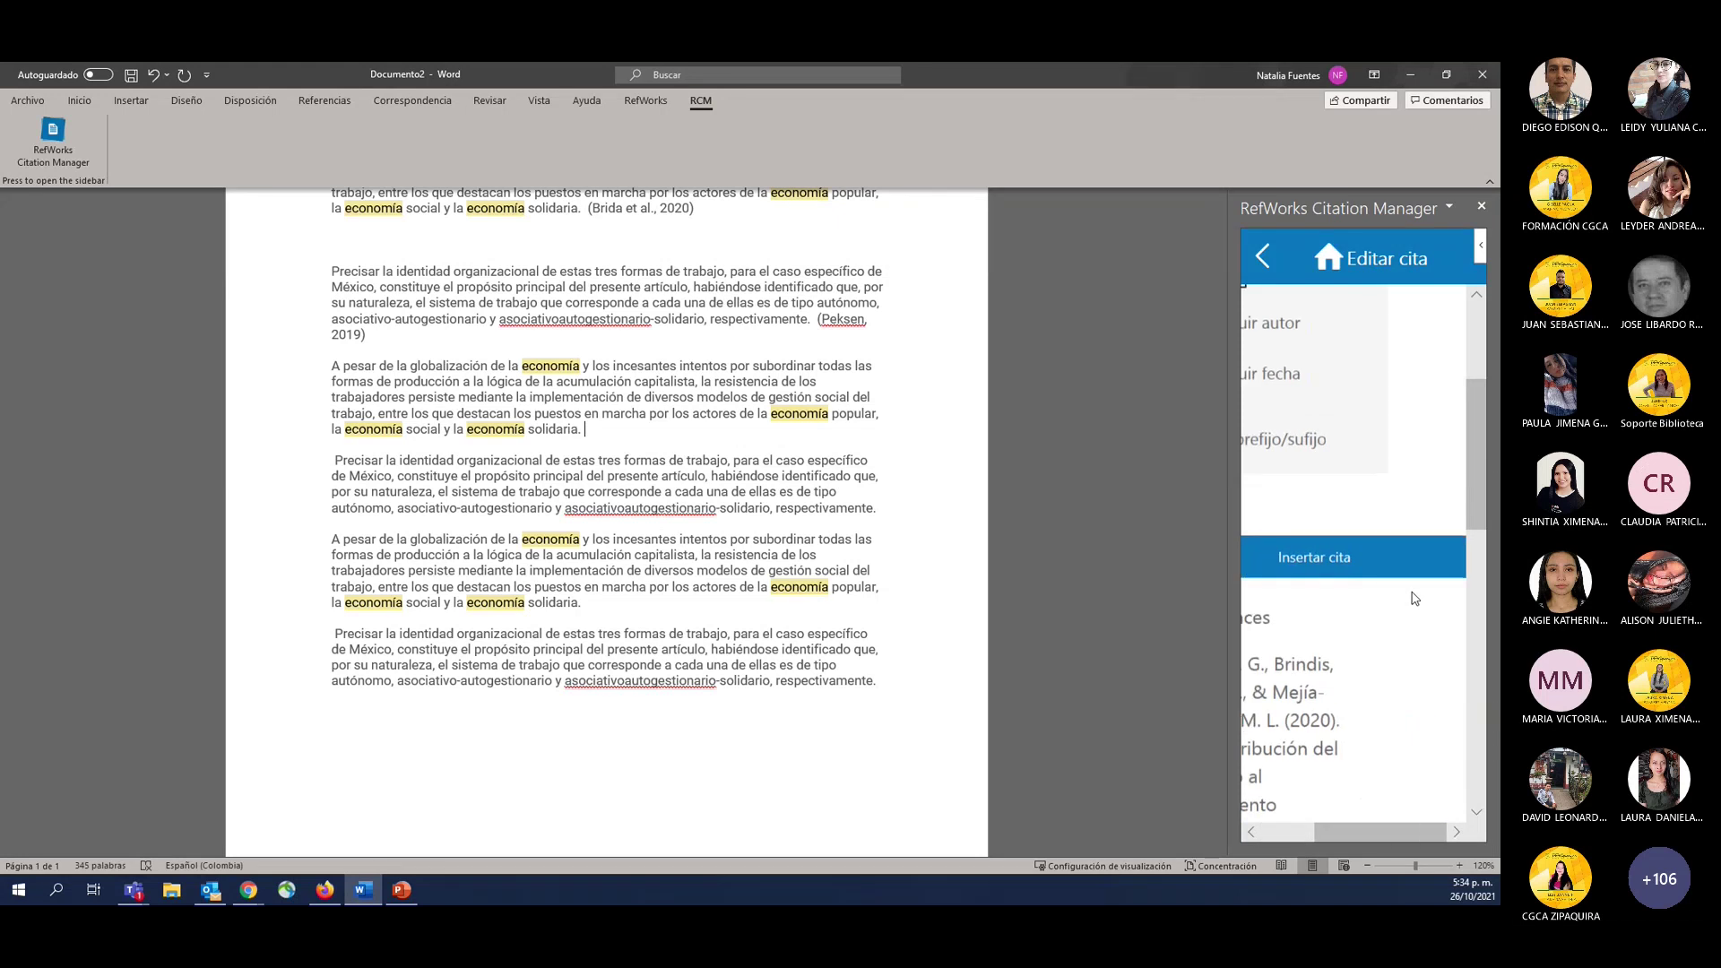
scroll(1299, 518, "left", 3)
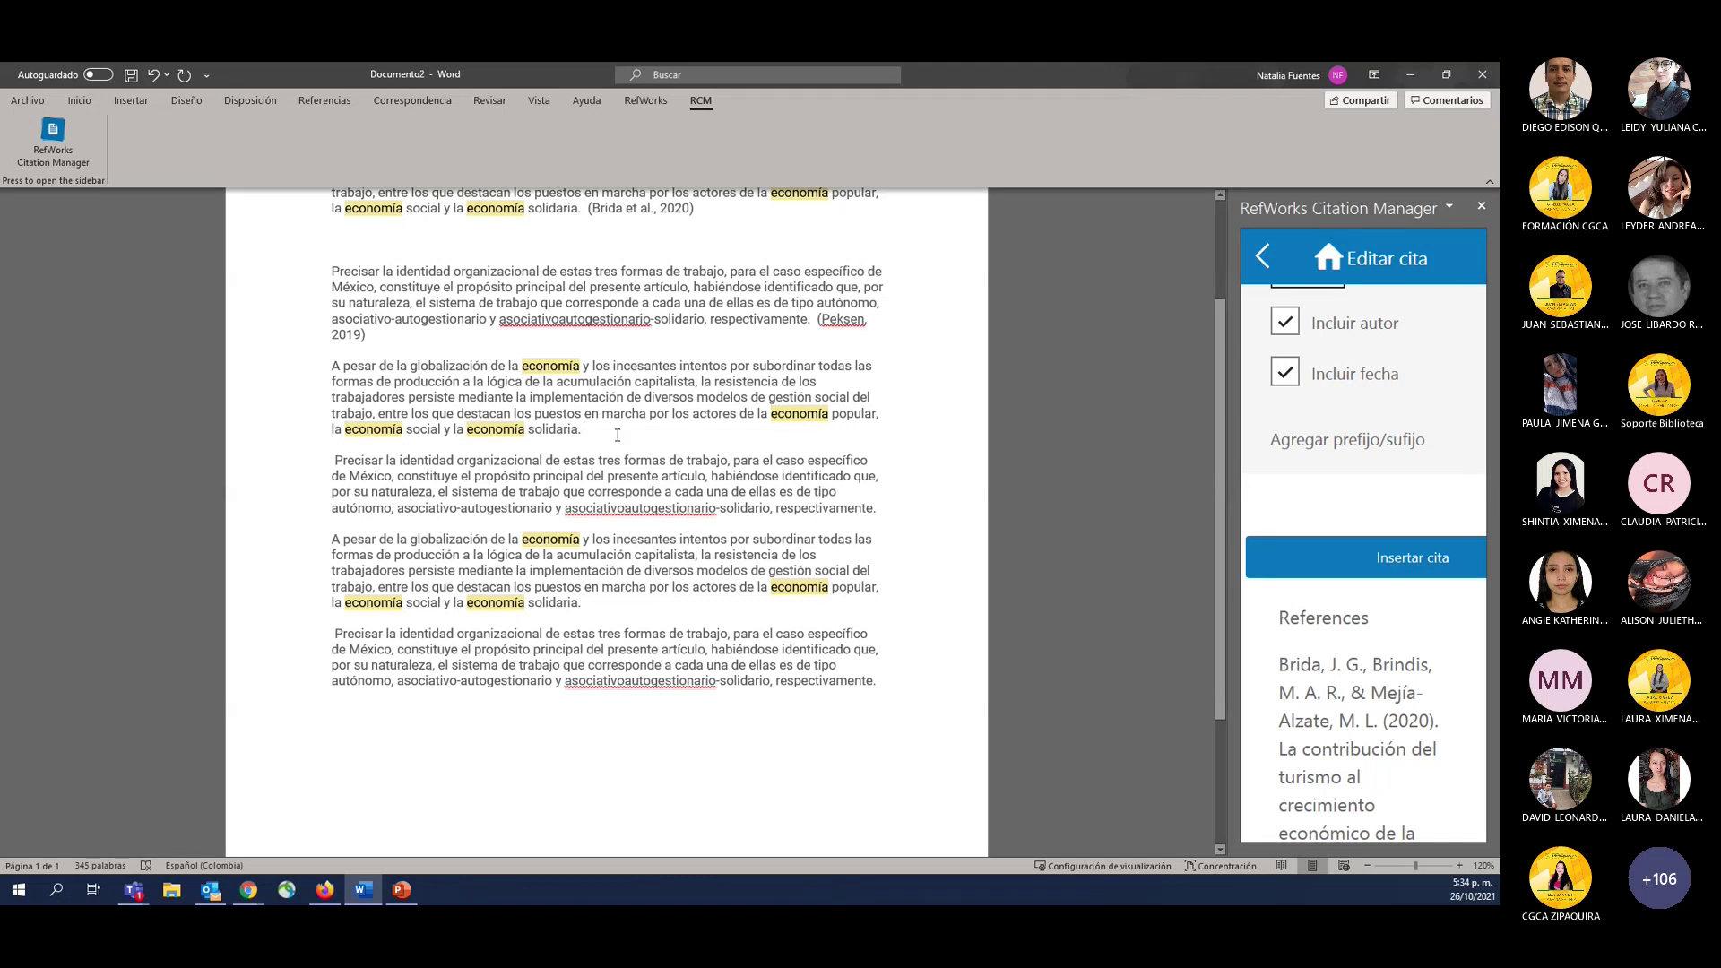
Type the placeholder line 'Fuentes, 2021. P 21' below the 'solidaria.' paragraph, then minimize Word.
left_click(617, 435)
key("Return")
key("Return")
key("Return")
type("fUENTES")
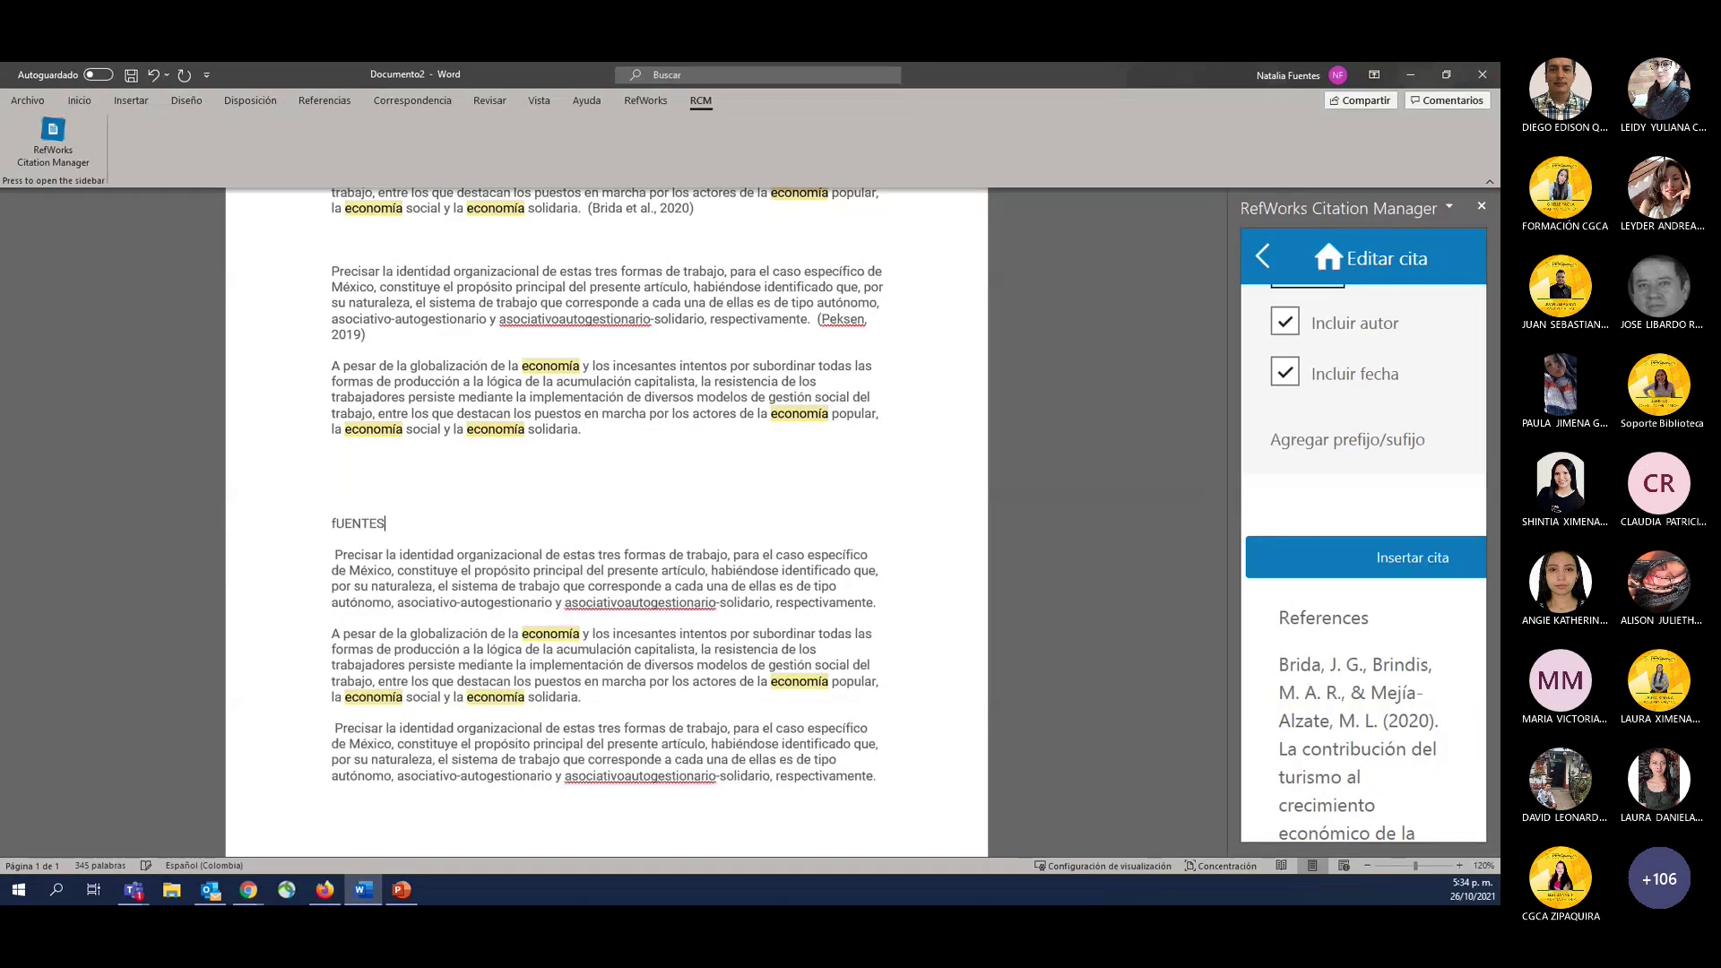
key("BackSpace")
key("BackSpace")
key("BackSpace")
key("BackSpace")
key("BackSpace")
key("BackSpace")
key("BackSpace")
type("Fuentes, 2021. P 21")
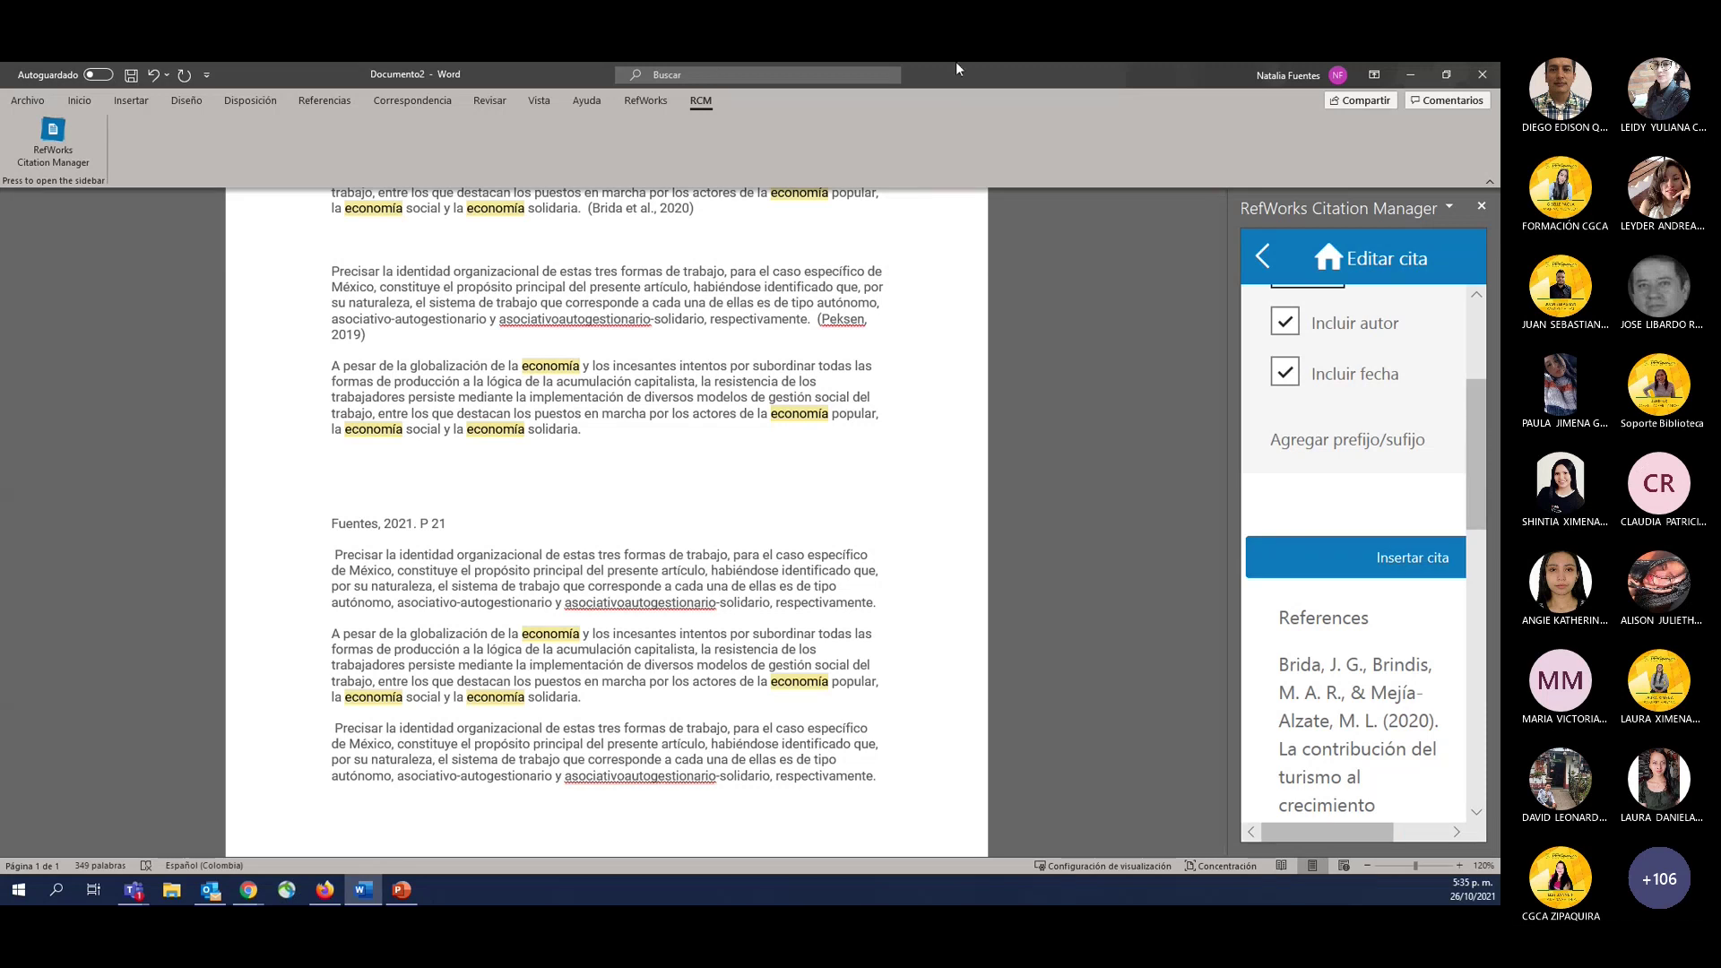
double_click(709, 69)
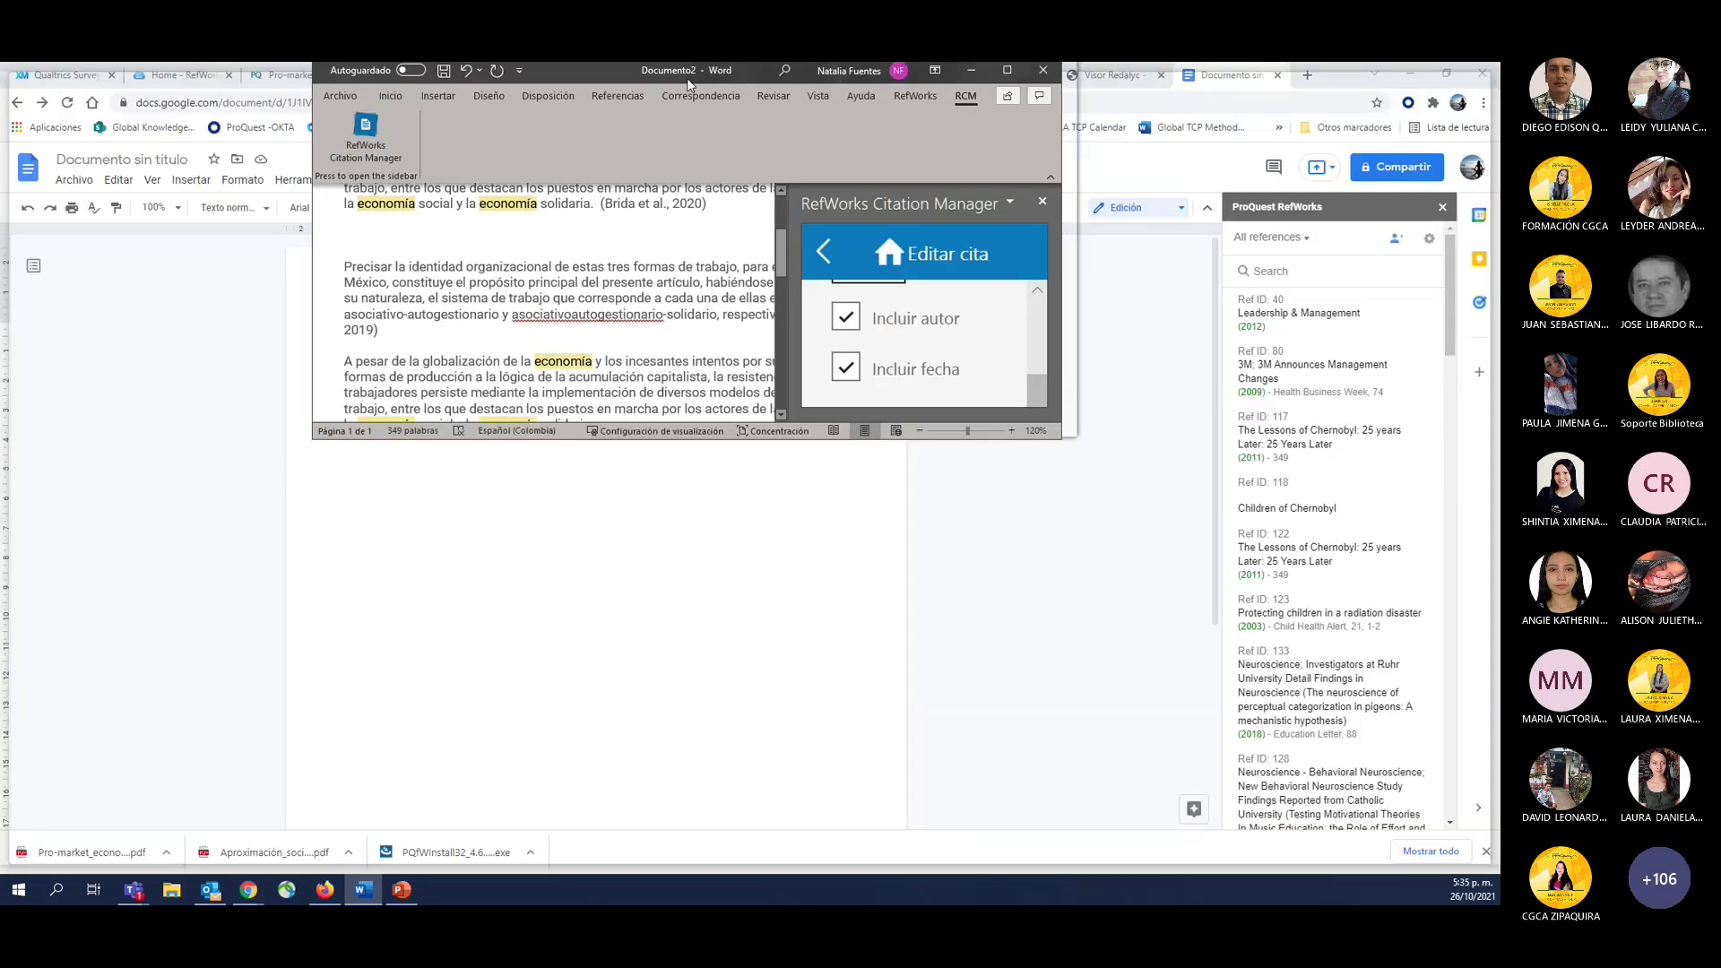
key("super+Down")
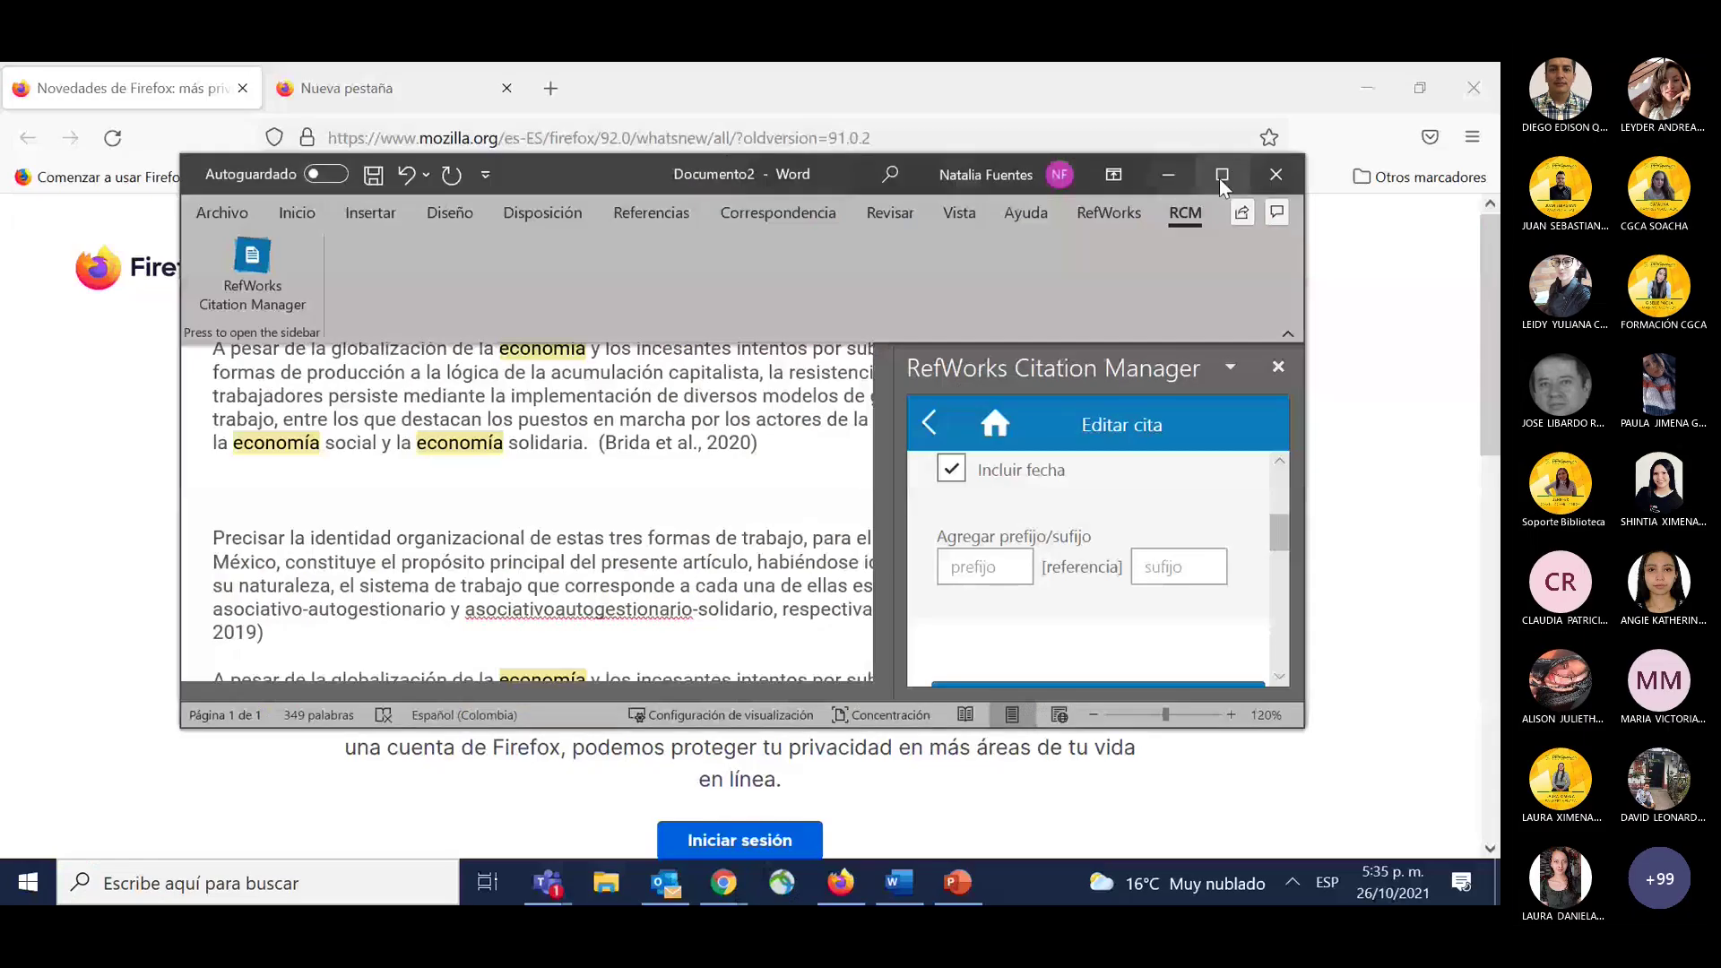
Insert the Brida et al., 2020 citation with suffix ', p 21' after 'solidaria.'.
left_click(1221, 177)
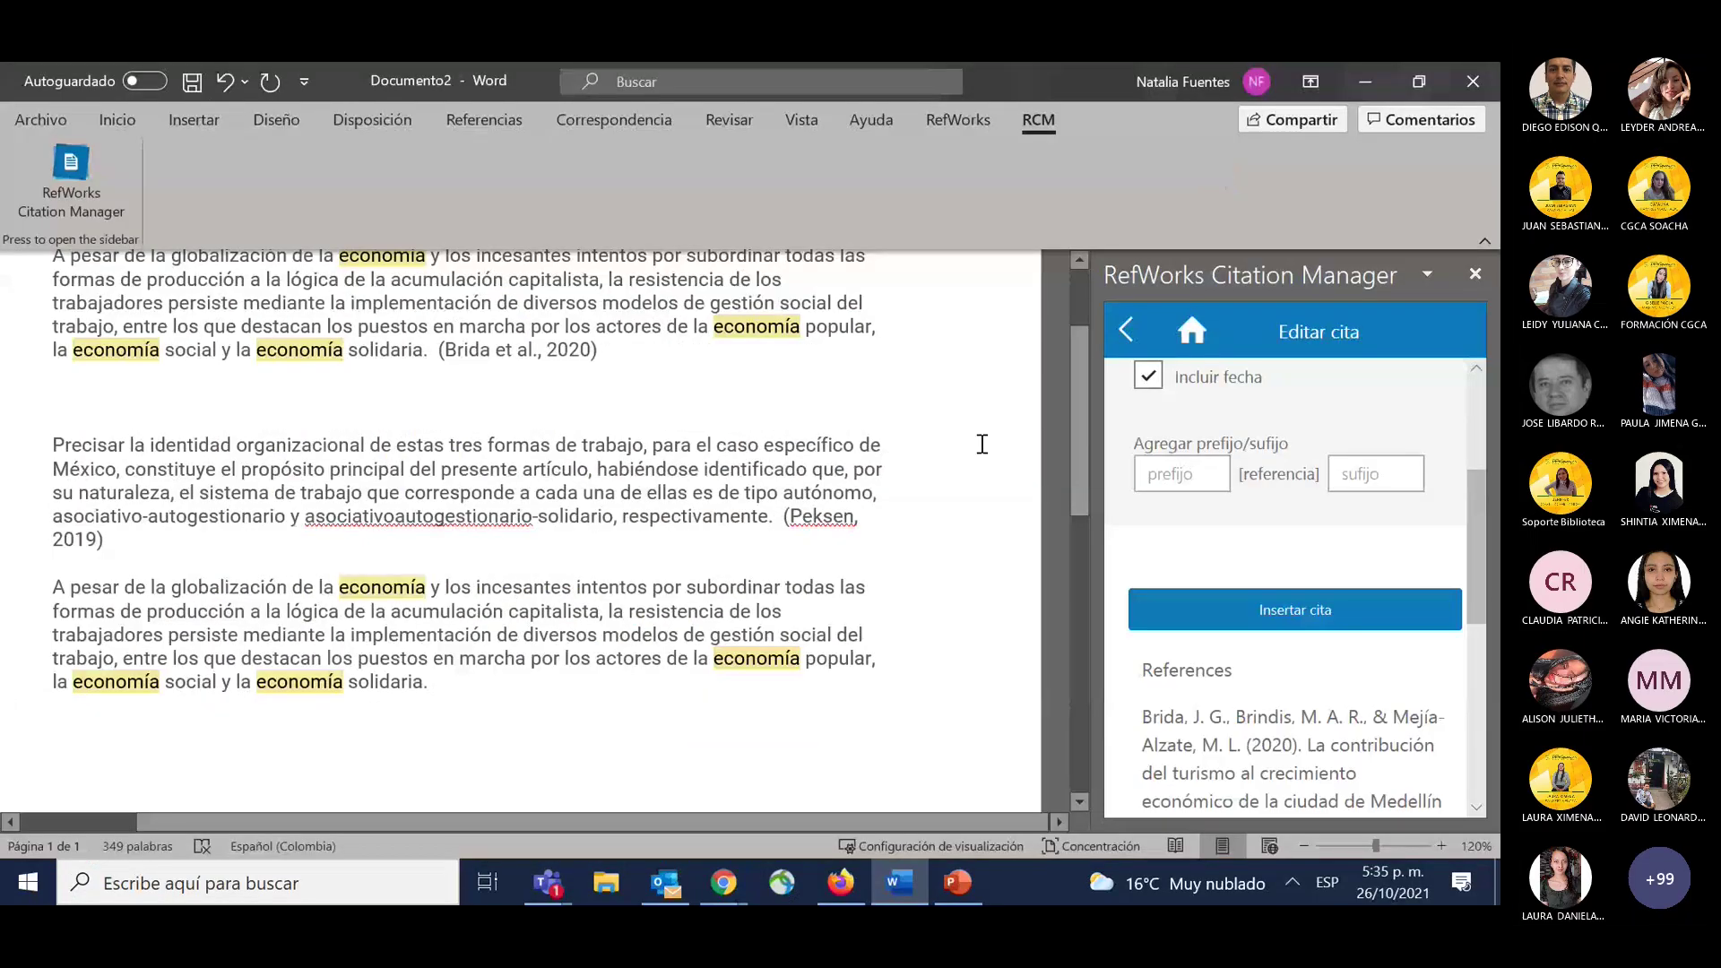
left_click(1452, 674)
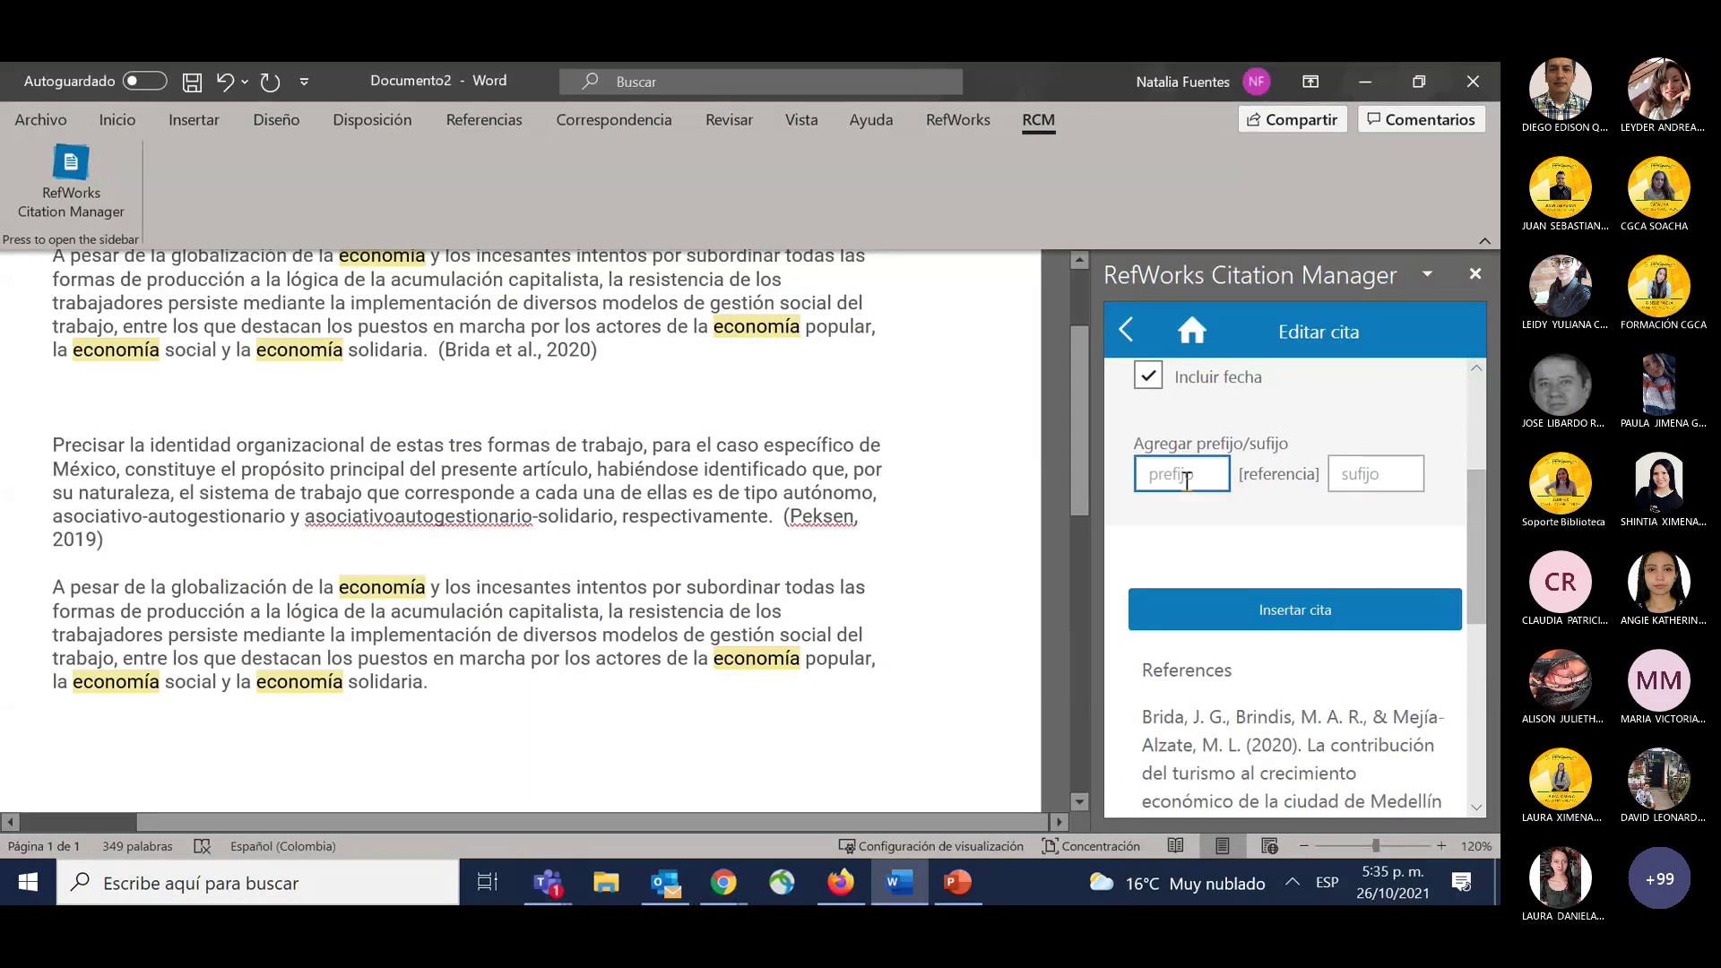
scroll(1220, 615, "up", 2)
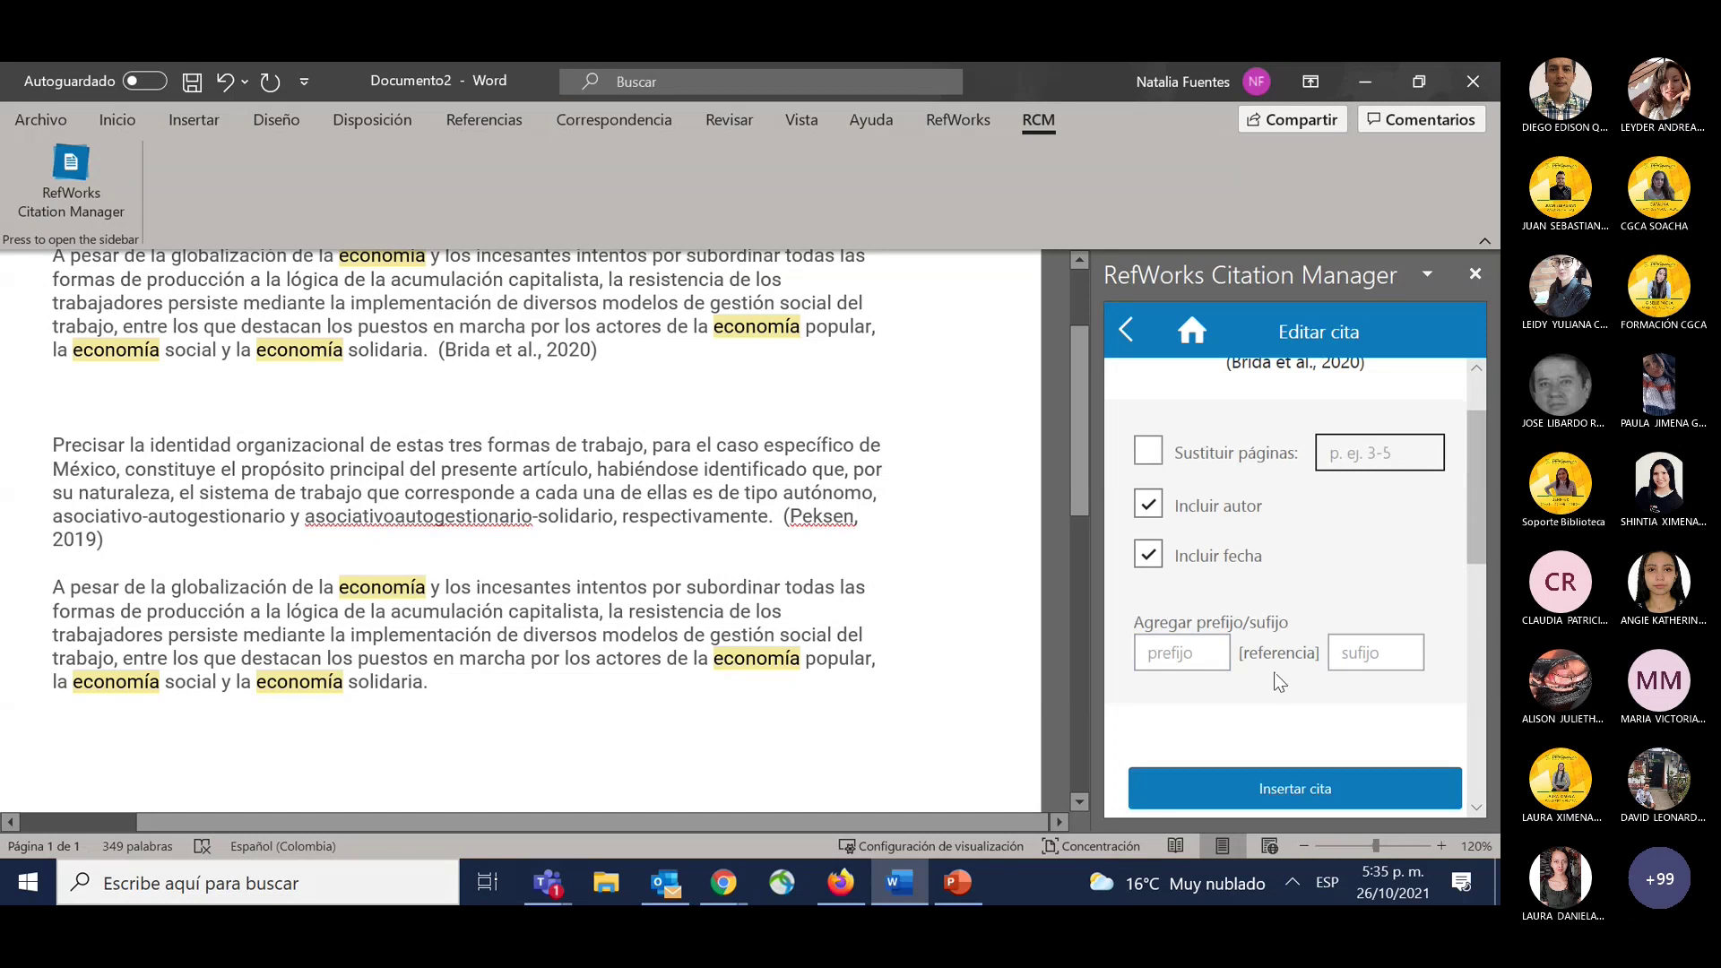
scroll(1307, 672, "up", 2)
left_click(1359, 750)
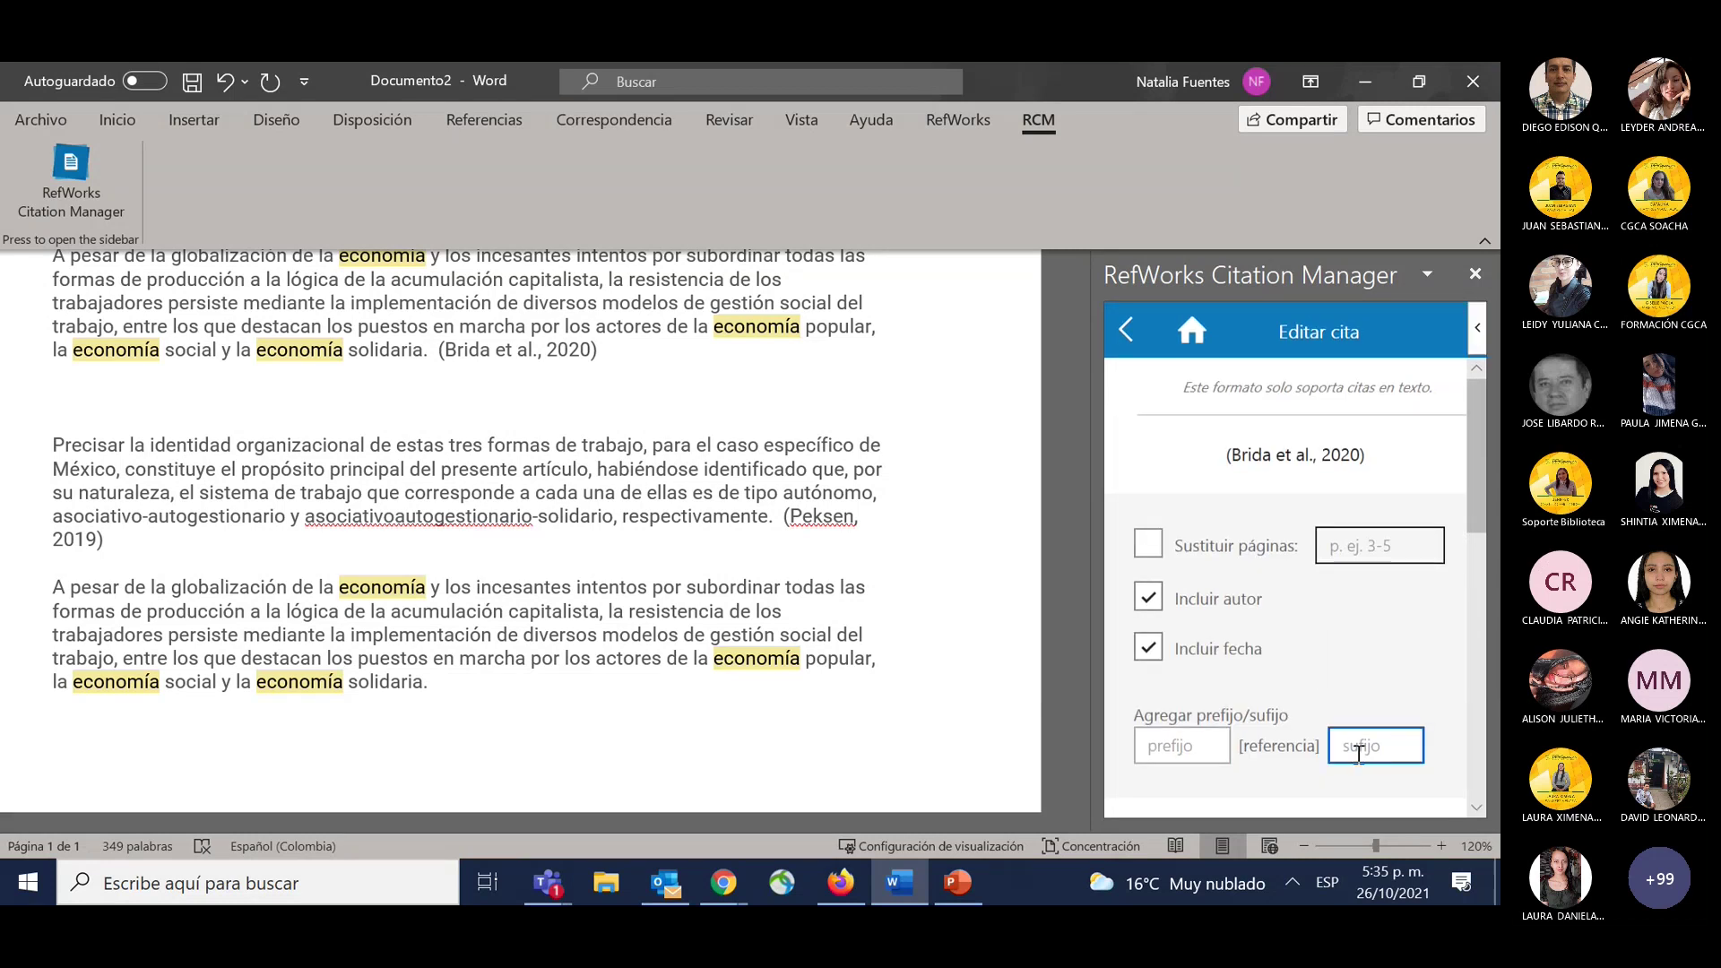
type(",")
type("p")
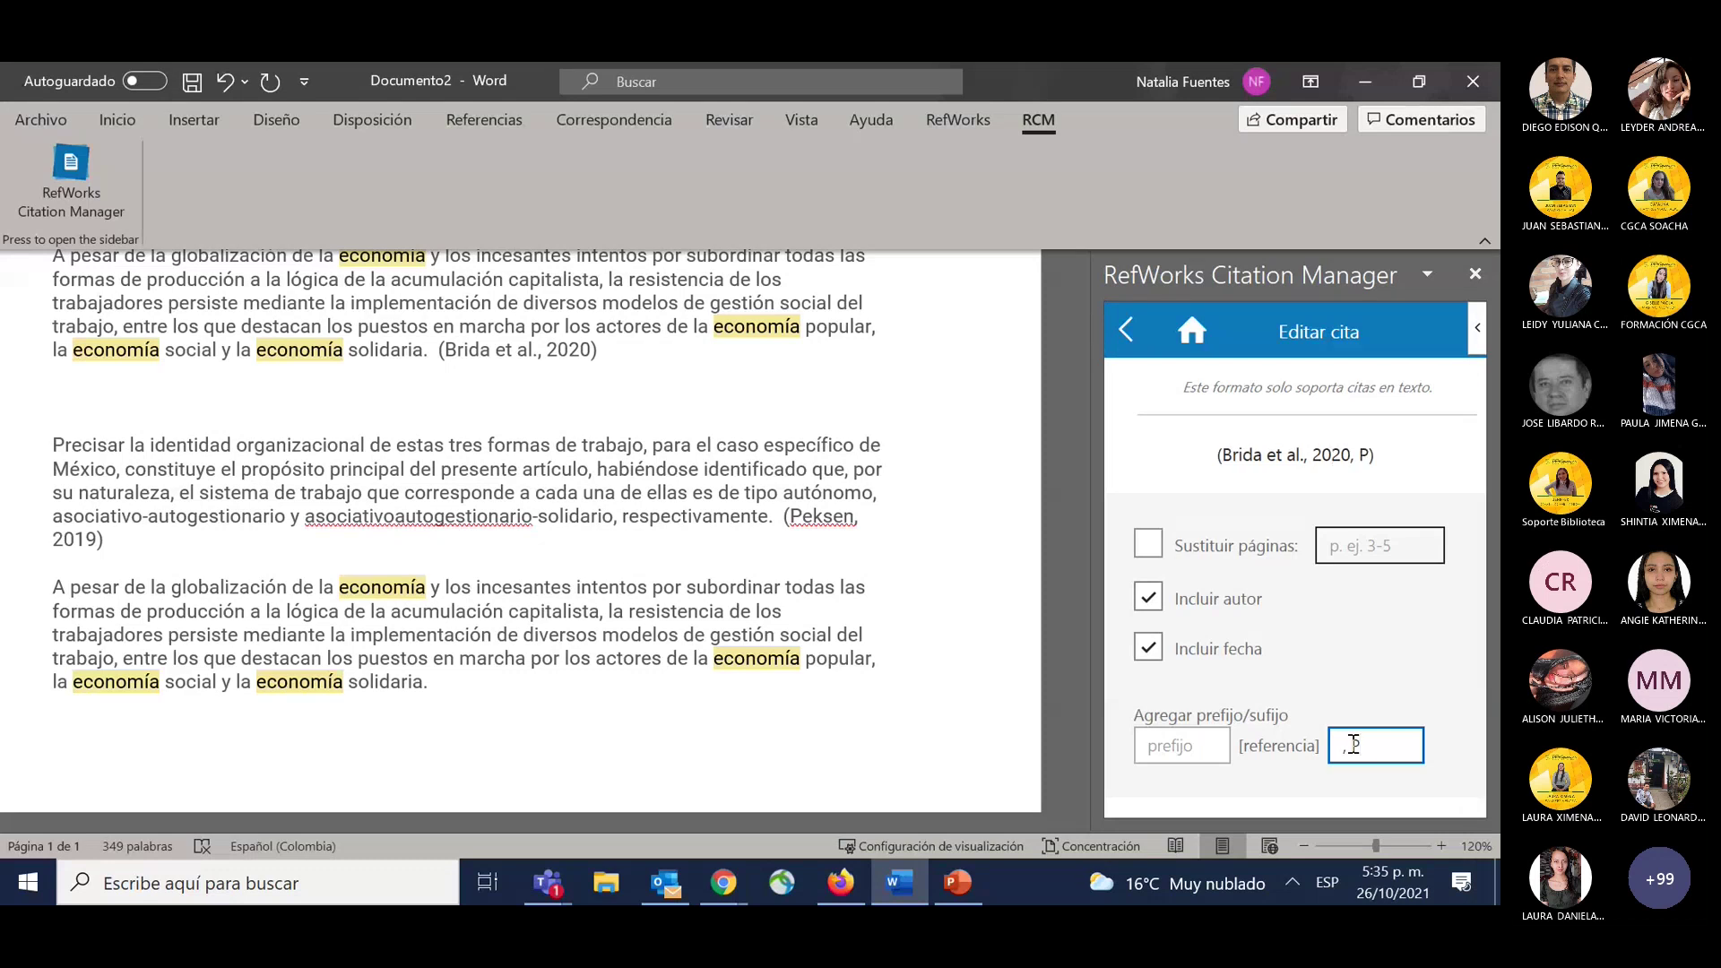
type(" 21")
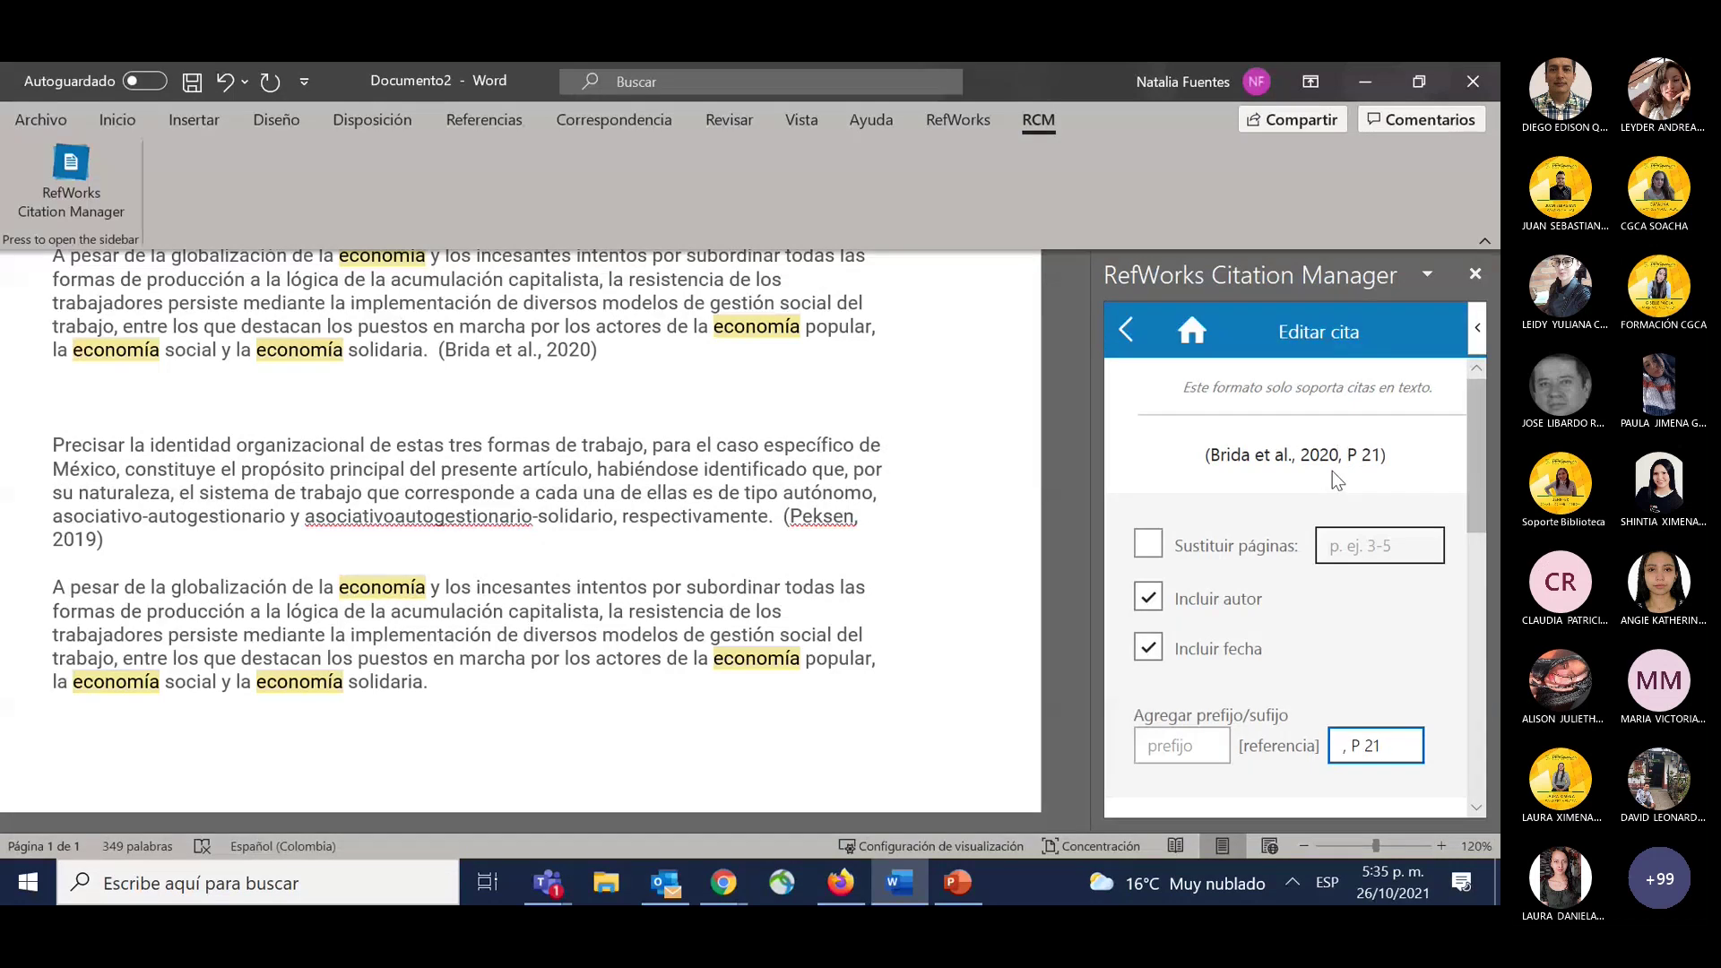
scroll(1386, 460, "up", 4)
scroll(1388, 461, "down", 4)
scroll(1351, 744, "down", 3)
left_click(1267, 520)
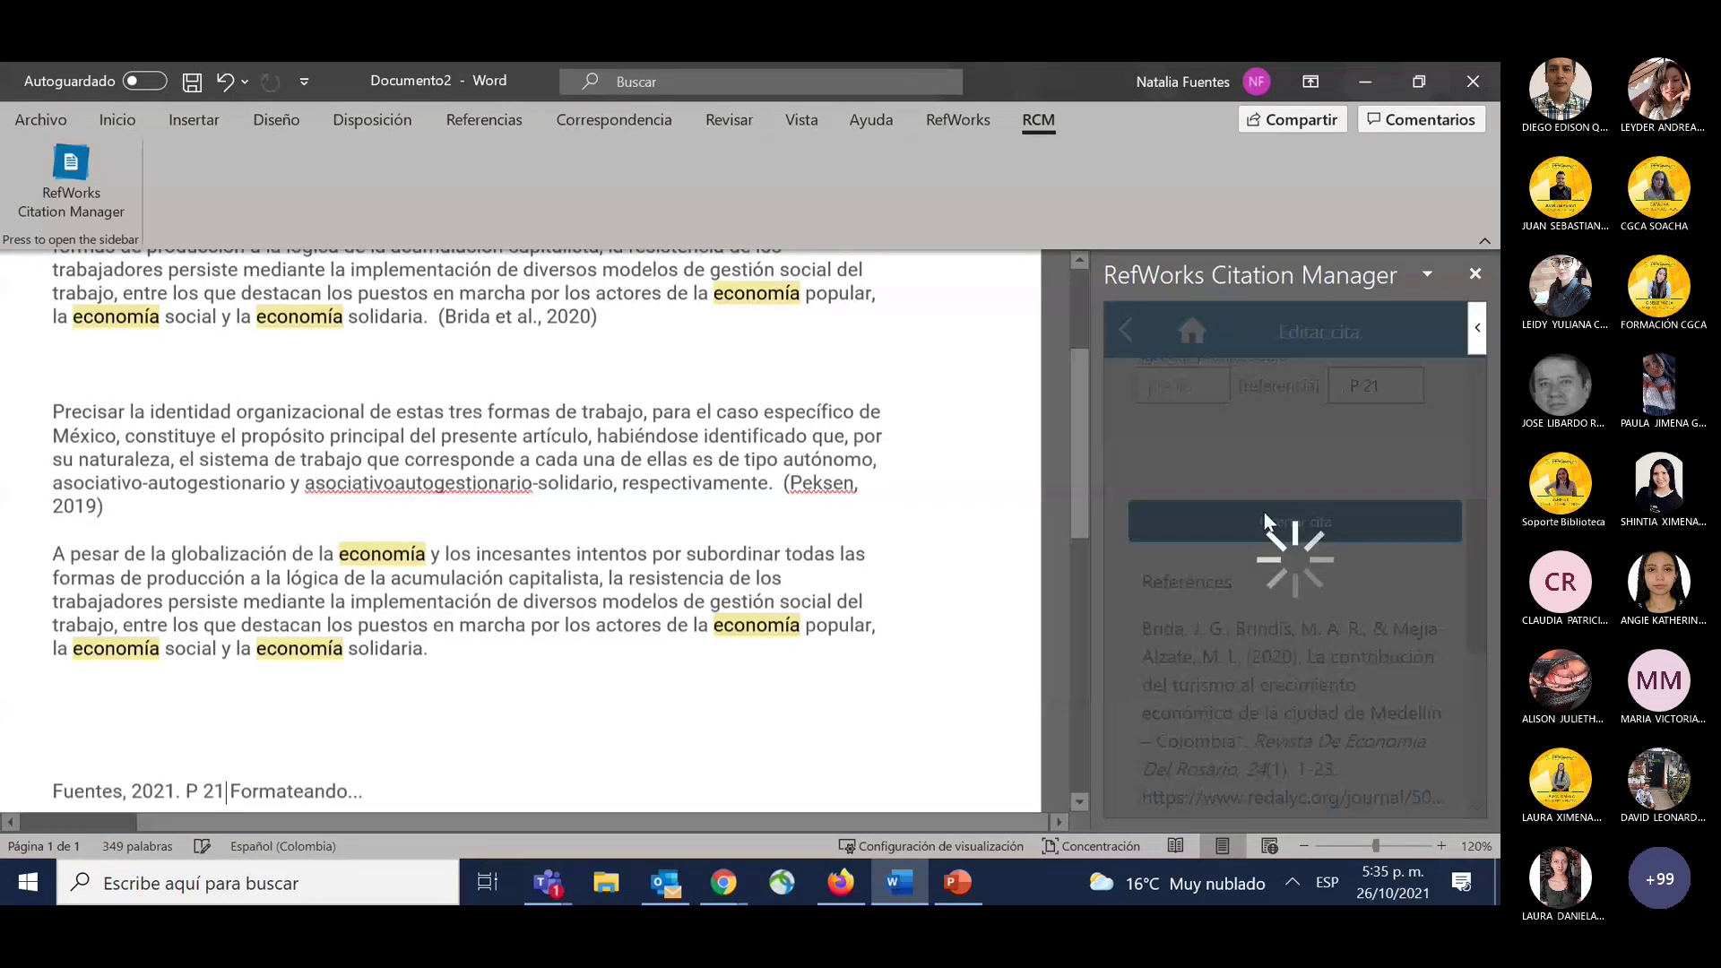
Delete the hand-typed placeholder line and its blank lines.
scroll(603, 568, "down", 3)
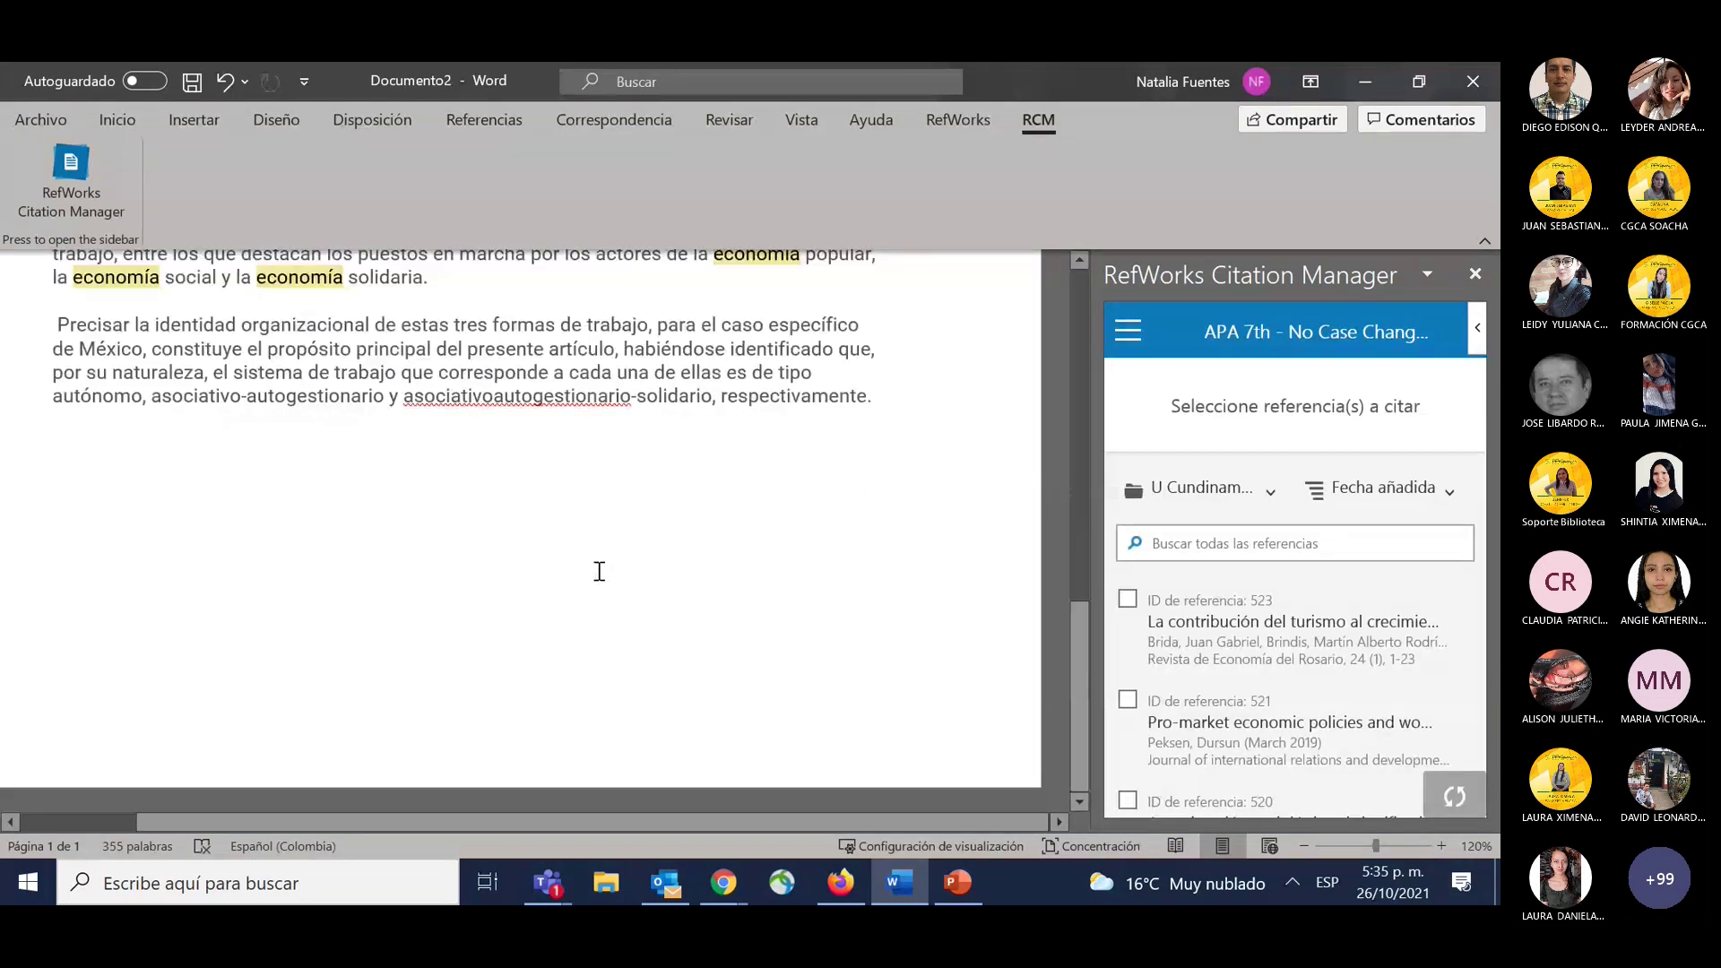
scroll(599, 572, "up", 3)
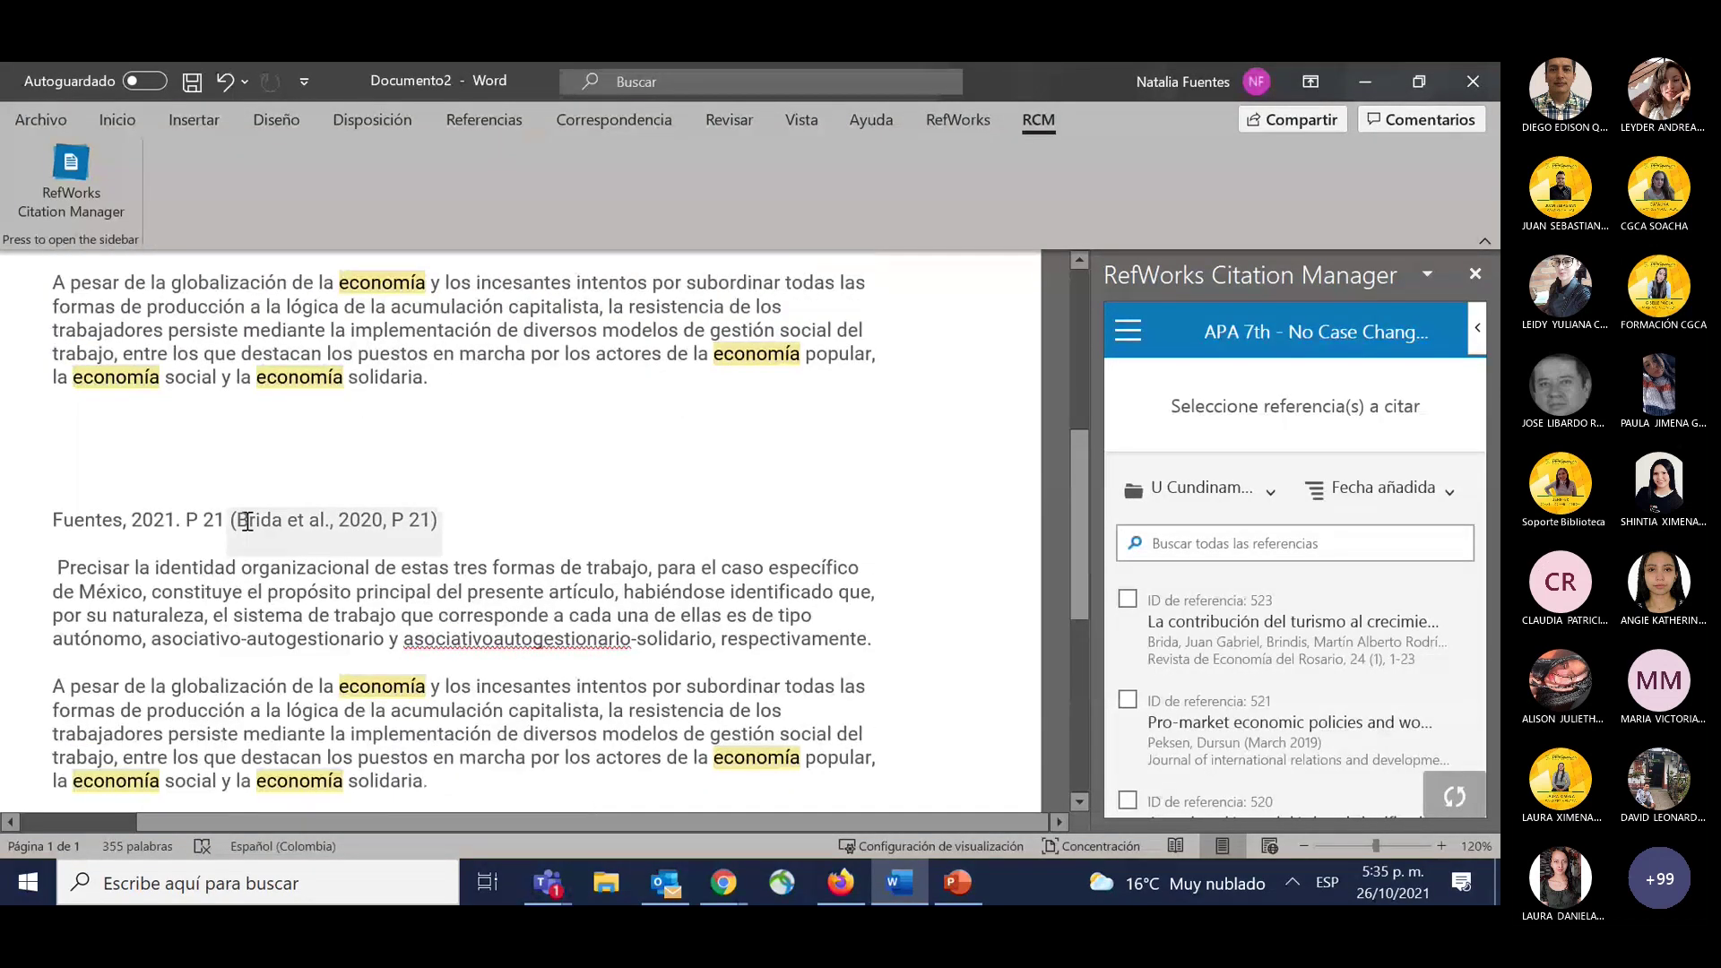
left_click_drag(229, 521, 22, 541)
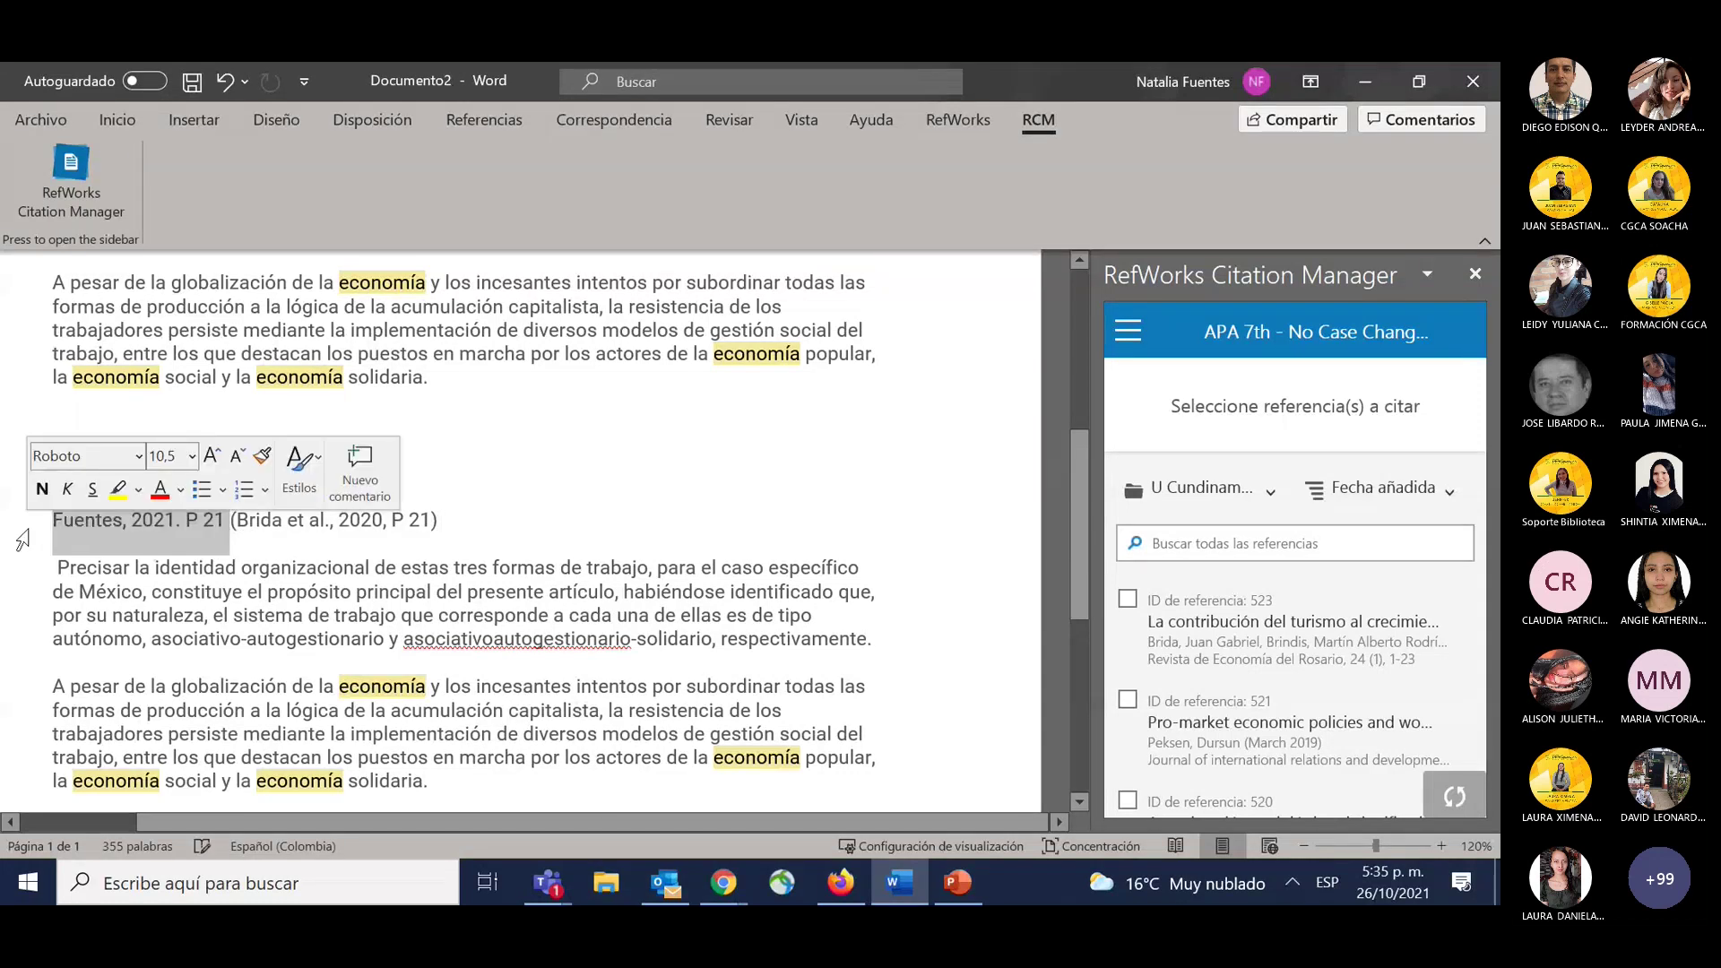
key("BackSpace")
key("BackSpace")
key("BackSpace")
key("BackSpace")
key("BackSpace")
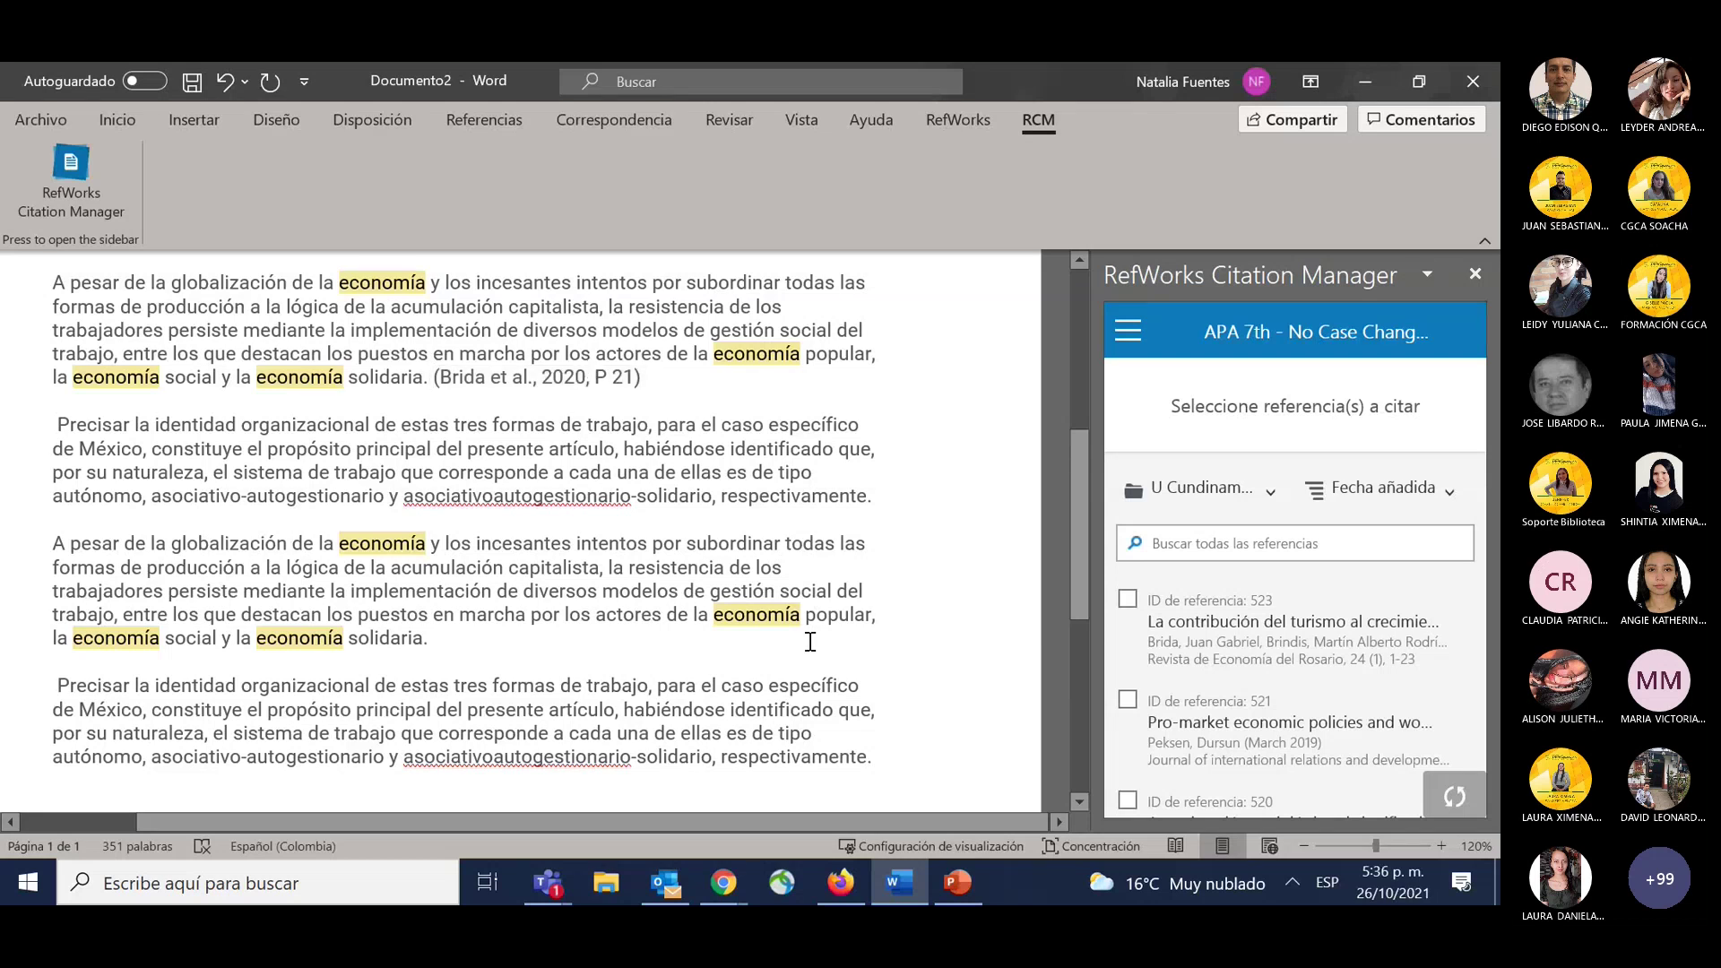
left_click(885, 501)
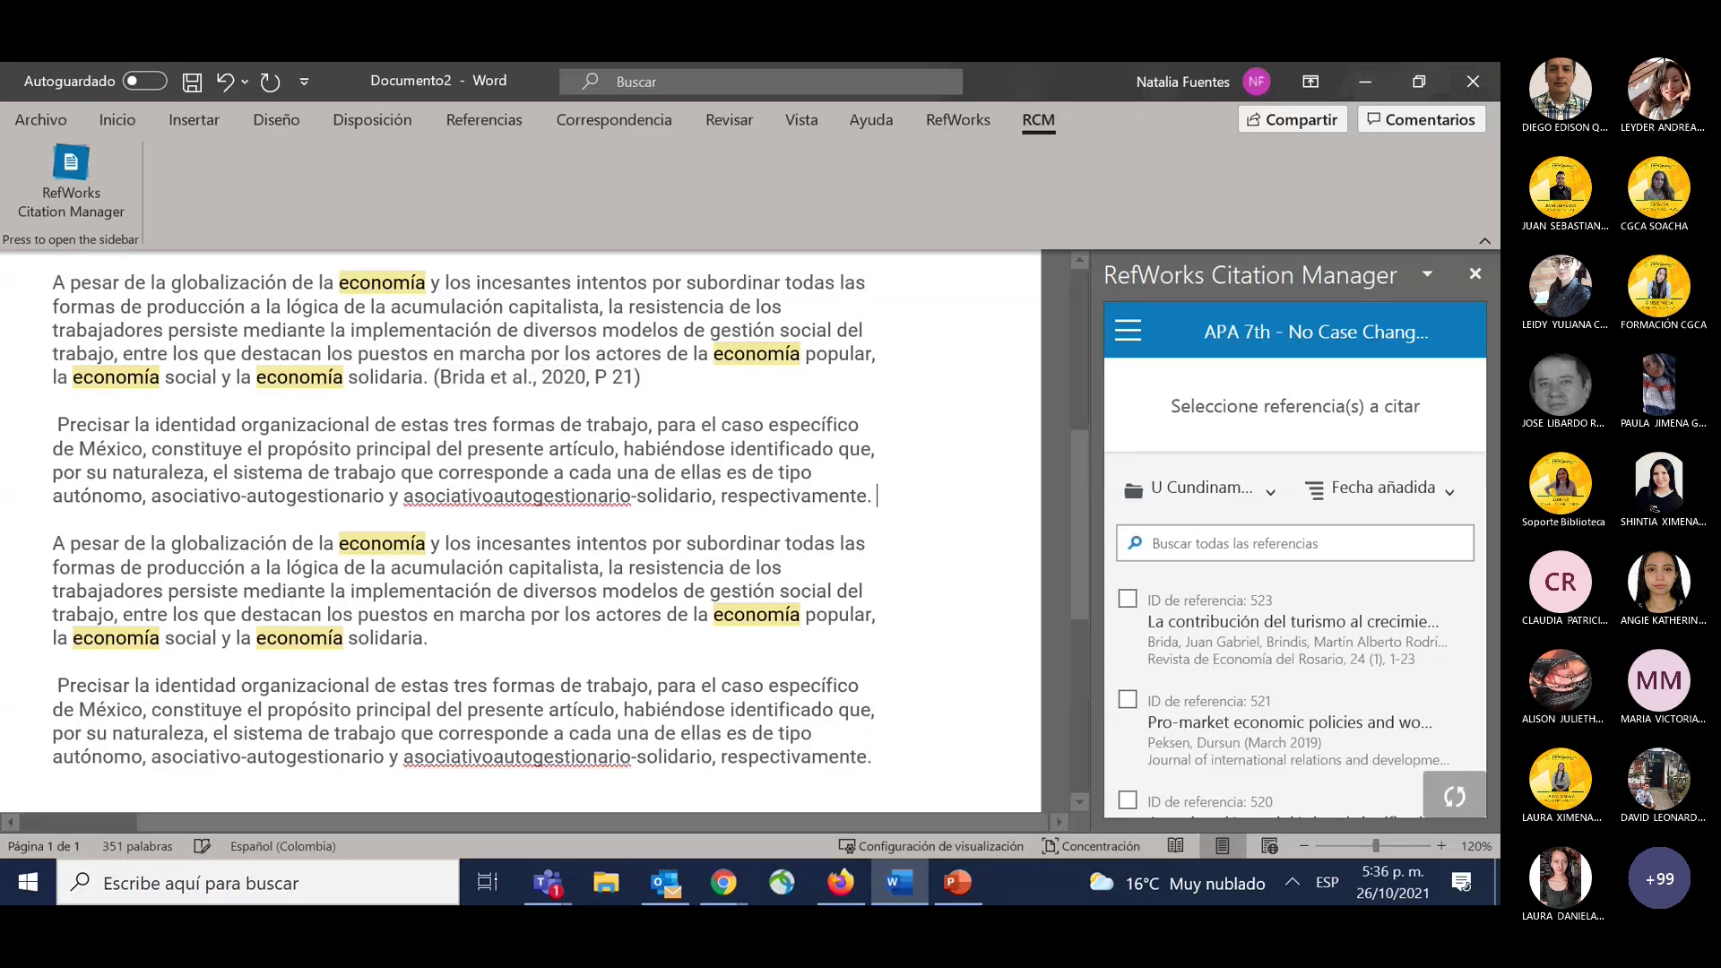
mouse_move(1307, 652)
scroll(1307, 652, "down", 1)
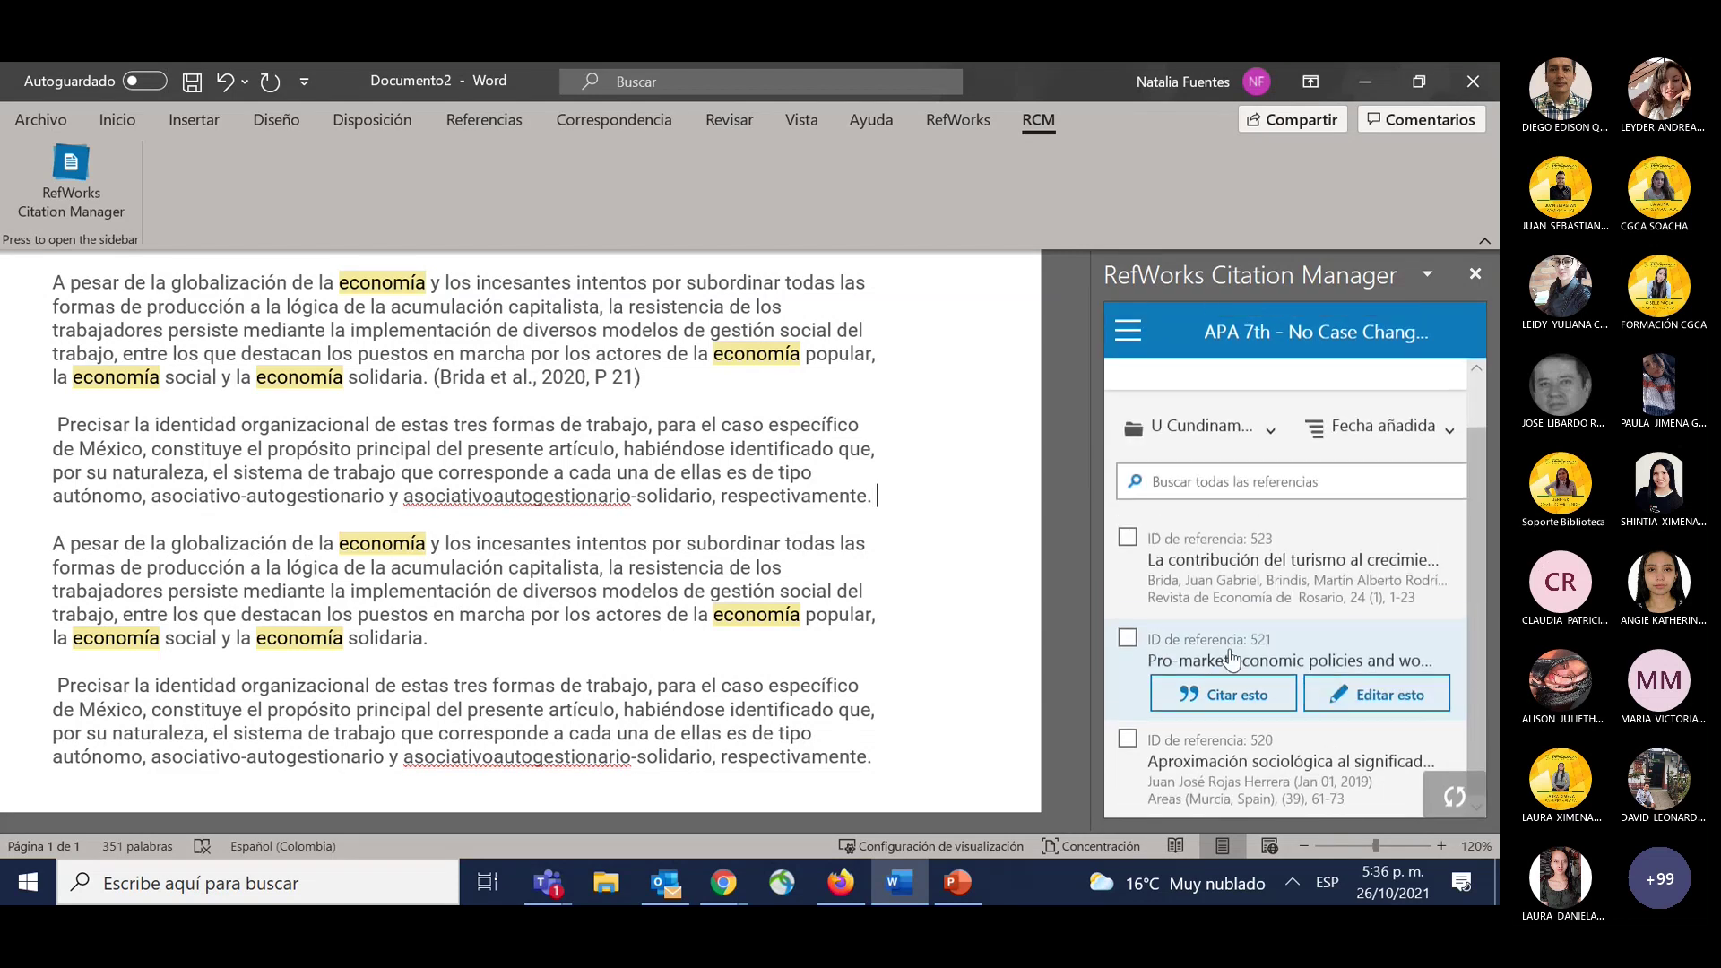
left_click(1354, 689)
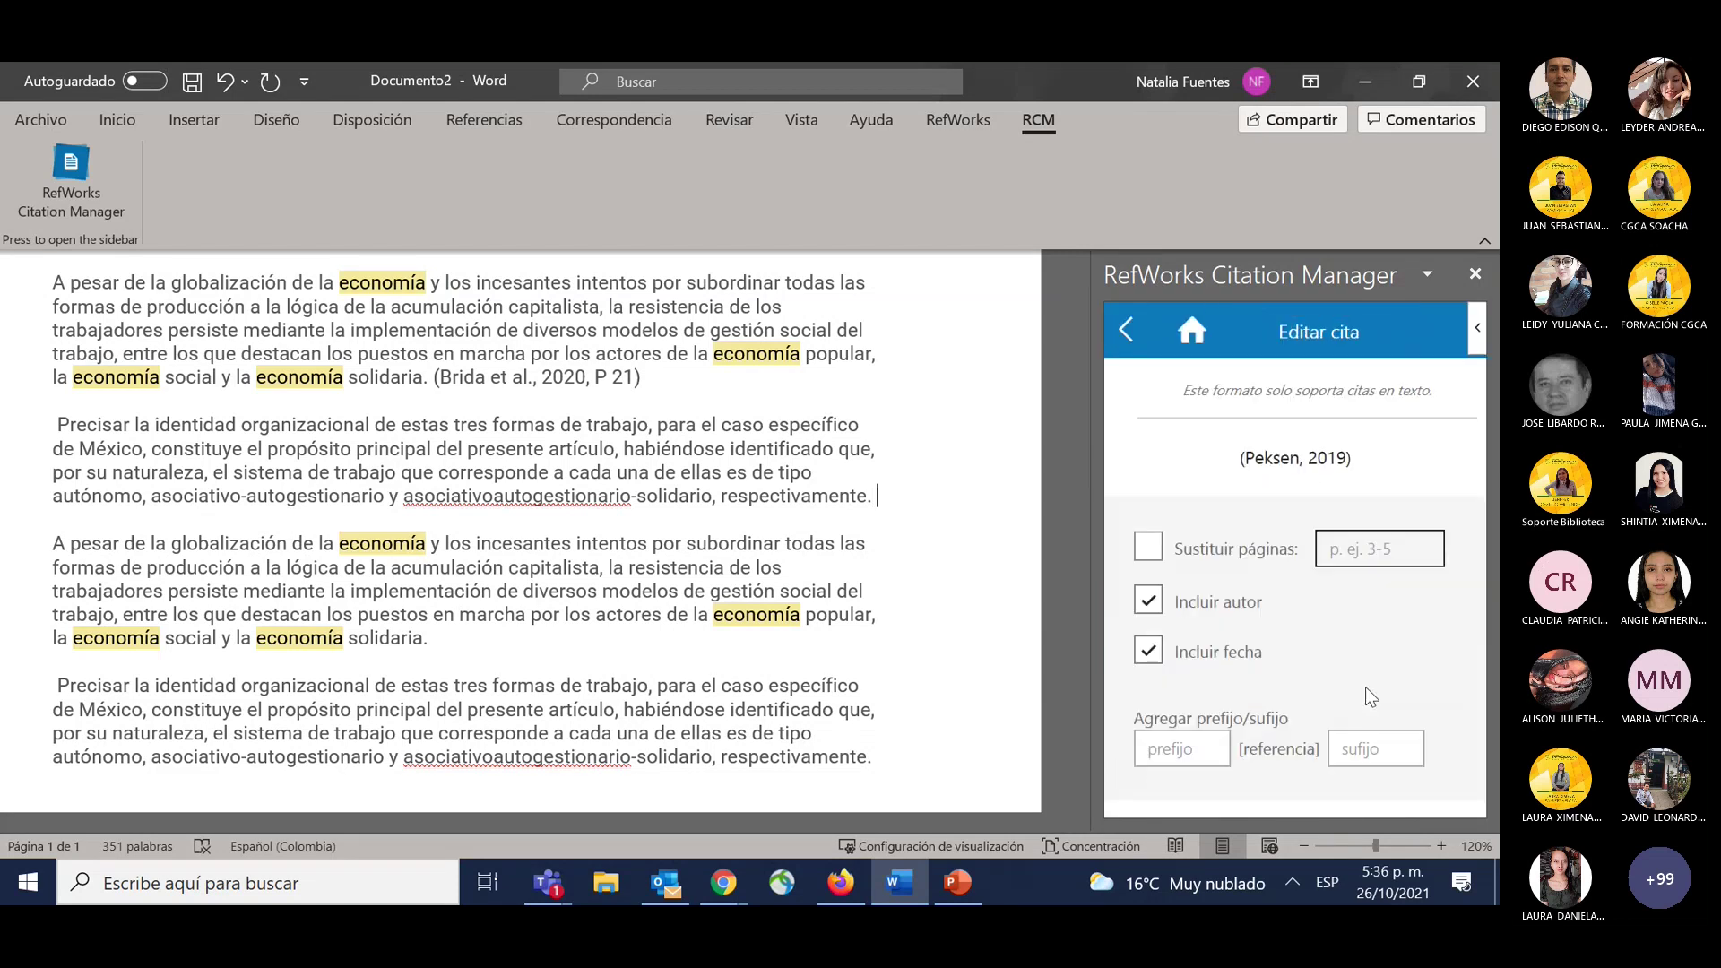
scroll(1336, 655, "down", 3)
left_click(1344, 587)
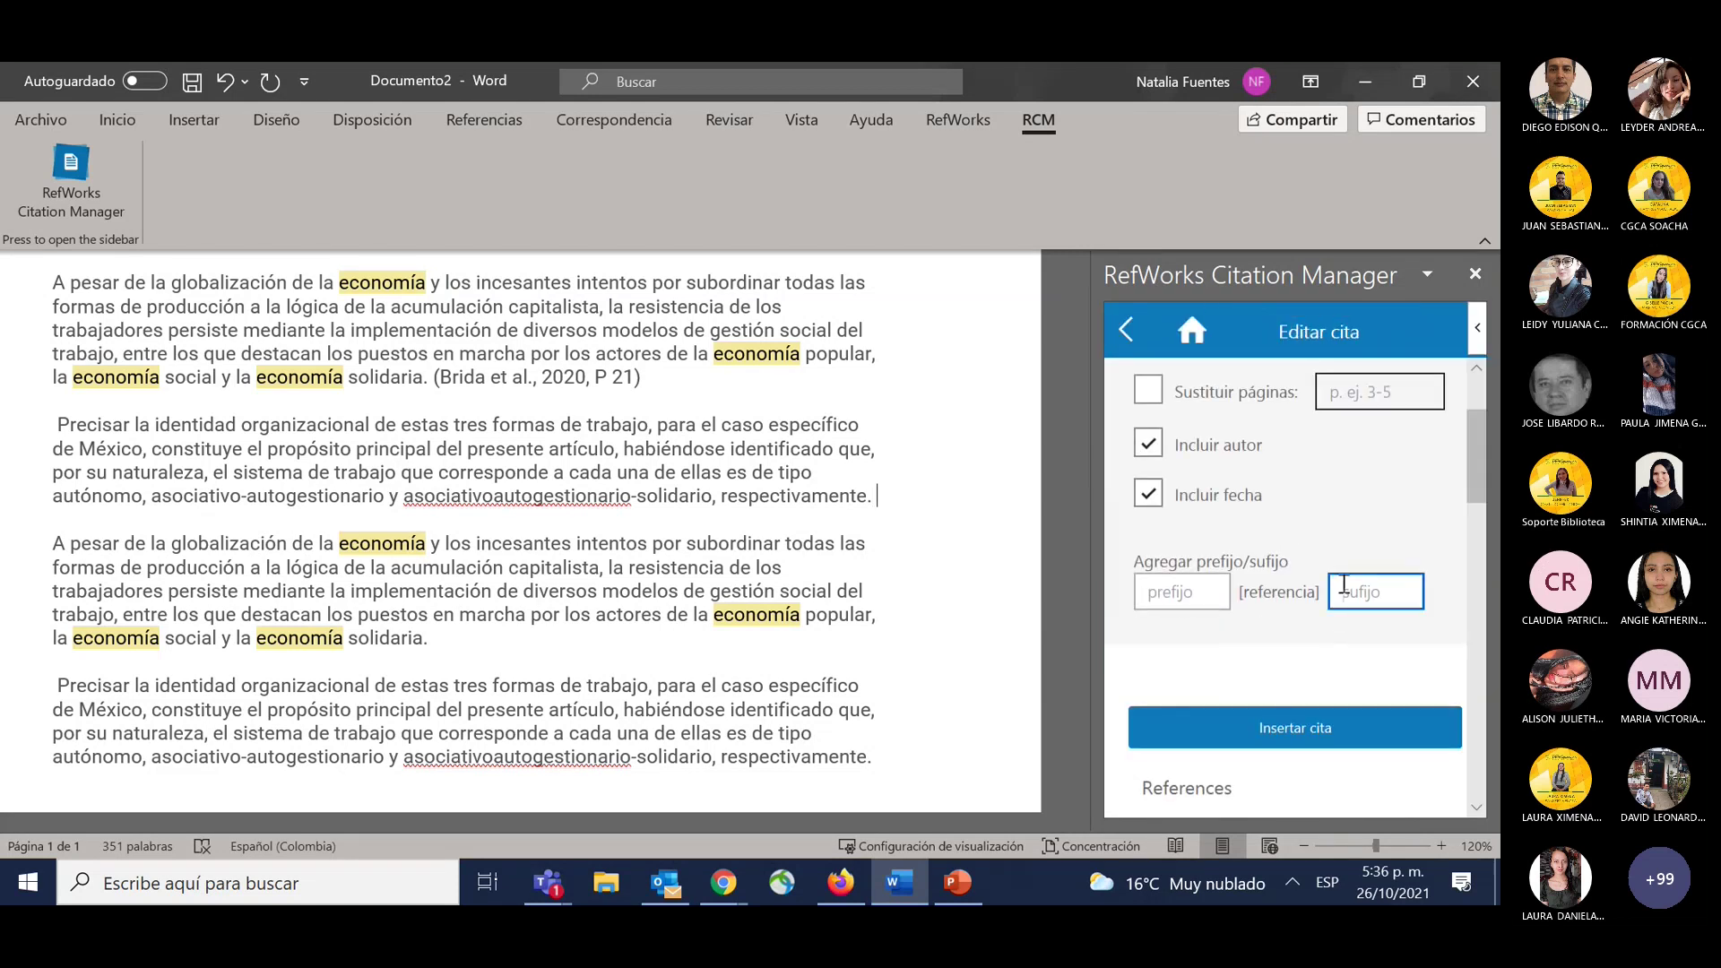
type(", P")
key("BackSpace")
type("pp")
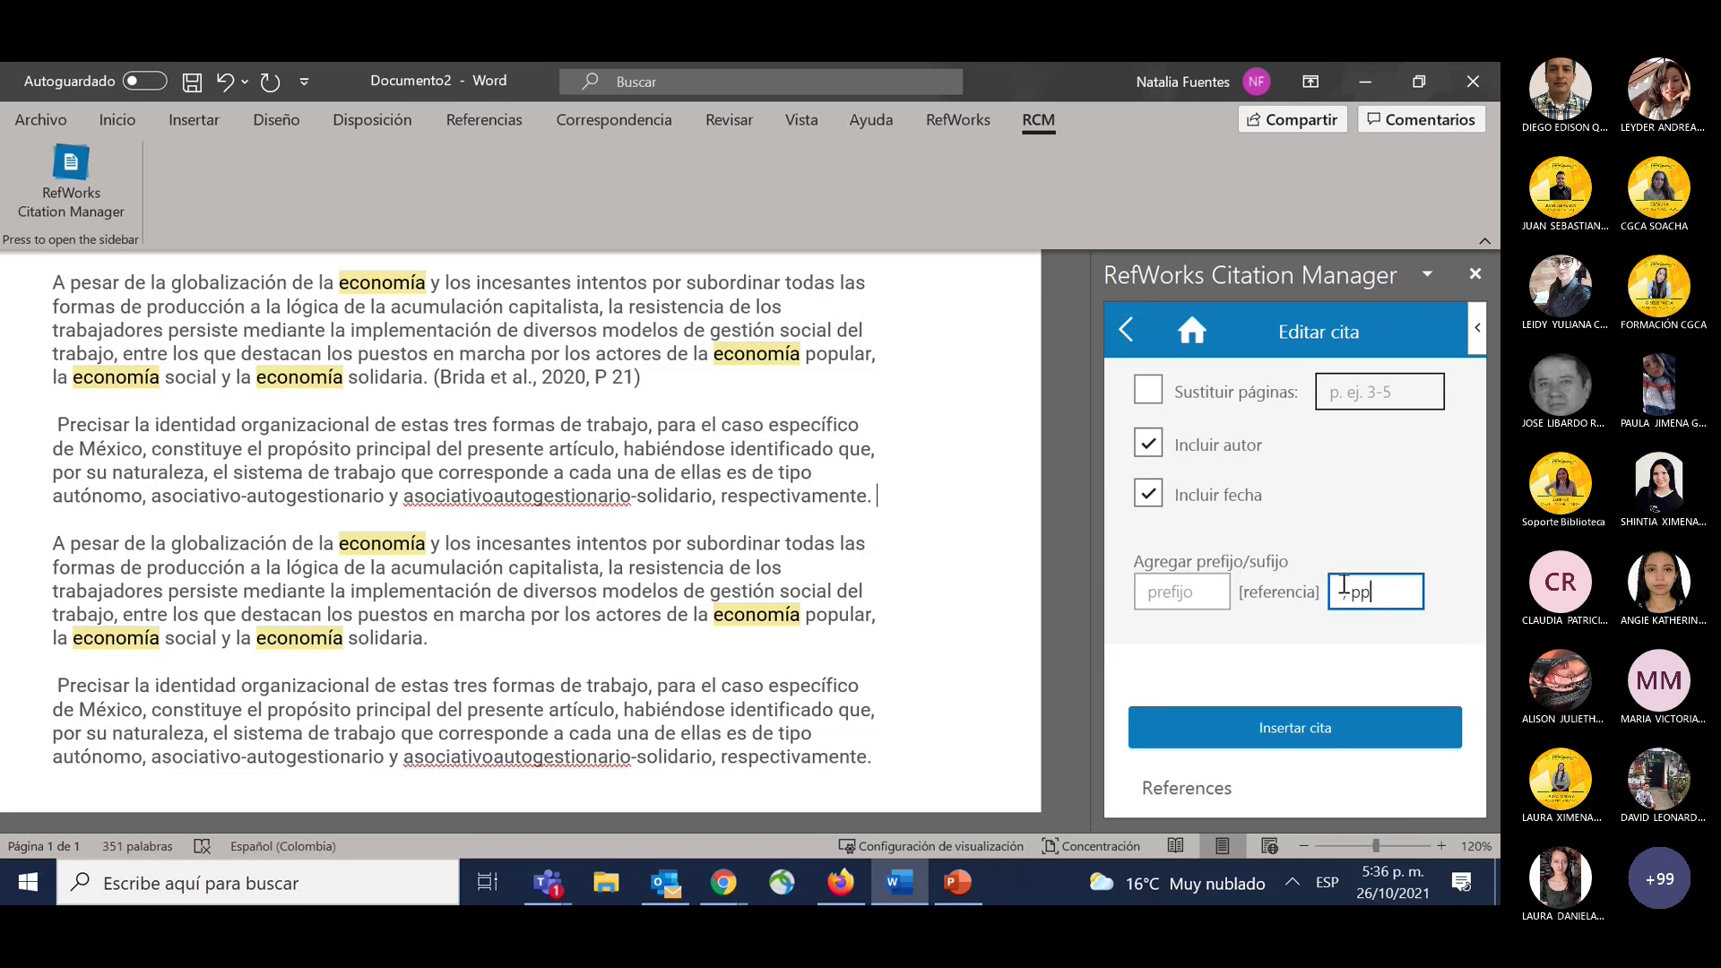
type(" 20-21")
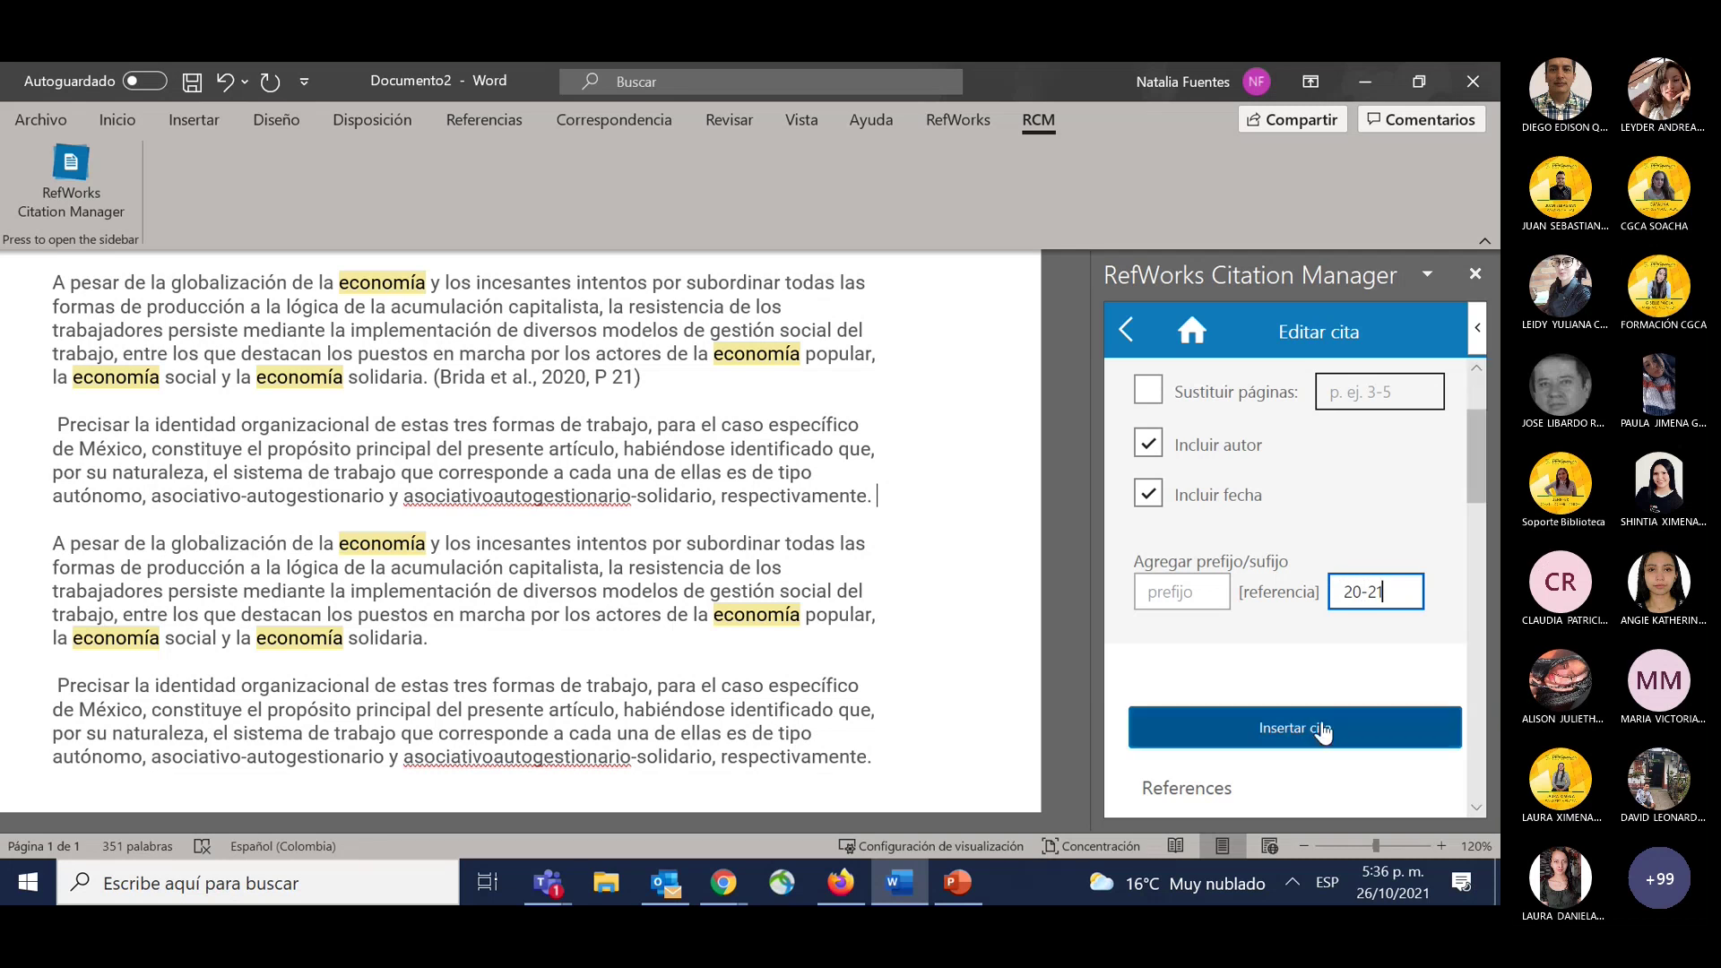
left_click(1318, 728)
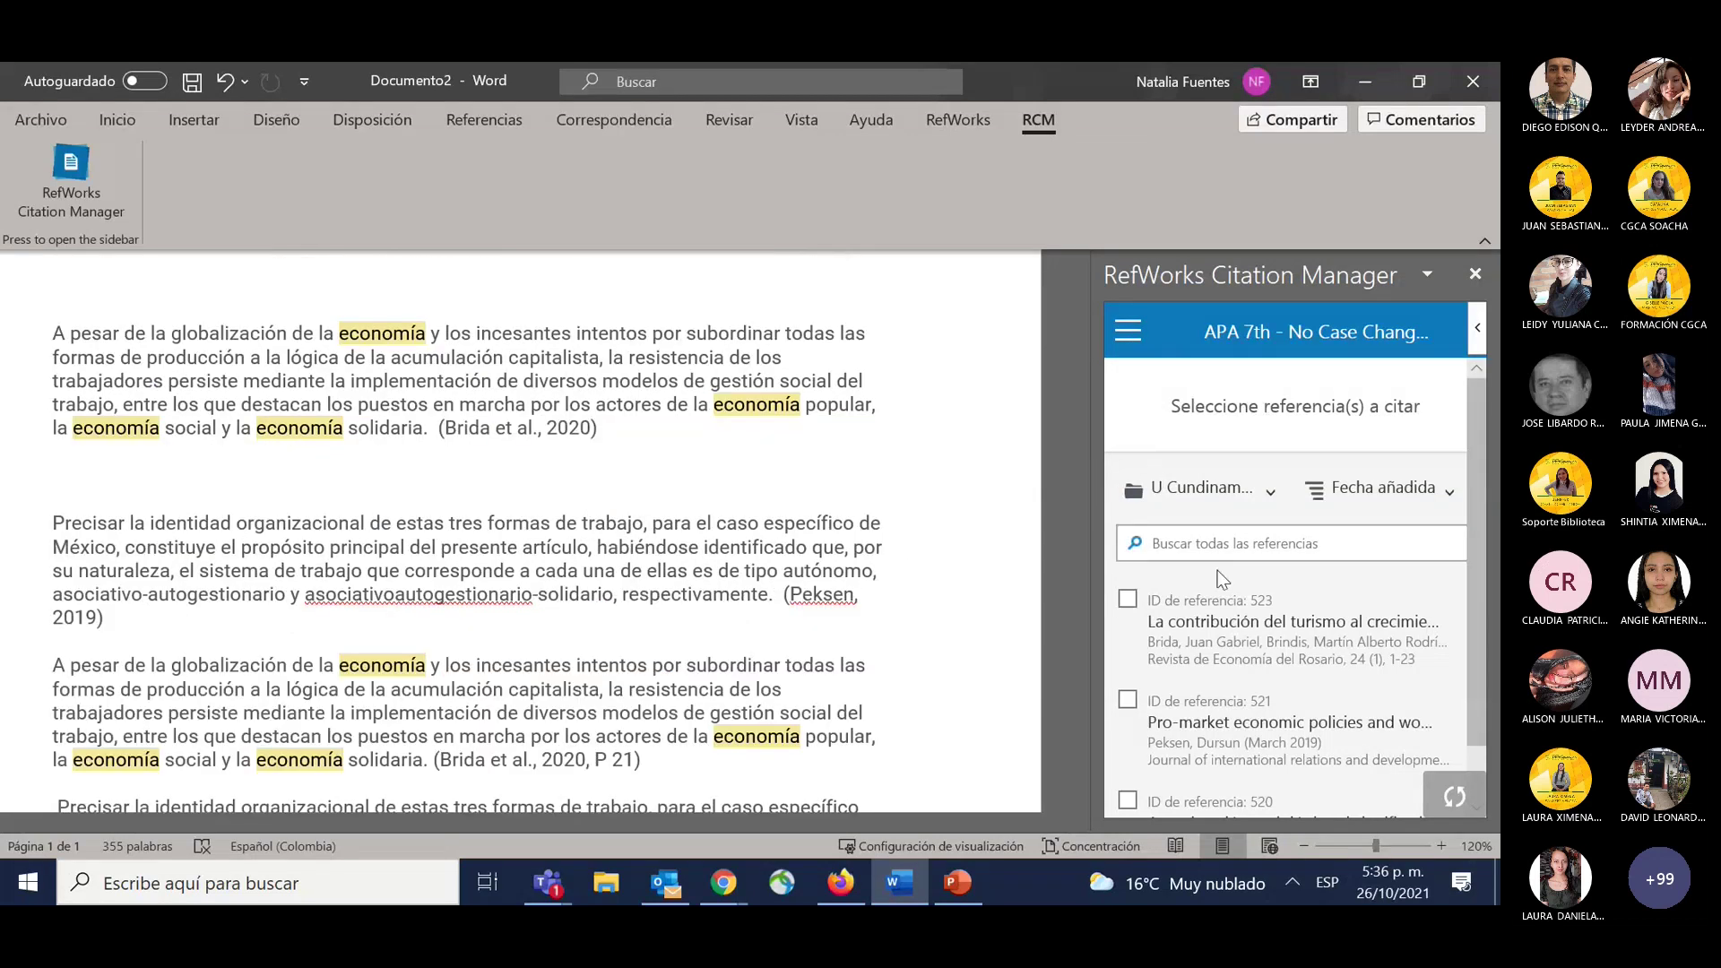
scroll(1216, 610, "down", 1)
mouse_move(1217, 610)
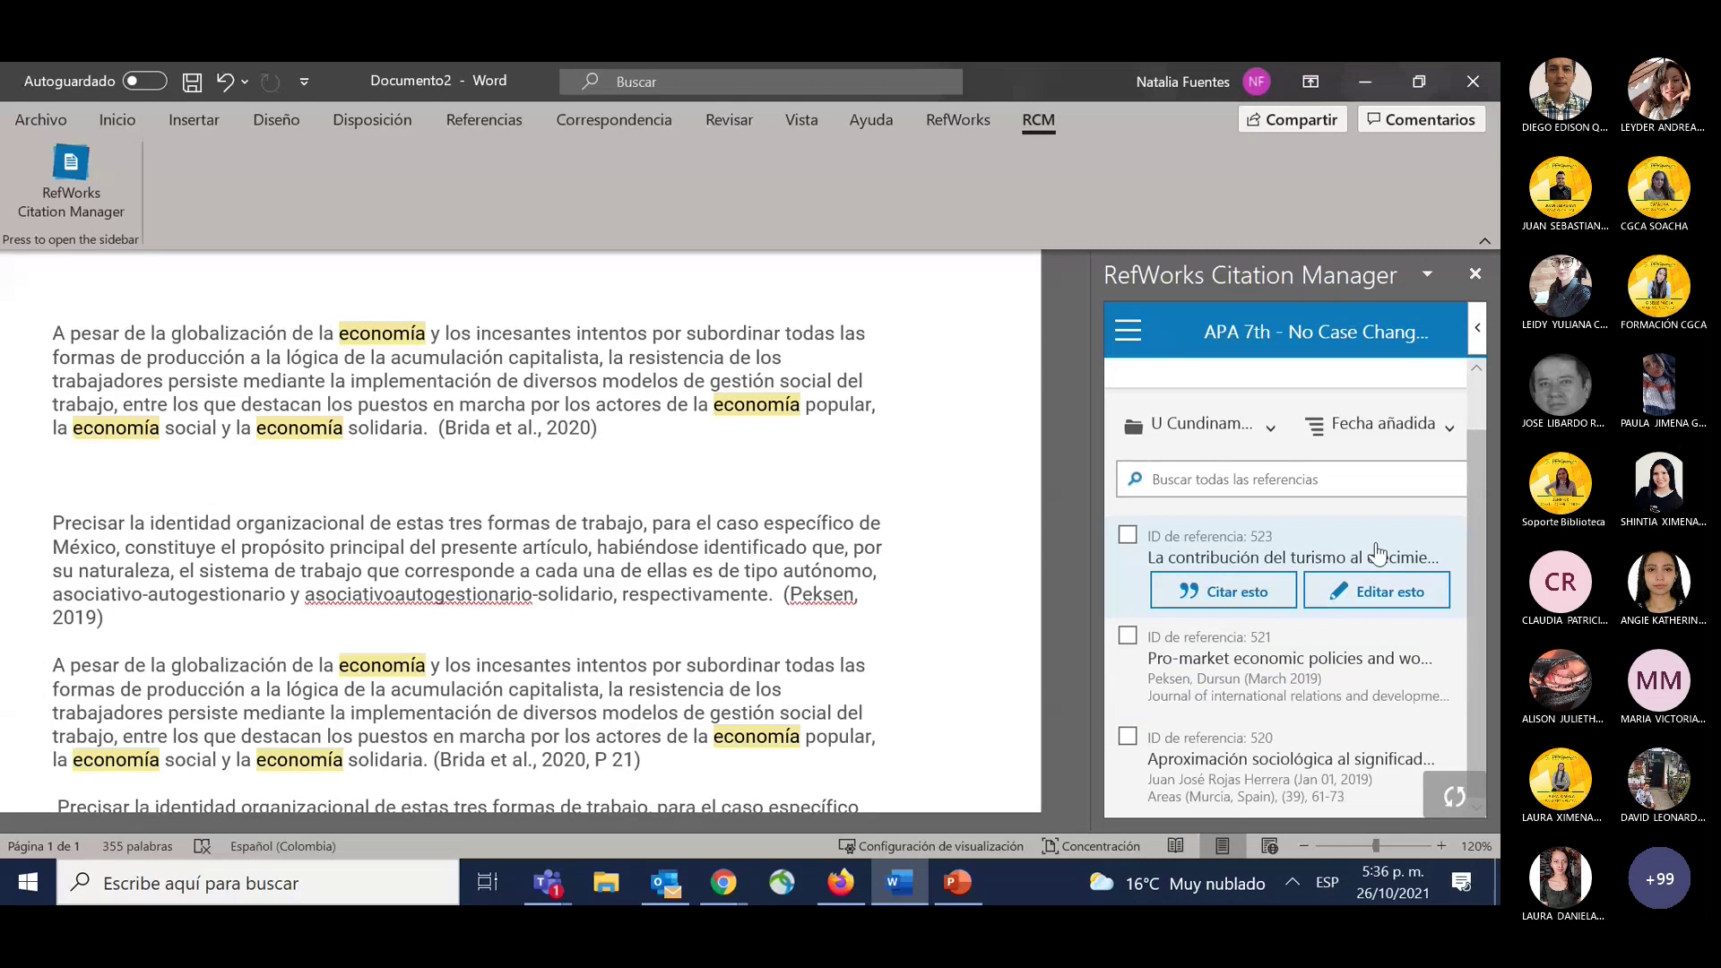
scroll(722, 565, "down", 3)
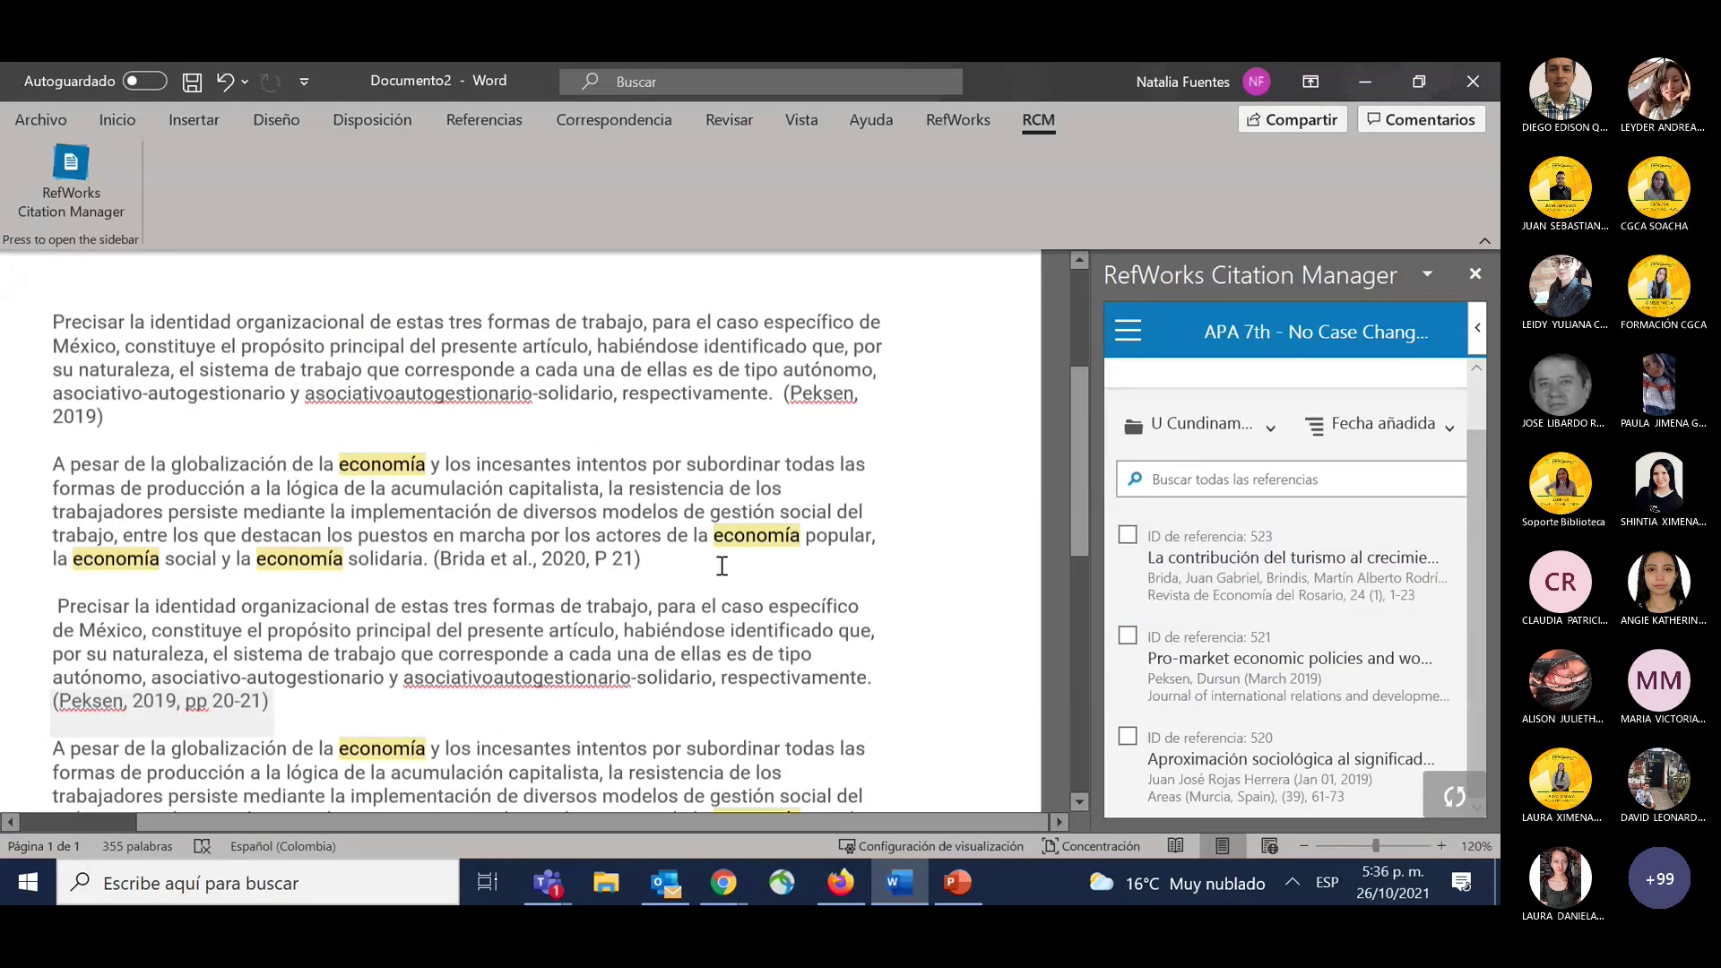
scroll(721, 566, "down", 3)
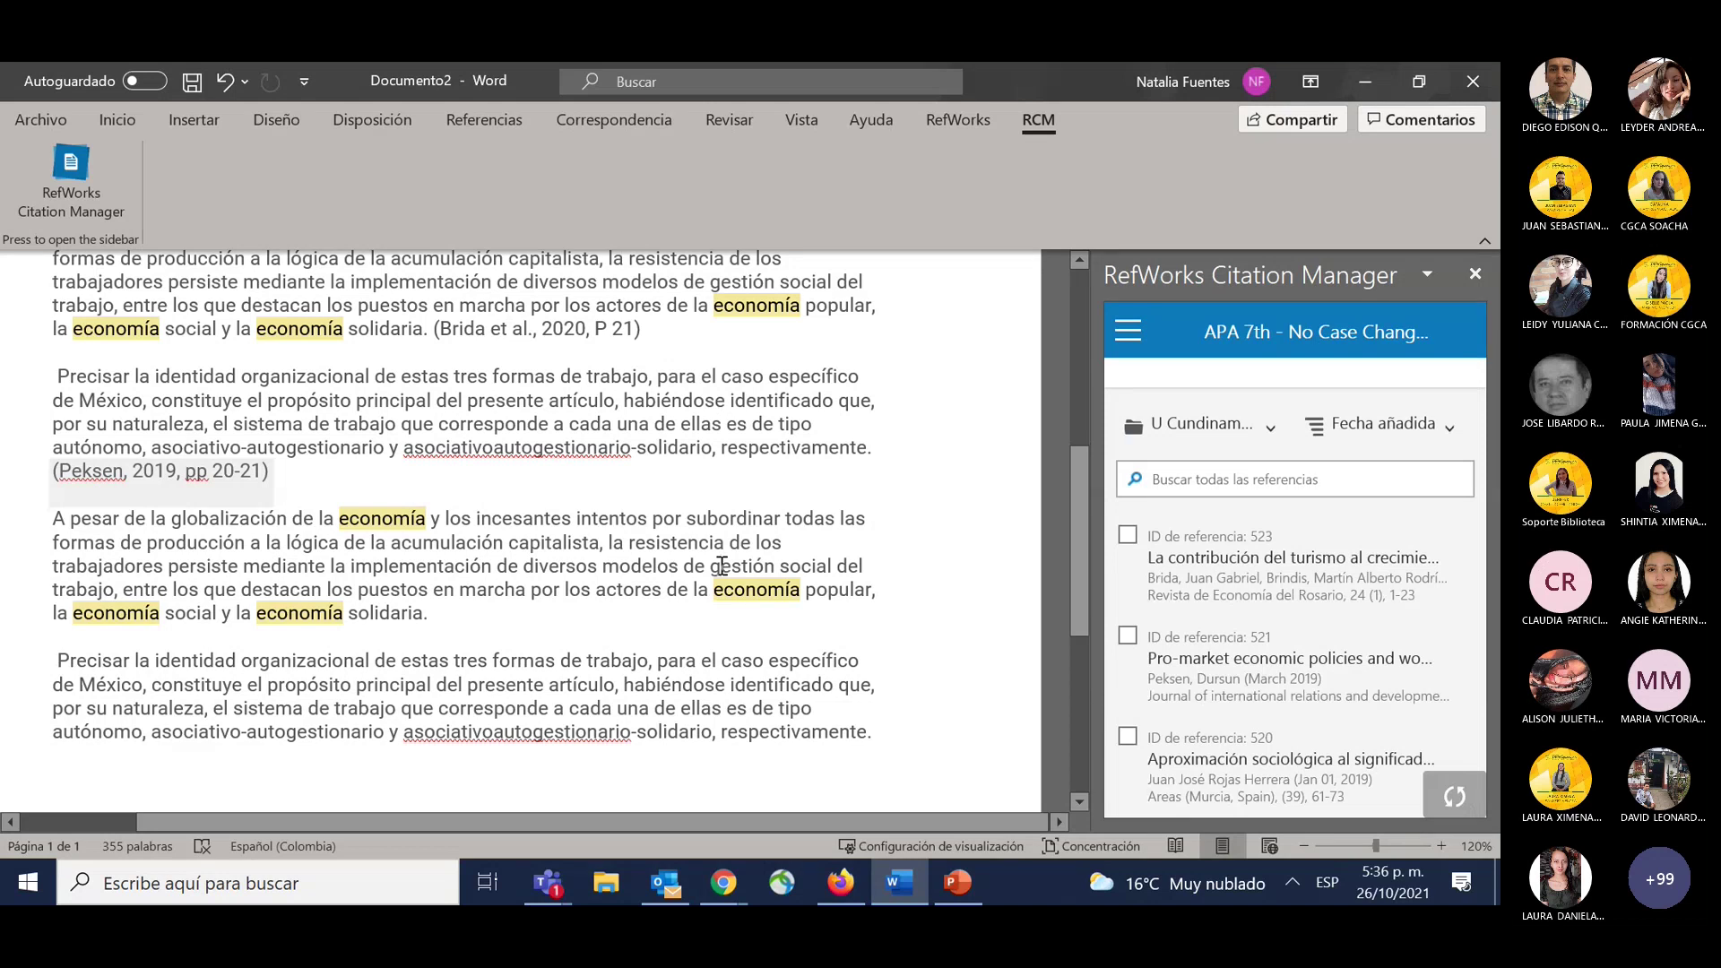
left_click(722, 566)
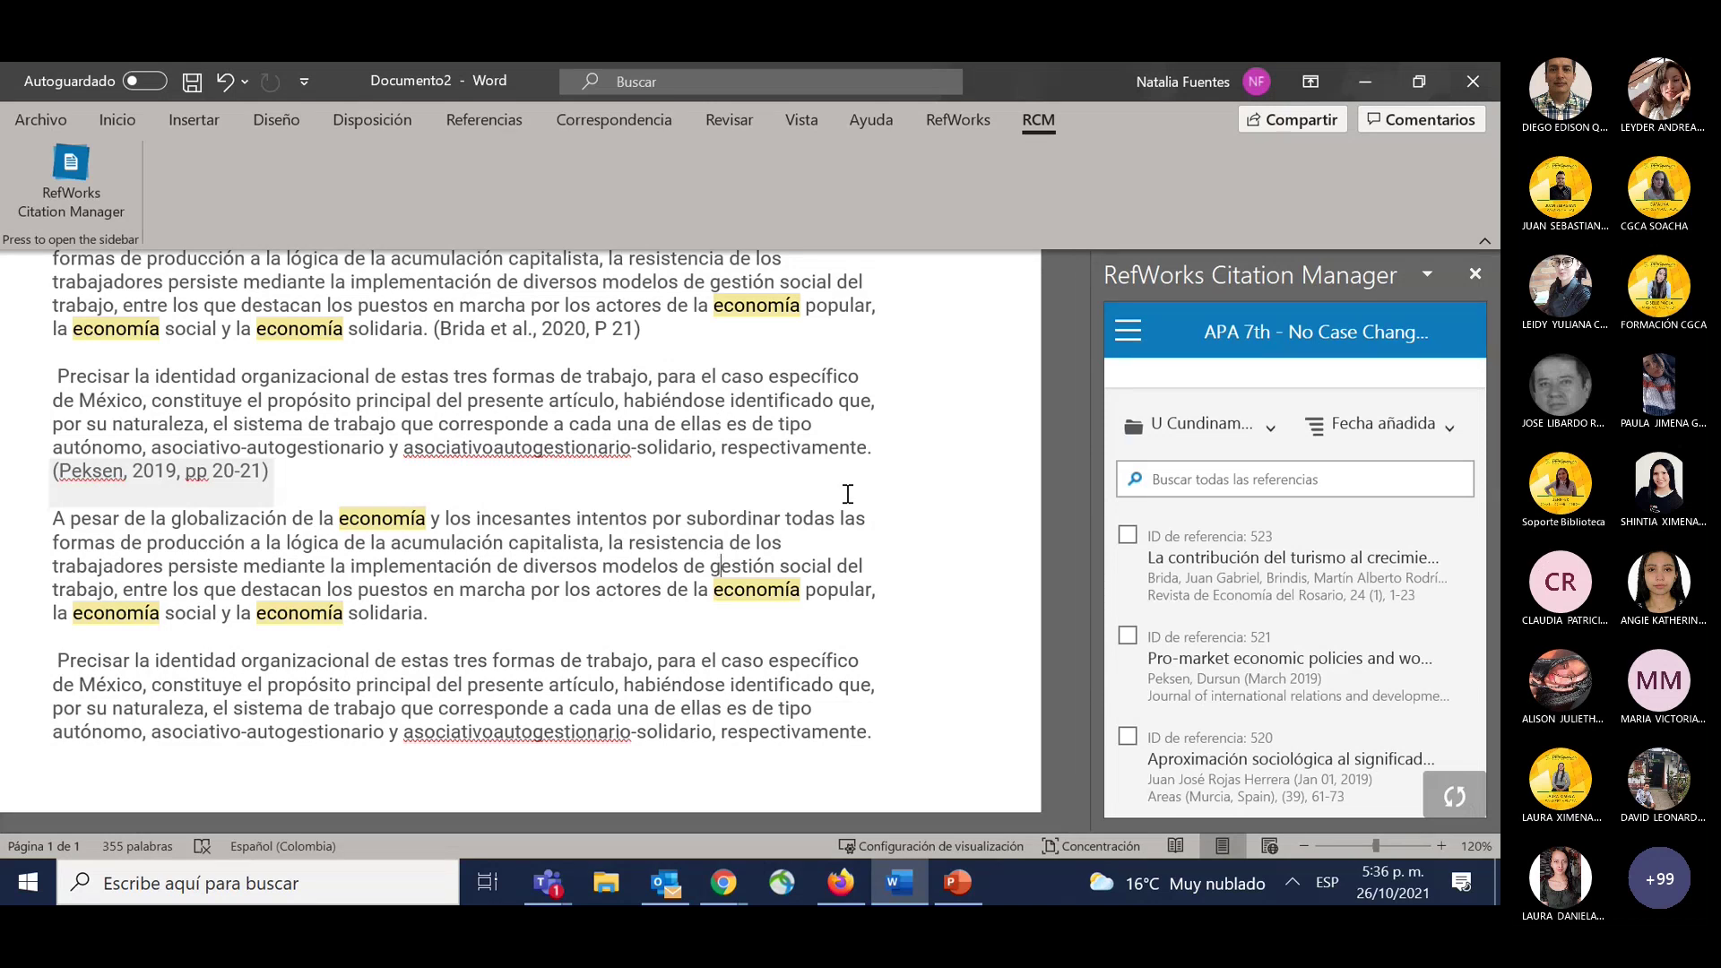
Open the Estilos de citas settings and search the style list for 'vancou'.
left_click(1131, 333)
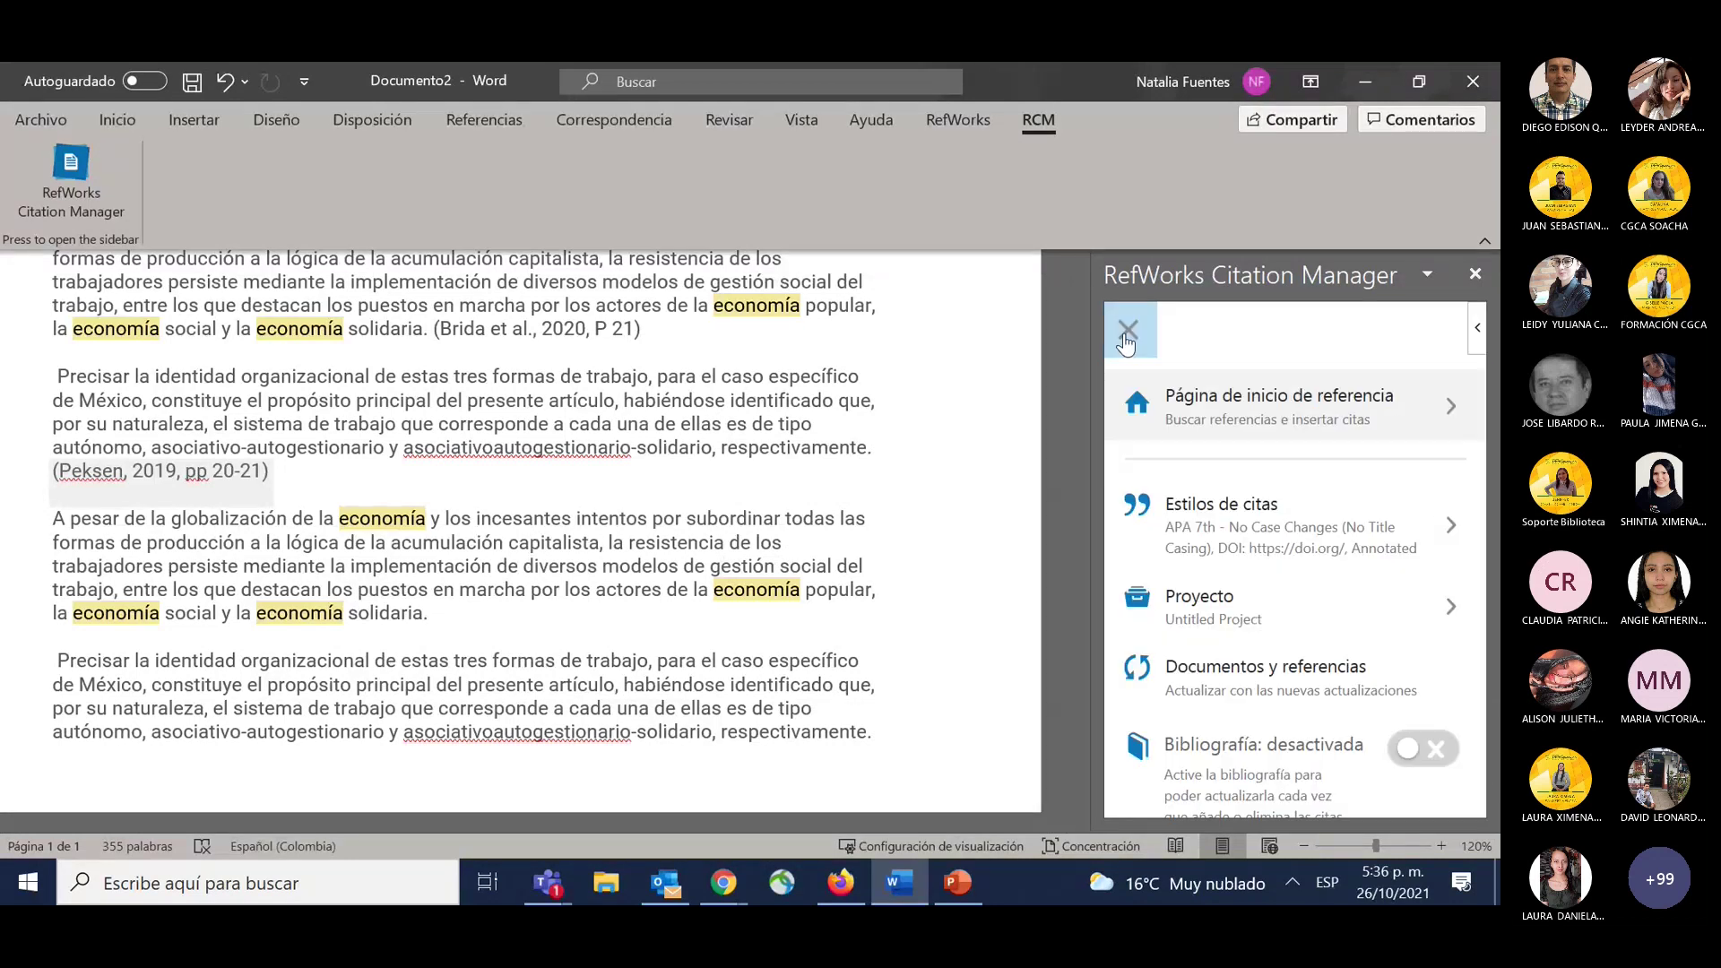
left_click(1278, 540)
left_click(1230, 461)
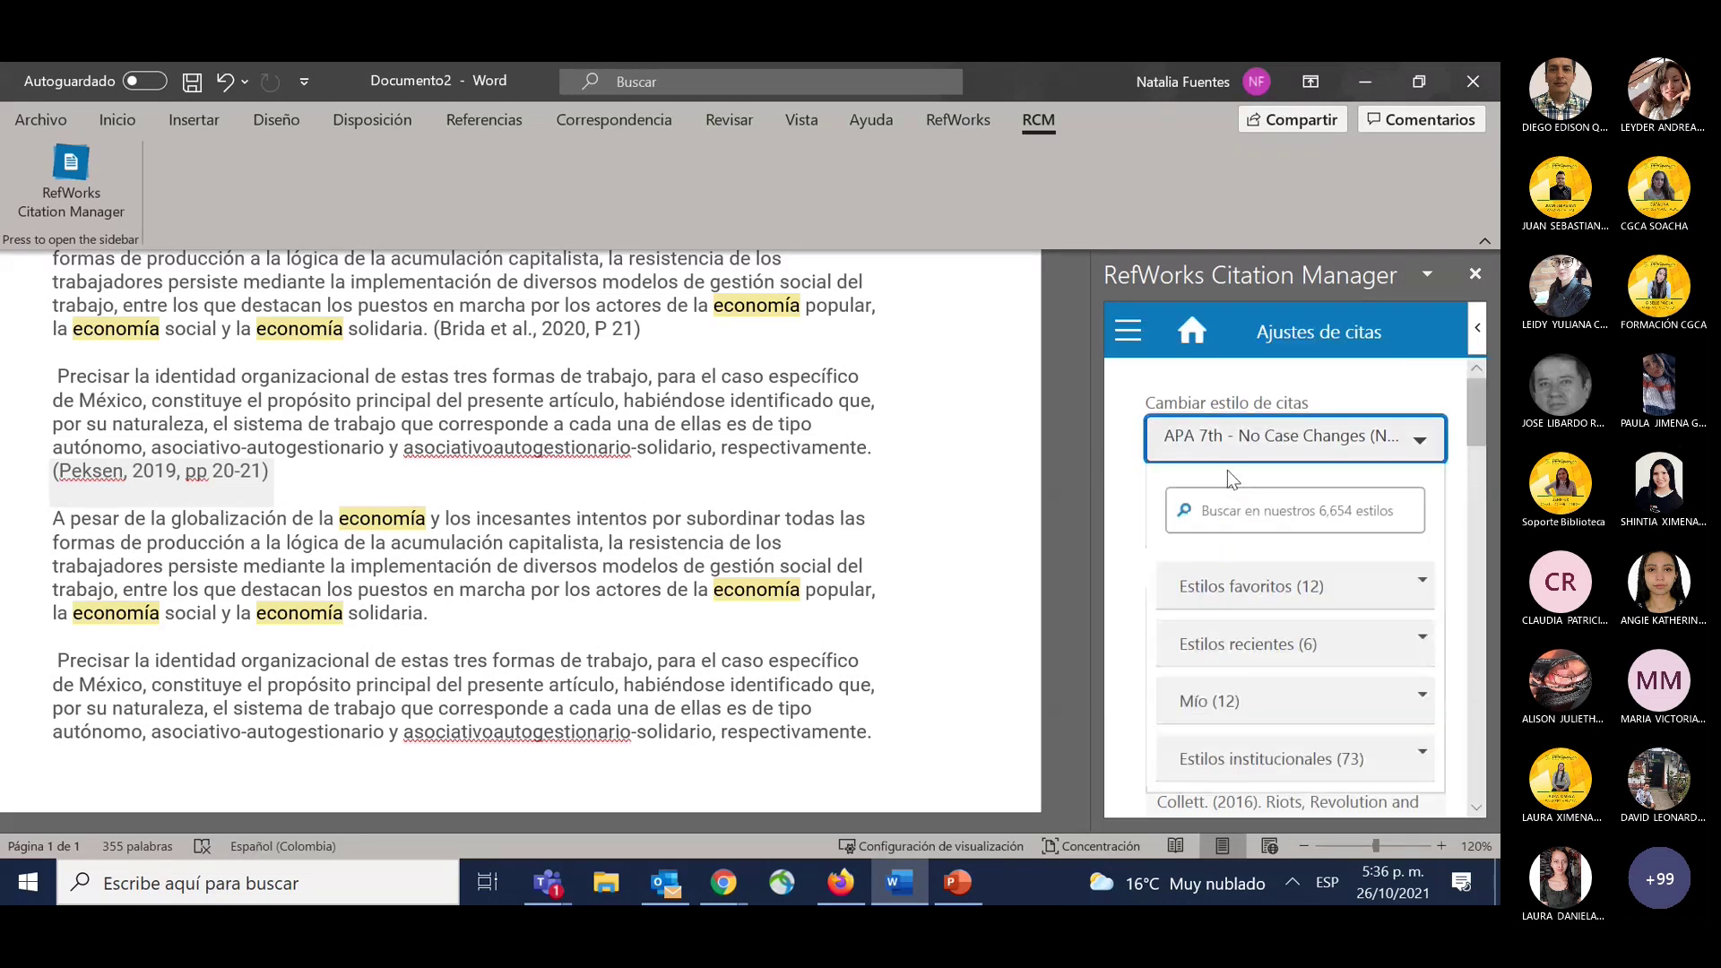
left_click(1238, 515)
type("van")
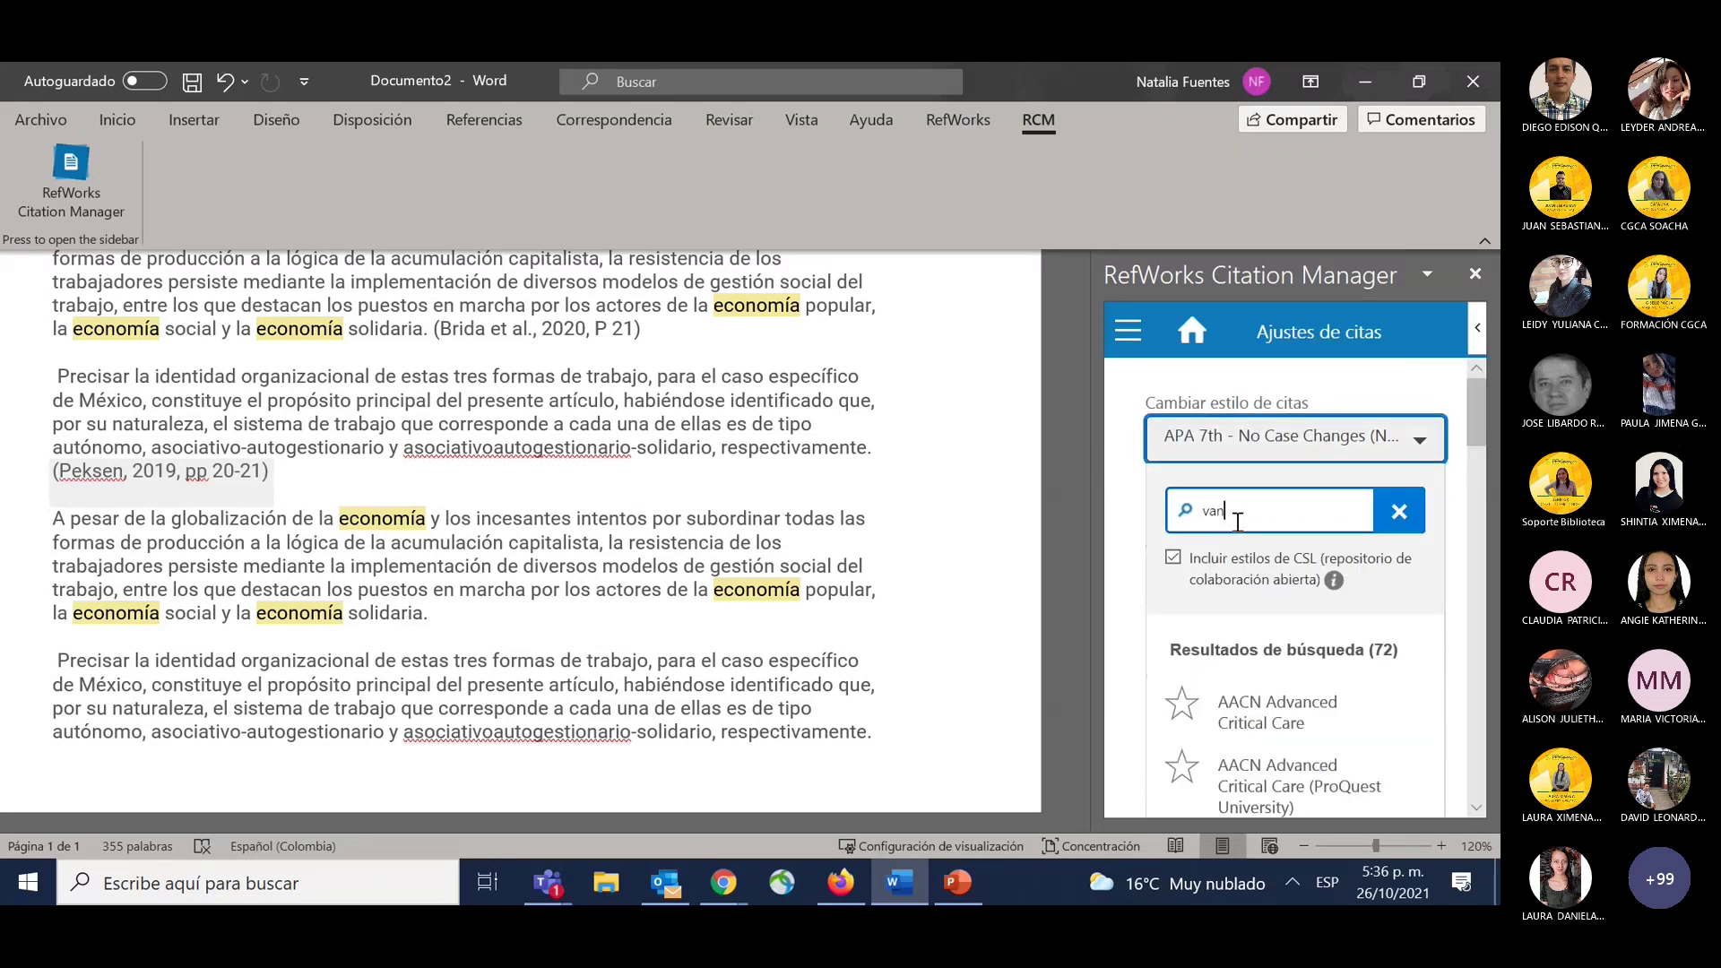
type("cou")
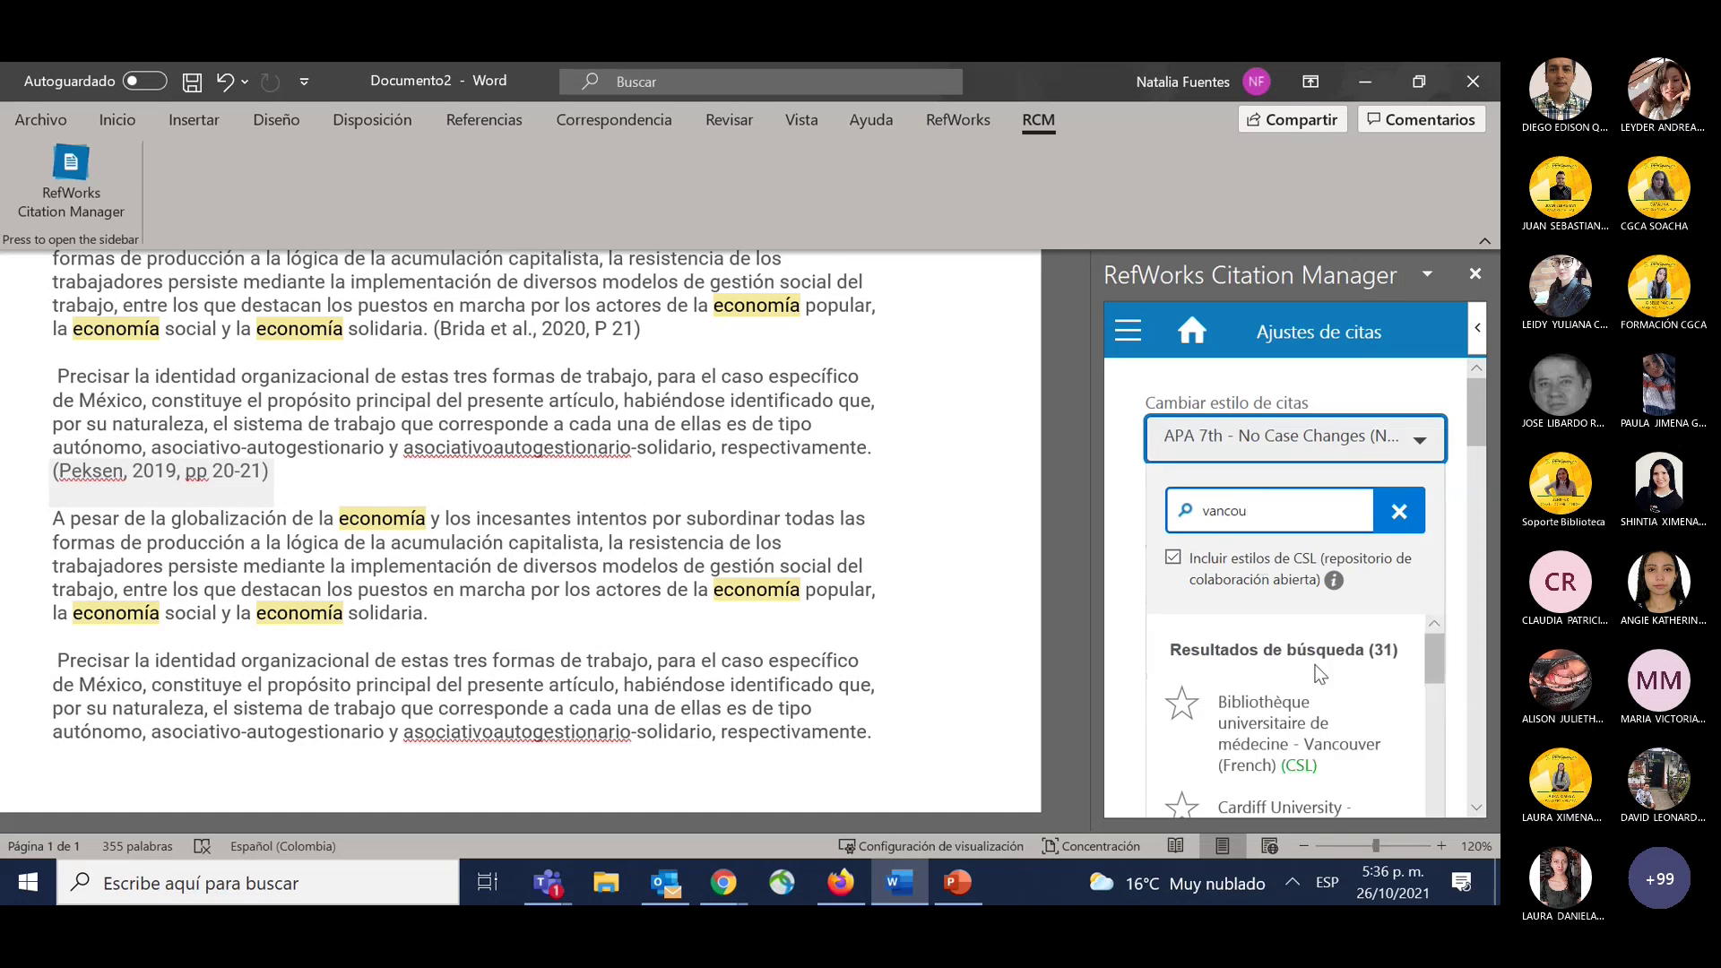
scroll(1319, 674, "down", 10)
scroll(1319, 751, "down", 6)
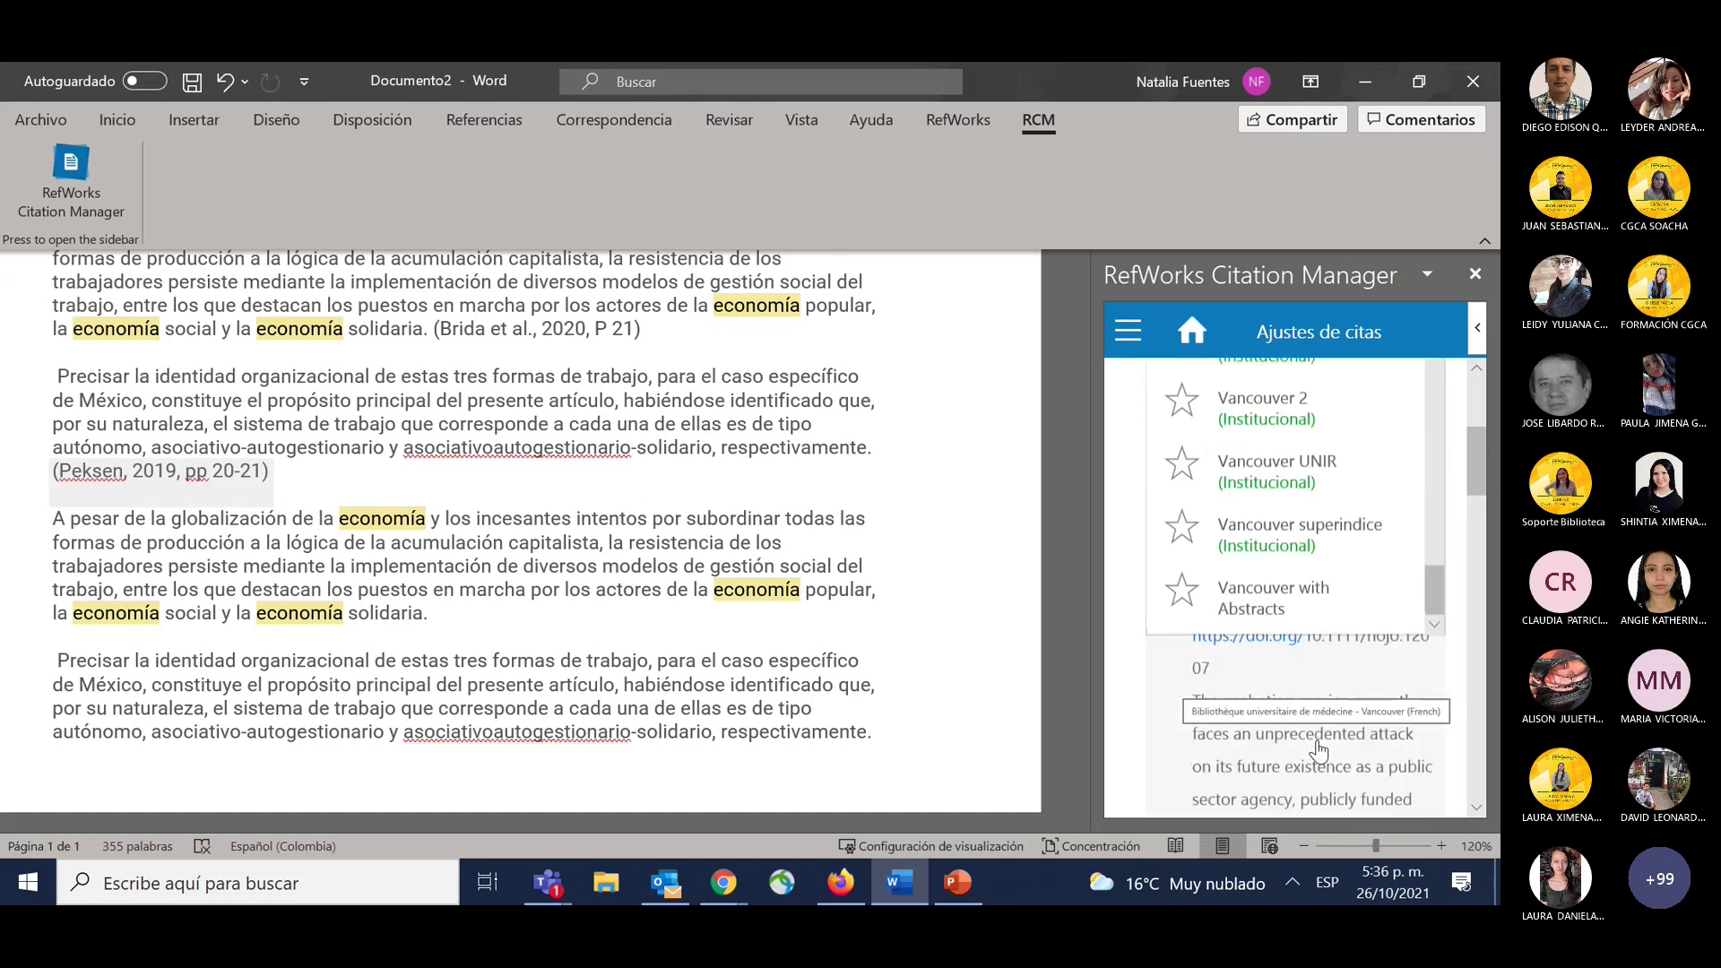
scroll(1318, 752, "up", 5)
left_click(1382, 524)
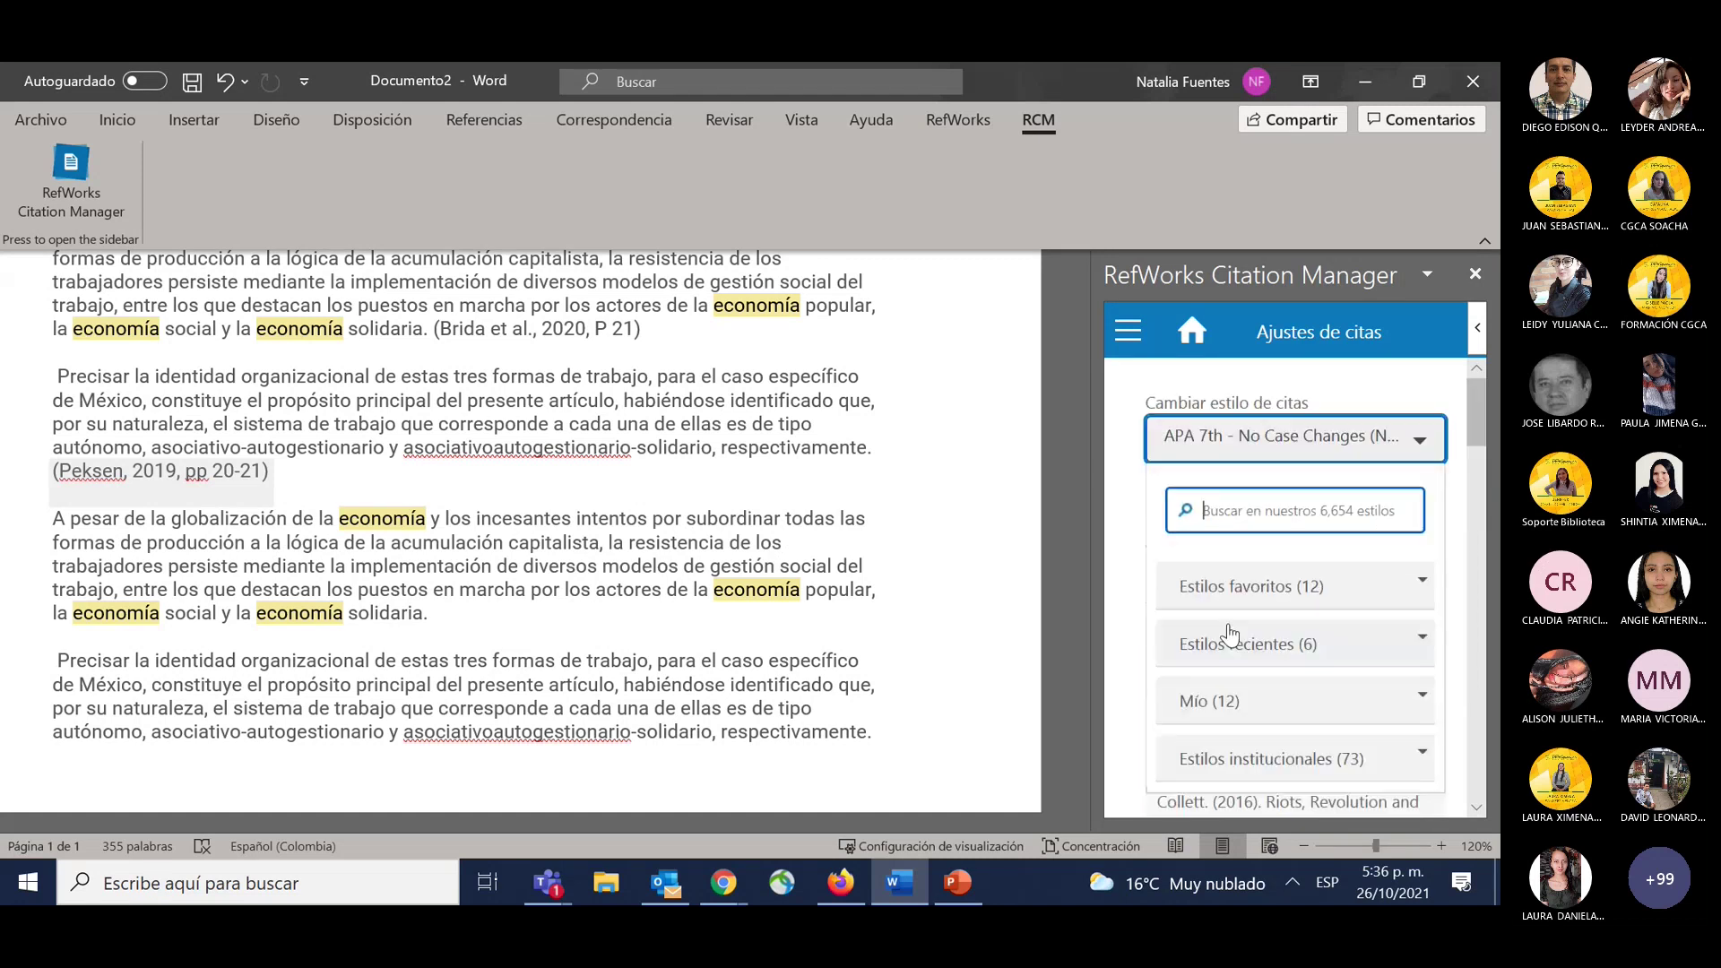
Search 'vancou' again and choose the plain Vancouver style.
left_click(1231, 592)
scroll(1282, 708, "down", 5)
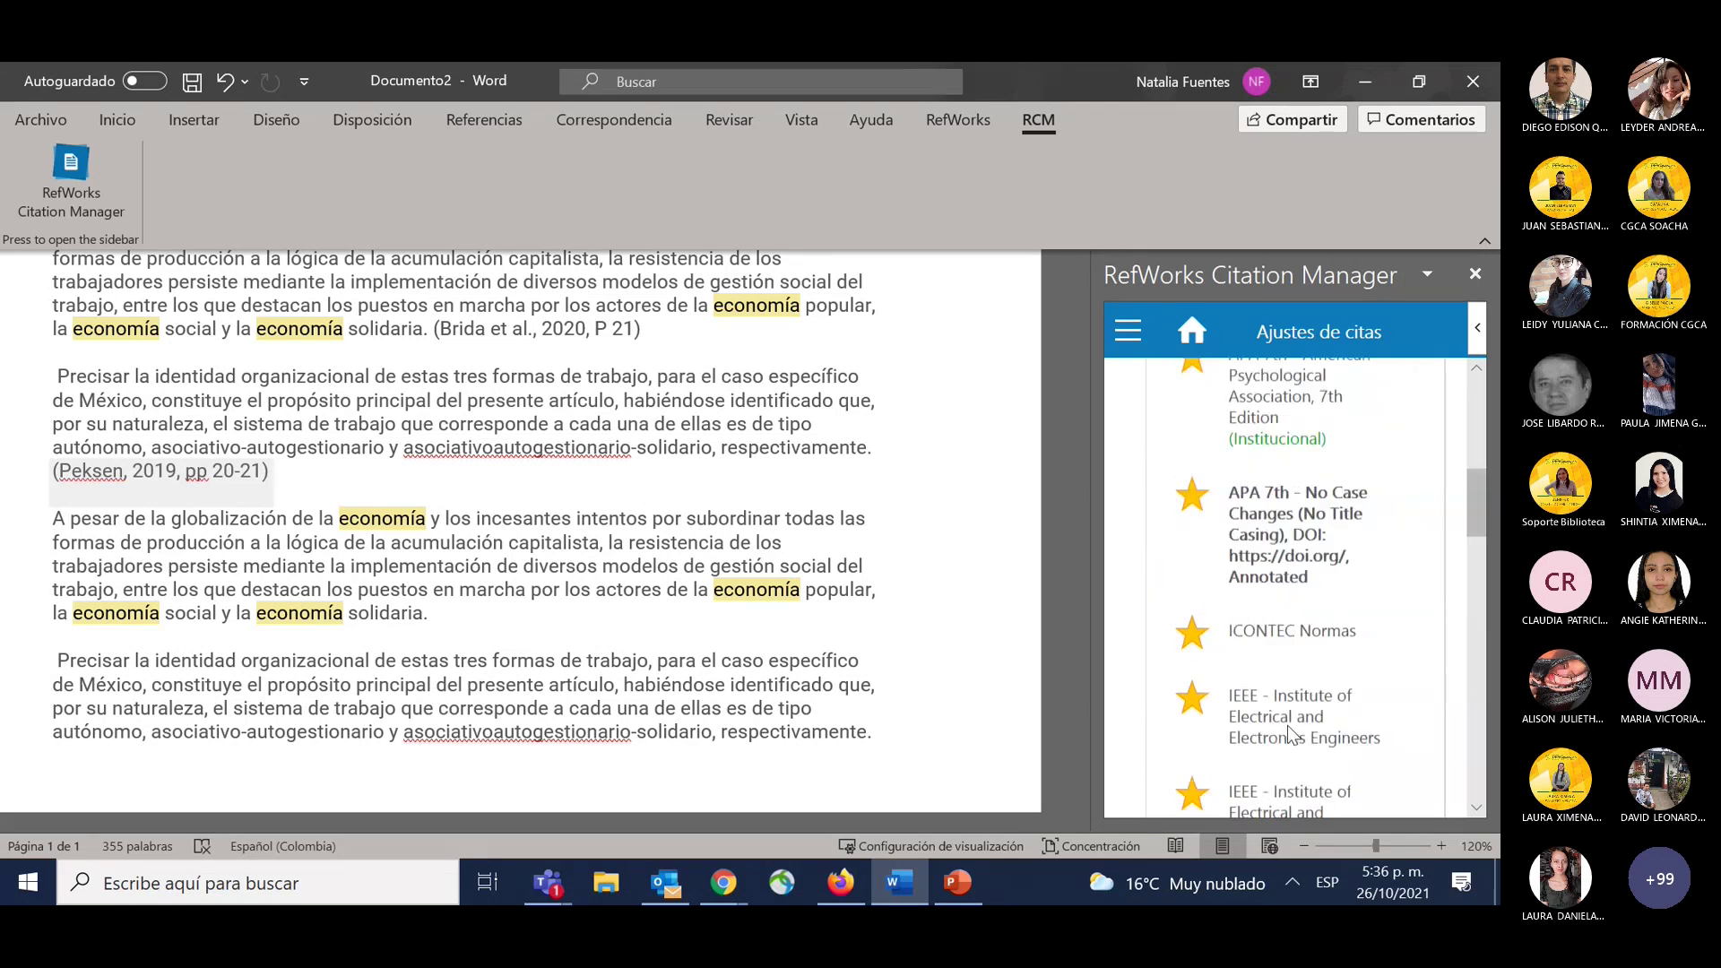
scroll(1289, 736, "down", 2)
scroll(1289, 737, "up", 8)
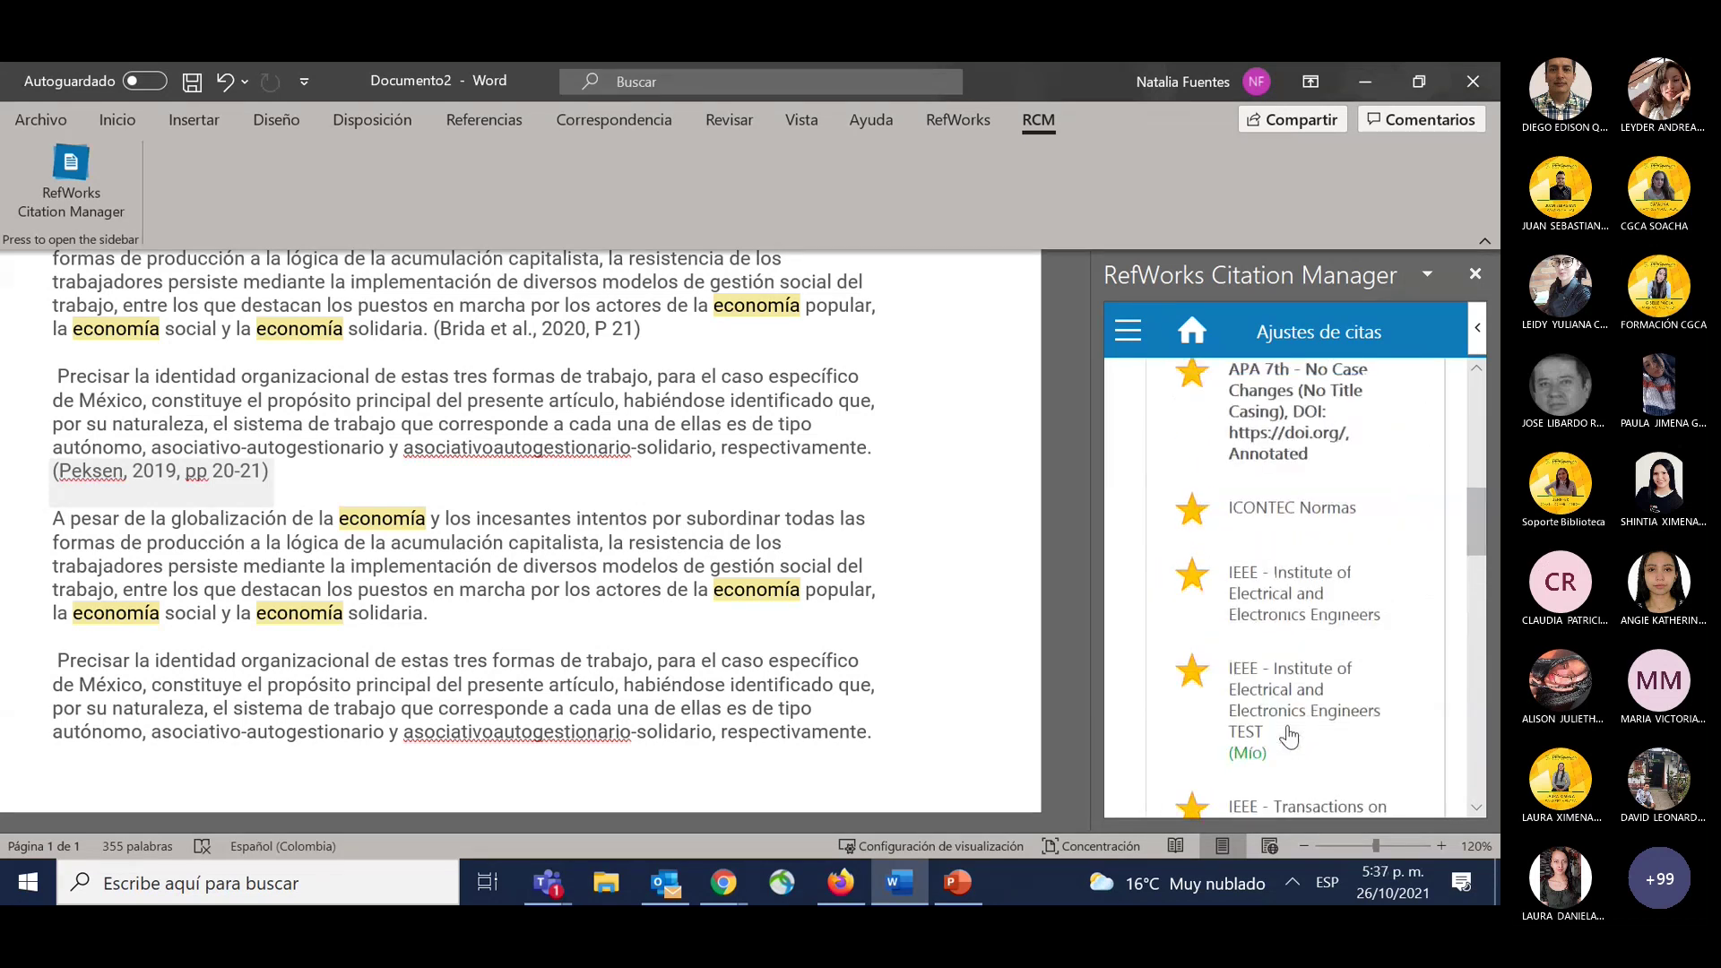
left_click(1246, 486)
type("vancou")
scroll(1276, 615, "down", 5)
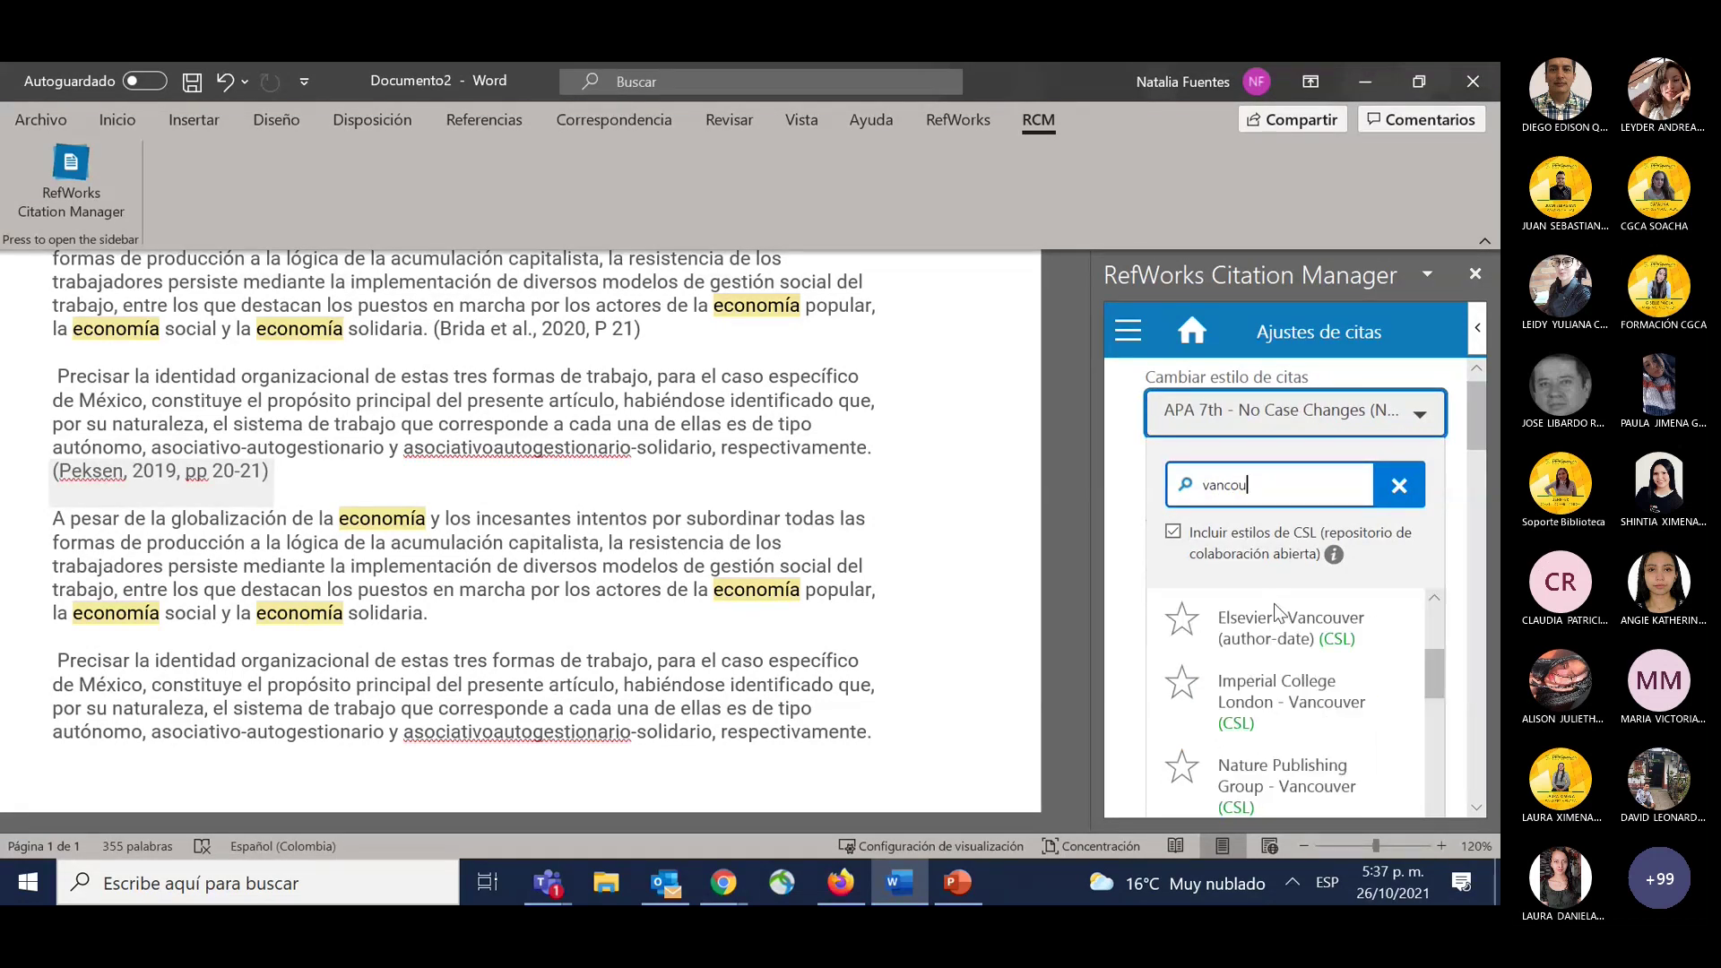
scroll(1276, 615, "down", 2)
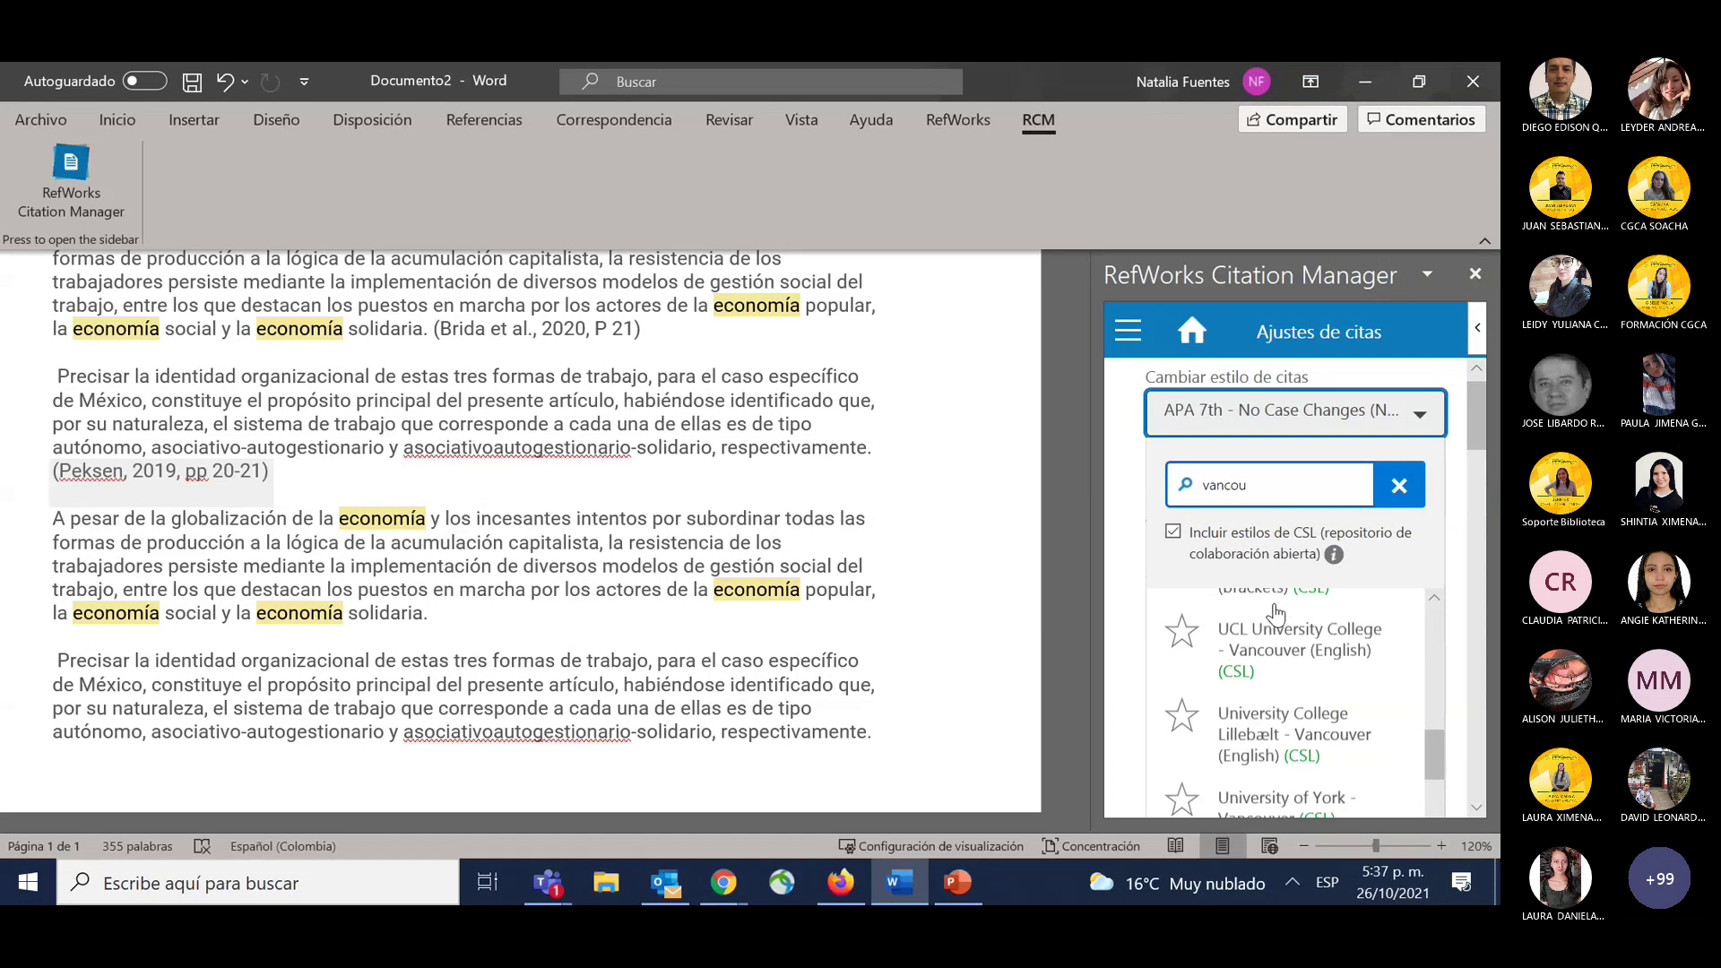
scroll(1277, 615, "down", 2)
left_click(1255, 636)
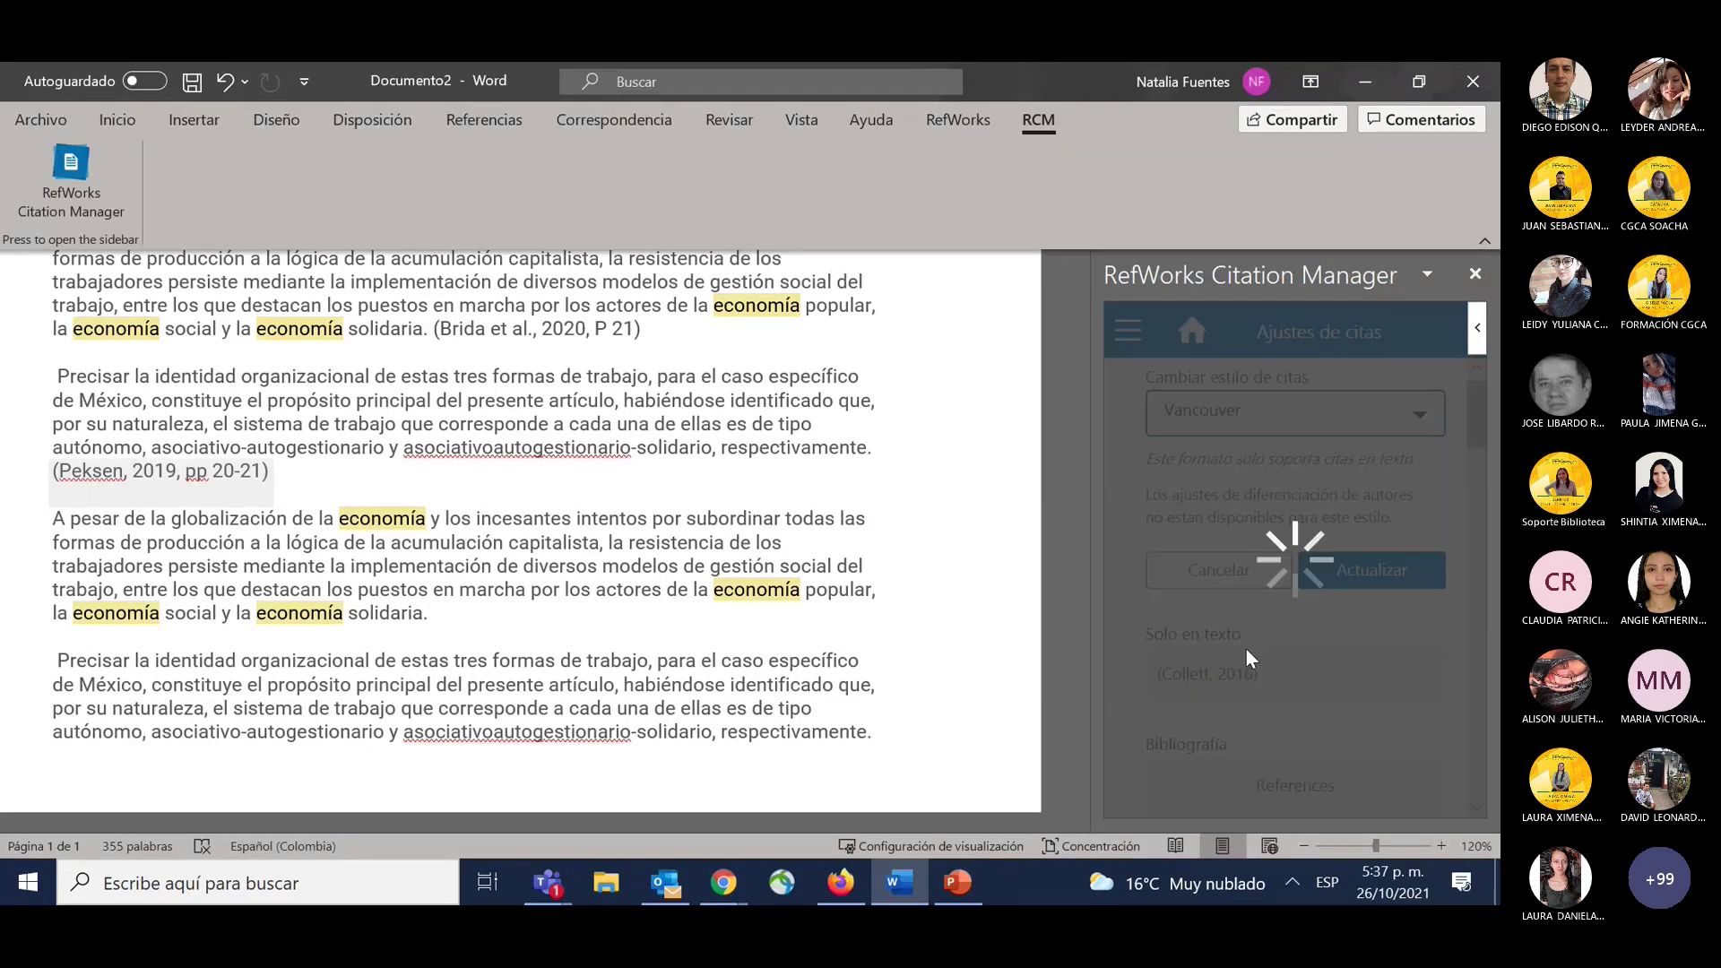
left_click(1372, 570)
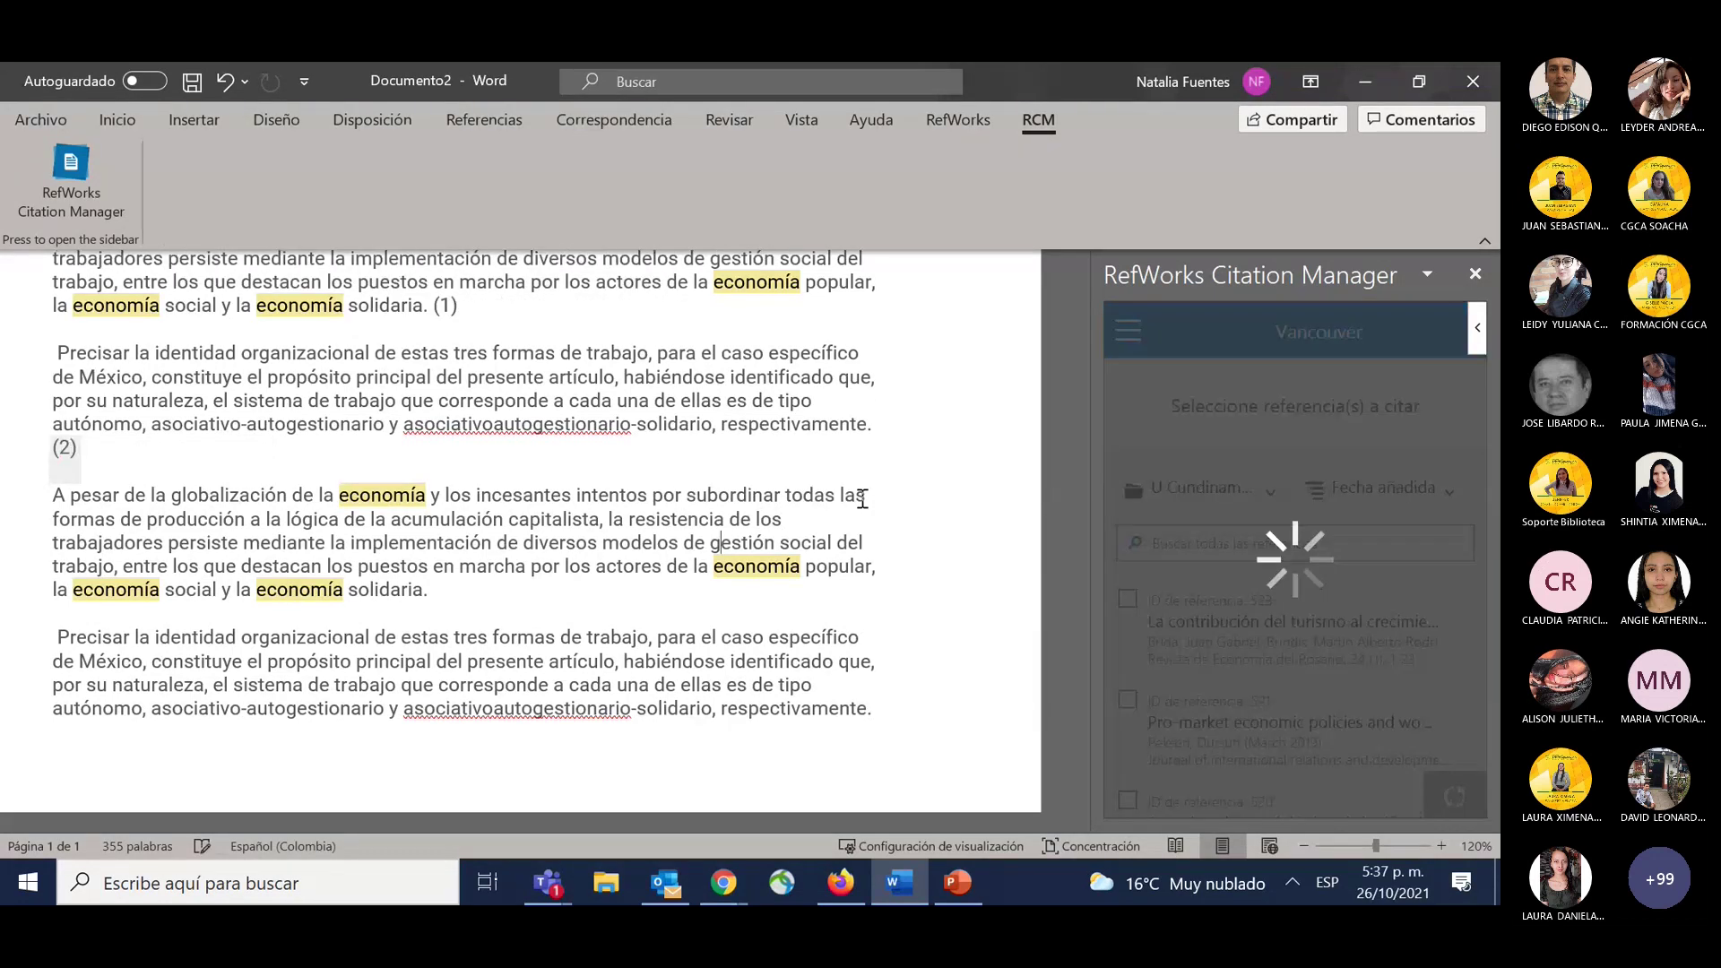
scroll(863, 499, "up", 2)
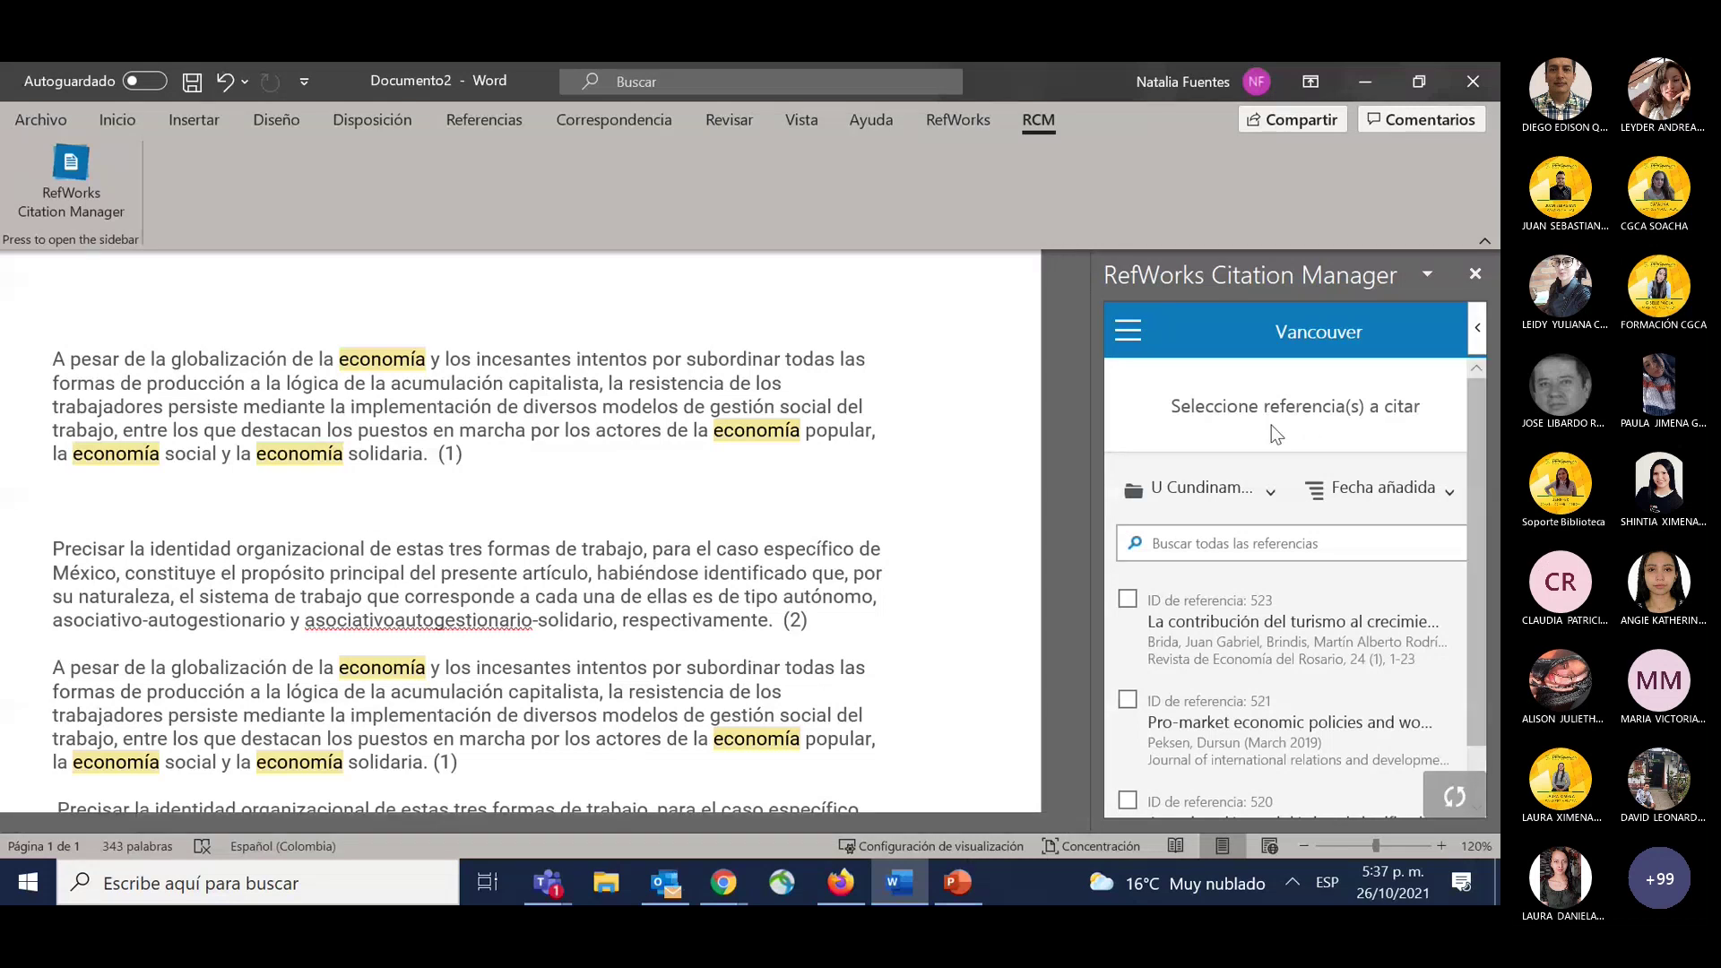
scroll(1215, 379, "down", 1)
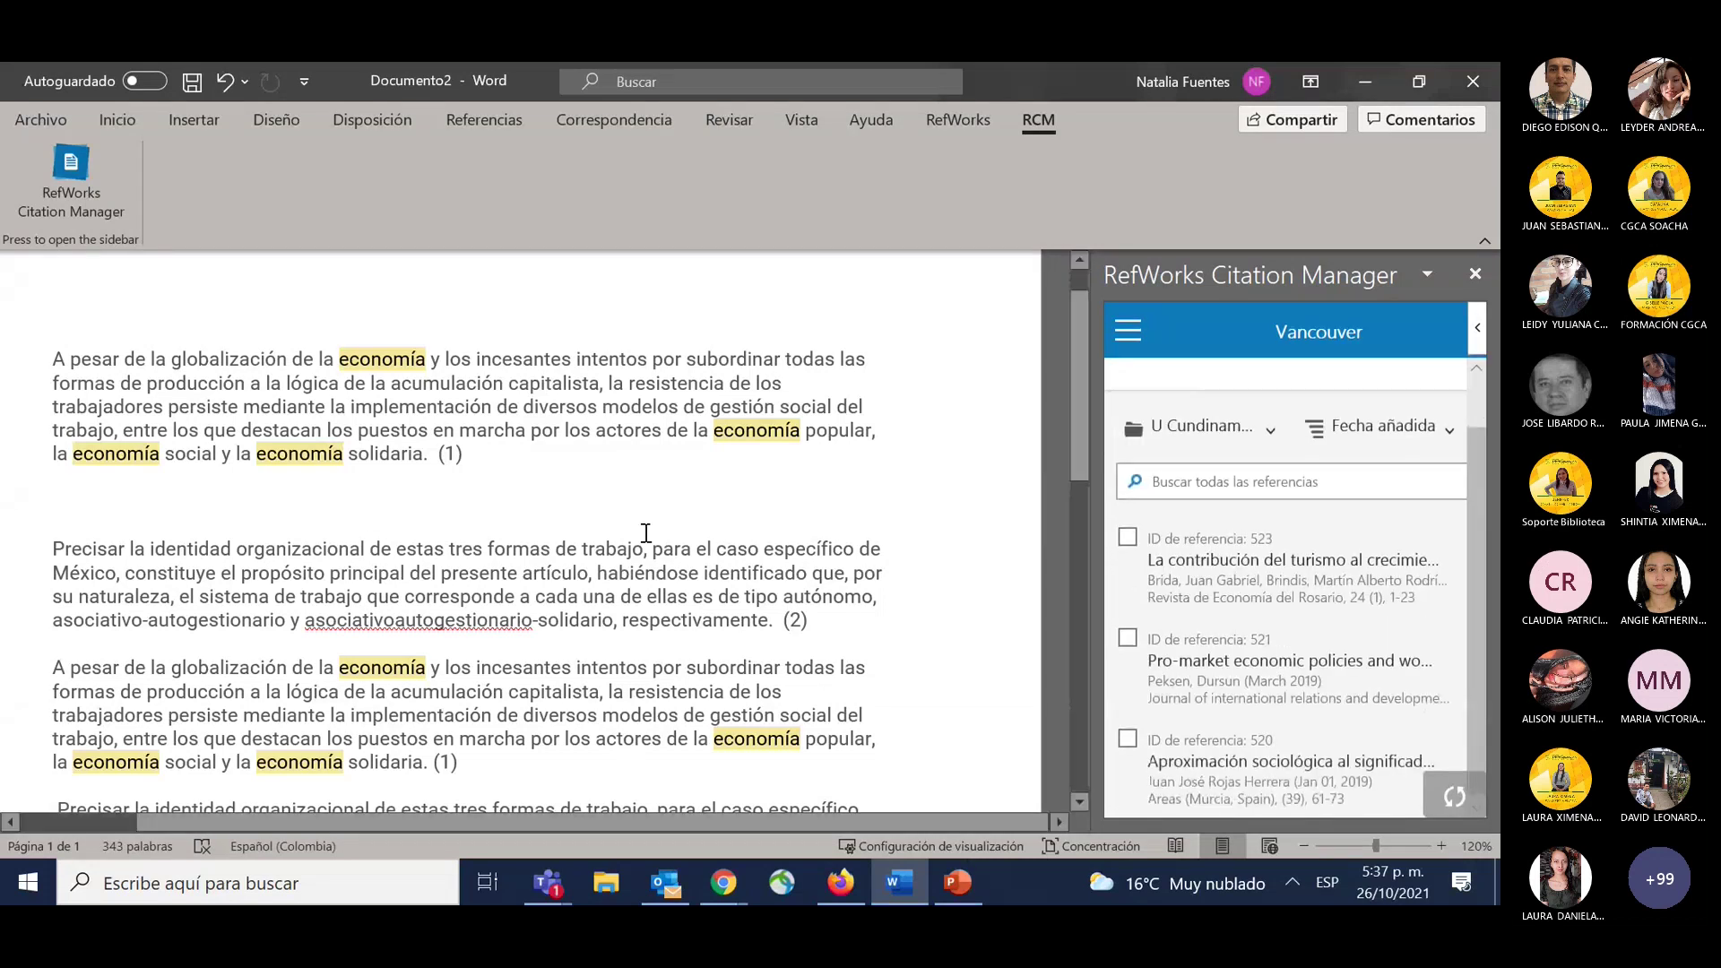
scroll(645, 533, "down", 3)
scroll(645, 533, "up", 1)
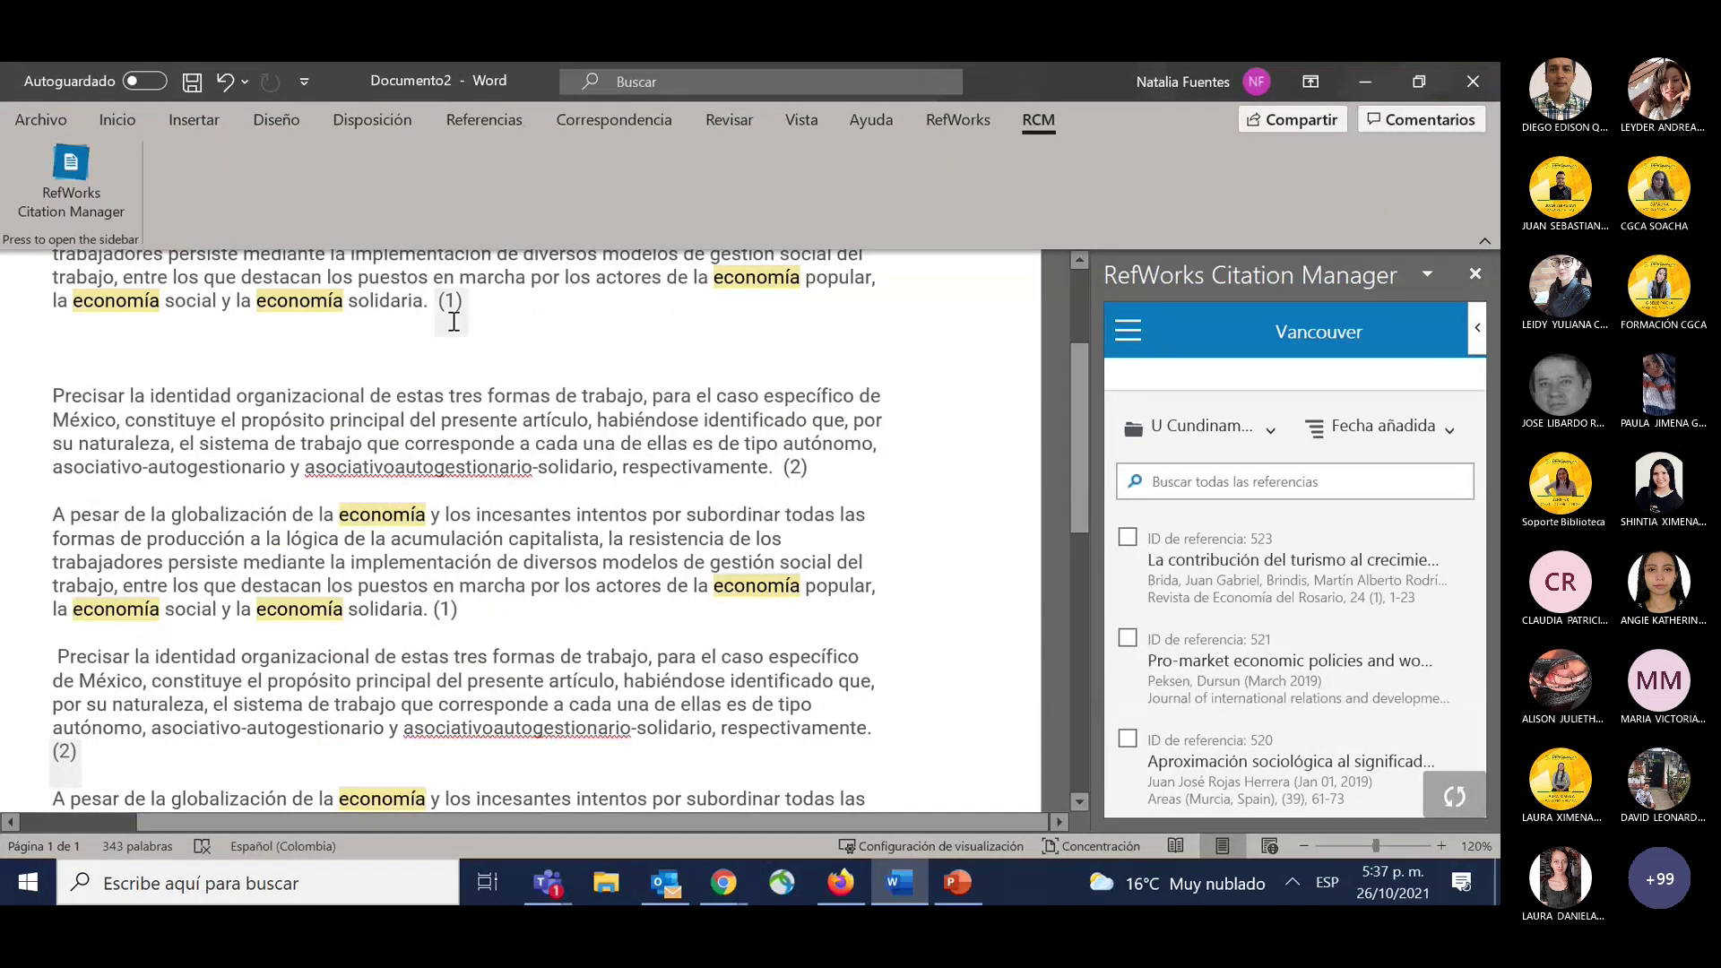
scroll(453, 458, "up", 2)
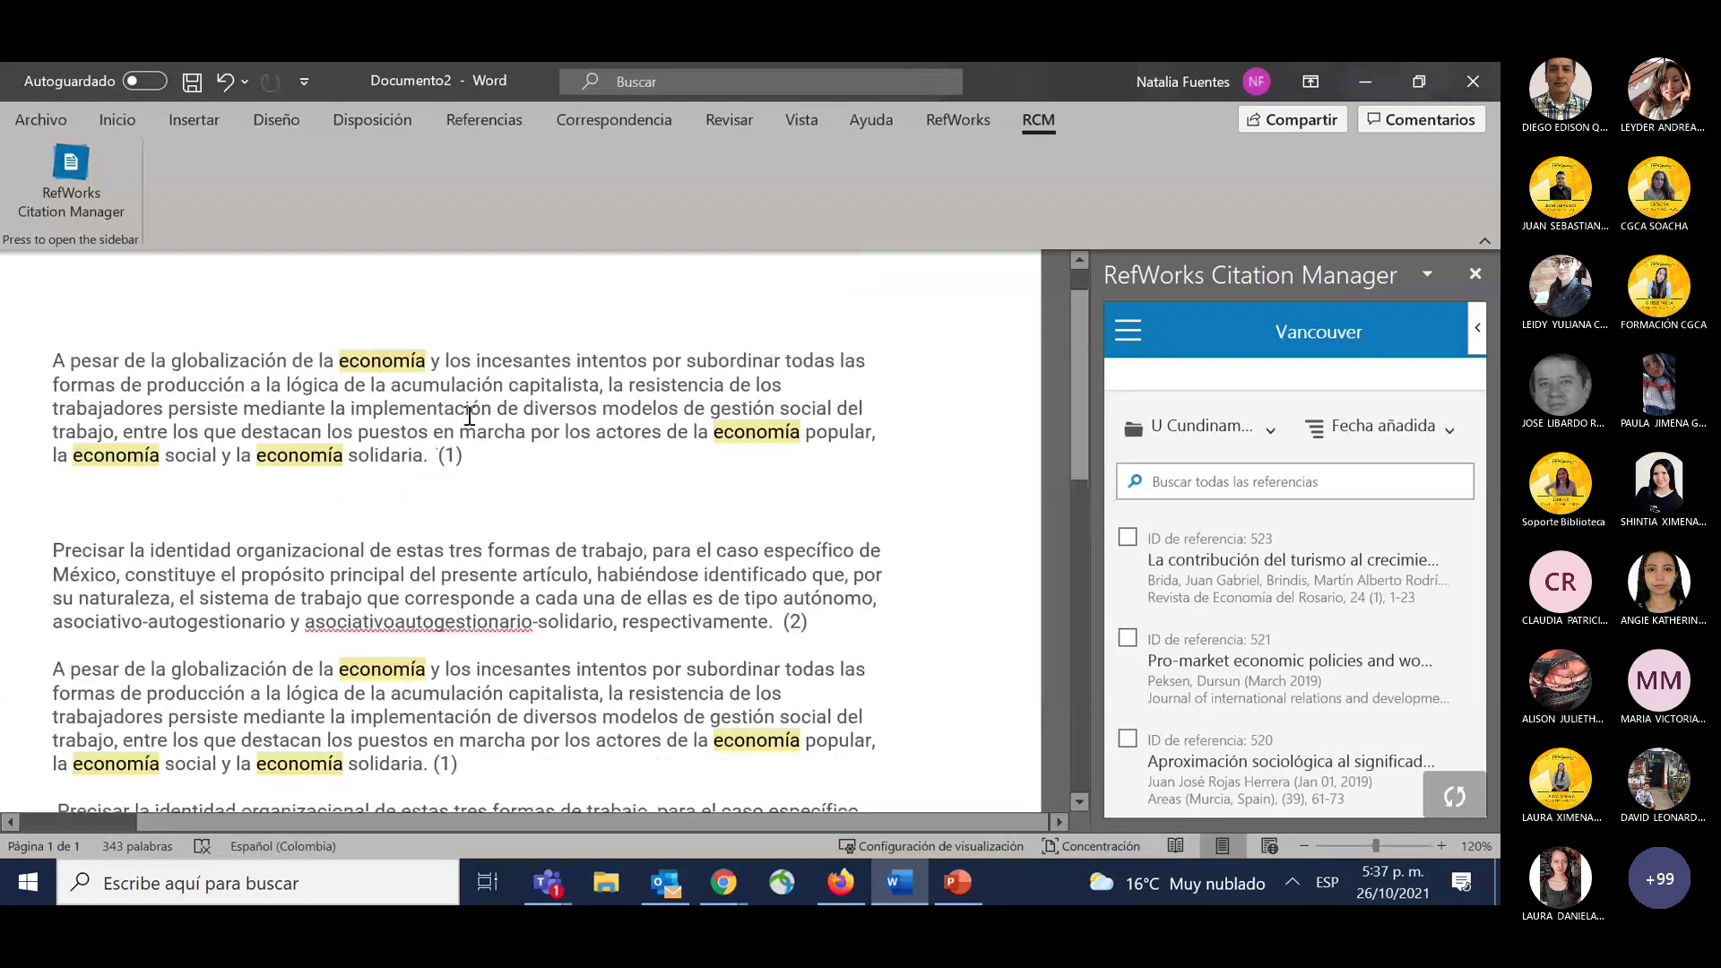
scroll(465, 465, "down", 2)
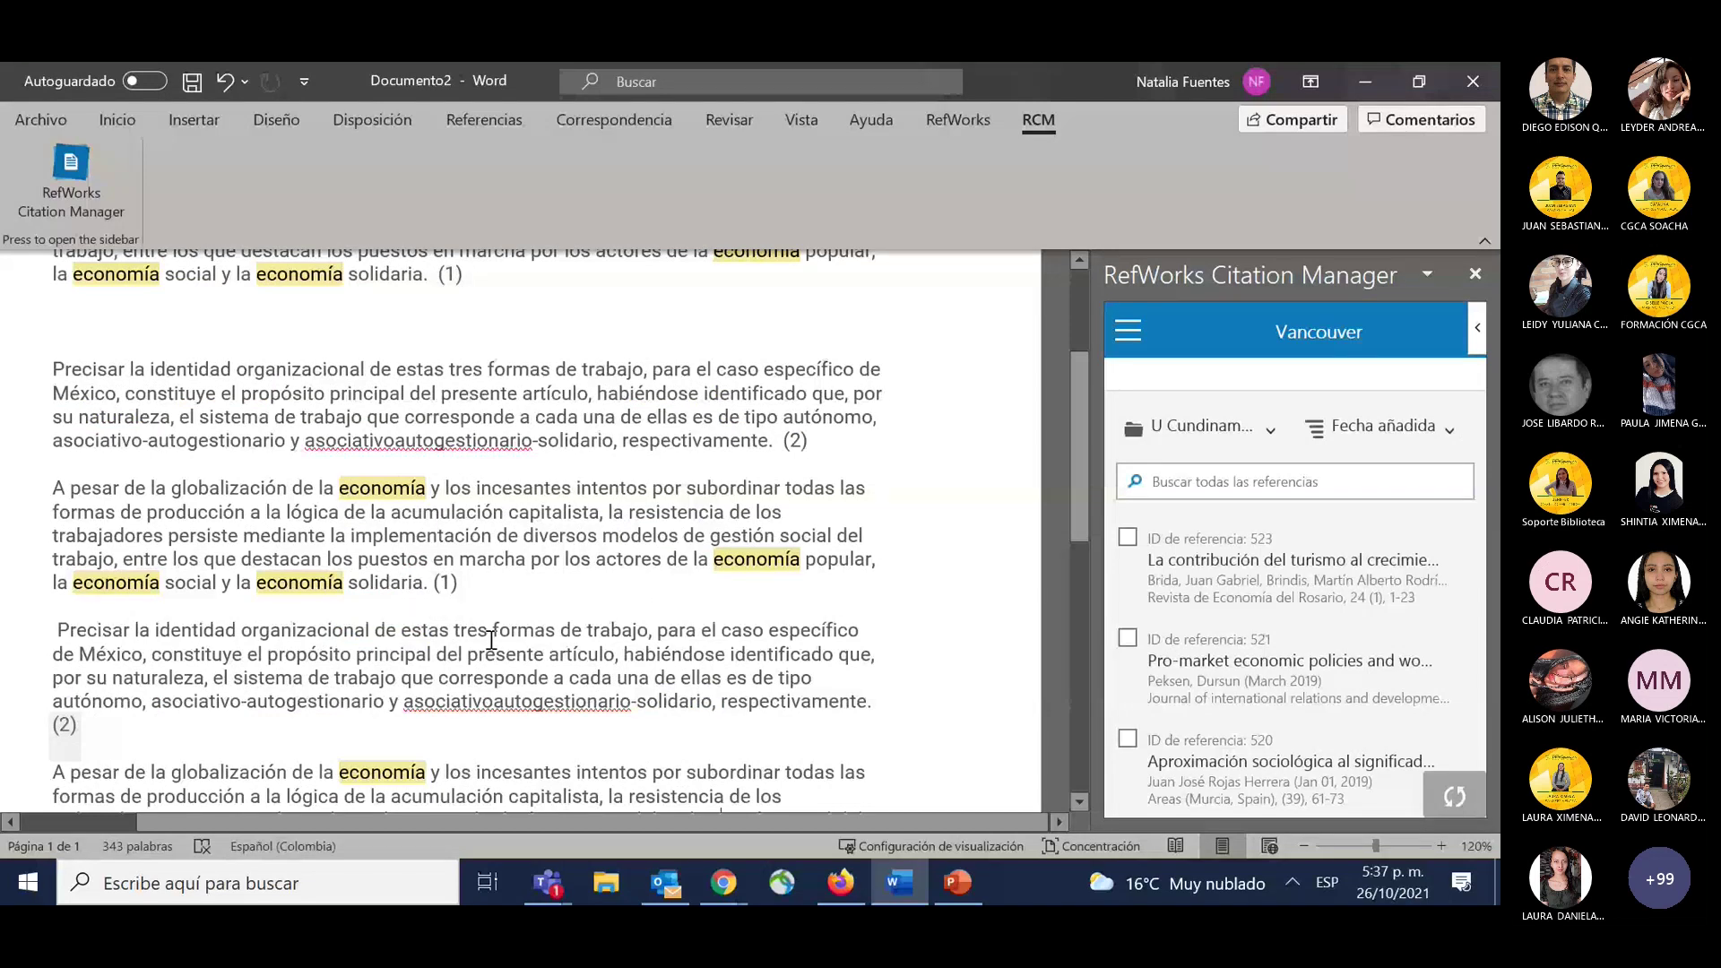
Switch to the Uniminuto folder and cite the coronavirus reference at the insertion point.
scroll(492, 639, "down", 4)
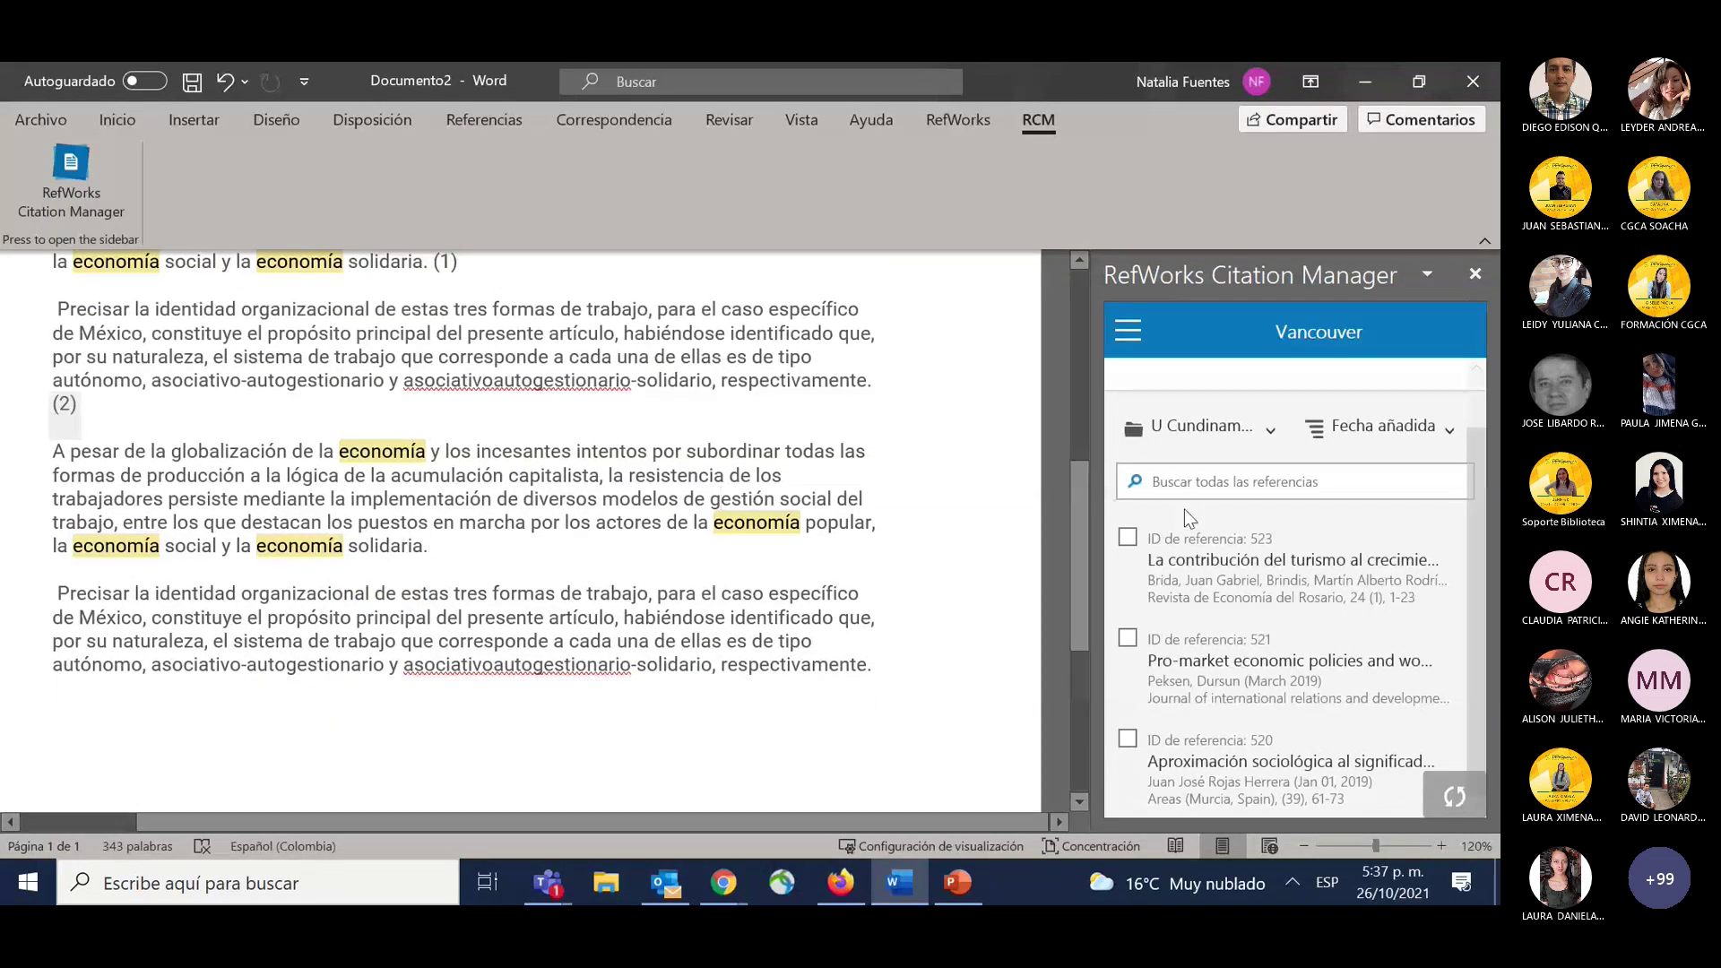
left_click(1233, 441)
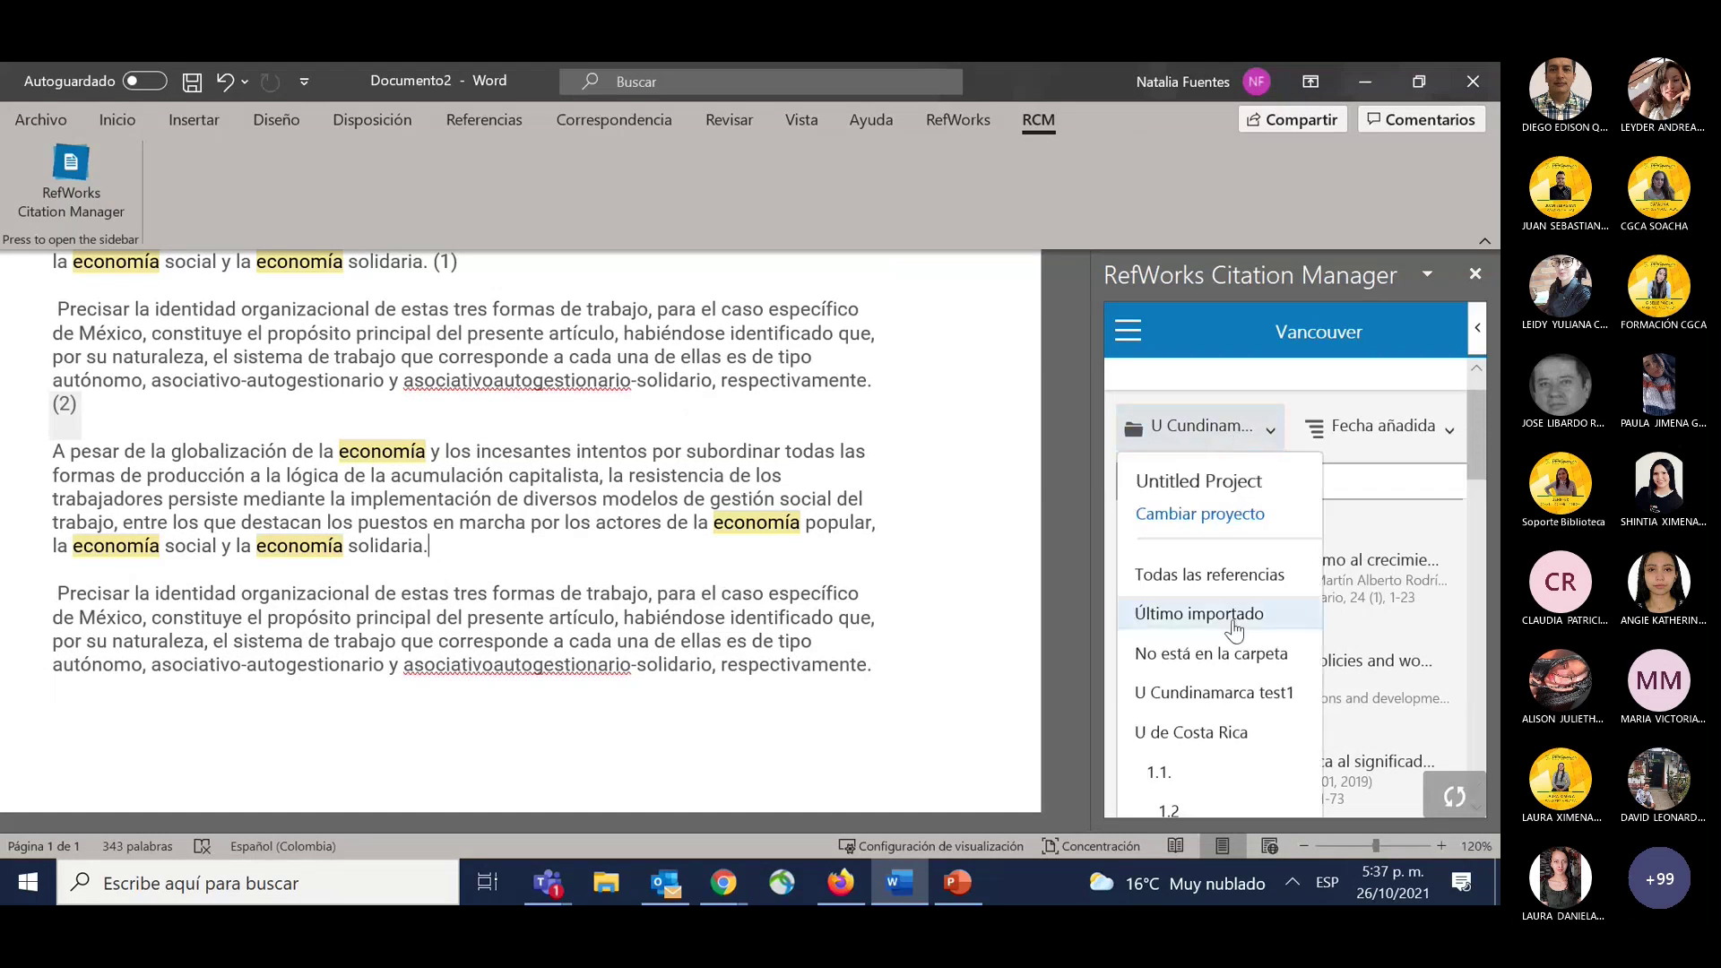
scroll(1234, 628, "down", 6)
left_click(1180, 601)
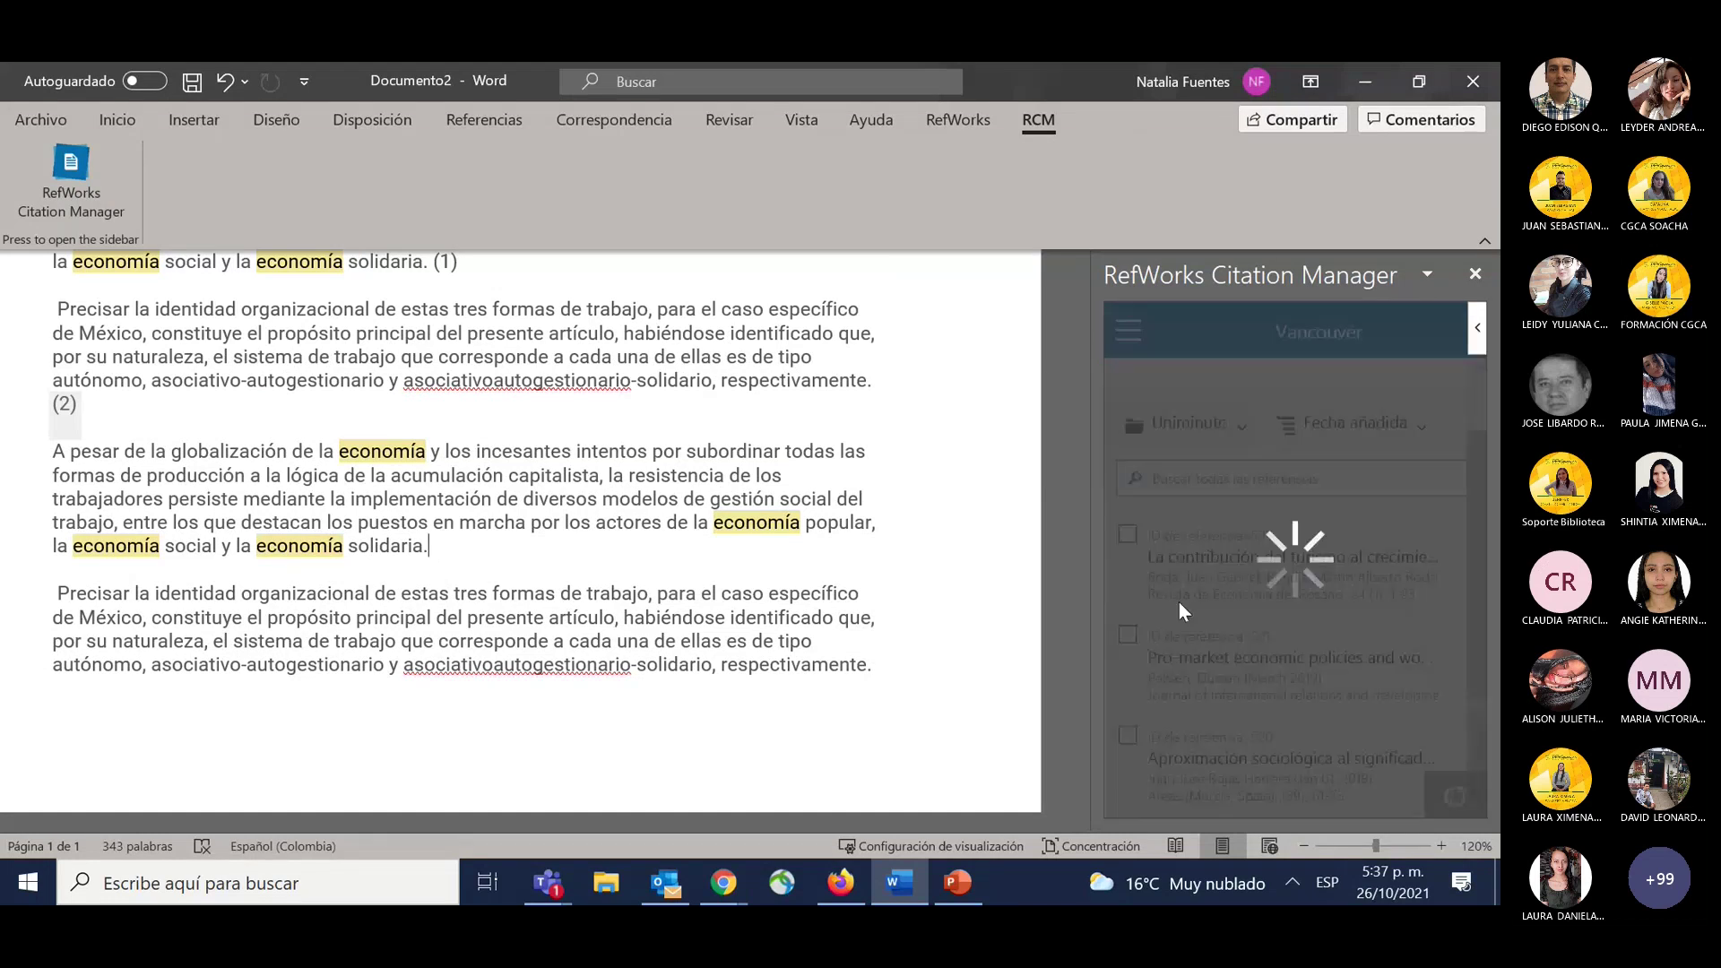
left_click(1237, 697)
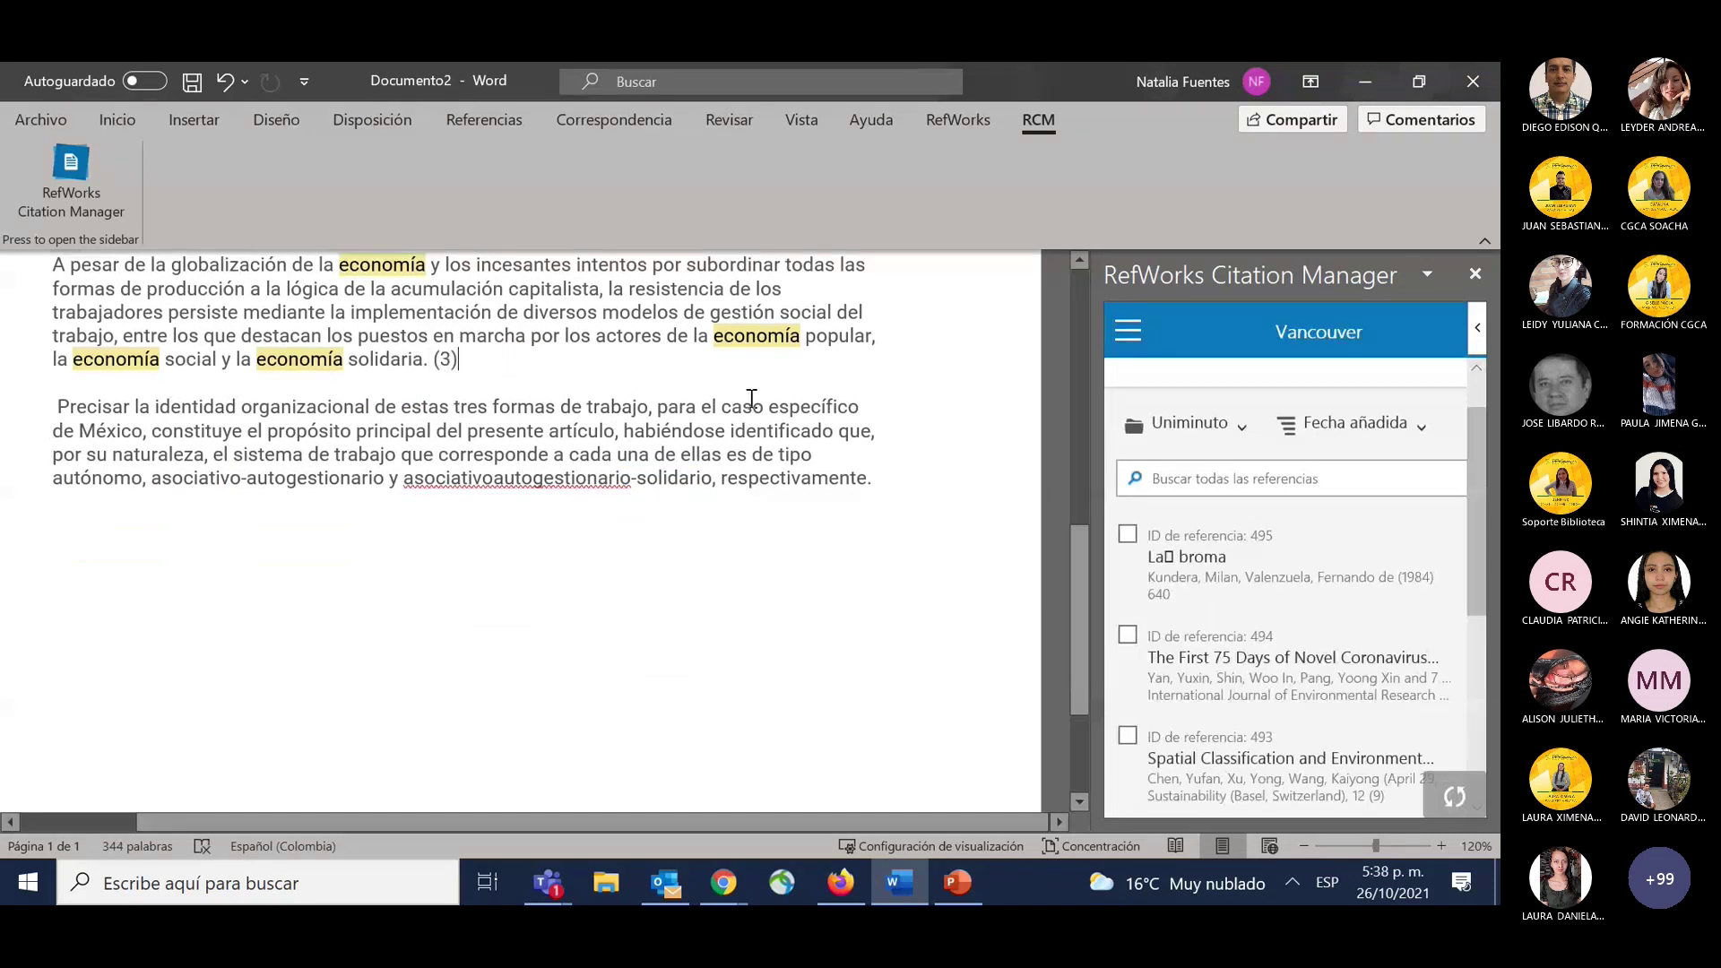
Cite the Spatial Classification reference after 'de los'.
left_click(784, 288)
key("Return")
key("ctrl+z")
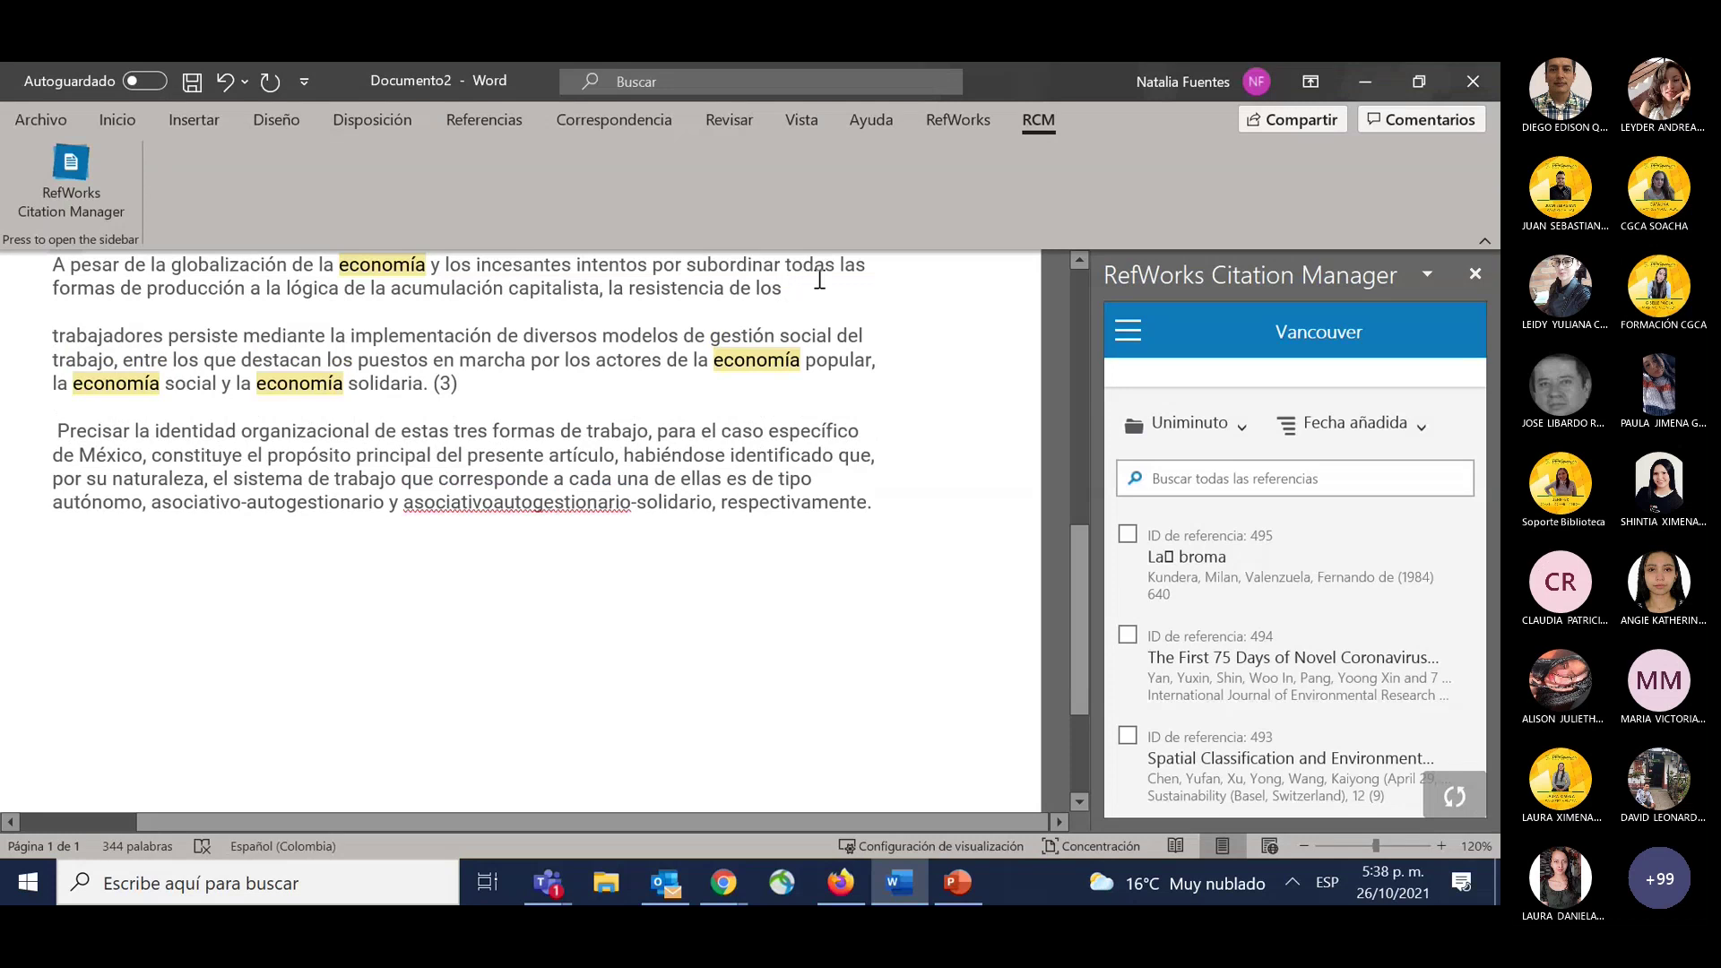
scroll(1241, 502, "down", 2)
left_click(1221, 641)
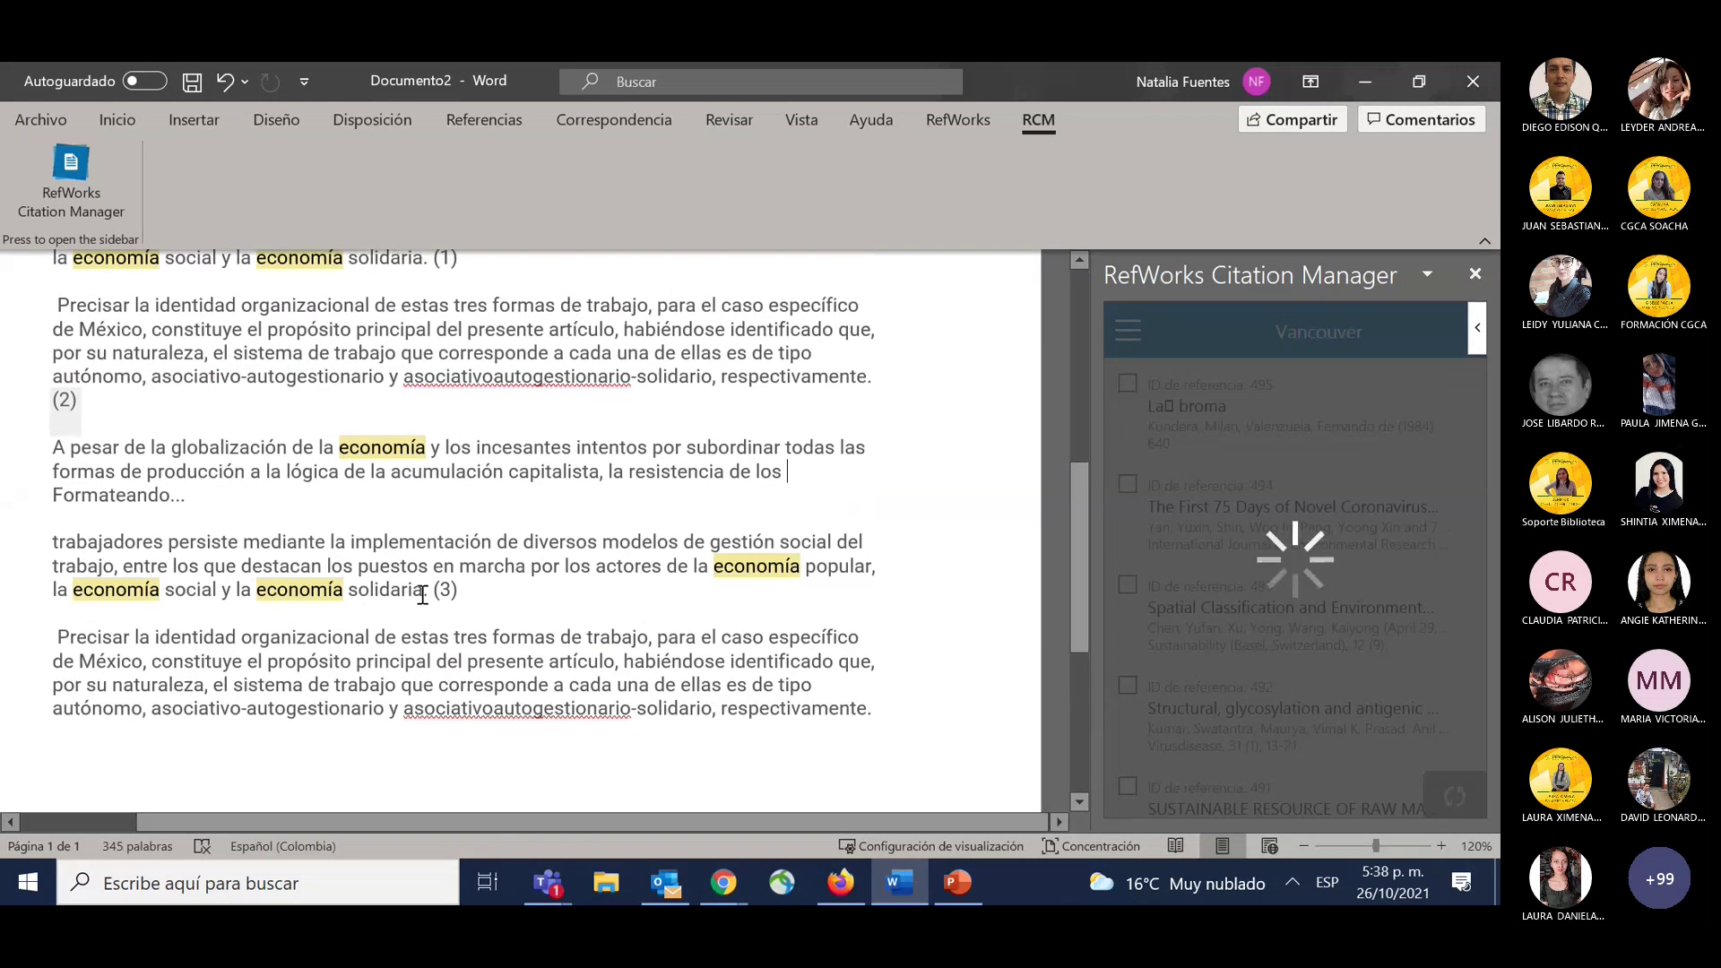
Add an empty line after the last paragraph, below citation (4).
scroll(489, 498, "up", 2)
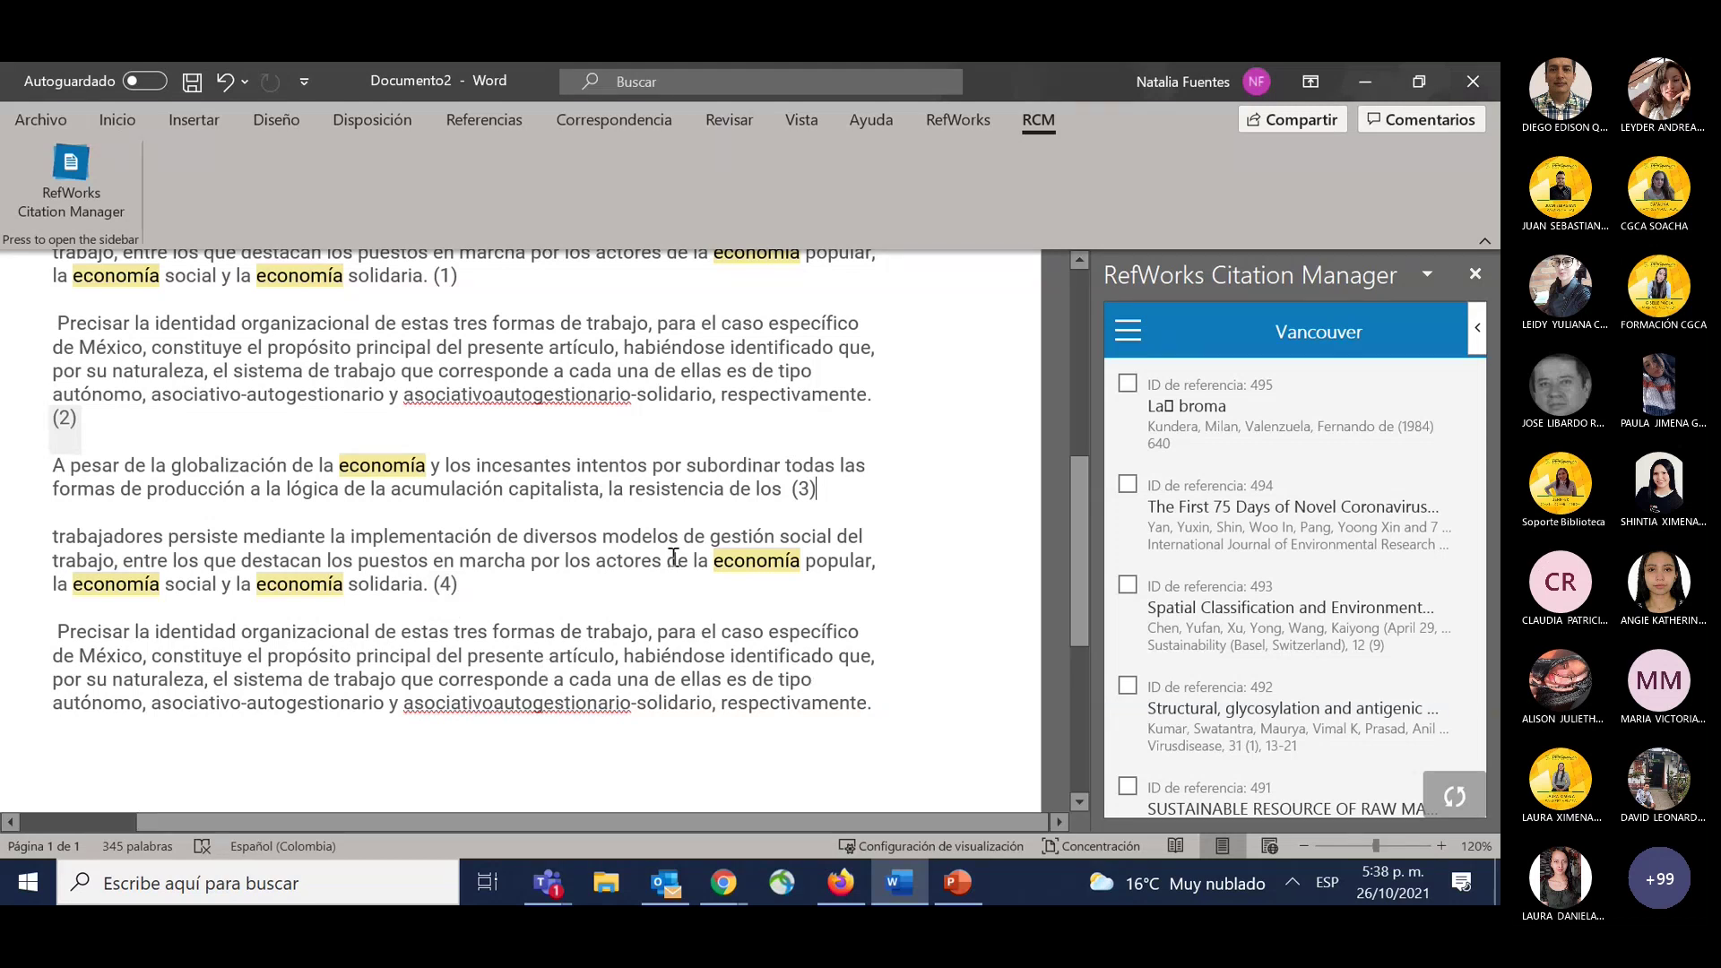
scroll(703, 583, "down", 2)
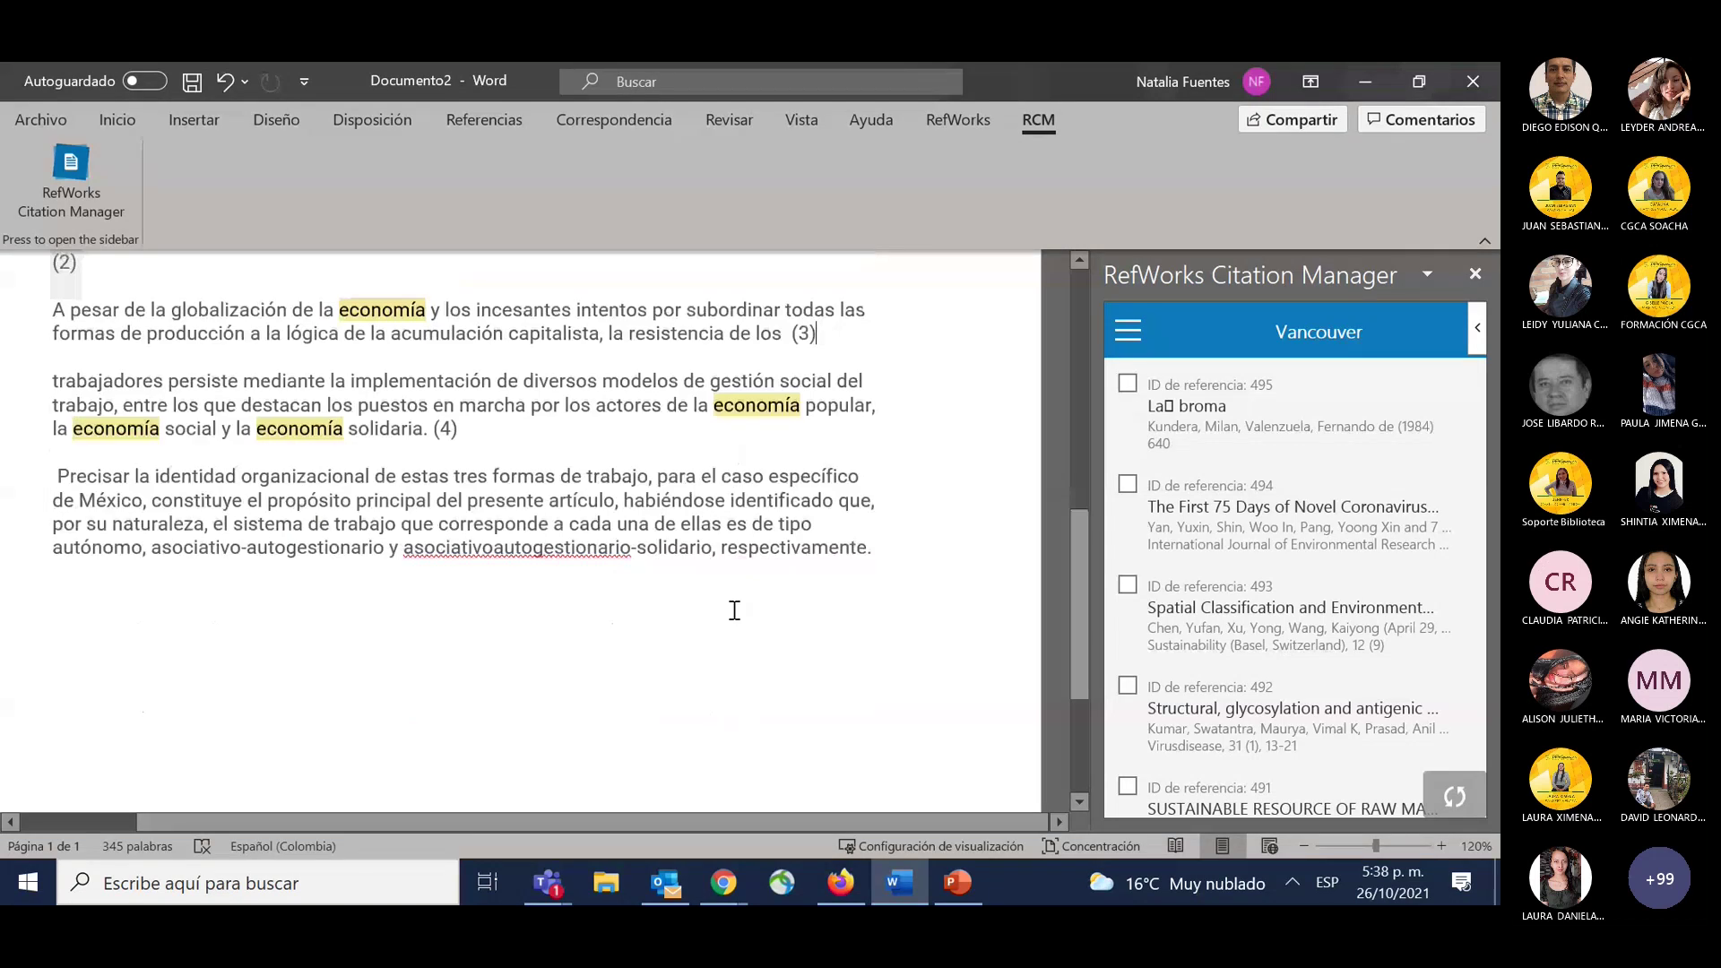
scroll(654, 606, "up", 5)
scroll(651, 608, "down", 4)
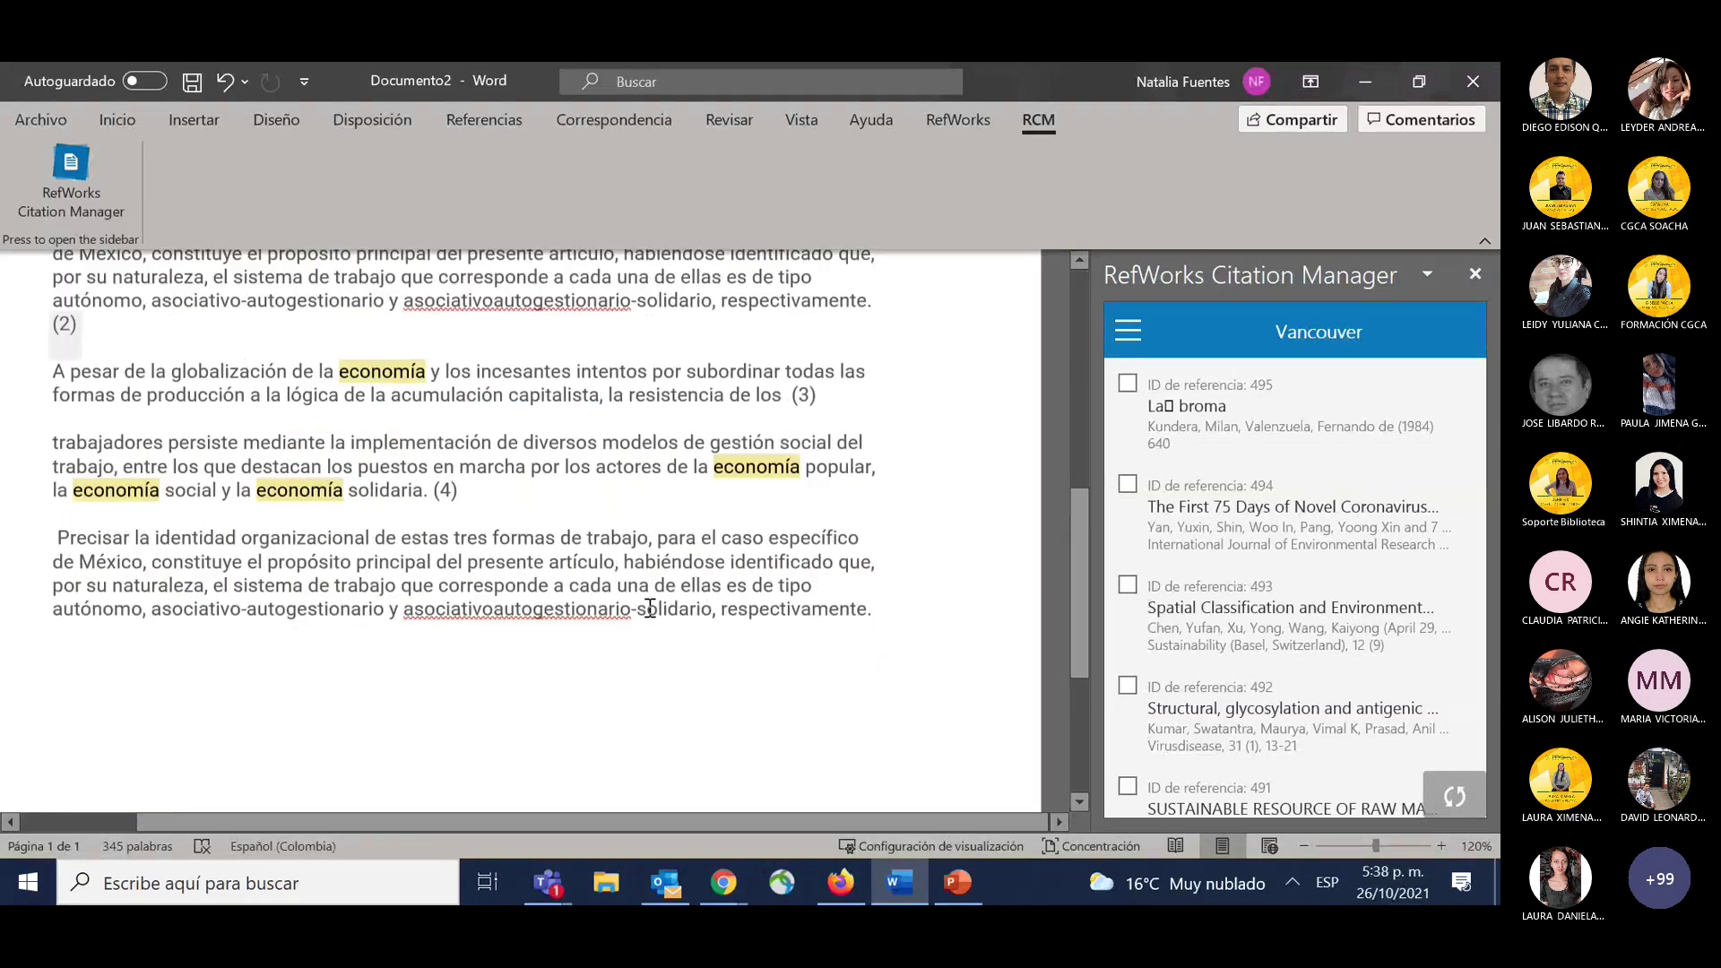
scroll(164, 588, "down", 3)
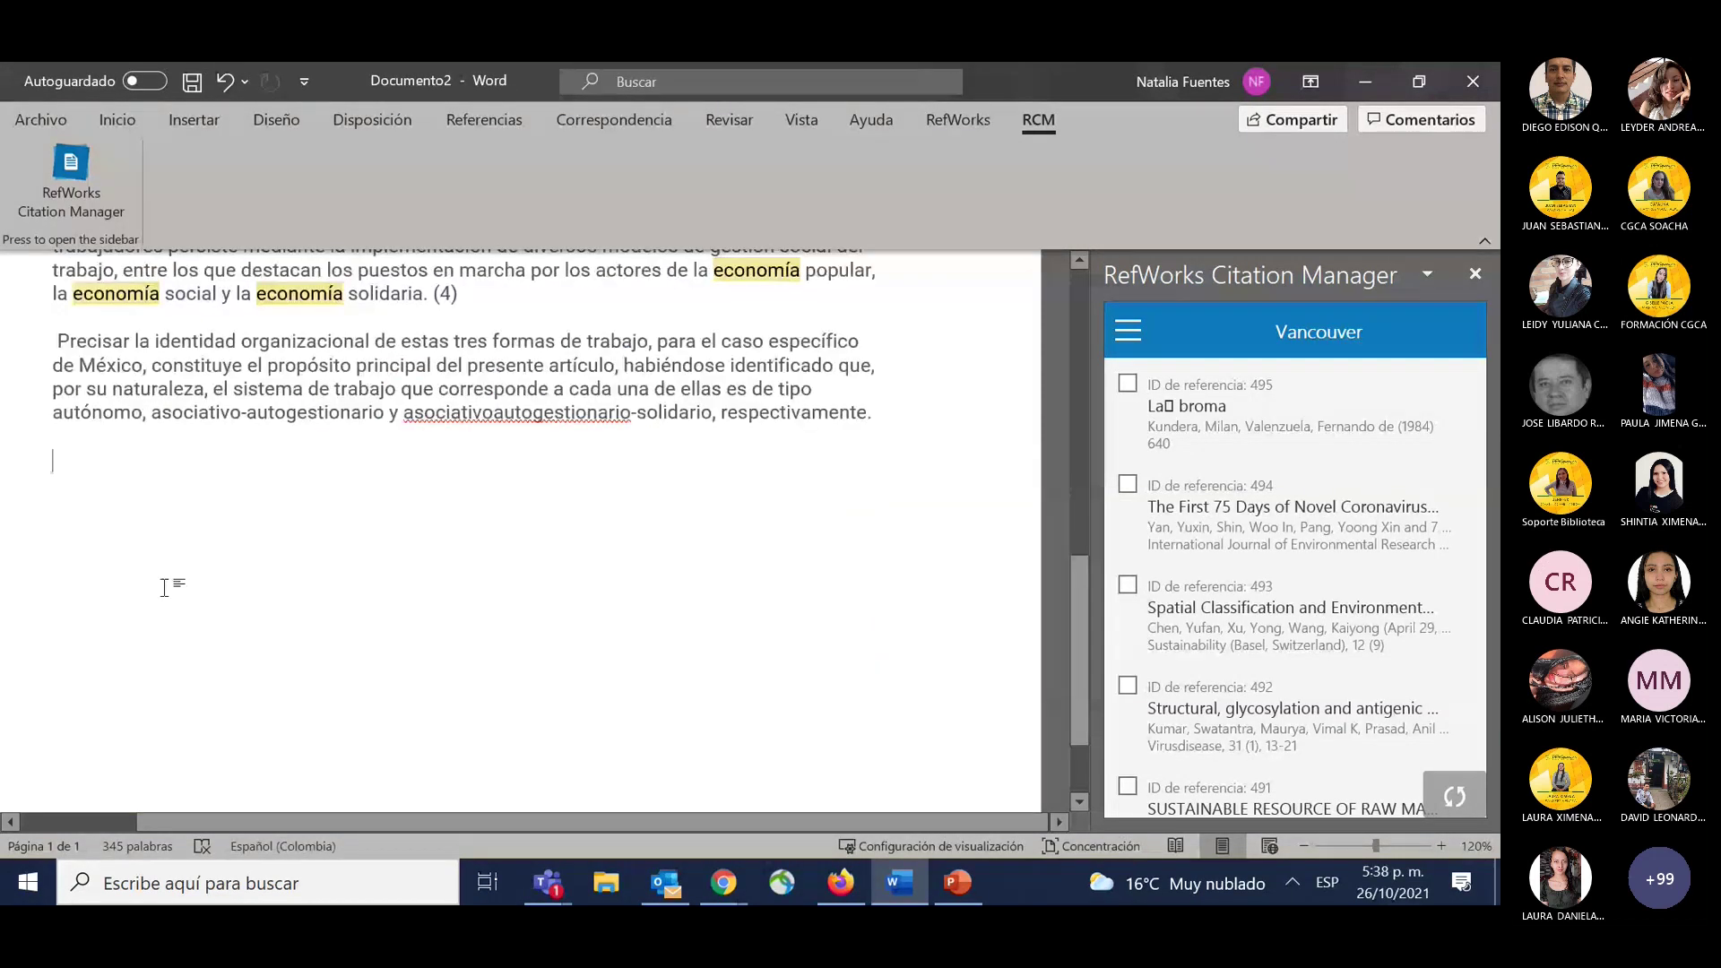
key("Return")
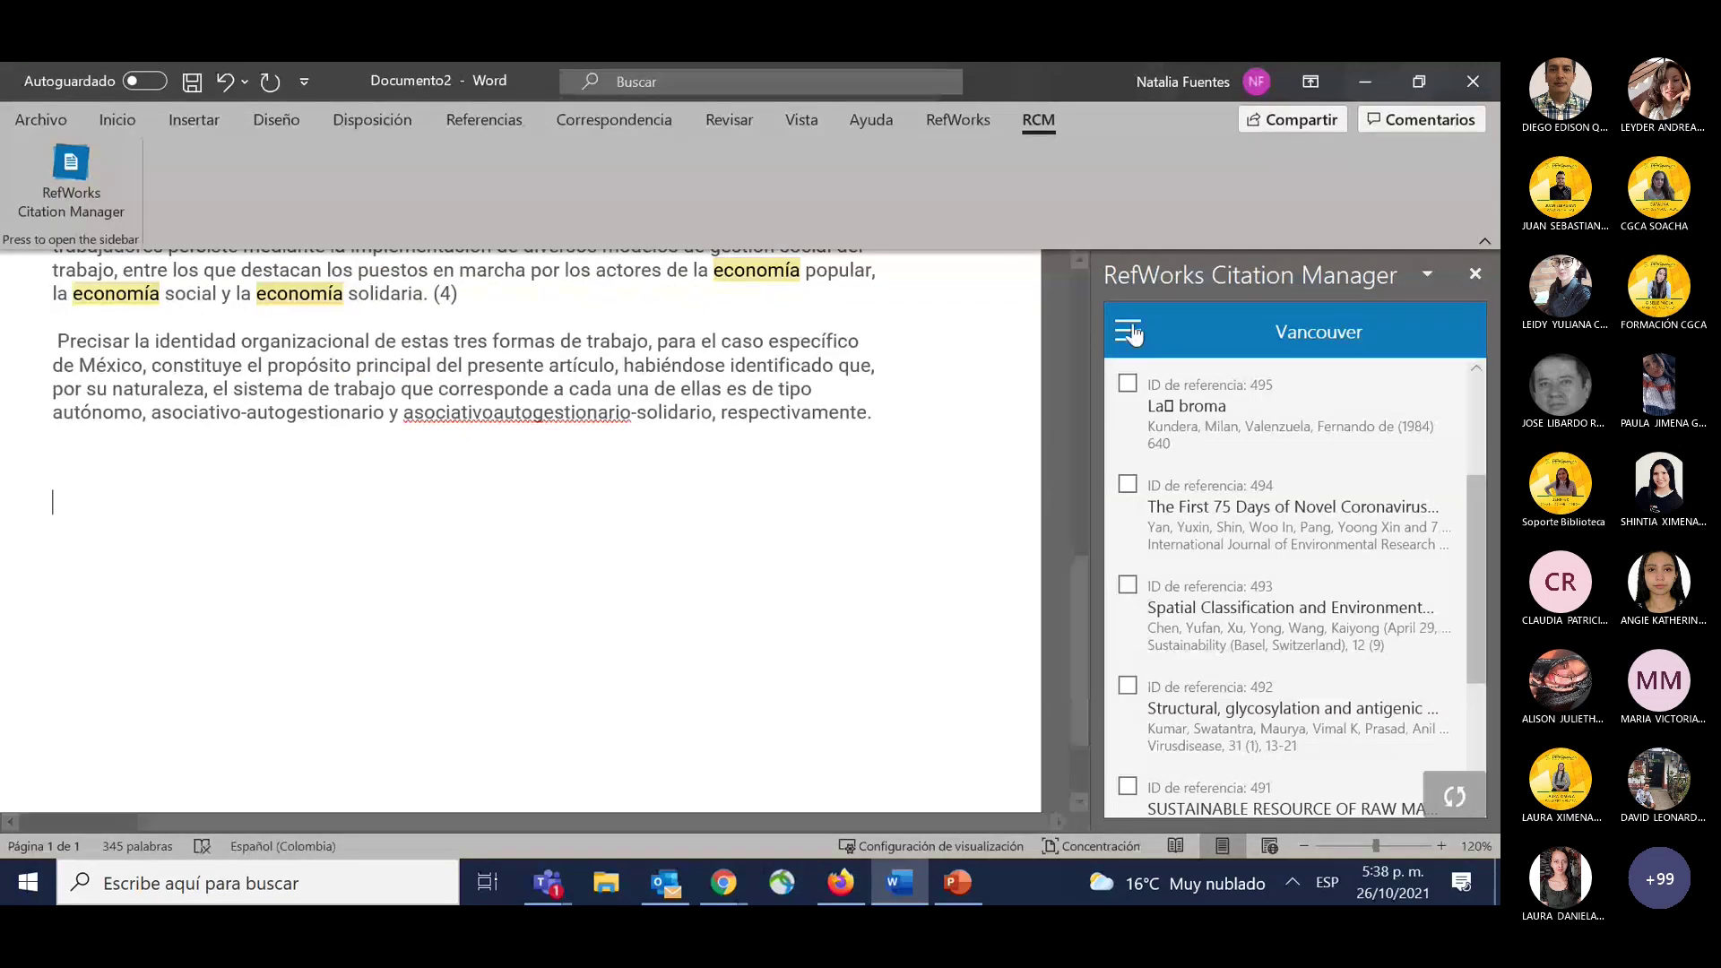
Switch on the Bibliografía toggle to append the four-entry Vancouver reference list.
left_click(1133, 331)
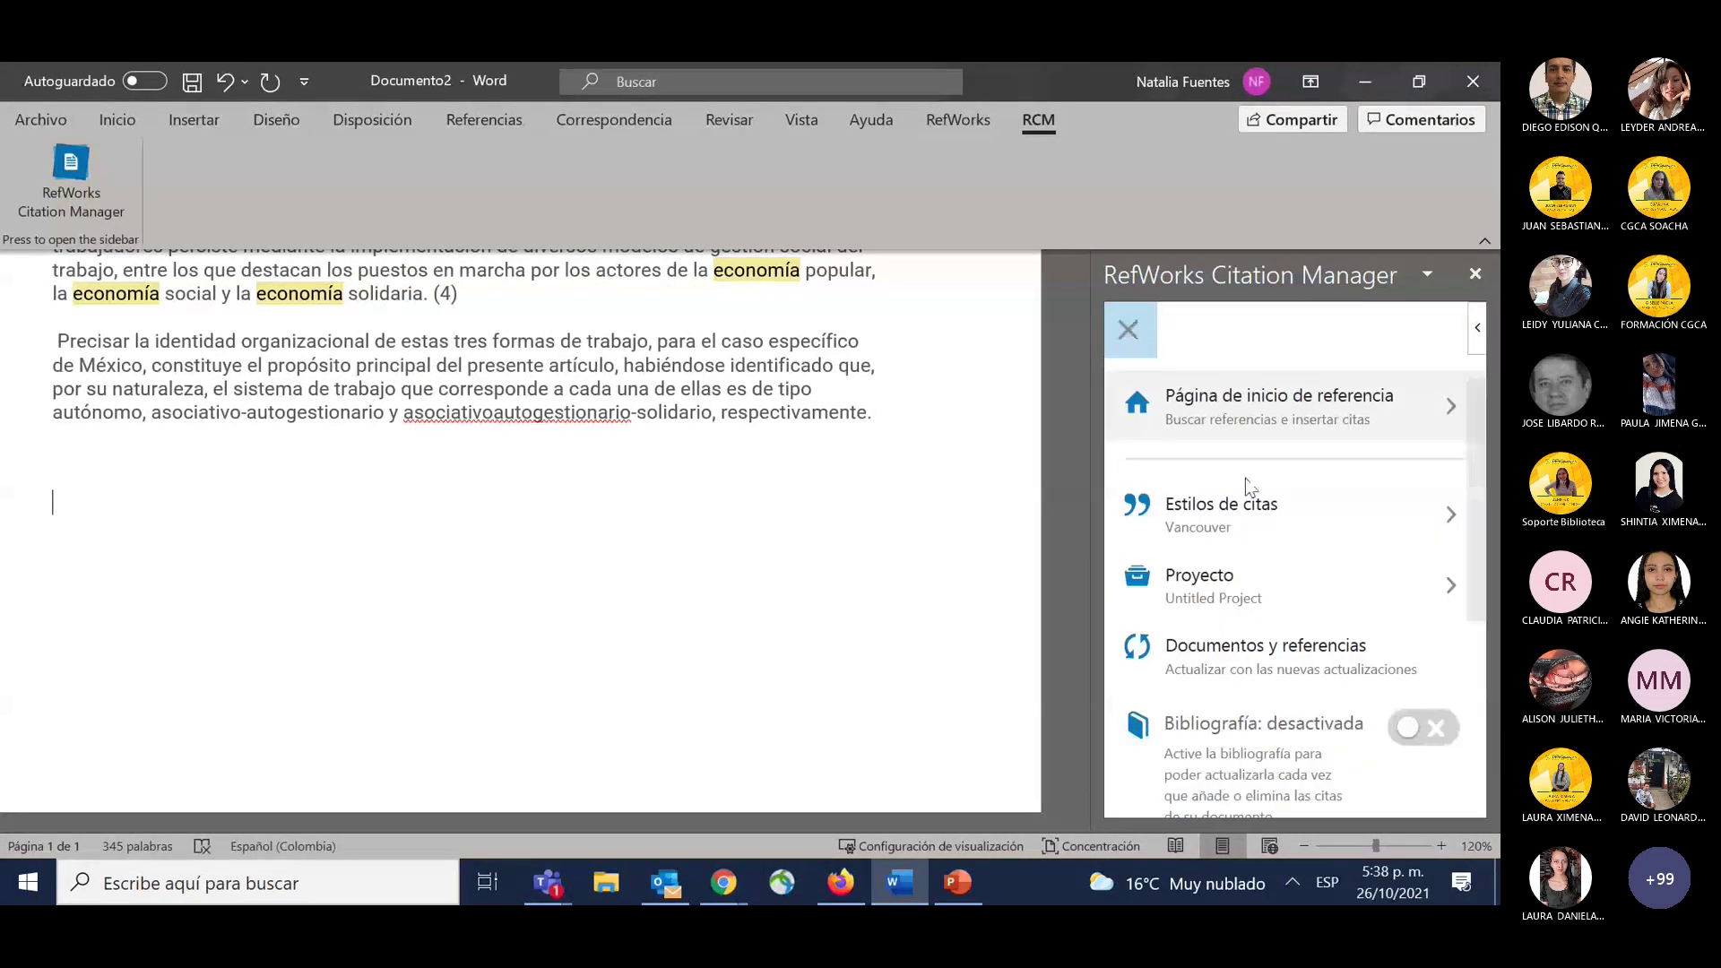
scroll(1291, 556, "down", 3)
left_click(1431, 584)
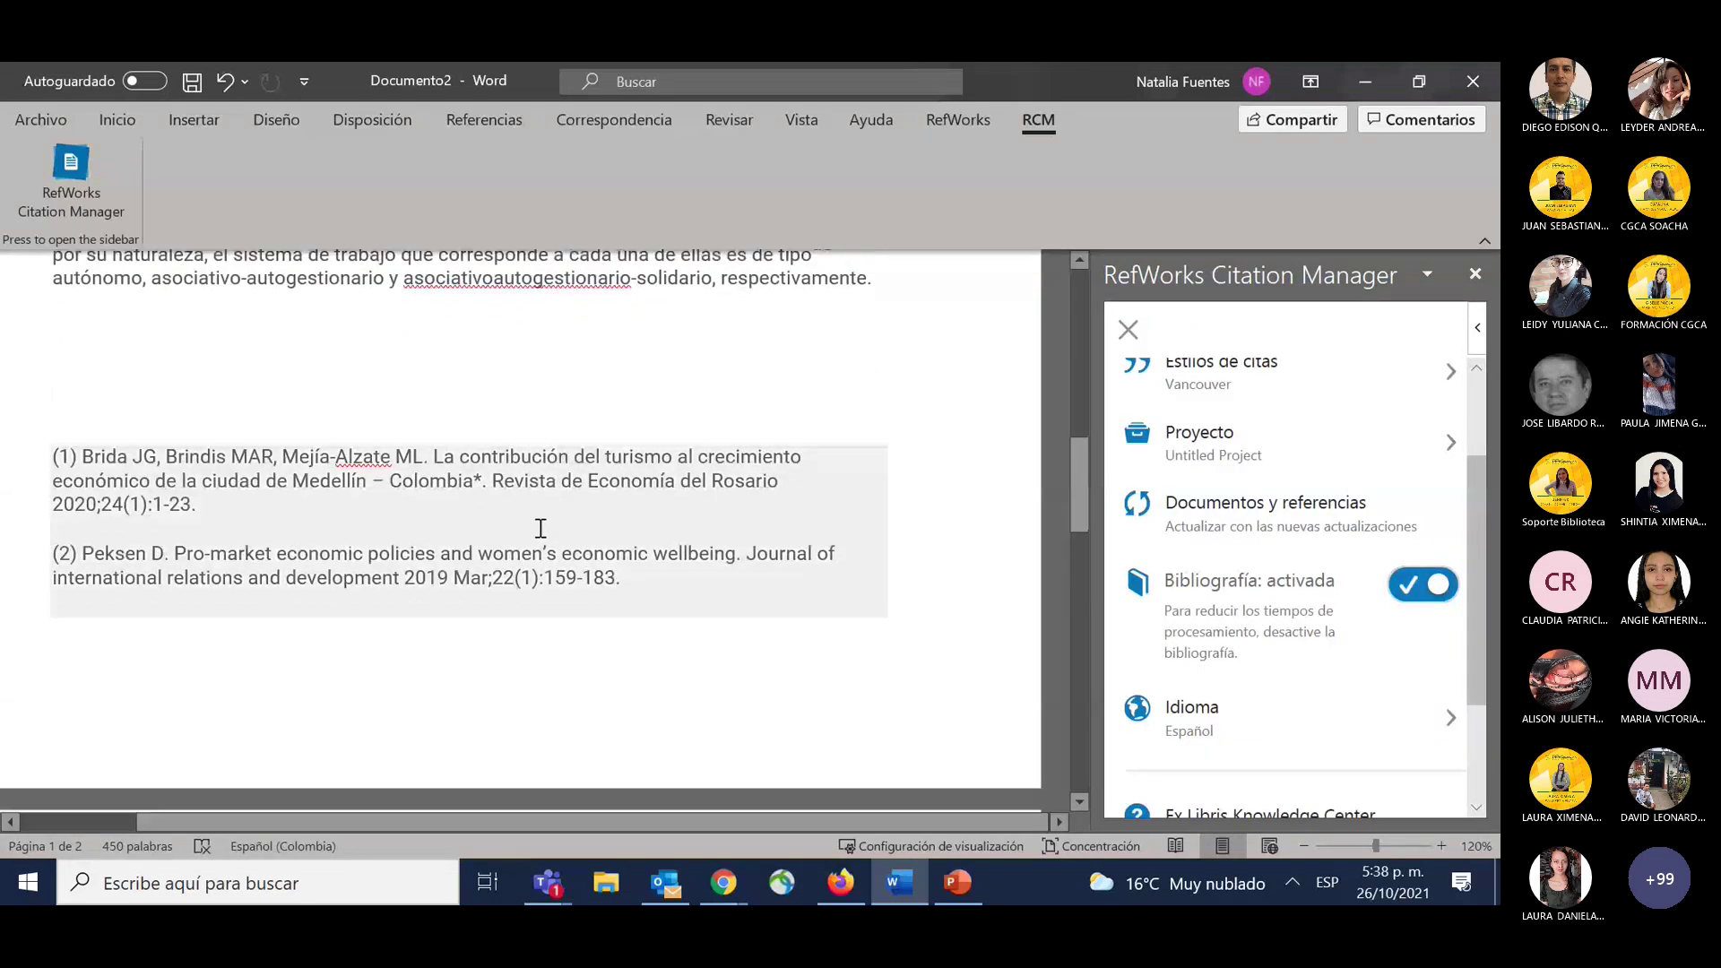
scroll(541, 528, "down", 5)
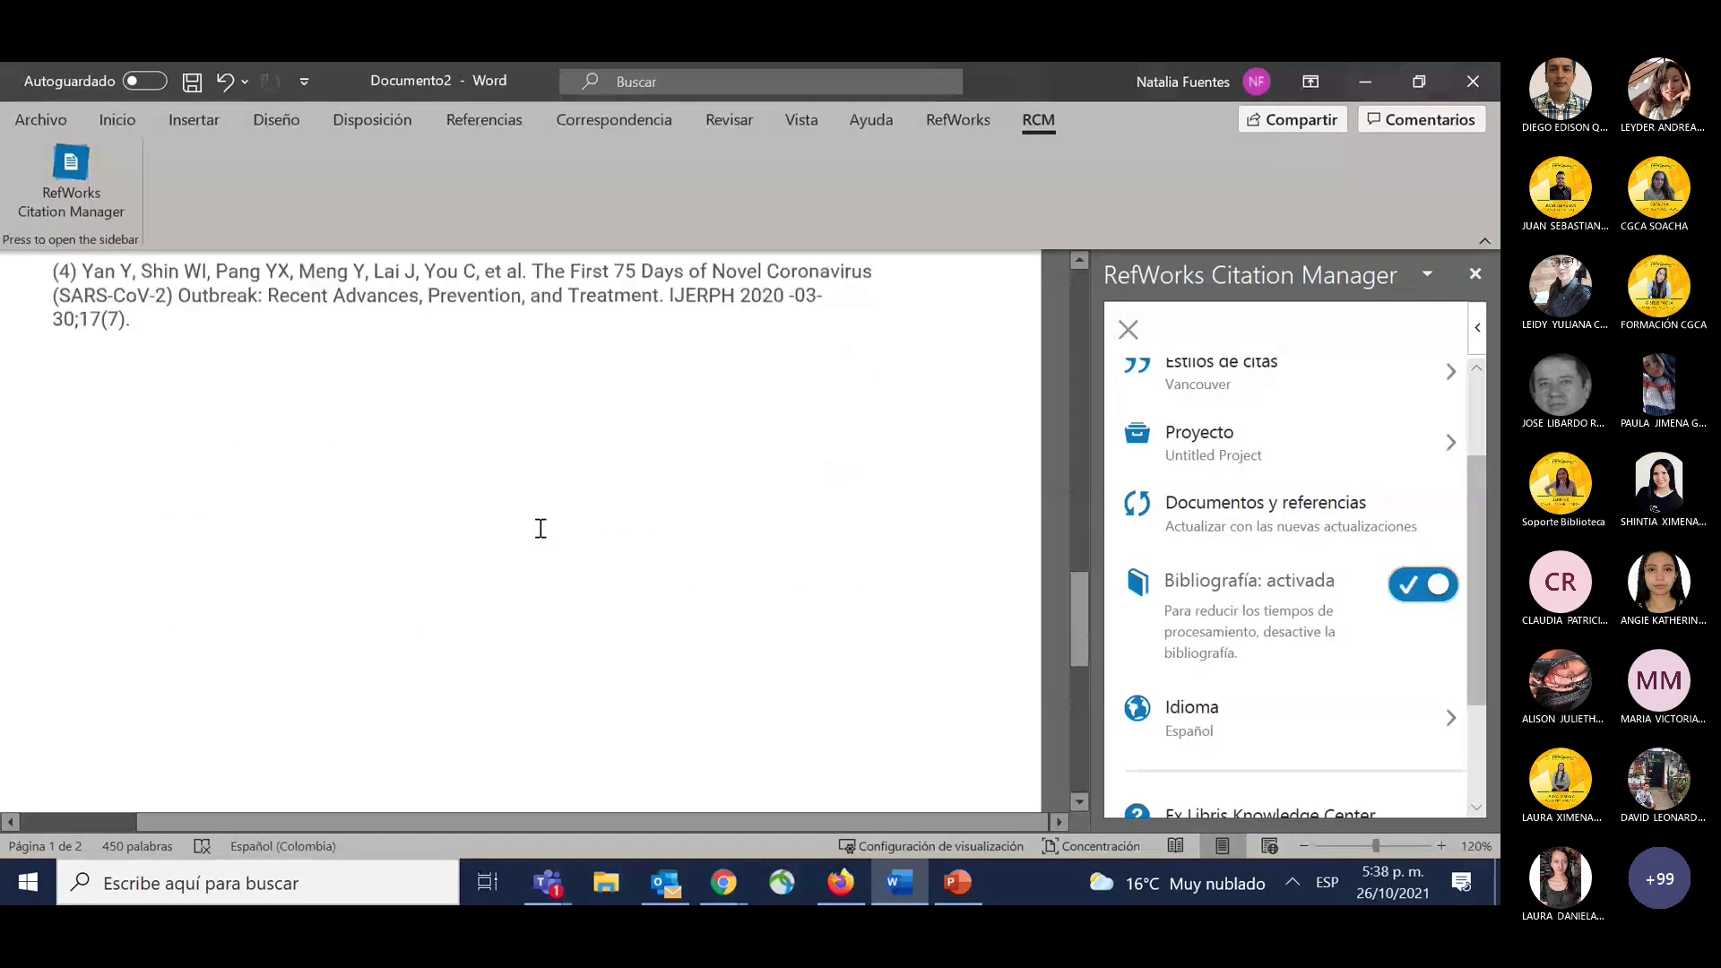
scroll(540, 528, "up", 10)
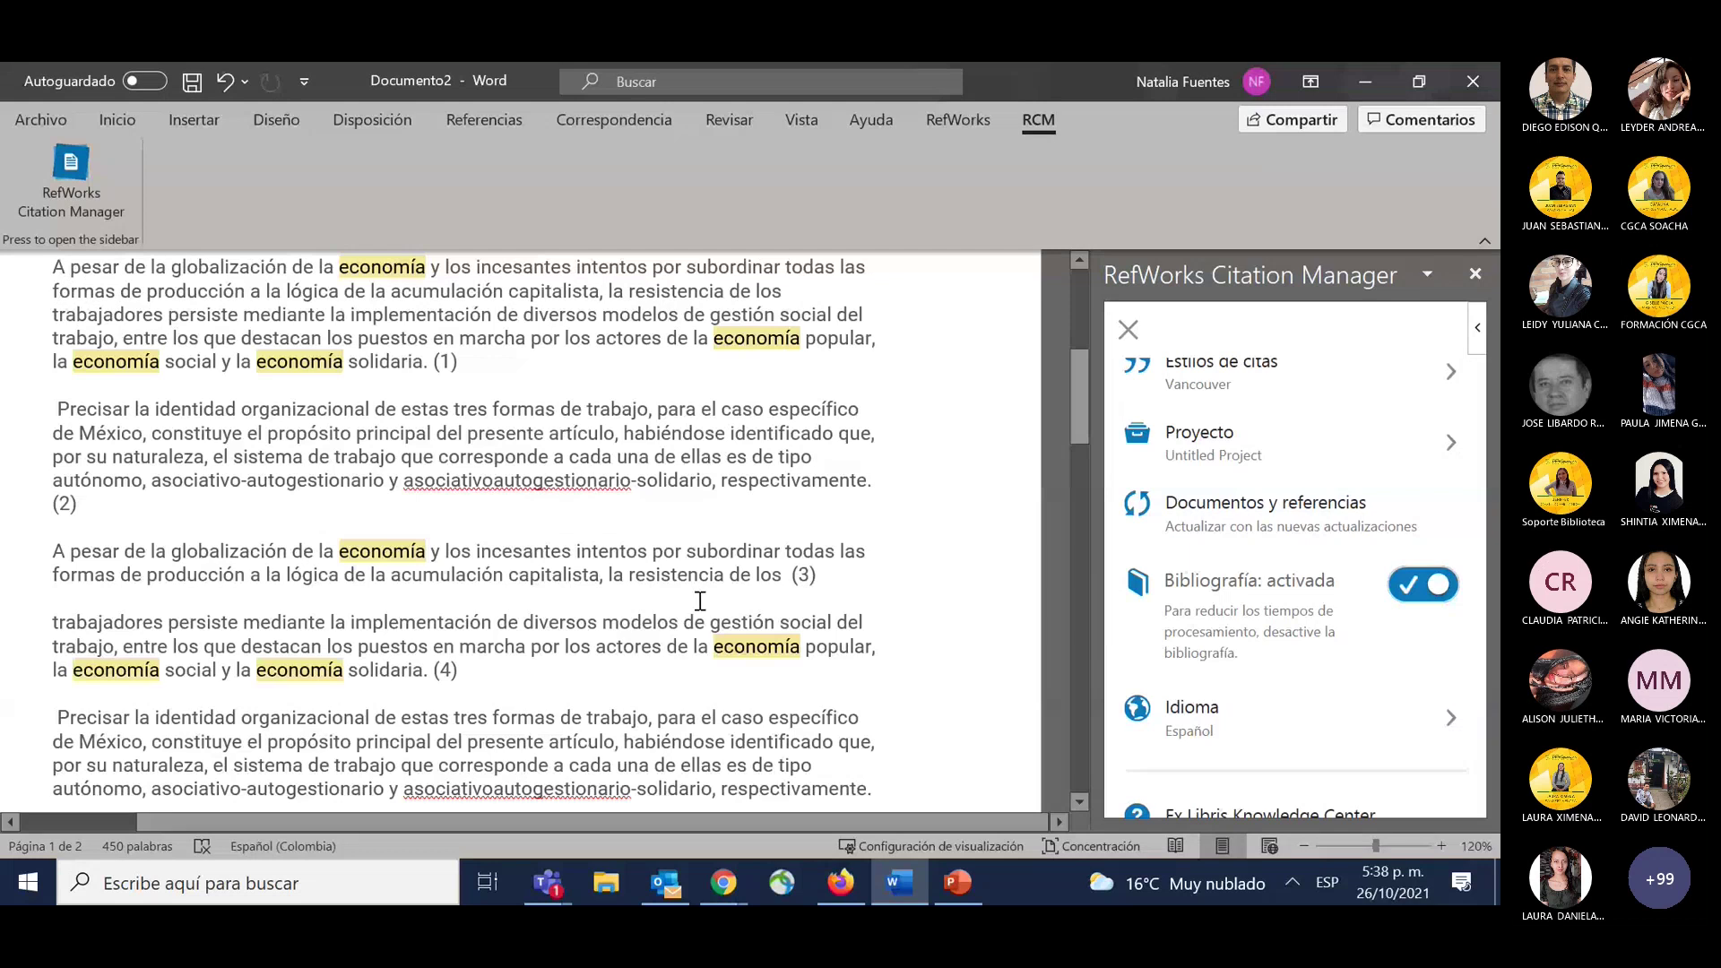
scroll(1304, 571, "up", 3)
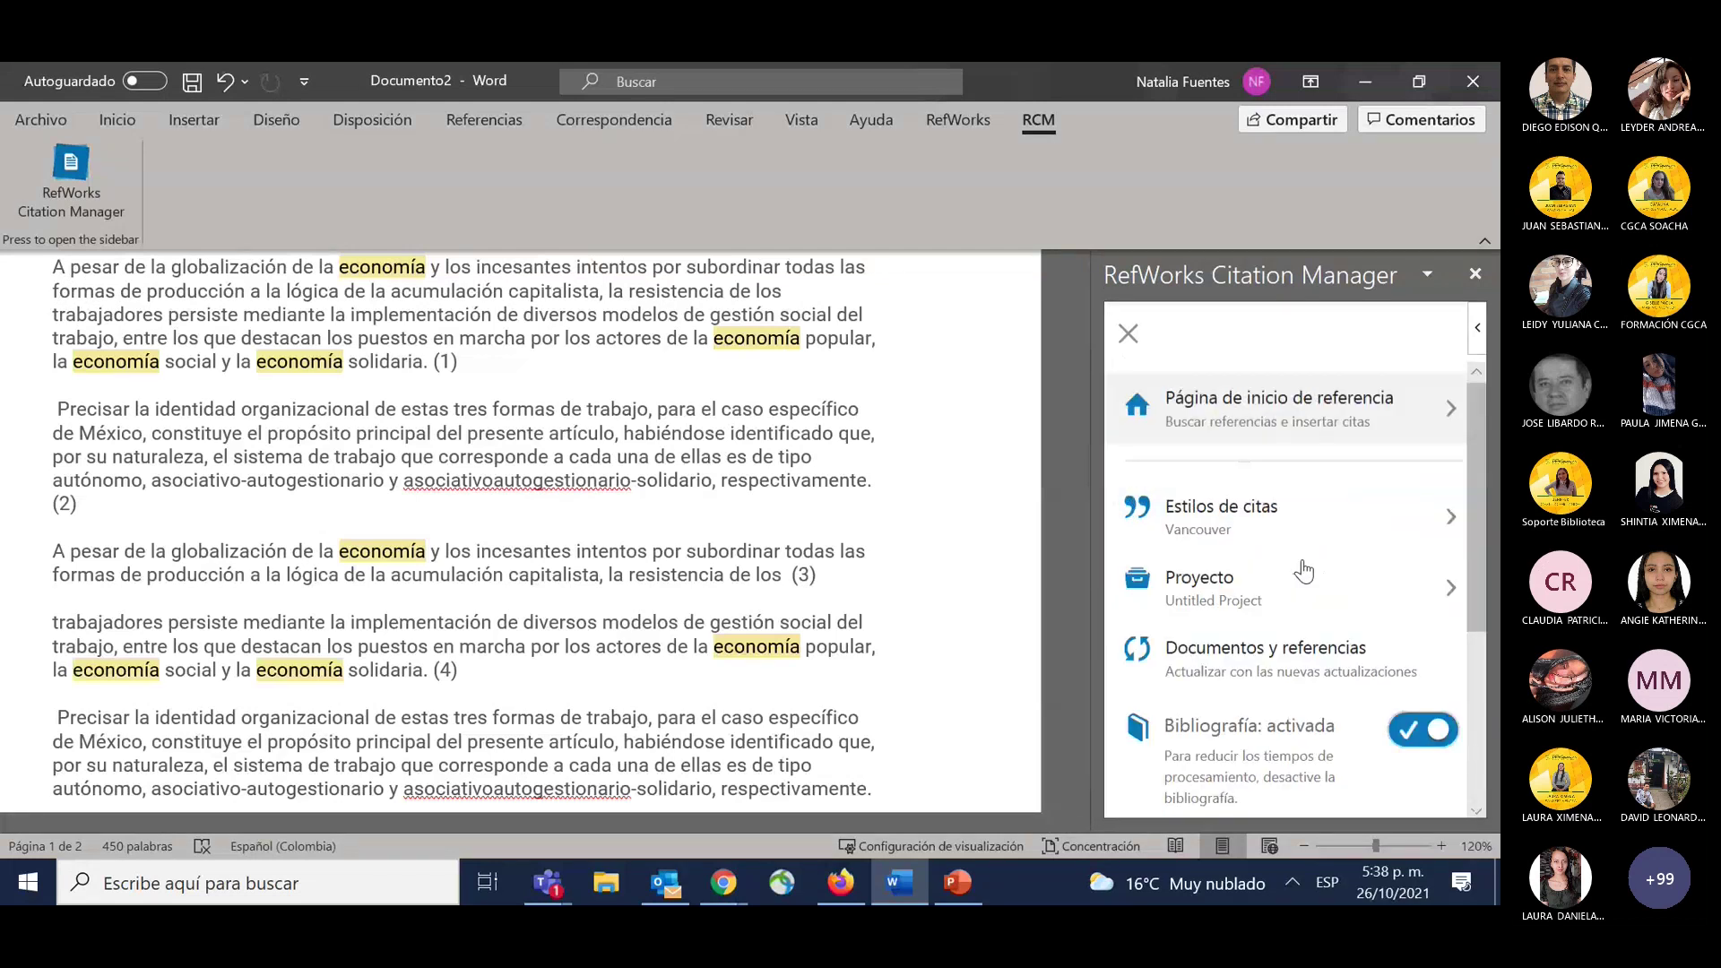
scroll(842, 603, "down", 10)
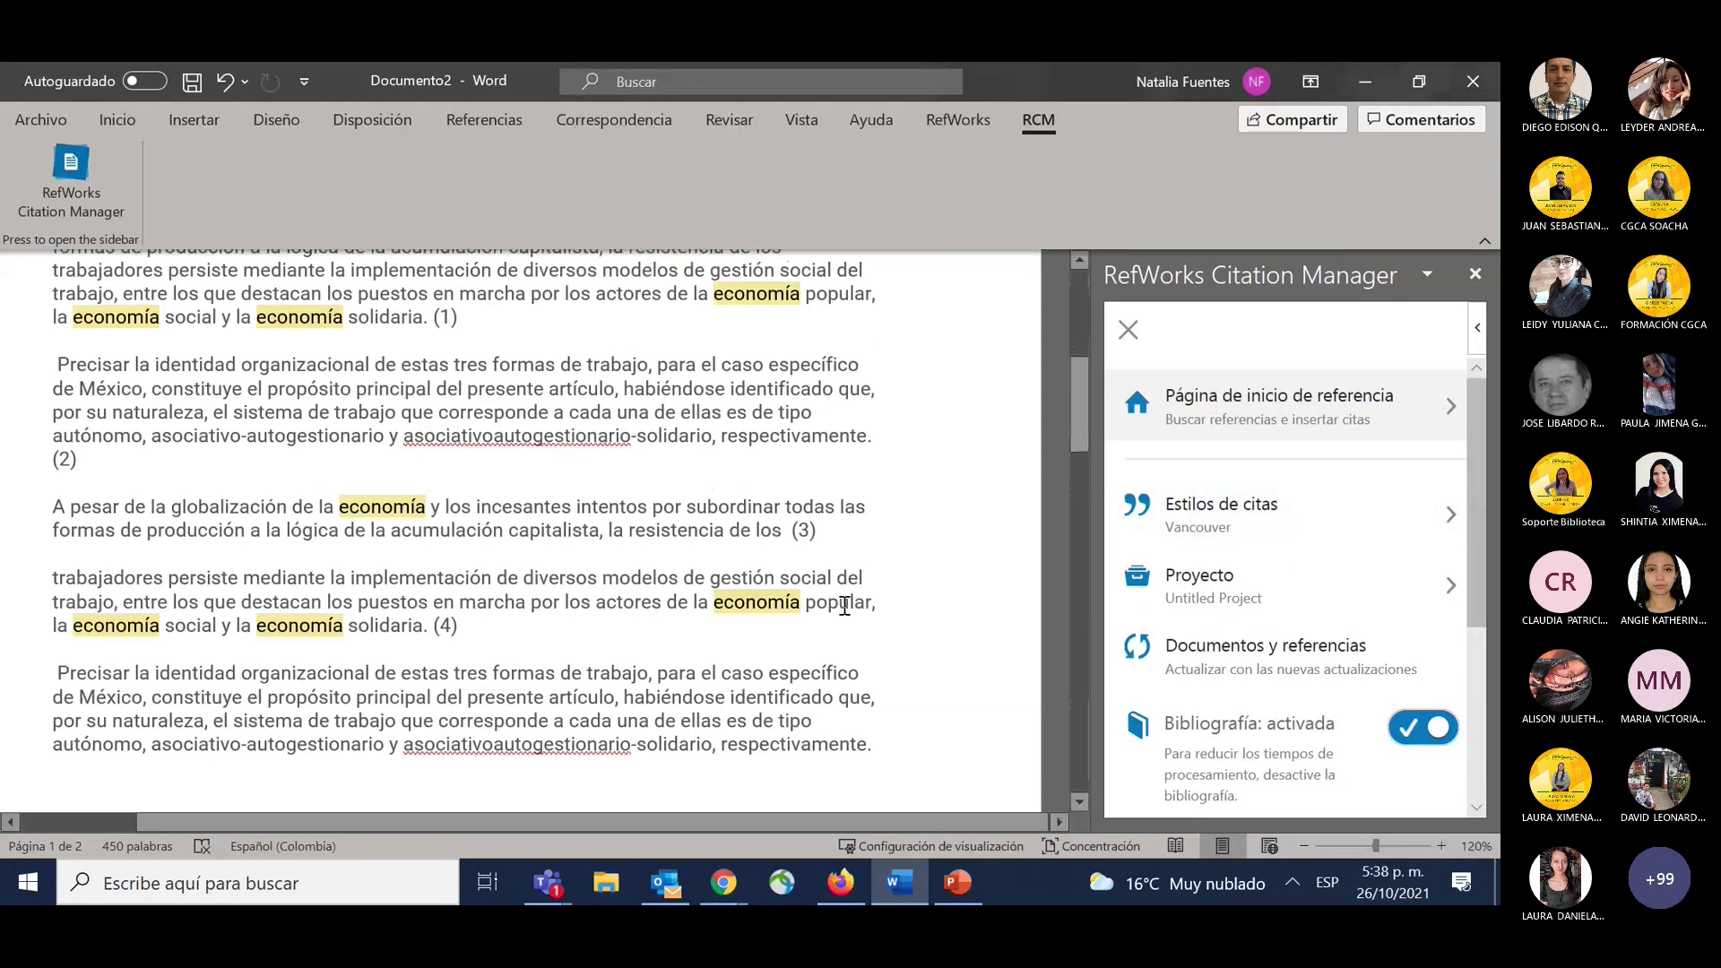
Pick APA 7th (basic) – No Case Changes from Estilos favoritos and update the document.
left_click(1390, 522)
left_click(1260, 445)
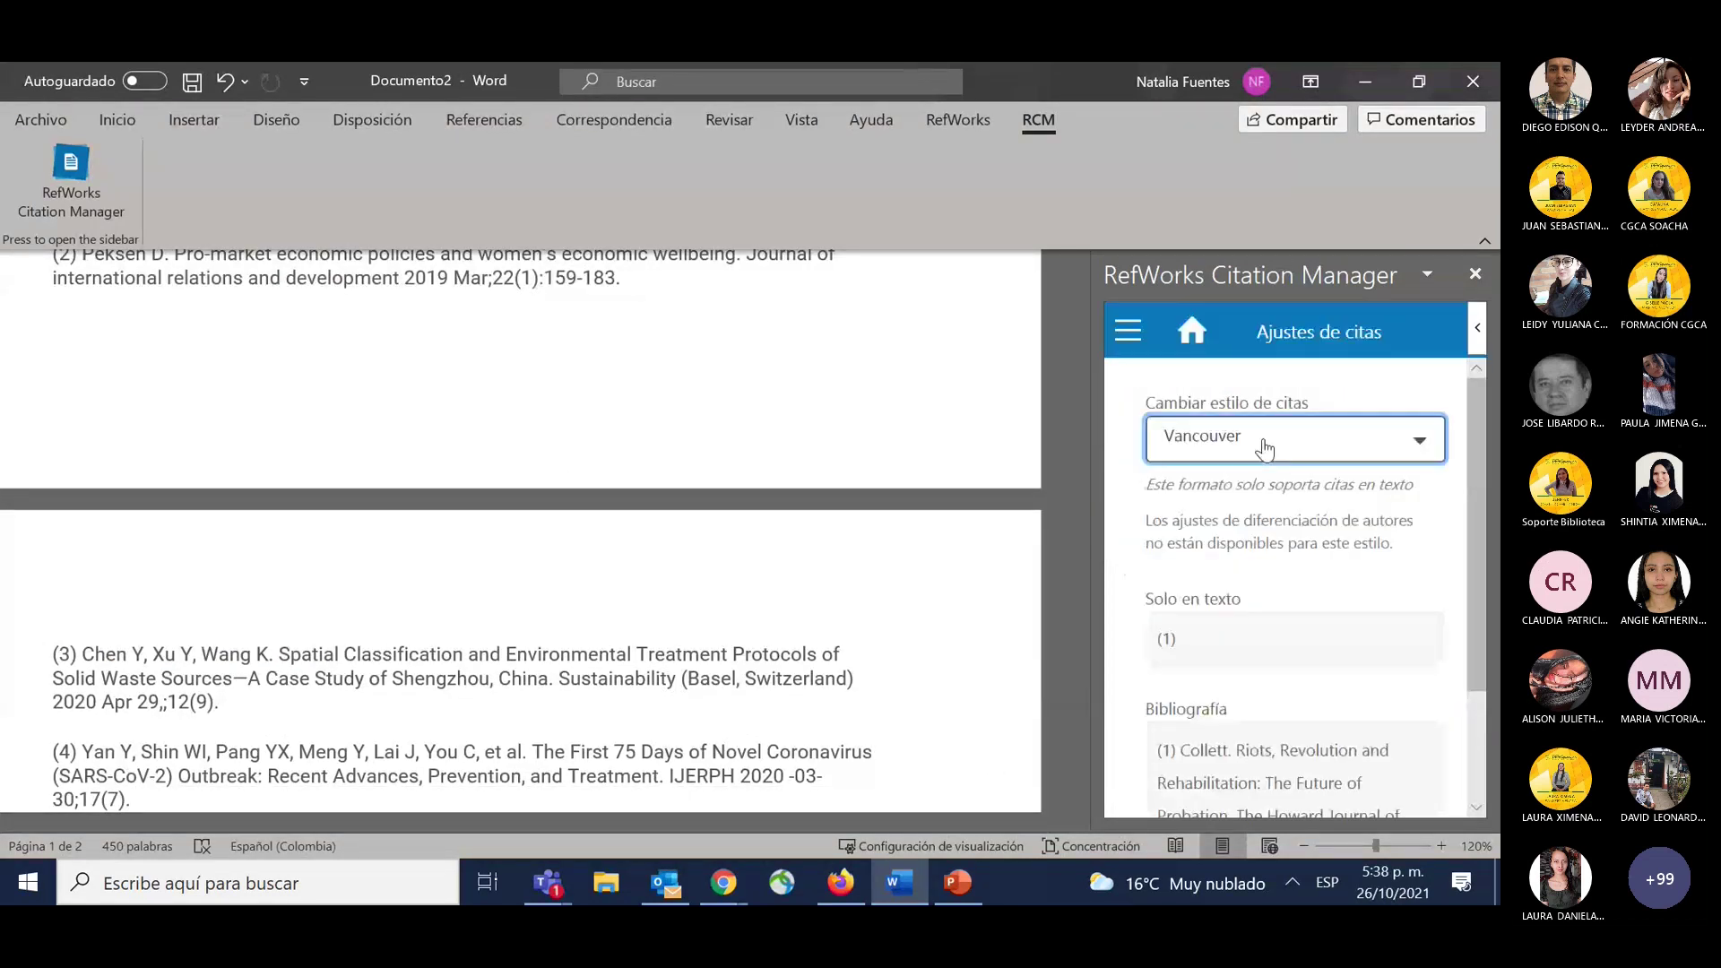
left_click(1273, 587)
scroll(1311, 656, "down", 5)
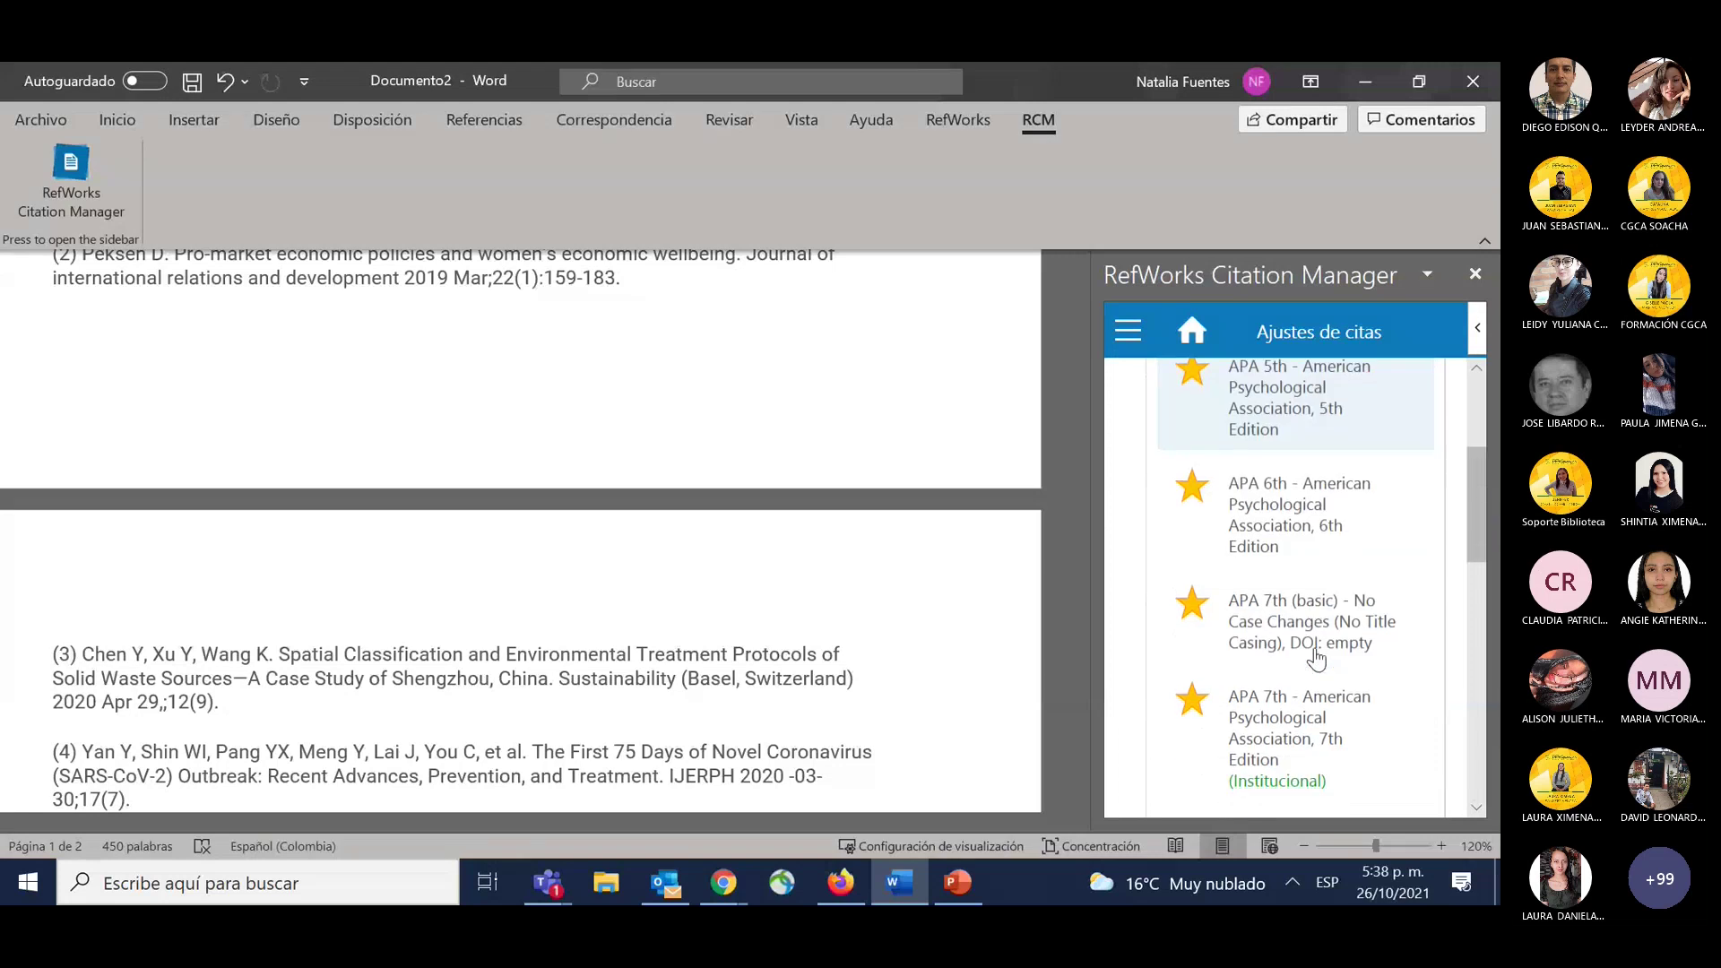
left_click(1315, 661)
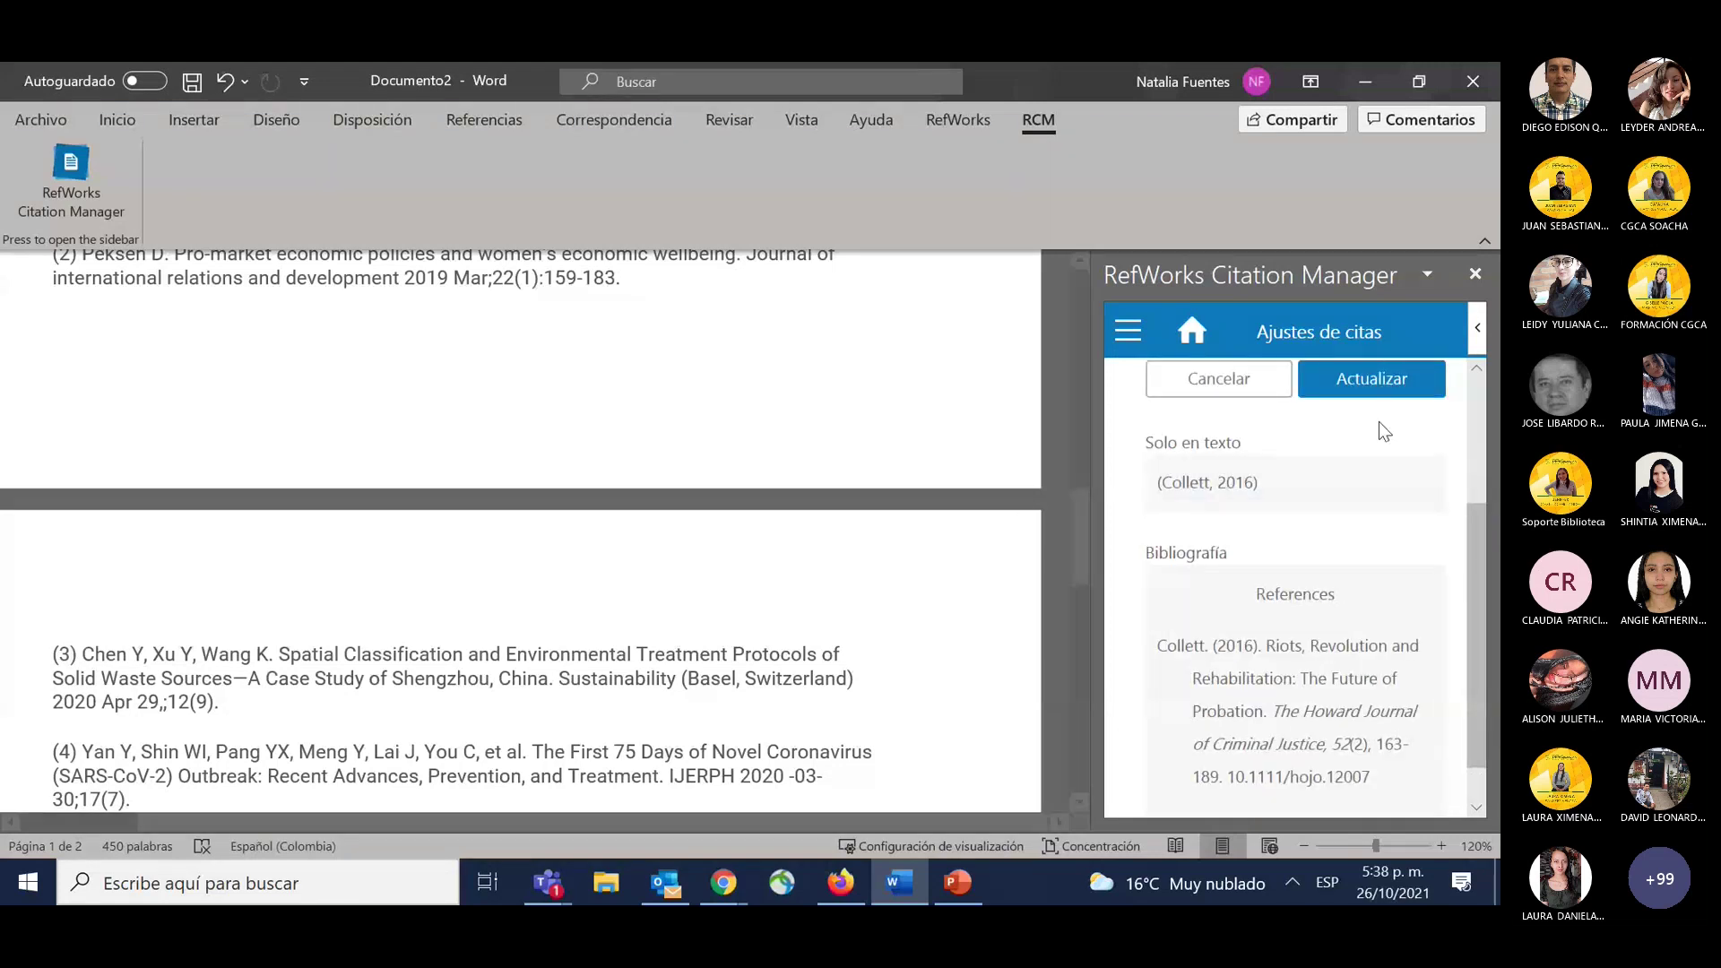
left_click(1364, 391)
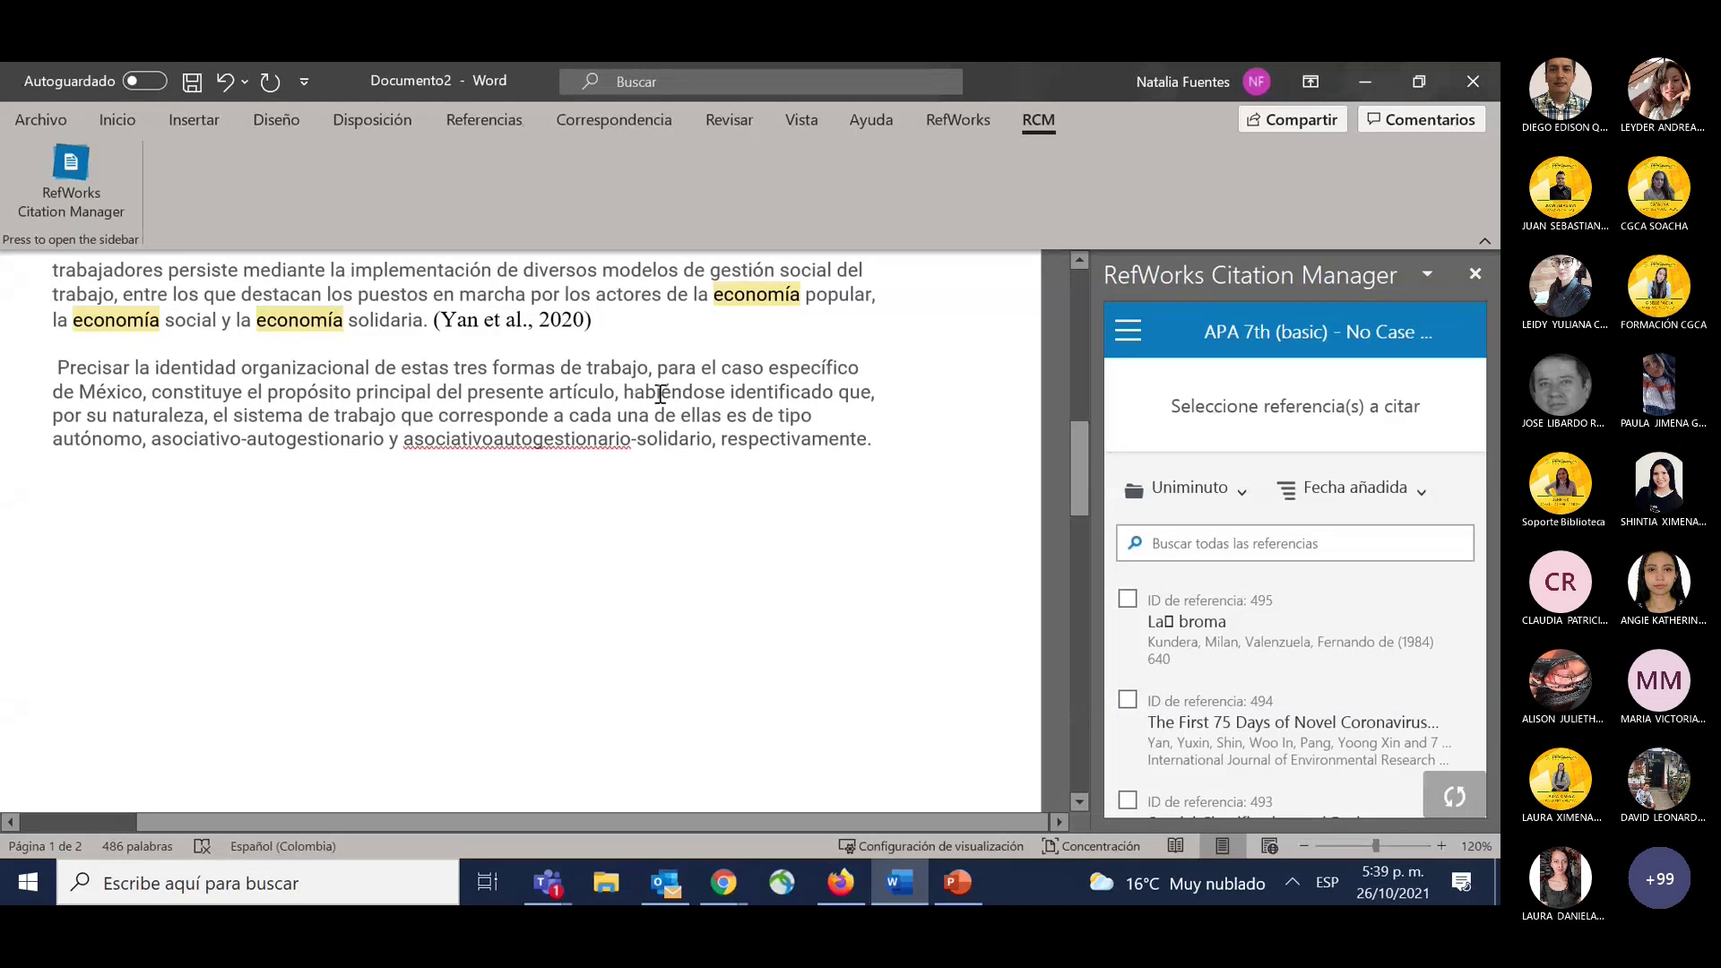
Cite the Sistema GRADE reference after 'respectivamente.', adding (Aguayo-Albasini et al., 2014).
left_click(873, 439)
mouse_move(1183, 633)
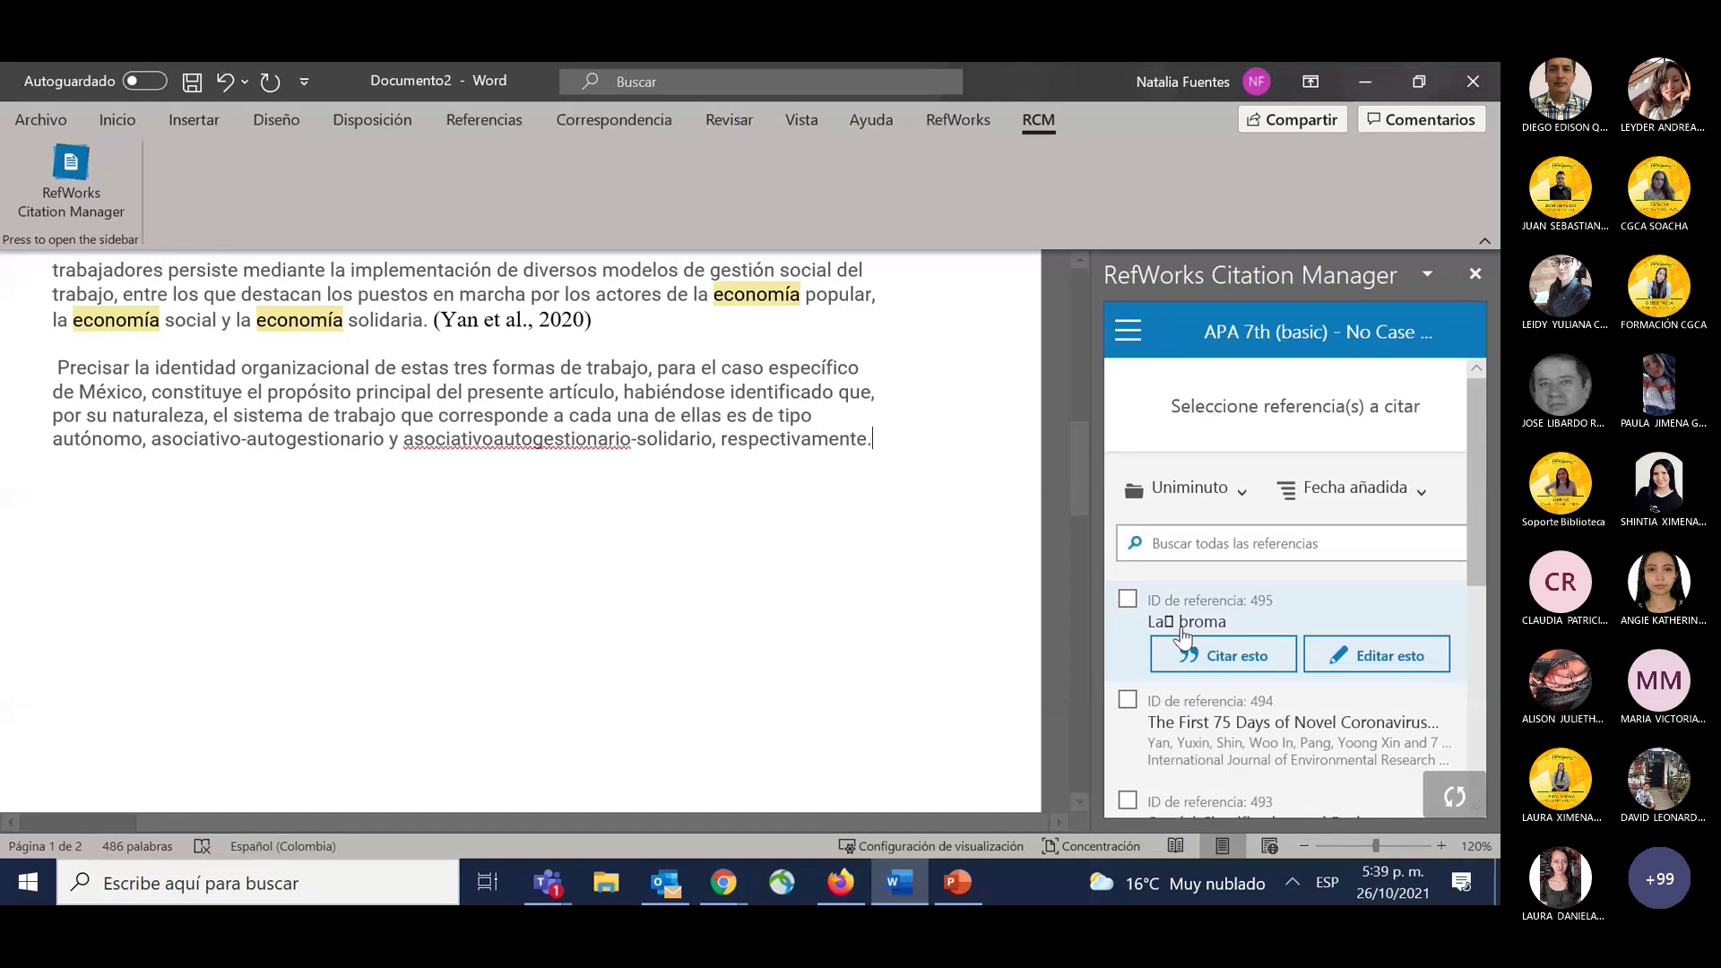
scroll(1183, 633, "down", 3)
scroll(1193, 583, "up", 3)
left_click(1193, 489)
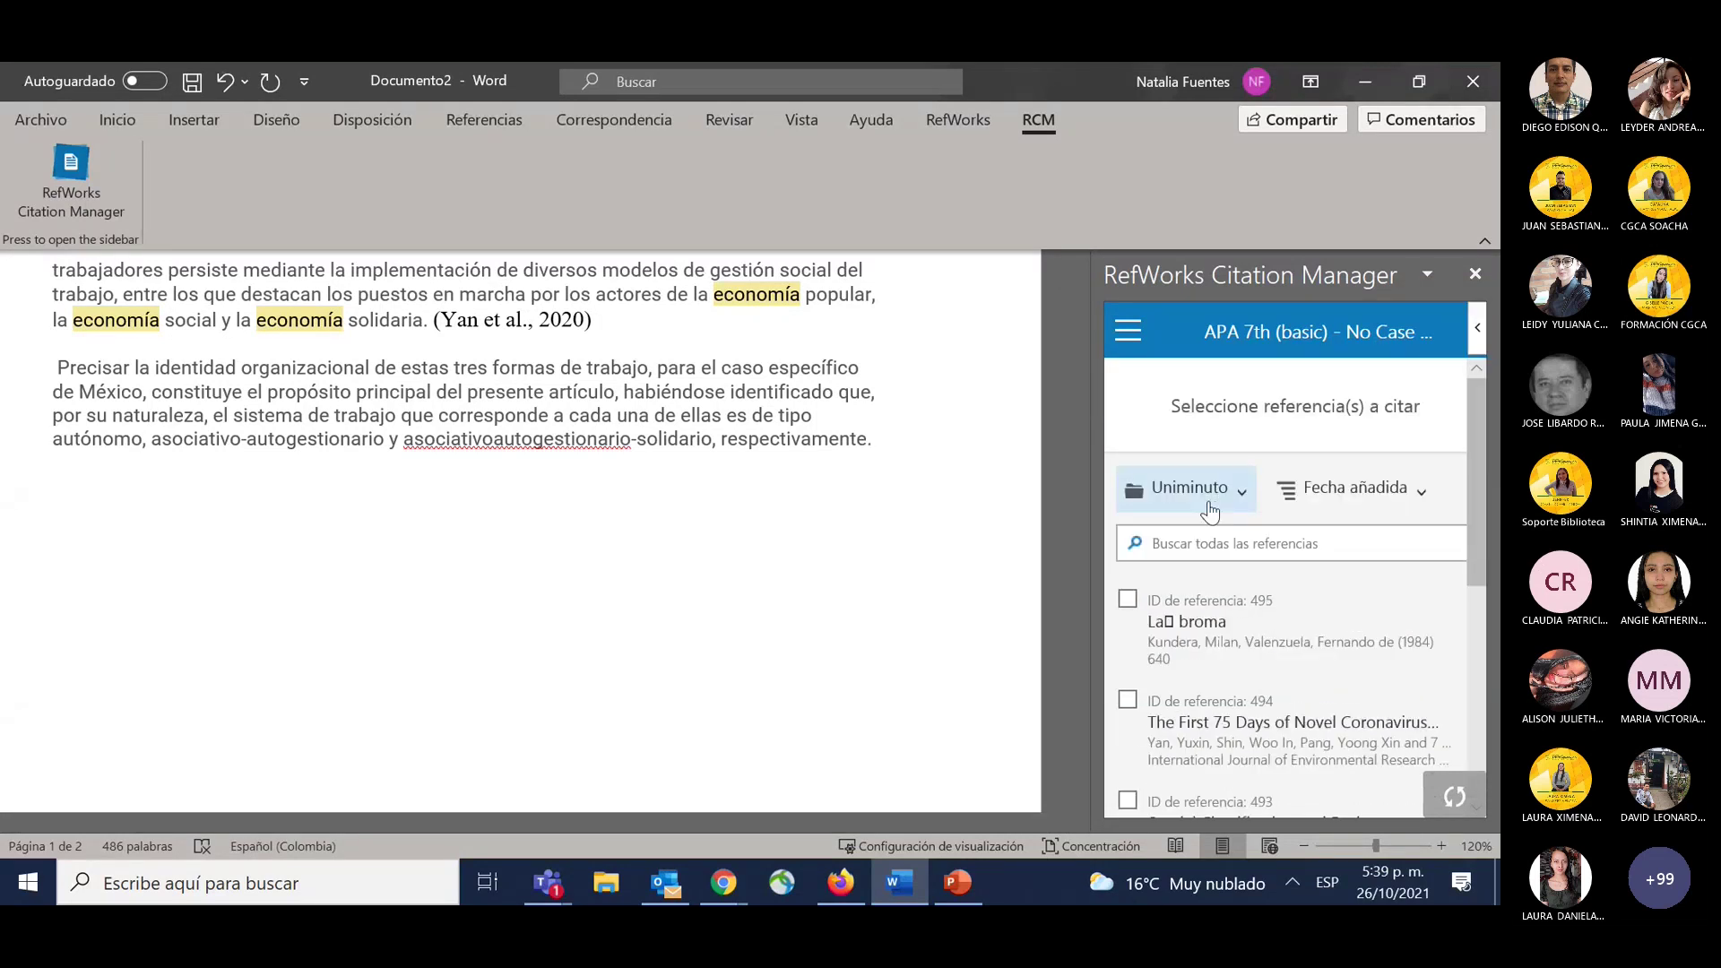
scroll(1219, 681, "down", 5)
scroll(1226, 717, "down", 3)
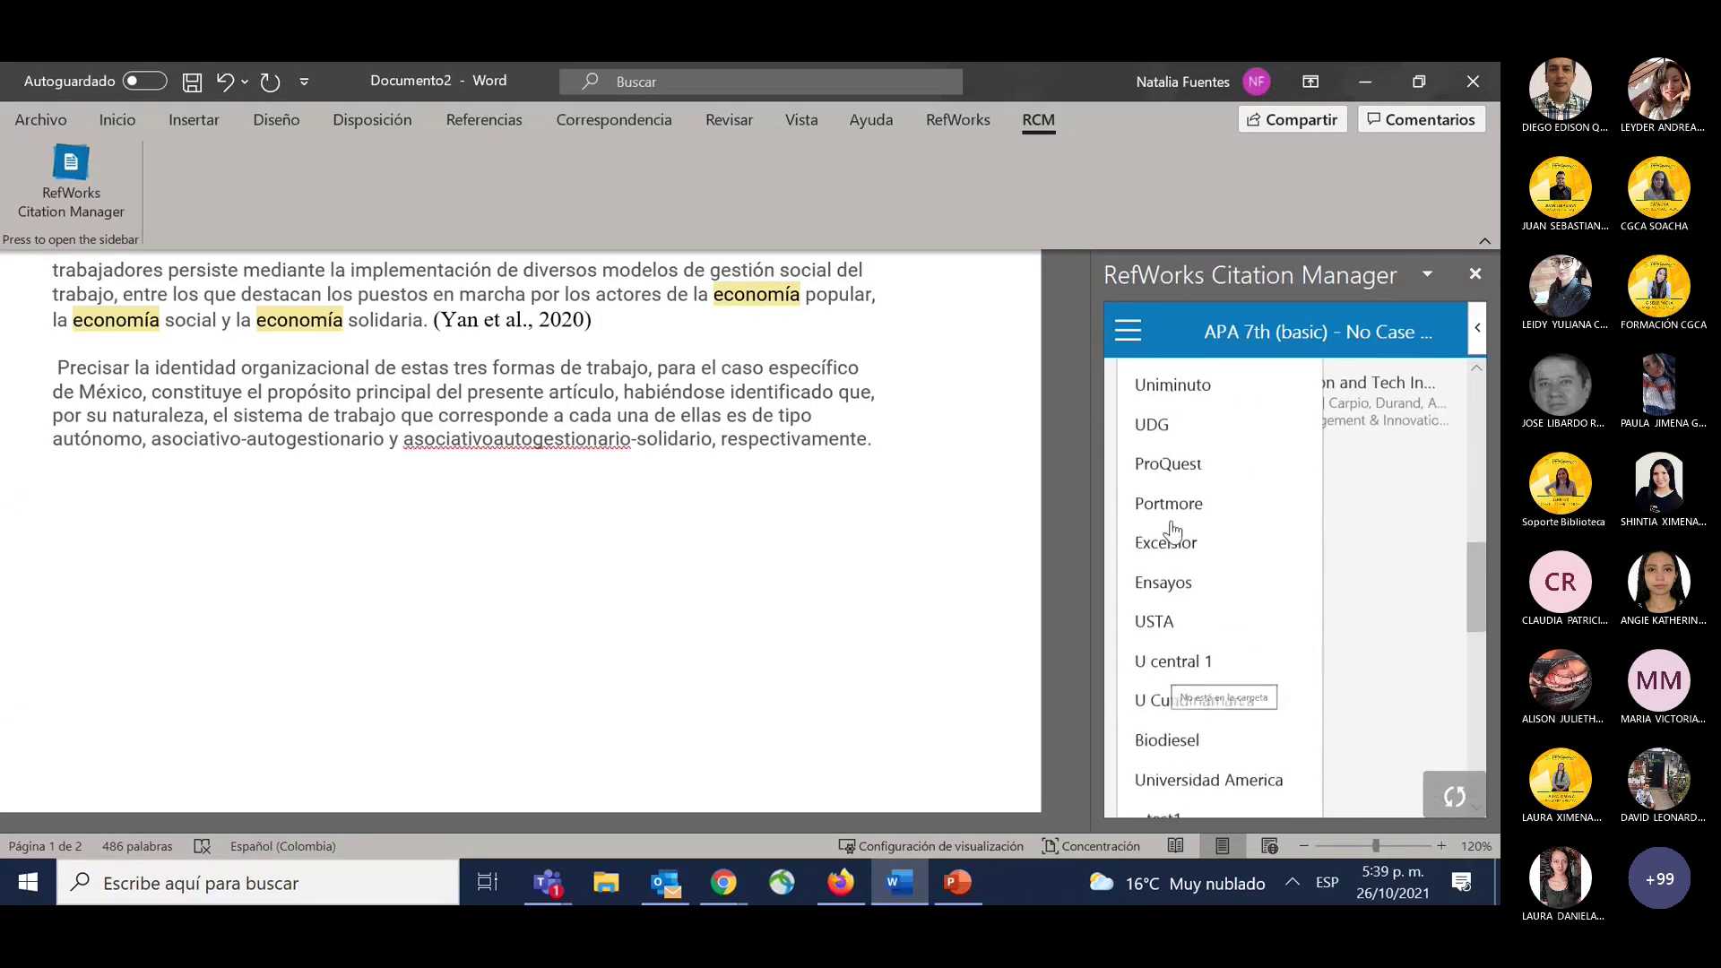
left_click(1176, 465)
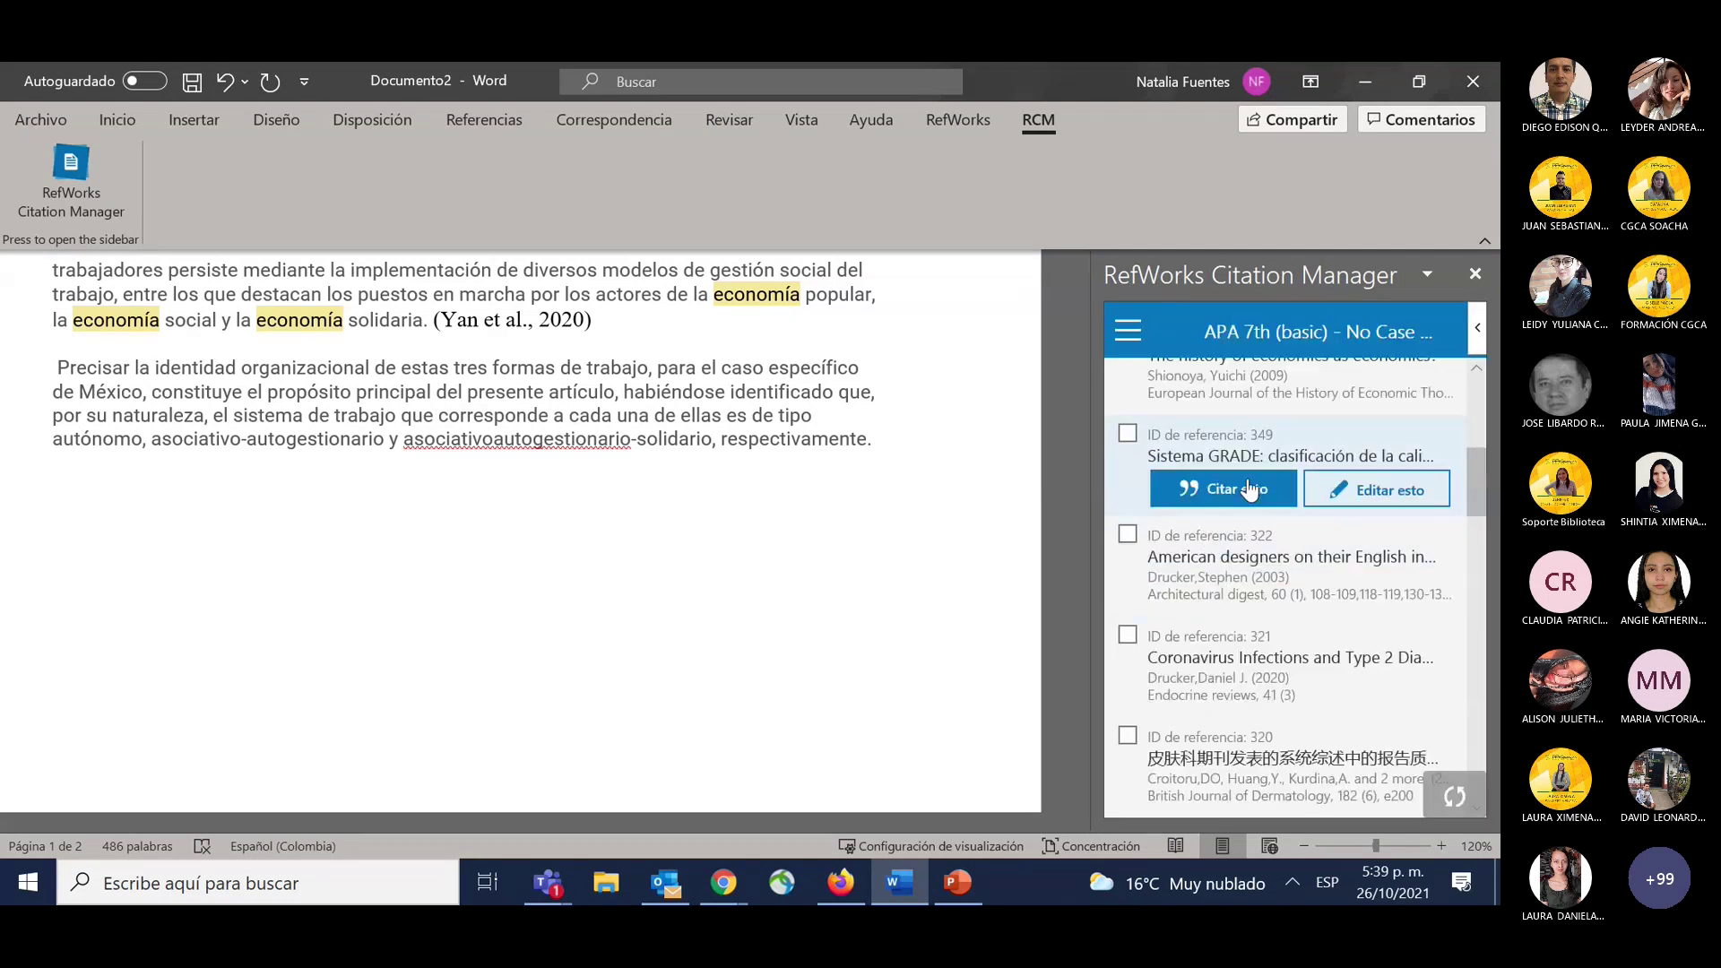
left_click(1251, 491)
scroll(869, 455, "down", 1)
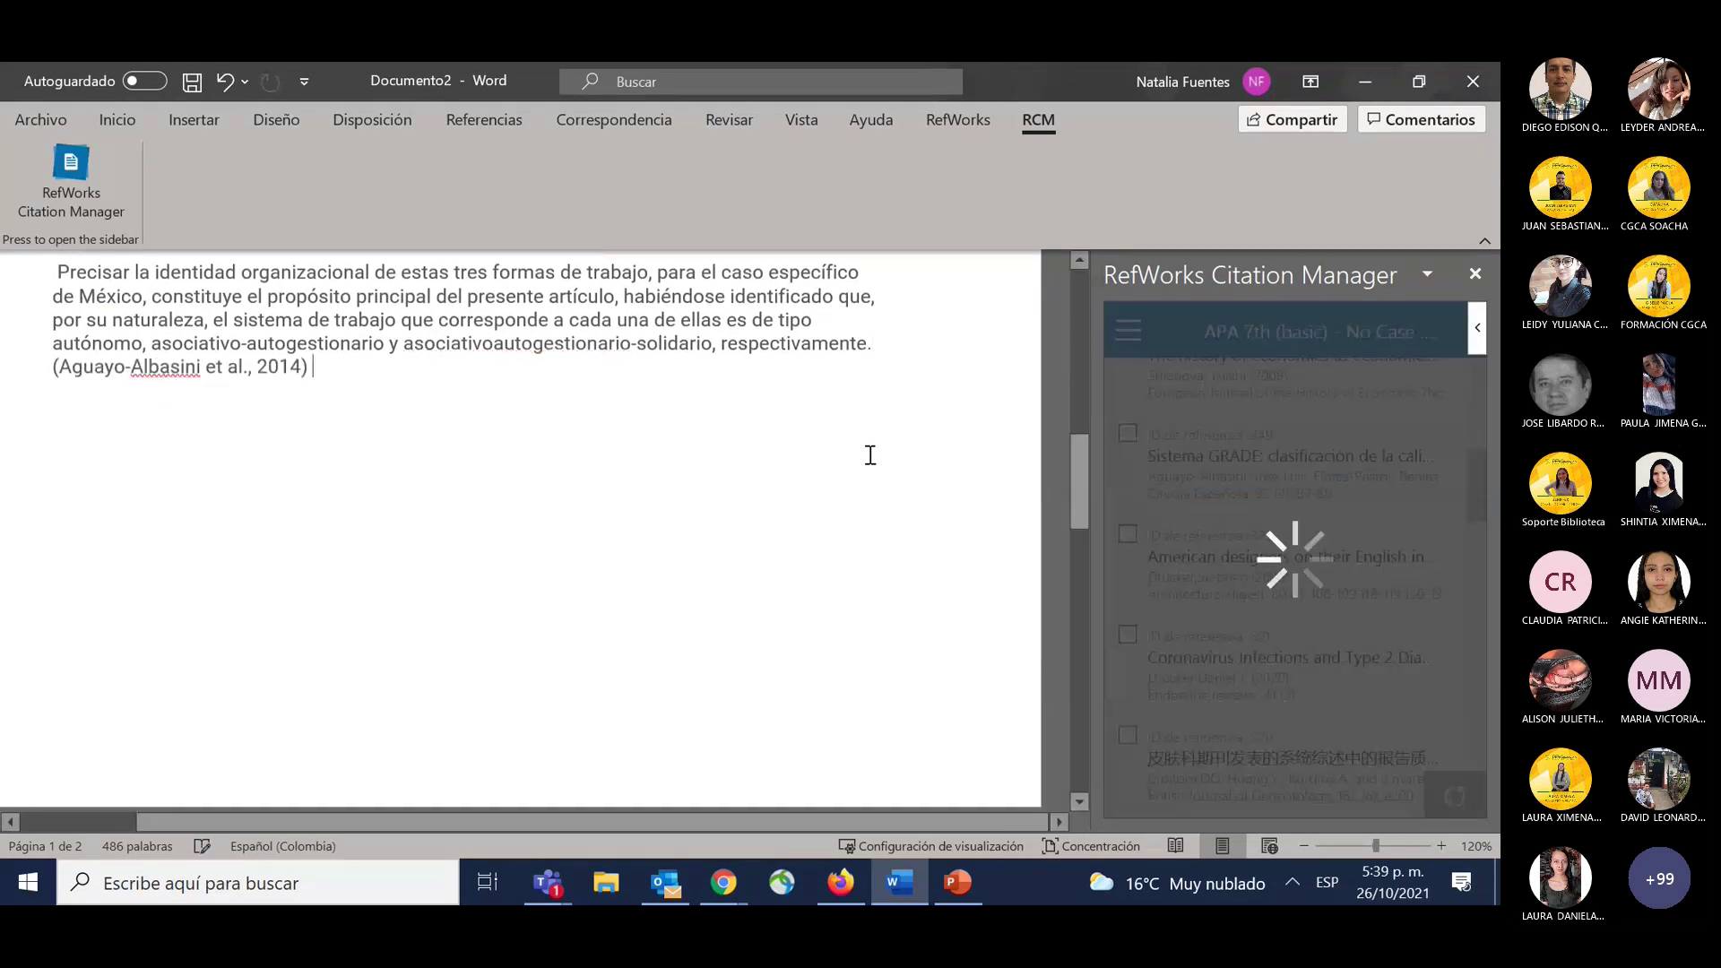
scroll(269, 439, "down", 5)
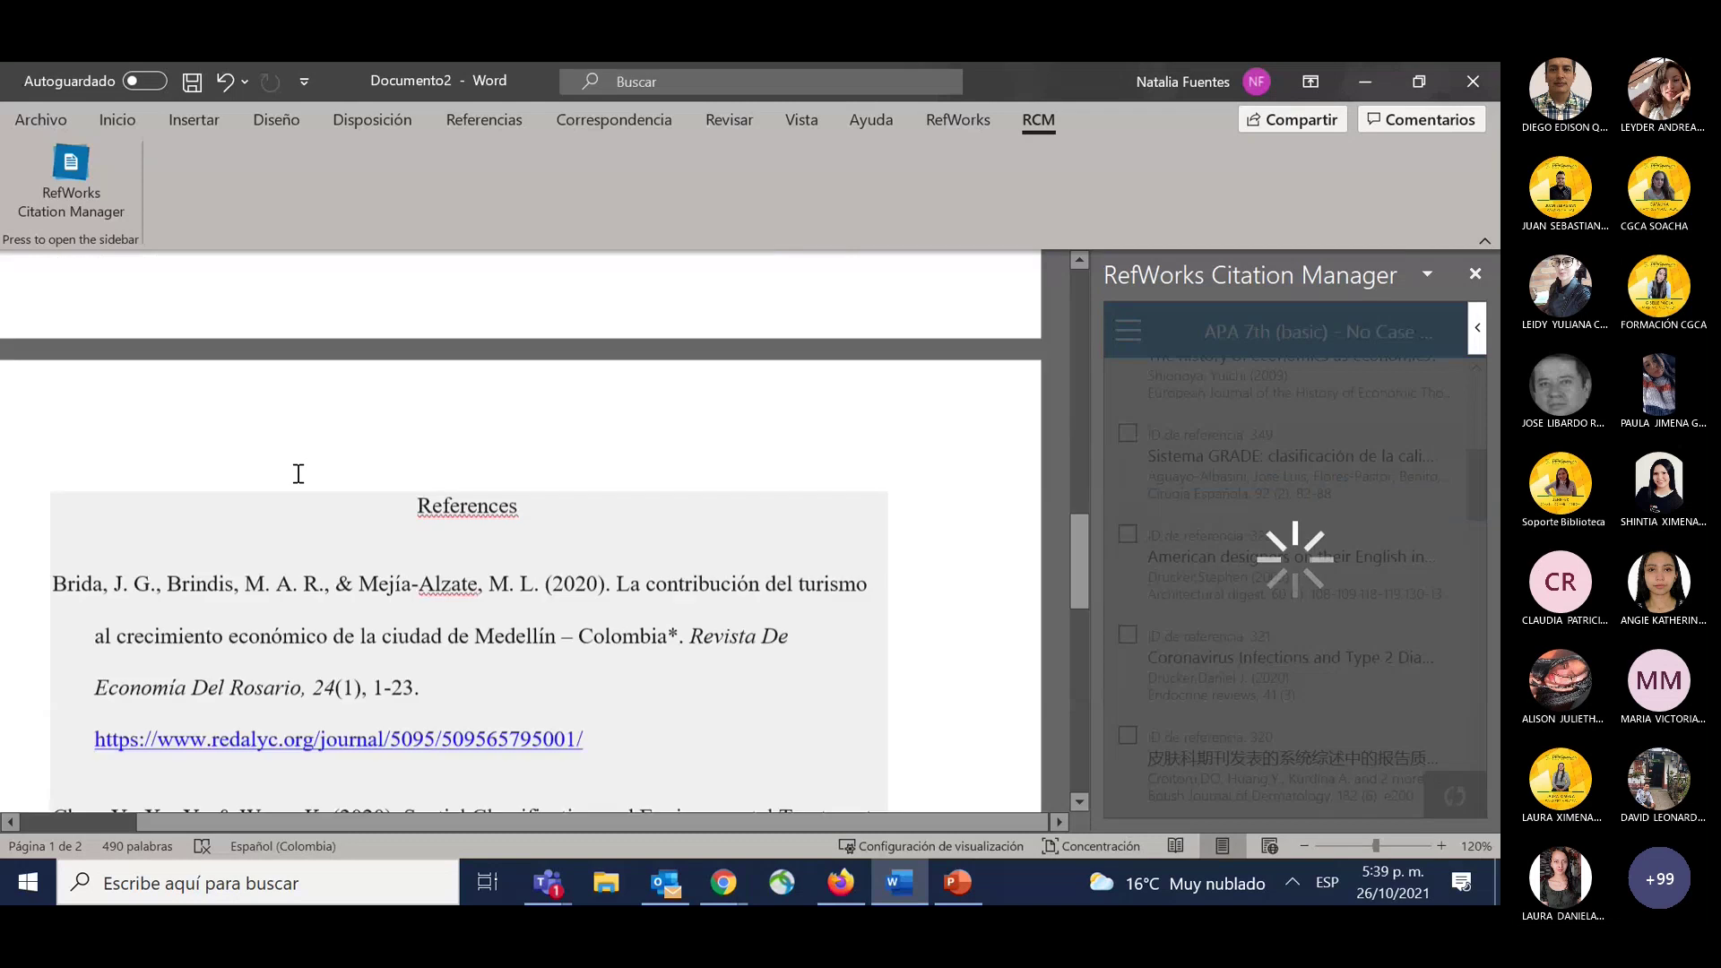
scroll(299, 474, "down", 5)
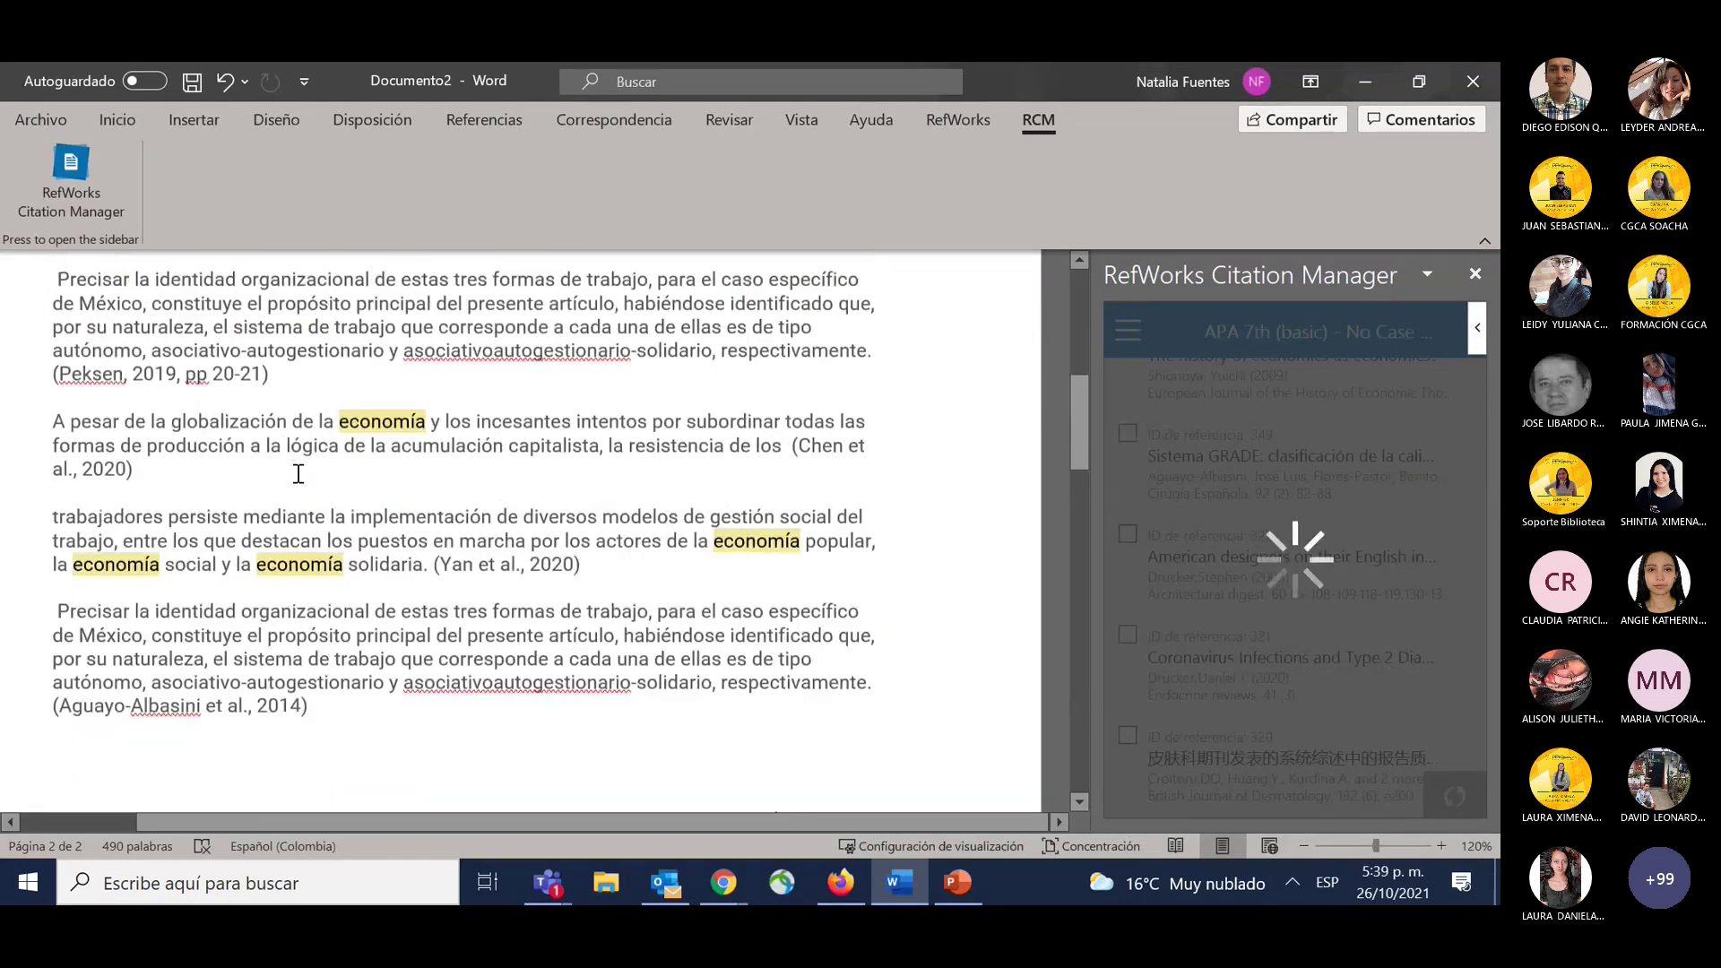
scroll(298, 474, "down", 5)
scroll(298, 473, "down", 5)
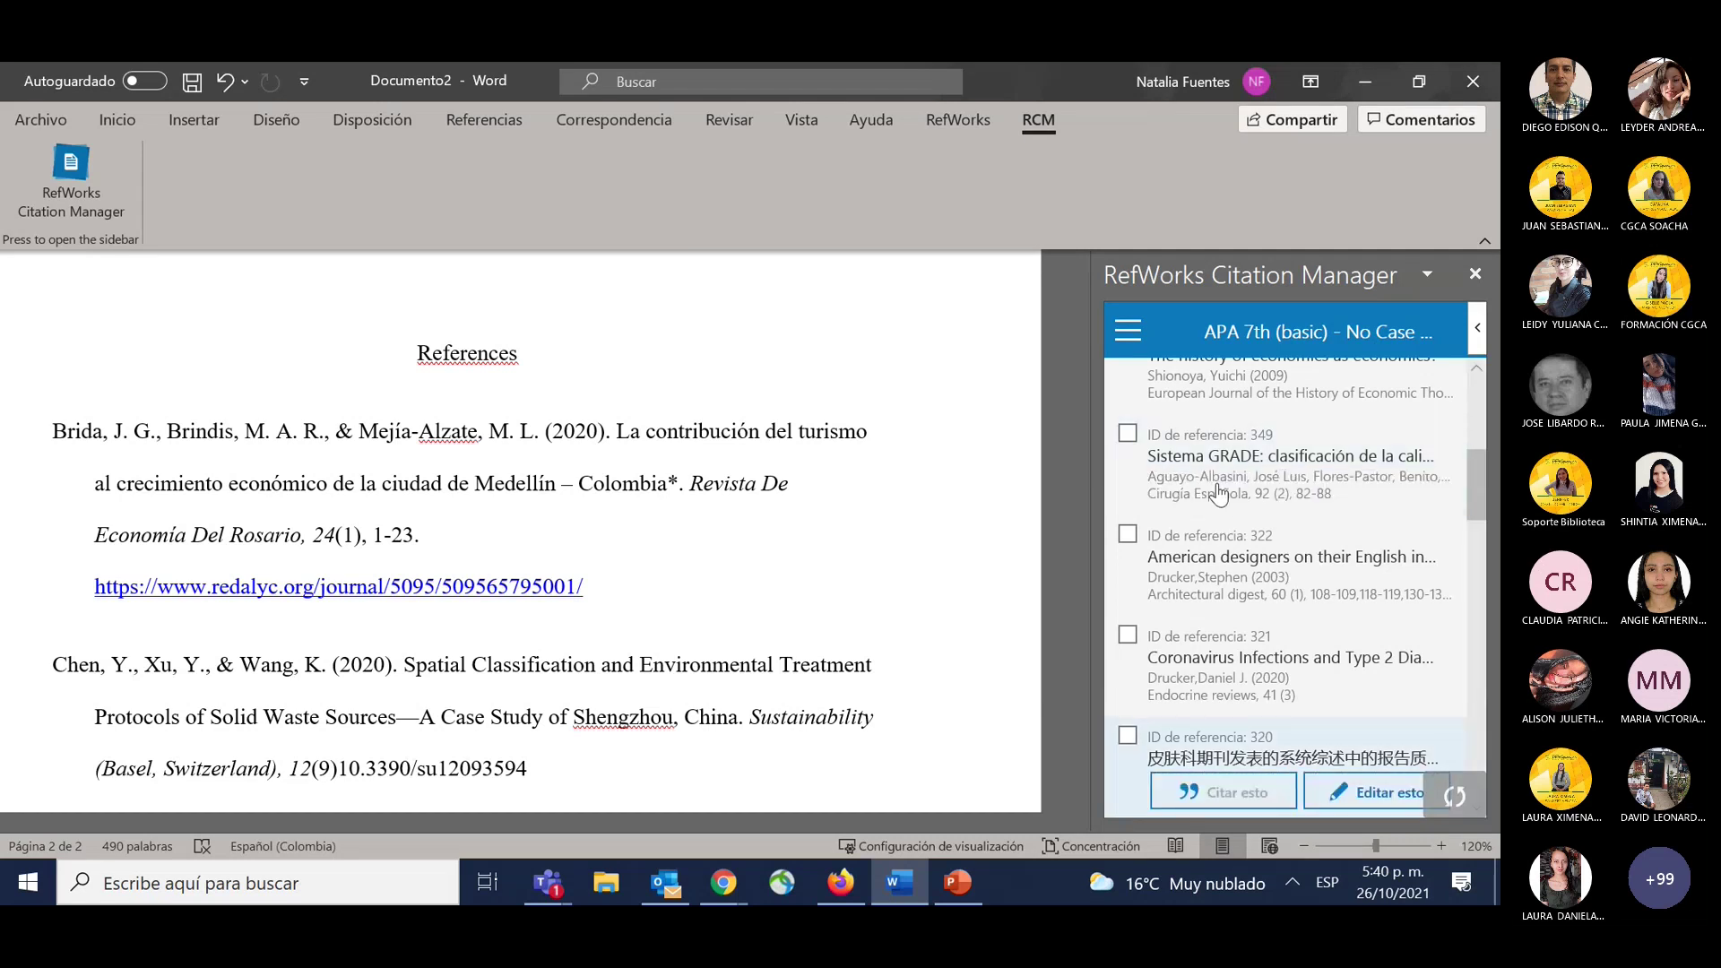
left_click(1454, 796)
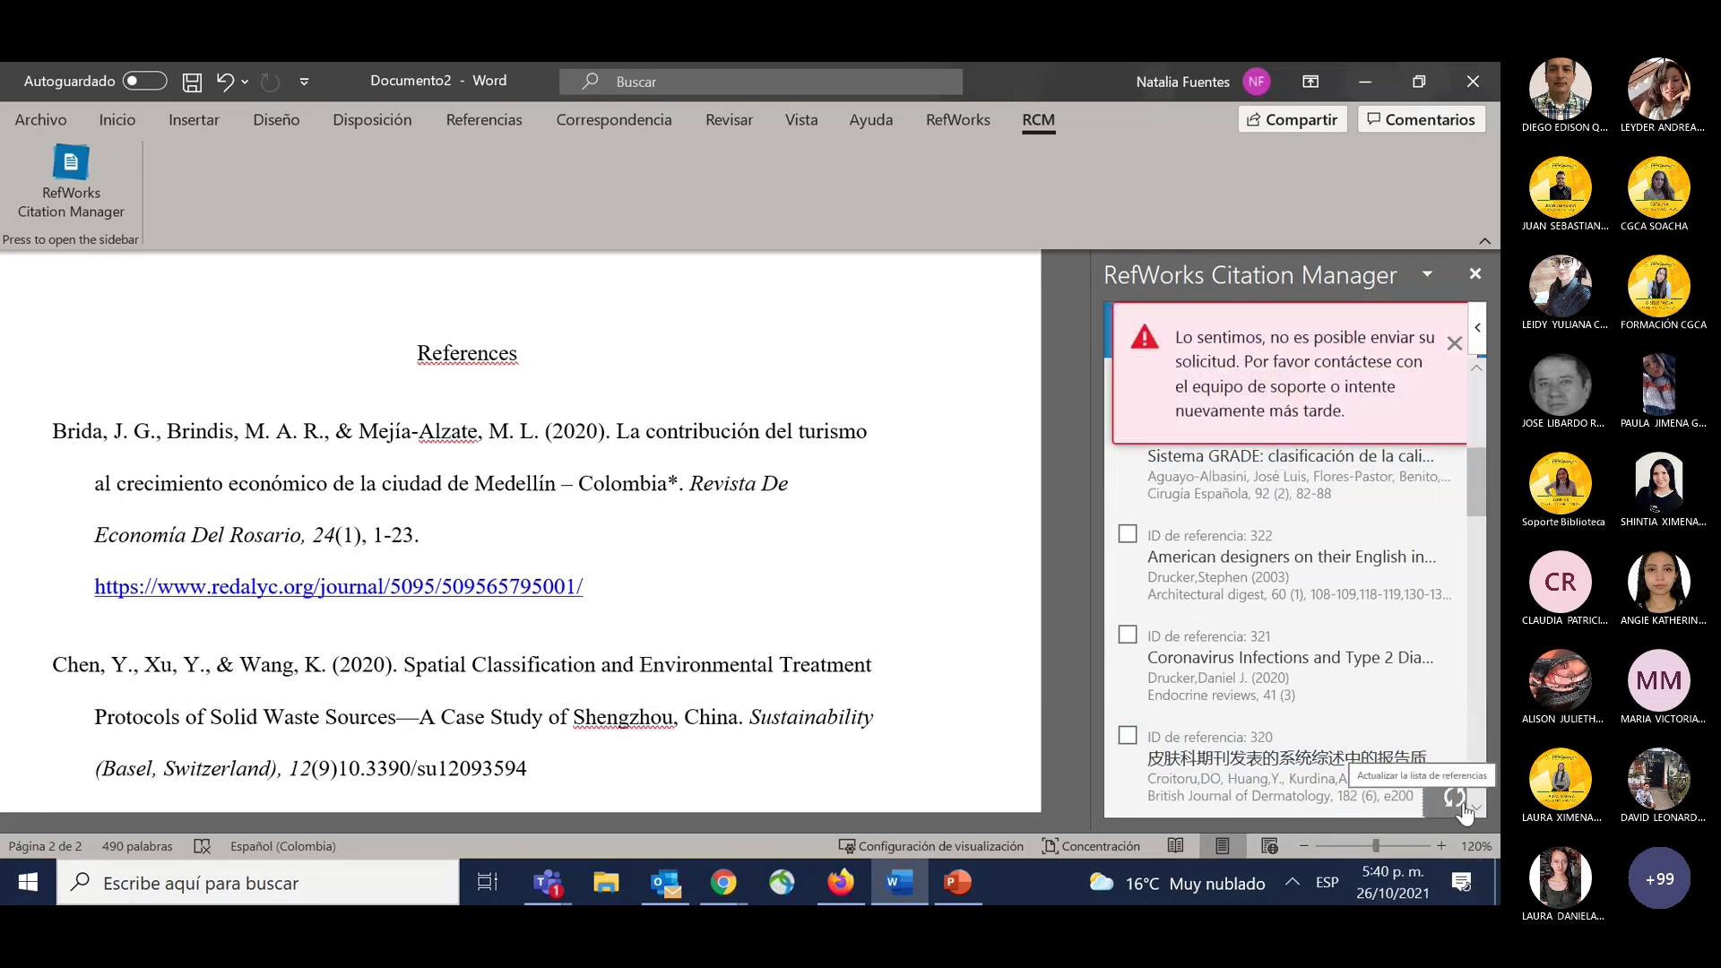
left_click(1467, 332)
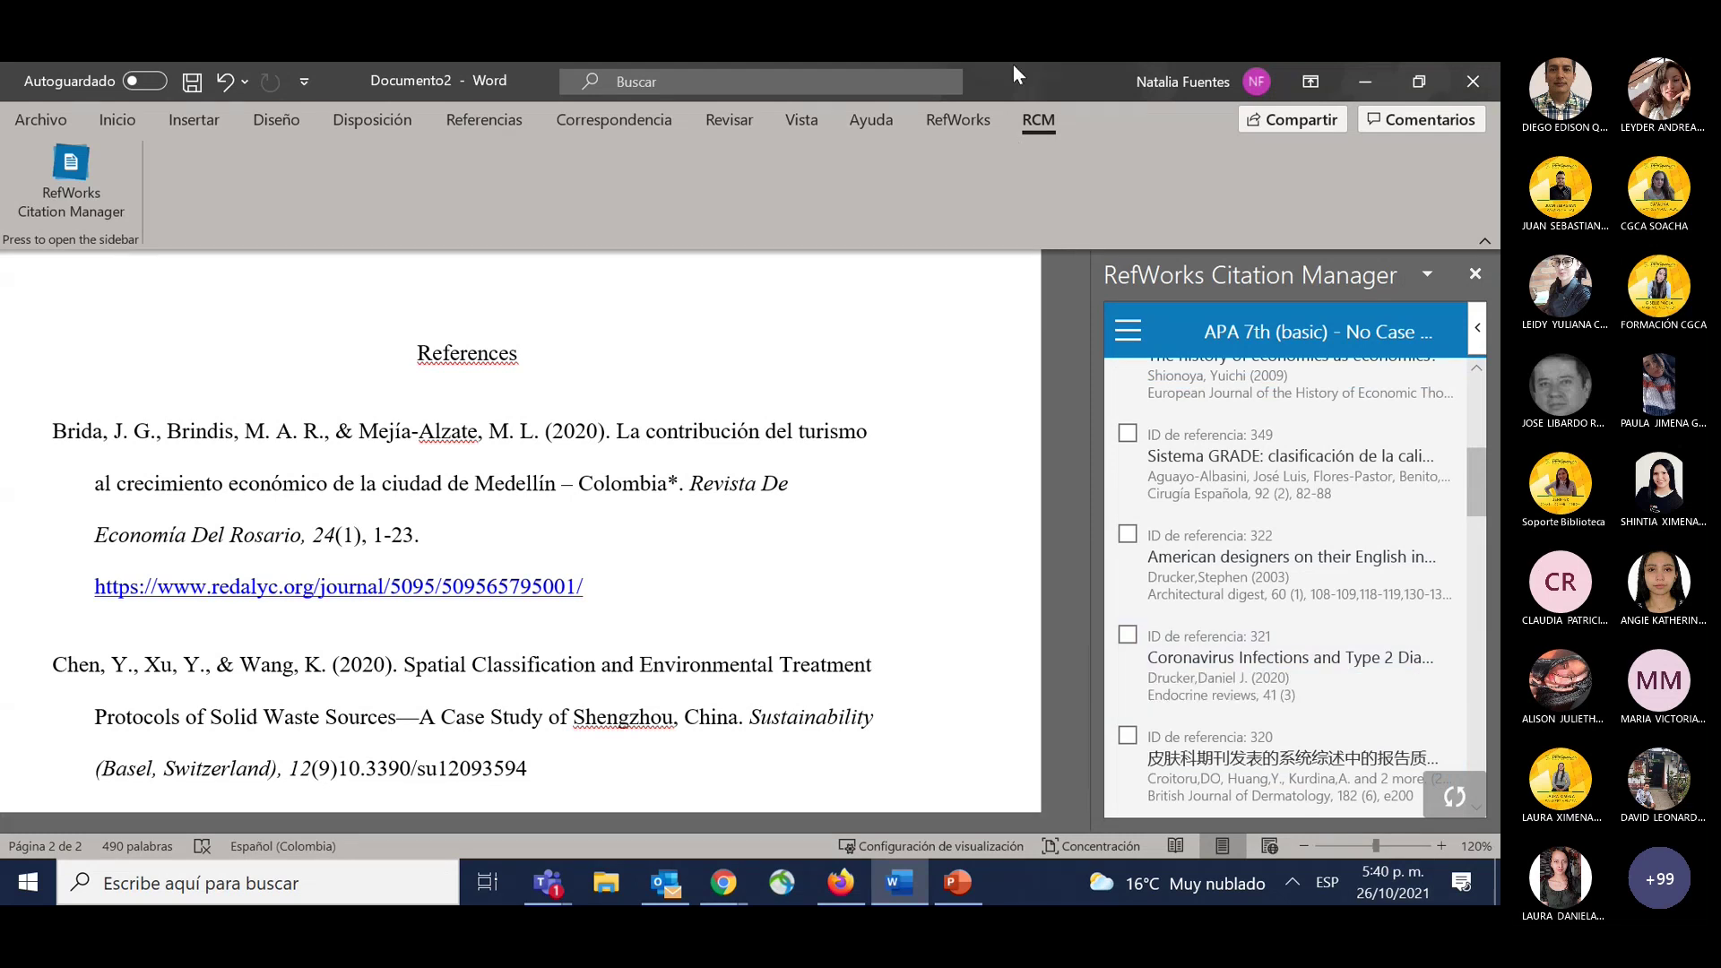
key("alt+Tab")
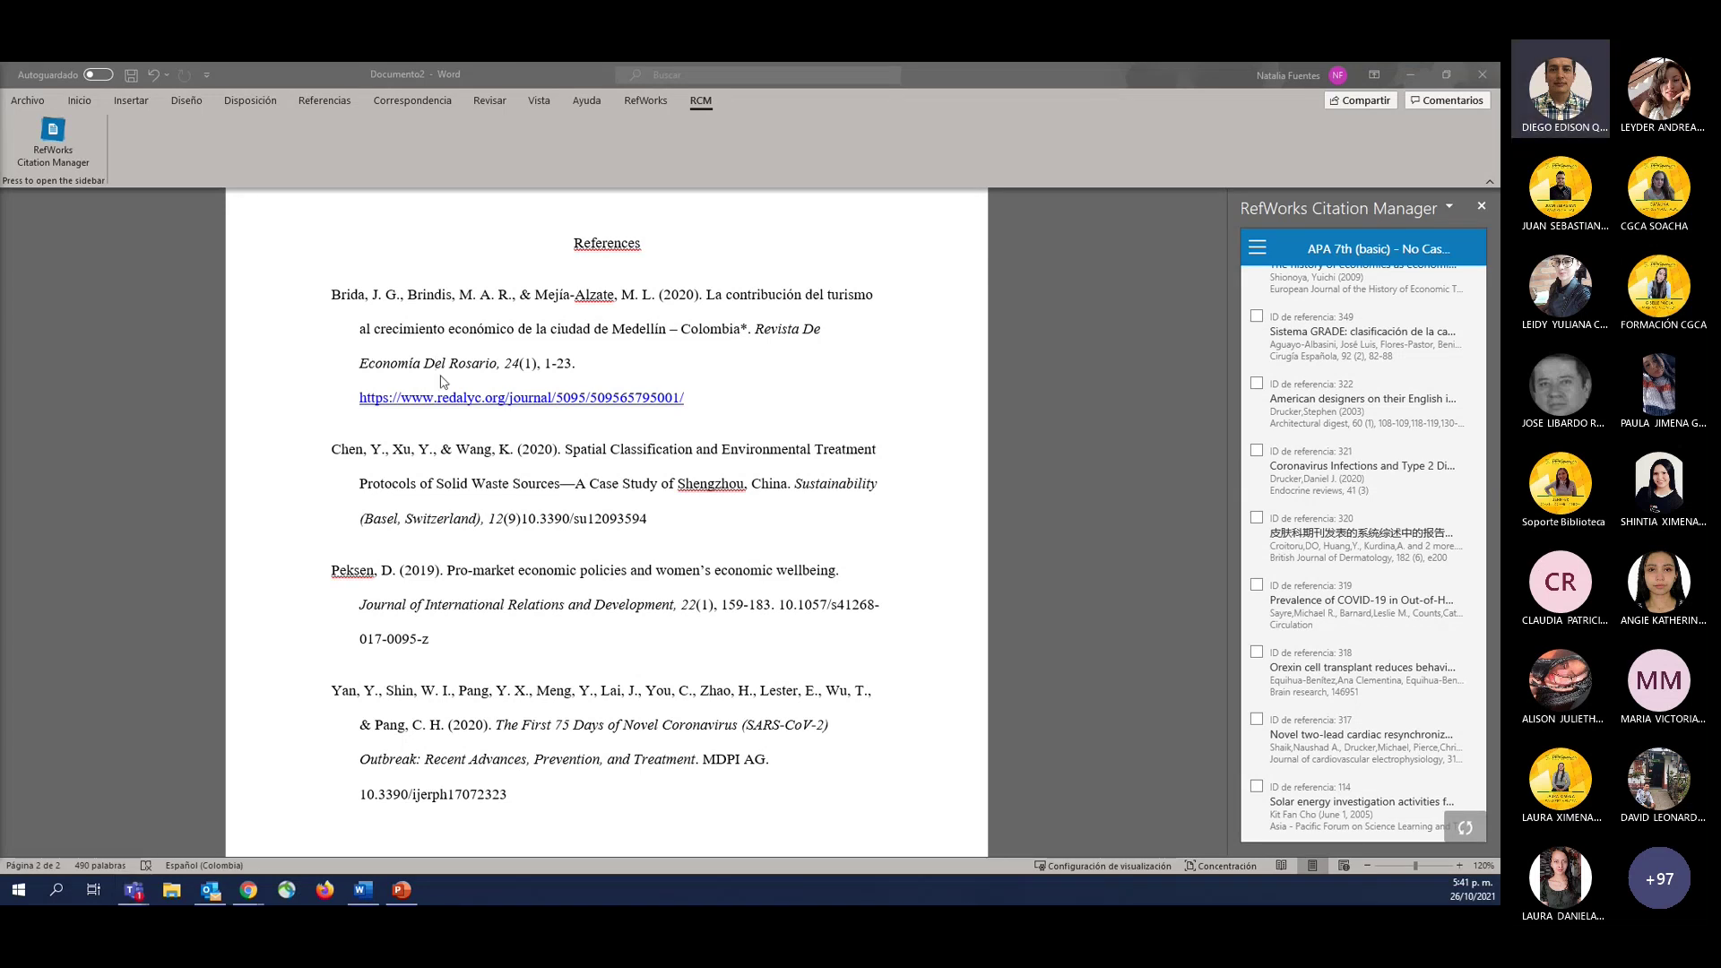
Switch to Google Docs and browse the RefWorks add-on's projects and folders list.
key("alt+Tab")
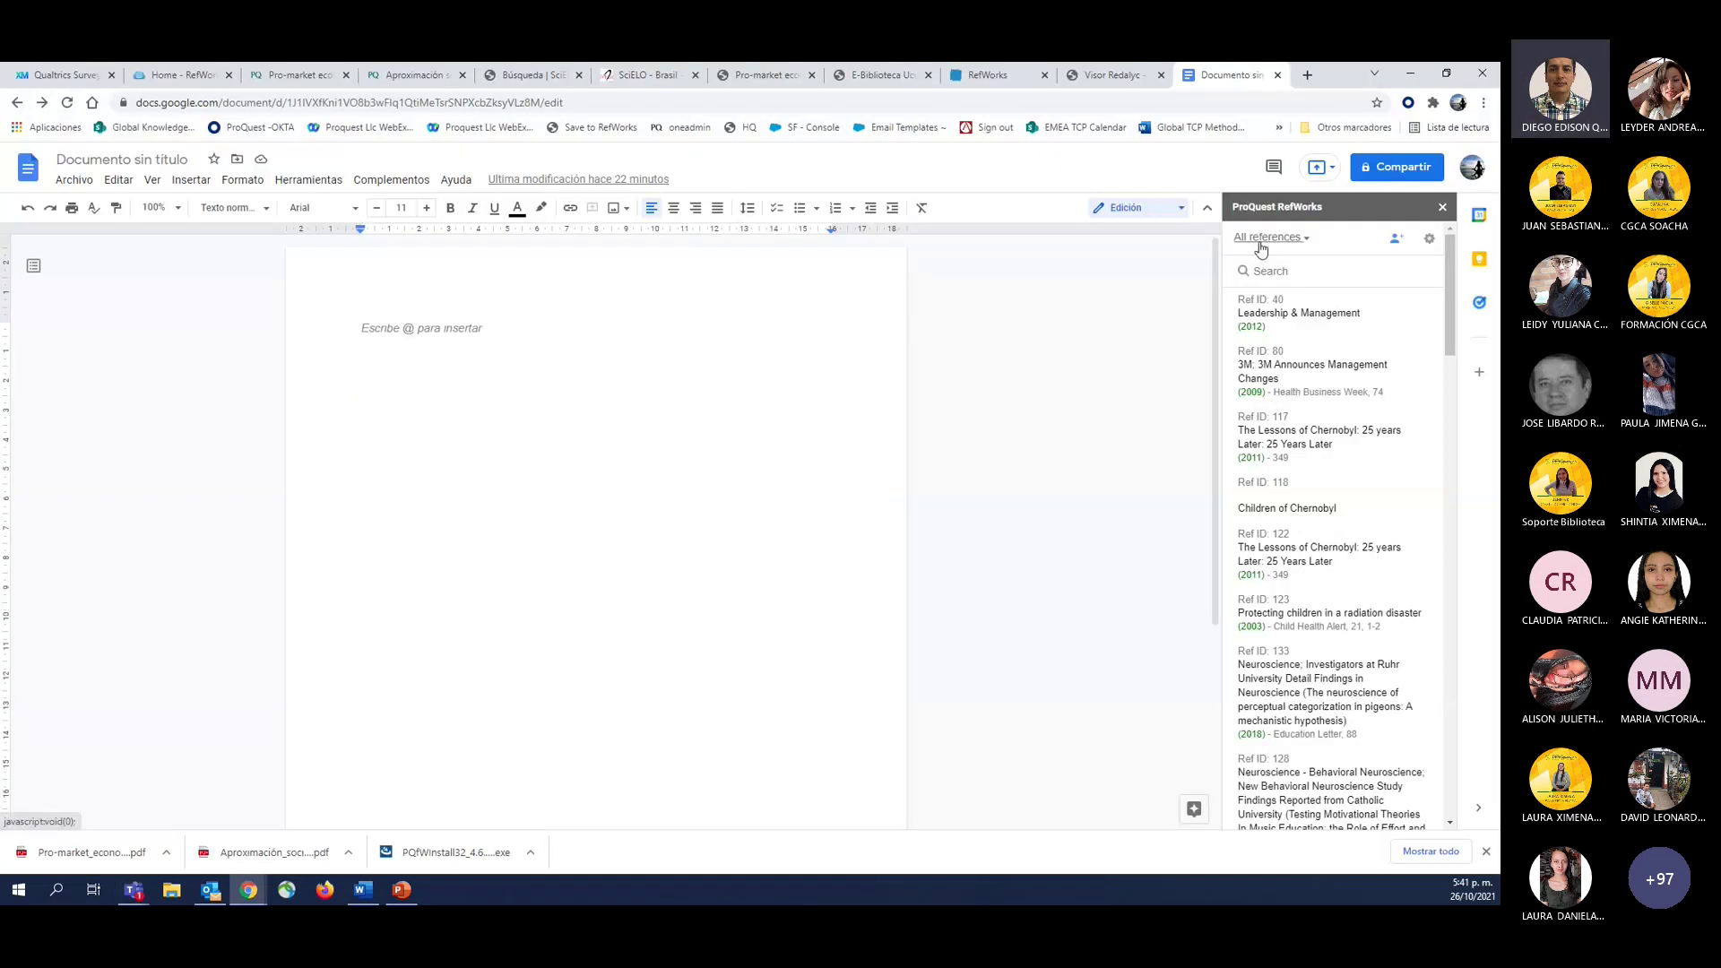
left_click(1308, 246)
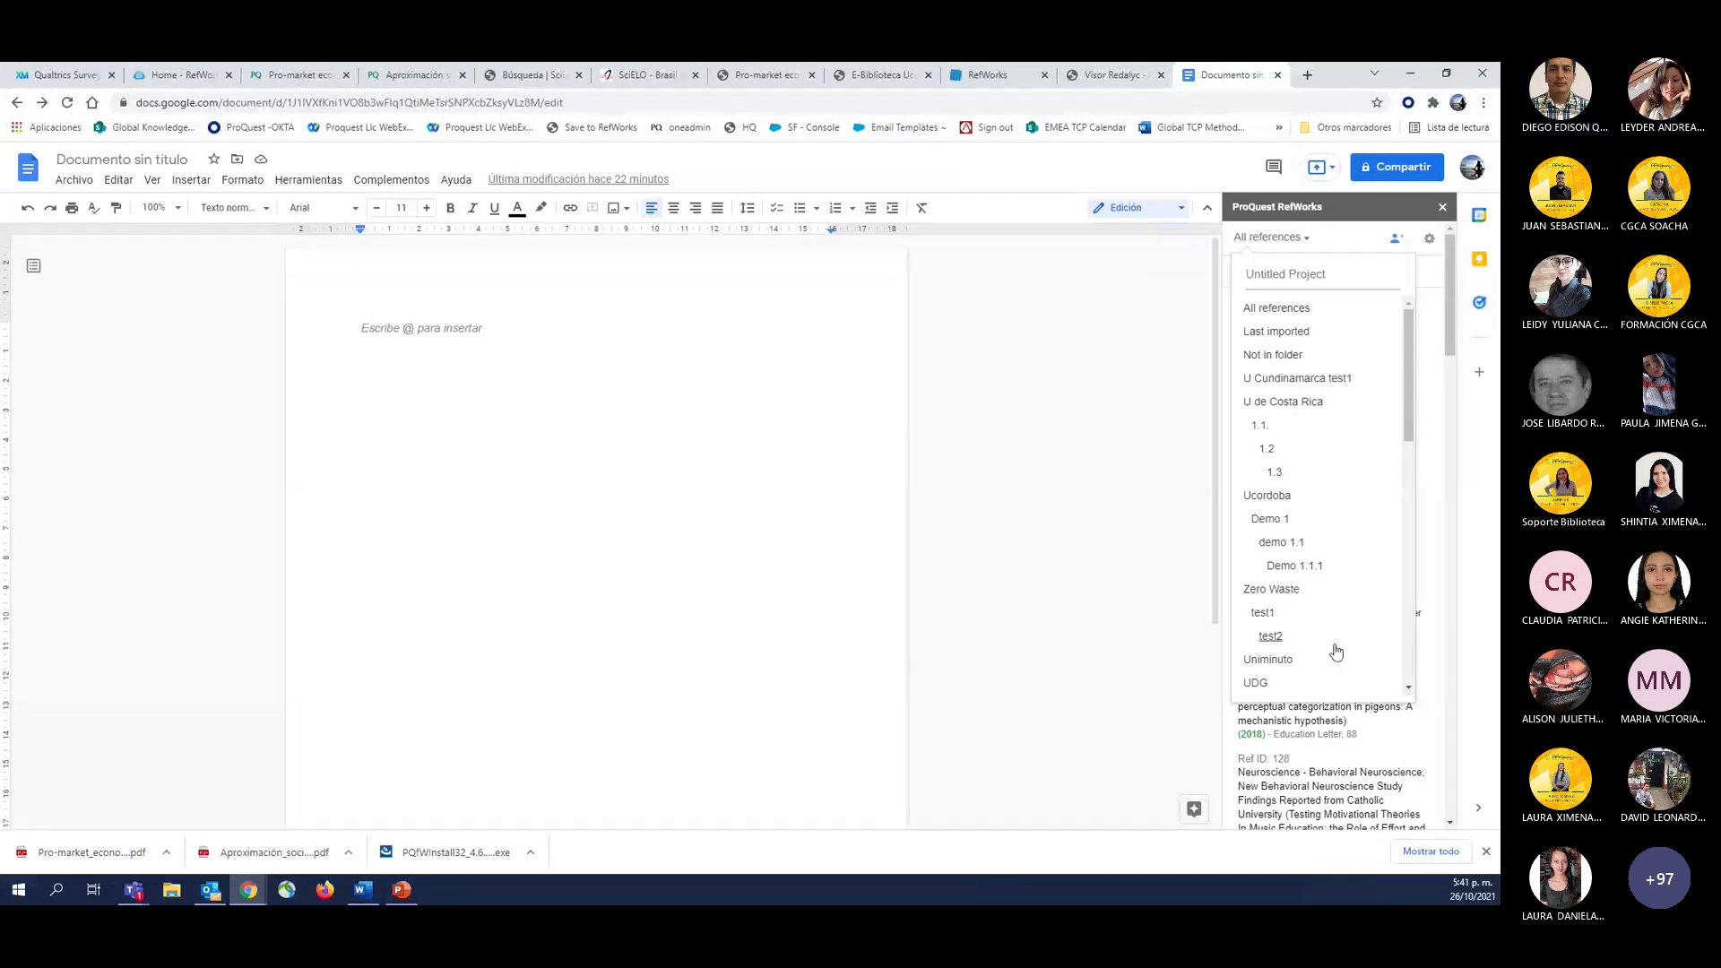
left_click(1307, 238)
left_click(1307, 238)
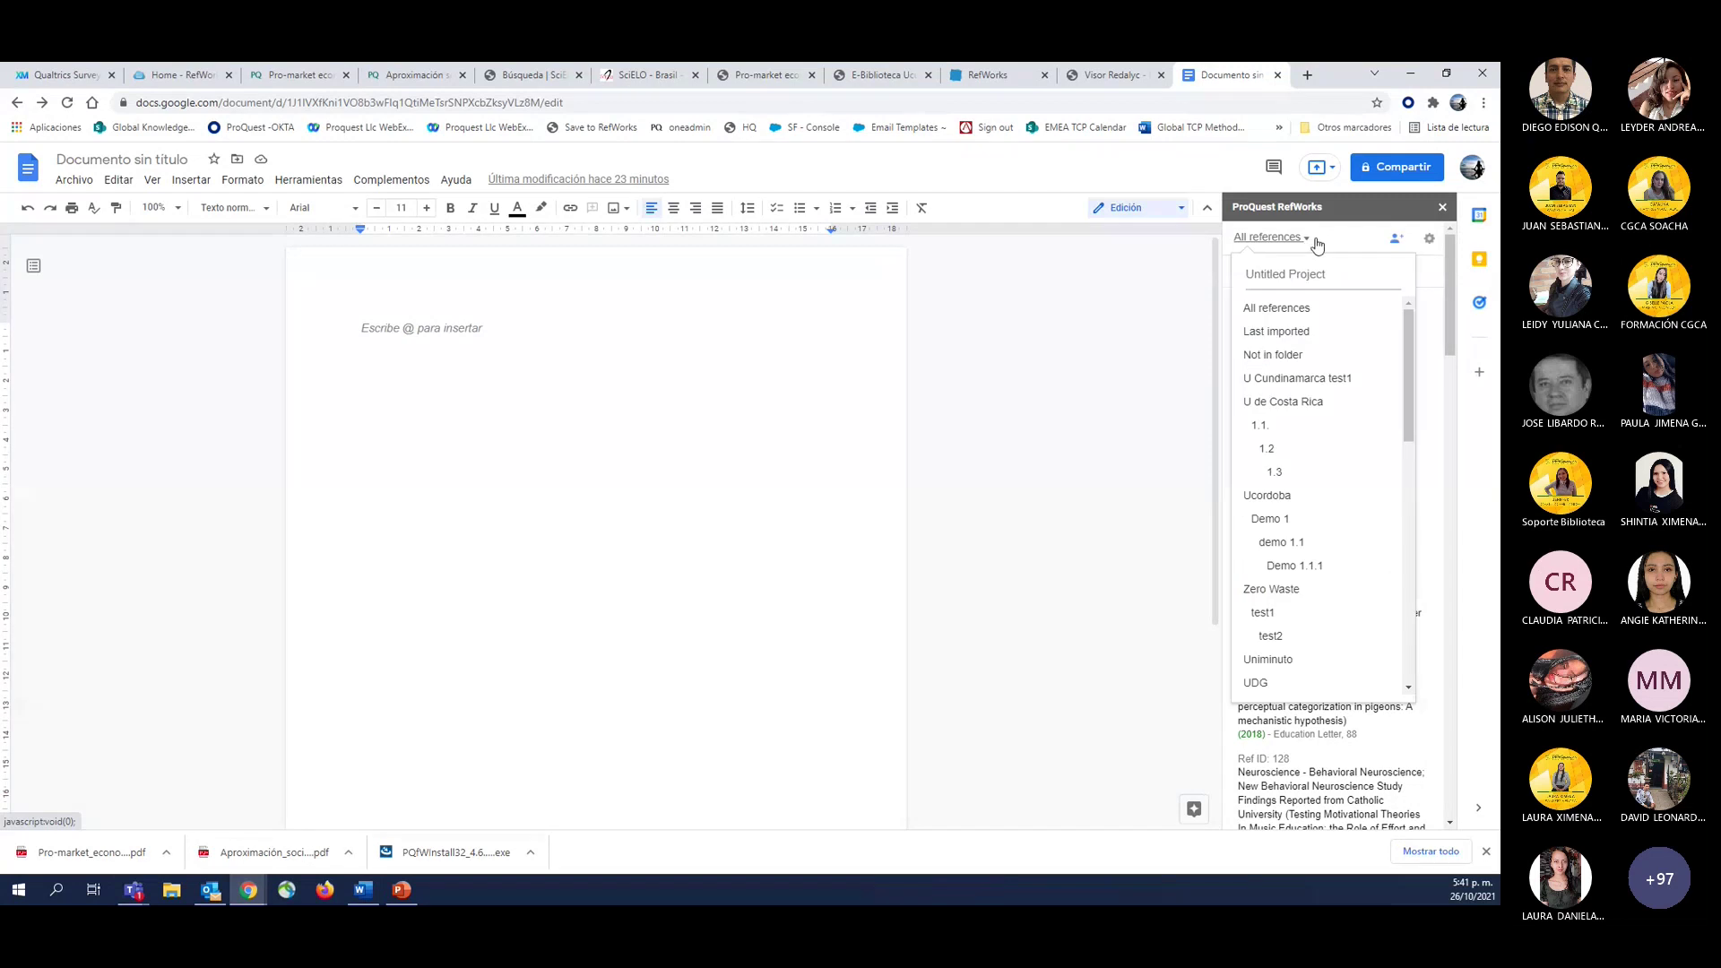
left_click(1348, 241)
Check the add-on's citation style setting, leaving it at APA 7th No Case Changes.
left_click(1429, 239)
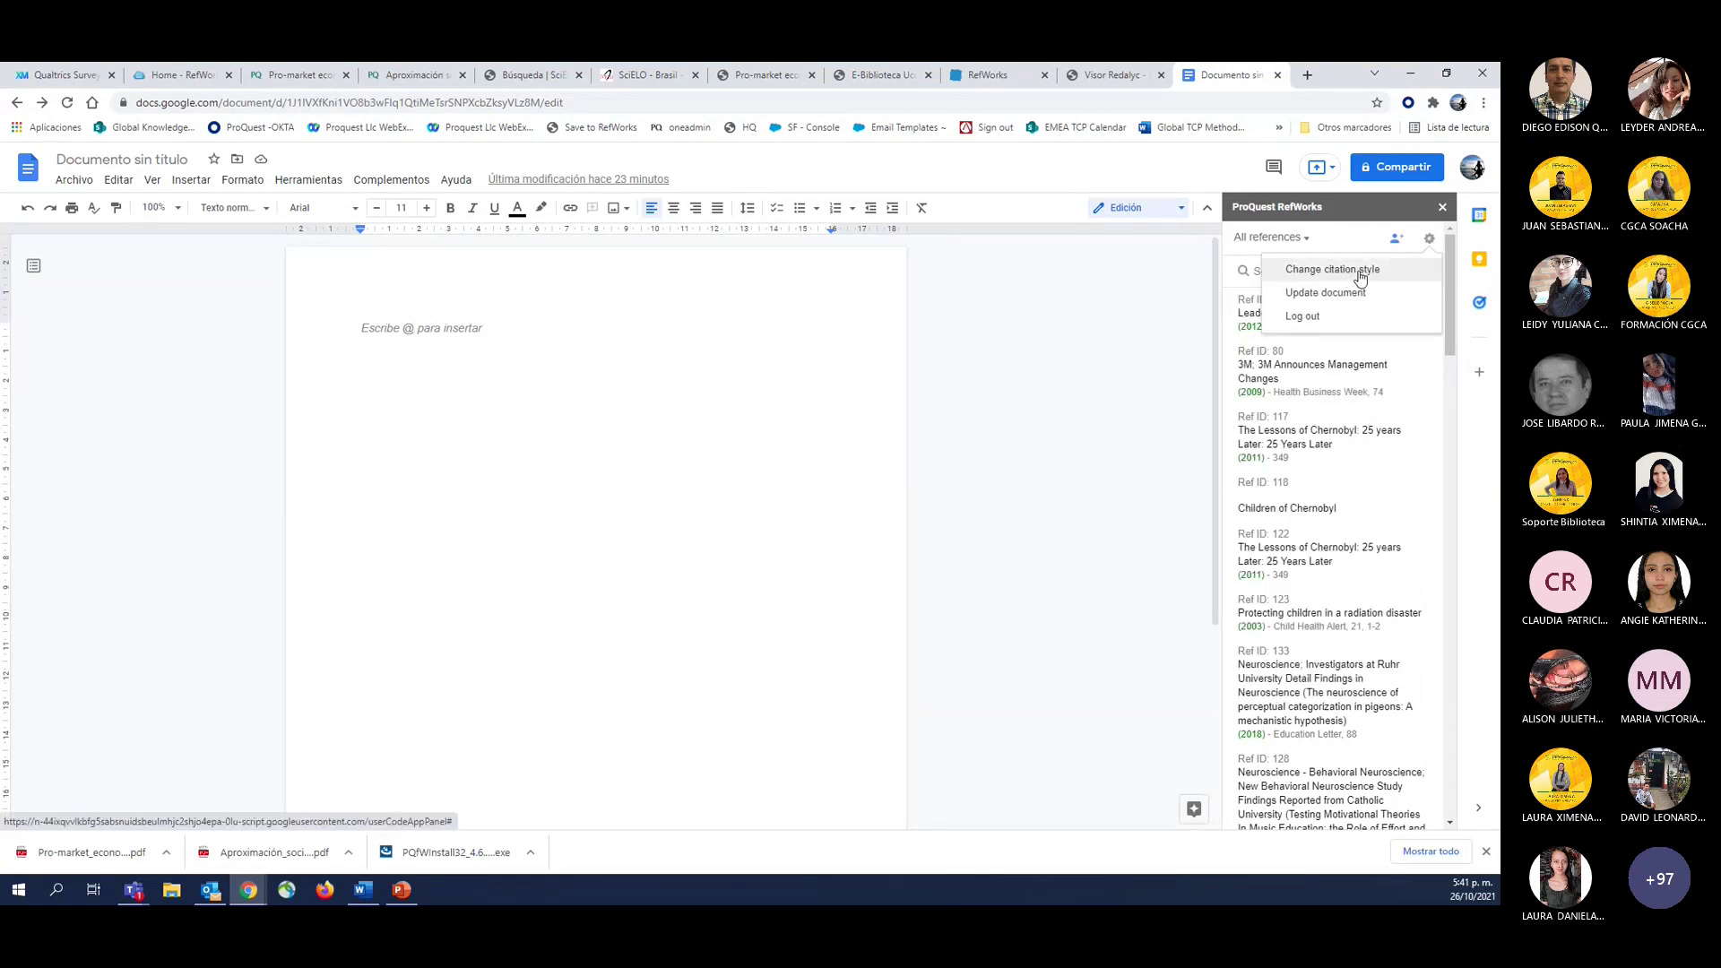
left_click(1309, 279)
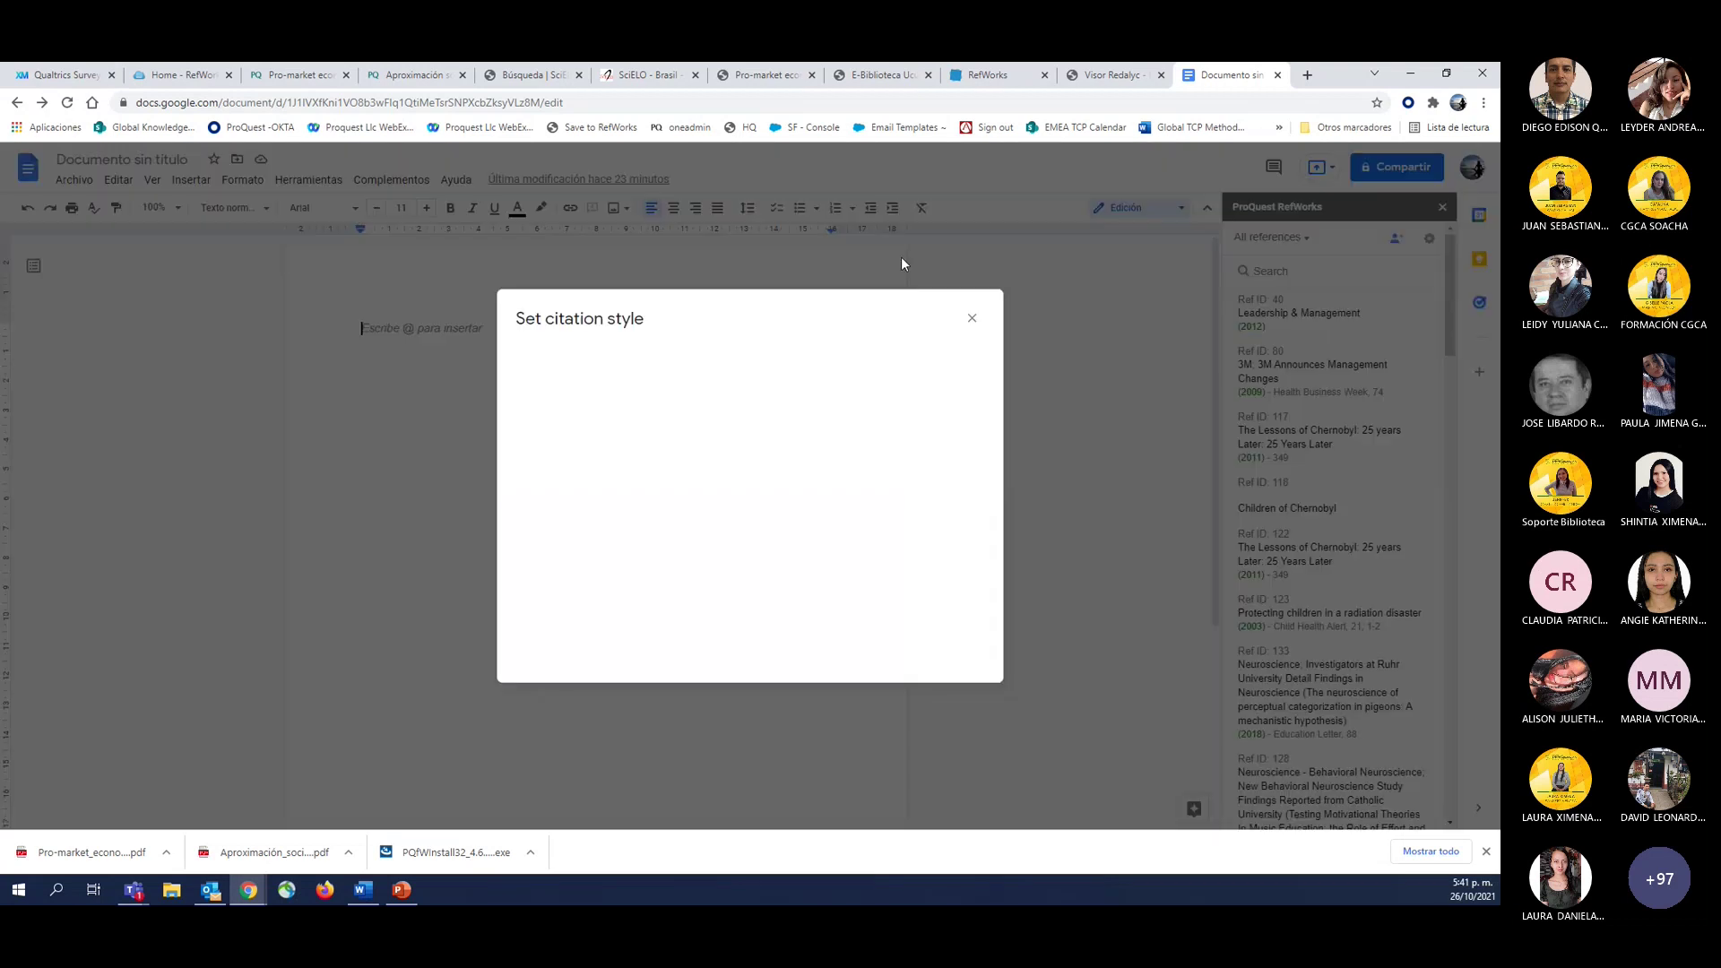
left_click(974, 321)
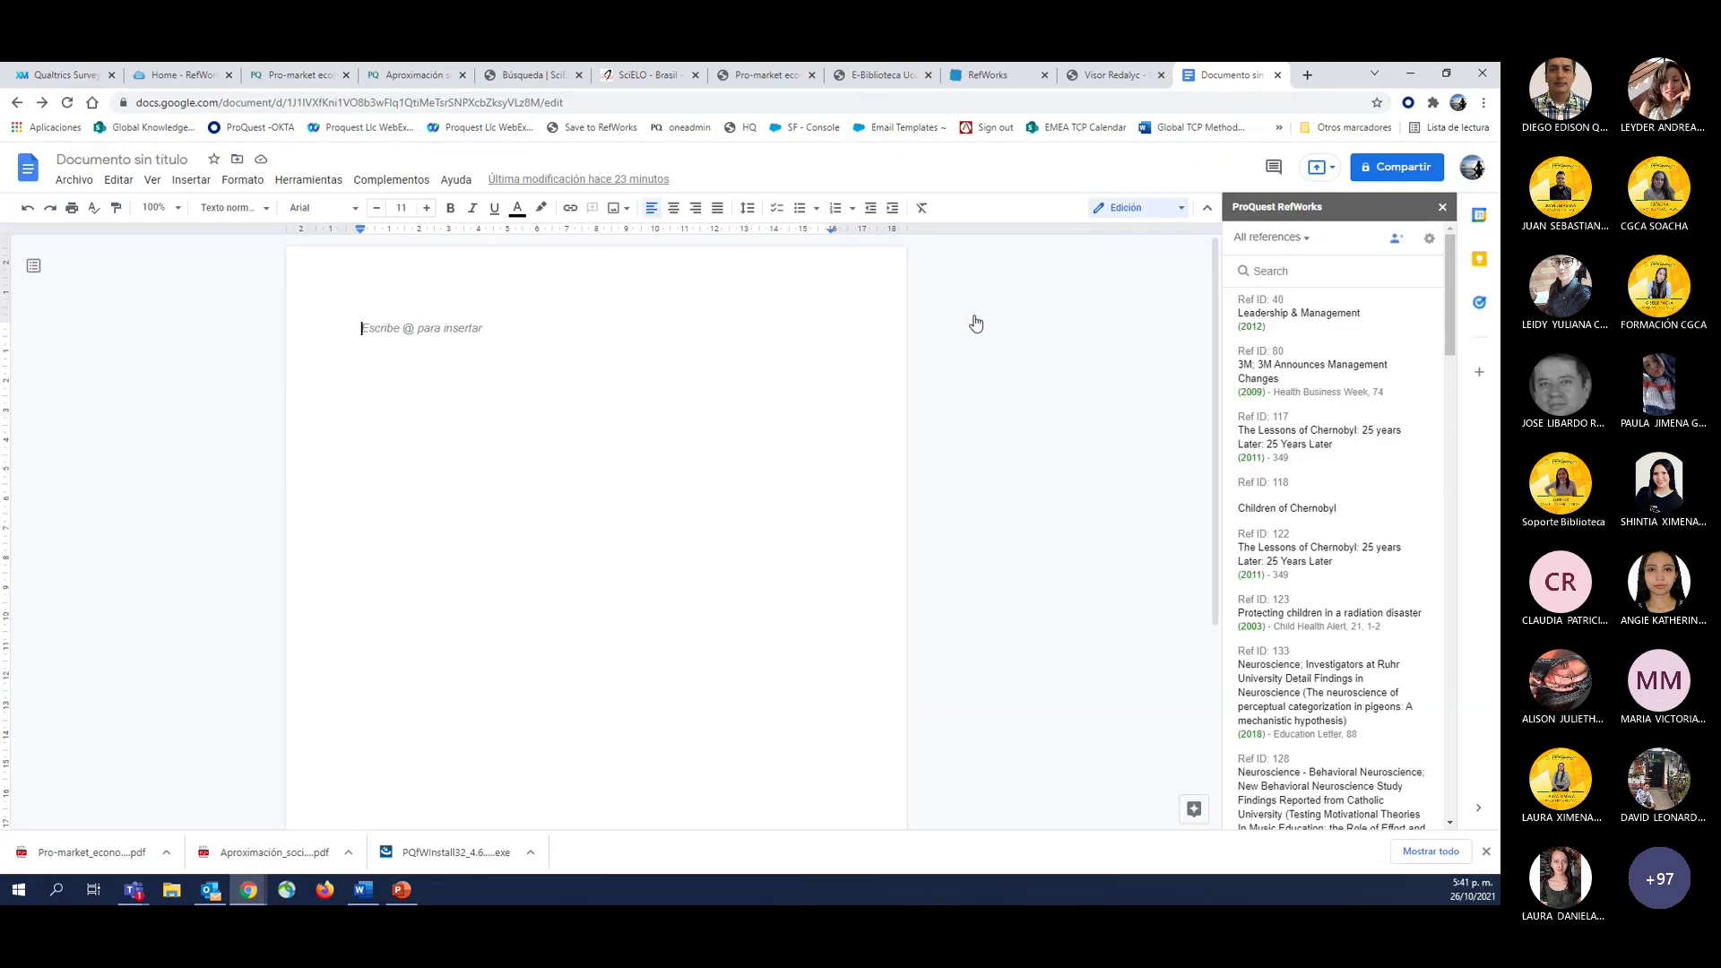
left_click(1429, 239)
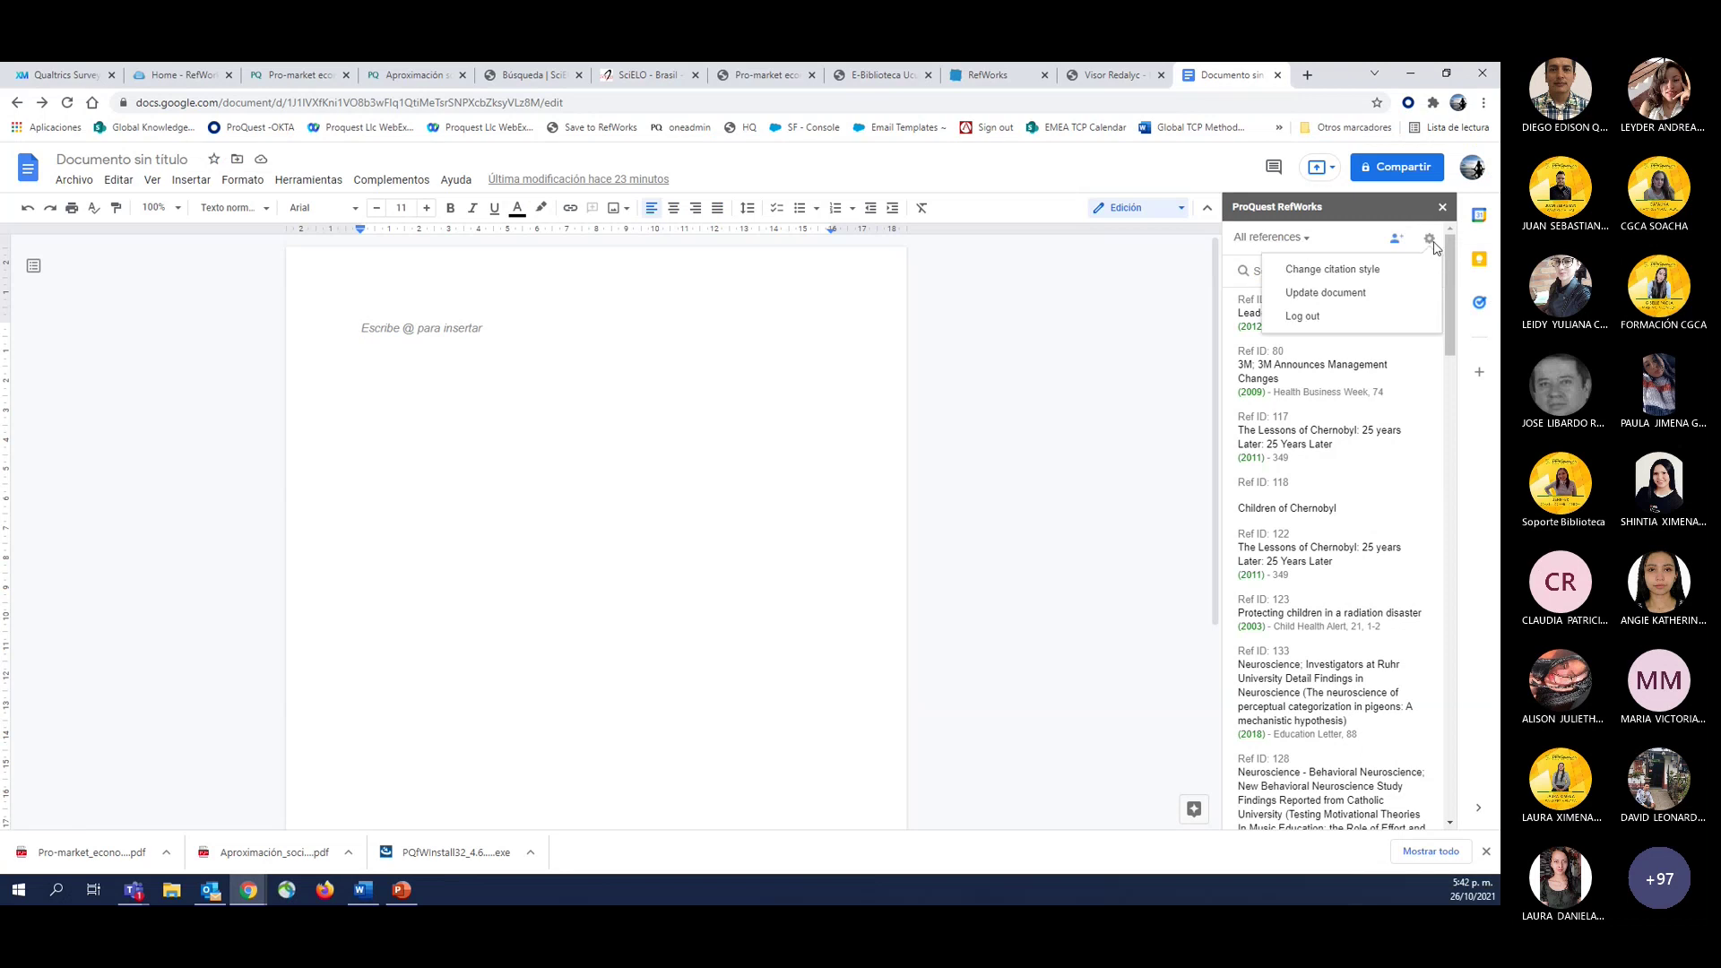
left_click(717, 511)
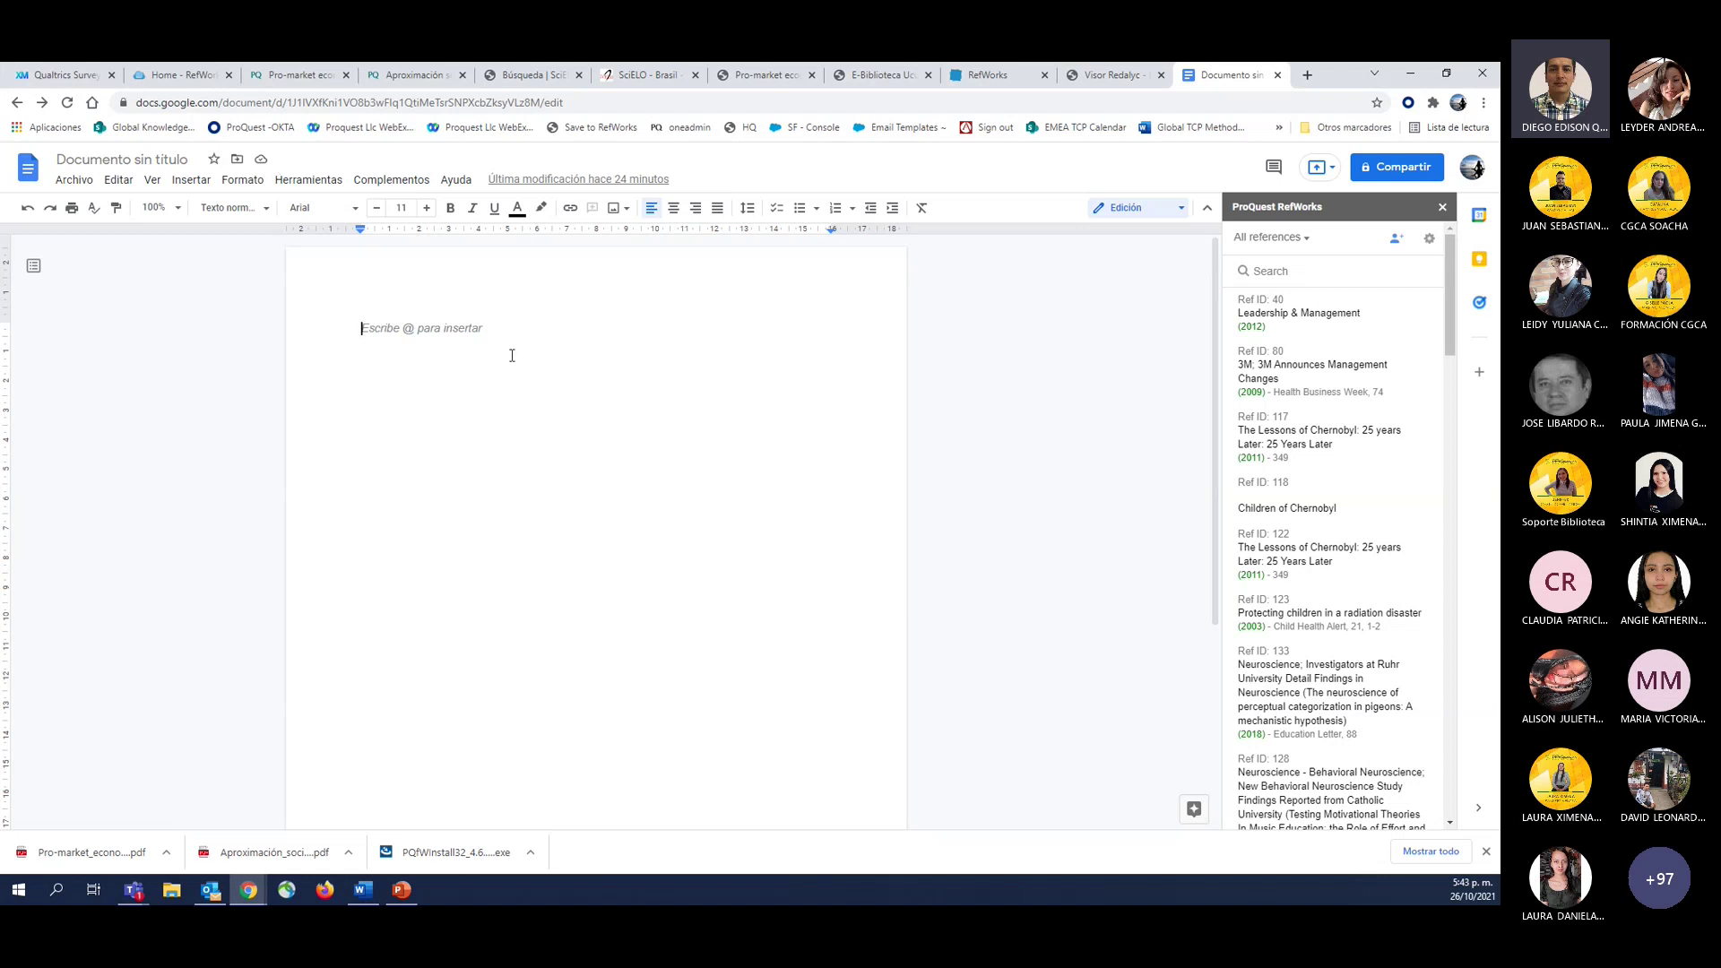
Close the SciELO - Brasil tab, keeping the untitled Google Doc and its RefWorks sidebar.
left_click(695, 75)
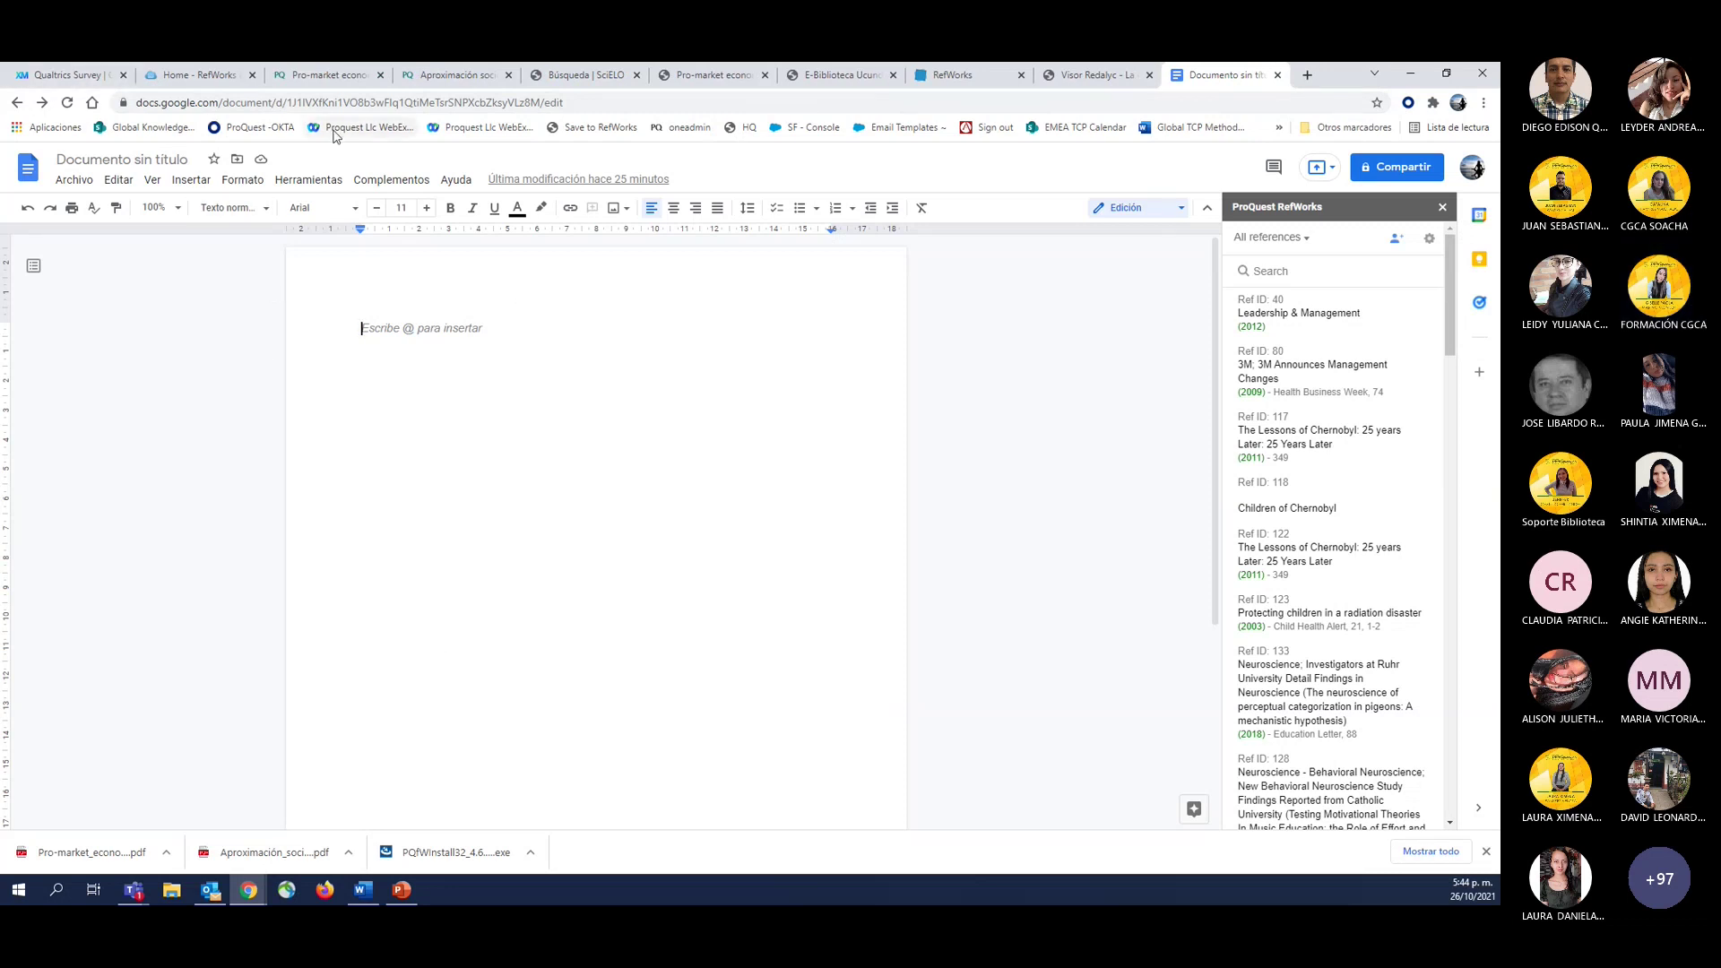
In the RefWorks tab, open Gestionar proyectos from the Untitled Project menu to list all projects.
left_click(946, 74)
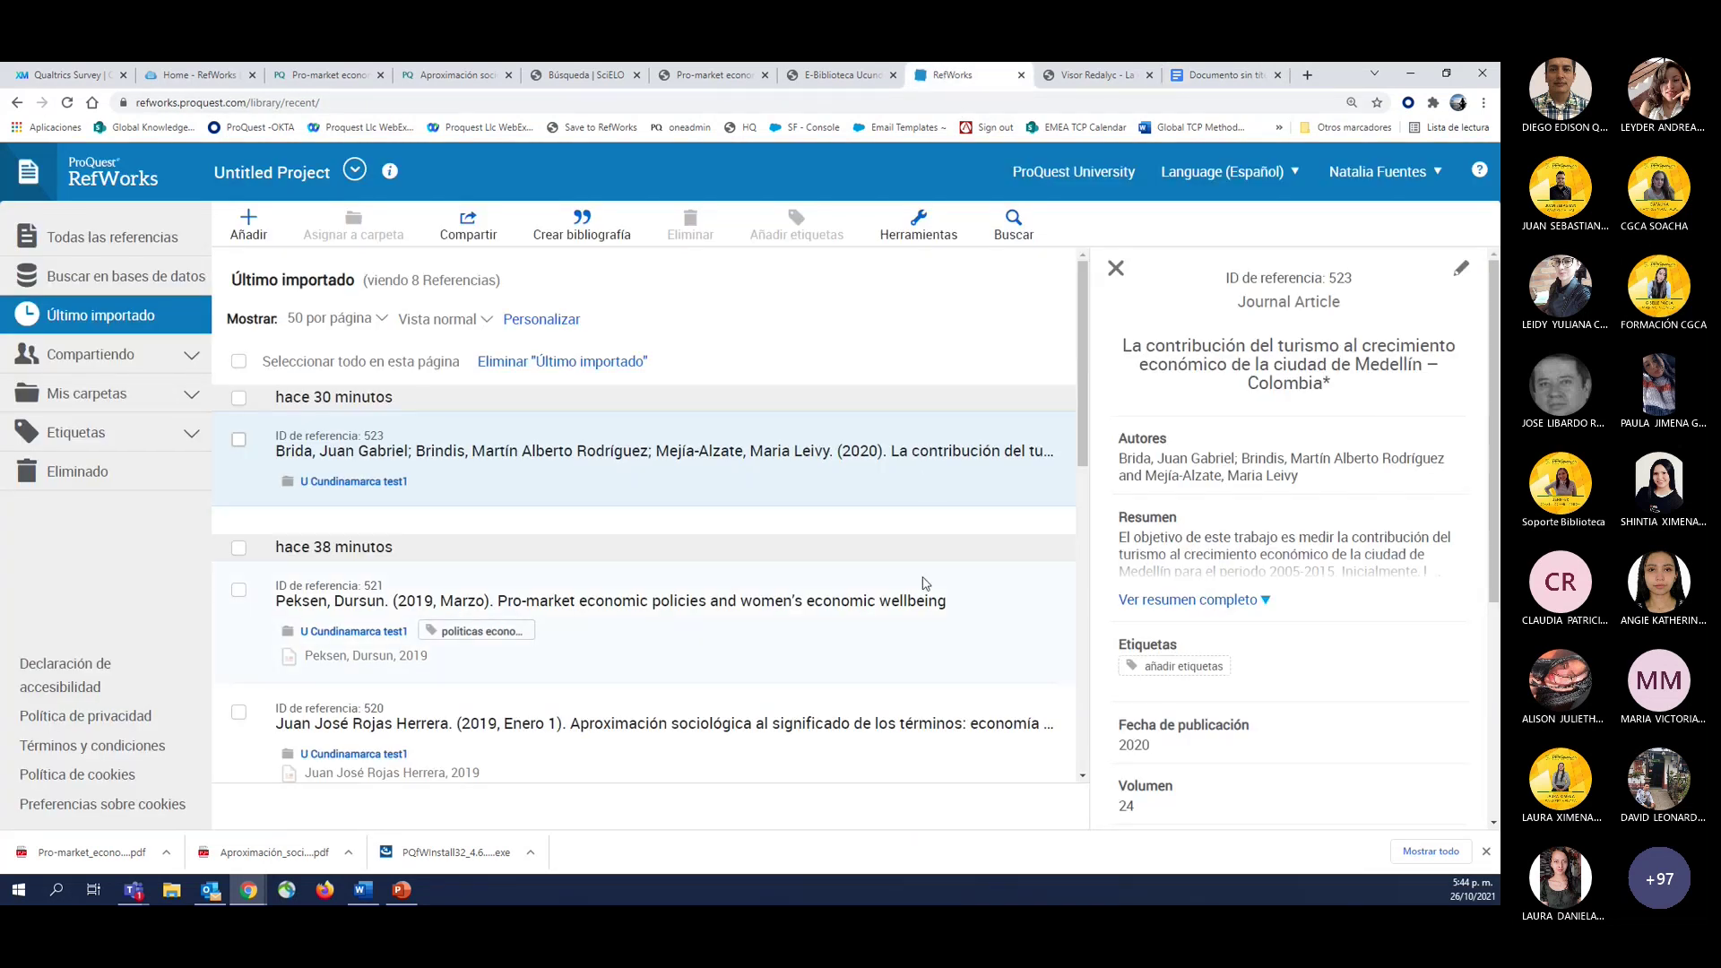
scroll(926, 584, "down", 2)
scroll(926, 583, "down", 2)
scroll(926, 583, "up", 4)
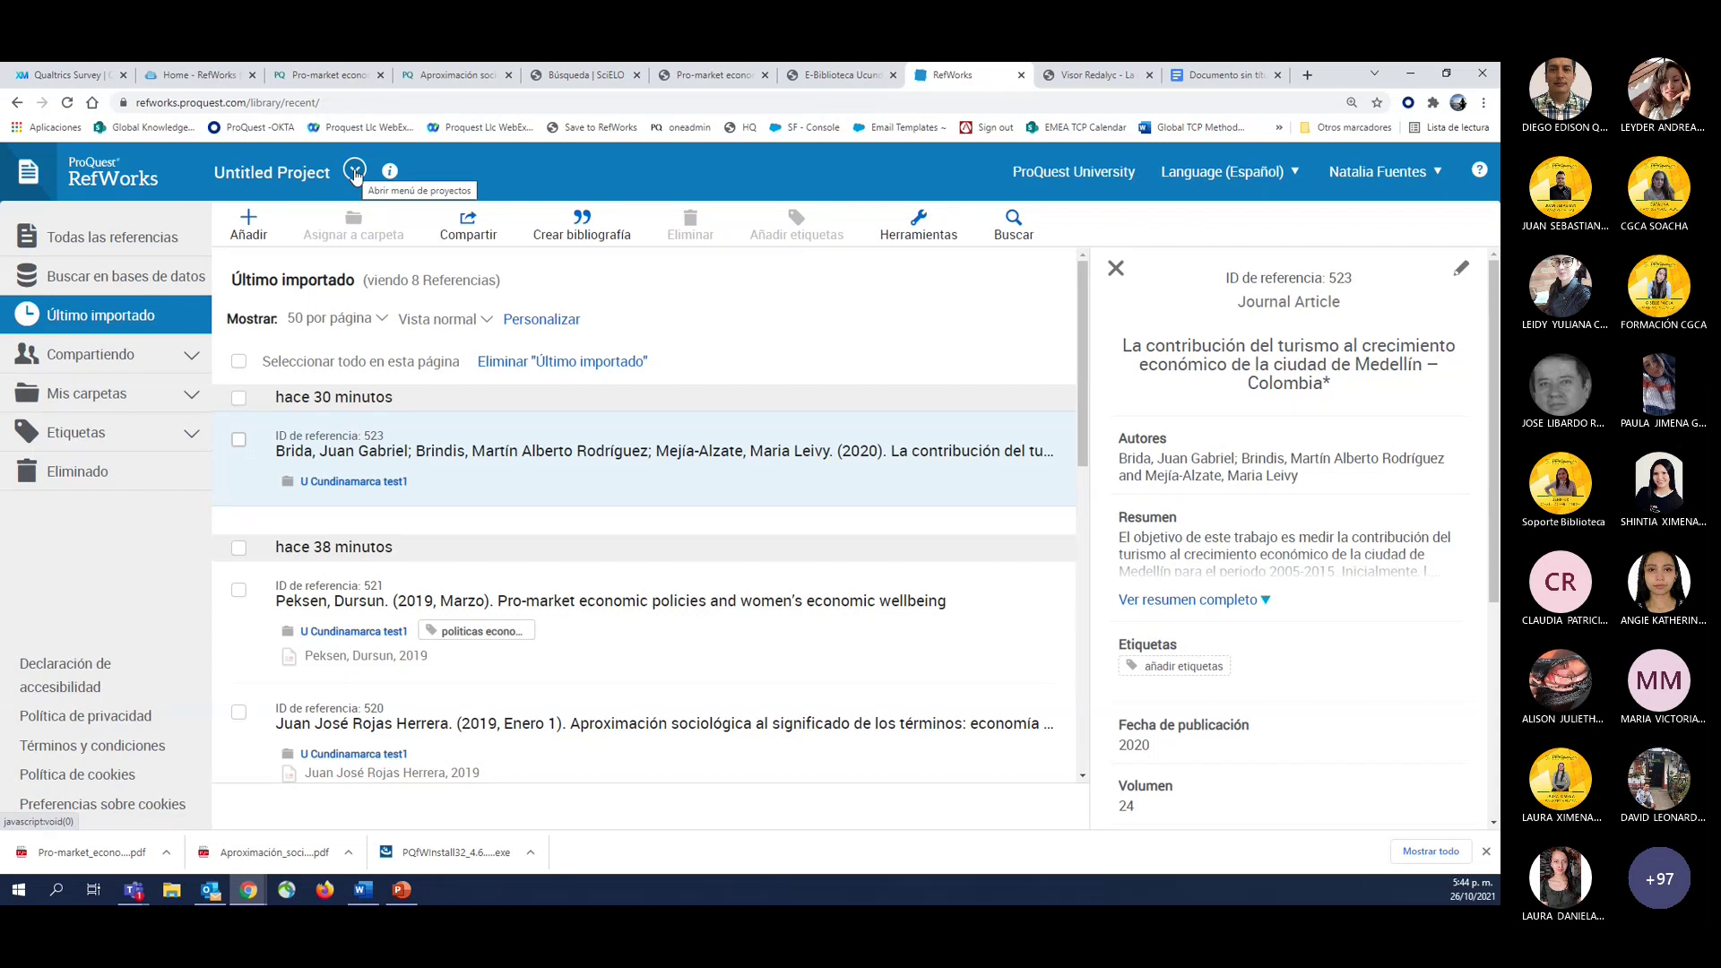
left_click(356, 174)
left_click(386, 461)
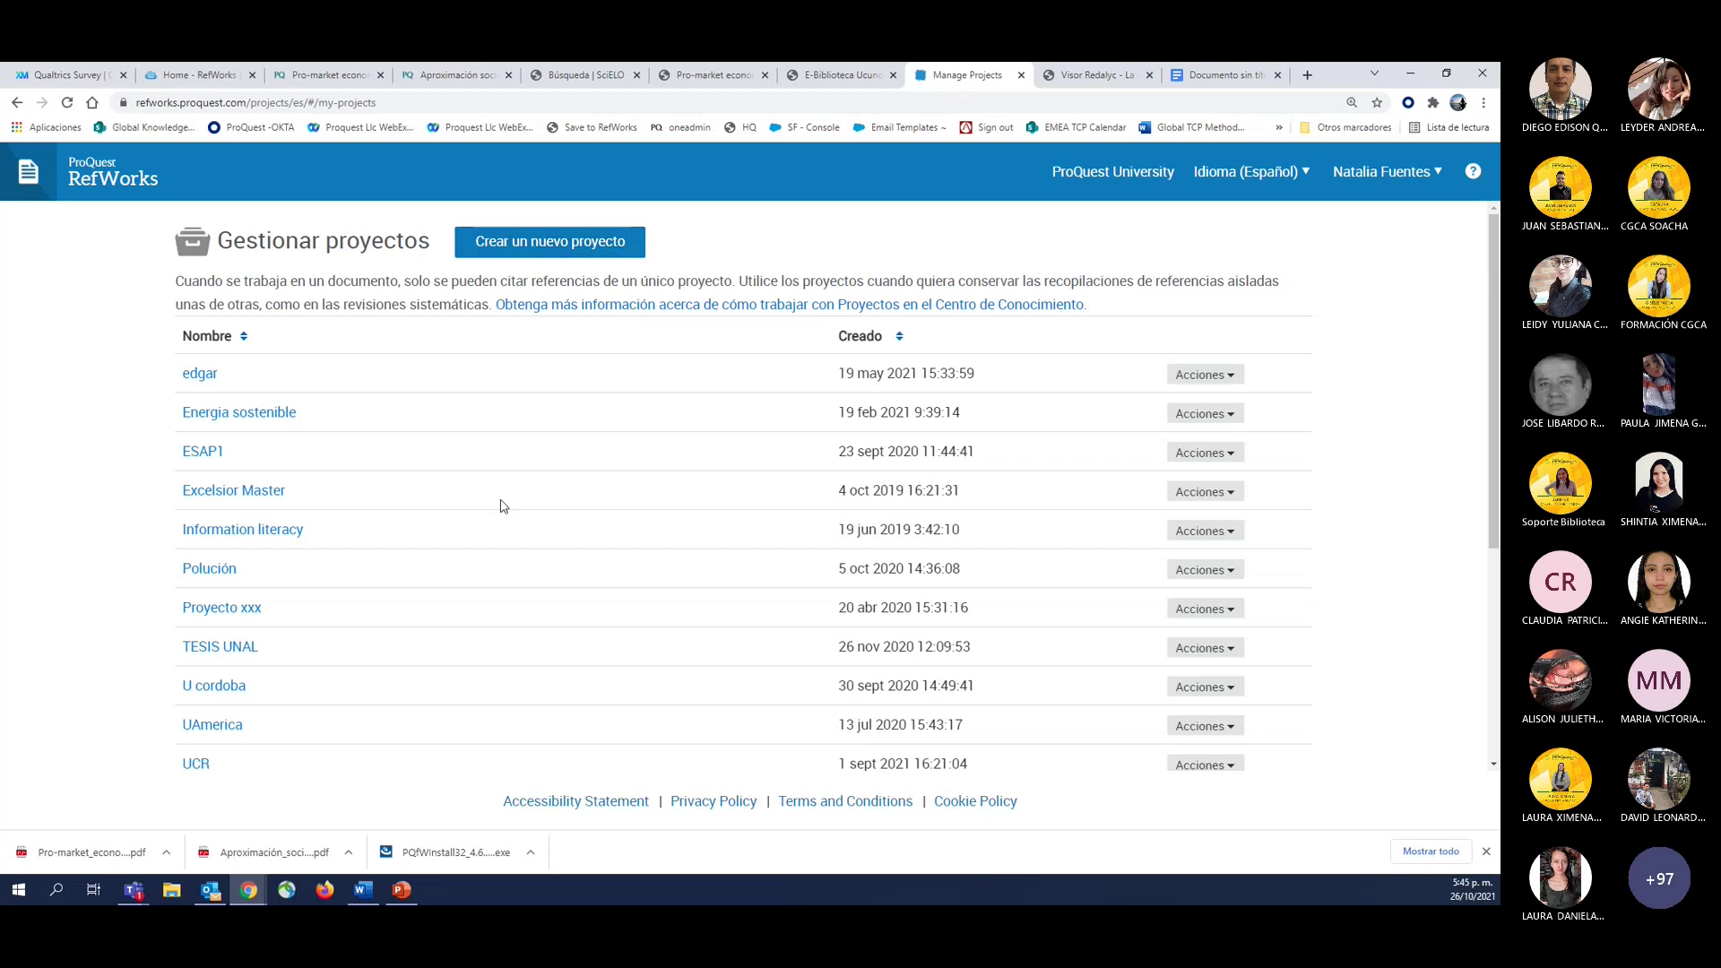
Add and save a new RefWorks project called 'Cundinamarca Test'.
scroll(476, 439, "down", 4)
scroll(476, 438, "up", 4)
left_click(550, 242)
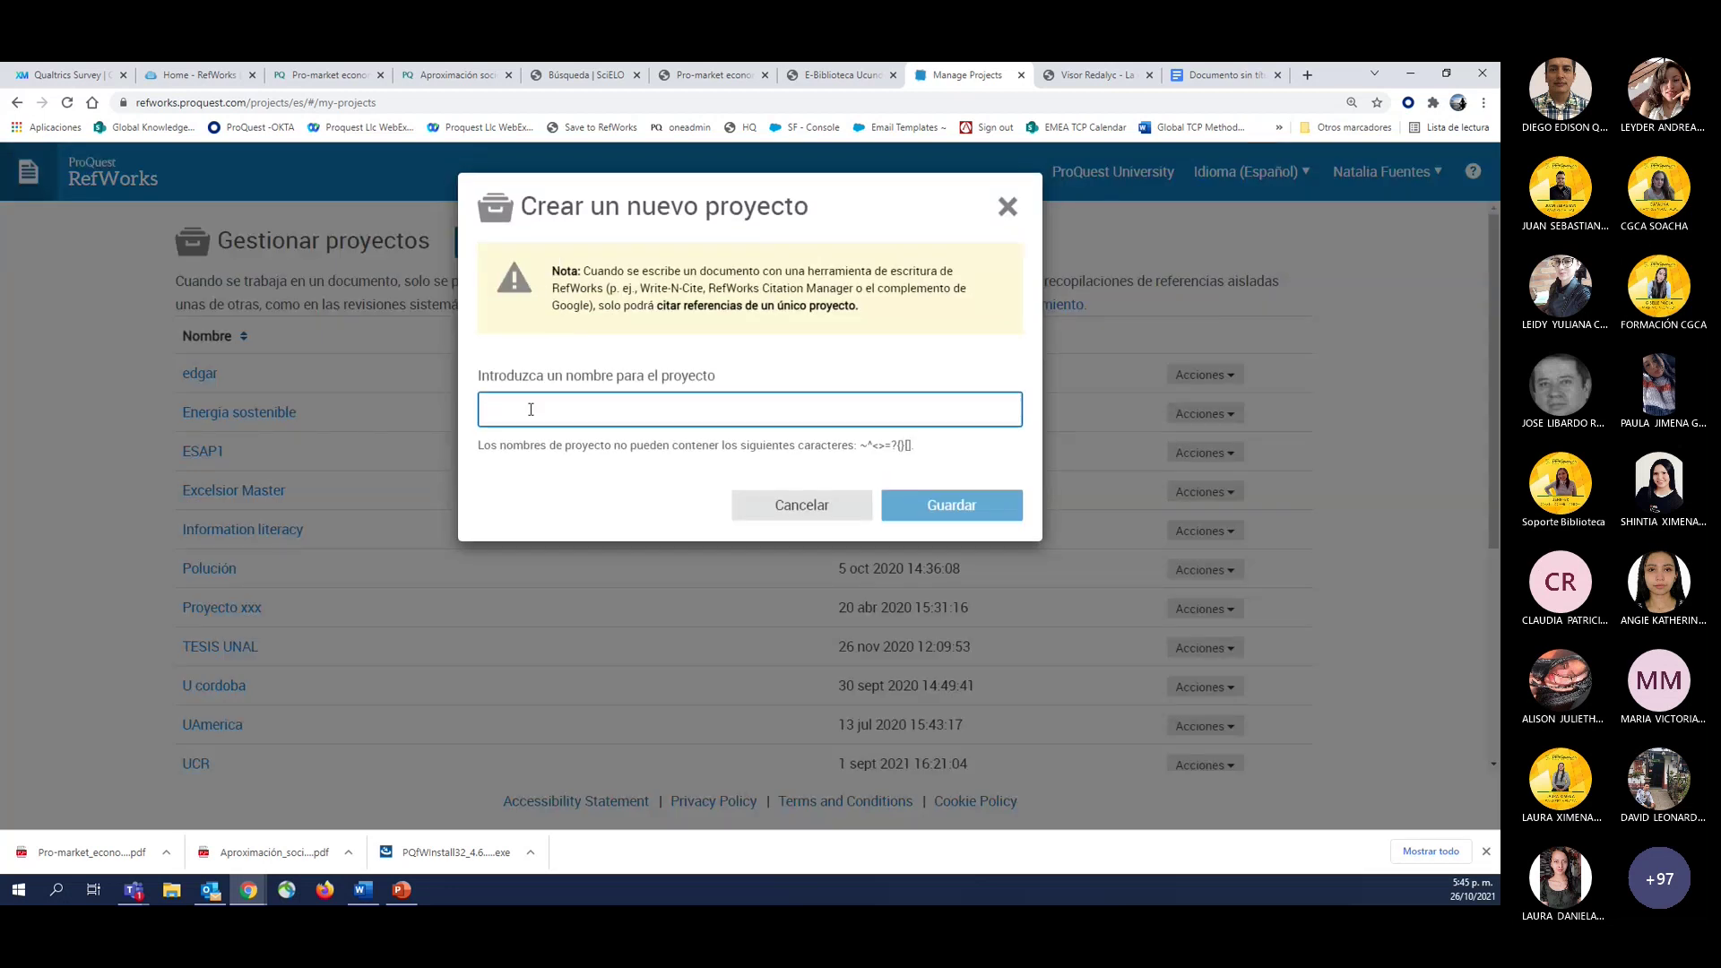
type("Cun")
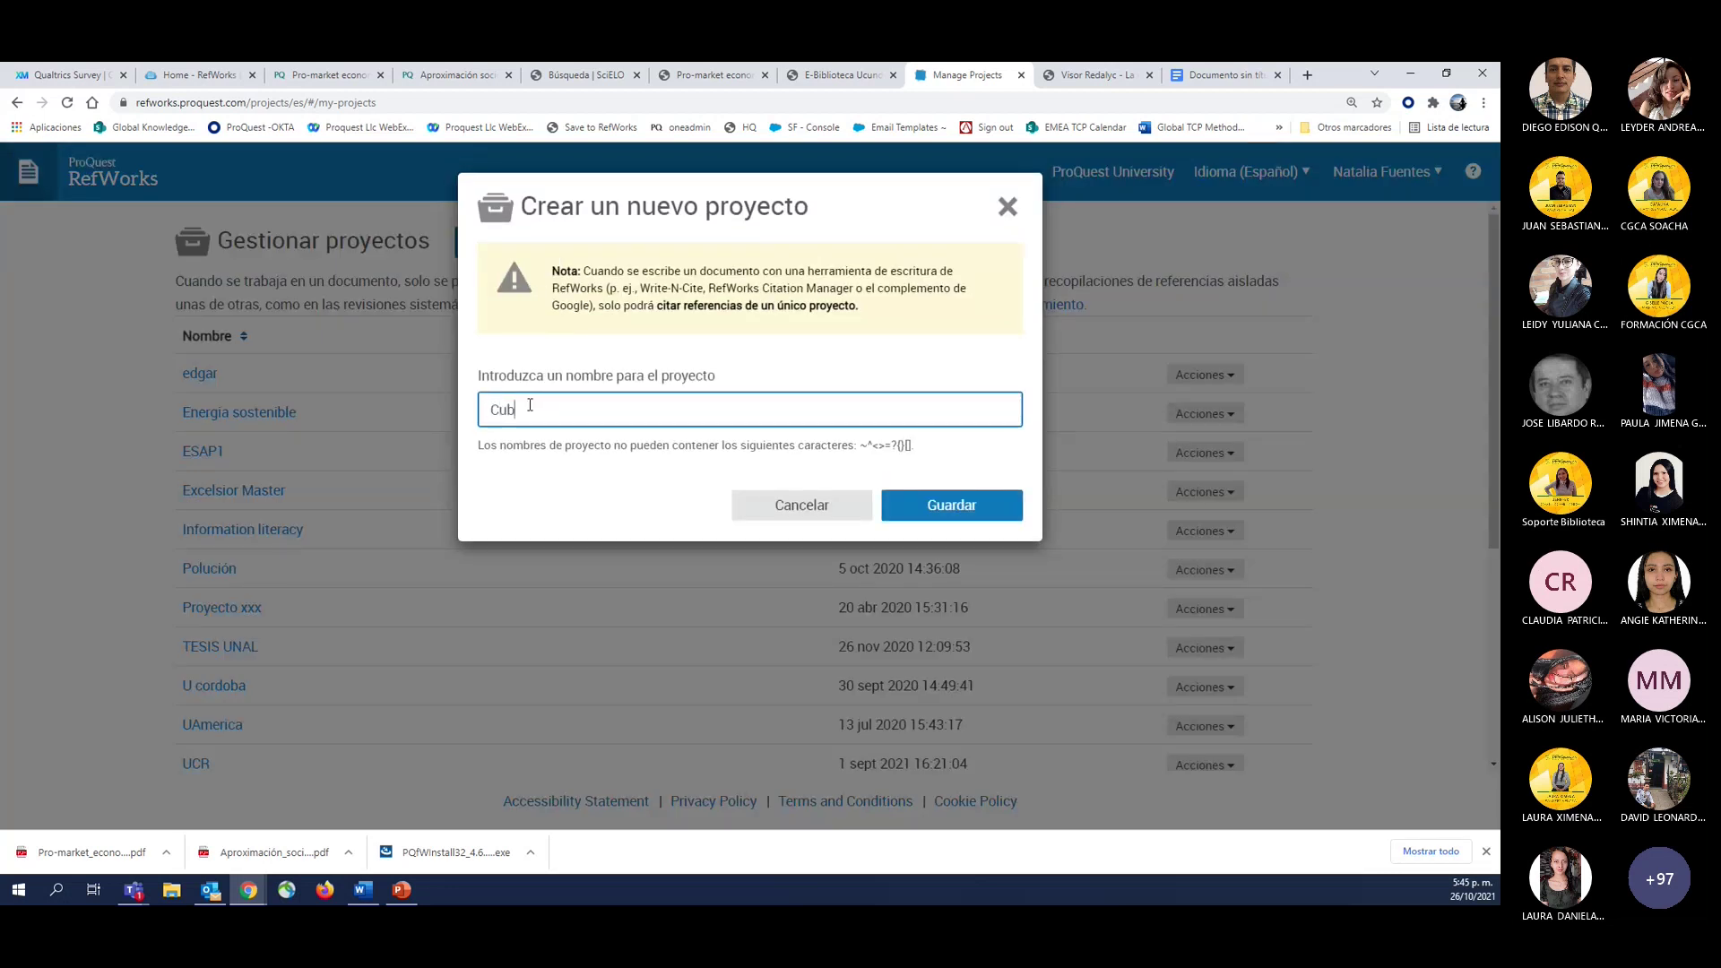
type("dinamarca Test")
left_click(942, 517)
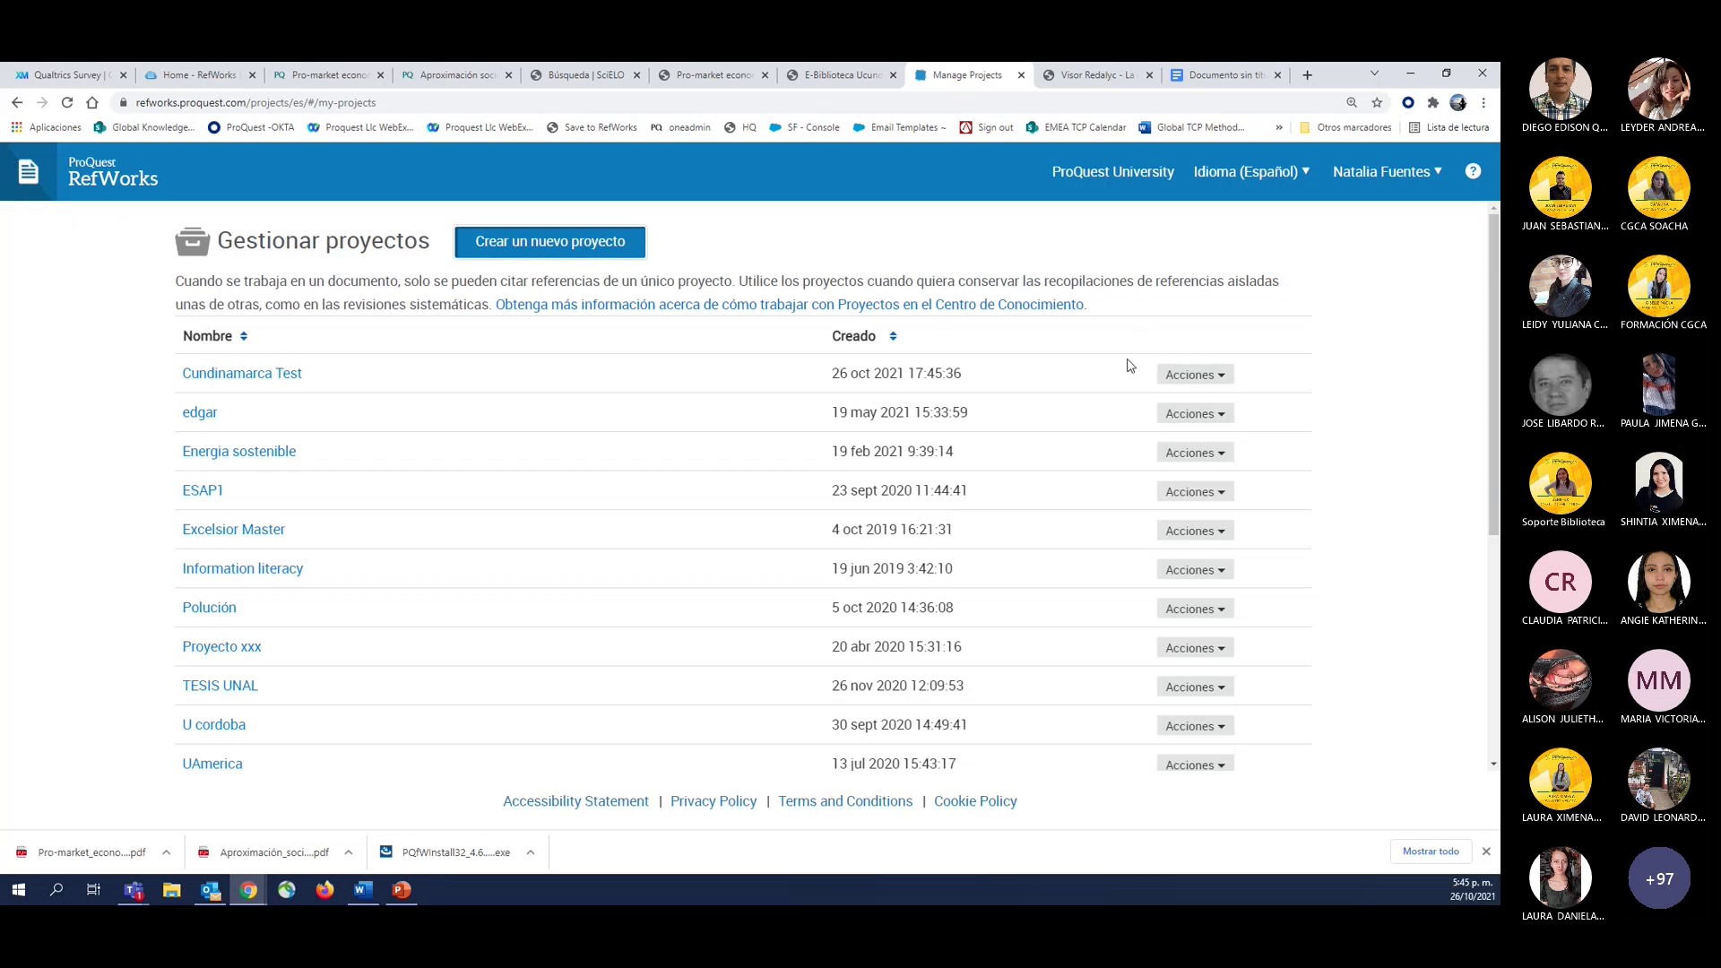
left_click(1192, 378)
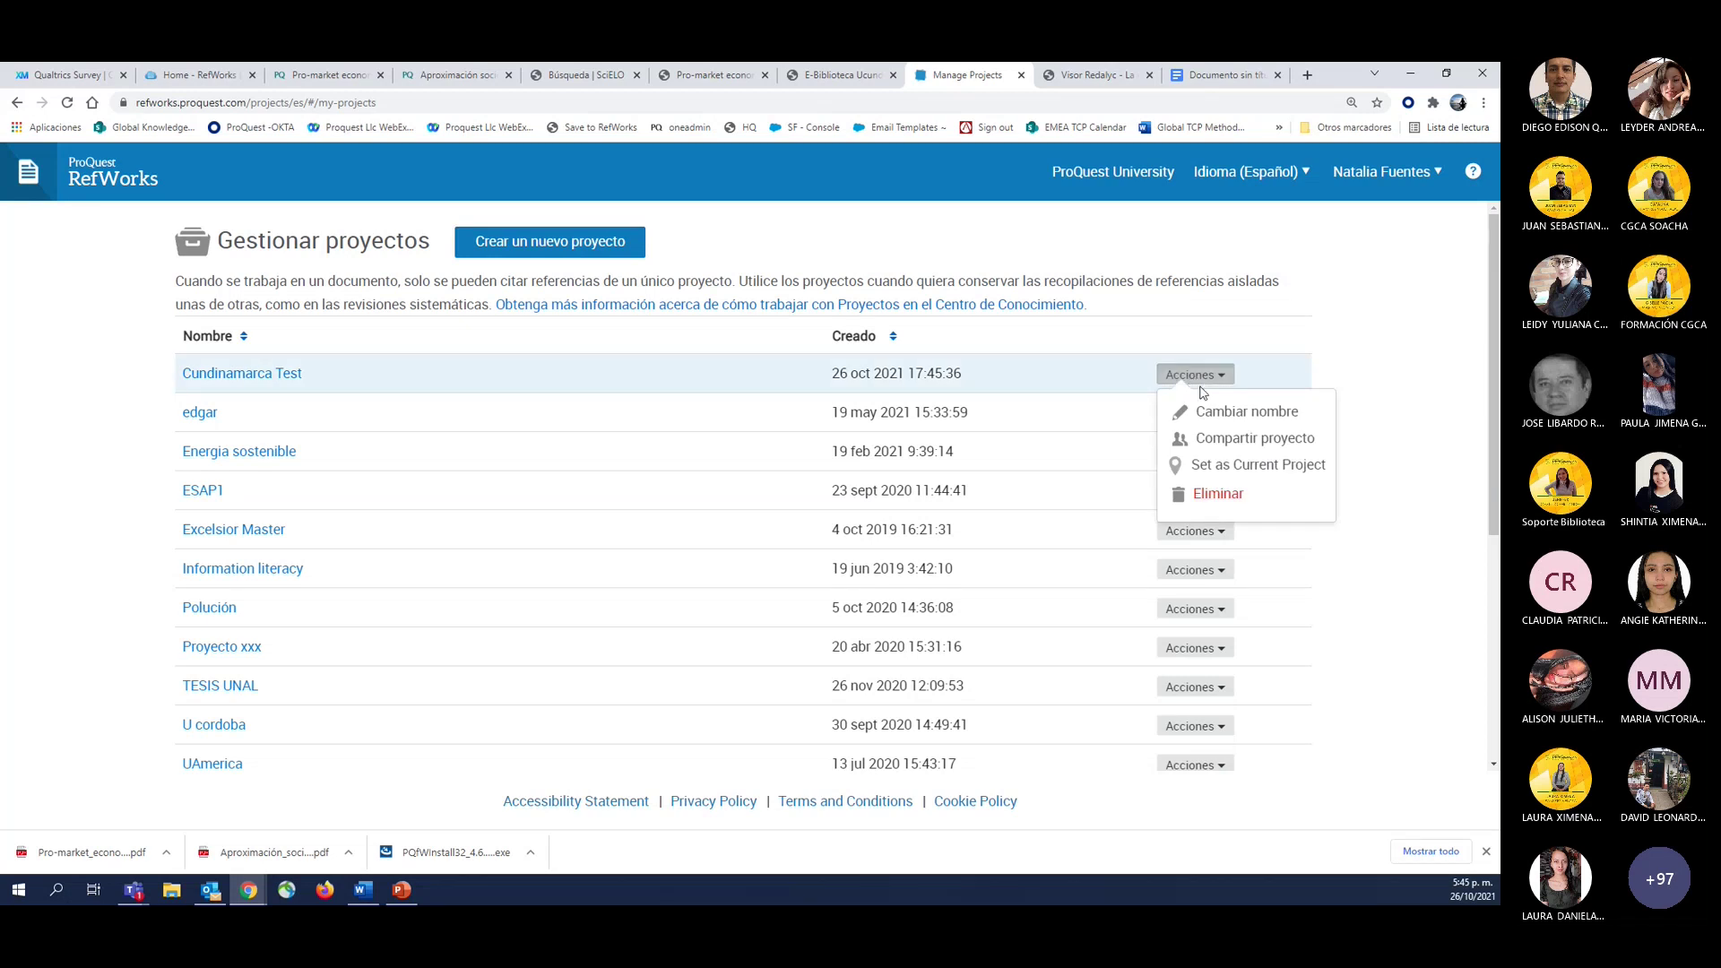
left_click(1219, 439)
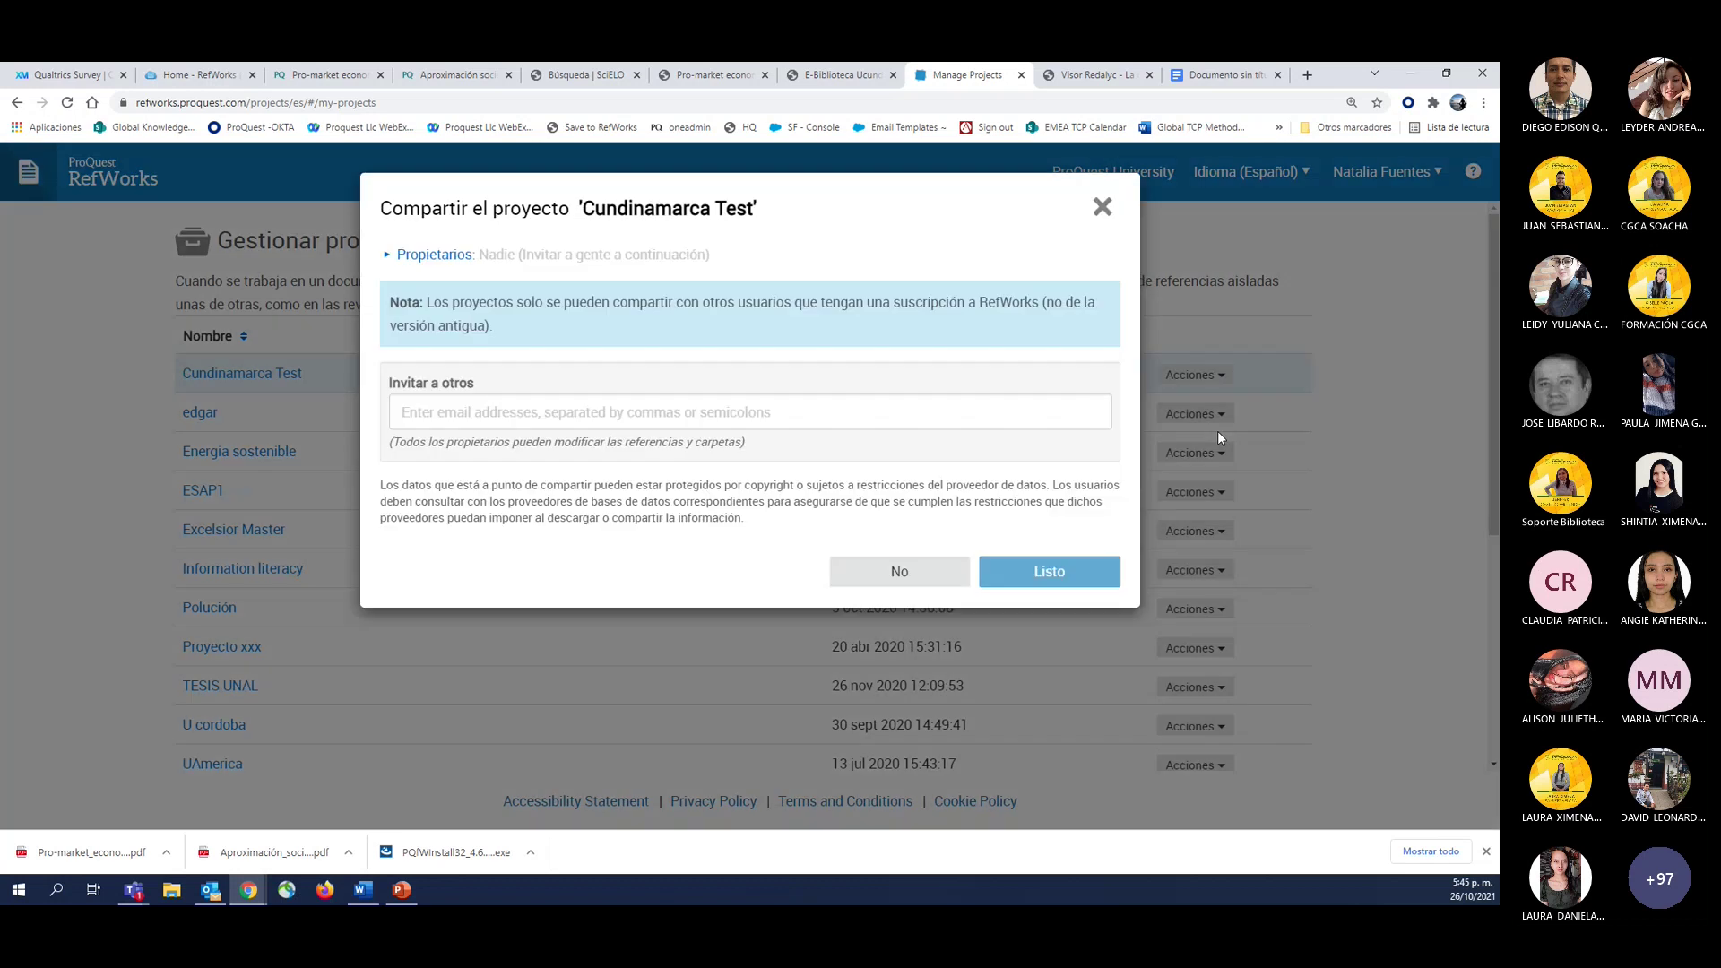
left_click(422, 417)
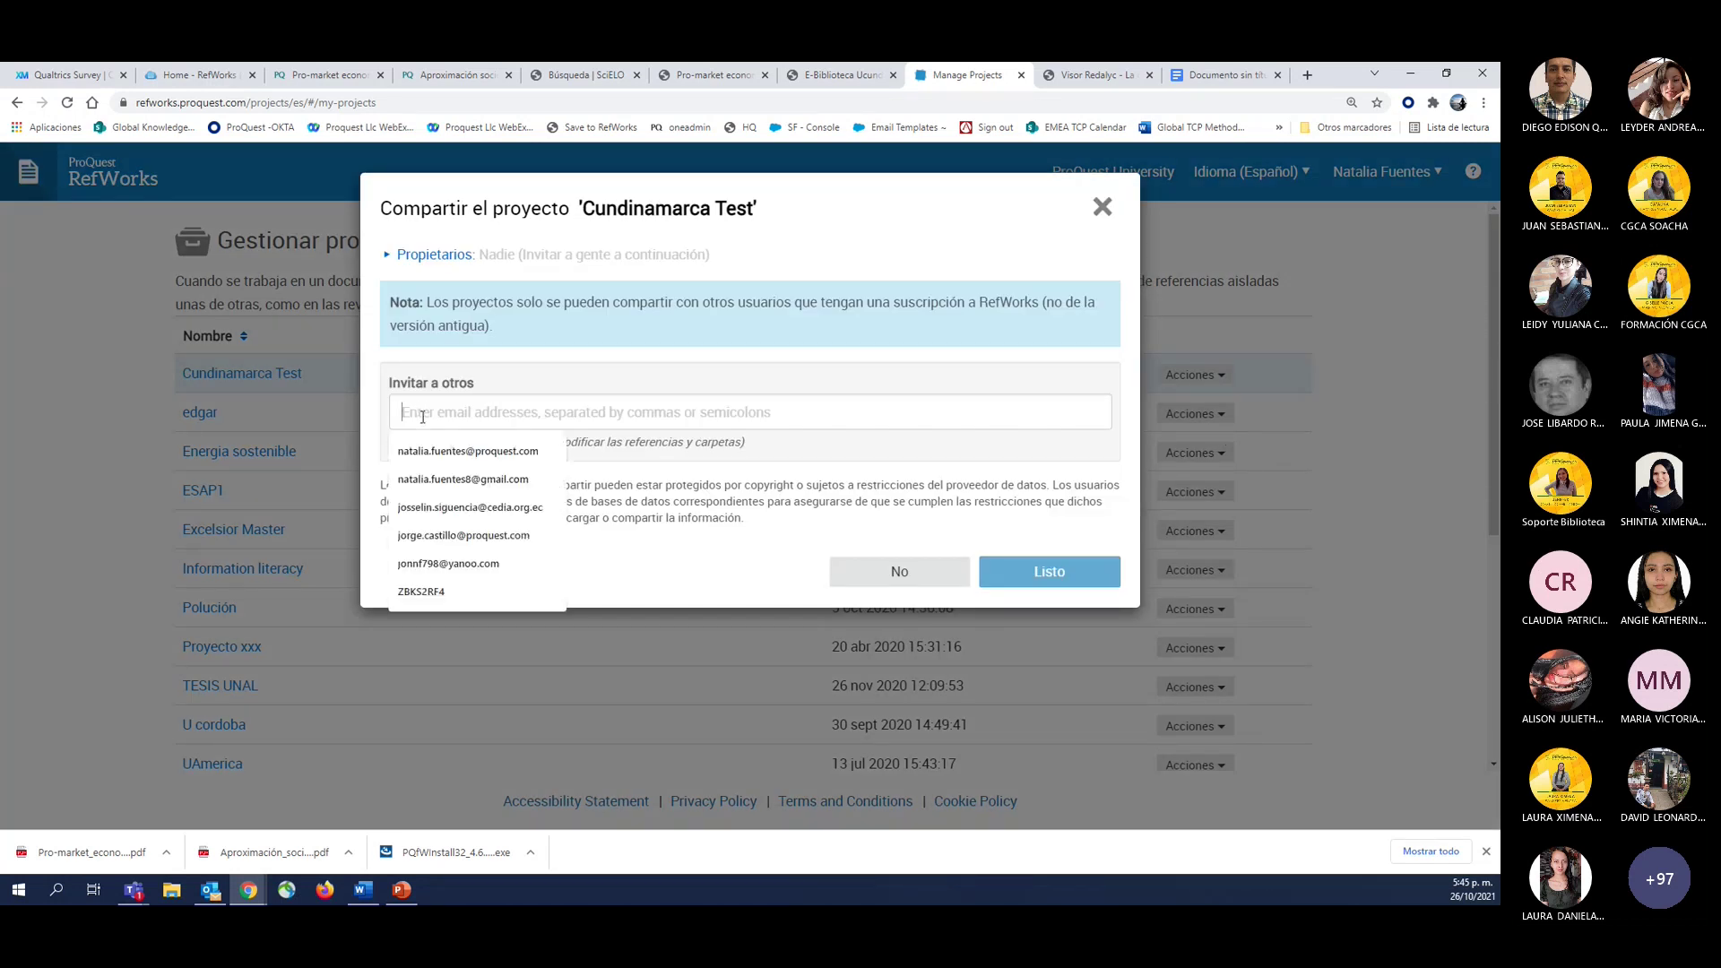
left_click(565, 381)
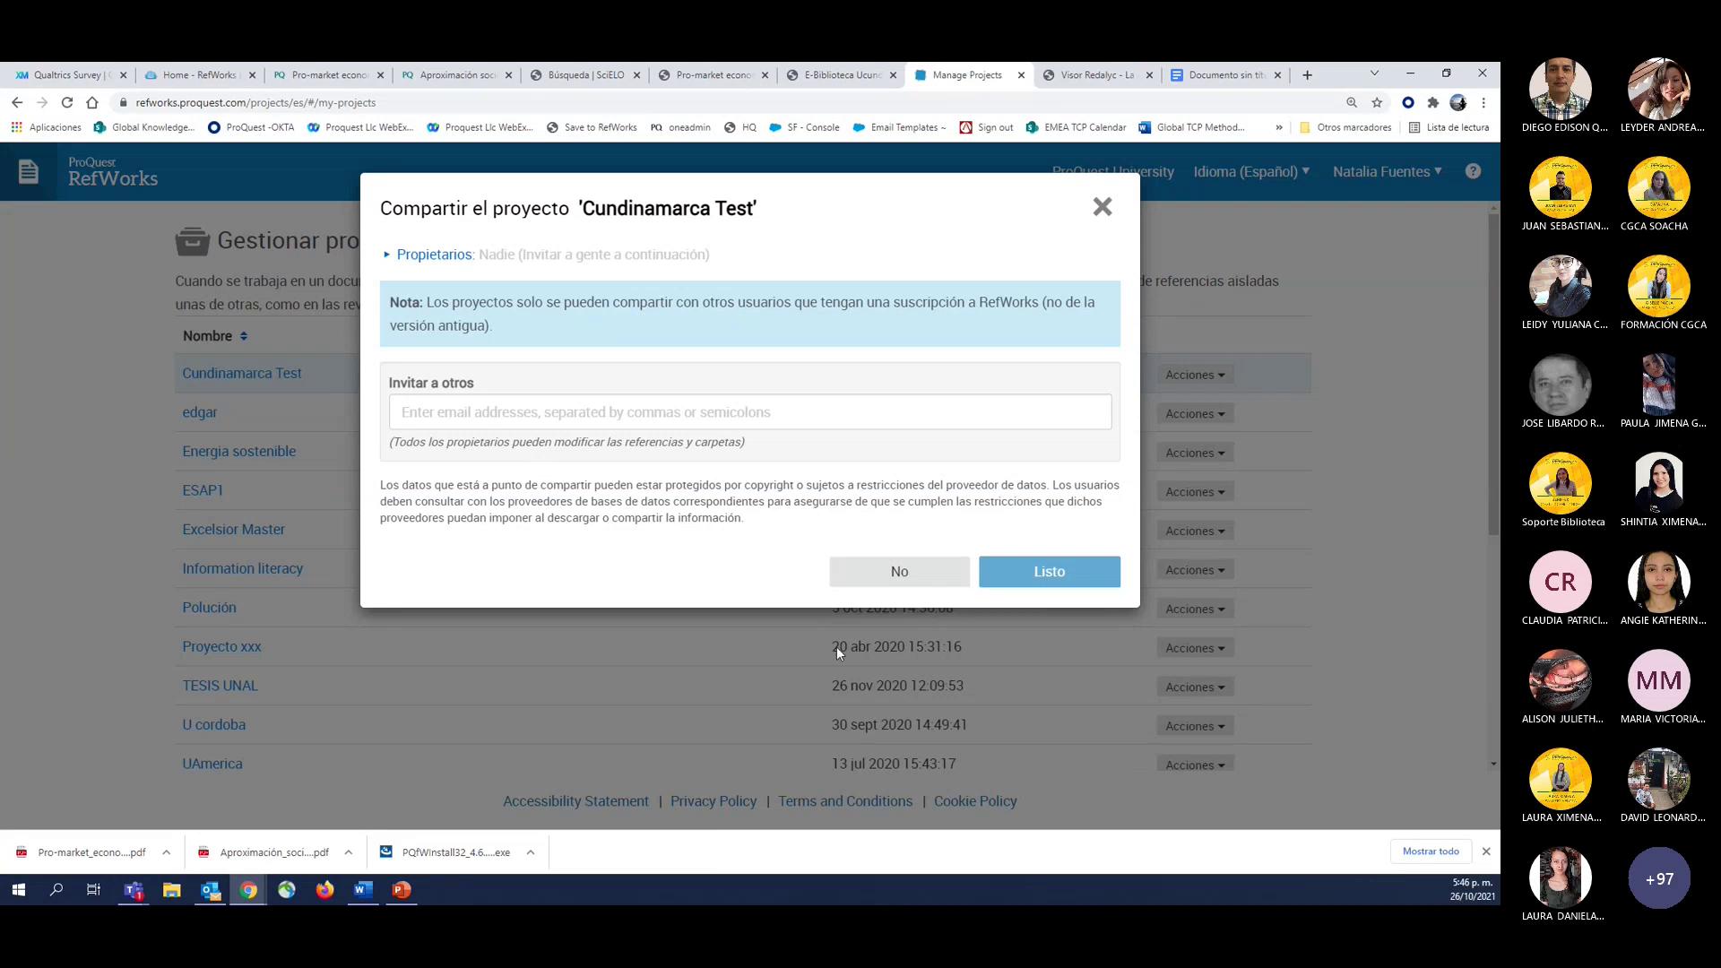
left_click(1102, 207)
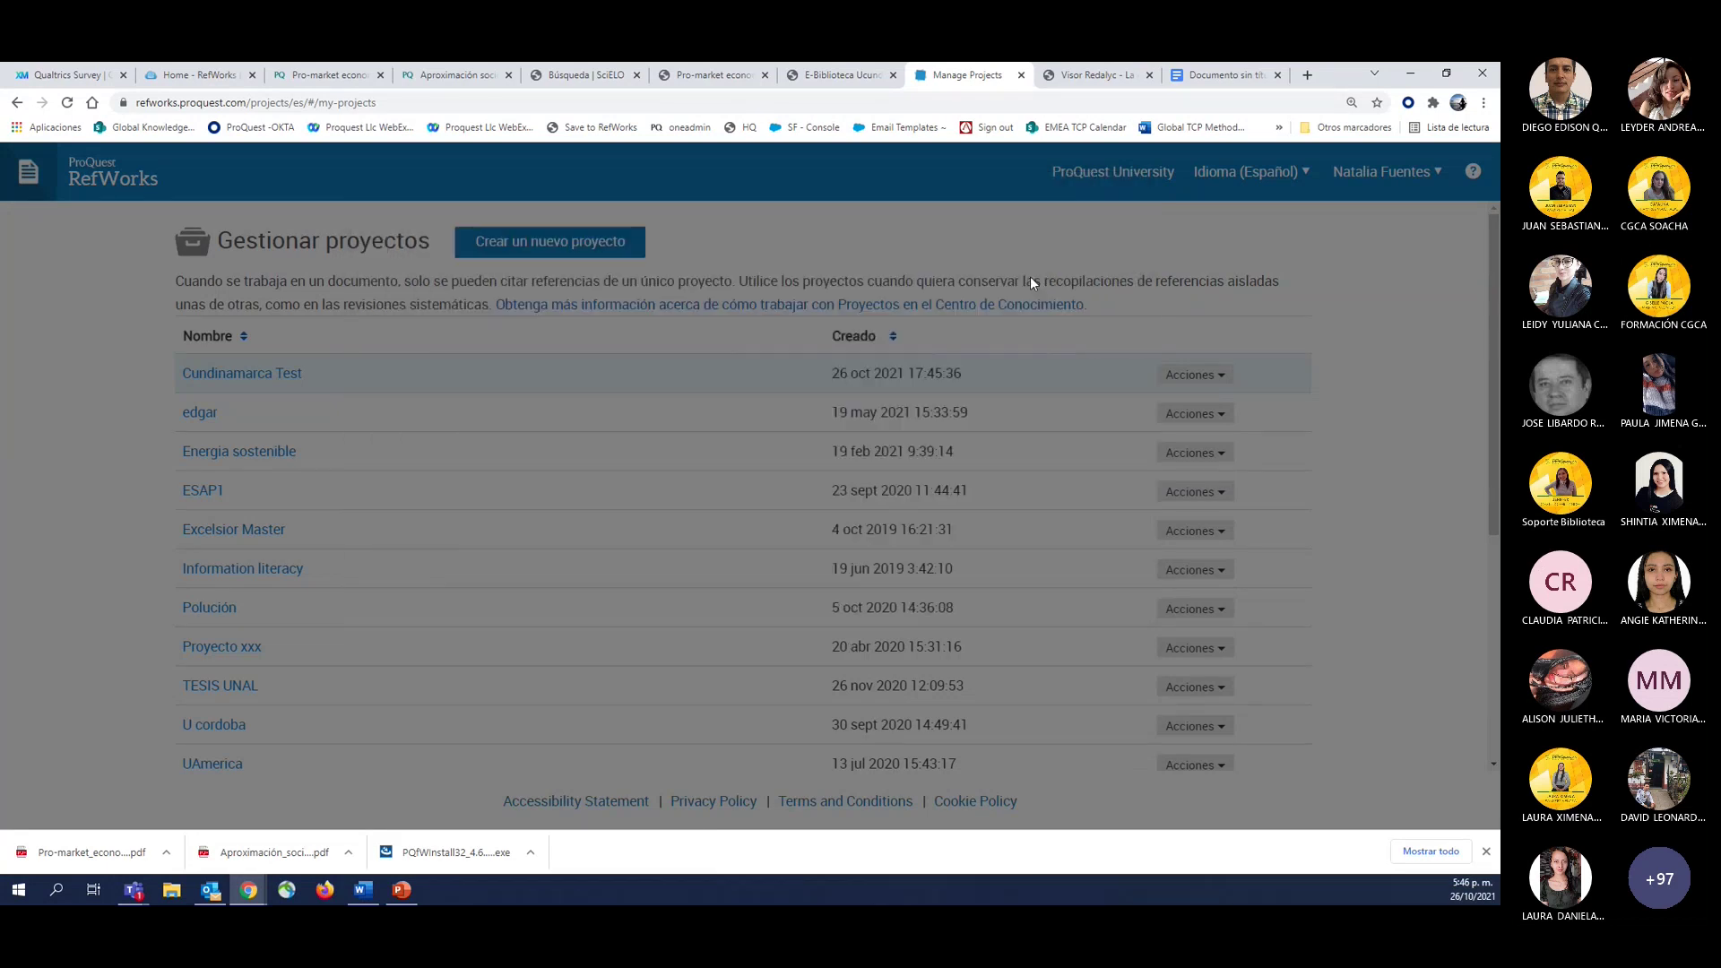
Browse the empty Cundinamarca Test library's folders and references, then return to Untitled Project (387 references).
left_click(205, 382)
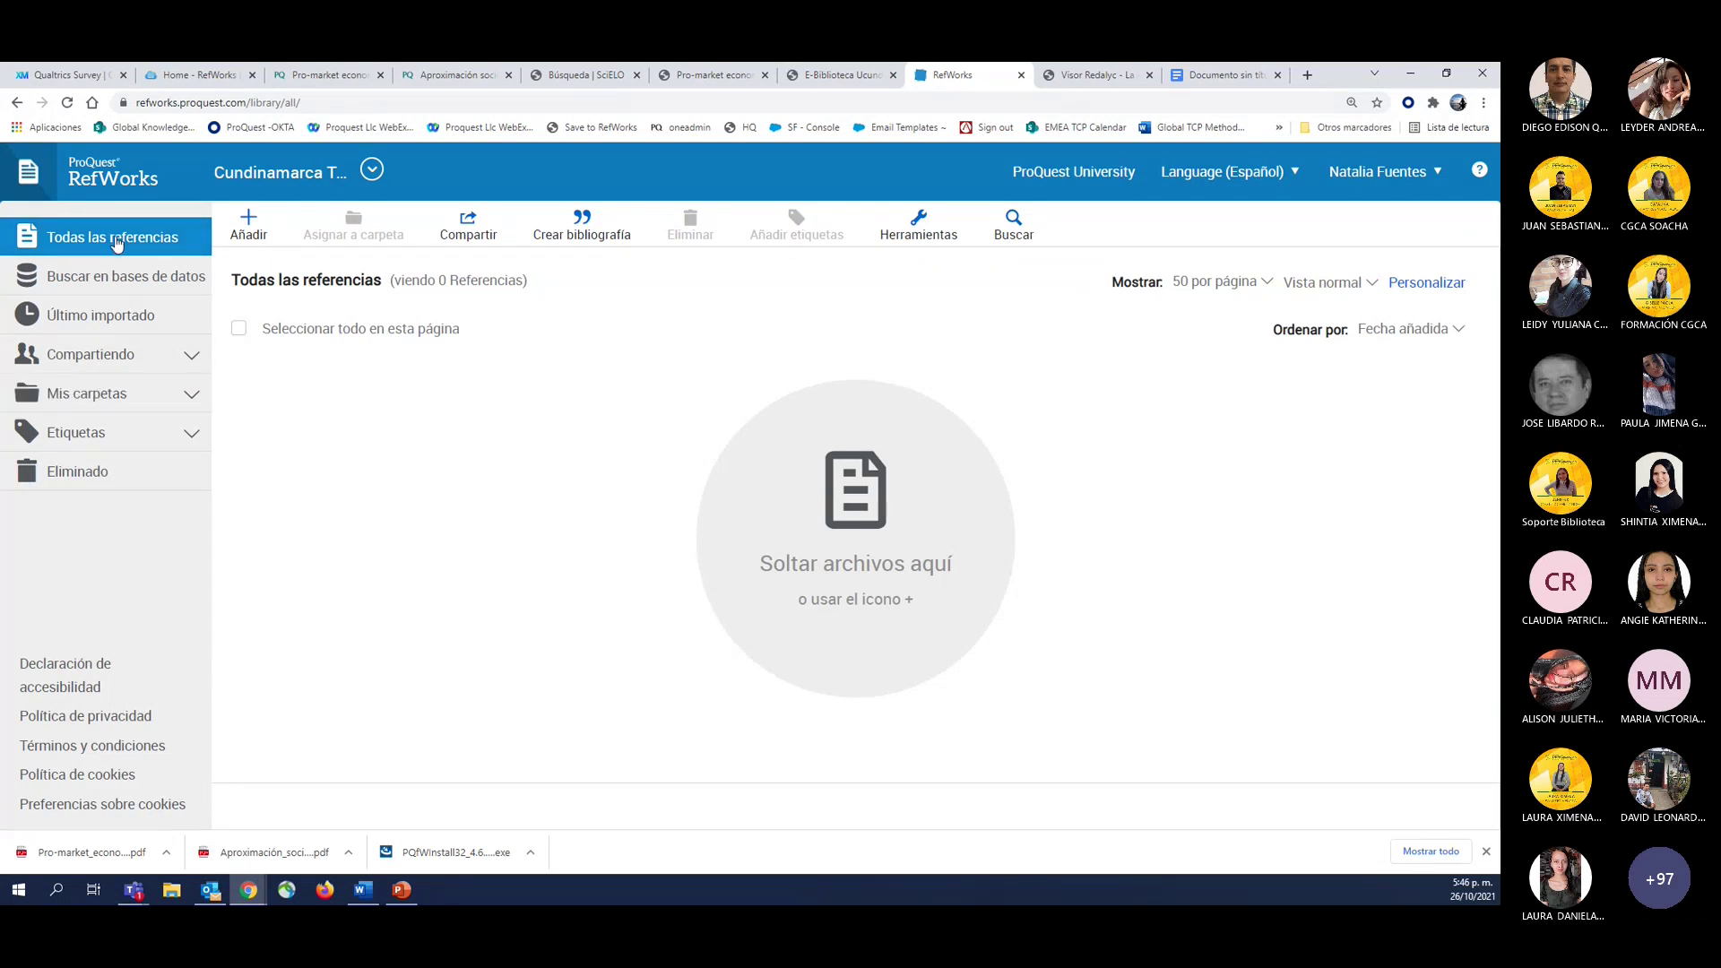
left_click(115, 355)
left_click(115, 452)
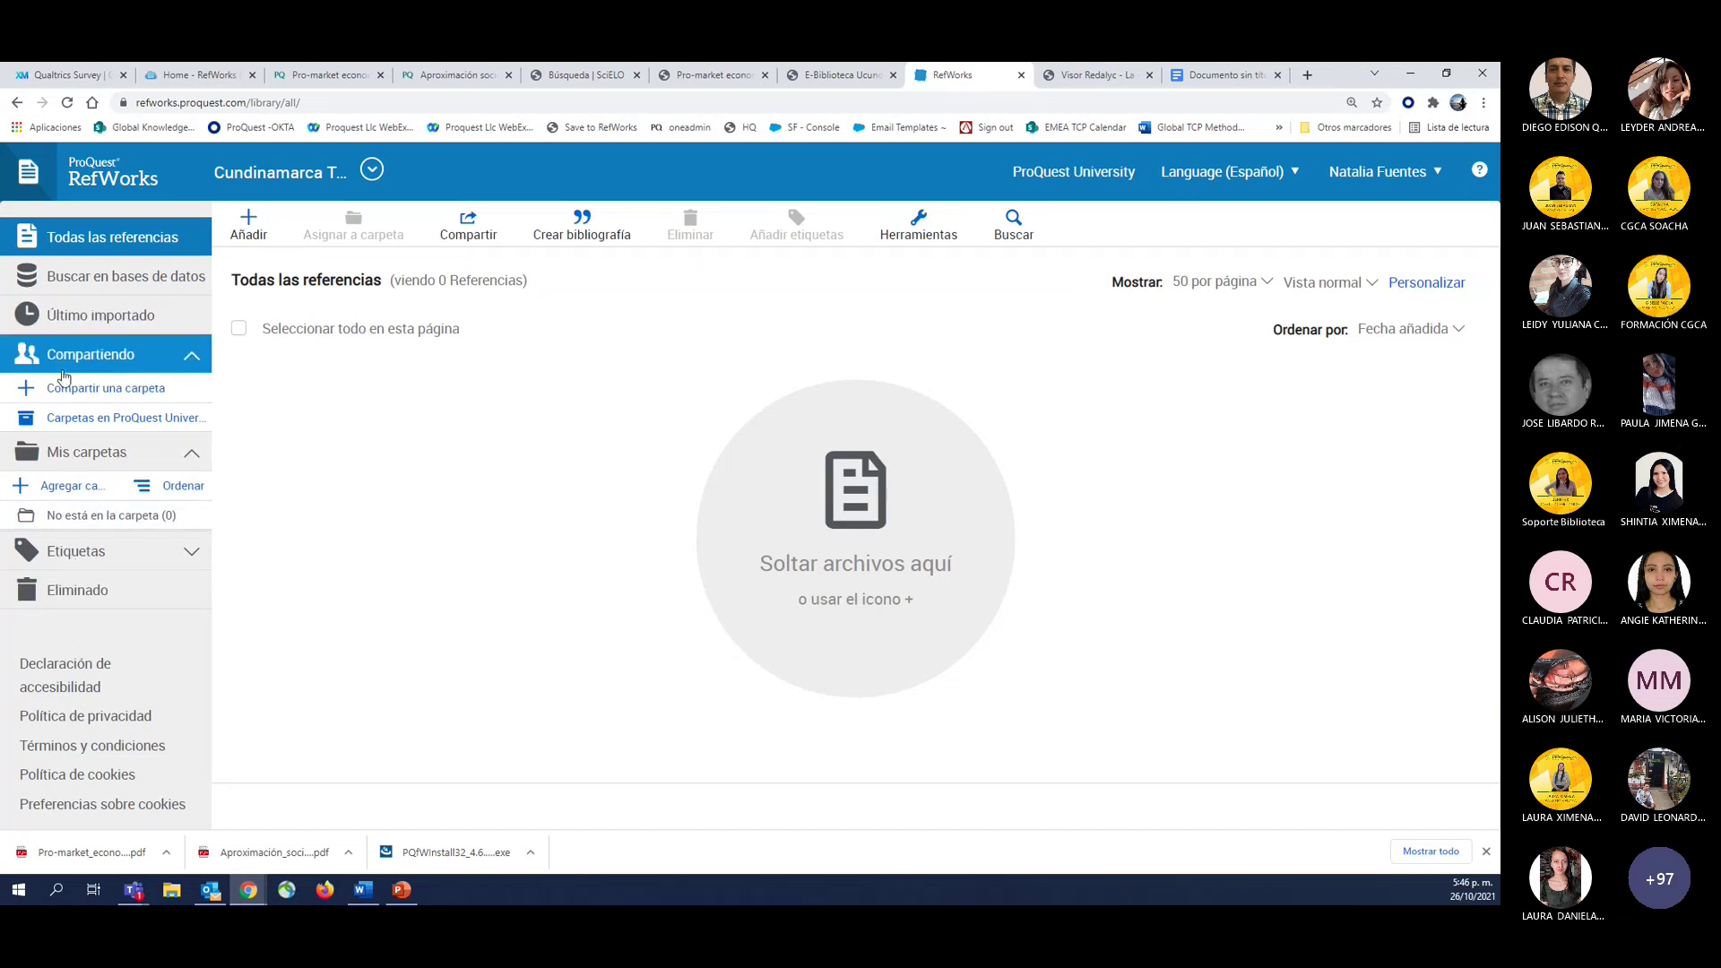
left_click(76, 314)
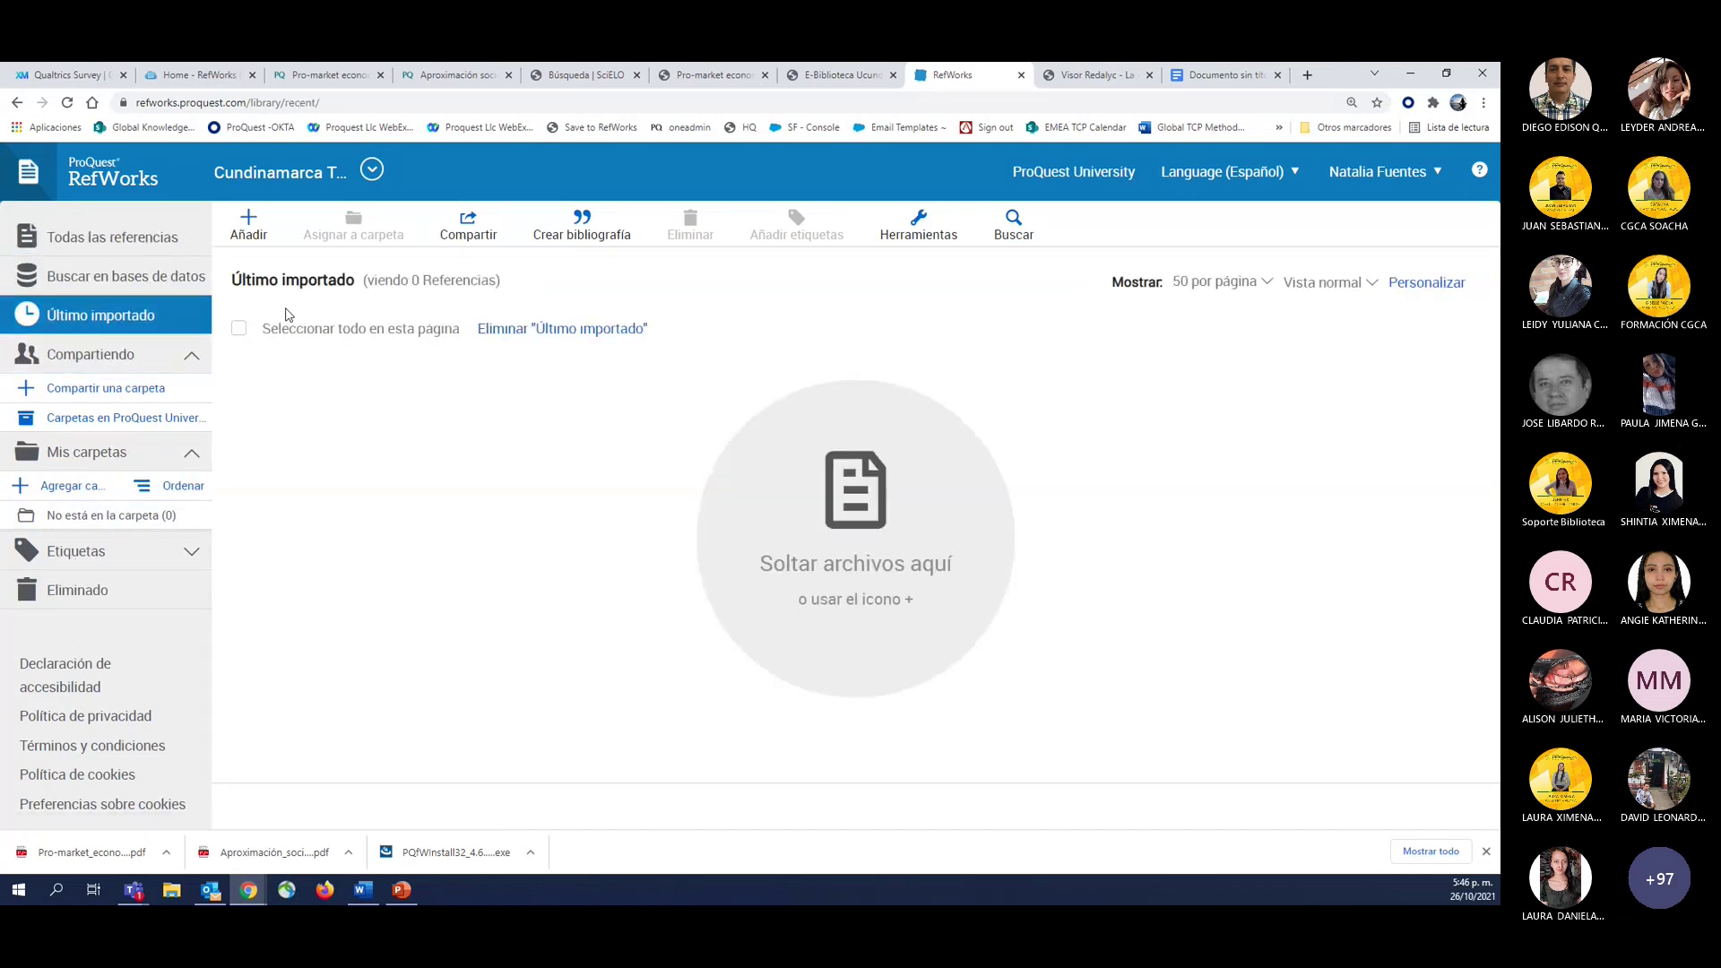
left_click(87, 247)
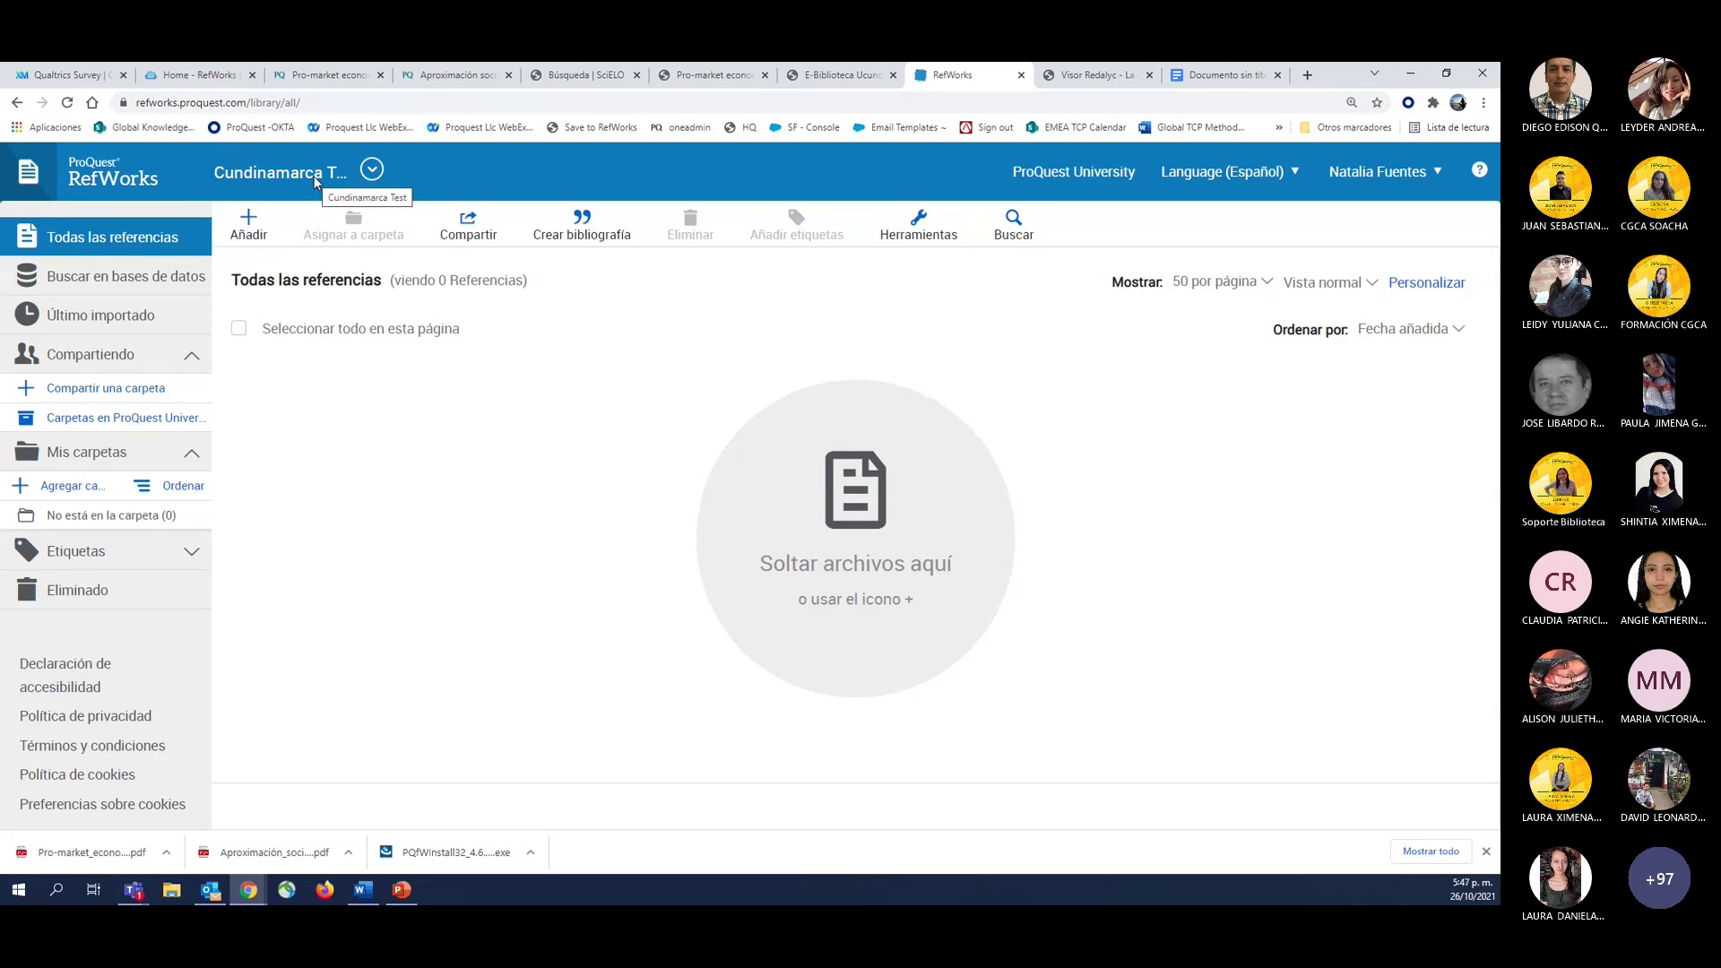
left_click(372, 169)
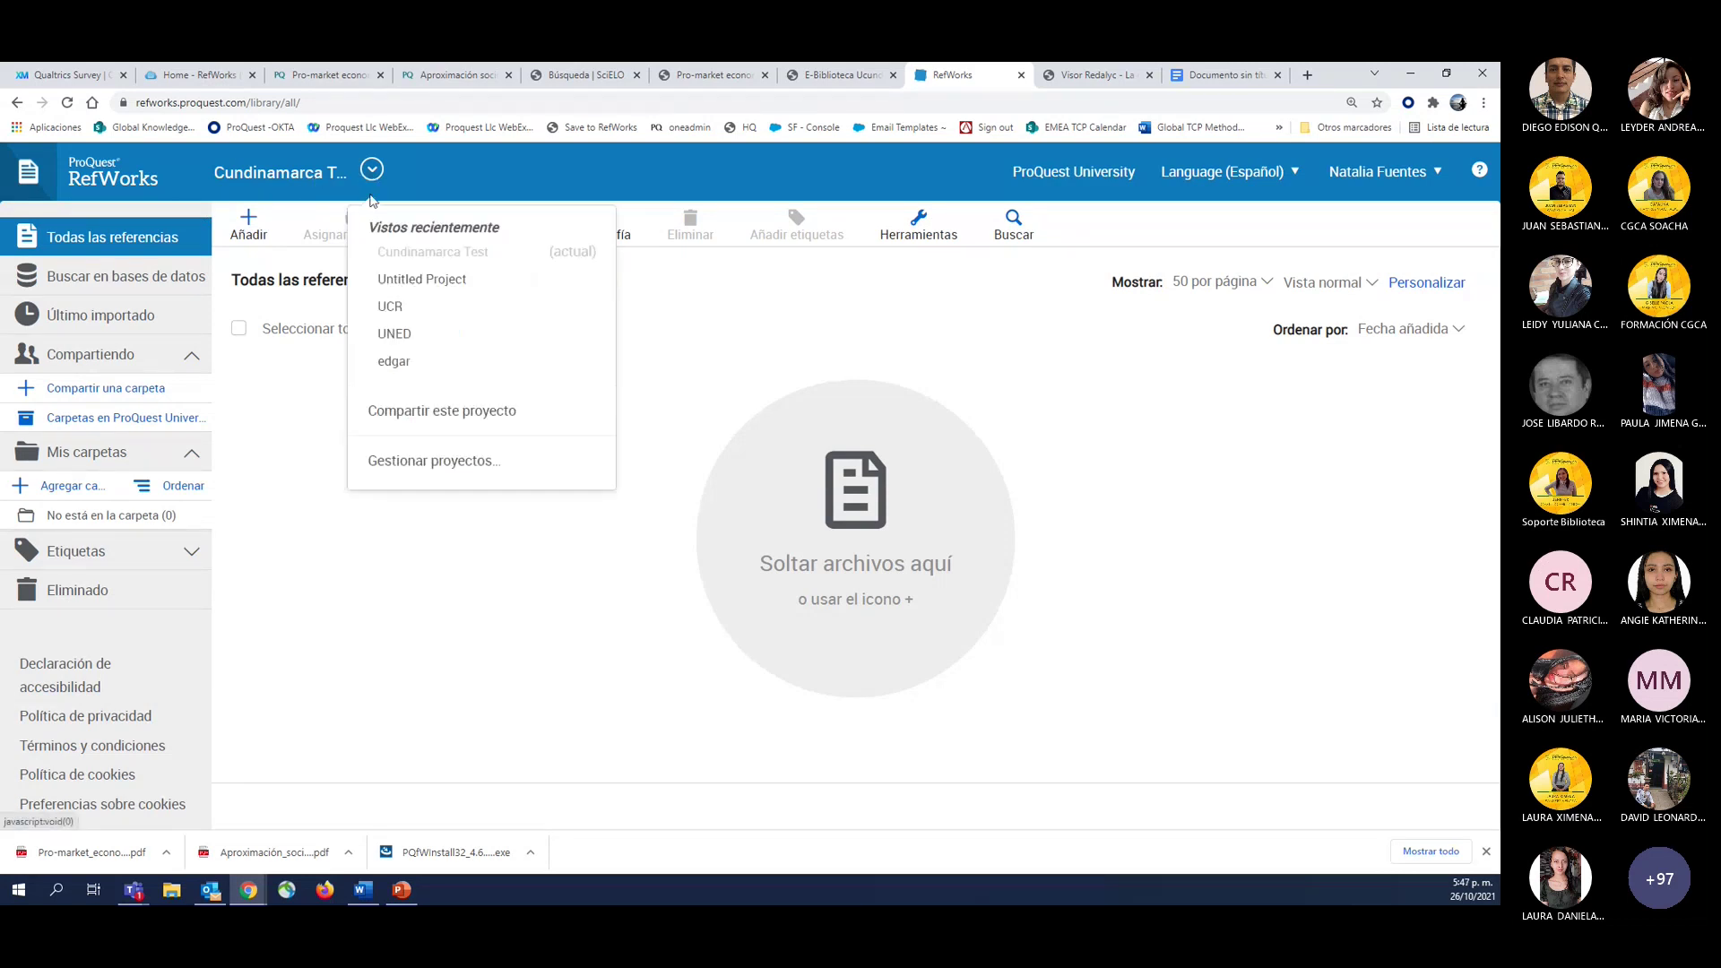
left_click(411, 279)
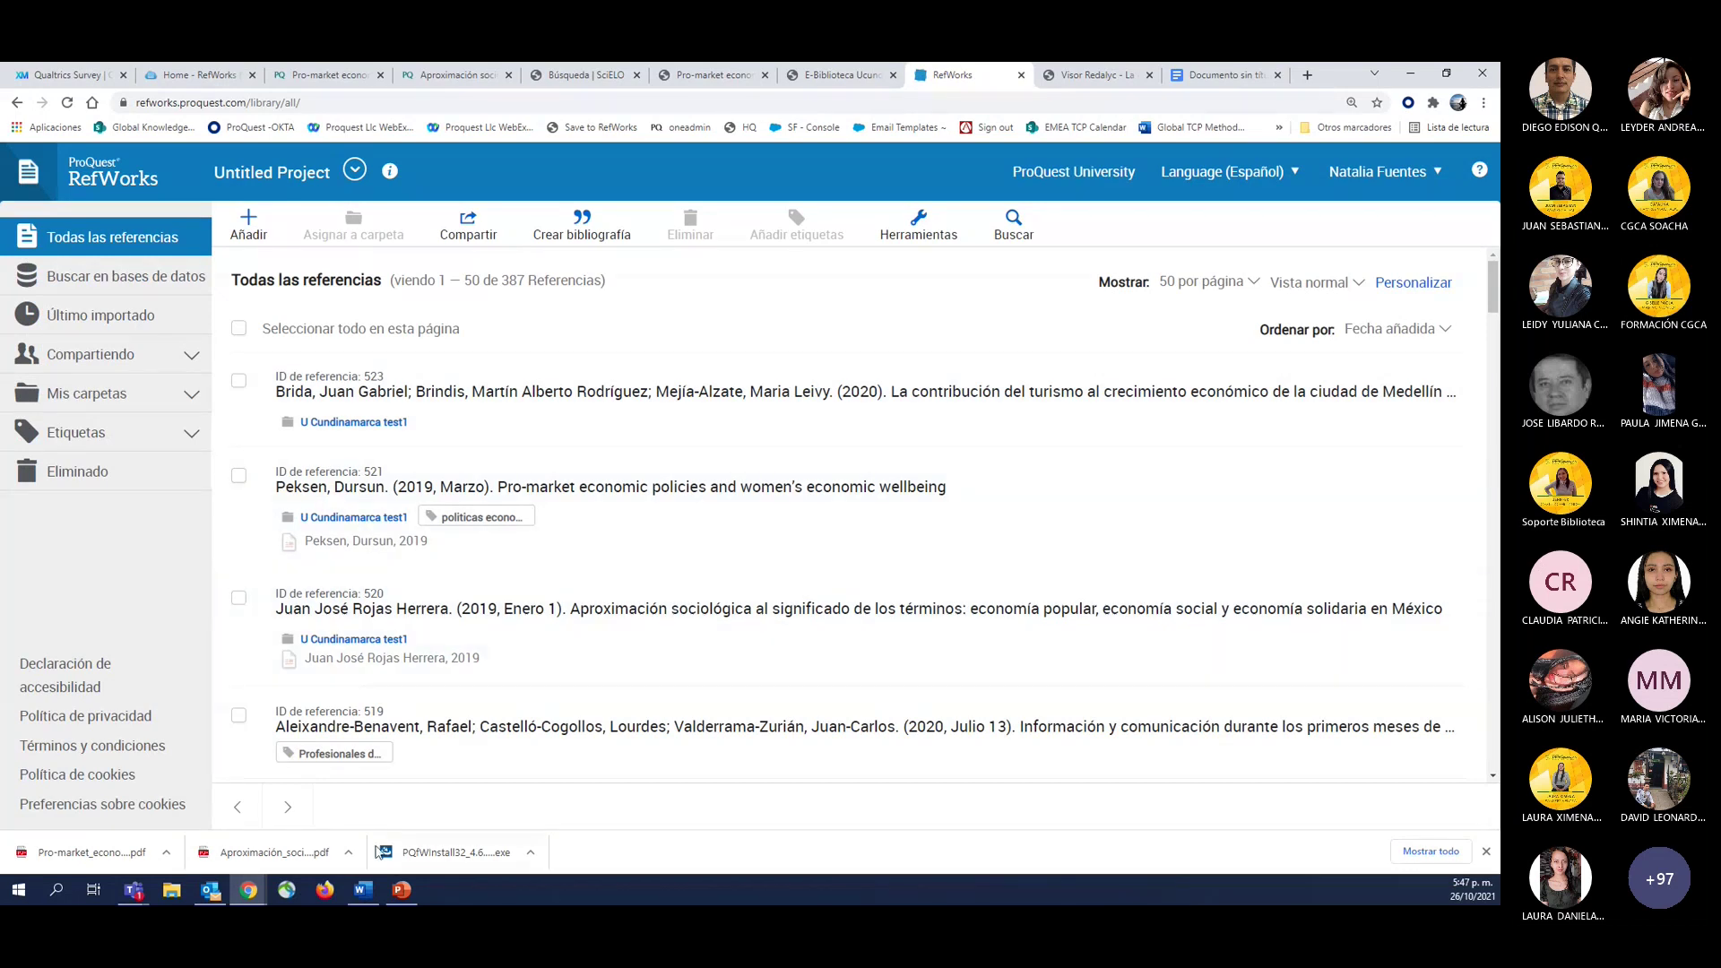
In Word's RefWorks Citation Manager, switch Bibliografía off, then return to RefWorks in Chrome.
left_click(359, 896)
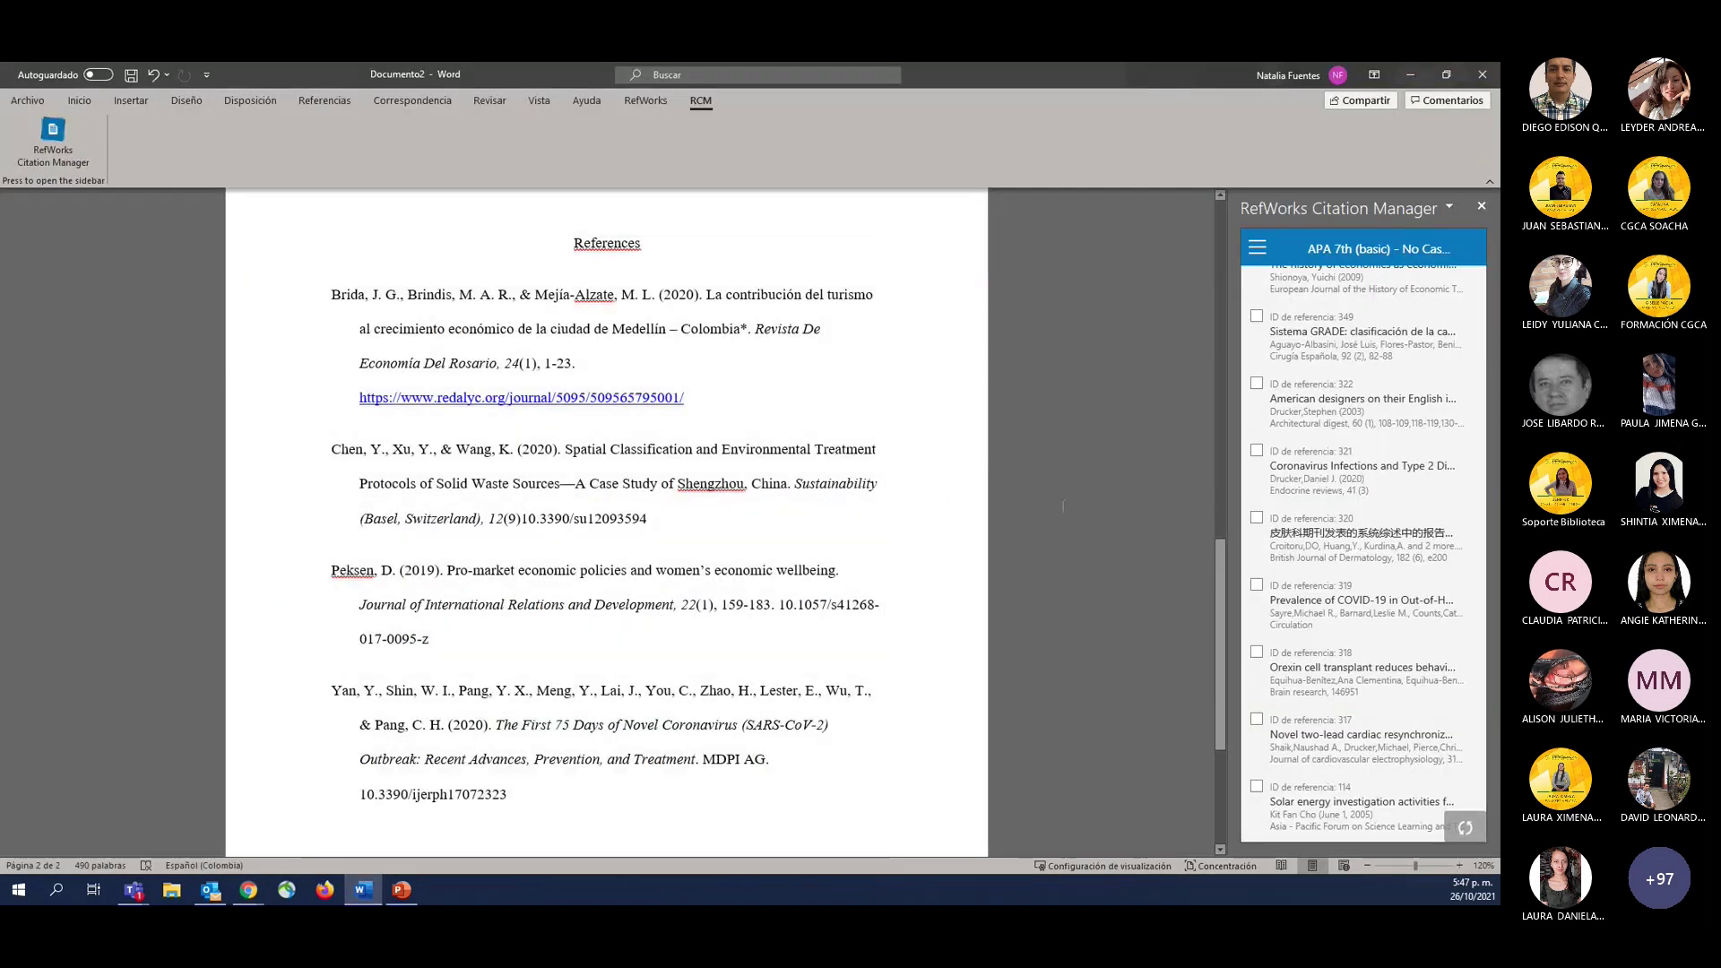
left_click(1257, 248)
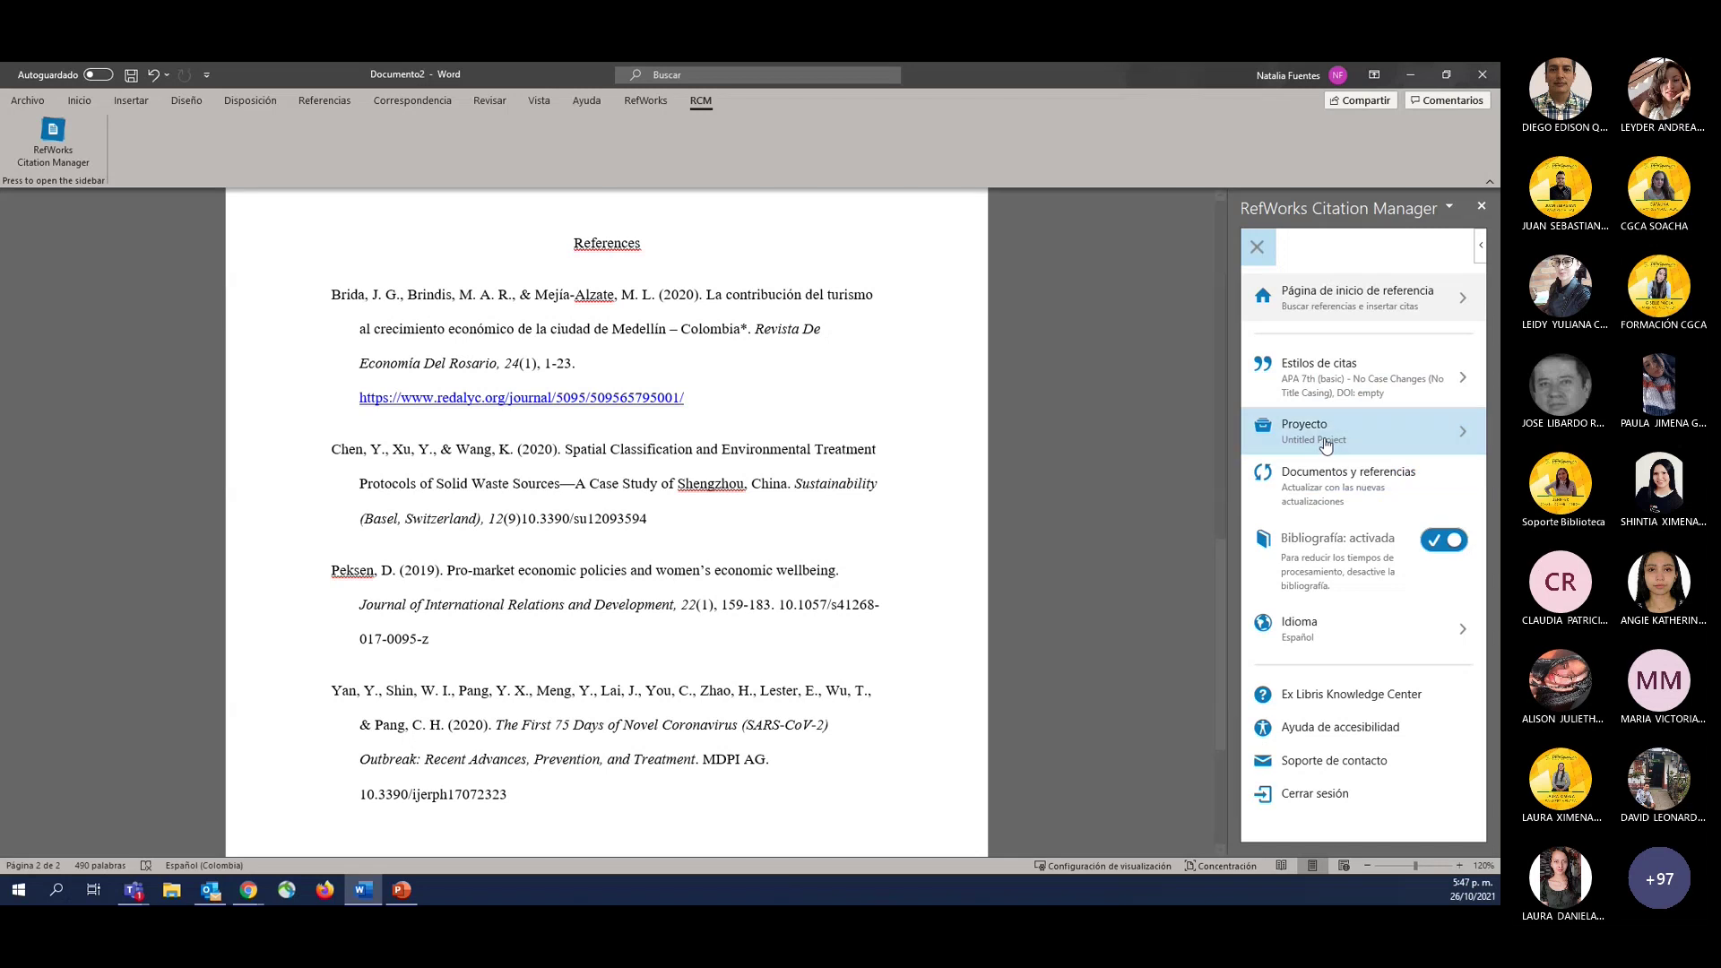
left_click(645, 645)
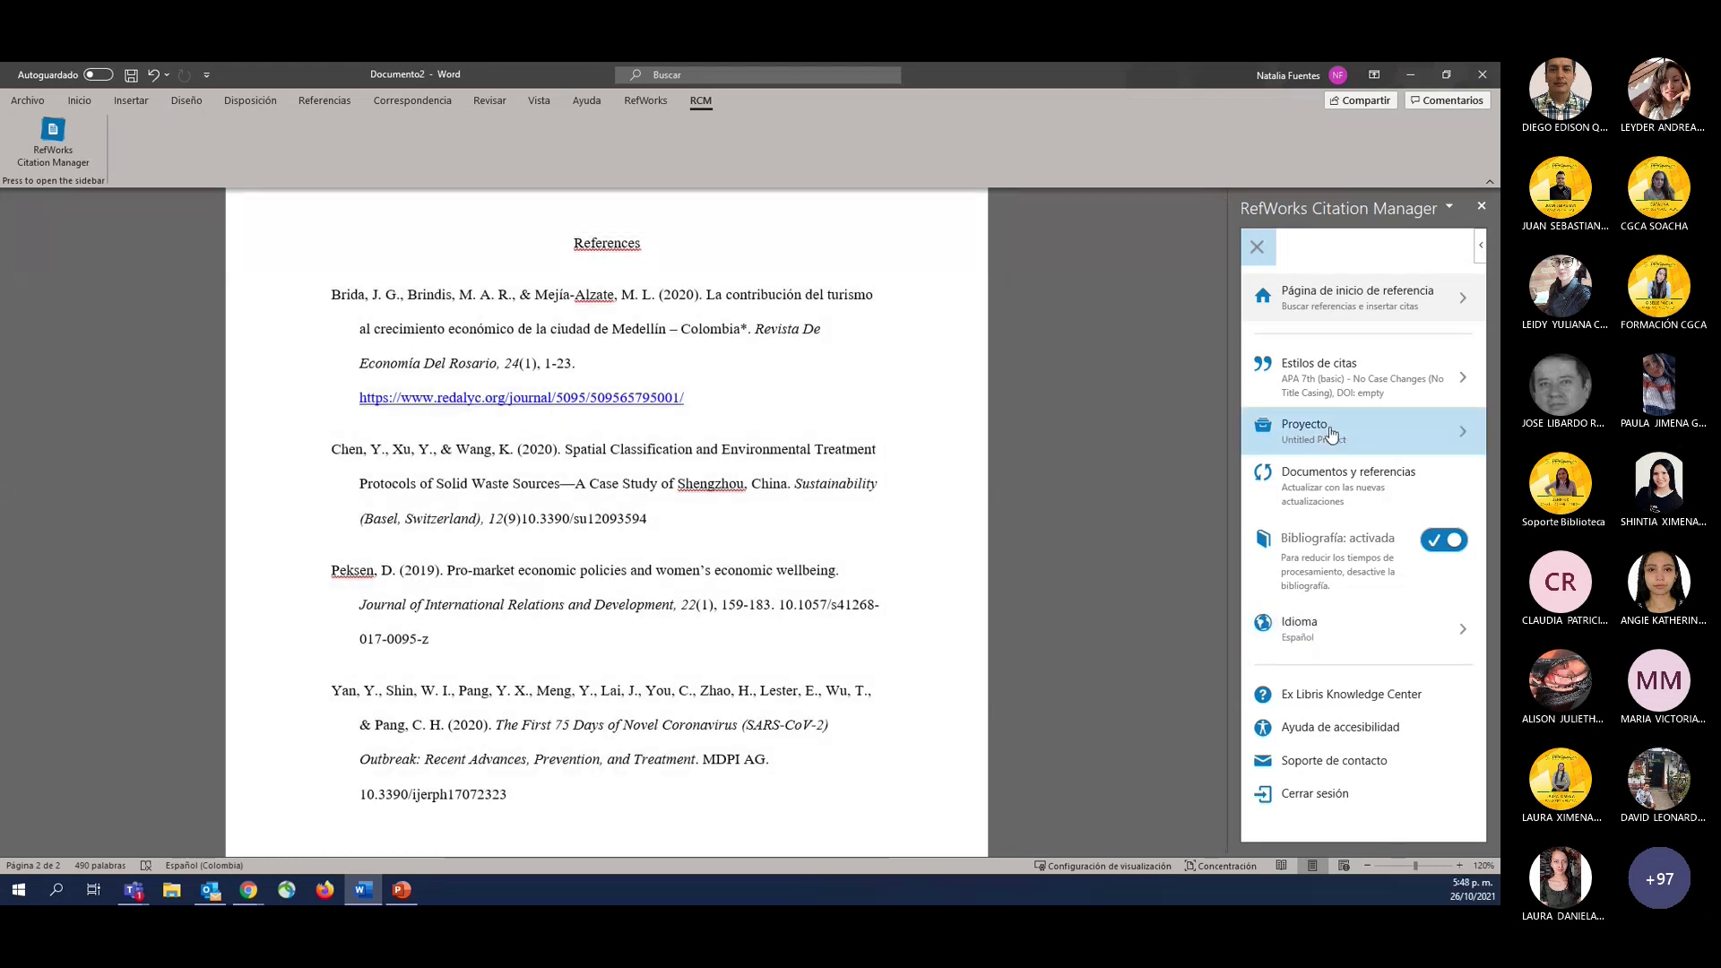
left_click(1445, 541)
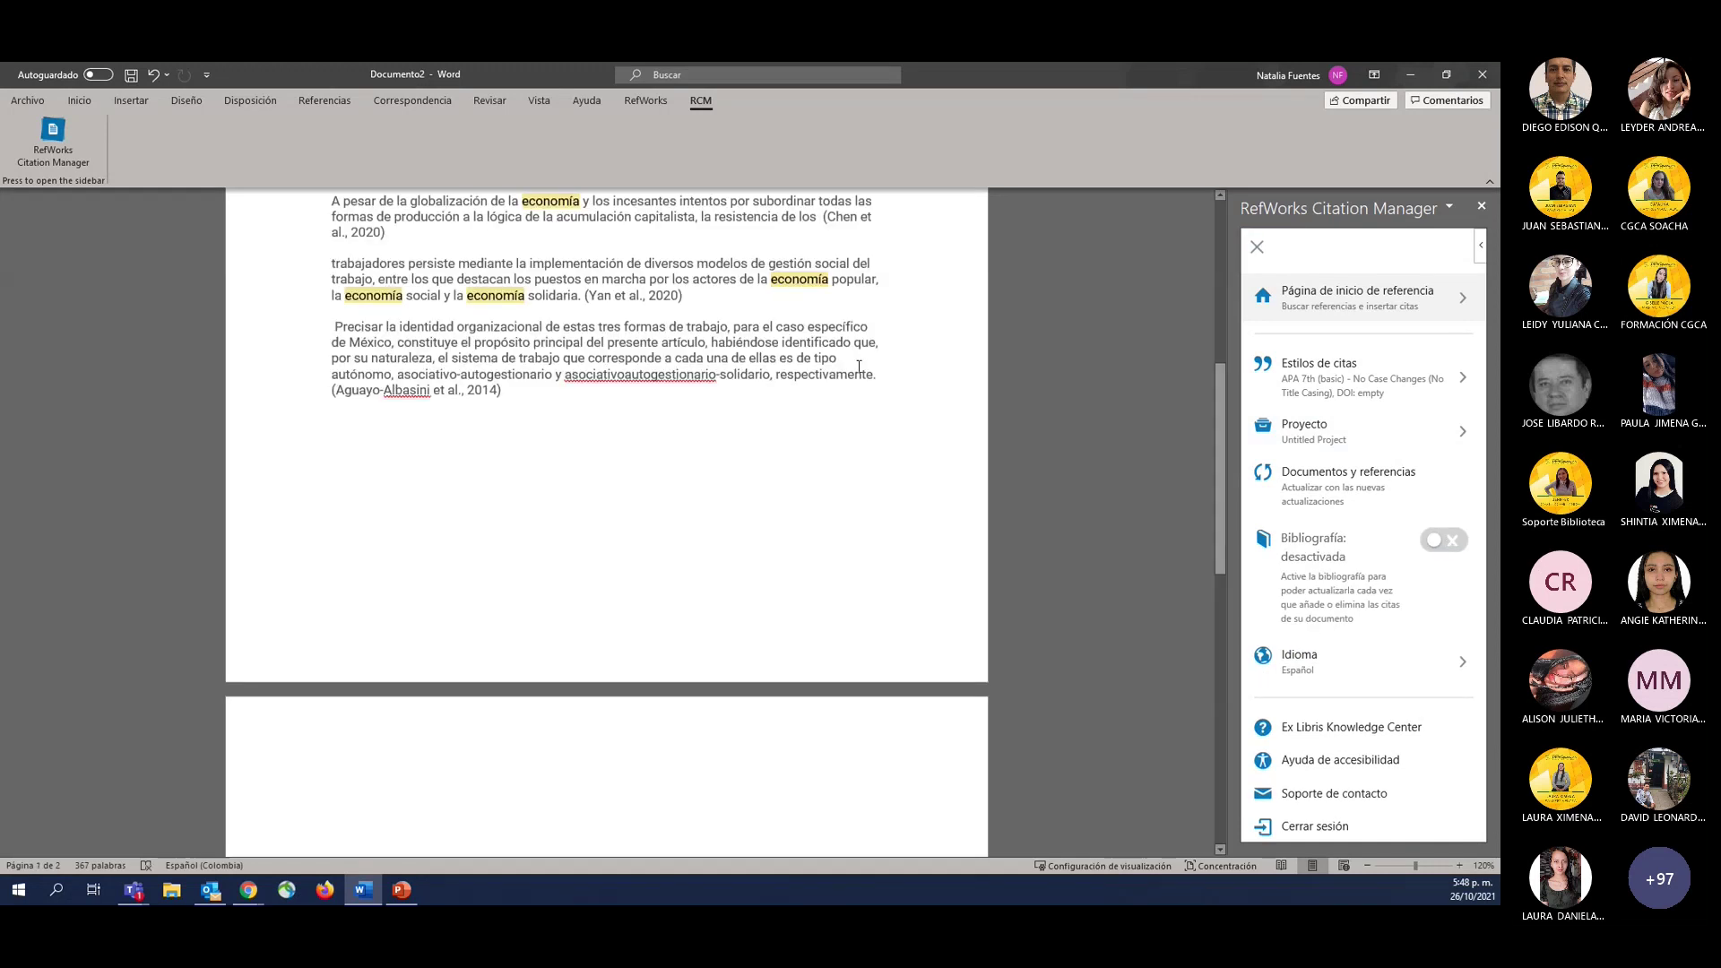
scroll(859, 367, "up", 5)
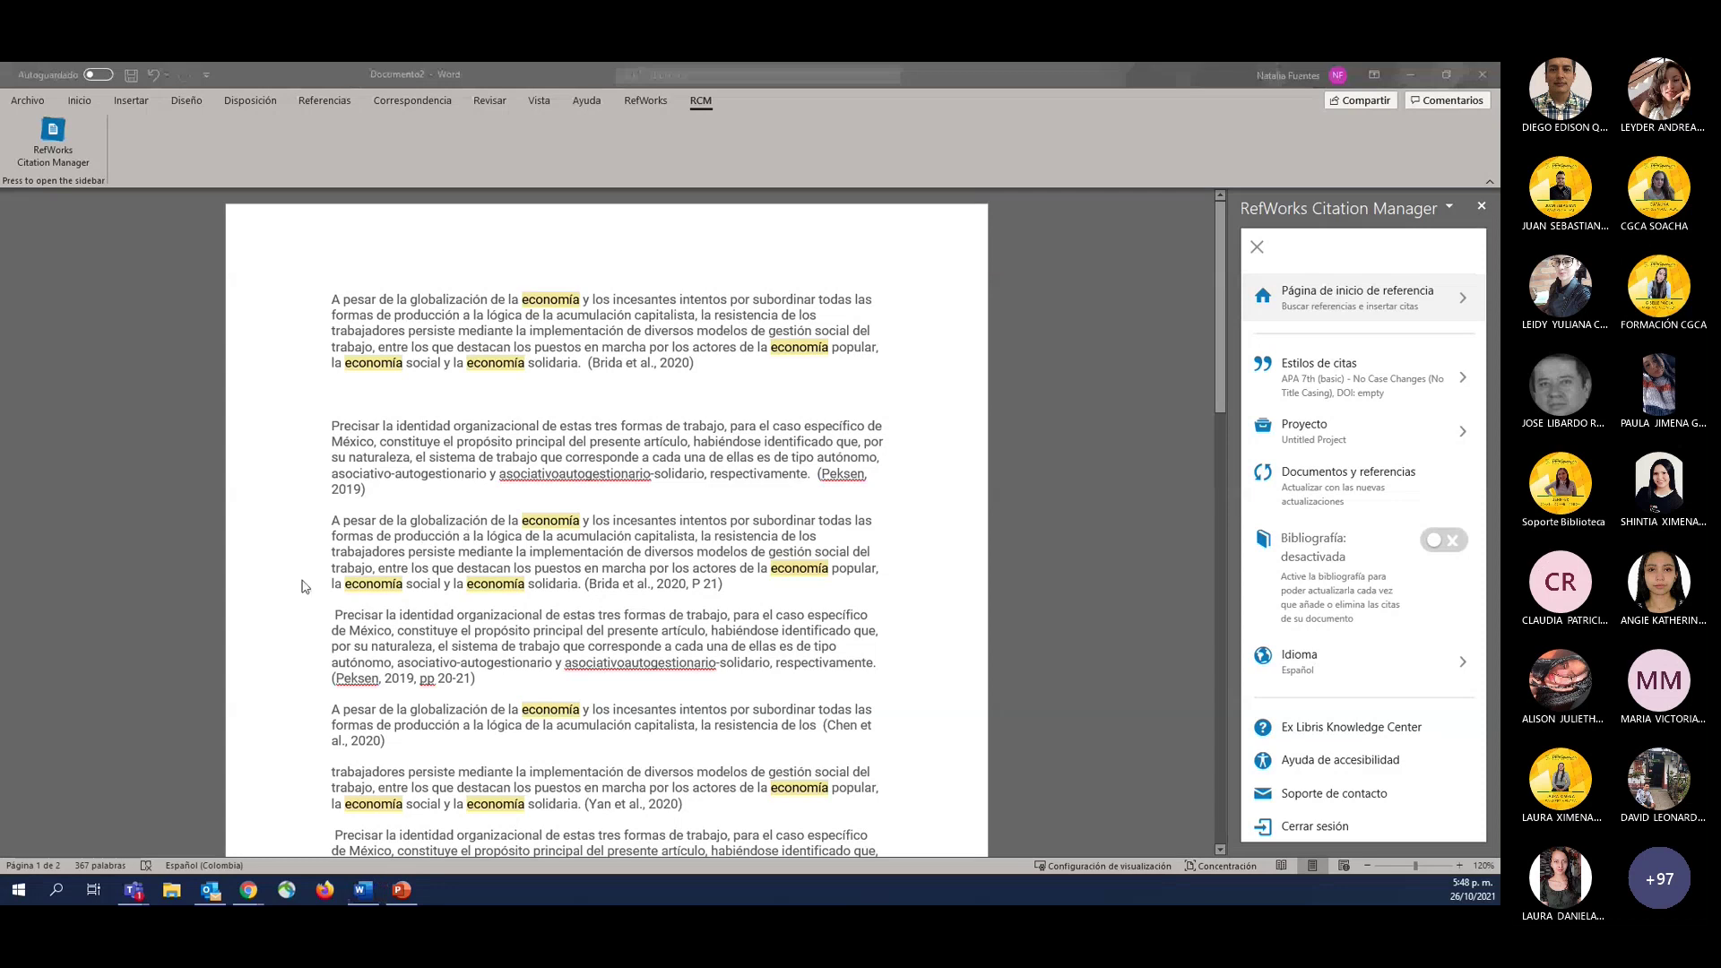
key("alt+Tab")
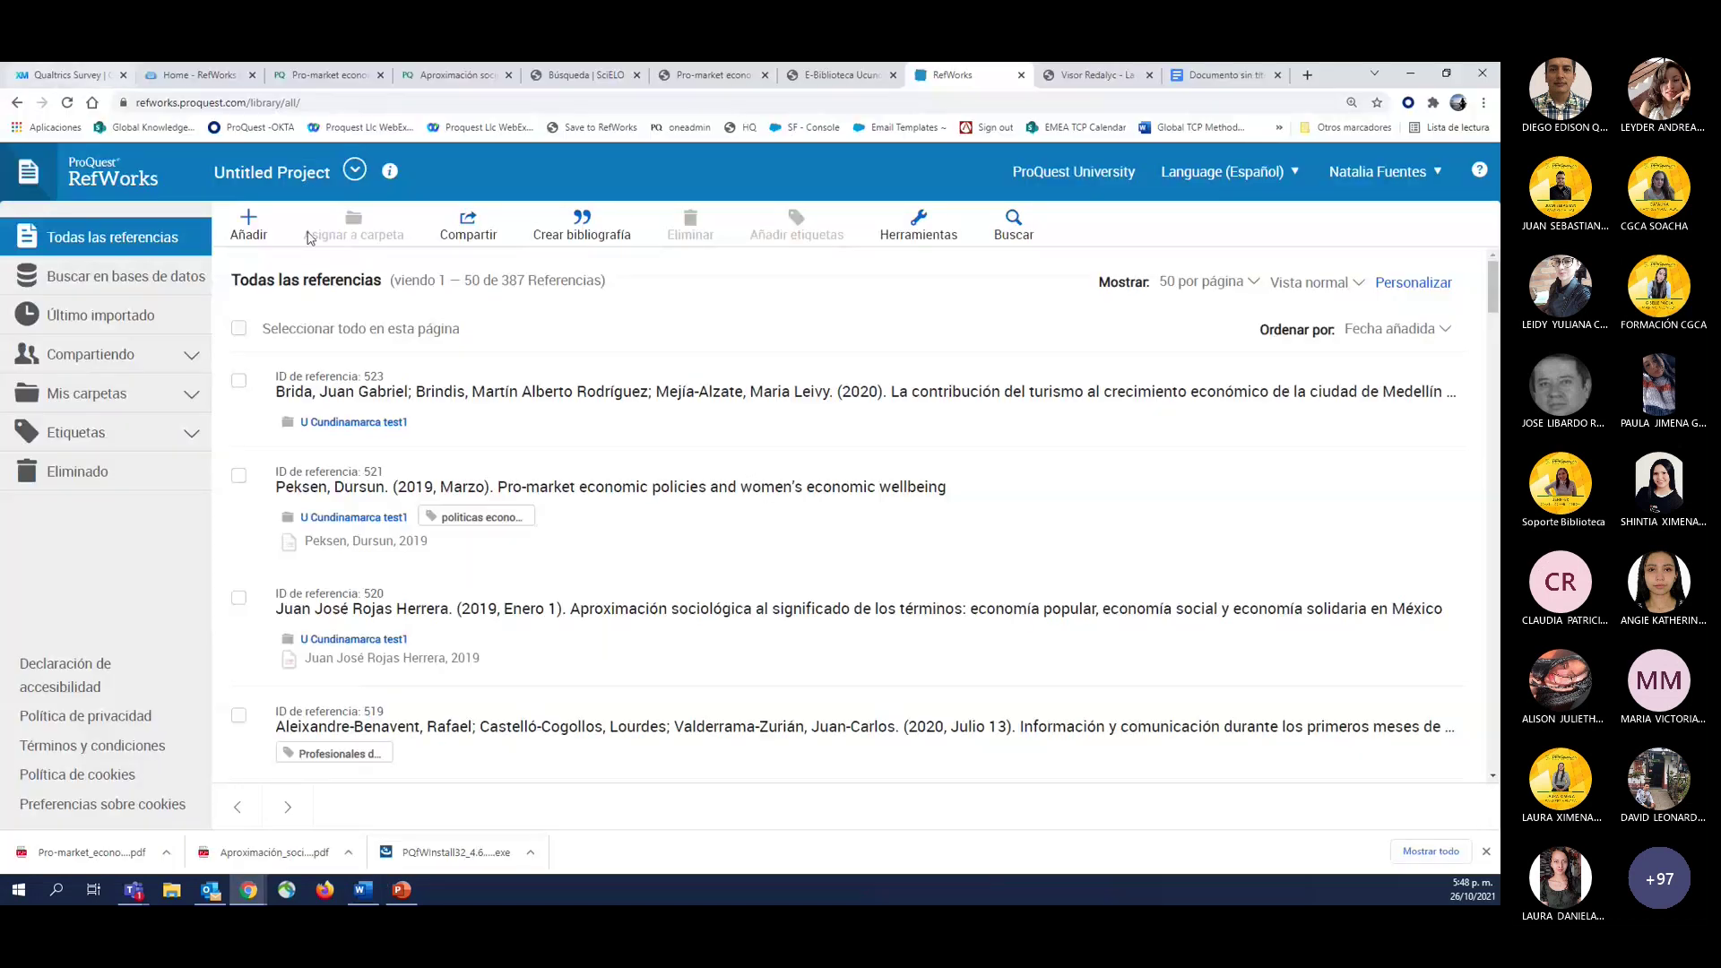
Open Compartir carpeta for the U Cundinamarca test1 folder under Mis carpetas.
left_click(72, 398)
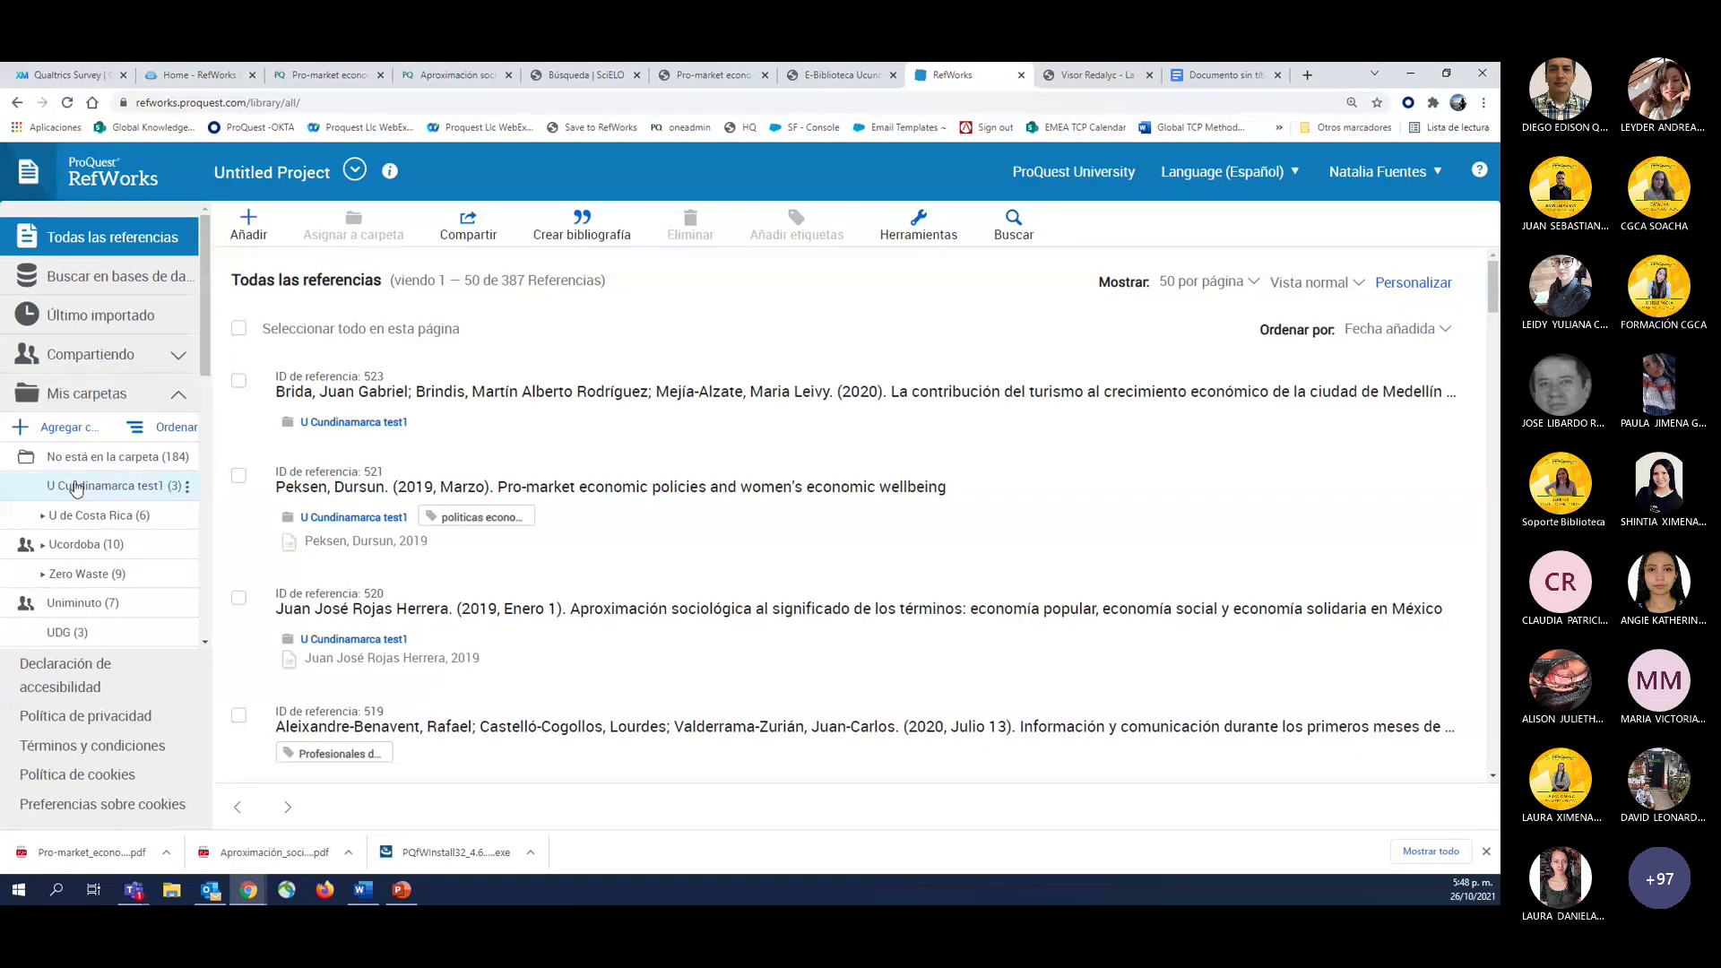
left_click(188, 487)
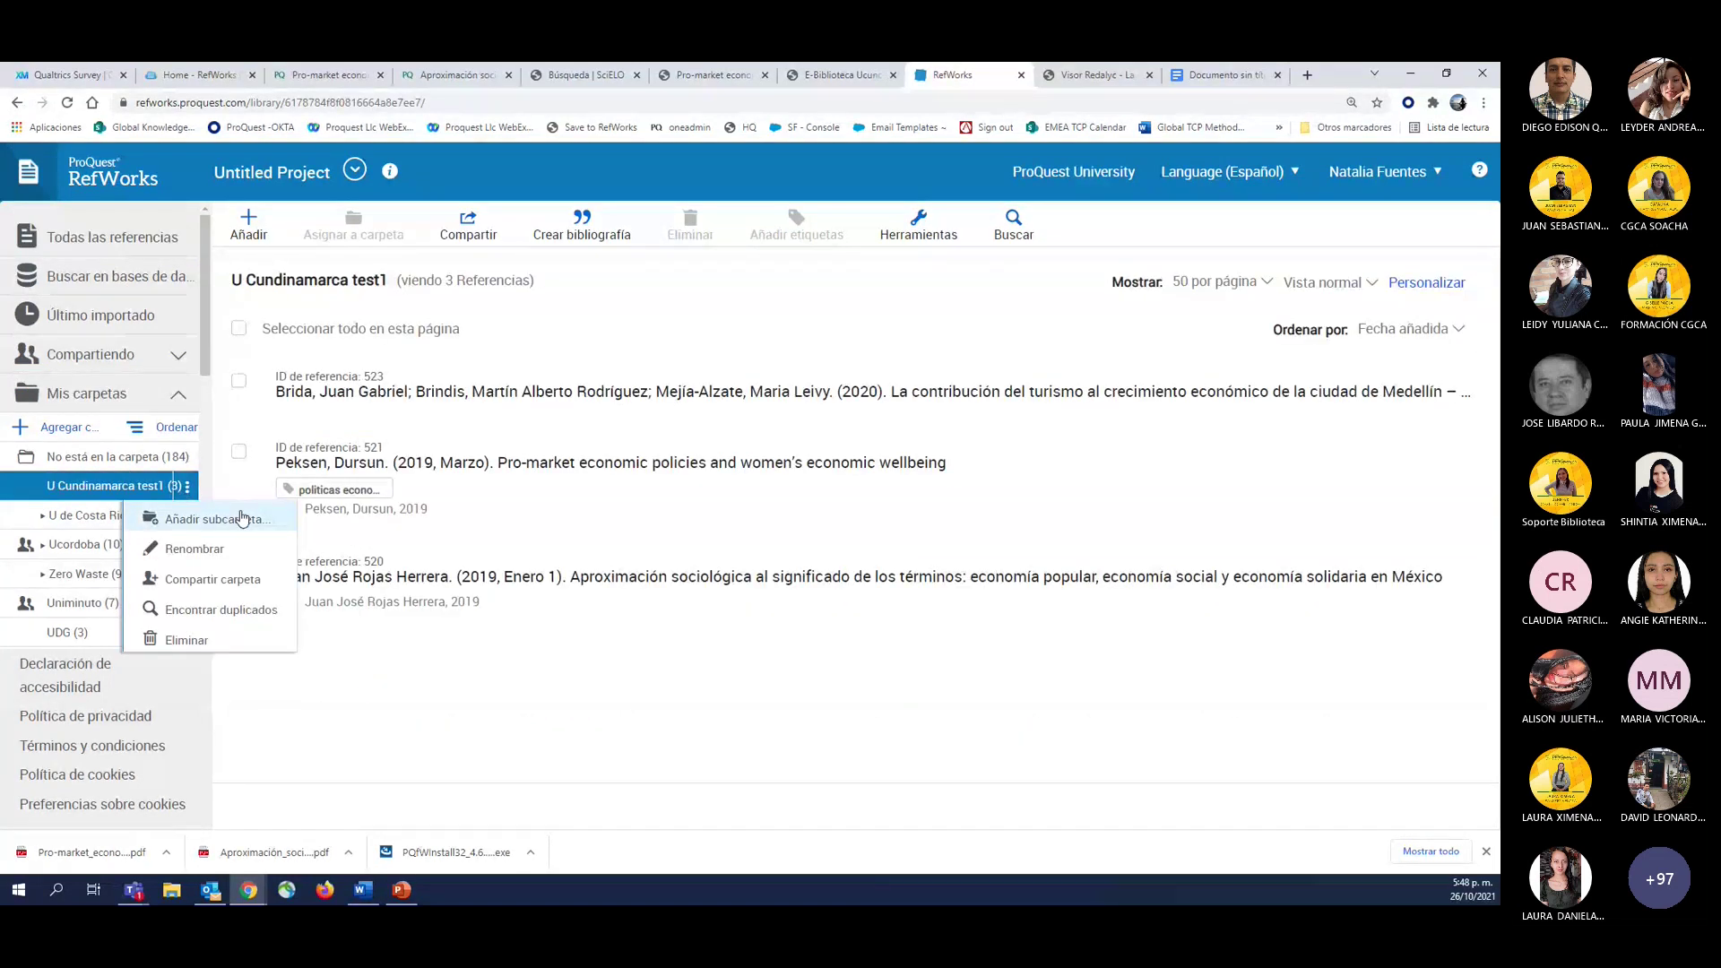
left_click(212, 580)
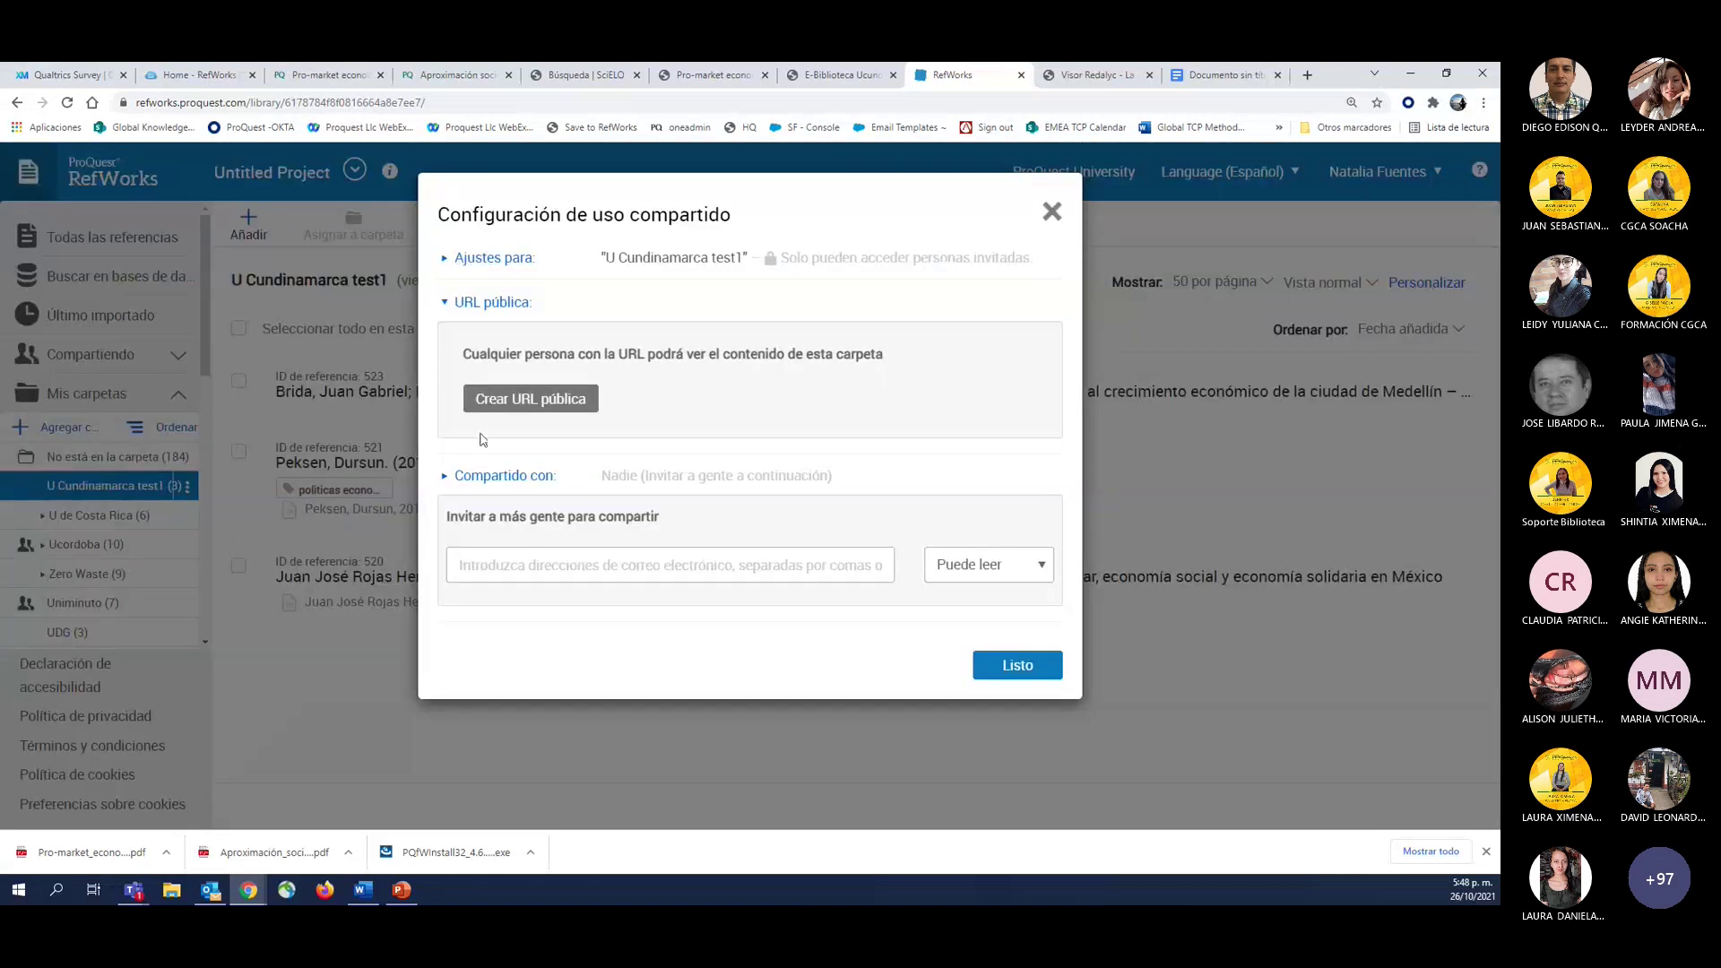
left_click(541, 406)
Close the Configuración de uso compartido dialog to see the folder's 3 references.
left_click(1054, 212)
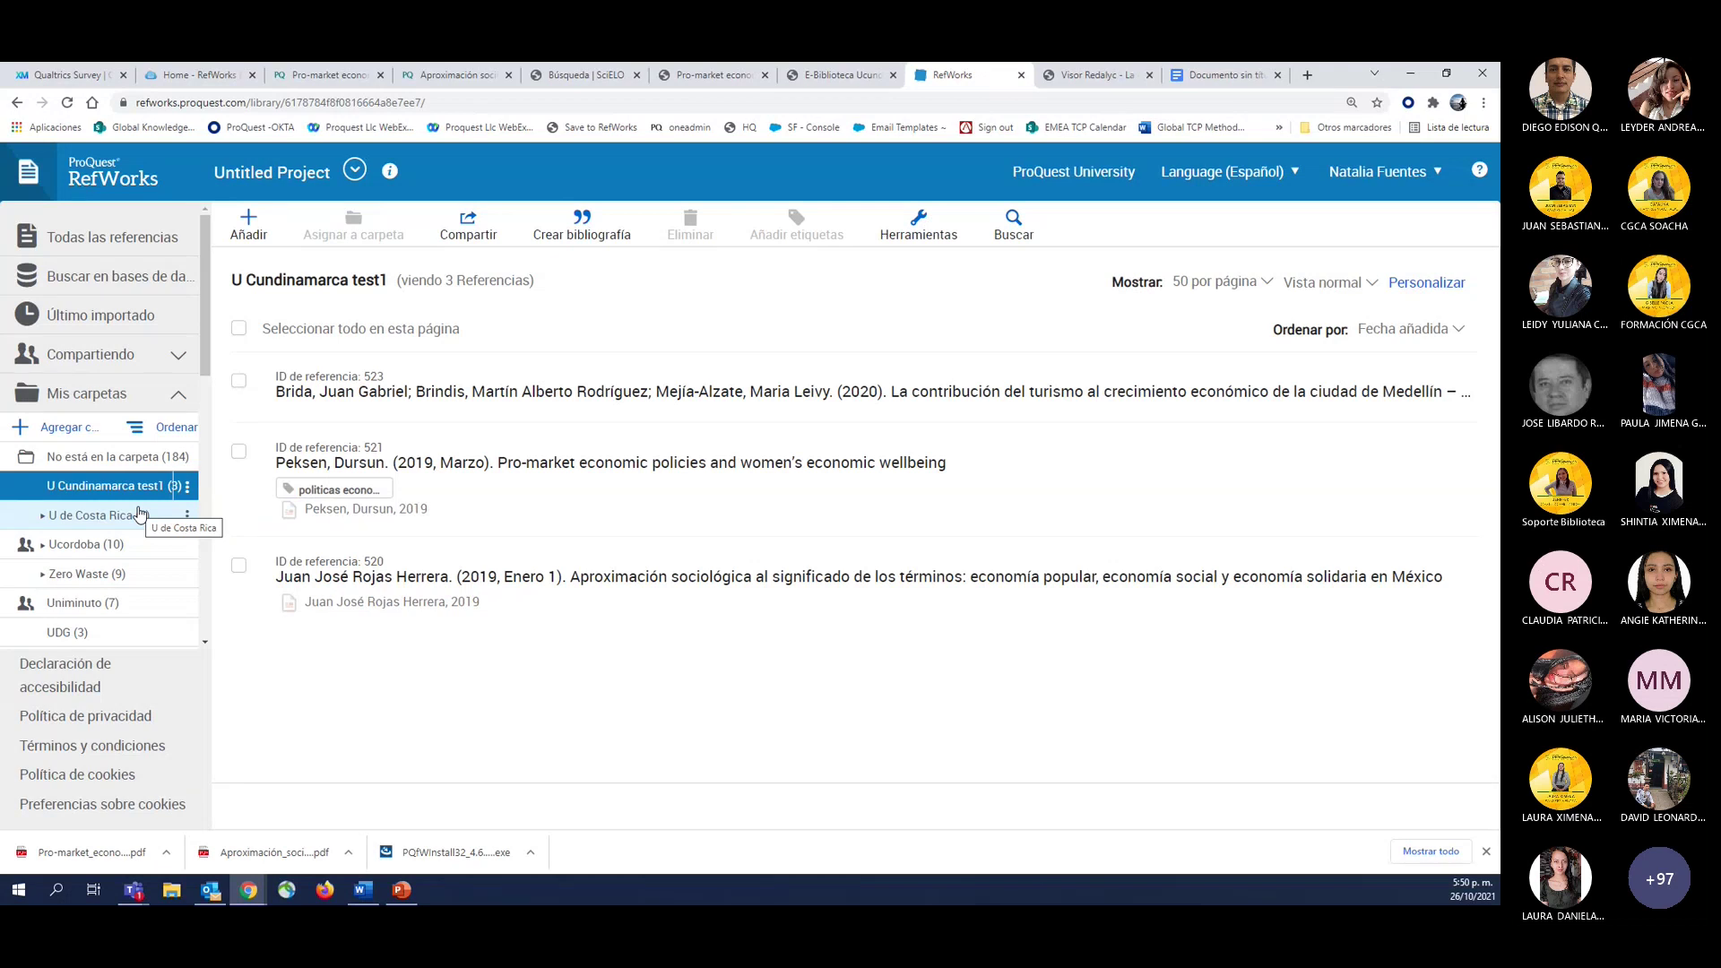
Reopen Compartir carpeta for U Cundinamarca test1 and click the e-mail invite field.
left_click(188, 486)
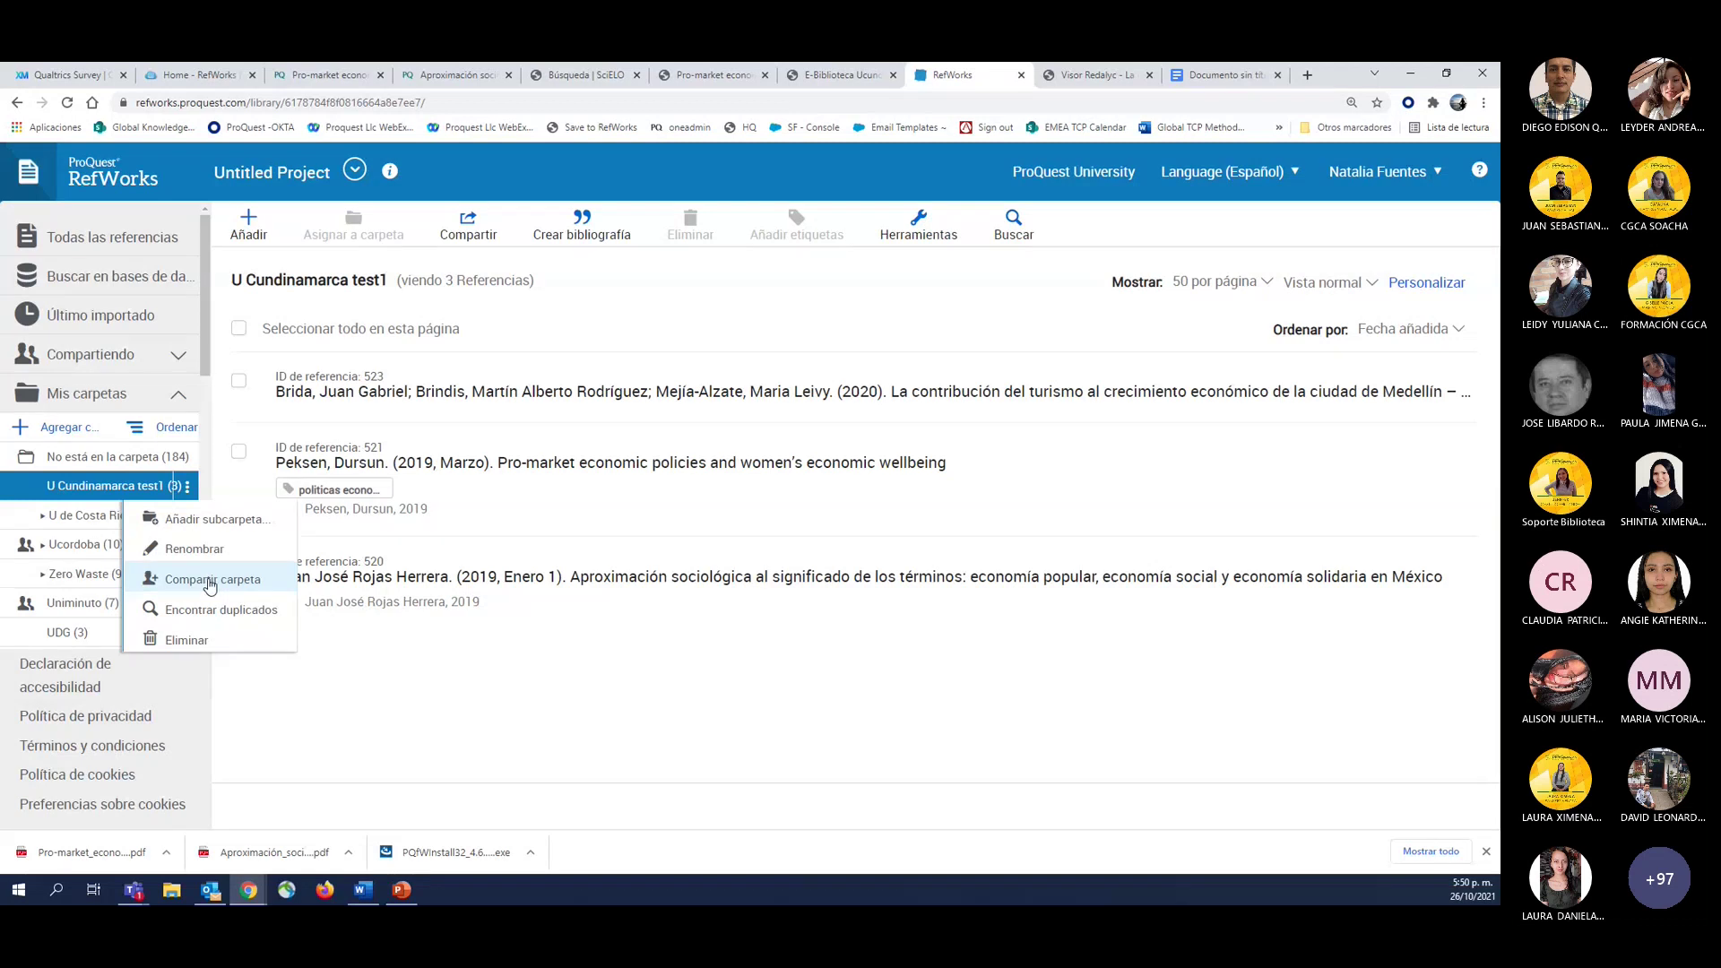
left_click(210, 583)
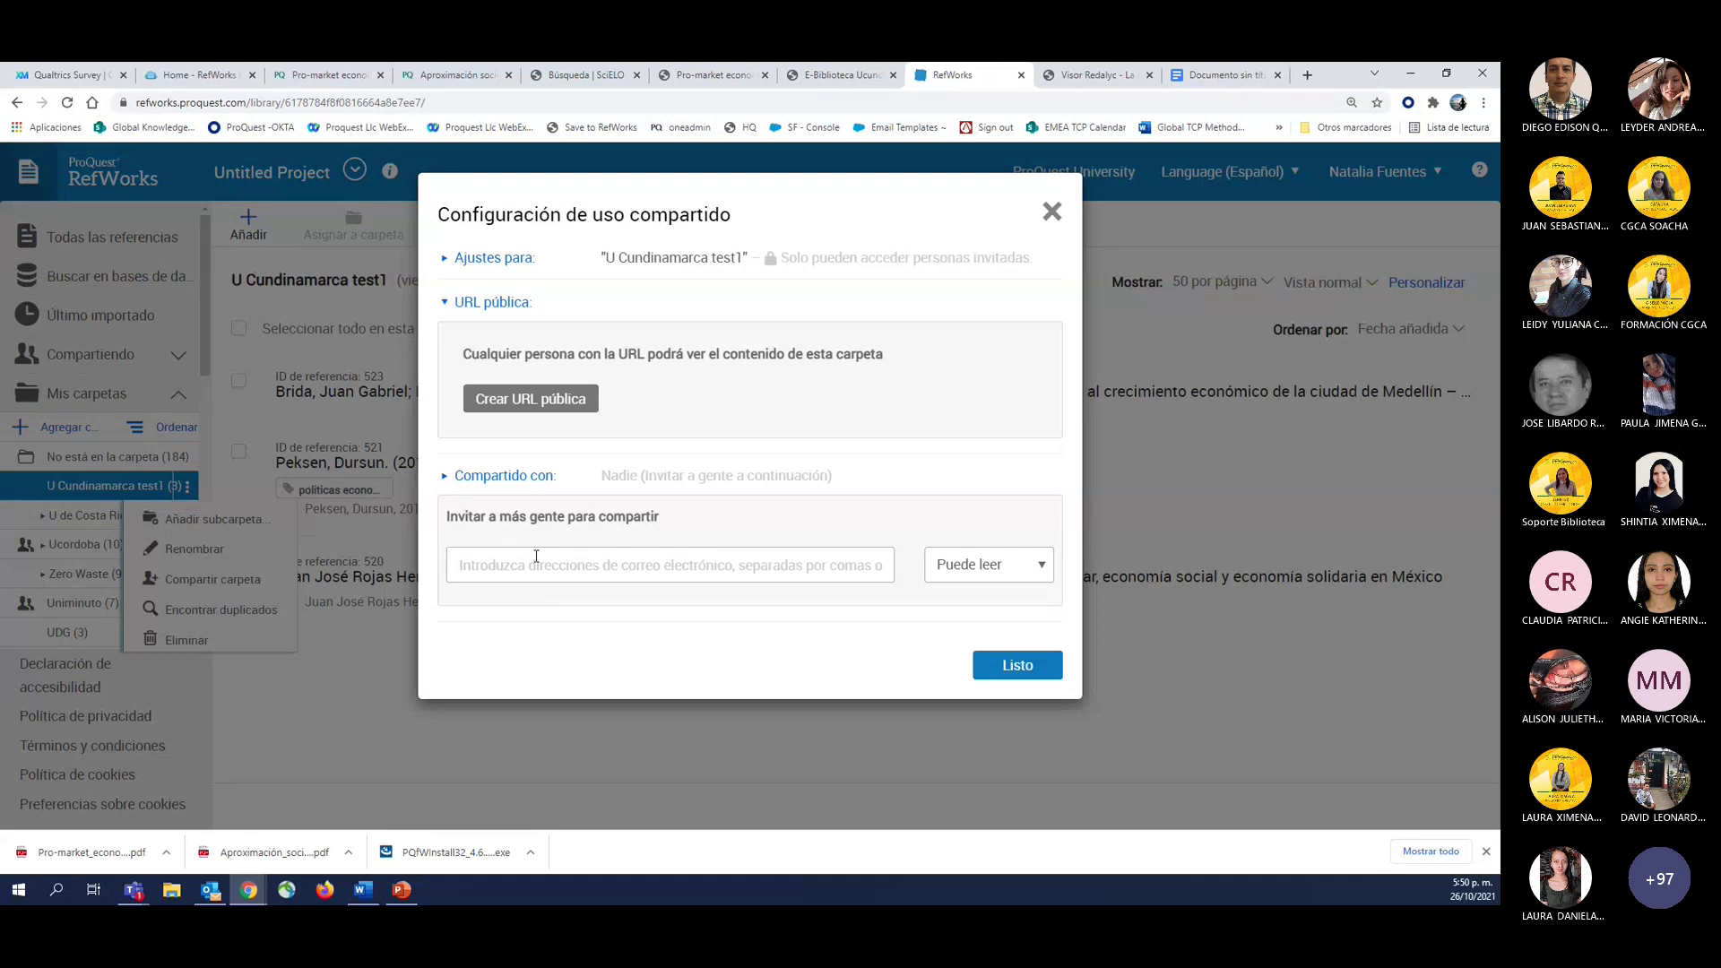
left_click(537, 557)
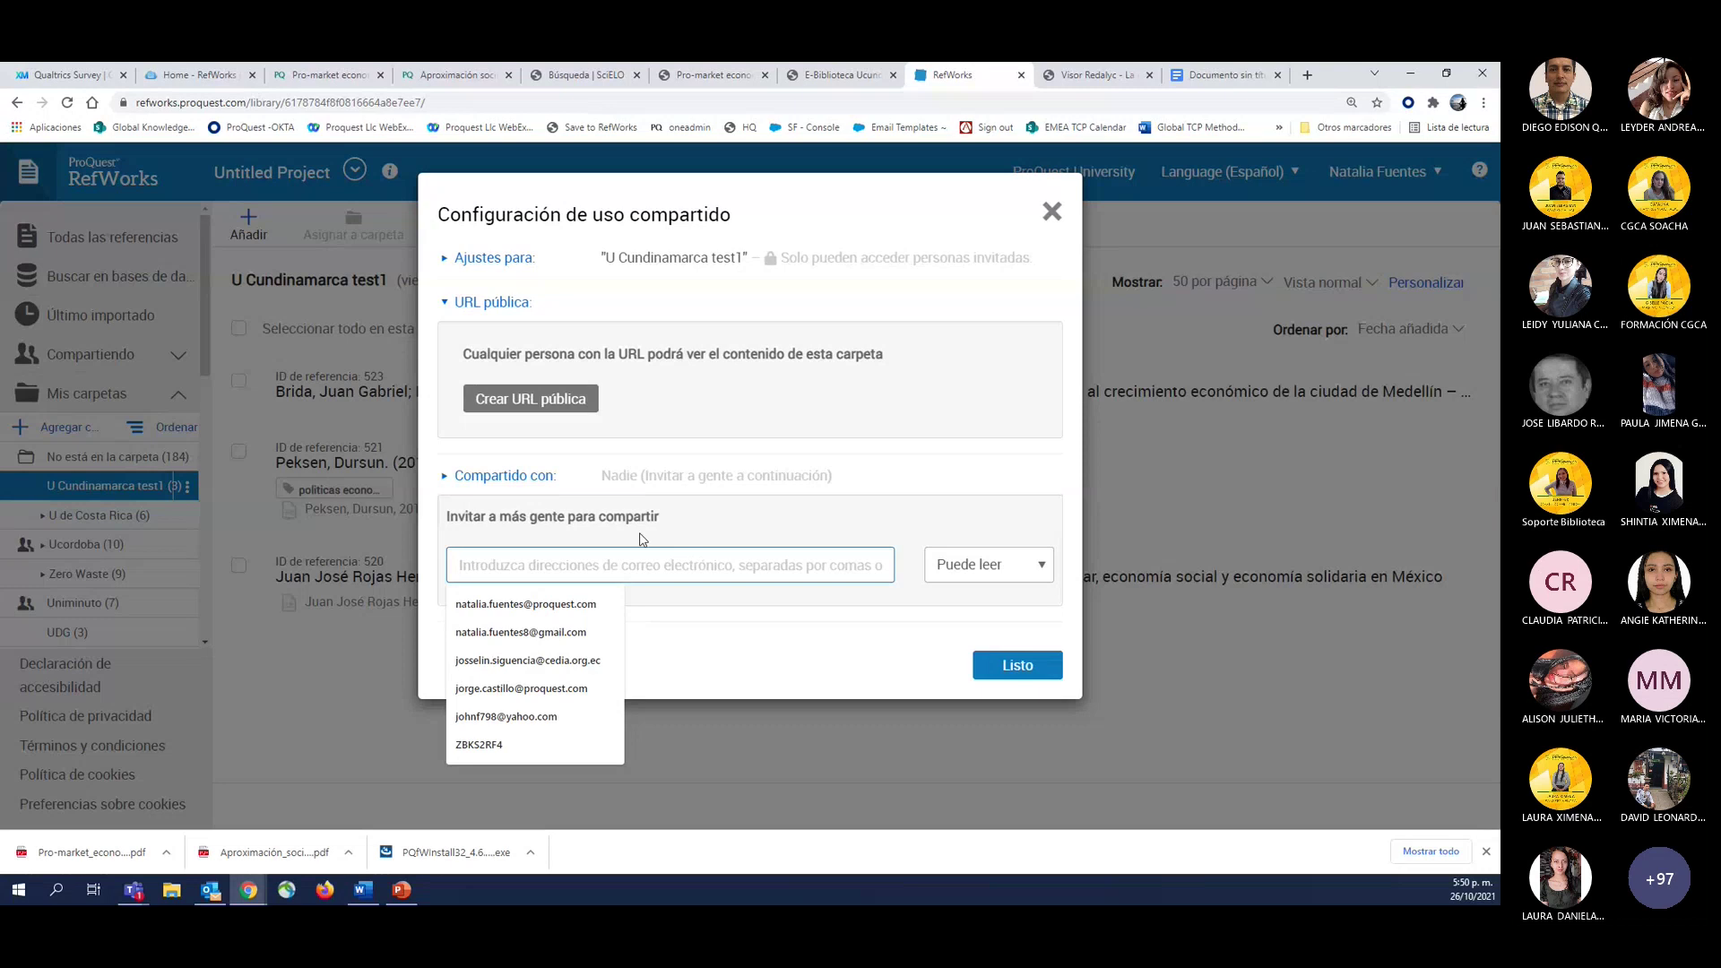
Generate a public URL for the U Cundinamarca test1 folder and copy it.
left_click(686, 412)
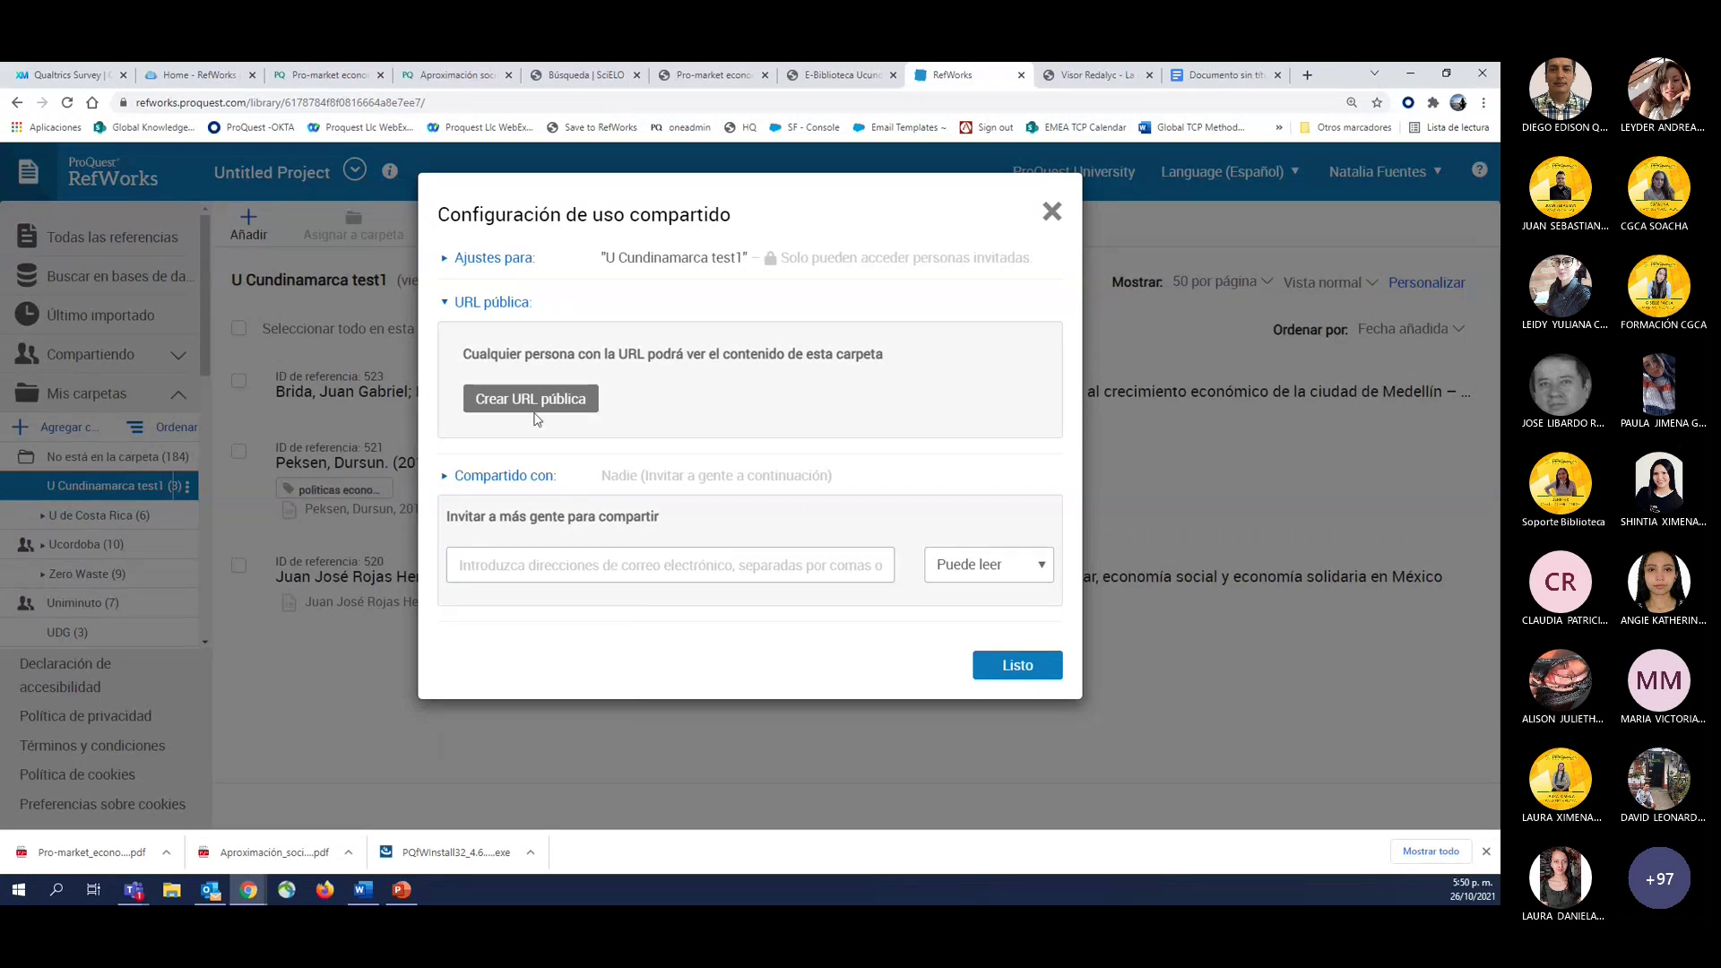
left_click(525, 403)
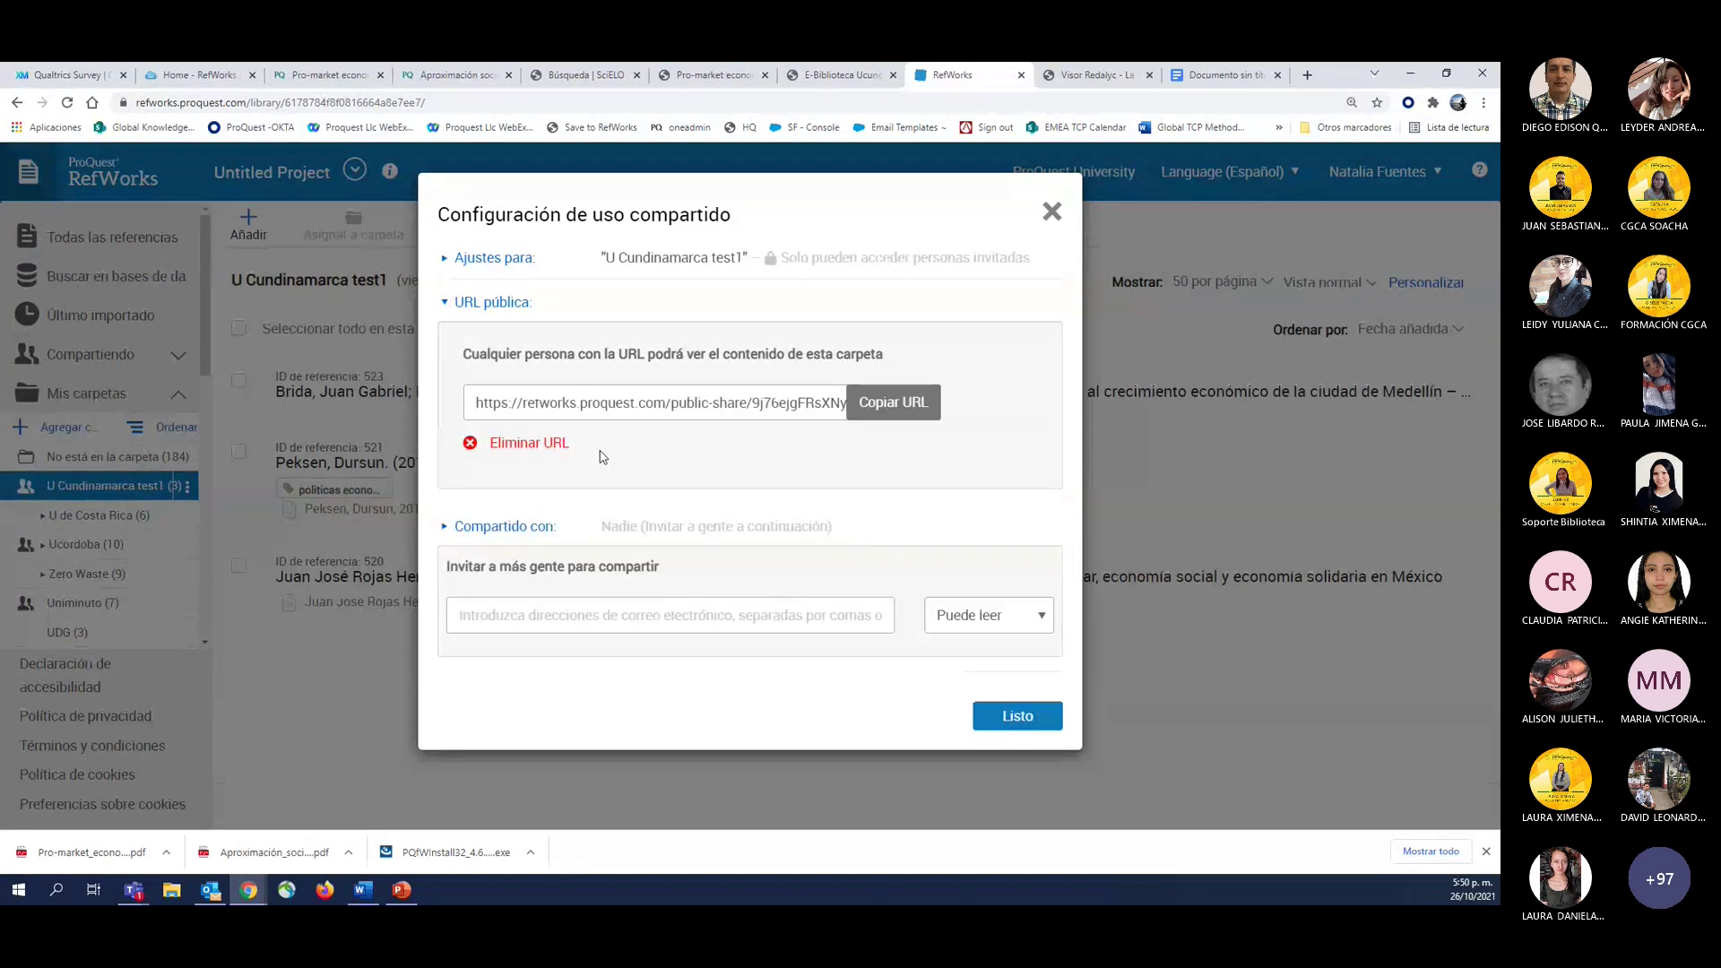
left_click(891, 415)
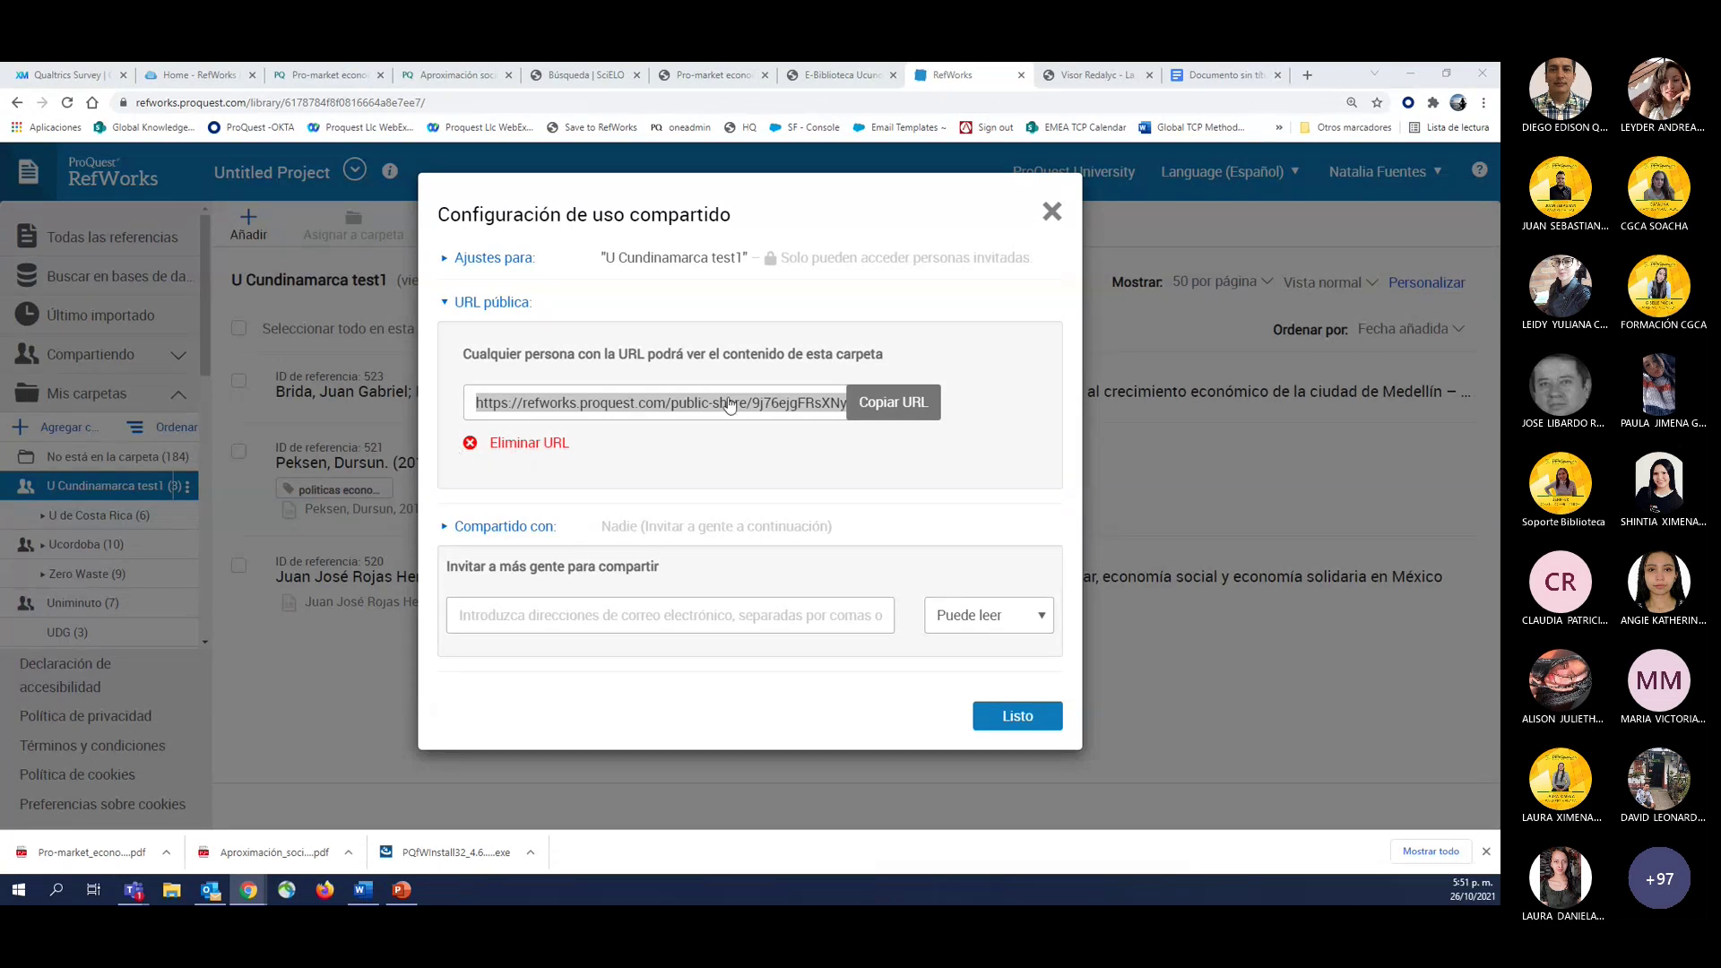
Dismiss the Configuración de uso compartido dialog with Esc.
key("Escape")
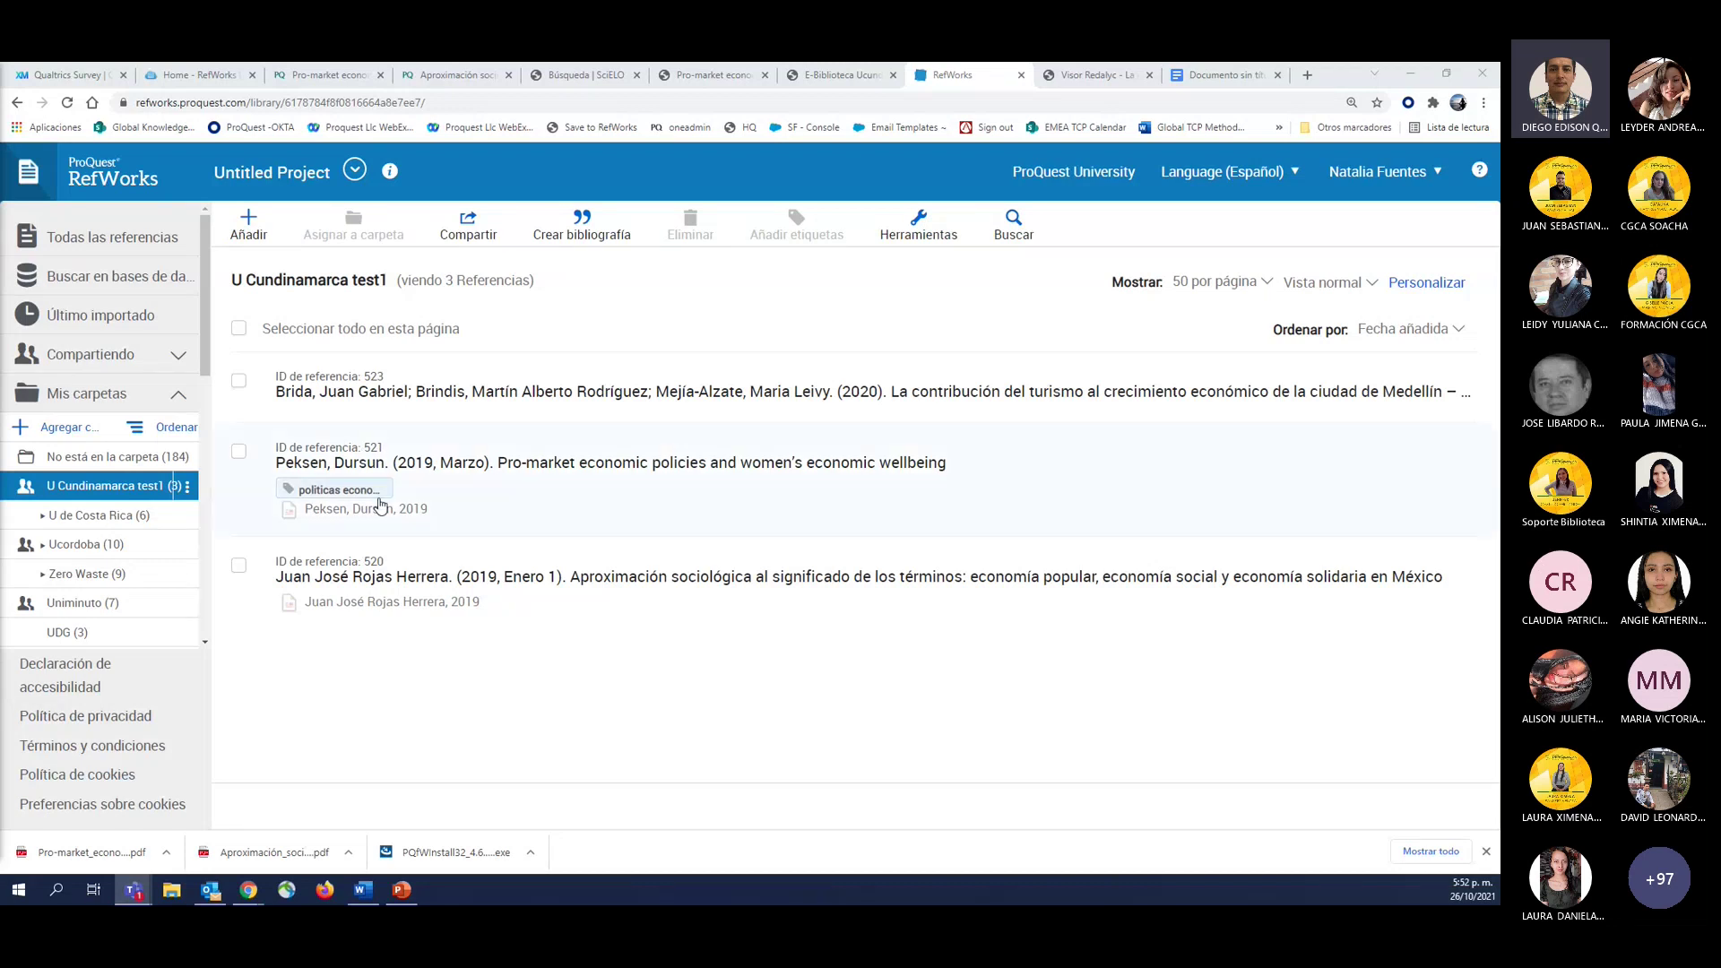
Back in Word's Documento2, close the RefWorks Citation Manager pane and show the Insertar ribbon.
left_click(361, 892)
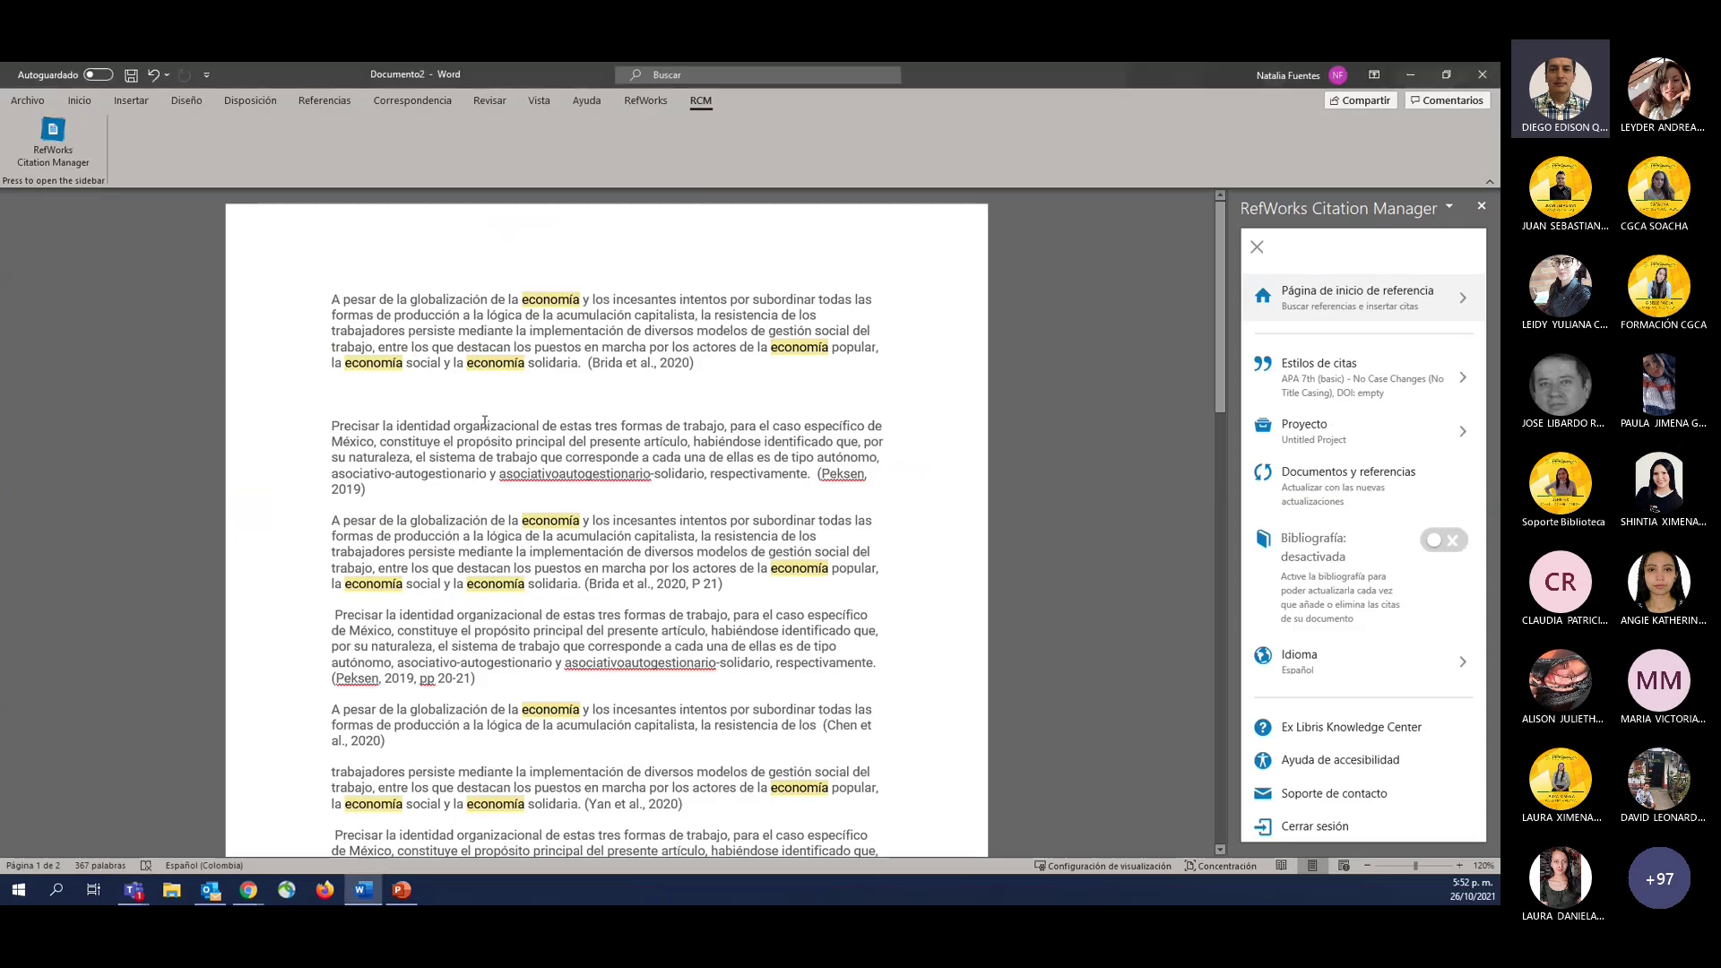
left_click(1482, 207)
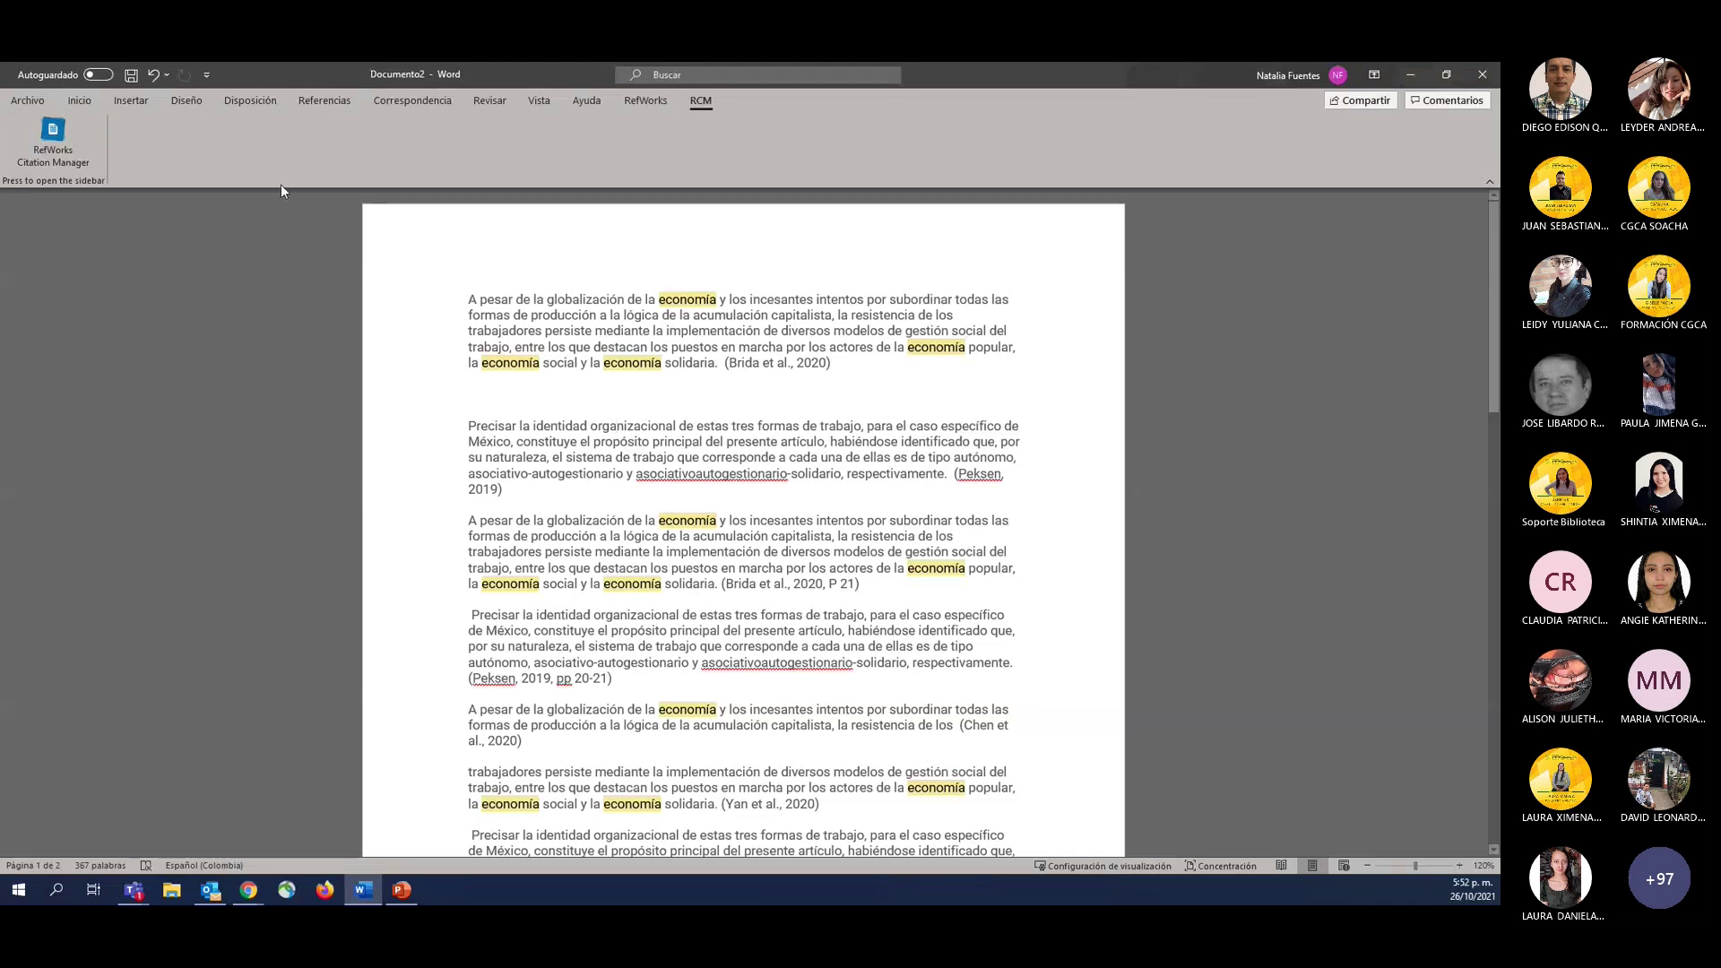
left_click(125, 101)
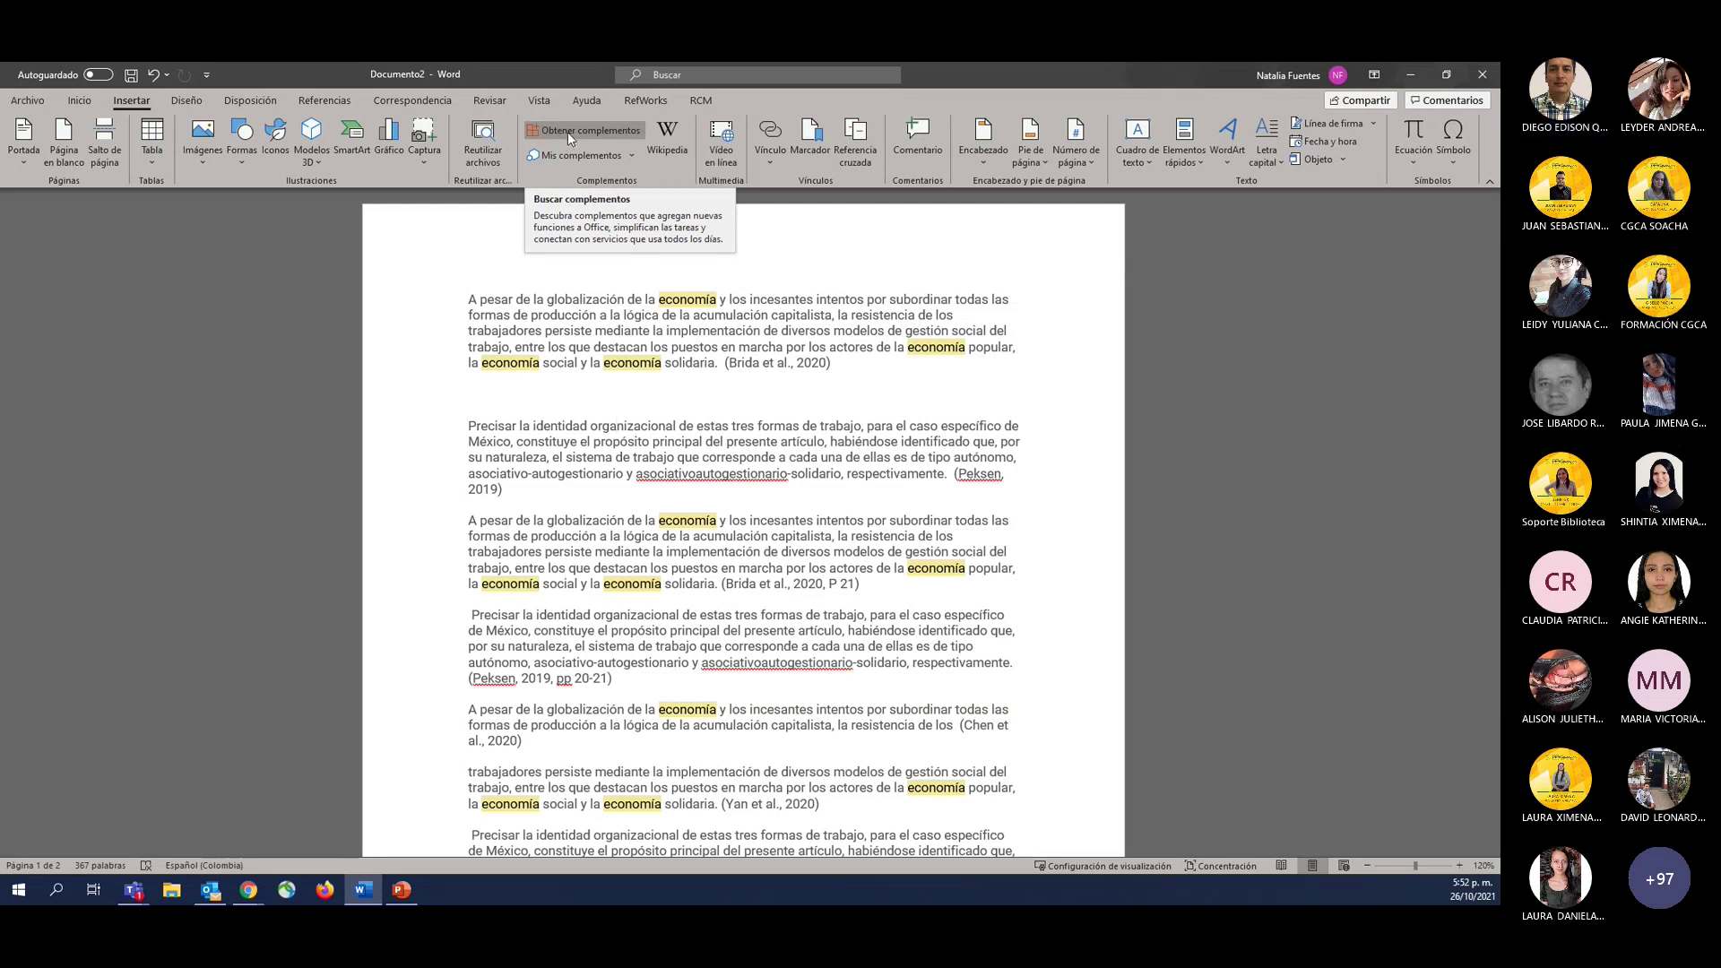
Search the Office Add-ins store for 'refworks', close the store, and display the signed-in account panel.
left_click(561, 127)
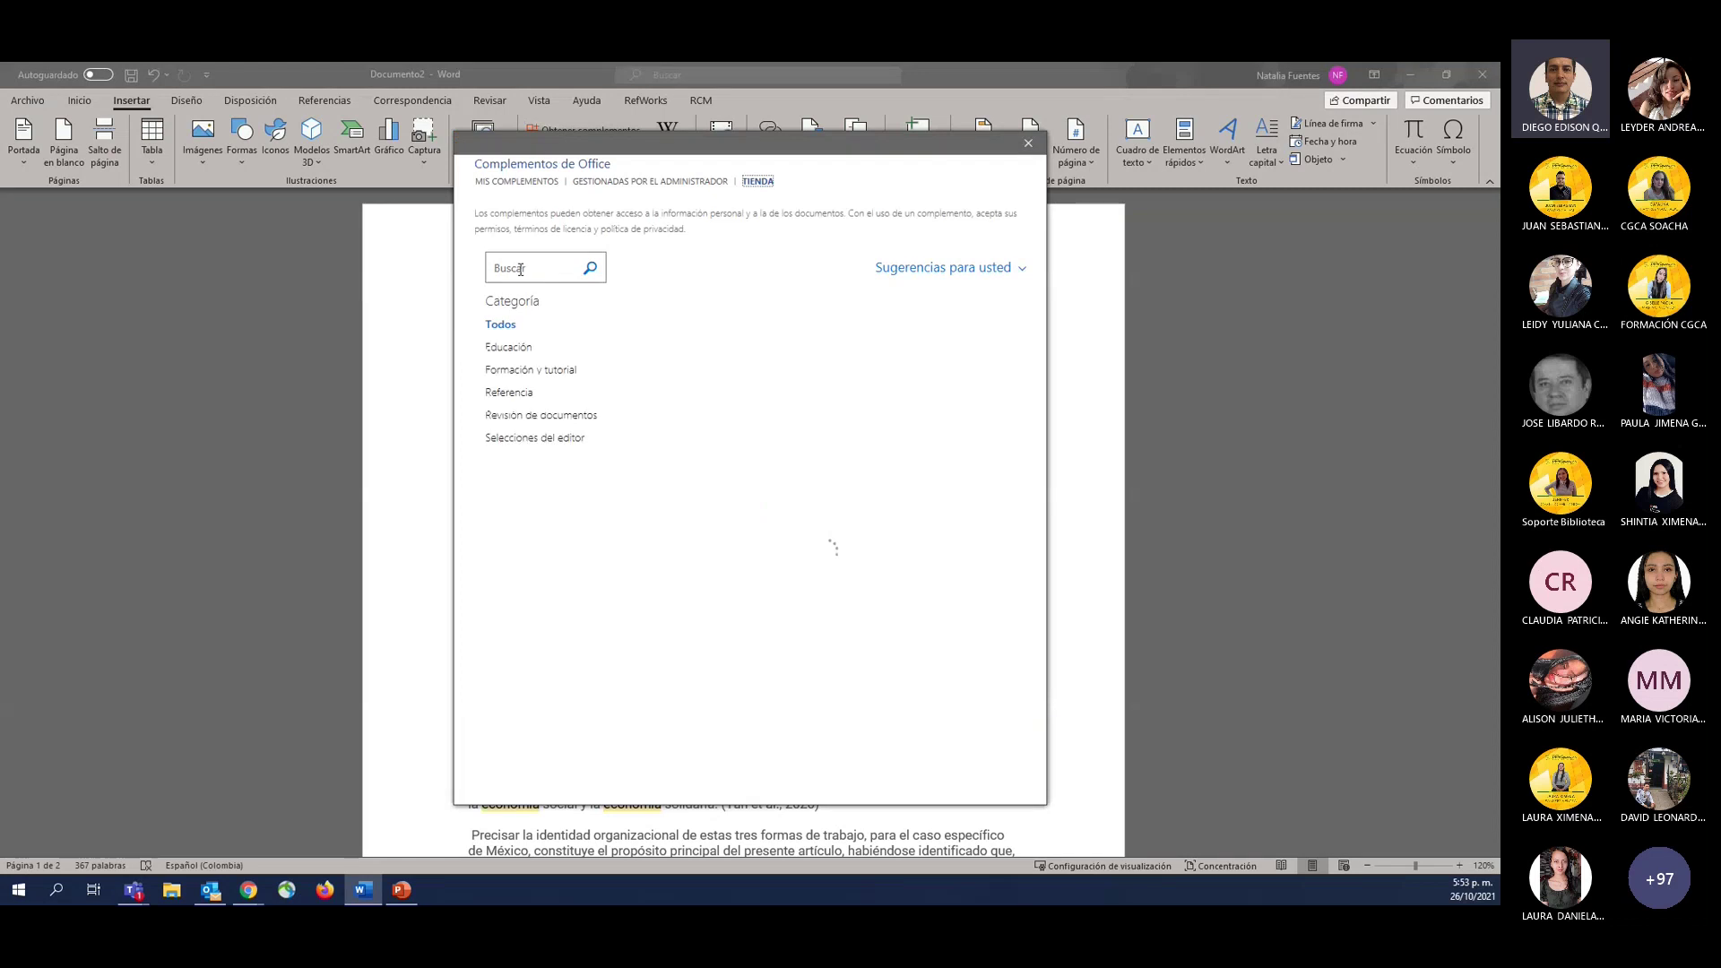
left_click(520, 269)
type("refworks")
left_click(590, 267)
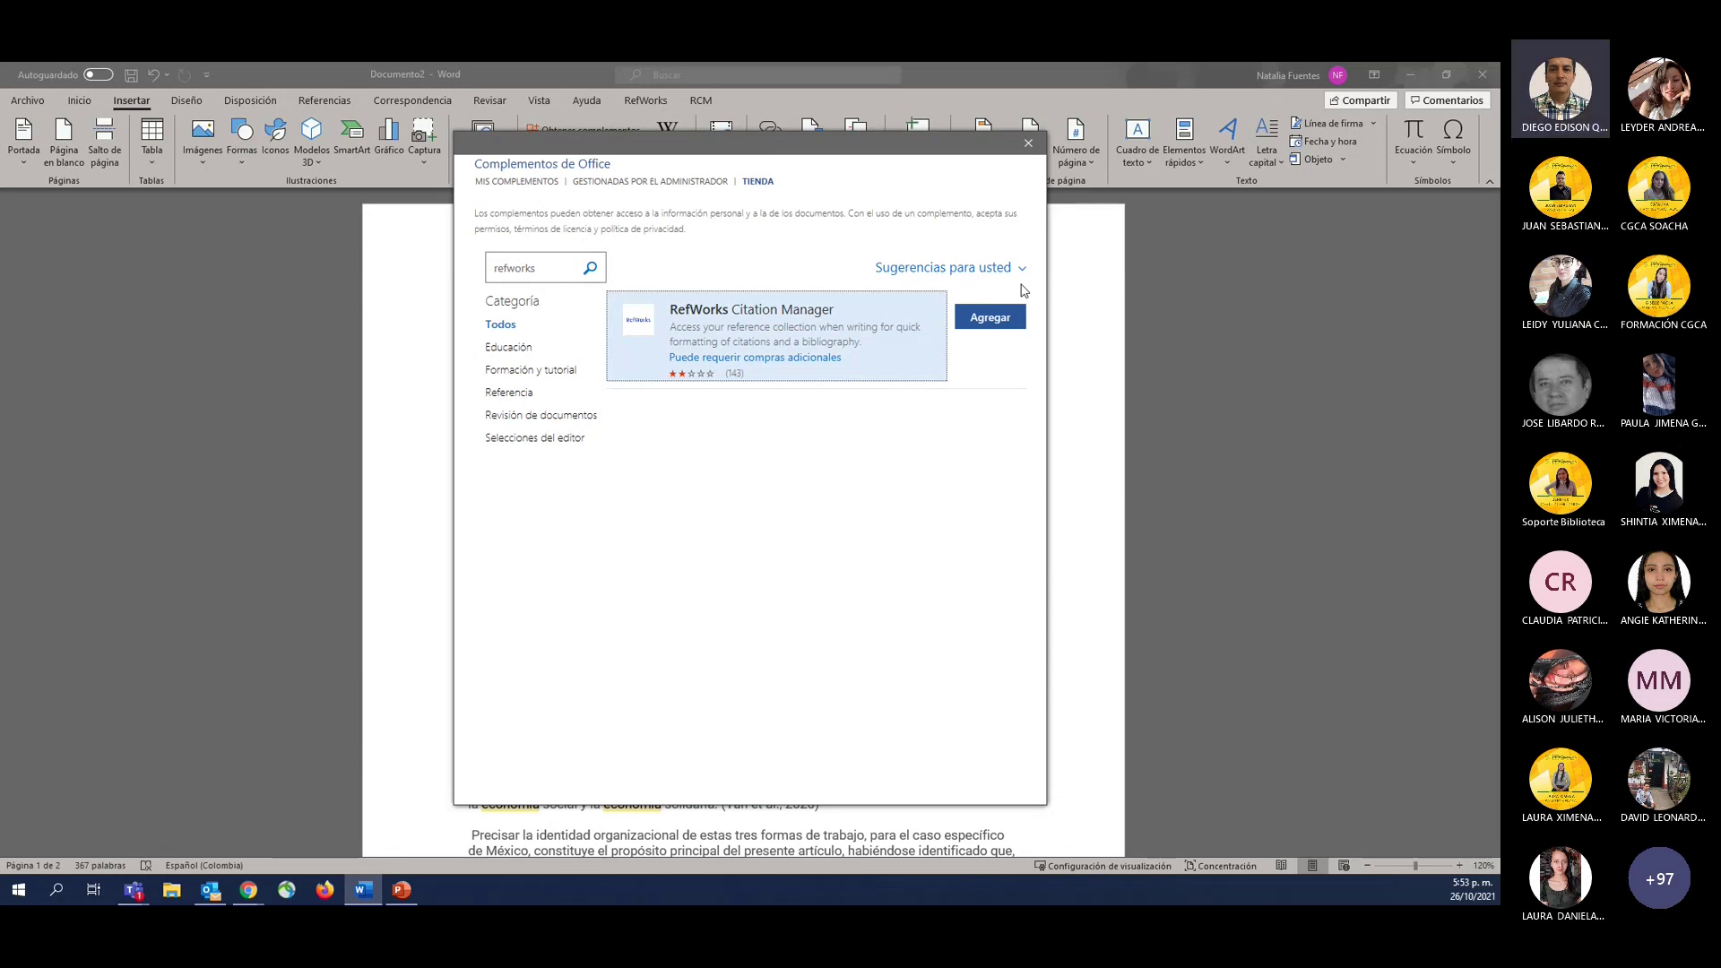
left_click(1028, 143)
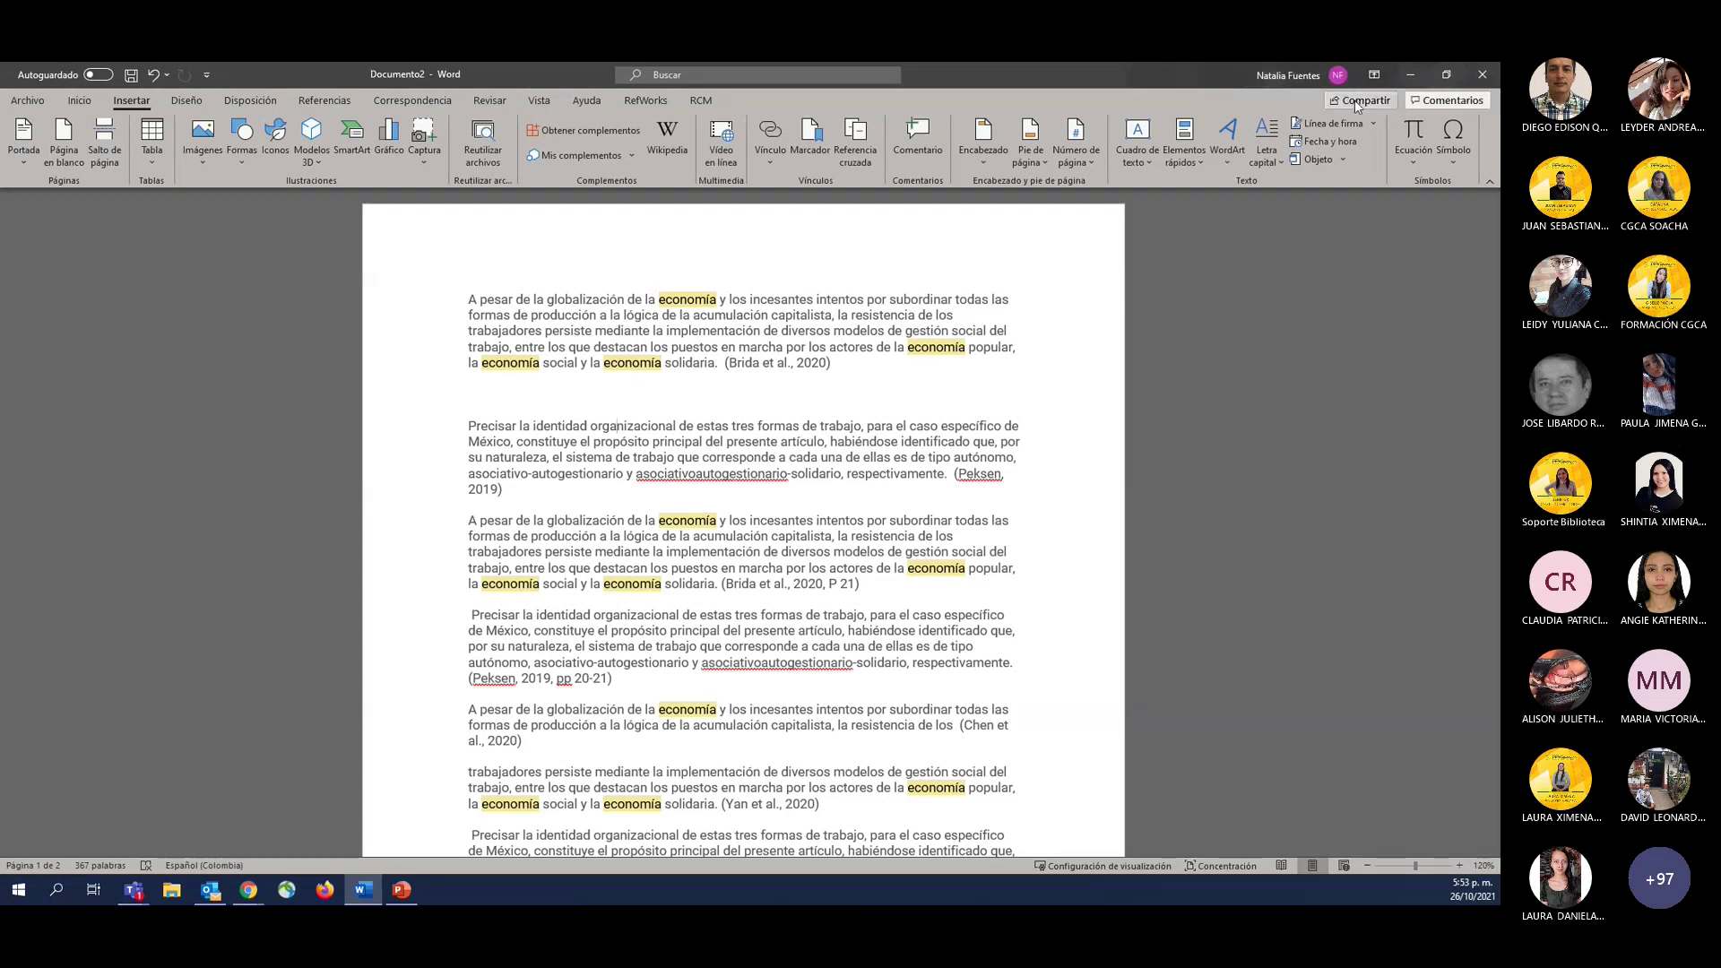
left_click(1291, 70)
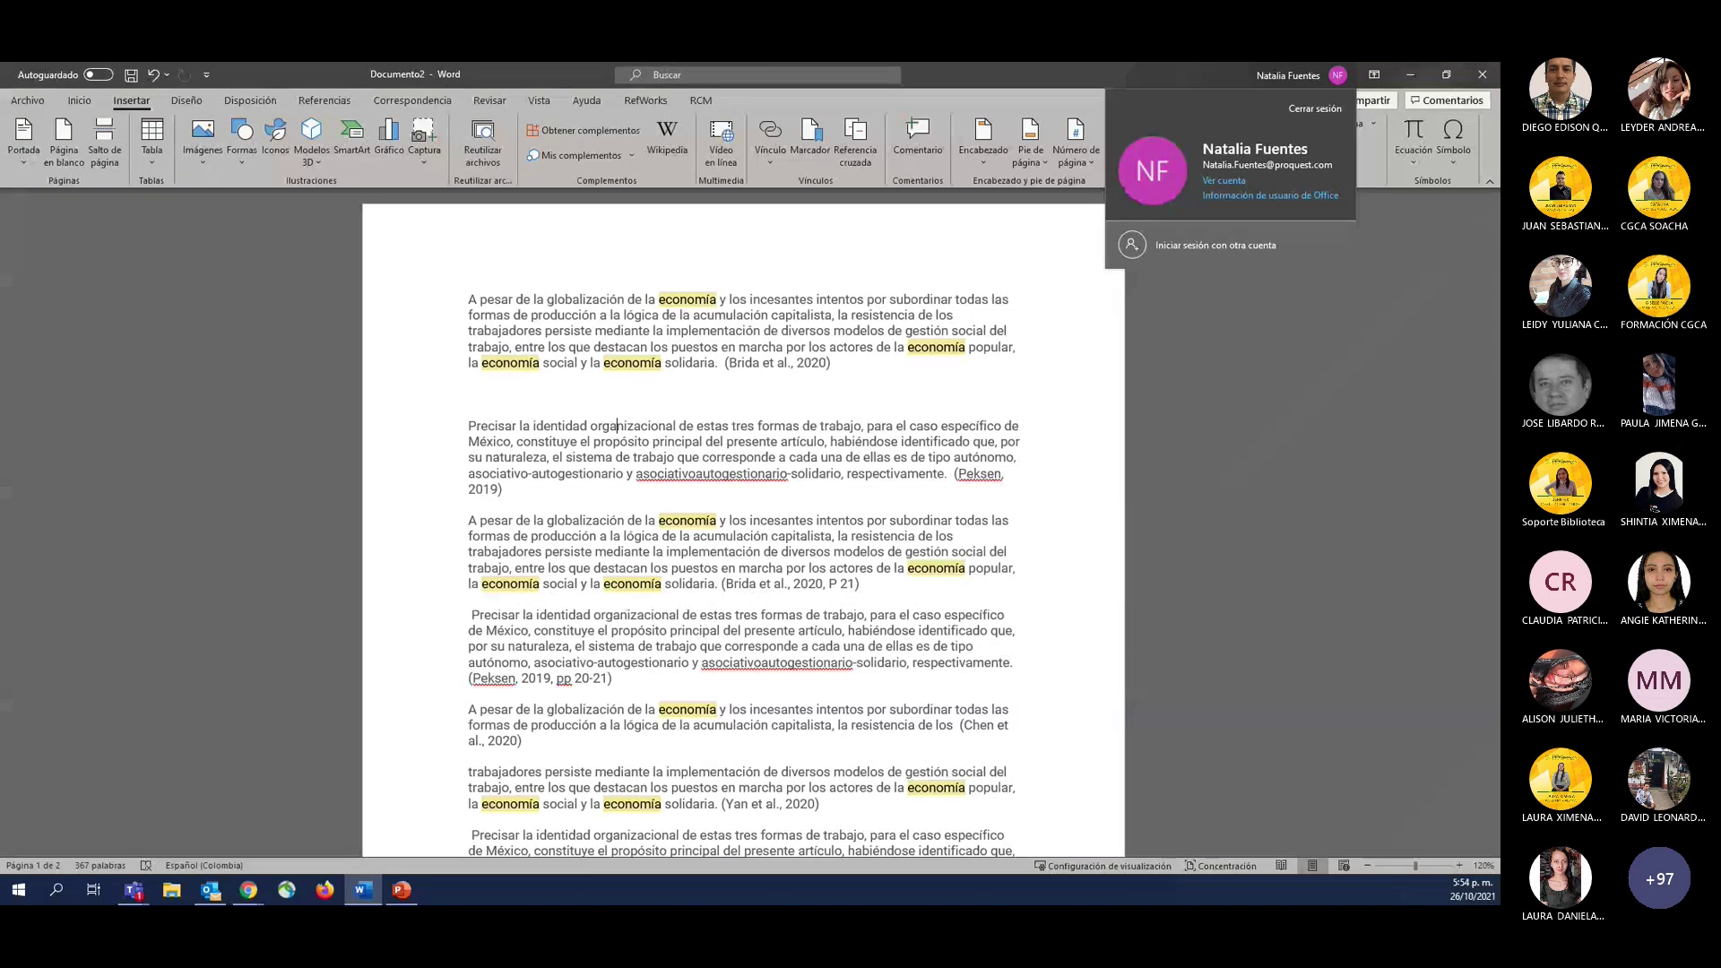
key("Escape")
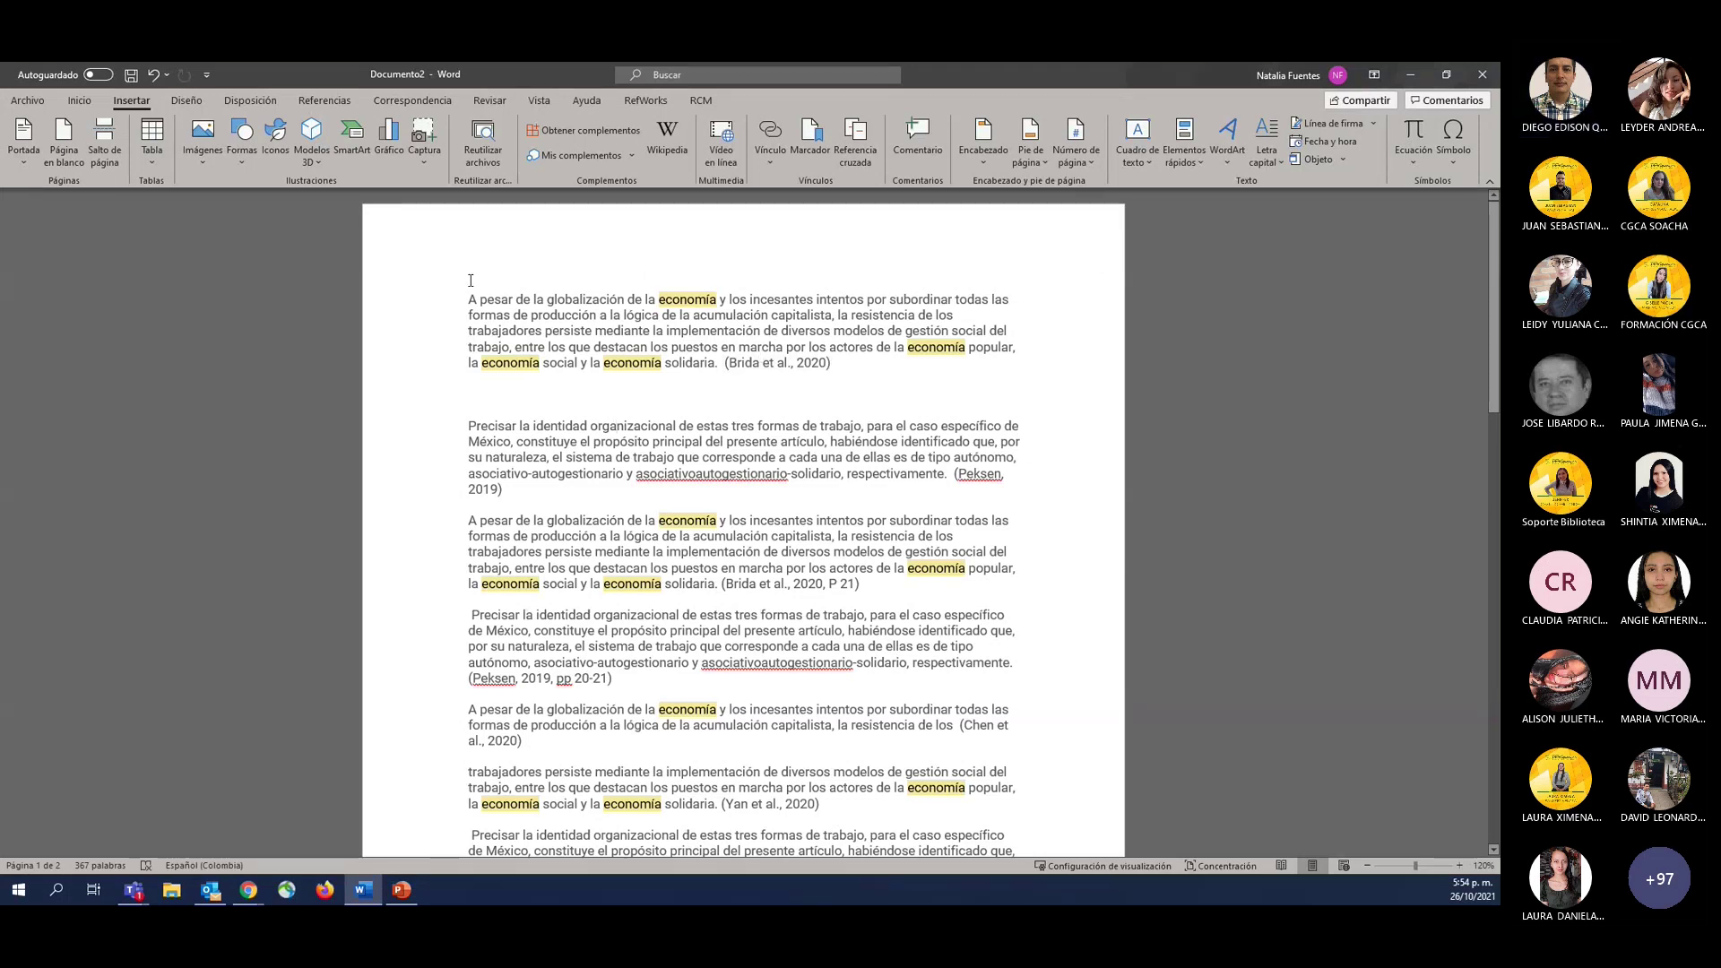
left_click(583, 130)
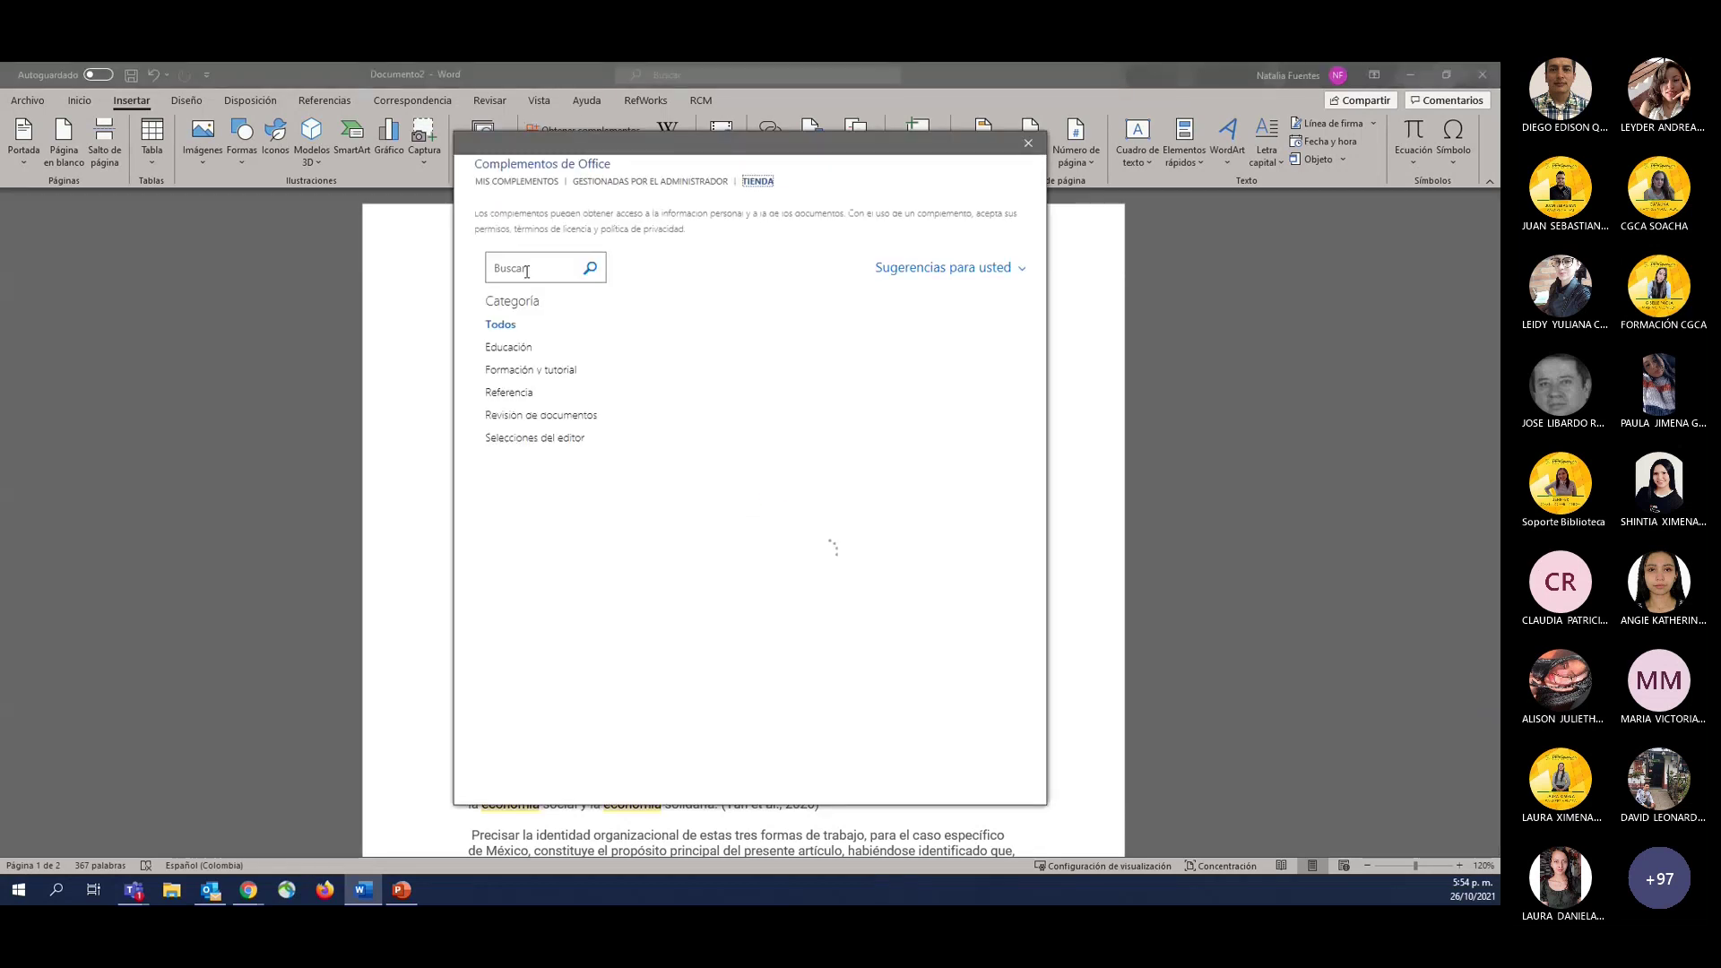
left_click(527, 269)
type("refworks")
left_click(590, 268)
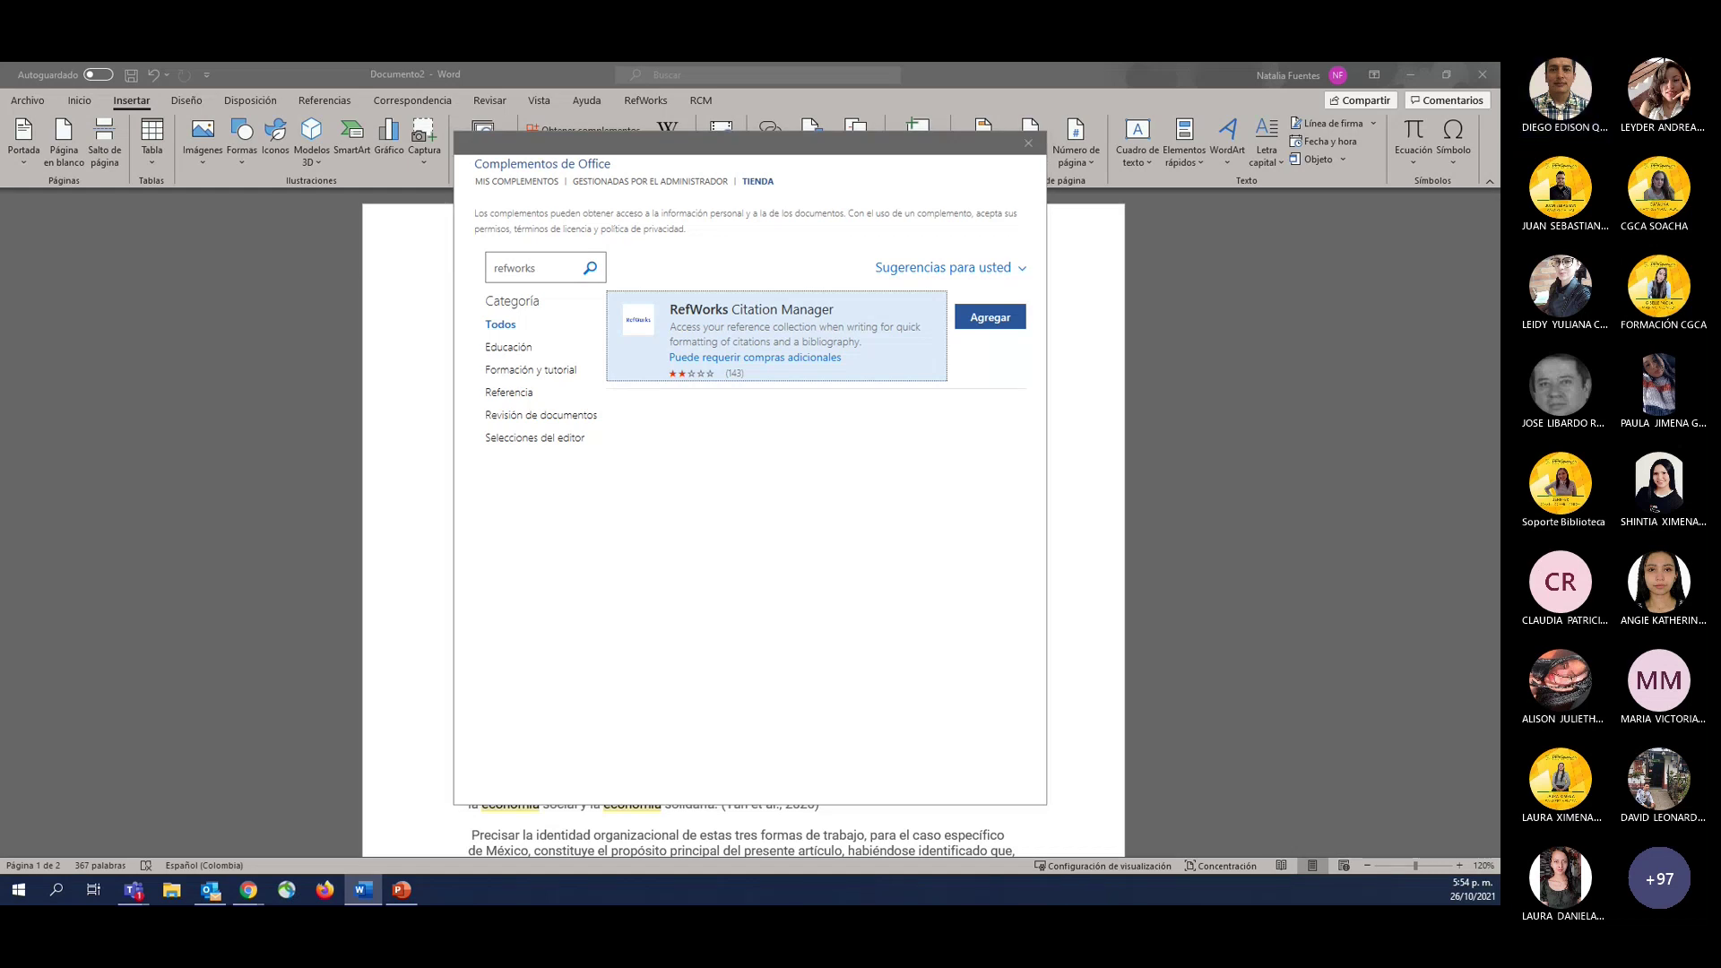
key("alt+Tab")
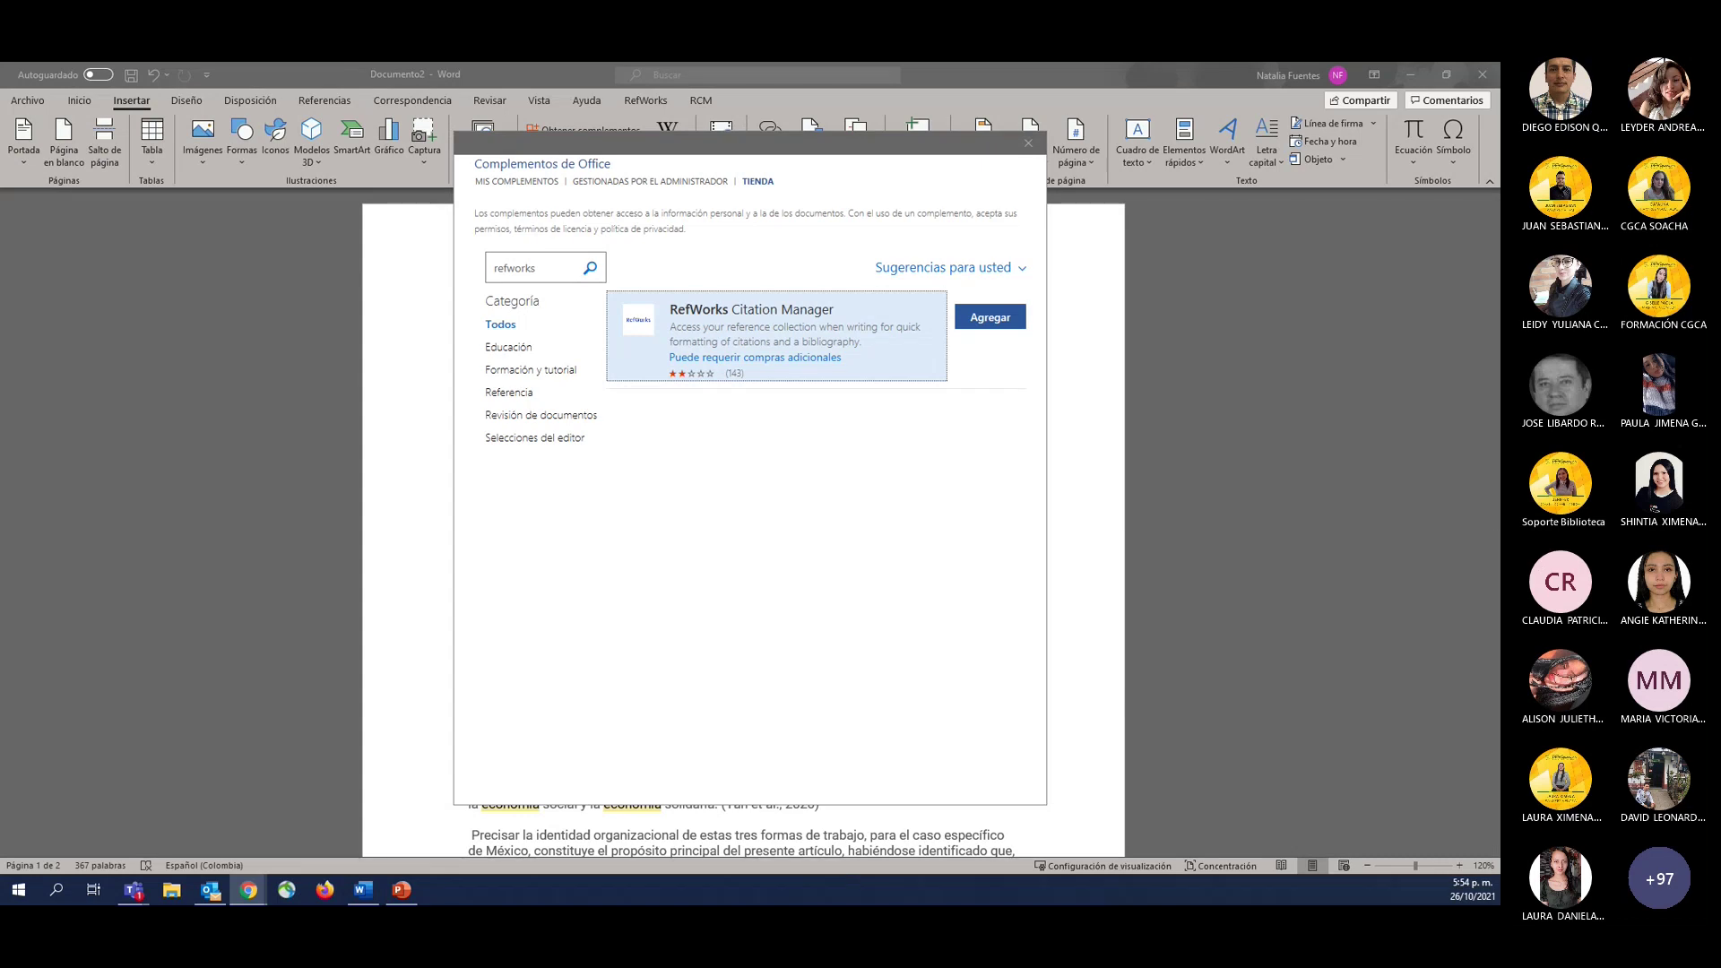
key("alt+Tab")
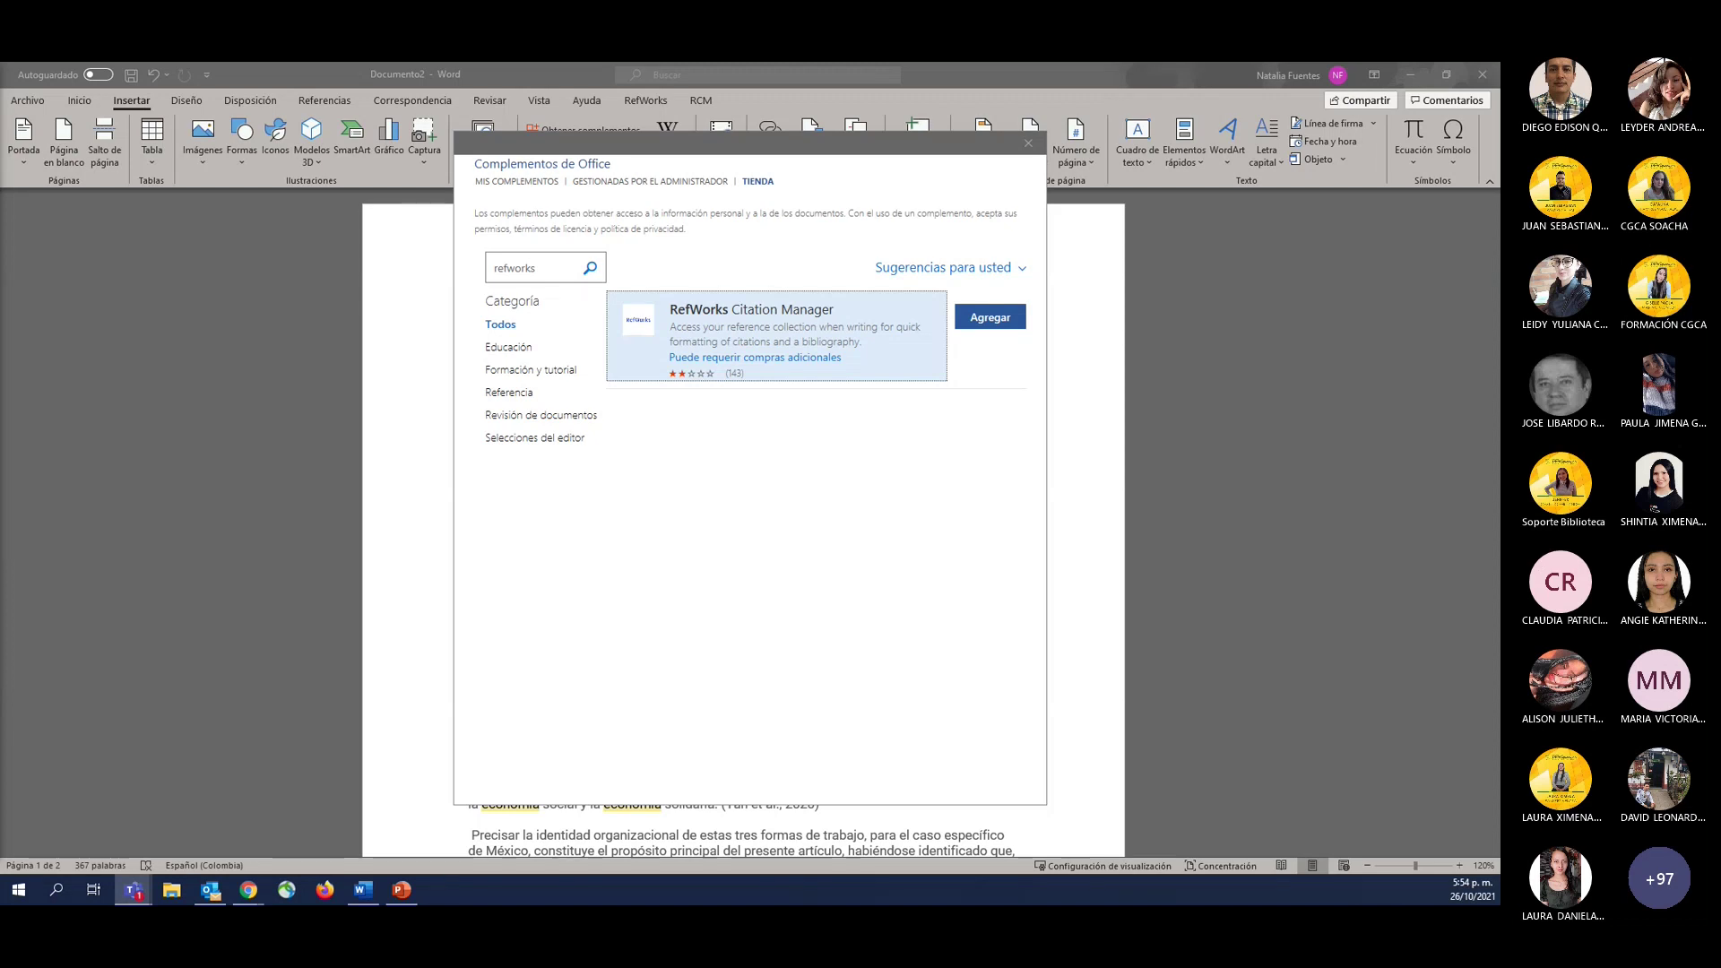
left_click(1029, 143)
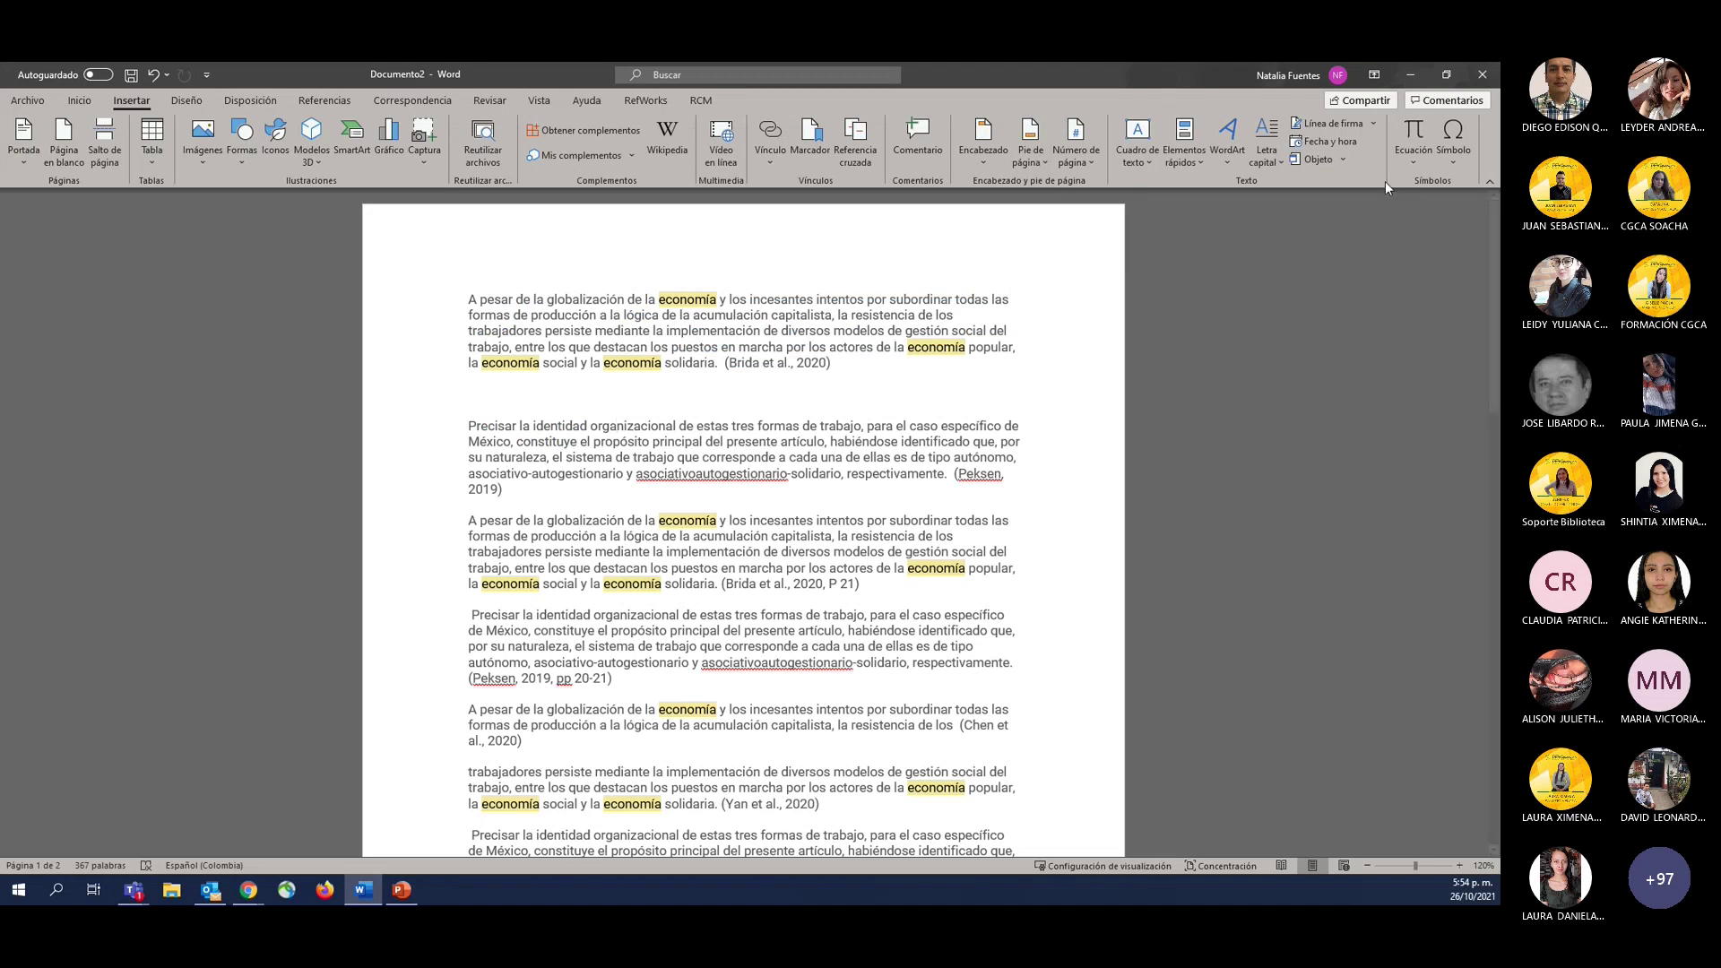
Minimize Word and browse the 'Home - RefWorks' LibGuides guide in Chrome, then move to the survey tab.
left_click(1409, 74)
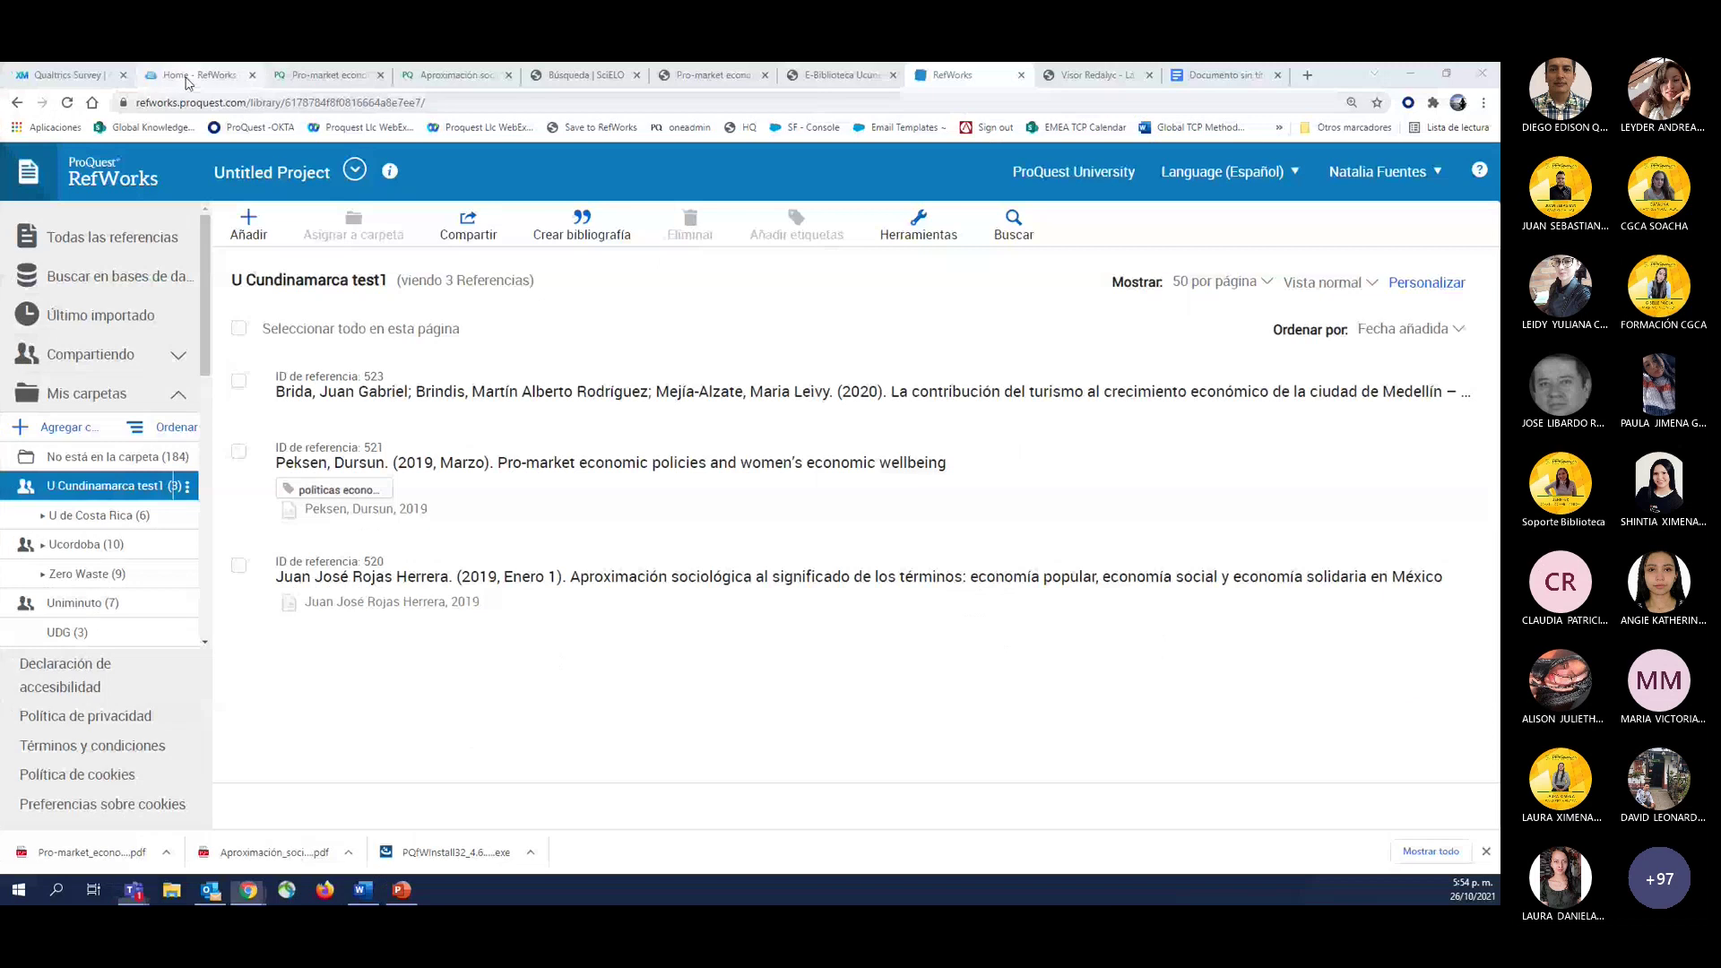
left_click(188, 79)
left_click(198, 103)
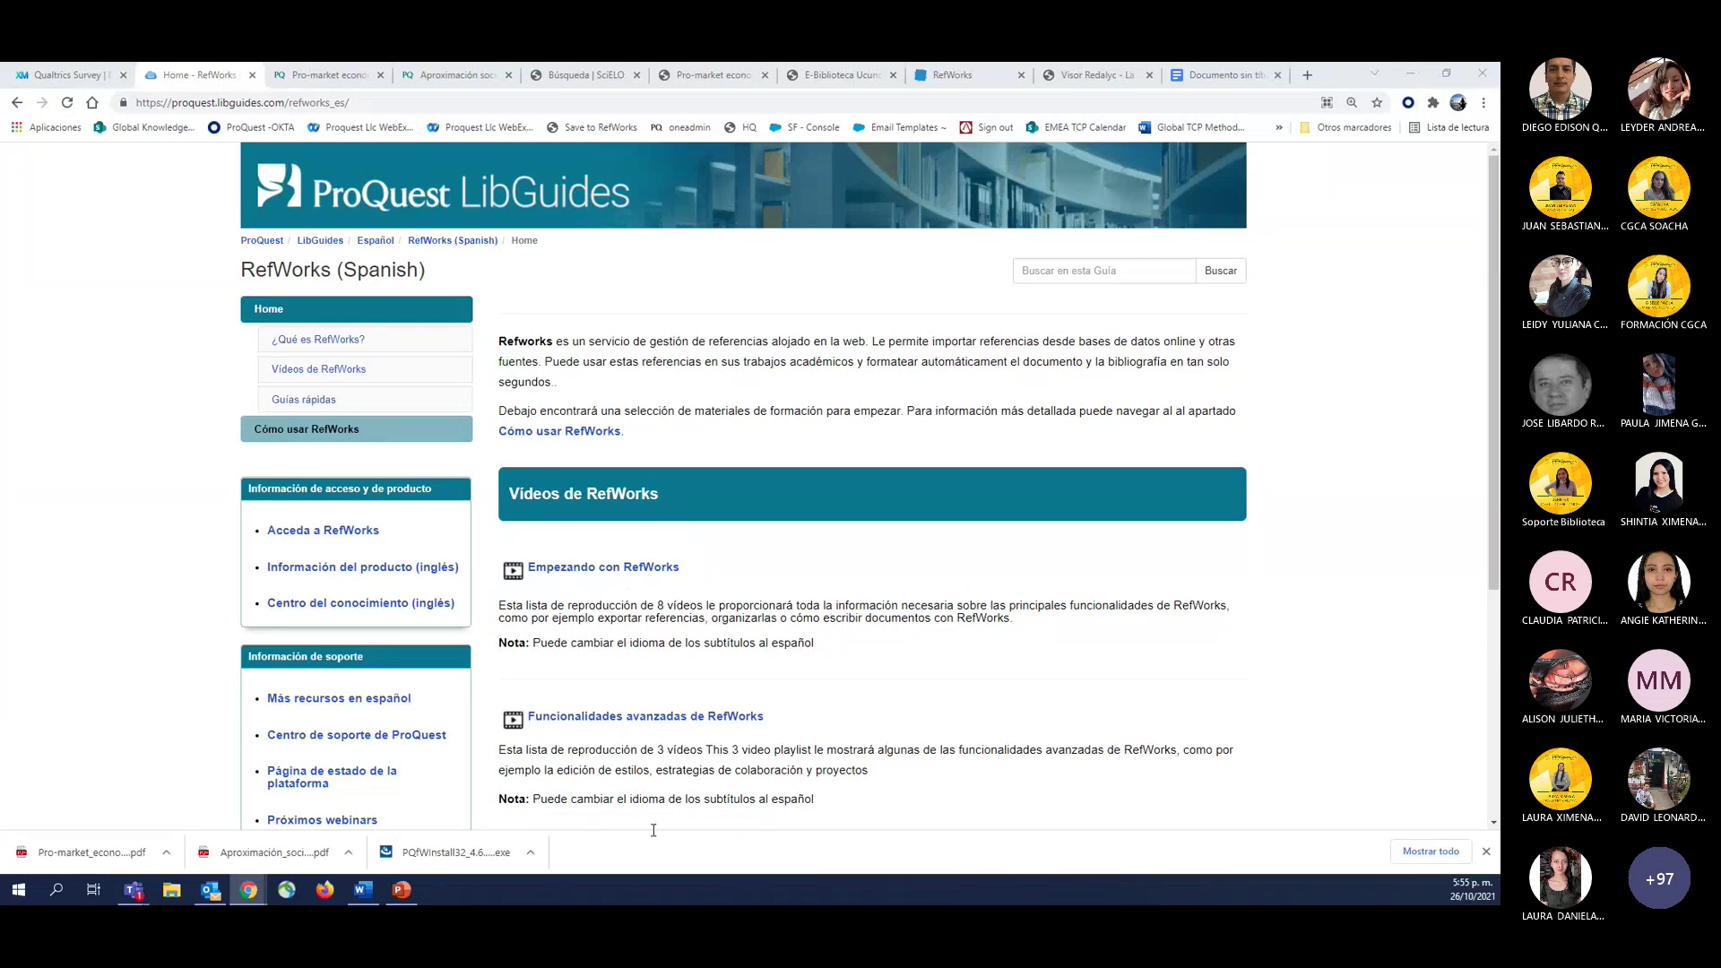
scroll(771, 771, "down", 4)
scroll(718, 448, "up", 4)
key("alt+Tab")
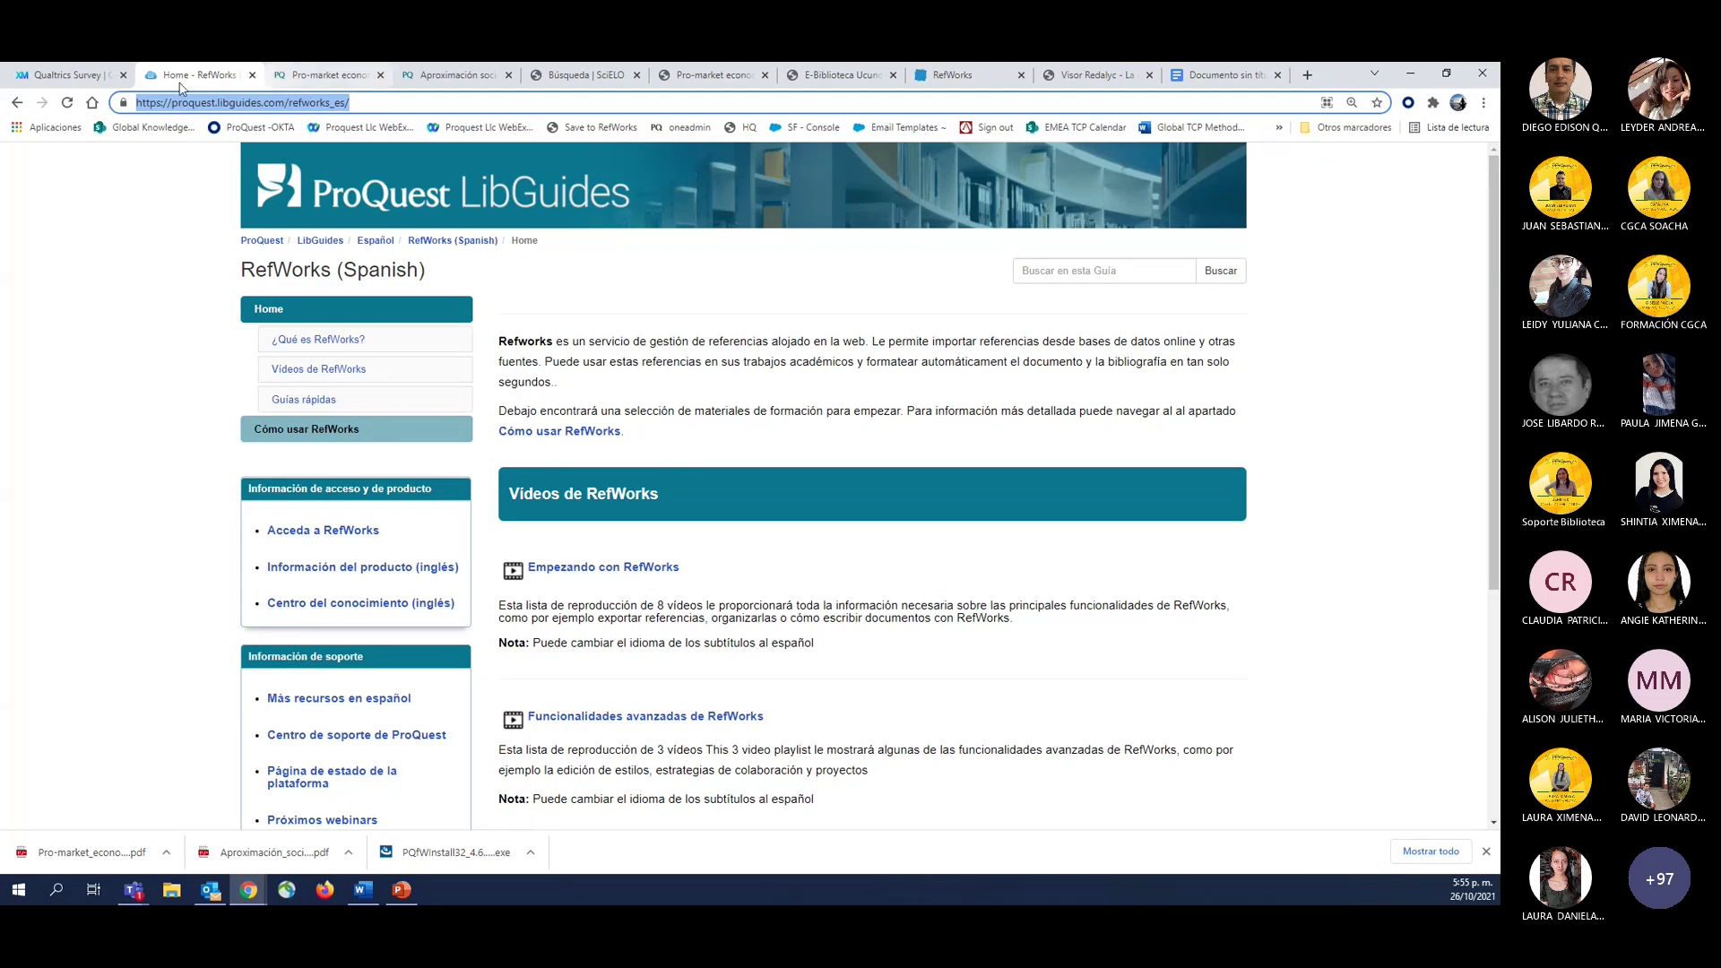
left_click(90, 76)
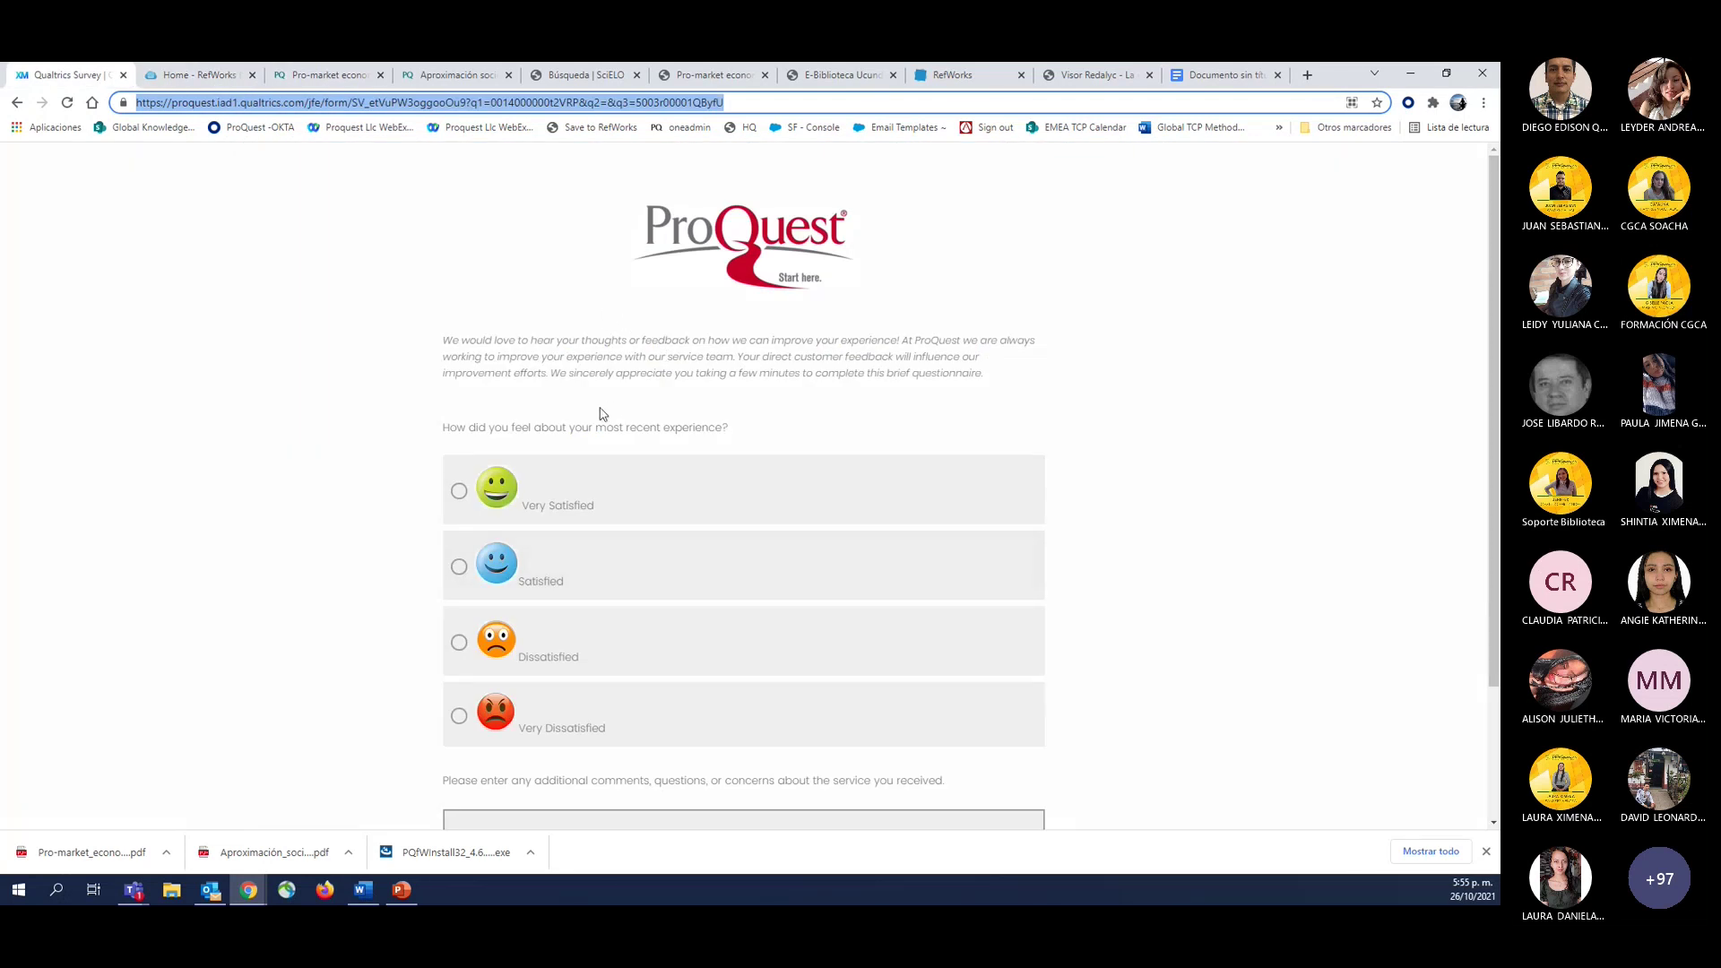
Zoom out the Qualtrics survey, rate the experience Very Satisfied, and focus the comments box.
scroll(610, 410, "up", 5)
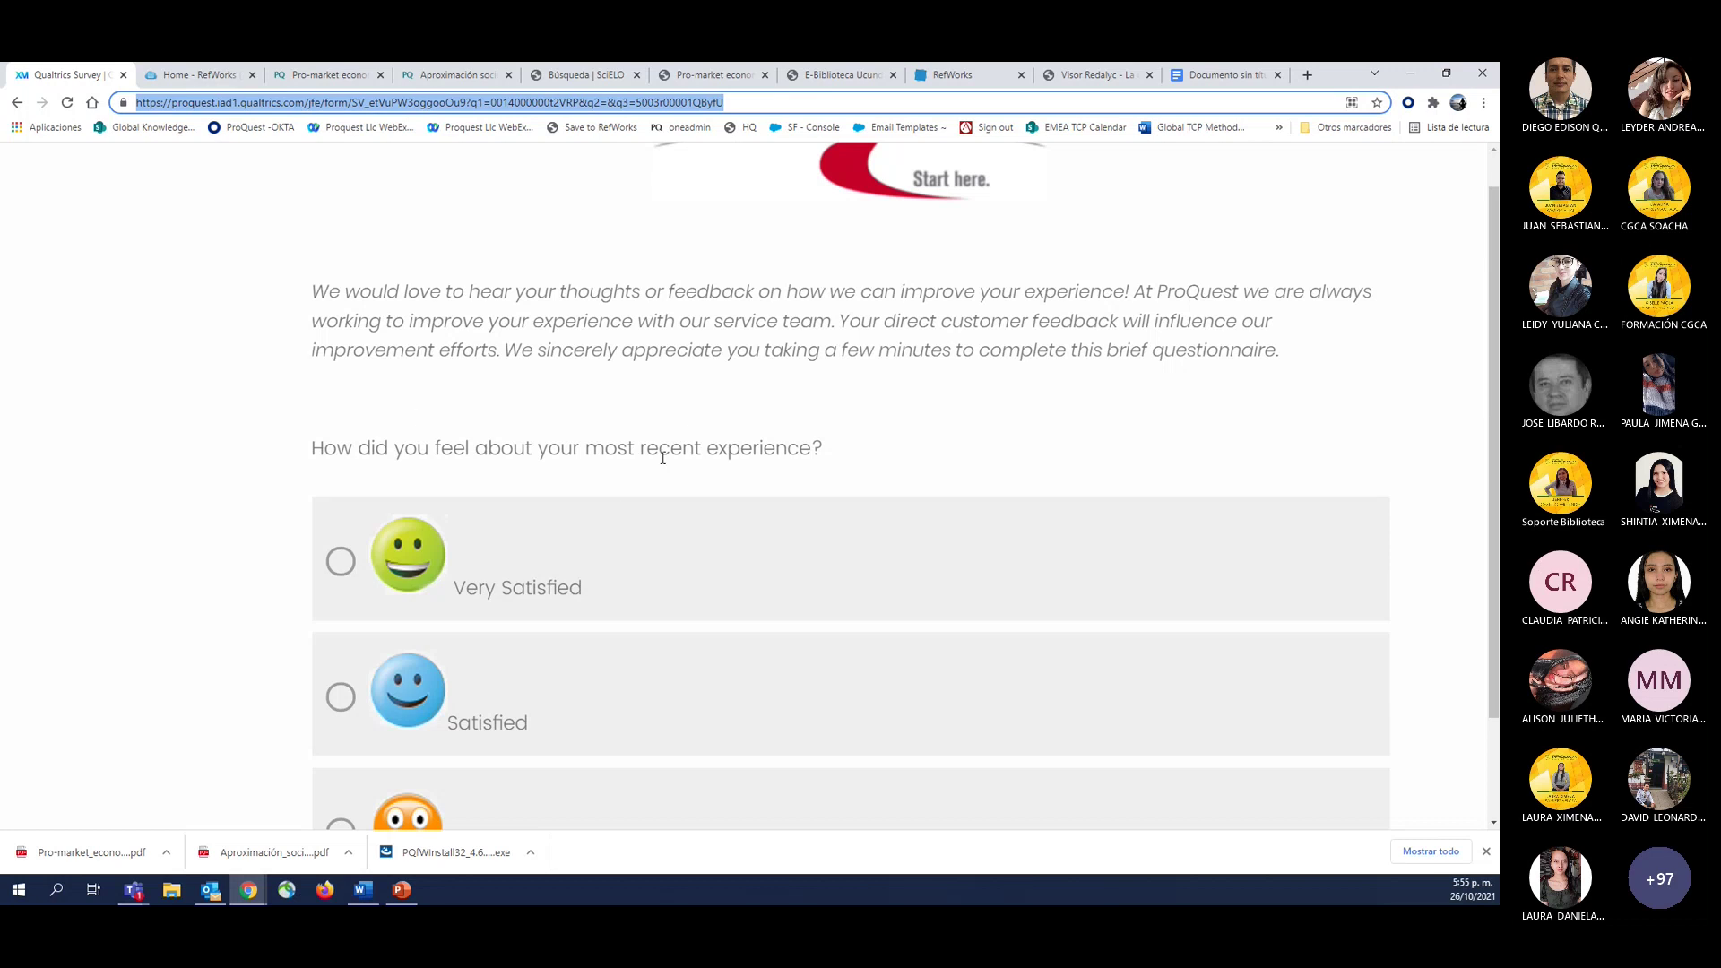
key("ctrl+minus")
key("ctrl+minus")
key("ctrl+minus")
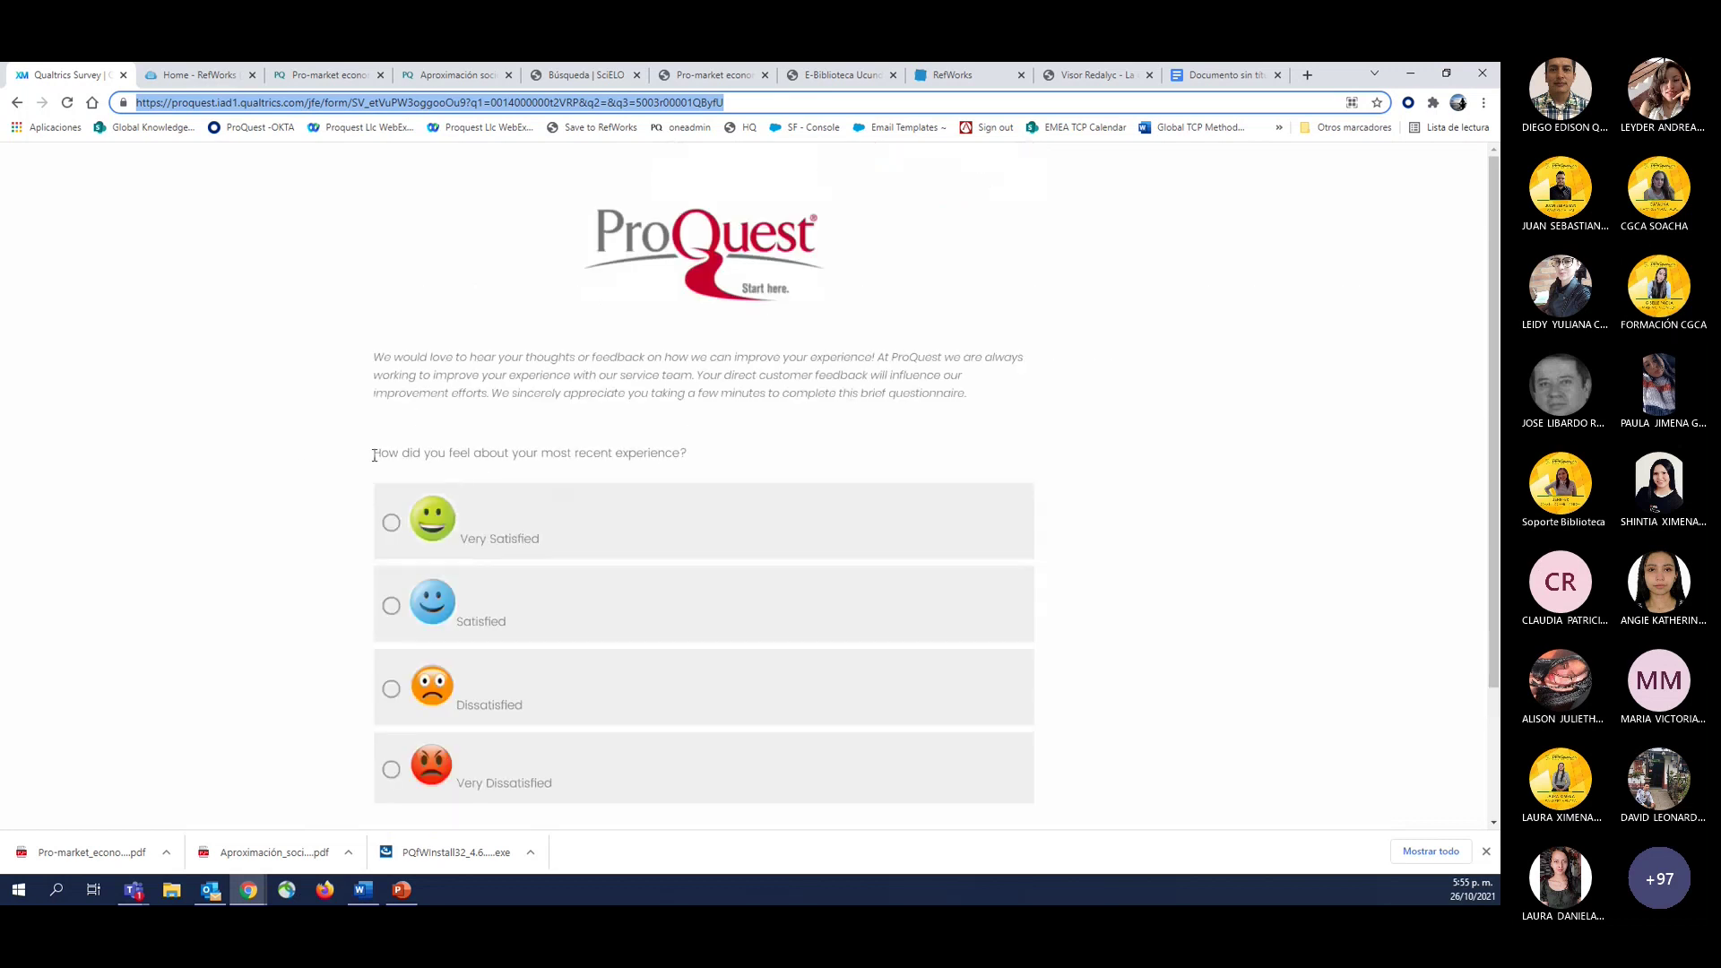
left_click_drag(373, 454, 692, 466)
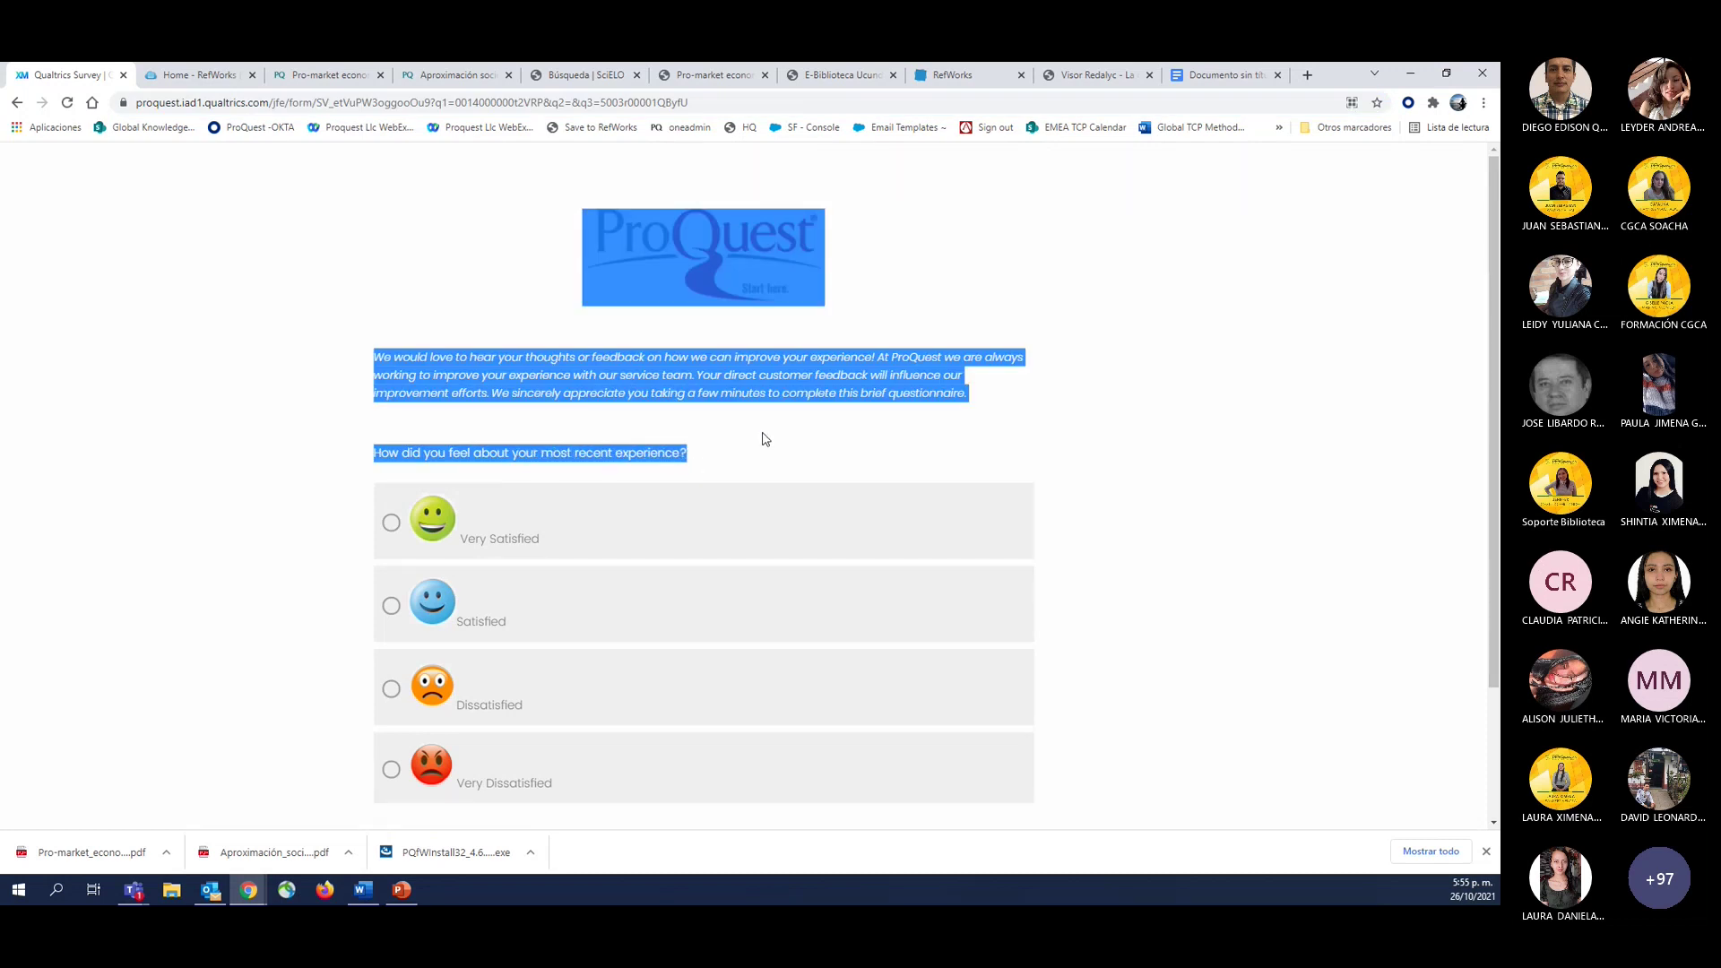
left_click(769, 461)
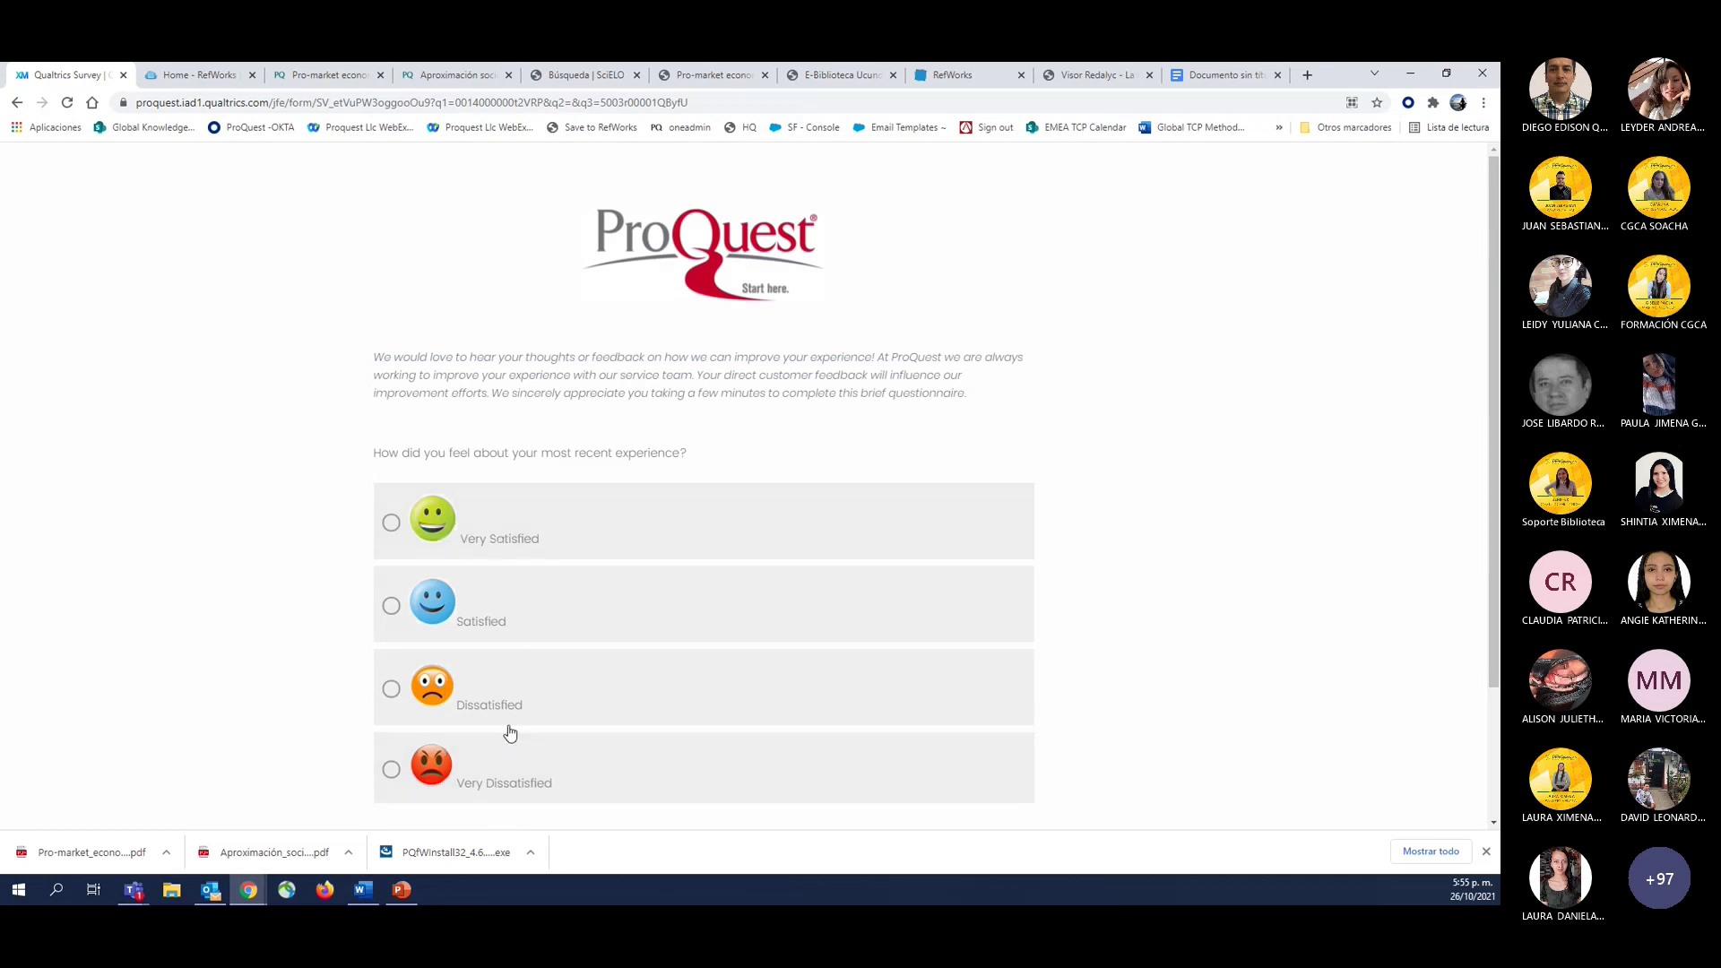
left_click(391, 523)
scroll(619, 753, "down", 3)
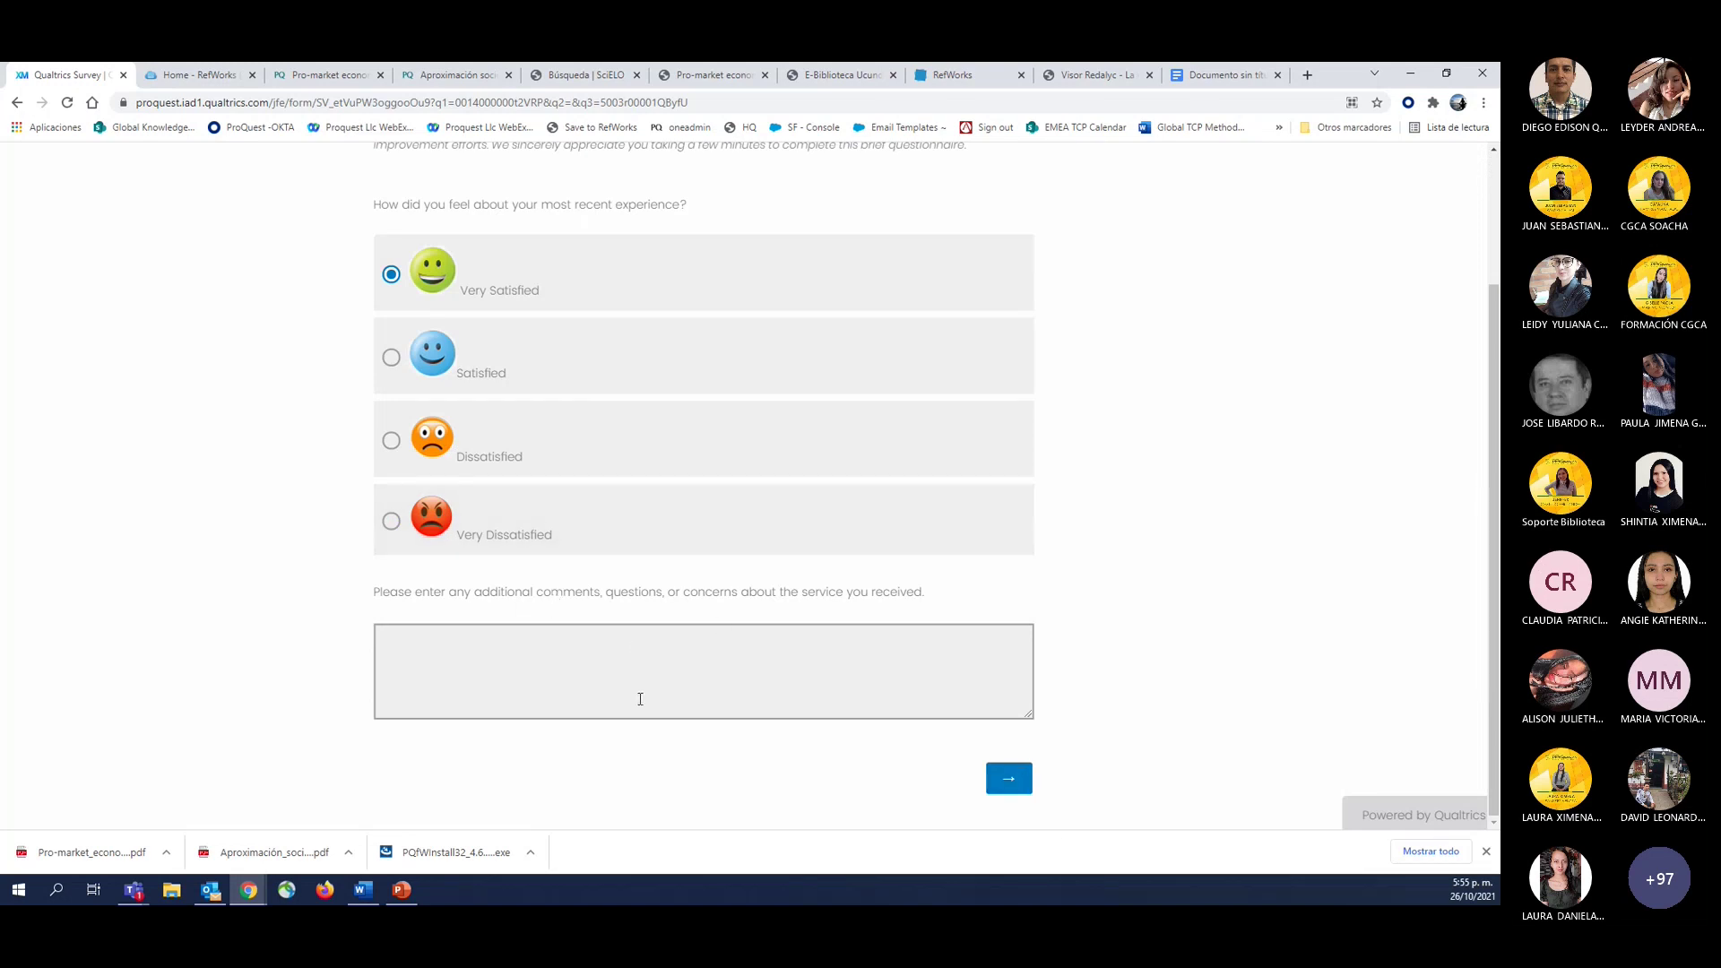
left_click(488, 655)
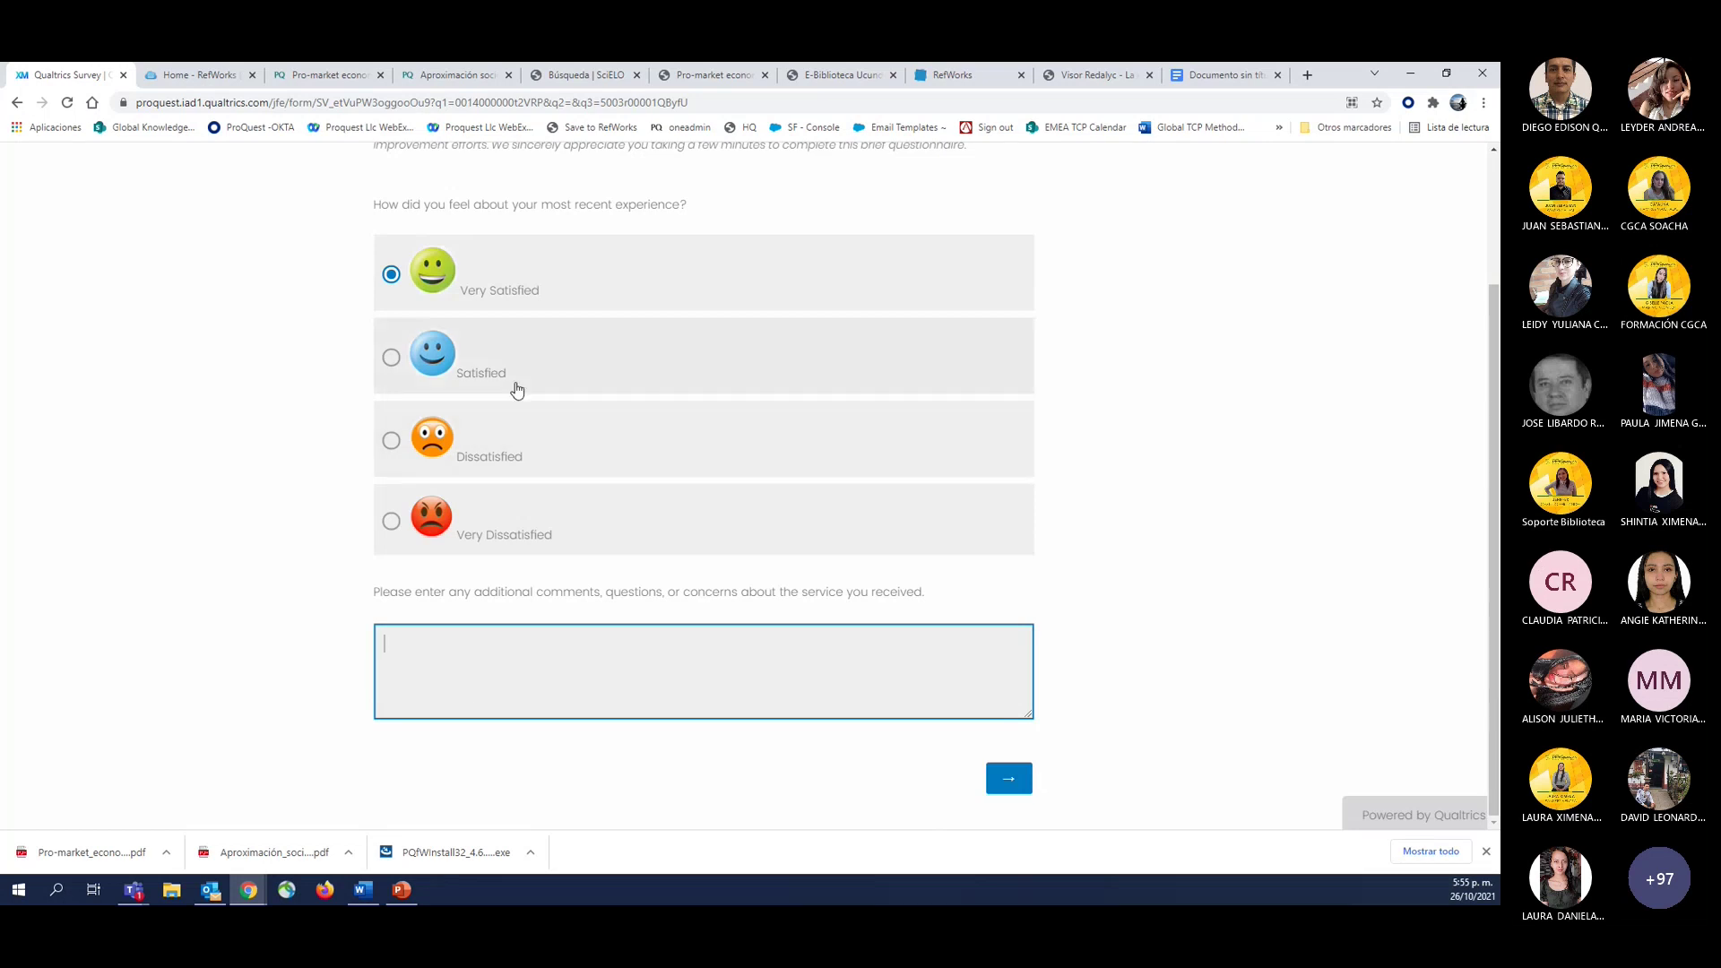
Select the full survey web address, then switch to the PowerPoint 'Bienvenidos' RefWorks slide.
scroll(519, 392, "up", 3)
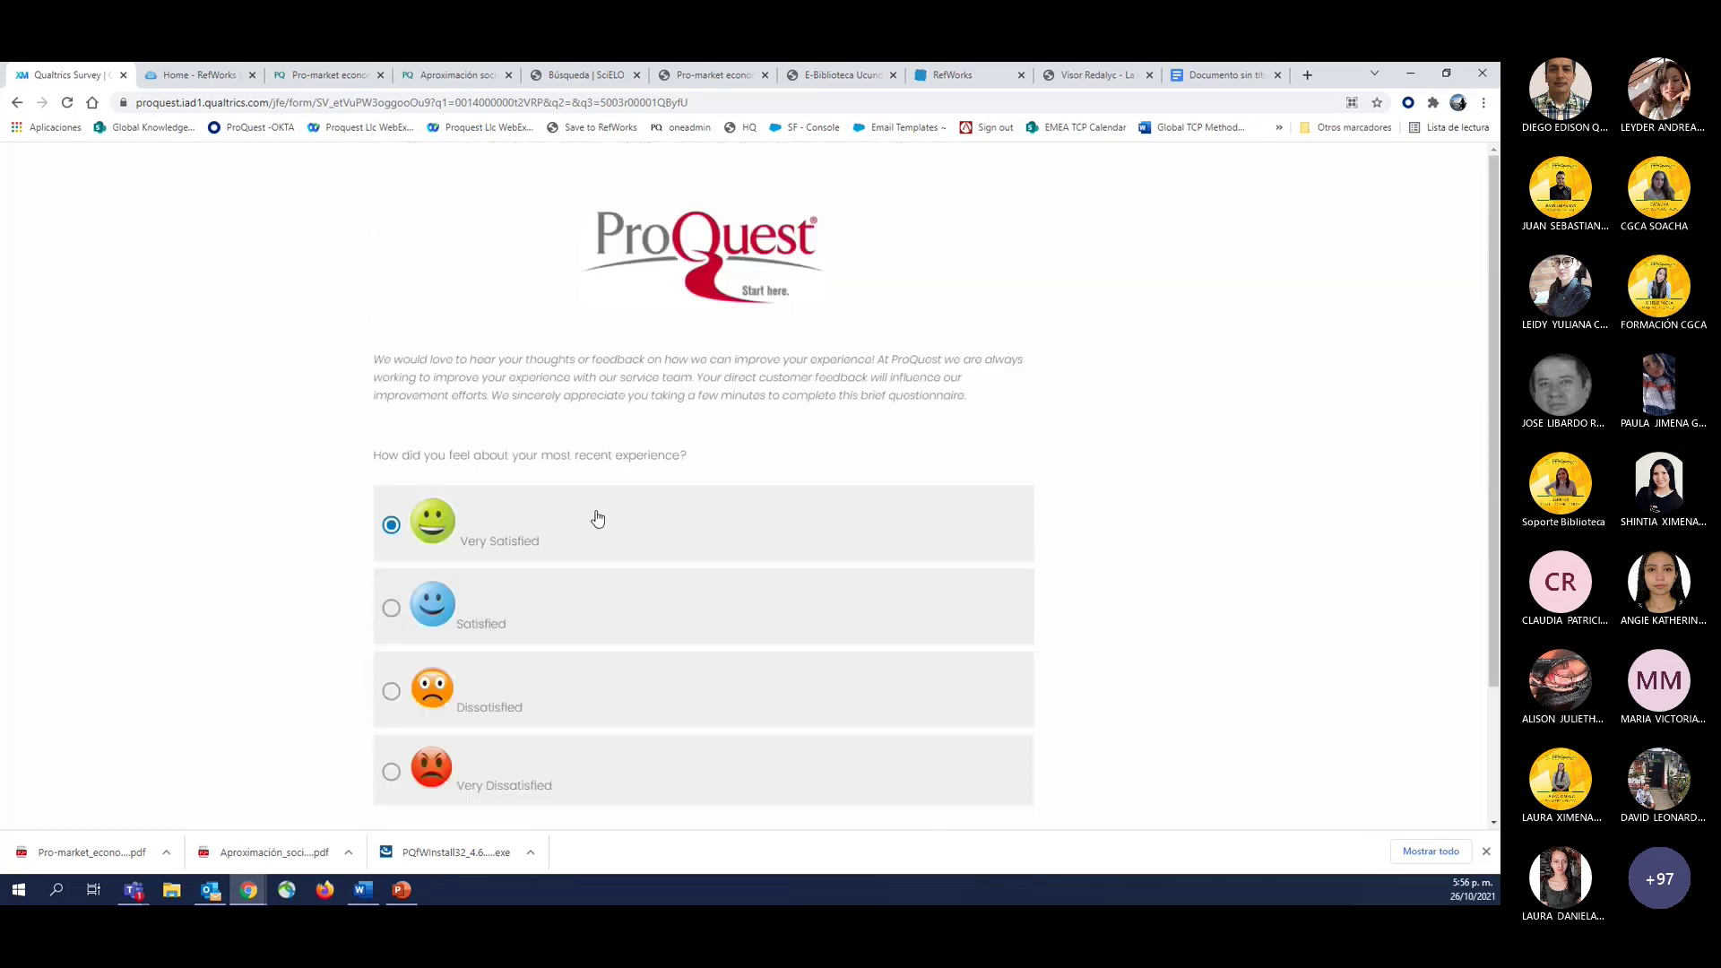
left_click(316, 102)
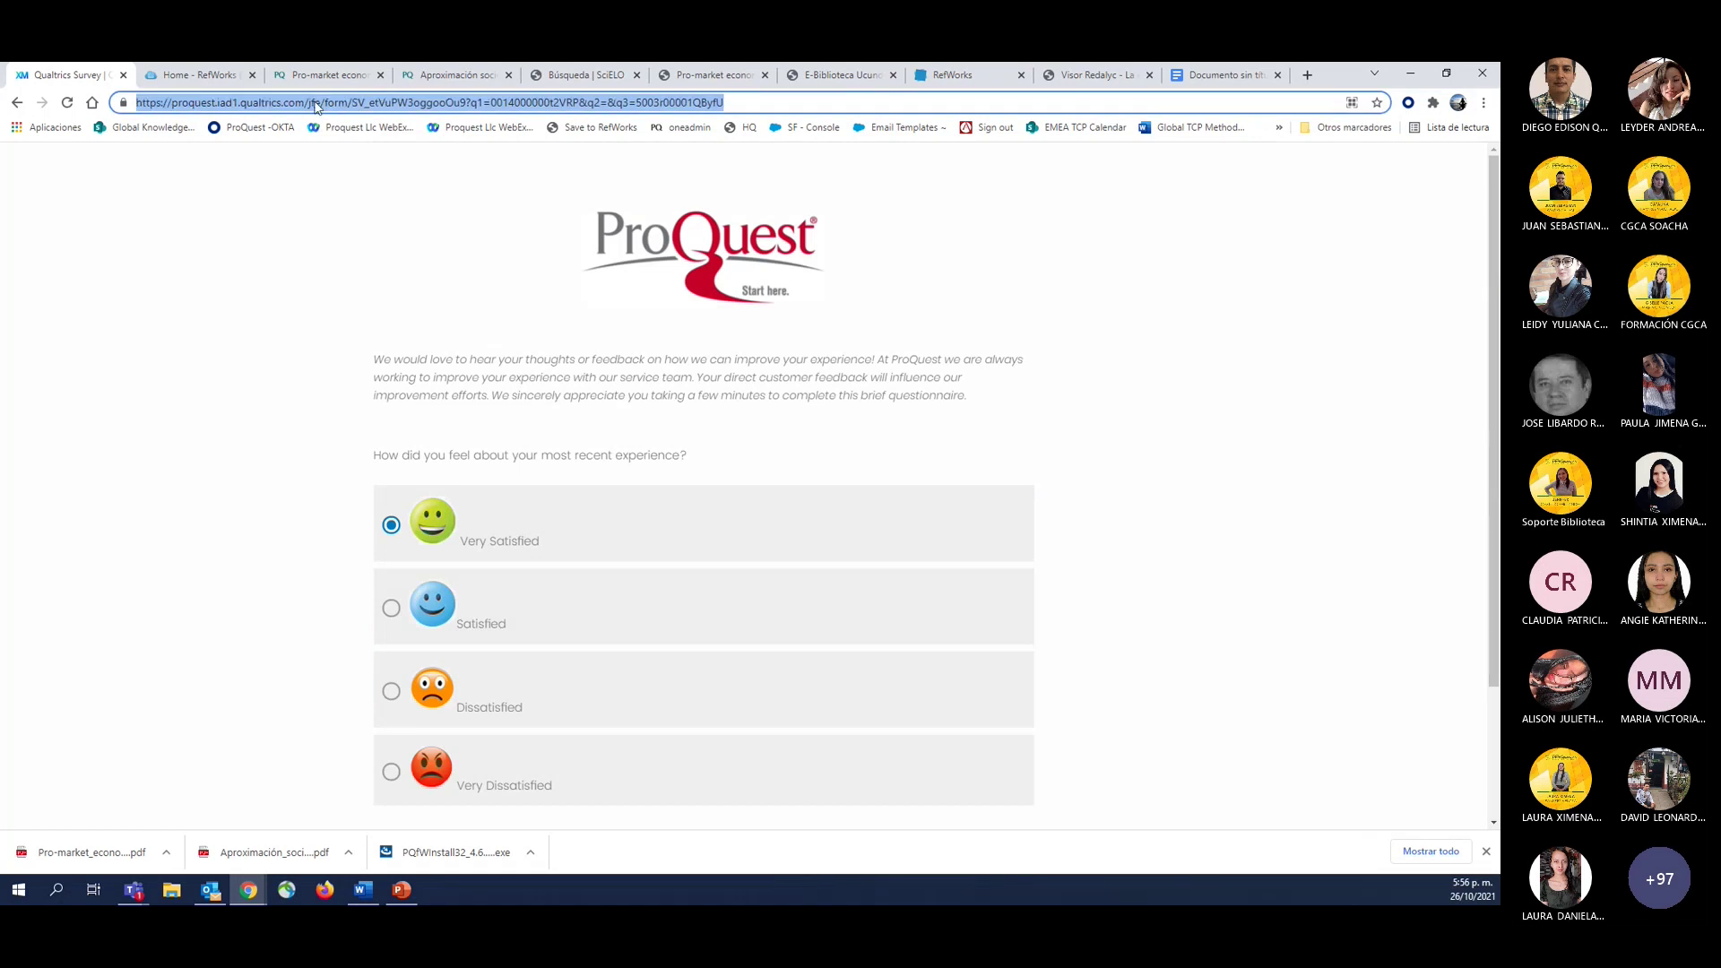
left_click(299, 101)
triple_click(299, 100)
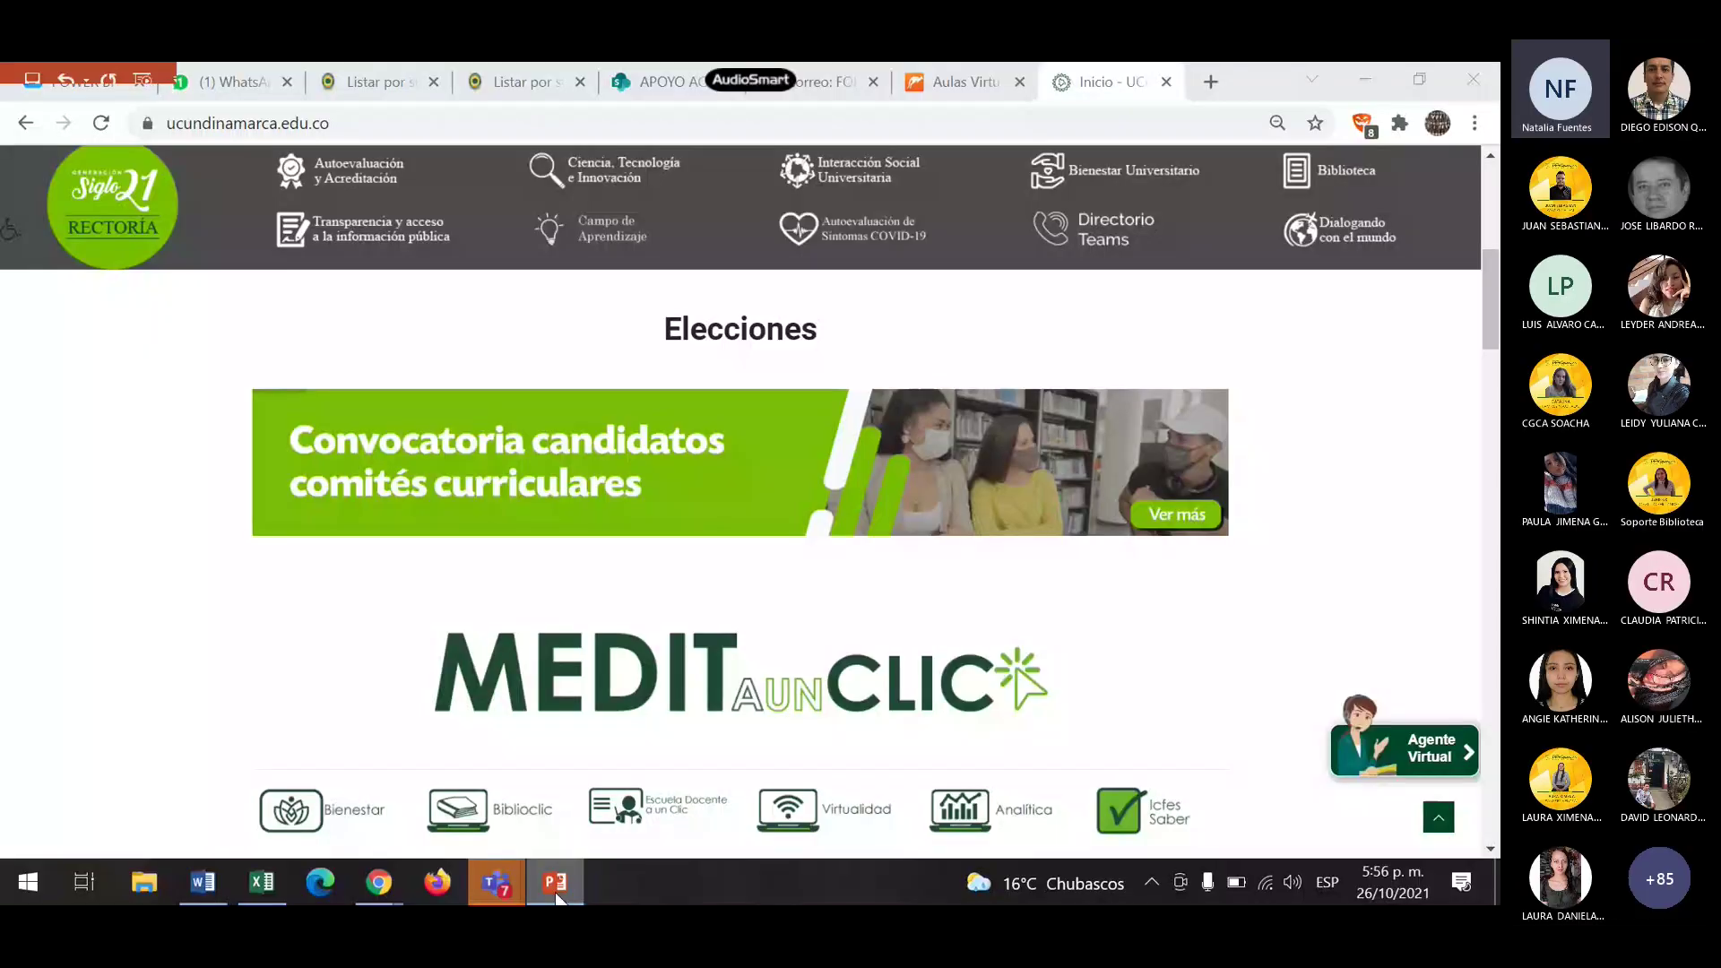
left_click(556, 883)
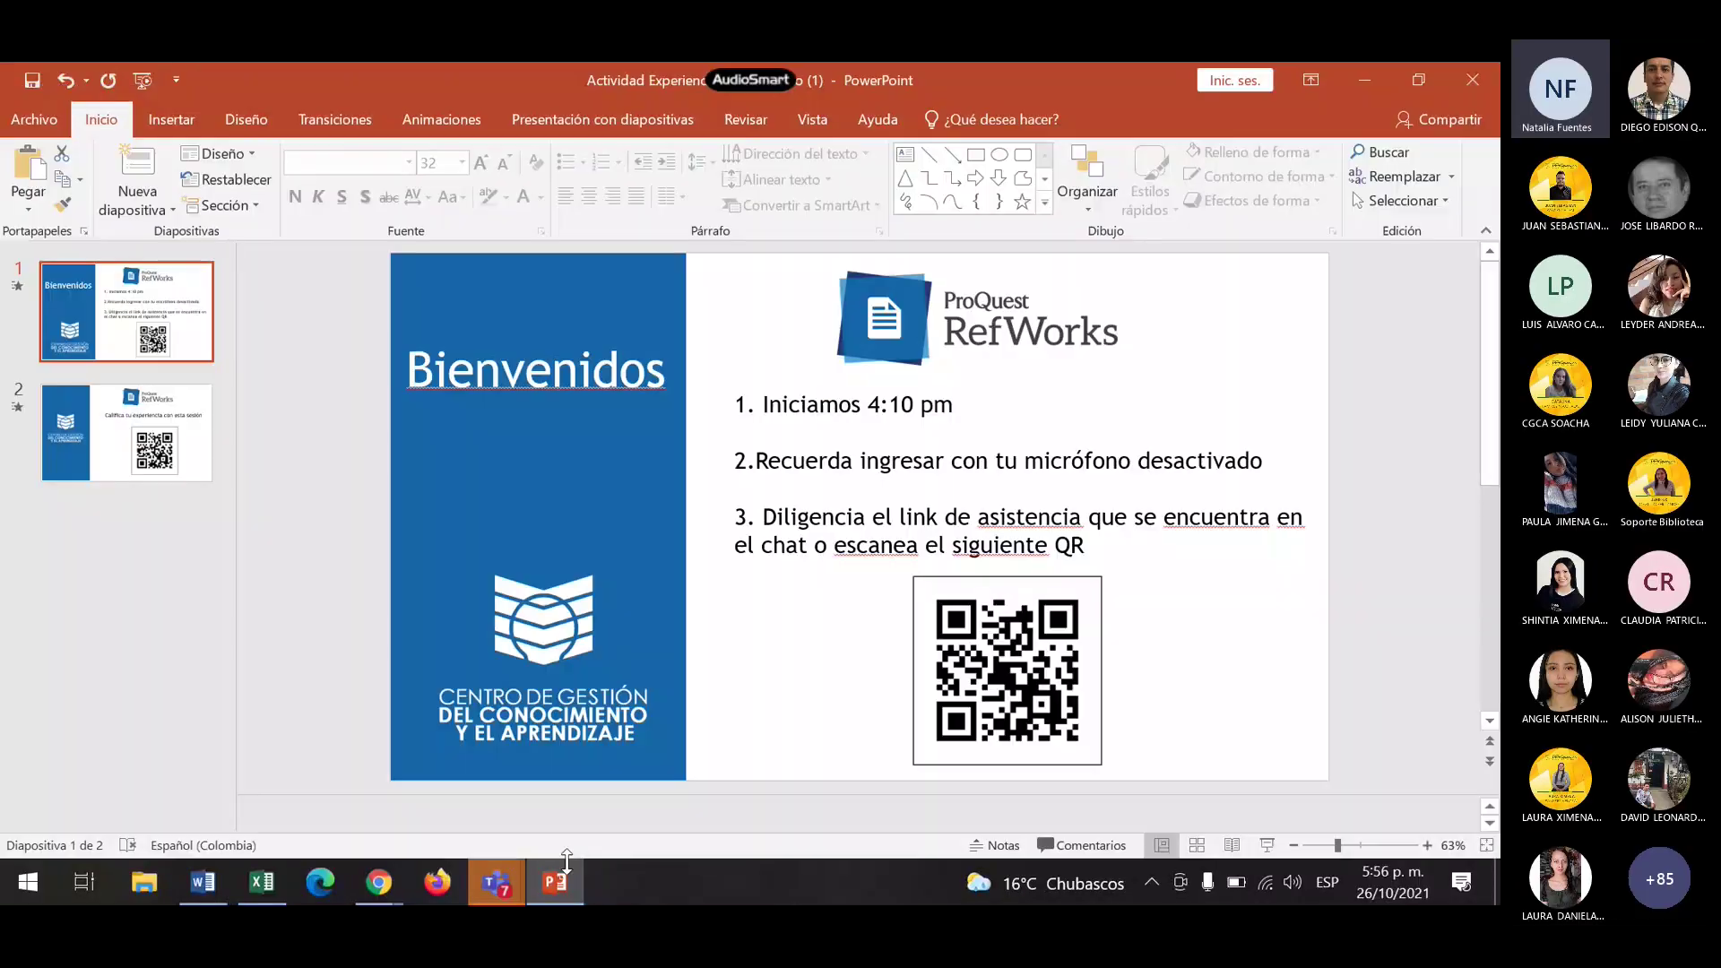